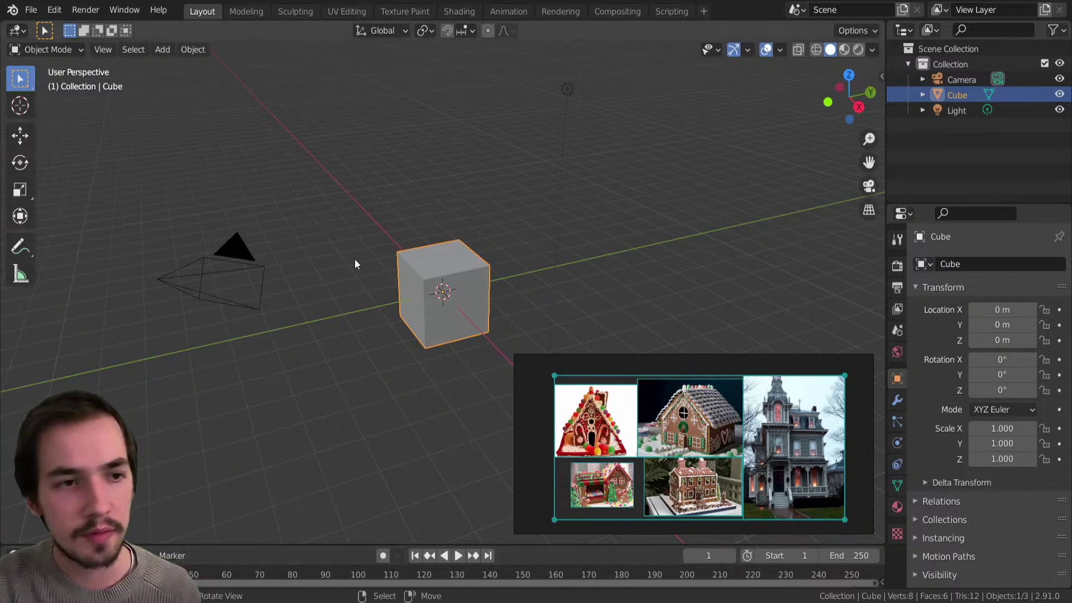
# Delete the default cube, camera and light from the scene.
pyautogui.moveTo(383, 237); pyautogui.dragTo(401, 237, button='middle')
pyautogui.press('a')
pyautogui.press('Delete')
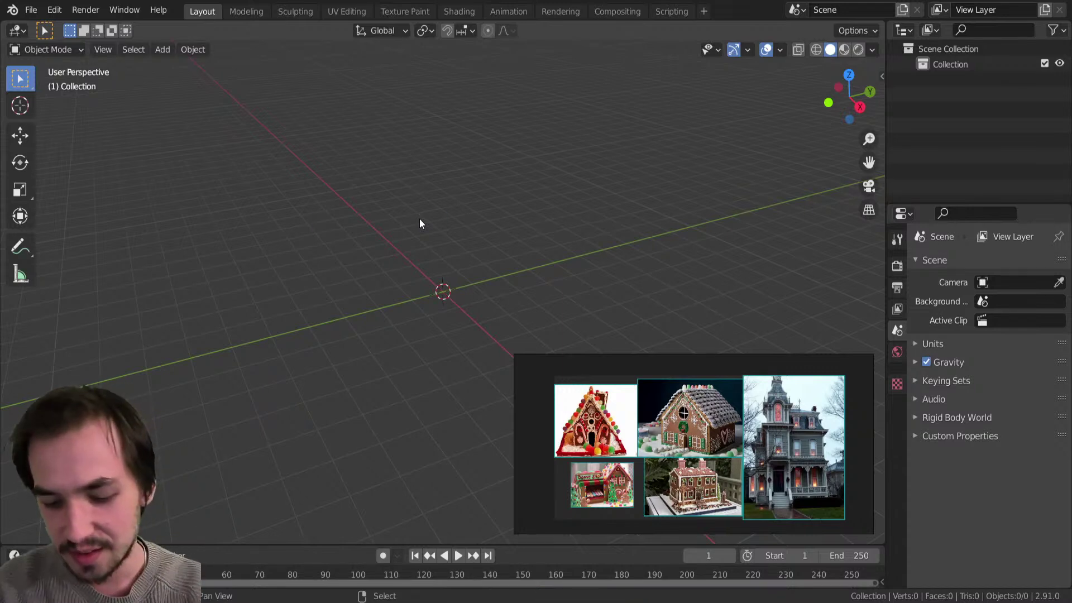
# Add a mesh plane at the world origin.
pyautogui.hotkey('shift', 'a')
pyautogui.press('m')
pyautogui.press('p')
pyautogui.press('s')
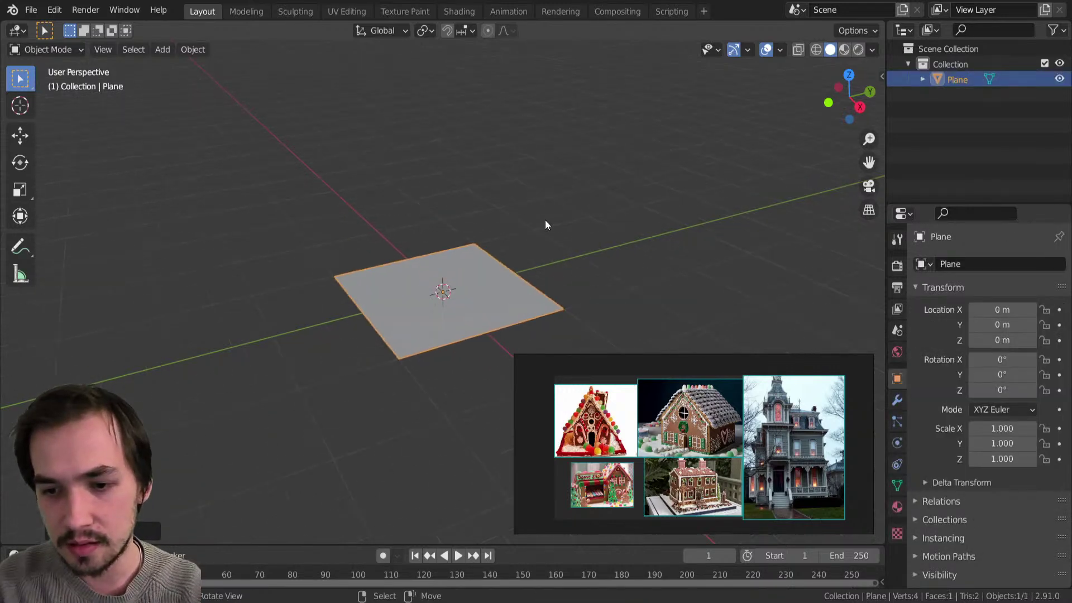
# Examine the gingerbread house and Victorian mansion reference images for the overall building shape.
pyautogui.moveTo(829, 430); pyautogui.dragTo(694, 408)
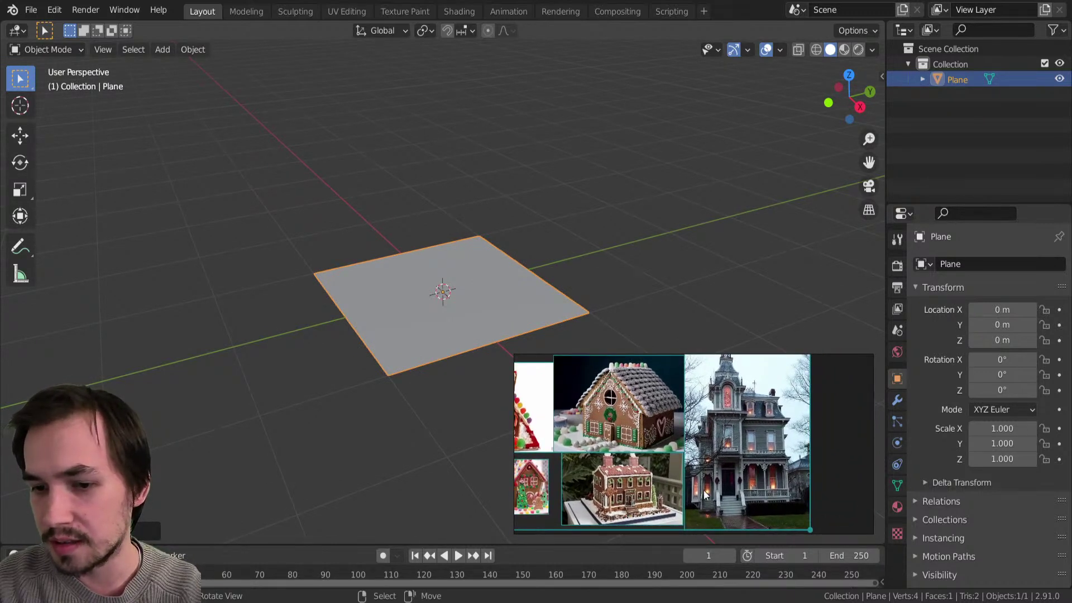
pyautogui.moveTo(596, 494); pyautogui.dragTo(677, 487)
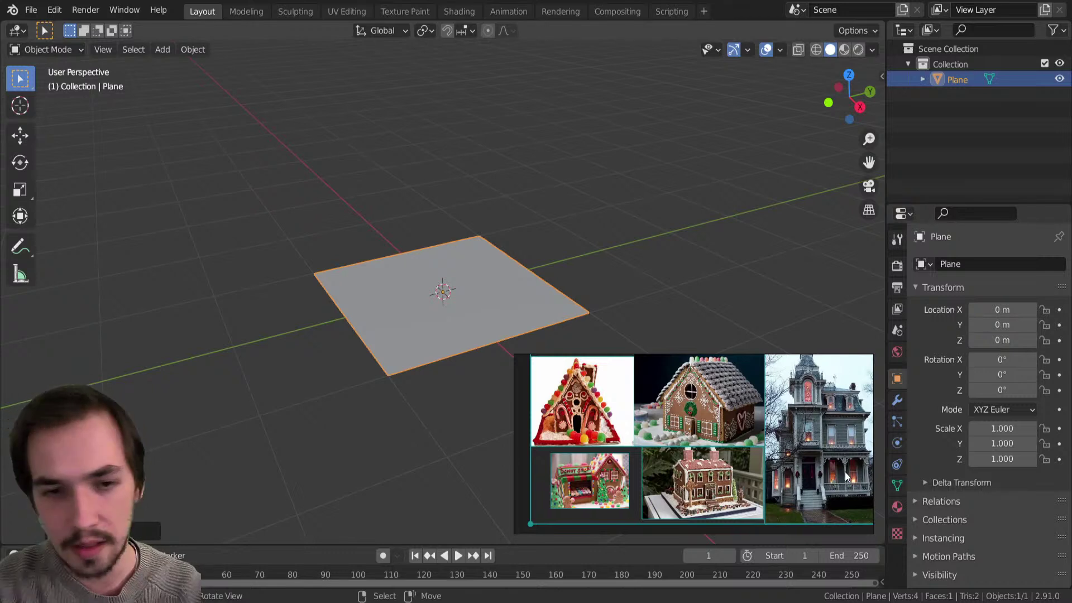
pyautogui.moveTo(846, 426); pyautogui.dragTo(757, 444, button='middle')
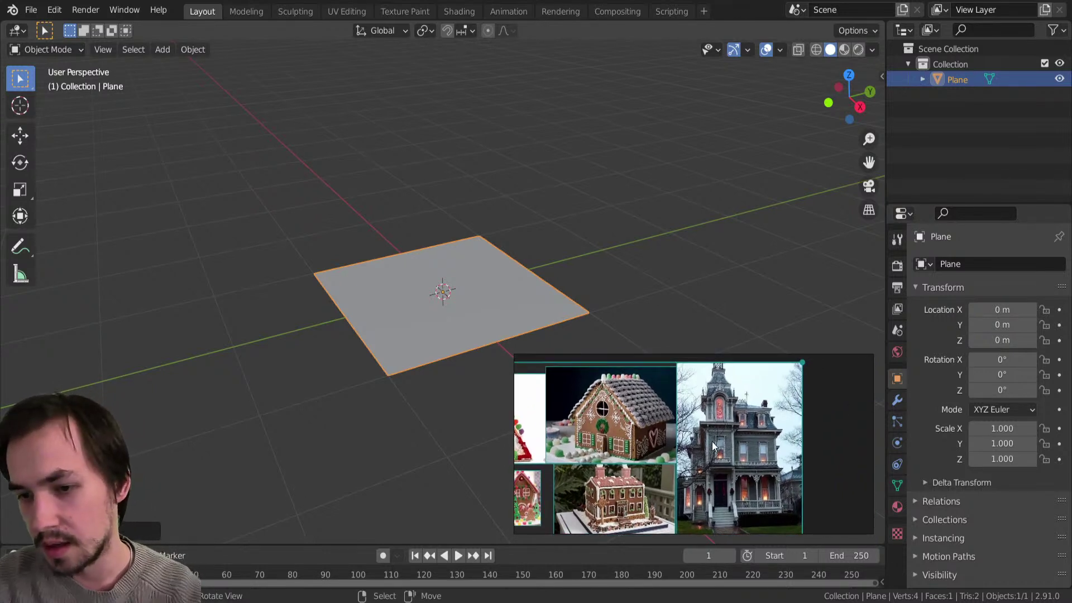
pyautogui.moveTo(438, 304); pyautogui.dragTo(393, 303, button='middle')
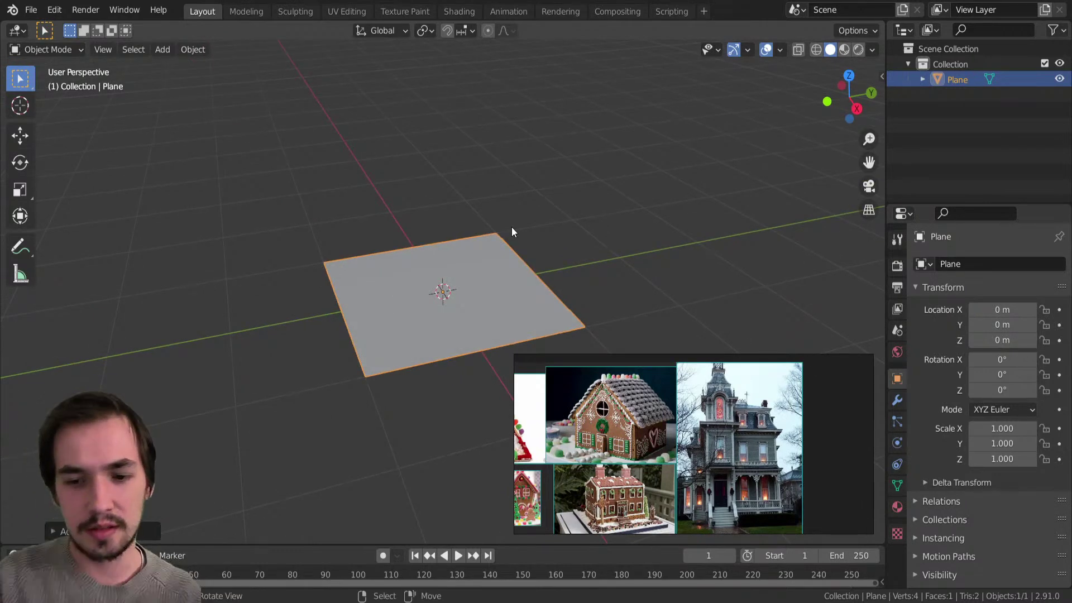
pyautogui.moveTo(574, 459); pyautogui.dragTo(642, 454, button='middle')
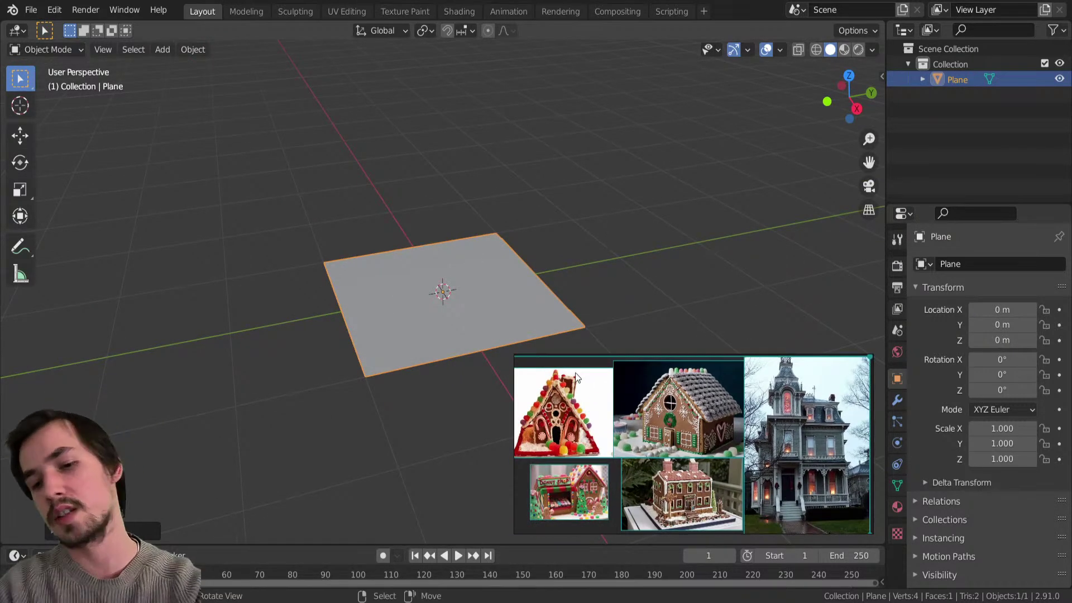
pyautogui.scroll(2, 547, 397)
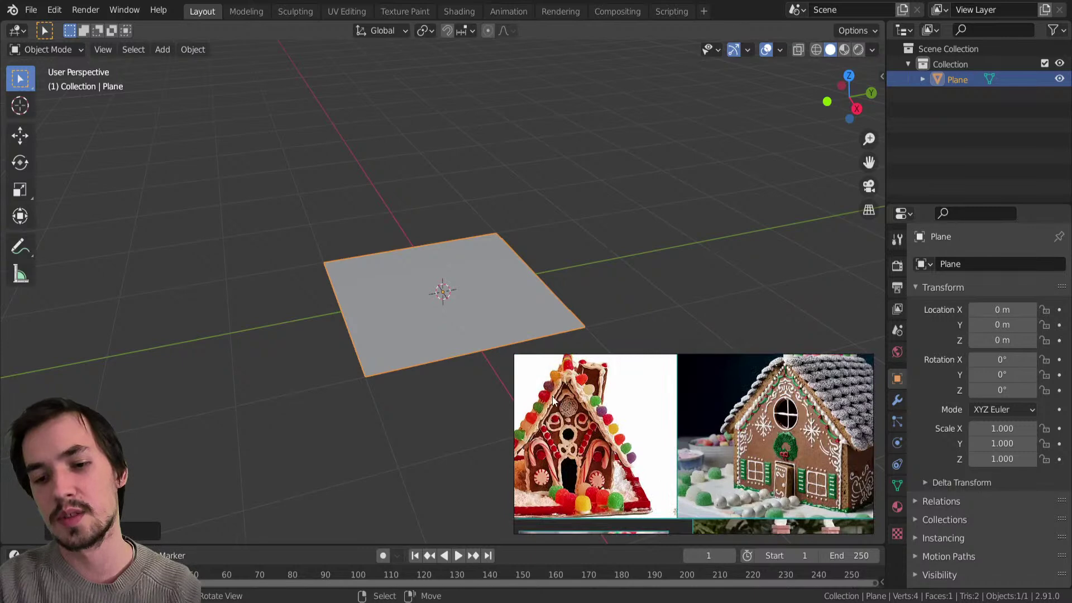
pyautogui.scroll(2, 563, 429)
pyautogui.scroll(-2, 659, 423)
pyautogui.moveTo(659, 422); pyautogui.dragTo(451, 434, button='middle')
pyautogui.moveTo(698, 415); pyautogui.dragTo(665, 420, button='middle')
pyautogui.moveTo(433, 256)
pyautogui.mouseDown(button='middle')
pyautogui.moveTo(414, 255)
pyautogui.moveTo(442, 263)
pyautogui.mouseUp(button='middle')
pyautogui.scroll(-2, 588, 474)
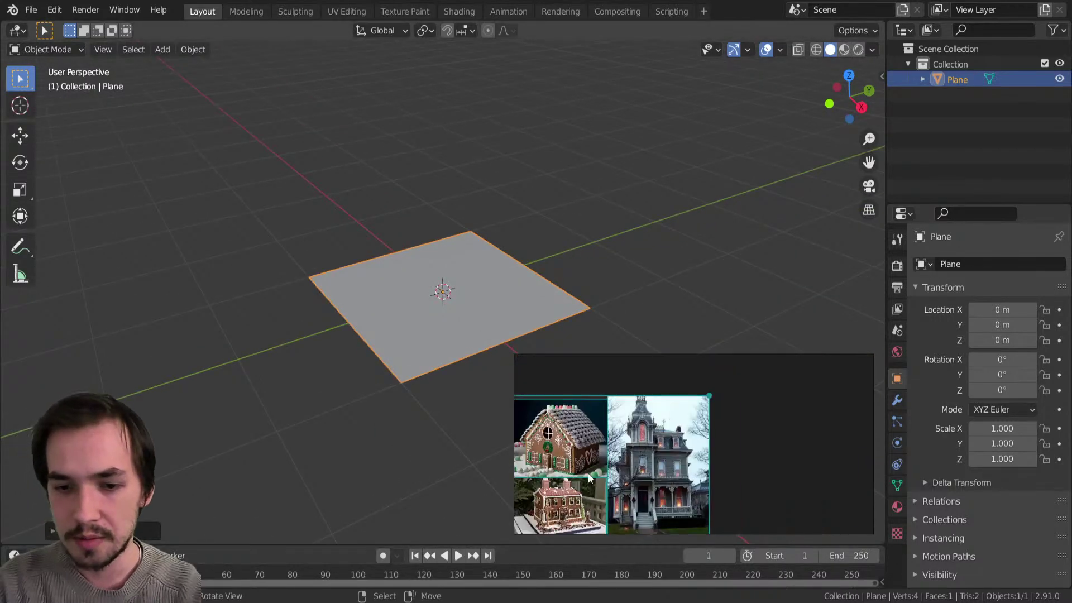
pyautogui.moveTo(598, 437); pyautogui.dragTo(625, 457, button='middle')
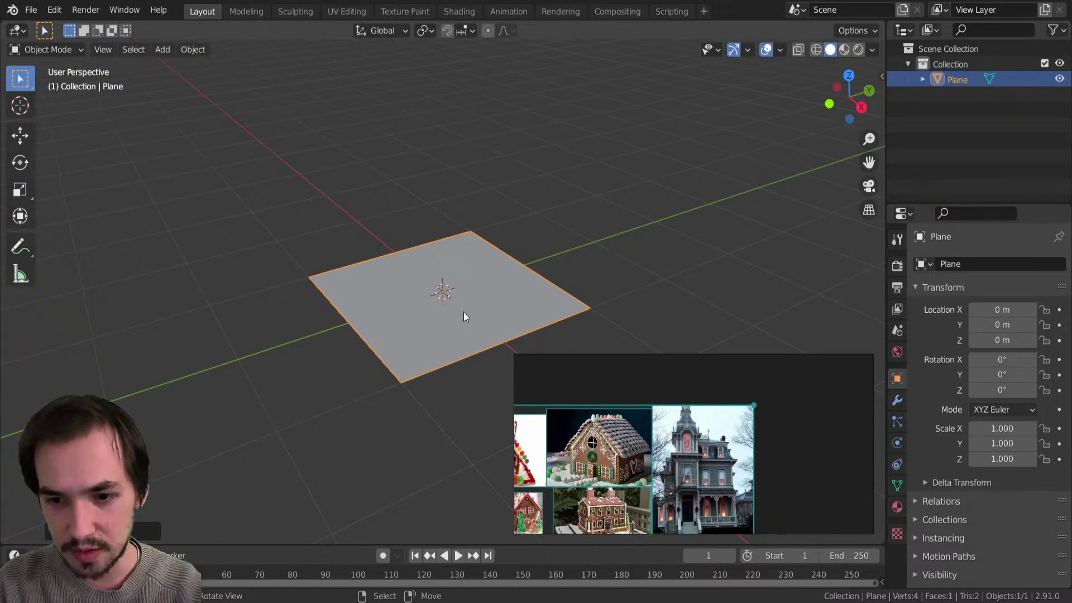
pyautogui.moveTo(464, 314); pyautogui.dragTo(460, 336, button='middle')
pyautogui.scroll(2, 608, 457)
pyautogui.moveTo(407, 260); pyautogui.dragTo(391, 248, button='middle')
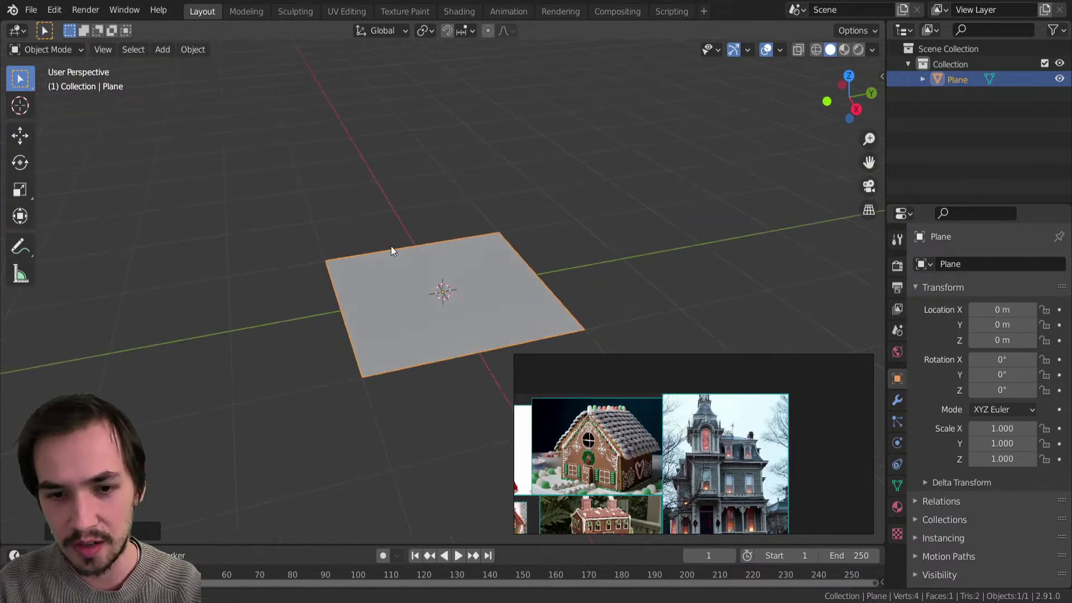
# Switch the plane to Edit Mode.
pyautogui.hotkey('ctrl', 'Tab')
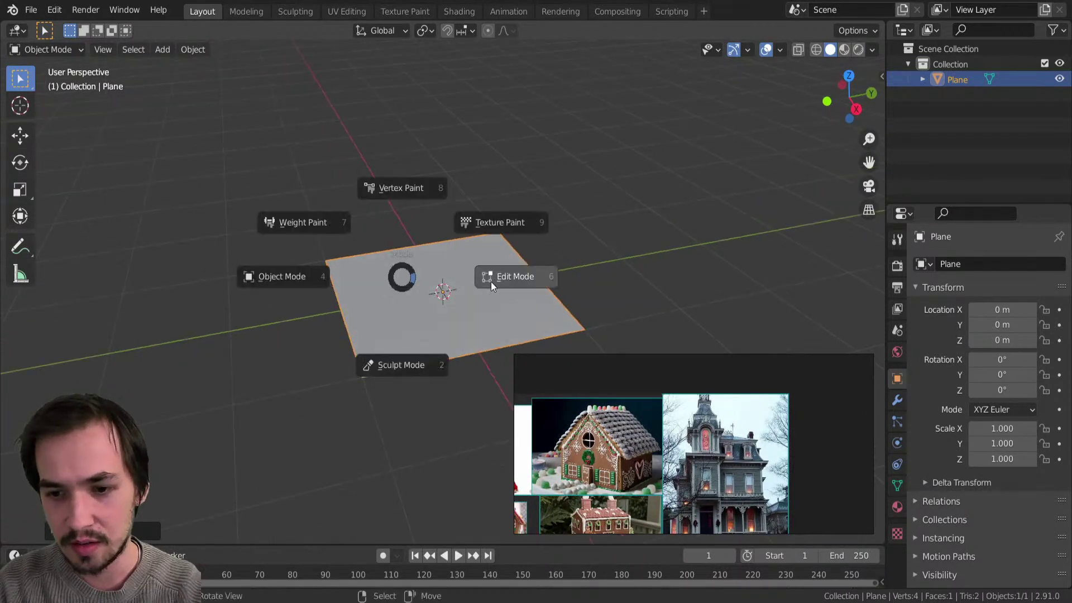
pyautogui.click(281, 279)
pyautogui.scroll(-2, 729, 416)
pyautogui.moveTo(592, 313); pyautogui.dragTo(564, 283, button='middle')
pyautogui.hotkey('ctrl', 'Tab')
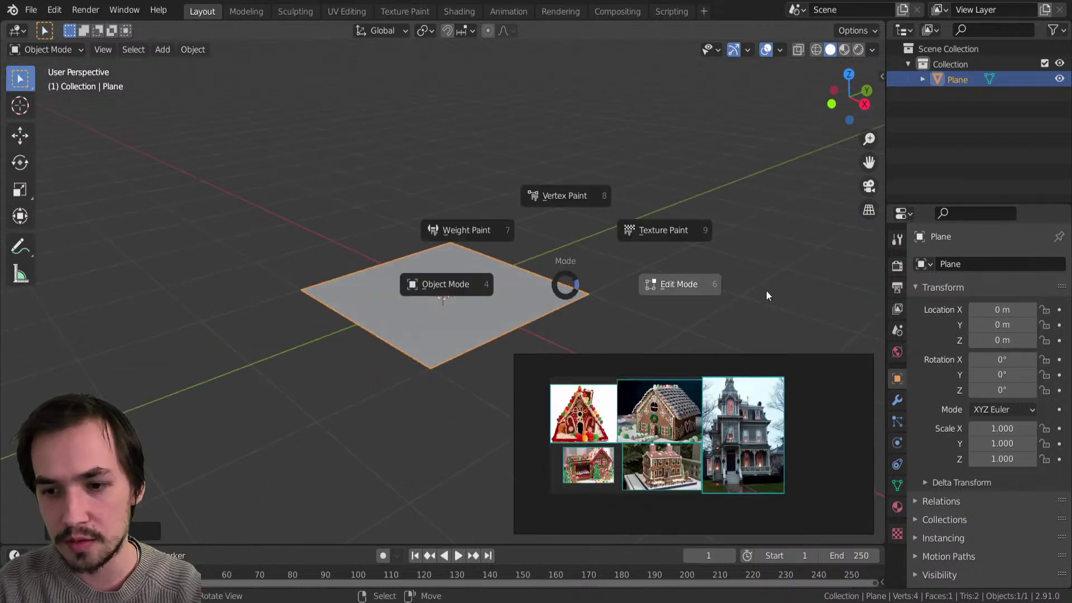
pyautogui.click(620, 303)
pyautogui.press('e')
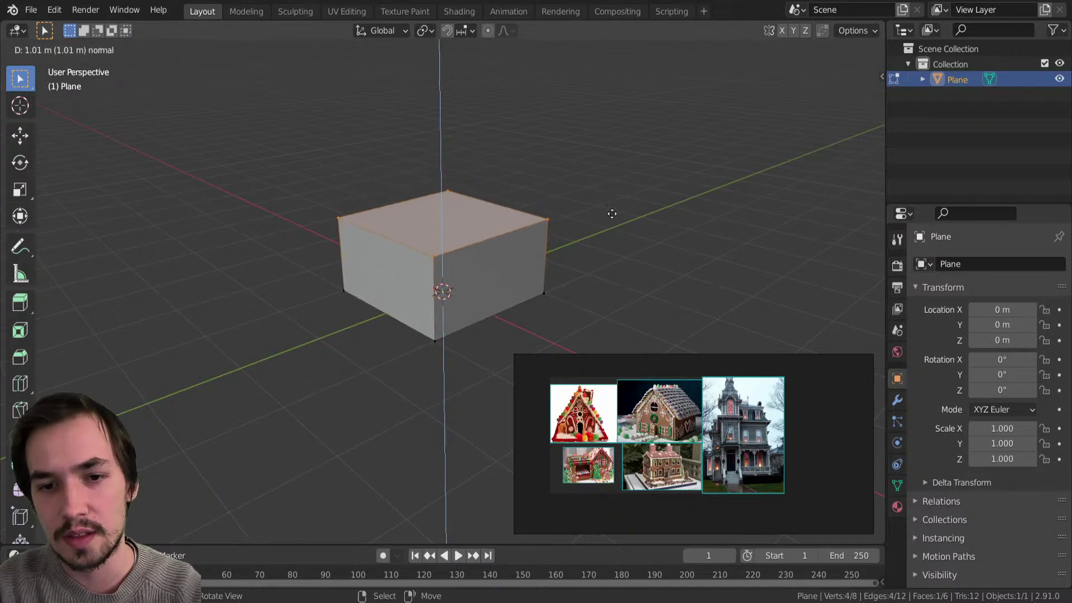
pyautogui.click(609, 220)
pyautogui.press('e')
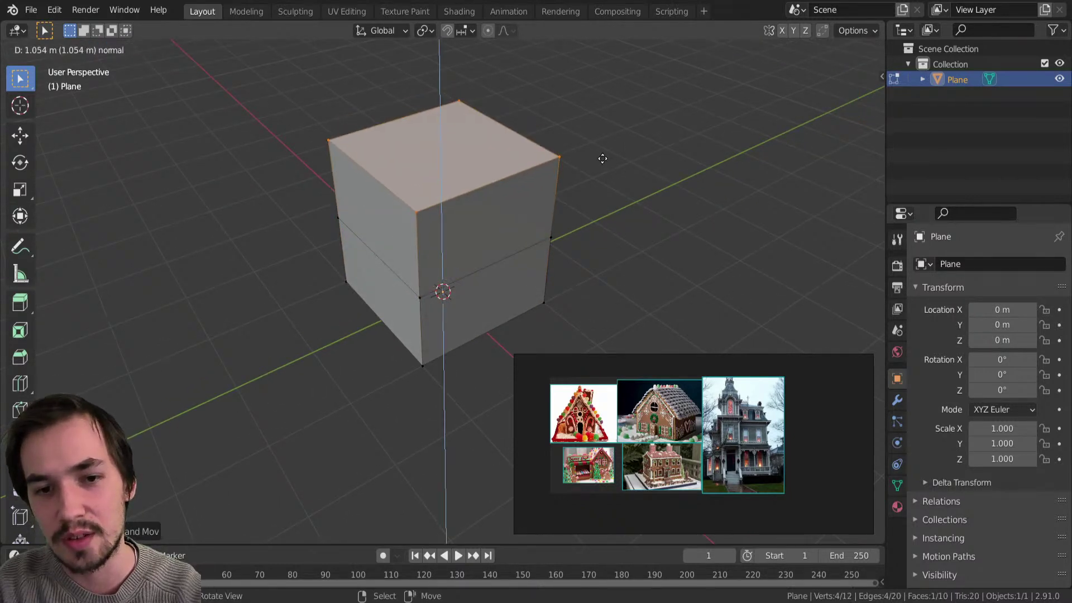
pyautogui.click(602, 159)
pyautogui.hotkey('ctrl', 'z')
pyautogui.hotkey('ctrl', 'z')
pyautogui.write('e')
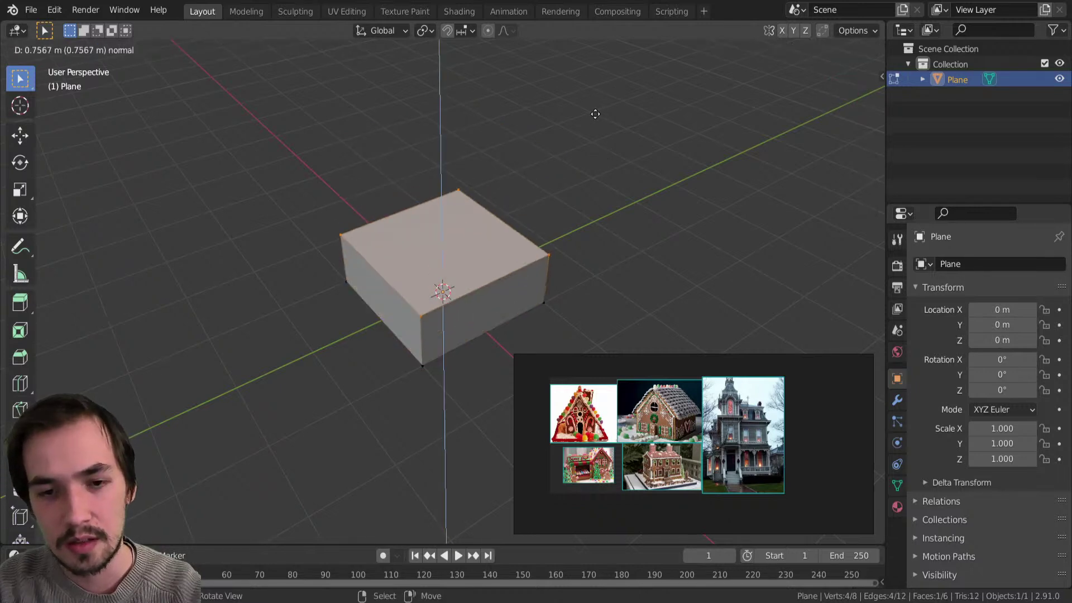
pyautogui.write('2')
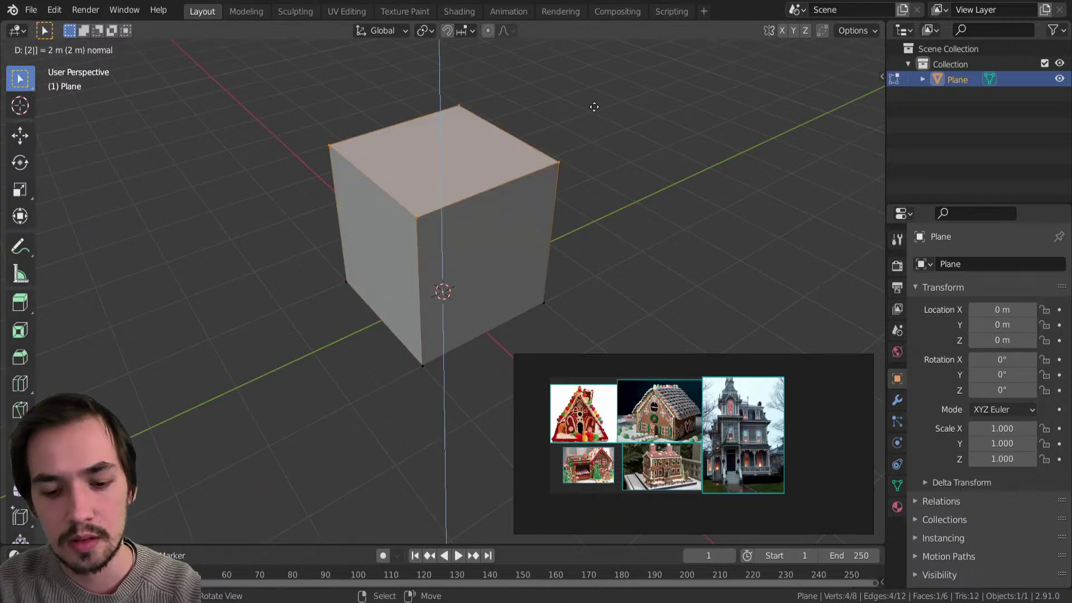
pyautogui.press('Escape')
# Extrude the plane's face upward 1 m and repeat the extrusion twice to form three stacked storeys.
pyautogui.write('e1')
pyautogui.press('Return')
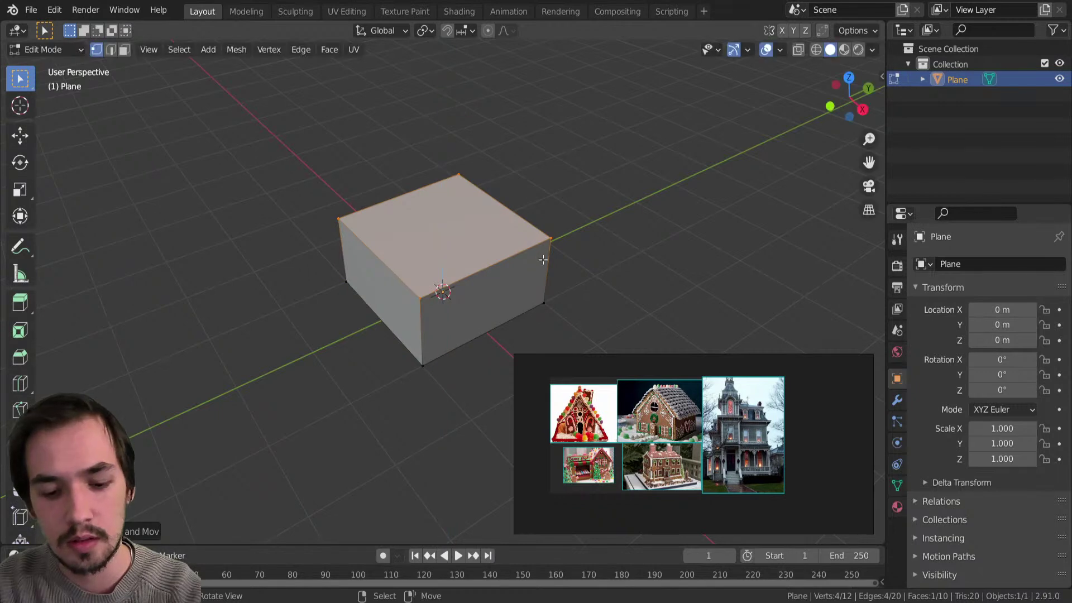
pyautogui.hotkey('shift', 'r')
pyautogui.hotkey('shift', 'r')
pyautogui.moveTo(546, 251); pyautogui.dragTo(513, 189, button='middle')
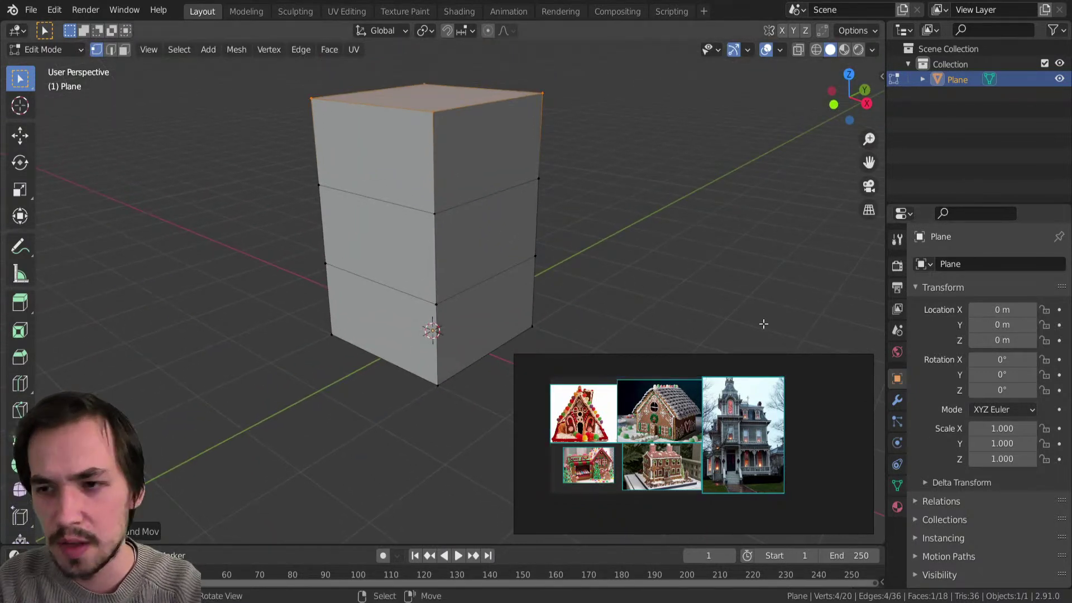
# Turn on the Screencast Keys display and narrow the reference image window to make room for it.
pyautogui.moveTo(764, 323); pyautogui.dragTo(742, 306, button='middle')
pyautogui.press('n')
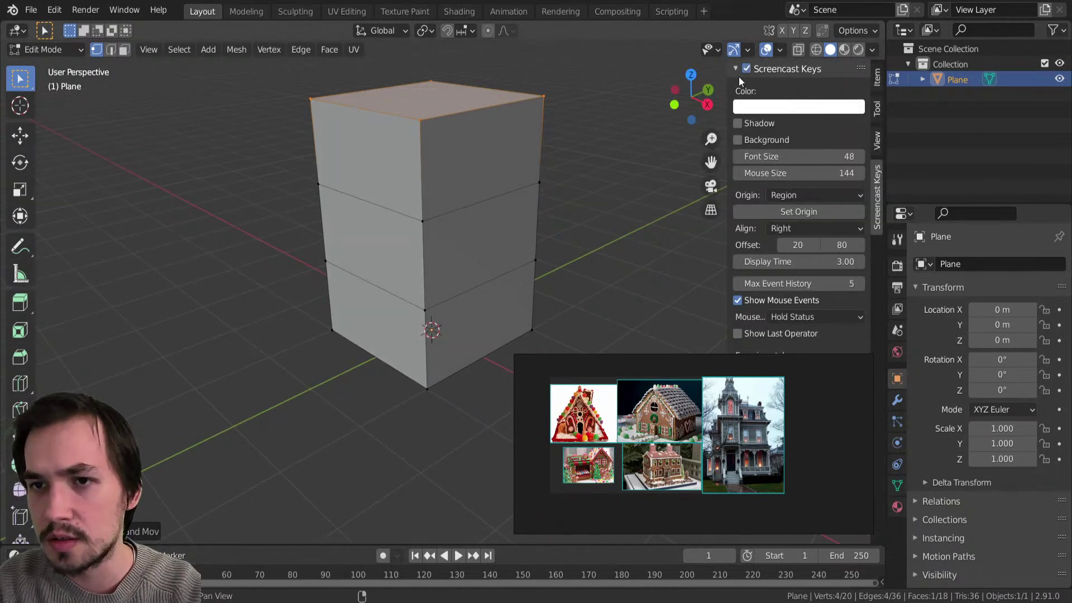
pyautogui.press('n')
pyautogui.moveTo(871, 459); pyautogui.dragTo(653, 472)
pyautogui.moveTo(654, 472); pyautogui.dragTo(658, 471, button='right')
pyautogui.moveTo(603, 450); pyautogui.dragTo(577, 452, button='middle')
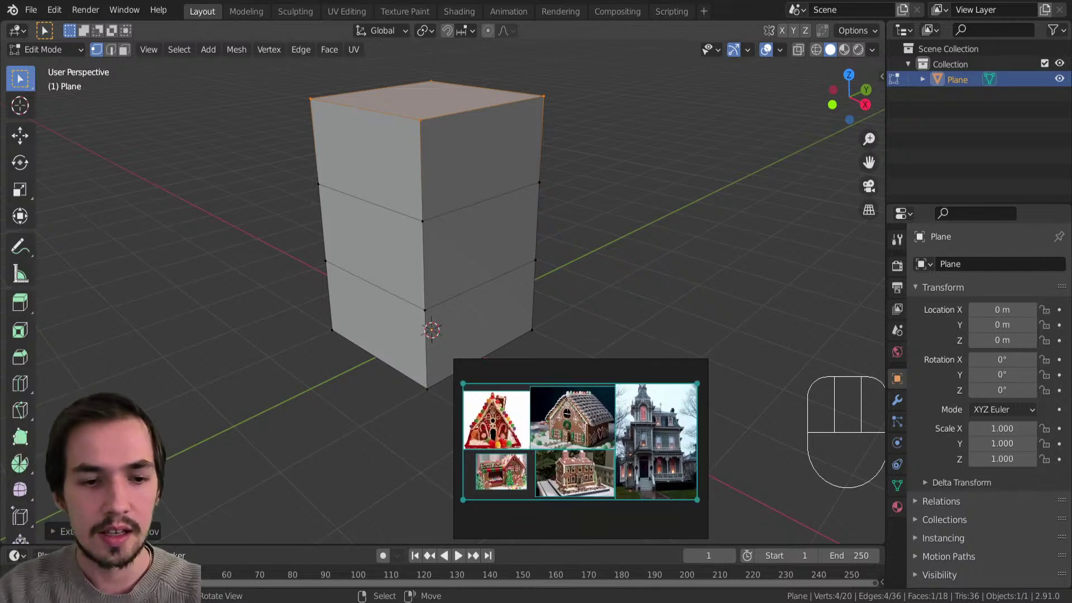
# Scale down the block's top face so the third storey tapers like the mansion's roof.
pyautogui.moveTo(438, 156); pyautogui.dragTo(417, 179, button='middle')
pyautogui.scroll(3, 419, 156)
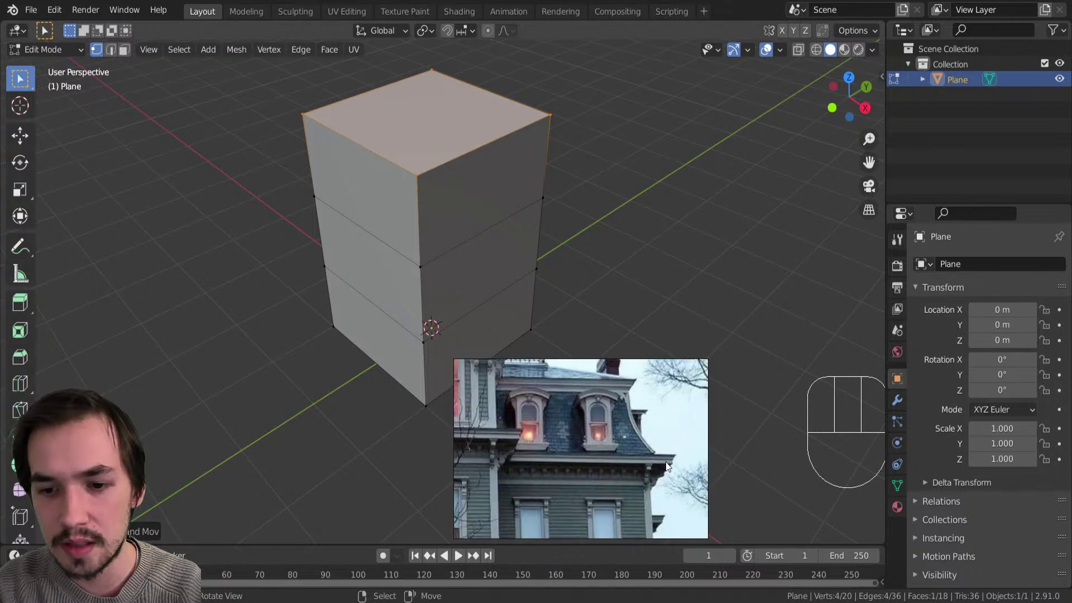
pyautogui.moveTo(437, 226); pyautogui.dragTo(577, 253, button='middle')
pyautogui.moveTo(529, 390); pyautogui.dragTo(555, 259, button='middle')
pyautogui.press('s')
pyautogui.click(494, 246)
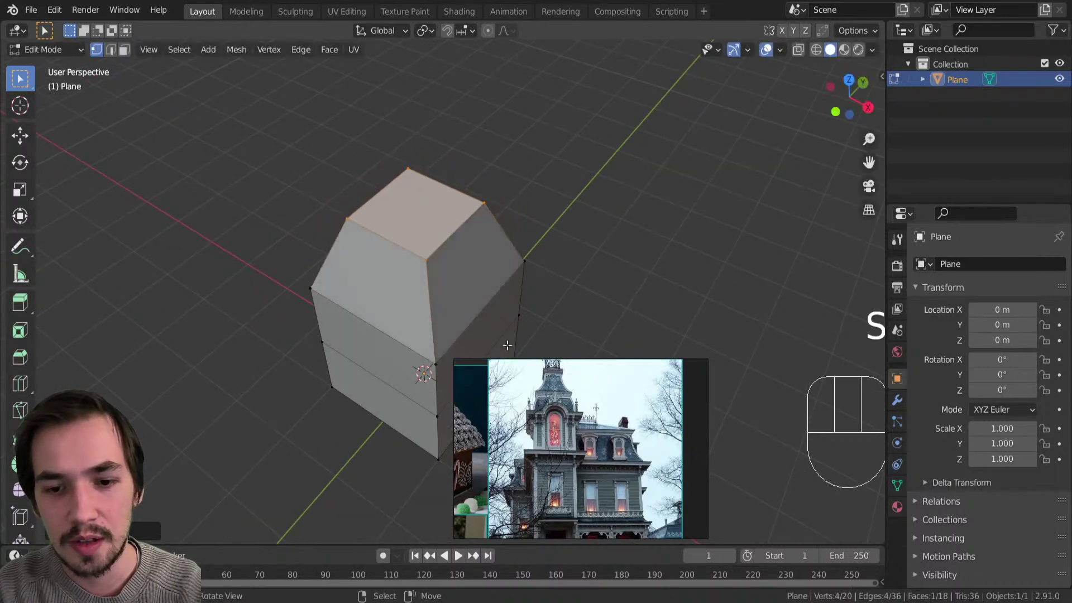
# Select the three stacked faces on the block's +Y side in face select mode and move them 2 m along Y.
pyautogui.moveTo(469, 248)
pyautogui.mouseDown(button='middle')
pyautogui.moveTo(679, 186)
pyautogui.moveTo(598, 206)
pyautogui.moveTo(505, 265)
pyautogui.moveTo(464, 238)
pyautogui.mouseUp(button='middle')
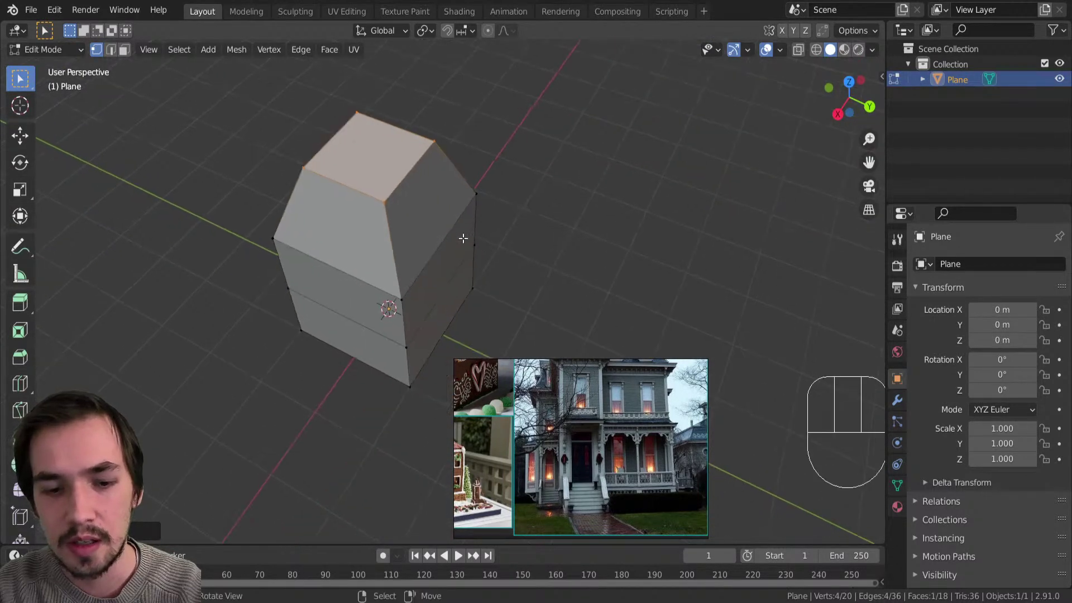
pyautogui.rightClick(434, 236)
pyautogui.keyDown('ctrl'); pyautogui.rightClick(437, 309); pyautogui.keyUp('ctrl')
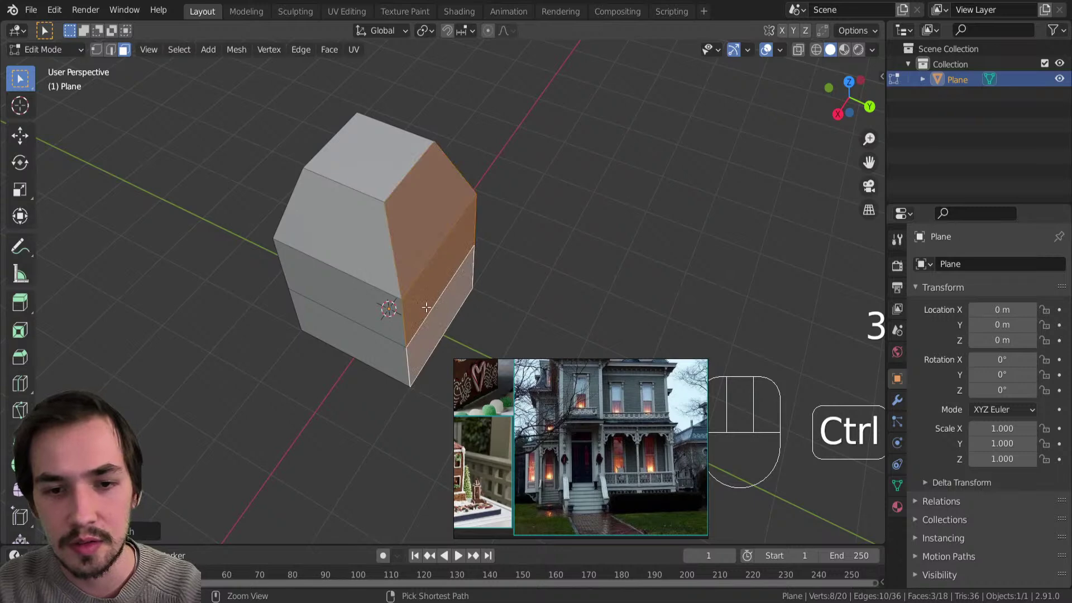
pyautogui.scroll(-1, 415, 270)
pyautogui.write('gxy2')
pyautogui.press('Return')
pyautogui.moveTo(417, 270); pyautogui.dragTo(554, 201, button='middle')
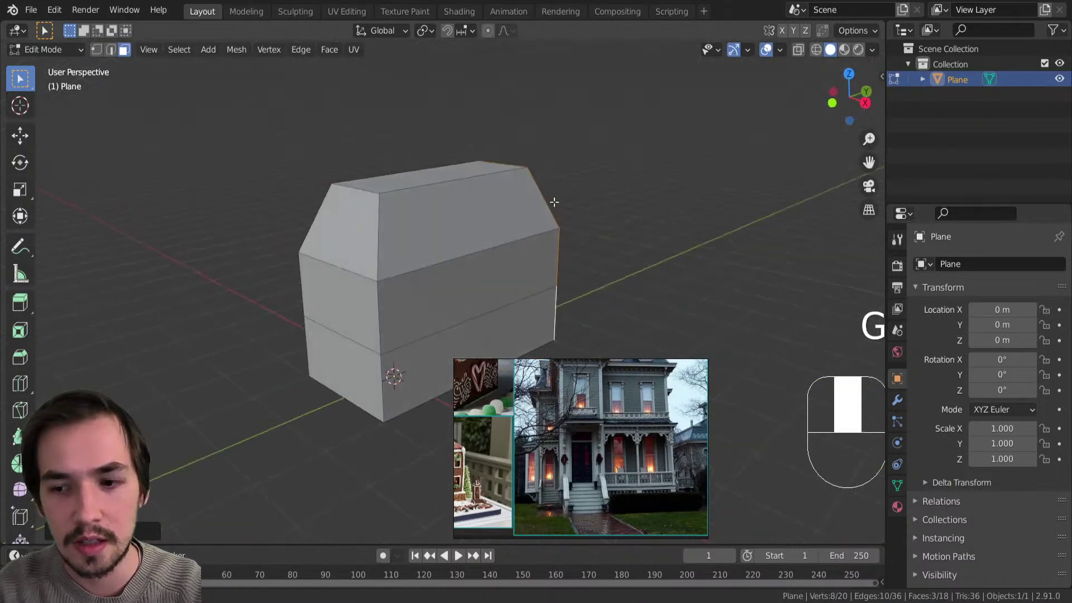
# Examine the lengthened block from several sides and compare its front with the mansion's entrance stairs and porch.
pyautogui.moveTo(494, 244); pyautogui.dragTo(436, 298, button='middle')
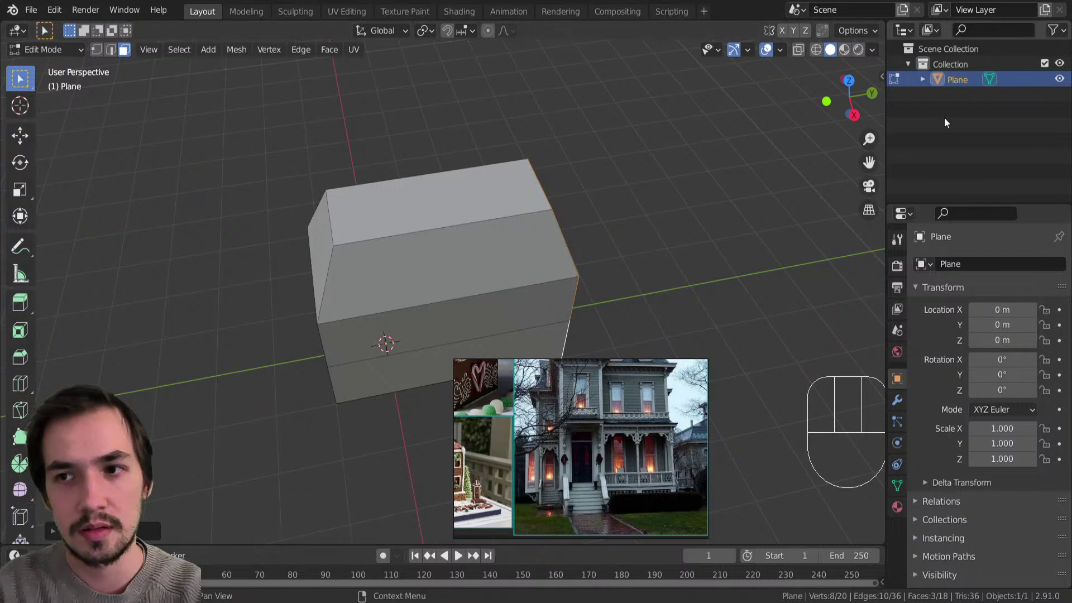
pyautogui.moveTo(310, 349); pyautogui.dragTo(525, 184, button='middle')
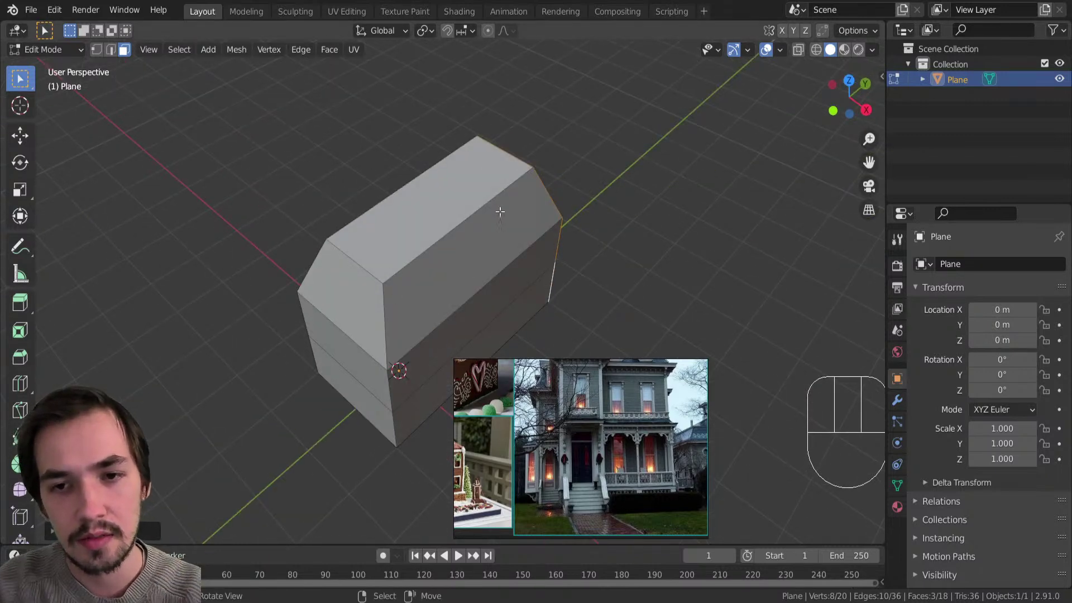
pyautogui.moveTo(578, 273); pyautogui.dragTo(406, 244, button='middle')
pyautogui.scroll(1, 368, 317)
pyautogui.keyDown('shift'); pyautogui.moveTo(360, 331); pyautogui.dragTo(320, 299, button='middle'); pyautogui.keyUp('shift')
pyautogui.scroll(-1, 315, 276)
pyautogui.scroll(1, 330, 288)
pyautogui.scroll(2, 624, 487)
pyautogui.scroll(2, 623, 482)
pyautogui.moveTo(391, 302); pyautogui.dragTo(383, 279, button='middle')
pyautogui.scroll(2, 383, 279)
pyautogui.keyDown('shift'); pyautogui.moveTo(399, 344); pyautogui.dragTo(371, 316, button='middle'); pyautogui.keyUp('shift')
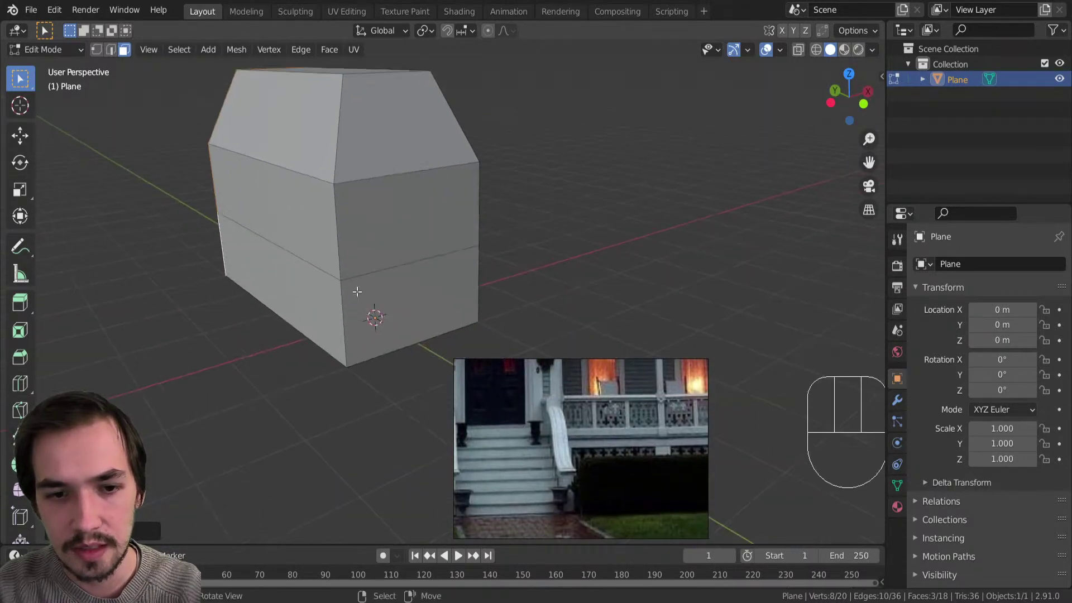
# Add a horizontal loop cut around the middle of the ground storey and a vertical one through the centre of the front end.
pyautogui.click(366, 320)
pyautogui.hotkey('ctrl', 'r')
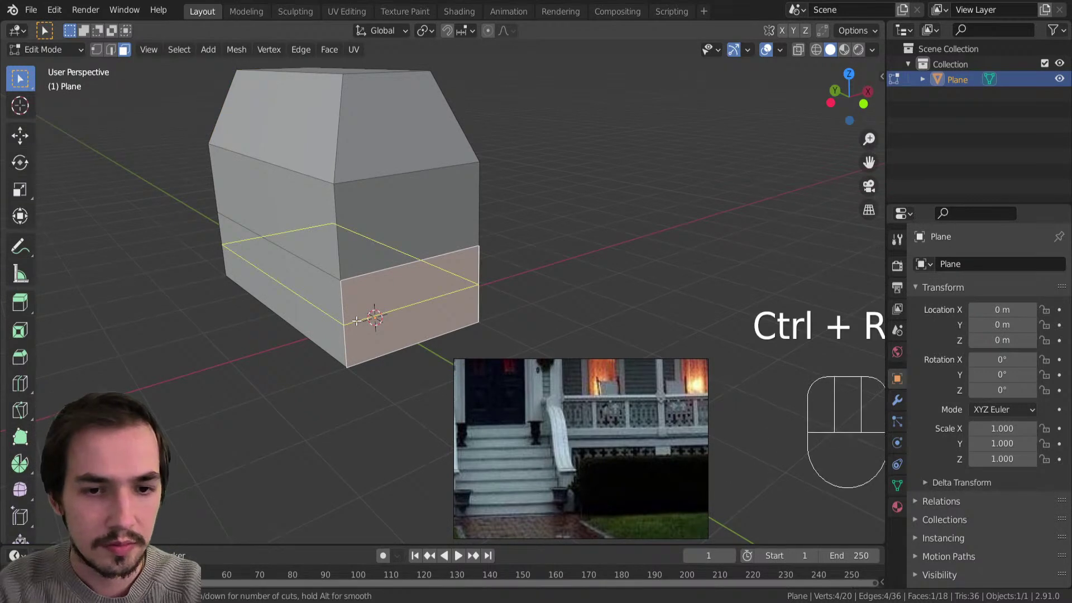
pyautogui.click(371, 316)
pyautogui.hotkey('ctrl', 'r')
pyautogui.click(406, 332)
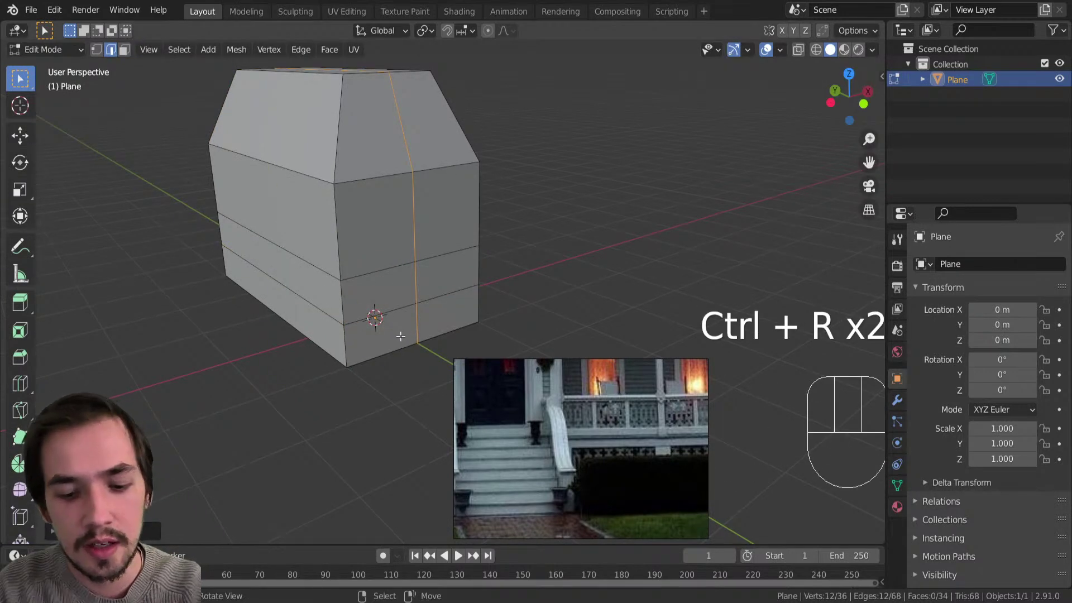
# Duplicate the lowest front face on the −X side in place and extrude the copy outward 1 m.
pyautogui.press('3')
pyautogui.click(401, 335)
pyautogui.hotkey('shift', 'd')
pyautogui.rightClick(400, 335)
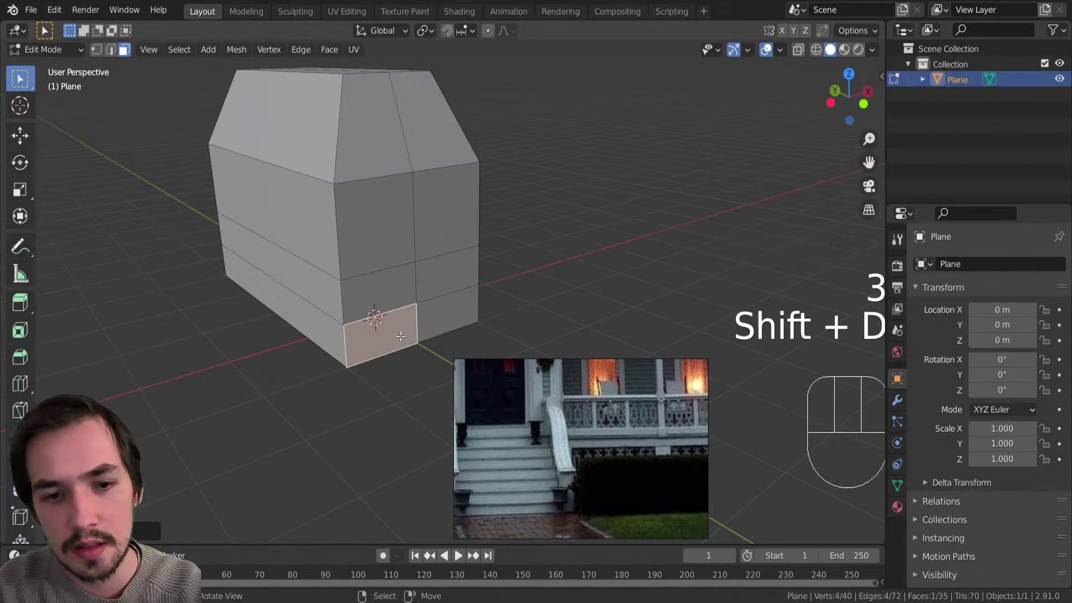
pyautogui.press('e')
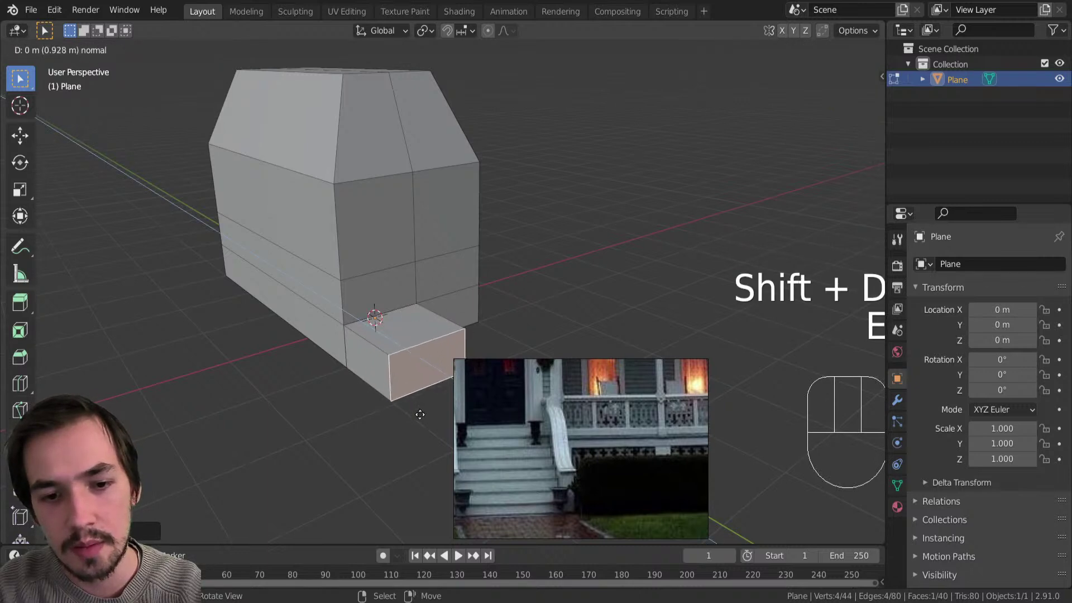
pyautogui.click(416, 412)
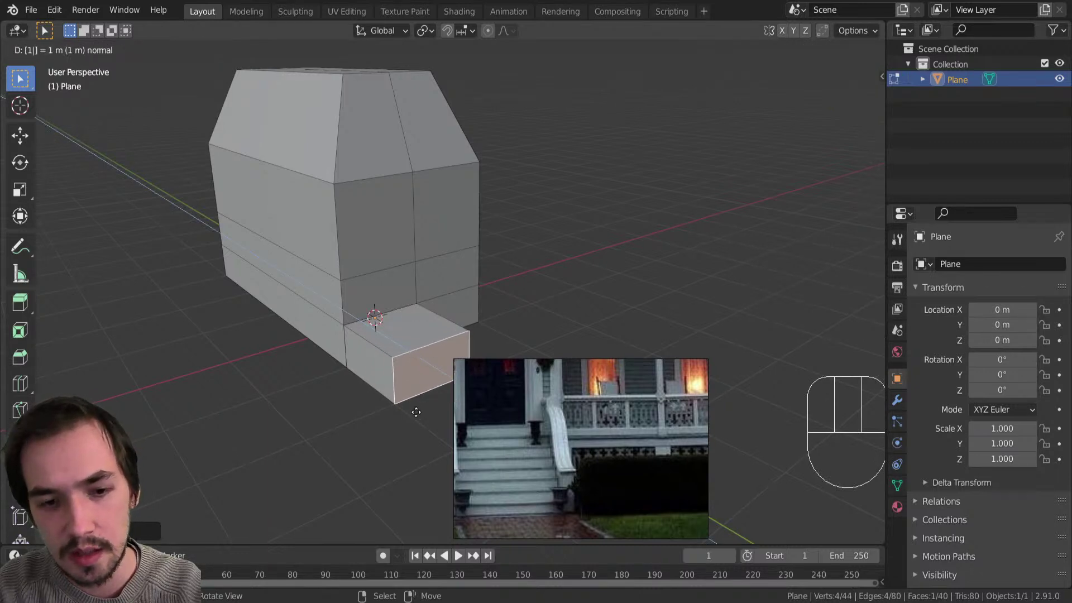
pyautogui.moveTo(416, 412); pyautogui.dragTo(400, 354, button='middle')
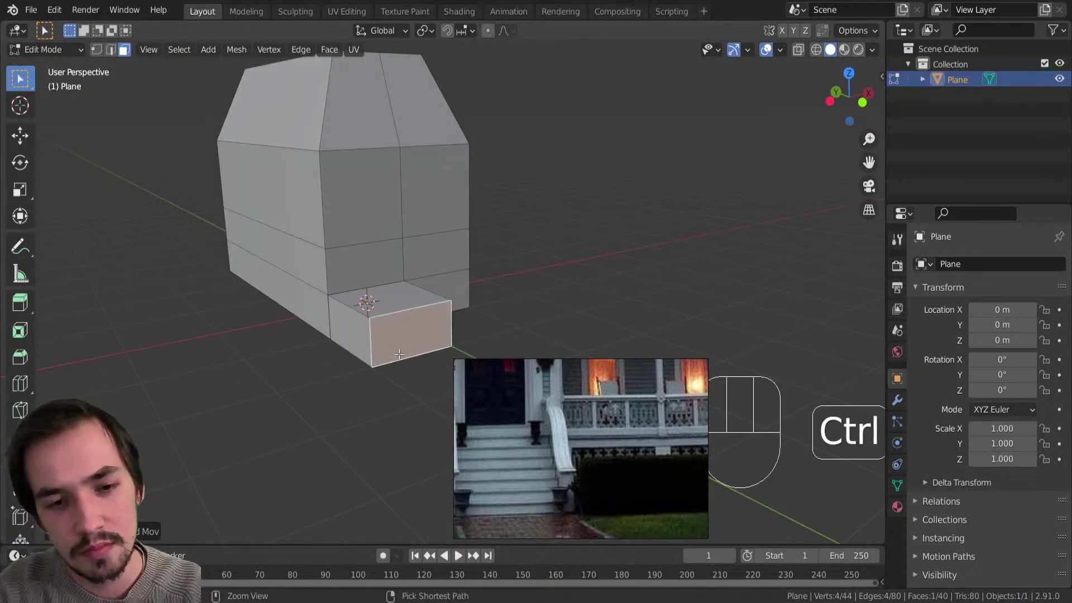
# Undo the 1 m extrusion and extrude the duplicated lowest front face on the −X side outward 0.5 m instead.
pyautogui.hotkey('ctrl', 'z')
pyautogui.write('e')
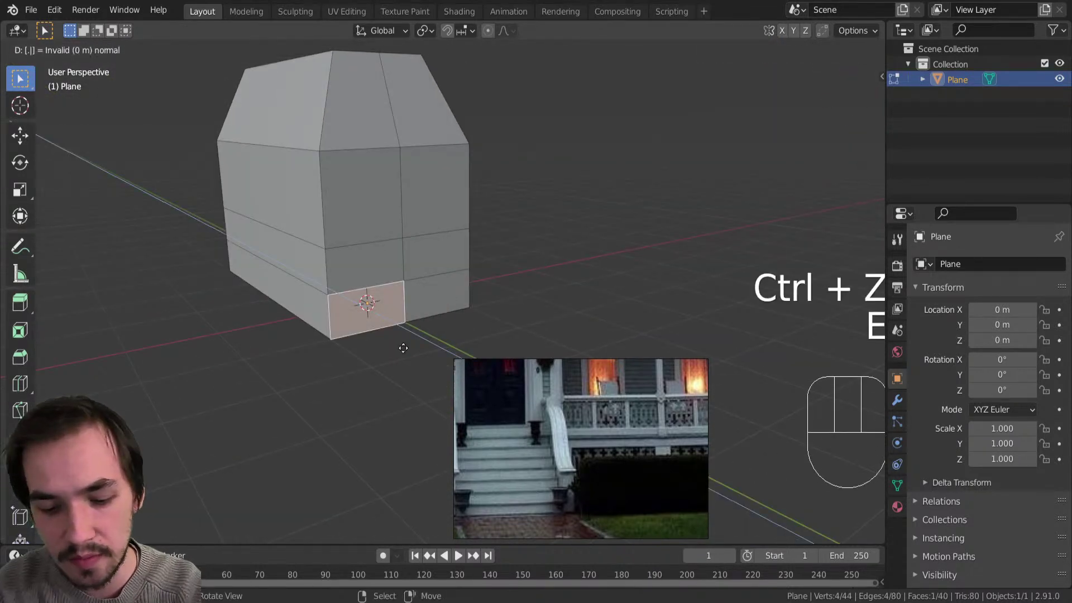
pyautogui.write('5')
pyautogui.press('Return')
# Extrude the neighbouring lowest front face outward flush with the −X half so the porch base spans the full front.
pyautogui.moveTo(404, 347); pyautogui.dragTo(499, 252, button='middle')
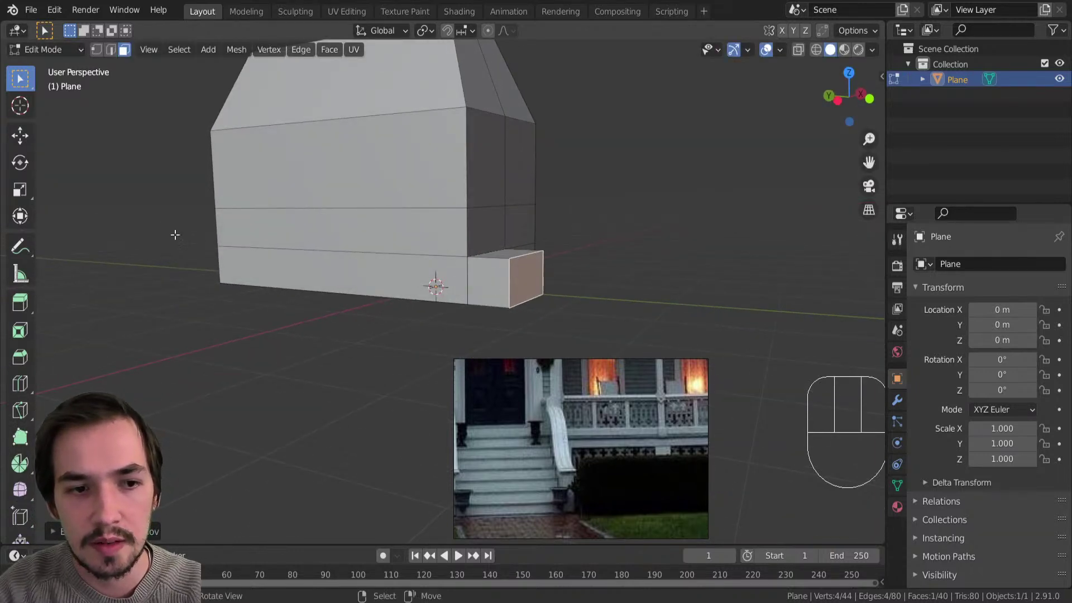
pyautogui.moveTo(631, 278); pyautogui.dragTo(332, 365, button='middle')
pyautogui.press('e')
pyautogui.click(363, 354)
# Extrude the front face of the porch base's −X half further outward to form a block for the entrance stairs.
pyautogui.click(340, 385)
pyautogui.press('e')
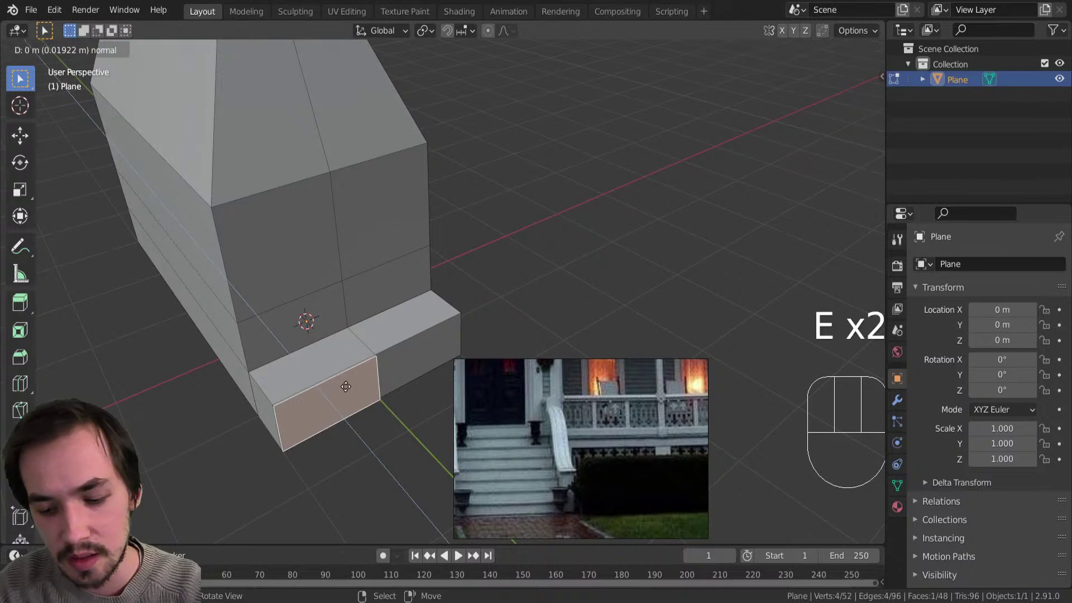
pyautogui.click(302, 413)
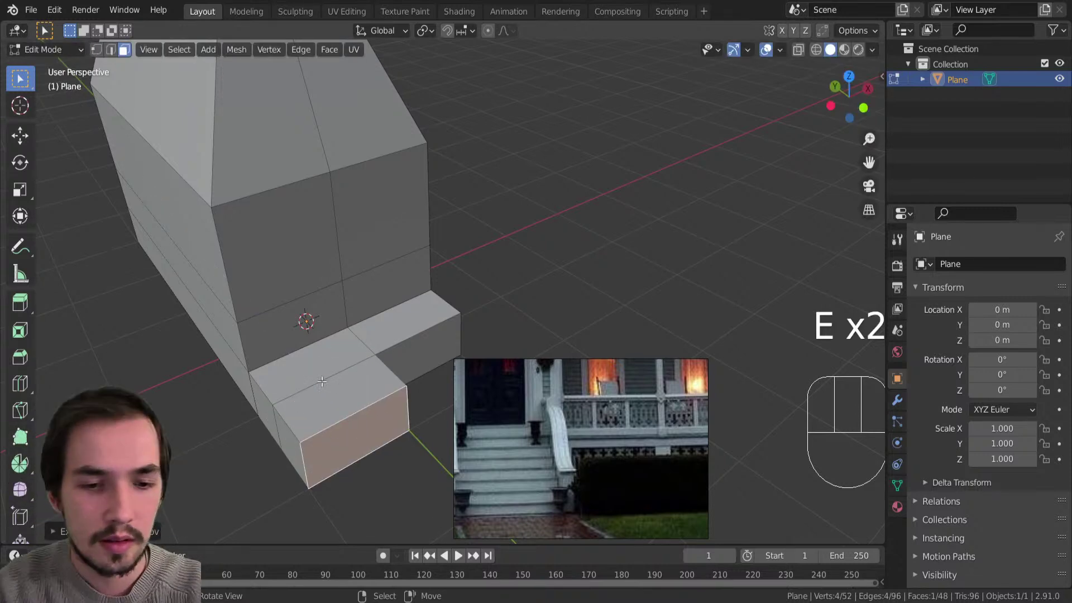
# In edge select mode, bevel the stair block's top outer edge into a single slope with a width of about 0.928 m.
pyautogui.press('2')
pyautogui.rightClick(354, 414)
pyautogui.rightClick(354, 413)
pyautogui.moveTo(354, 411); pyautogui.dragTo(330, 370, button='middle')
pyautogui.scroll(-1, 364, 345)
pyautogui.hotkey('ctrl', 'b')
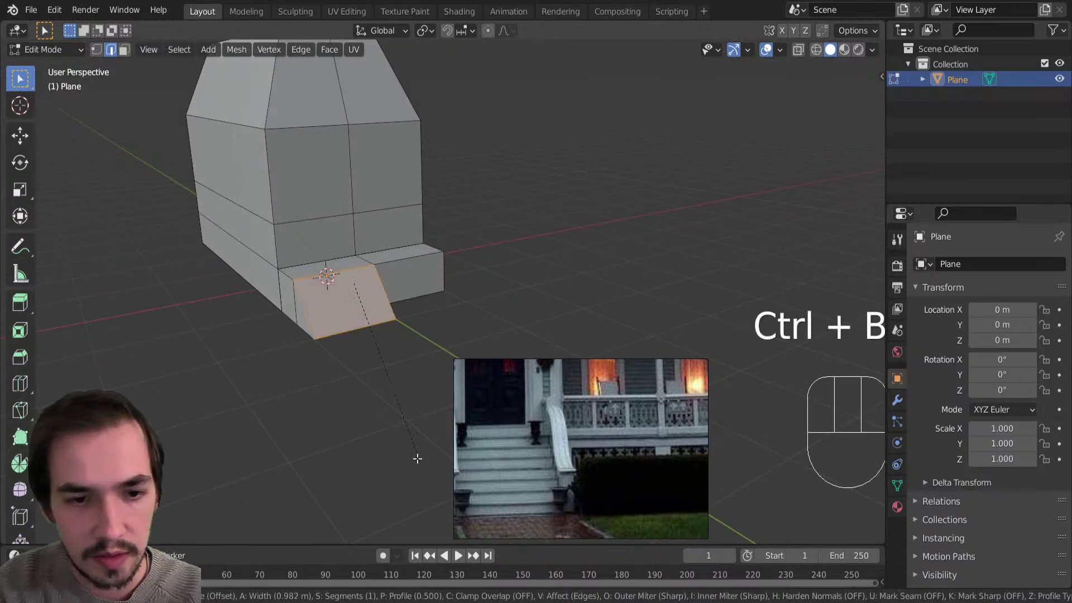
pyautogui.click(403, 455)
# Switch the bevel's profile type to Custom and choose a stair-step profile preset.
pyautogui.click(52, 530)
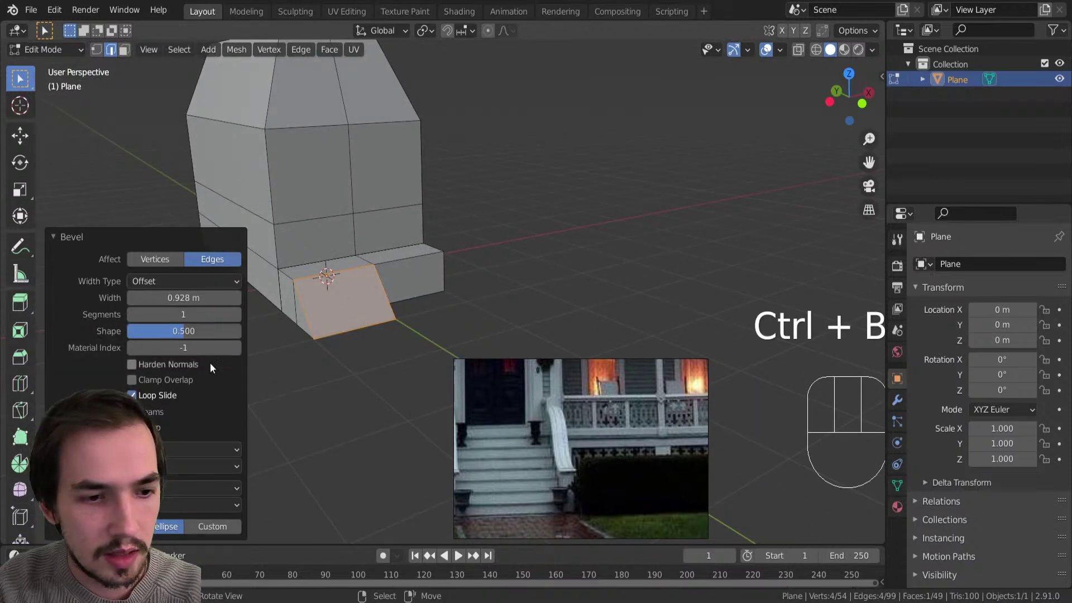
pyautogui.click(204, 526)
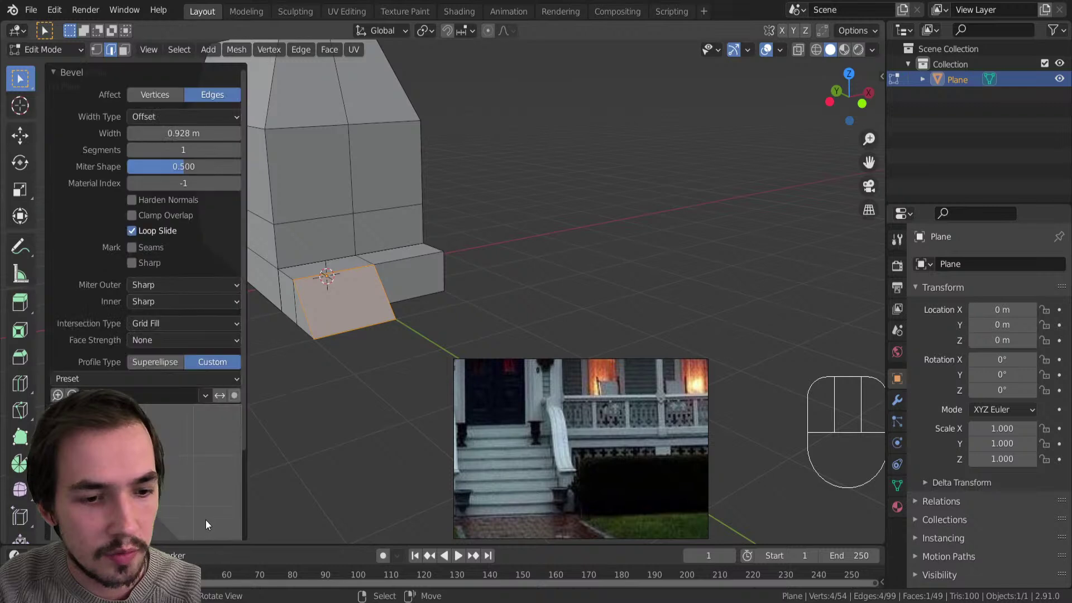
pyautogui.click(157, 380)
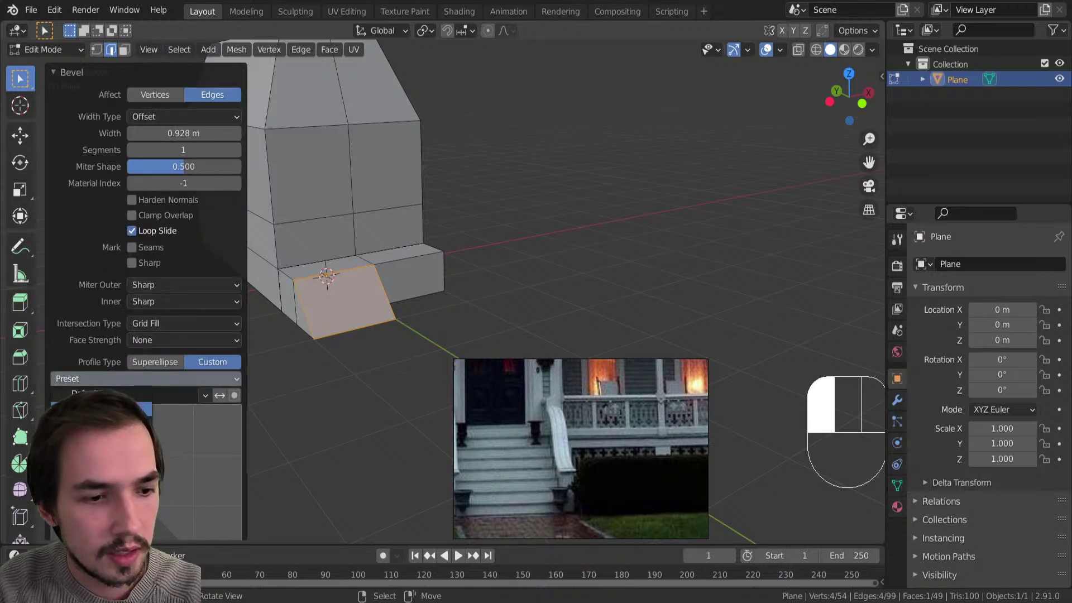
pyautogui.click(100, 453)
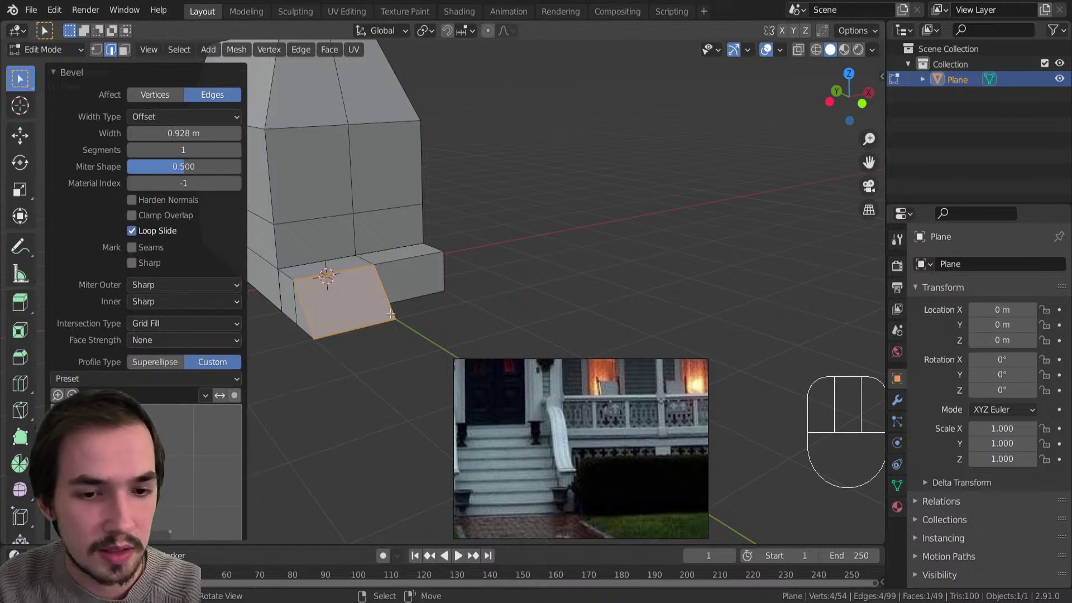
# Set the bevel's segments to 20 so the slope is divided into stair steps.
pyautogui.moveTo(173, 150); pyautogui.dragTo(237, 150)
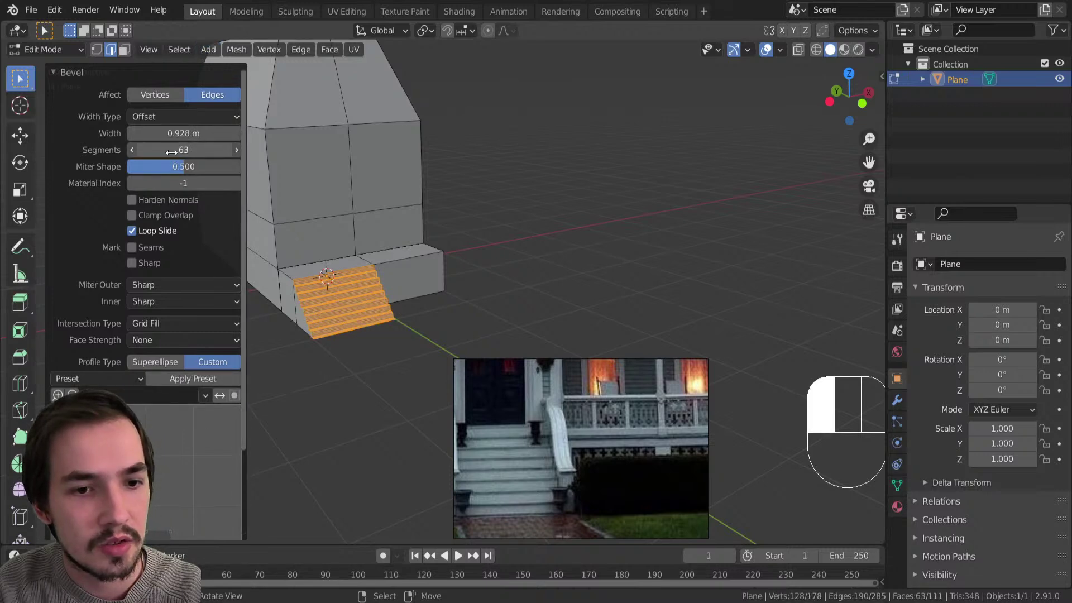
pyautogui.scroll(5, 331, 341)
pyautogui.moveTo(332, 342); pyautogui.dragTo(391, 313, button='middle')
pyautogui.scroll(-1, 391, 312)
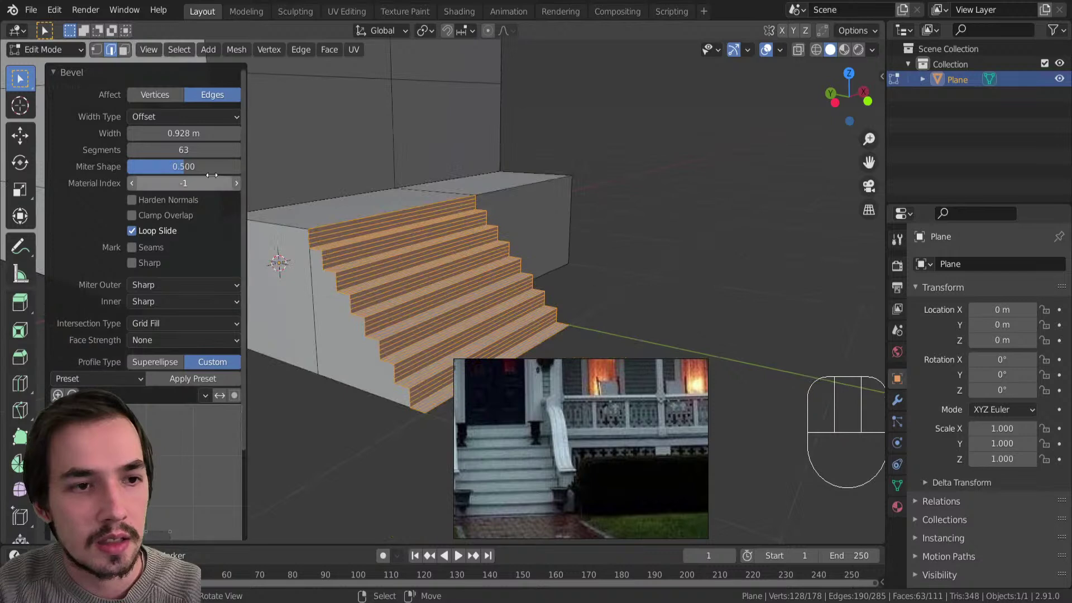
pyautogui.moveTo(212, 150); pyautogui.dragTo(158, 150)
# Clean up the redundant edges on the selected stair faces with Limited Dissolve at a 5° maximum angle.
pyautogui.keyDown('shift'); pyautogui.moveTo(351, 259); pyautogui.dragTo(326, 273, button='middle'); pyautogui.keyUp('shift')
pyautogui.press('x')
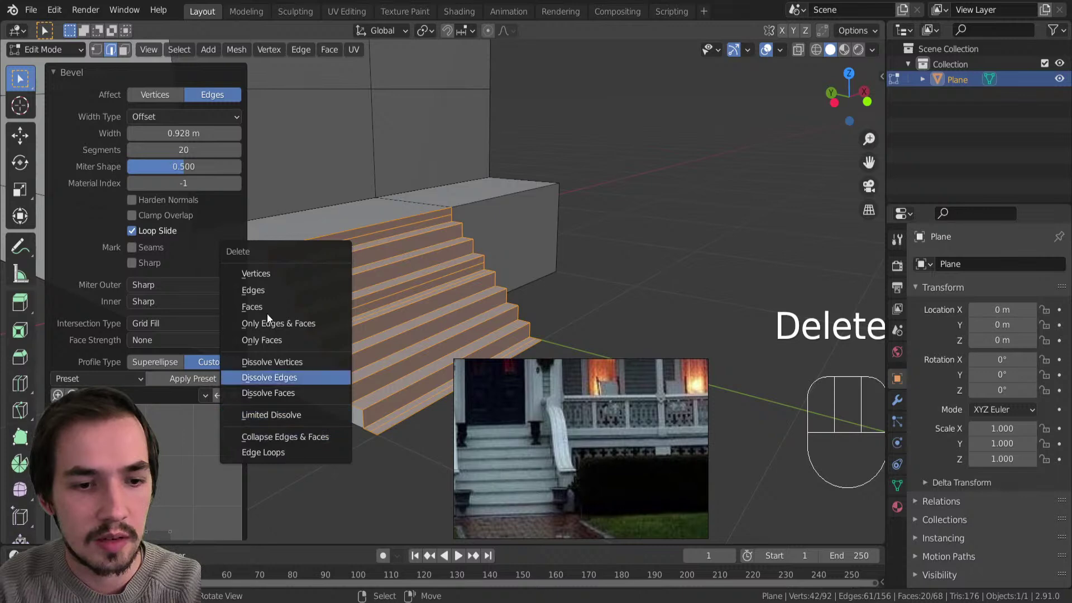
pyautogui.click(280, 340)
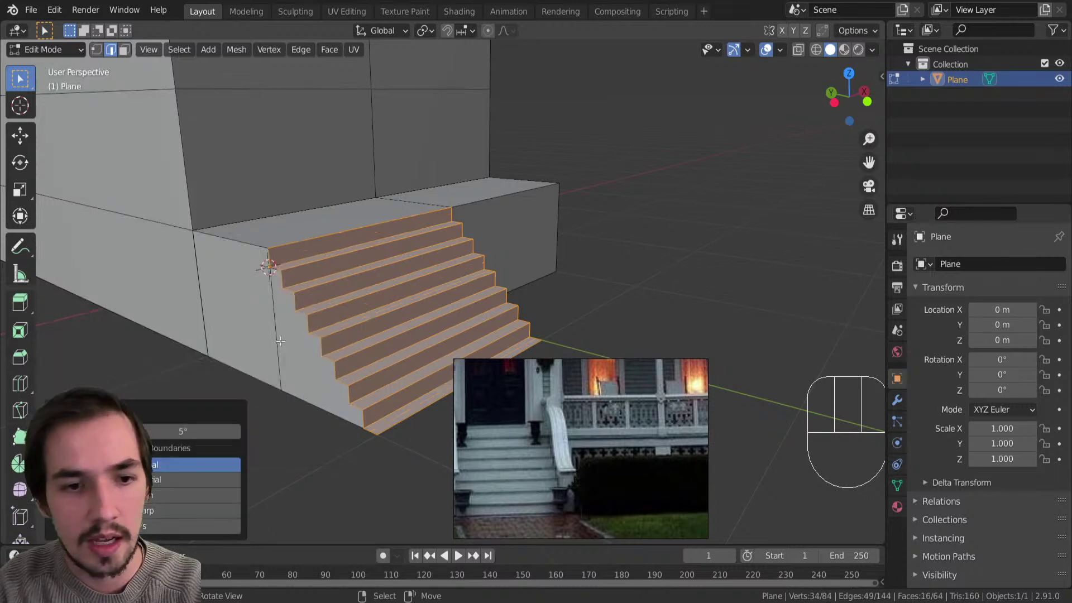
pyautogui.moveTo(306, 324); pyautogui.dragTo(390, 246, button='middle')
pyautogui.scroll(-3, 322, 301)
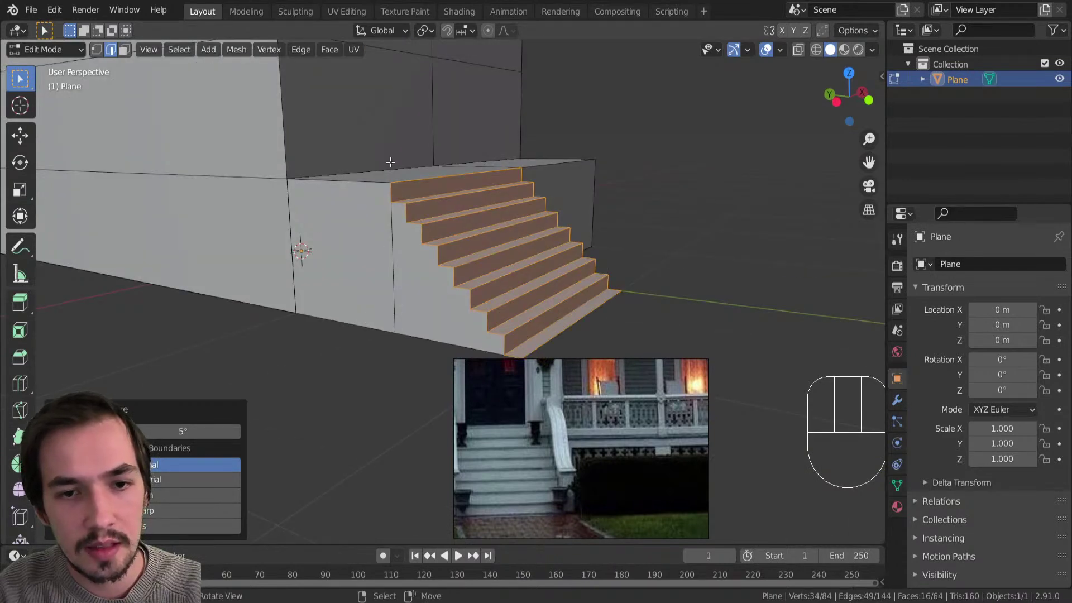
# Select the stepped side face of the stairs in face select mode and triangulate it.
pyautogui.press('3')
pyautogui.rightClick(439, 312)
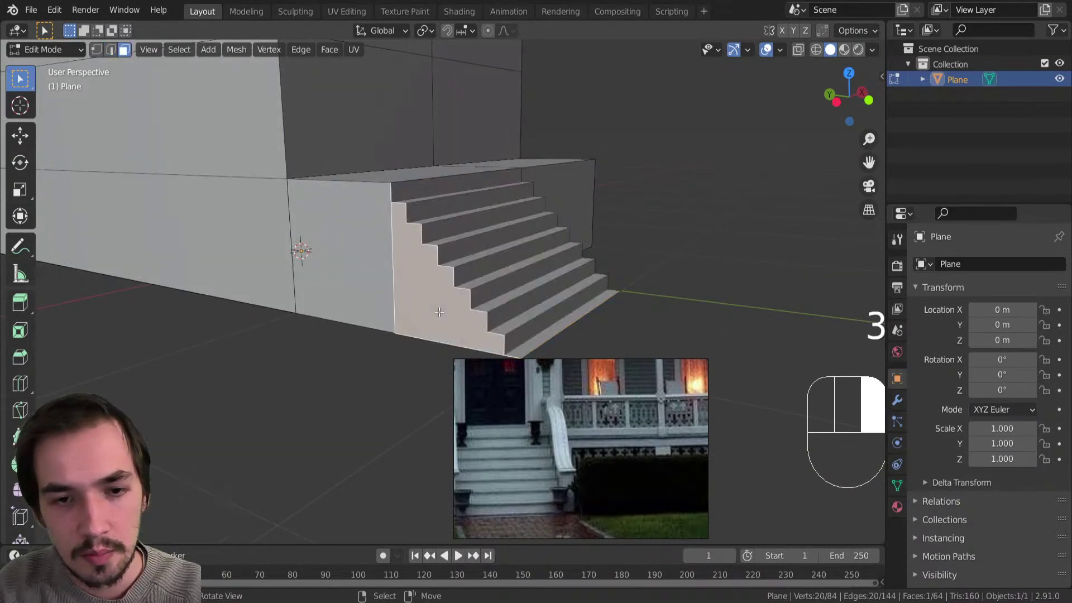
pyautogui.press('space')
pyautogui.write('tr')
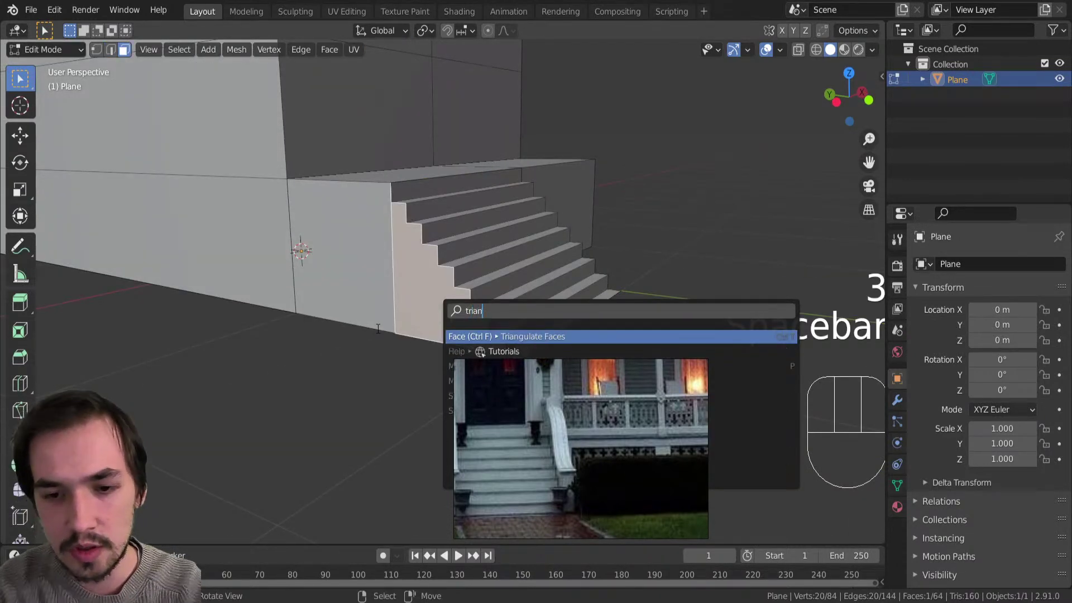
pyautogui.write('ian')
pyautogui.press('Return')
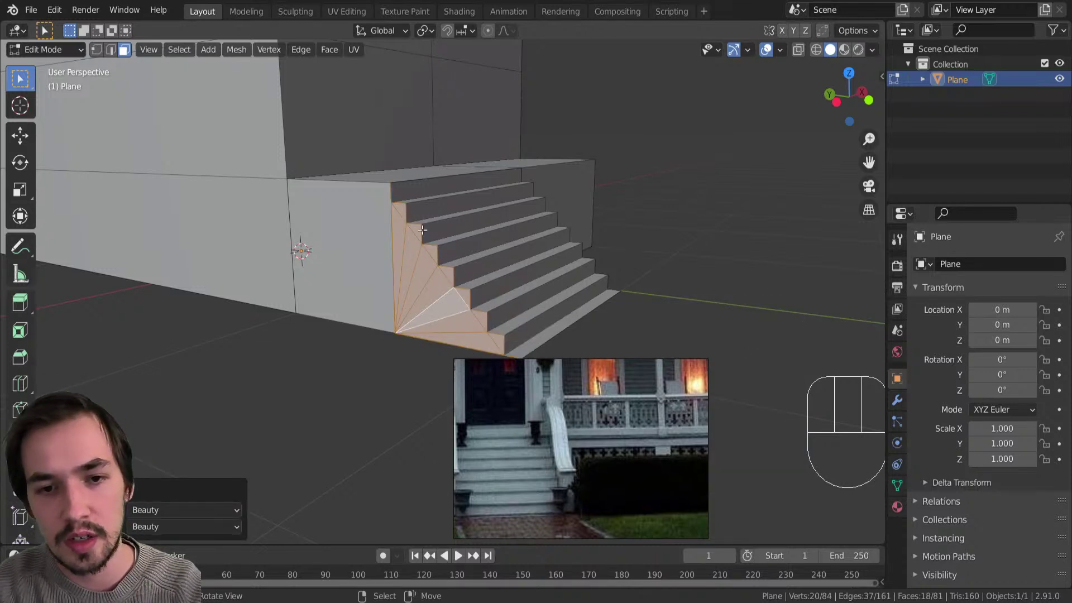
# Inspect the triangulated stair side and compare the overall building block with the mansion reference from several angles.
pyautogui.scroll(3, 416, 232)
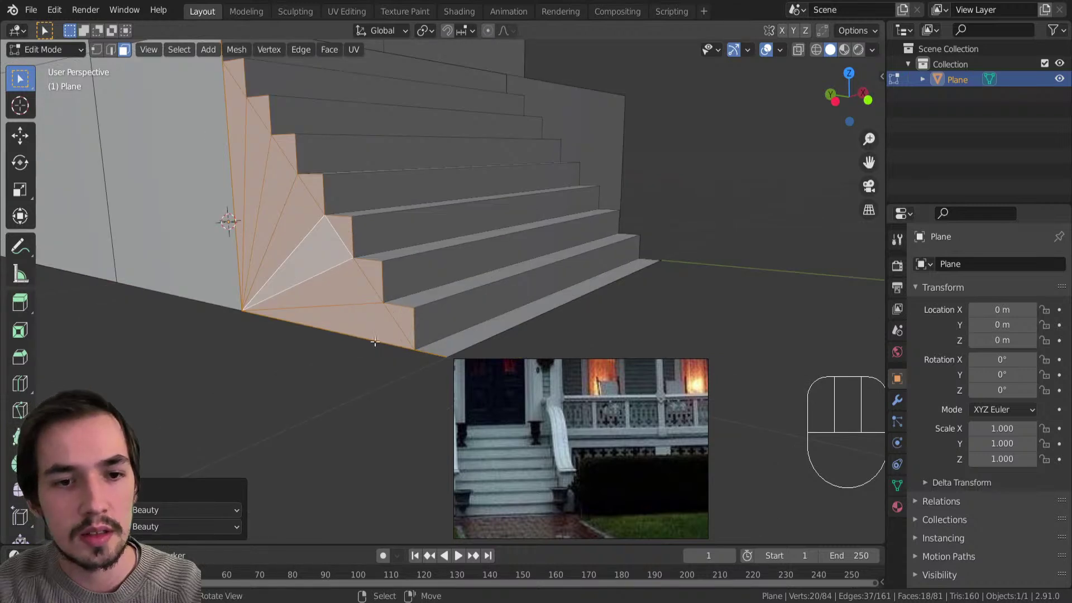
pyautogui.moveTo(293, 224); pyautogui.dragTo(327, 234, button='middle')
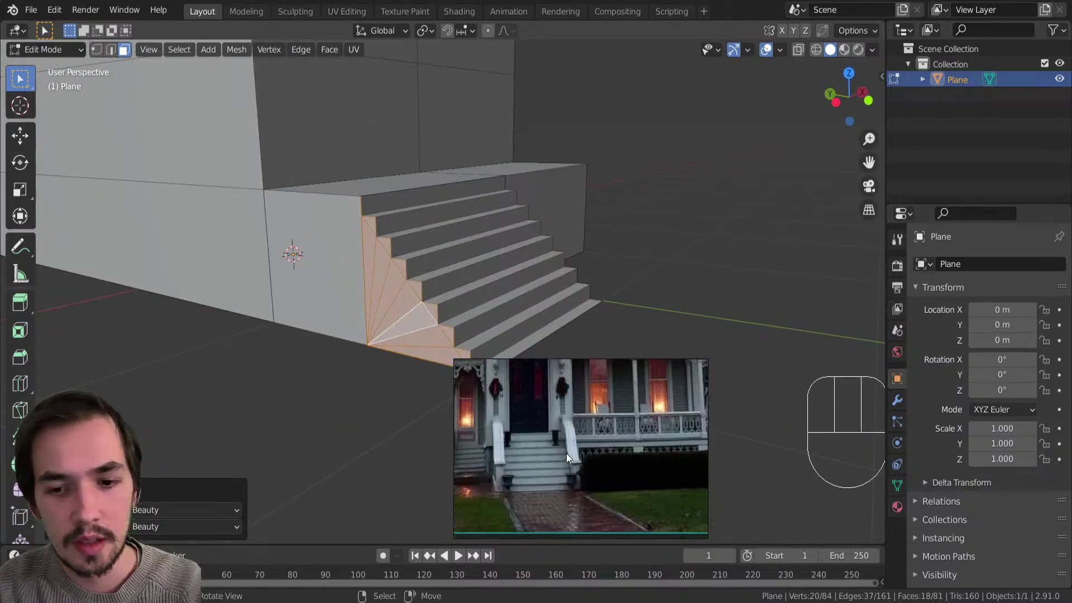
pyautogui.moveTo(417, 266); pyautogui.dragTo(388, 252, button='middle')
pyautogui.keyDown('shift'); pyautogui.moveTo(355, 351); pyautogui.dragTo(430, 387, button='middle'); pyautogui.keyUp('shift')
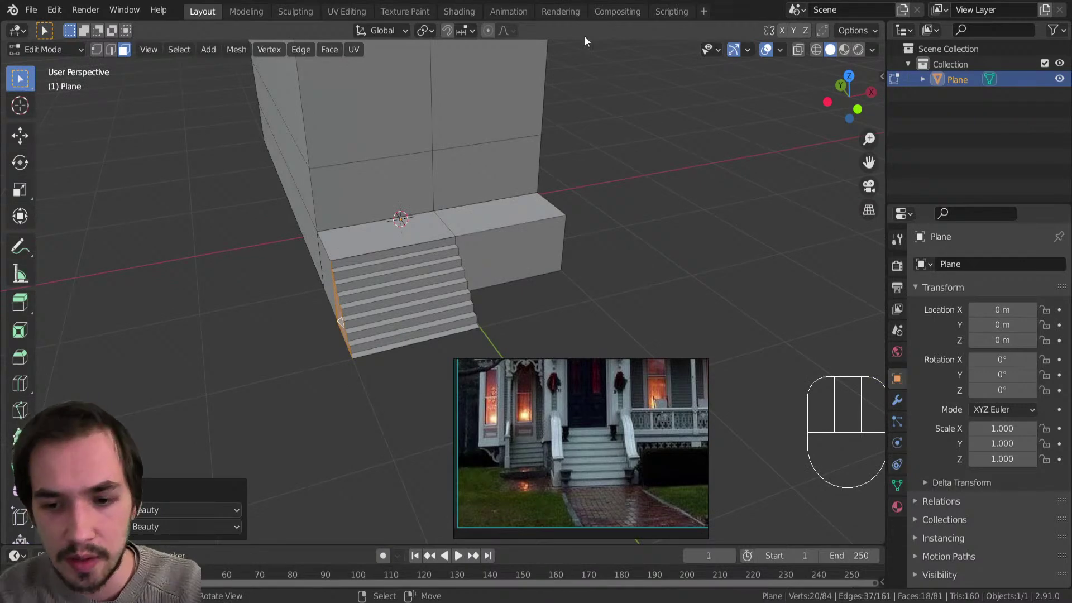
pyautogui.moveTo(534, 303); pyautogui.dragTo(421, 395, button='middle')
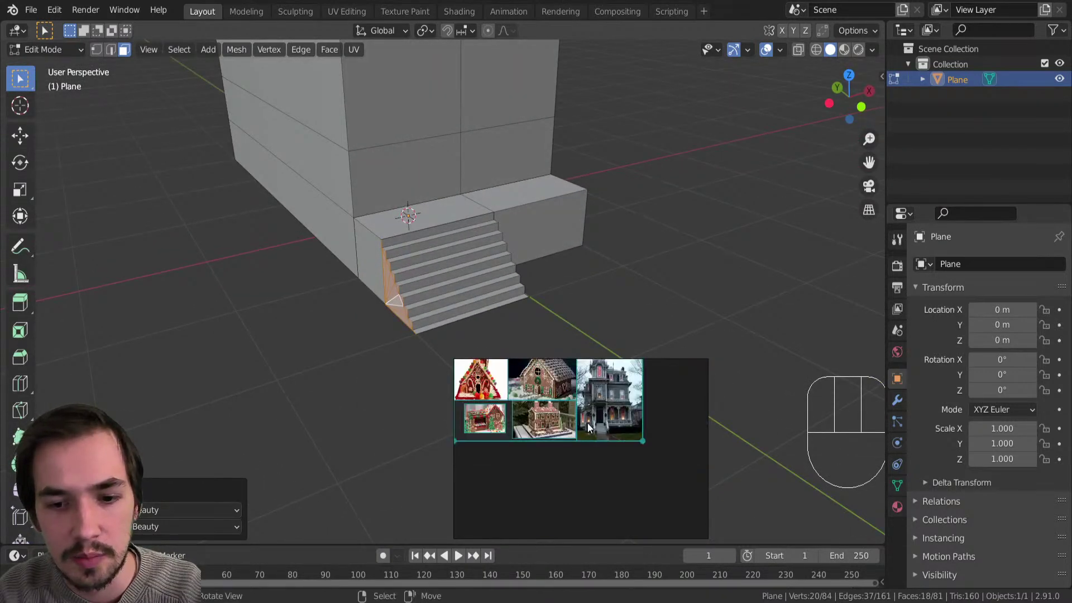
pyautogui.moveTo(600, 447)
pyautogui.mouseDown(button='middle')
pyautogui.moveTo(655, 455)
pyautogui.moveTo(495, 280)
pyautogui.moveTo(603, 439)
pyautogui.mouseUp(button='middle')
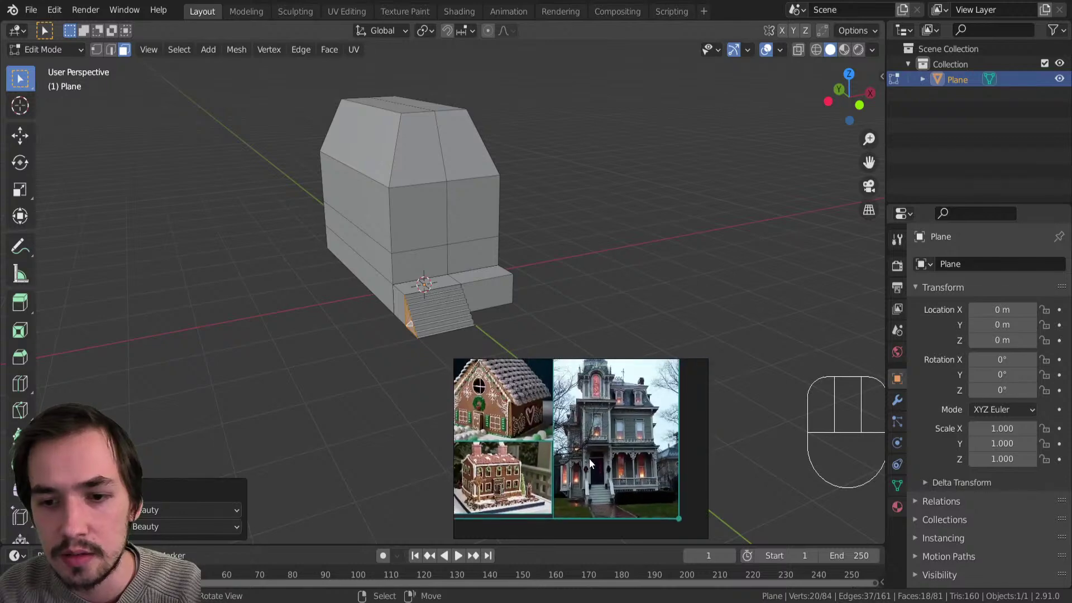
pyautogui.moveTo(597, 392); pyautogui.dragTo(597, 446, button='middle')
pyautogui.moveTo(481, 198); pyautogui.dragTo(334, 220, button='middle')
pyautogui.scroll(3, 438, 159)
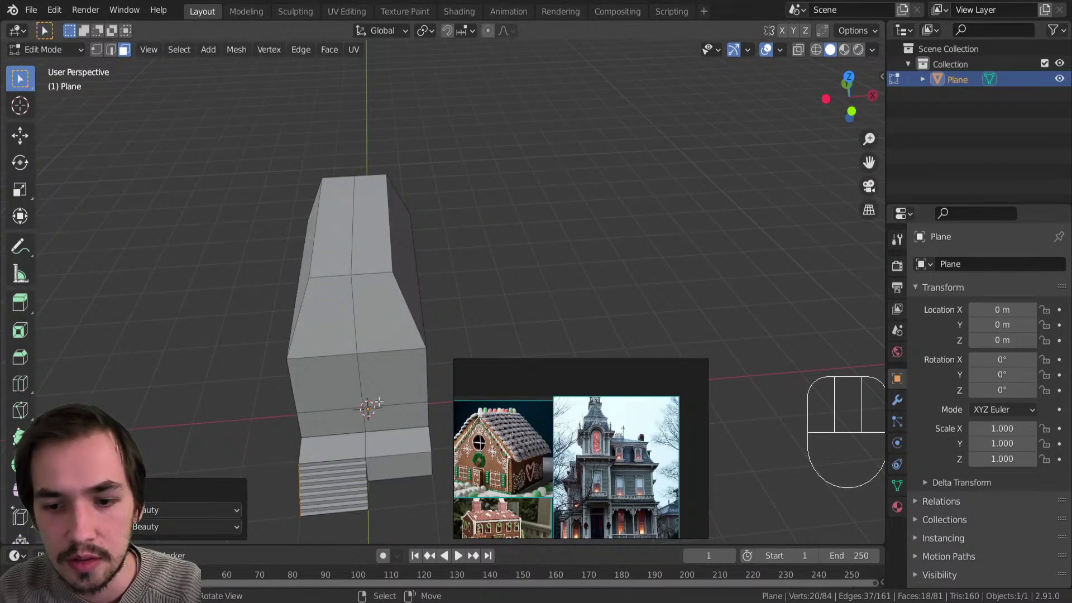
pyautogui.moveTo(375, 352); pyautogui.dragTo(354, 374, button='middle')
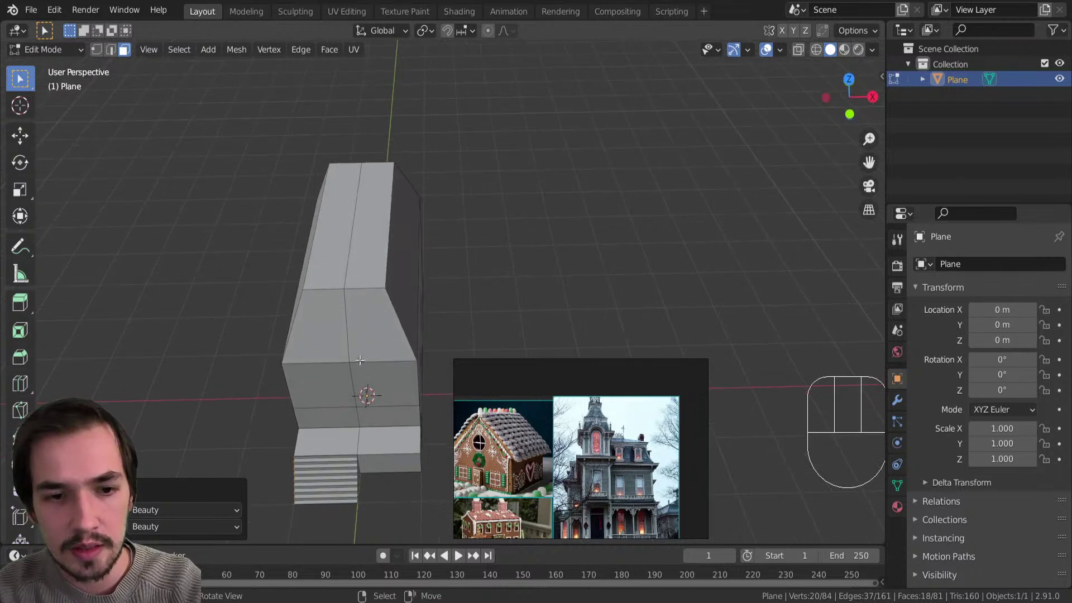
# Try adding a loop cut to the +X half of the front, slid fully onto the central edge with a factor of -1.
pyautogui.hotkey('ctrl', 'r')
pyautogui.click(371, 361)
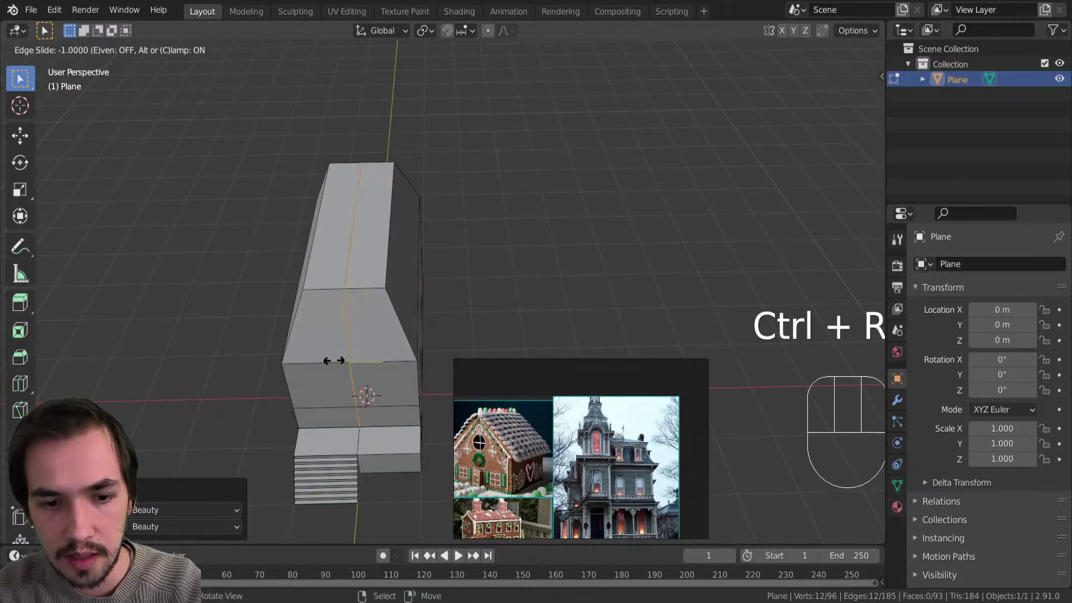
pyautogui.click(333, 360)
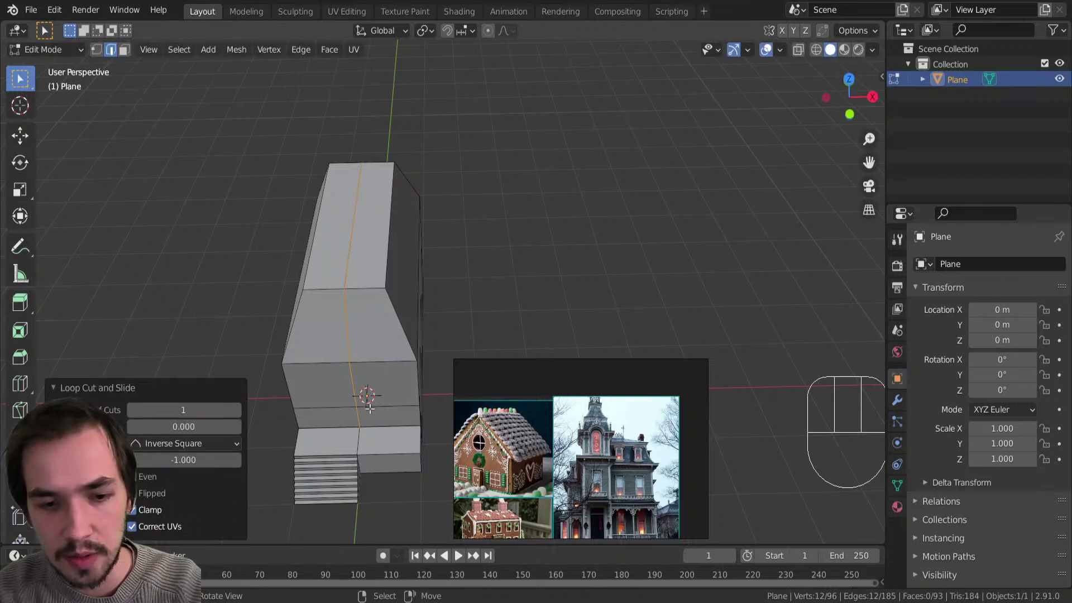
# Select the three front faces above the porch on the +X side and move them about 0.5 m along Y.
pyautogui.press('3')
pyautogui.click(386, 416)
pyautogui.keyDown('ctrl'); pyautogui.click(352, 288); pyautogui.keyUp('ctrl')
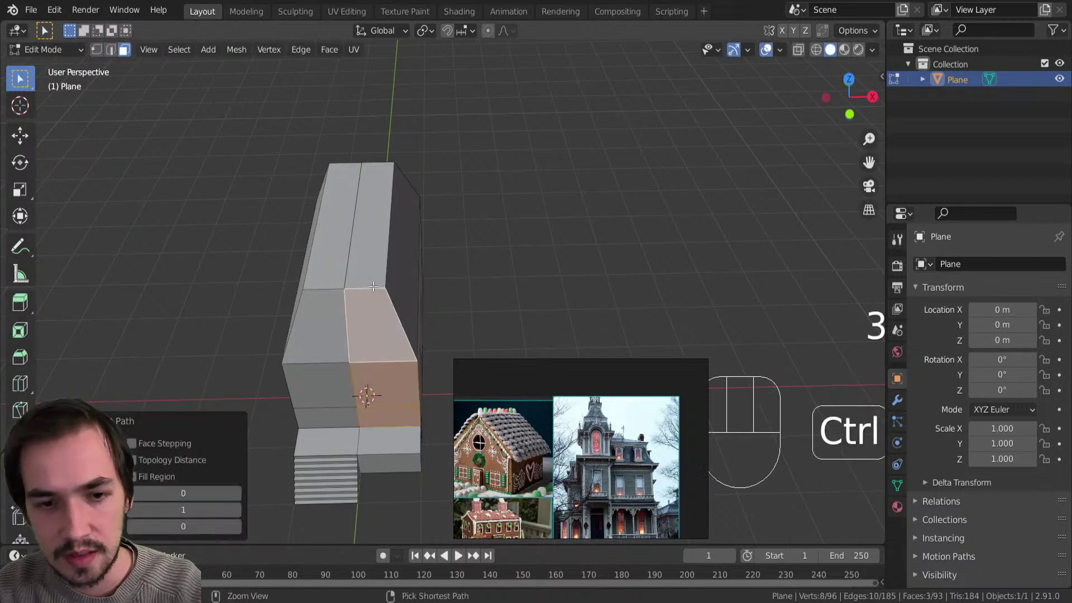
pyautogui.moveTo(395, 387); pyautogui.dragTo(391, 385, button='middle')
pyautogui.press('g')
pyautogui.press('y')
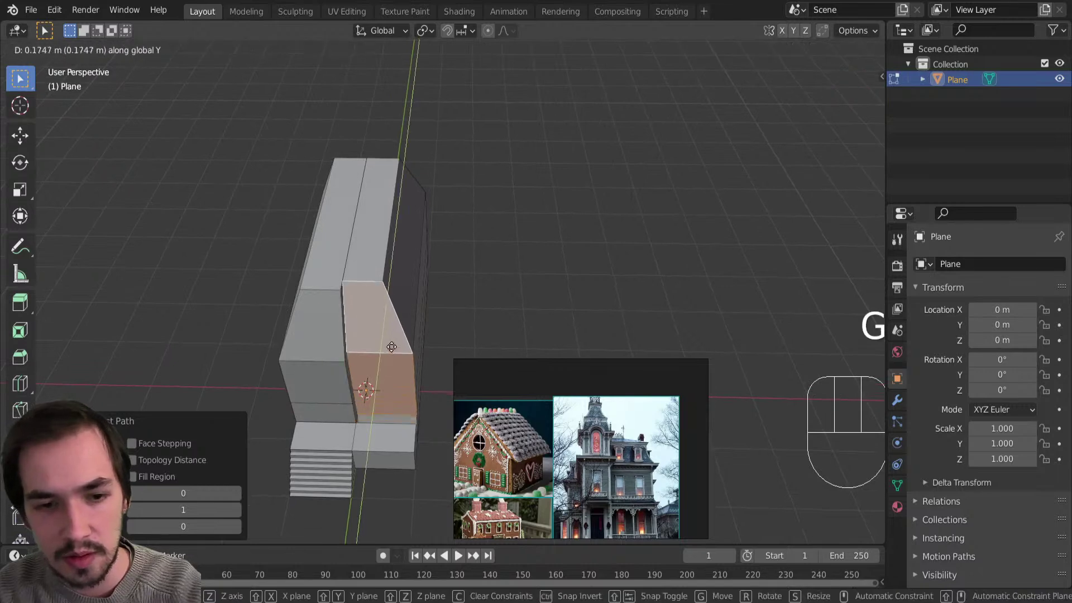
pyautogui.click(391, 337)
pyautogui.moveTo(391, 337); pyautogui.dragTo(256, 307, button='middle')
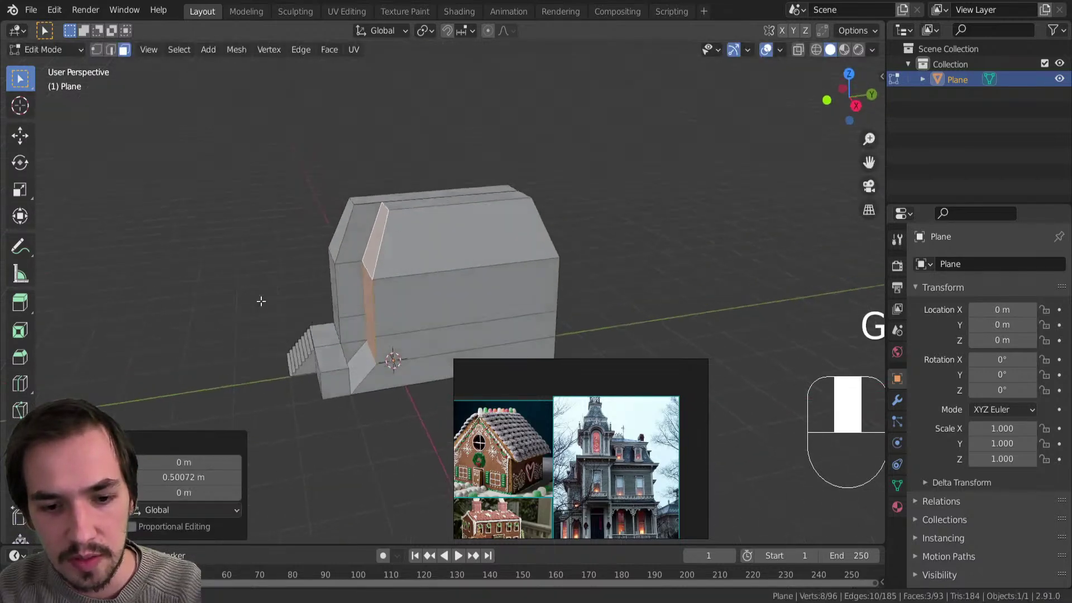
pyautogui.keyDown('ctrl'); pyautogui.moveTo(328, 369); pyautogui.dragTo(440, 319, button='middle'); pyautogui.keyUp('ctrl')
# Undo the face move, the face selection and the added loop cut.
pyautogui.hotkey('ctrl', 'z')
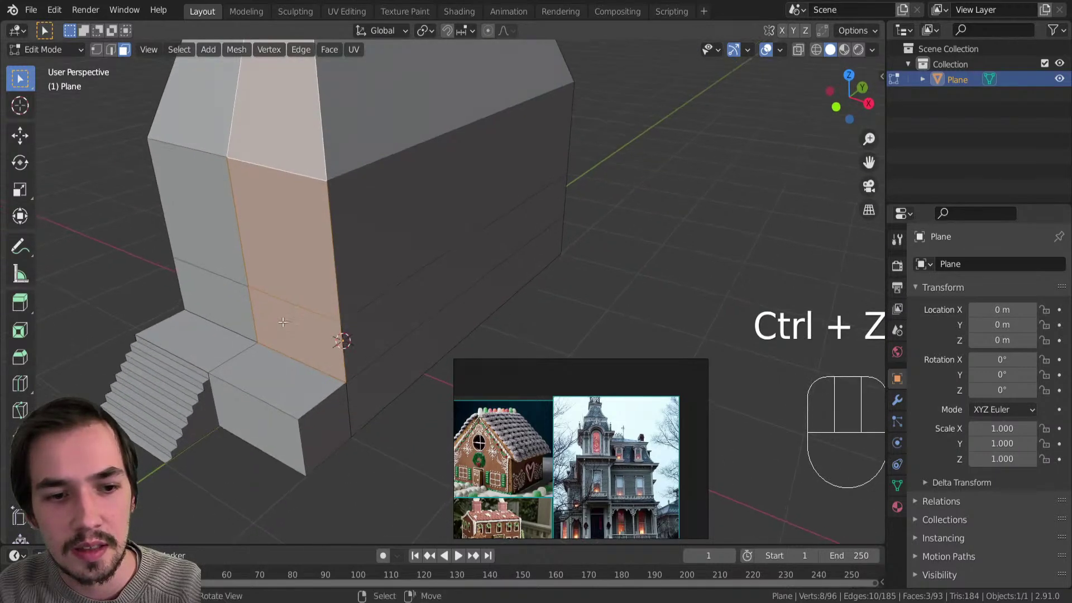
pyautogui.scroll(-1, 288, 311)
pyautogui.moveTo(335, 318); pyautogui.dragTo(338, 335, button='middle')
pyautogui.hotkey('ctrl', 'z')
pyautogui.hotkey('ctrl', 'z')
pyautogui.hotkey('ctrl', 'z')
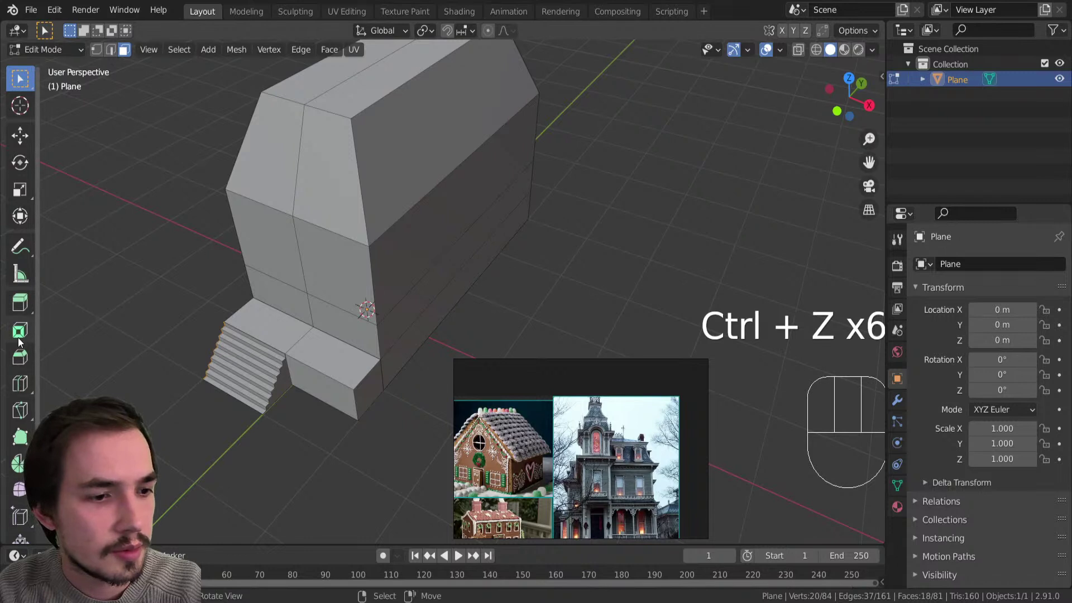
# Activate the Extrude Manifold tool and select the three front faces above the porch on the +X side.
pyautogui.click(20, 302)
pyautogui.click(26, 306)
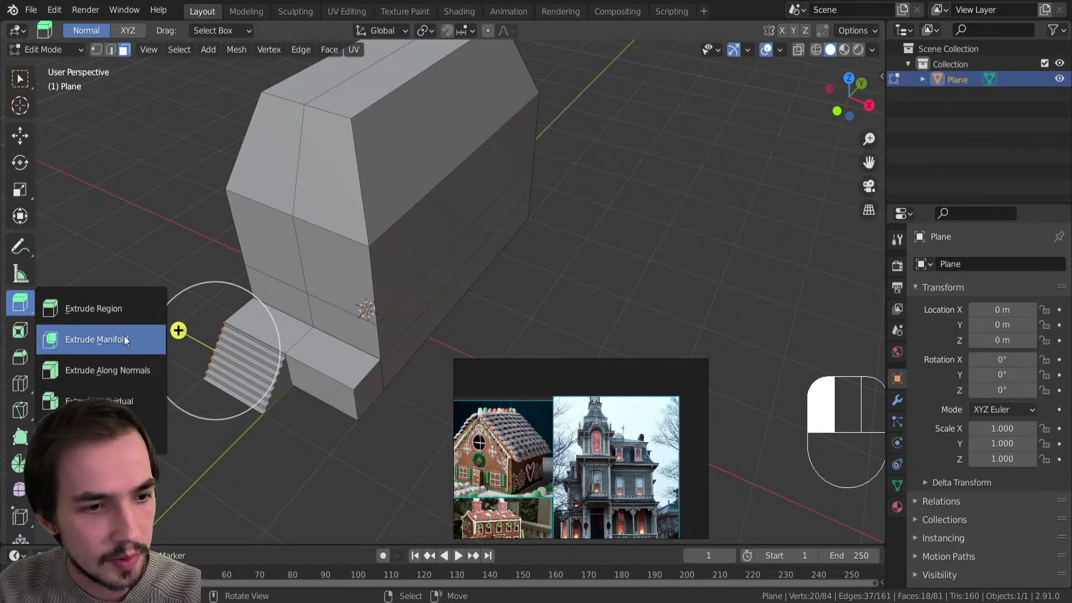
pyautogui.click(106, 339)
pyautogui.click(332, 320)
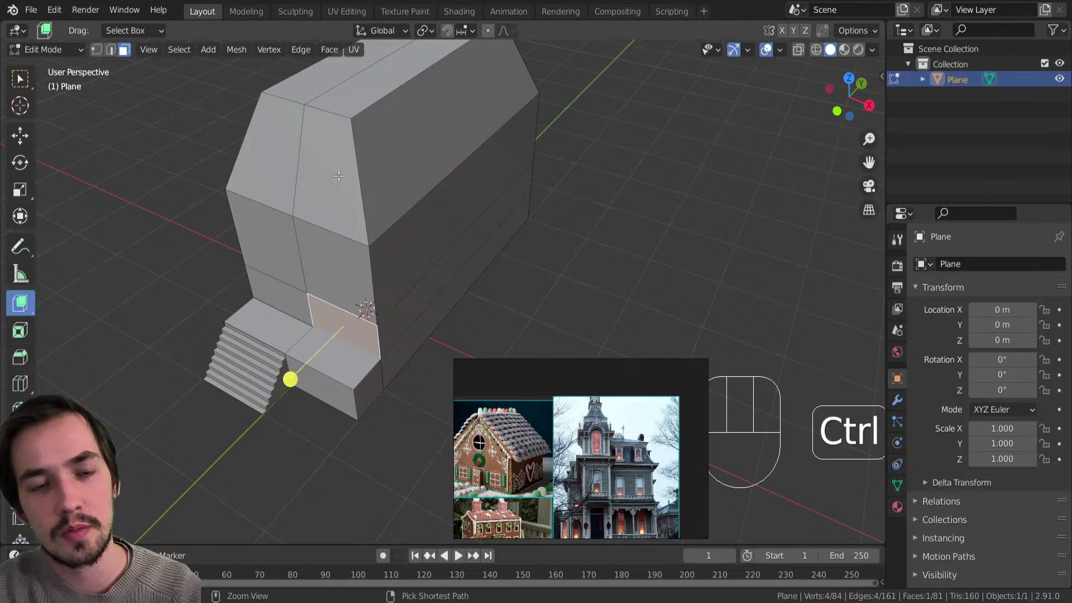
pyautogui.keyDown('ctrl'); pyautogui.click(320, 292); pyautogui.keyUp('ctrl')
# Try extruding the three selected faces about 0.85 m into the building with Extrude Manifold, and undo the extrusion.
pyautogui.moveTo(273, 295); pyautogui.dragTo(335, 270)
pyautogui.moveTo(335, 269); pyautogui.dragTo(368, 263, button='middle')
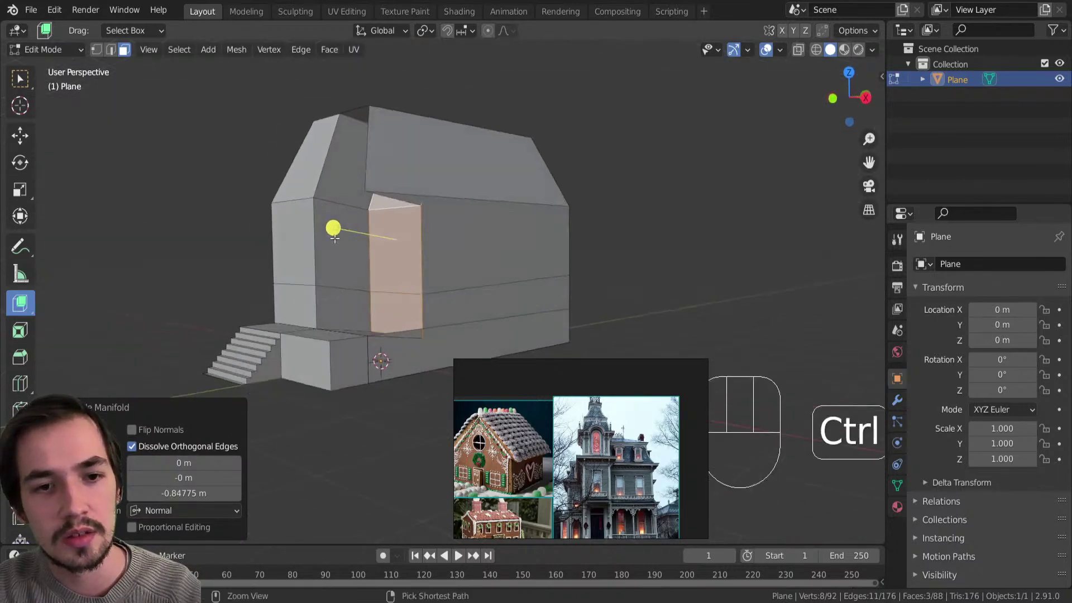
pyautogui.hotkey('ctrl', 'z')
pyautogui.click(23, 308)
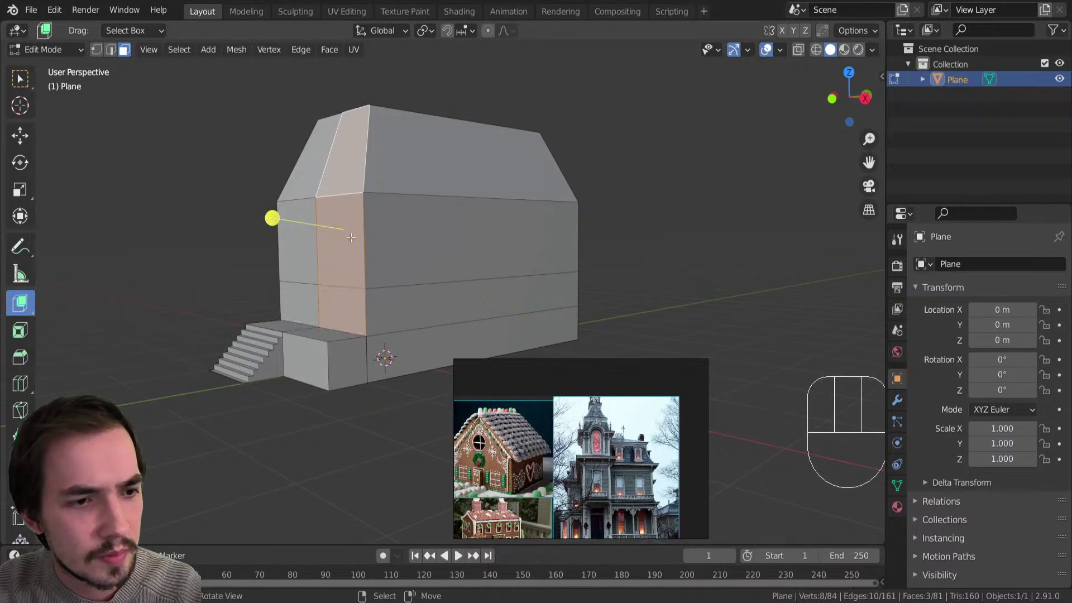
# Extrude the three front faces above the porch on the +X side 0.5 m along Y.
pyautogui.moveTo(313, 313); pyautogui.dragTo(322, 320, button='middle')
pyautogui.press('e')
pyautogui.press('y')
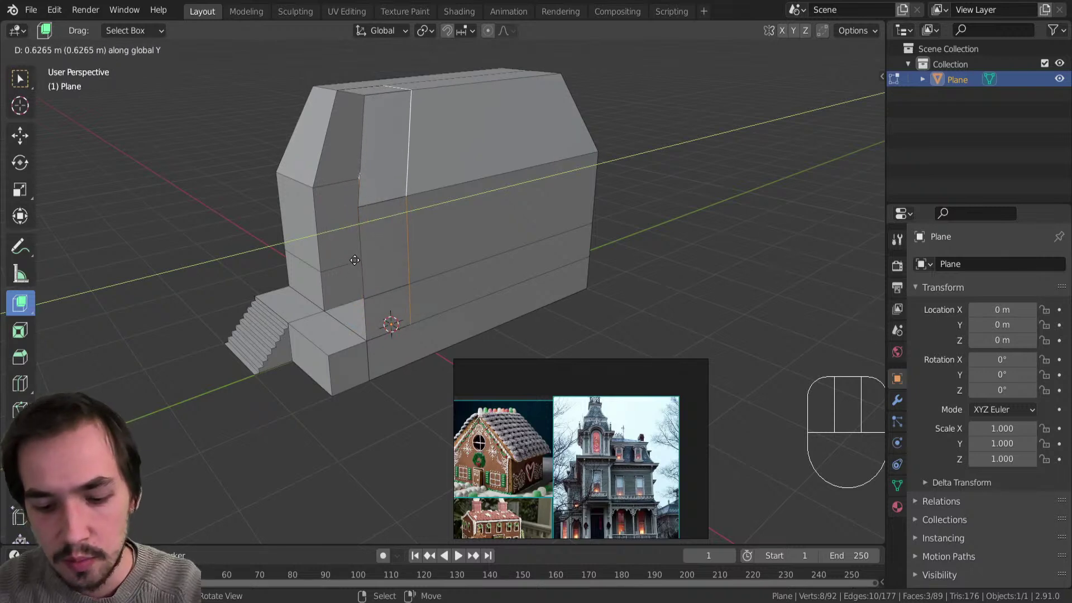
pyautogui.write('0.5')
pyautogui.press('Return')
pyautogui.moveTo(583, 34); pyautogui.dragTo(536, 151, button='middle')
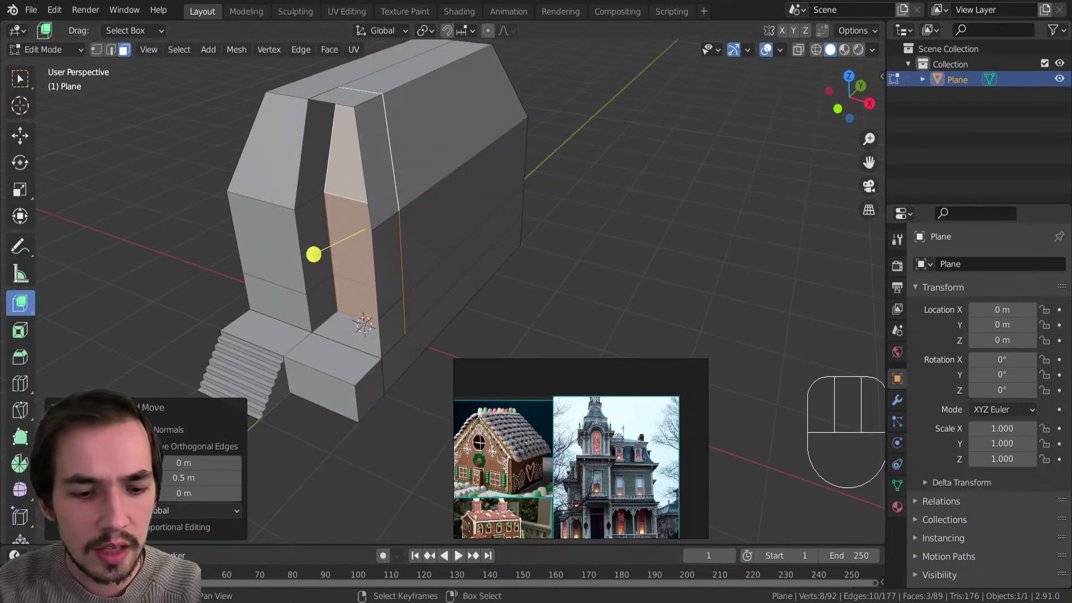
# Switch to YouTube Studio and pop the live chat out into its own window.
pyautogui.click(290, 602)
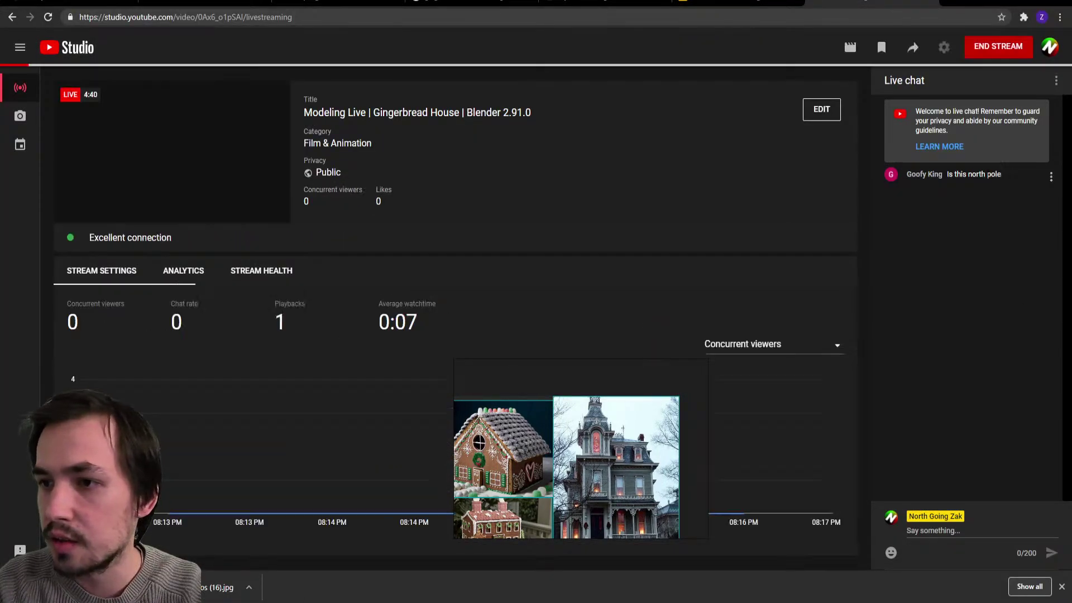
pyautogui.click(1056, 83)
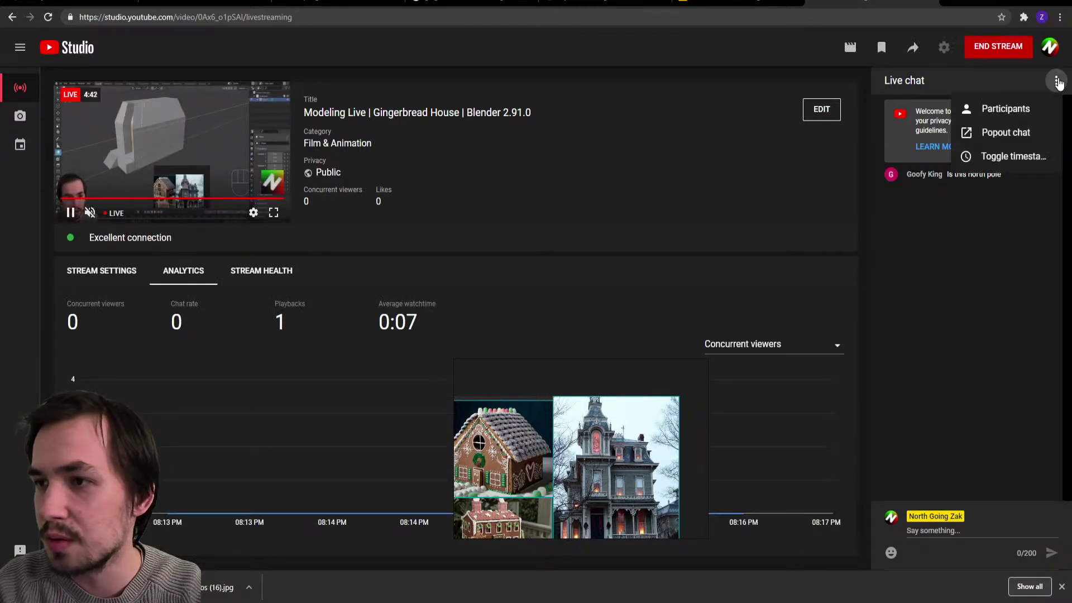
pyautogui.click(1007, 134)
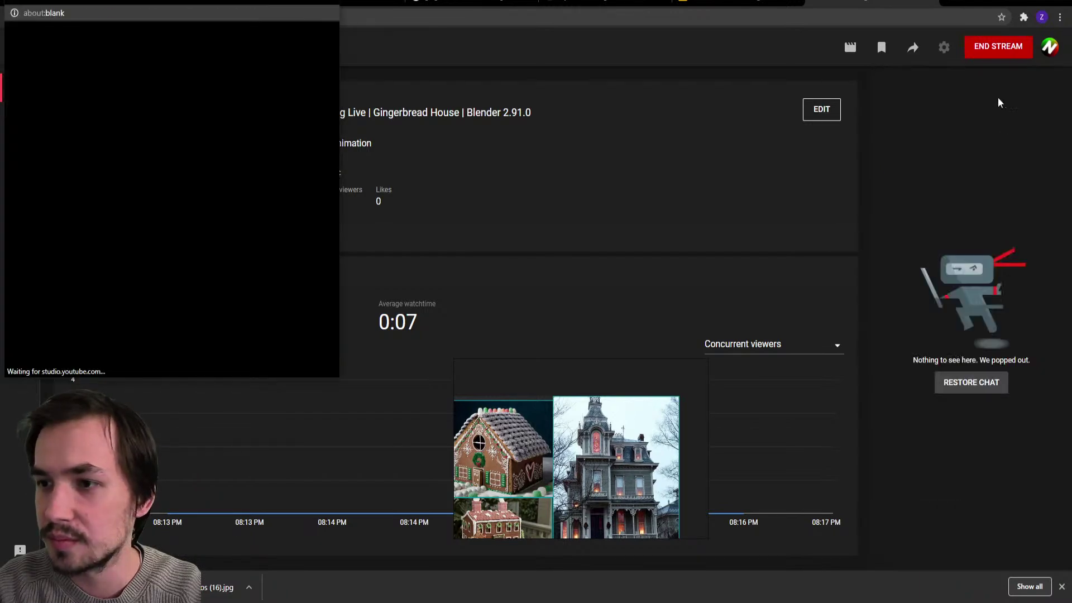
# Arrange the chat window and Blender side by side, with the chat as a narrow column beside a wide Blender window.
pyautogui.moveTo(174, 1); pyautogui.dragTo(1071, 170)
pyautogui.click(337, 197)
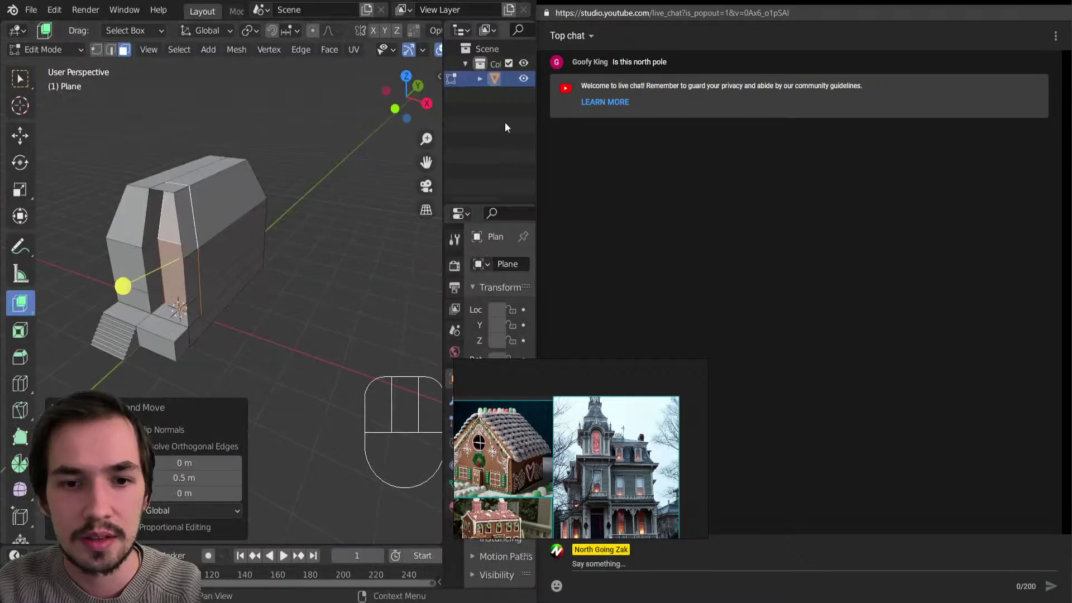
pyautogui.moveTo(536, 143); pyautogui.dragTo(908, 144)
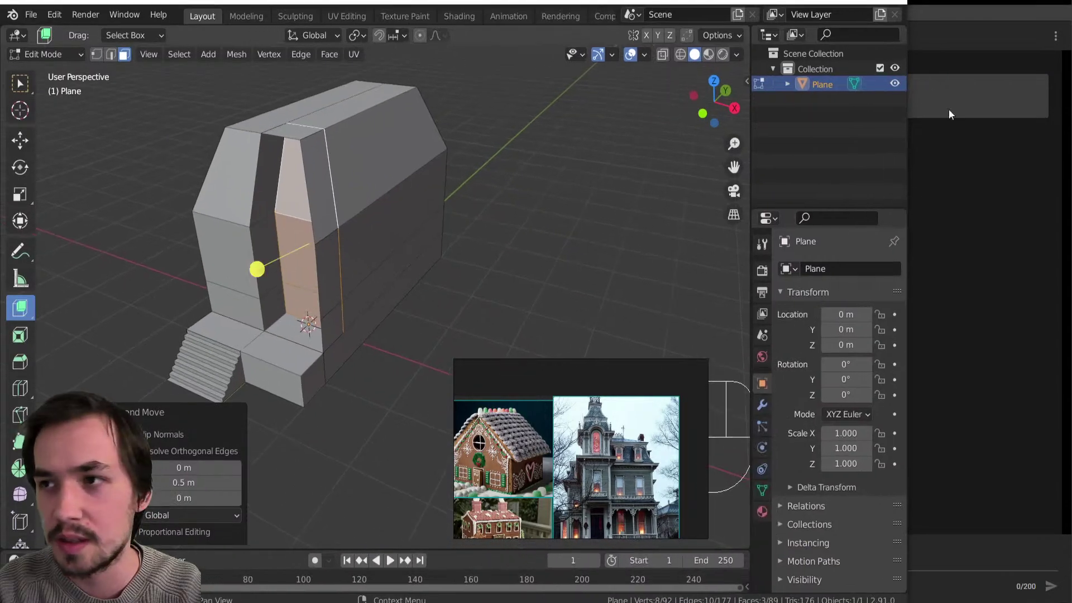
pyautogui.moveTo(981, 9); pyautogui.dragTo(1071, 106)
pyautogui.click(218, 90)
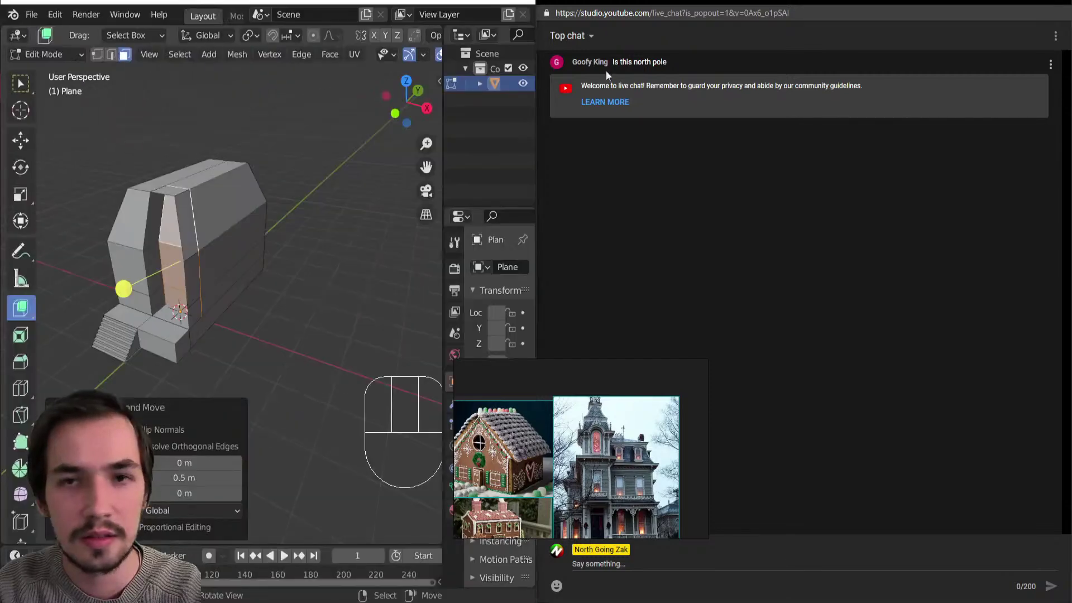
pyautogui.moveTo(538, 156); pyautogui.dragTo(902, 192)
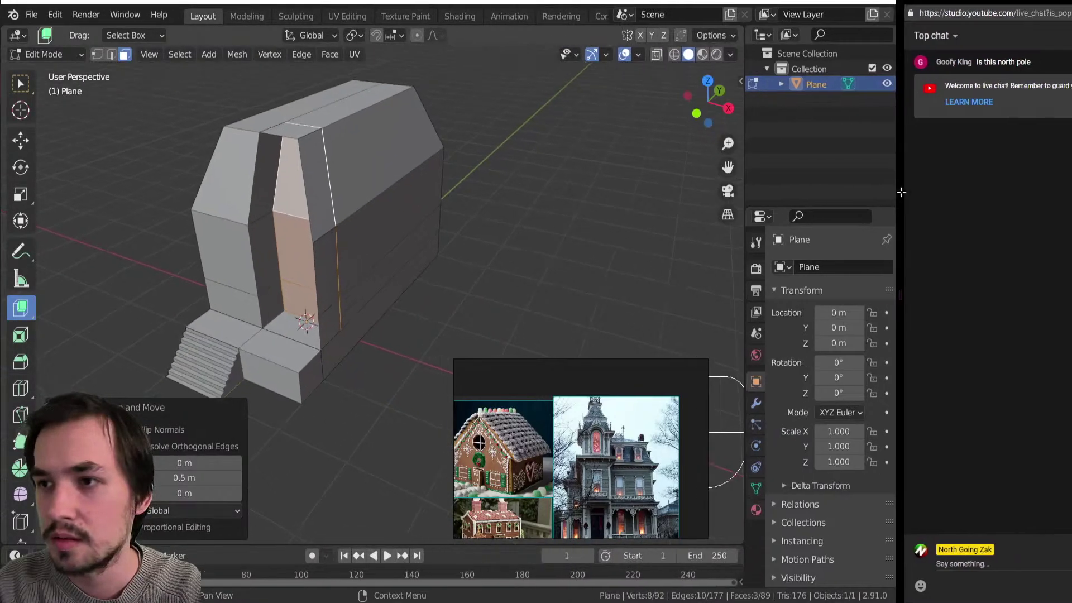
# Select the path of outer corner vertices left over in front of the recessed section and dissolve them.
pyautogui.moveTo(337, 290); pyautogui.dragTo(316, 269, button='middle')
pyautogui.scroll(2, 323, 223)
pyautogui.keyDown('shift'); pyautogui.moveTo(330, 172); pyautogui.dragTo(323, 252, button='middle'); pyautogui.keyUp('shift')
pyautogui.press('1')
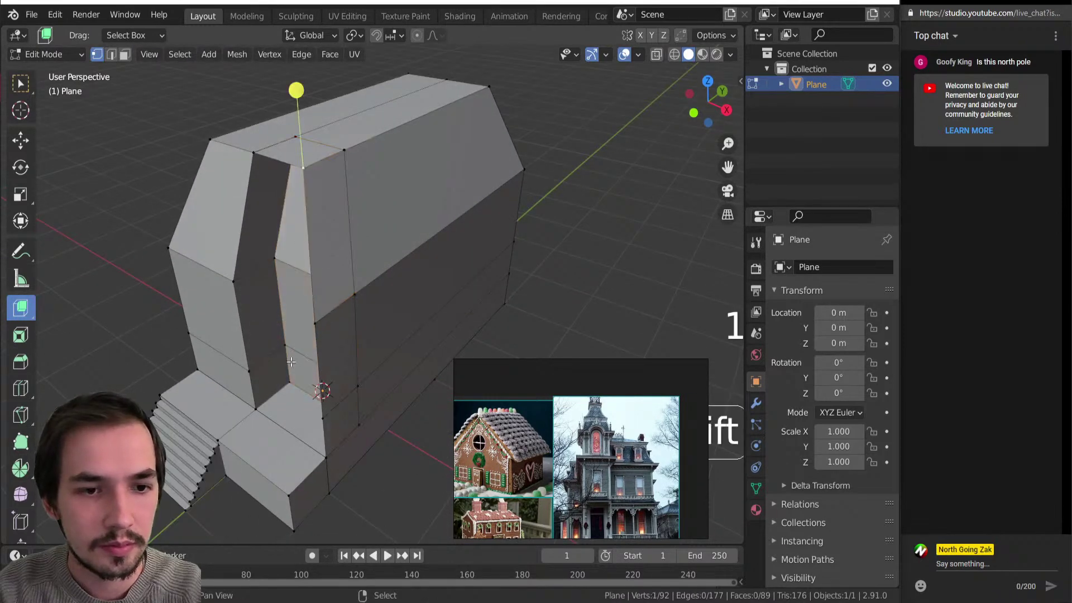
pyautogui.keyDown('ctrl'); pyautogui.click(326, 423); pyautogui.keyUp('ctrl')
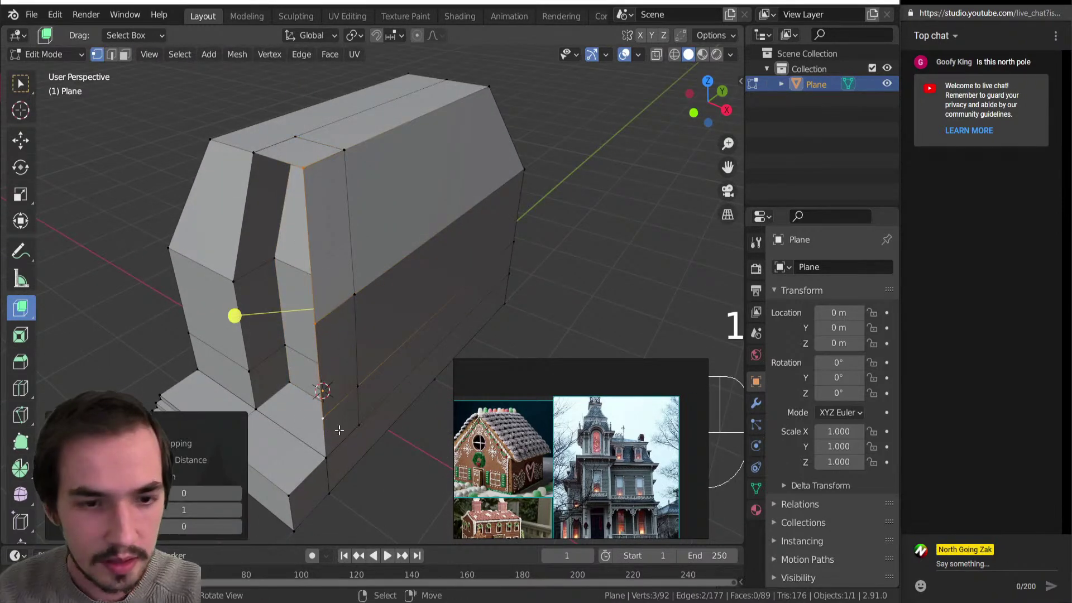
pyautogui.hotkey('ctrl', 'Delete')
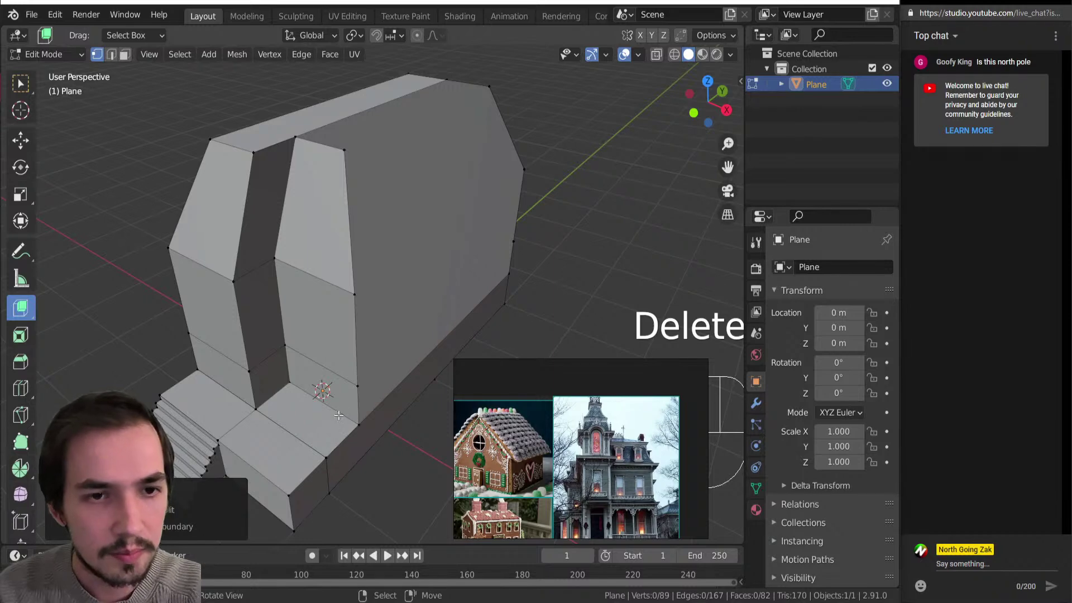
# Connect the matching front and rear vertices across the +X side to rebuild the horizontal roof, eave and lower wall edges.
pyautogui.moveTo(451, 262); pyautogui.dragTo(410, 221, button='middle')
pyautogui.click(322, 106)
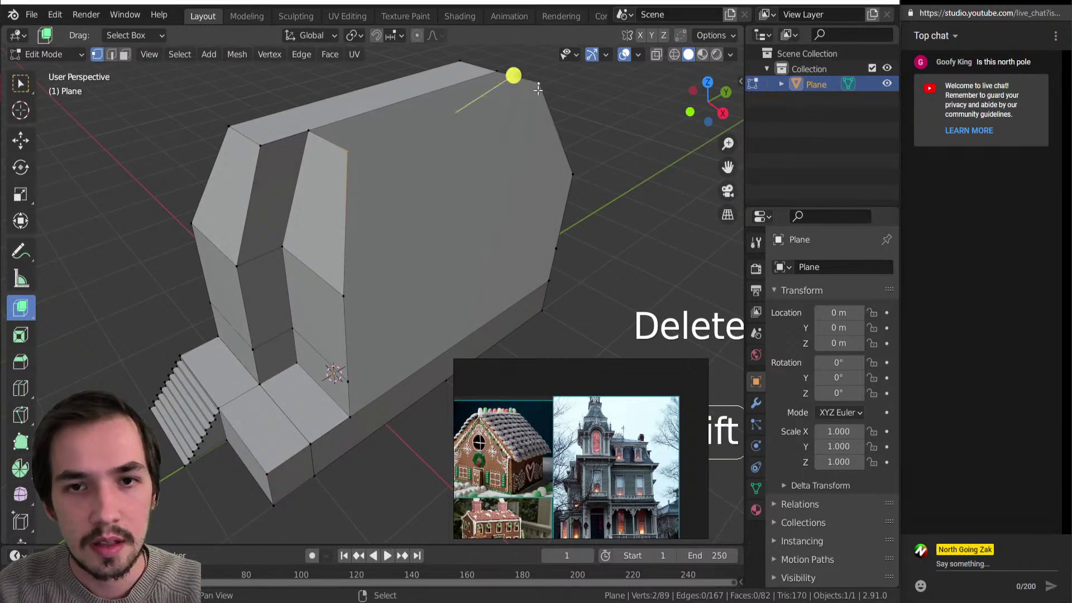
pyautogui.press('j')
pyautogui.keyDown('shift'); pyautogui.click(343, 298); pyautogui.keyUp('shift')
pyautogui.press('j')
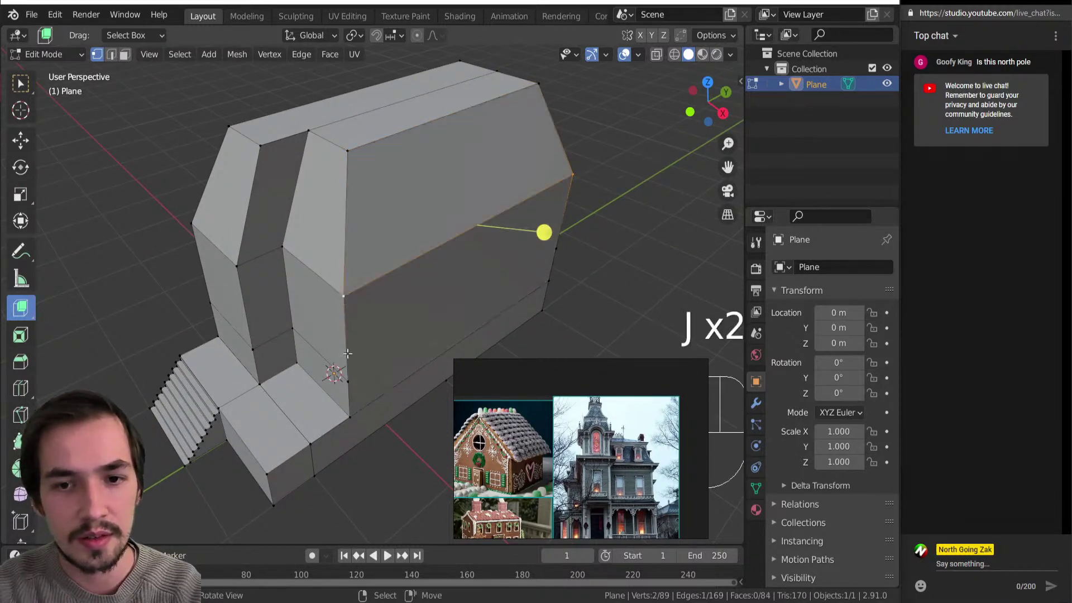
pyautogui.moveTo(410, 319); pyautogui.dragTo(305, 306, button='middle')
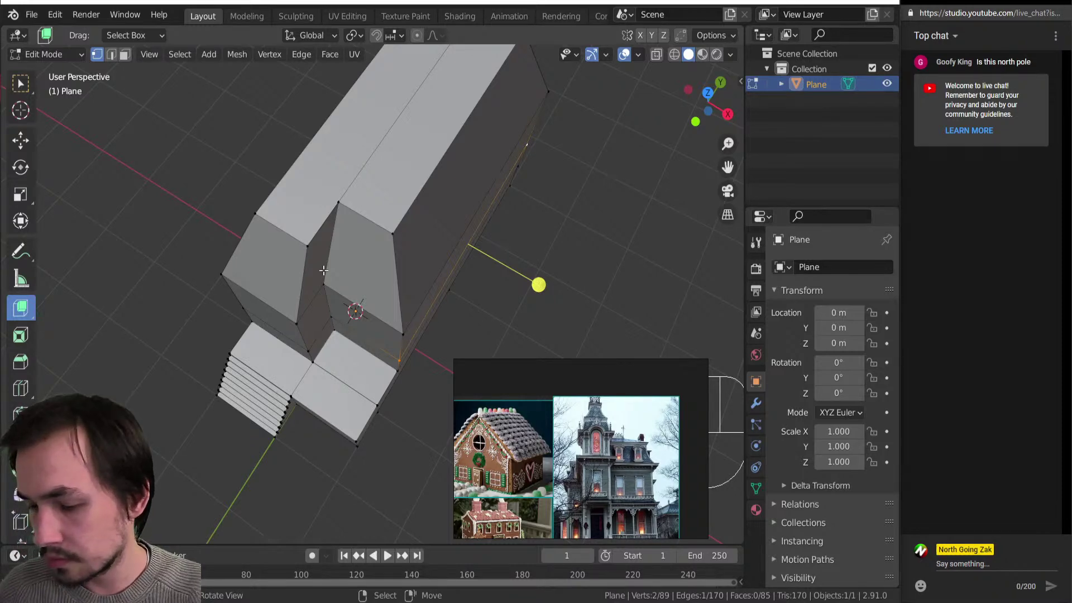
# Select the six faces pointing towards +X on the outer wall, recess, base and porch, and move them 0.5 m along X.
pyautogui.moveTo(331, 236); pyautogui.dragTo(329, 328, button='middle')
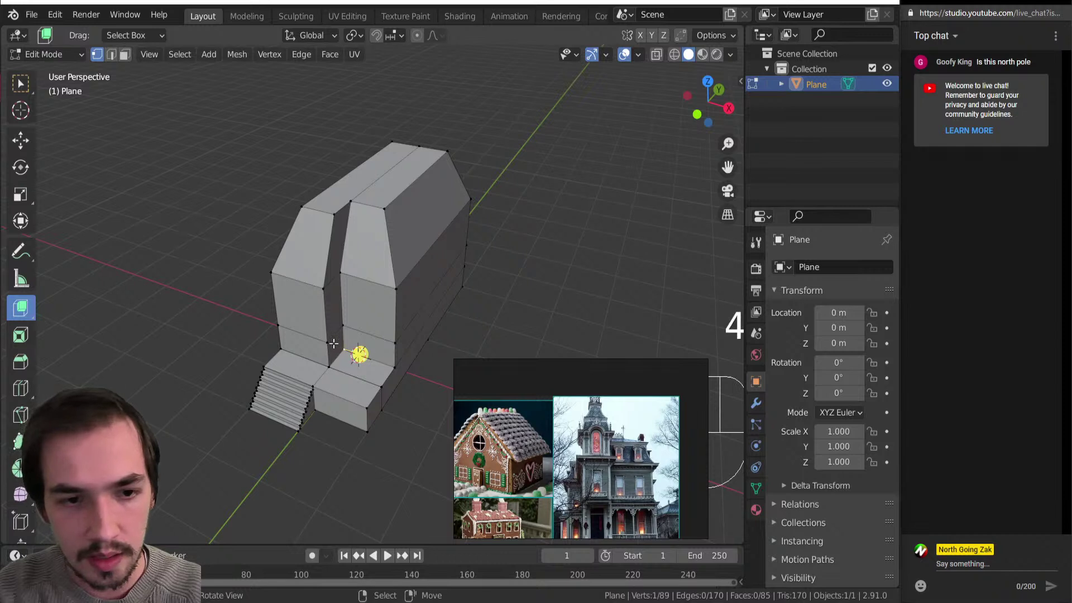
pyautogui.moveTo(357, 357); pyautogui.dragTo(335, 347, button='middle')
pyautogui.keyDown('shift'); pyautogui.click(361, 413); pyautogui.keyUp('shift')
pyautogui.keyDown('shift'); pyautogui.click(379, 393); pyautogui.keyUp('shift')
pyautogui.keyDown('shift'); pyautogui.click(402, 343); pyautogui.keyUp('shift')
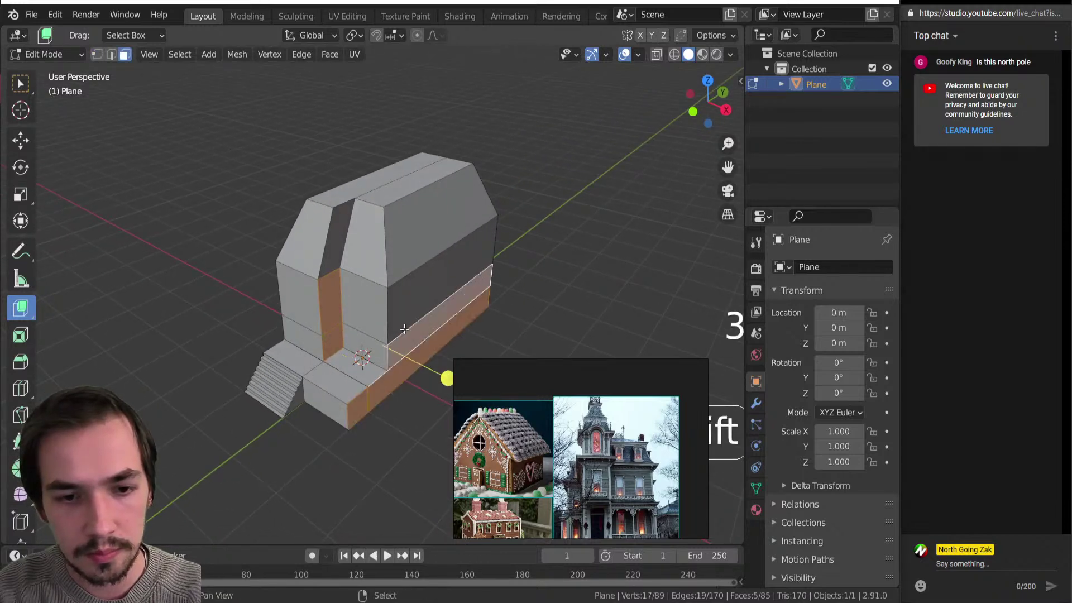
pyautogui.write('gx')
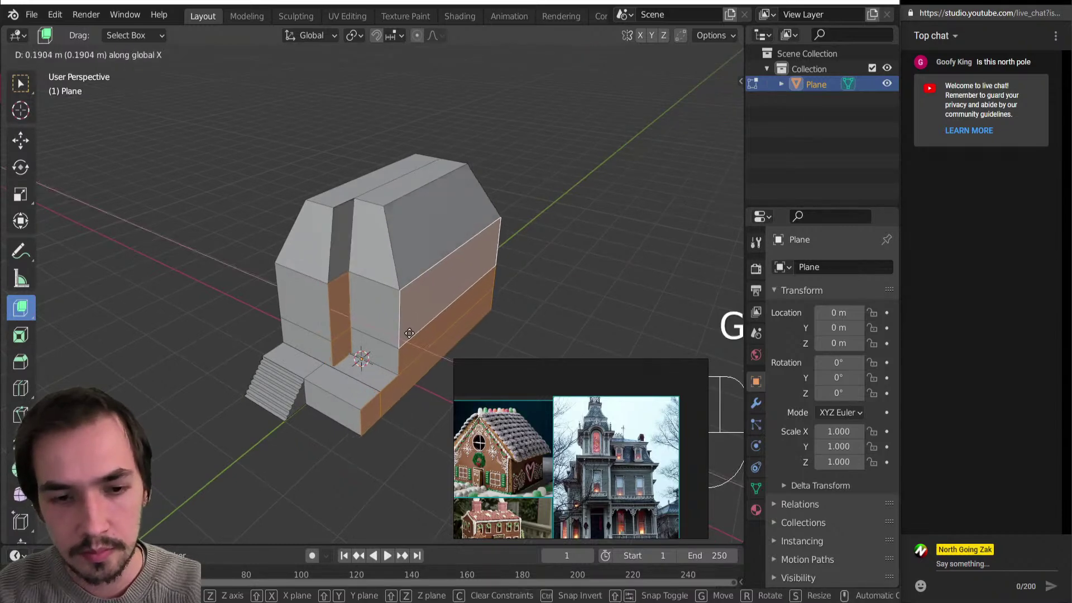
pyautogui.write('0.5')
pyautogui.press('Return')
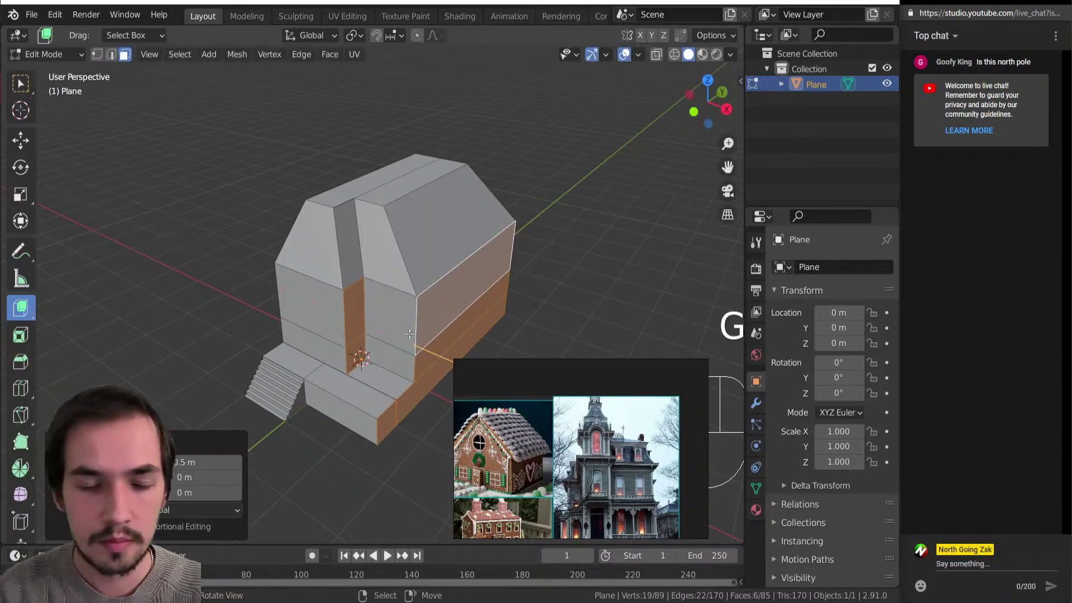
# Turn on X-ray, select the roof and upper wall faces, and raise them 0.5 m along Z.
pyautogui.moveTo(342, 115); pyautogui.dragTo(388, 275, button='middle')
pyautogui.scroll(3, 418, 270)
pyautogui.scroll(2, 372, 299)
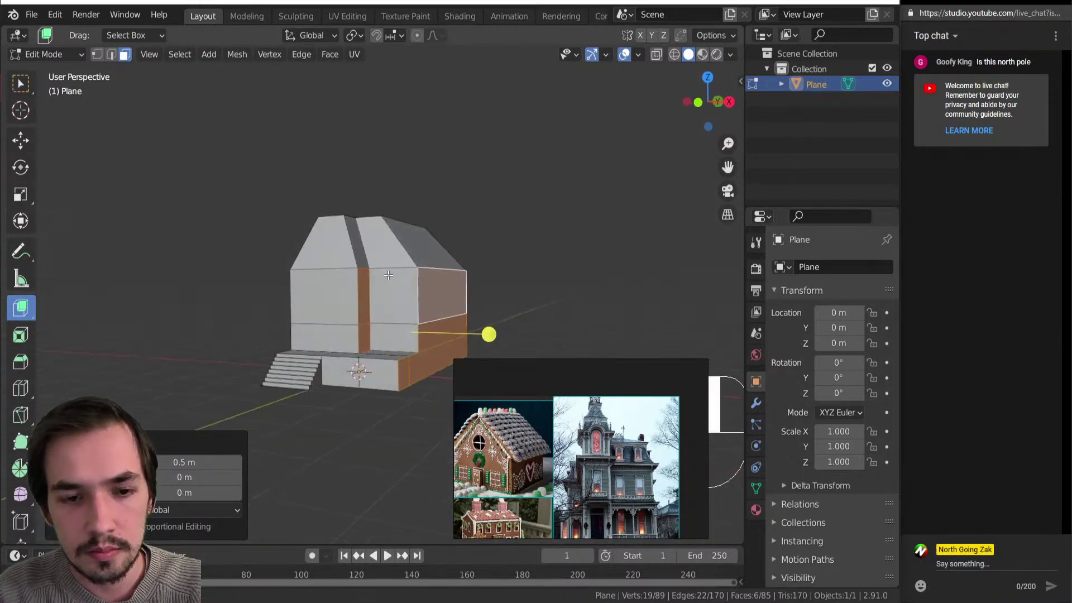
pyautogui.hotkey('alt', 'z')
pyautogui.moveTo(238, 149); pyautogui.dragTo(510, 302)
pyautogui.write('gz')
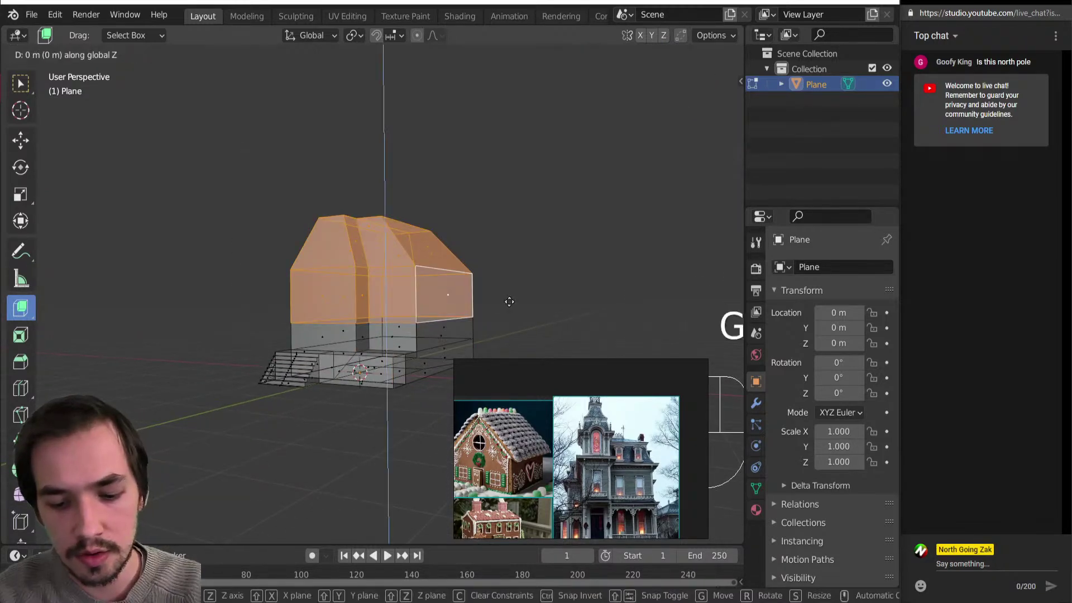
pyautogui.write('0.5')
pyautogui.press('Return')
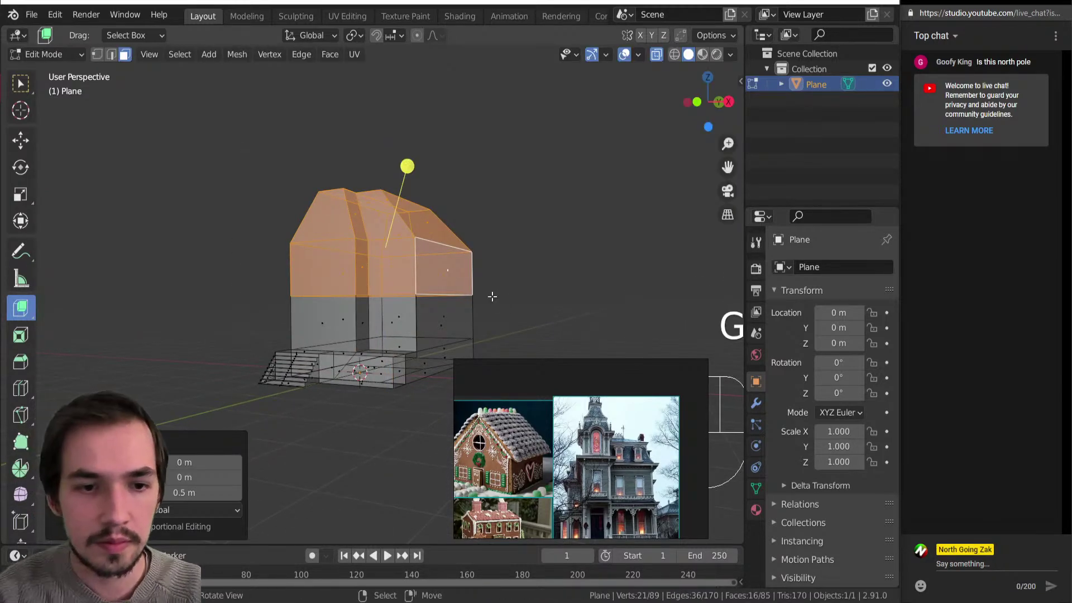
# Examine the house's proportions in Object Mode without X-ray and compare them with the gingerbread house reference images.
pyautogui.moveTo(325, 352); pyautogui.dragTo(310, 371, button='middle')
pyautogui.press('Tab')
pyautogui.moveTo(201, 336); pyautogui.dragTo(234, 338, button='middle')
pyautogui.scroll(2, 293, 369)
pyautogui.moveTo(299, 375); pyautogui.dragTo(327, 319, button='middle')
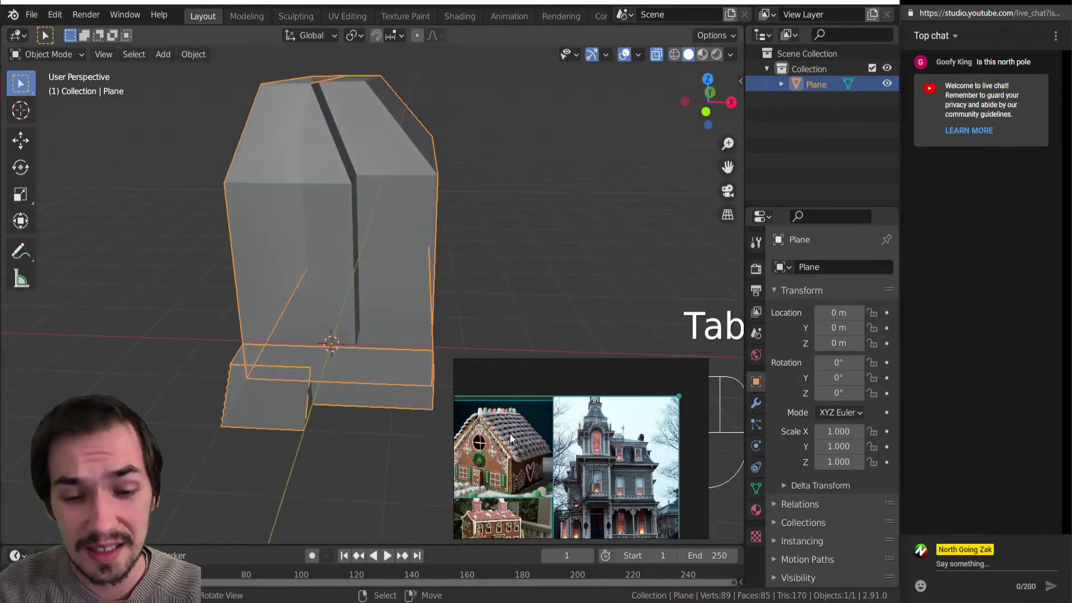
pyautogui.scroll(-3, 543, 459)
pyautogui.scroll(4, 525, 459)
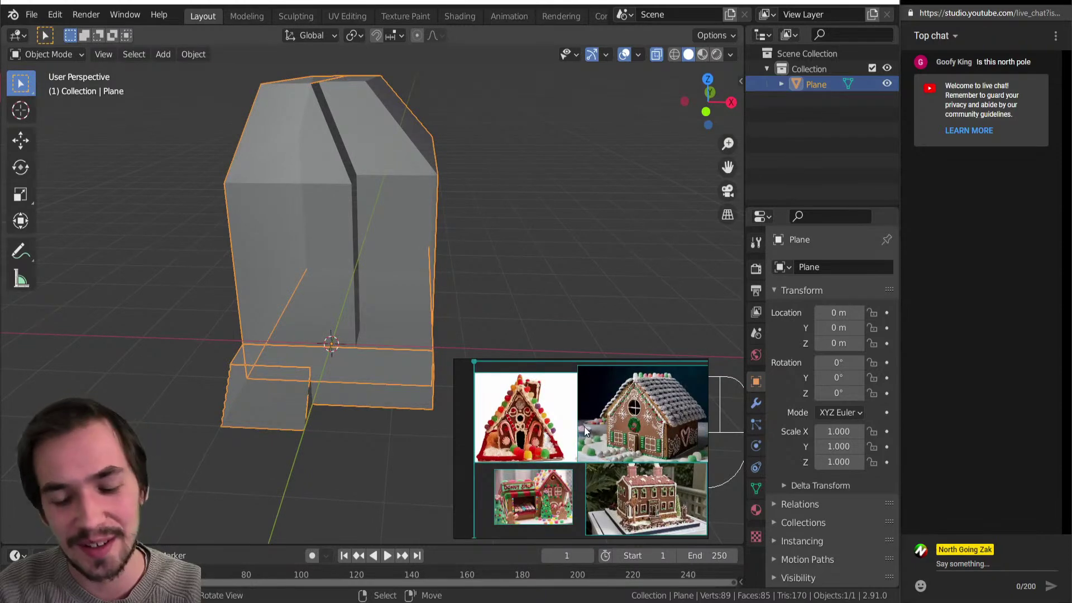
pyautogui.moveTo(237, 260); pyautogui.dragTo(303, 237, button='middle')
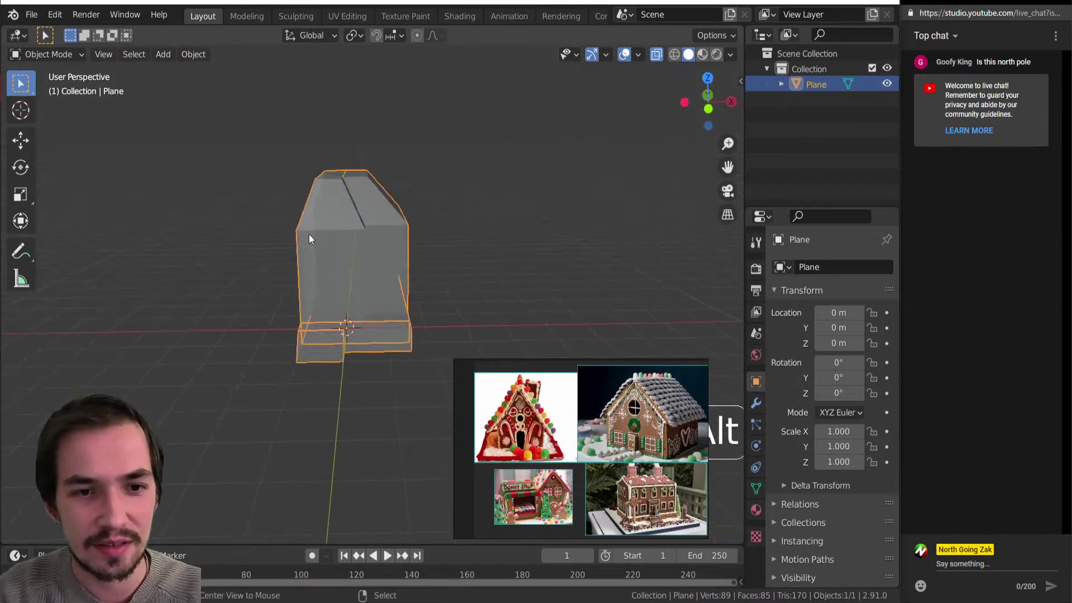
pyautogui.hotkey('alt', 'z')
pyautogui.moveTo(631, 470); pyautogui.dragTo(537, 442, button='middle')
pyautogui.scroll(5, 537, 443)
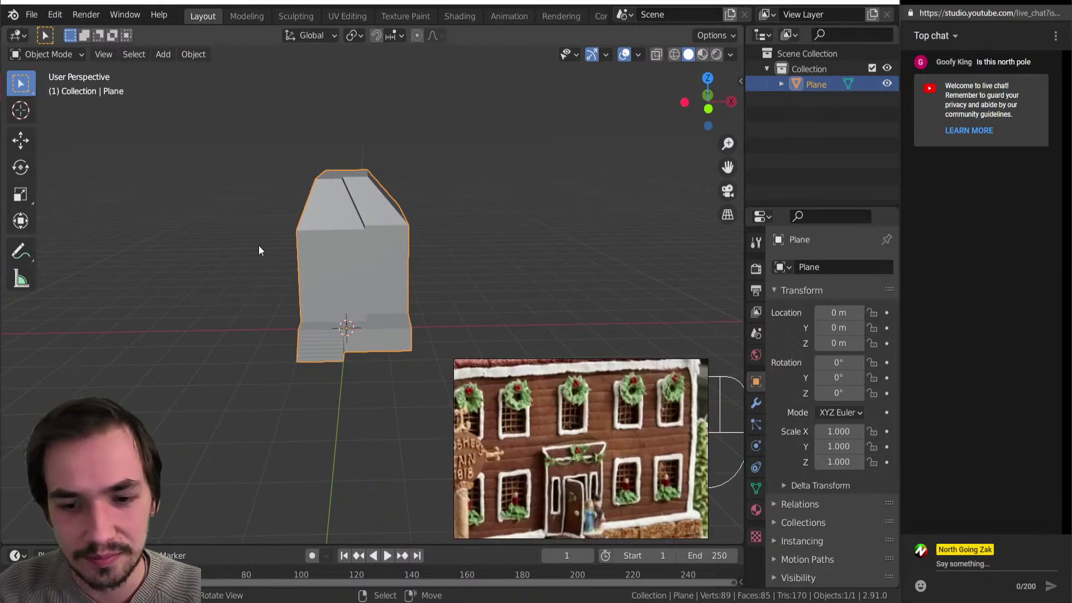
# Try deleting a path of tread and side faces across the porch stairs in Edit Mode, and undo the deletion.
pyautogui.moveTo(259, 246); pyautogui.dragTo(220, 277, button='middle')
pyautogui.scroll(6, 260, 276)
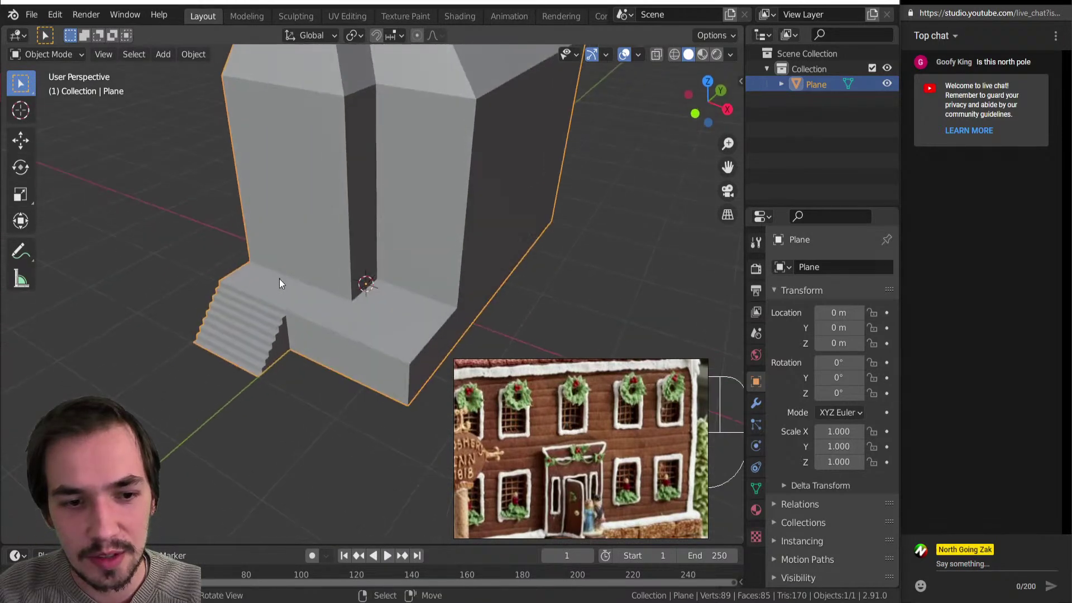
pyautogui.moveTo(335, 315); pyautogui.dragTo(423, 243, button='middle')
pyautogui.scroll(4, 419, 308)
pyautogui.press('Tab')
pyautogui.click(680, 262)
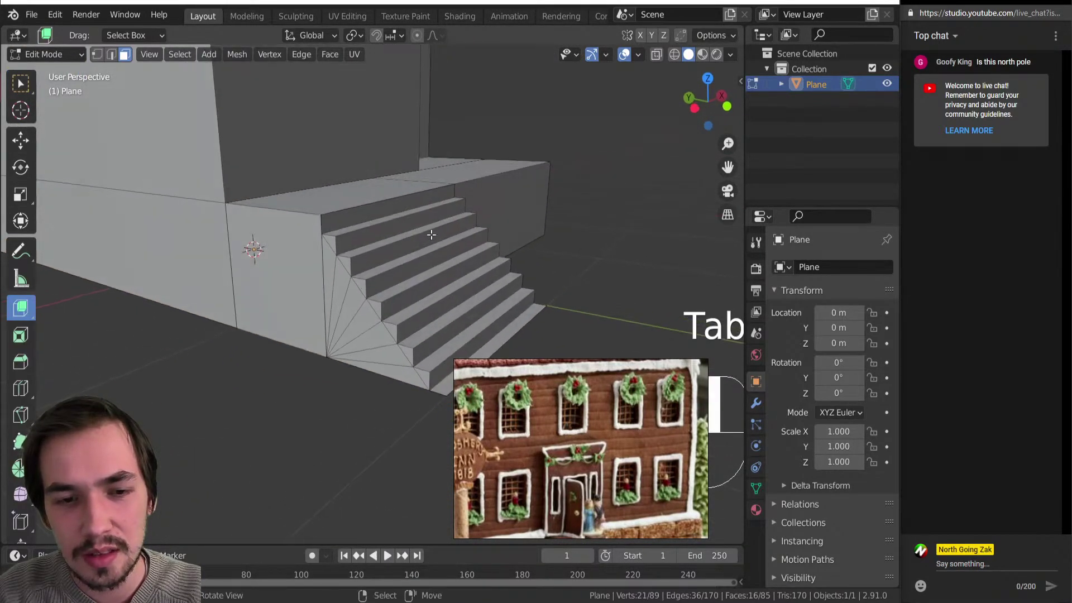
pyautogui.scroll(-2, 408, 267)
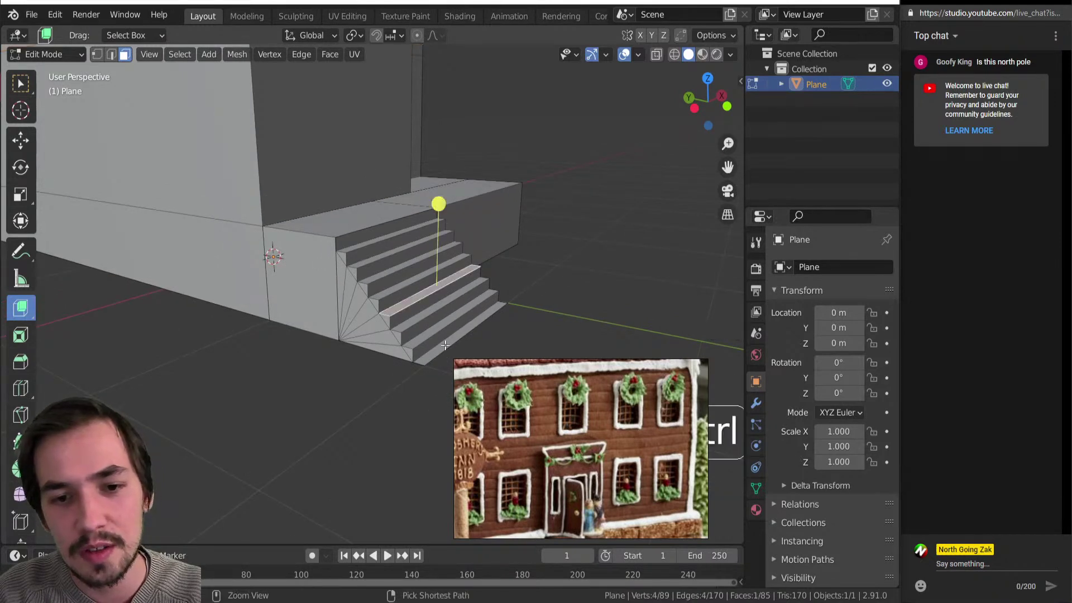
pyautogui.keyDown('ctrl'); pyautogui.click(382, 340); pyautogui.keyUp('ctrl')
pyautogui.moveTo(437, 338); pyautogui.dragTo(431, 342, button='middle')
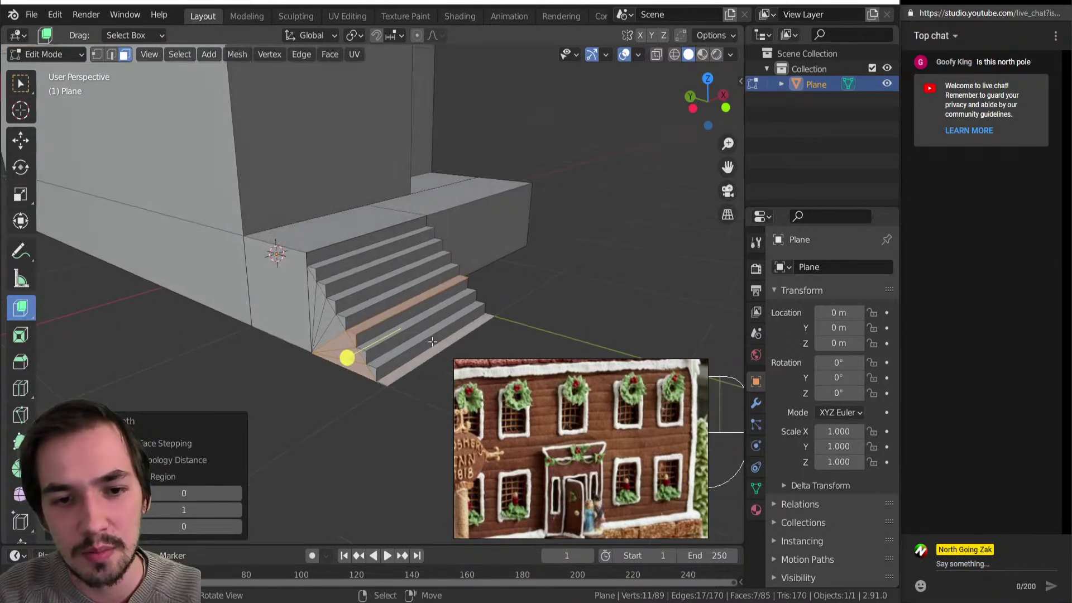
pyautogui.press('Delete')
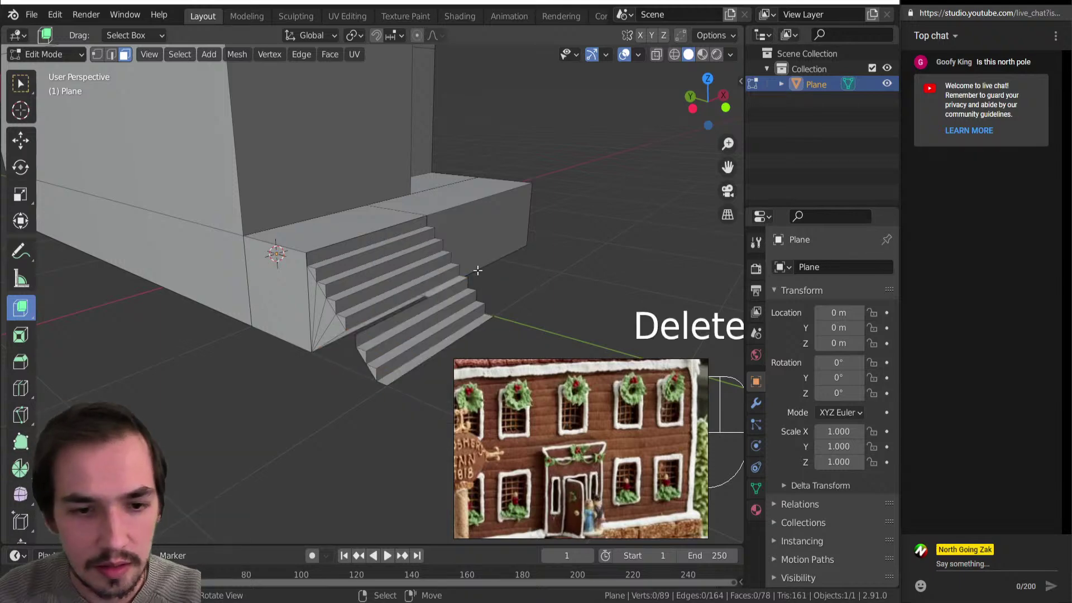
pyautogui.hotkey('ctrl', 'z')
# Select all vertices of the lower half of the stairs in a top wireframe view and delete them.
pyautogui.press('1')
pyautogui.moveTo(347, 354)
pyautogui.mouseDown(button='middle')
pyautogui.moveTo(228, 424)
pyautogui.moveTo(147, 422)
pyautogui.moveTo(273, 254)
pyautogui.mouseUp(button='middle')
pyautogui.press('KP_7')
pyautogui.press('z')
pyautogui.click(48, 210)
pyautogui.scroll(4, 282, 270)
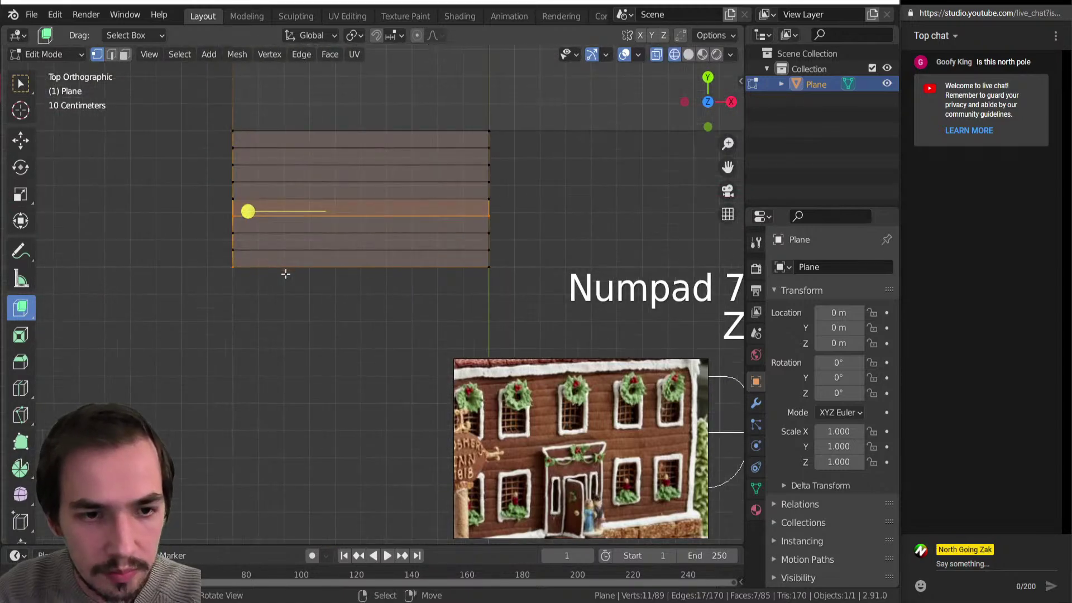
pyautogui.moveTo(205, 323); pyautogui.dragTo(527, 206)
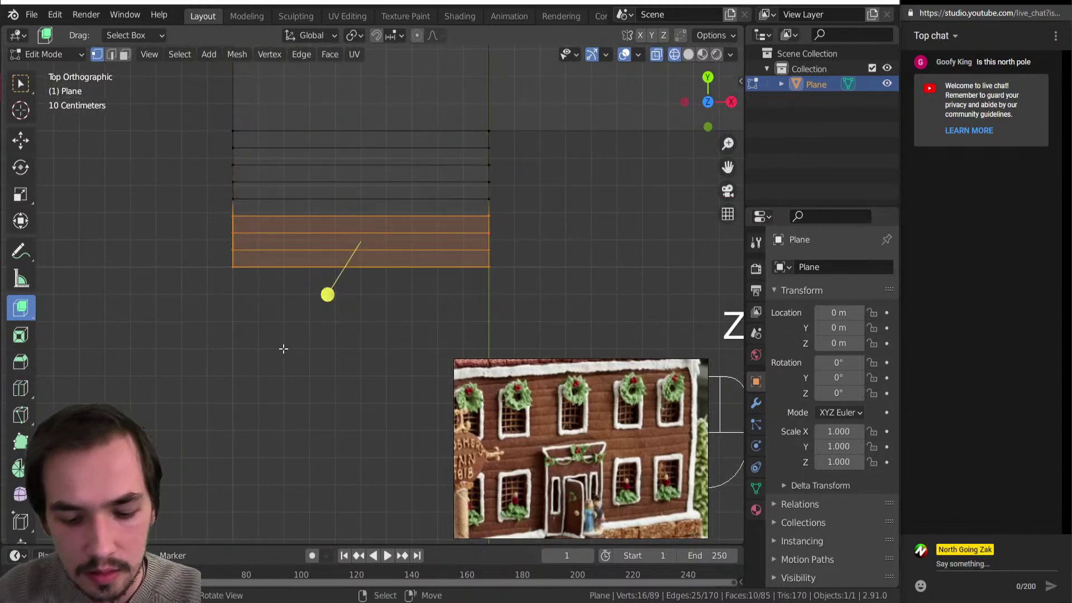
pyautogui.press('Delete')
# Select all vertices of the remaining porch stairs in the top wireframe view with X-ray on.
pyautogui.moveTo(220, 327); pyautogui.dragTo(317, 245, button='middle')
pyautogui.hotkey('alt', 'z')
pyautogui.hotkey('alt', 'z')
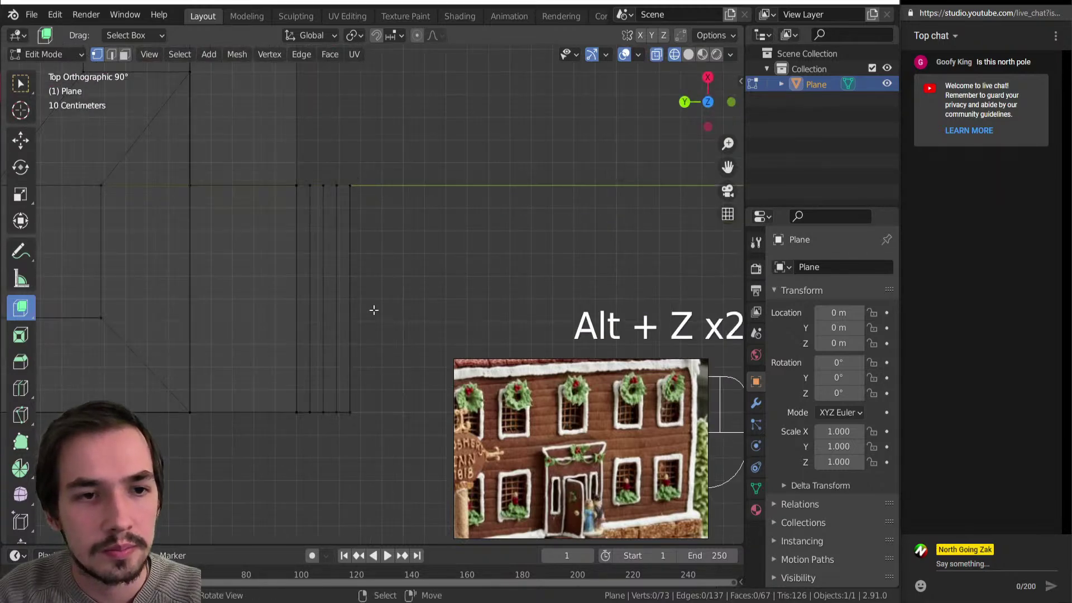
pyautogui.moveTo(283, 164); pyautogui.dragTo(423, 461)
pyautogui.moveTo(422, 461); pyautogui.dragTo(225, 227, button='middle')
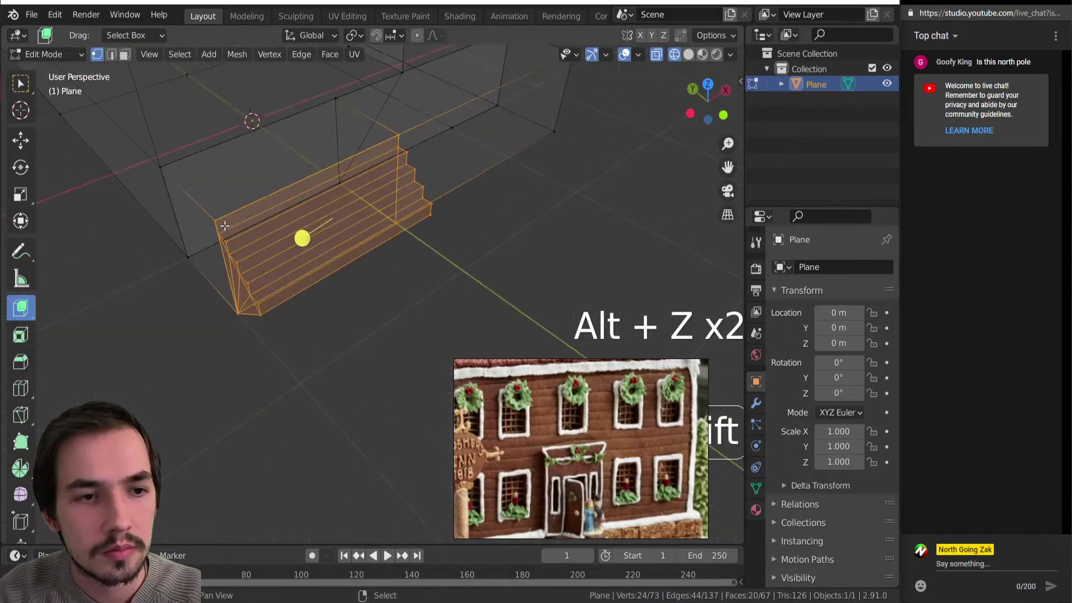
# Try snapping the selected stair vertices, and undo the snap.
pyautogui.hotkey('shift', 's')
pyautogui.click(311, 172)
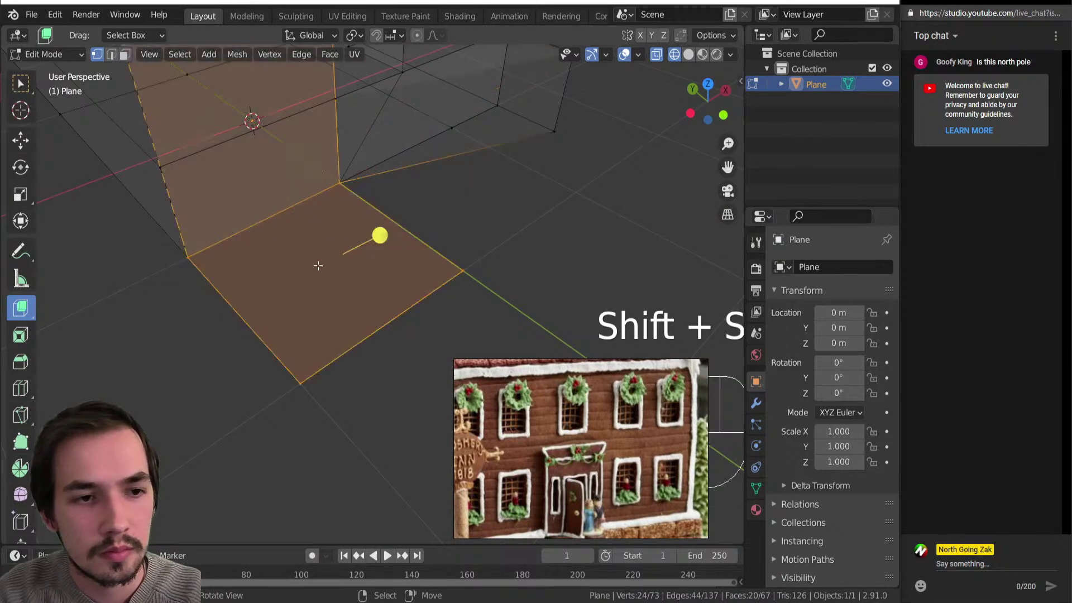
pyautogui.hotkey('ctrl', 'z')
# Snap the 3D cursor to the stairs' upper corner and switch to the right orthographic view.
pyautogui.scroll(-3, 330, 261)
pyautogui.hotkey('shift', 's')
pyautogui.hotkey('shift', 's')
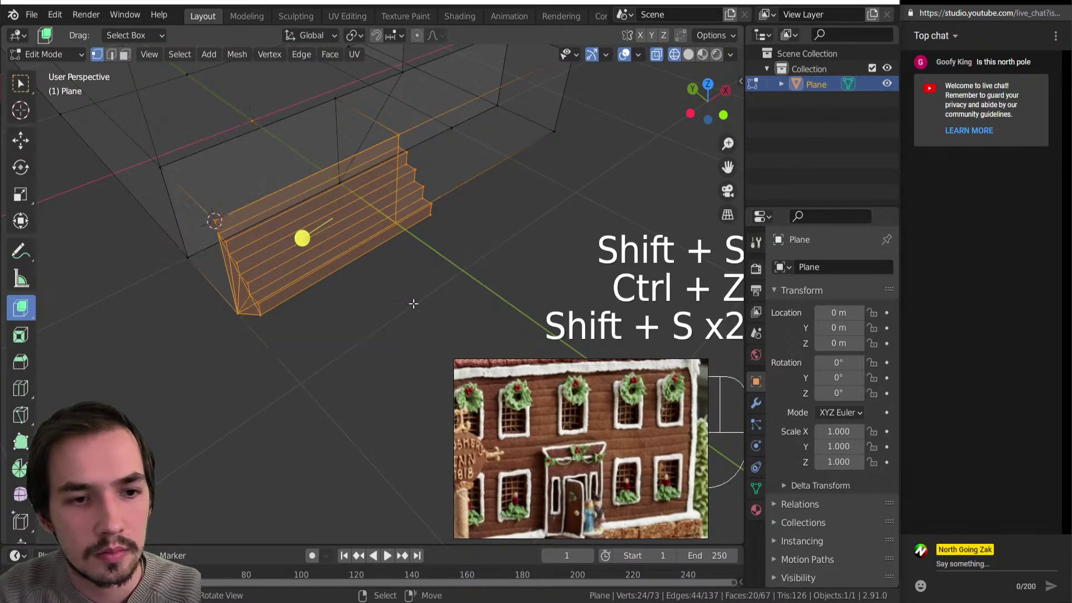
pyautogui.moveTo(360, 297); pyautogui.dragTo(426, 237, button='middle')
pyautogui.press('KP_1')
pyautogui.press('KP_3')
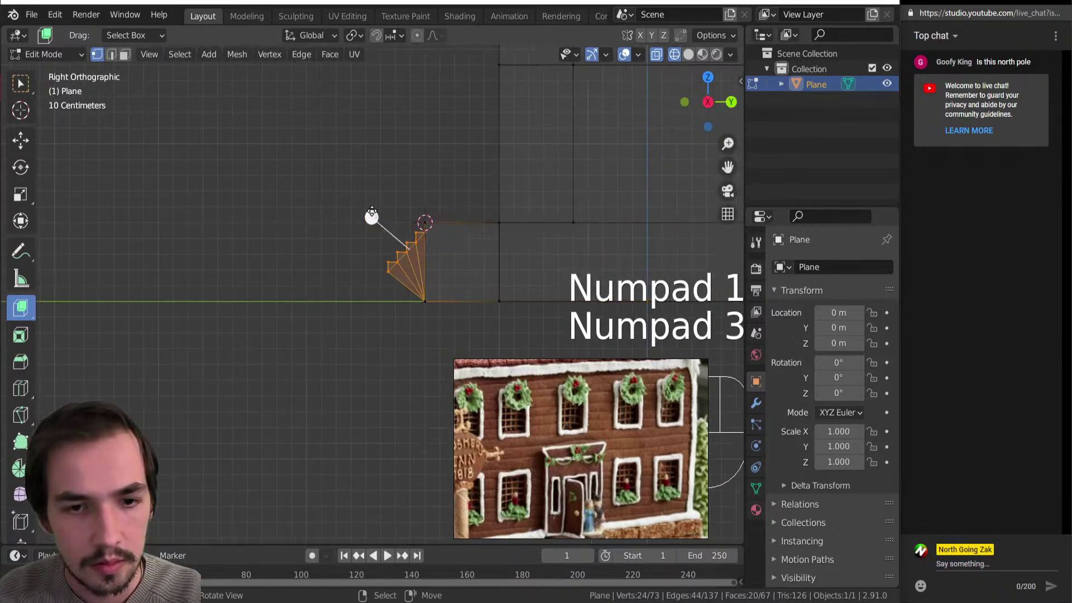
pyautogui.scroll(3, 427, 233)
pyautogui.press('s')
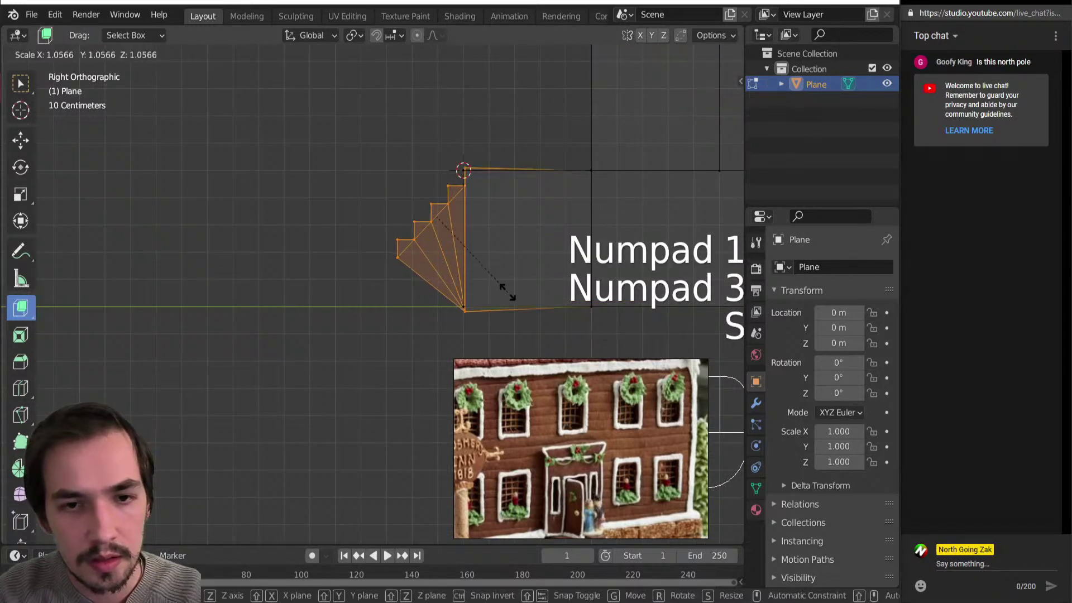
pyautogui.rightClick(463, 236)
# Delete the vertices of the lowest stair step and select the remaining stair steps.
pyautogui.scroll(2, 432, 226)
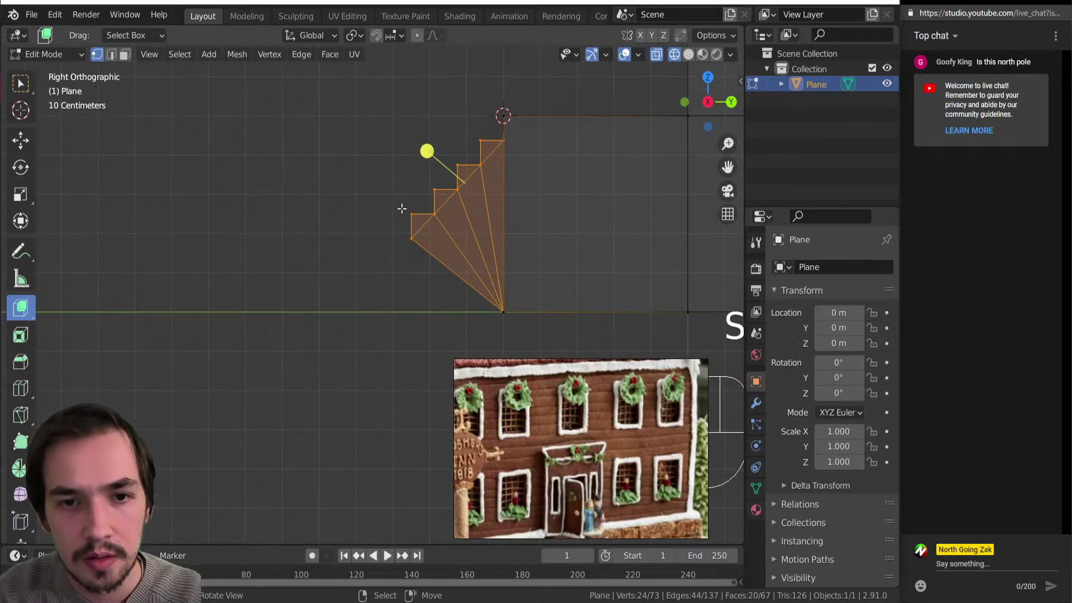
pyautogui.moveTo(429, 242); pyautogui.dragTo(445, 253)
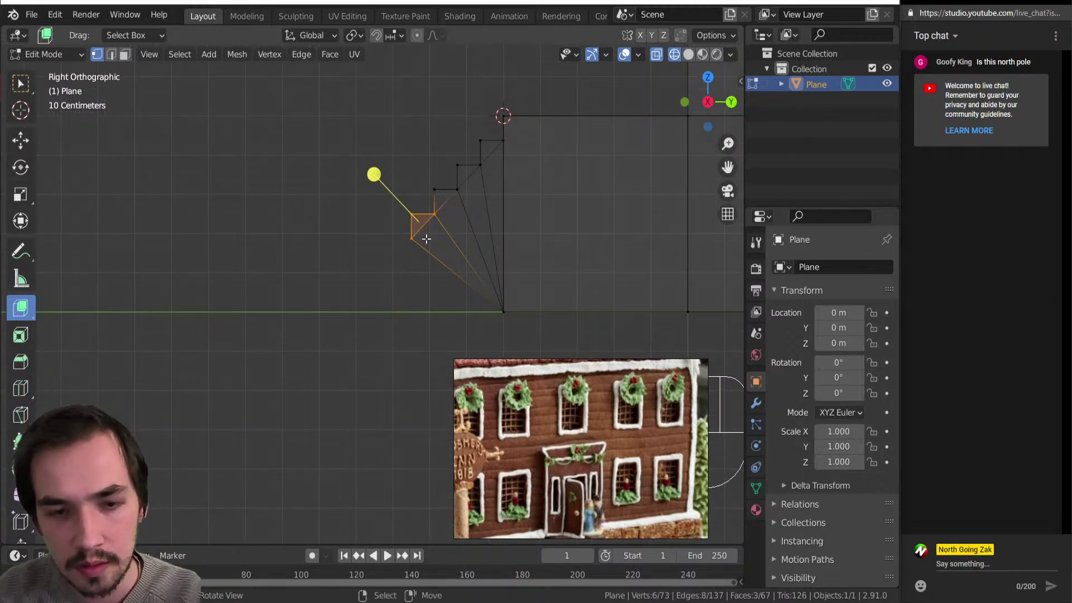
pyautogui.moveTo(388, 185); pyautogui.dragTo(425, 270)
pyautogui.press('Delete')
pyautogui.click(447, 253)
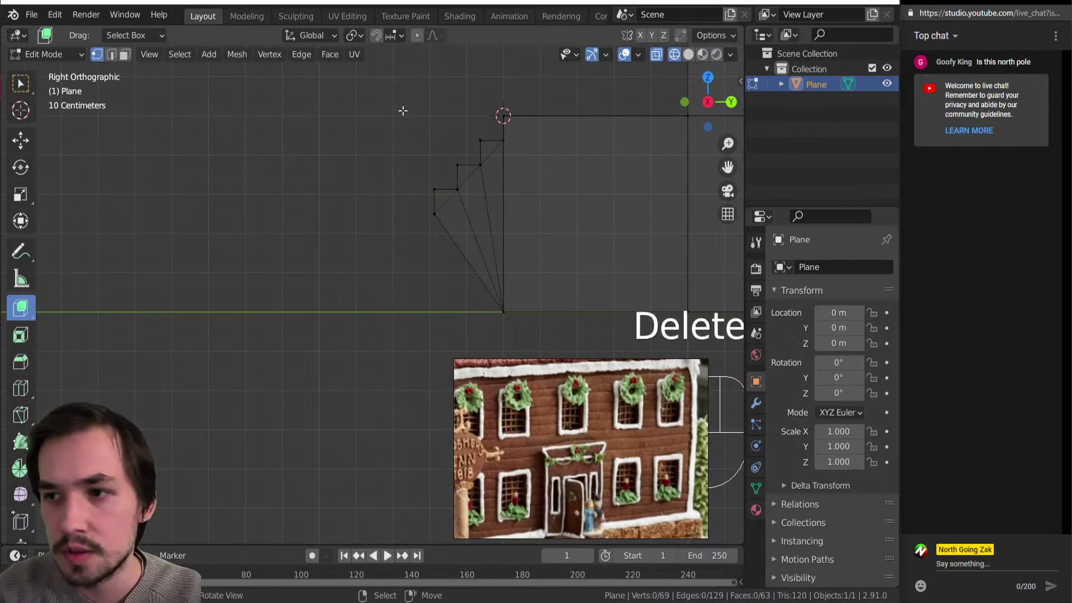
pyautogui.moveTo(412, 93); pyautogui.dragTo(692, 304)
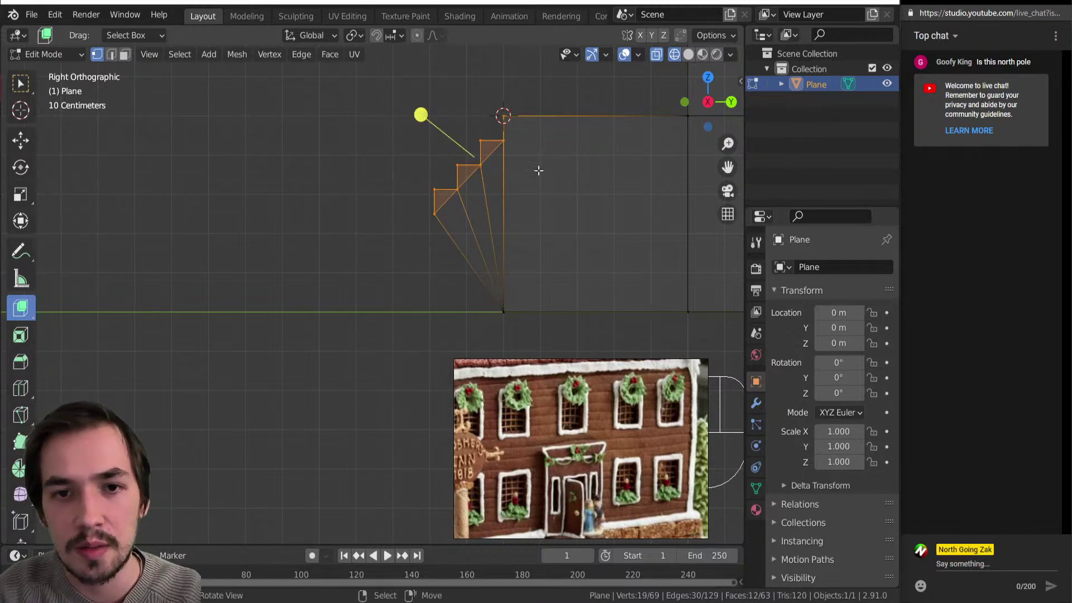
pyautogui.press('s')
pyautogui.press('x')
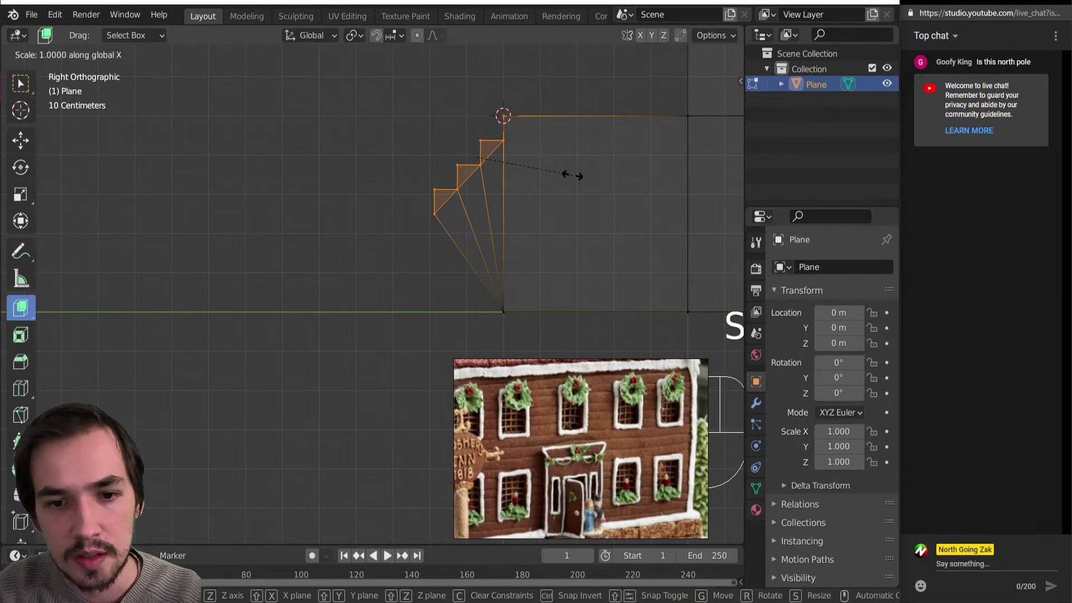
pyautogui.hotkey('shift', 'x')
pyautogui.hotkey('shift', 'x')
pyautogui.press('Escape')
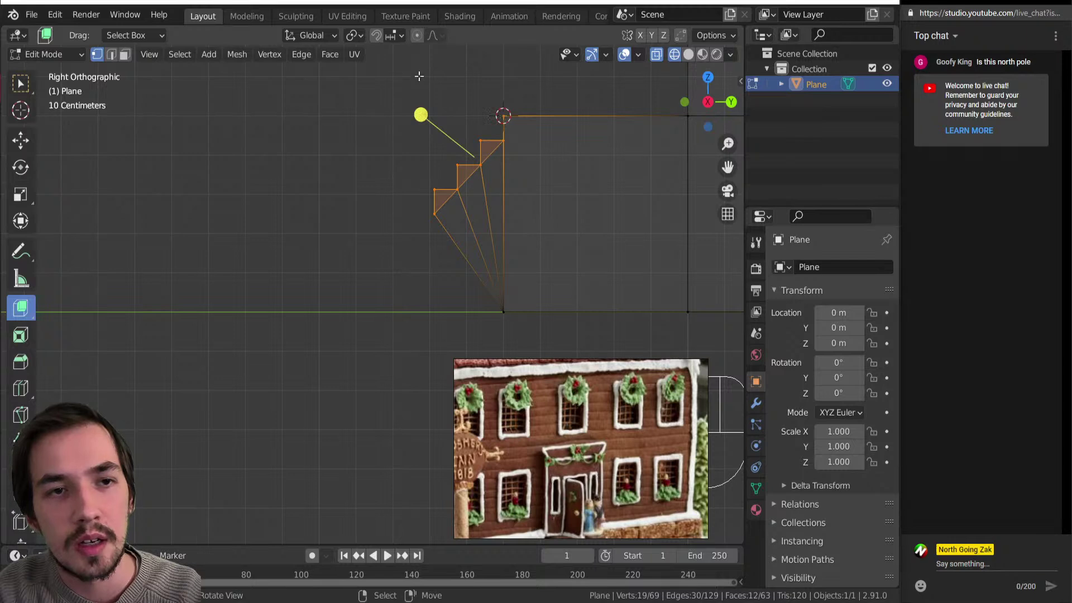
# Use the 3D cursor as pivot point and scale the stairs by 2 along Y and Z, excluding X.
pyautogui.click(362, 35)
pyautogui.click(357, 35)
pyautogui.press('s')
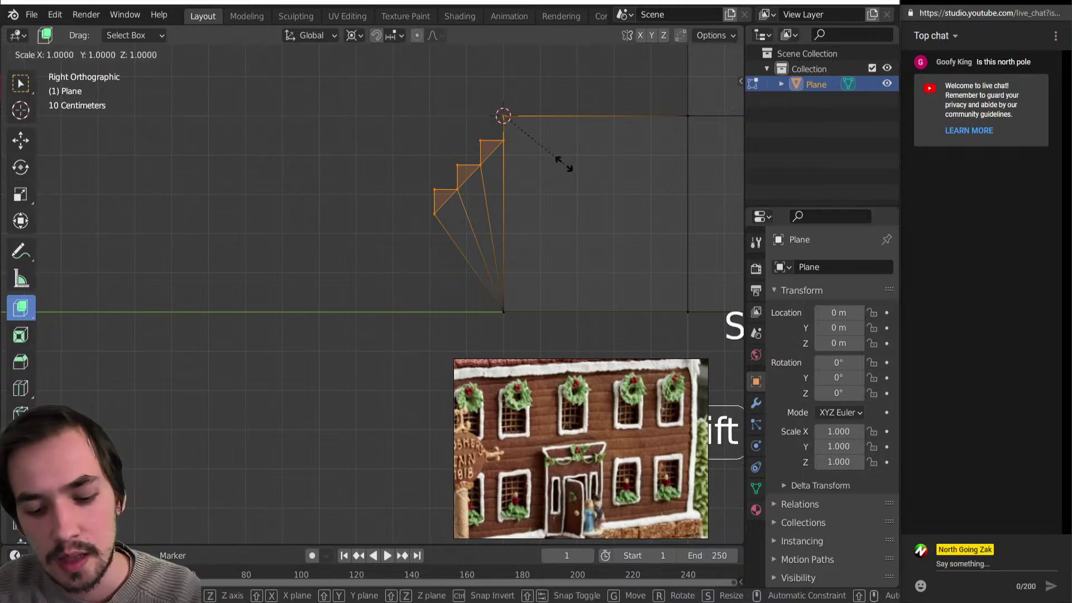
pyautogui.hotkey('shift', 'x')
pyautogui.press('2')
pyautogui.press('Return')
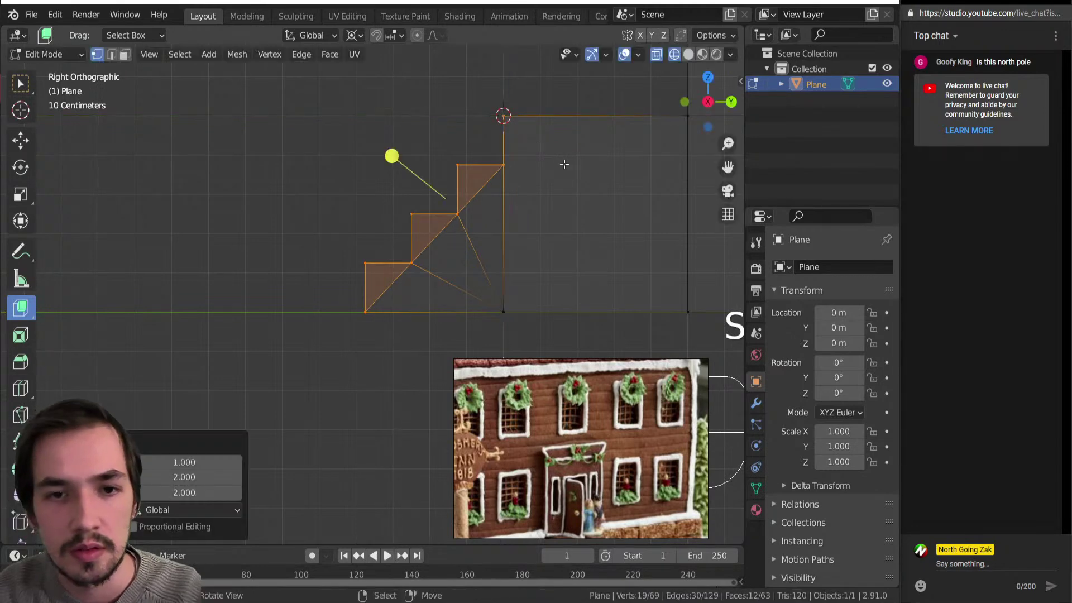
# Examine the stairs' proportions against the house and compare them with the Victorian porch reference photo.
pyautogui.moveTo(438, 166); pyautogui.dragTo(515, 321, button='middle')
pyautogui.scroll(-4, 502, 313)
pyautogui.moveTo(396, 230); pyautogui.dragTo(278, 226, button='middle')
pyautogui.scroll(-5, 285, 237)
pyautogui.scroll(-5, 588, 485)
pyautogui.scroll(4, 593, 472)
pyautogui.scroll(-4, 575, 432)
pyautogui.scroll(-3, 573, 430)
pyautogui.scroll(6, 585, 408)
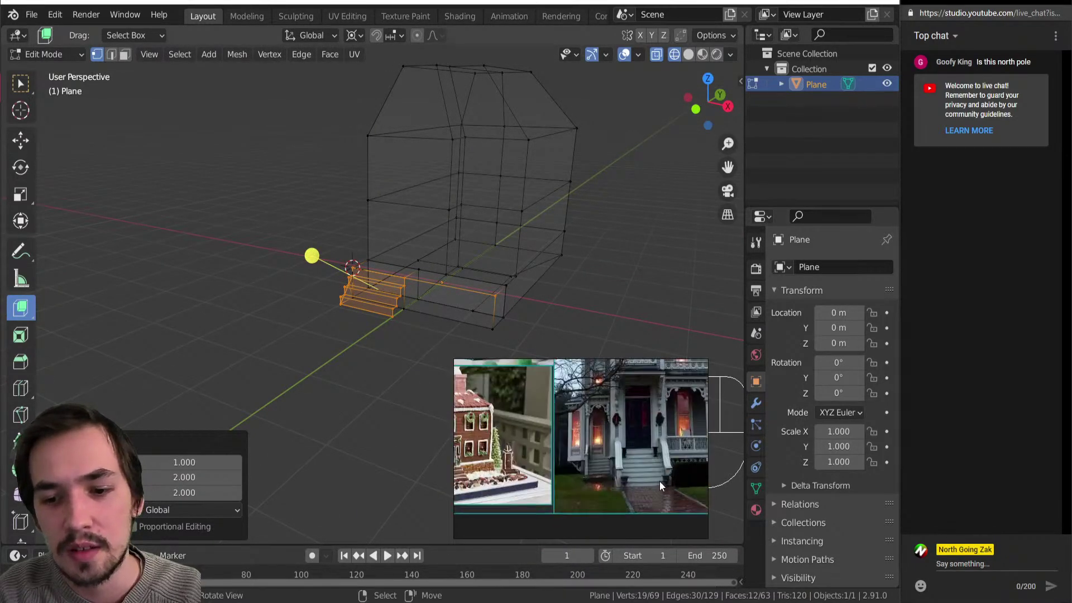
pyautogui.moveTo(355, 270); pyautogui.dragTo(454, 272, button='middle')
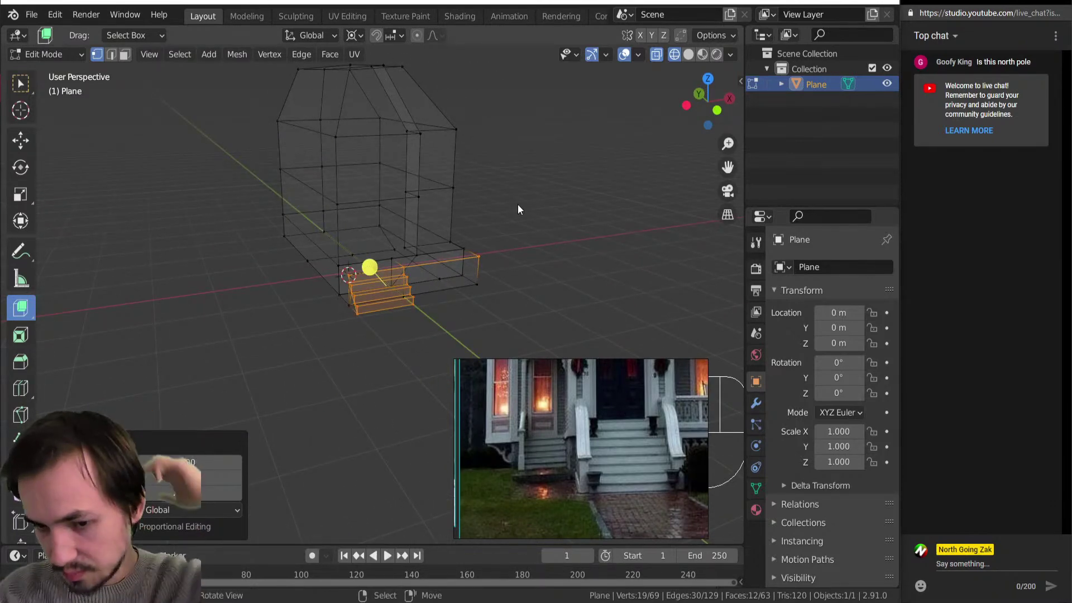
pyautogui.moveTo(518, 205); pyautogui.dragTo(387, 242, button='middle')
# Turn off X-ray and examine the open side of the stairs up close.
pyautogui.hotkey('alt', 'z')
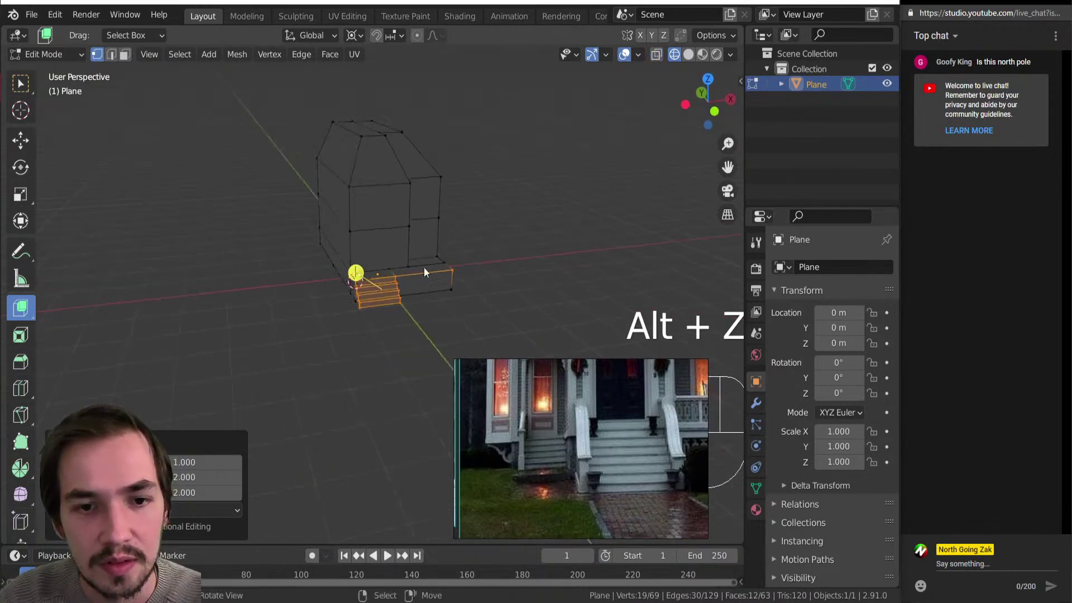
pyautogui.press('Tab')
pyautogui.scroll(4, 276, 274)
pyautogui.moveTo(275, 275)
pyautogui.mouseDown(button='middle')
pyautogui.moveTo(320, 278)
pyautogui.moveTo(296, 277)
pyautogui.moveTo(287, 241)
pyautogui.moveTo(296, 272)
pyautogui.mouseUp(button='middle')
pyautogui.scroll(3, 324, 304)
pyautogui.press('Tab')
pyautogui.scroll(4, 421, 328)
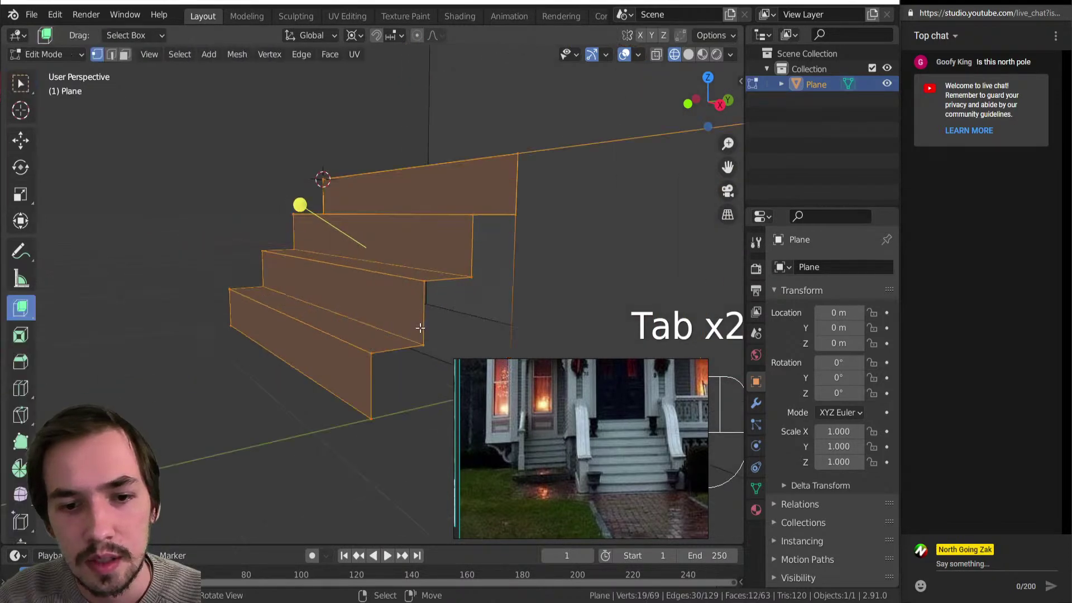
# Try extruding a corner vertex at the open side of the stairs, and undo the extrusion.
pyautogui.moveTo(421, 328); pyautogui.dragTo(404, 335, button='middle')
pyautogui.rightClick(364, 368)
pyautogui.scroll(-3, 355, 394)
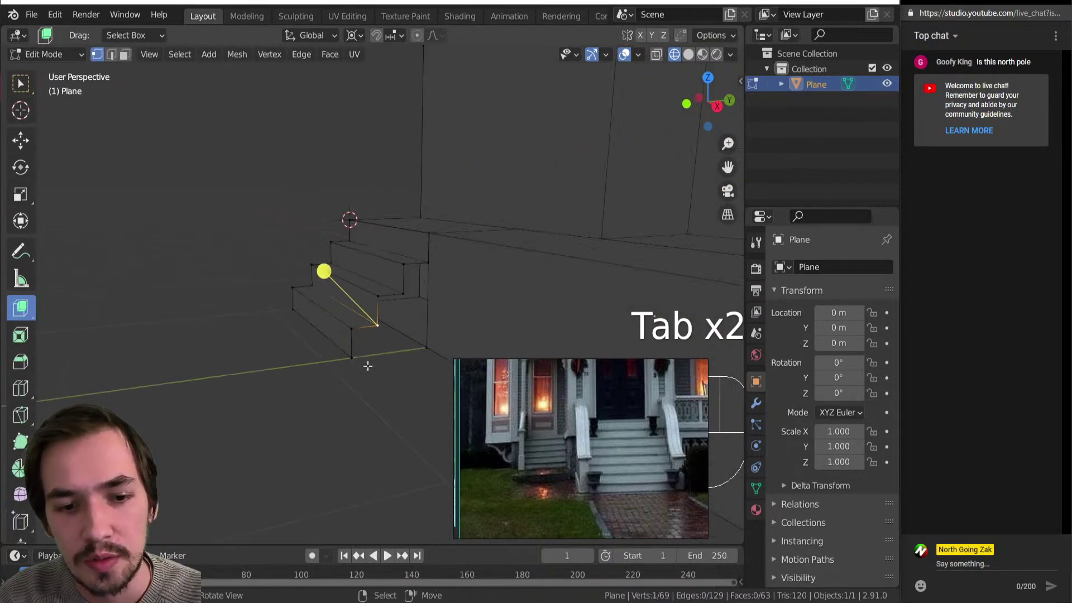
pyautogui.press('e')
pyautogui.press('x')
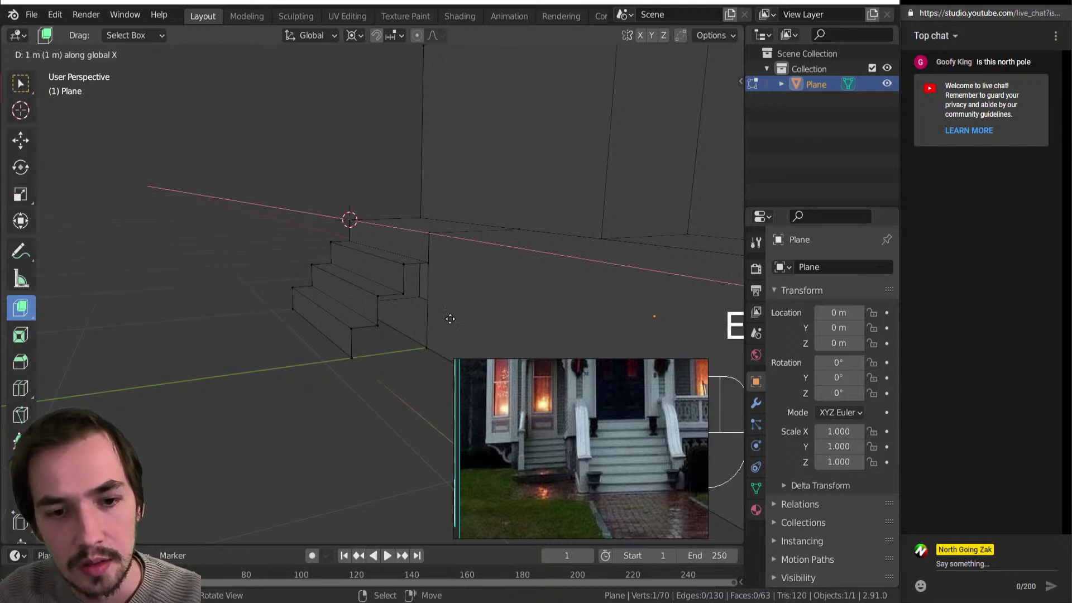
pyautogui.rightClick(426, 324)
pyautogui.moveTo(271, 433); pyautogui.dragTo(272, 408, button='middle')
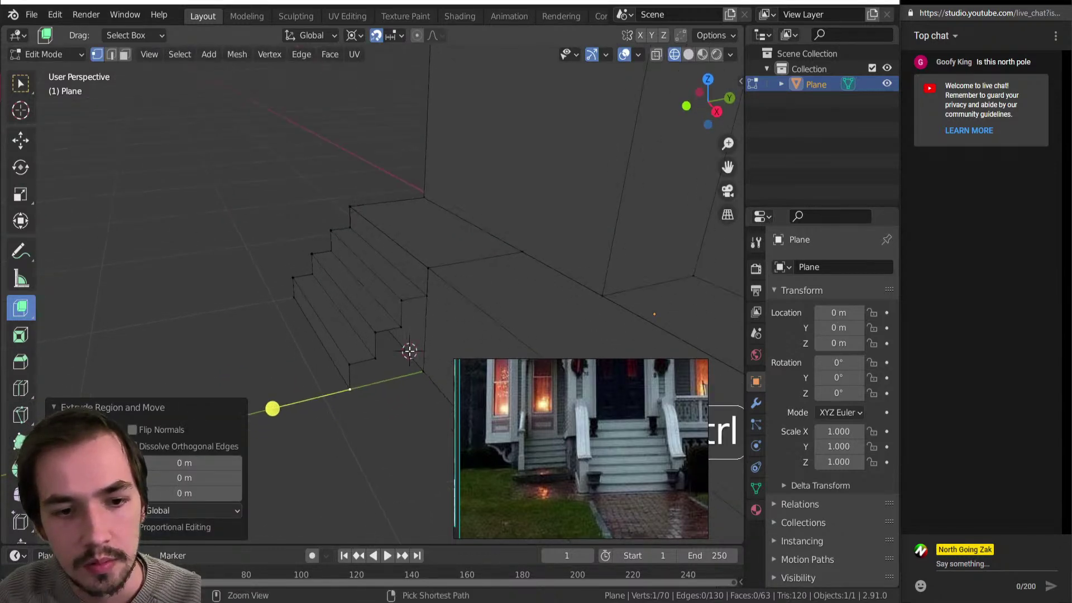
pyautogui.hotkey('ctrl', 'z')
# Set snapping to Vertex and extrude the stairs' bottom front corner vertex 0.375 m along Y to the porch corner.
pyautogui.click(398, 36)
pyautogui.click(381, 98)
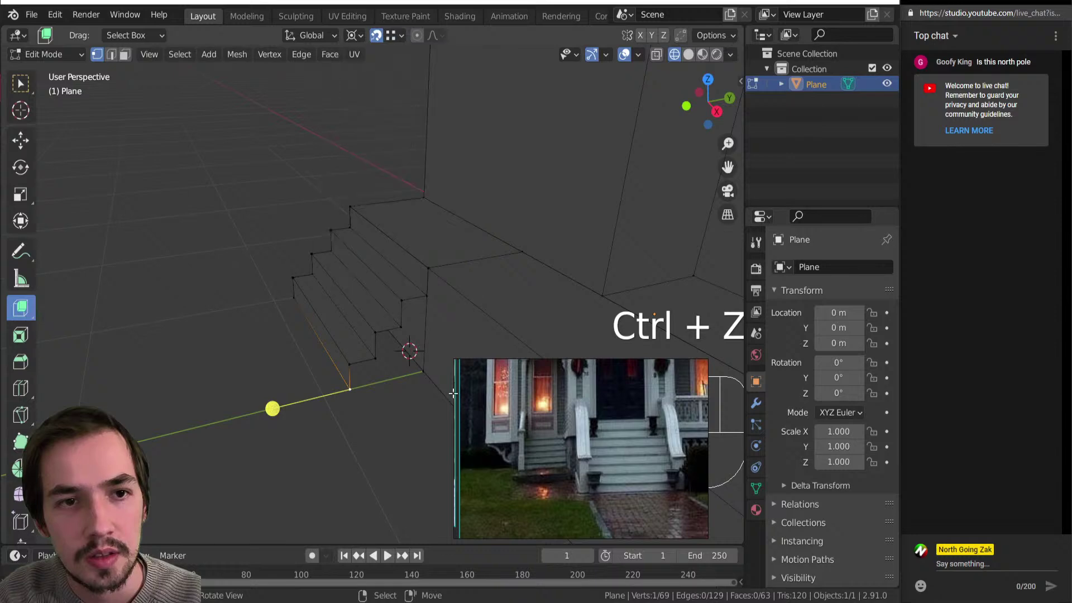
pyautogui.press('e')
pyautogui.click(434, 354)
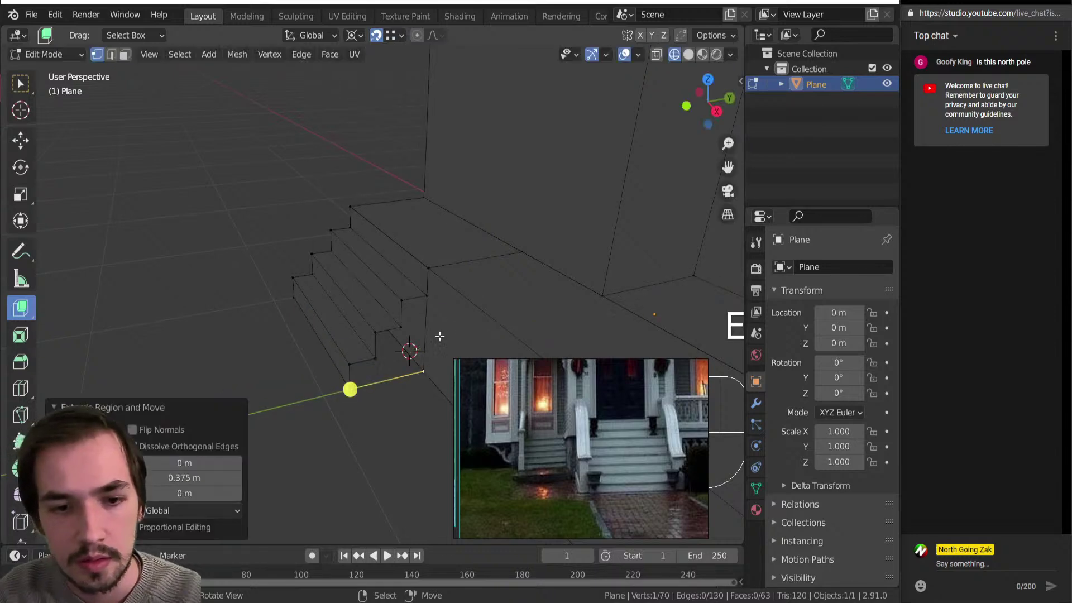
# Select the outline of the stairs' open side, fill it with a face, and triangulate that face.
pyautogui.keyDown('ctrl'); pyautogui.click(428, 302); pyautogui.keyUp('ctrl')
pyautogui.press('f')
pyautogui.moveTo(428, 302); pyautogui.dragTo(491, 251, button='middle')
pyautogui.moveTo(348, 286); pyautogui.dragTo(170, 289, button='middle')
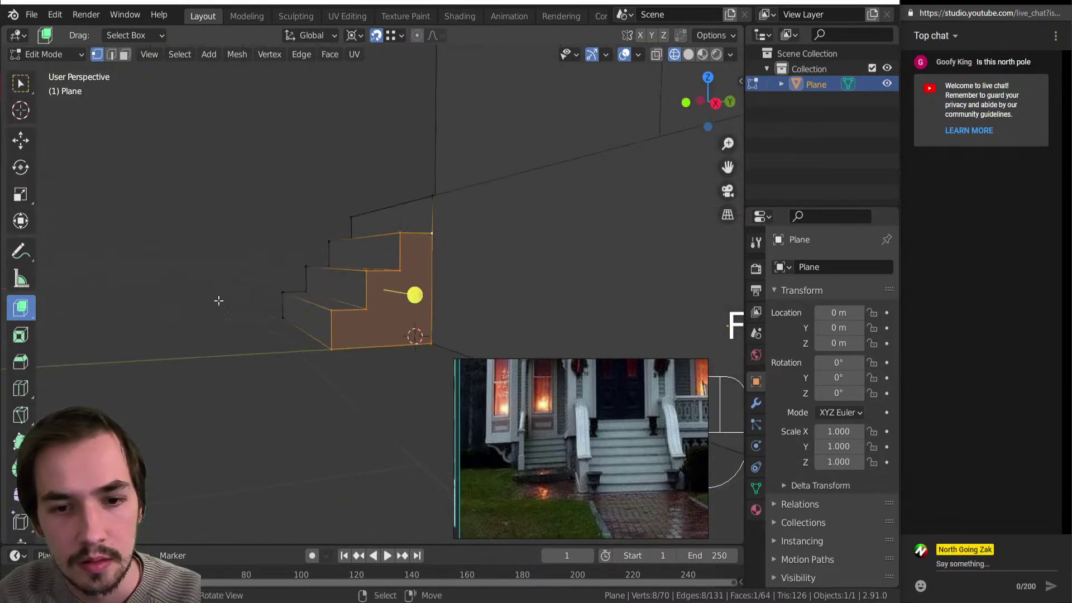
pyautogui.hotkey('ctrl', 't')
# Turn on X-ray, select a bottom face of the house together with its similar faces, and delete them.
pyautogui.moveTo(364, 324); pyautogui.dragTo(532, 290, button='middle')
pyautogui.press('a')
pyautogui.hotkey('alt', 'z')
pyautogui.moveTo(343, 262); pyautogui.dragTo(345, 316, button='middle')
pyautogui.scroll(-2, 346, 316)
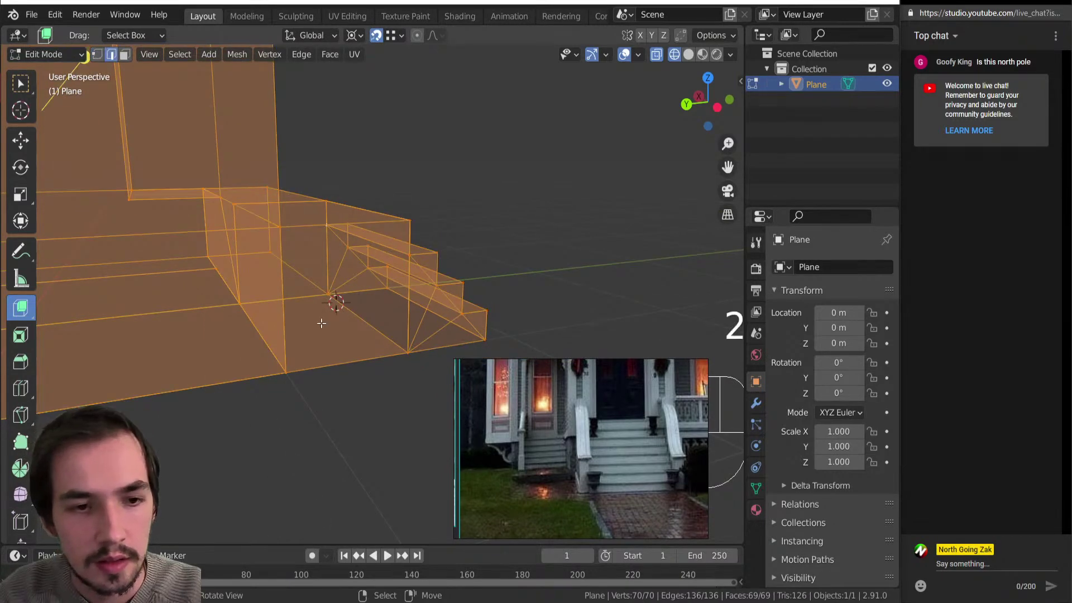
pyautogui.scroll(-4, 324, 324)
pyautogui.press('3')
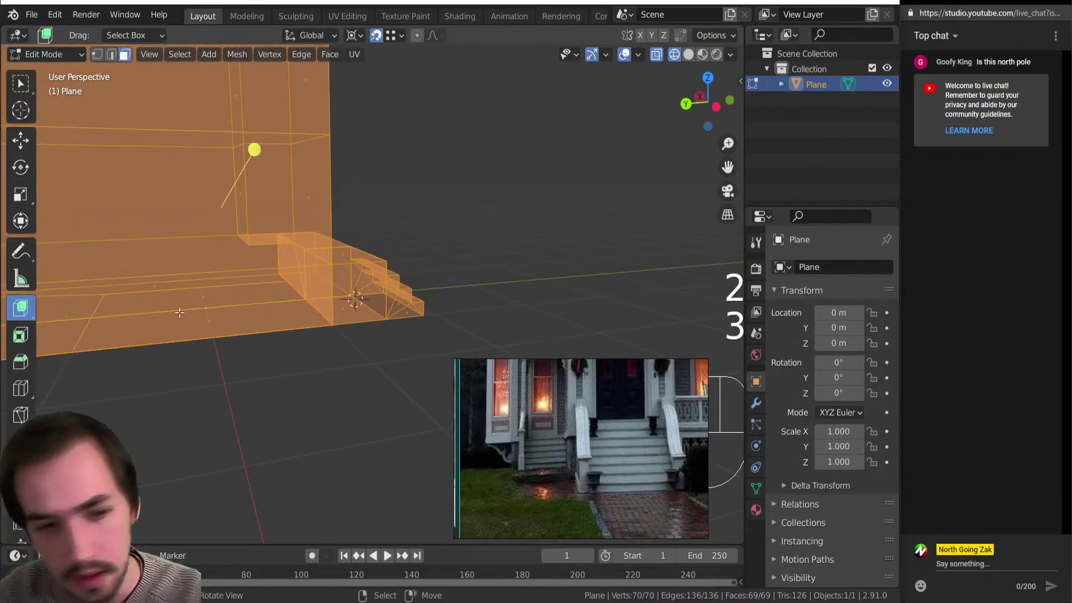
pyautogui.click(185, 309)
pyautogui.hotkey('shift', 'g')
pyautogui.click(186, 309)
pyautogui.moveTo(187, 313); pyautogui.dragTo(205, 368, button='middle')
pyautogui.press('Delete')
pyautogui.click(202, 366)
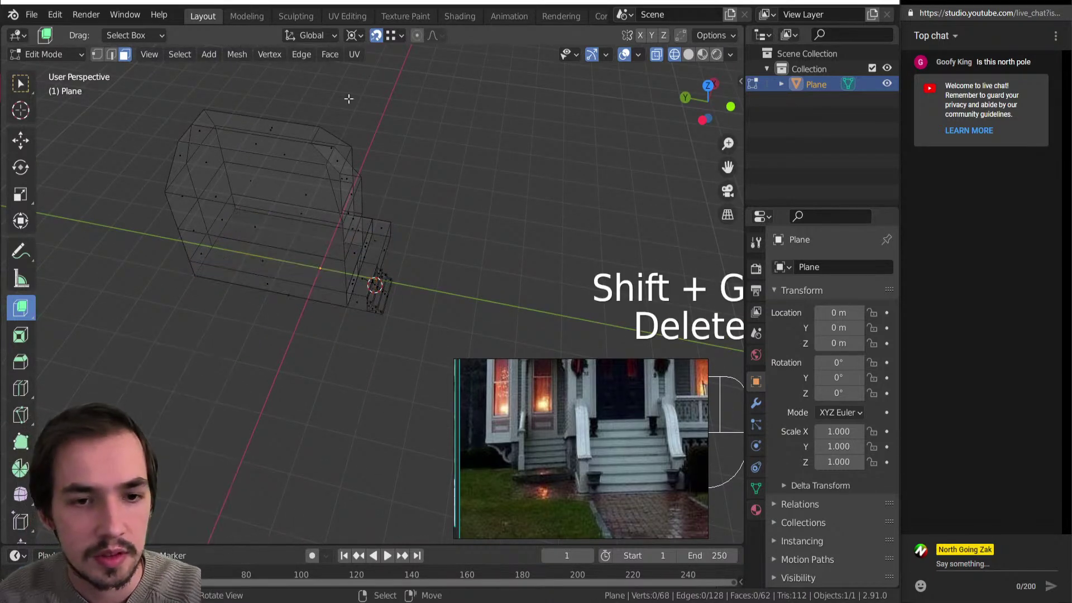
# Check the mesh from several angles, return to Object Mode, and switch the viewport to Rendered shading.
pyautogui.hotkey('alt', 'z')
pyautogui.moveTo(342, 378); pyautogui.dragTo(358, 318, button='middle')
pyautogui.hotkey('alt', 'z')
pyautogui.scroll(3, 358, 318)
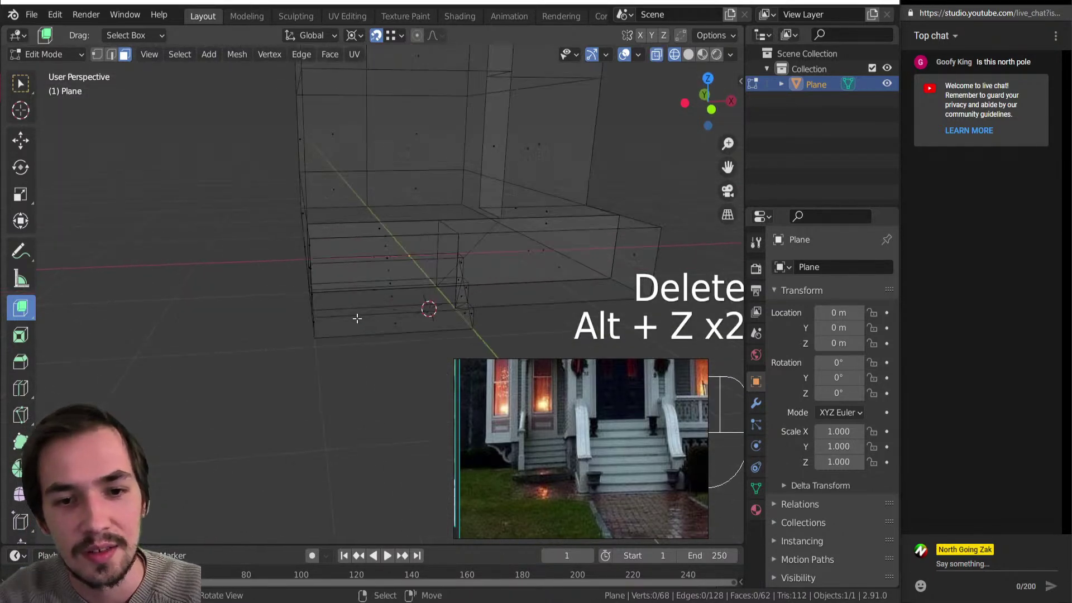
pyautogui.scroll(-4, 358, 318)
pyautogui.moveTo(304, 293); pyautogui.dragTo(370, 315, button='middle')
pyautogui.press('Tab')
pyautogui.press('z')
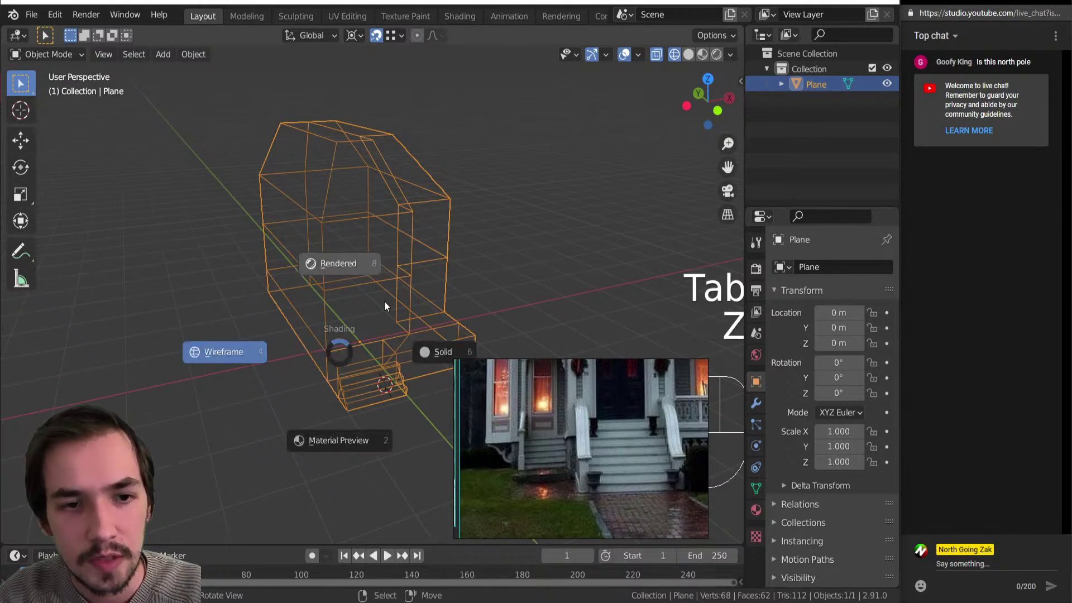
pyautogui.click(338, 263)
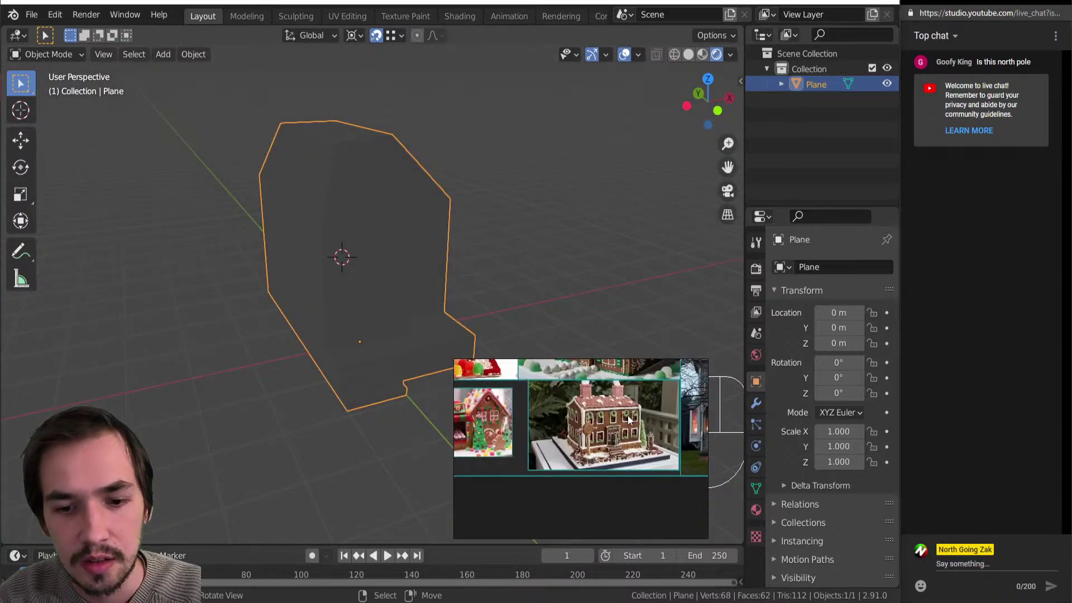
# Move the reference board aside and examine the gingerbread wall colours and candy details in its images.
pyautogui.scroll(5, 599, 427)
pyautogui.scroll(-4, 598, 426)
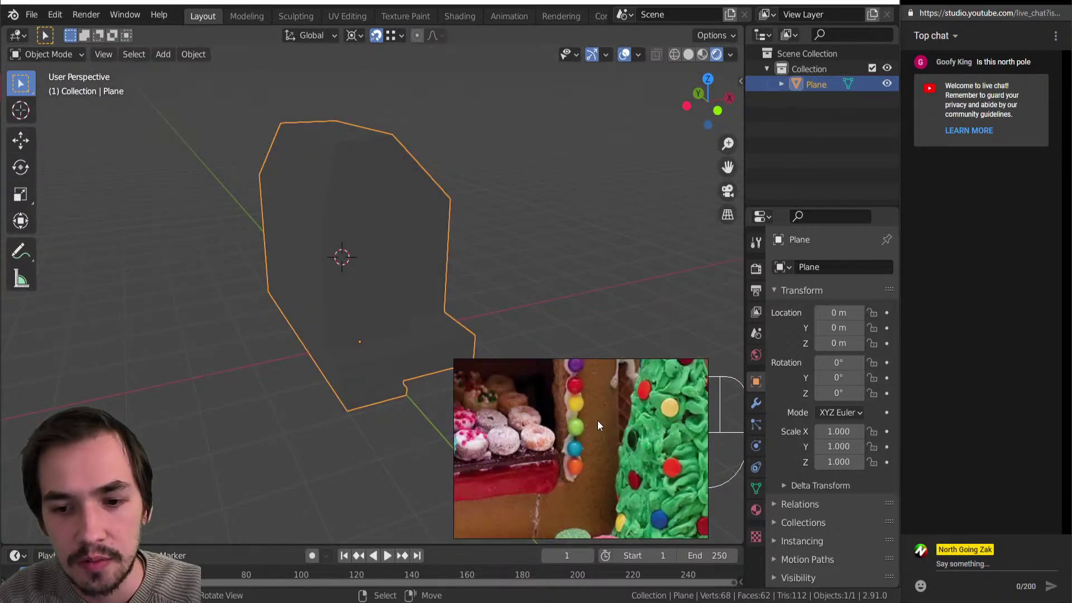
pyautogui.scroll(1, 575, 436)
pyautogui.moveTo(580, 445); pyautogui.dragTo(837, 361, button='right')
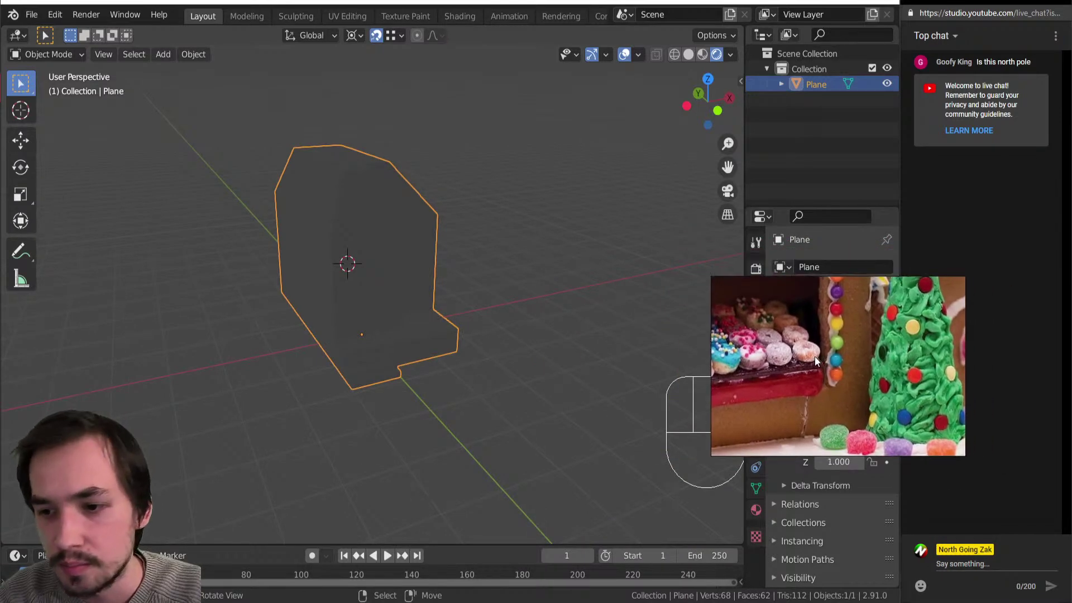
pyautogui.scroll(-5, 839, 353)
pyautogui.moveTo(844, 347); pyautogui.dragTo(846, 467, button='middle')
pyautogui.moveTo(835, 371); pyautogui.dragTo(871, 444, button='middle')
pyautogui.scroll(5, 761, 337)
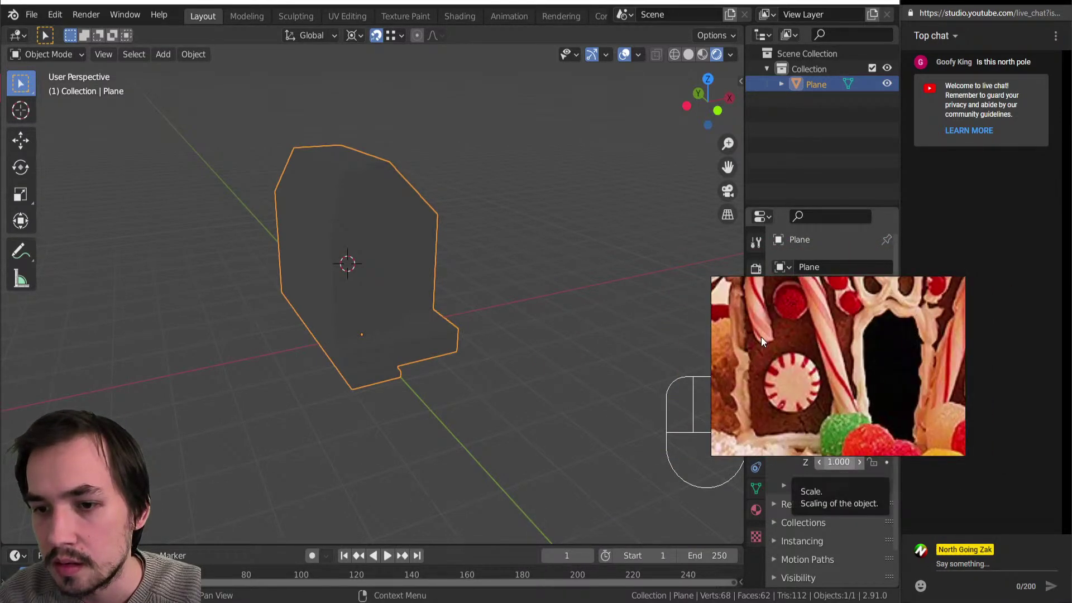
# Split the viewport, open the Shader Editor in the new area without its sidebar, and create a new material for the house.
pyautogui.moveTo(741, 28); pyautogui.dragTo(513, 33)
pyautogui.hotkey('shift', 'F3')
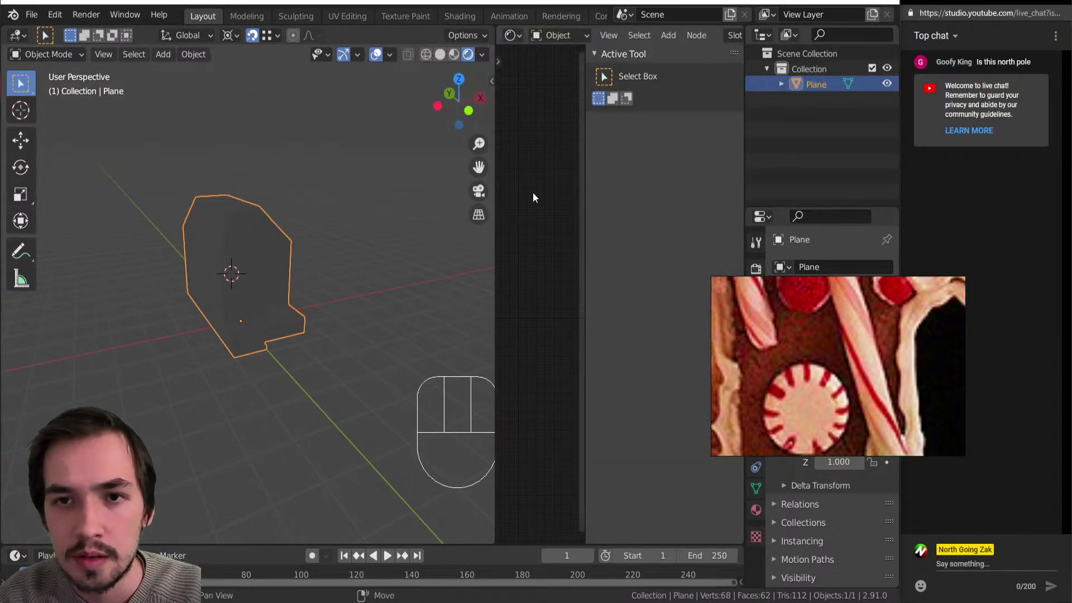
pyautogui.press('n')
pyautogui.scroll(-5, 646, 37)
pyautogui.click(644, 36)
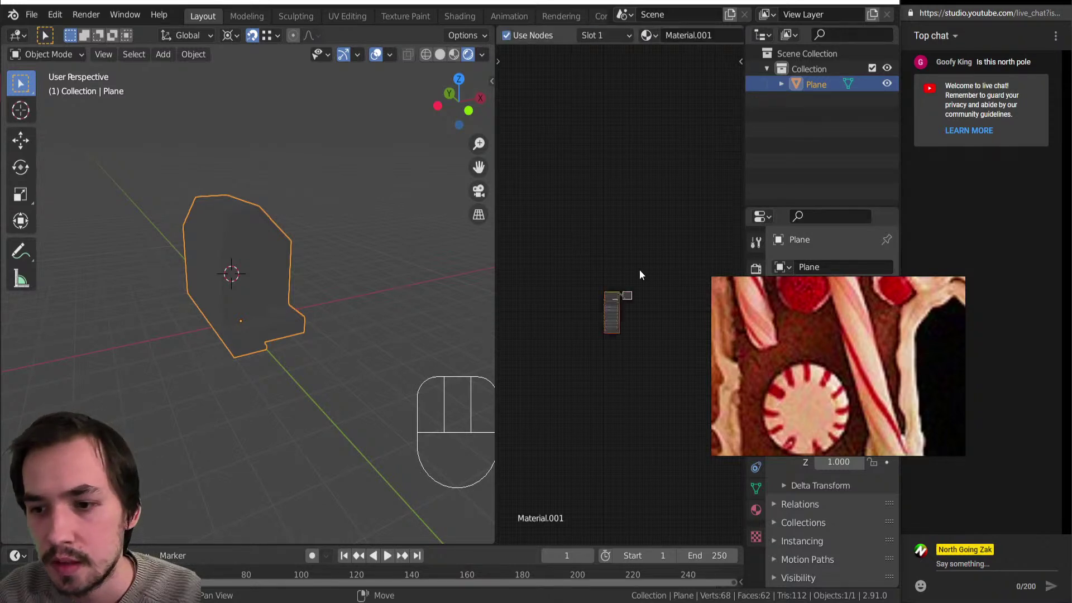
# Add a Voronoi Texture node beside the Principled BSDF and preview its output on the house.
pyautogui.click(590, 302)
pyautogui.hotkey('shift', 'a')
pyautogui.press('t')
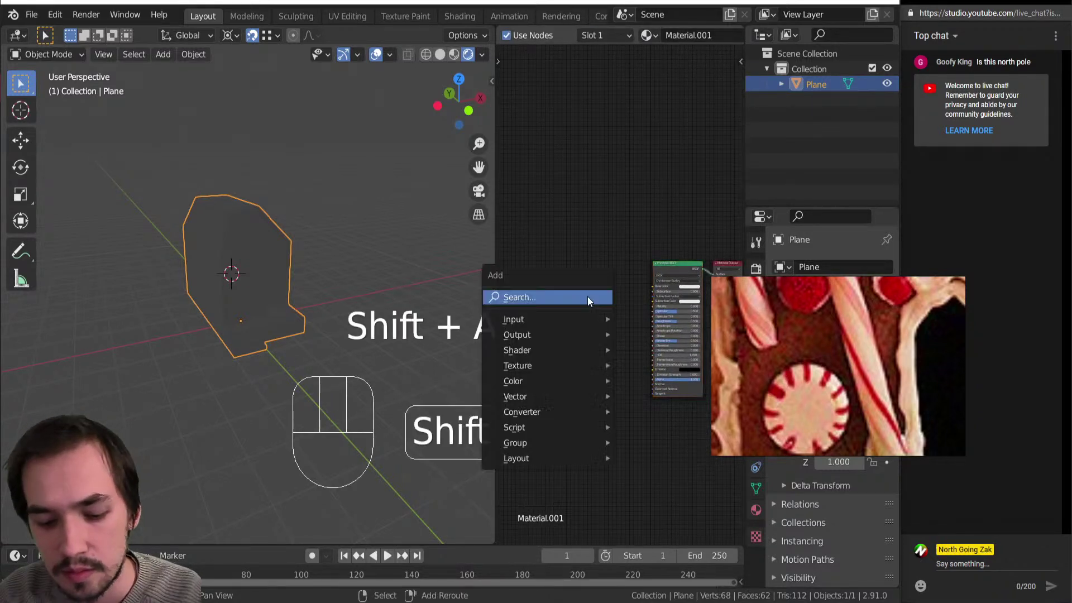
pyautogui.press('v')
pyautogui.click(554, 290)
pyautogui.keyDown('ctrl'); pyautogui.keyDown('shift'); pyautogui.click(567, 302); pyautogui.keyUp('shift'); pyautogui.keyUp('ctrl')
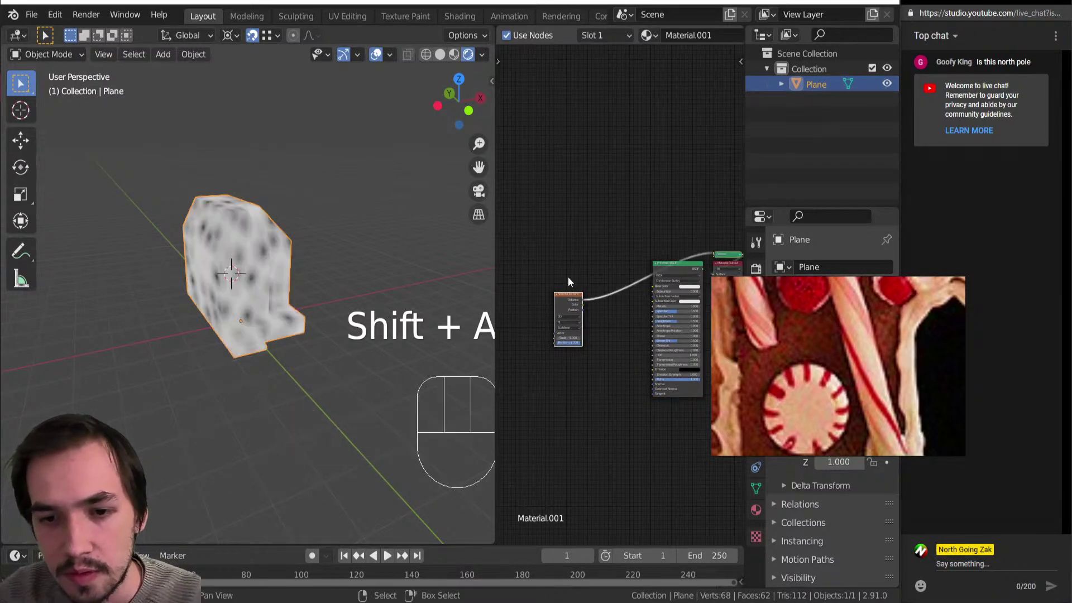
# Add a Noise Texture node above the Voronoi Texture.
pyautogui.scroll(4, 559, 275)
pyautogui.click(568, 191)
pyautogui.hotkey('shift', 'a')
pyautogui.press('t')
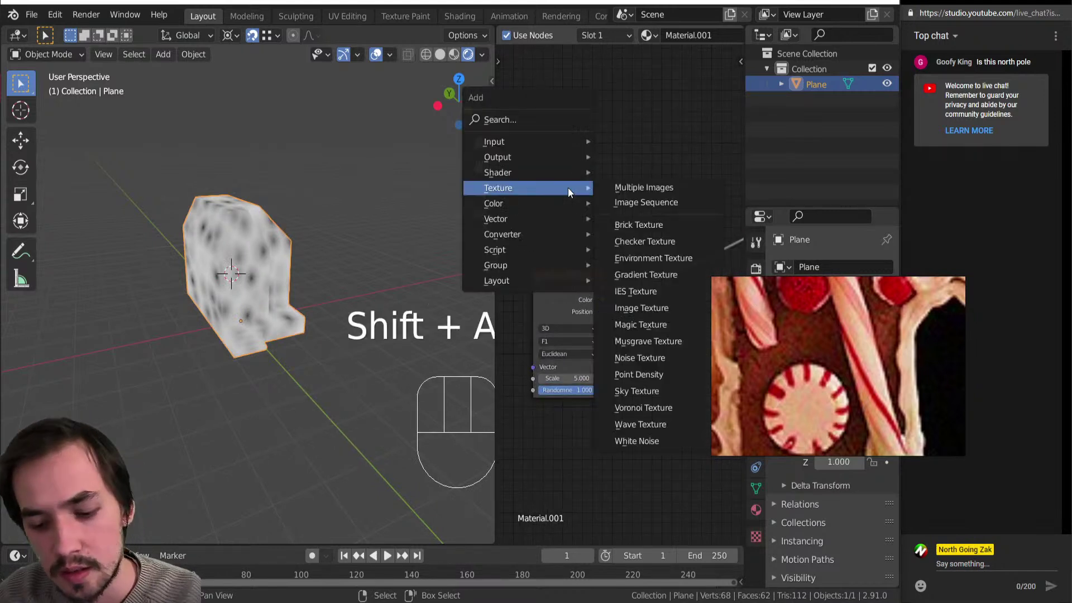
pyautogui.press('n')
pyautogui.click(644, 167)
pyautogui.click(651, 172)
# Add a Texture Coordinate node and connect its Object output to the Voronoi Texture's Vector input.
pyautogui.hotkey('shift', 'a')
pyautogui.press('i')
pyautogui.press('x')
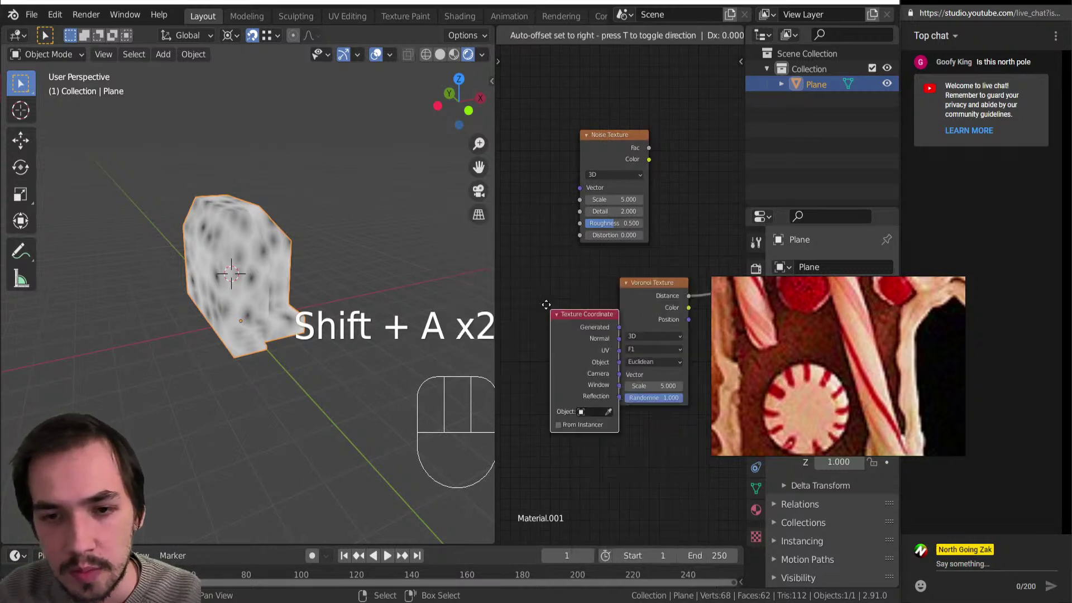
pyautogui.click(555, 324)
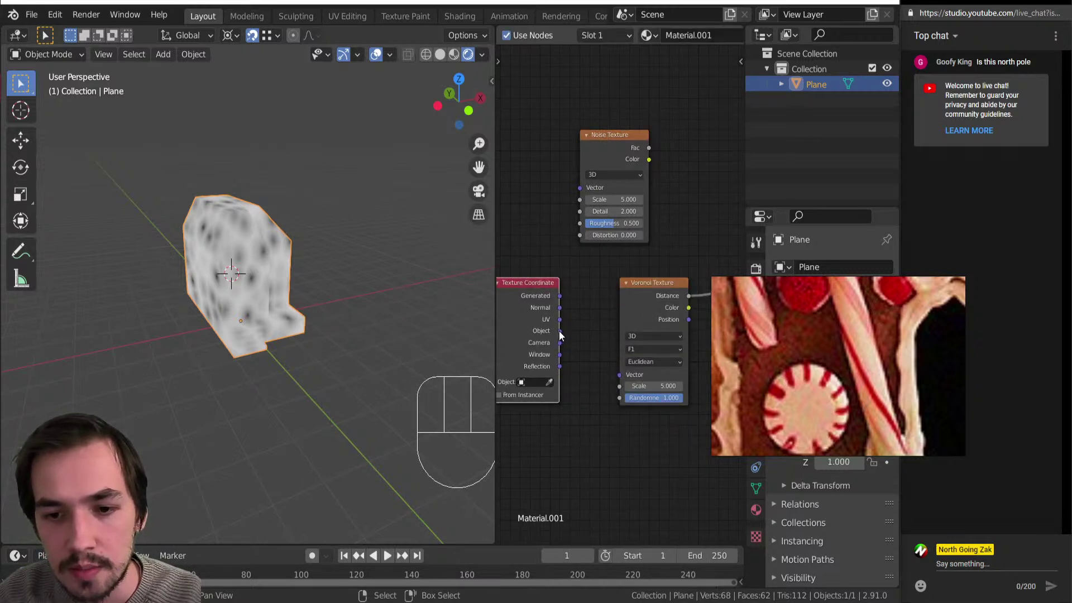
pyautogui.moveTo(617, 374); pyautogui.dragTo(618, 375)
# Insert a MixRGB node between the Texture Coordinate and Voronoi Texture nodes and set its blend mode to Multiply.
pyautogui.hotkey('shift', 'a')
pyautogui.press('c')
pyautogui.press('m')
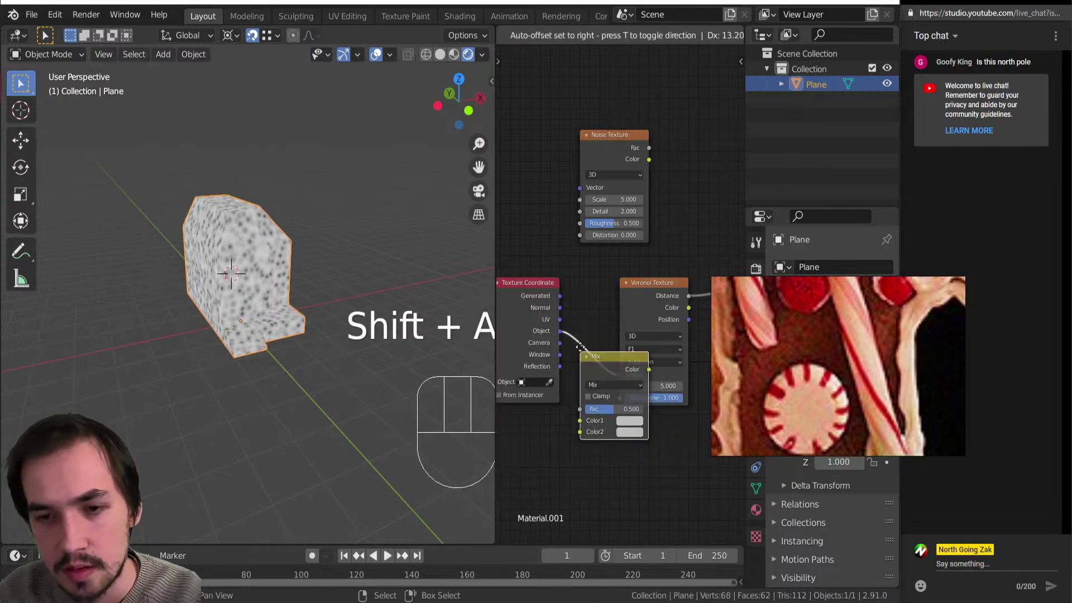
pyautogui.click(582, 331)
pyautogui.click(624, 362)
pyautogui.click(625, 359)
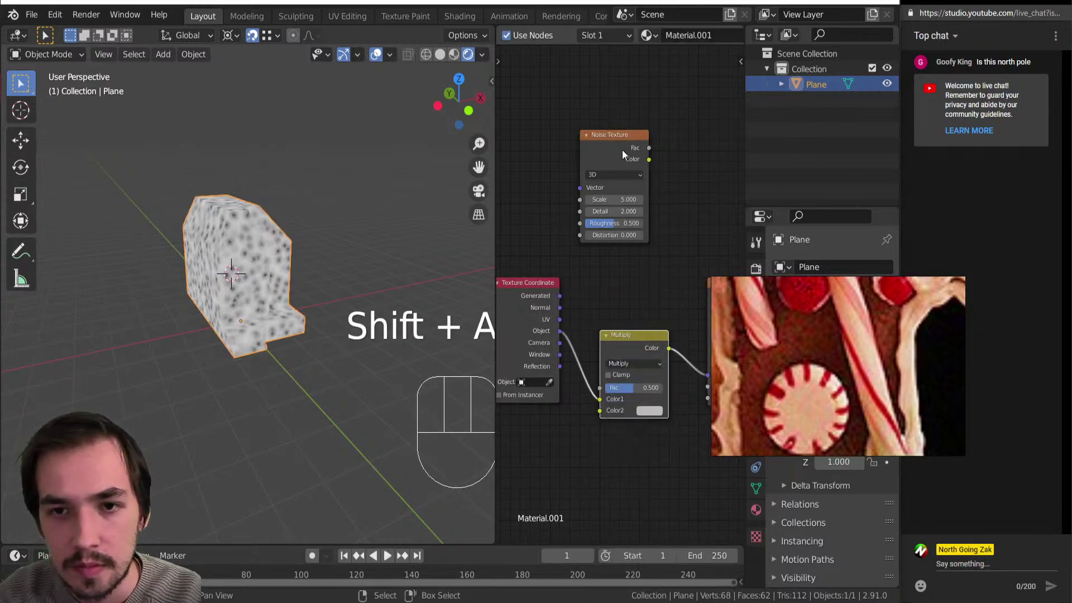
# Feed the Object coordinates into the Noise Texture's Vector and connect its Fac output to the mix node's Color2.
pyautogui.moveTo(621, 165); pyautogui.dragTo(650, 176)
pyautogui.moveTo(561, 331); pyautogui.dragTo(610, 199)
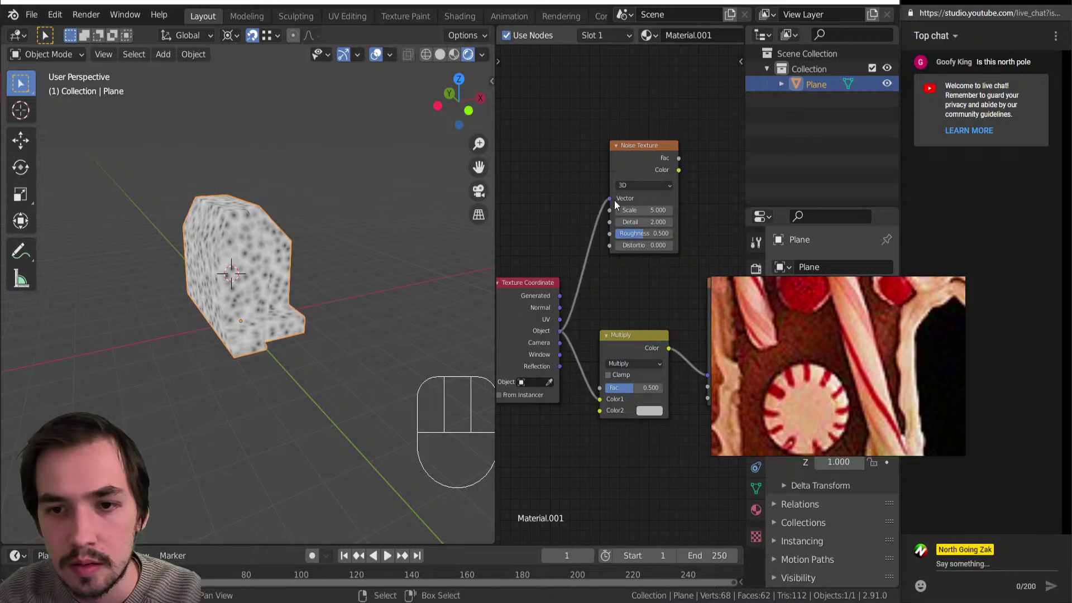
pyautogui.moveTo(636, 162); pyautogui.dragTo(576, 162, button='middle')
pyautogui.scroll(-4, 595, 219)
pyautogui.moveTo(595, 219); pyautogui.dragTo(563, 219, button='middle')
pyautogui.click(556, 210)
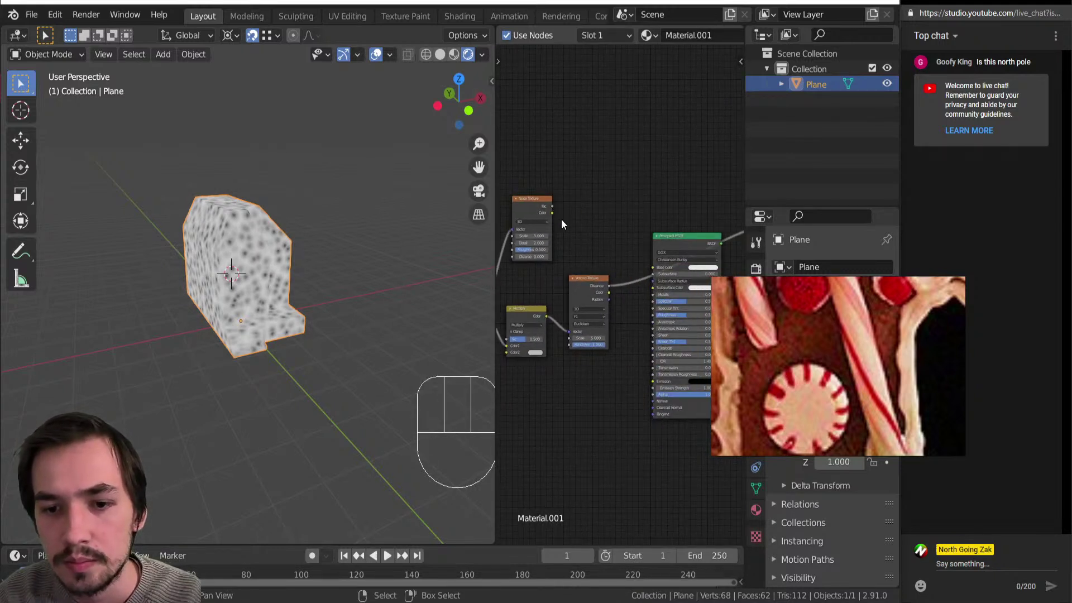
pyautogui.moveTo(552, 207); pyautogui.dragTo(509, 351)
# Change the mix node's blend mode to Linear Light.
pyautogui.click(525, 325)
pyautogui.press('l')
pyautogui.scroll(2, 528, 355)
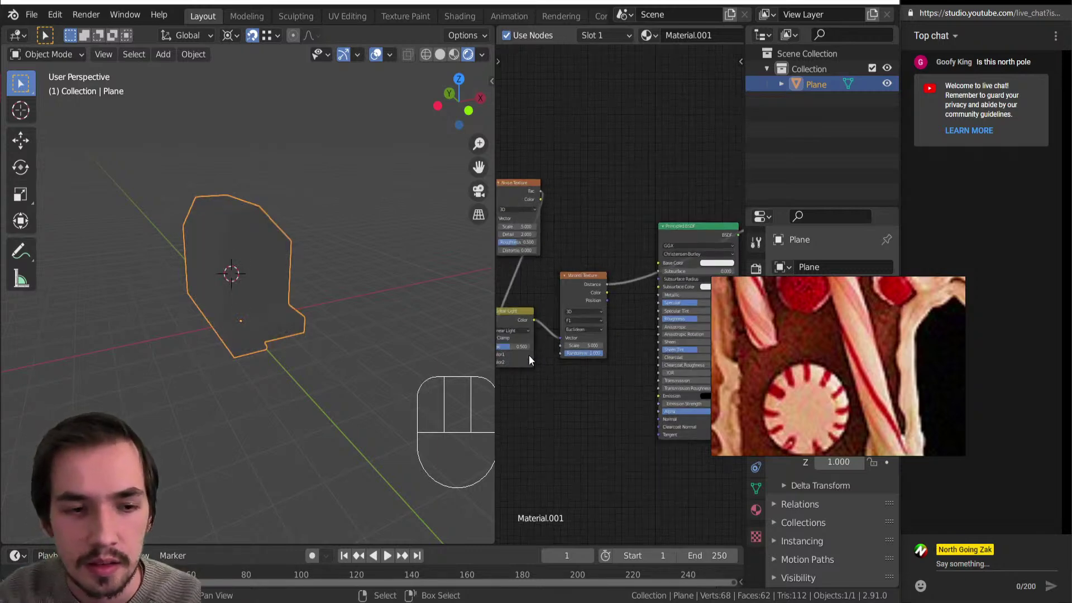
# Set the Linear Light factor to 0.104, Noise Scale 12.9, Detail 3 and Roughness 0.799, and Voronoi Scale 13.8.
pyautogui.moveTo(528, 355); pyautogui.dragTo(664, 315, button='middle')
pyautogui.scroll(4, 209, 271)
pyautogui.scroll(2, 613, 310)
pyautogui.scroll(1, 613, 310)
pyautogui.moveTo(625, 337); pyautogui.dragTo(597, 338)
pyautogui.moveTo(631, 160); pyautogui.dragTo(656, 173)
pyautogui.moveTo(679, 271); pyautogui.dragTo(540, 239, button='middle')
pyautogui.moveTo(600, 304); pyautogui.dragTo(636, 303)
pyautogui.moveTo(600, 303); pyautogui.dragTo(696, 302, button='middle')
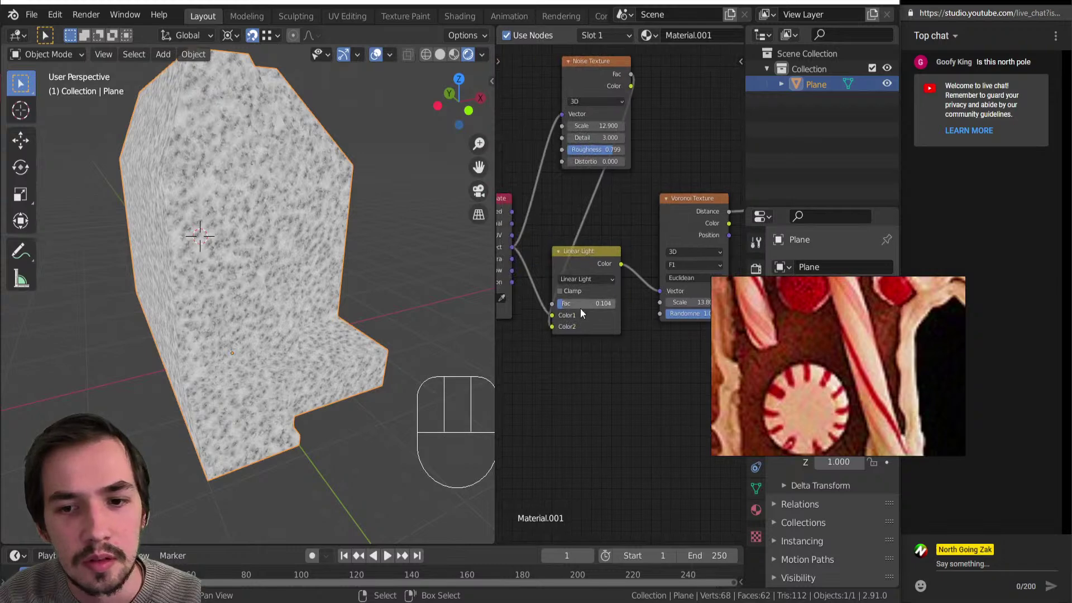
# Try a Linear Light factor of 0.390, set Noise Scale 3.3, Detail 6.1 and Roughness 0.773, and return the factor to 0.104.
pyautogui.moveTo(583, 303); pyautogui.dragTo(600, 304)
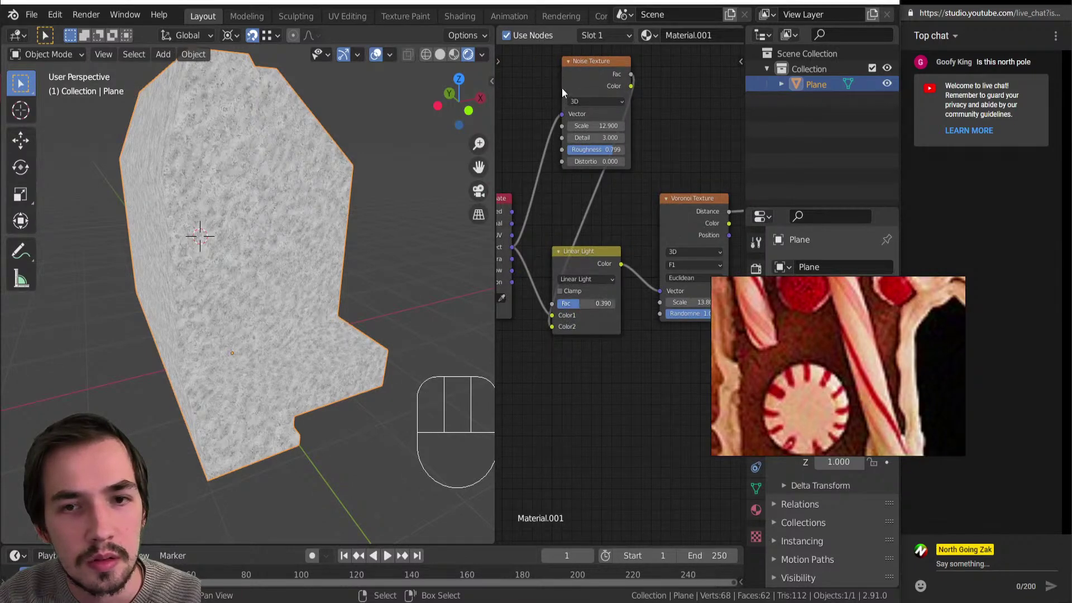
pyautogui.moveTo(596, 126); pyautogui.dragTo(624, 137)
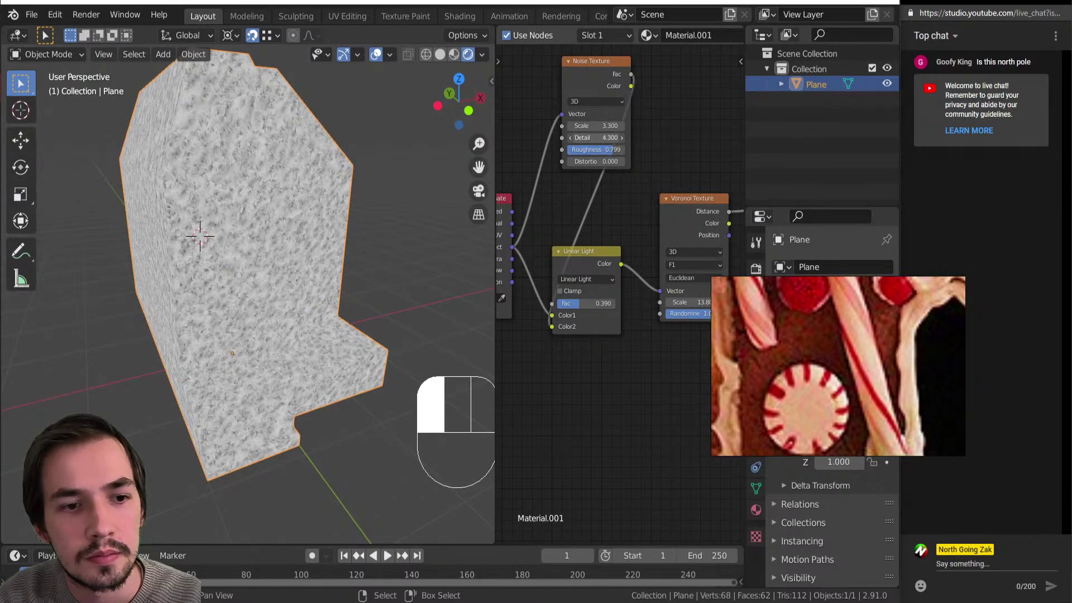
pyautogui.moveTo(595, 150); pyautogui.dragTo(603, 150)
pyautogui.scroll(5, 276, 245)
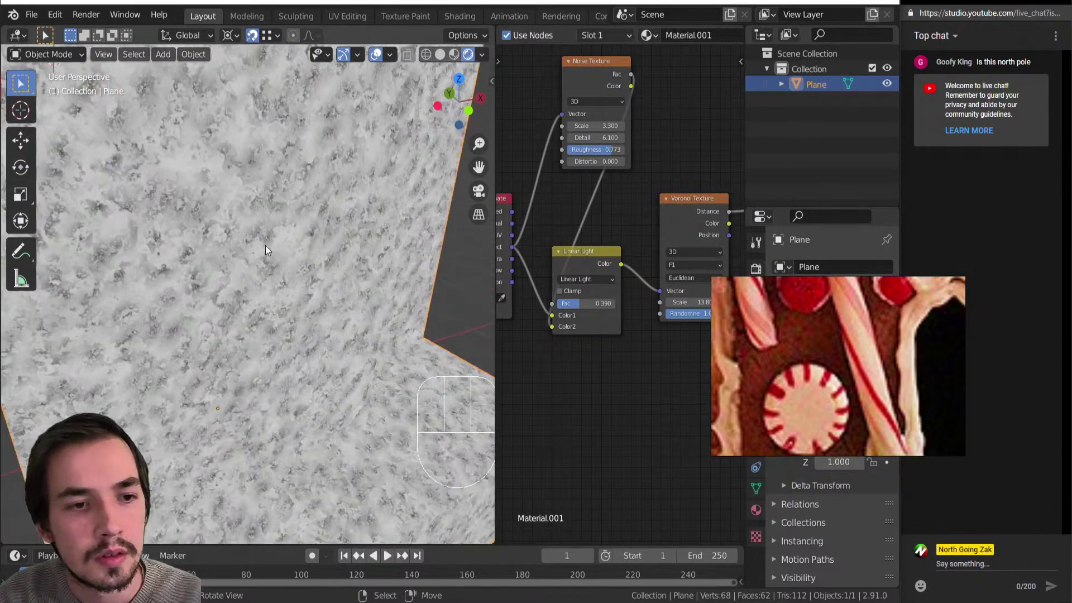
pyautogui.scroll(-3, 267, 245)
pyautogui.moveTo(558, 241); pyautogui.dragTo(798, 243, button='middle')
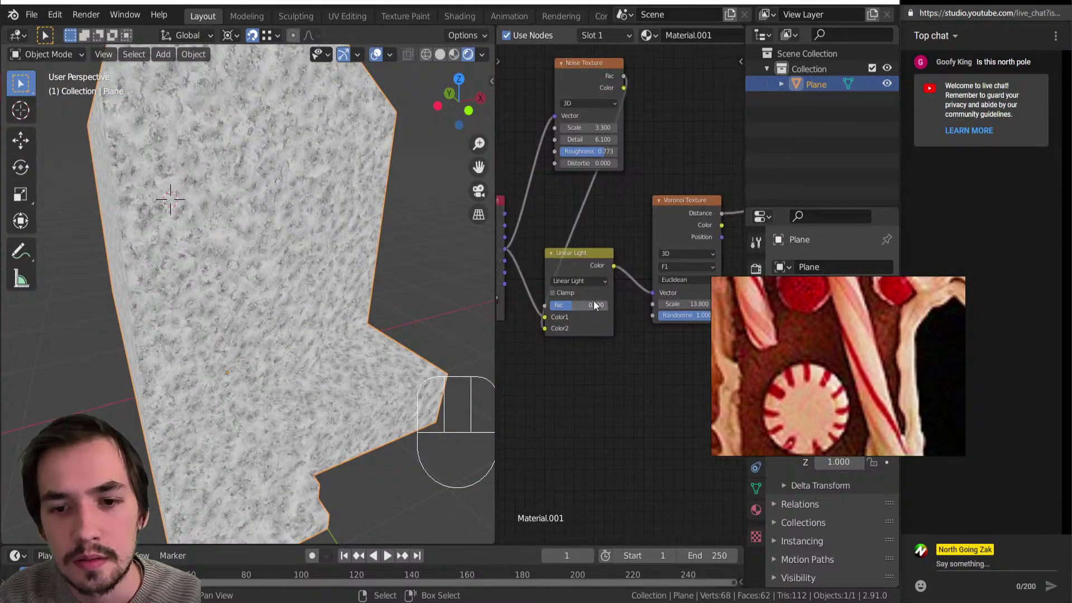
# Insert a ColorRamp after the Voronoi Texture, connect its Color to the Principled BSDF's Base Color, and preview the ramp.
pyautogui.scroll(-3, 623, 245)
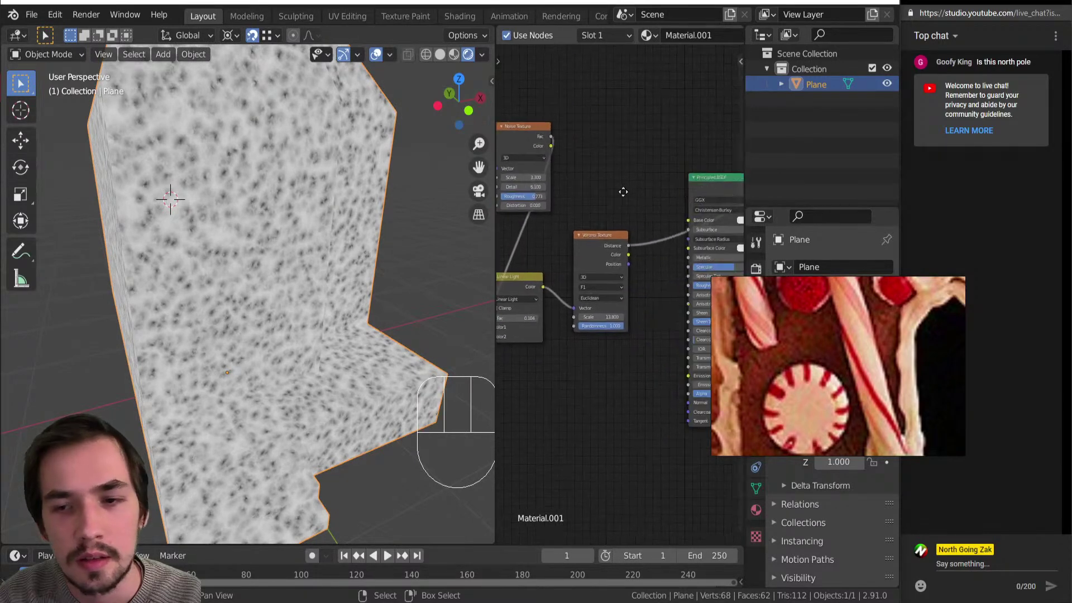
pyautogui.hotkey('shift', 'a')
pyautogui.click(648, 235)
pyautogui.click(647, 235)
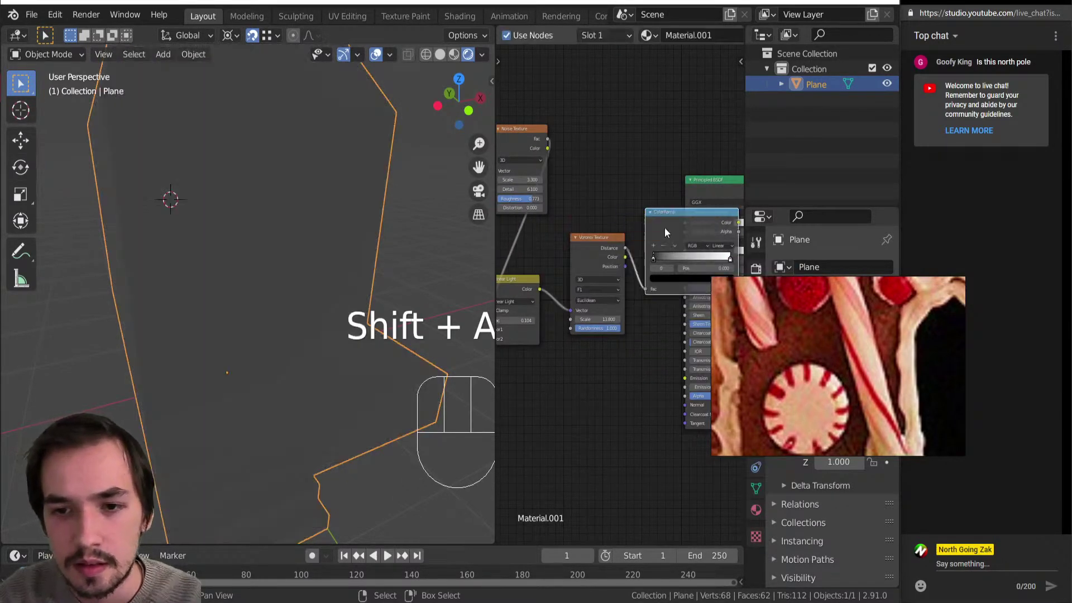
pyautogui.moveTo(657, 220); pyautogui.dragTo(586, 230, button='middle')
pyautogui.moveTo(670, 199); pyautogui.dragTo(735, 117)
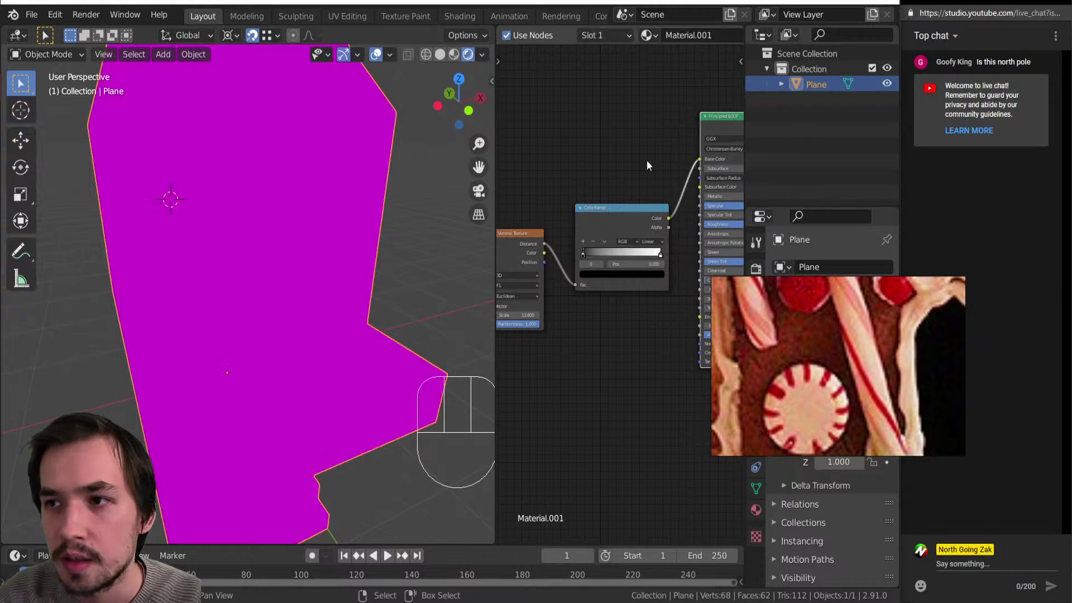
pyautogui.scroll(-1, 592, 259)
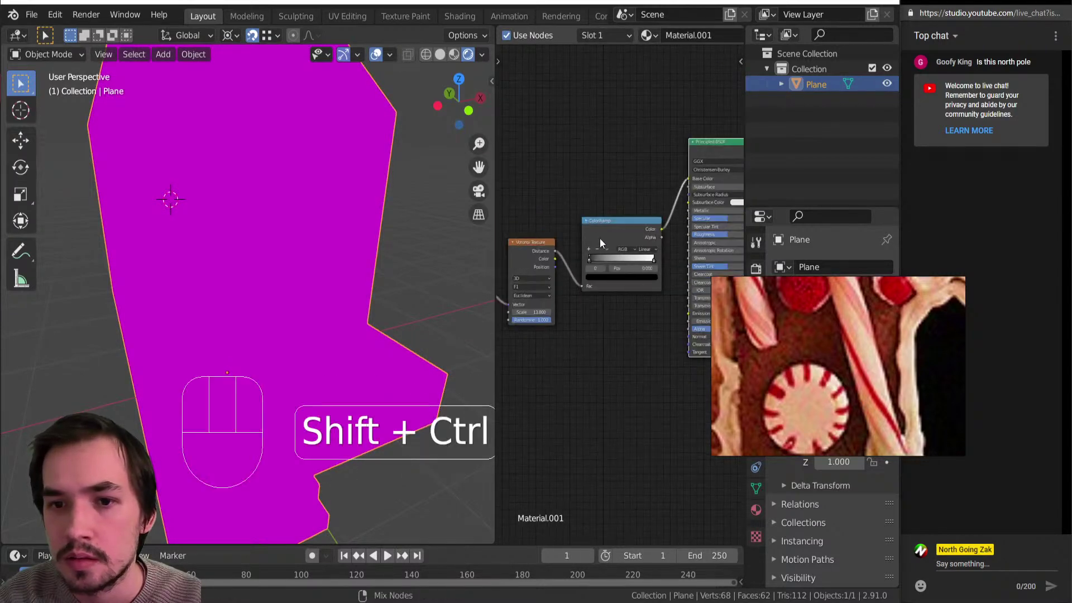
pyautogui.keyDown('ctrl'); pyautogui.keyDown('shift'); pyautogui.click(622, 233); pyautogui.keyUp('shift'); pyautogui.keyUp('ctrl')
pyautogui.scroll(2, 575, 246)
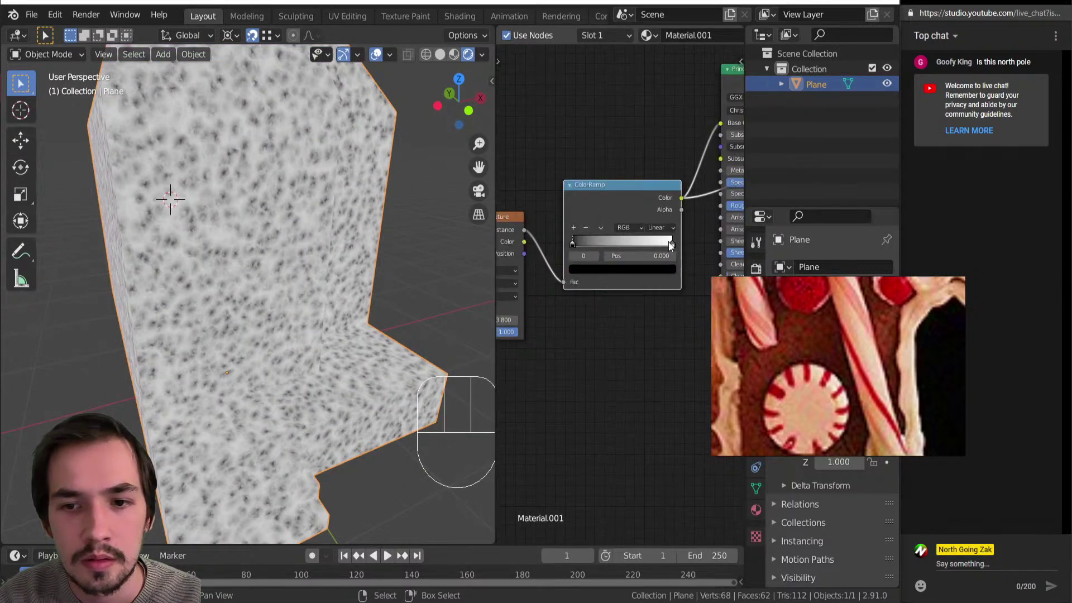
# Try moving the ColorRamp's white stop to about 0.33 and check the speckles on the house.
pyautogui.moveTo(655, 249); pyautogui.dragTo(591, 245)
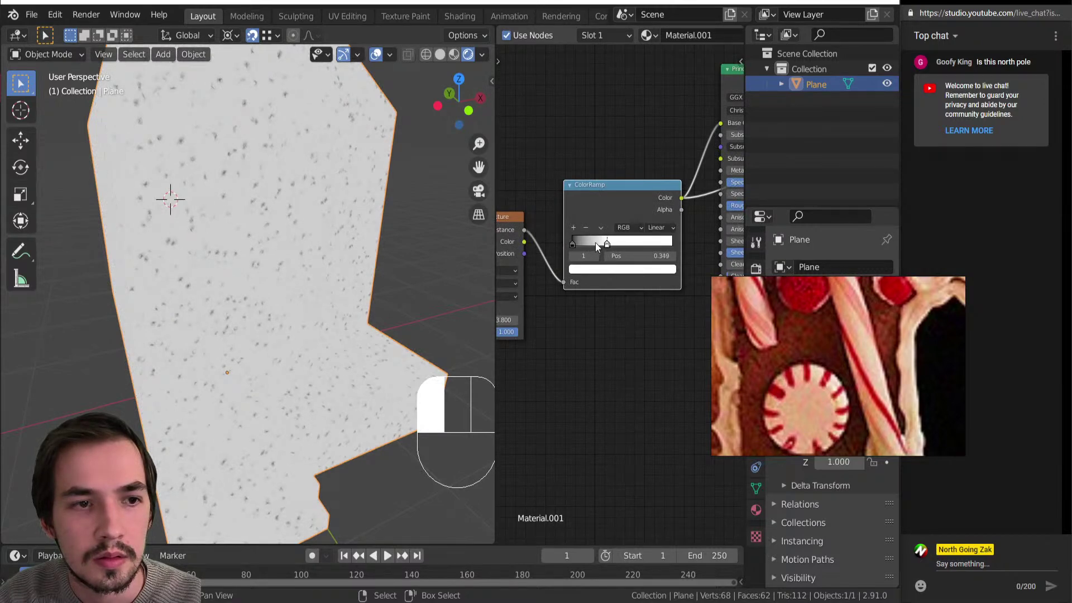
pyautogui.scroll(-4, 363, 290)
pyautogui.moveTo(343, 290); pyautogui.dragTo(257, 243, button='middle')
pyautogui.scroll(4, 134, 253)
# Set the Voronoi Texture's Scale to 5.5 and move the ColorRamp's white stop to 0.947.
pyautogui.keyDown('shift'); pyautogui.moveTo(586, 283); pyautogui.dragTo(589, 285, button='middle'); pyautogui.keyUp('shift')
pyautogui.scroll(-3, 589, 285)
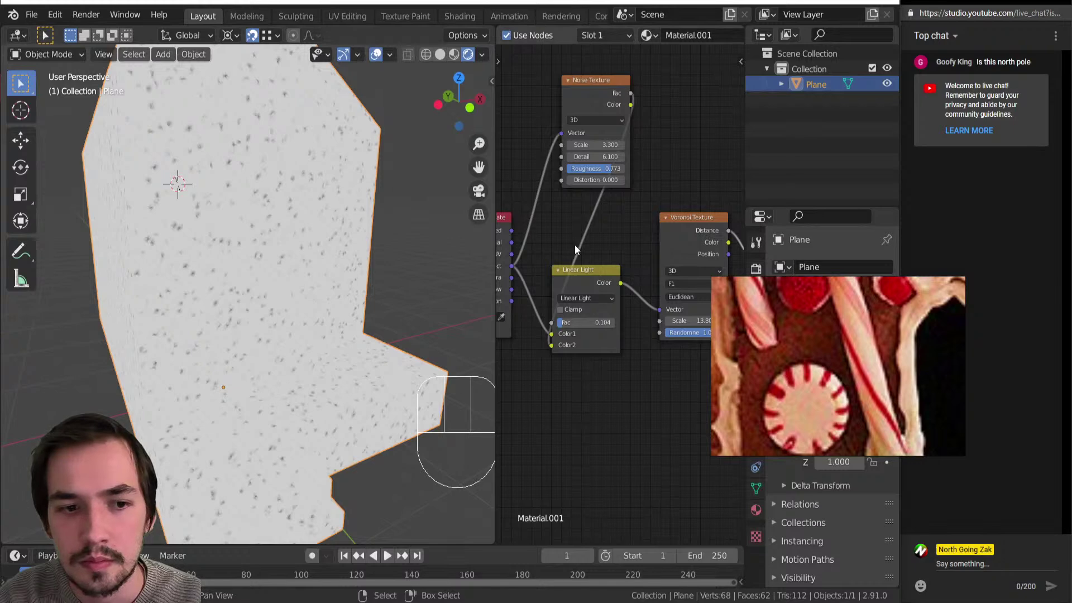
pyautogui.scroll(3, 574, 243)
pyautogui.moveTo(571, 299)
pyautogui.mouseDown()
pyautogui.moveTo(524, 300)
pyautogui.moveTo(558, 300)
pyautogui.mouseUp()
pyautogui.moveTo(663, 219); pyautogui.dragTo(618, 237, button='middle')
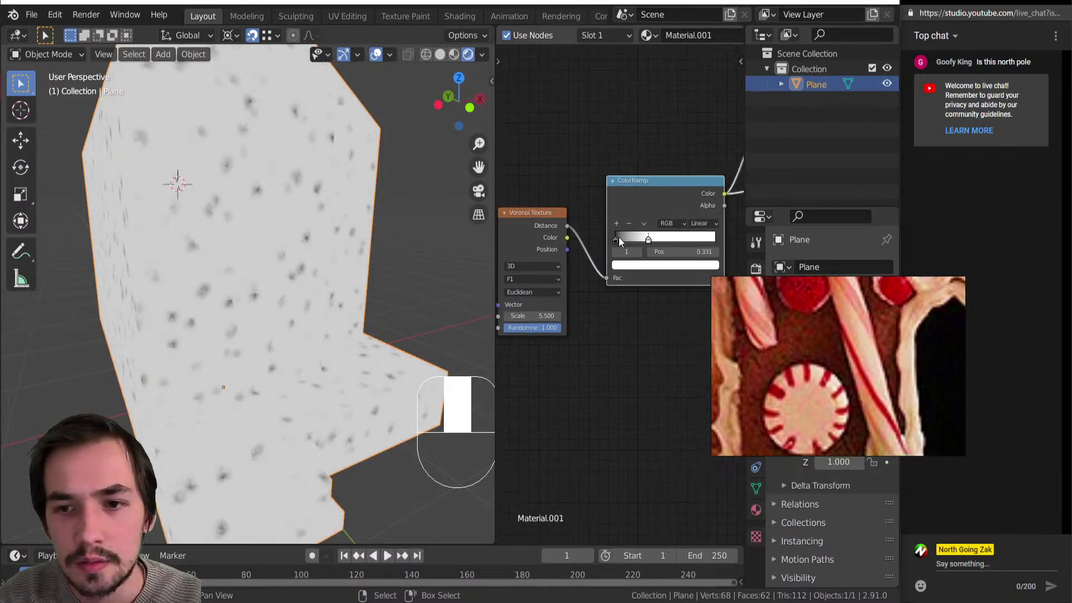
pyautogui.moveTo(649, 241); pyautogui.dragTo(710, 240)
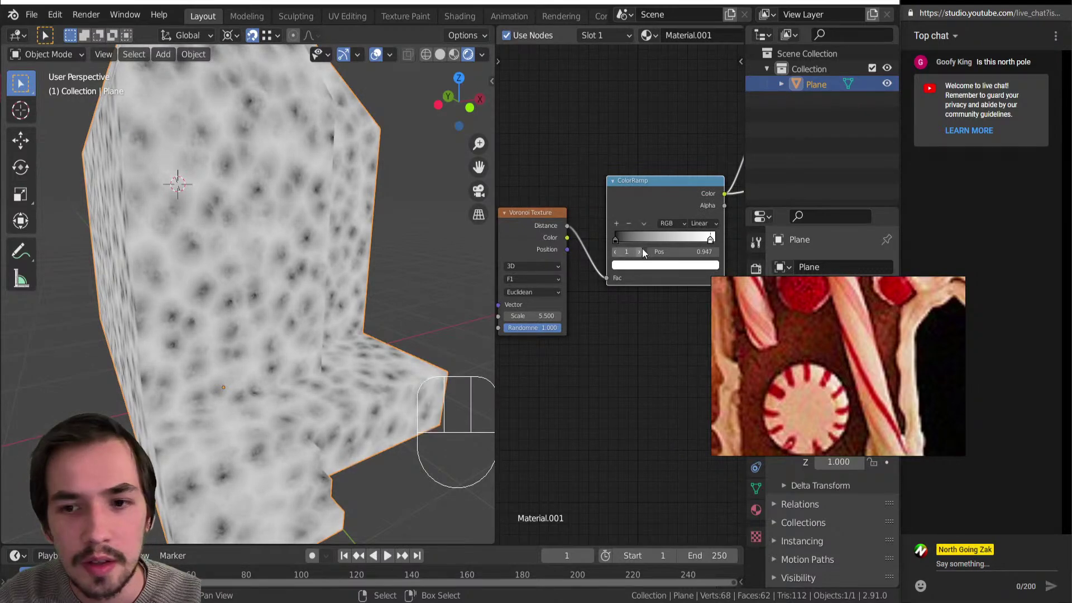
# Darken the ColorRamp's white stop to a gray with a Value of 0.422.
pyautogui.click(663, 263)
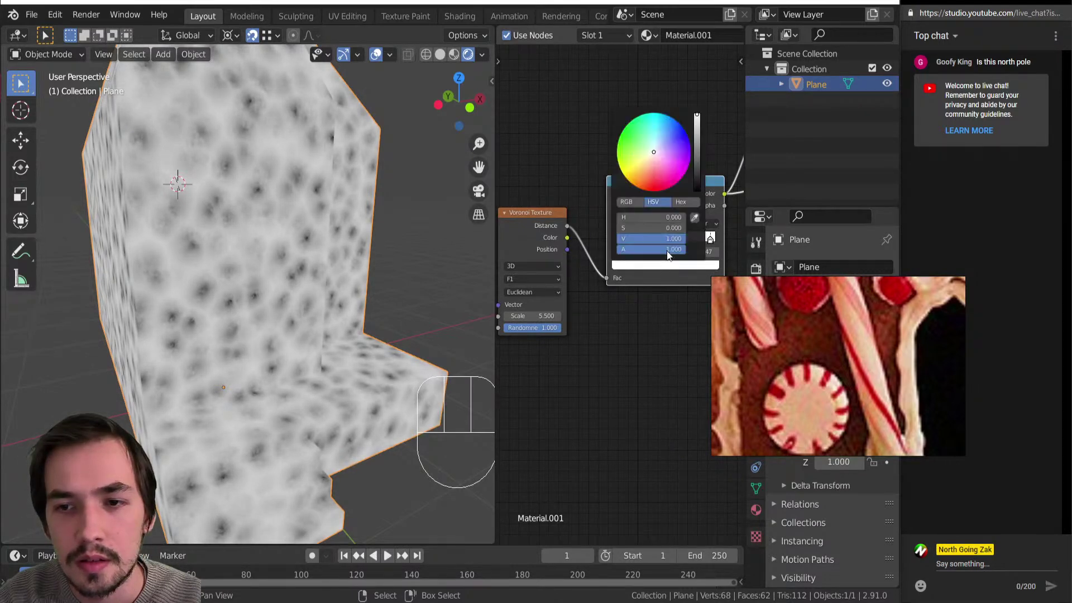
pyautogui.moveTo(696, 143)
pyautogui.mouseDown()
pyautogui.moveTo(697, 181)
pyautogui.moveTo(697, 158)
pyautogui.mouseUp()
pyautogui.click(675, 263)
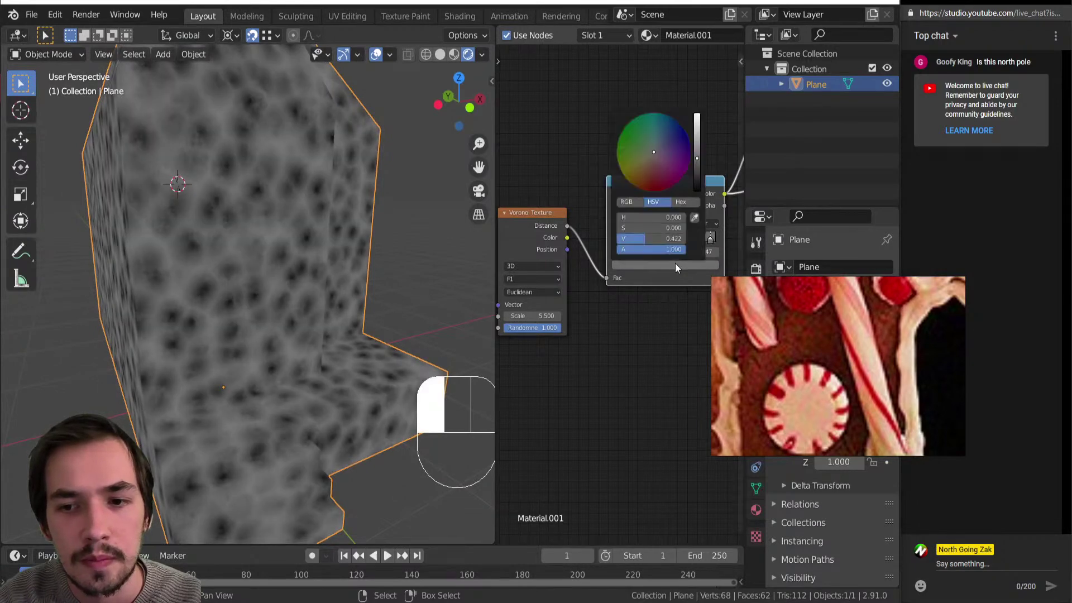
pyautogui.moveTo(653, 152)
pyautogui.mouseDown()
pyautogui.moveTo(654, 162)
pyautogui.moveTo(653, 152)
pyautogui.mouseUp()
# Route the Principled BSDF back to the Material Output to show the full shader on the house.
pyautogui.scroll(-4, 380, 297)
pyautogui.scroll(-4, 528, 297)
pyautogui.moveTo(561, 300); pyautogui.dragTo(518, 203, button='middle')
pyautogui.scroll(3, 511, 240)
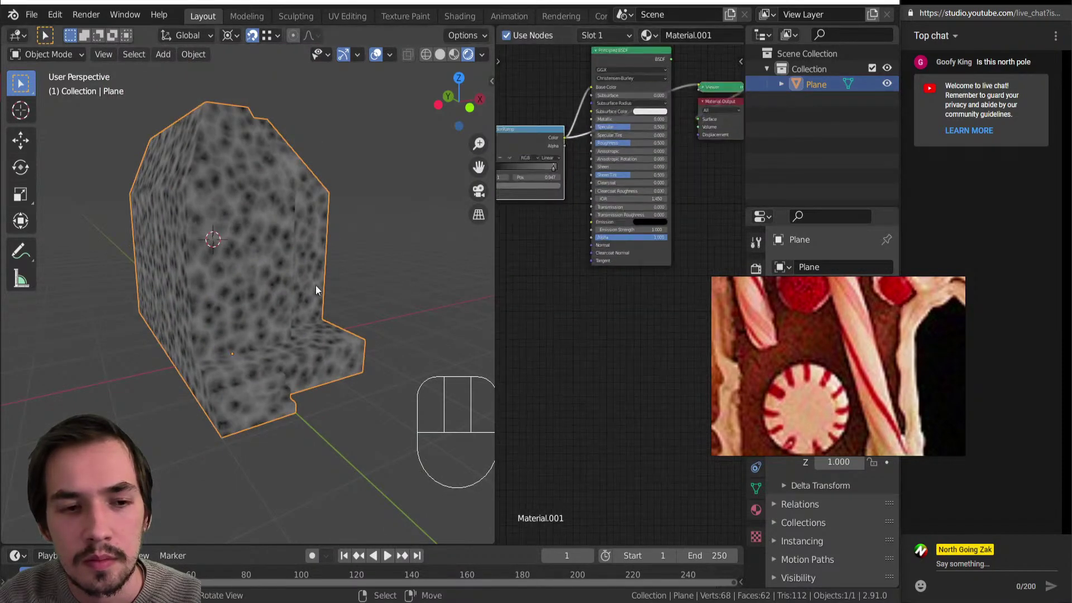
pyautogui.keyDown('ctrl'); pyautogui.keyDown('shift'); pyautogui.click(654, 253); pyautogui.keyUp('shift'); pyautogui.keyUp('ctrl')
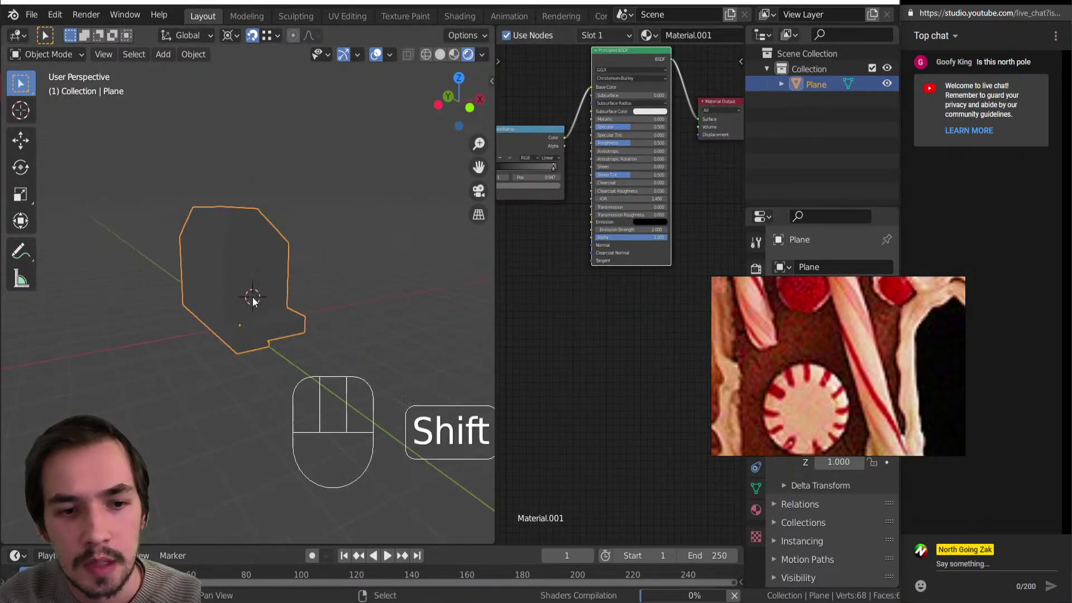
pyautogui.hotkey('shift', 'a')
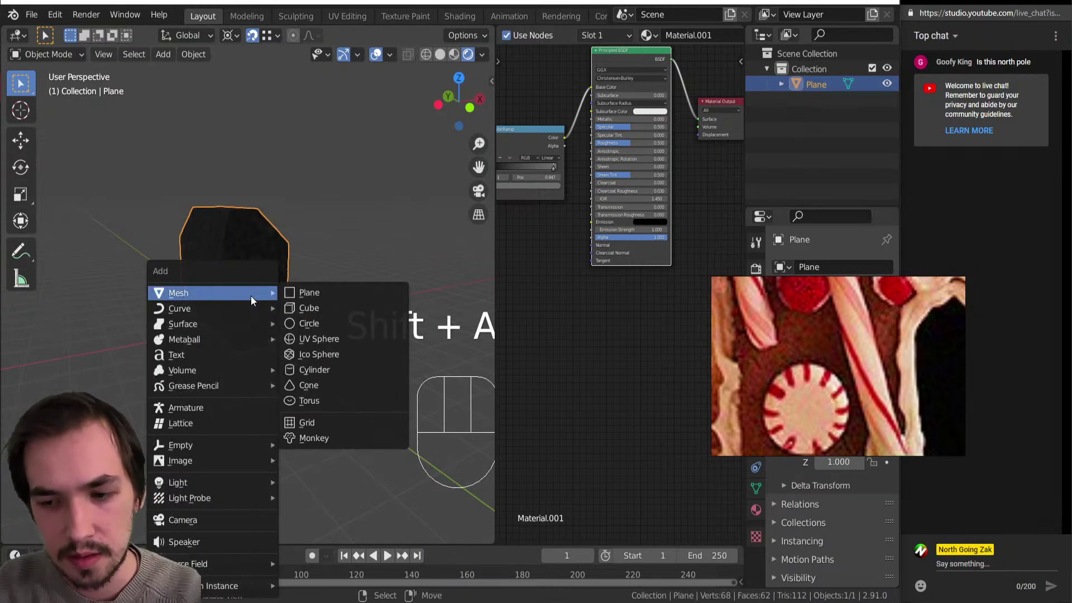
pyautogui.click(325, 308)
pyautogui.press('Delete')
# Add a point light at the house's porch.
pyautogui.hotkey('shift', 'a')
pyautogui.press('h')
pyautogui.press('p')
pyautogui.moveTo(389, 205); pyautogui.dragTo(330, 122, button='middle')
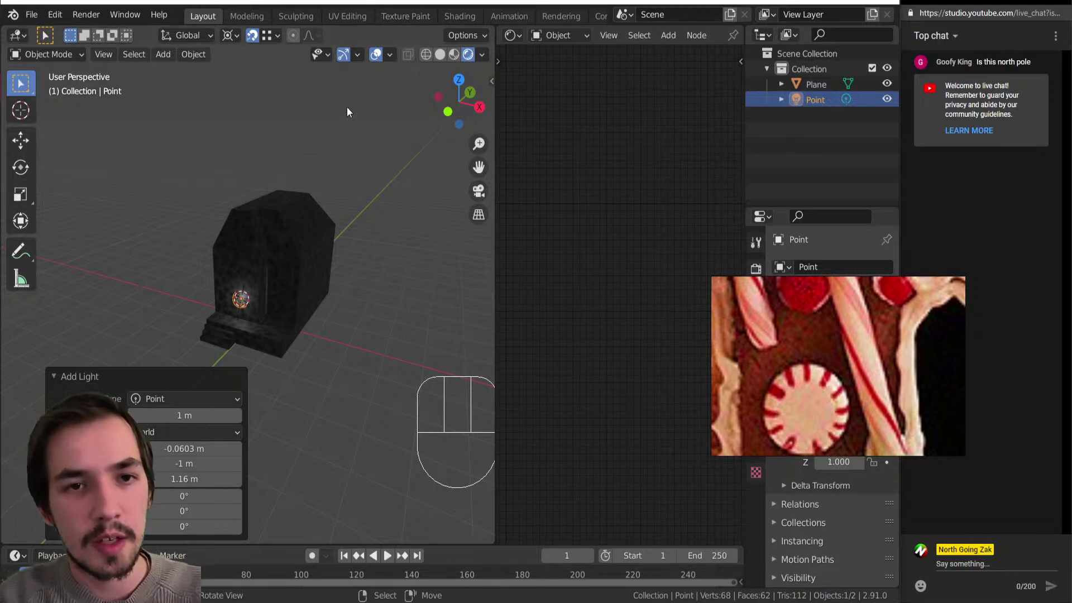
# Move the reference image clear of the properties and set the point light's power to 100 W.
pyautogui.moveTo(953, 314); pyautogui.dragTo(458, 360)
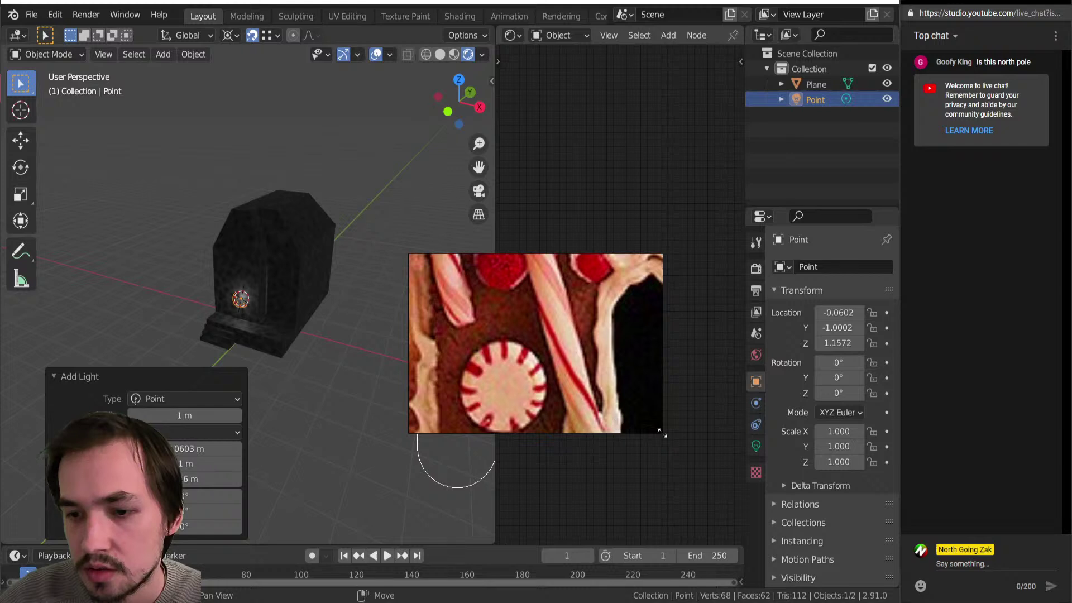
pyautogui.click(756, 445)
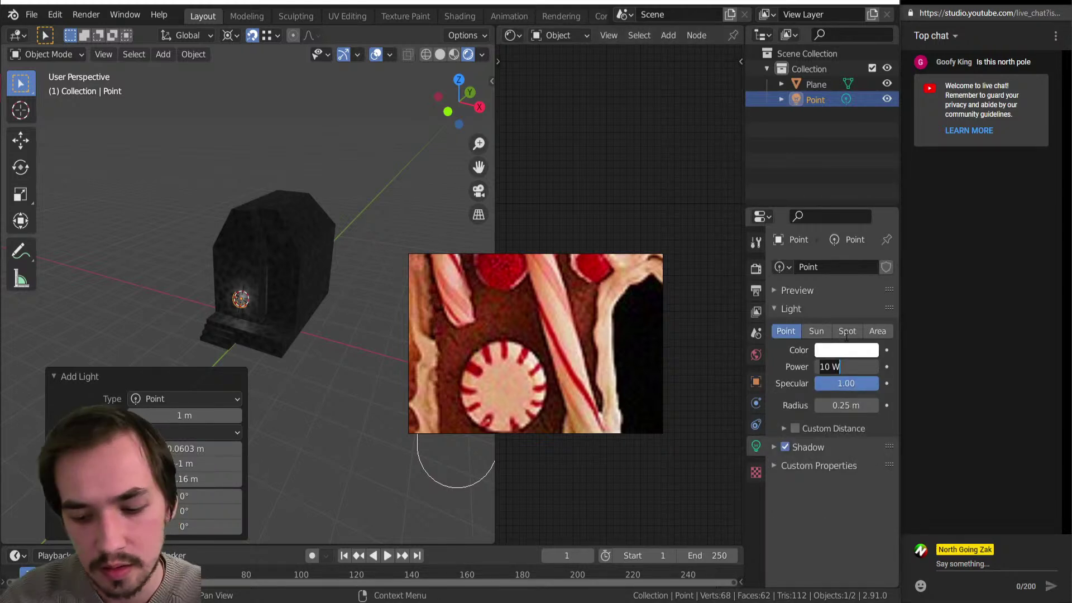
pyautogui.write('0')
pyautogui.press('Return')
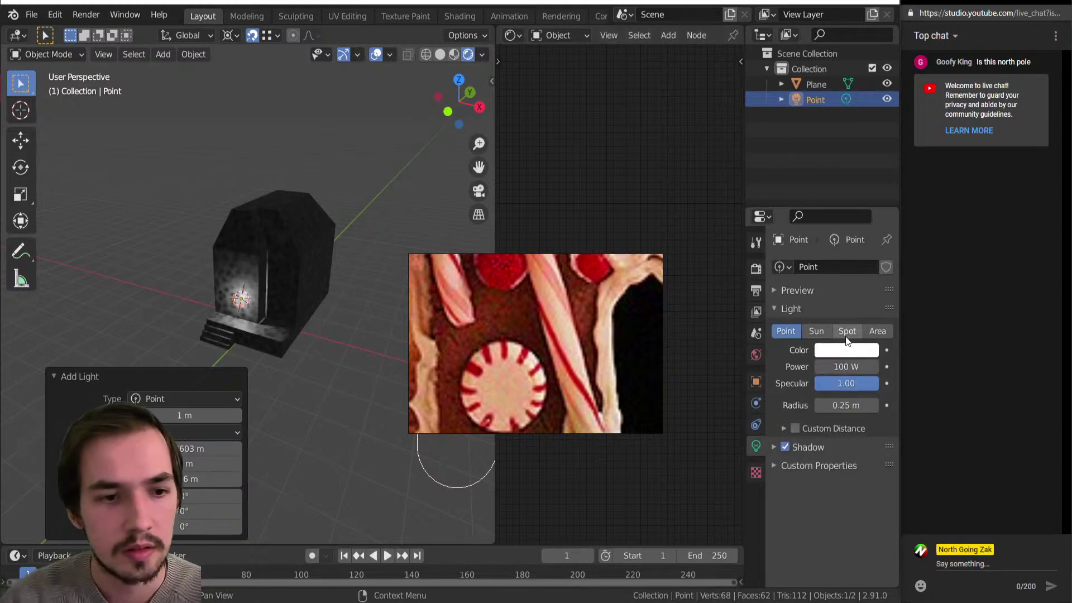
# Turn off snapping and move the point light up and out in front of the house, above roof height.
pyautogui.moveTo(407, 366); pyautogui.dragTo(272, 334, button='middle')
pyautogui.press('g')
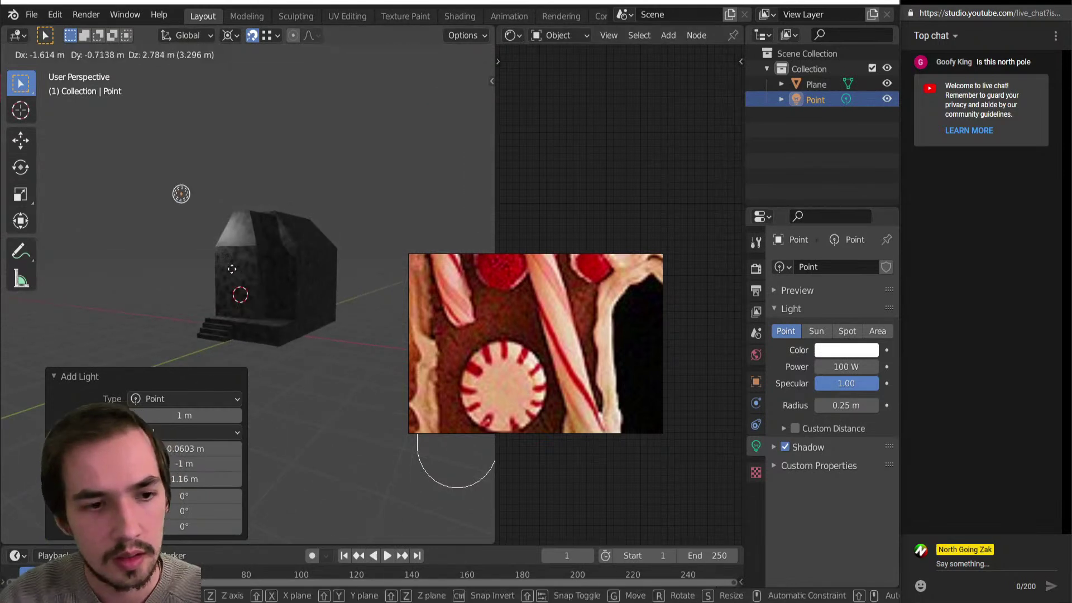
pyautogui.hotkey('shift', 'Tab')
pyautogui.click(168, 274)
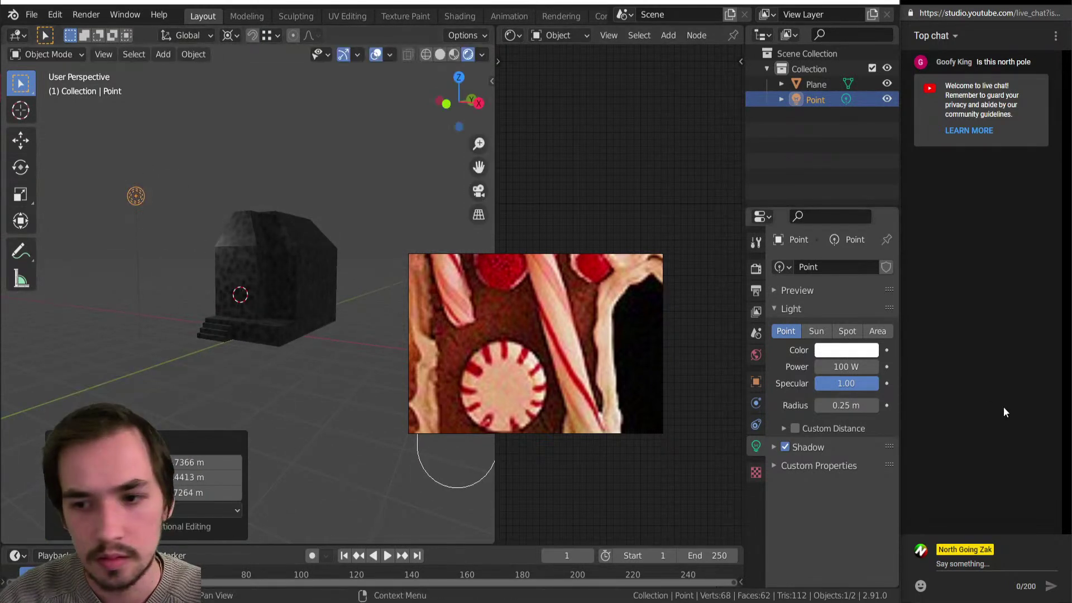
# Set the point light's power to 400 W and select the house.
pyautogui.write('400')
pyautogui.press('Return')
pyautogui.moveTo(343, 289); pyautogui.dragTo(235, 357, button='middle')
pyautogui.scroll(3, 139, 314)
pyautogui.scroll(4, 223, 345)
pyautogui.keyDown('shift'); pyautogui.moveTo(190, 309); pyautogui.dragTo(284, 380, button='middle'); pyautogui.keyUp('shift')
pyautogui.click(283, 379)
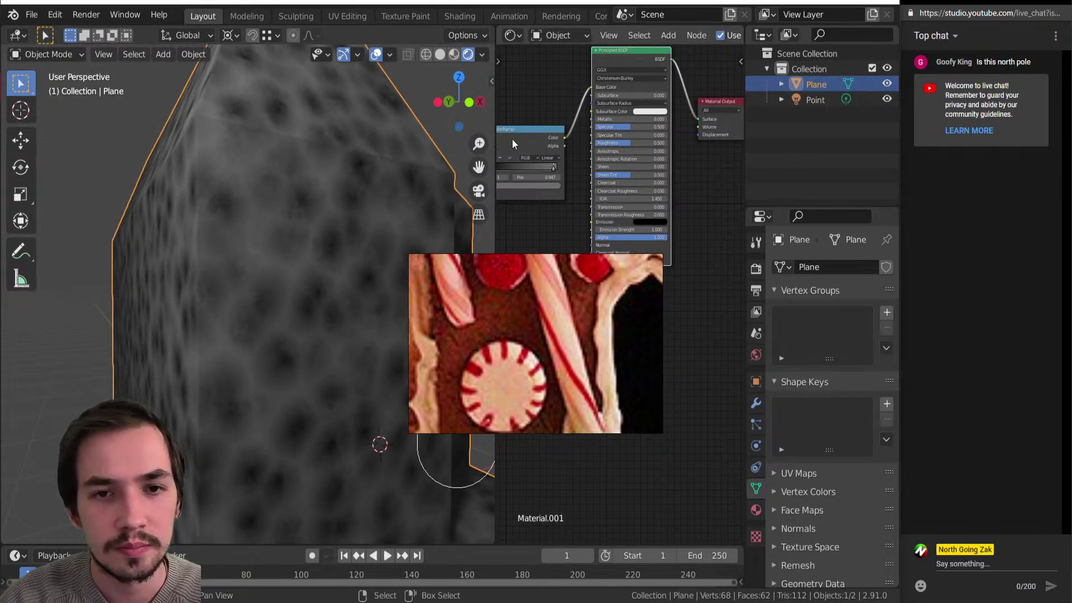
# Enlarge the shader editor and raise the Voronoi Texture's scale to 69.5.
pyautogui.moveTo(496, 140); pyautogui.dragTo(367, 140)
pyautogui.moveTo(450, 165); pyautogui.dragTo(610, 188, button='middle')
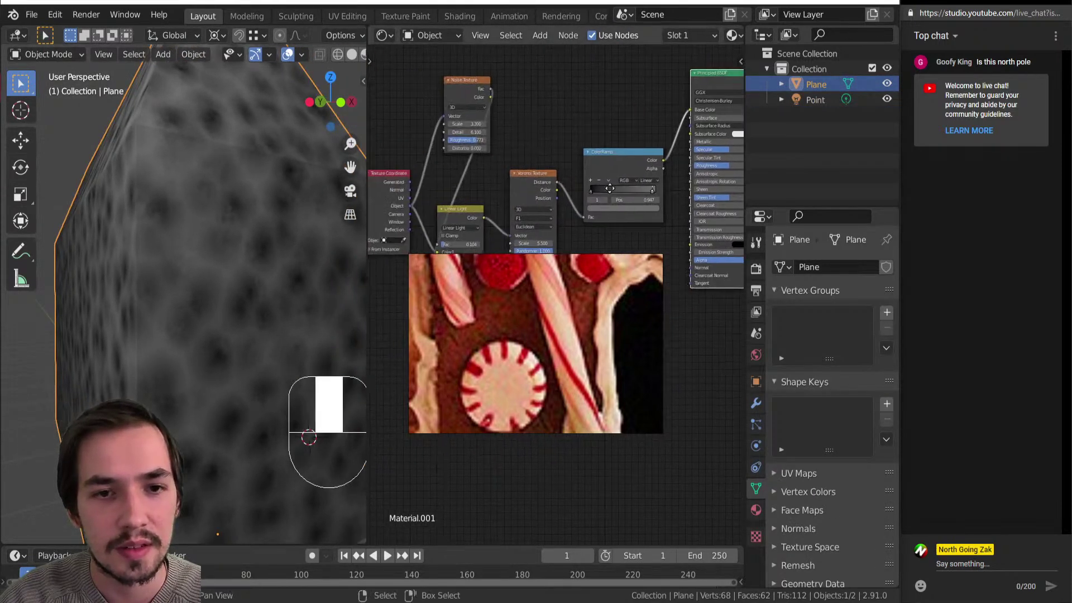
pyautogui.scroll(2, 547, 223)
pyautogui.moveTo(534, 191)
pyautogui.mouseDown()
pyautogui.moveTo(581, 191)
pyautogui.moveTo(555, 189)
pyautogui.mouseUp()
pyautogui.moveTo(513, 166); pyautogui.dragTo(348, 156, button='middle')
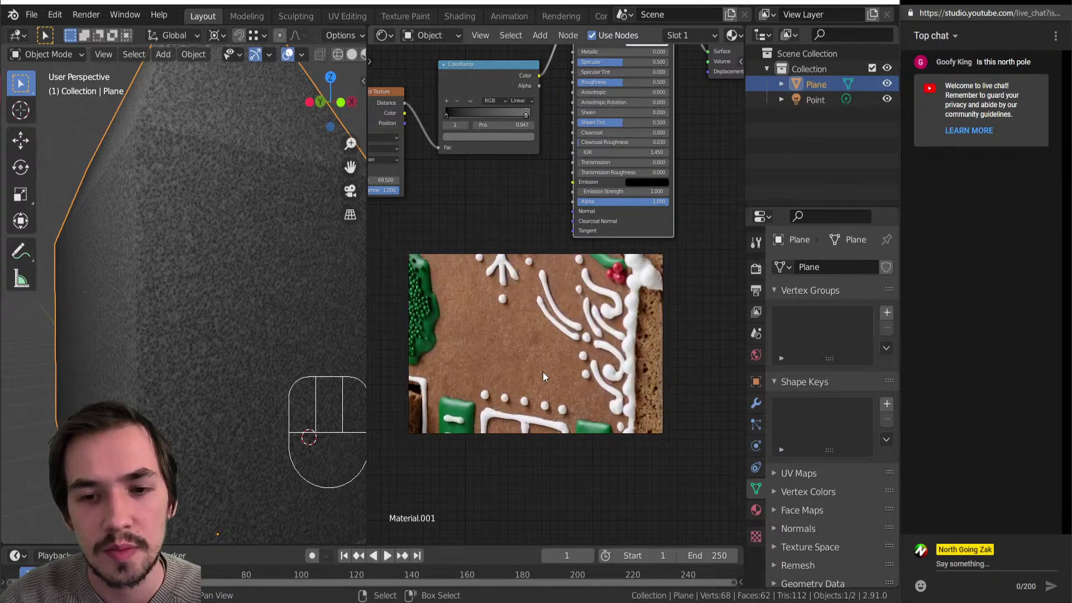
# Reverse the ColorRamp by placing the grey stop near the start and the black stop at 0.366.
pyautogui.moveTo(461, 124); pyautogui.dragTo(514, 168, button='middle')
pyautogui.scroll(4, 516, 167)
pyautogui.moveTo(551, 124); pyautogui.dragTo(501, 200, button='middle')
pyautogui.moveTo(430, 196); pyautogui.dragTo(464, 204)
pyautogui.moveTo(540, 193); pyautogui.dragTo(474, 185)
pyautogui.moveTo(475, 185); pyautogui.dragTo(692, 12, button='middle')
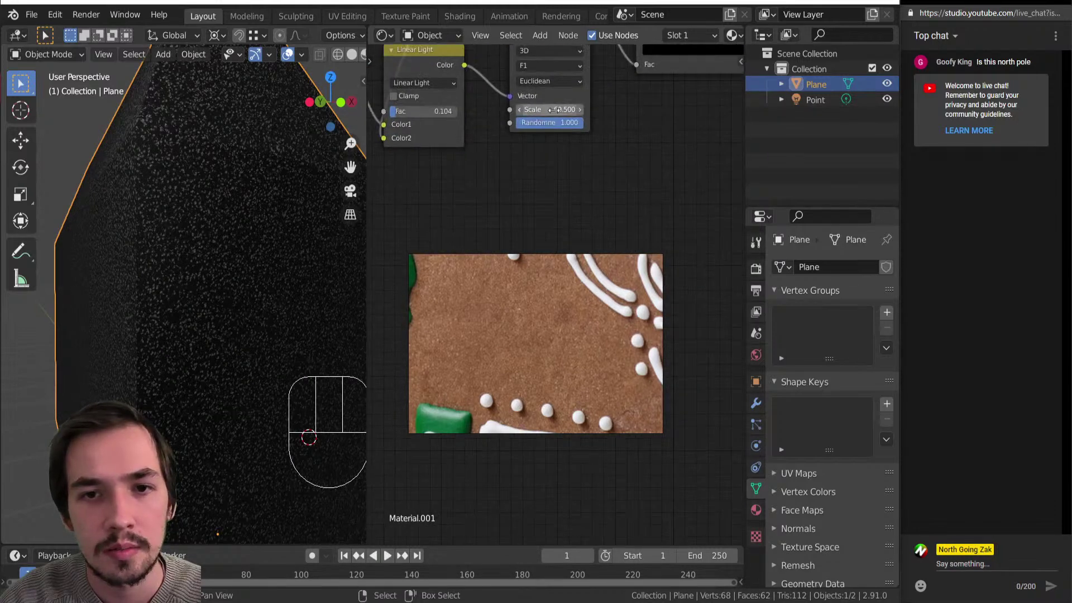
# Lower the Voronoi Texture's scale to 30.9 and move the ColorRamp's black stop to 0.229.
pyautogui.moveTo(550, 109); pyautogui.dragTo(508, 109)
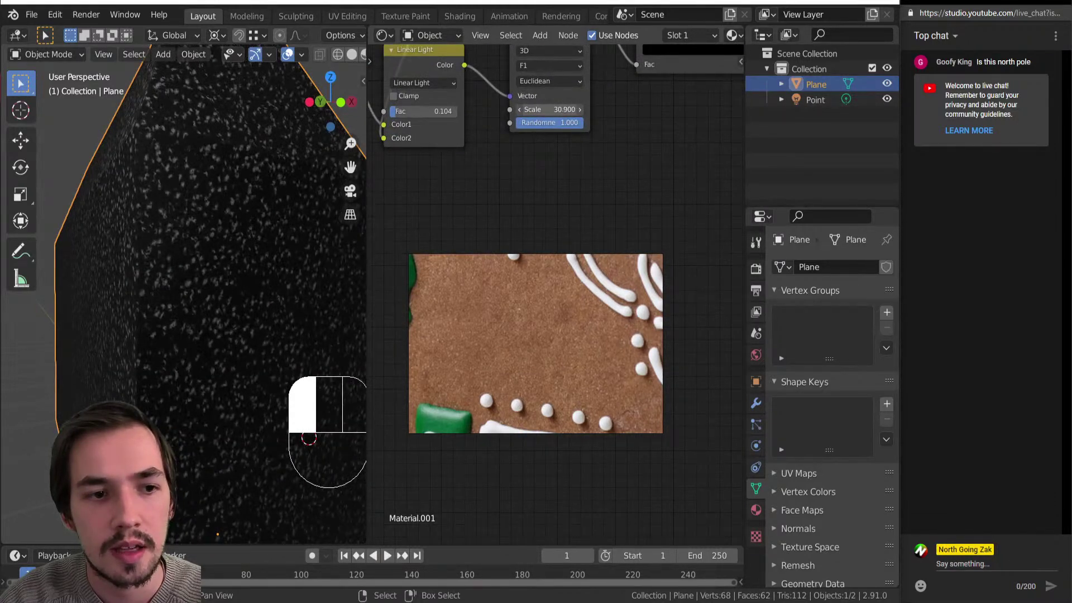
pyautogui.moveTo(680, 106); pyautogui.dragTo(552, 176, button='middle')
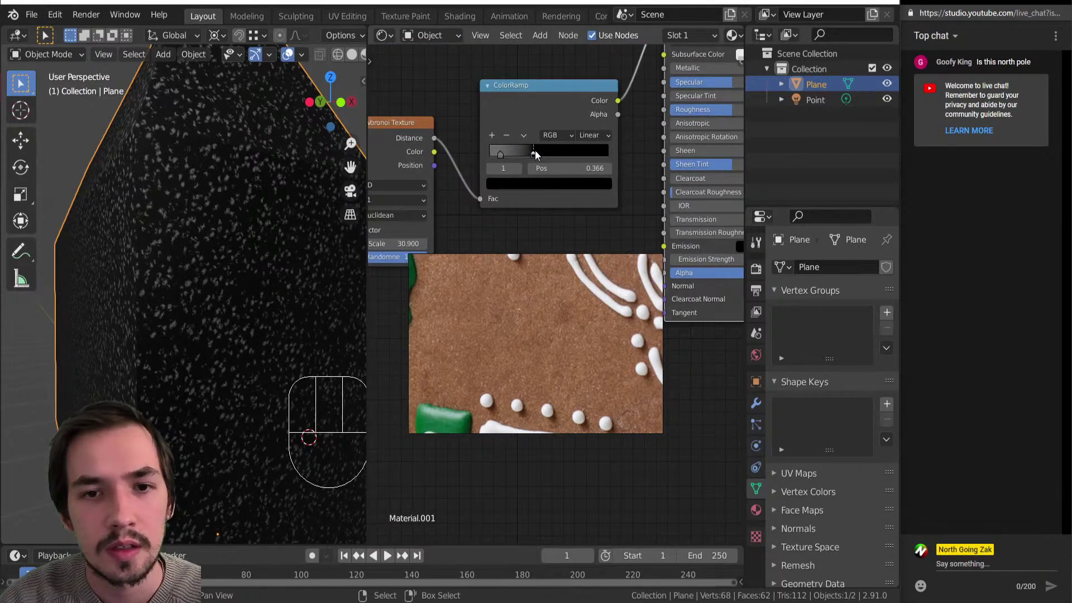
pyautogui.moveTo(532, 151); pyautogui.dragTo(514, 158)
# Recolor the ColorRamp's black stop to a warm gingerbread brown.
pyautogui.click(534, 184)
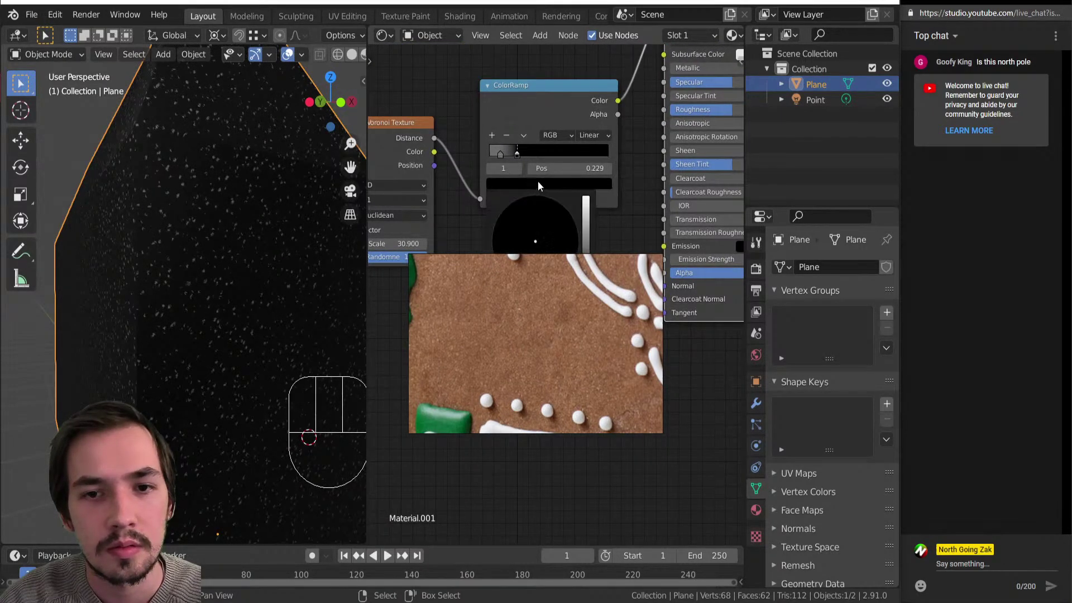
pyautogui.click(586, 232)
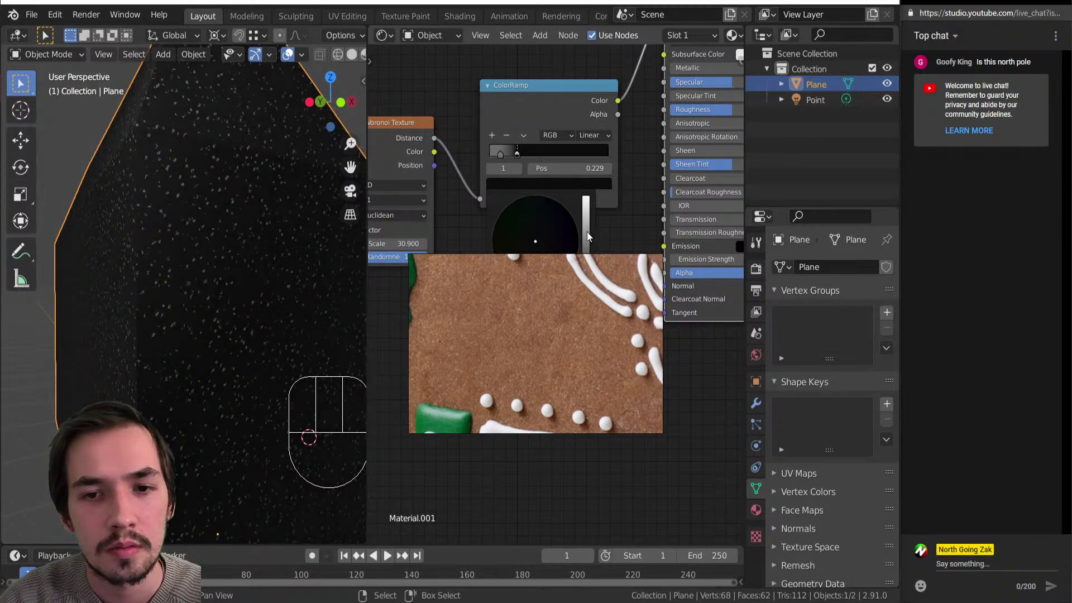
pyautogui.click(538, 240)
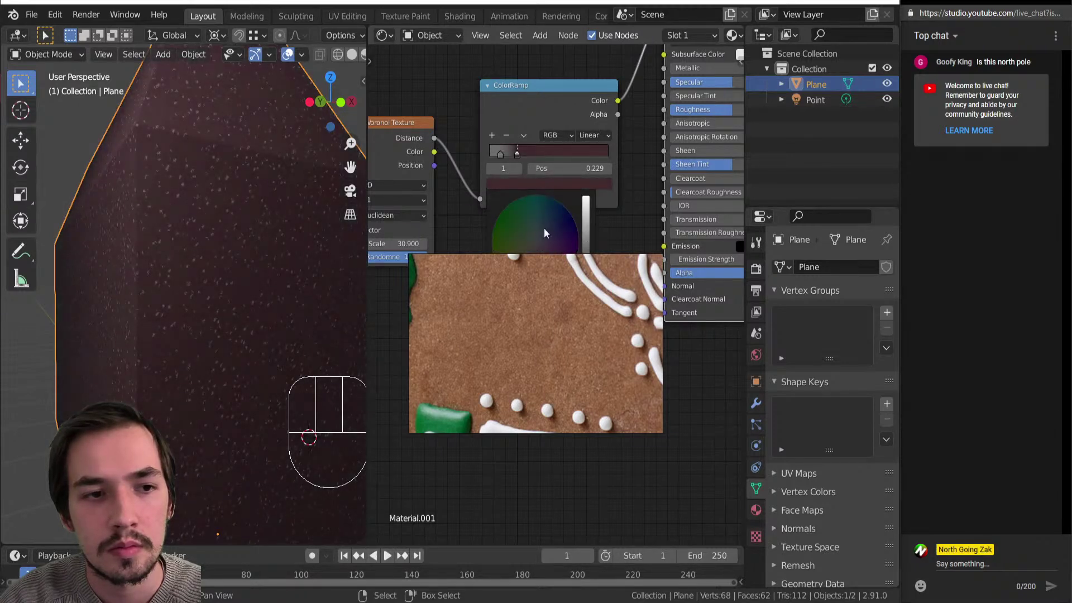
pyautogui.moveTo(570, 158); pyautogui.dragTo(548, 137, button='middle')
pyautogui.click(534, 166)
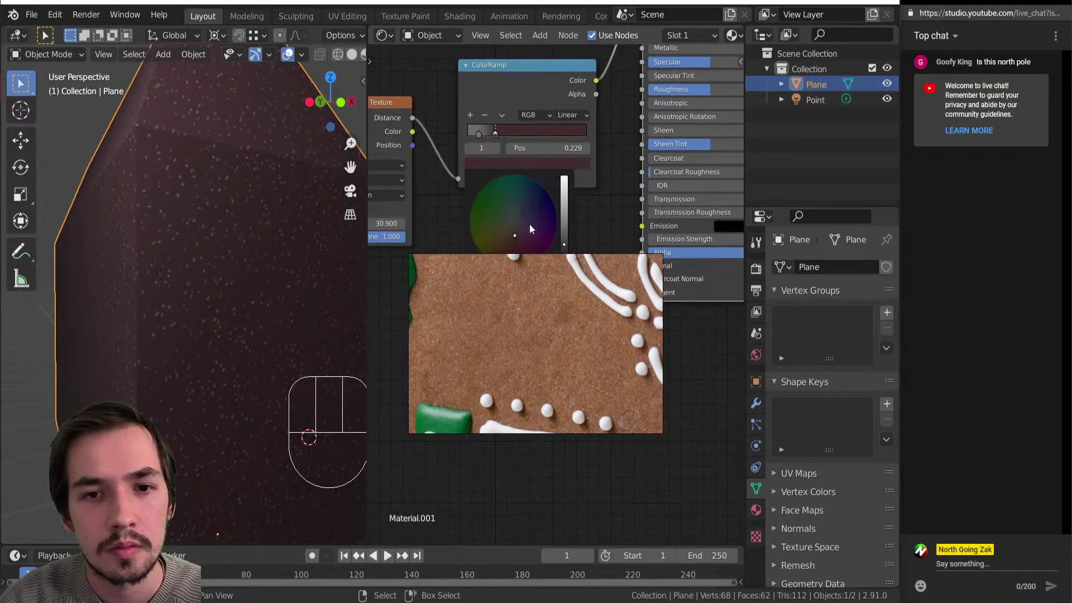
pyautogui.scroll(1, 562, 216)
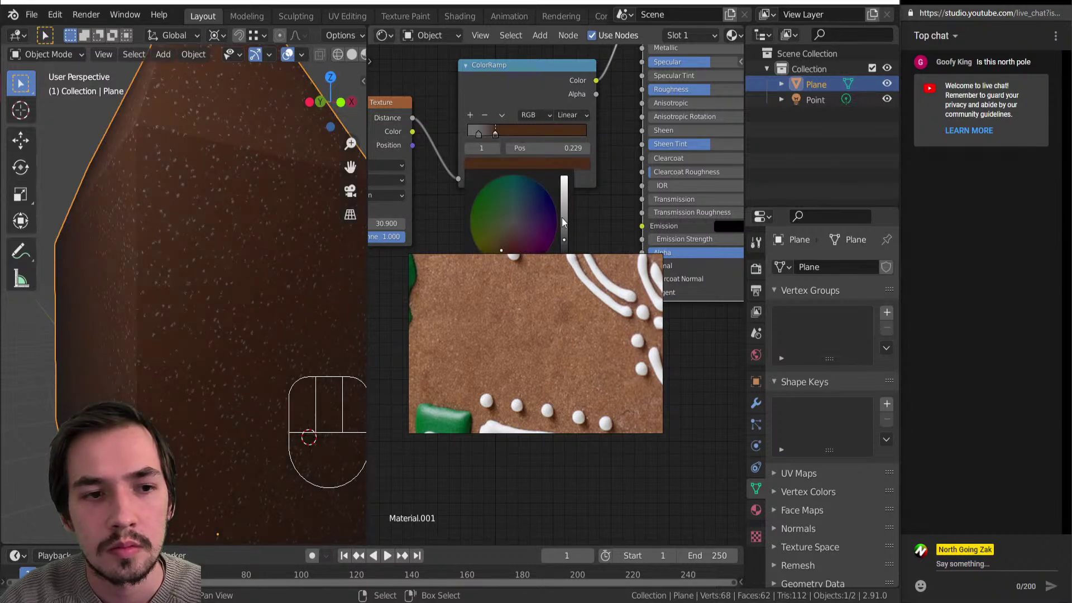
pyautogui.scroll(3, 557, 212)
pyautogui.scroll(-2, 558, 210)
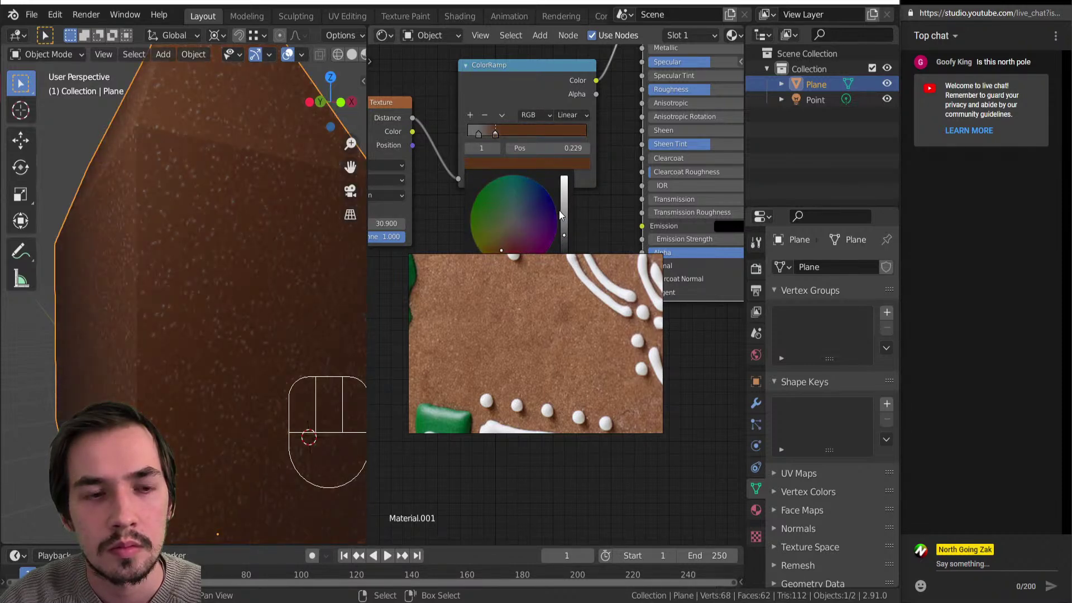
pyautogui.scroll(-2, 522, 134)
# Insert a MixRGB node set to Linear Light before the Base Color and feed the Voronoi Texture's Color into Color2.
pyautogui.moveTo(522, 134)
pyautogui.mouseDown(button='middle')
pyautogui.moveTo(516, 120)
pyautogui.moveTo(510, 142)
pyautogui.mouseUp(button='middle')
pyautogui.moveTo(511, 164); pyautogui.dragTo(495, 194)
pyautogui.hotkey('shift', 'a')
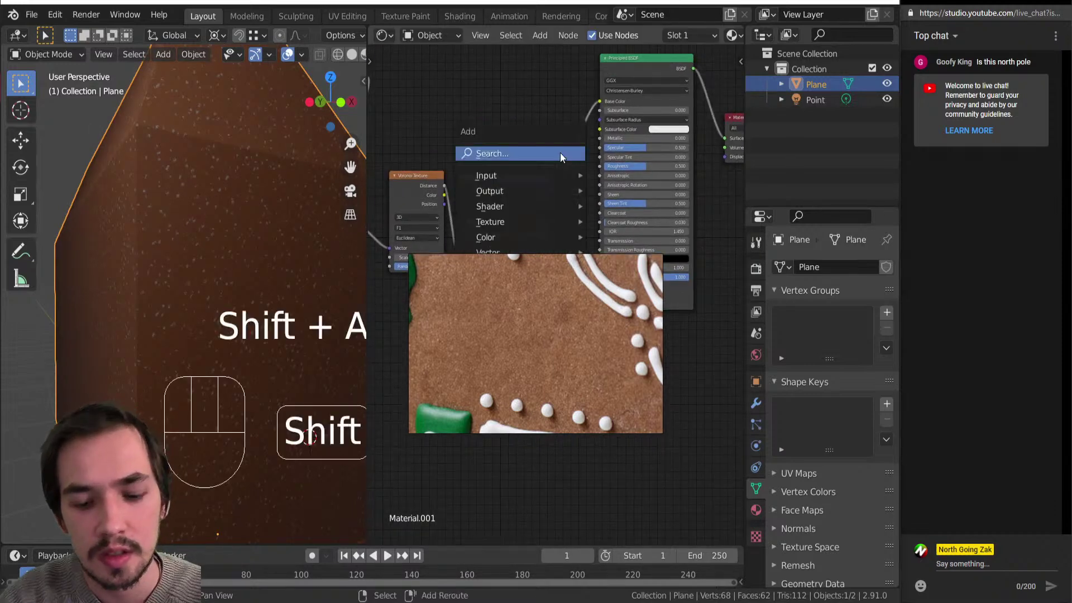
pyautogui.press('c')
pyautogui.press('m')
pyautogui.click(553, 143)
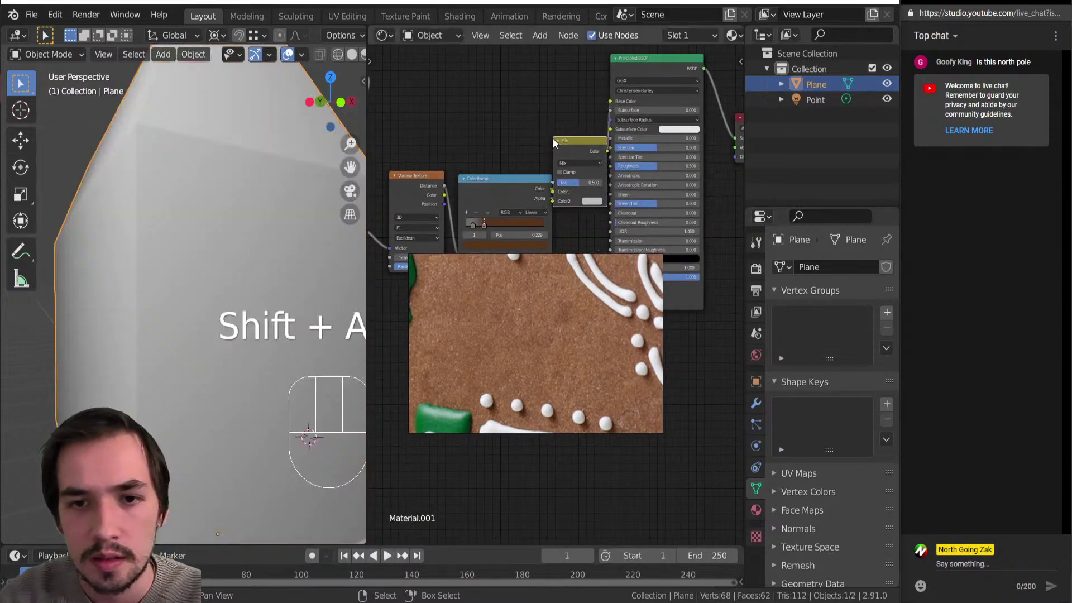
pyautogui.click(603, 163)
pyautogui.press('i')
pyautogui.moveTo(444, 196); pyautogui.dragTo(579, 202)
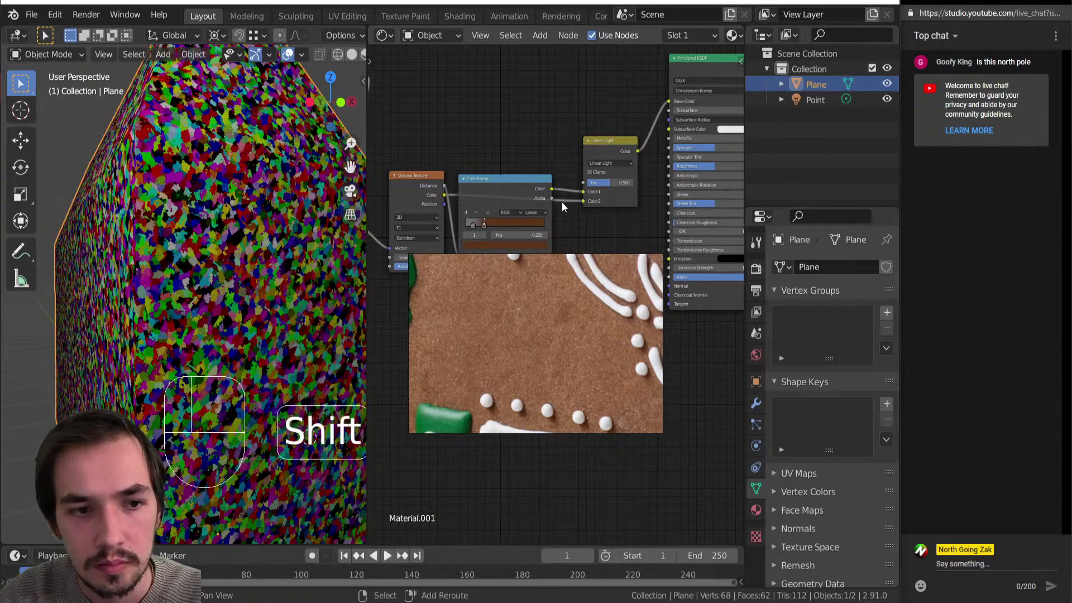
# Lower the Linear Light factor to 0.039 and insert a second ColorRamp between the Voronoi Color output and Color2.
pyautogui.moveTo(612, 182); pyautogui.dragTo(589, 182)
pyautogui.moveTo(499, 199); pyautogui.dragTo(497, 110)
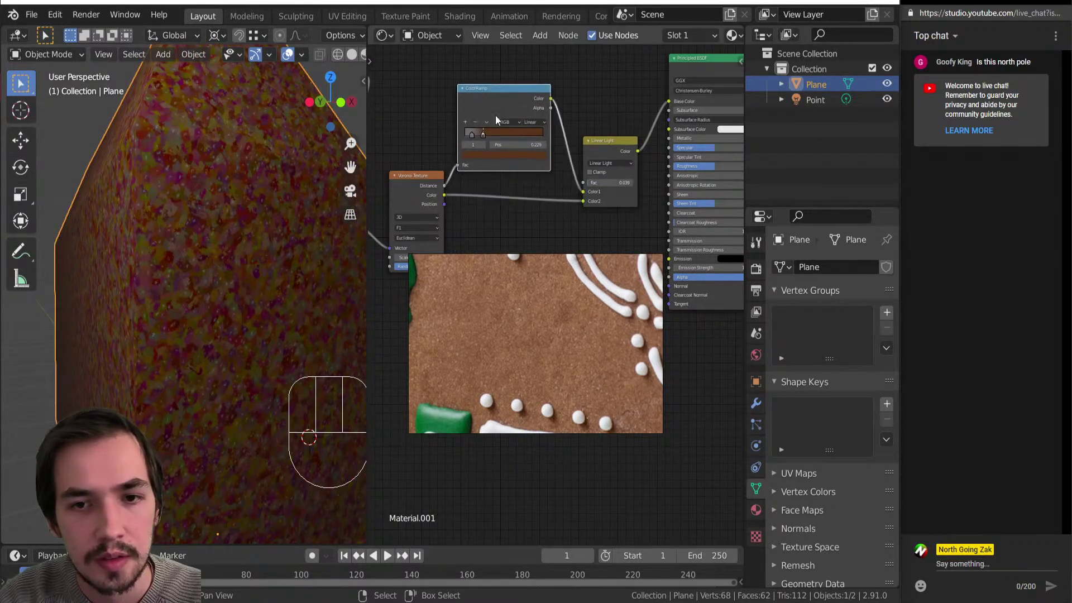
pyautogui.hotkey('shift', 'a')
pyautogui.click(509, 198)
pyautogui.click(472, 177)
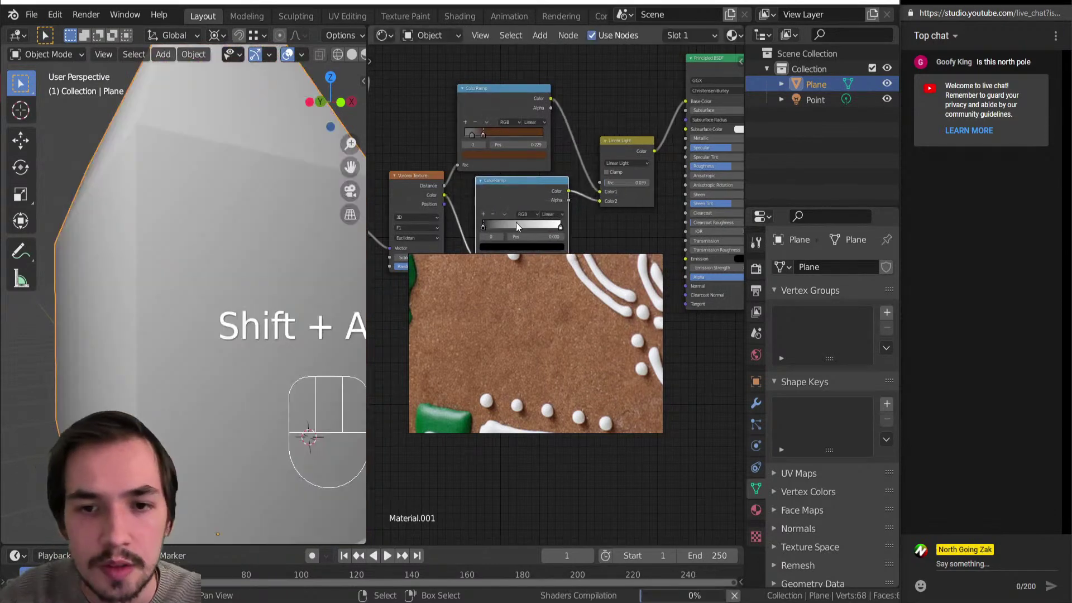
# Move the second ColorRamp's black stop to 0.046 and set the Voronoi Texture's scale to 34.9.
pyautogui.moveTo(491, 223)
pyautogui.mouseDown()
pyautogui.moveTo(517, 230)
pyautogui.moveTo(483, 229)
pyautogui.mouseUp()
pyautogui.moveTo(483, 229); pyautogui.dragTo(521, 174, button='middle')
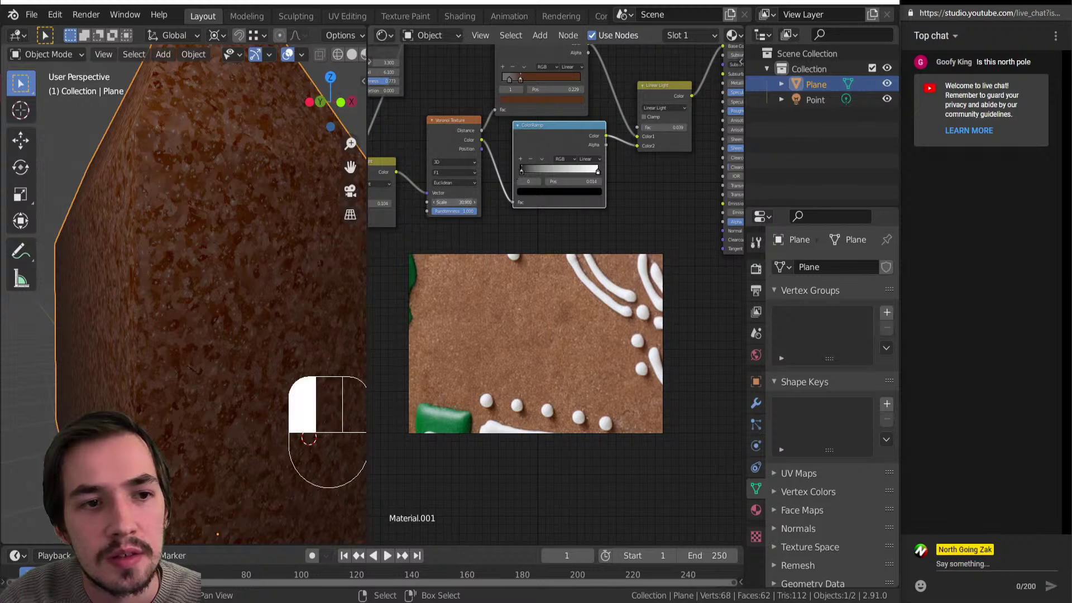
pyautogui.moveTo(524, 170)
pyautogui.mouseDown()
pyautogui.moveTo(566, 171)
pyautogui.moveTo(532, 183)
pyautogui.mouseUp()
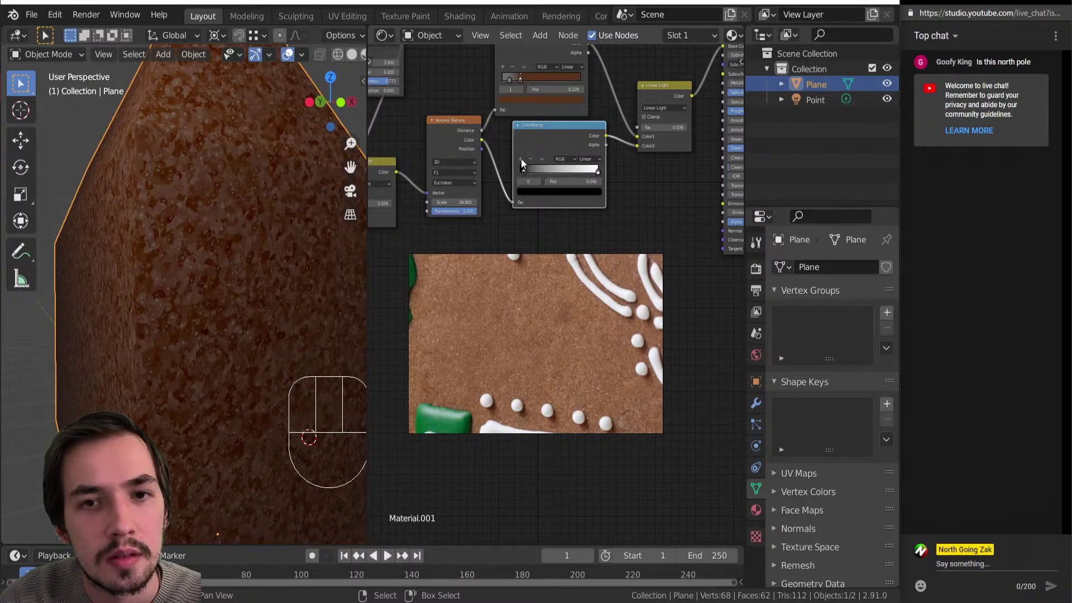
# Move the first ColorRamp's grey stop to 0.007 and its brown stop to 0.257.
pyautogui.moveTo(521, 78)
pyautogui.mouseDown()
pyautogui.moveTo(565, 81)
pyautogui.moveTo(512, 94)
pyautogui.moveTo(518, 79)
pyautogui.moveTo(504, 89)
pyautogui.mouseUp()
pyautogui.scroll(-5, 224, 256)
pyautogui.moveTo(217, 259); pyautogui.dragTo(229, 280, button='middle')
pyautogui.scroll(1, 229, 280)
pyautogui.scroll(1, 229, 280)
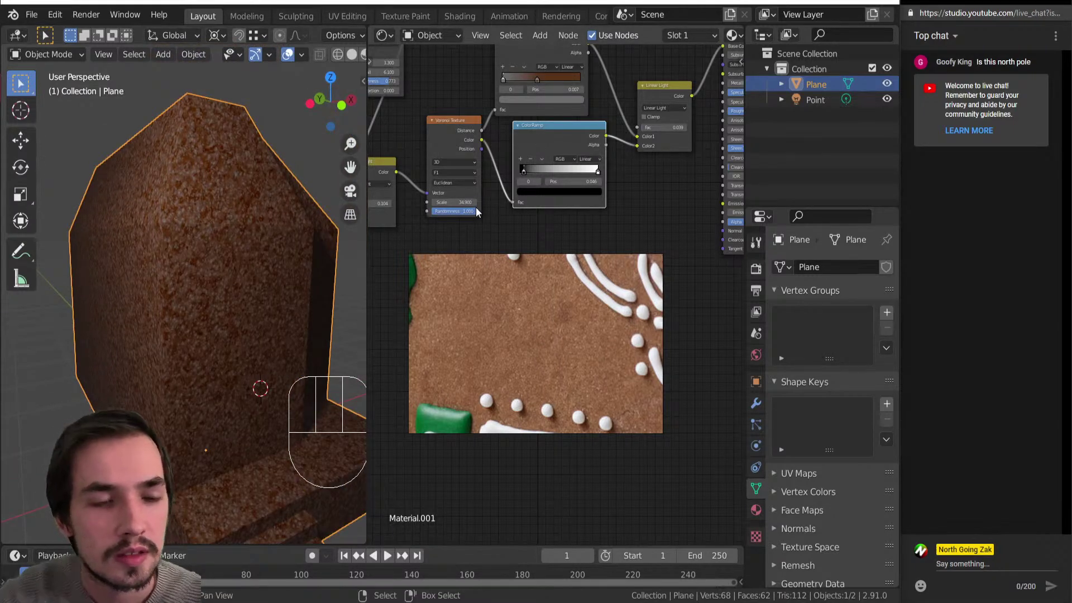
pyautogui.moveTo(537, 76); pyautogui.dragTo(522, 79)
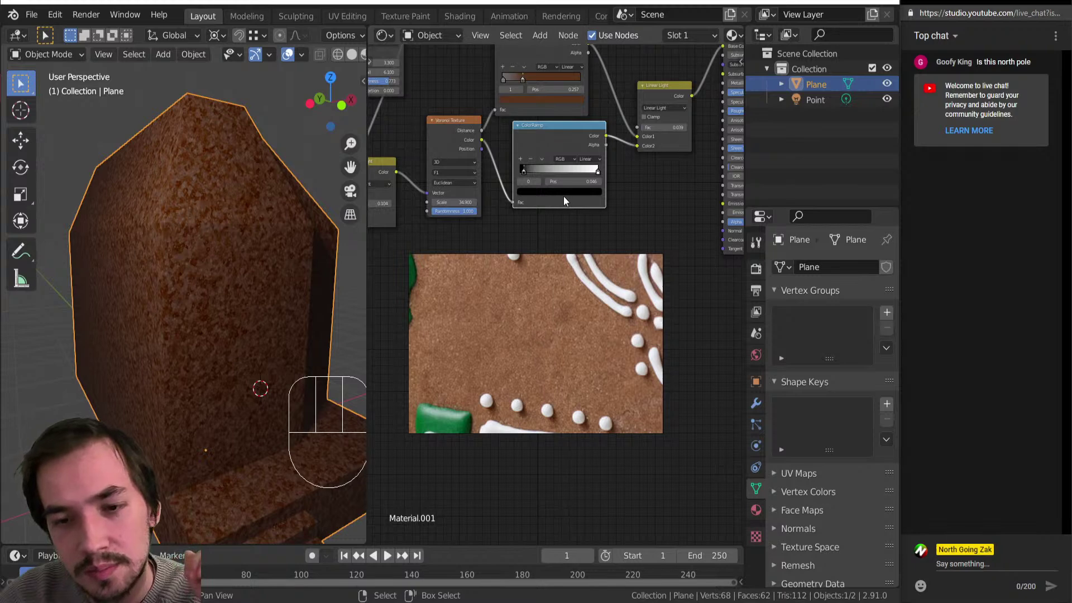
# Duplicate the Voronoi Texture with its input link, feed its Color into the second ColorRamp, and set its scale to 164.4.
pyautogui.scroll(-3, 513, 198)
pyautogui.moveTo(472, 166); pyautogui.dragTo(512, 146, button='middle')
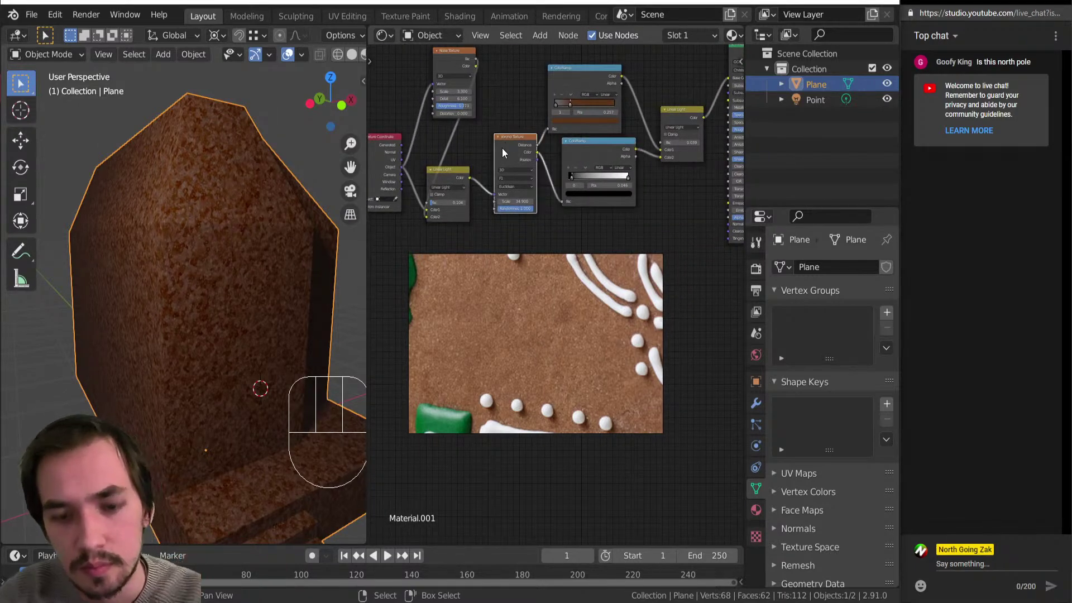
pyautogui.hotkey('ctrl', 'shift', 'd')
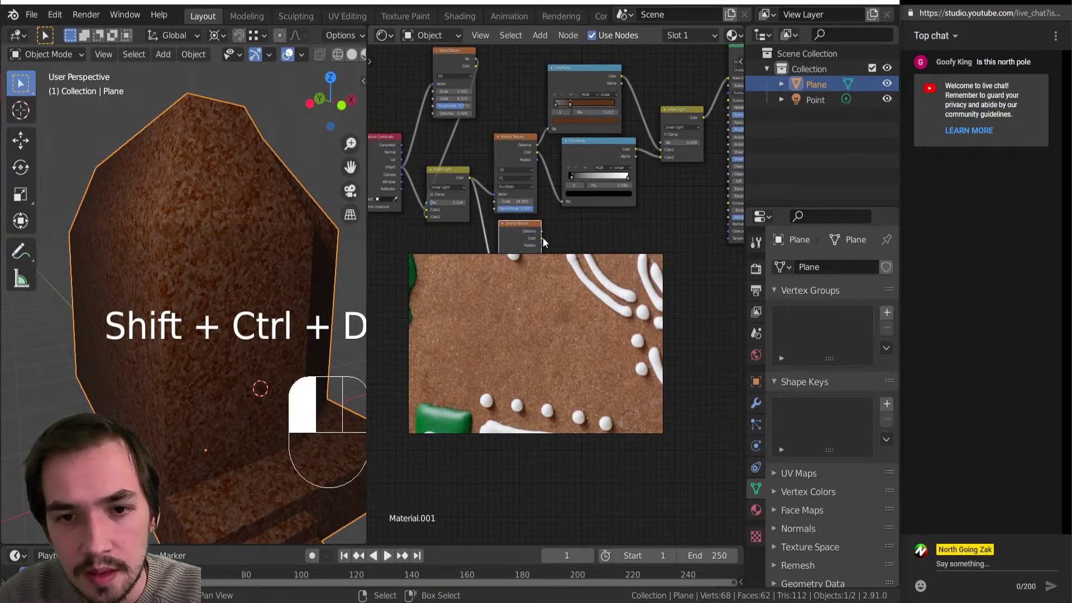
pyautogui.click(558, 207)
pyautogui.scroll(1, 505, 424)
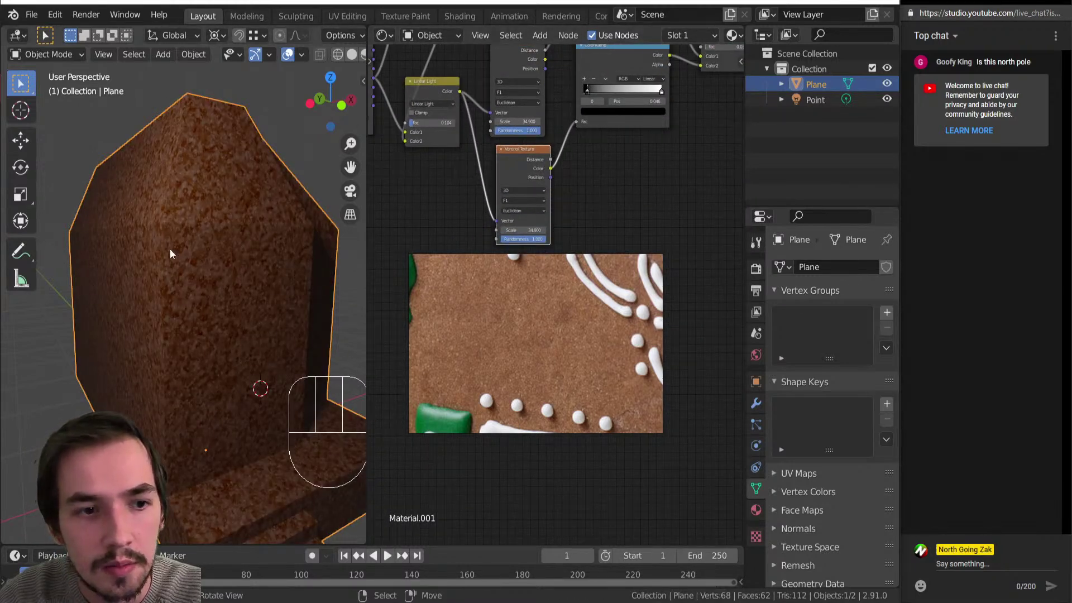
pyautogui.moveTo(523, 230); pyautogui.dragTo(563, 230)
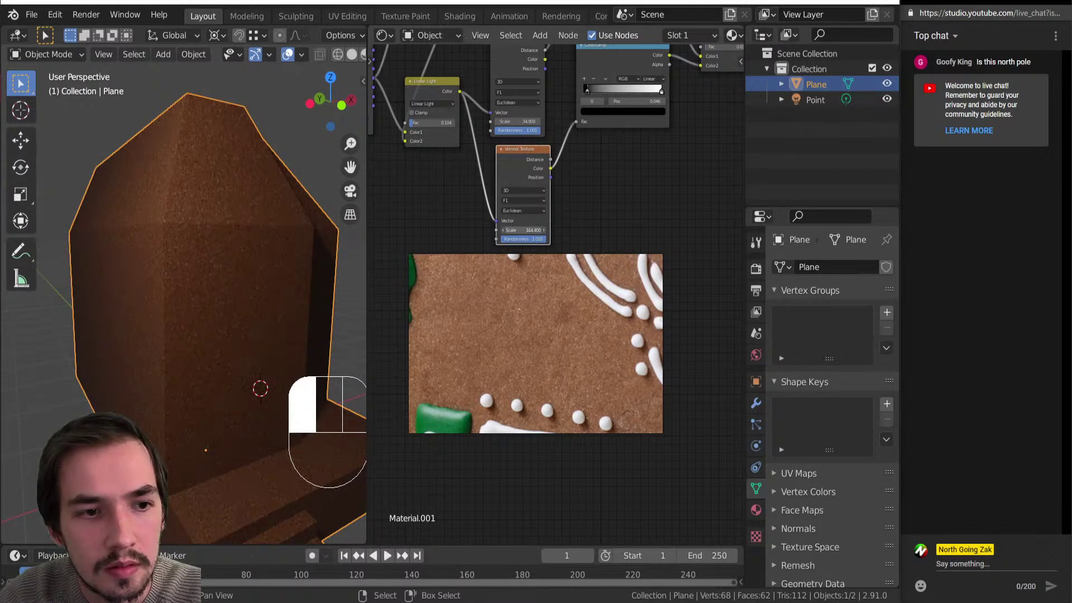
# Move the second ColorRamp's black stop to 0.201 and lighten it to dark grey.
pyautogui.moveTo(544, 222); pyautogui.dragTo(518, 146, button='middle')
pyautogui.scroll(4, 517, 147)
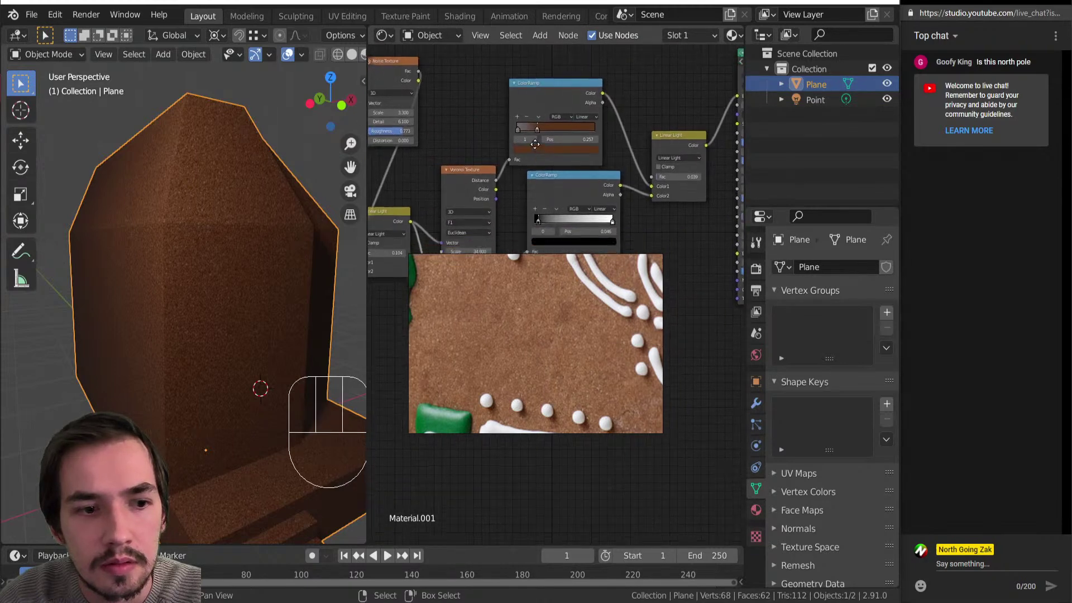
pyautogui.moveTo(486, 148)
pyautogui.mouseDown()
pyautogui.moveTo(538, 146)
pyautogui.moveTo(466, 146)
pyautogui.moveTo(595, 145)
pyautogui.mouseUp()
pyautogui.click(565, 200)
pyautogui.click(599, 190)
pyautogui.moveTo(623, 241); pyautogui.dragTo(618, 237)
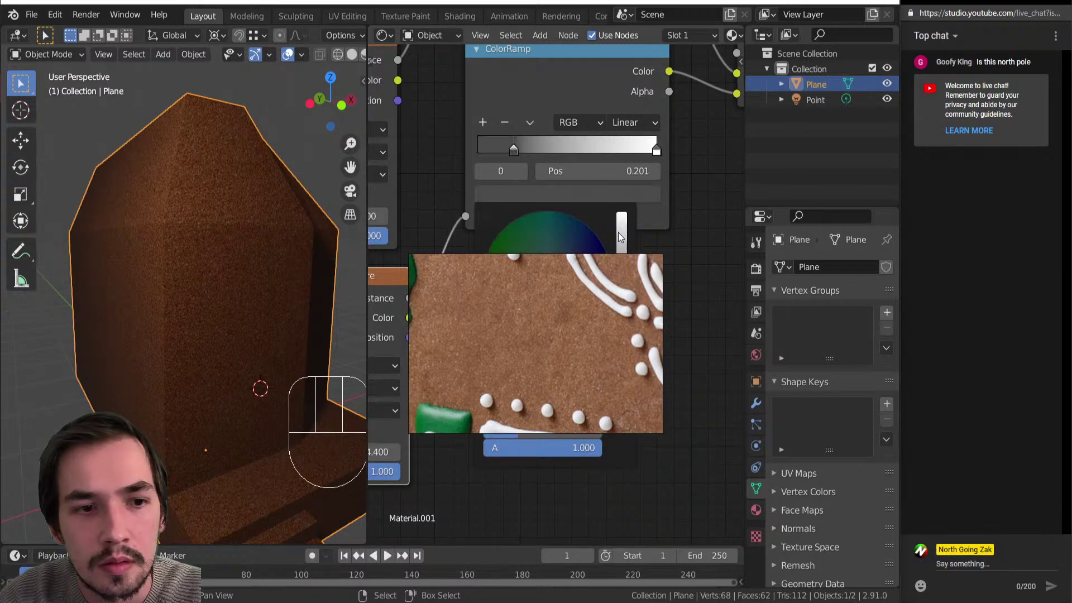
# Add a third ColorRamp below the Linear Light node and connect its Color to the Principled BSDF's Roughness.
pyautogui.moveTo(129, 159); pyautogui.dragTo(108, 279, button='middle')
pyautogui.scroll(6, 108, 280)
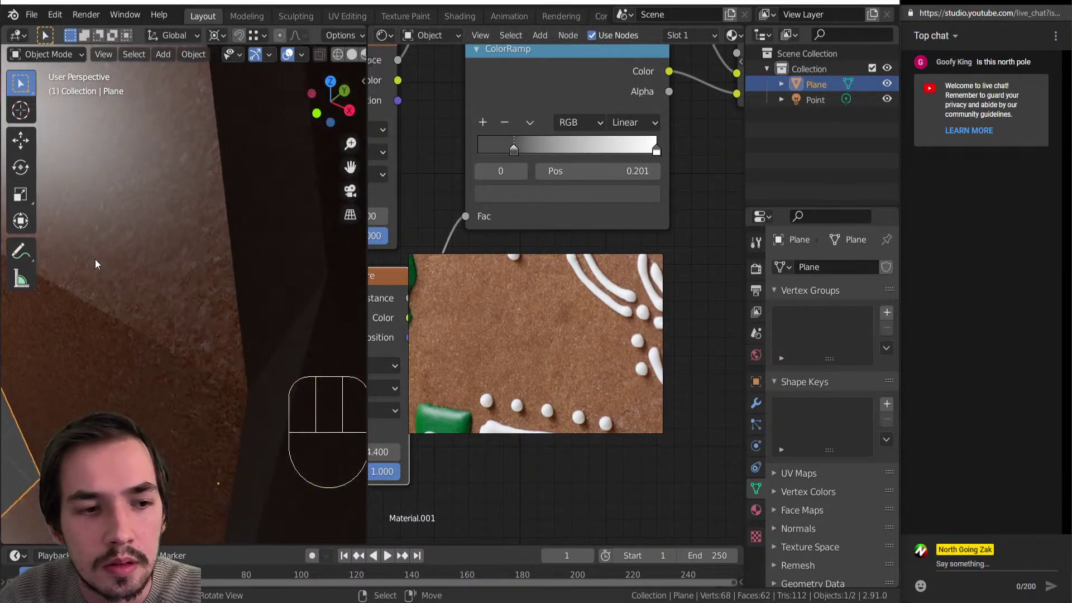
pyautogui.moveTo(536, 302); pyautogui.dragTo(564, 344, button='middle')
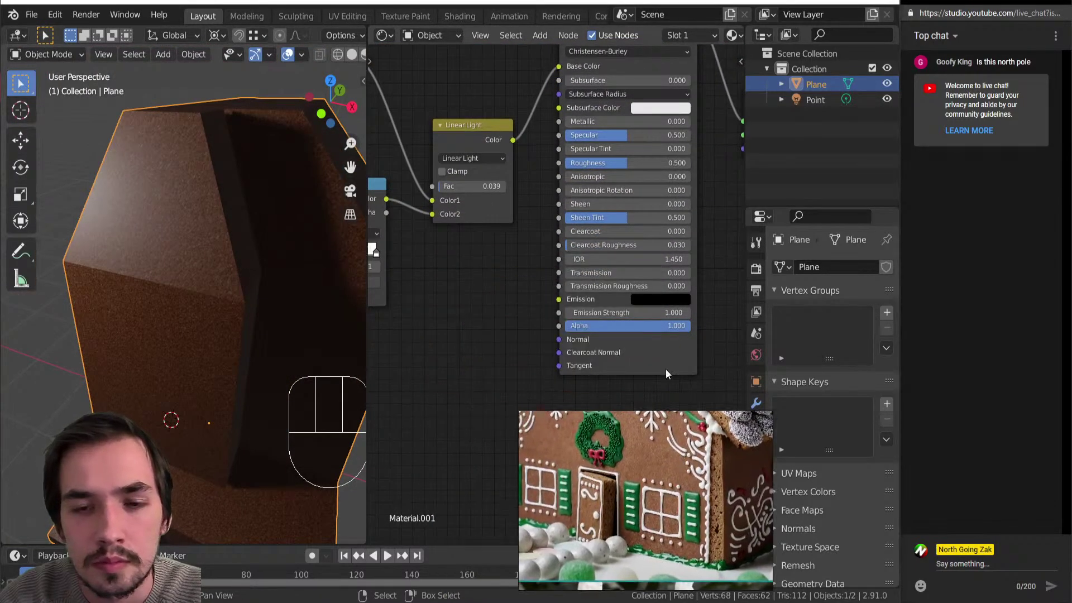
pyautogui.scroll(-2, 541, 240)
pyautogui.hotkey('shift', 'a')
pyautogui.moveTo(498, 266)
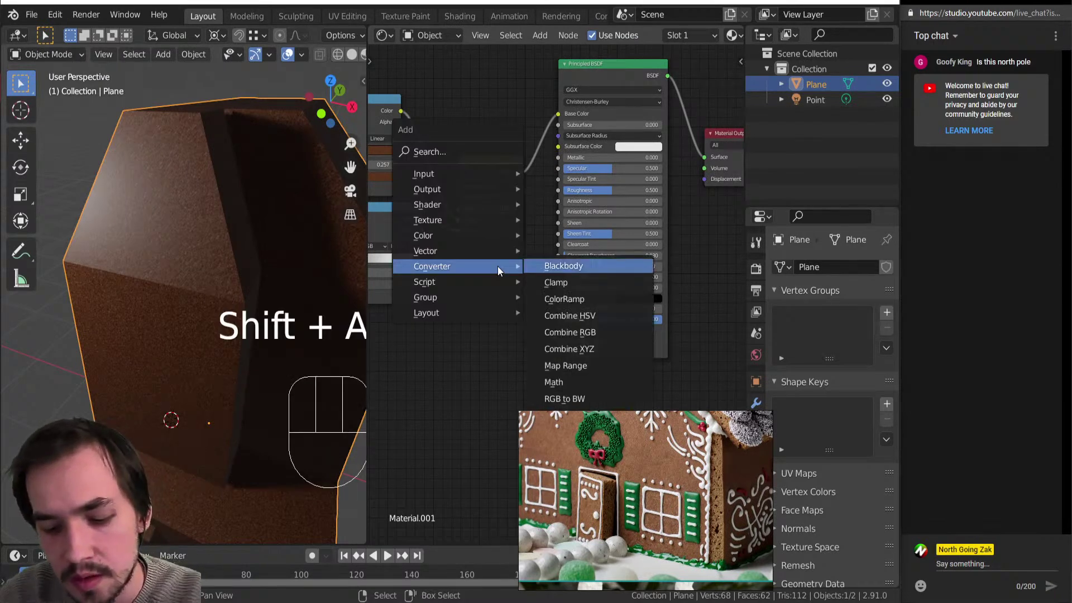
pyautogui.click(561, 267)
pyautogui.click(651, 471)
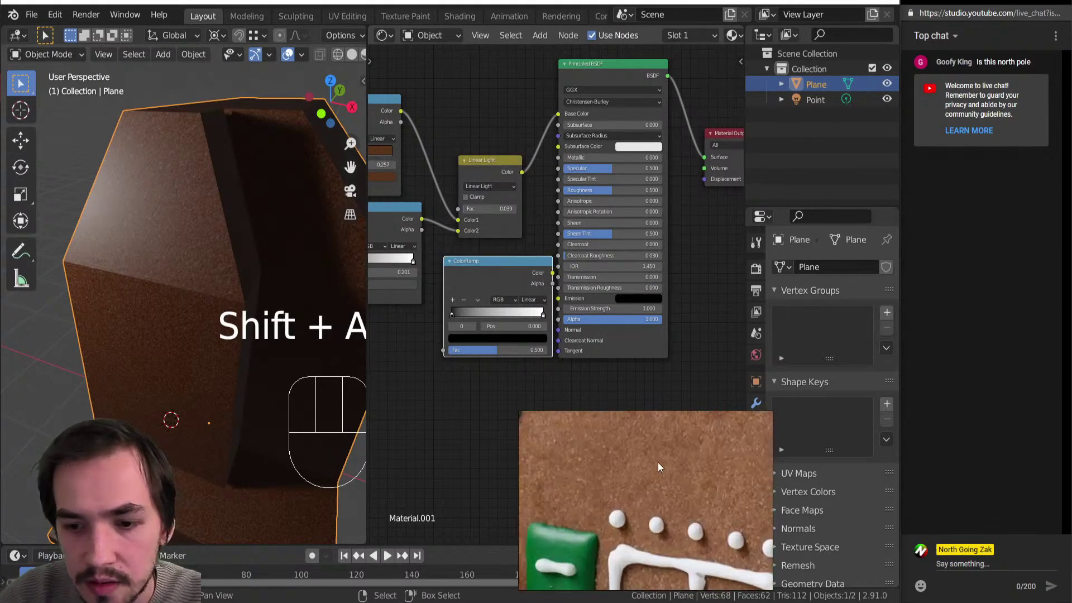
pyautogui.scroll(2, 541, 232)
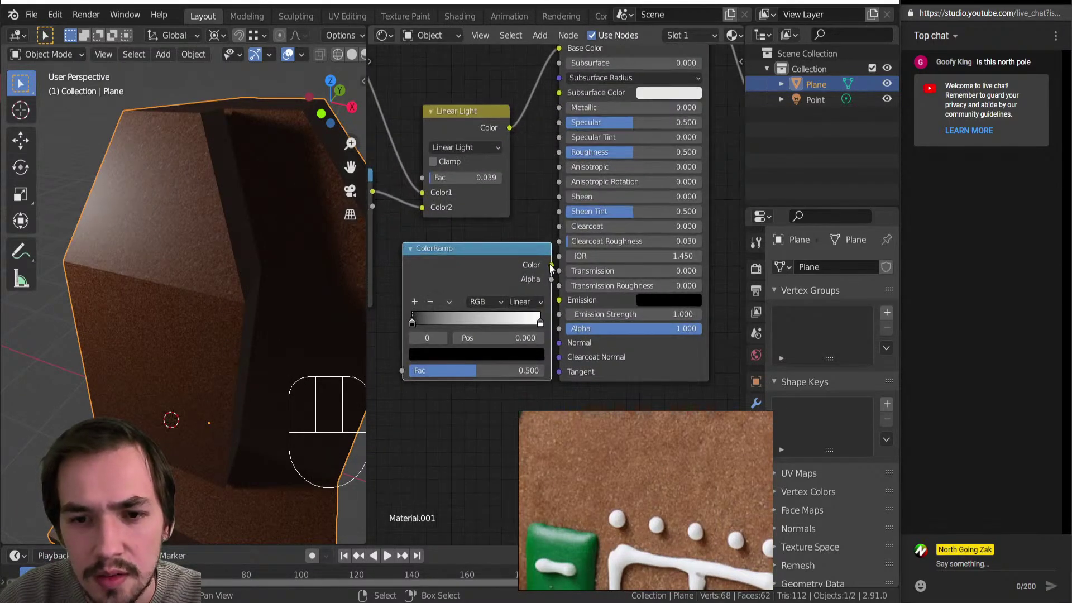
pyautogui.moveTo(560, 152); pyautogui.dragTo(559, 152)
# Connect the first Voronoi Texture's Distance to the roughness ColorRamp's Fac.
pyautogui.scroll(-2, 542, 167)
pyautogui.moveTo(533, 263); pyautogui.dragTo(662, 249, button='middle')
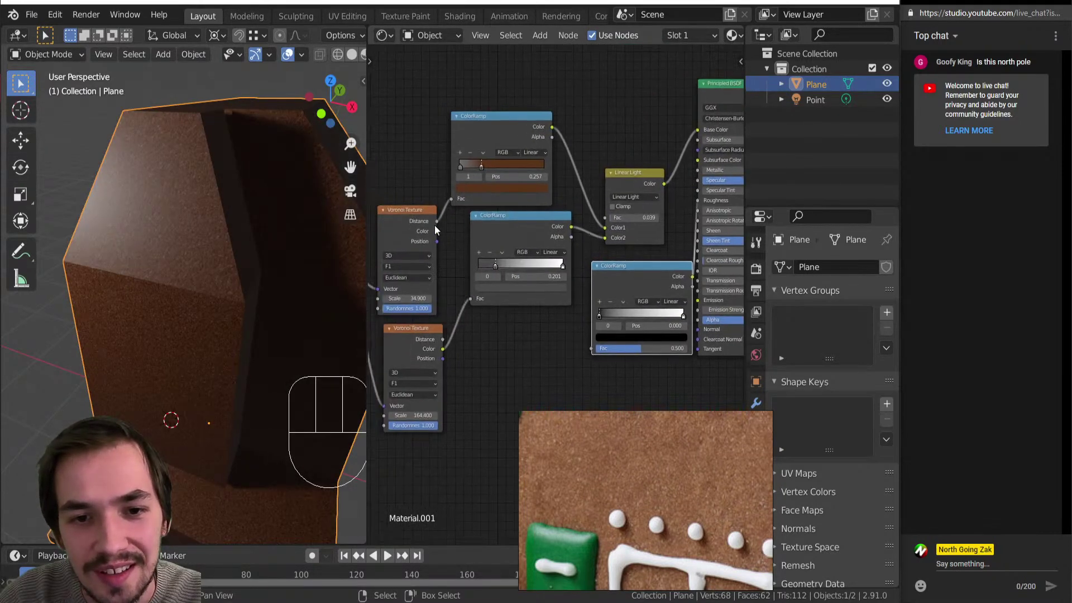
pyautogui.moveTo(437, 221); pyautogui.dragTo(591, 349)
pyautogui.moveTo(192, 299)
pyautogui.mouseDown(button='middle')
pyautogui.moveTo(217, 247)
pyautogui.moveTo(346, 279)
pyautogui.moveTo(51, 276)
pyautogui.moveTo(256, 267)
pyautogui.moveTo(124, 236)
pyautogui.moveTo(199, 294)
pyautogui.mouseUp(button='middle')
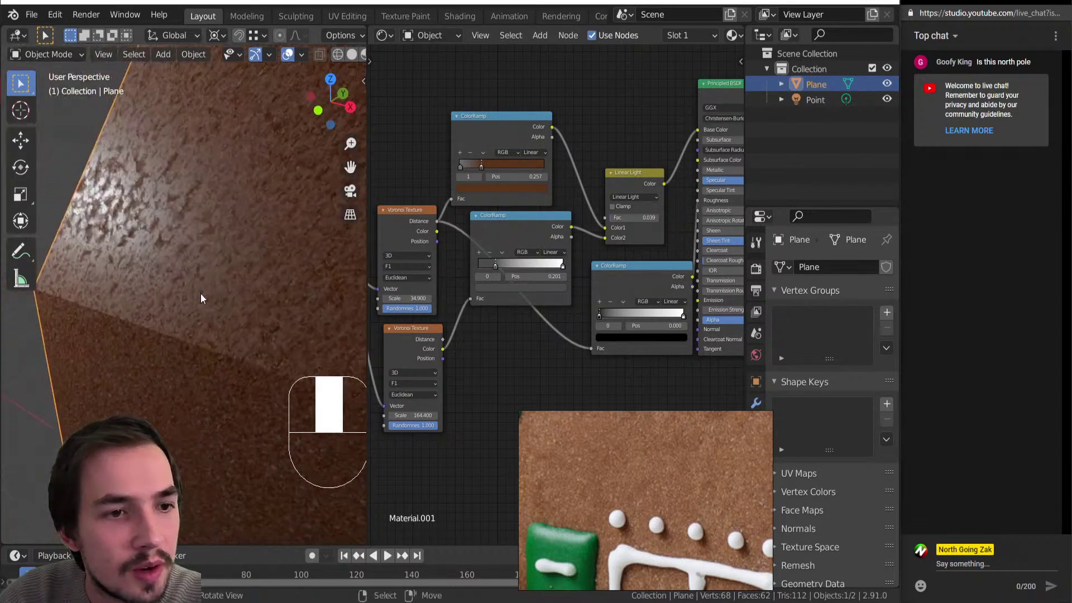
# Move the roughness ColorRamp's white stop inward to just before the middle of the ramp to make the surface rougher.
pyautogui.scroll(4, 575, 304)
pyautogui.moveTo(575, 304); pyautogui.dragTo(474, 290, button='middle')
pyautogui.moveTo(514, 301); pyautogui.dragTo(480, 307)
pyautogui.moveTo(166, 272); pyautogui.dragTo(143, 224, button='middle')
pyautogui.scroll(5, 143, 225)
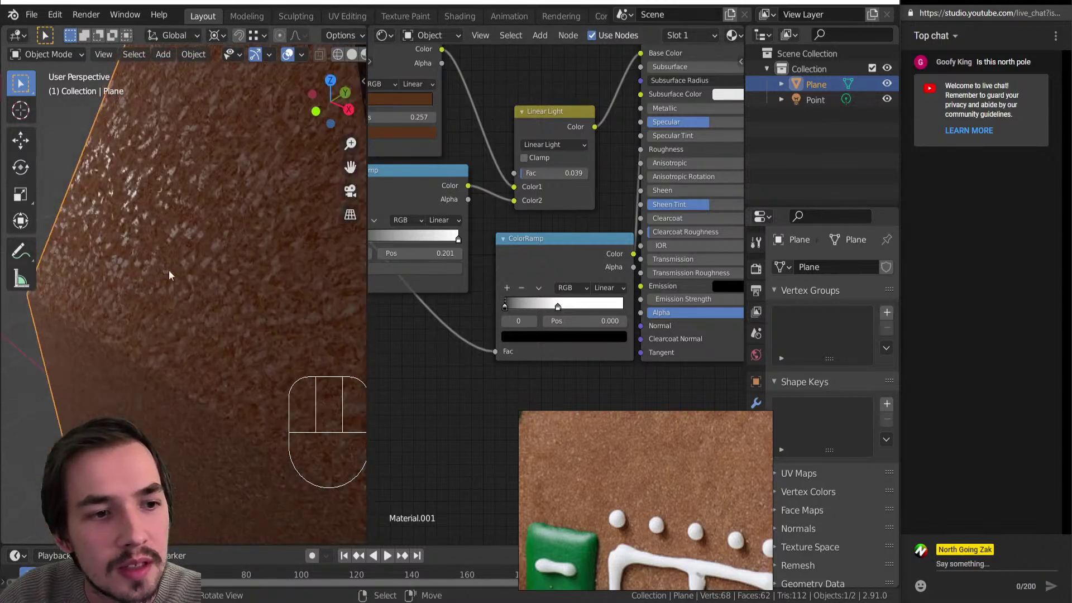
# Move the roughness ColorRamp's white stop to 0.278 and check the finish on the whole house.
pyautogui.scroll(2, 617, 333)
pyautogui.moveTo(558, 310); pyautogui.dragTo(528, 310)
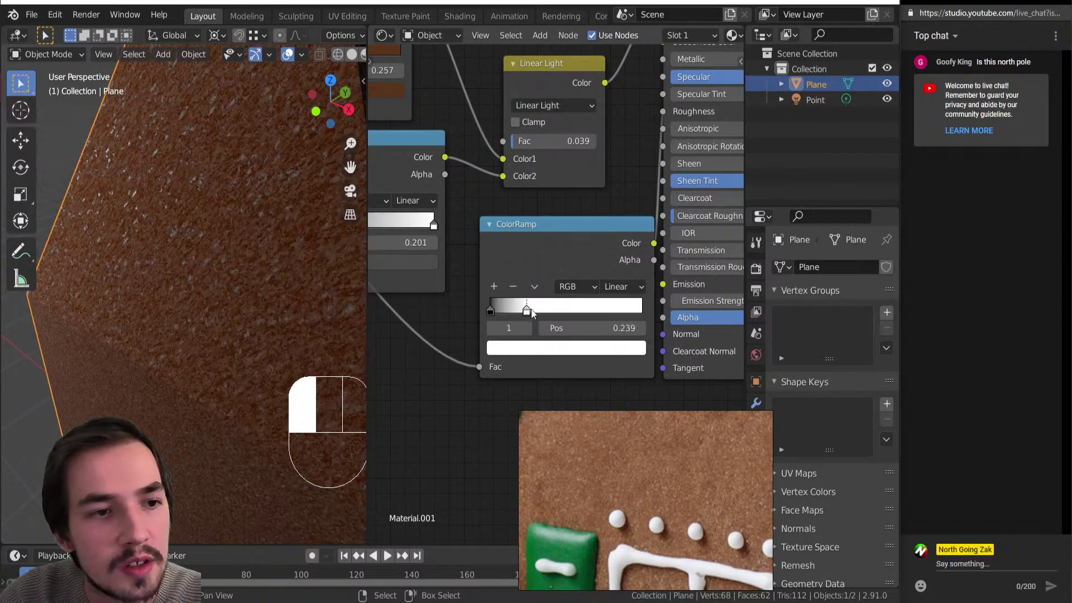
pyautogui.scroll(-5, 173, 299)
pyautogui.moveTo(172, 299); pyautogui.dragTo(230, 318, button='middle')
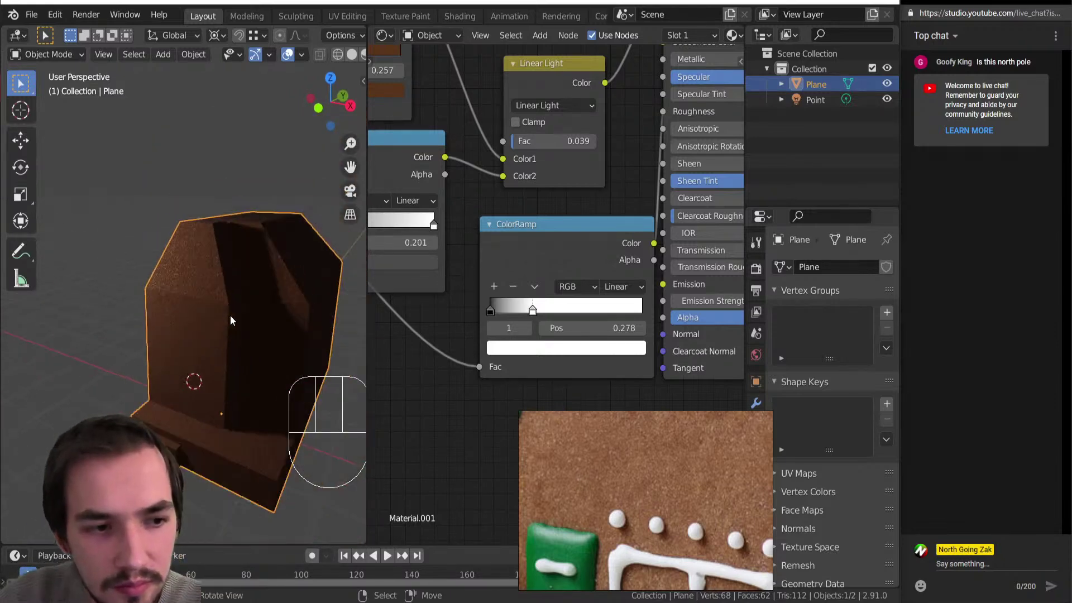
# Examine the candy canes, icing patterns and roof details on the gingerbread house reference photo.
pyautogui.scroll(-5, 700, 481)
pyautogui.moveTo(689, 510); pyautogui.dragTo(681, 373, button='middle')
pyautogui.scroll(-5, 618, 465)
pyautogui.moveTo(617, 466); pyautogui.dragTo(584, 527, button='middle')
pyautogui.scroll(6, 584, 527)
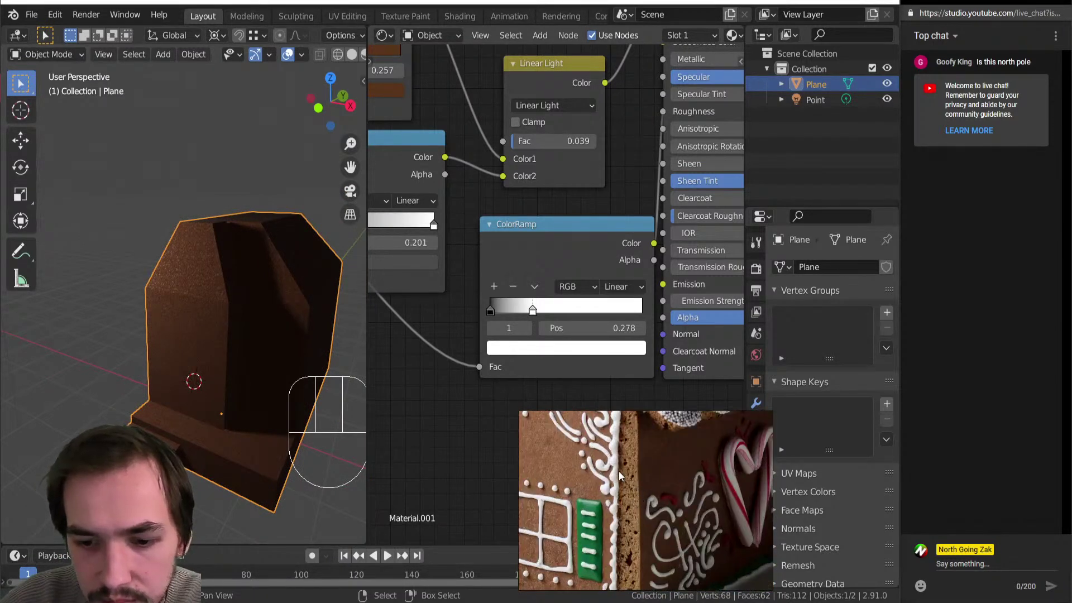
pyautogui.moveTo(616, 476); pyautogui.dragTo(622, 549, button='middle')
# Place the 3D cursor at the front steps, add a Bezier curve there, and isolate it in top view.
pyautogui.moveTo(189, 402); pyautogui.dragTo(126, 438, button='middle')
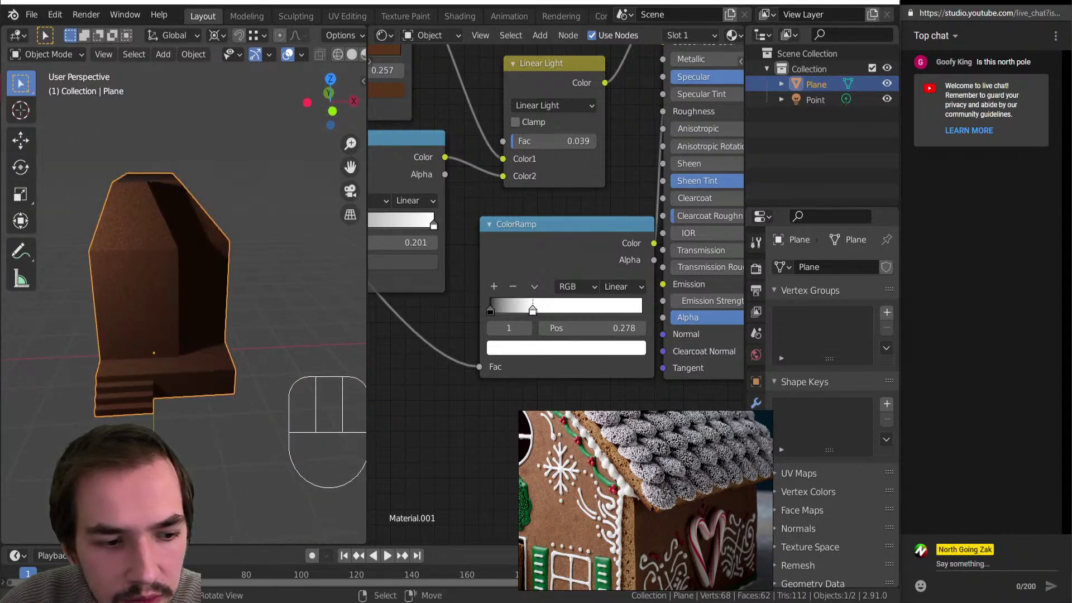
pyautogui.keyDown('shift'); pyautogui.moveTo(124, 416); pyautogui.dragTo(179, 410, button='right'); pyautogui.keyUp('shift')
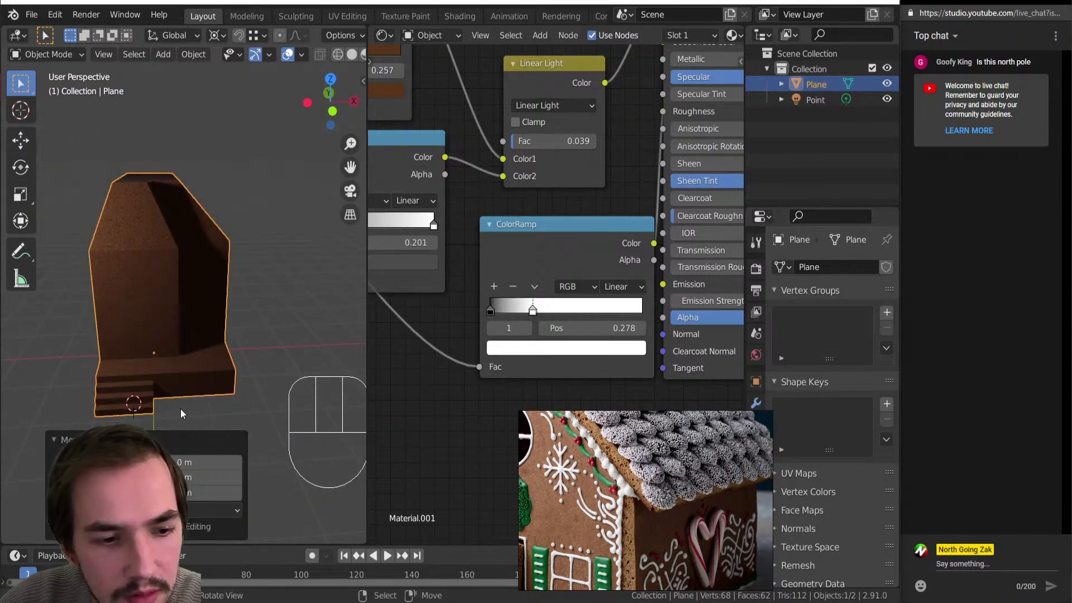
pyautogui.hotkey('shift', 'a')
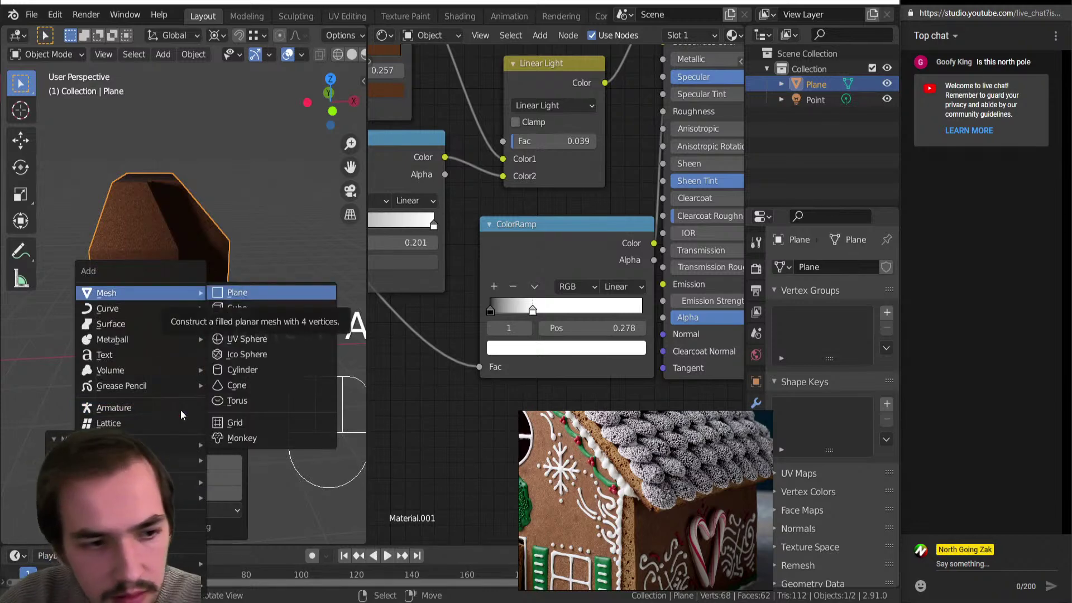
pyautogui.moveTo(177, 307)
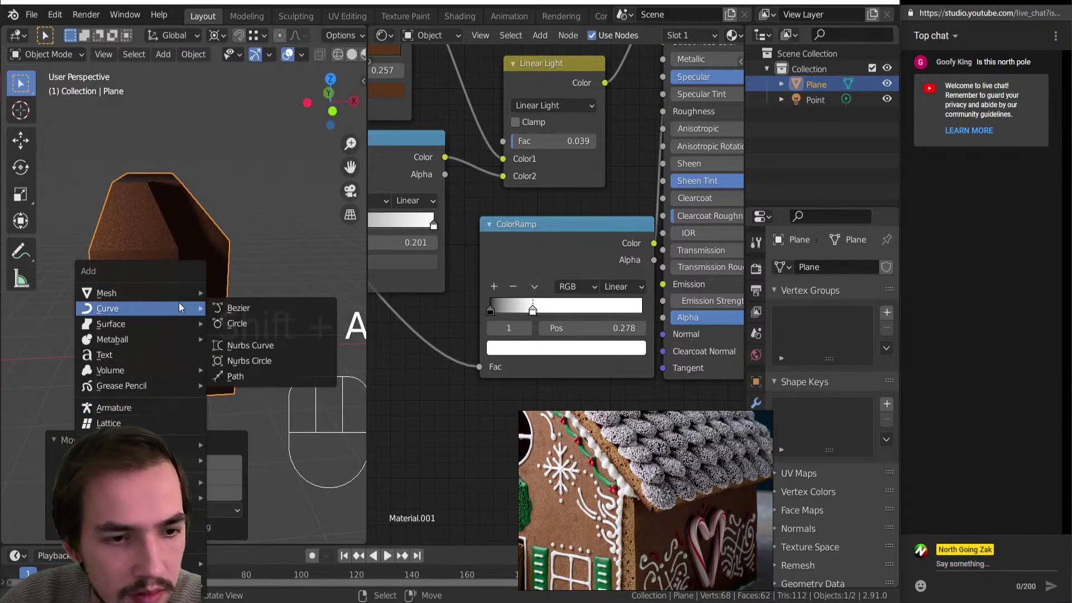
pyautogui.click(216, 311)
pyautogui.press('KP_Divide')
pyautogui.moveTo(189, 330); pyautogui.dragTo(217, 371, button='middle')
pyautogui.press('KP_7')
pyautogui.scroll(2, 143, 281)
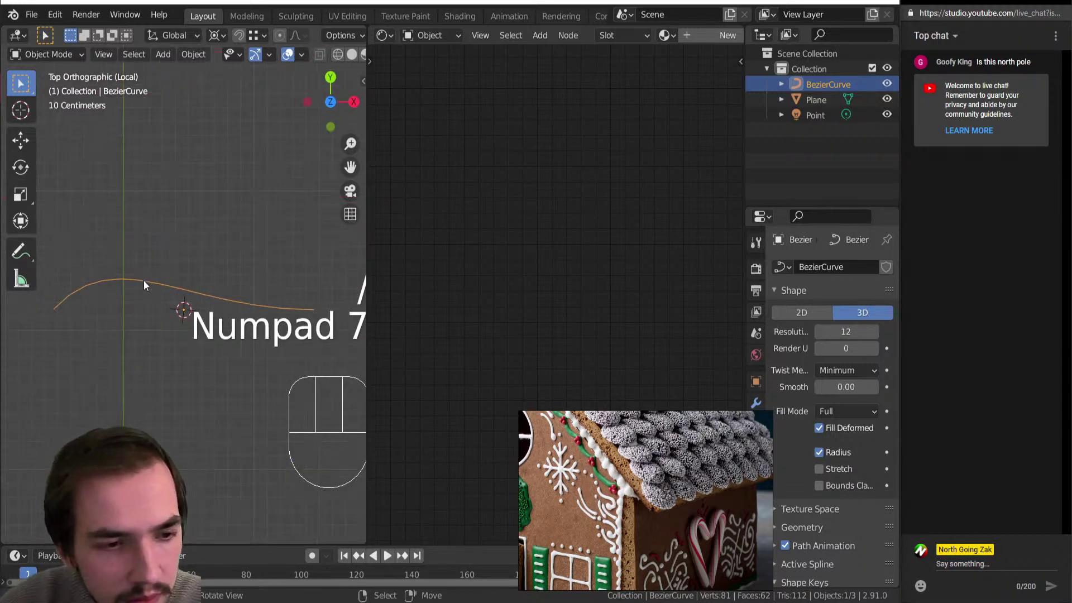
# Move the curve's left end point down and outward, and extrude a new point below it to start a candy cane hook.
pyautogui.press('Tab')
pyautogui.keyDown('shift'); pyautogui.moveTo(145, 305); pyautogui.dragTo(121, 303, button='middle'); pyautogui.keyUp('shift')
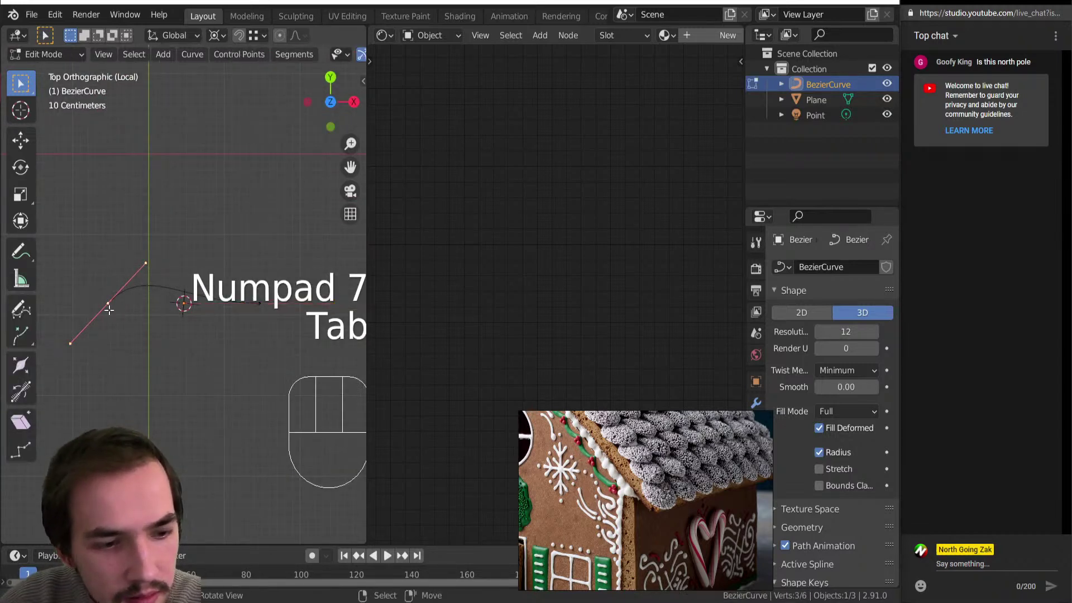
pyautogui.press('g')
pyautogui.click(95, 335)
pyautogui.press('e')
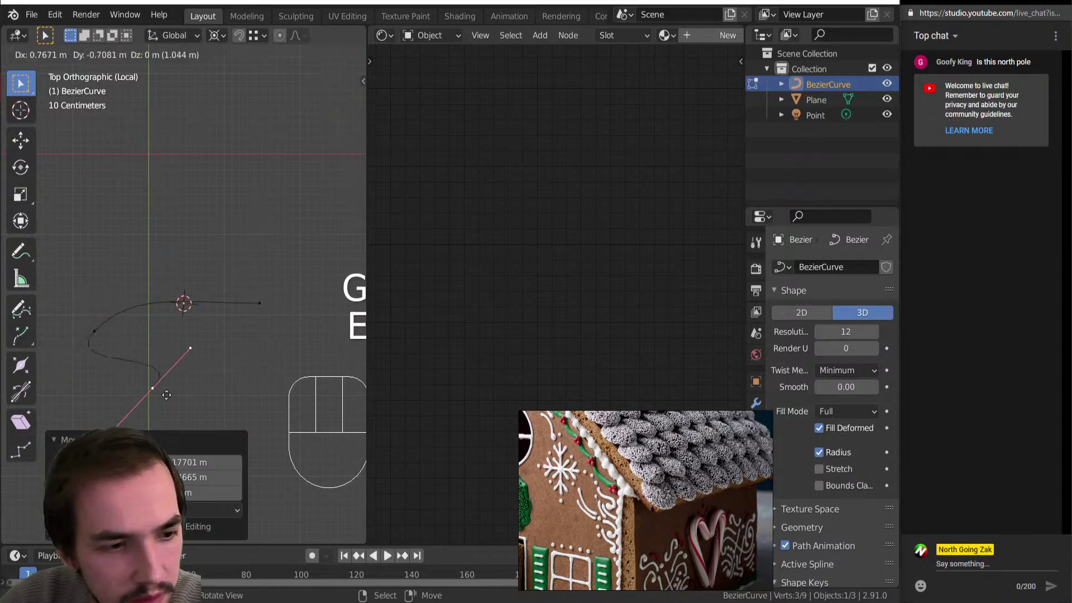
pyautogui.click(171, 386)
# Rotate and reposition the extruded end point so the curve folds back underneath itself.
pyautogui.press('r')
pyautogui.click(209, 369)
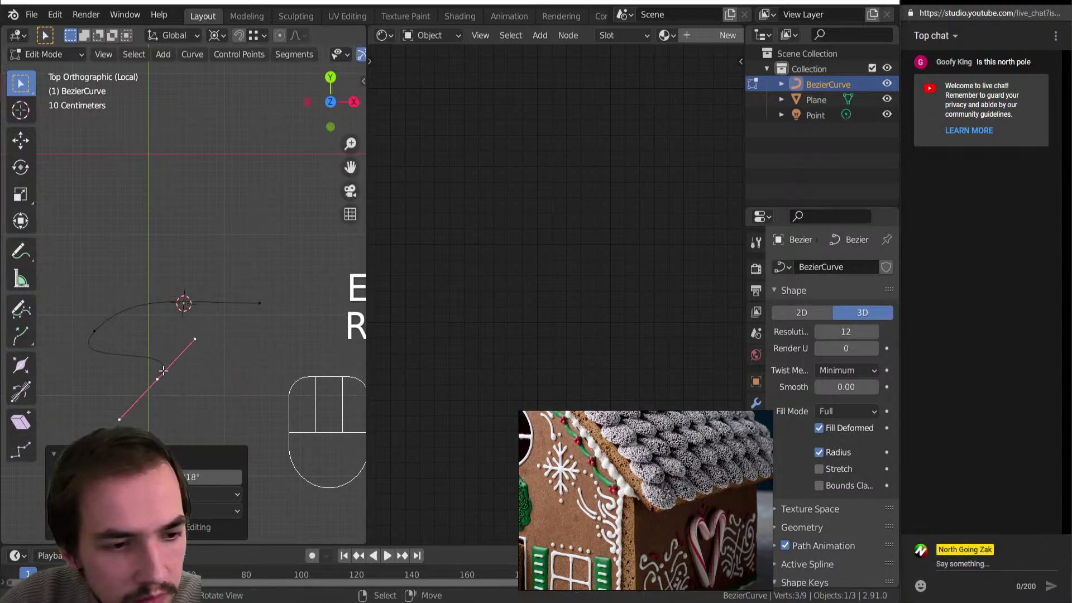
pyautogui.press('r')
pyautogui.click(67, 331)
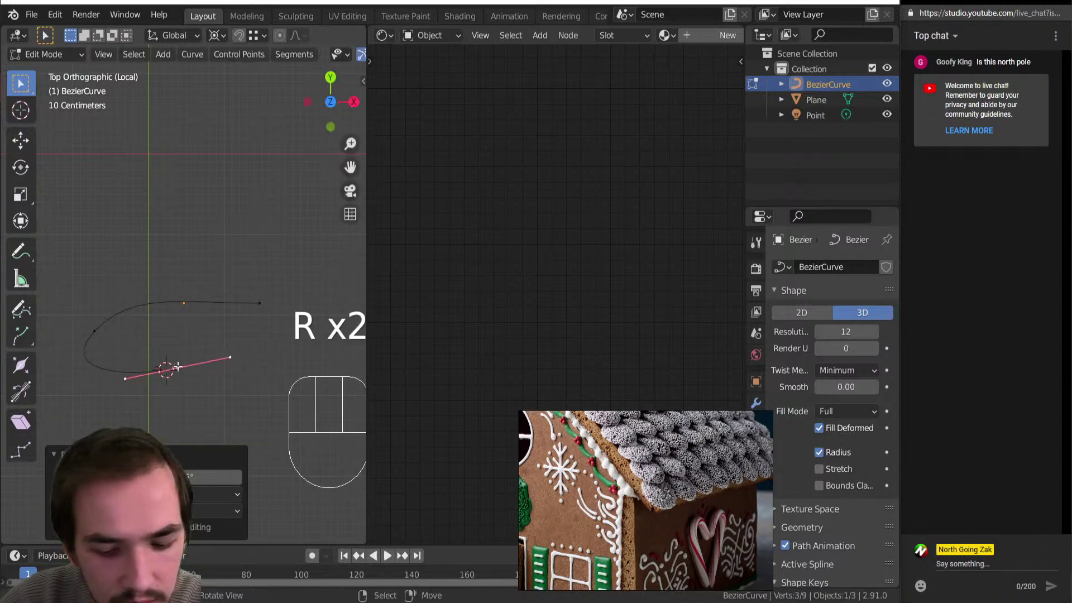
pyautogui.press('g')
pyautogui.click(141, 316)
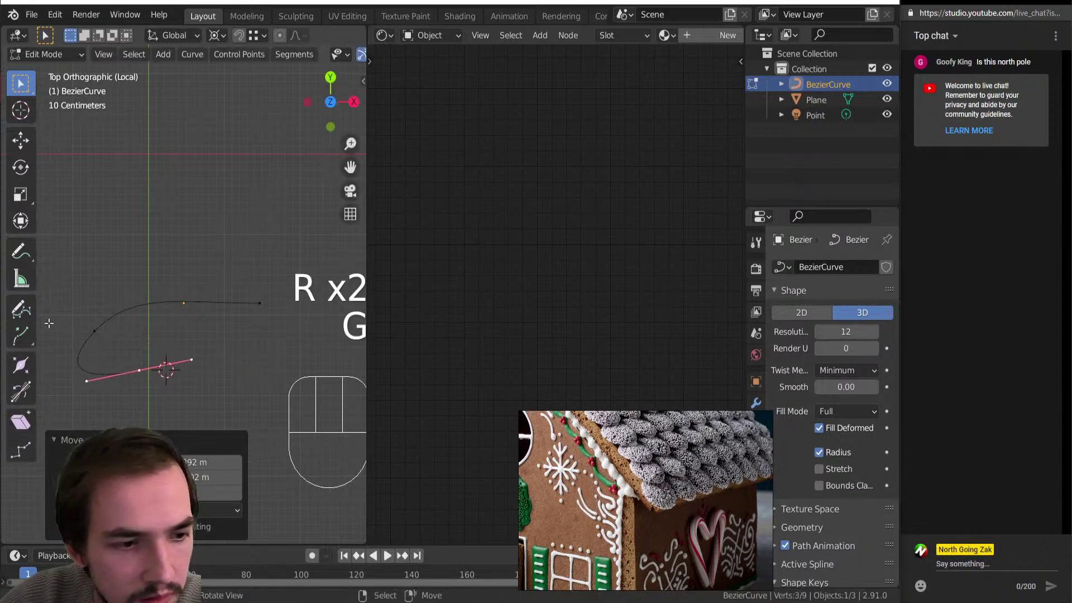
pyautogui.press('r')
pyautogui.click(206, 316)
# Snap the 3D cursor to the hook's end point, rotate its handles, and shift the point slightly.
pyautogui.click(139, 369)
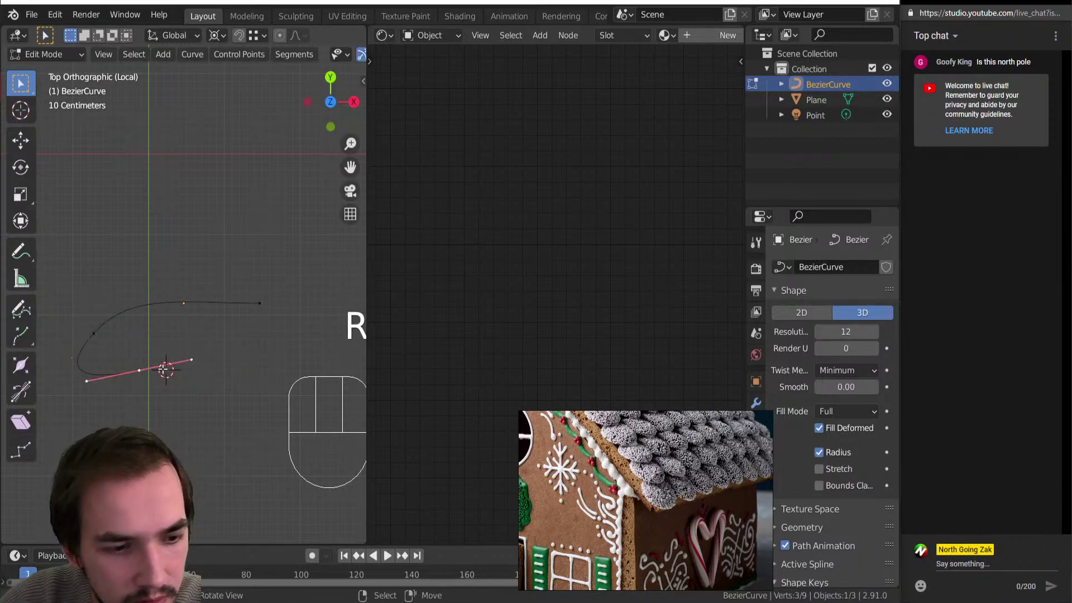
pyautogui.hotkey('shift', 's')
pyautogui.click(219, 403)
pyautogui.press('r')
pyautogui.click(267, 416)
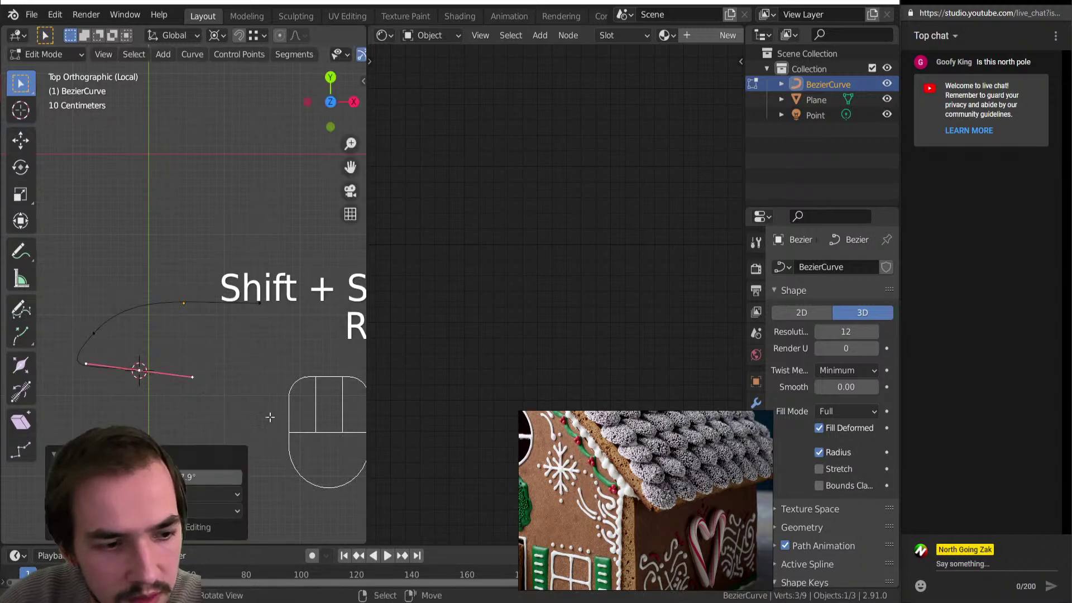
pyautogui.press('g')
pyautogui.click(208, 402)
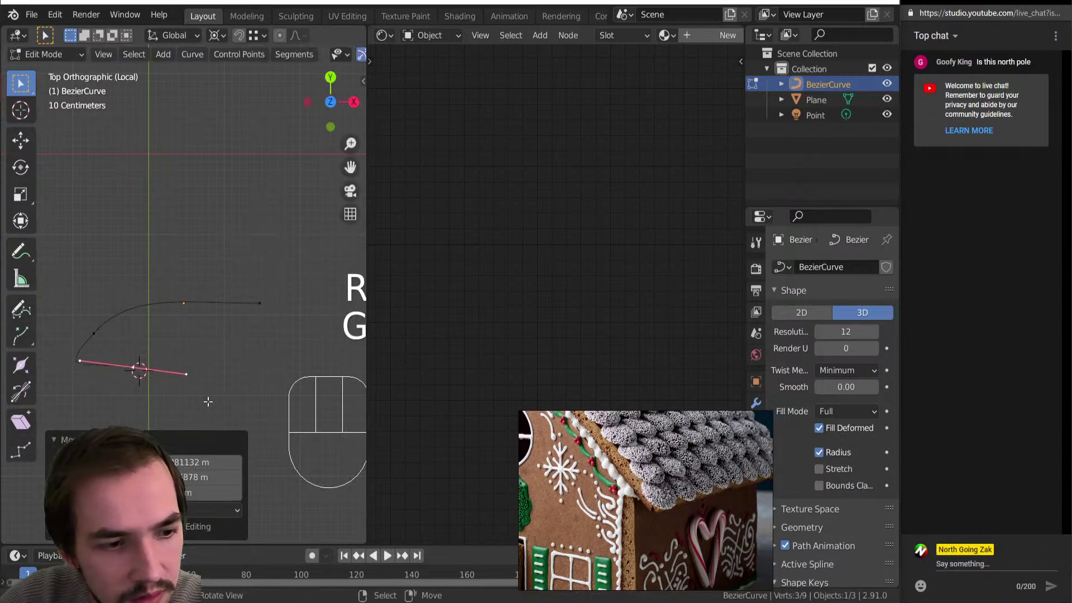
# Snap the 3D cursor to the moved end point and scale its handles down to about 0.45.
pyautogui.hotkey('shift', 's')
pyautogui.click(219, 403)
pyautogui.press('s')
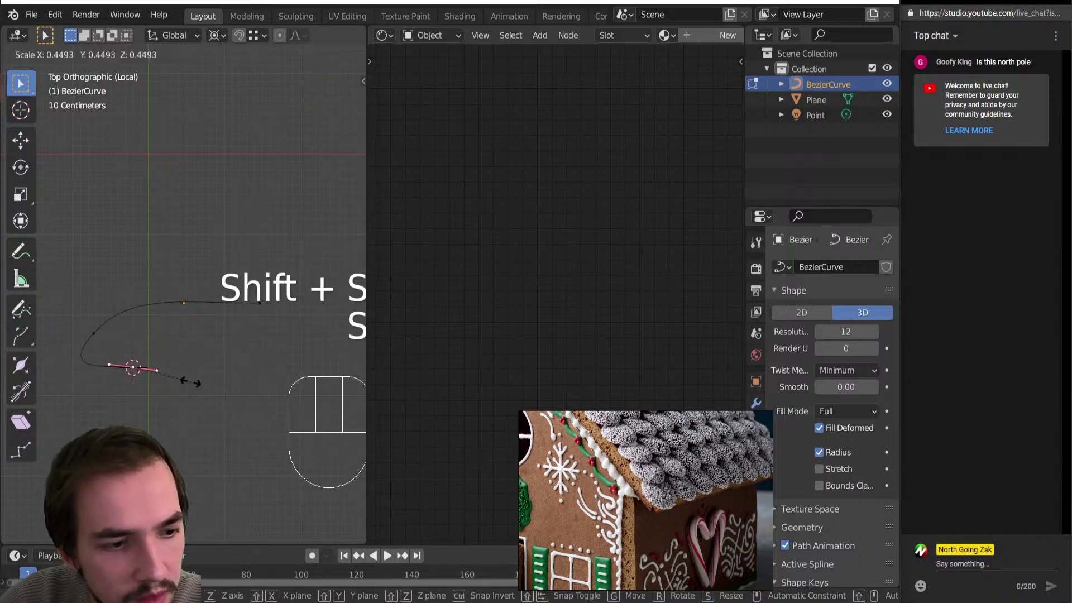
pyautogui.click(191, 383)
# Scale the bend point's handles to 0.785, rotate them, and shift the bend and end points to round the hook.
pyautogui.press('s')
pyautogui.click(131, 335)
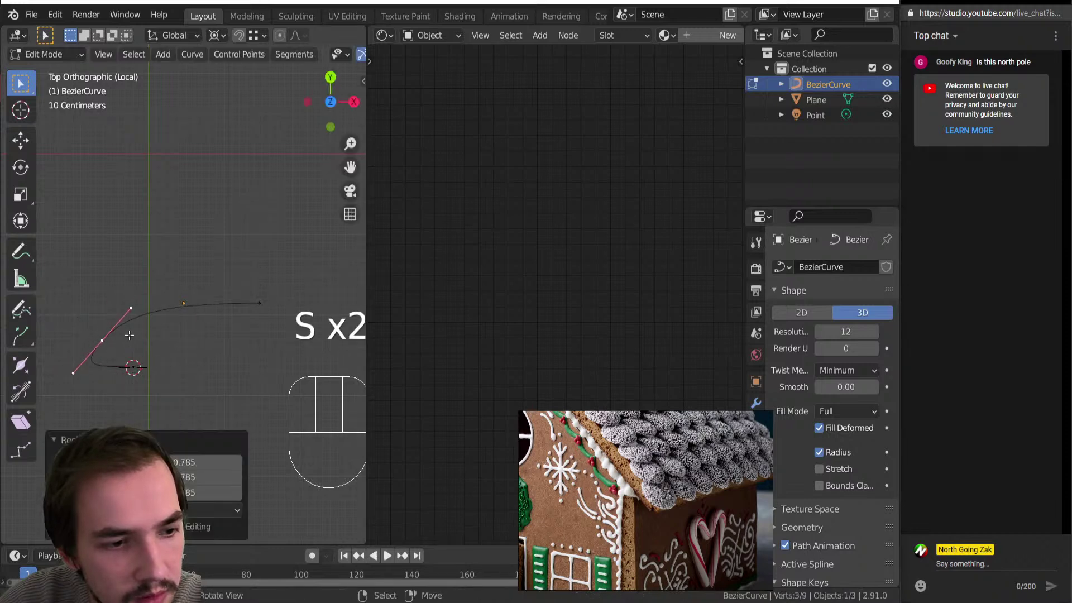
pyautogui.press('r')
pyautogui.click(165, 333)
pyautogui.press('g')
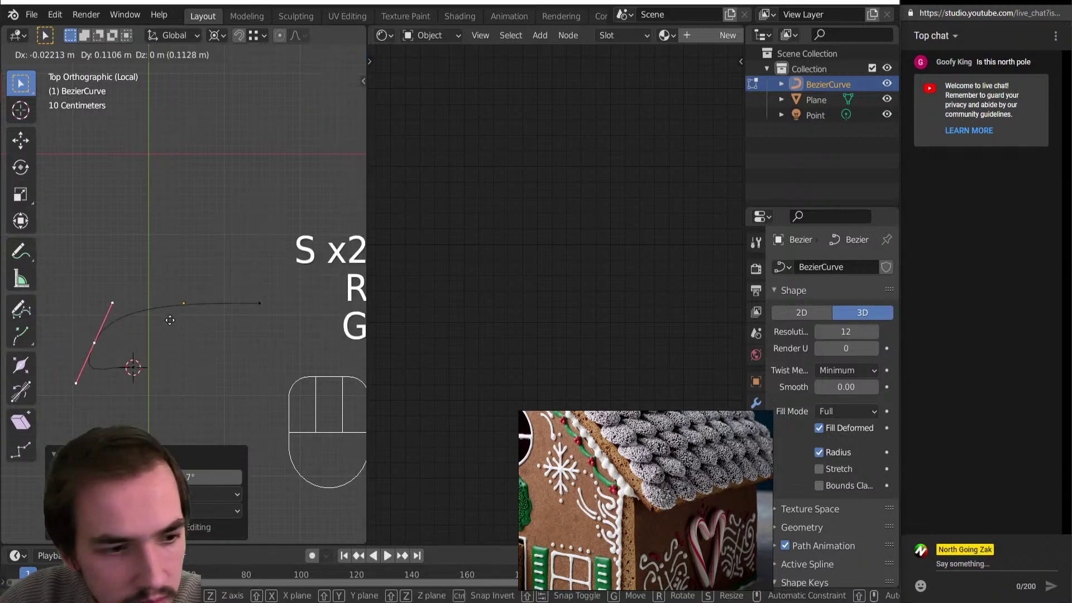
pyautogui.click(180, 304)
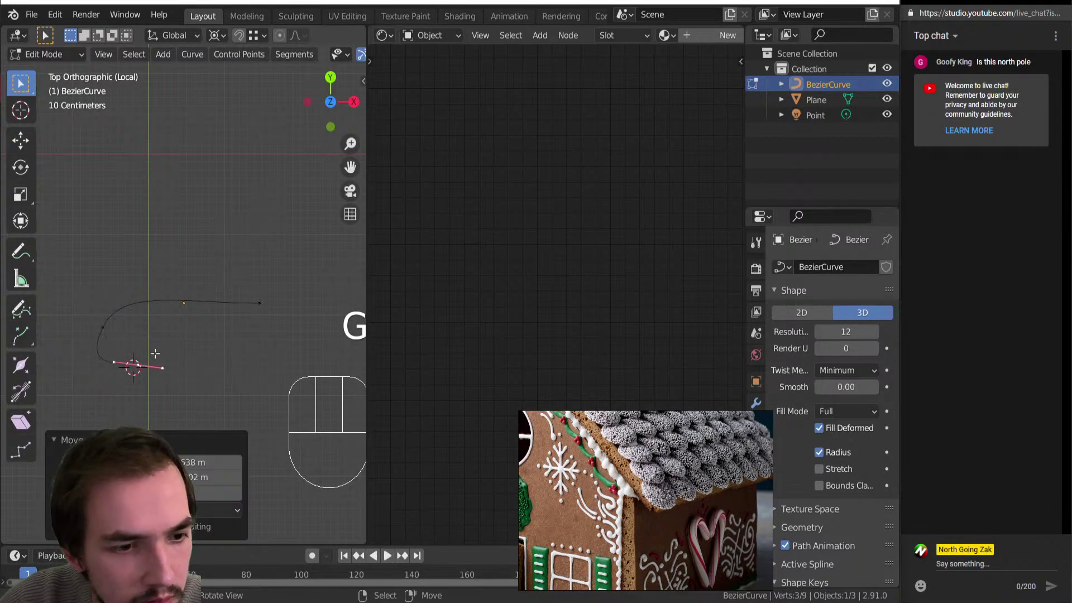
# Give the curve a round bevel with a depth of 0.108 m in object mode.
pyautogui.press('Tab')
pyautogui.moveTo(559, 437); pyautogui.dragTo(497, 345)
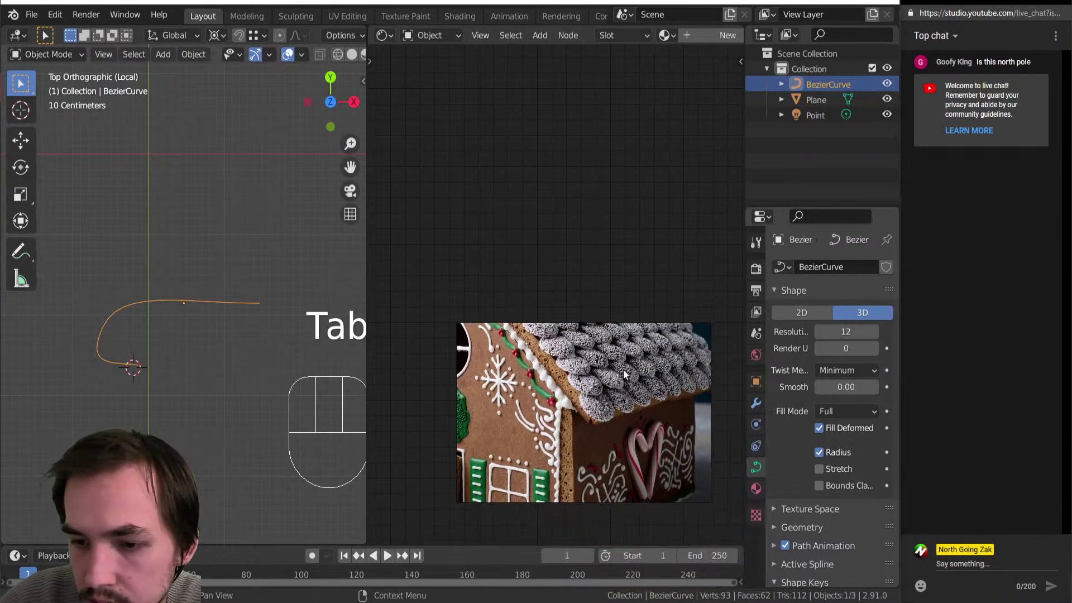
pyautogui.scroll(-4, 779, 470)
pyautogui.click(789, 433)
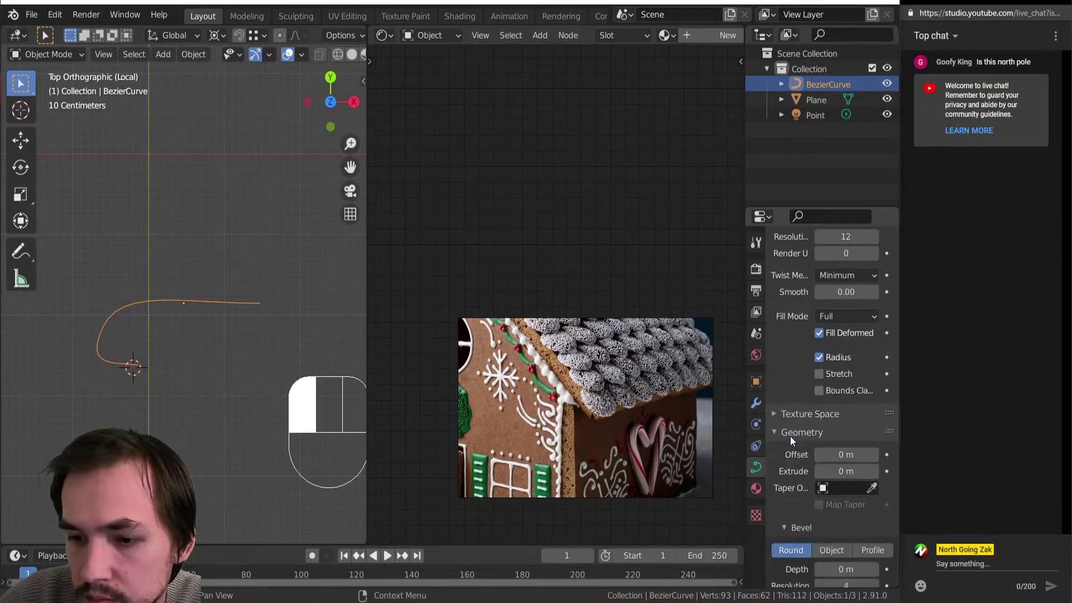
pyautogui.moveTo(848, 455); pyautogui.dragTo(880, 454)
pyautogui.hotkey('ctrl', 'z')
pyautogui.scroll(-3, 857, 492)
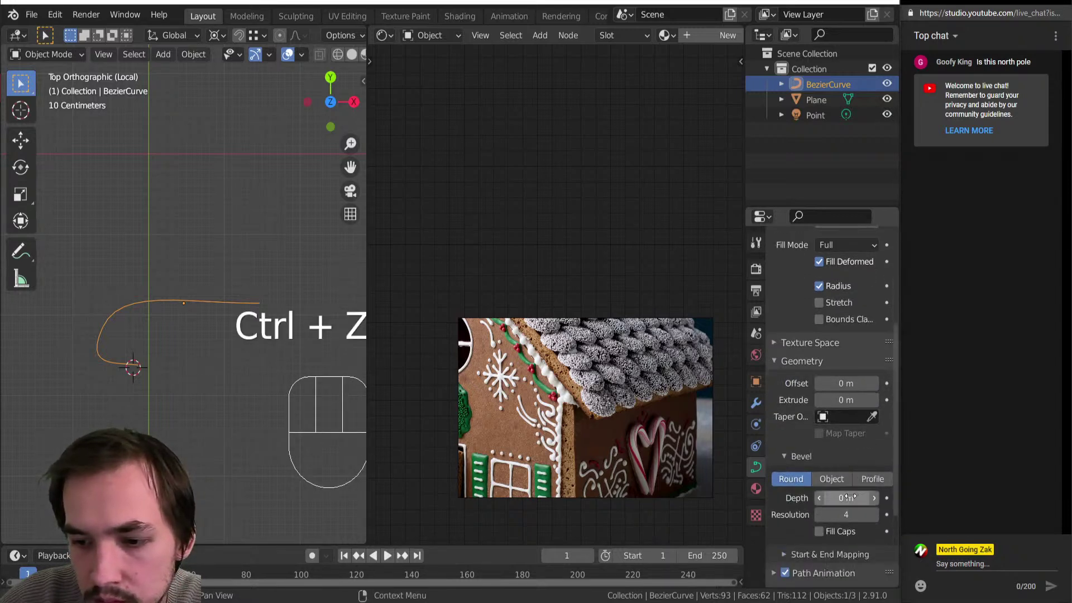
pyautogui.moveTo(846, 497); pyautogui.dragTo(854, 496)
# Switch the viewport to solid shading and inspect the beveled candy cane up close at an angle.
pyautogui.moveTo(272, 384); pyautogui.dragTo(246, 304, button='middle')
pyautogui.scroll(4, 32, 327)
pyautogui.moveTo(32, 327)
pyautogui.mouseDown(button='middle')
pyautogui.moveTo(160, 330)
pyautogui.moveTo(162, 346)
pyautogui.moveTo(102, 432)
pyautogui.mouseUp(button='middle')
pyautogui.press('z')
pyautogui.keyDown('shift'); pyautogui.moveTo(112, 298); pyautogui.dragTo(140, 303, button='middle'); pyautogui.keyUp('shift')
# Edit the curve in top view and move the hook's bend point to improve the candy cane's shape.
pyautogui.press('Tab')
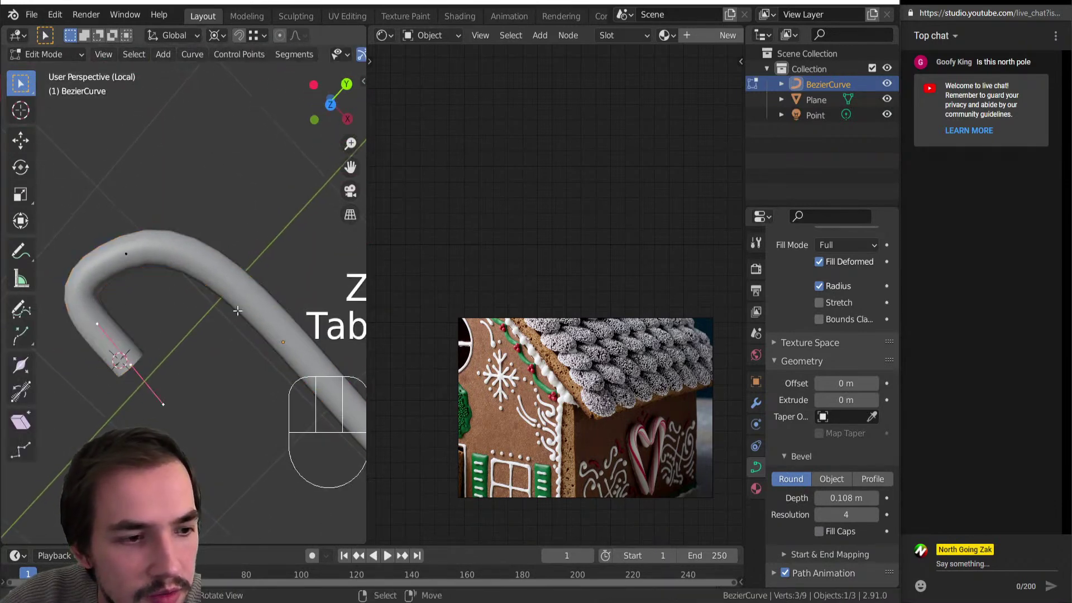
pyautogui.press('KP_7')
pyautogui.scroll(3, 191, 354)
pyautogui.scroll(-2, 195, 353)
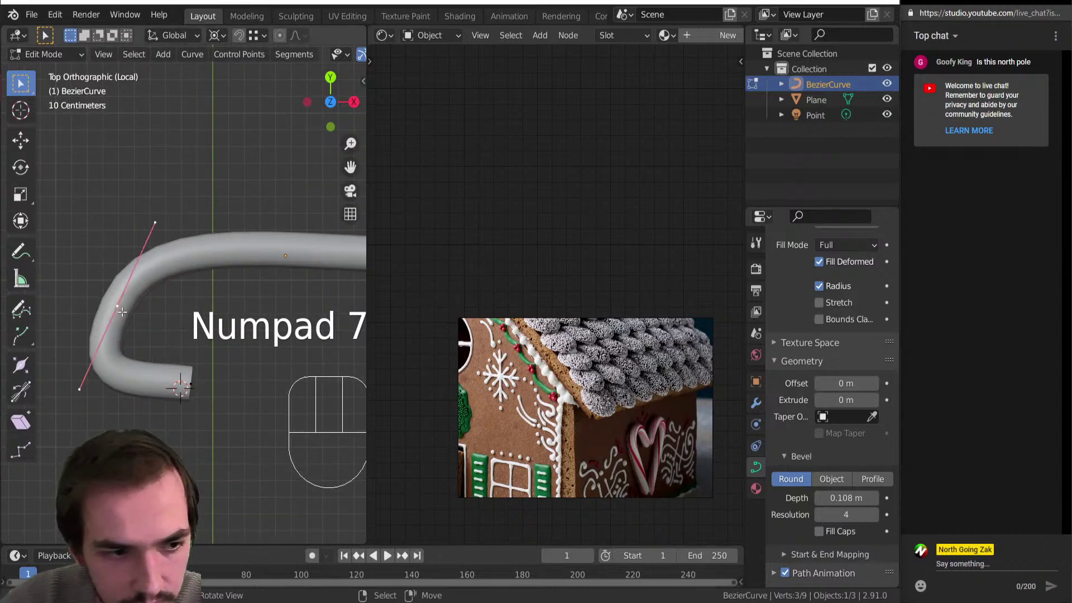
pyautogui.click(116, 308)
pyautogui.press('g')
pyautogui.click(176, 297)
# Adjust both handles of the bend point so they stand nearly upright and smooth the hook's curvature.
pyautogui.scroll(-4, 176, 297)
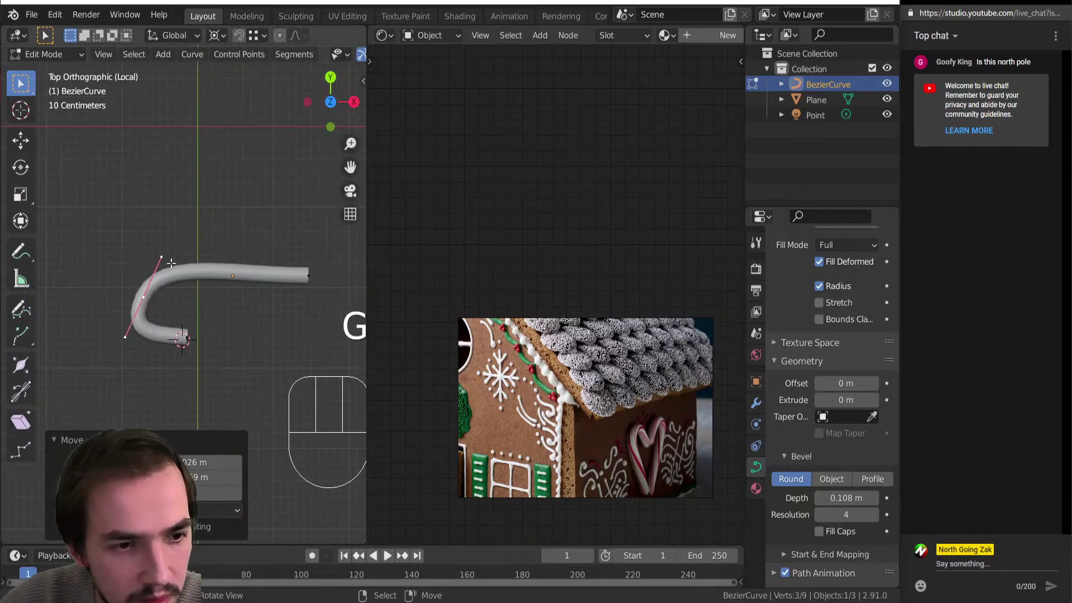
pyautogui.press('g')
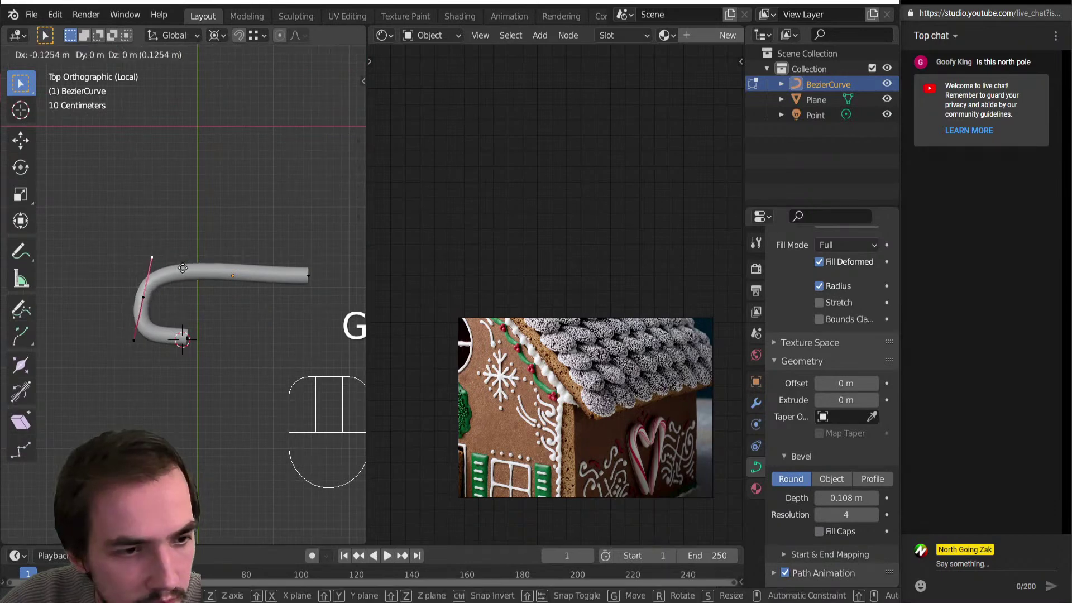
pyautogui.click(144, 341)
pyautogui.press('g')
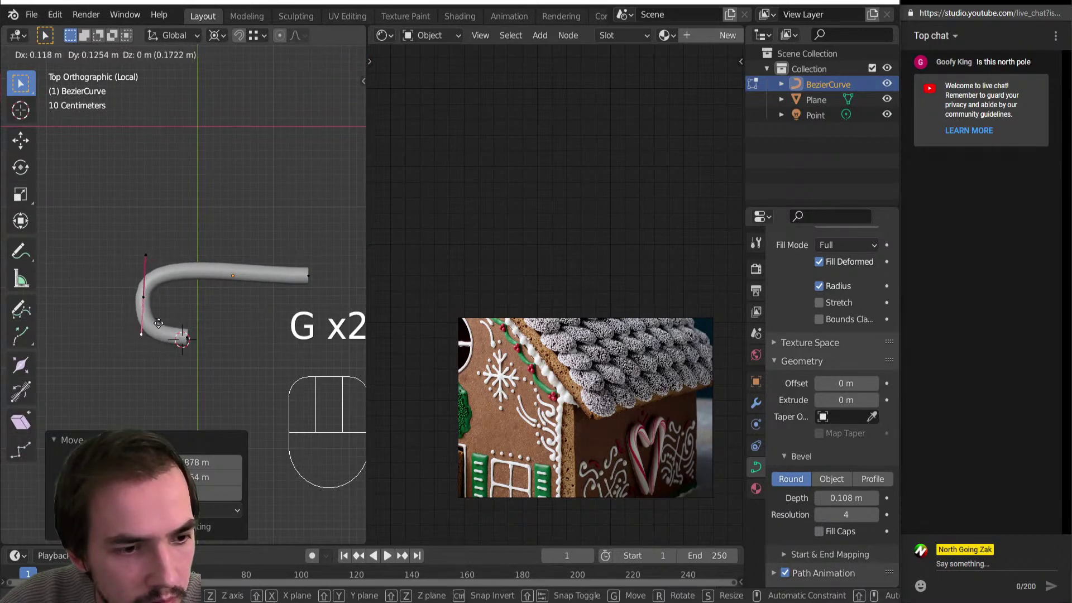
pyautogui.click(156, 317)
pyautogui.press('g')
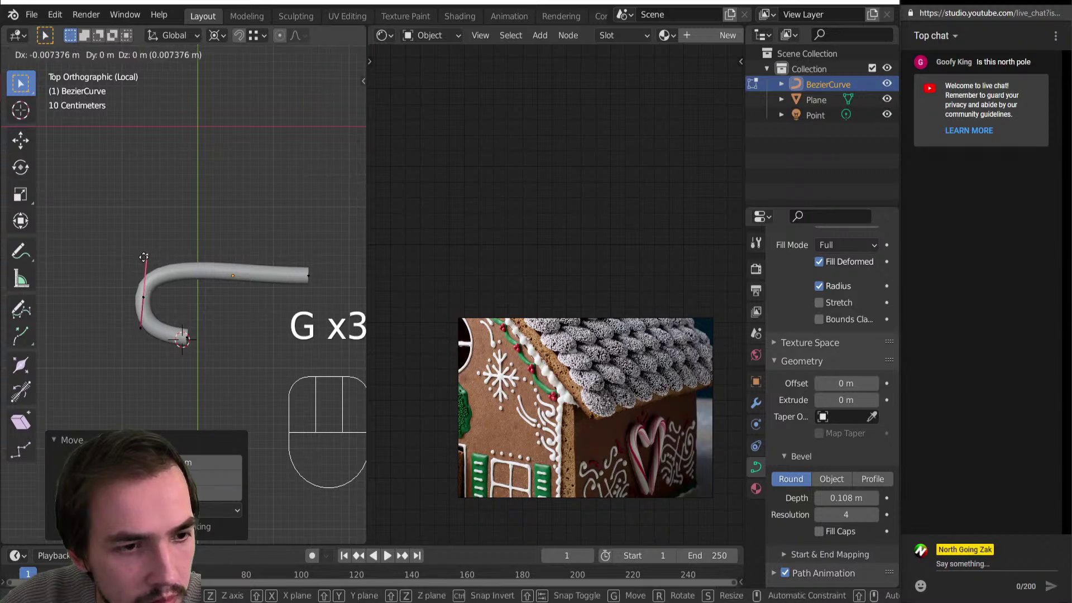
pyautogui.click(149, 260)
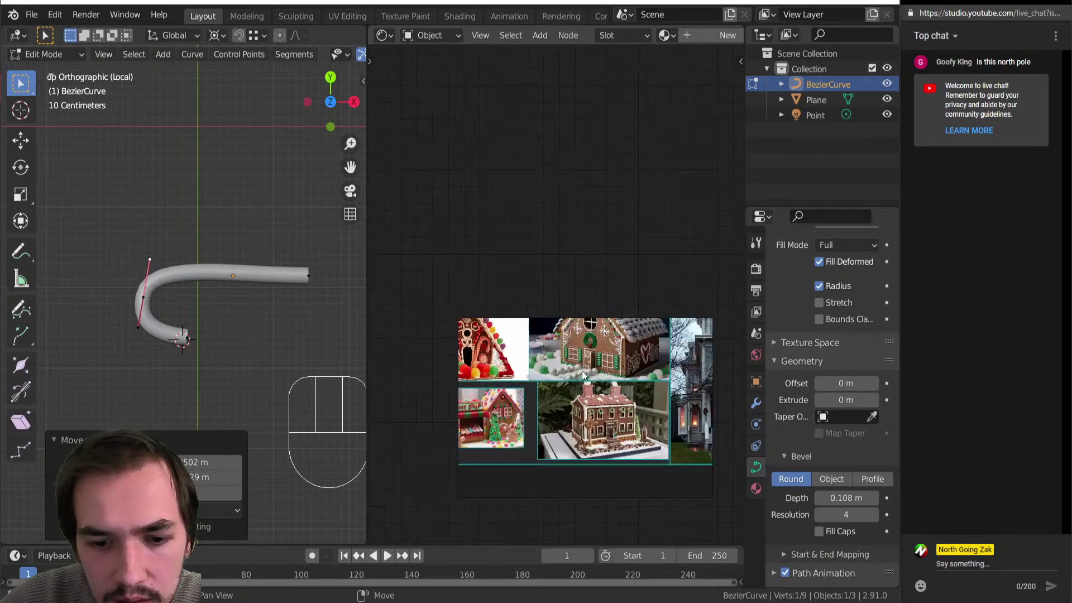
# Reposition and rotate the hook's tip point, and move the bend point in toward the cane's shaft.
pyautogui.click(184, 335)
pyautogui.press('g')
pyautogui.click(200, 349)
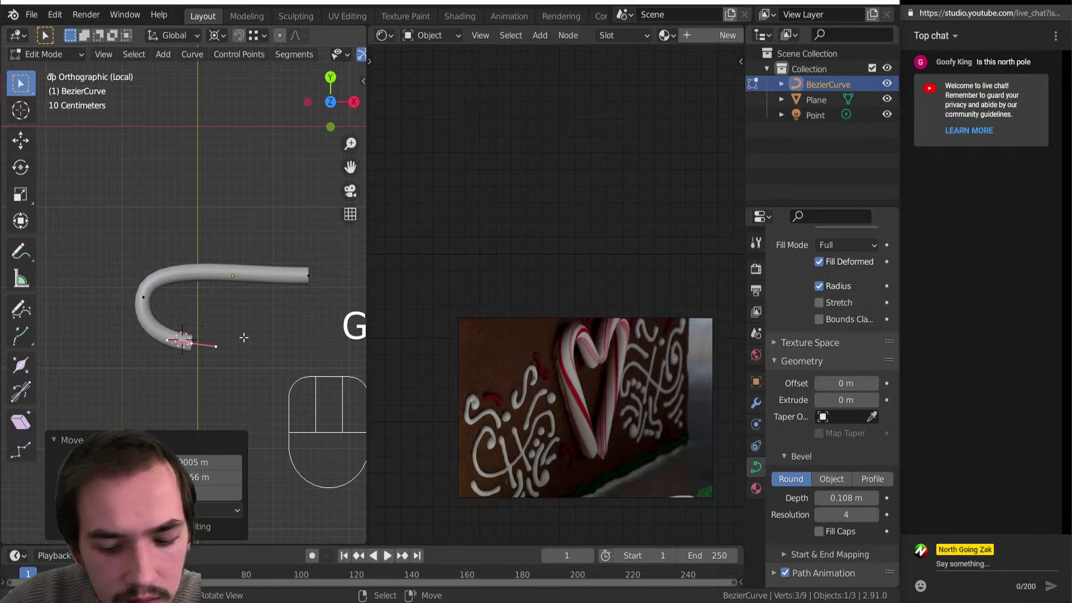
pyautogui.click(190, 349)
pyautogui.press('r')
pyautogui.click(285, 396)
pyautogui.moveTo(123, 294); pyautogui.dragTo(134, 294, button='right')
pyautogui.press('g')
pyautogui.click(184, 309)
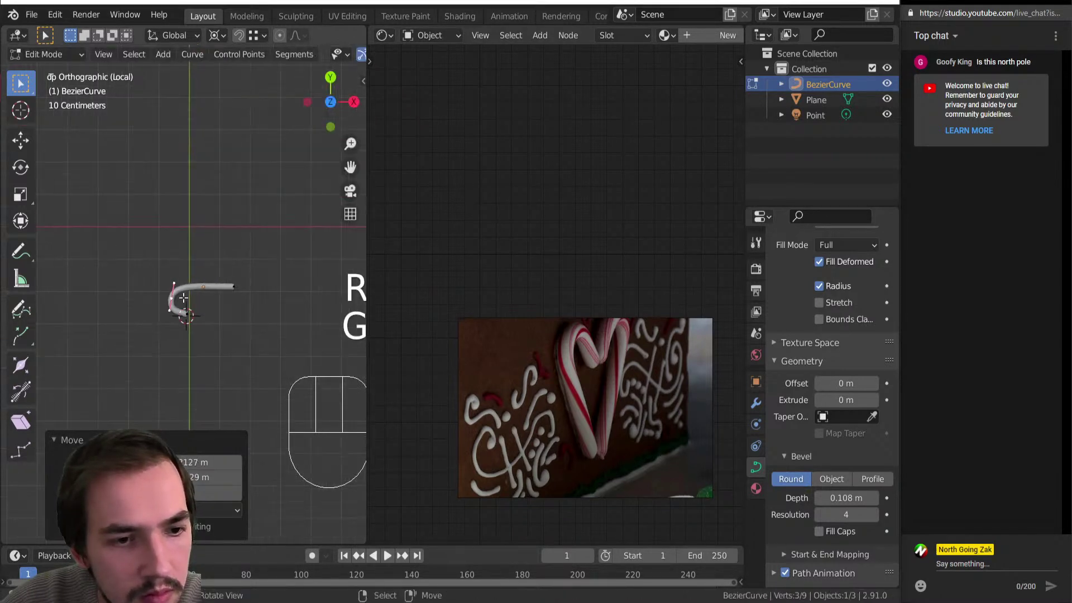
# Rotate all of the curve's control points 90° about the Y axis to stand the candy cane upright.
pyautogui.press('a')
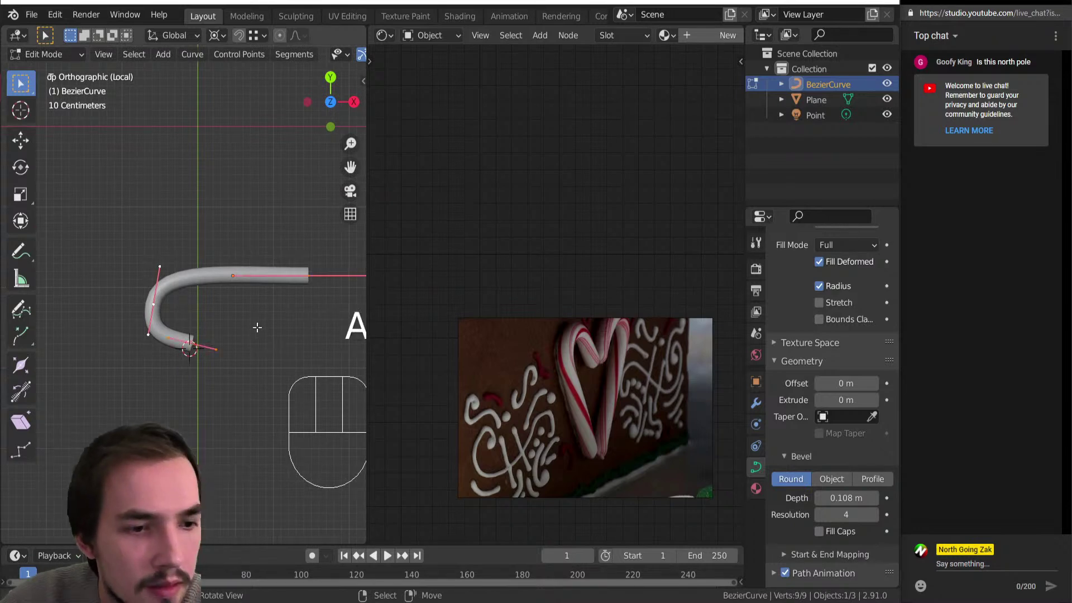
pyautogui.press('r')
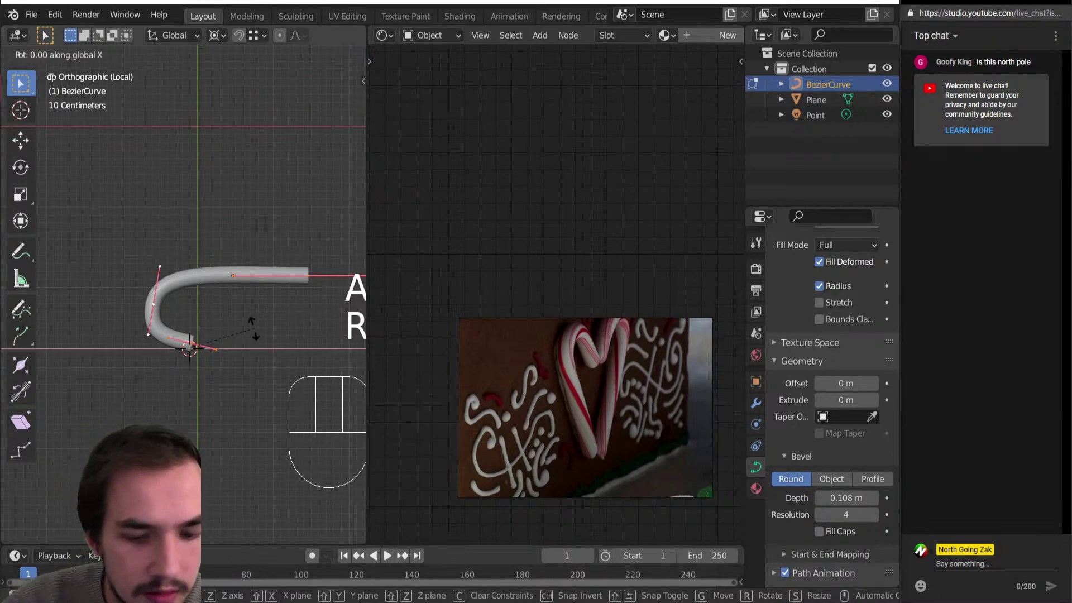
pyautogui.write('90')
pyautogui.press('Return')
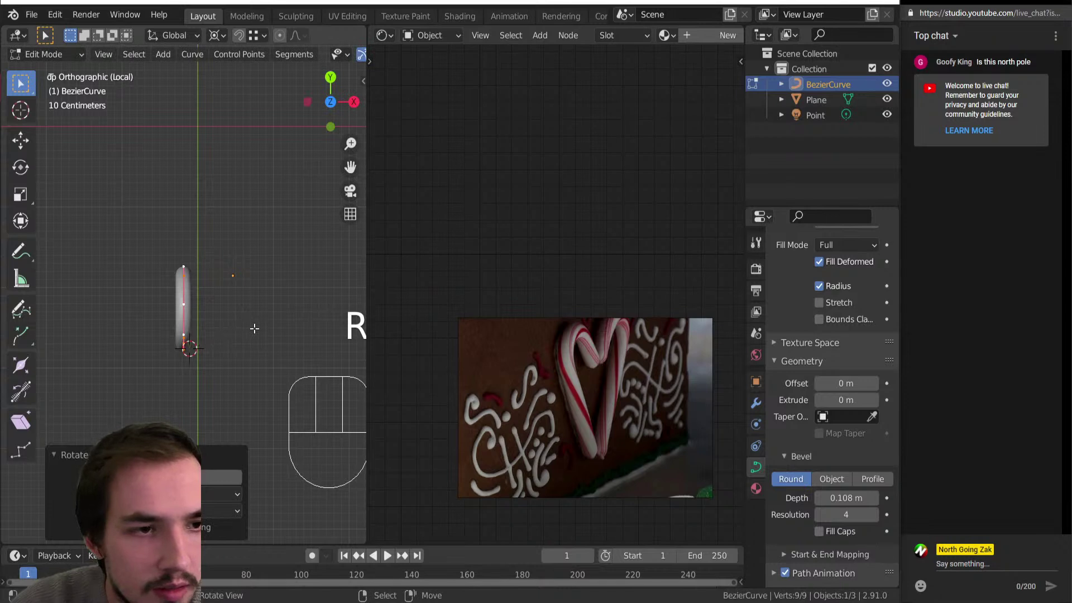
# Return to Object Mode and convert the candy cane curve to a mesh.
pyautogui.moveTo(256, 327); pyautogui.dragTo(98, 354, button='middle')
pyautogui.press('Tab')
pyautogui.scroll(5, 173, 246)
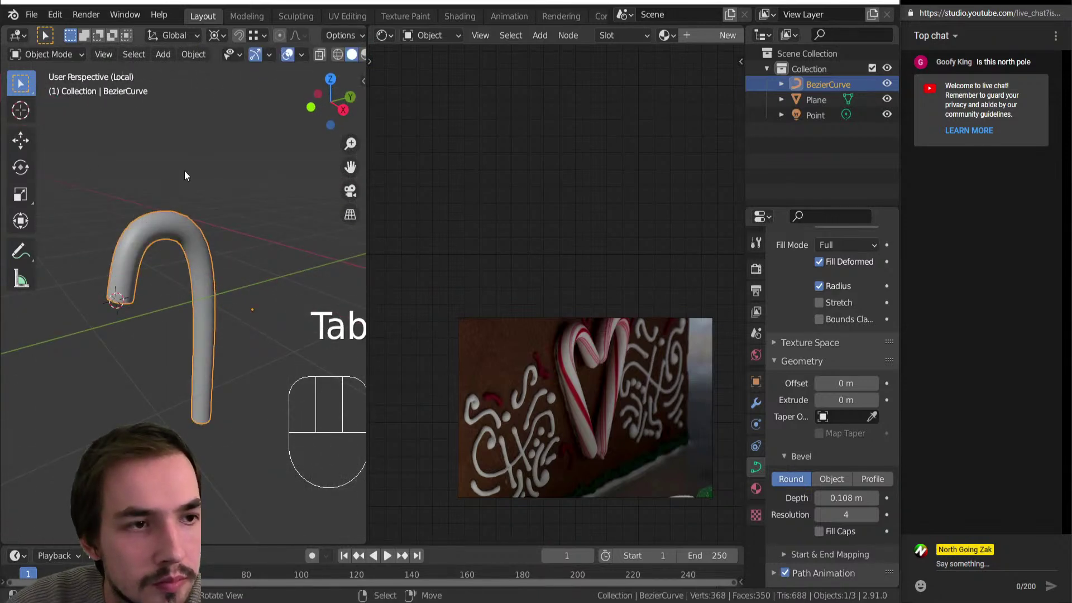
pyautogui.click(190, 54)
pyautogui.moveTo(295, 463)
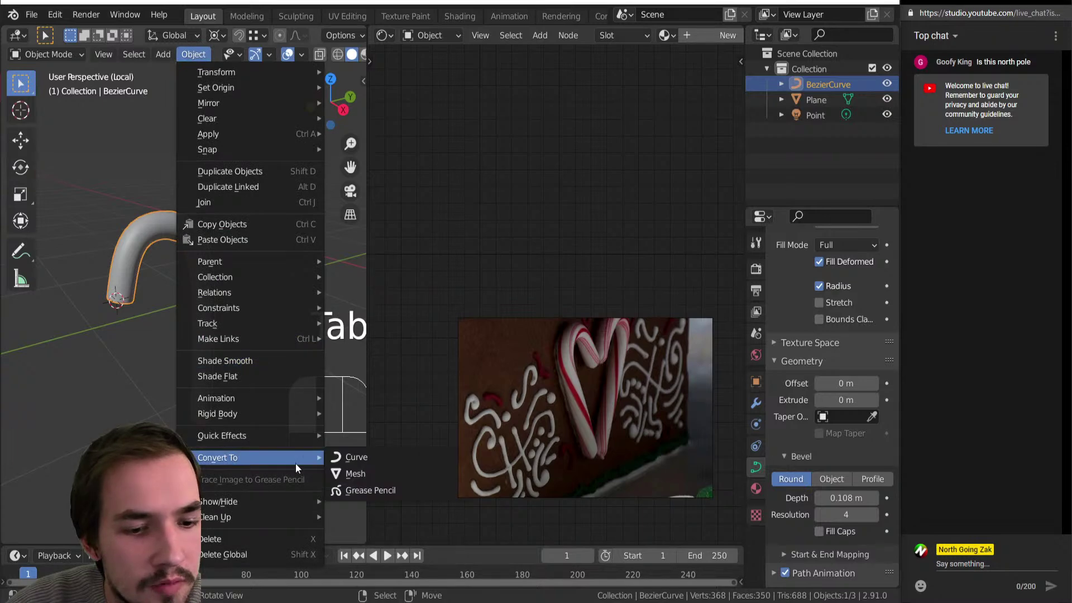
pyautogui.click(364, 474)
# Fill the open ends of the candy cane mesh with faces.
pyautogui.scroll(4, 153, 291)
pyautogui.press('Tab')
pyautogui.scroll(-4, 153, 290)
pyautogui.moveTo(153, 291); pyautogui.dragTo(207, 319, button='middle')
pyautogui.press('2')
pyautogui.press('a')
pyautogui.press('f')
pyautogui.scroll(2, 131, 316)
pyautogui.scroll(-3, 217, 315)
pyautogui.press('Tab')
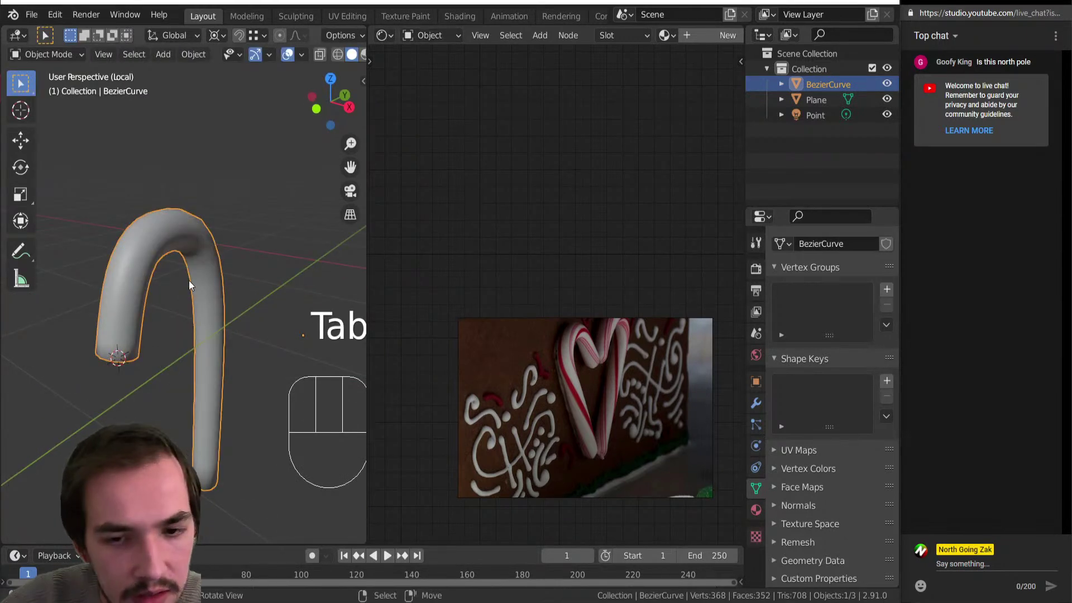
# Split the node editor into two stacked areas and create a new material for the candy cane.
pyautogui.press('Tab')
pyautogui.click(367, 340)
pyautogui.moveTo(364, 291); pyautogui.dragTo(332, 296, button='middle')
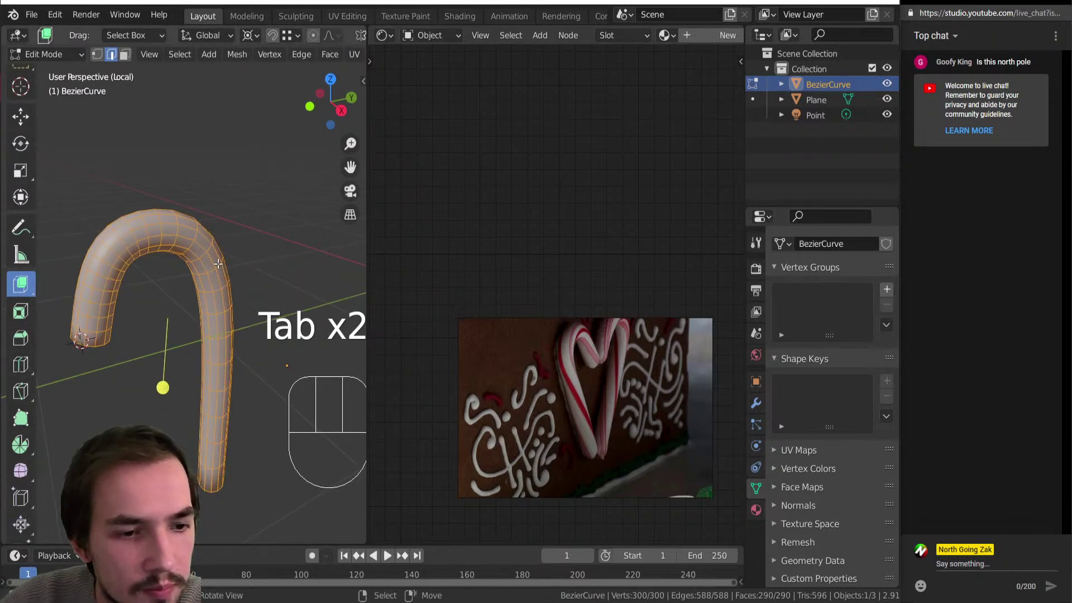
pyautogui.moveTo(740, 46); pyautogui.dragTo(693, 152)
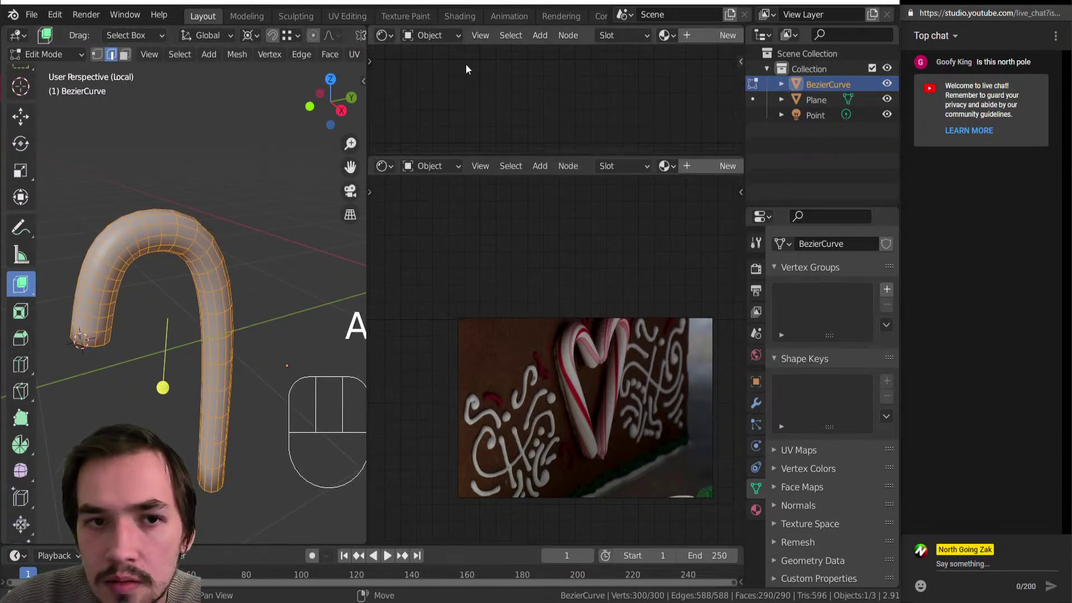
pyautogui.click(385, 166)
pyautogui.press('Escape')
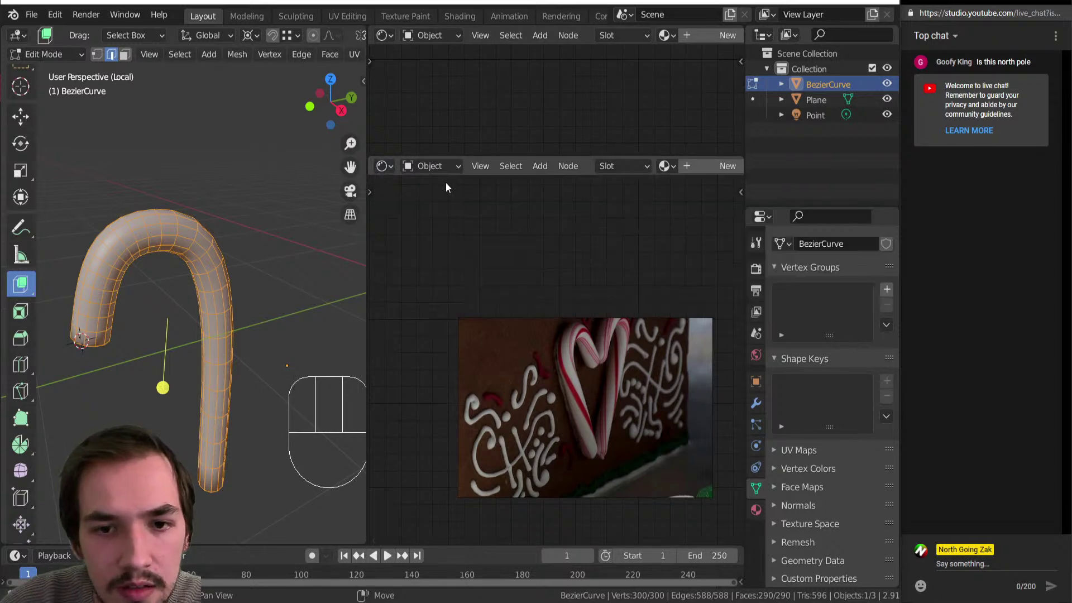
pyautogui.click(714, 166)
# Show the cane's UVs in an enlarged UV Editor above the node editor and shift the reference image aside.
pyautogui.click(384, 36)
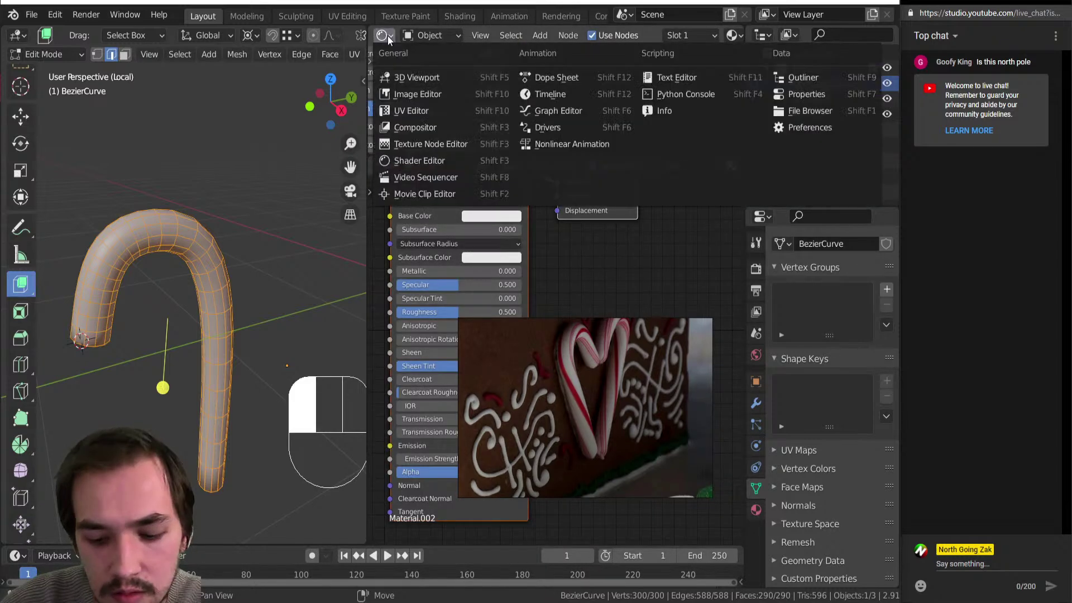
pyautogui.click(411, 110)
pyautogui.moveTo(505, 156); pyautogui.dragTo(506, 266)
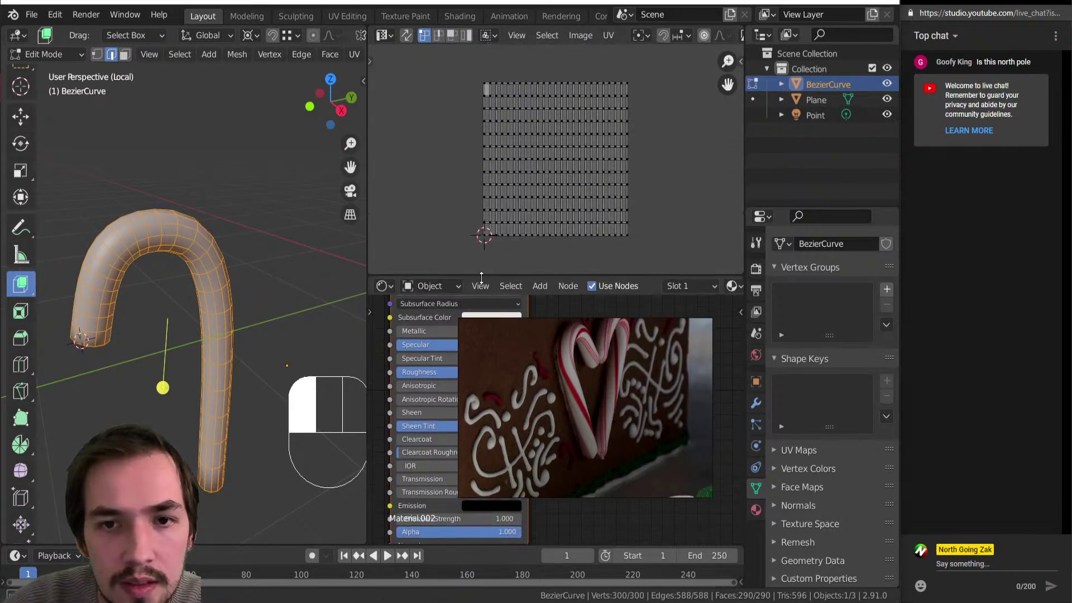
pyautogui.moveTo(464, 67); pyautogui.dragTo(578, 170)
pyautogui.moveTo(474, 424); pyautogui.dragTo(675, 397)
# Add a Texture Coordinate node to the cane material and send its UV output to the Viewer node.
pyautogui.scroll(-4, 557, 384)
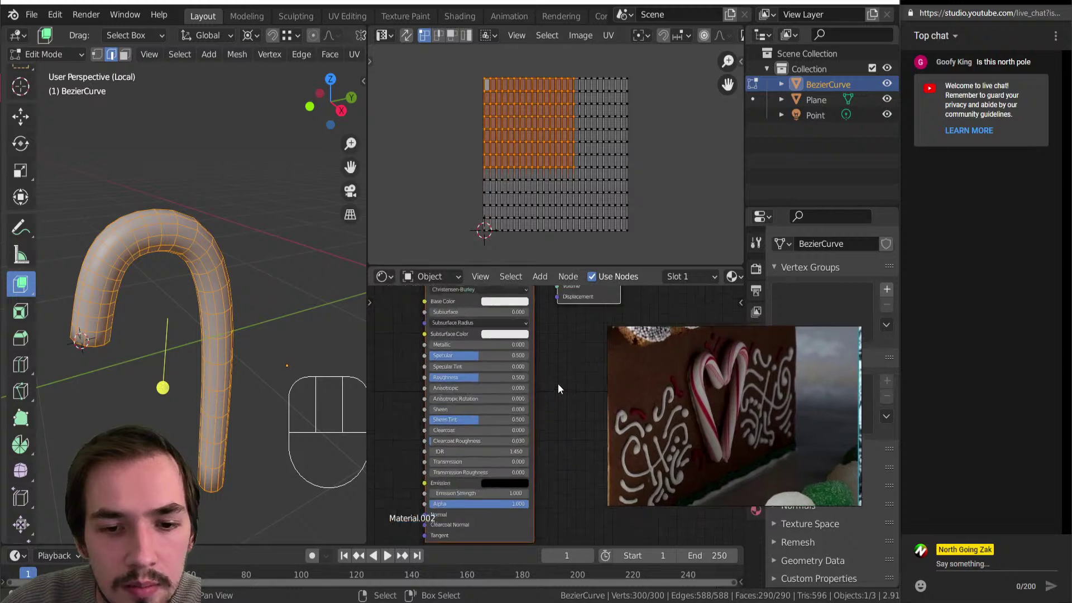
pyautogui.hotkey('shift', 'a')
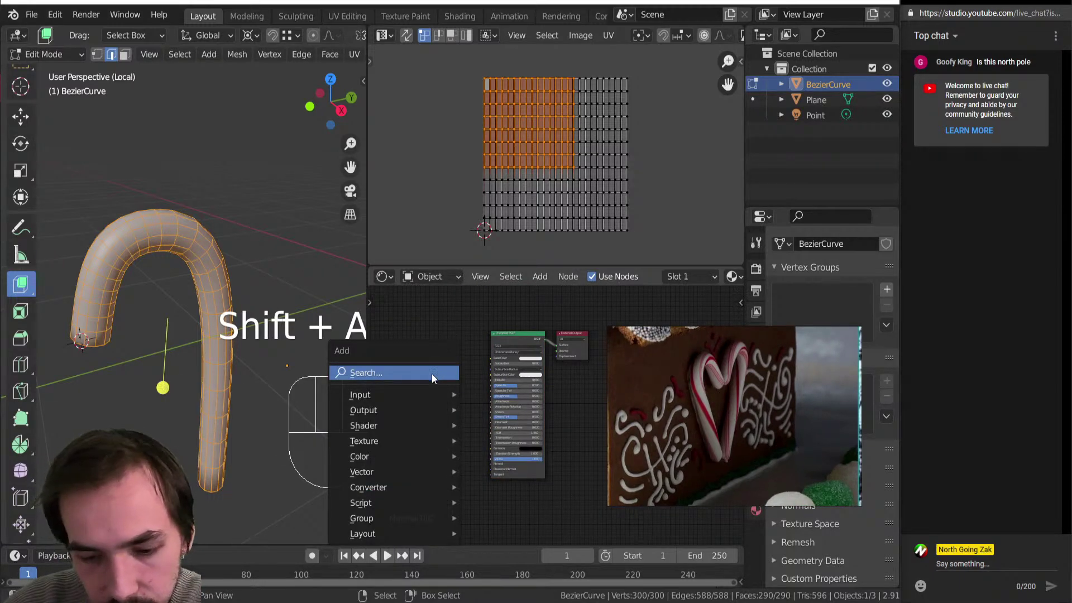
pyautogui.moveTo(425, 394)
pyautogui.click(514, 305)
pyautogui.click(424, 357)
pyautogui.scroll(3, 424, 357)
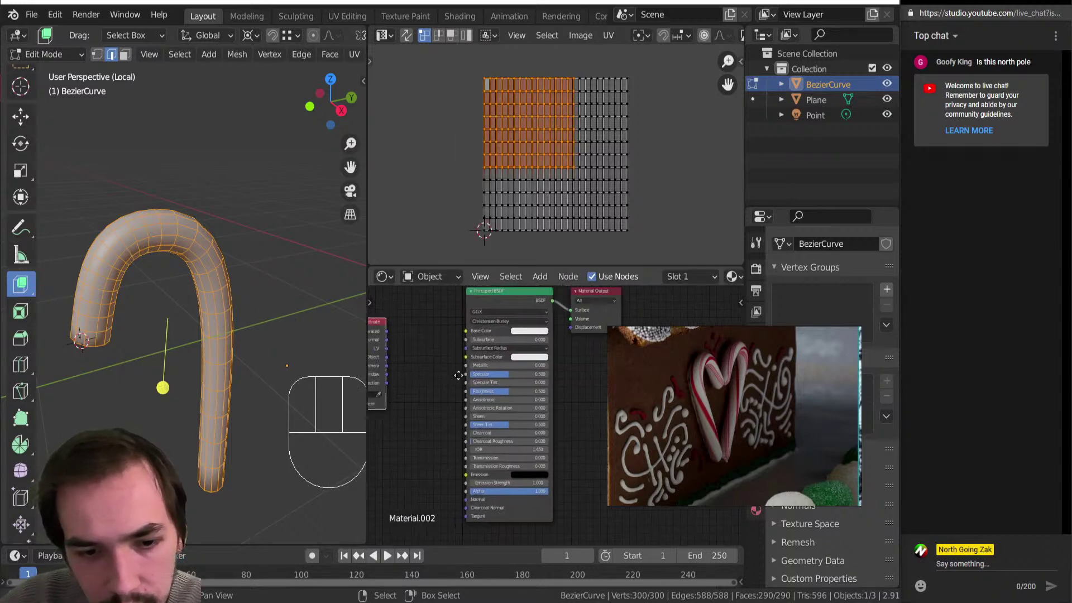
pyautogui.keyDown('ctrl'); pyautogui.keyDown('shift'); pyautogui.click(451, 390); pyautogui.keyUp('shift'); pyautogui.keyUp('ctrl')
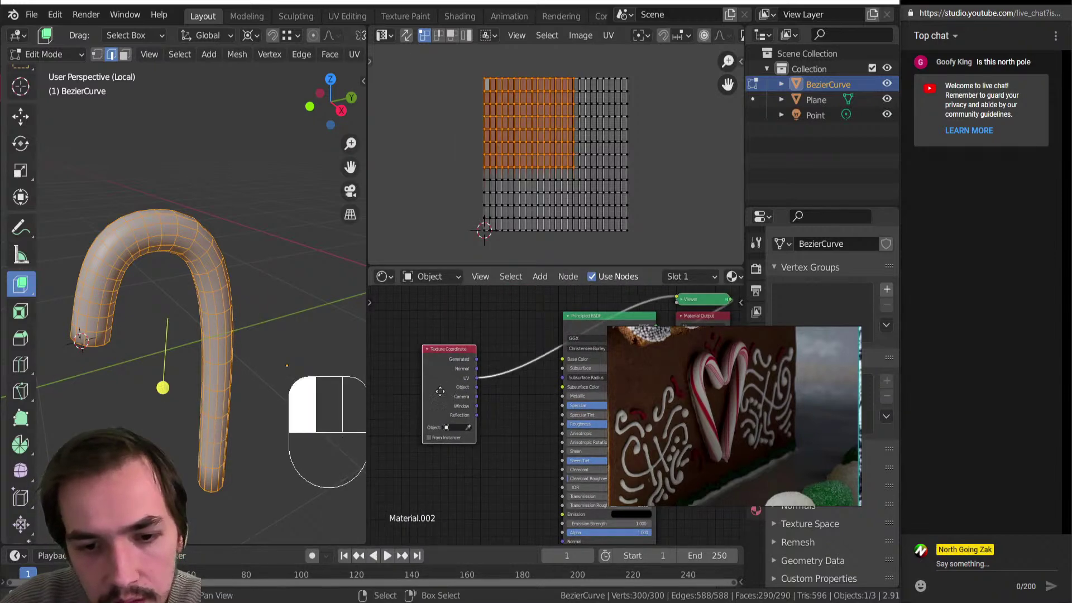
pyautogui.moveTo(451, 387); pyautogui.dragTo(361, 400)
# Insert a ColorRamp node after the UV output and set its interpolation to Constant.
pyautogui.hotkey('shift', 'a')
pyautogui.moveTo(394, 469)
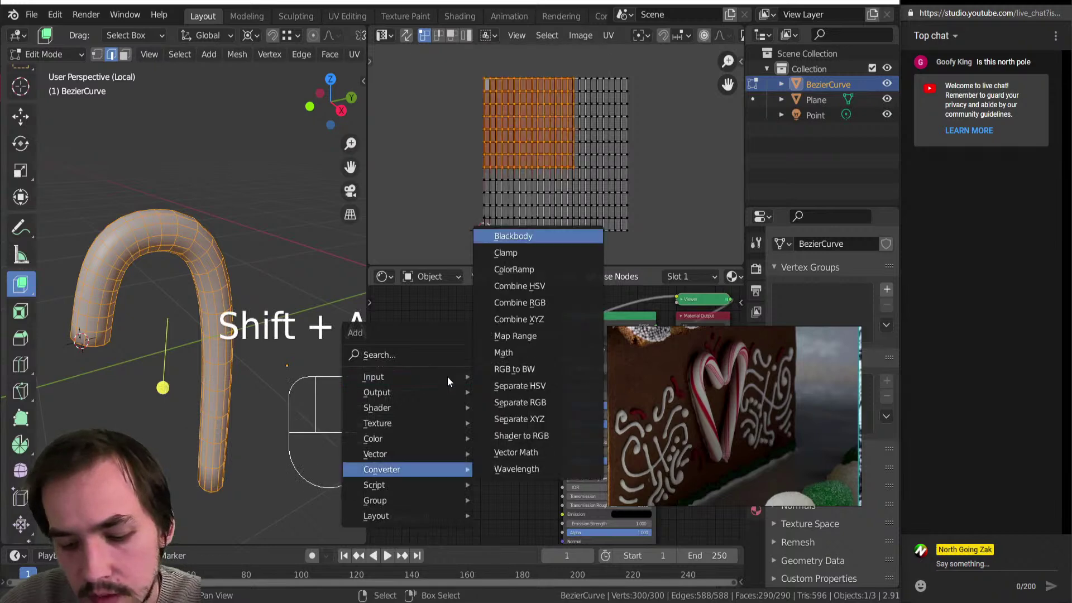
pyautogui.click(514, 235)
pyautogui.click(501, 395)
pyautogui.click(502, 385)
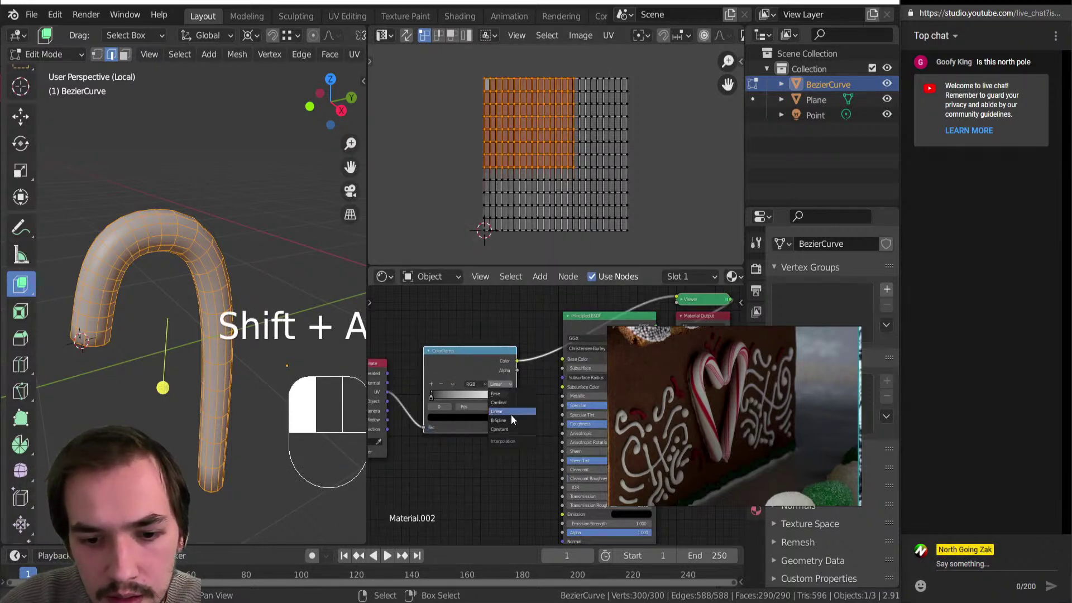
pyautogui.click(506, 428)
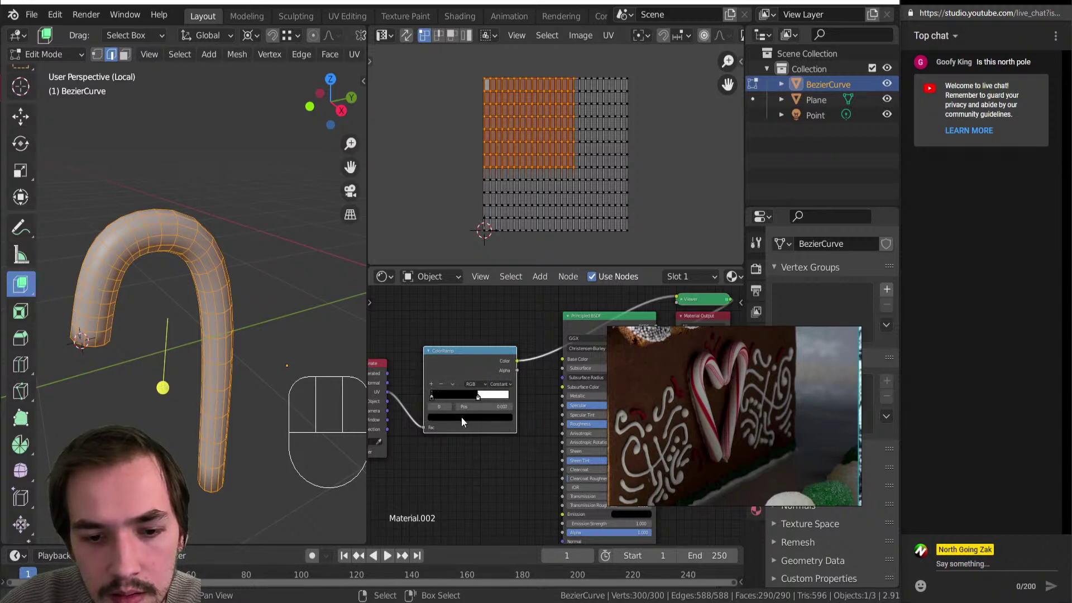
# Change the ColorRamp's black stop to a dark candy red.
pyautogui.click(467, 421)
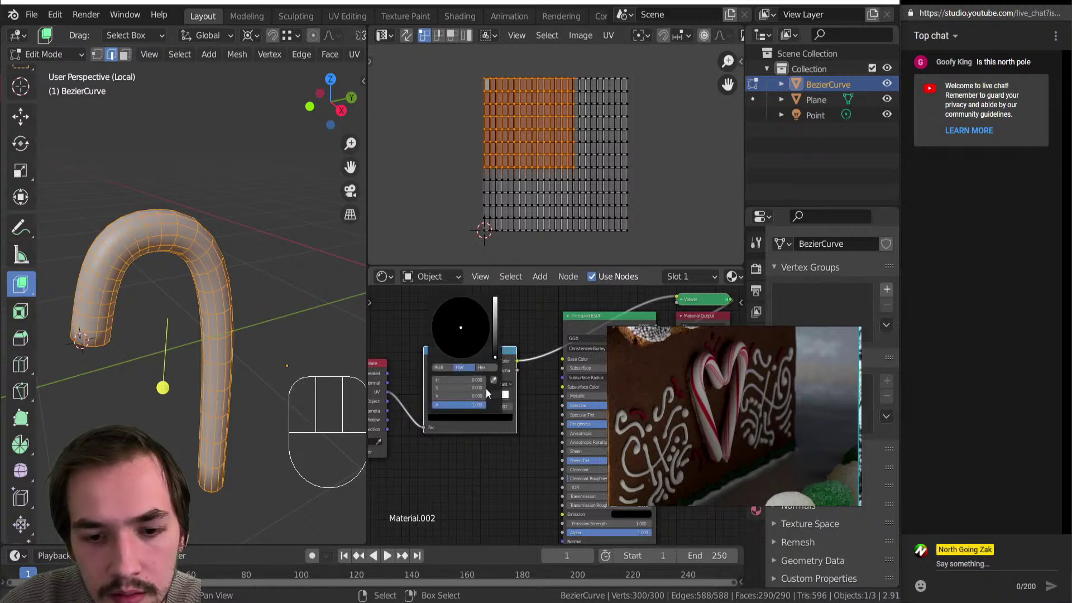
pyautogui.moveTo(494, 352); pyautogui.dragTo(498, 299)
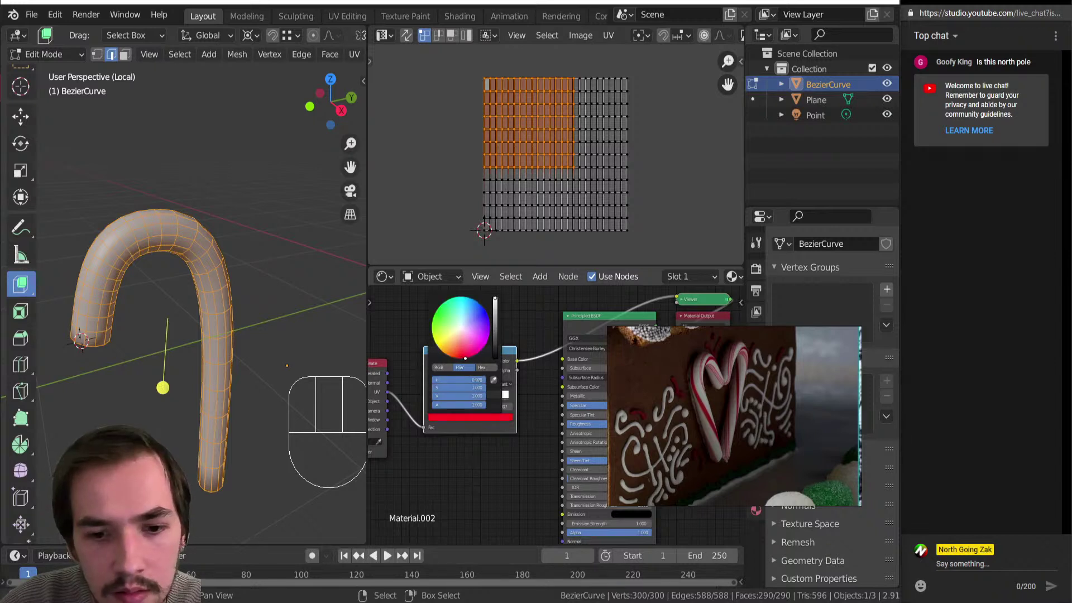
pyautogui.moveTo(494, 312); pyautogui.dragTo(495, 318)
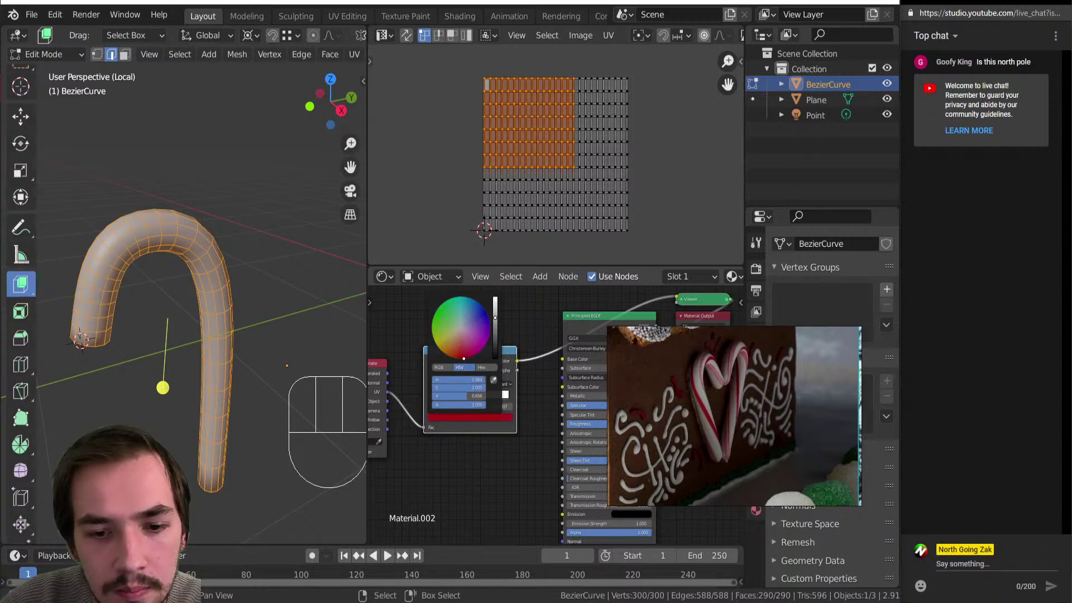
pyautogui.scroll(2, 440, 387)
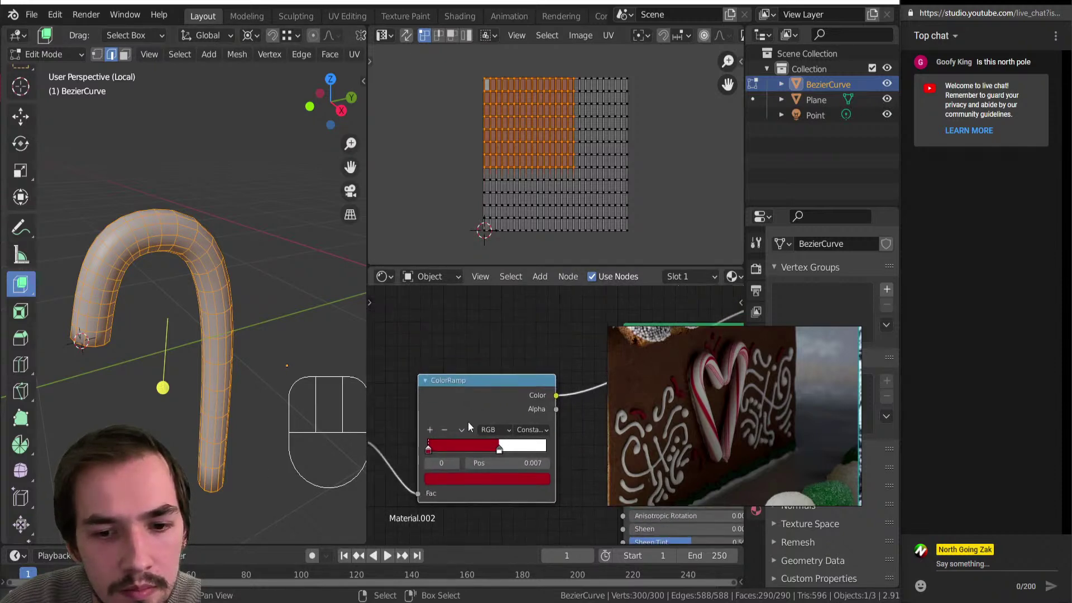
pyautogui.scroll(-2, 468, 426)
# Preview the raw UV coordinates on the cane with materials displayed in the viewport.
pyautogui.keyDown('ctrl'); pyautogui.keyDown('shift'); pyautogui.click(381, 421); pyautogui.keyUp('shift'); pyautogui.keyUp('ctrl')
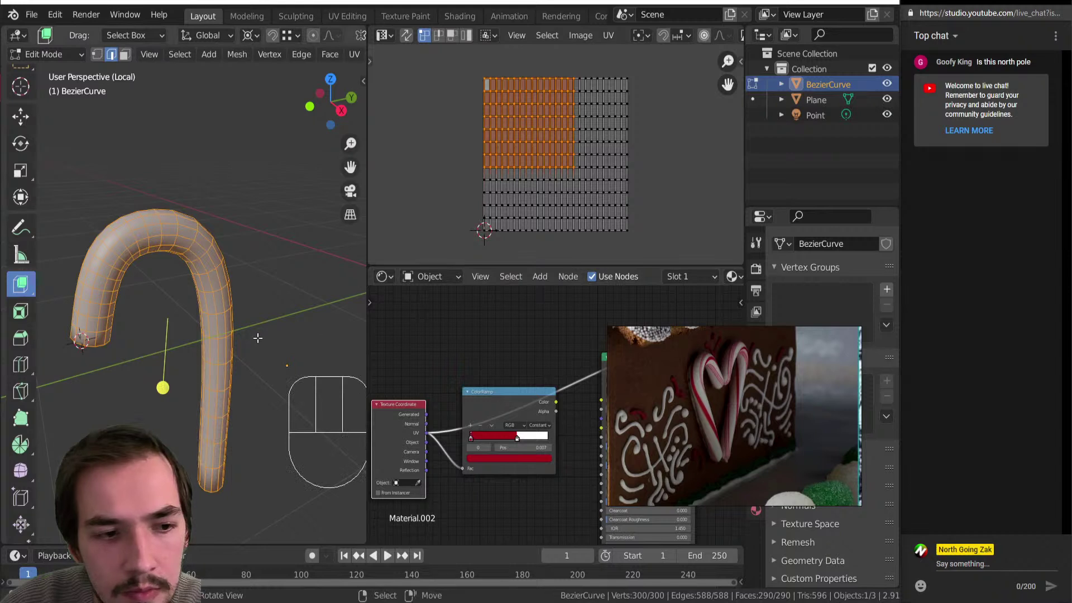
pyautogui.press('z')
pyautogui.click(225, 437)
pyautogui.moveTo(225, 437)
pyautogui.mouseDown(button='middle')
pyautogui.moveTo(173, 313)
pyautogui.moveTo(167, 323)
pyautogui.moveTo(291, 346)
pyautogui.mouseUp(button='middle')
# Insert a Separate XYZ node between the Texture Coordinate and ColorRamp nodes and inspect the X gradient on the cane.
pyautogui.moveTo(482, 421); pyautogui.dragTo(514, 330)
pyautogui.hotkey('shift', 'a')
pyautogui.moveTo(464, 441)
pyautogui.click(531, 392)
pyautogui.click(474, 413)
pyautogui.moveTo(186, 393)
pyautogui.mouseDown(button='middle')
pyautogui.moveTo(168, 374)
pyautogui.moveTo(174, 385)
pyautogui.mouseUp(button='middle')
pyautogui.scroll(2, 511, 442)
pyautogui.moveTo(179, 182); pyautogui.dragTo(82, 295, button='middle')
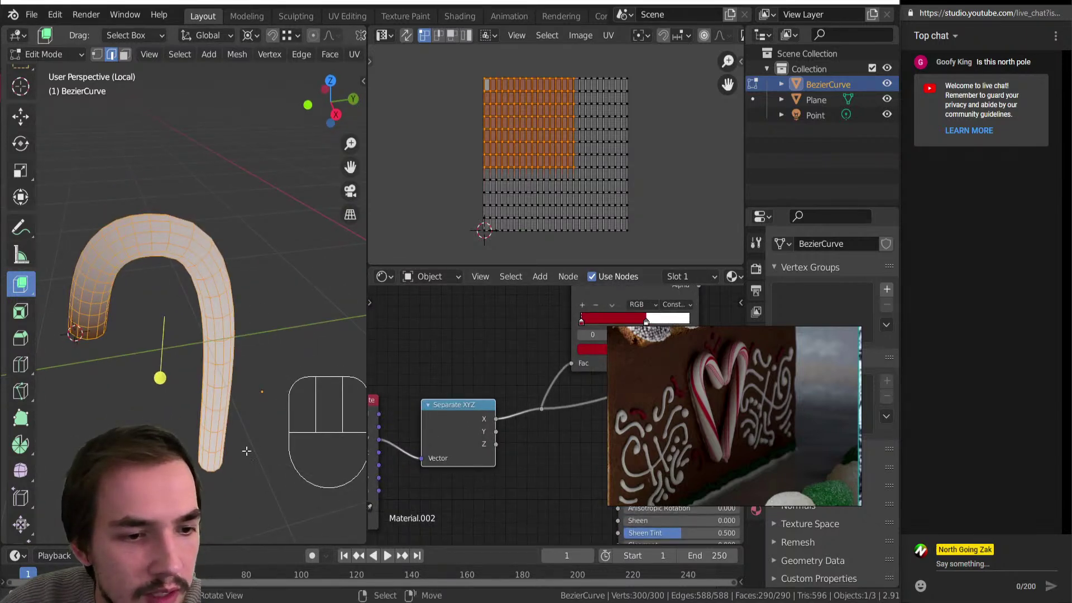
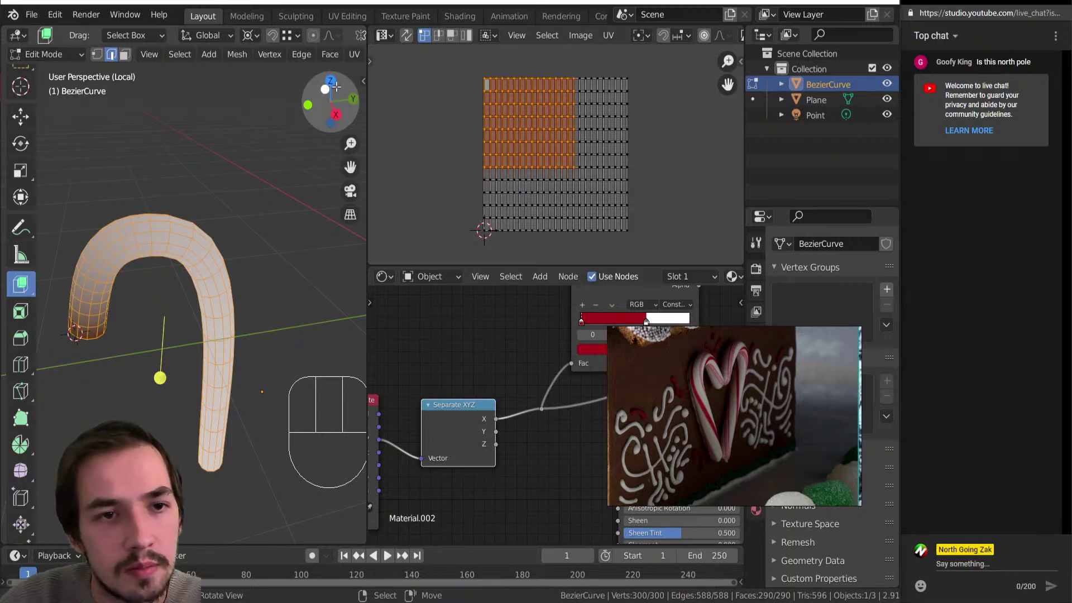
# Feed the Separate XYZ node's Y output into the ColorRamp and preview the ramp's colors on the cane.
pyautogui.moveTo(198, 300); pyautogui.dragTo(230, 275, button='middle')
pyautogui.scroll(3, 511, 429)
pyautogui.moveTo(481, 435); pyautogui.dragTo(532, 408)
pyautogui.moveTo(244, 325); pyautogui.dragTo(1, 348, button='middle')
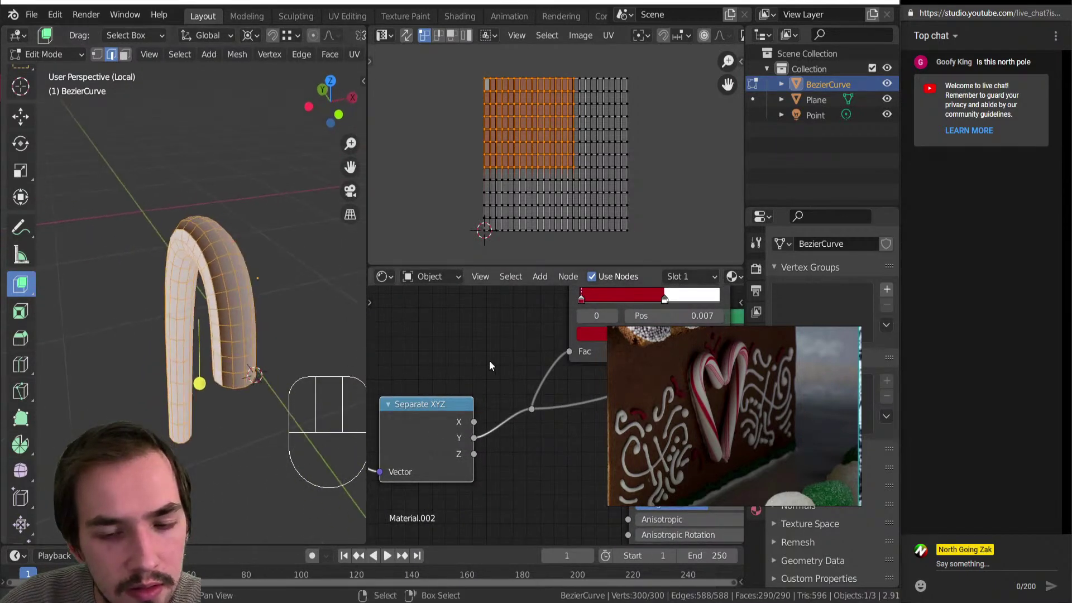
pyautogui.scroll(-4, 505, 390)
pyautogui.moveTo(512, 394); pyautogui.dragTo(453, 421, button='middle')
pyautogui.scroll(4, 561, 388)
pyautogui.keyDown('ctrl'); pyautogui.keyDown('shift'); pyautogui.click(531, 309); pyautogui.keyUp('shift'); pyautogui.keyUp('ctrl')
pyautogui.moveTo(531, 310); pyautogui.dragTo(411, 348)
# Add stops to the ColorRamp and recolor and move them to form a white band between red areas.
pyautogui.moveTo(417, 366); pyautogui.dragTo(510, 359, button='middle')
pyautogui.moveTo(527, 366)
pyautogui.mouseDown()
pyautogui.moveTo(454, 380)
pyautogui.moveTo(516, 377)
pyautogui.mouseUp()
pyautogui.click(452, 354)
pyautogui.click(452, 354)
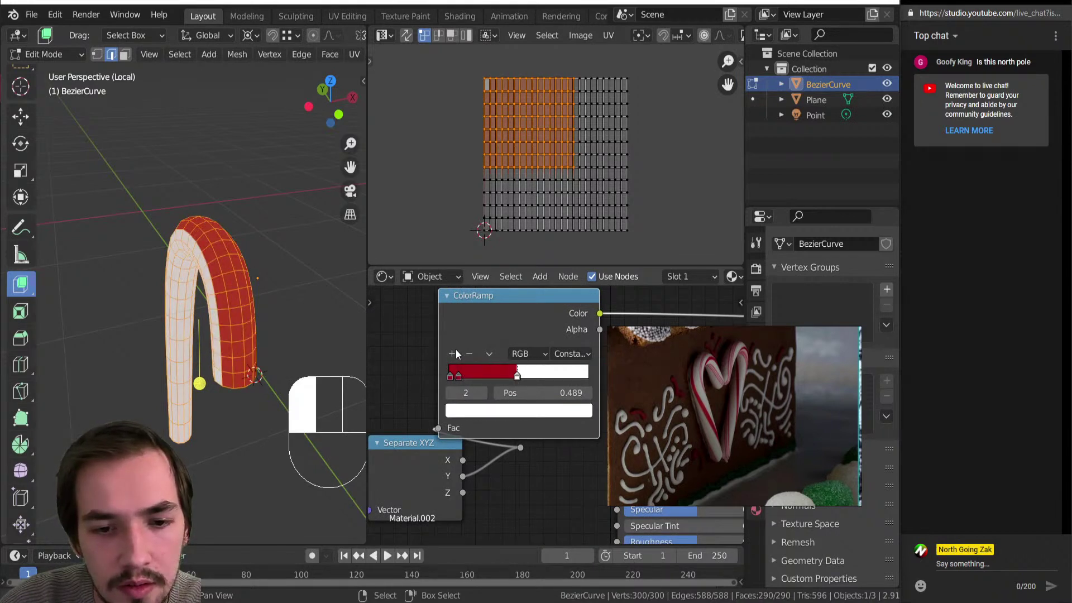
pyautogui.click(507, 417)
pyautogui.moveTo(559, 264); pyautogui.dragTo(563, 219)
pyautogui.click(532, 411)
pyautogui.click(531, 410)
pyautogui.moveTo(521, 372); pyautogui.dragTo(455, 361)
# Space the ramp stops to form a second, narrower white stripe that ends at a red stop at 0.349.
pyautogui.moveTo(223, 335); pyautogui.dragTo(139, 324, button='middle')
pyautogui.scroll(1, 500, 377)
pyautogui.moveTo(467, 365)
pyautogui.mouseDown()
pyautogui.moveTo(524, 364)
pyautogui.moveTo(446, 371)
pyautogui.moveTo(497, 369)
pyautogui.moveTo(469, 367)
pyautogui.moveTo(485, 367)
pyautogui.mouseUp()
pyautogui.click(473, 367)
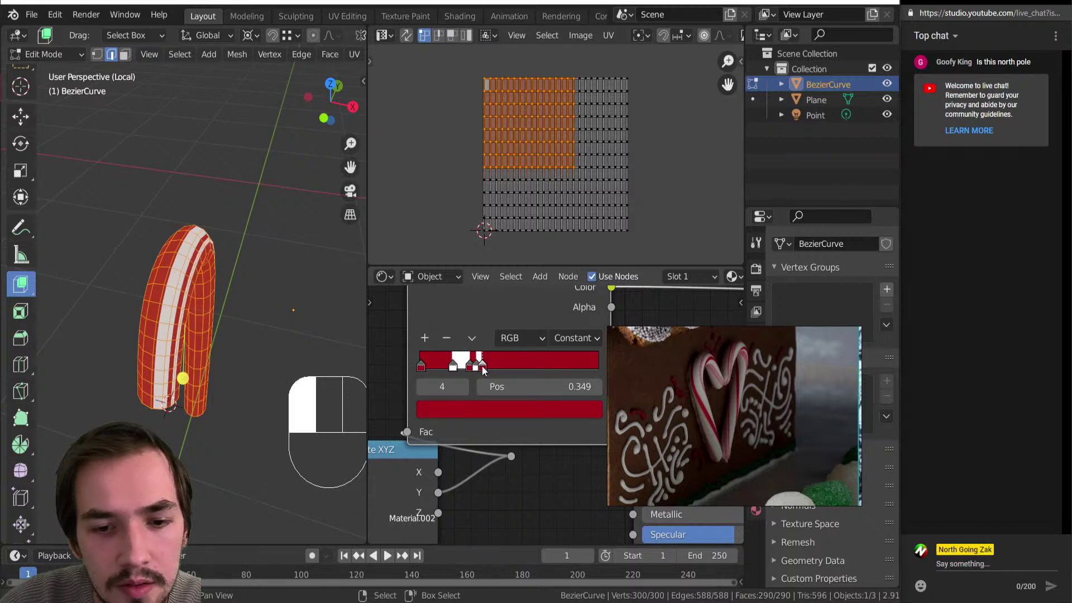
# Add three alternating ColorRamp stops for more thin stripes: white at 0.382, red at 0.416 and white at 0.444.
pyautogui.click(425, 338)
pyautogui.moveTo(483, 367)
pyautogui.mouseDown()
pyautogui.moveTo(503, 371)
pyautogui.moveTo(517, 358)
pyautogui.moveTo(489, 371)
pyautogui.mouseUp()
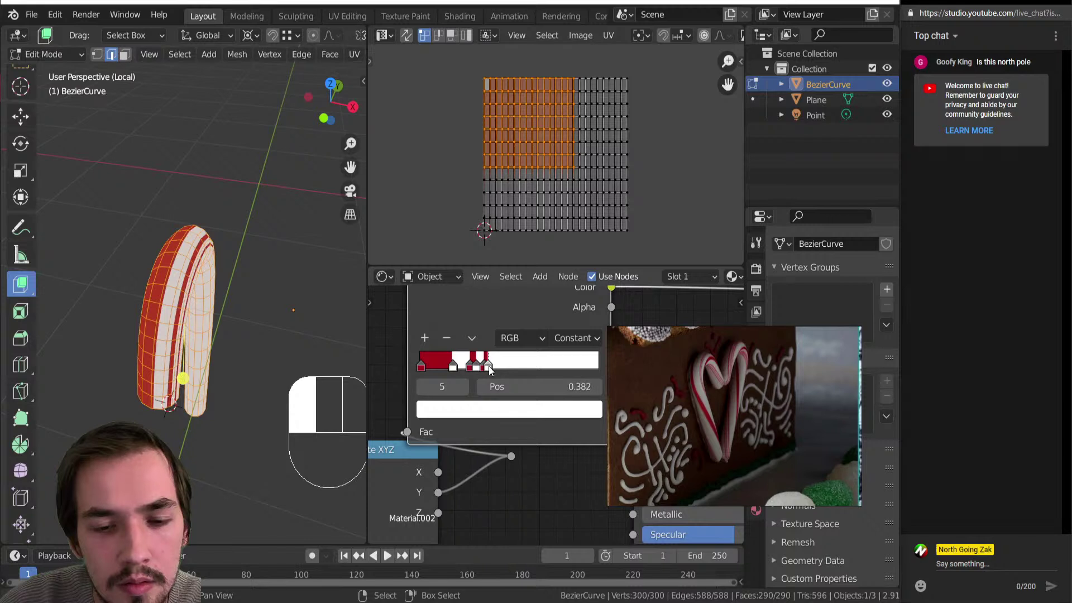
pyautogui.click(424, 340)
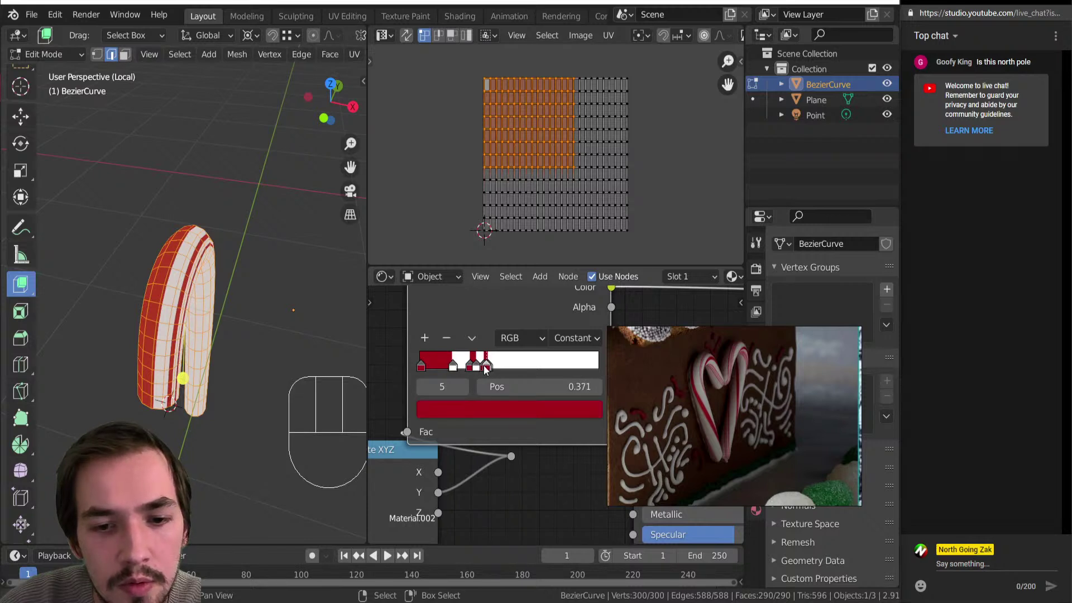
pyautogui.click(489, 370)
pyautogui.moveTo(487, 369)
pyautogui.mouseDown()
pyautogui.moveTo(506, 369)
pyautogui.moveTo(492, 370)
pyautogui.mouseUp()
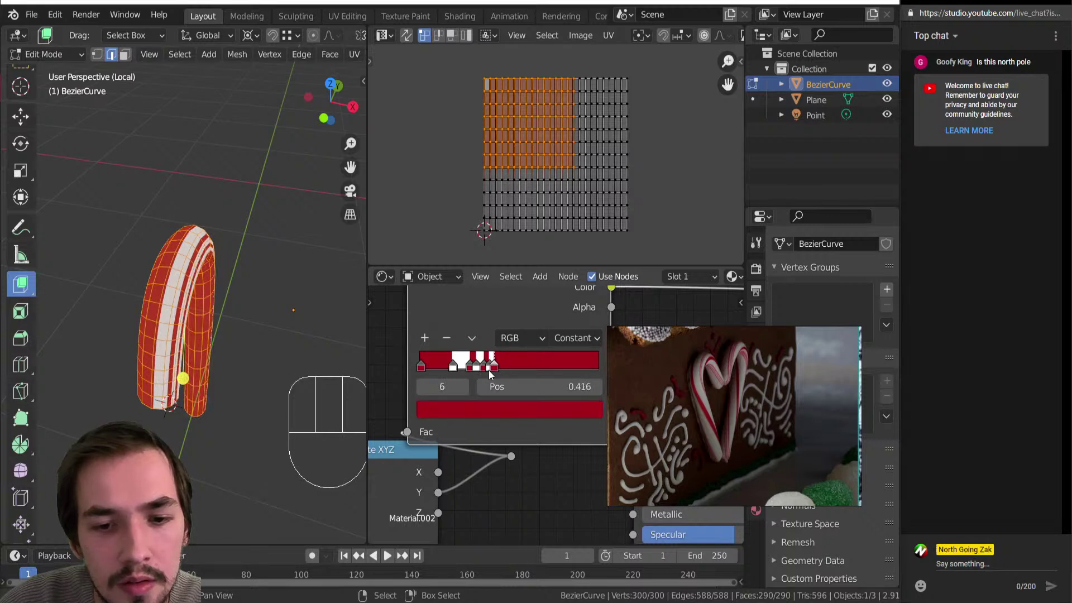
pyautogui.click(469, 371)
pyautogui.click(424, 338)
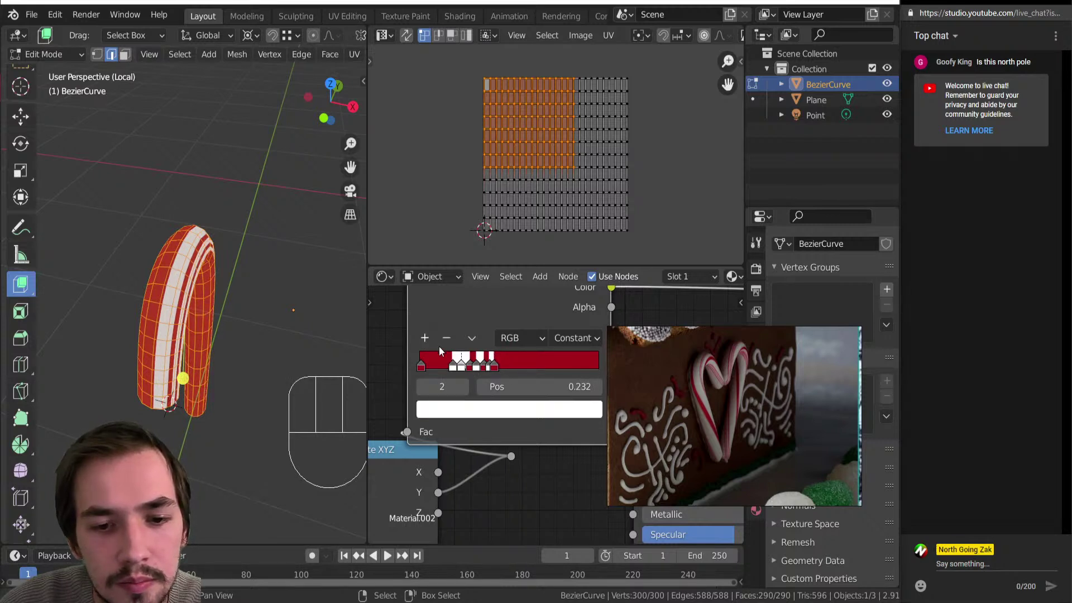
pyautogui.moveTo(467, 364); pyautogui.dragTo(504, 364)
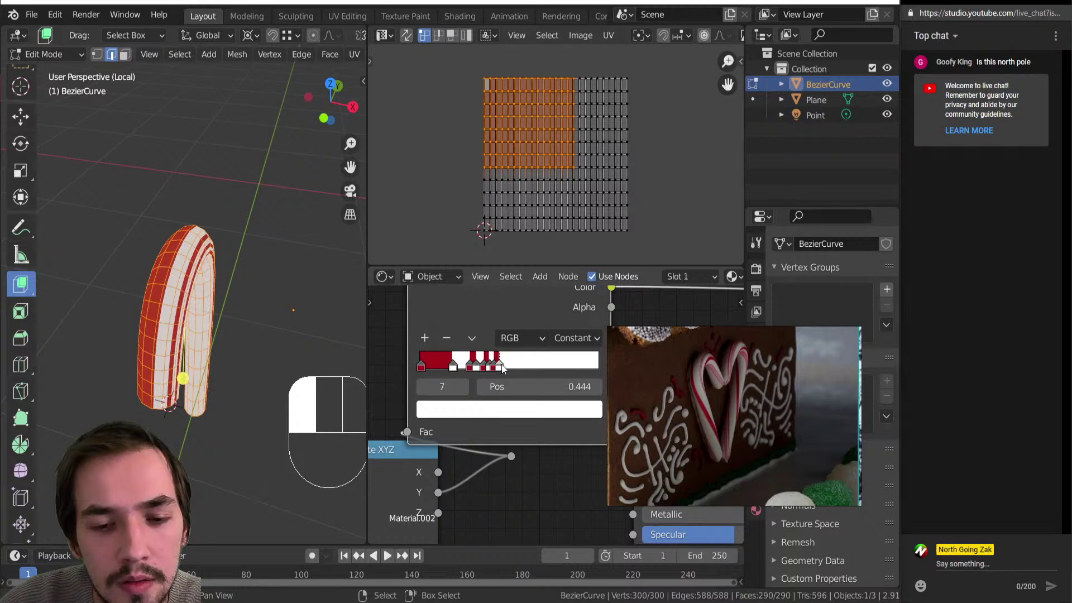
pyautogui.click(470, 366)
pyautogui.moveTo(262, 357); pyautogui.dragTo(226, 311, button='middle')
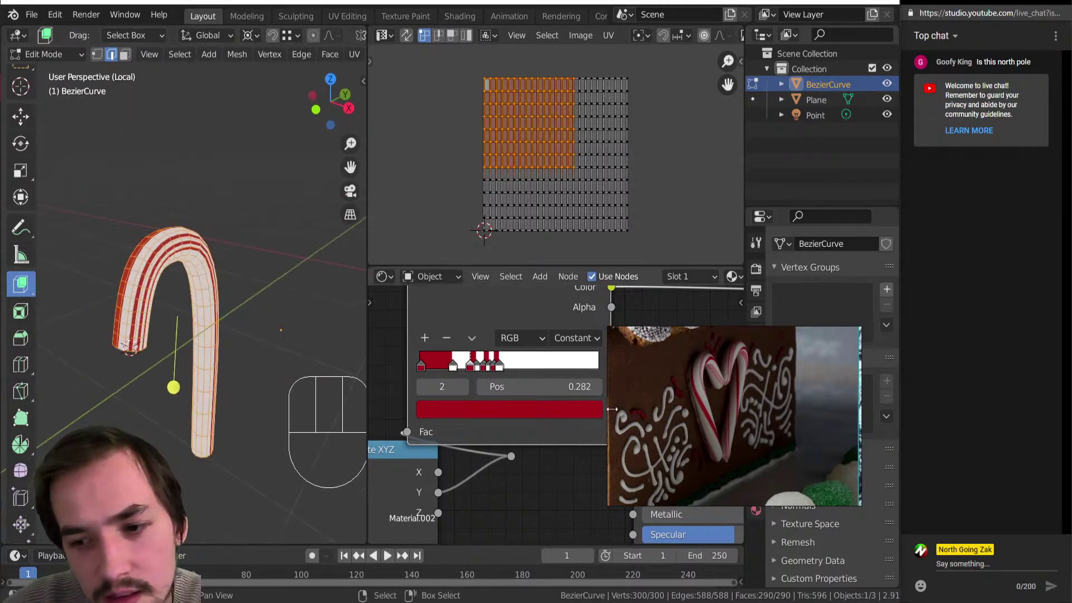
# Insert a Vector Rotate node between the Texture Coordinate and Separate XYZ nodes and set its angle to about 22°.
pyautogui.scroll(-4, 608, 409)
pyautogui.moveTo(527, 427); pyautogui.dragTo(514, 445)
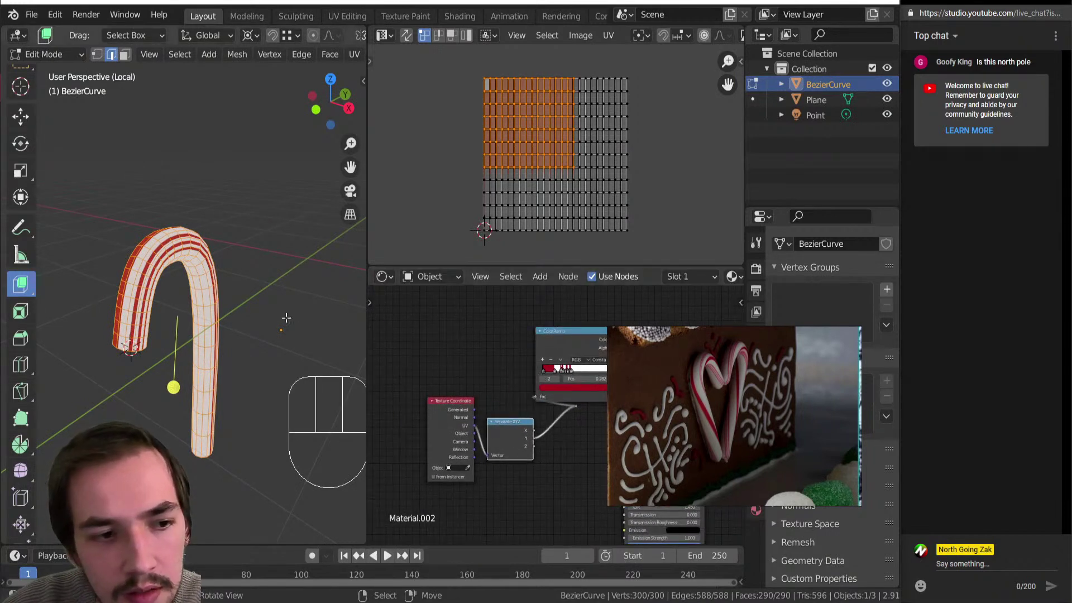
pyautogui.moveTo(291, 314); pyautogui.dragTo(335, 346, button='middle')
pyautogui.moveTo(443, 430); pyautogui.dragTo(351, 414)
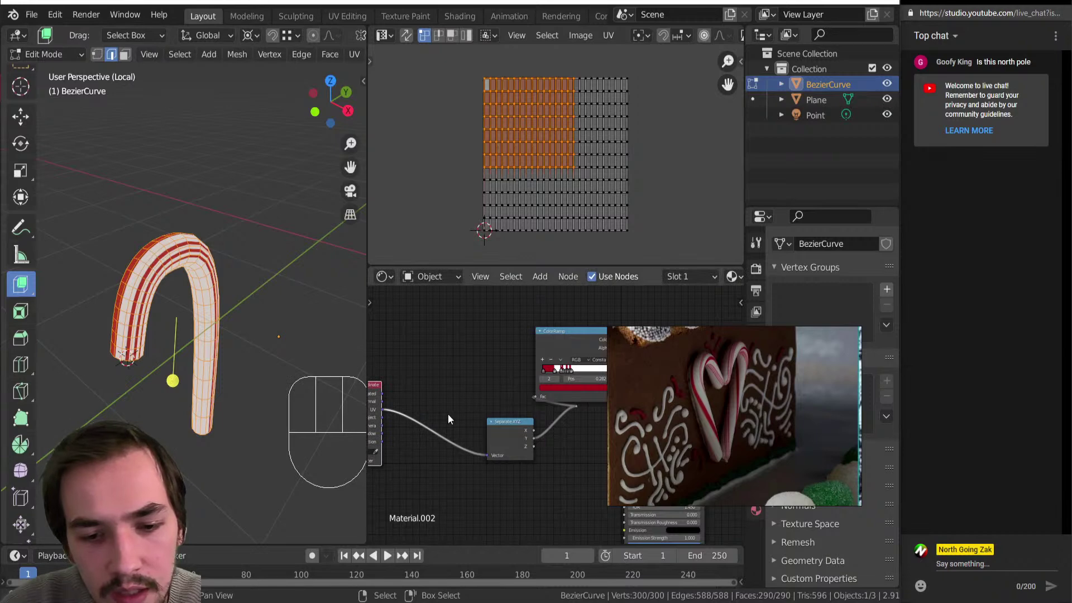
pyautogui.hotkey('shift', 'a')
pyautogui.click(480, 441)
pyautogui.click(409, 383)
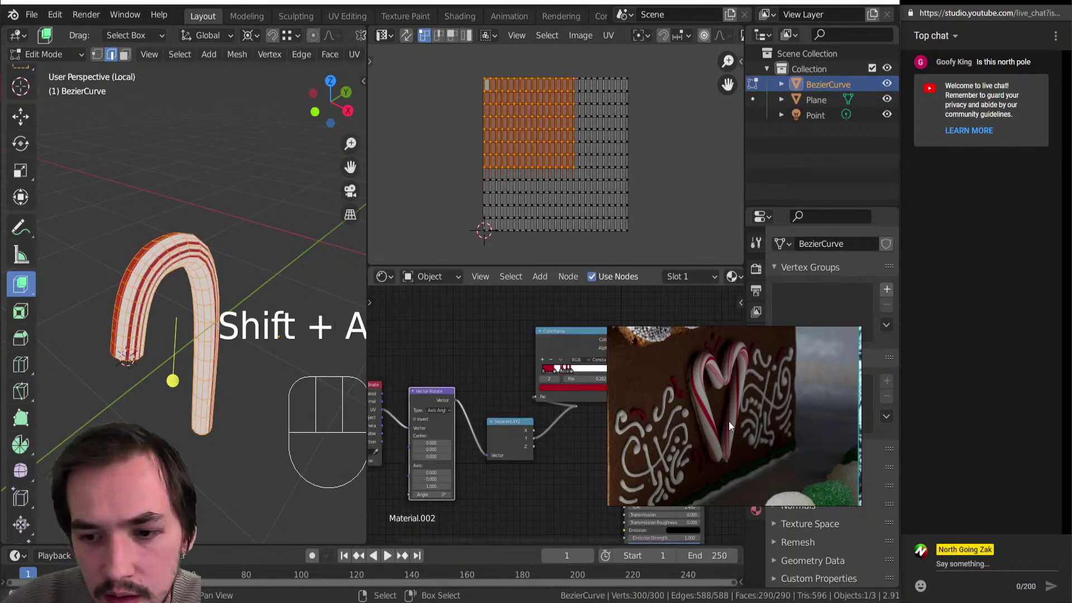
pyautogui.moveTo(433, 495); pyautogui.dragTo(453, 495)
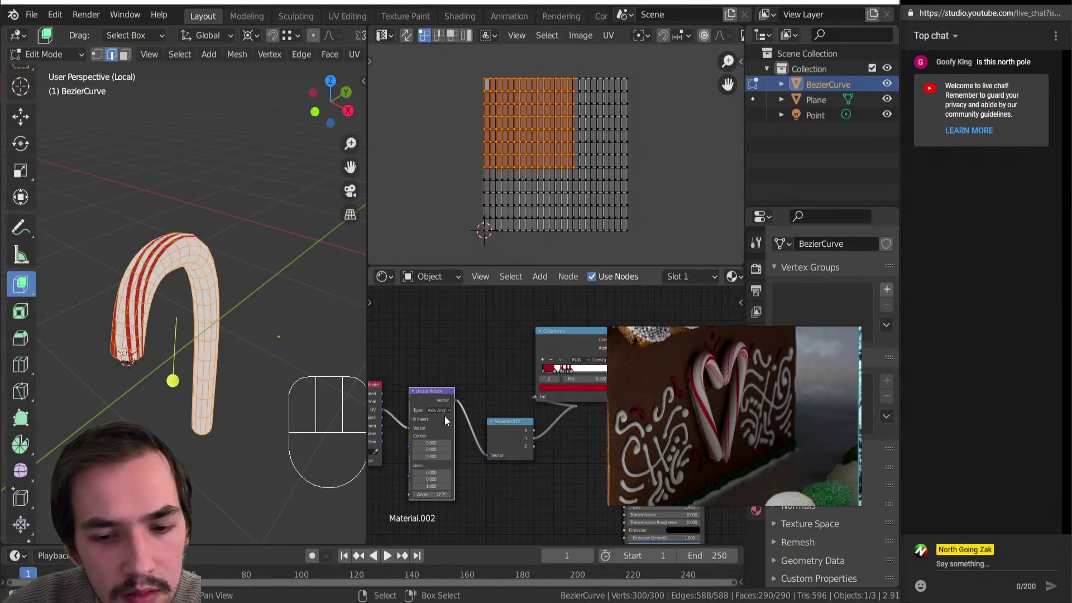
# Insert a Math node between the Separate XYZ and ColorRamp nodes and set its operation to Multiply.
pyautogui.scroll(2, 463, 423)
pyautogui.moveTo(478, 434); pyautogui.dragTo(522, 452)
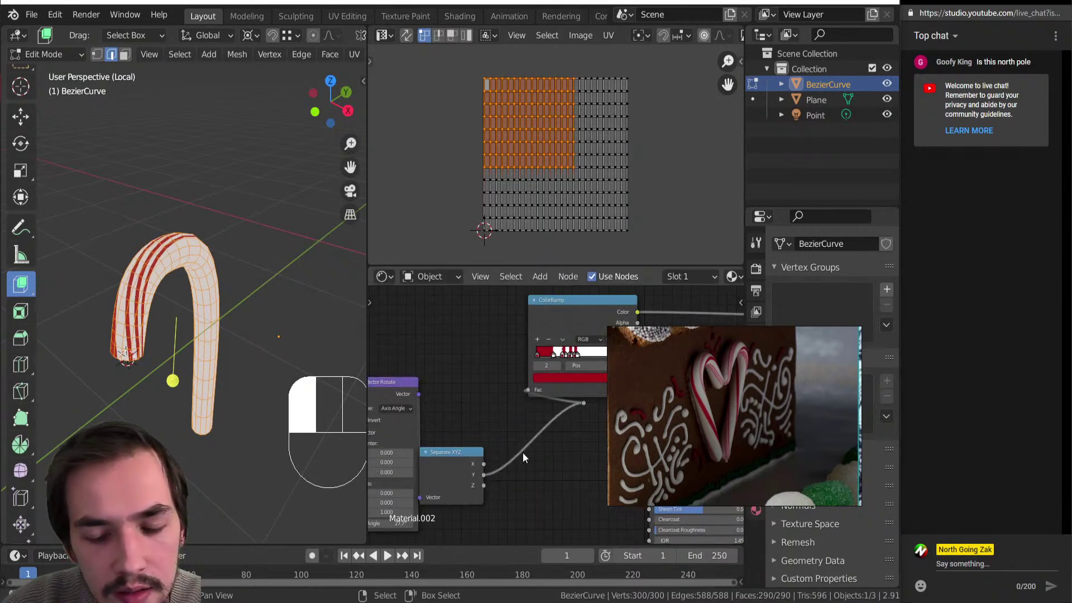
pyautogui.hotkey('shift', 'a')
pyautogui.press('n')
pyautogui.press('a')
pyautogui.click(523, 441)
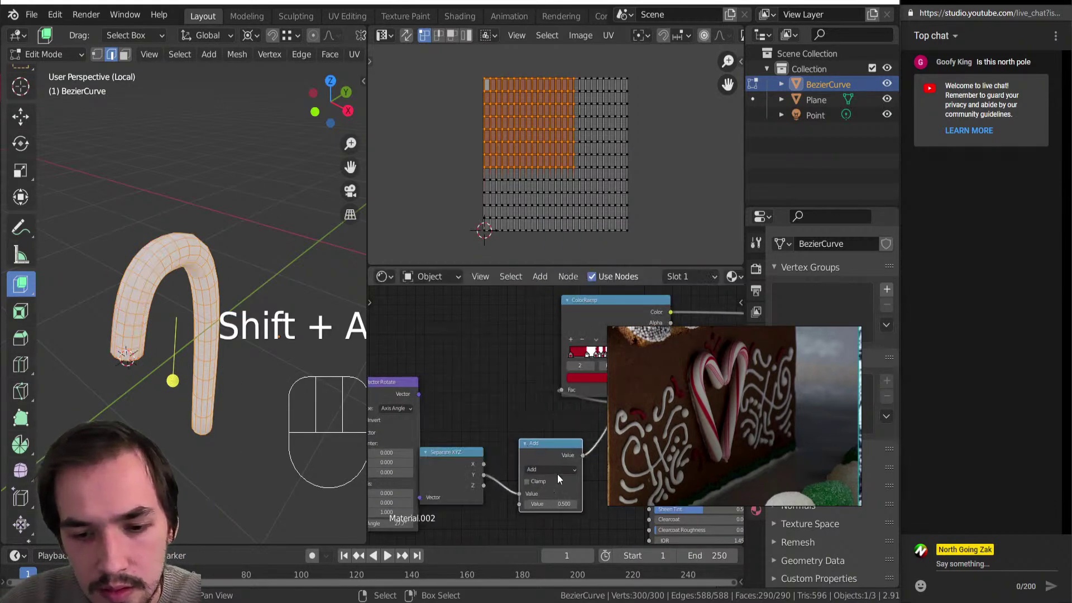
pyautogui.click(548, 472)
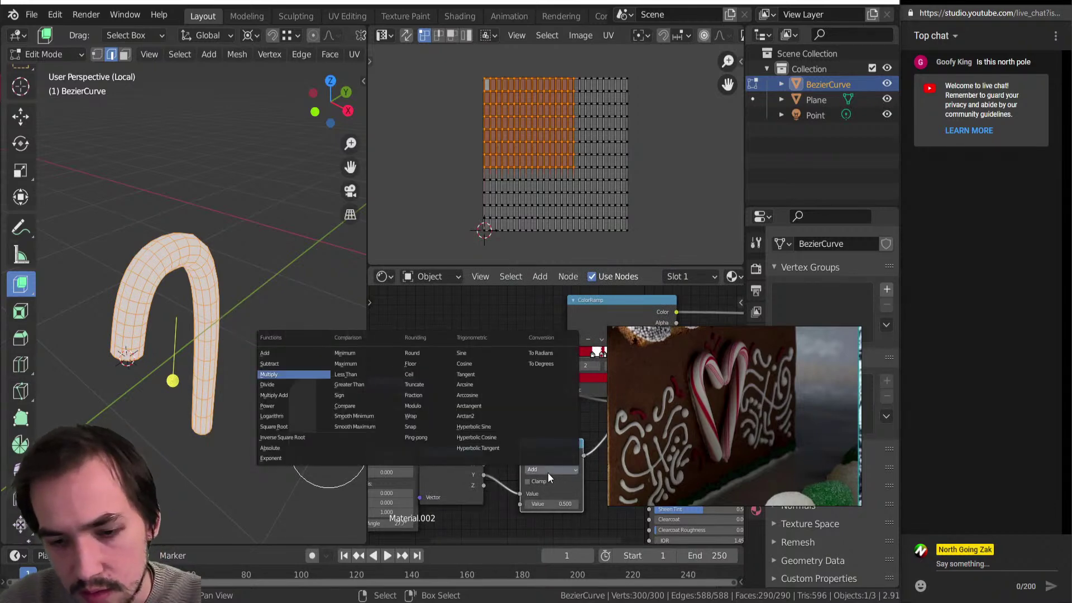
pyautogui.click(548, 472)
# Duplicate the Multiply node into the link before the ColorRamp, set the copy to Modulo and move the Principled BSDF node clear of it.
pyautogui.moveTo(548, 473); pyautogui.dragTo(467, 470, button='middle')
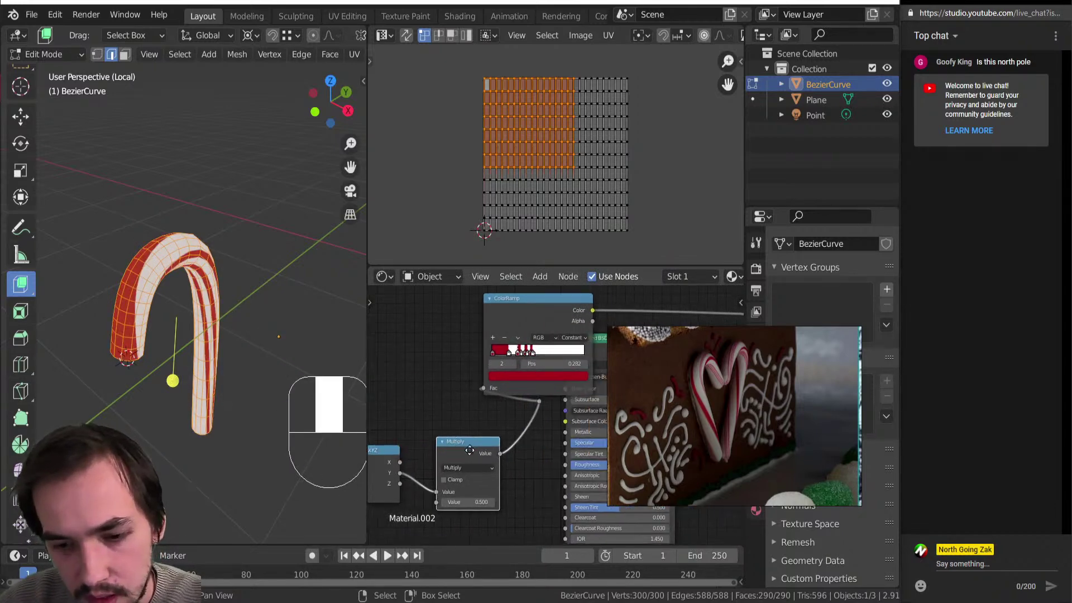
pyautogui.hotkey('shift', 'd')
pyautogui.click(569, 447)
pyautogui.click(563, 455)
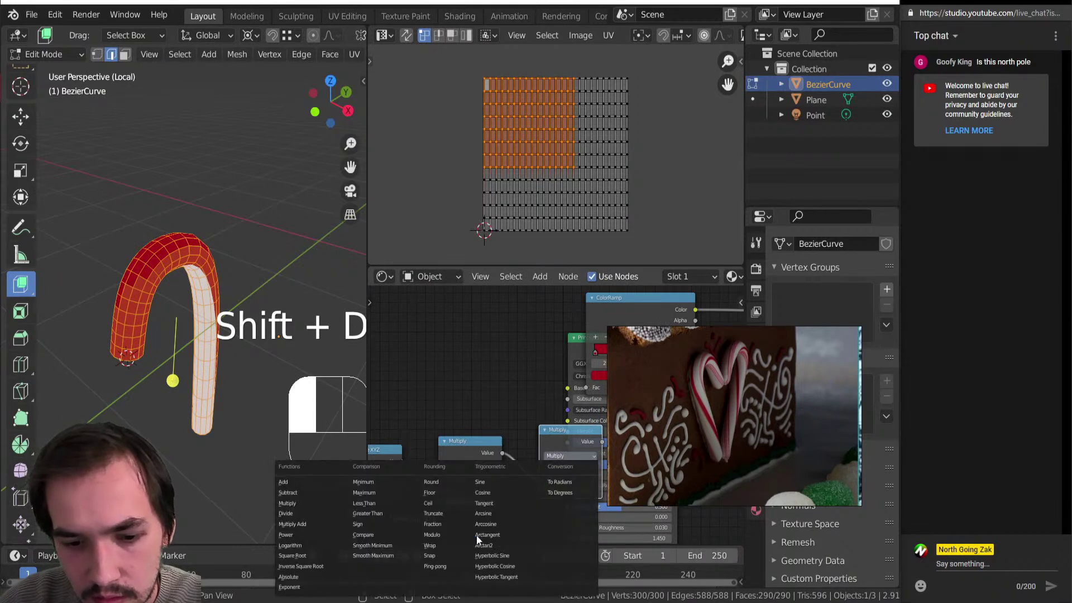
pyautogui.click(444, 534)
pyautogui.press('Home')
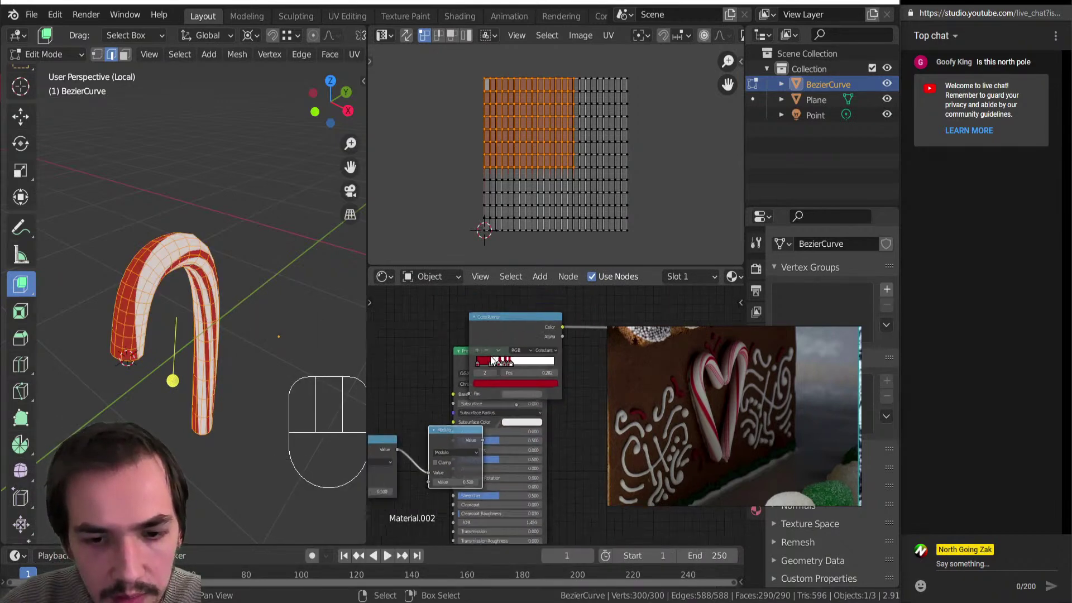
pyautogui.moveTo(477, 365); pyautogui.dragTo(551, 425)
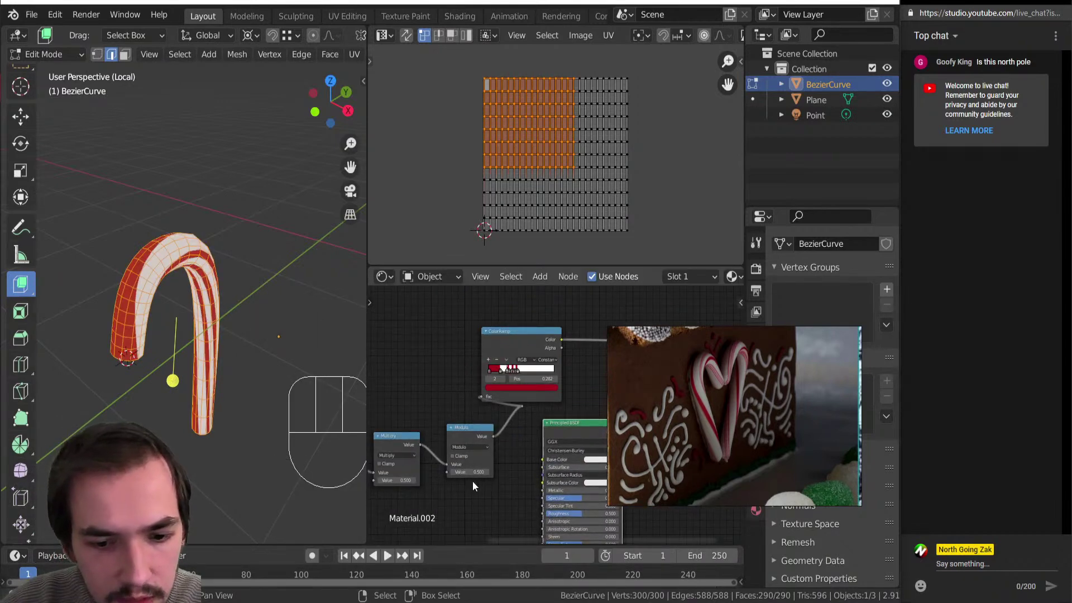
# Set the Multiply node's value to 2.000 to repeat the stripes around the candy cane.
pyautogui.moveTo(244, 388); pyautogui.dragTo(360, 317, button='middle')
pyautogui.moveTo(457, 492); pyautogui.dragTo(490, 472, button='middle')
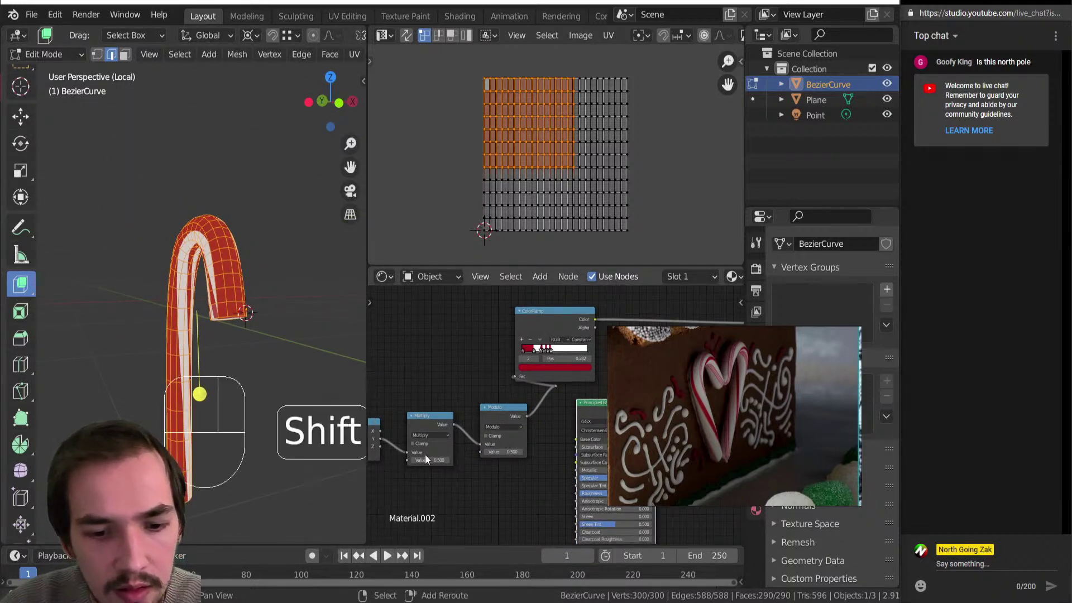
pyautogui.keyDown('shift'); pyautogui.moveTo(425, 459); pyautogui.dragTo(508, 459); pyautogui.keyUp('shift')
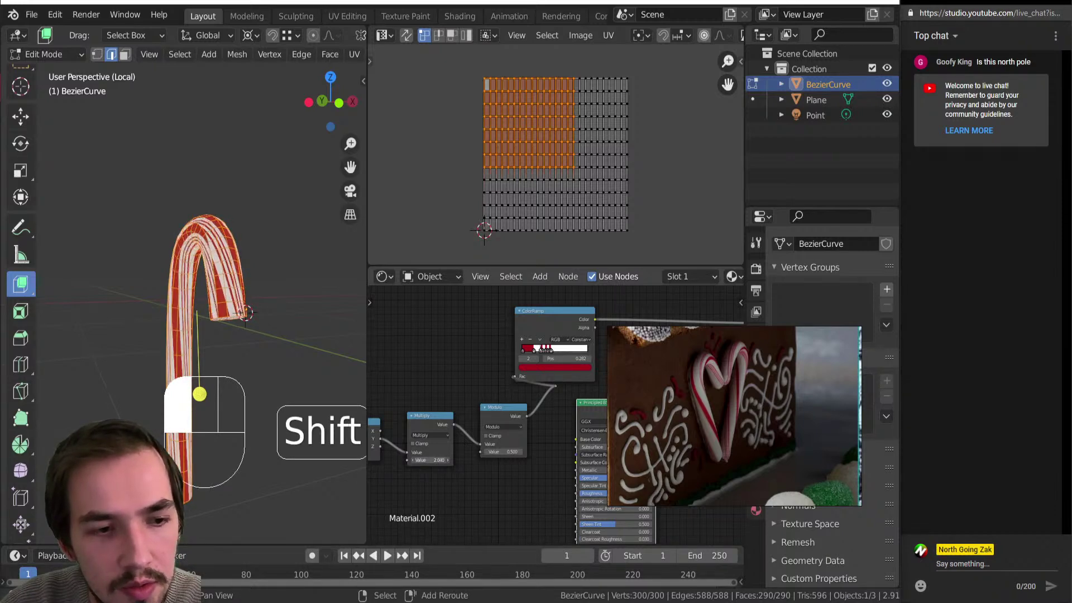
pyautogui.moveTo(279, 330); pyautogui.dragTo(296, 388, button='middle')
pyautogui.scroll(3, 296, 388)
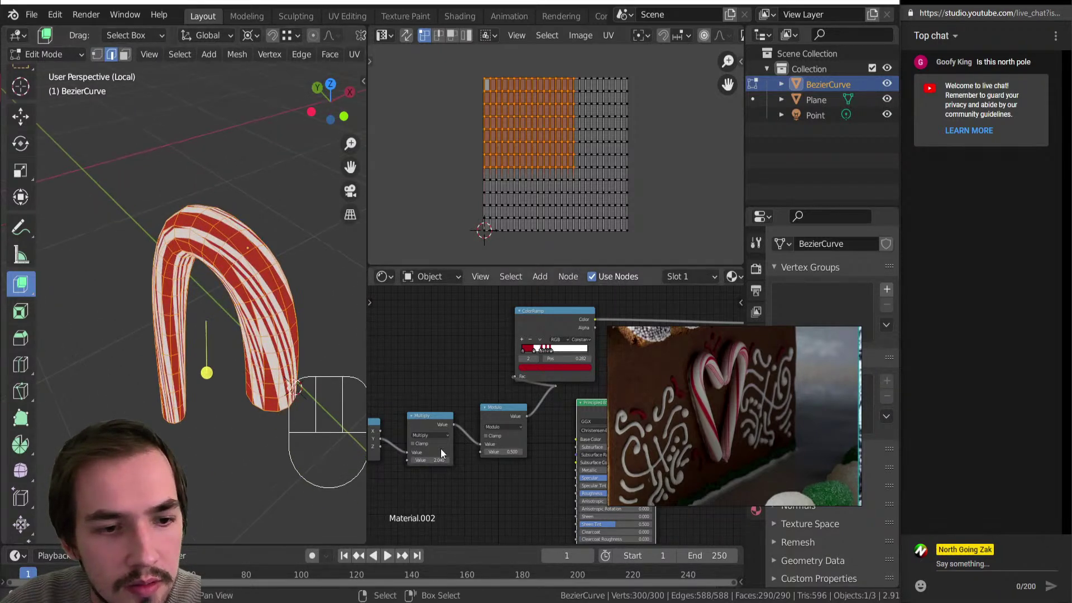
pyautogui.keyDown('shift'); pyautogui.moveTo(437, 459); pyautogui.dragTo(448, 458); pyautogui.keyUp('shift')
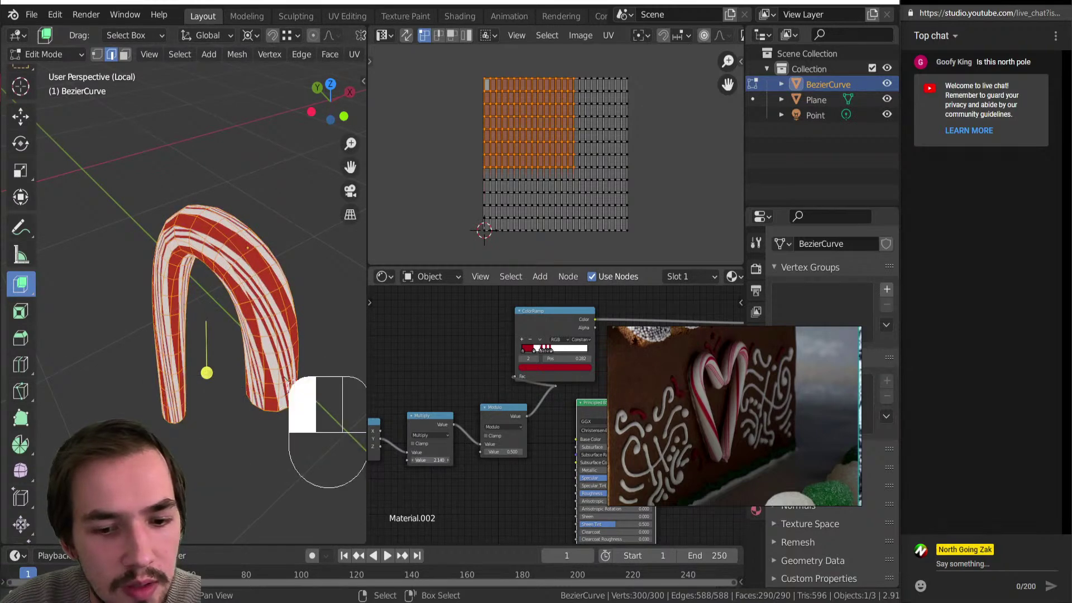
pyautogui.press('Return')
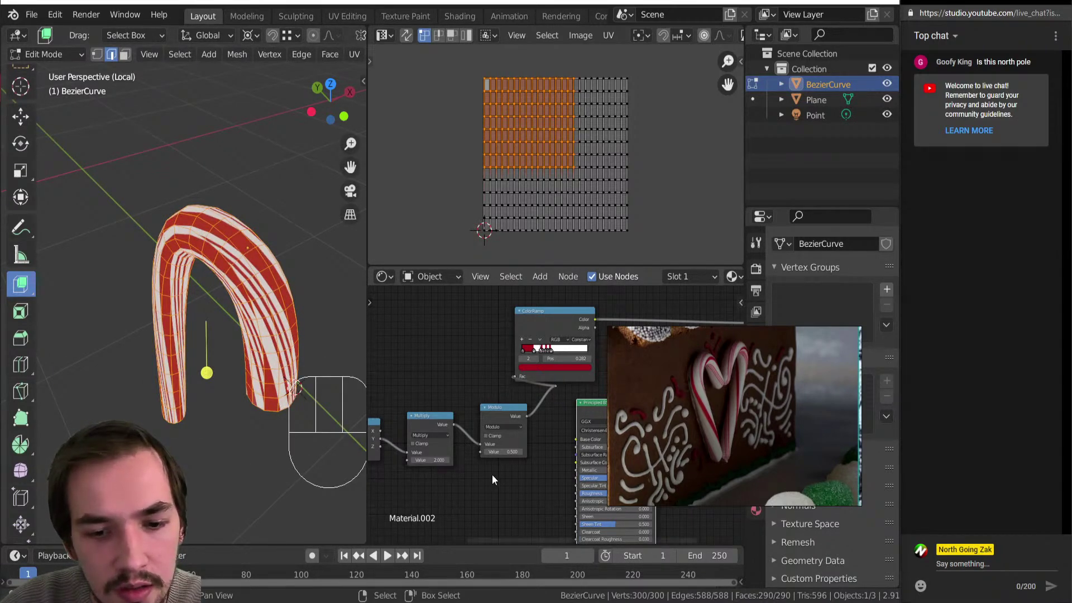
# Apply Shade Smooth to the candy cane and return to Object Mode.
pyautogui.moveTo(246, 329); pyautogui.dragTo(266, 300, button='middle')
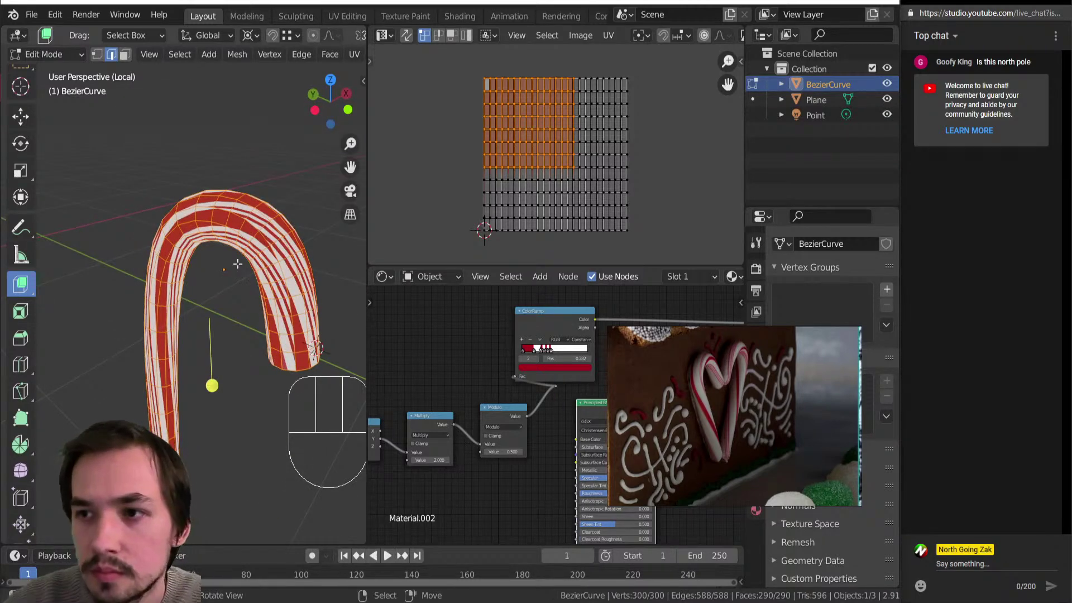
pyautogui.press('space')
pyautogui.write('shade')
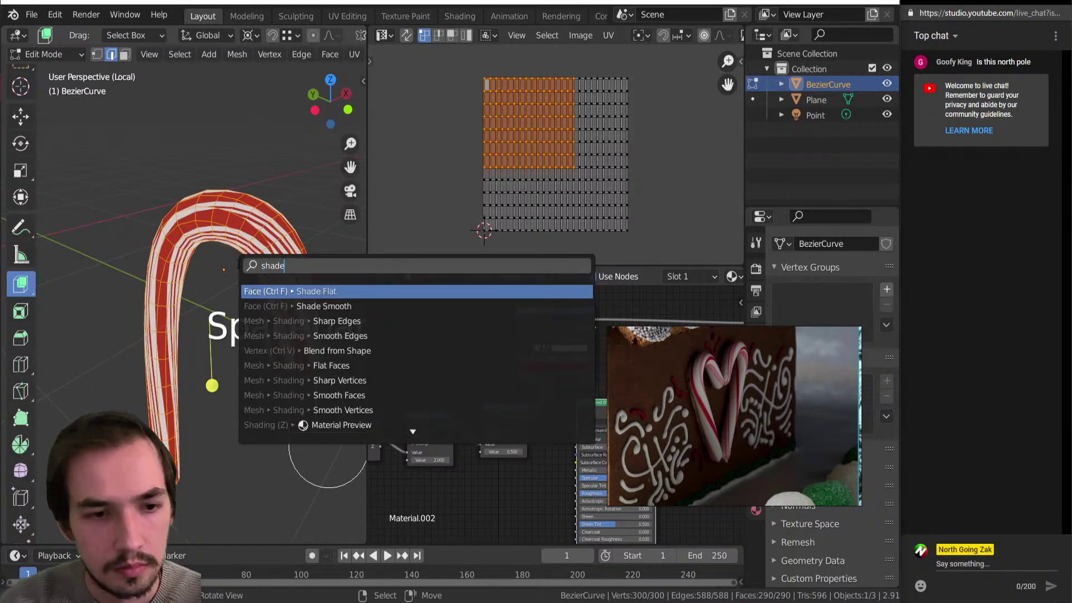
pyautogui.press('Down')
pyautogui.press('Return')
pyautogui.press('Tab')
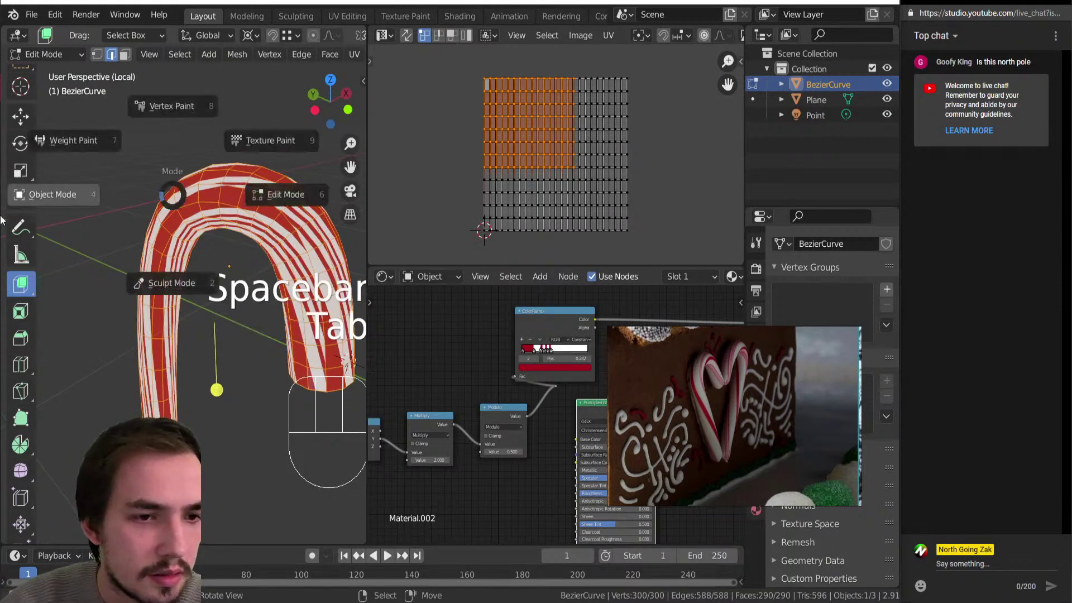
pyautogui.click(92, 195)
# Leave the candy cane's local view to bring back the whole scene with the gingerbread house.
pyautogui.scroll(-3, 256, 293)
pyautogui.moveTo(256, 293); pyautogui.dragTo(113, 257, button='middle')
pyautogui.scroll(2, 148, 287)
pyautogui.press('KP_Divide')
pyautogui.scroll(-3, 168, 267)
pyautogui.keyDown('shift'); pyautogui.moveTo(131, 397); pyautogui.dragTo(165, 352, button='middle'); pyautogui.keyUp('shift')
# Select the edge loop at the bottom end of the candy cane's straight shaft and snap the 3D cursor to it.
pyautogui.press('Tab')
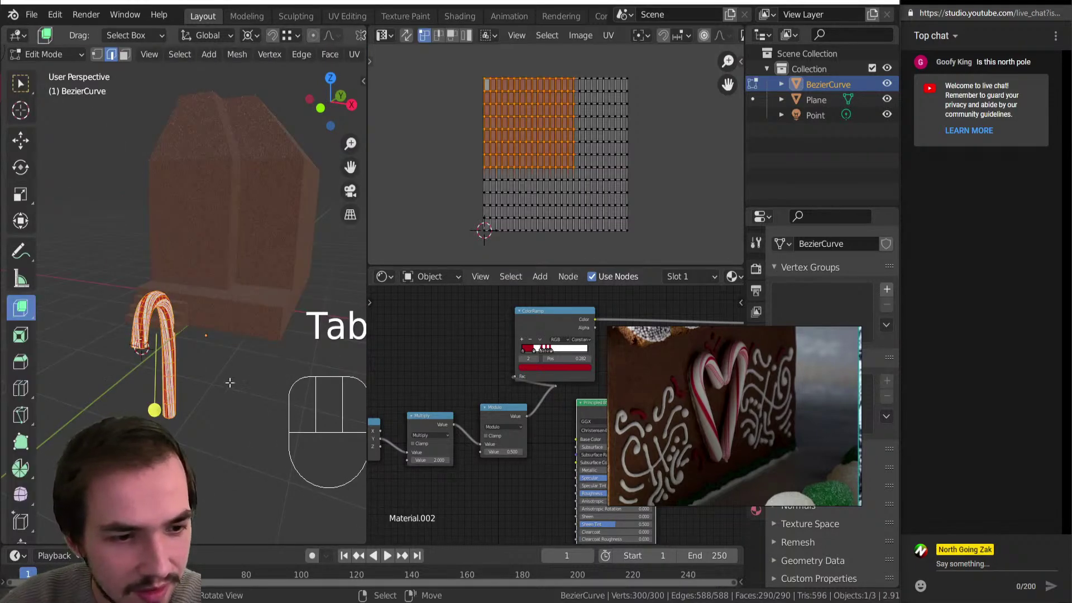
pyautogui.click(20, 84)
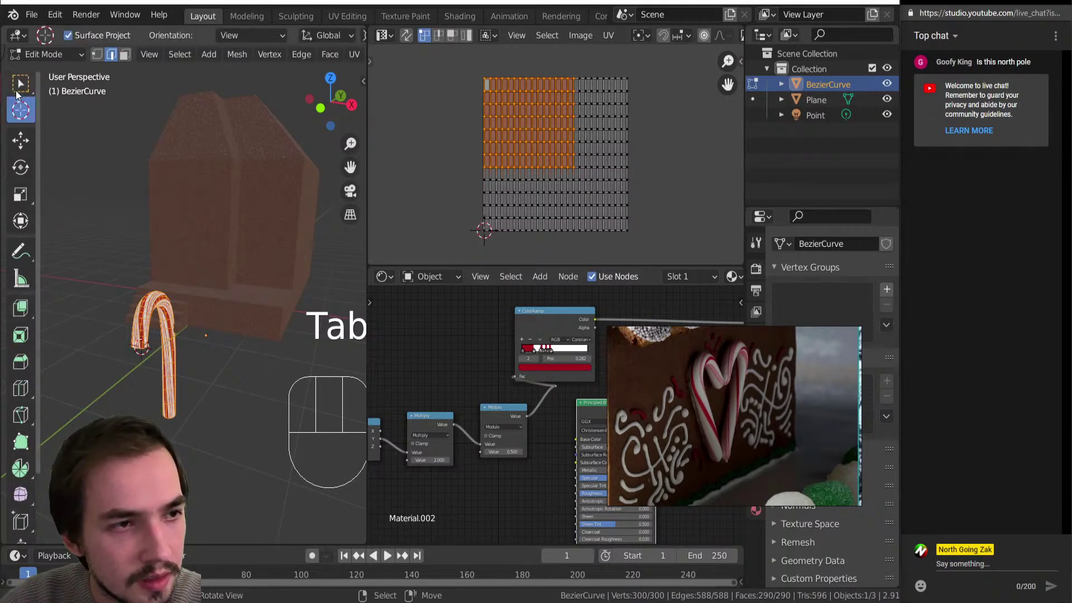
pyautogui.moveTo(192, 319); pyautogui.dragTo(197, 360, button='middle')
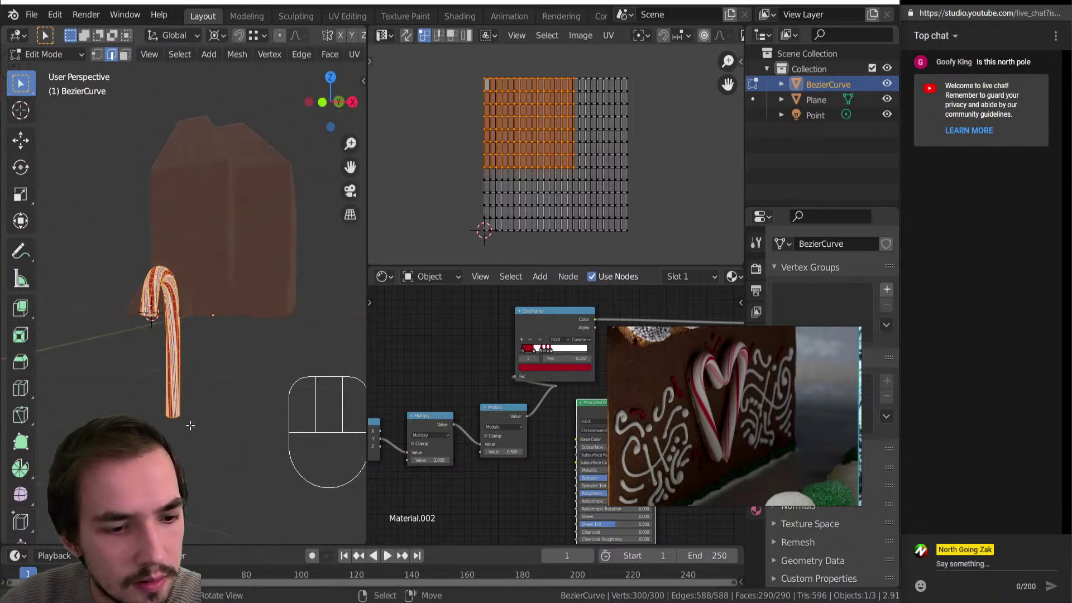
pyautogui.keyDown('alt'); pyautogui.click(174, 422); pyautogui.keyUp('alt')
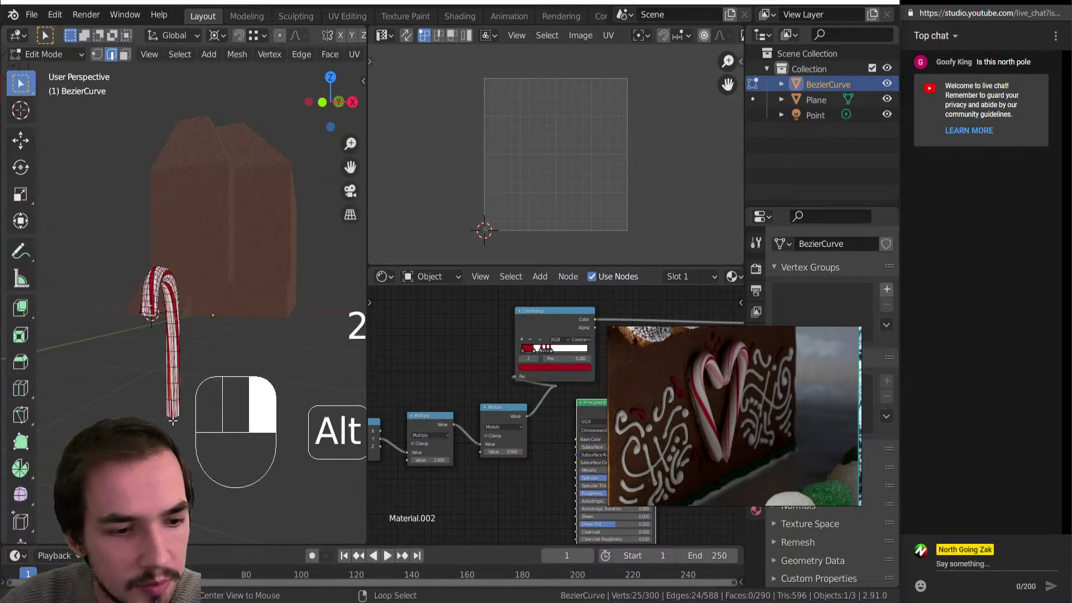
pyautogui.keyDown('alt'); pyautogui.click(176, 422); pyautogui.keyUp('alt')
pyautogui.hotkey('shift', 's')
pyautogui.click(223, 448)
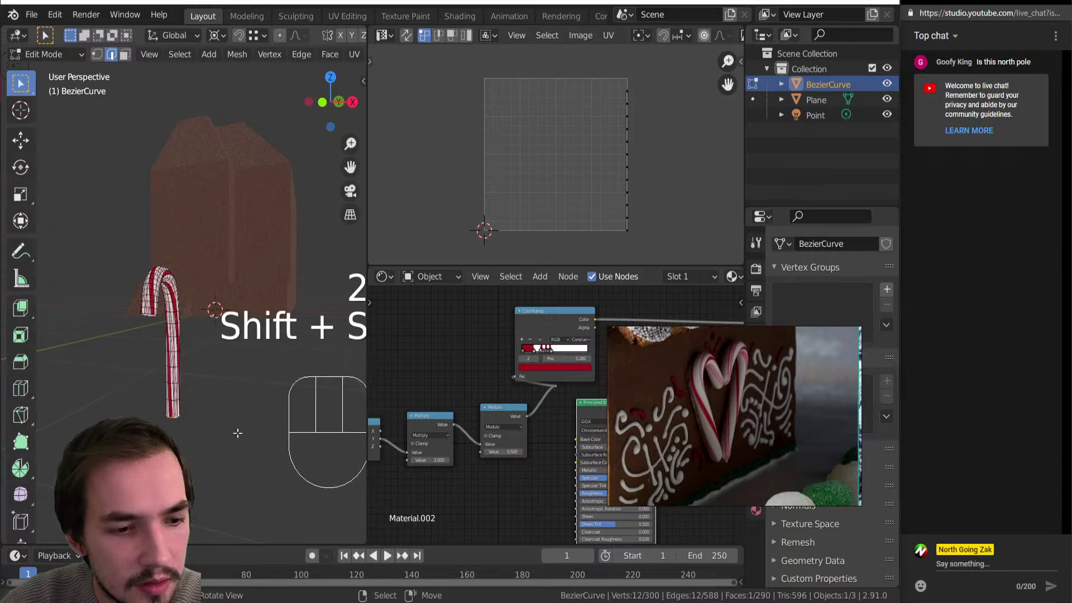
pyautogui.press('Tab')
pyautogui.hotkey('shift', 's')
pyautogui.click(258, 516)
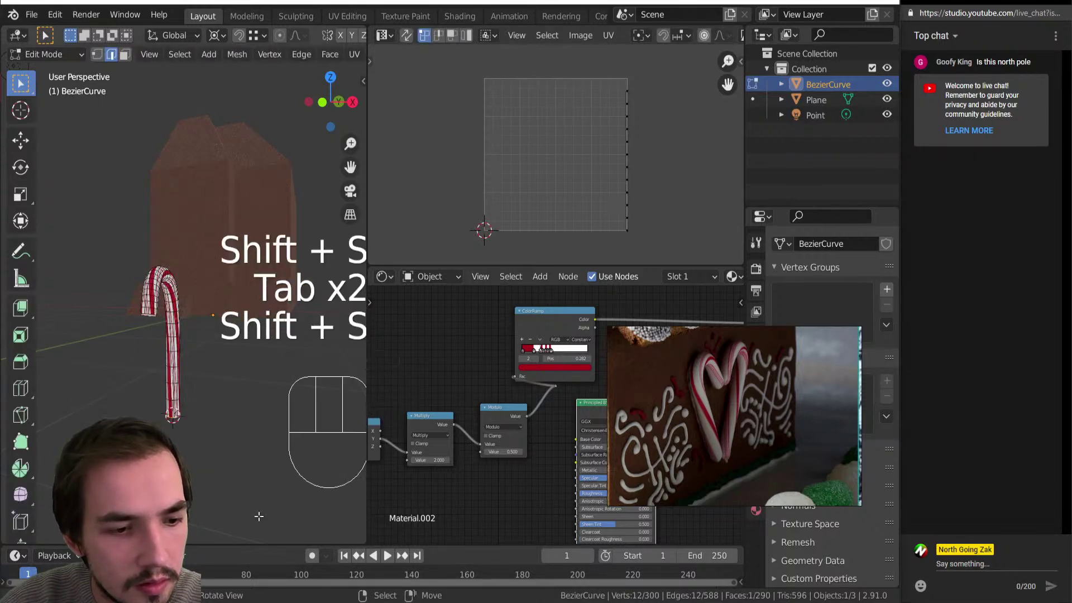
pyautogui.press('Tab')
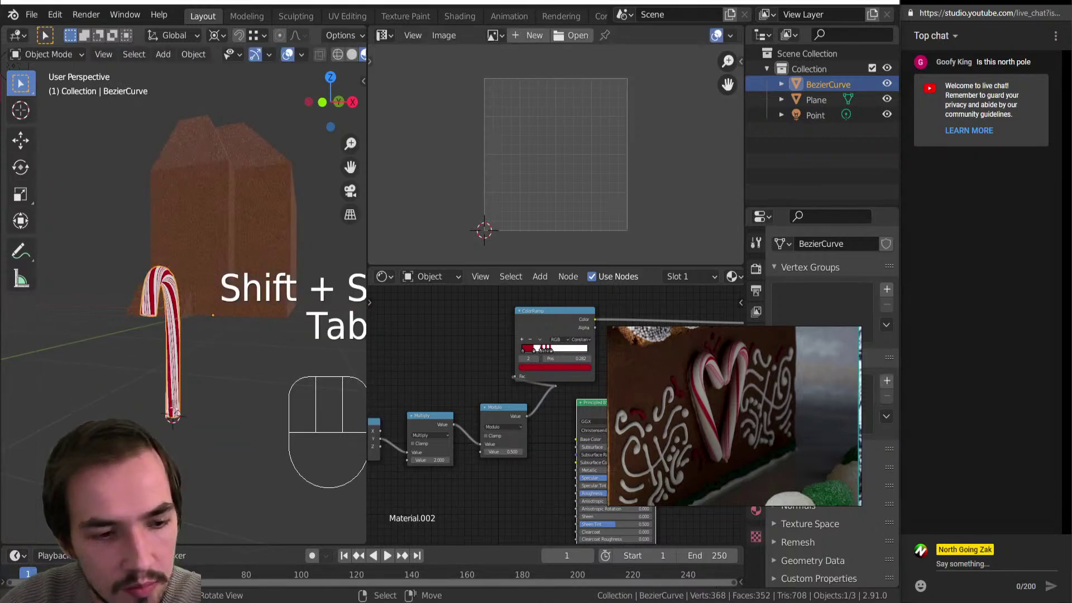
# Assign the shortcut Shift Ctrl Alt C to Origin to 3D Cursor and apply that command to the candy cane.
pyautogui.hotkey('shift', 'ctrl', 'alt', 'c')
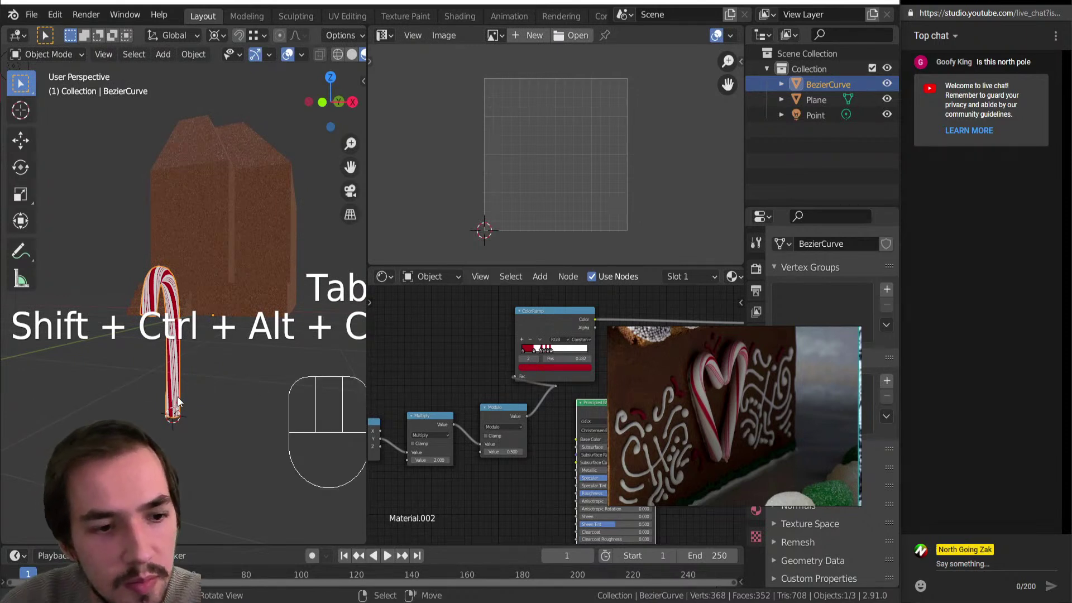
pyautogui.click(193, 56)
pyautogui.moveTo(226, 93)
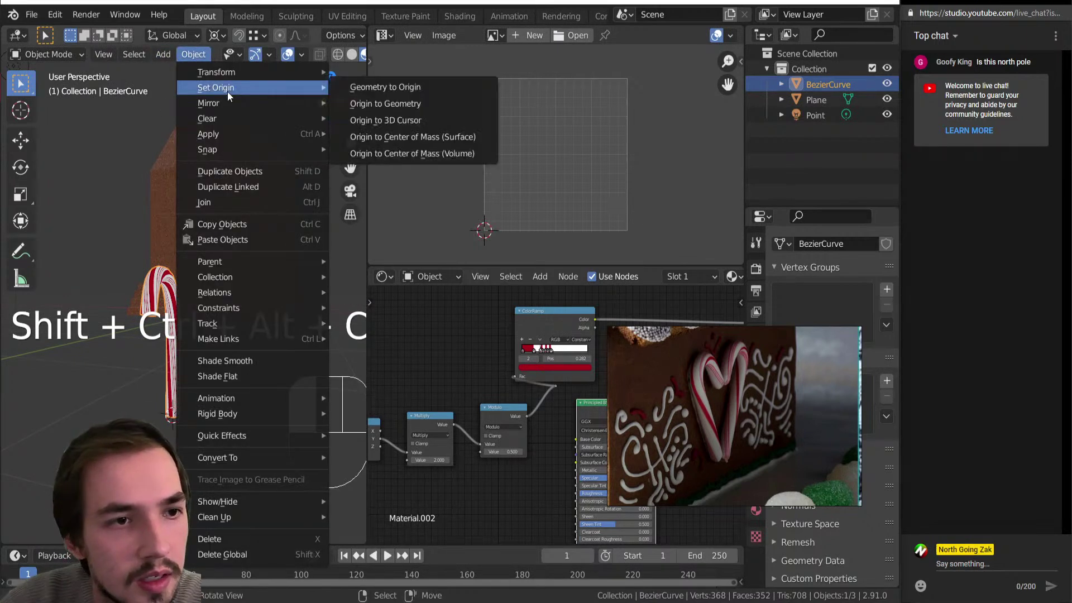
pyautogui.rightClick(373, 118)
pyautogui.click(364, 133)
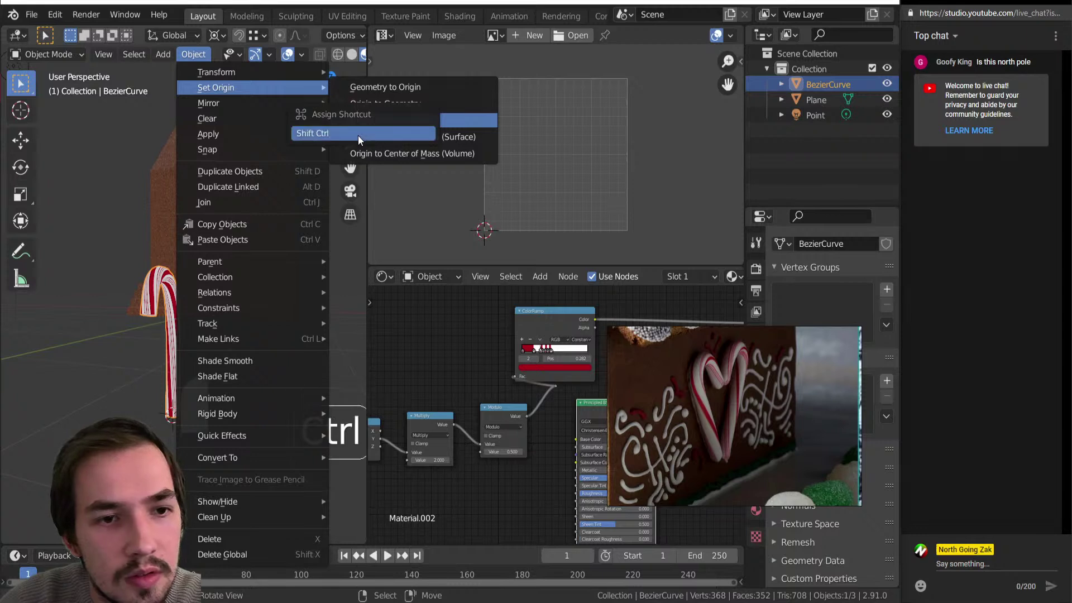
pyautogui.hotkey('shift', 'ctrl', 'alt', 'c')
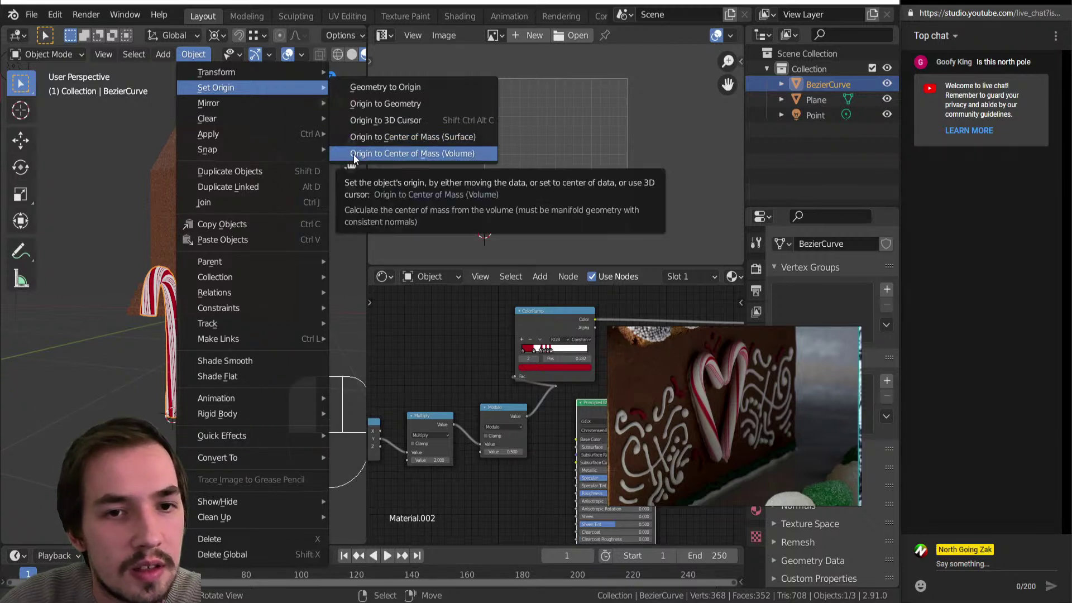
pyautogui.click(403, 137)
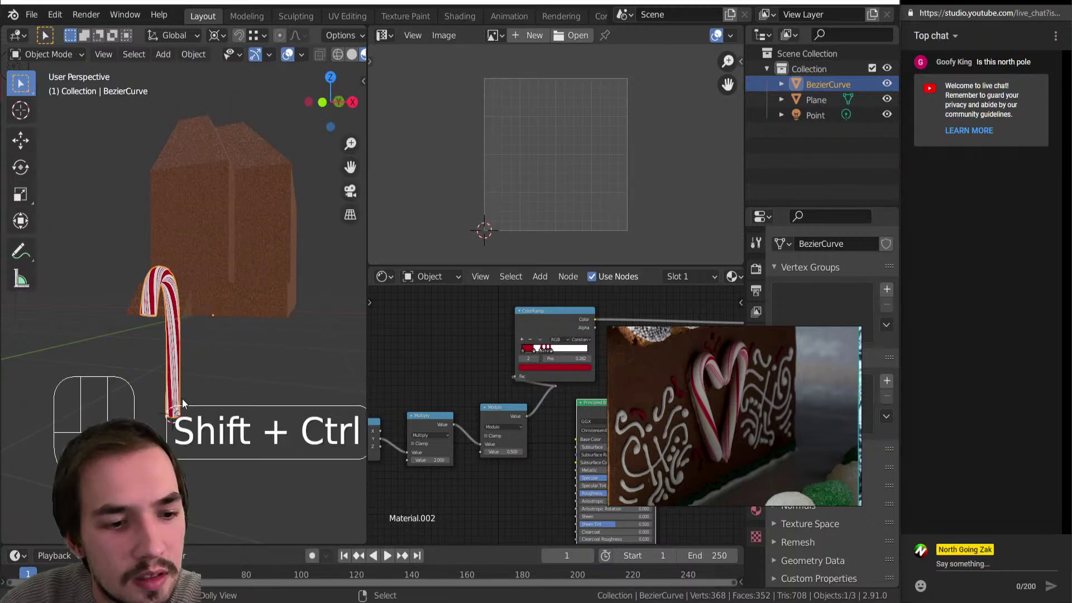
pyautogui.hotkey('shift', 'ctrl', 'alt', 'c')
# Clear the candy cane's location and move it within the horizontal plane to the side of the house's front steps.
pyautogui.hotkey('alt', 'g')
pyautogui.moveTo(262, 291); pyautogui.dragTo(256, 371, button='middle')
pyautogui.press('g')
pyautogui.hotkey('shift', 'z')
pyautogui.click(173, 355)
# Turn snapping on and snap the 3D cursor to the candy cane's origin at its base.
pyautogui.moveTo(173, 355); pyautogui.dragTo(213, 293, button='middle')
pyautogui.scroll(3, 213, 293)
pyautogui.moveTo(313, 341); pyautogui.dragTo(253, 335, button='middle')
pyautogui.scroll(-5, 177, 306)
pyautogui.moveTo(177, 306); pyautogui.dragTo(159, 350, button='middle')
pyautogui.hotkey('shift', 'Tab')
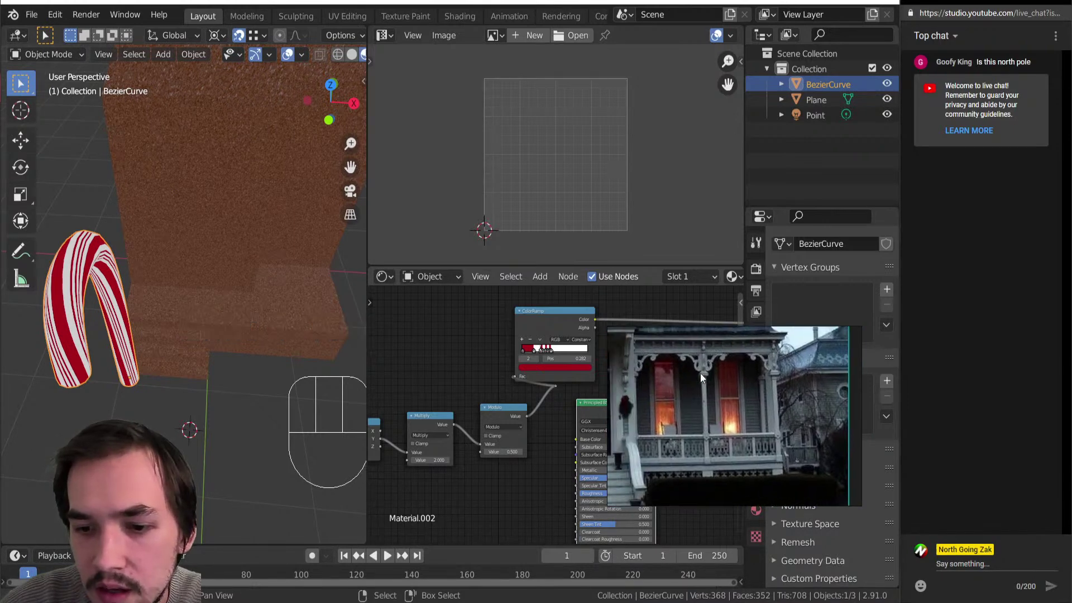
pyautogui.moveTo(238, 357); pyautogui.dragTo(163, 326, button='middle')
pyautogui.hotkey('shift', 's')
pyautogui.click(200, 383)
pyautogui.moveTo(257, 387); pyautogui.dragTo(268, 340, button='middle')
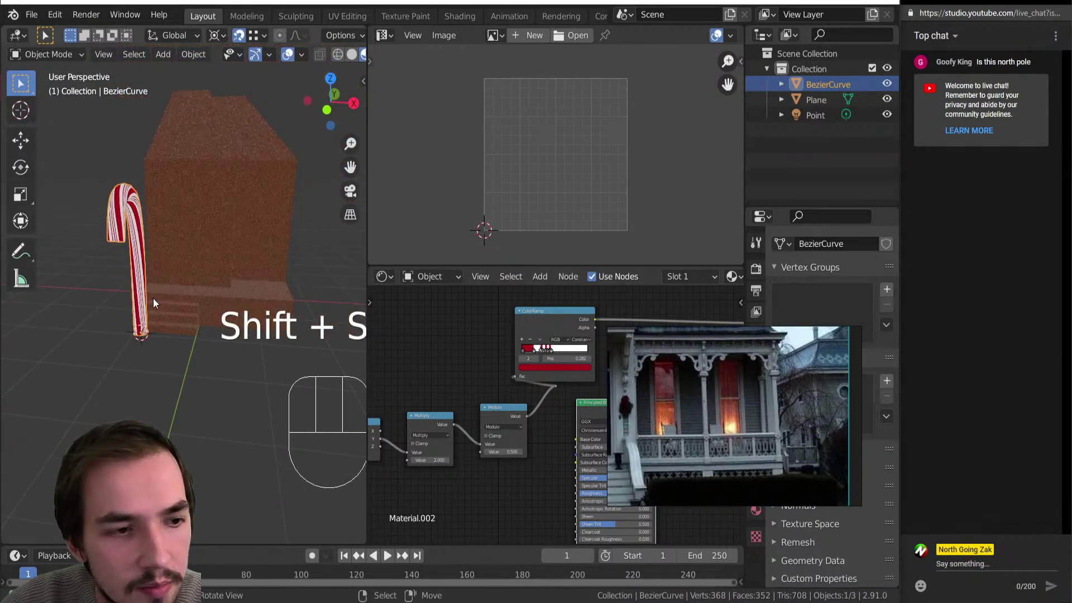
# Scale the candy cane's whole mesh down uniformly from its base in Edit Mode, then return to Object Mode.
pyautogui.press('Tab')
pyautogui.press('a')
pyautogui.press('s')
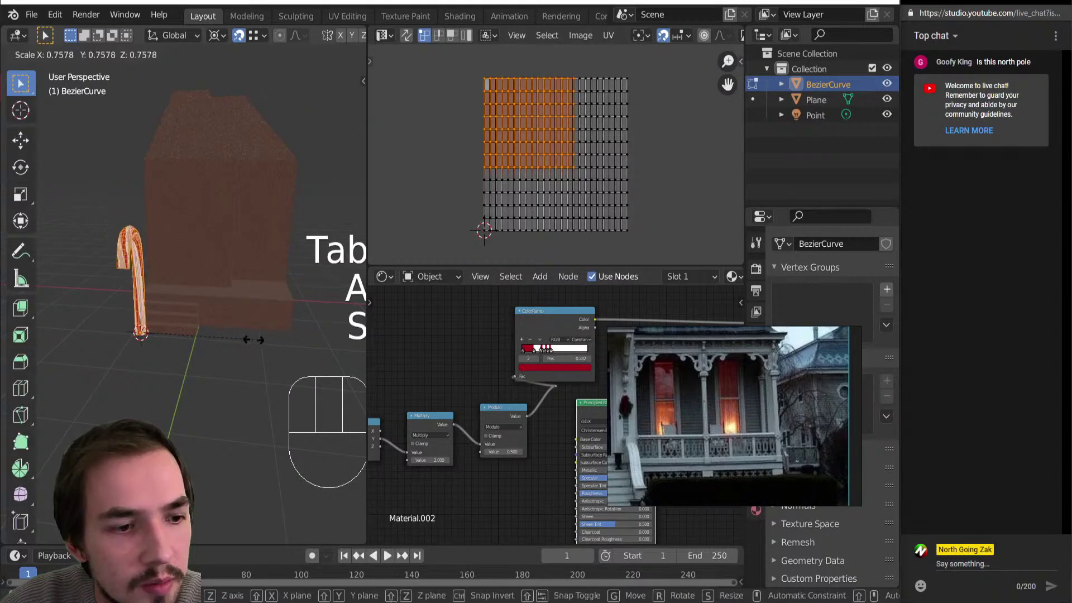
pyautogui.click(210, 332)
pyautogui.moveTo(153, 289); pyautogui.dragTo(149, 357, button='middle')
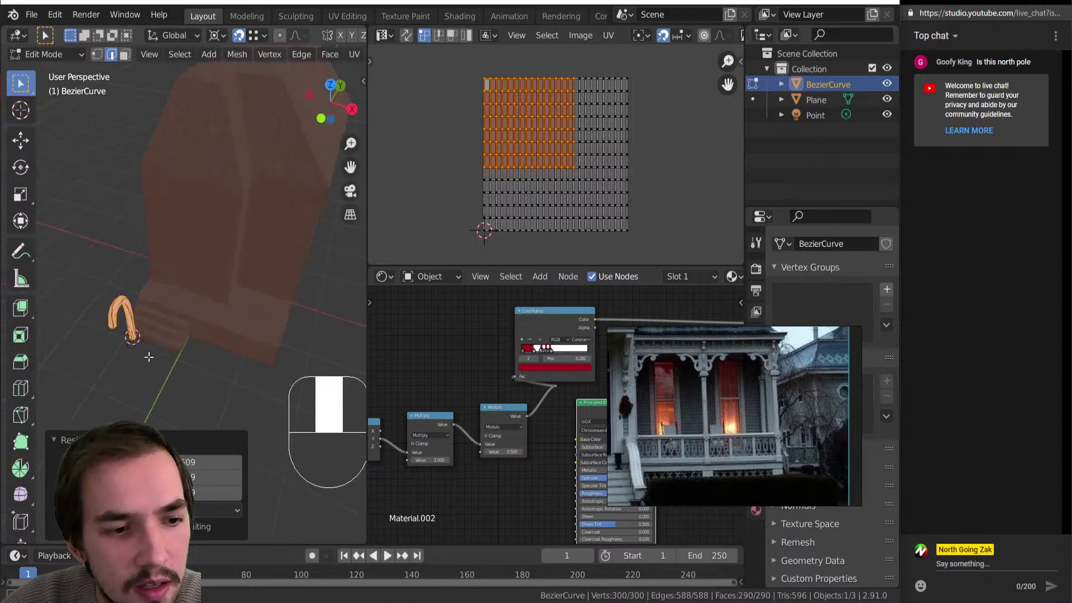
pyautogui.scroll(4, 146, 310)
pyautogui.moveTo(142, 313); pyautogui.dragTo(145, 384, button='middle')
pyautogui.press('Tab')
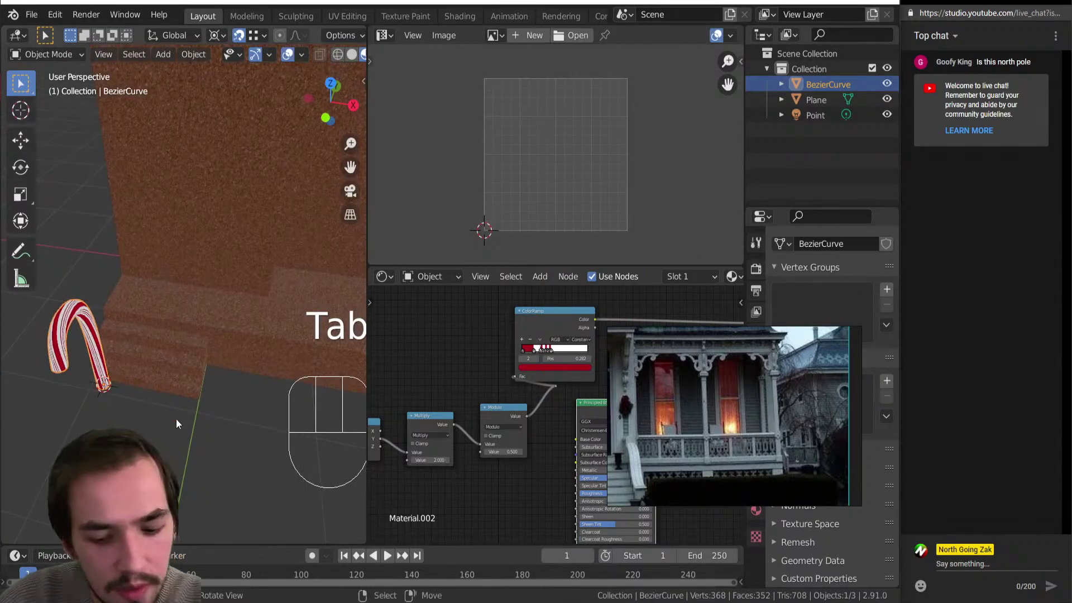
# Rotate the candy cane 90° about the global Z axis.
pyautogui.write('rz')
pyautogui.write('90')
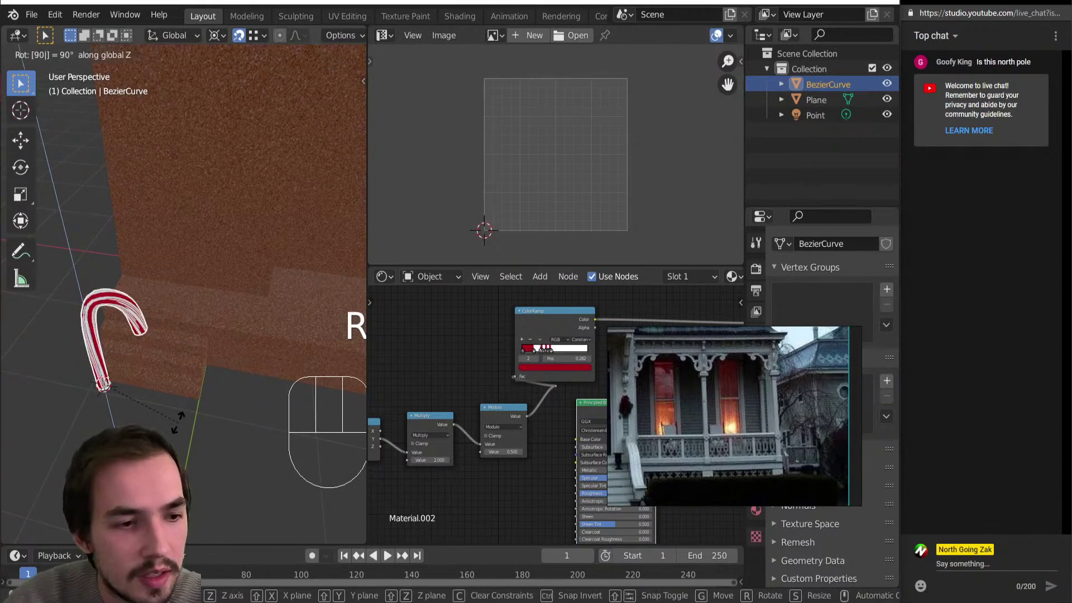
pyautogui.press('Return')
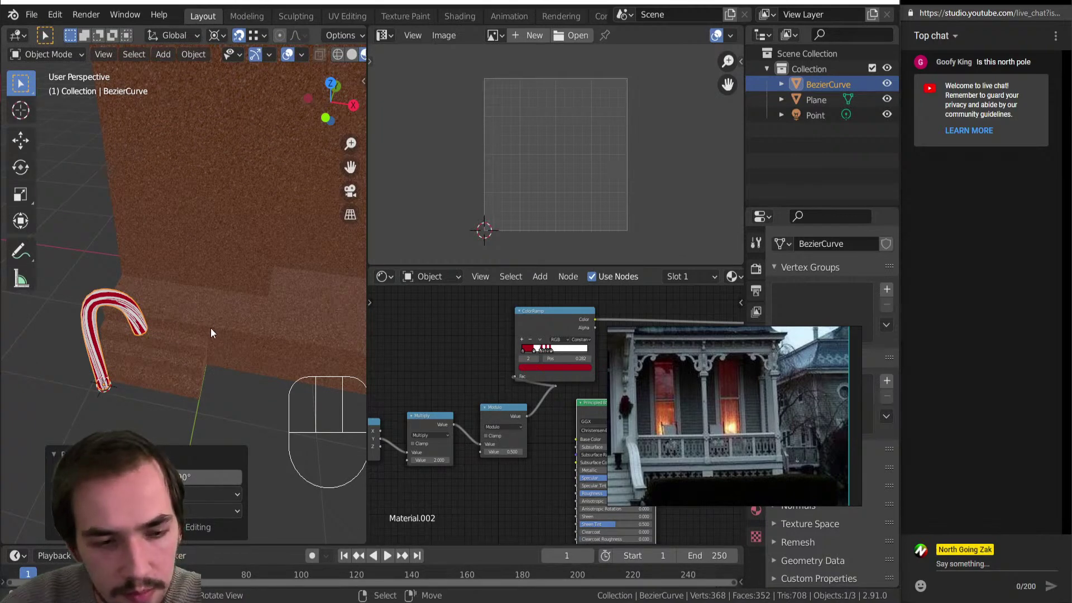
# Set snapping to Face and place a linked duplicate of the candy cane on the porch's front corner above the steps.
pyautogui.click(255, 35)
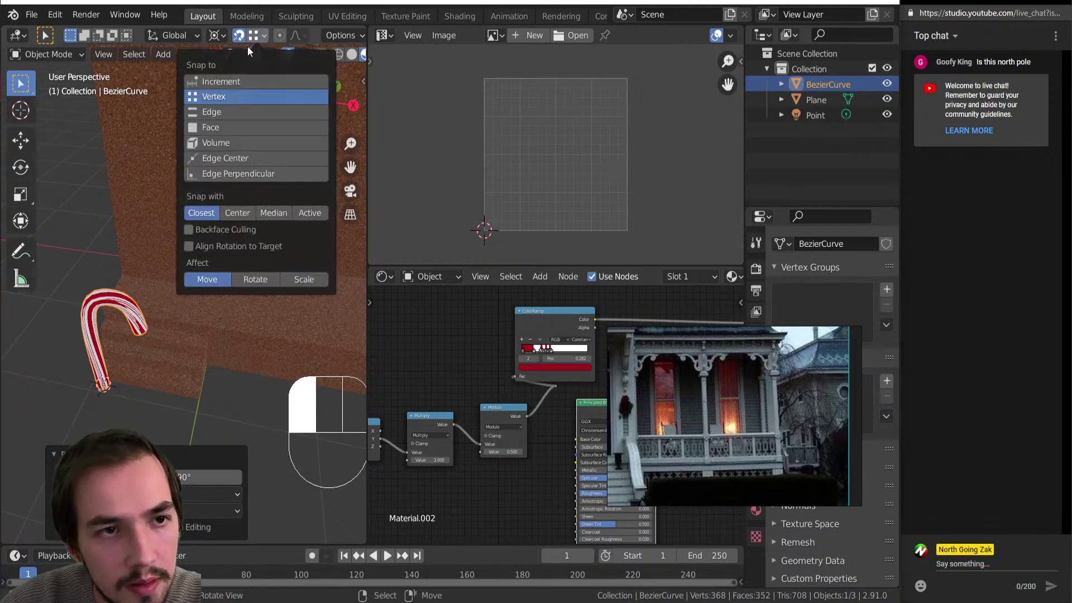
pyautogui.click(246, 126)
pyautogui.hotkey('alt', 'd')
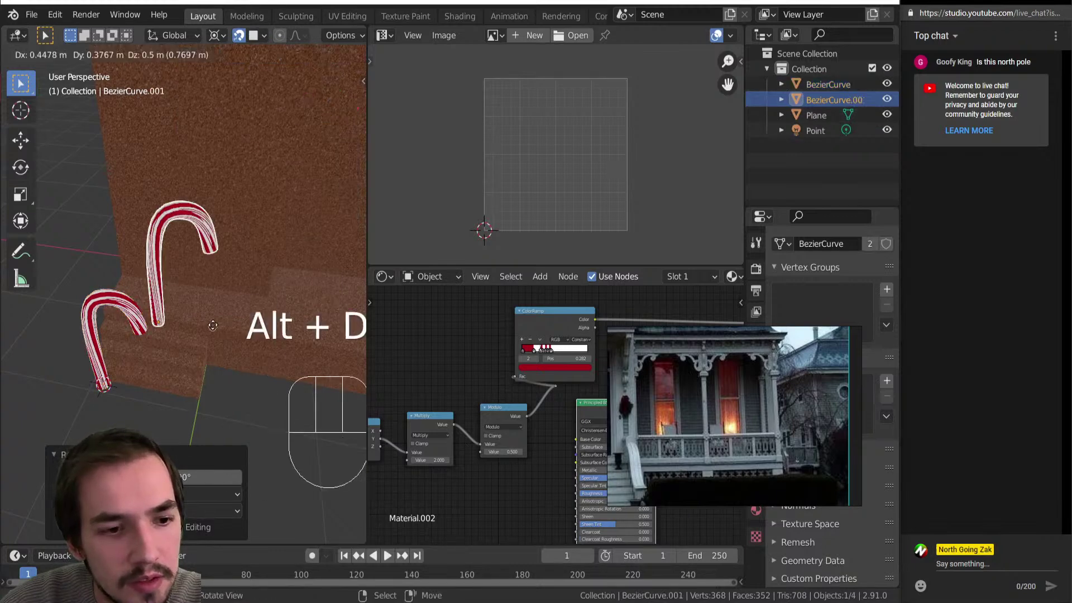
pyautogui.click(243, 63)
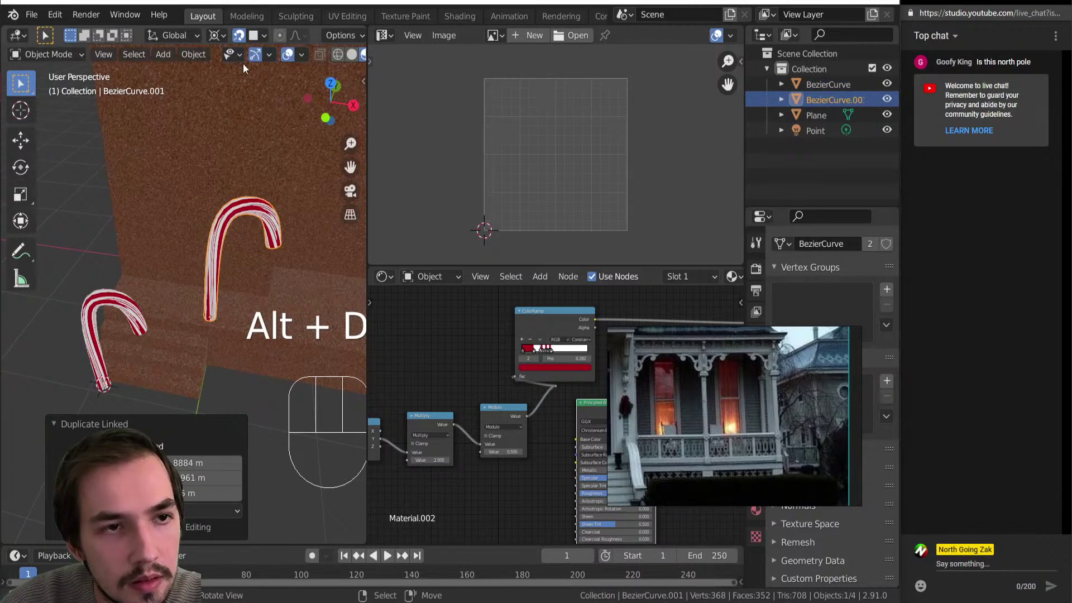
pyautogui.click(262, 35)
pyautogui.scroll(-2, 246, 310)
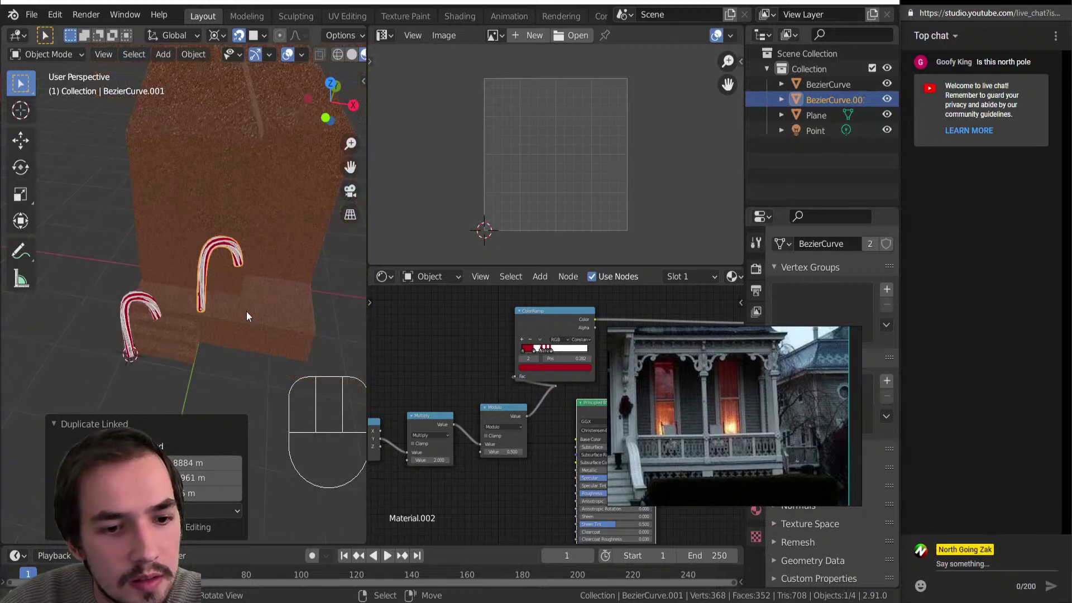
pyautogui.keyDown('shift'); pyautogui.moveTo(219, 303); pyautogui.dragTo(185, 299, button='middle'); pyautogui.keyUp('shift')
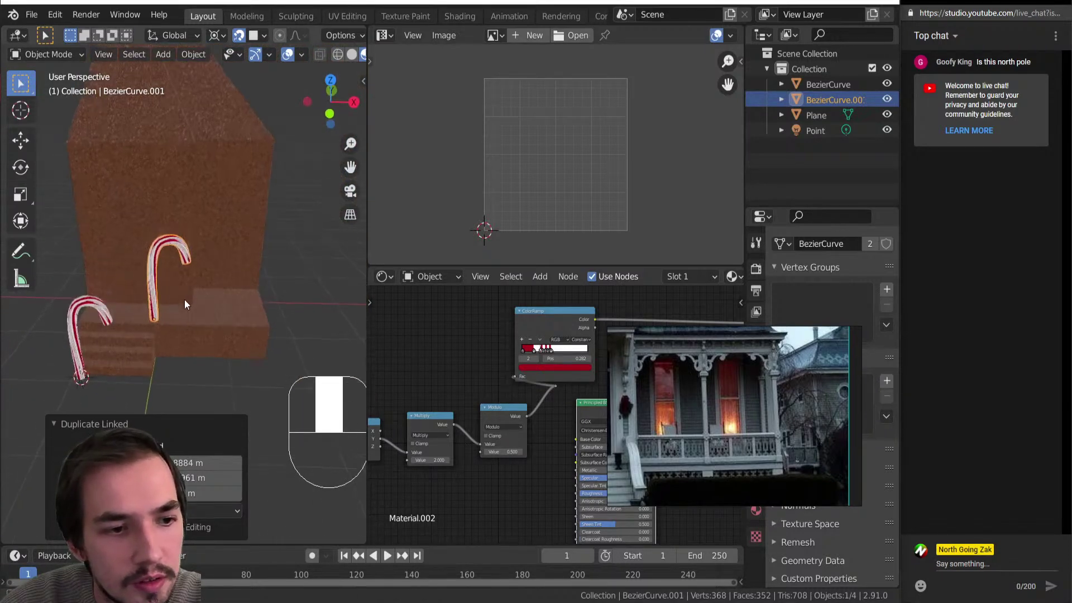
# Snap the 3D cursor to the duplicate's base and scale the shared candy cane mesh down uniformly from there in Edit Mode.
pyautogui.press('Tab')
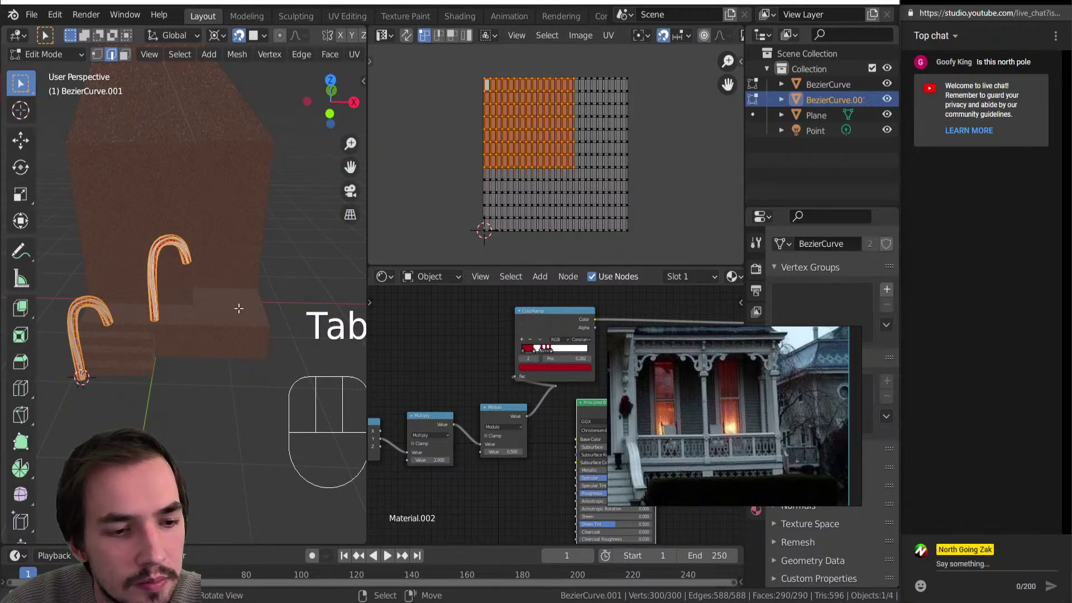
pyautogui.press('Tab')
pyautogui.hotkey('shift', 's')
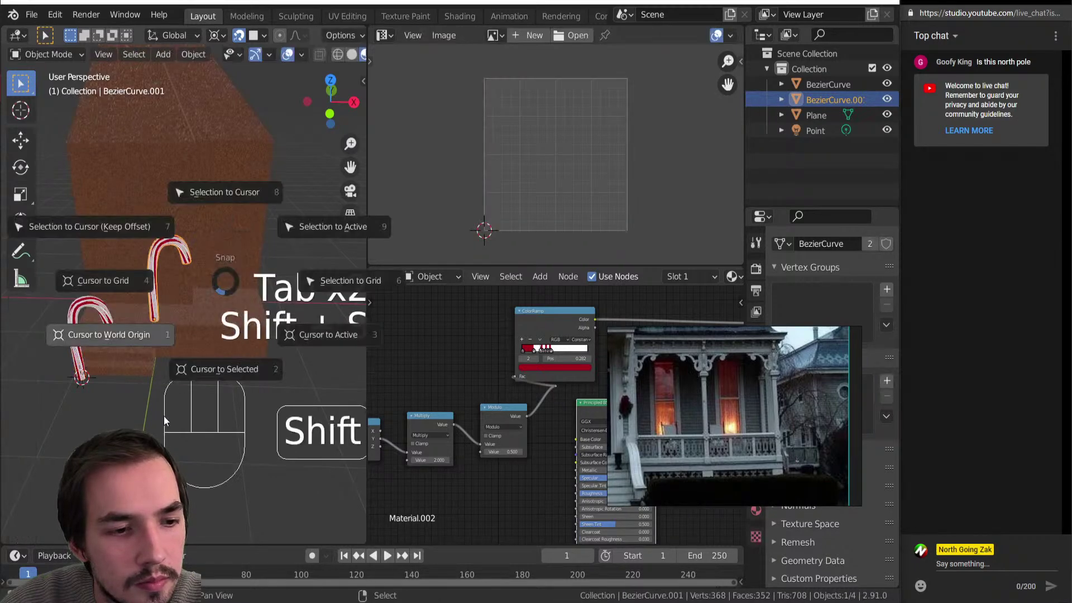
pyautogui.hotkey('shift', 's')
pyautogui.press('Tab')
pyautogui.press('s')
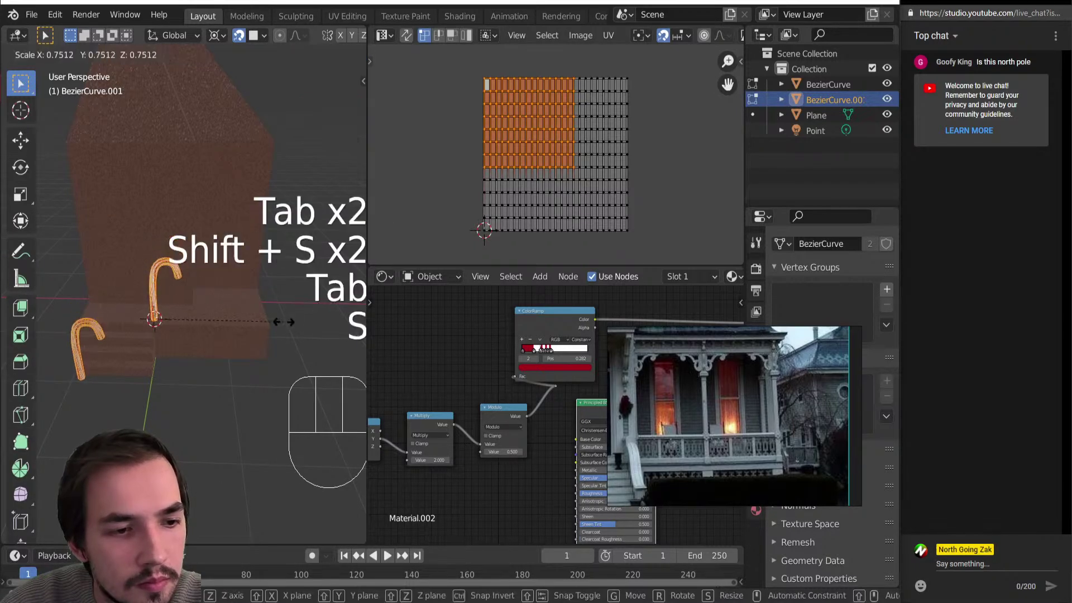
pyautogui.click(268, 326)
pyautogui.press('Tab')
# Make two more linked duplicates of the porch candy cane along the global X axis, one mid-porch and one at the far corner.
pyautogui.moveTo(154, 314); pyautogui.dragTo(167, 271, button='middle')
pyautogui.scroll(3, 166, 276)
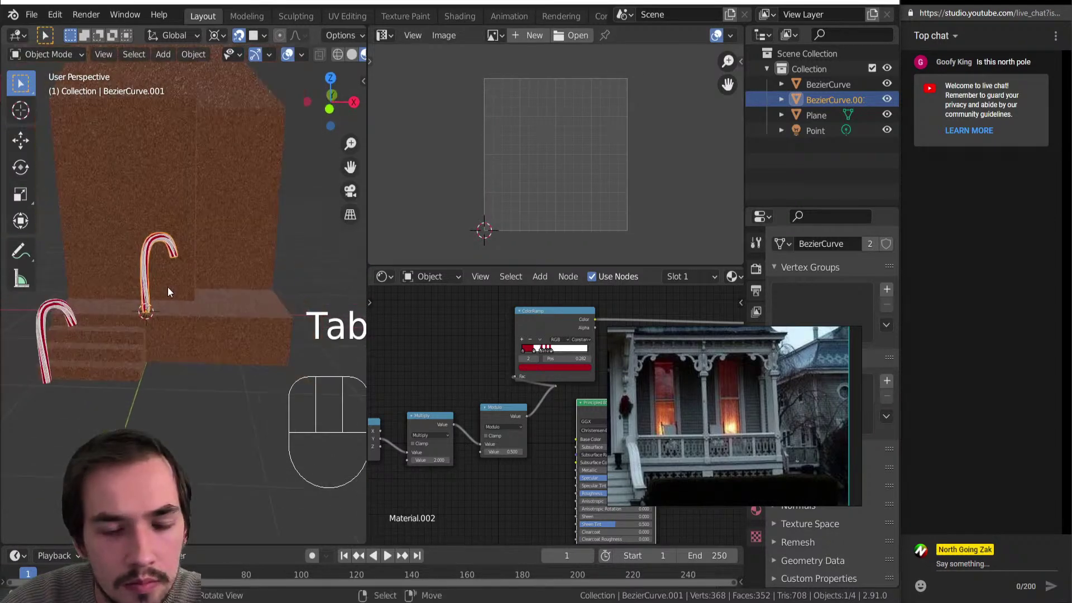
pyautogui.hotkey('alt', 'd')
pyautogui.press('x')
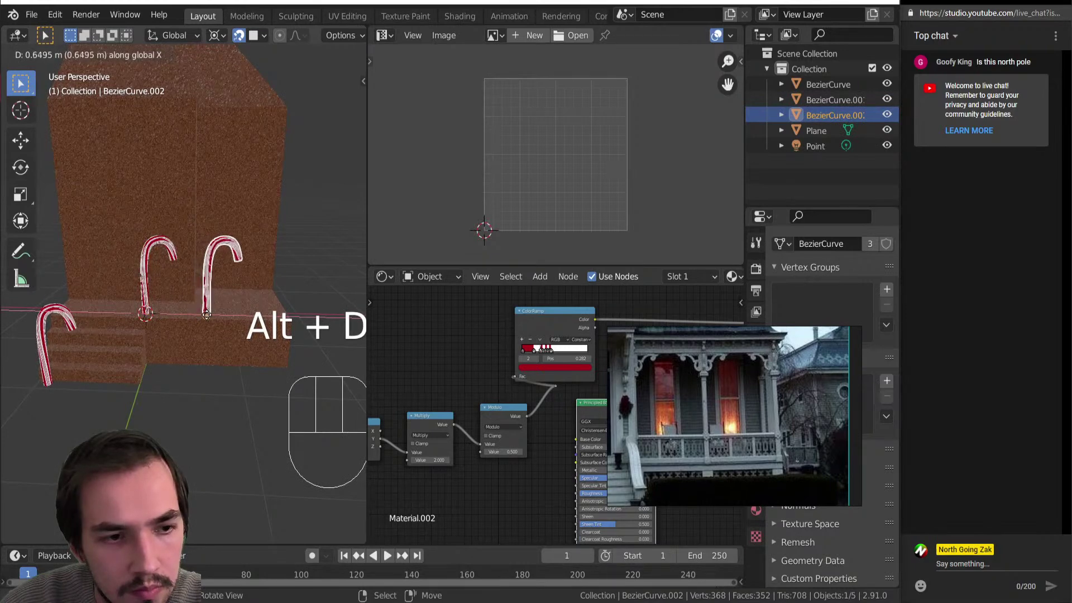
pyautogui.click(216, 316)
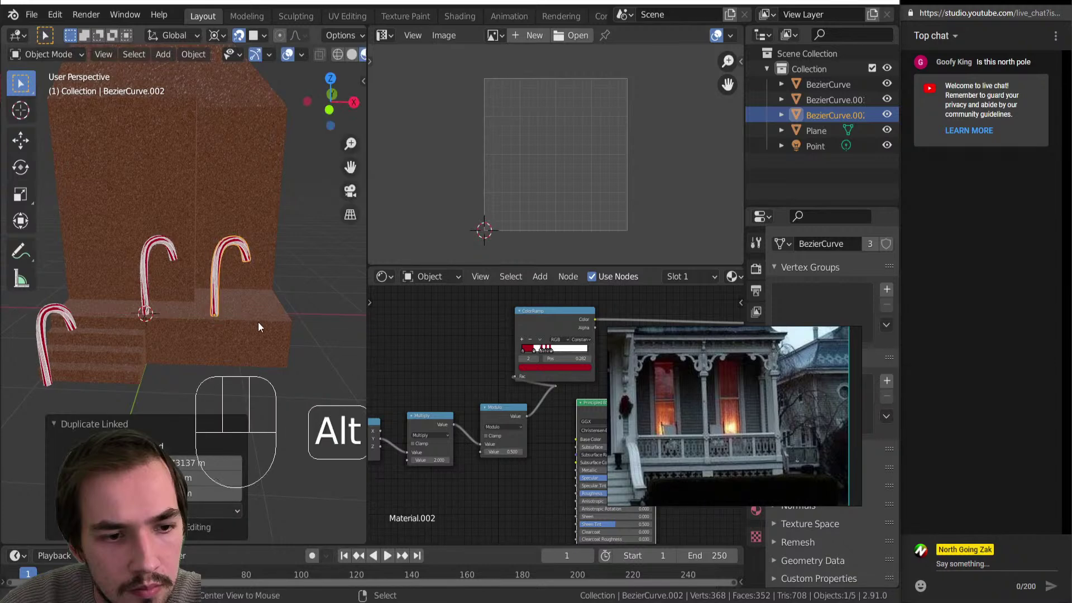
pyautogui.hotkey('alt', 'd')
pyautogui.press('x')
pyautogui.click(283, 317)
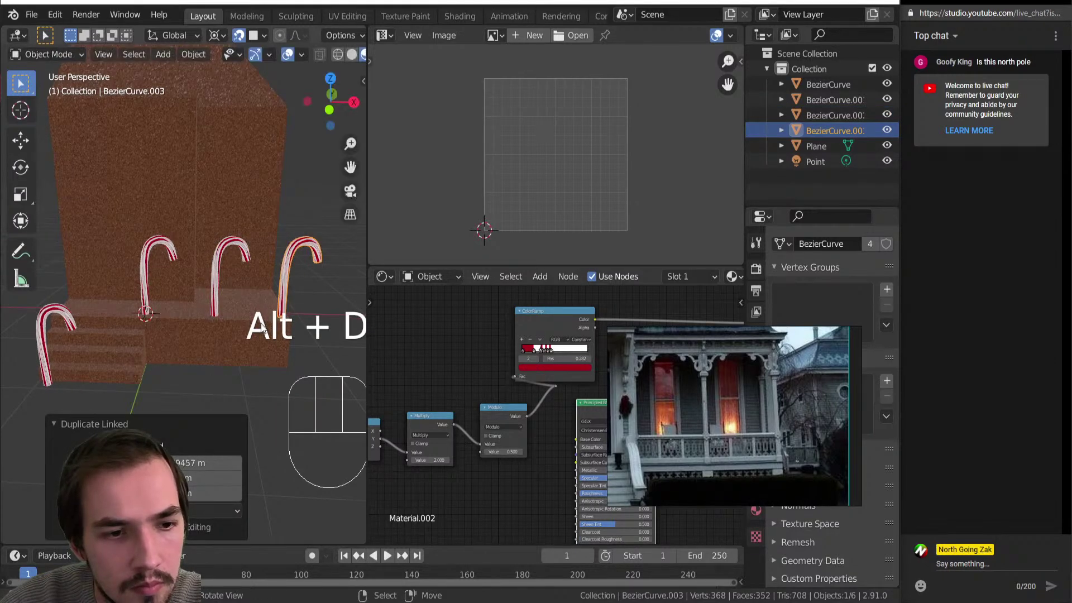
# Rotate the far-corner candy cane 180° about global Z at its base and place a linked duplicate along X beside the middle cane.
pyautogui.moveTo(263, 329); pyautogui.dragTo(249, 358, button='middle')
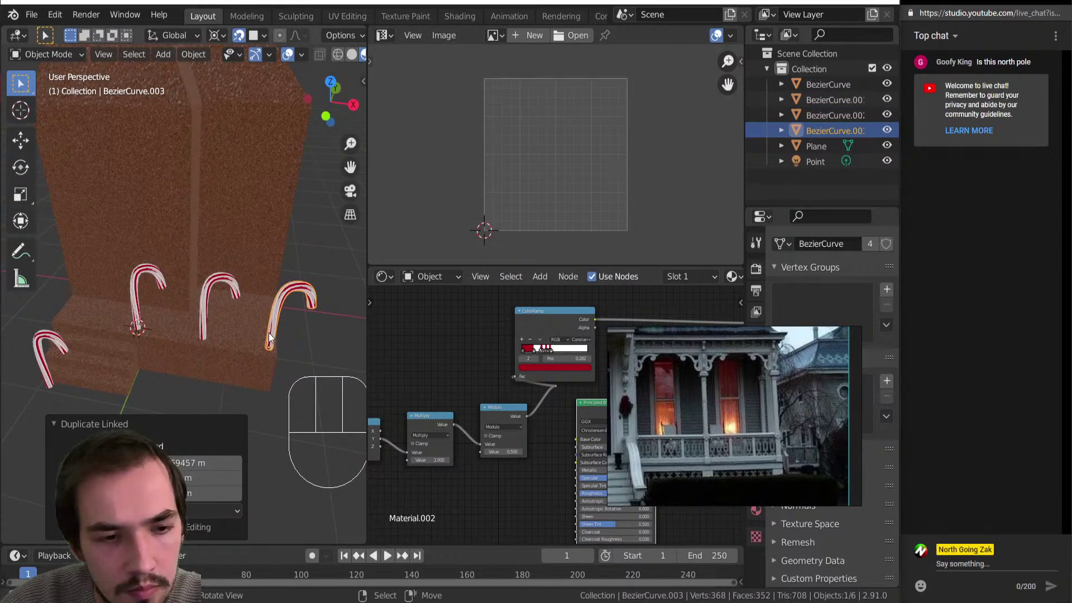
pyautogui.hotkey('shift', 's')
pyautogui.click(300, 487)
pyautogui.write('rz180')
pyautogui.press('Return')
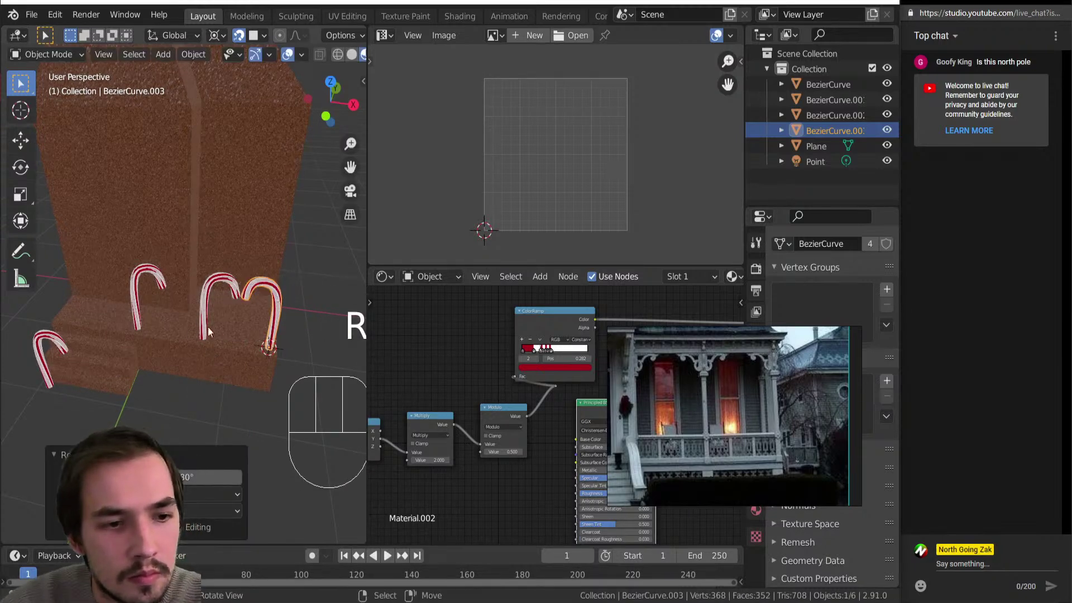
pyautogui.hotkey('alt', 'd')
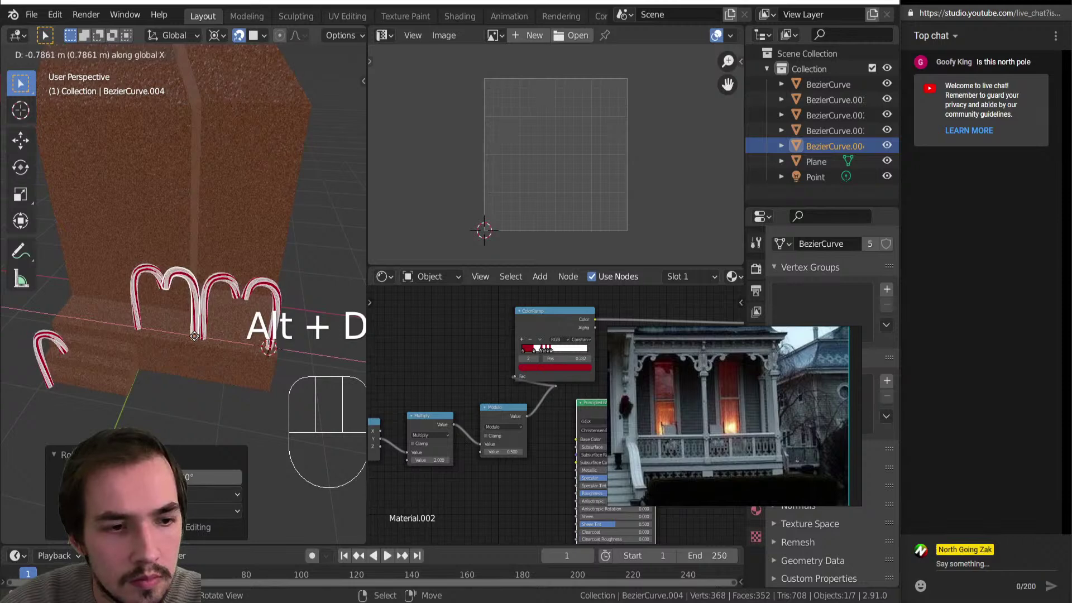
pyautogui.click(193, 335)
# Select the candy cane beside the front steps and snap the 3D cursor to its base.
pyautogui.scroll(-5, 192, 336)
pyautogui.scroll(4, 128, 297)
pyautogui.keyDown('shift'); pyautogui.moveTo(134, 298); pyautogui.dragTo(176, 322, button='middle'); pyautogui.keyUp('shift')
pyautogui.moveTo(177, 321); pyautogui.dragTo(183, 343, button='middle')
pyautogui.click(113, 321)
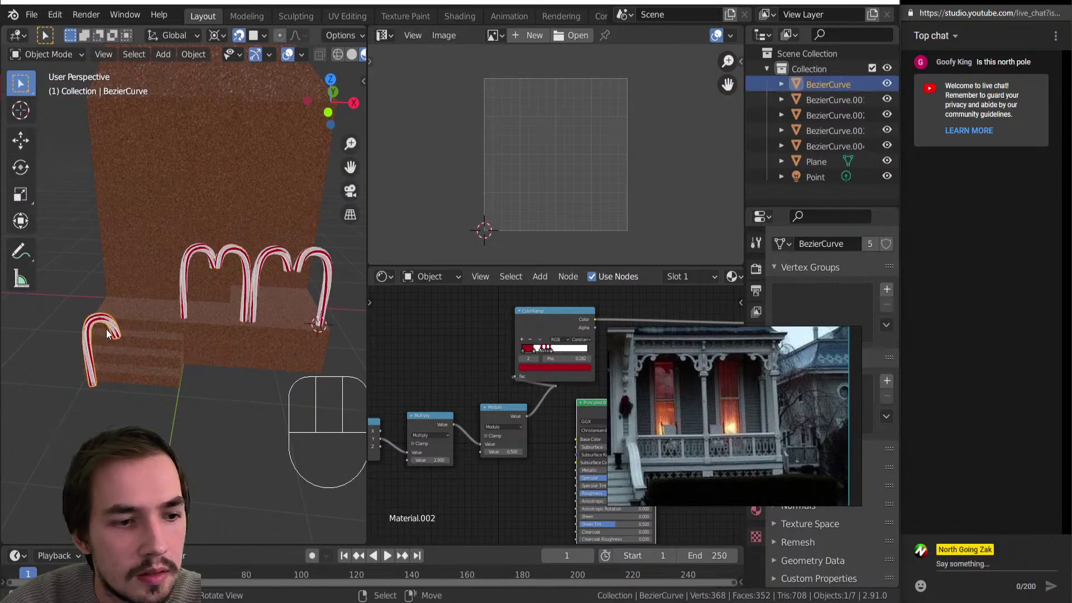
pyautogui.moveTo(105, 330); pyautogui.dragTo(112, 333, button='middle')
pyautogui.hotkey('shift', 's')
pyautogui.click(112, 394)
pyautogui.keyDown('shift'); pyautogui.moveTo(112, 394); pyautogui.dragTo(205, 359, button='middle'); pyautogui.keyUp('shift')
pyautogui.hotkey('shift', 's')
pyautogui.click(237, 480)
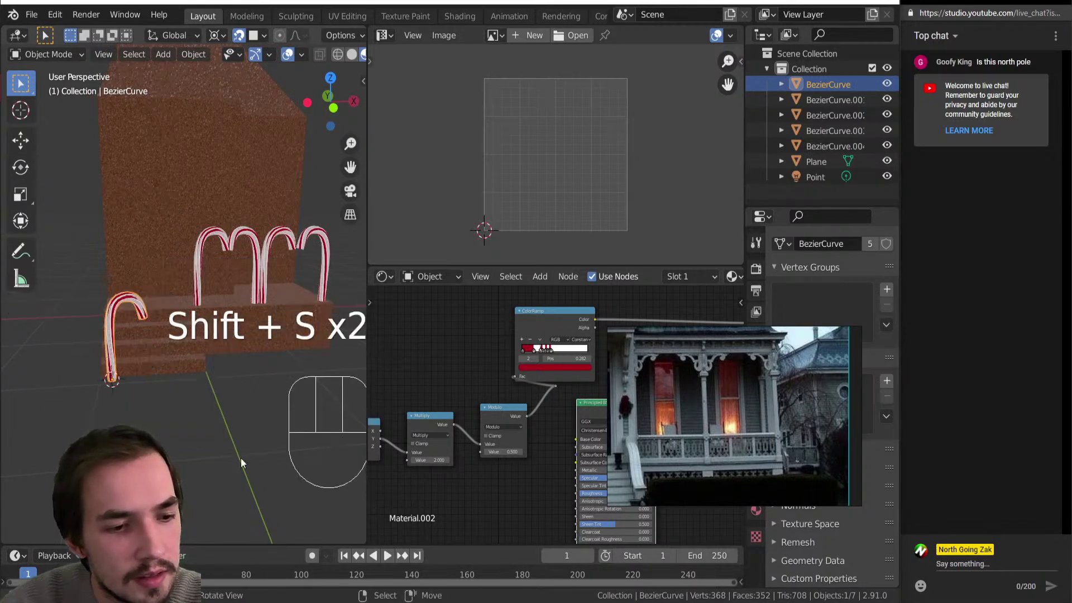
pyautogui.press('r')
pyautogui.click(234, 482)
pyautogui.moveTo(234, 481); pyautogui.dragTo(177, 394, button='middle')
pyautogui.hotkey('ctrl', 'z')
# Rotate the step-side candy cane a quarter turn about global Z and -235° about global X, tilting it hook-down along the stairs.
pyautogui.write('rz90')
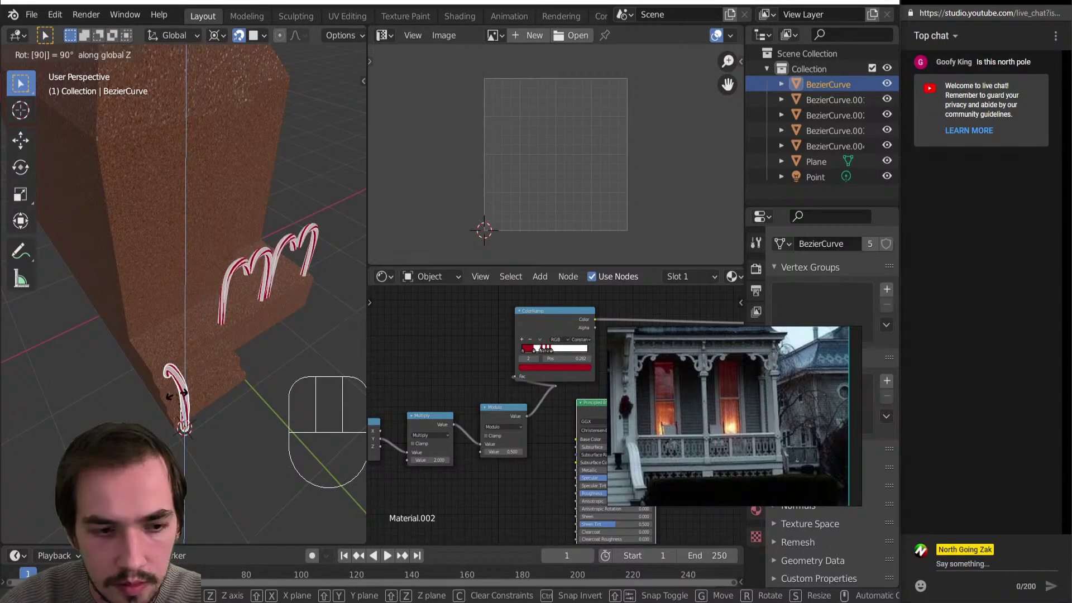
pyautogui.press('Return')
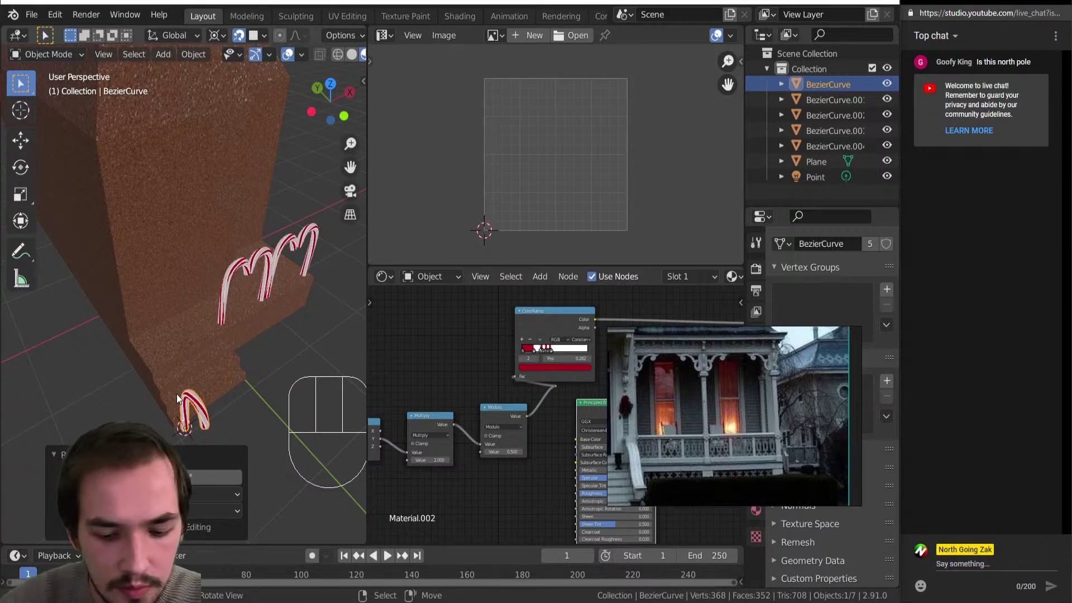
pyautogui.write('rx9')
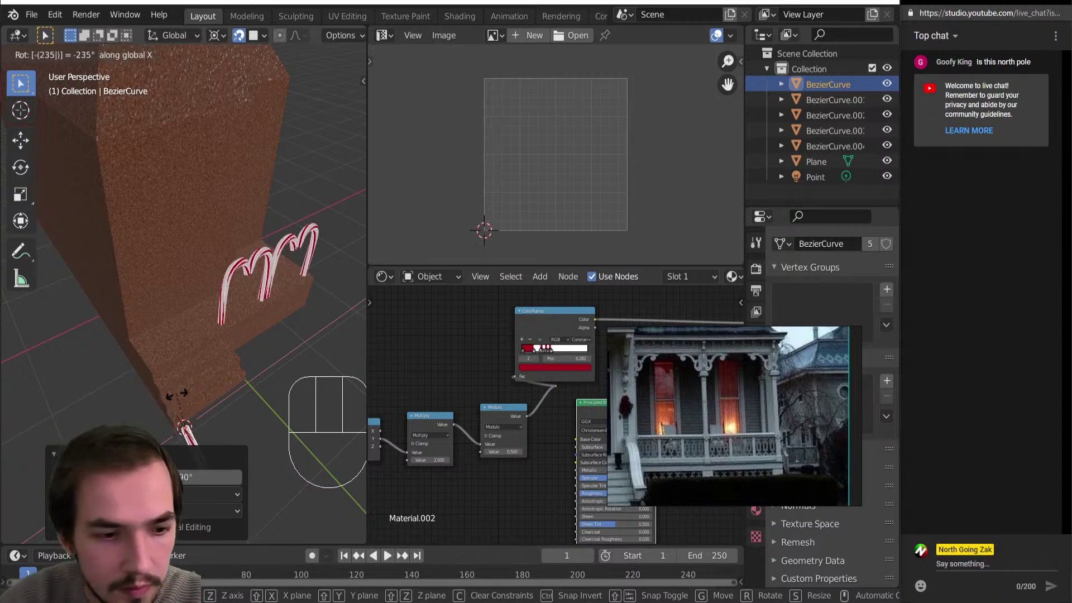
pyautogui.press('Return')
# Raise the tilted candy cane along global Z and shift it along global Y to line it up with the steps as a handrail.
pyautogui.moveTo(177, 394); pyautogui.dragTo(238, 337, button='middle')
pyautogui.press('g')
pyautogui.press('z')
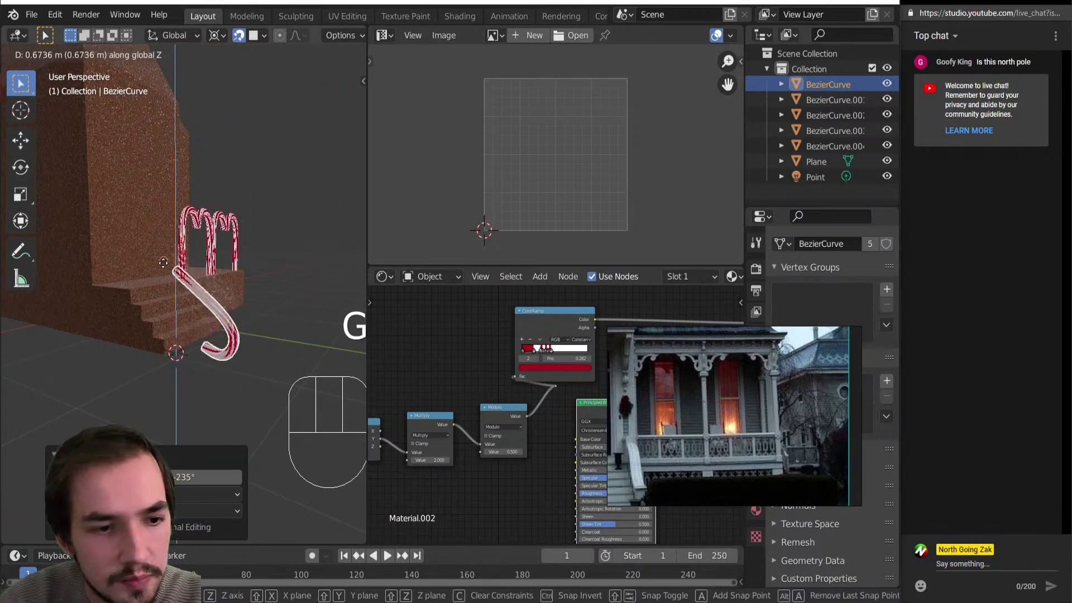
pyautogui.click(168, 257)
pyautogui.moveTo(168, 257); pyautogui.dragTo(193, 254, button='middle')
pyautogui.press('g')
pyautogui.keyDown('shift'); pyautogui.middleClick(158, 313); pyautogui.keyUp('shift')
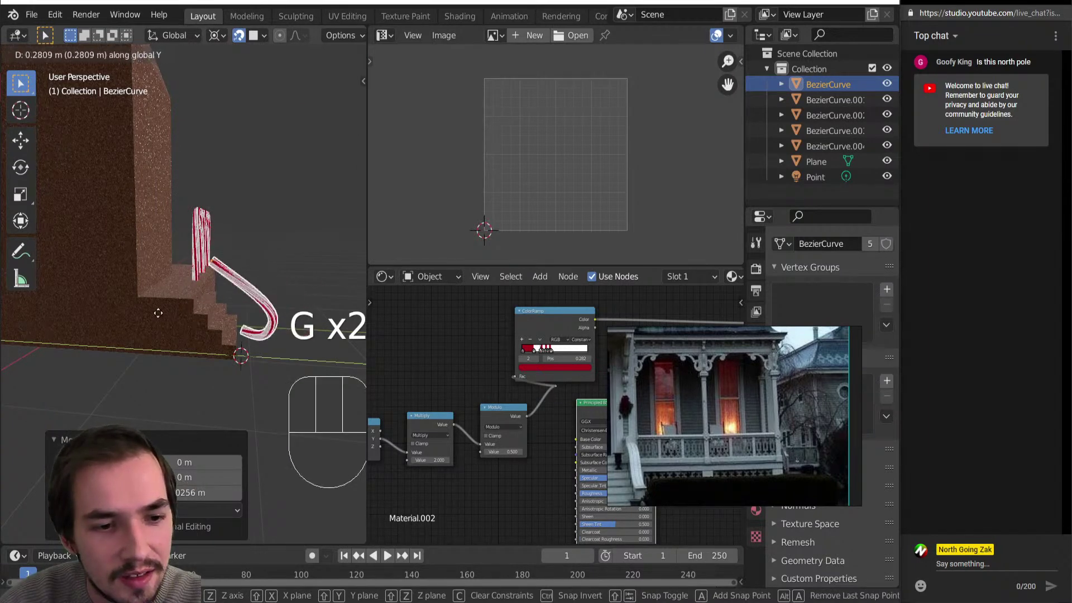
pyautogui.click(201, 323)
# Place a linked duplicate of the handrail candy cane about 0.81 m along global X on the other side of the steps.
pyautogui.moveTo(201, 323); pyautogui.dragTo(119, 318, button='middle')
pyautogui.hotkey('alt', 'd')
pyautogui.press('x')
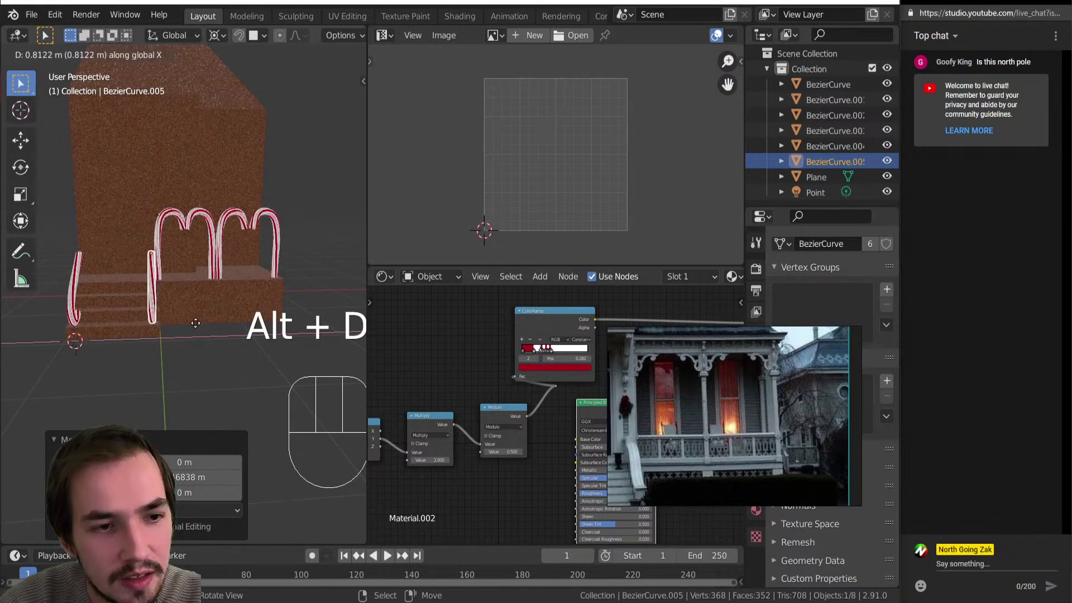
pyautogui.click(195, 323)
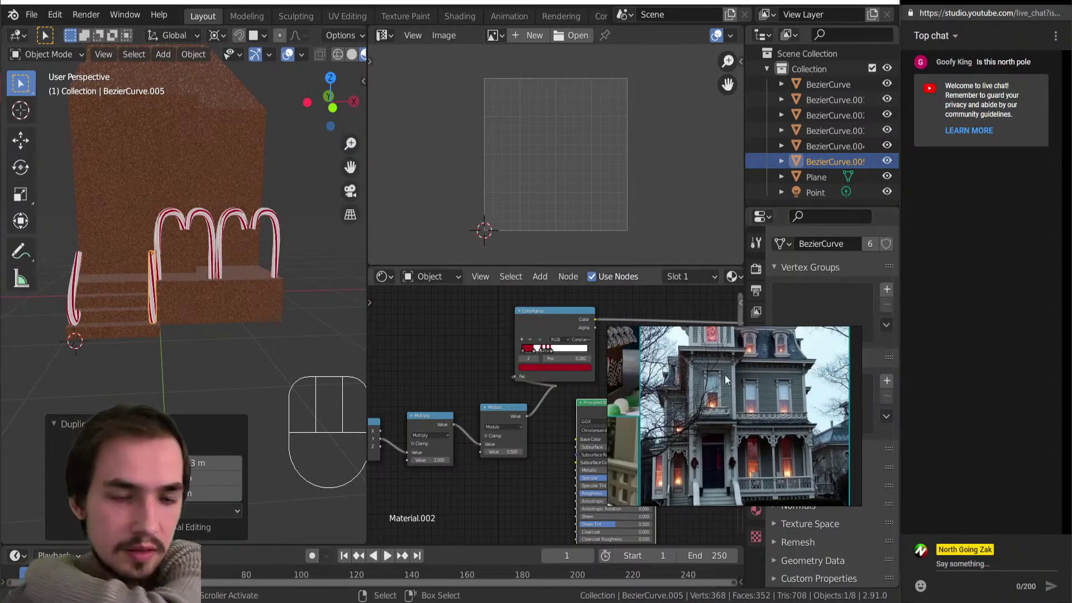
# Select the gingerbread house mesh and add a Bevel modifier to it.
pyautogui.moveTo(142, 328); pyautogui.dragTo(106, 296, button='middle')
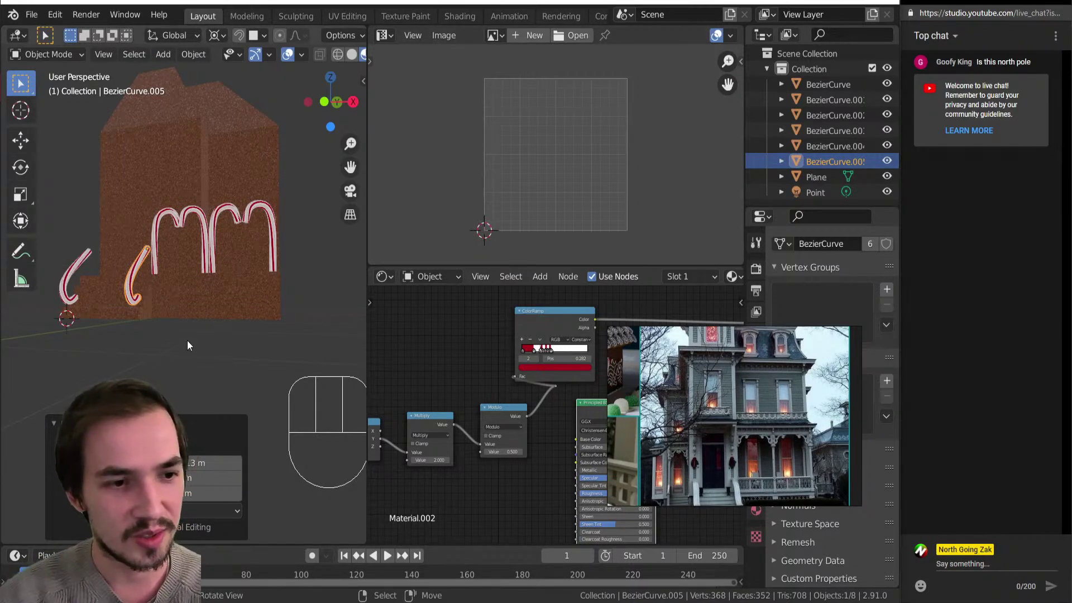
pyautogui.click(202, 273)
pyautogui.moveTo(186, 240); pyautogui.dragTo(302, 282, button='middle')
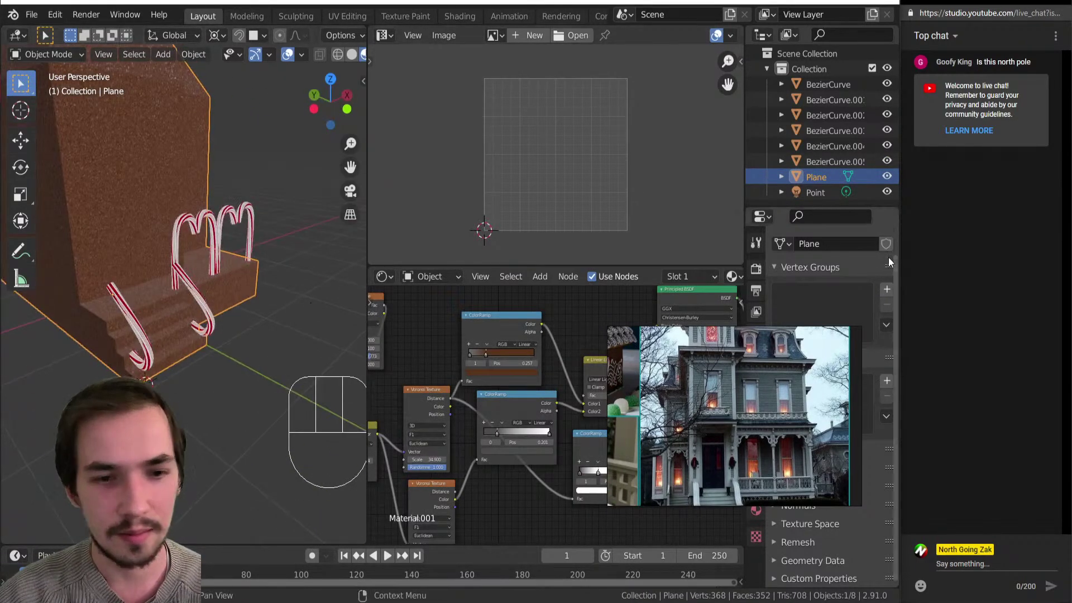
pyautogui.click(756, 404)
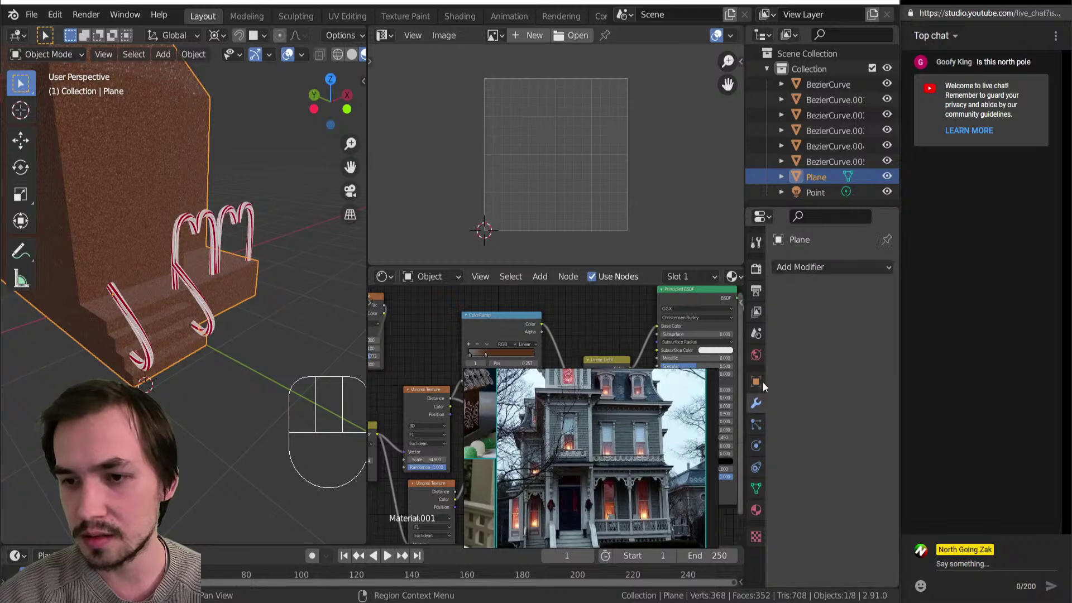
pyautogui.click(832, 268)
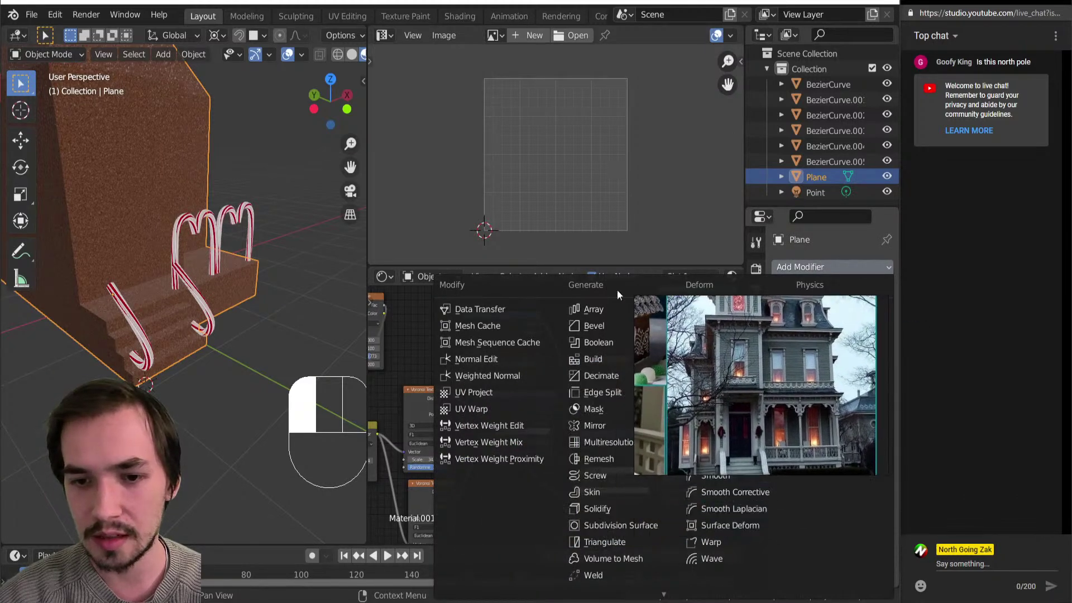
pyautogui.click(587, 328)
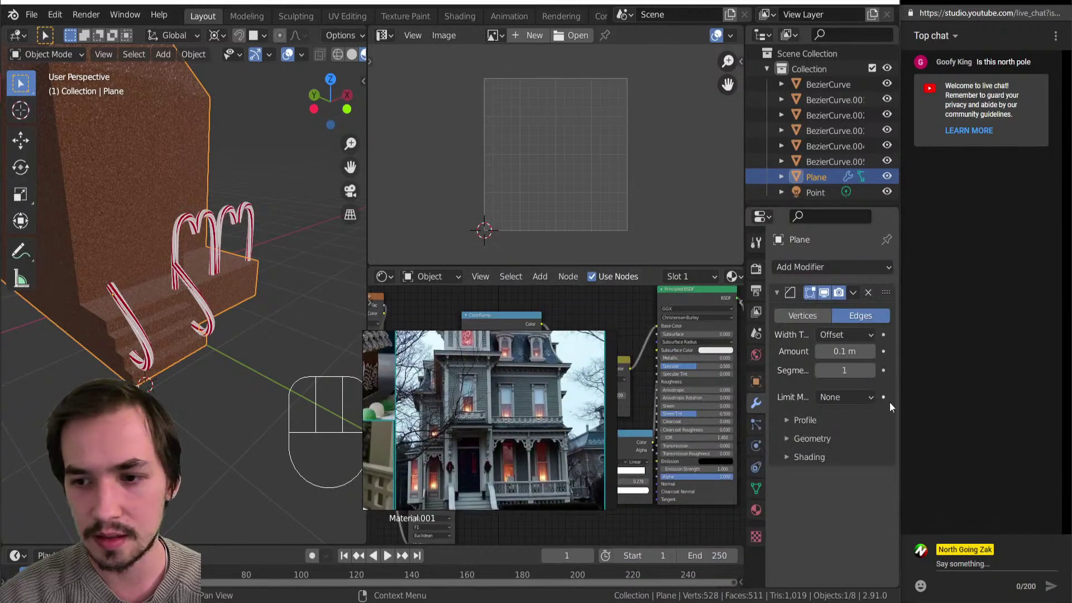
# Show the viewport in solid shading and raise the house's bevel amount to 2.81 m.
pyautogui.moveTo(845, 356); pyautogui.dragTo(847, 346)
pyautogui.hotkey('ctrl', 'z')
pyautogui.moveTo(136, 269); pyautogui.dragTo(252, 280, button='middle')
pyautogui.press('z')
pyautogui.press('z')
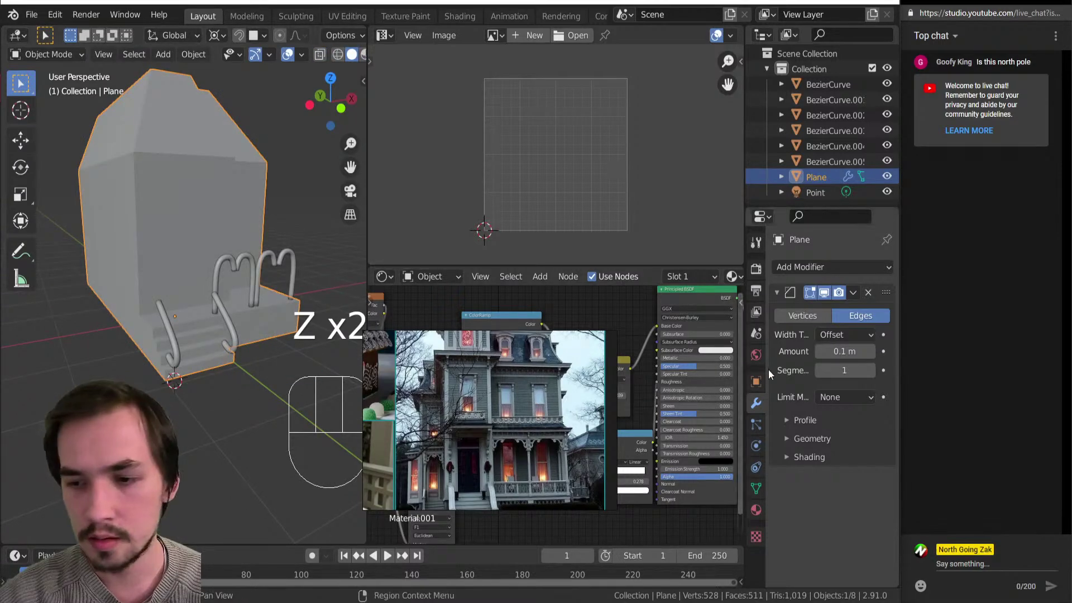
pyautogui.moveTo(843, 351); pyautogui.dragTo(844, 351)
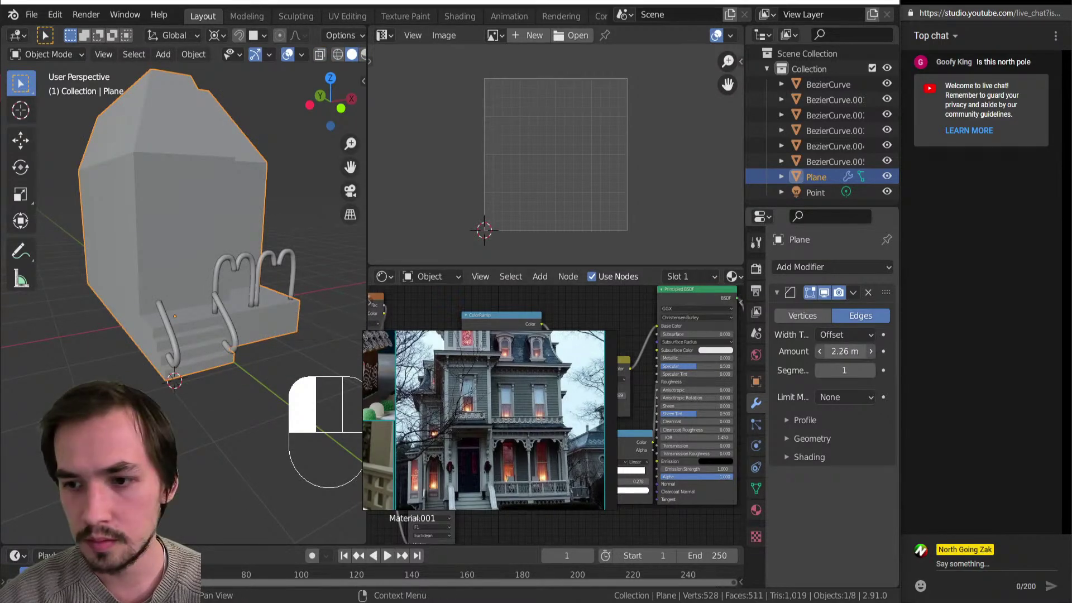
# Try adjusting the bevel's profile shape and switching it to Vertices, and set it back to Edges.
pyautogui.click(859, 397)
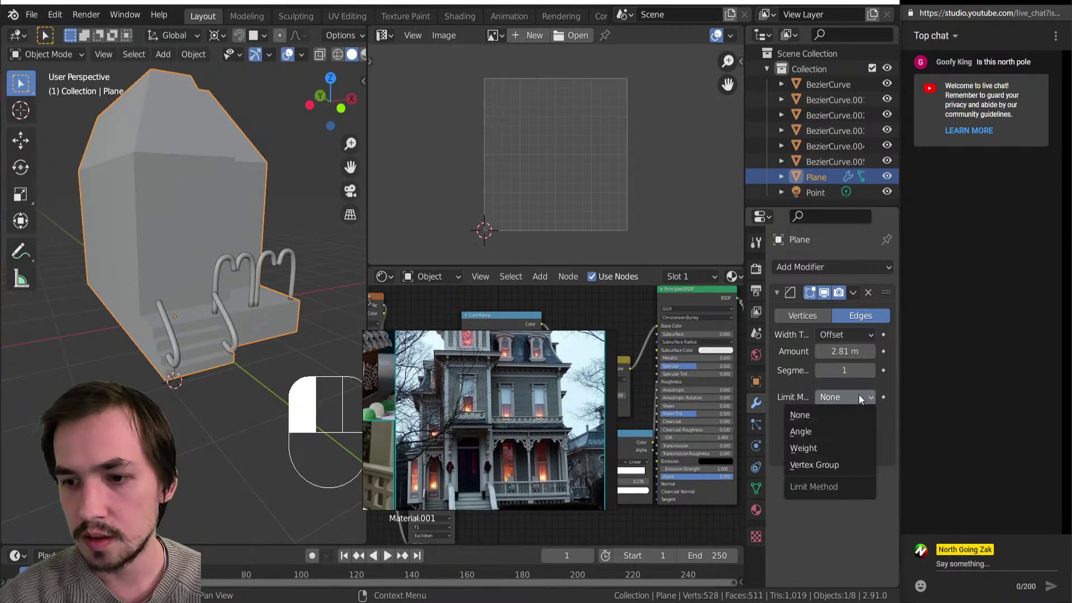
pyautogui.click(805, 420)
pyautogui.click(841, 463)
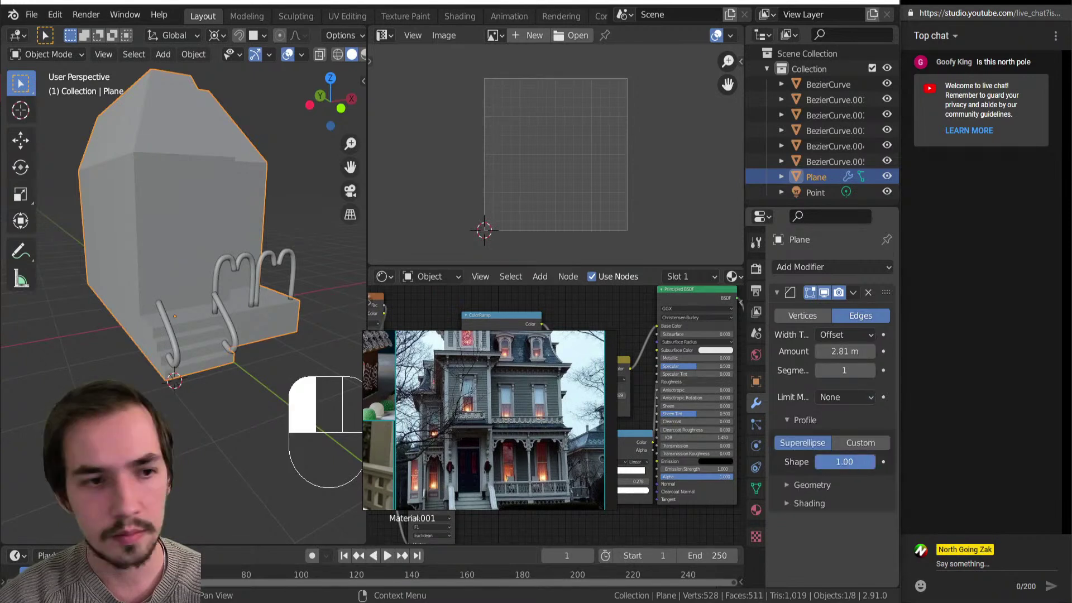
pyautogui.hotkey('ctrl', 'z')
pyautogui.click(815, 316)
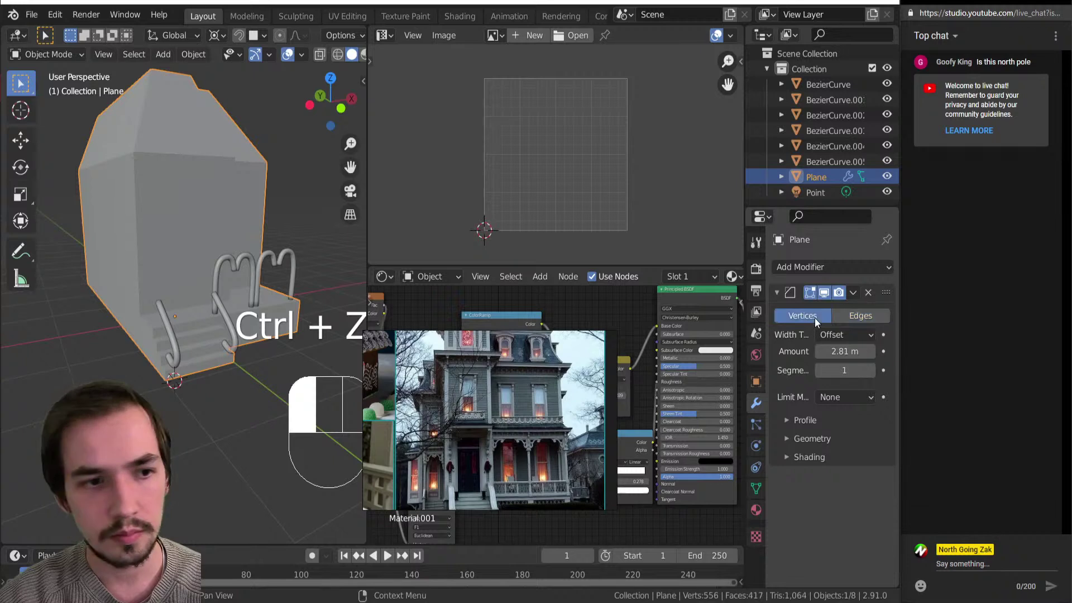
pyautogui.click(844, 320)
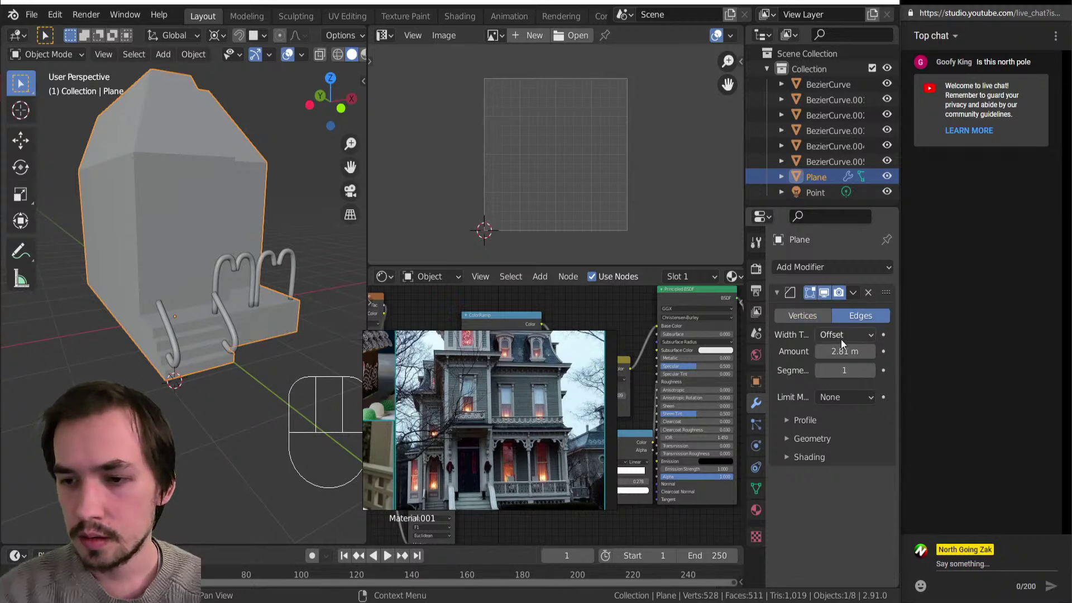
# Try the bevel's Depth width type, set it back to Offset, and raise the bevel amount to 3.02 m.
pyautogui.click(840, 337)
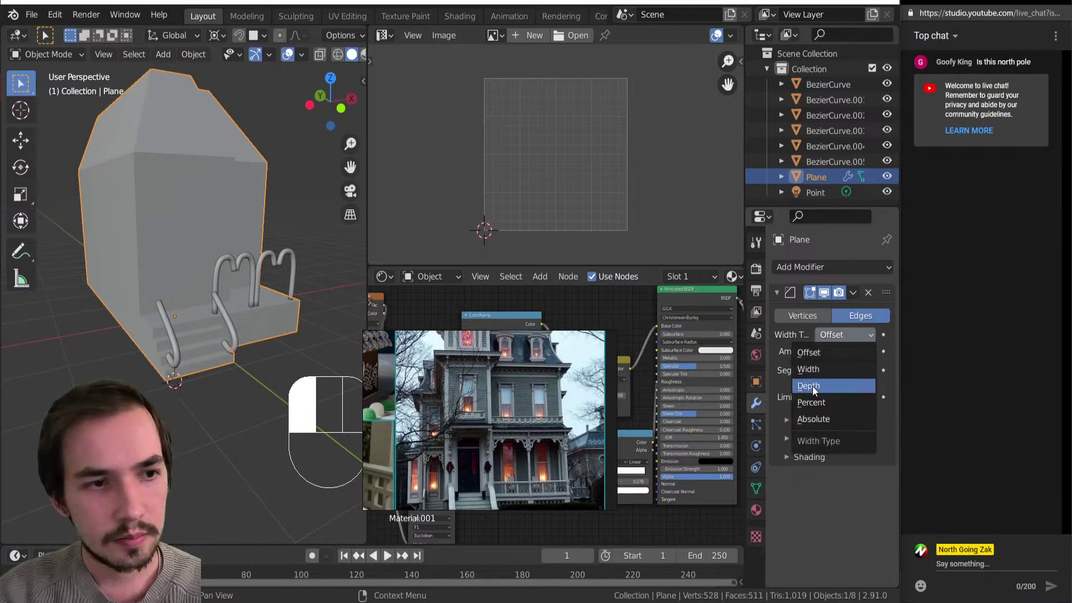
pyautogui.click(813, 386)
pyautogui.click(839, 338)
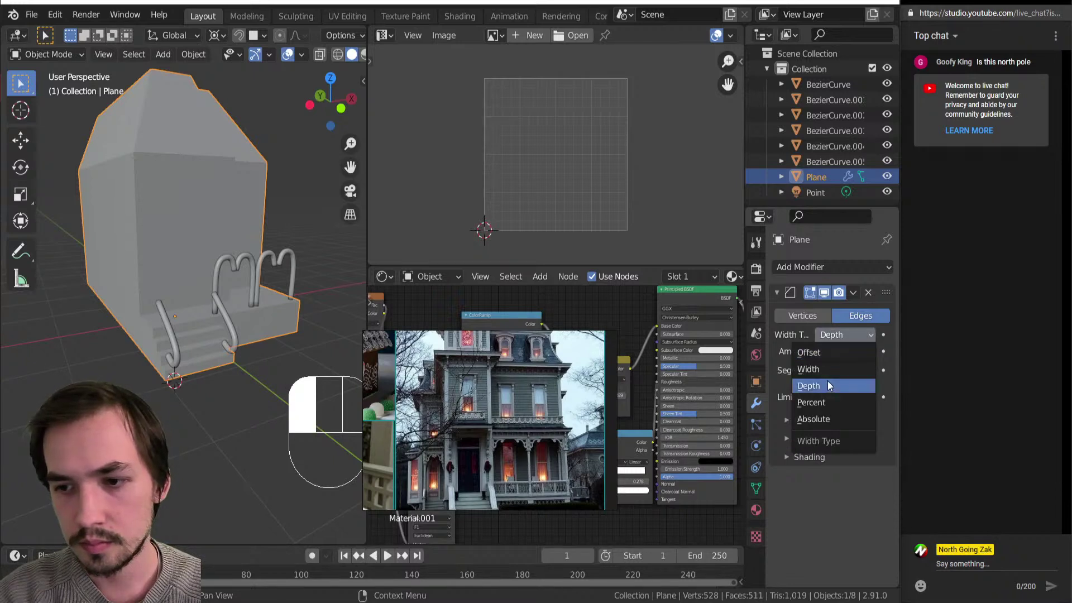
pyautogui.click(831, 356)
pyautogui.moveTo(842, 352)
pyautogui.mouseDown()
pyautogui.moveTo(862, 352)
pyautogui.moveTo(852, 351)
pyautogui.moveTo(871, 370)
pyautogui.moveTo(845, 370)
pyautogui.mouseUp()
# Show the viewport in wireframe to examine the beveled house mesh from the front corner.
pyautogui.press('z')
pyautogui.click(89, 279)
pyautogui.moveTo(90, 262); pyautogui.dragTo(170, 298, button='middle')
pyautogui.scroll(-1, 133, 259)
pyautogui.moveTo(170, 301); pyautogui.dragTo(137, 311, button='middle')
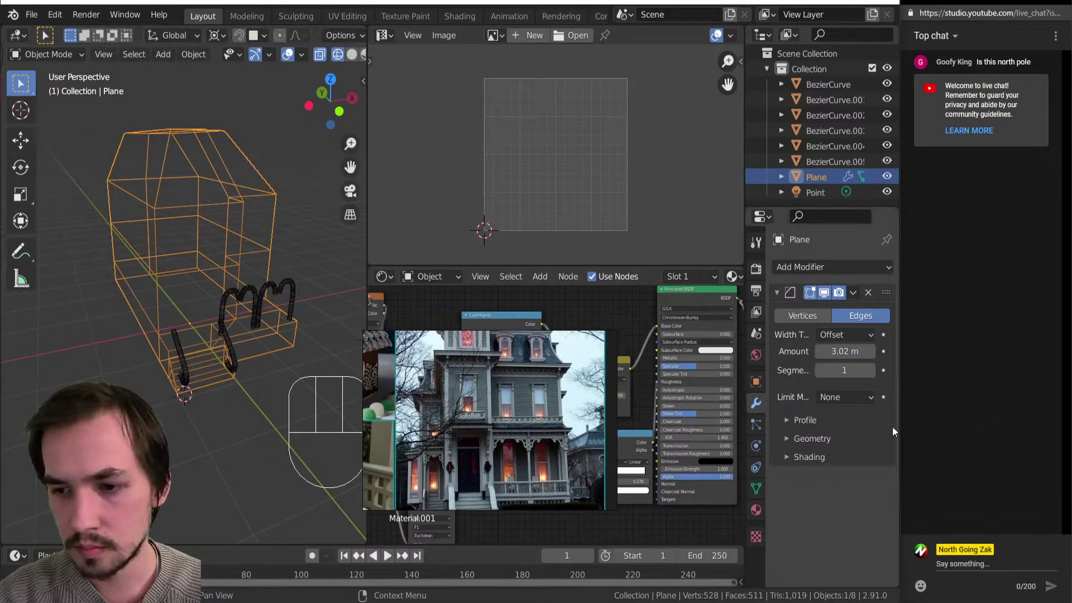
# Expand the bevel modifier's Profile, Geometry and Shading settings and look through their options.
pyautogui.click(856, 401)
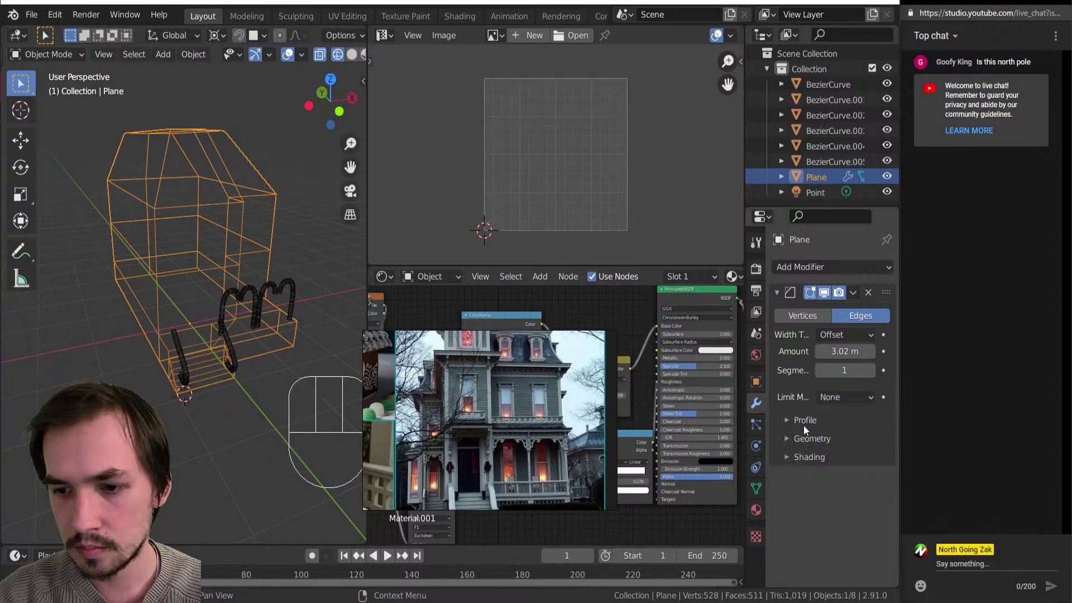
pyautogui.click(803, 422)
pyautogui.click(805, 483)
pyautogui.scroll(-2, 815, 528)
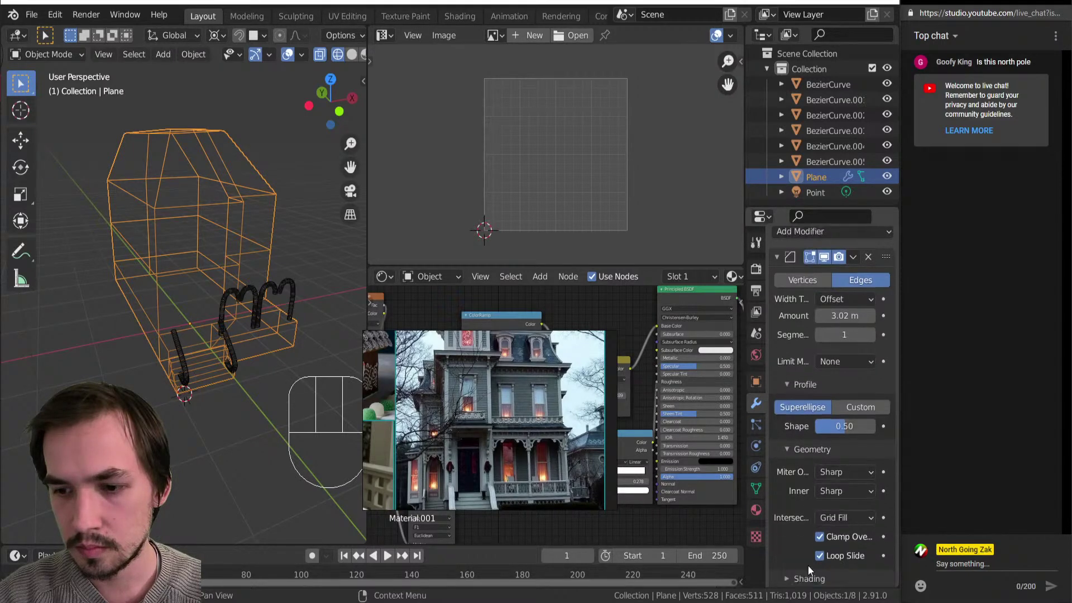
pyautogui.scroll(-5, 799, 555)
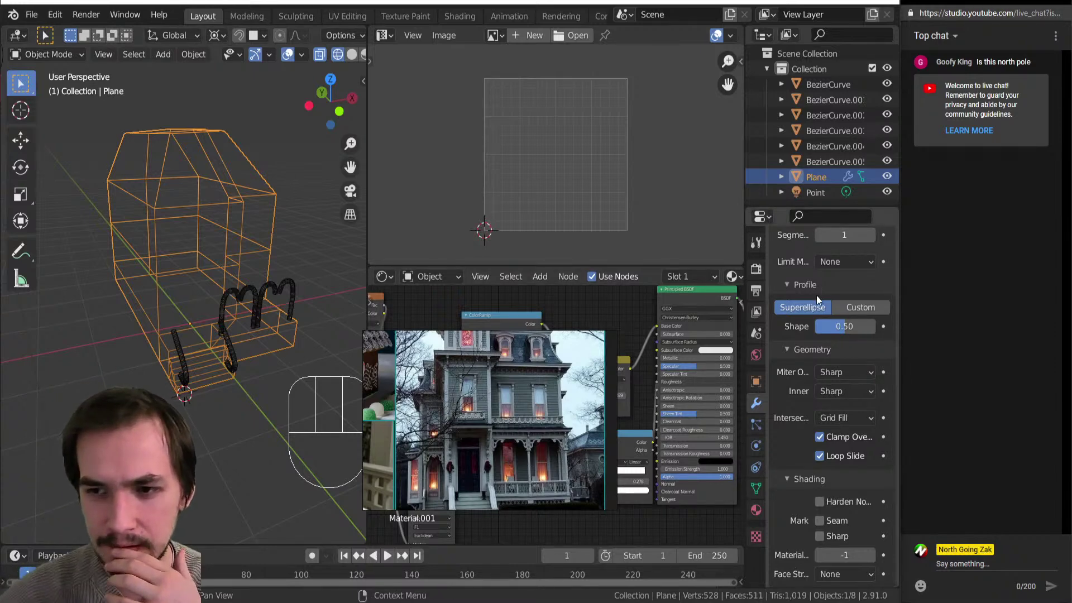
pyautogui.scroll(6, 816, 299)
# Set the bevel amount to 2.24 m and the limit method to Angle, undoing a further amount change.
pyautogui.click(843, 380)
pyautogui.moveTo(860, 335); pyautogui.dragTo(838, 334)
pyautogui.click(855, 383)
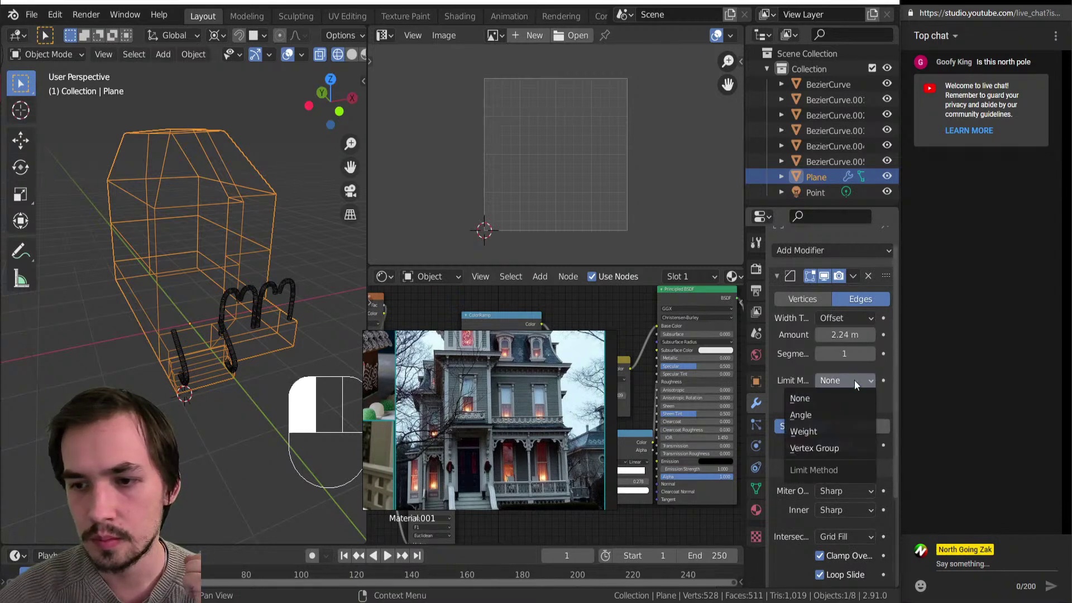
pyautogui.click(825, 415)
pyautogui.moveTo(835, 342); pyautogui.dragTo(844, 334)
pyautogui.hotkey('ctrl', 'z')
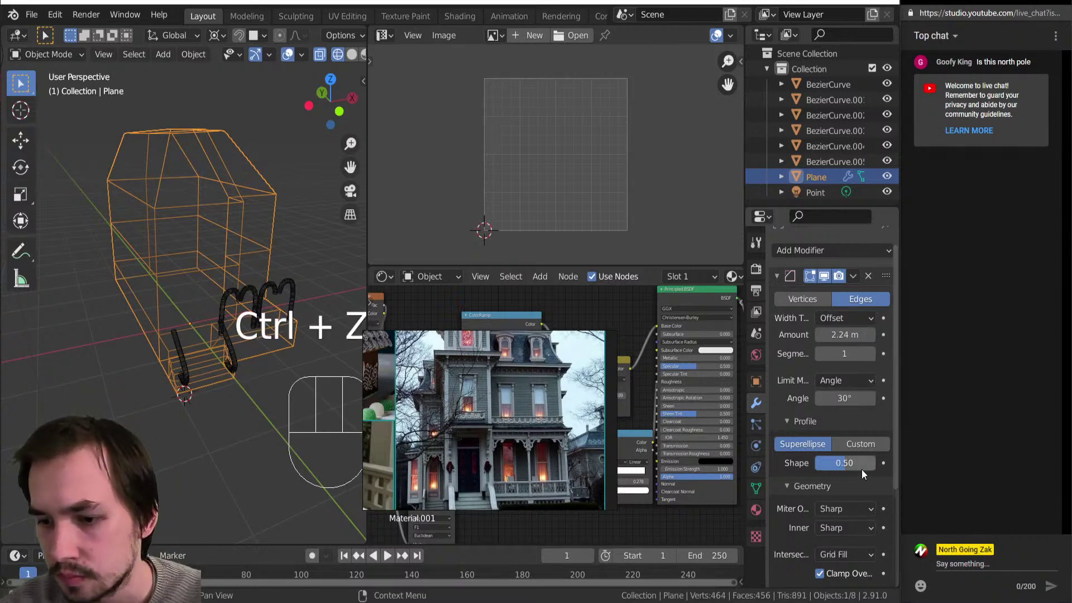
# Turn off the bevel's Clamp Overlap and reduce the bevel amount to 0.05 m.
pyautogui.scroll(-3, 855, 469)
pyautogui.click(820, 503)
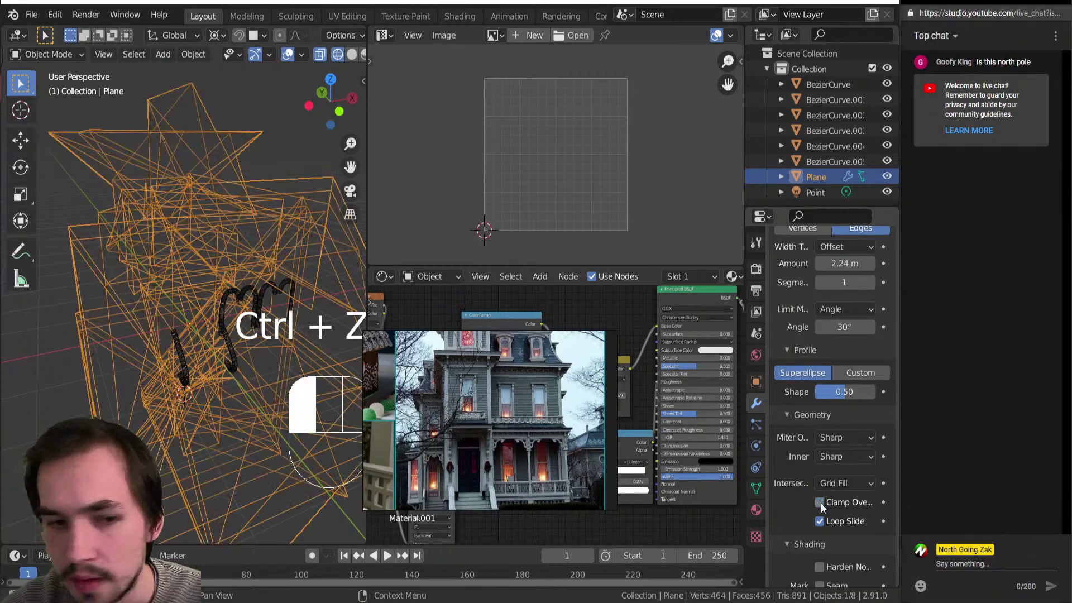
pyautogui.moveTo(846, 263); pyautogui.dragTo(800, 264)
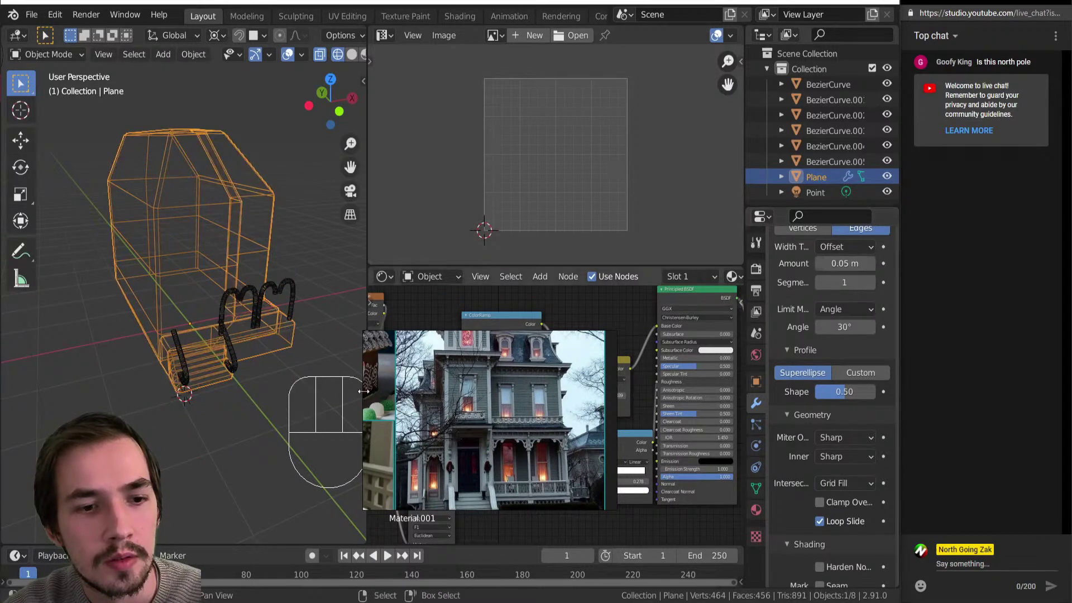
# Set the bevel's limit angle to 29° and its amount to 0.029 m.
pyautogui.scroll(3, 159, 354)
pyautogui.moveTo(277, 327); pyautogui.dragTo(98, 320, button='middle')
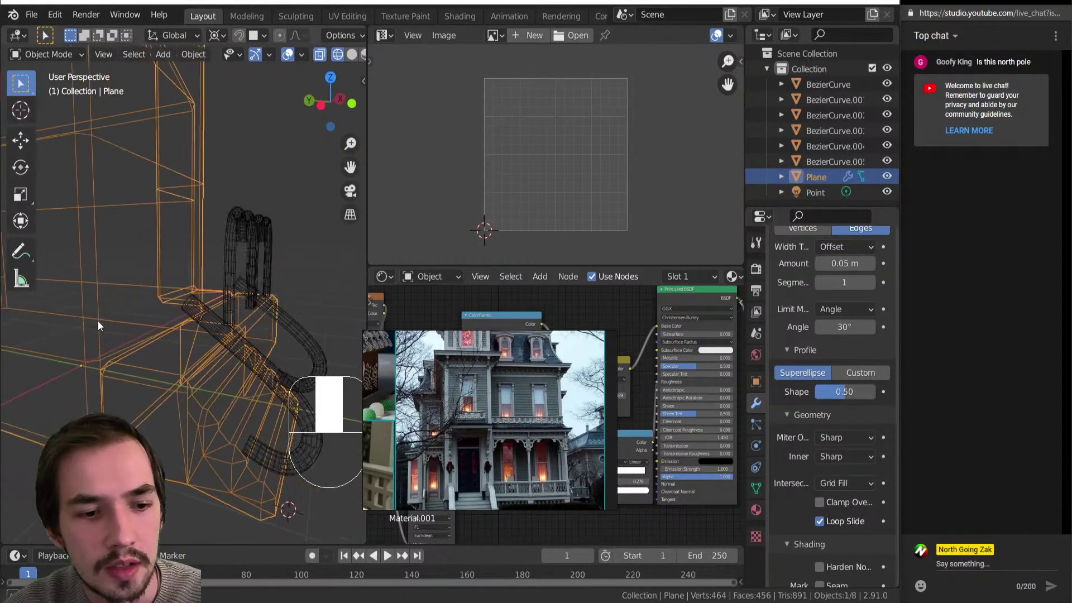
pyautogui.moveTo(849, 328); pyautogui.dragTo(849, 328)
pyautogui.keyDown('shift'); pyautogui.moveTo(844, 263); pyautogui.dragTo(816, 263); pyautogui.keyUp('shift')
# Examine the corner edges of the gingerbread house in the reference images and compare them with the model.
pyautogui.moveTo(263, 341); pyautogui.dragTo(234, 357, button='middle')
pyautogui.scroll(-2, 481, 376)
pyautogui.moveTo(444, 379); pyautogui.dragTo(492, 401, button='middle')
pyautogui.scroll(6, 492, 401)
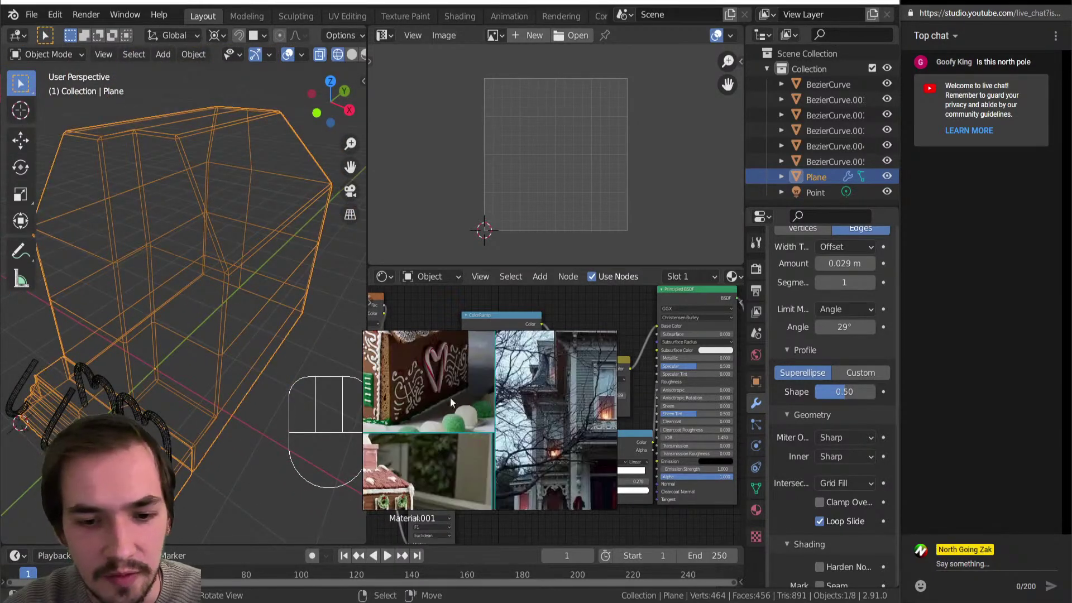
pyautogui.moveTo(384, 398); pyautogui.dragTo(508, 403, button='middle')
pyautogui.moveTo(203, 334); pyautogui.dragTo(211, 318, button='middle')
pyautogui.scroll(2, 502, 381)
pyautogui.scroll(-2, 504, 372)
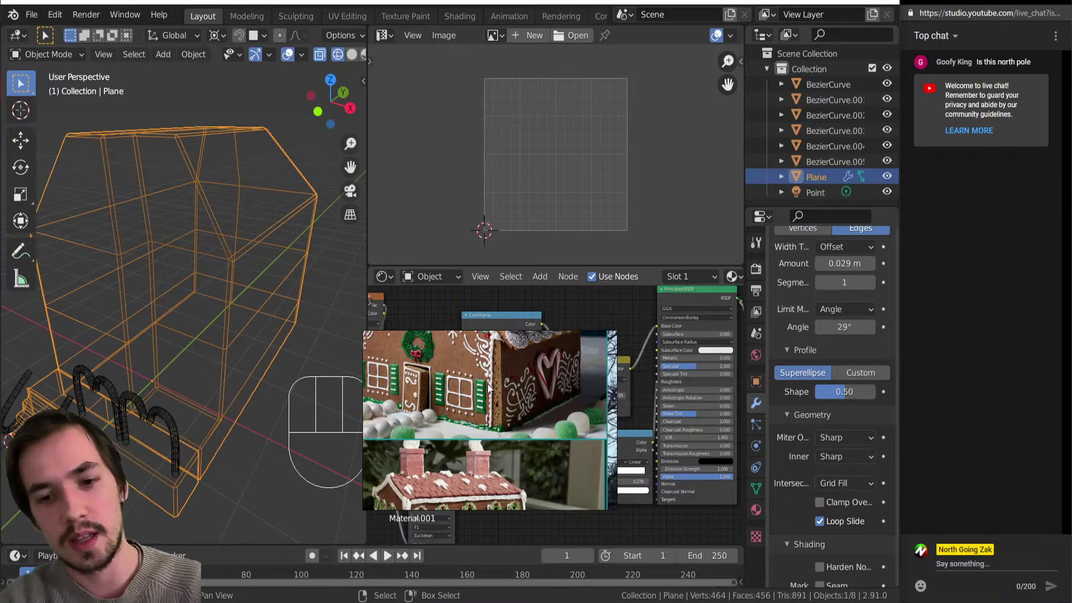
pyautogui.scroll(3, 499, 416)
pyautogui.scroll(3, 502, 399)
pyautogui.moveTo(501, 393); pyautogui.dragTo(486, 514, button='middle')
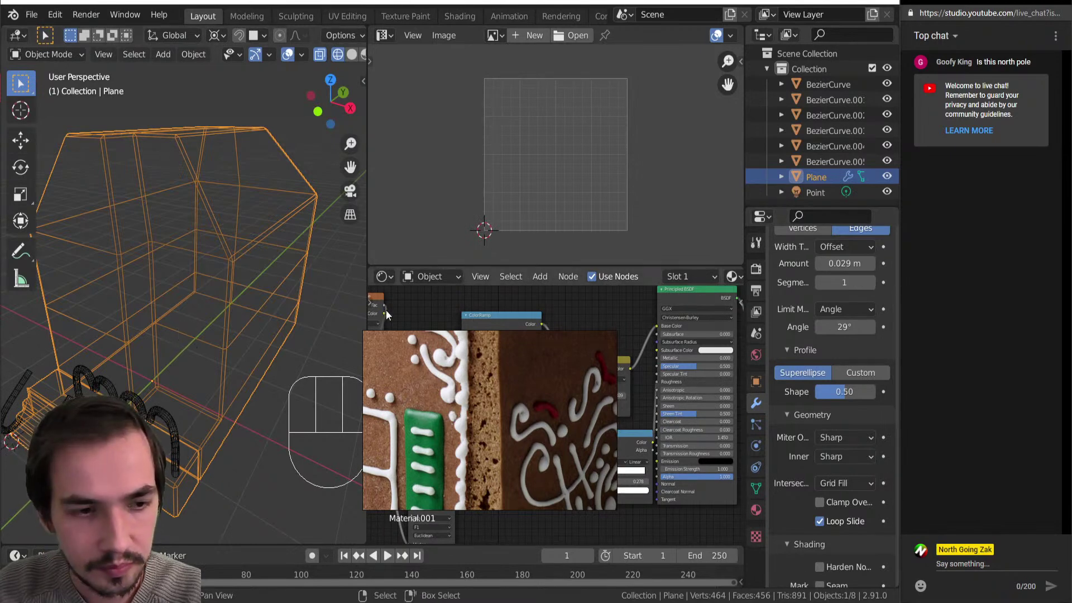
# Show the viewport in solid shading and raise the house's bevel amount to 0.079 m.
pyautogui.moveTo(165, 286); pyautogui.dragTo(173, 280, button='middle')
pyautogui.press('z')
pyautogui.moveTo(280, 285)
pyautogui.mouseDown(button='middle')
pyautogui.moveTo(306, 287)
pyautogui.moveTo(209, 307)
pyautogui.moveTo(224, 290)
pyautogui.mouseUp(button='middle')
pyautogui.keyDown('shift'); pyautogui.moveTo(837, 263); pyautogui.dragTo(846, 263); pyautogui.keyUp('shift')
pyautogui.scroll(6, 167, 386)
pyautogui.keyDown('shift'); pyautogui.moveTo(157, 402); pyautogui.dragTo(153, 167, button='middle'); pyautogui.keyUp('shift')
# Try a different bevel limit angle, undo it, and set the limit method to None.
pyautogui.click(847, 309)
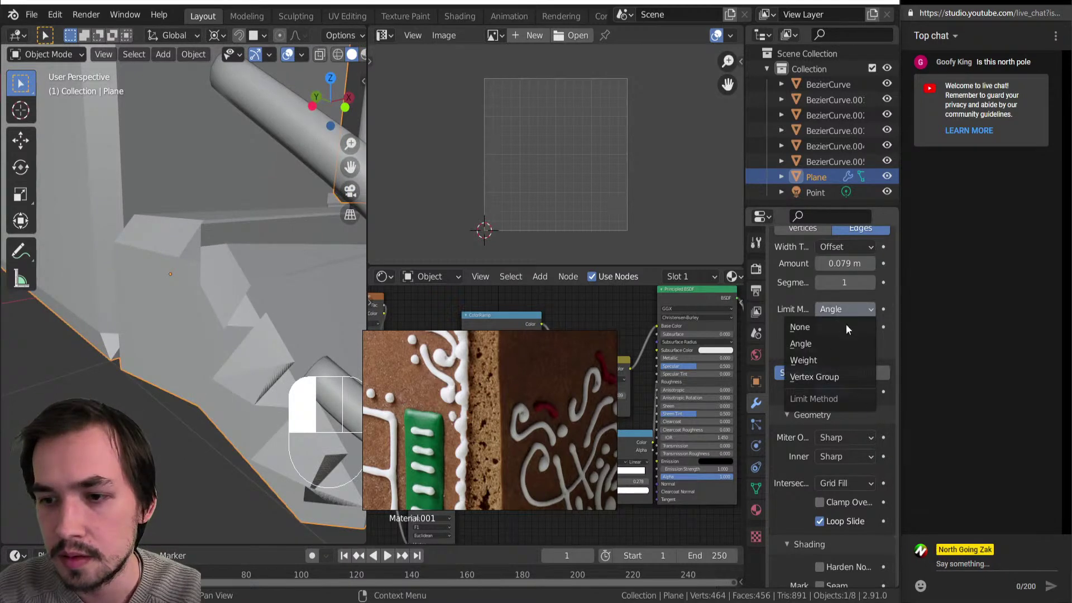
pyautogui.click(823, 336)
pyautogui.keyDown('shift'); pyautogui.moveTo(842, 327); pyautogui.dragTo(819, 331); pyautogui.keyUp('shift')
pyautogui.hotkey('ctrl', 'z')
pyautogui.click(836, 309)
pyautogui.click(823, 328)
# Look over the beveled house's roof and front steps from several angles.
pyautogui.scroll(-5, 170, 286)
pyautogui.moveTo(169, 287); pyautogui.dragTo(99, 390, button='middle')
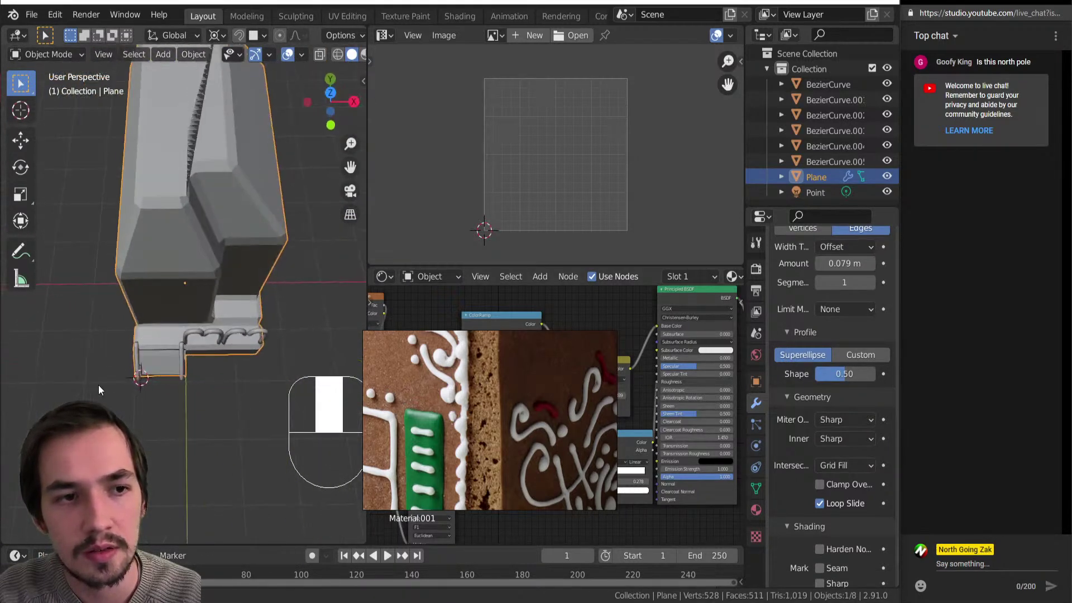
pyautogui.press('Tab')
pyautogui.moveTo(266, 281); pyautogui.dragTo(91, 276, button='middle')
pyautogui.press('Tab')
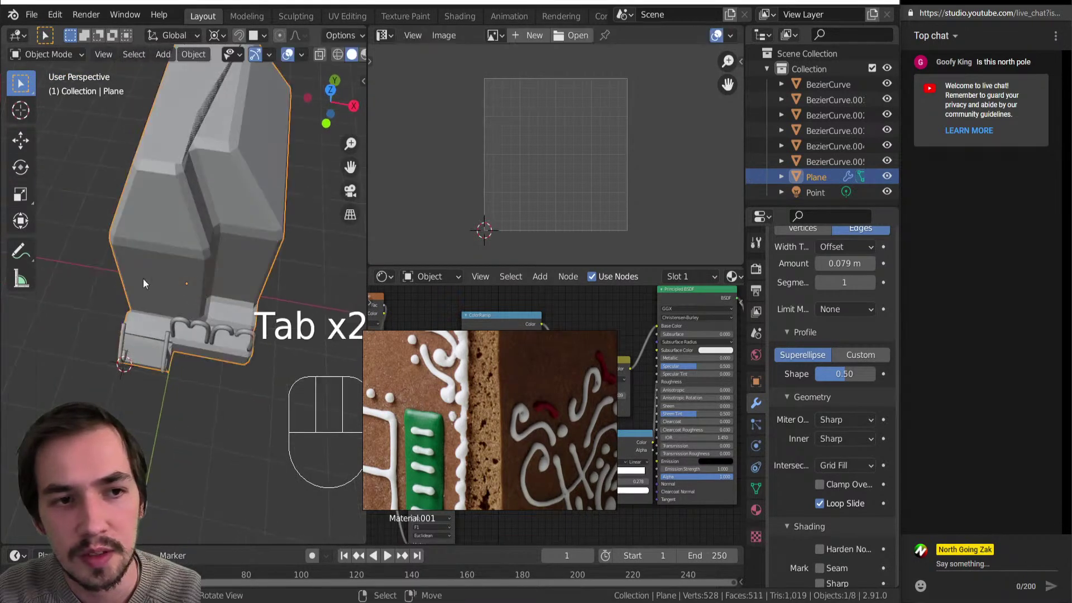
pyautogui.click(848, 314)
pyautogui.moveTo(157, 335); pyautogui.dragTo(202, 332, button='middle')
# Select the front steps' vertices in wireframe top view and separate them from the house into their own object.
pyautogui.press('Tab')
pyautogui.scroll(5, 203, 332)
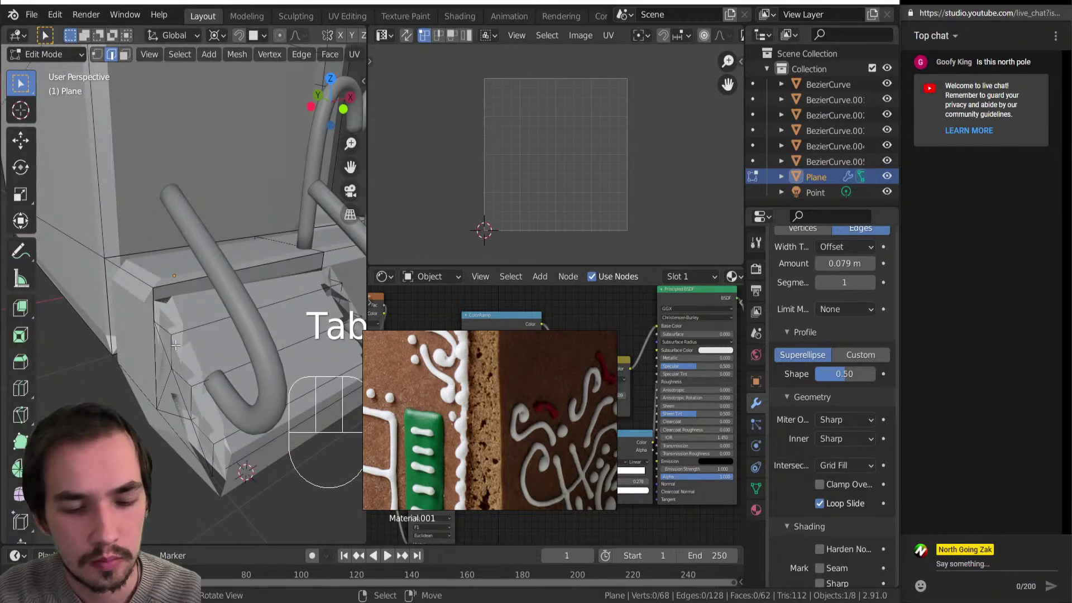
pyautogui.press('l')
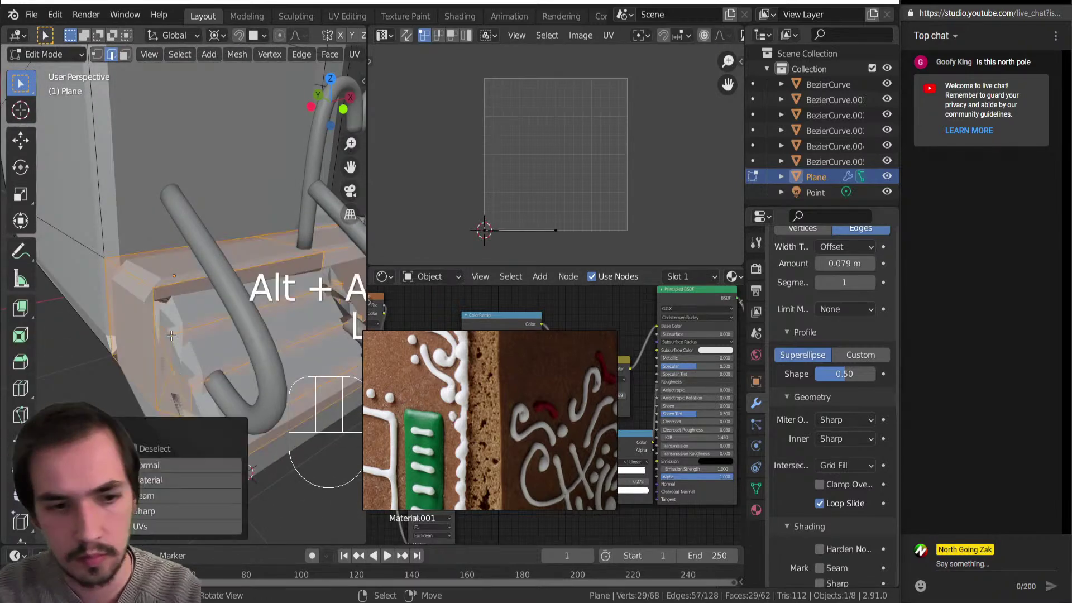
pyautogui.press('KP_7')
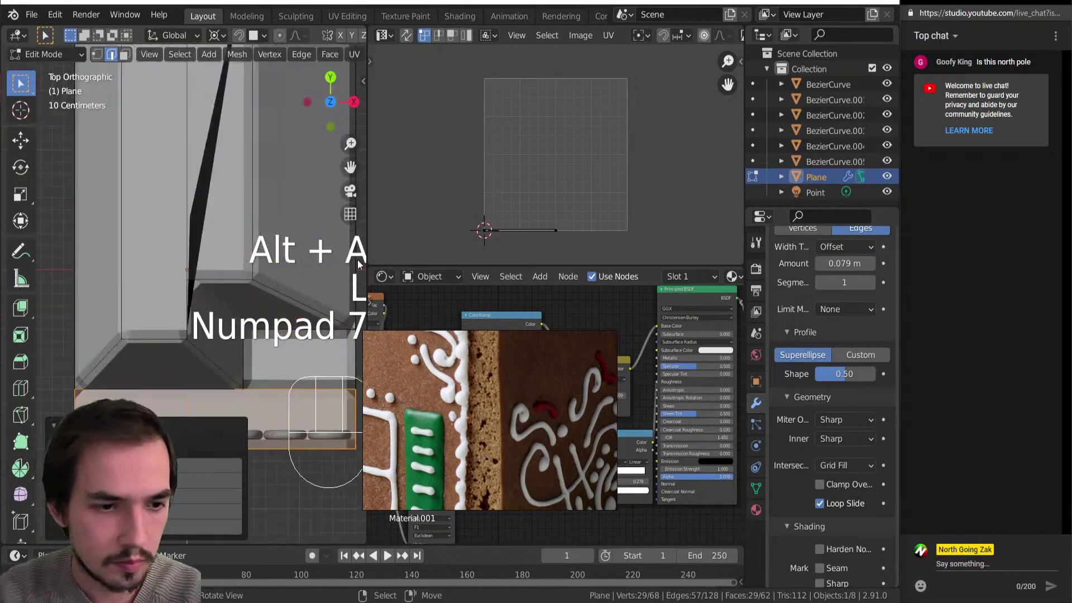
pyautogui.press('z')
pyautogui.press('1')
pyautogui.moveTo(111, 320); pyautogui.dragTo(252, 395)
pyautogui.press('v')
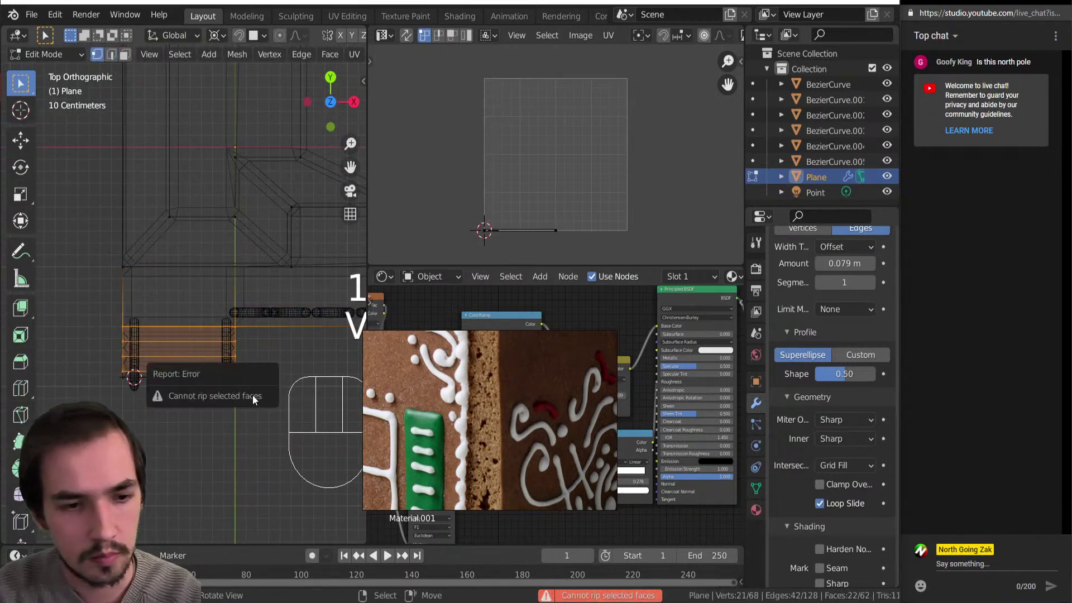
pyautogui.press('p')
pyautogui.click(232, 360)
pyautogui.press('Tab')
# Remove the Bevel modifier from the separated front steps and show the viewport in solid shading.
pyautogui.click(137, 371)
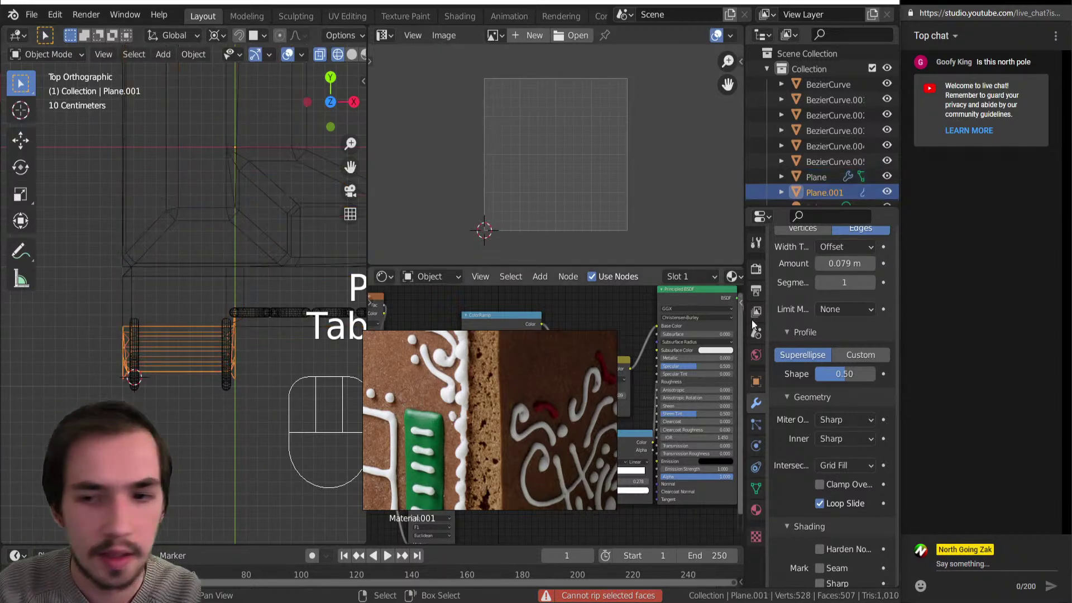
pyautogui.scroll(4, 882, 244)
pyautogui.click(869, 292)
pyautogui.moveTo(335, 402)
pyautogui.mouseDown(button='middle')
pyautogui.moveTo(287, 404)
pyautogui.moveTo(247, 316)
pyautogui.mouseUp(button='middle')
pyautogui.press('z')
pyautogui.click(478, 326)
# Open the house mesh in Edit Mode and try moving a roof vertex by the gap, undoing the move.
pyautogui.moveTo(226, 270)
pyautogui.mouseDown(button='middle')
pyautogui.moveTo(203, 373)
pyautogui.moveTo(216, 254)
pyautogui.moveTo(228, 386)
pyautogui.mouseUp(button='middle')
pyautogui.click(203, 327)
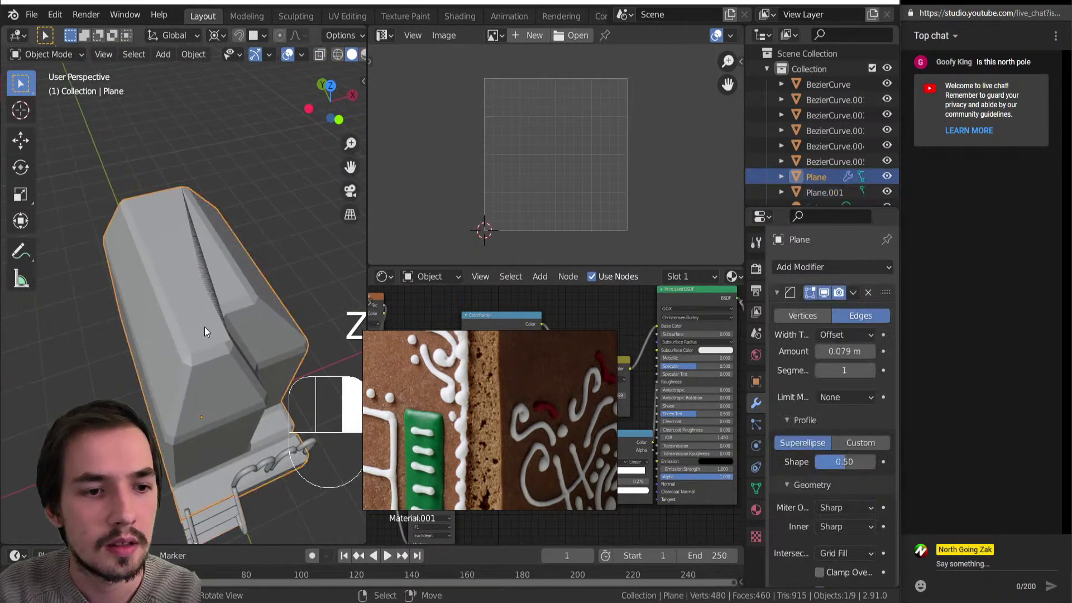
pyautogui.press('Tab')
pyautogui.moveTo(203, 327); pyautogui.dragTo(200, 381, button='middle')
pyautogui.moveTo(182, 374)
pyautogui.mouseDown(button='right')
pyautogui.moveTo(172, 372)
pyautogui.moveTo(187, 358)
pyautogui.mouseUp(button='right')
pyautogui.hotkey('ctrl', 'z')
pyautogui.moveTo(183, 359); pyautogui.dragTo(216, 267, button='middle')
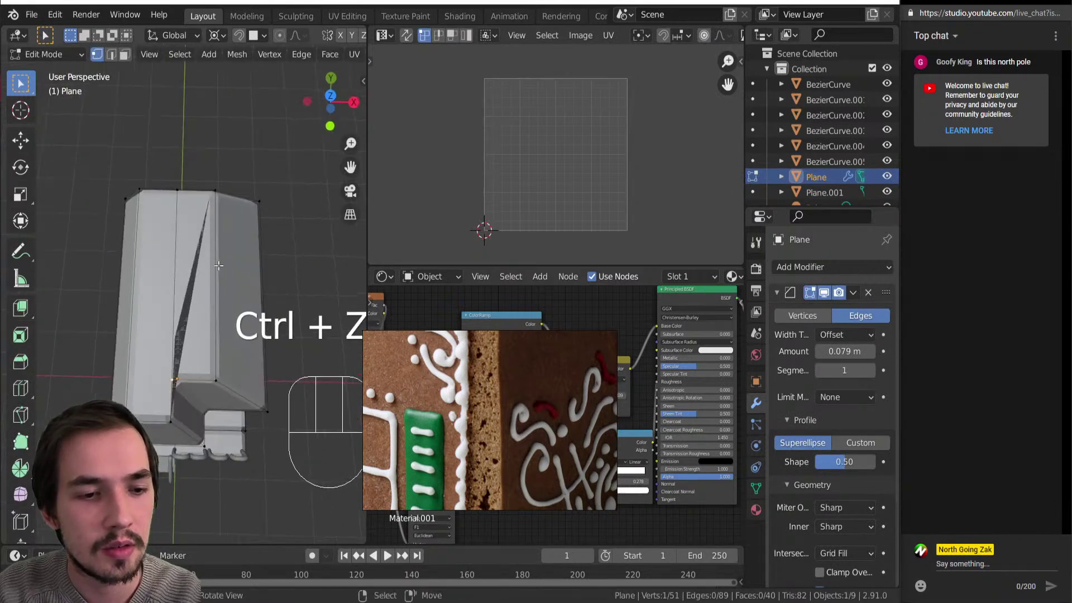
# Add a loop cut across the house's roof beside the gap and turn on X-ray.
pyautogui.moveTo(102, 364); pyautogui.dragTo(215, 322, button='middle')
pyautogui.hotkey('ctrl', 'r')
pyautogui.click(191, 318)
pyautogui.click(226, 318)
pyautogui.hotkey('alt', 'z')
# Try moving a vertex of the new roof loop freehand toward the gap's corner, and undo the move.
pyautogui.moveTo(208, 324); pyautogui.dragTo(231, 320, button='right')
pyautogui.hotkey('alt', 'z')
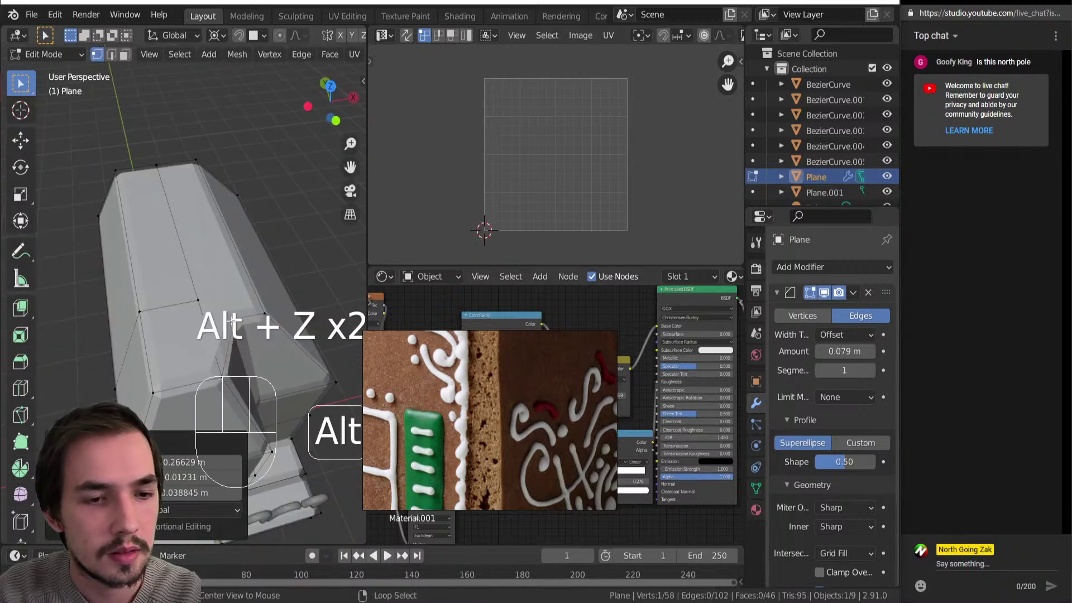
pyautogui.hotkey('alt', 'z')
pyautogui.moveTo(231, 320); pyautogui.dragTo(179, 363, button='middle')
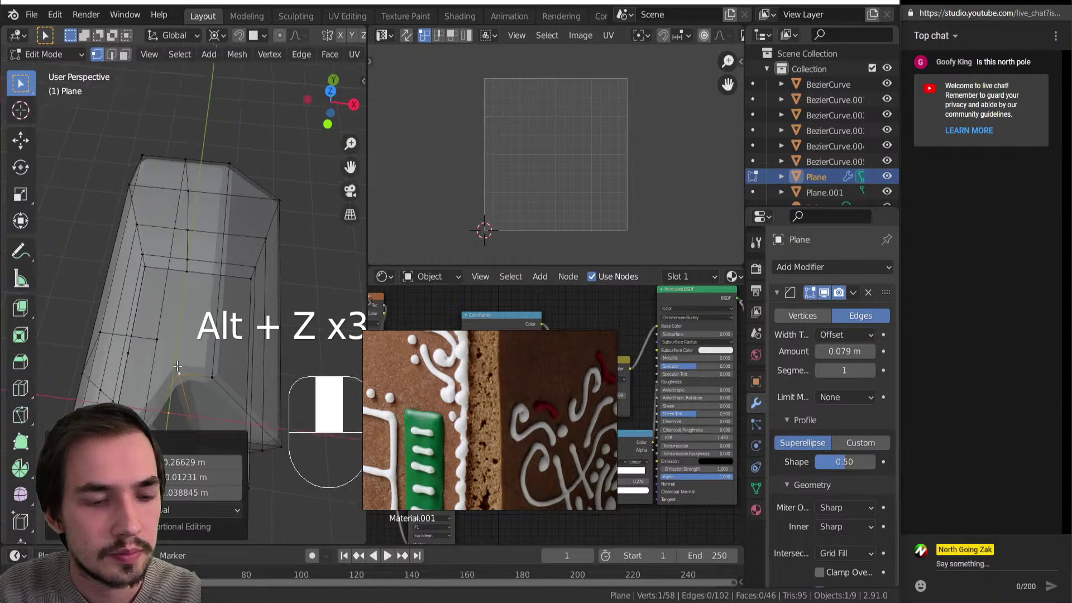
pyautogui.hotkey('ctrl', 'z')
# Turn on vertex snapping and move the roof vertex about 0.29 m along negative global Y onto the neighboring corner vertex.
pyautogui.hotkey('shift', 'Tab')
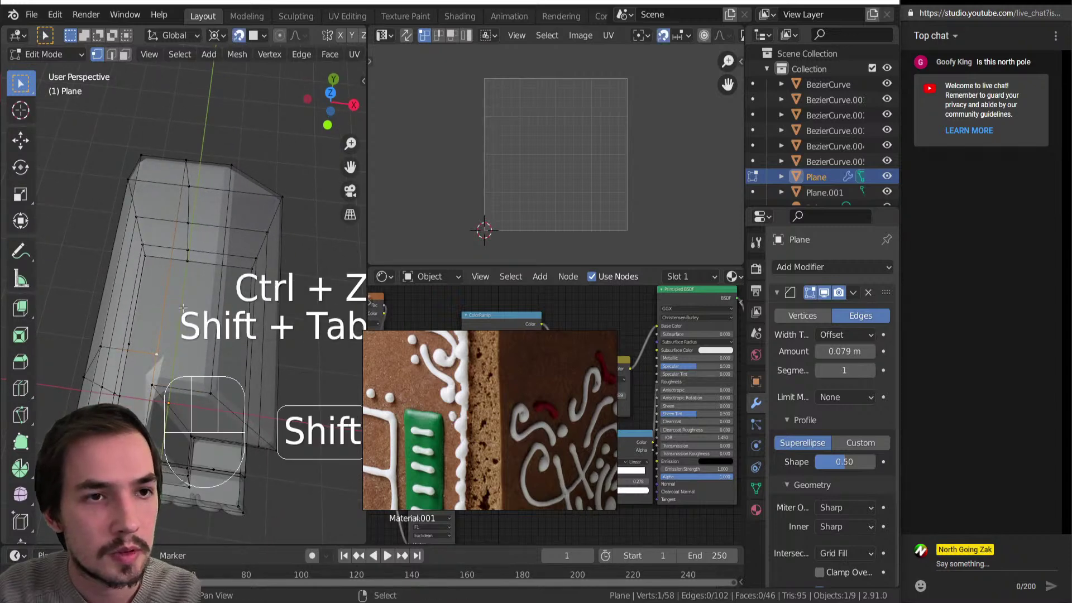
pyautogui.hotkey('ctrl', 'shift', 'Tab')
pyautogui.click(241, 97)
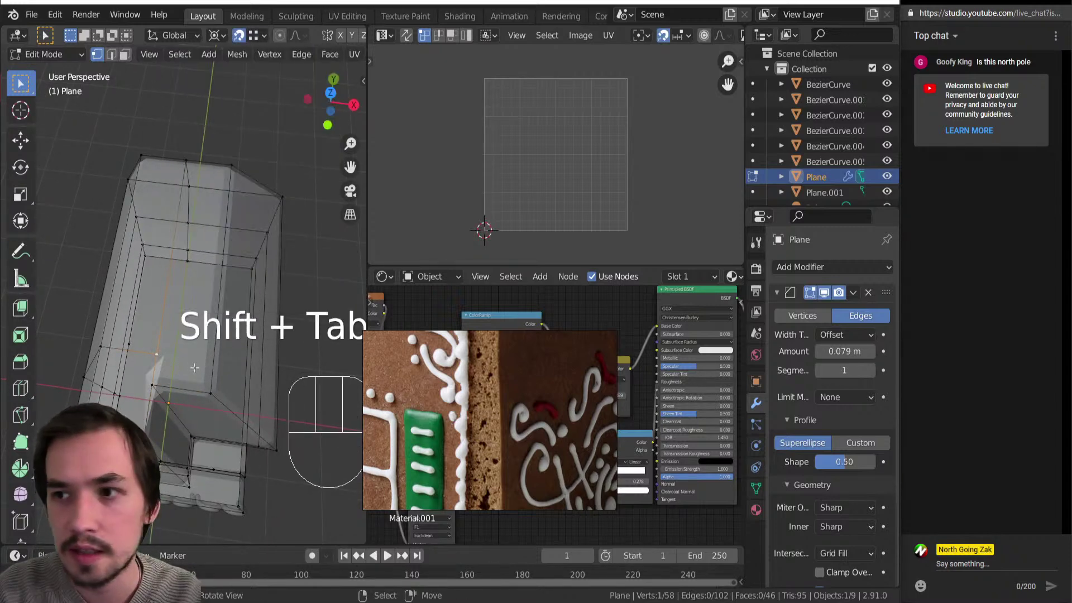
pyautogui.press('g')
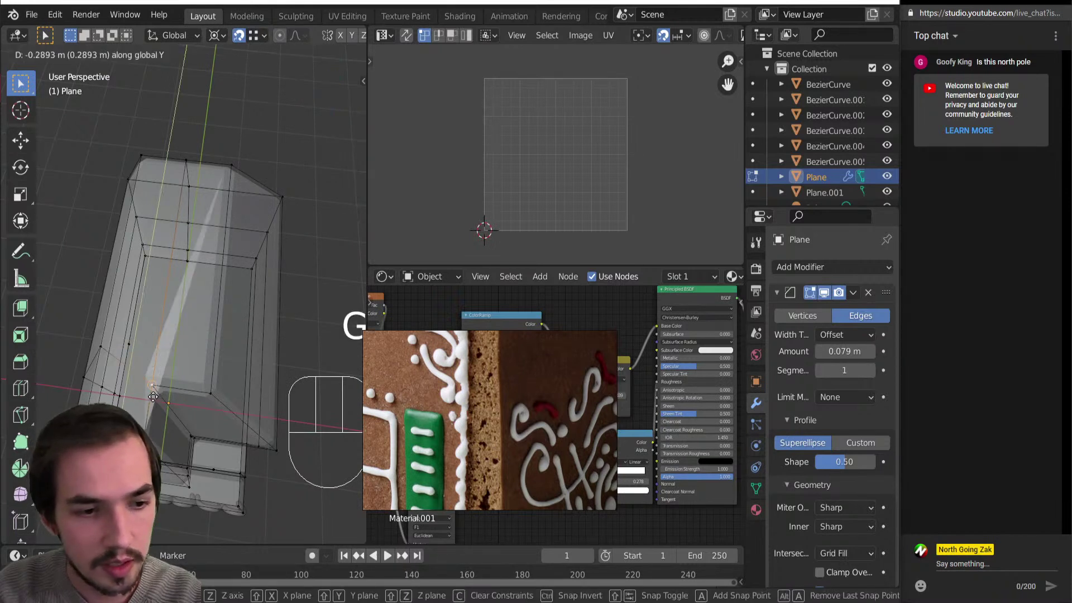
pyautogui.click(158, 394)
# Try merging the moved roof vertex with the neighboring corner vertex, and undo the merge.
pyautogui.keyDown('shift'); pyautogui.click(159, 390); pyautogui.keyUp('shift')
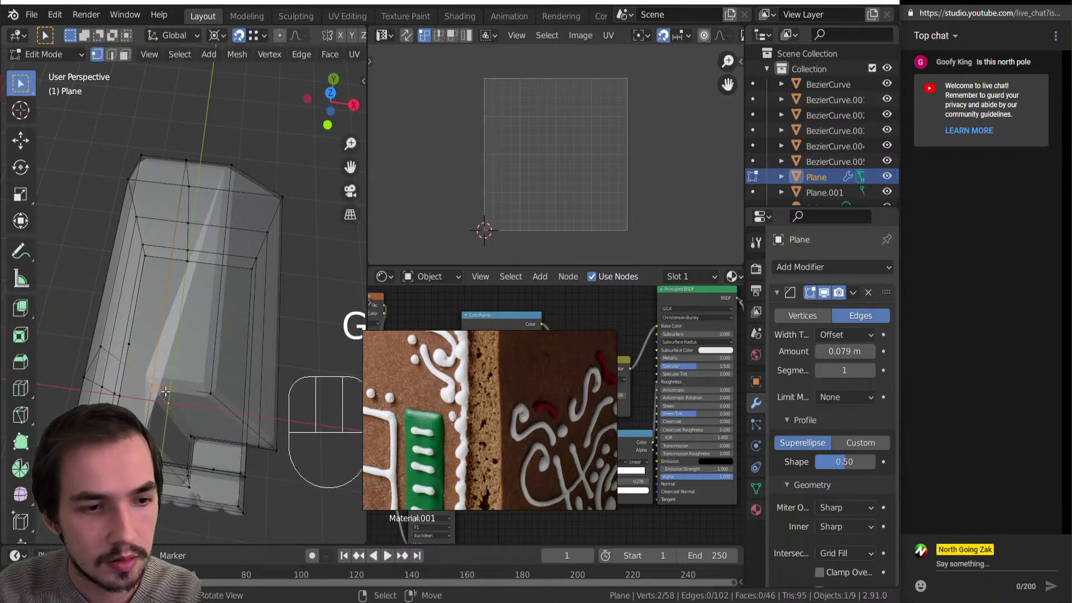
pyautogui.press('m')
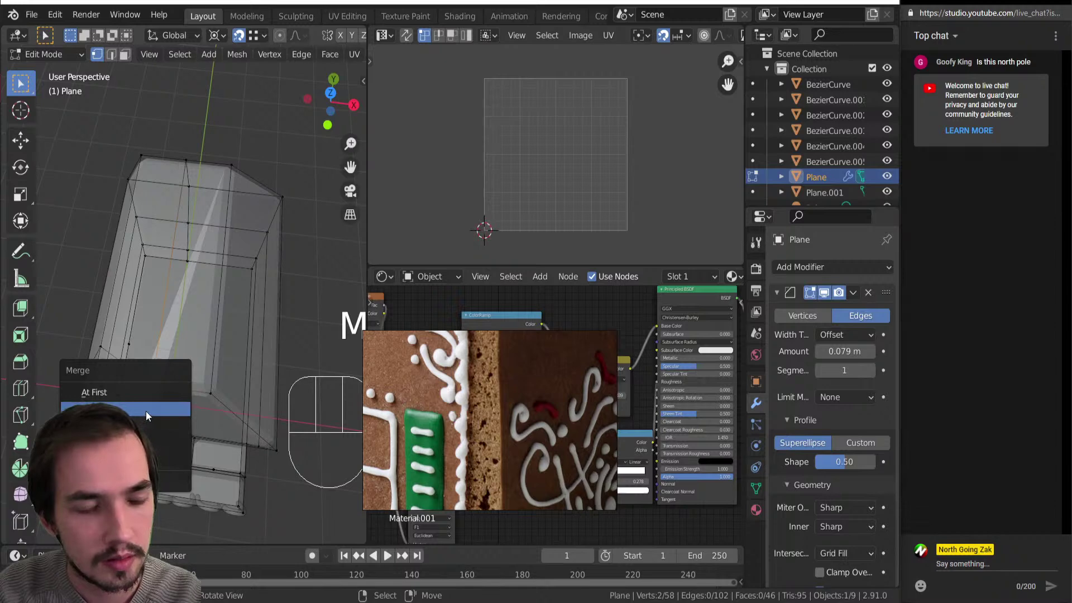
pyautogui.click(147, 413)
pyautogui.moveTo(162, 395); pyautogui.dragTo(204, 332, button='middle')
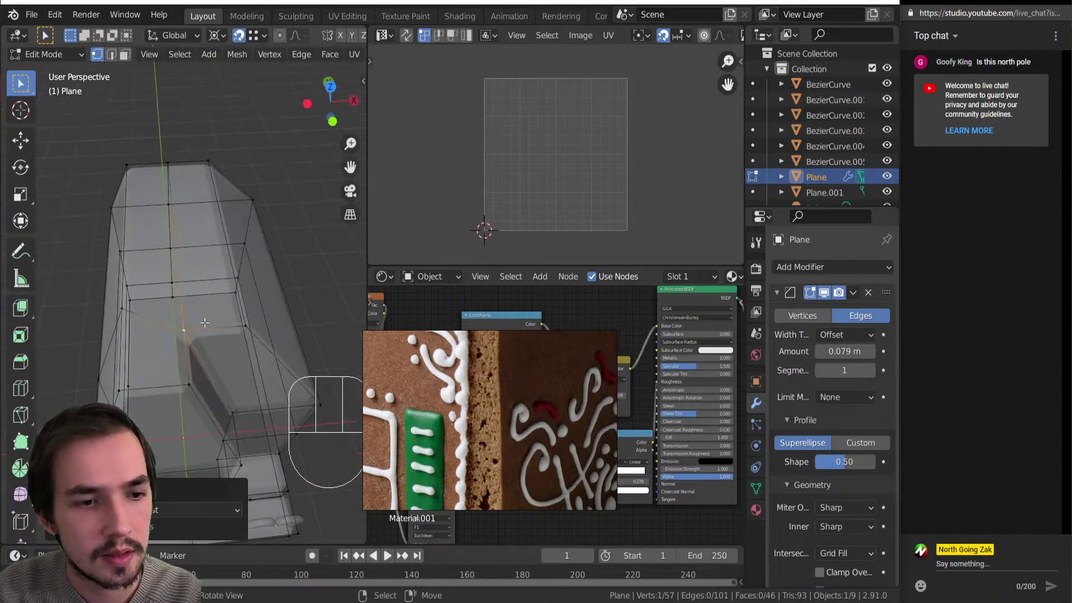
pyautogui.hotkey('ctrl', 'z')
# Return the house to Object Mode with X-ray off and raise its bevel to 4 segments.
pyautogui.press('Tab')
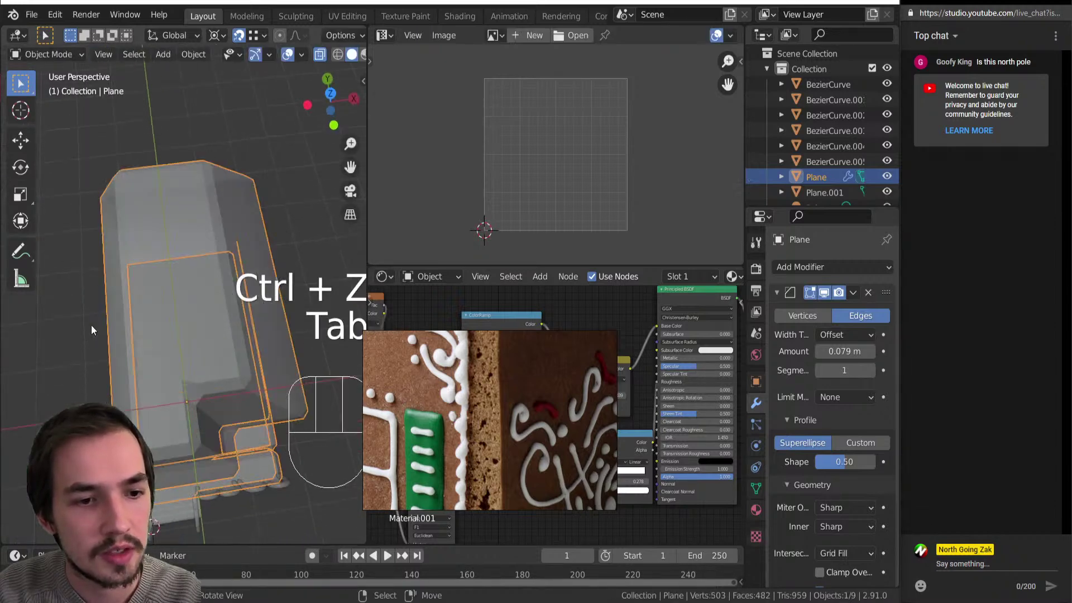
pyautogui.hotkey('alt', 'z')
pyautogui.moveTo(160, 350); pyautogui.dragTo(189, 249, button='middle')
pyautogui.scroll(-3, 153, 316)
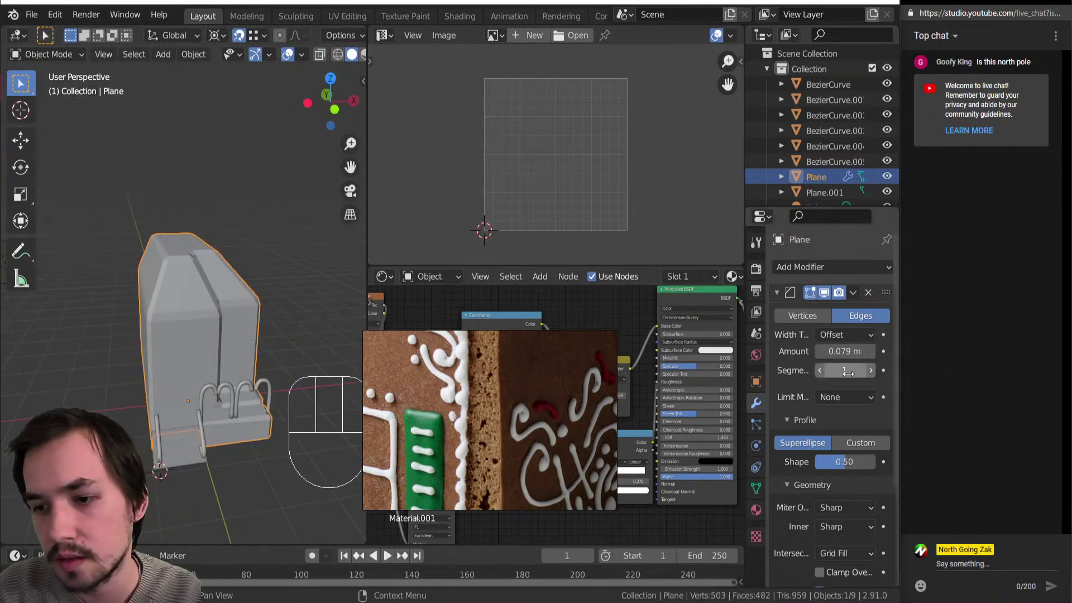
pyautogui.click(870, 371)
pyautogui.click(870, 371)
pyautogui.click(870, 371)
pyautogui.moveTo(280, 363); pyautogui.dragTo(300, 308, button='middle')
pyautogui.scroll(2, 266, 327)
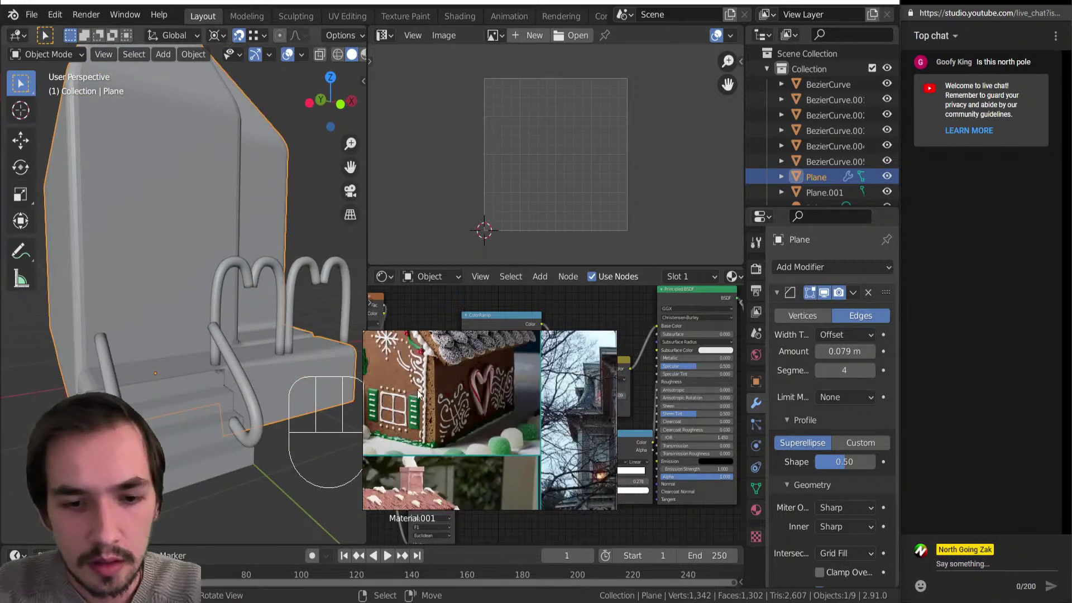
# Place the 3D cursor on the ground in front of the front steps and add a mesh circle there.
pyautogui.scroll(-3, 142, 294)
pyautogui.moveTo(142, 291); pyautogui.dragTo(142, 324, button='middle')
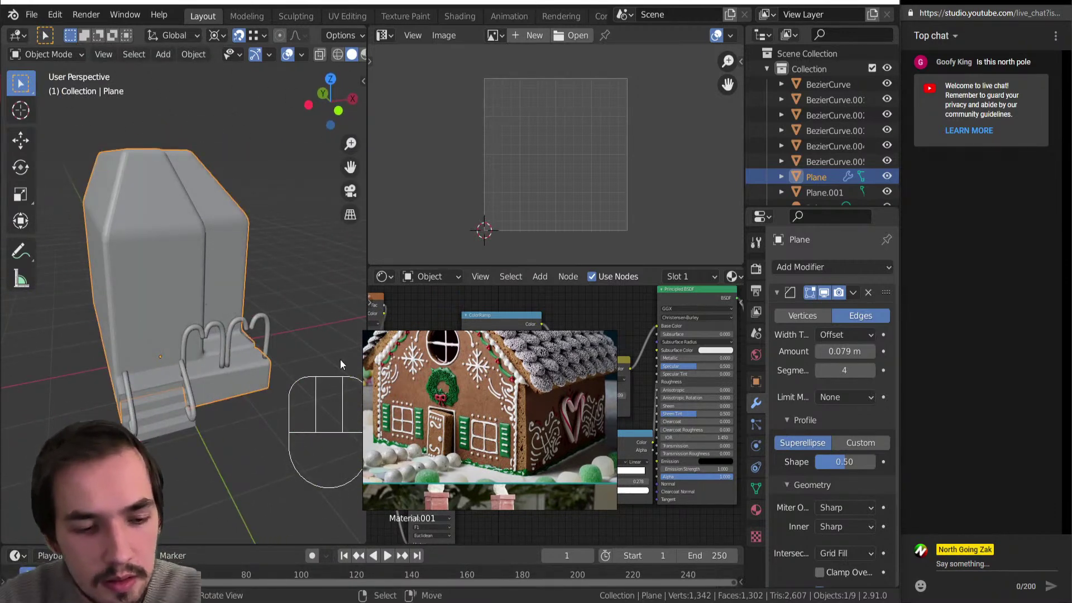
pyautogui.keyDown('shift'); pyautogui.rightClick(171, 451); pyautogui.keyUp('shift')
pyautogui.hotkey('shift', 'a')
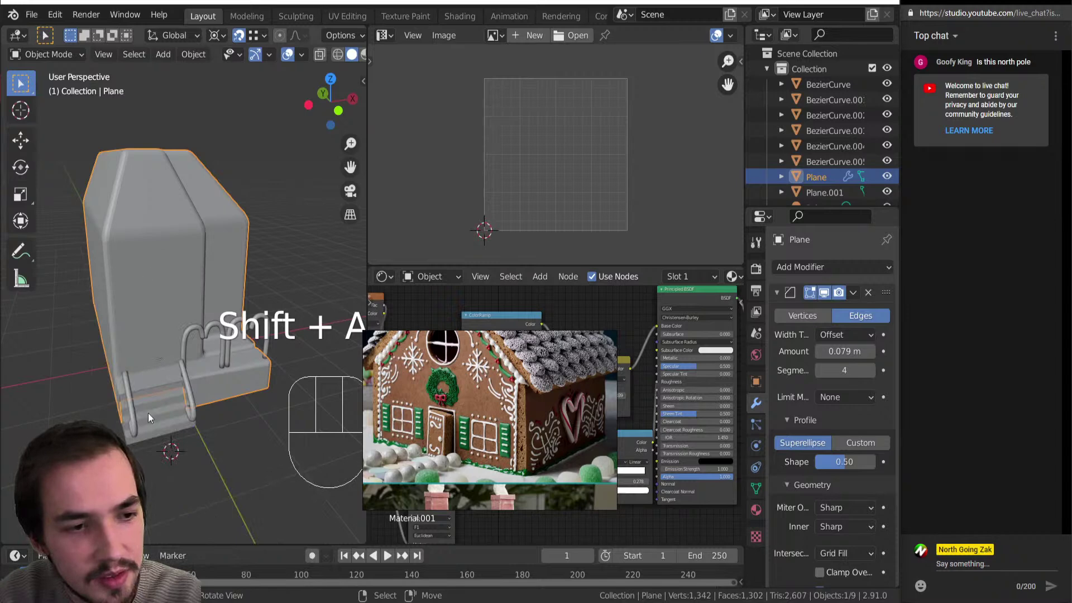
pyautogui.hotkey('shift', 'a')
pyautogui.moveTo(216, 483)
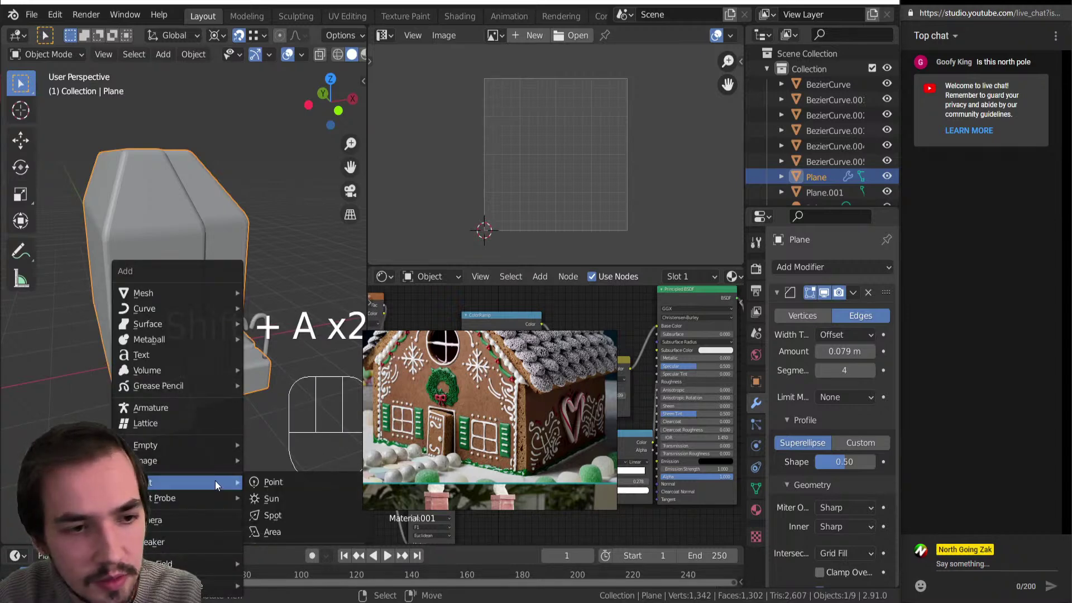
pyautogui.hotkey('shift', 'a')
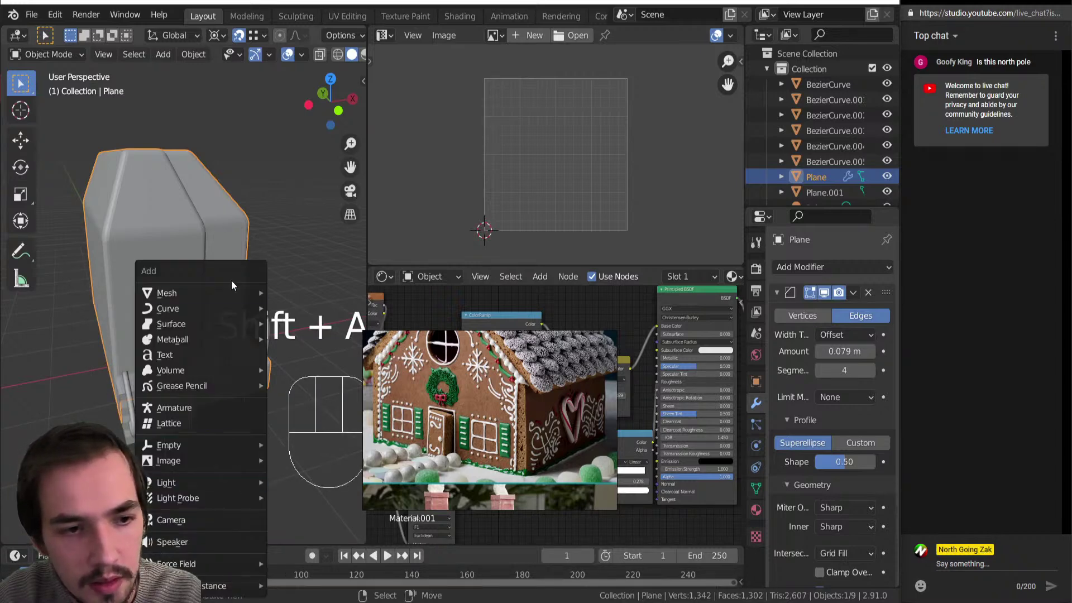
pyautogui.moveTo(228, 294)
pyautogui.click(310, 326)
# Reduce the new circle to 8 vertices.
pyautogui.moveTo(190, 289); pyautogui.dragTo(273, 206, button='middle')
pyautogui.press('Tab')
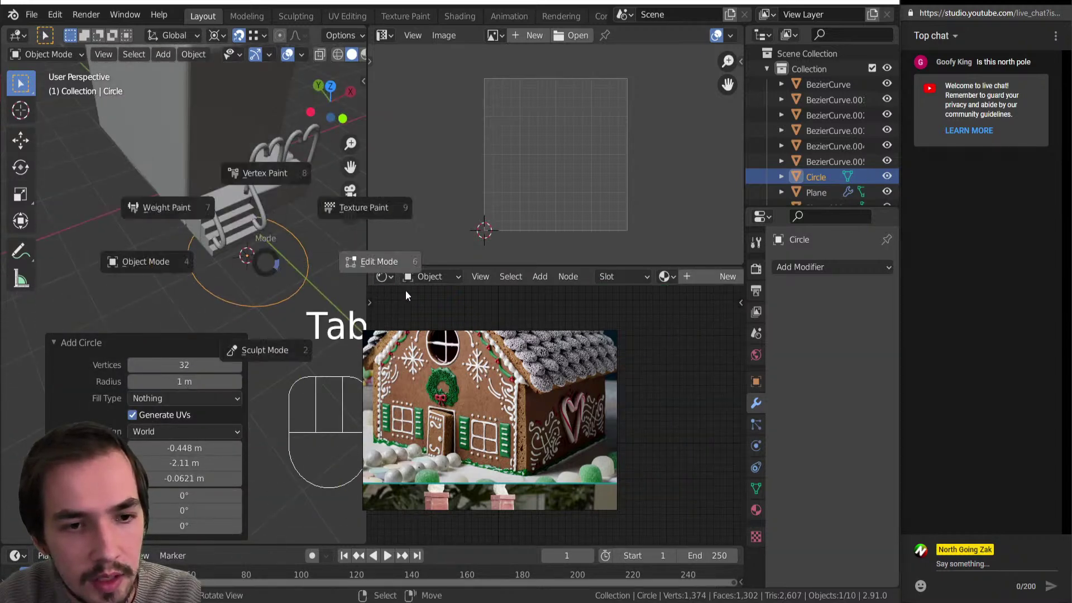
pyautogui.press('Escape')
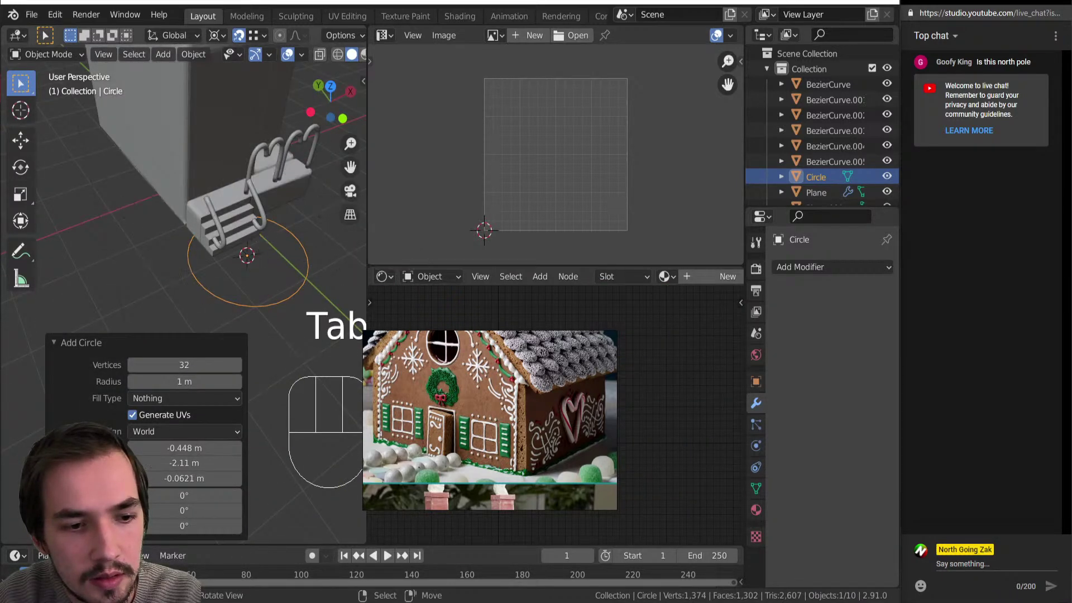
pyautogui.click(175, 364)
pyautogui.write('8')
pyautogui.press('Return')
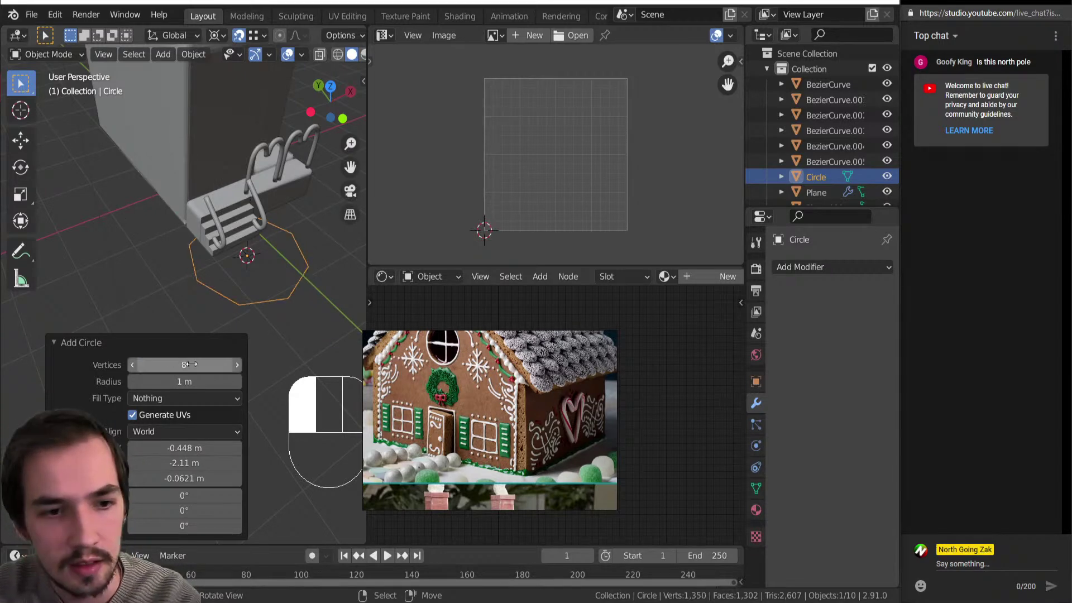
# Fill the octagon with a face in Edit Mode and extrude it upward into a block as tall as the handrails appear.
pyautogui.press('Tab')
pyautogui.moveTo(325, 285); pyautogui.dragTo(223, 319, button='middle')
pyautogui.press('f')
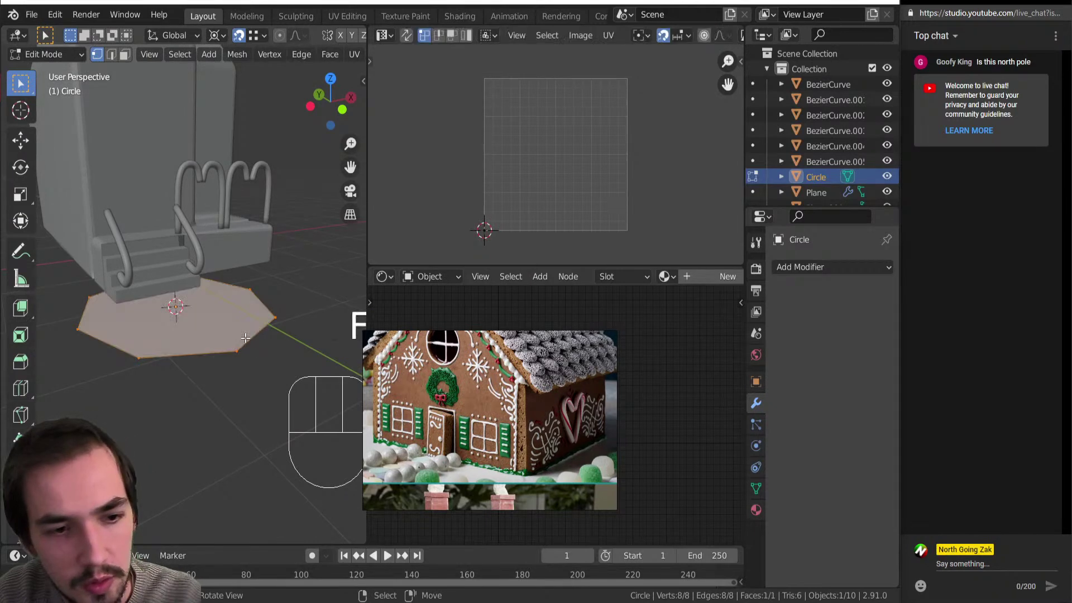
pyautogui.press('e')
pyautogui.click(292, 244)
# Scale the top face of the octagonal block to about 0.774 so its sides taper inward.
pyautogui.hotkey('shift', 's')
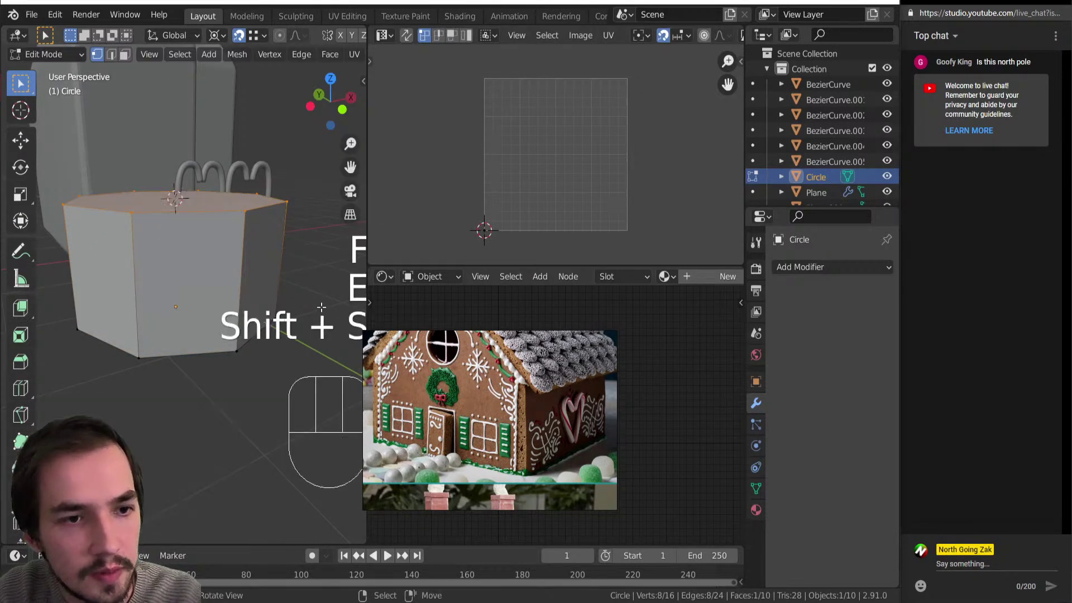
pyautogui.press('s')
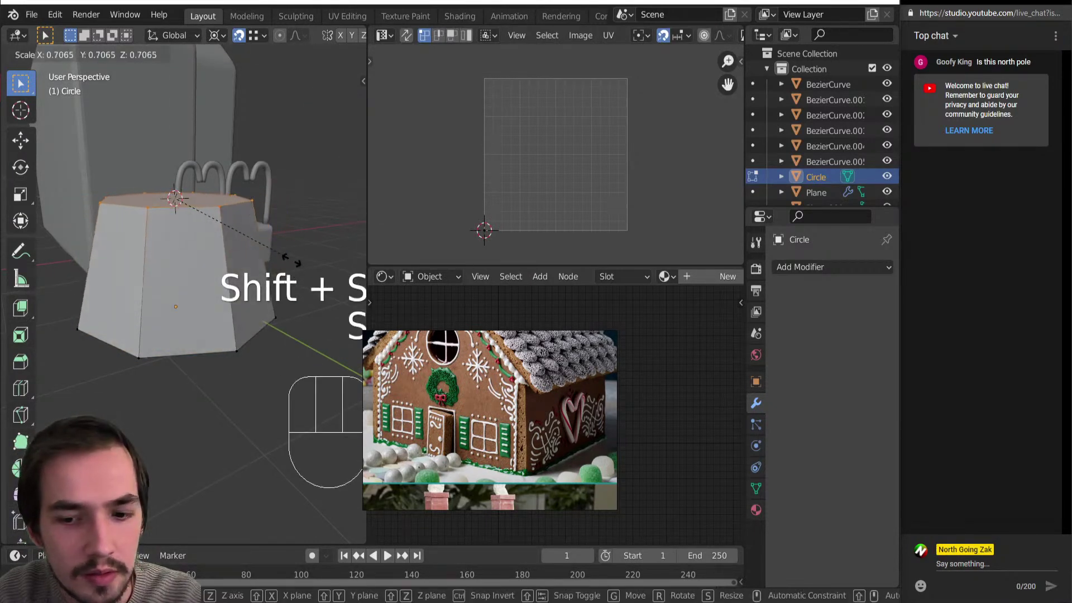
pyautogui.click(294, 267)
# Bevel the top edges of the tapered block with 16 segments and a width of about 0.261 m.
pyautogui.hotkey('ctrl', 'b')
pyautogui.scroll(15, 298, 290)
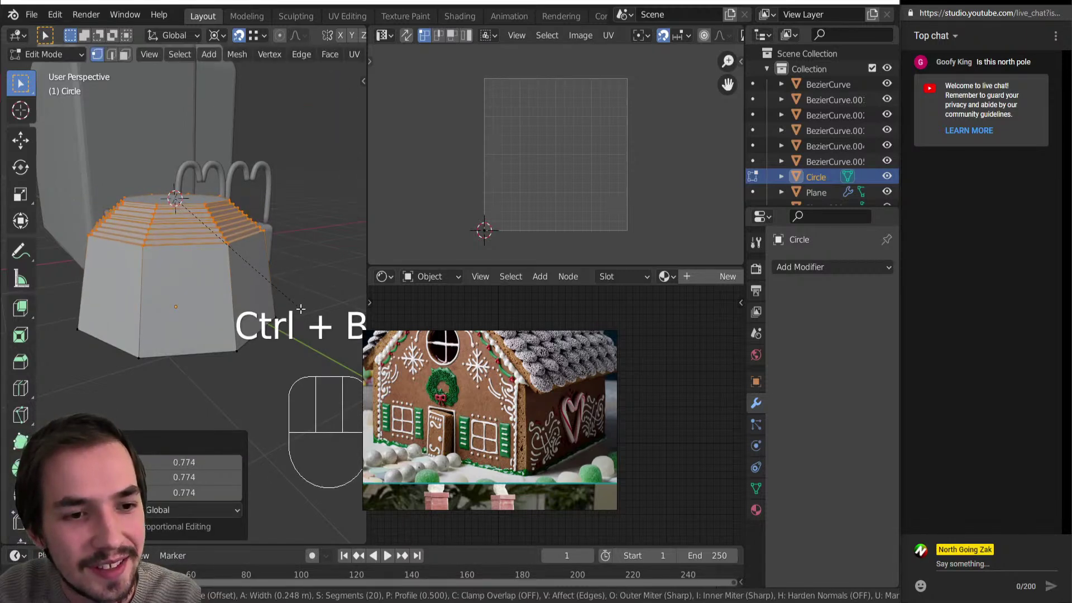
pyautogui.click(302, 309)
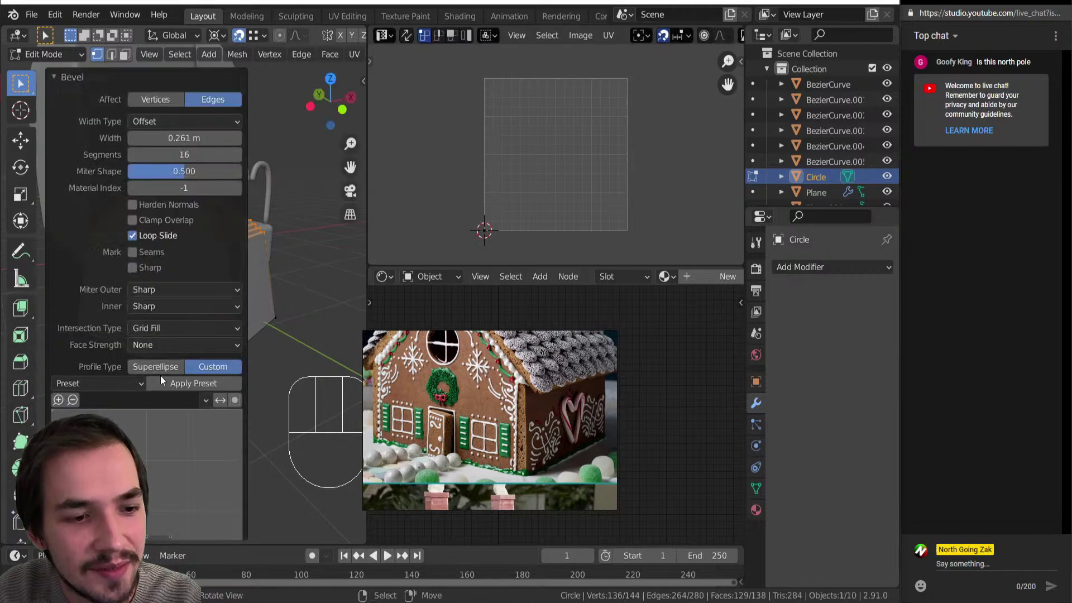
# Switch the top rim's bevel to the Superellipse profile and simplify it to a plain single chamfer.
pyautogui.click(126, 382)
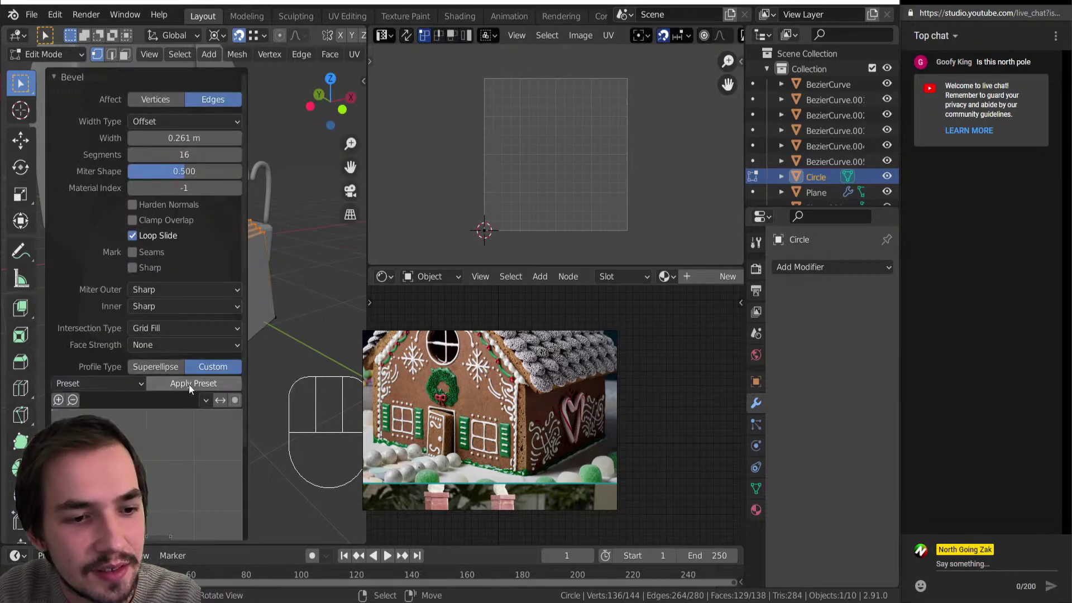
pyautogui.click(167, 364)
pyautogui.moveTo(170, 362); pyautogui.dragTo(185, 332, button='middle')
pyautogui.keyDown('shift'); pyautogui.moveTo(179, 297); pyautogui.dragTo(167, 320); pyautogui.keyUp('shift')
pyautogui.moveTo(279, 262); pyautogui.dragTo(270, 301, button='middle')
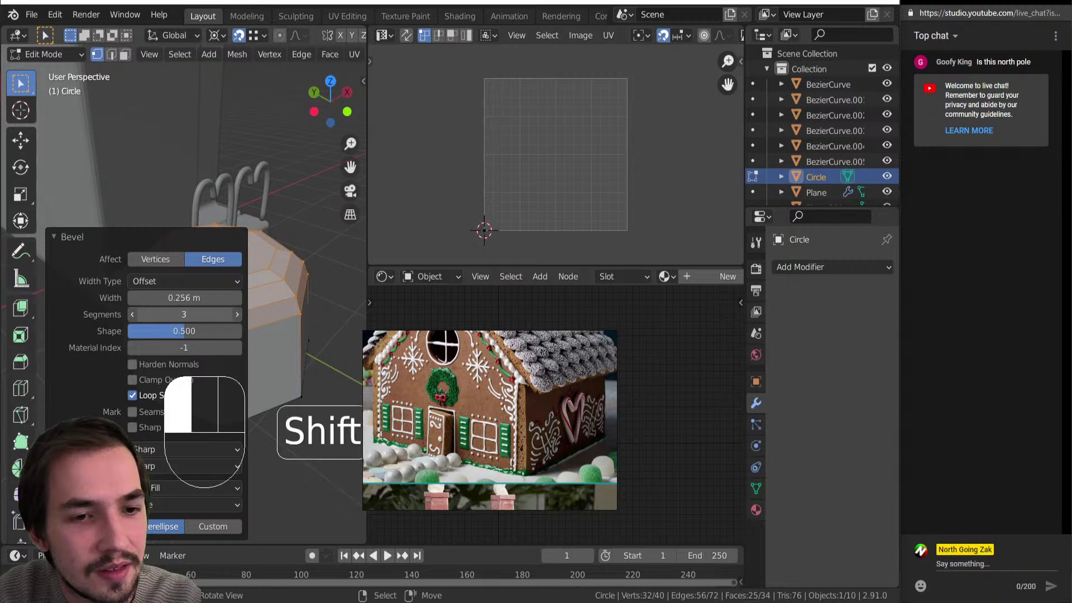
pyautogui.hotkey('ctrl', 'z')
# Delete the octagonal top face of the Circle mesh and close the opening with Grid Fill.
pyautogui.moveTo(51, 241); pyautogui.dragTo(56, 263, button='middle')
pyautogui.keyDown('alt'); pyautogui.click(218, 404); pyautogui.keyUp('alt')
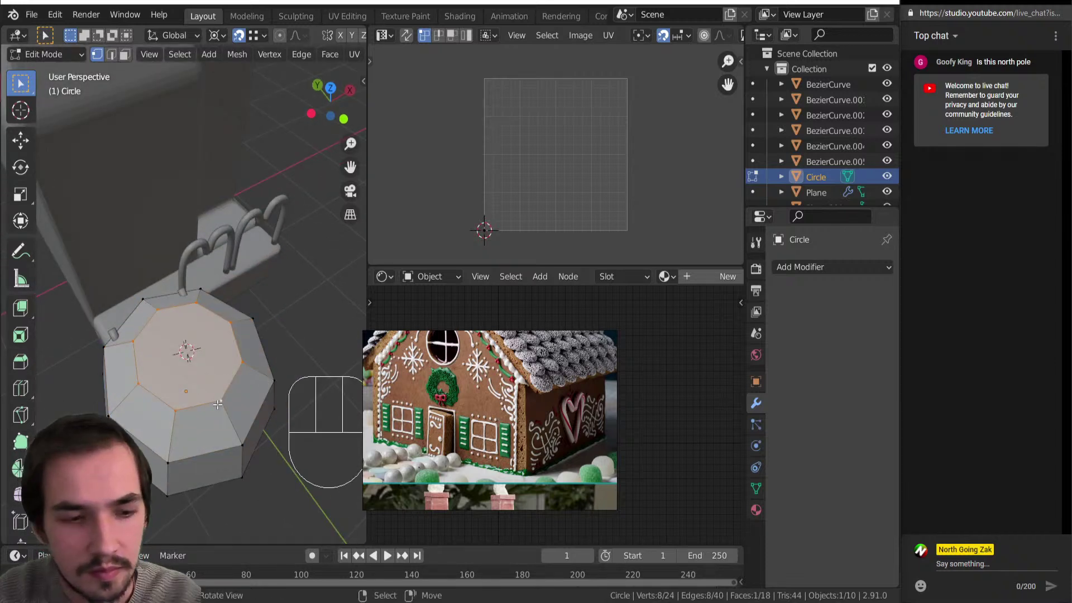
pyautogui.press('Delete')
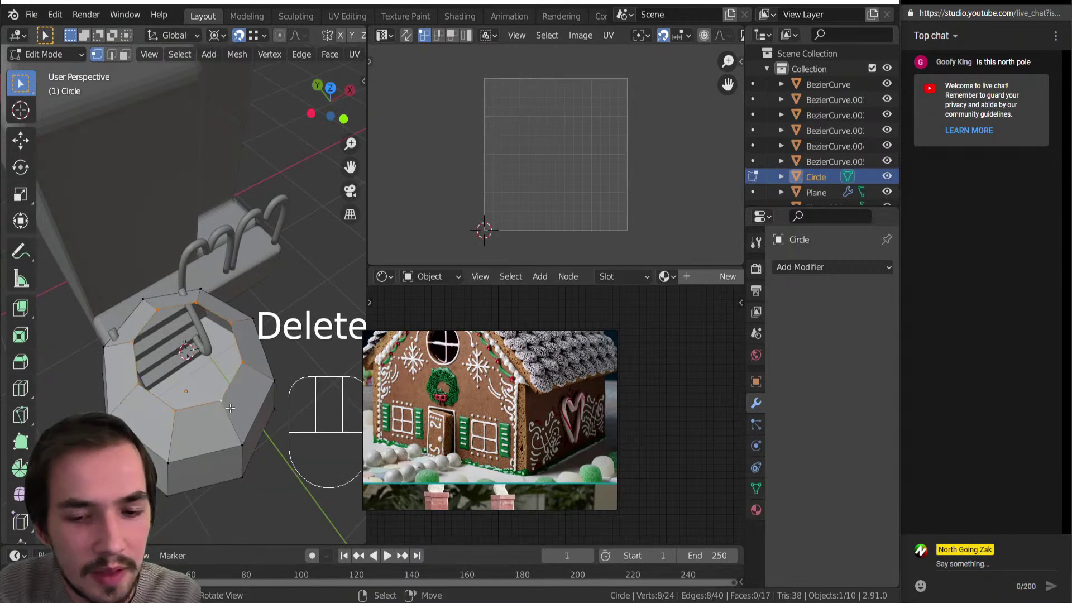
pyautogui.press('space')
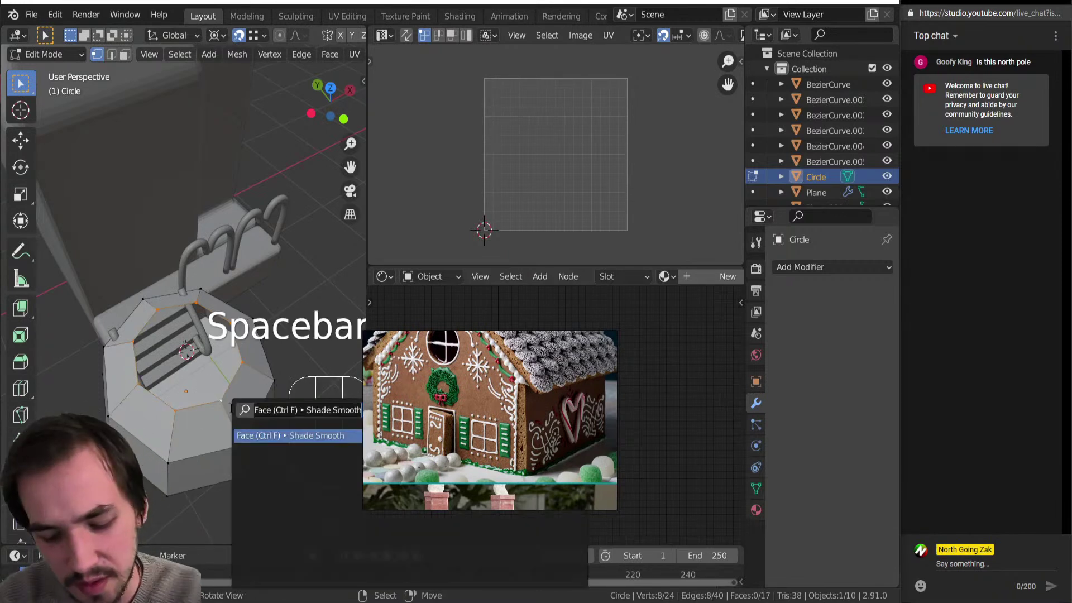
pyautogui.write('grid')
pyautogui.press('Down')
pyautogui.press('Return')
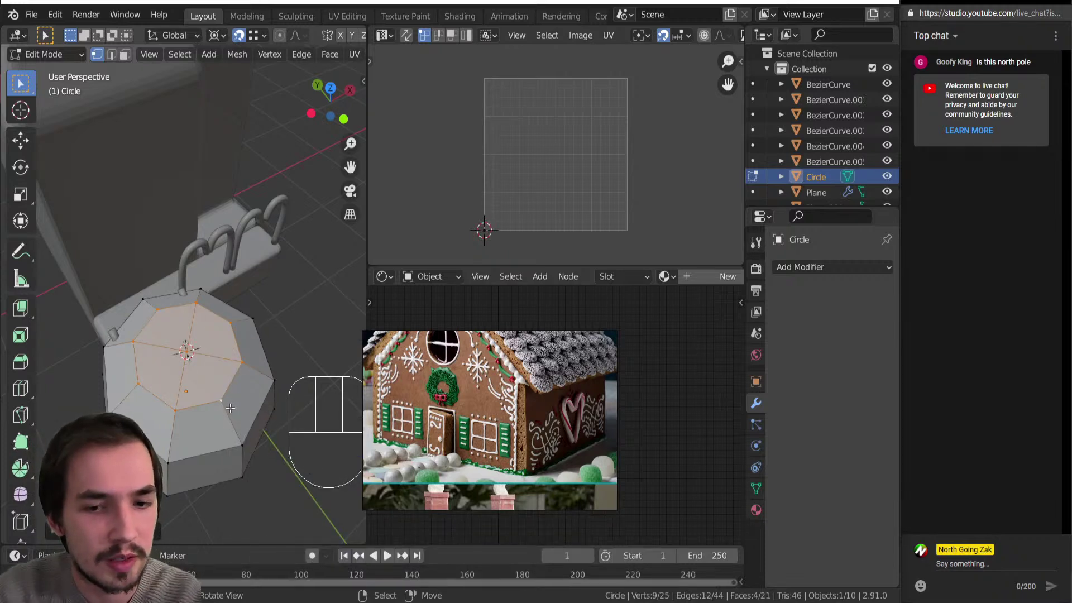
# Move the cap's centre vertex along Z to give the top of the mesh a shallow dome.
pyautogui.moveTo(188, 356); pyautogui.dragTo(216, 292, button='middle')
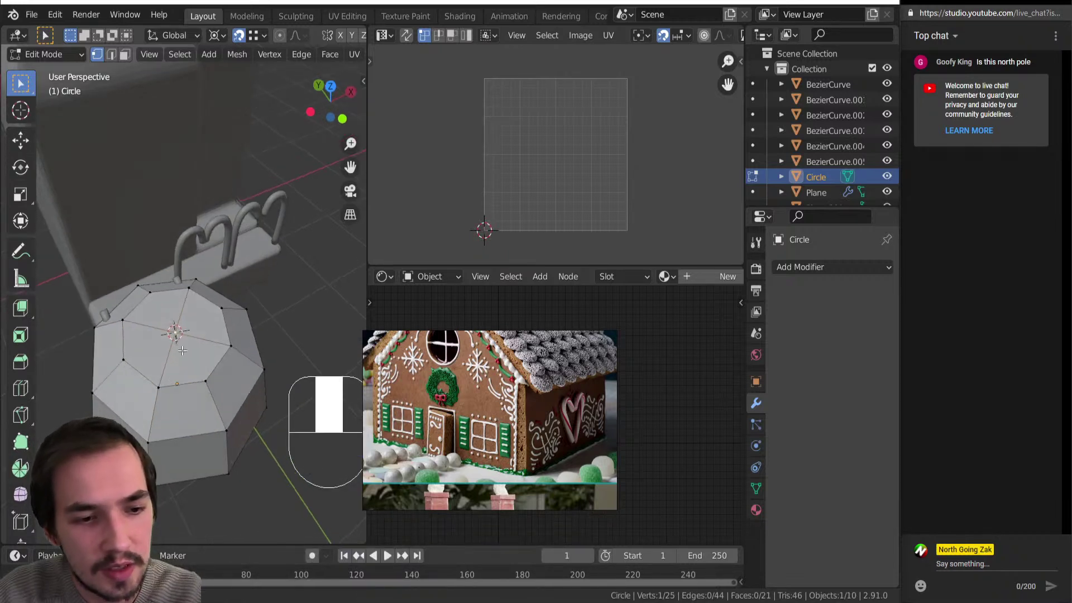
pyautogui.press('g')
pyautogui.press('z')
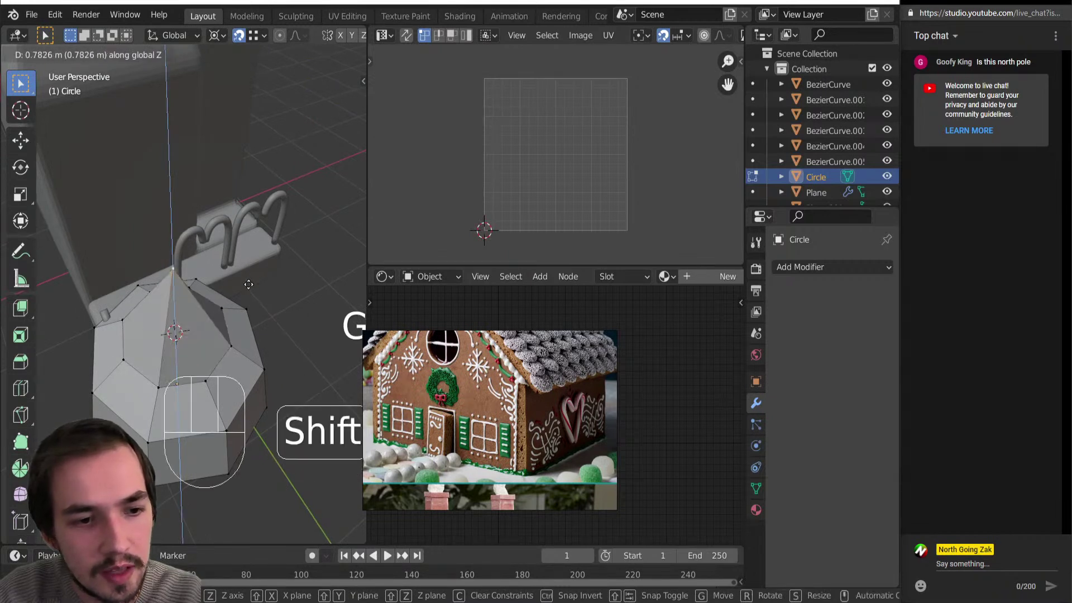
pyautogui.click(282, 330)
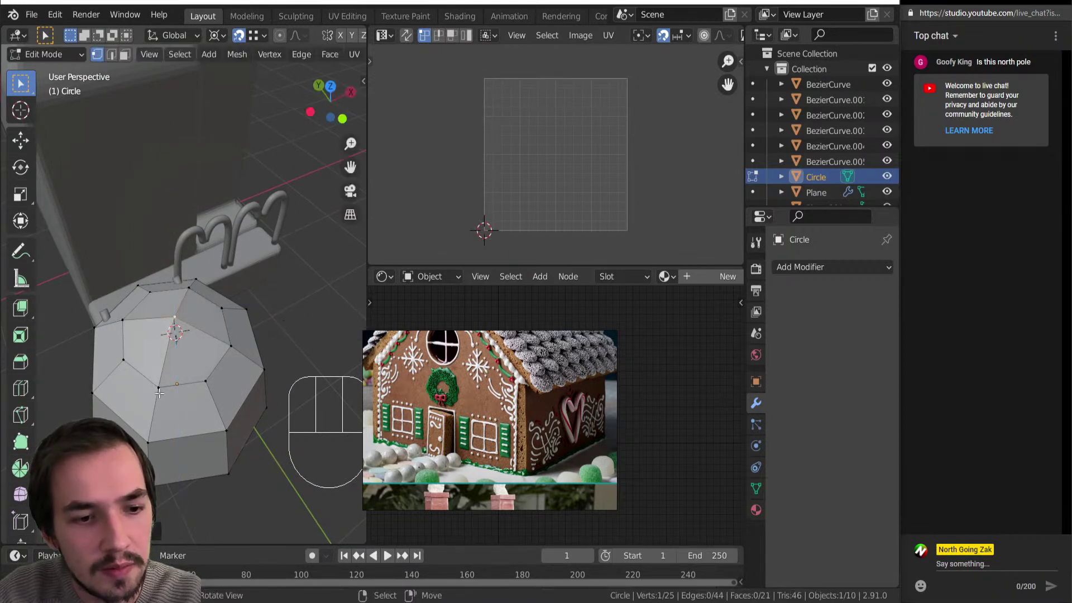
pyautogui.keyDown('alt'); pyautogui.click(215, 385); pyautogui.keyUp('alt')
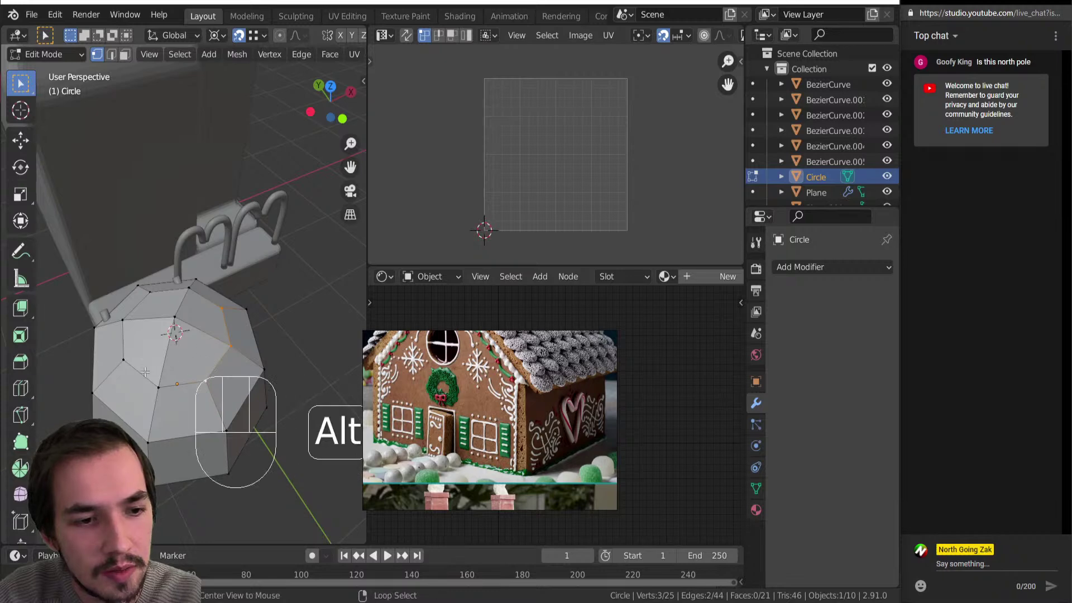
pyautogui.moveTo(203, 425); pyautogui.dragTo(217, 325, button='middle')
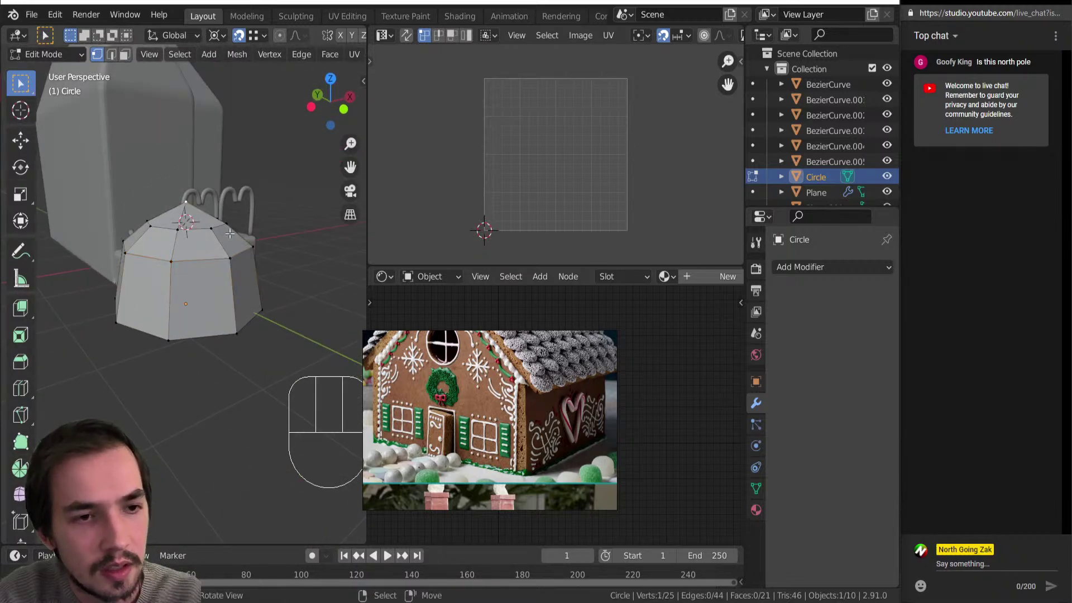
pyautogui.press('g')
pyautogui.press('z')
pyautogui.click(279, 272)
pyautogui.press('Tab')
pyautogui.click(168, 279)
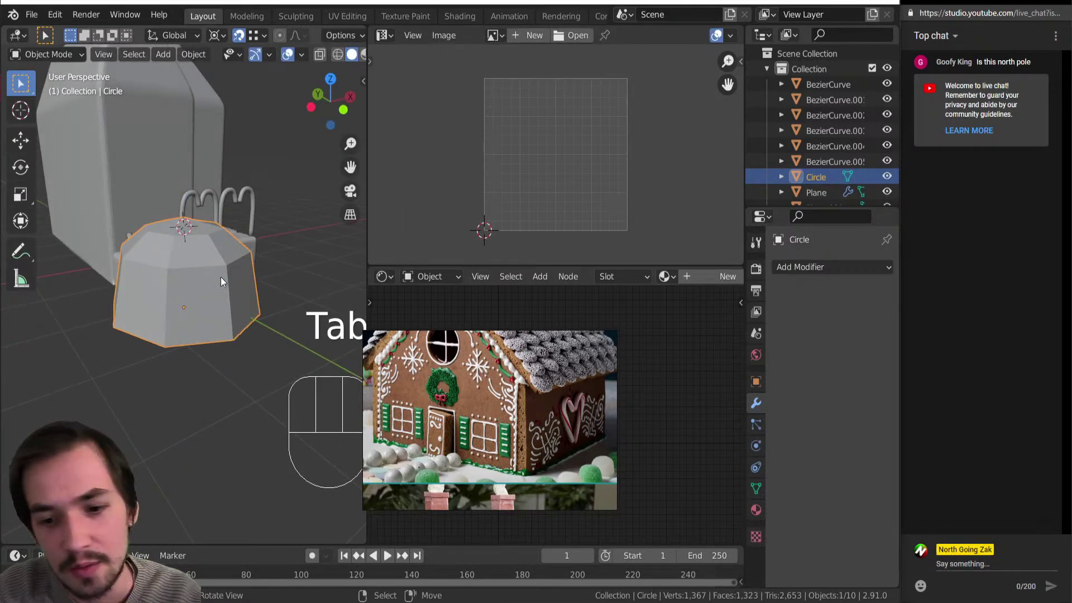
# Add a horizontal loop cut around the mesh's side wall and slide it down close to the bottom edge.
pyautogui.press('Tab')
pyautogui.click(309, 286)
pyautogui.hotkey('ctrl', 'r')
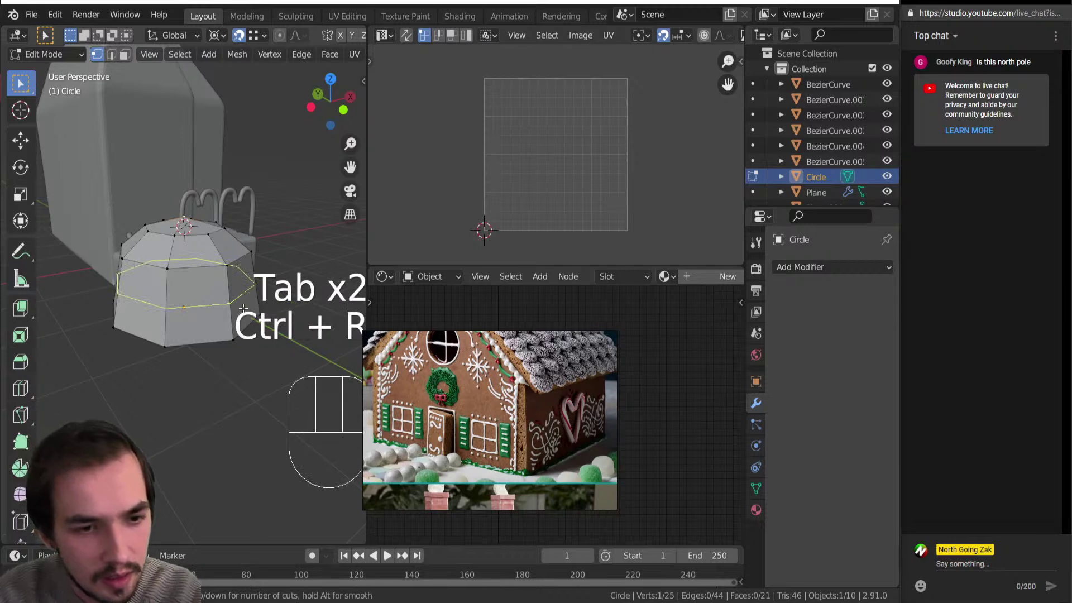
pyautogui.hotkey('ctrl', 'z')
pyautogui.hotkey('ctrl', 'r')
pyautogui.click(227, 316)
pyautogui.click(223, 329)
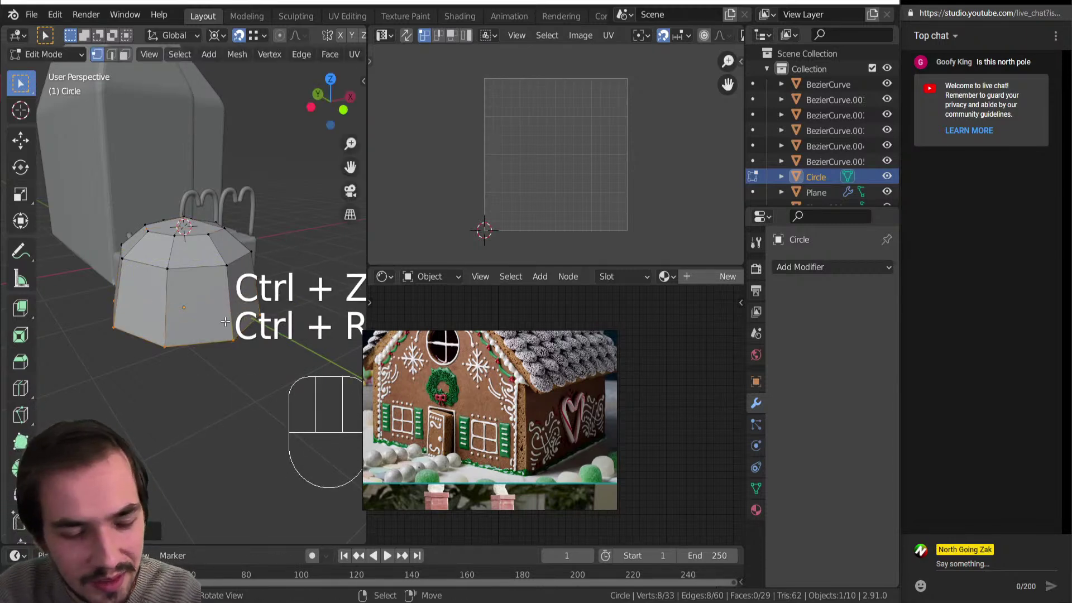
pyautogui.press('g')
pyautogui.press('g')
pyautogui.click(291, 331)
# Select the bottom edge loop, snap the 3D cursor to its centre and scale the loop inwards slightly.
pyautogui.keyDown('alt'); pyautogui.rightClick(217, 343); pyautogui.keyUp('alt')
pyautogui.moveTo(219, 342); pyautogui.dragTo(286, 324, button='middle')
pyautogui.hotkey('shift', 's')
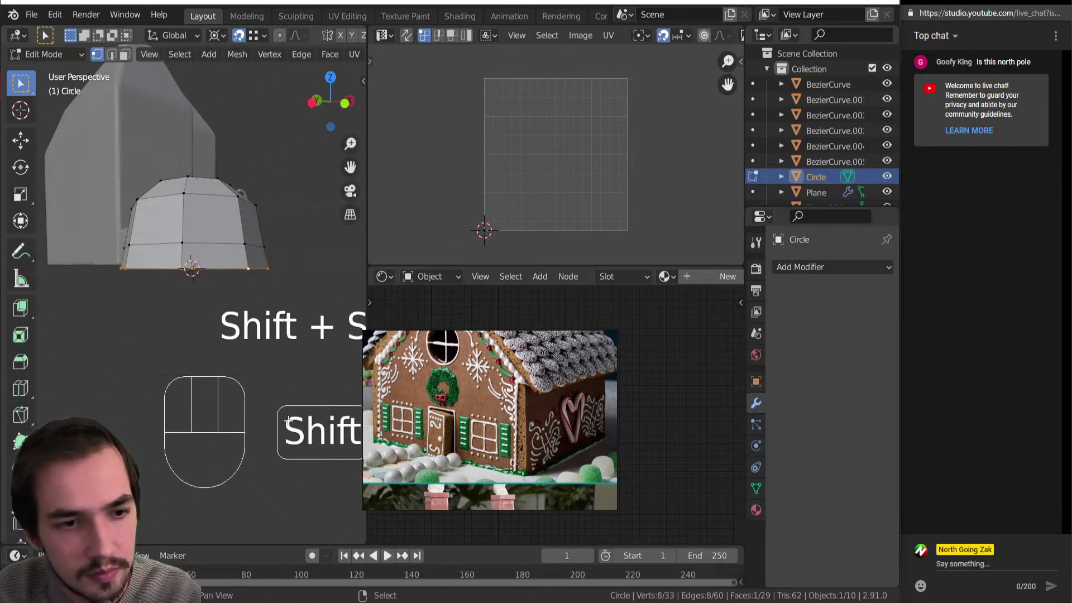
pyautogui.click(284, 375)
pyautogui.press('s')
pyautogui.click(283, 373)
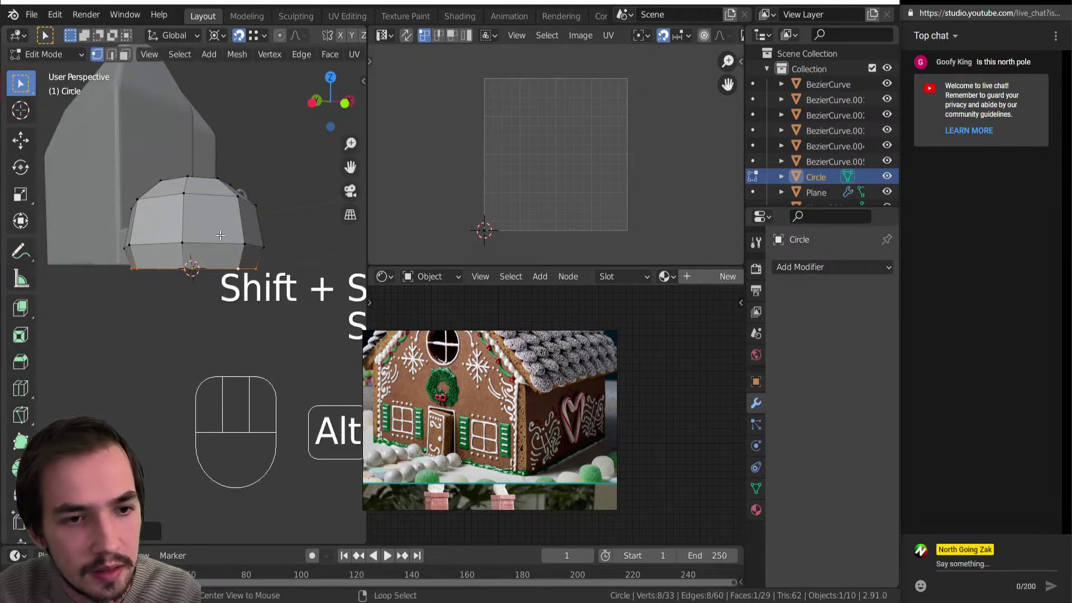
# Adjust an edge loop's height along Z to even out the gumdrop's rounded body, and return to Object Mode.
pyautogui.press('g')
pyautogui.press('z')
pyautogui.click(245, 324)
pyautogui.press('Tab')
pyautogui.moveTo(192, 286); pyautogui.dragTo(211, 331, button='middle')
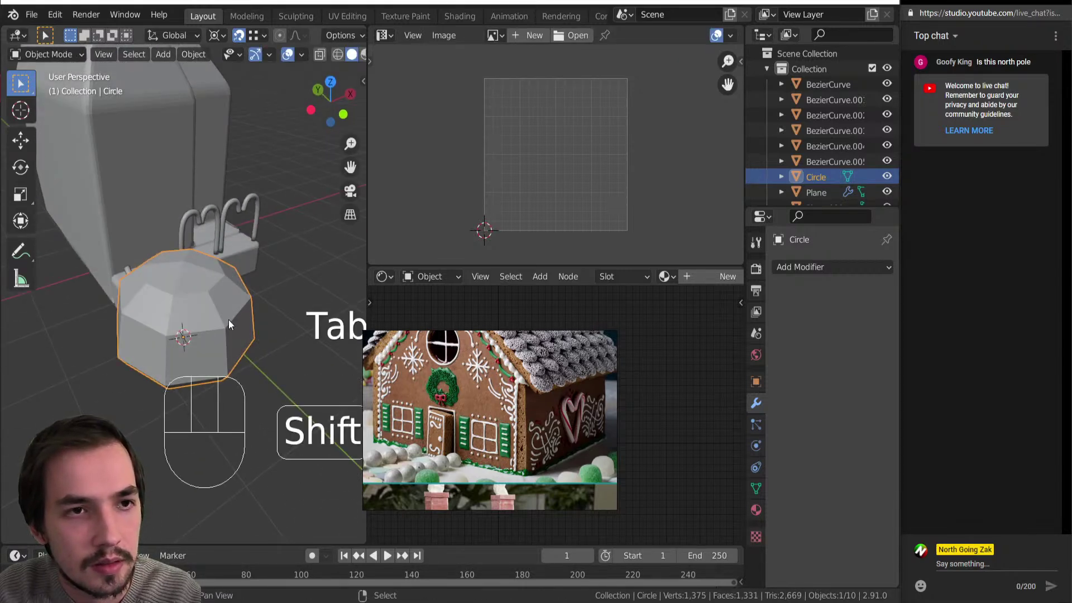
# Scale the whole gumdrop down uniformly to about 0.166 so it fits beside the house's stairs.
pyautogui.hotkey('shift', 's')
pyautogui.click(239, 436)
pyautogui.press('s')
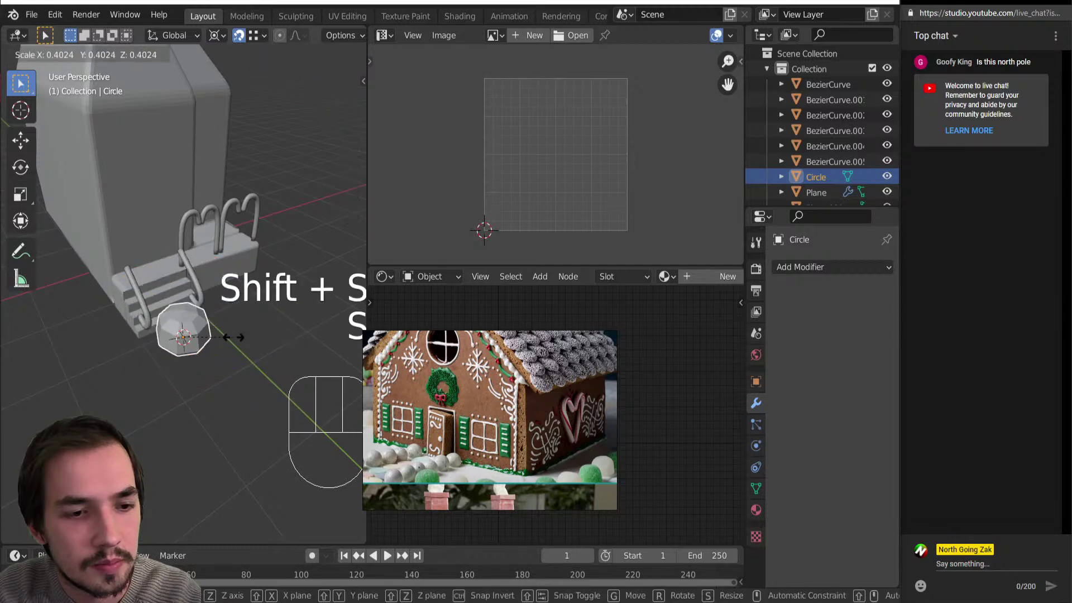
pyautogui.click(204, 335)
pyautogui.scroll(3, 203, 334)
# Show the gumdrop's transform values and apply its scale.
pyautogui.press('n')
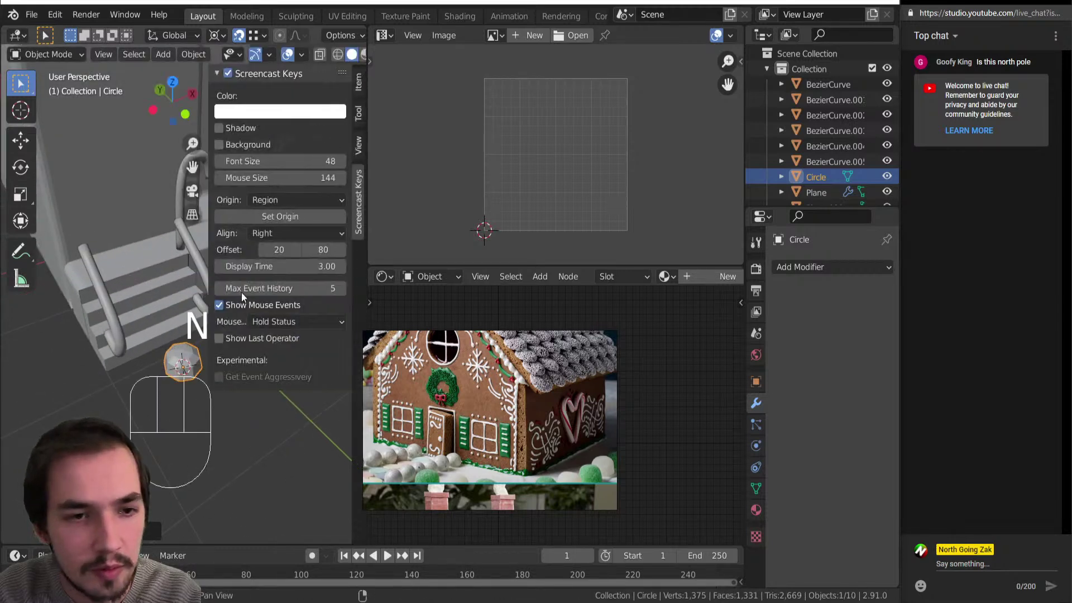
pyautogui.click(363, 83)
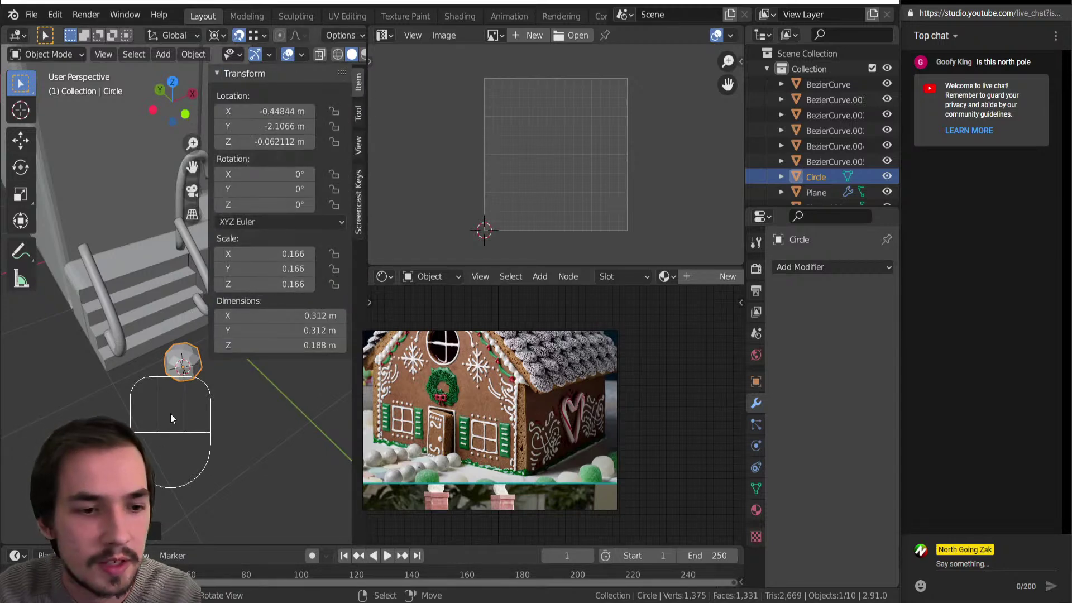
pyautogui.moveTo(163, 433); pyautogui.dragTo(193, 391, button='middle')
pyautogui.hotkey('ctrl', 'a')
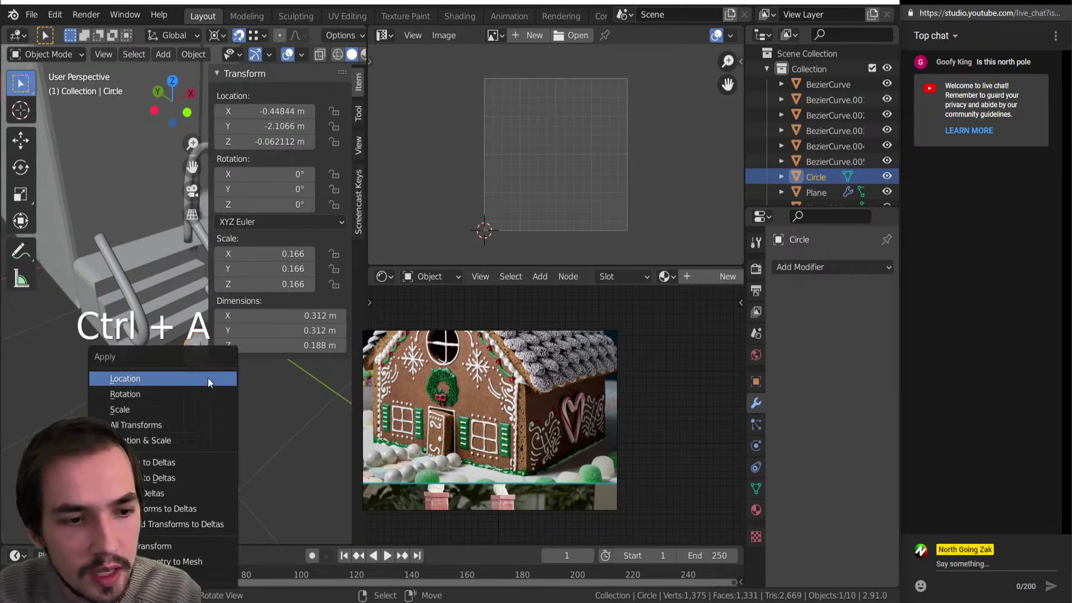
pyautogui.click(179, 411)
pyautogui.moveTo(232, 377); pyautogui.dragTo(186, 400, button='middle')
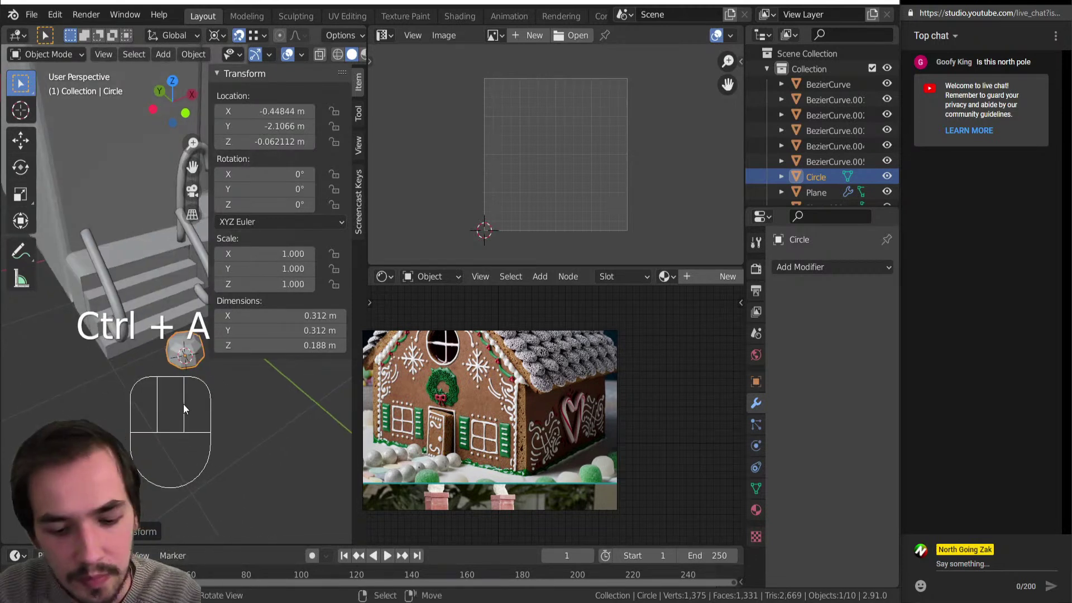
# Add a Subdivision Surface modifier with viewport level 1 to the gumdrop and shade it smooth.
pyautogui.hotkey('ctrl', '2')
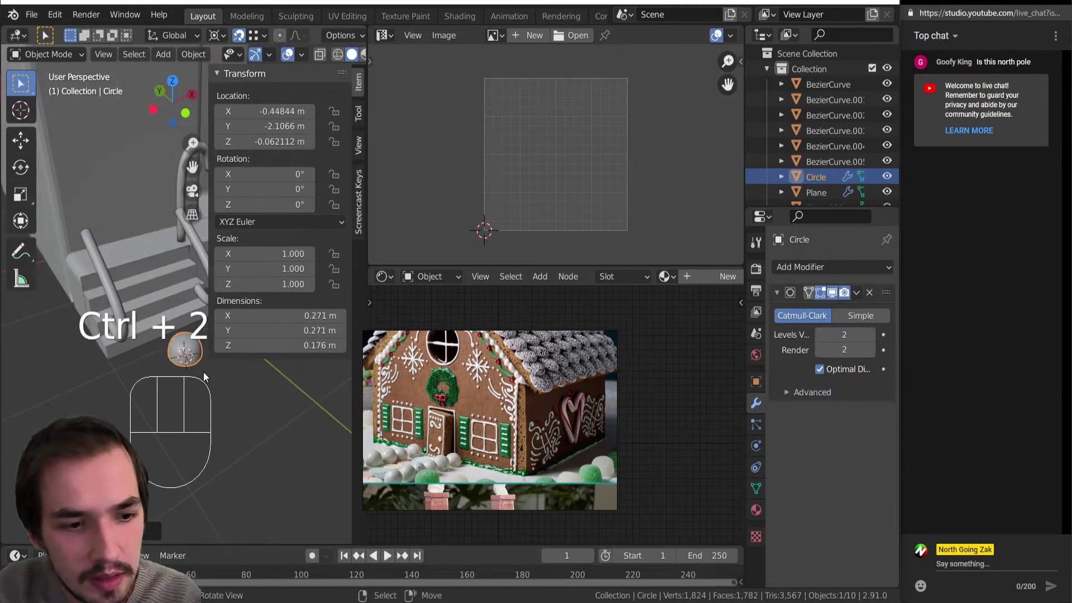
pyautogui.hotkey('ctrl', '1')
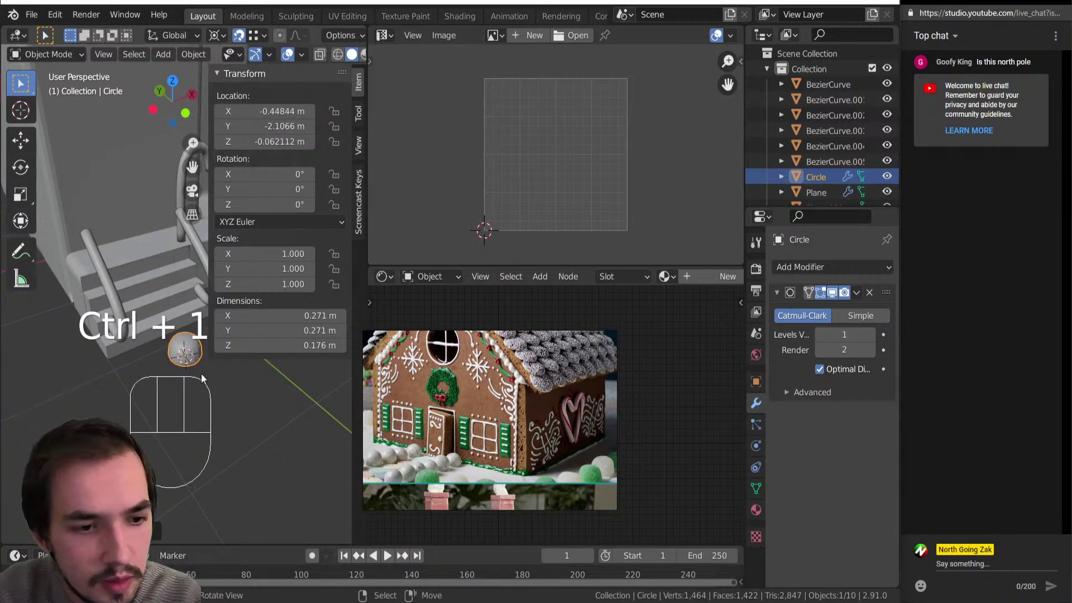
pyautogui.press('space')
pyautogui.write('shade')
pyautogui.press('Return')
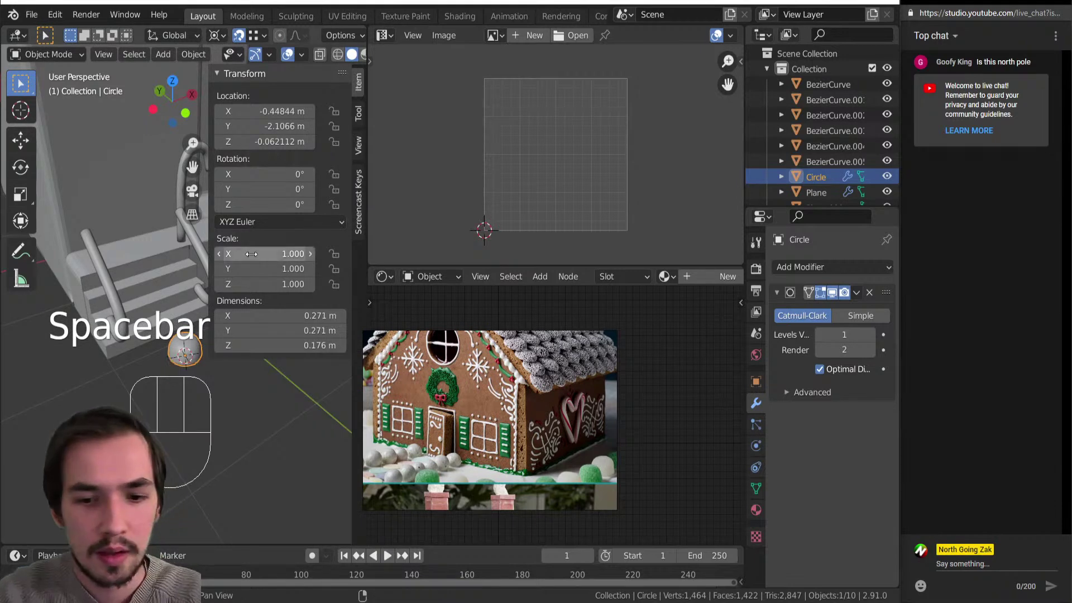
# Make a linked duplicate of the gumdrop along X and place it at the foot of the stair railing.
pyautogui.moveTo(135, 420); pyautogui.dragTo(149, 399, button='middle')
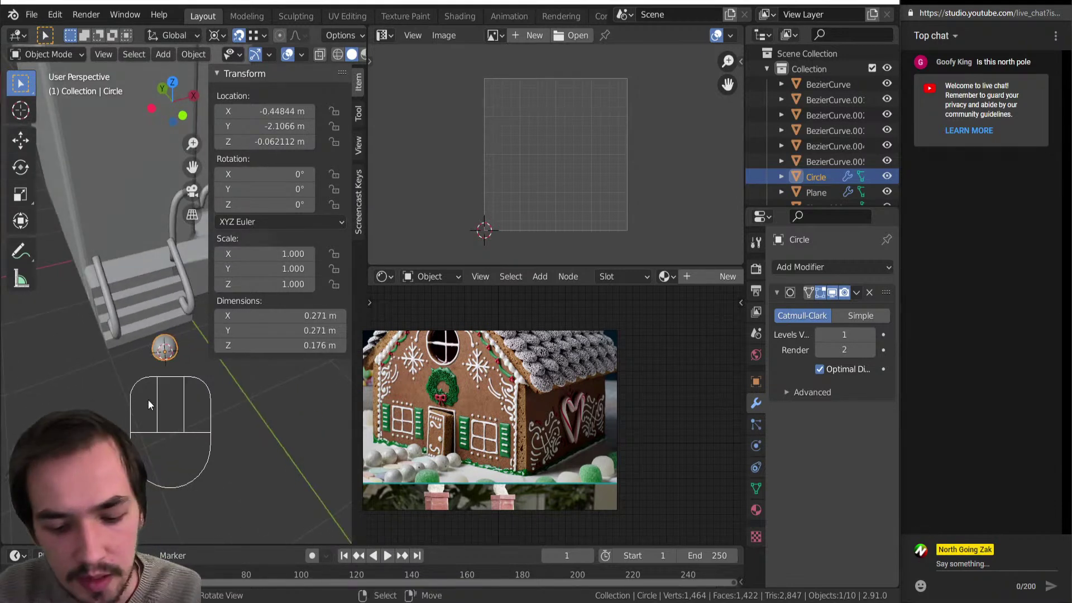
pyautogui.hotkey('alt', 'd')
pyautogui.press('x')
pyautogui.click(153, 357)
# Move the original gumdrop in the XY plane to about X -0.927 m, Y -2.395 m, in front of the duplicate.
pyautogui.click(156, 359)
pyautogui.moveTo(132, 367); pyautogui.dragTo(237, 390, button='middle')
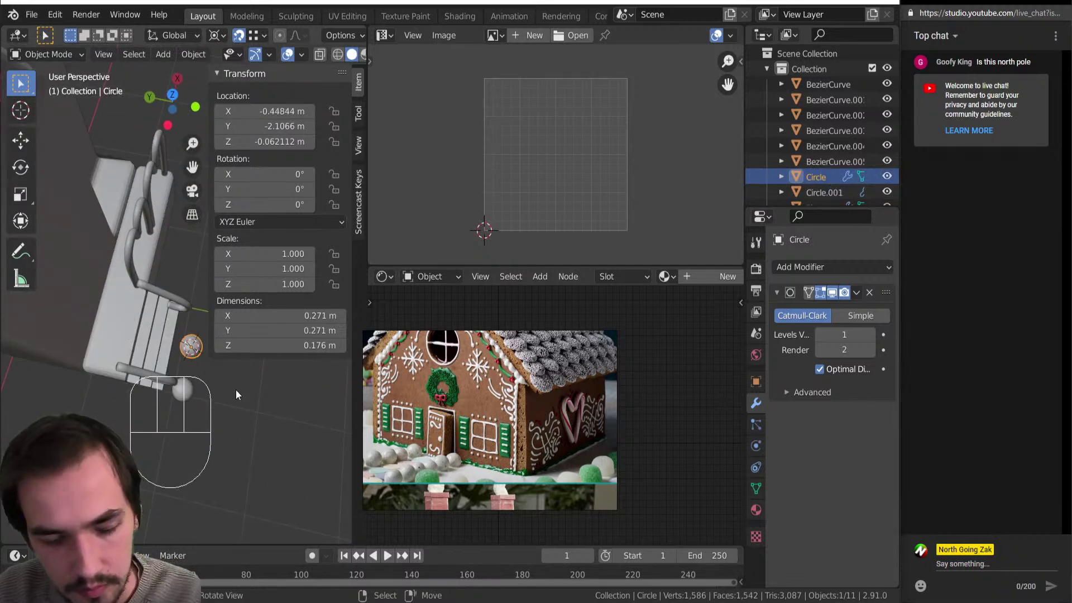
pyautogui.press('g')
pyautogui.hotkey('shift', 'z')
pyautogui.click(253, 452)
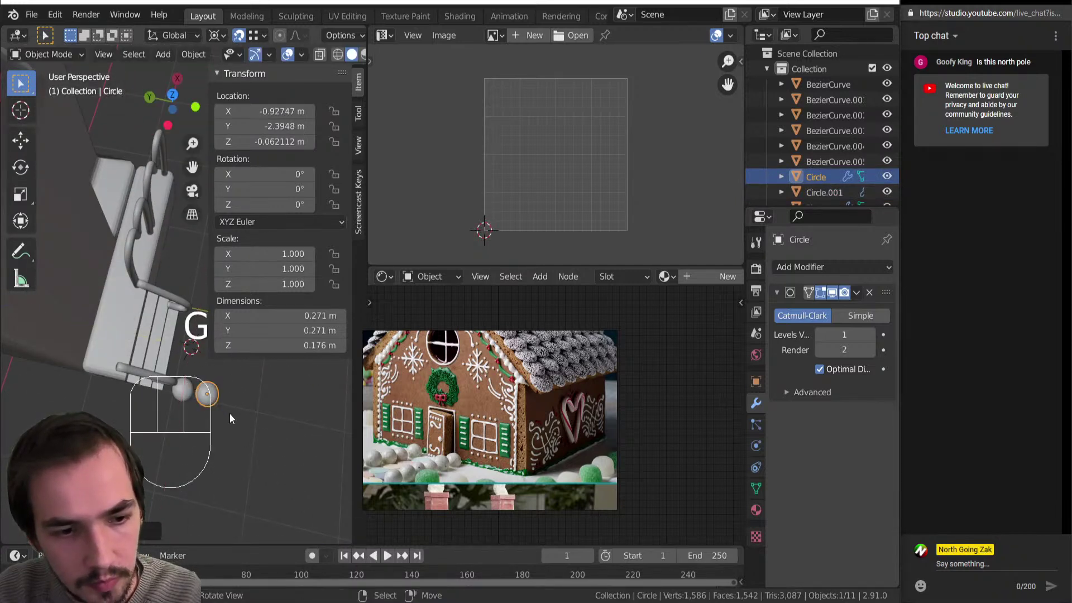
# From the top view, add another linked duplicate in line along Y, at about Y -2.684 m.
pyautogui.press('KP_7')
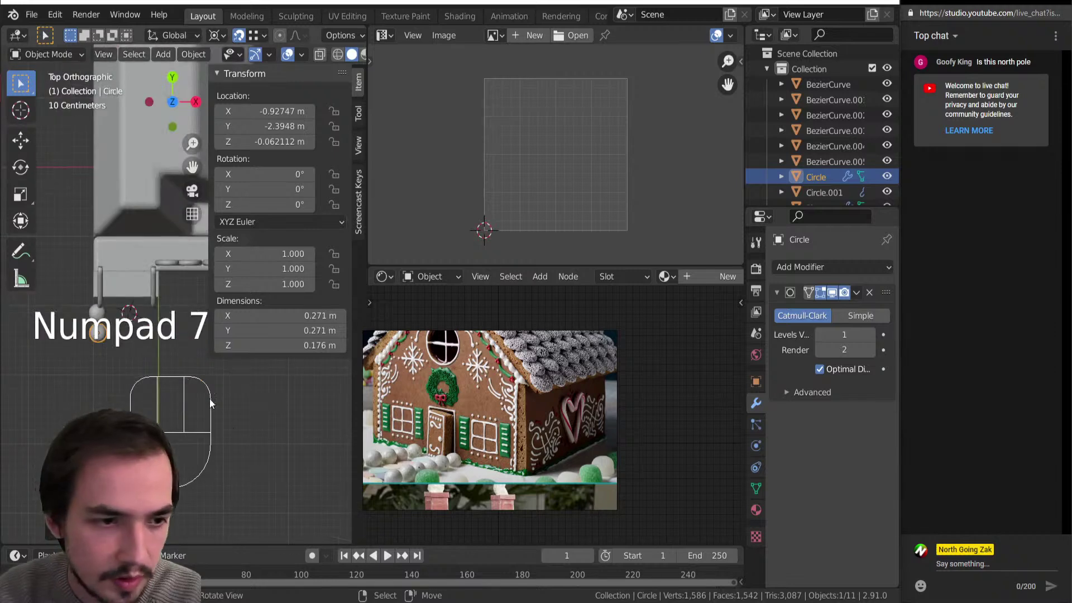
pyautogui.keyDown('shift'); pyautogui.moveTo(108, 306); pyautogui.dragTo(149, 271, button='middle'); pyautogui.keyUp('shift')
pyautogui.hotkey('alt', 'd')
pyautogui.hotkey('alt', 'd')
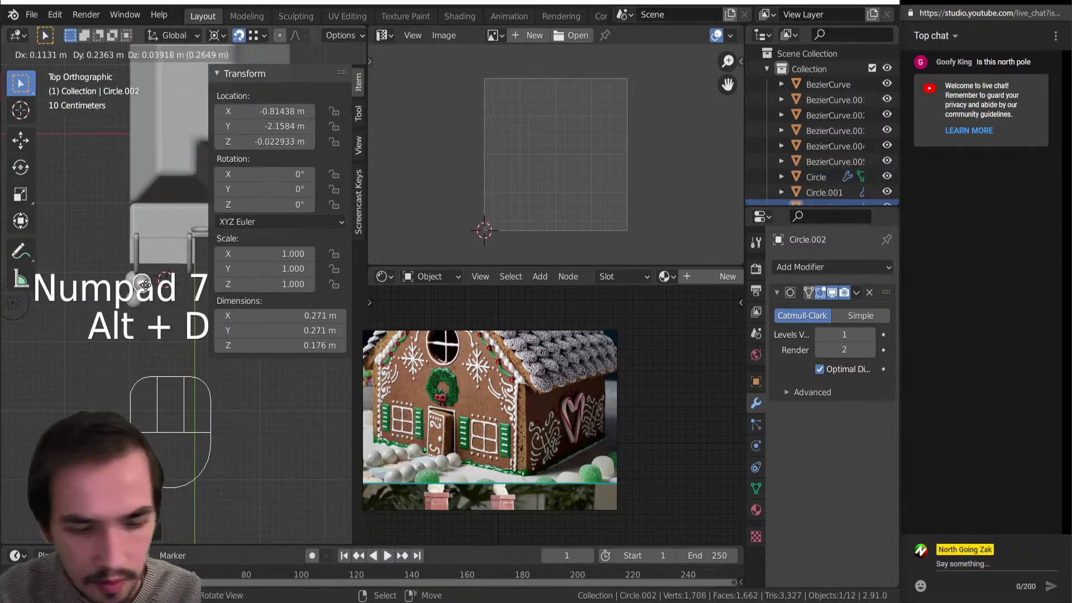
pyautogui.click(142, 333)
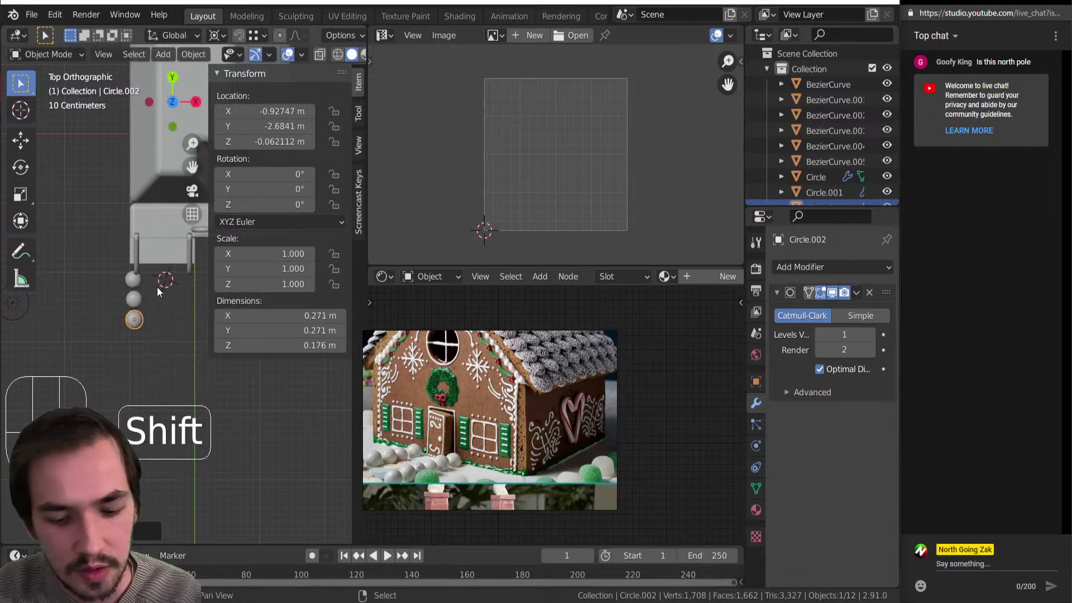
# Repeat the linked duplication to extend the straight row to eight gumdrops leading away from the stairs.
pyautogui.hotkey('shift', 'r')
pyautogui.hotkey('shift', 'r')
pyautogui.hotkey('shift', 'r')
pyautogui.hotkey('shift', 'r')
pyautogui.hotkey('shift', 'r')
pyautogui.hotkey('shift', 'r')
pyautogui.hotkey('shift', 'r')
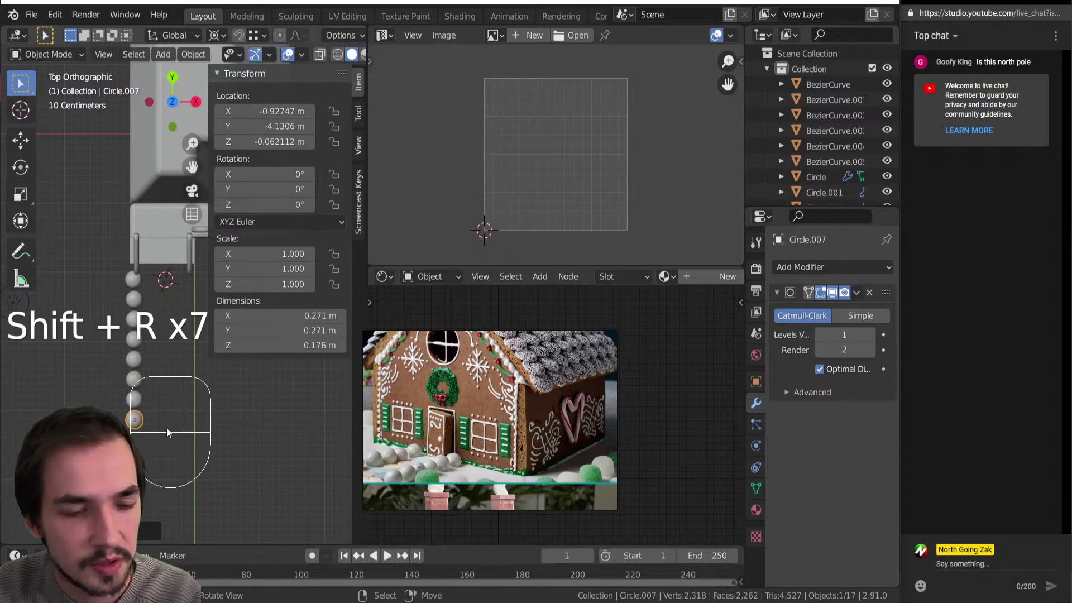
# Select all gumdrops sharing the same data and make a linked duplicate of the row about 0.901 m along X, beneath the other railing.
pyautogui.hotkey('shift', 'l')
pyautogui.click(162, 391)
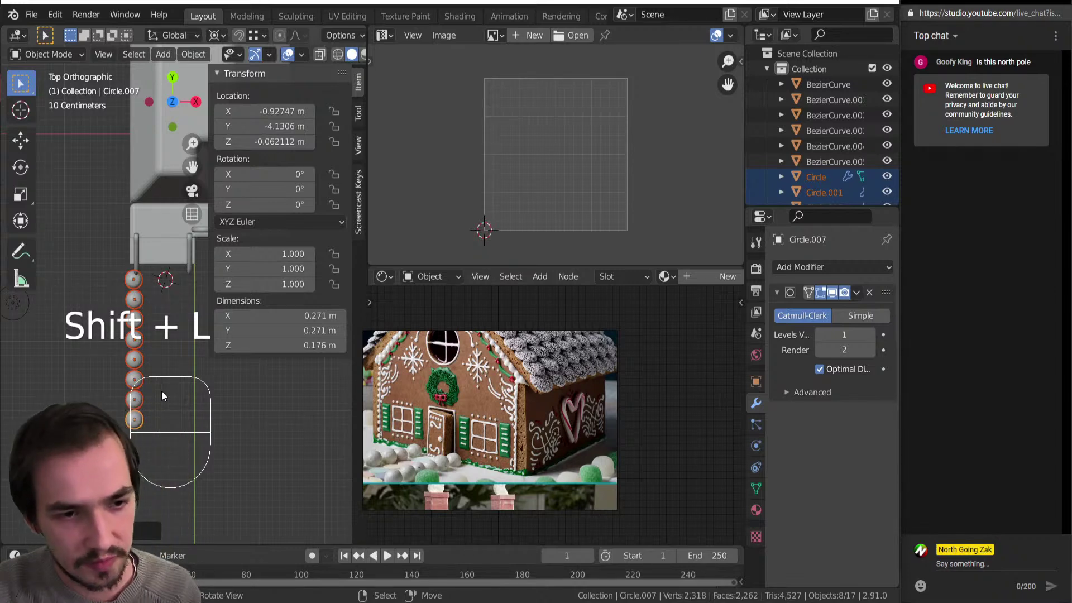
pyautogui.keyDown('shift'); pyautogui.moveTo(128, 346); pyautogui.dragTo(108, 330, button='middle'); pyautogui.keyUp('shift')
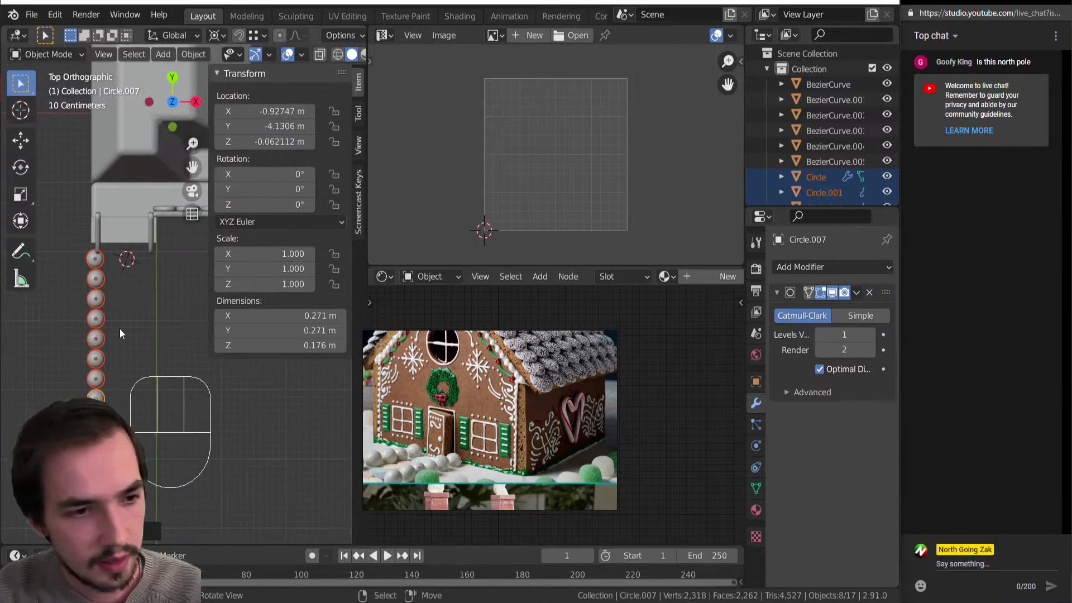
pyautogui.hotkey('alt', 'd')
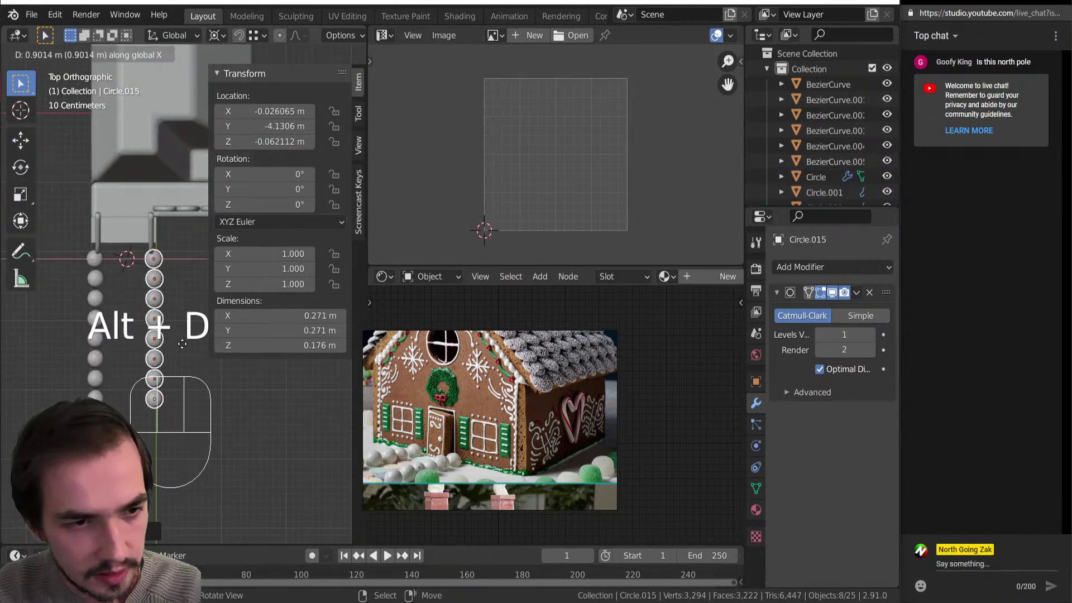
pyautogui.click(182, 344)
pyautogui.moveTo(165, 339); pyautogui.dragTo(117, 282, button='middle')
pyautogui.press('n')
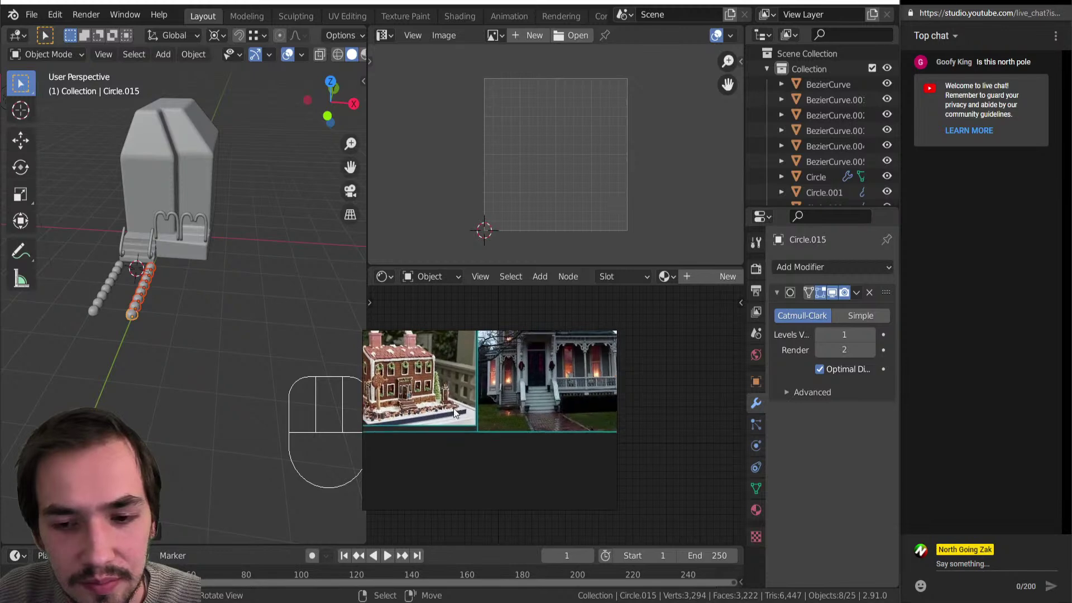
# Move the floating reference image board off the node editor so the shader area is clear.
pyautogui.moveTo(126, 346); pyautogui.dragTo(211, 314, button='middle')
pyautogui.scroll(4, 182, 330)
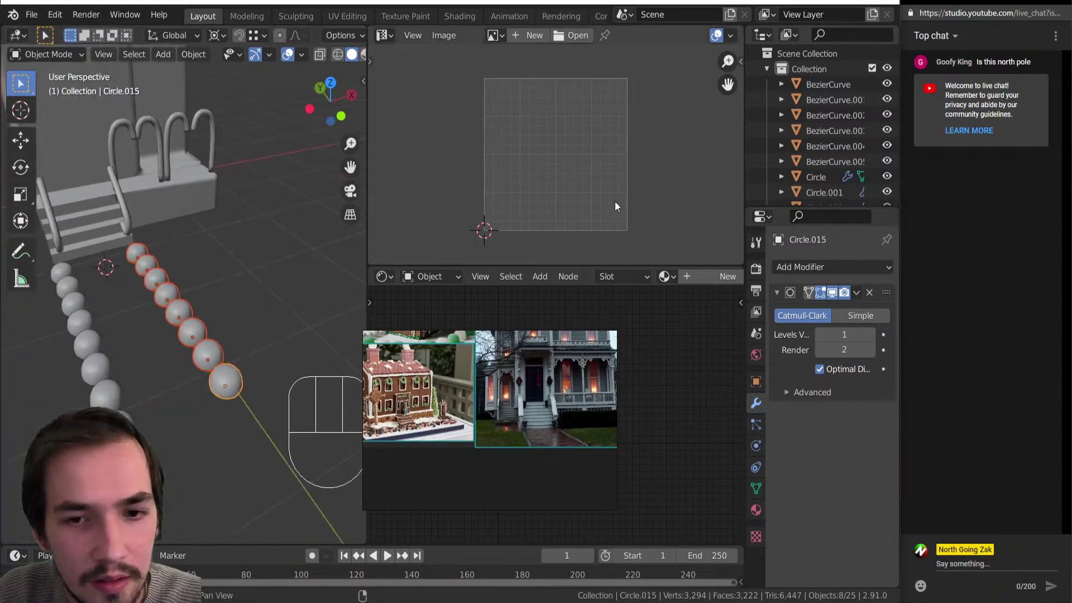
pyautogui.scroll(1, 646, 202)
pyautogui.moveTo(467, 399); pyautogui.dragTo(863, 402)
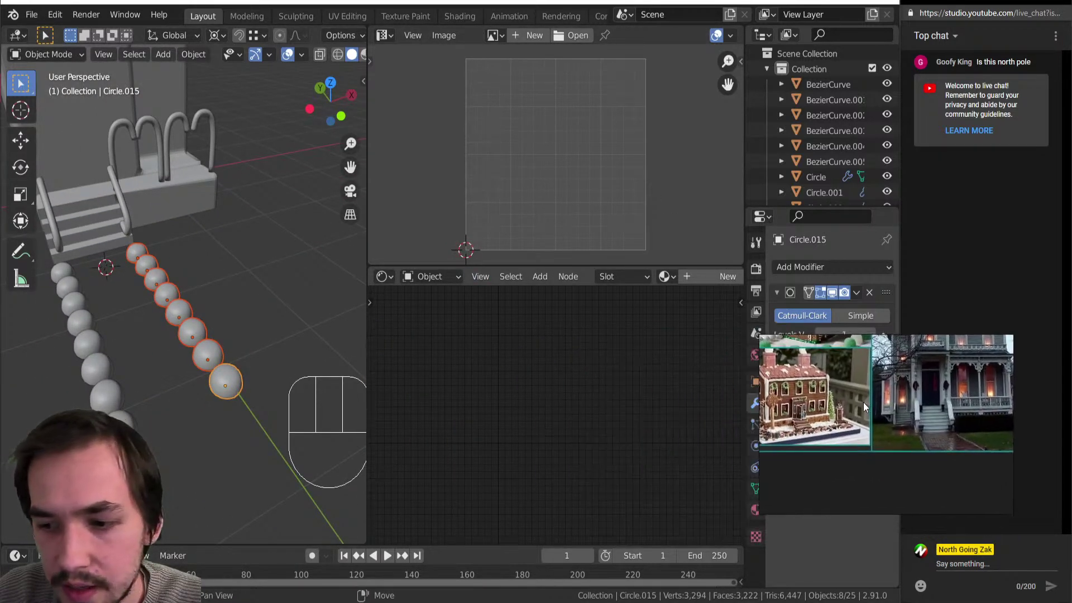
pyautogui.moveTo(65, 343); pyautogui.dragTo(167, 279, button='middle')
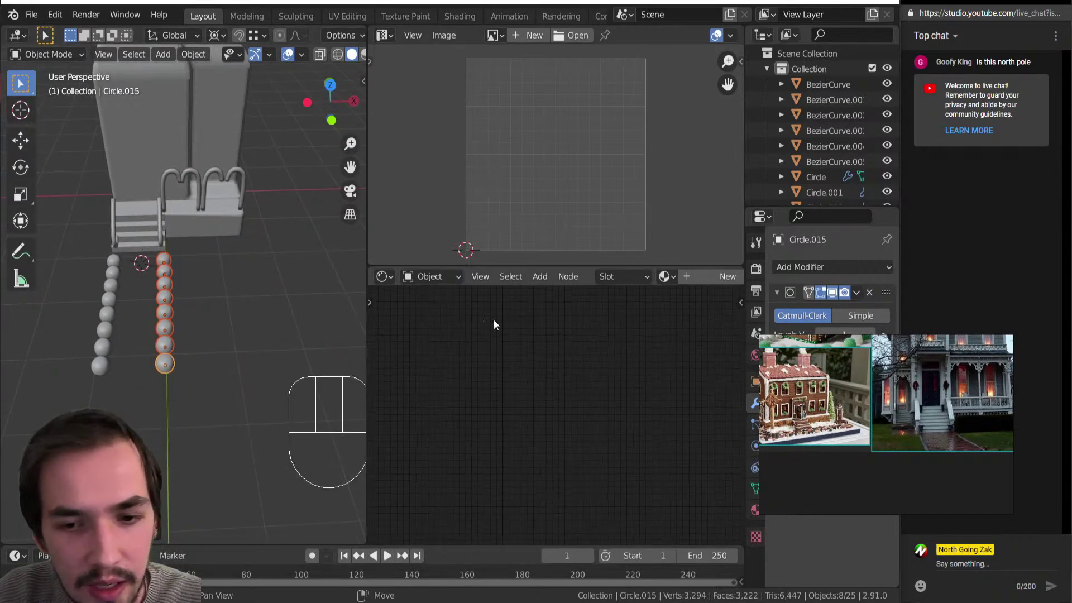
# Create a material for the gumdrops, replace it with existing Material.001, and make that a separate copy named gumdrops.
pyautogui.click(720, 272)
pyautogui.scroll(-2, 531, 391)
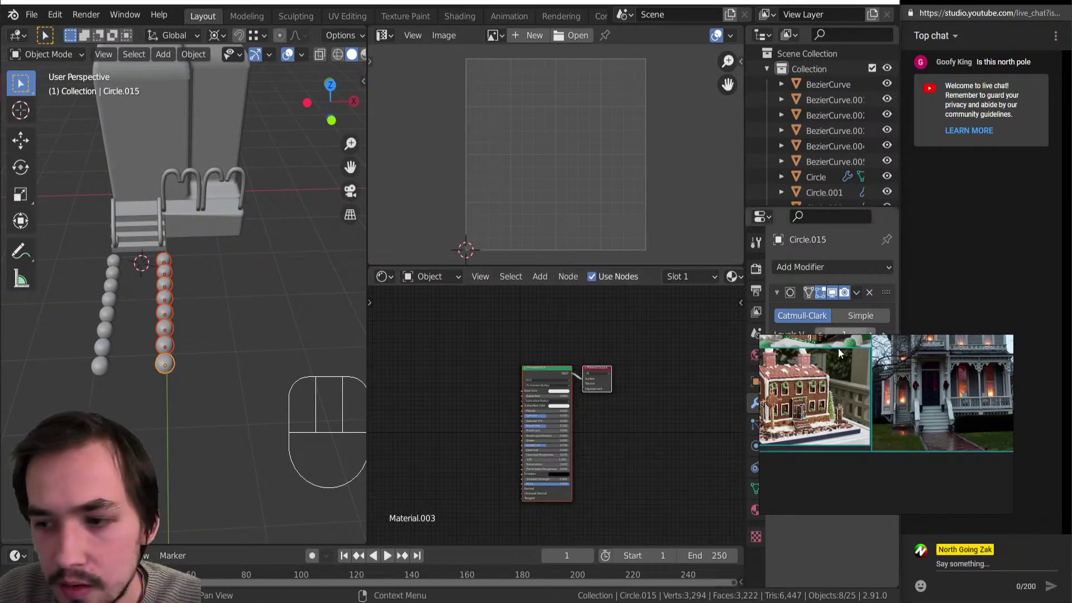
pyautogui.scroll(-2, 810, 354)
pyautogui.moveTo(809, 354); pyautogui.dragTo(878, 396, button='middle')
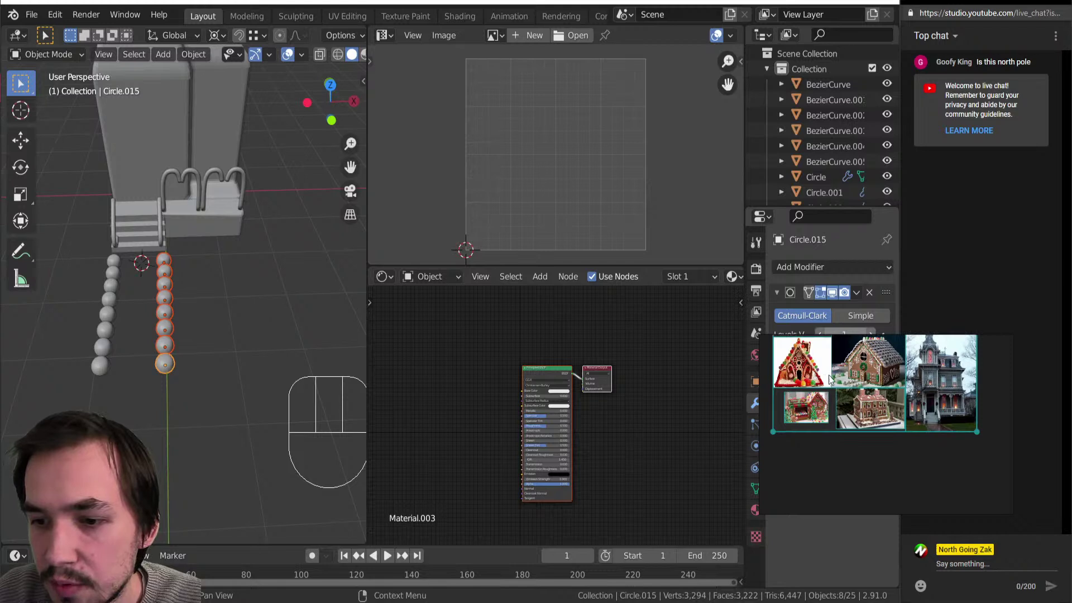
pyautogui.scroll(2, 471, 410)
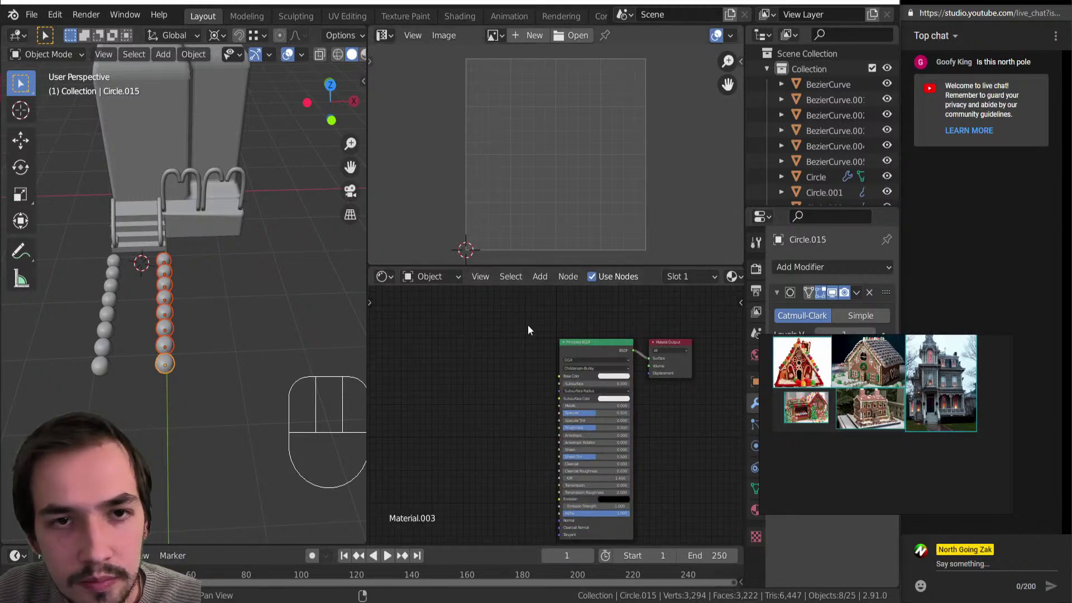
pyautogui.scroll(-4, 669, 277)
pyautogui.click(642, 277)
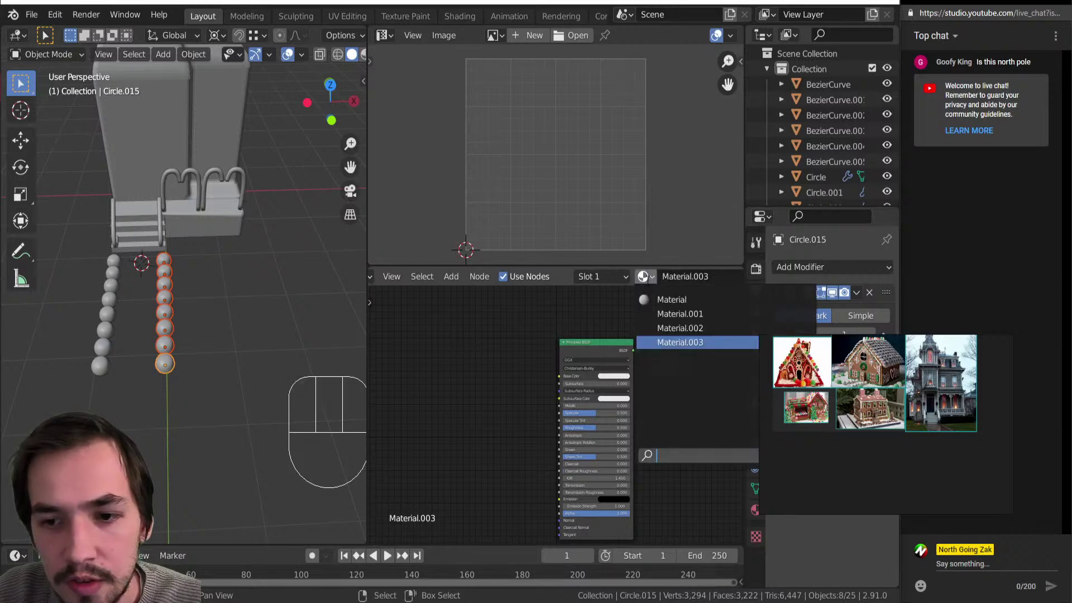
pyautogui.click(662, 313)
pyautogui.scroll(-2, 528, 377)
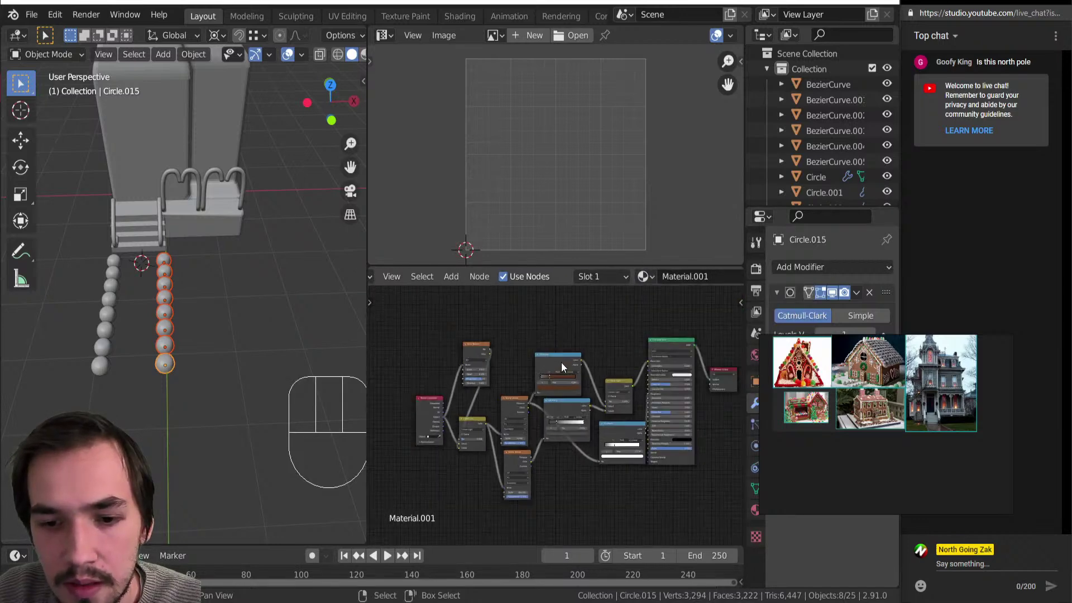
pyautogui.scroll(-3, 670, 279)
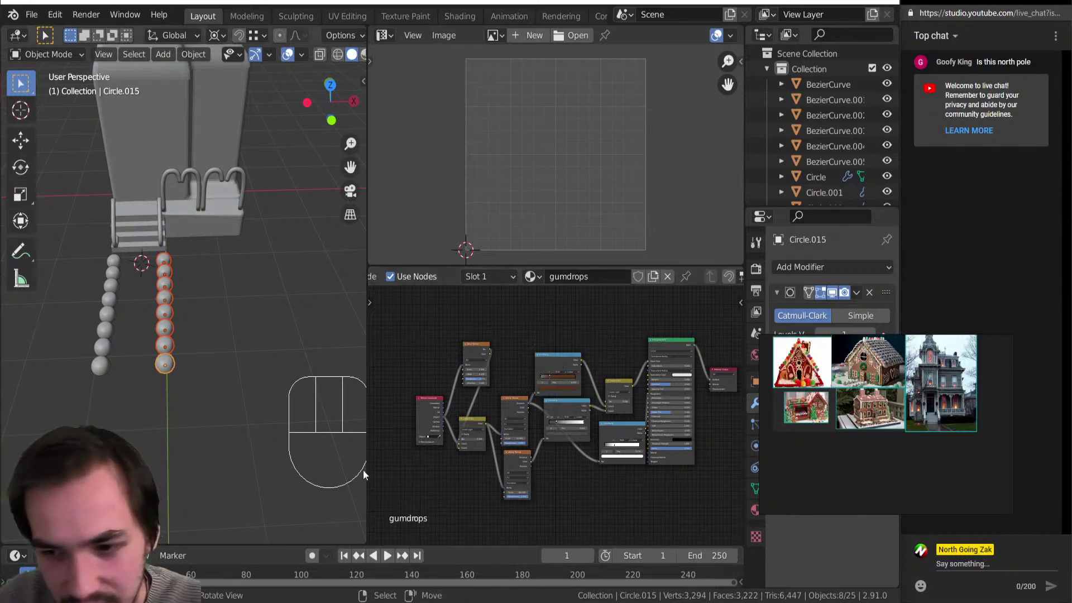
# Show materials in the 3D viewport and get a close view of the gumdrop rows beside the stairs.
pyautogui.press('z')
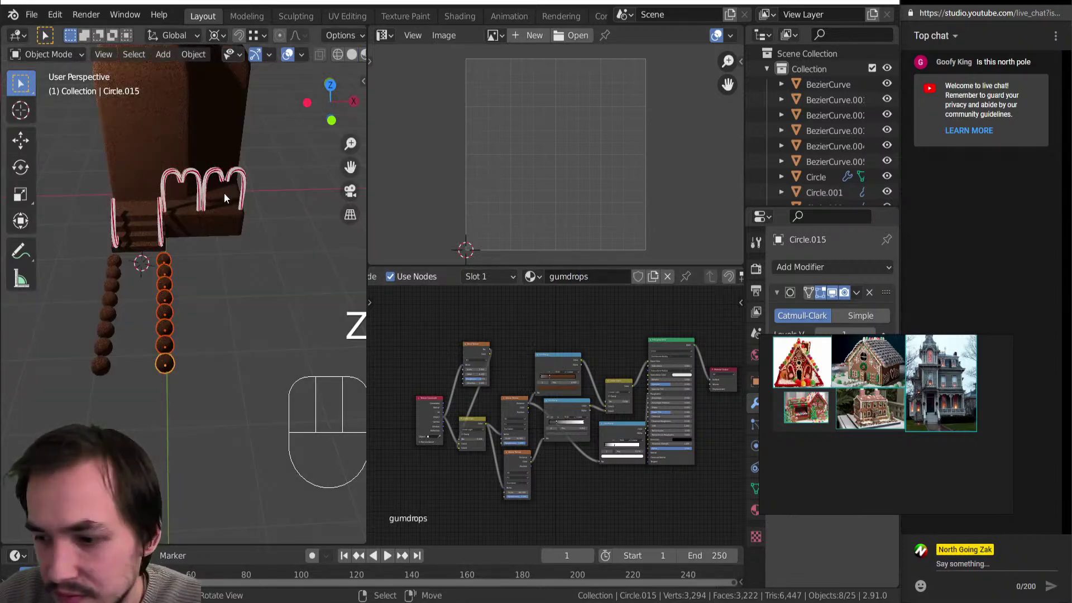
pyautogui.moveTo(173, 307); pyautogui.dragTo(230, 304, button='middle')
pyautogui.scroll(2, 562, 357)
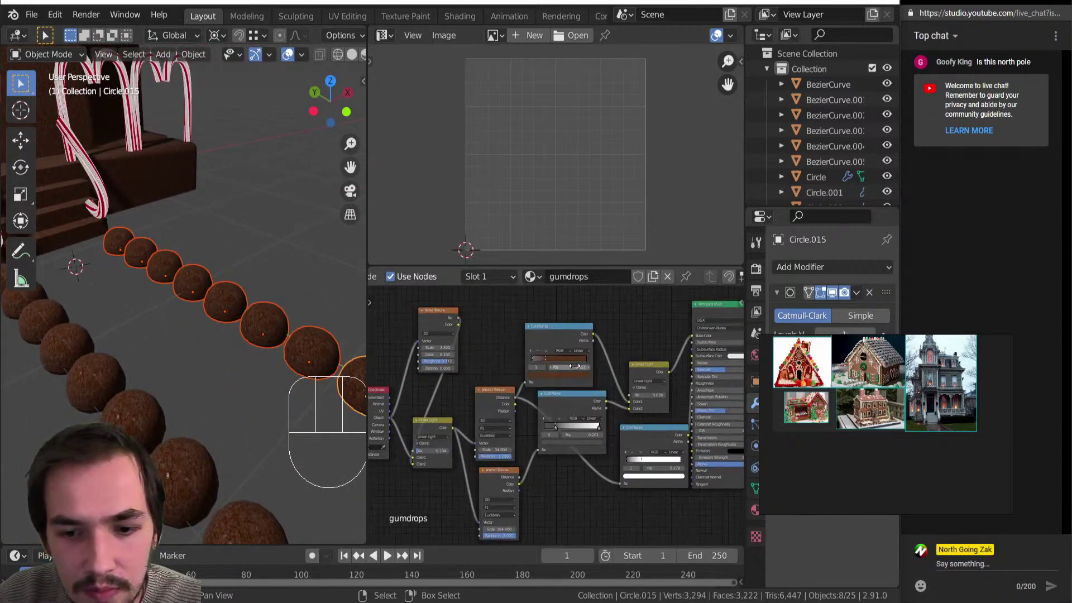
# Recolor the brown ColorRamp's stop at position 0.257 to a bright orange with saturation 1.000.
pyautogui.scroll(2, 559, 391)
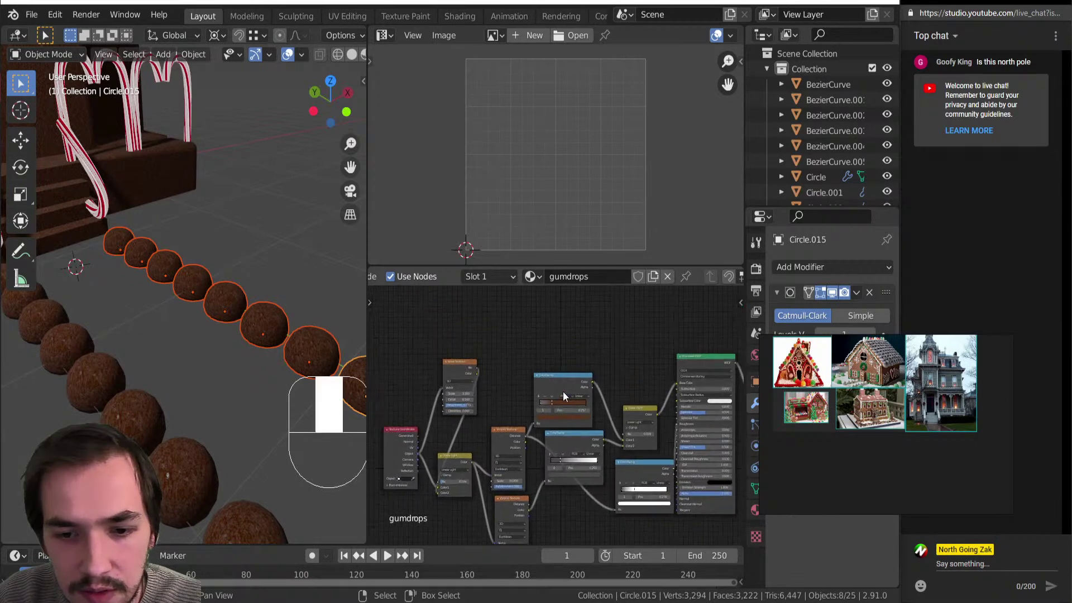
pyautogui.moveTo(606, 349); pyautogui.dragTo(584, 394, button='middle')
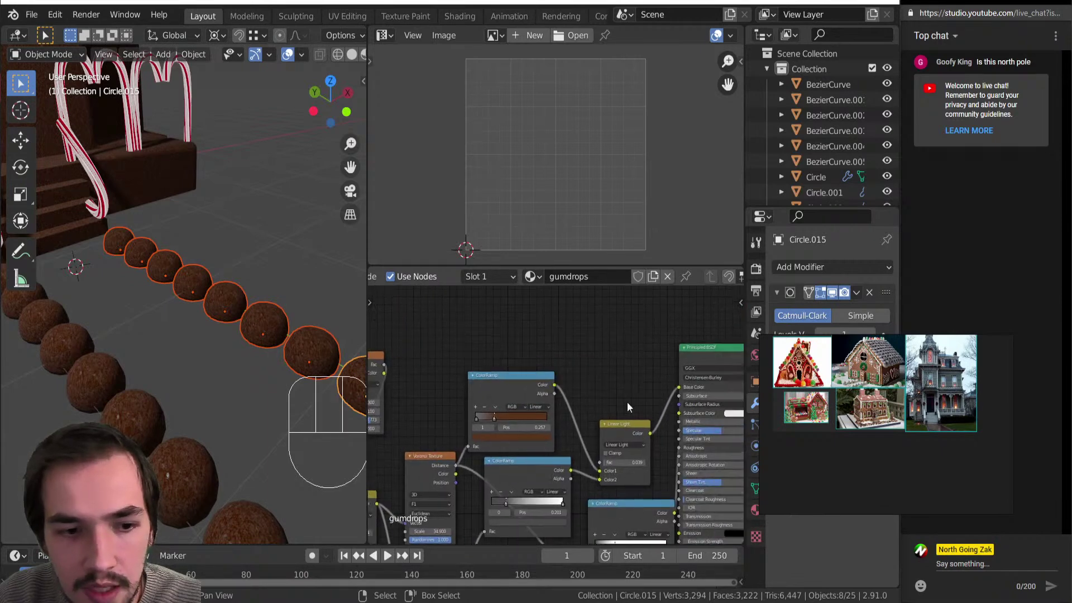
pyautogui.moveTo(615, 315); pyautogui.dragTo(588, 360, button='middle')
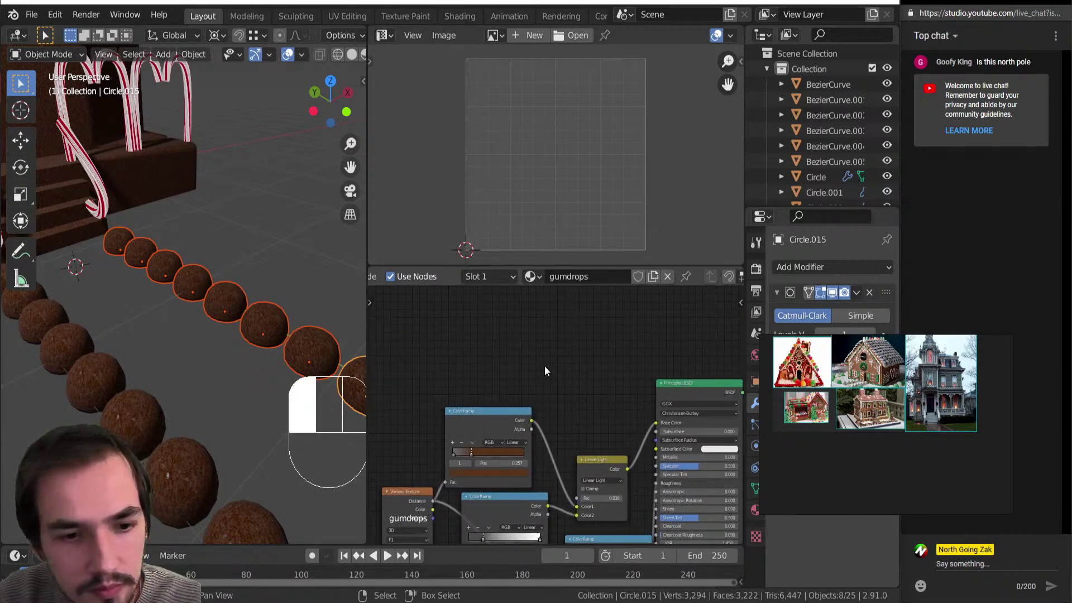
pyautogui.scroll(3, 548, 409)
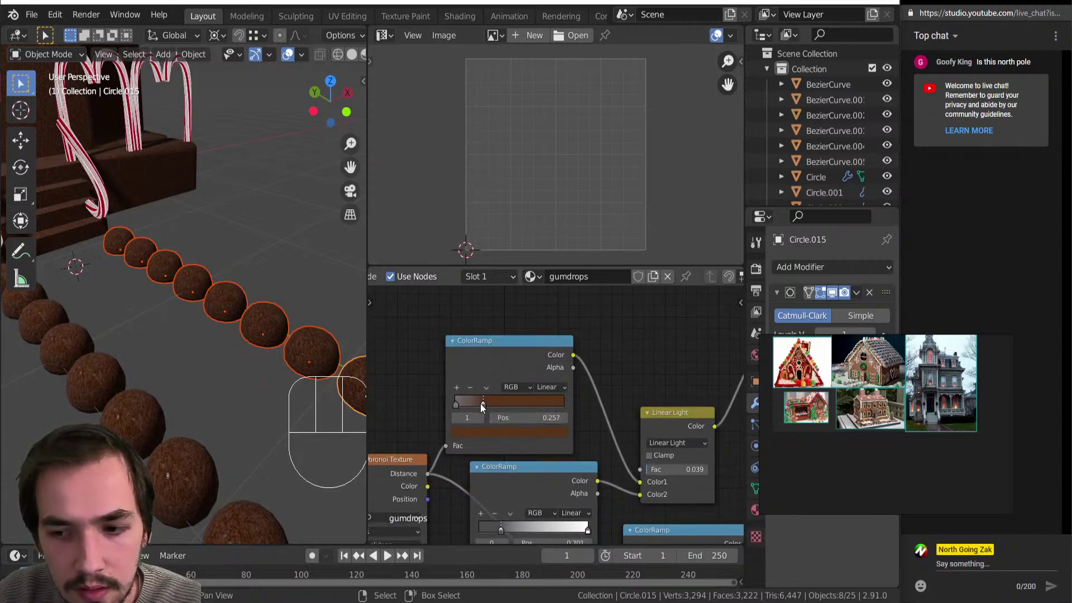
pyautogui.click(511, 429)
pyautogui.moveTo(492, 389); pyautogui.dragTo(519, 391)
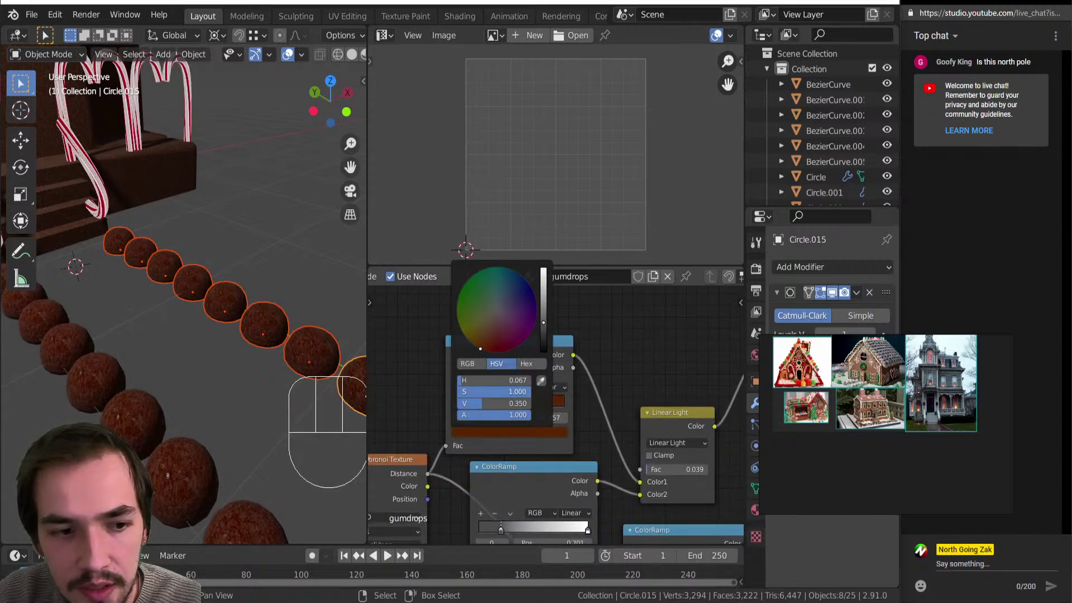
pyautogui.moveTo(543, 322); pyautogui.dragTo(543, 274)
pyautogui.scroll(-2, 552, 388)
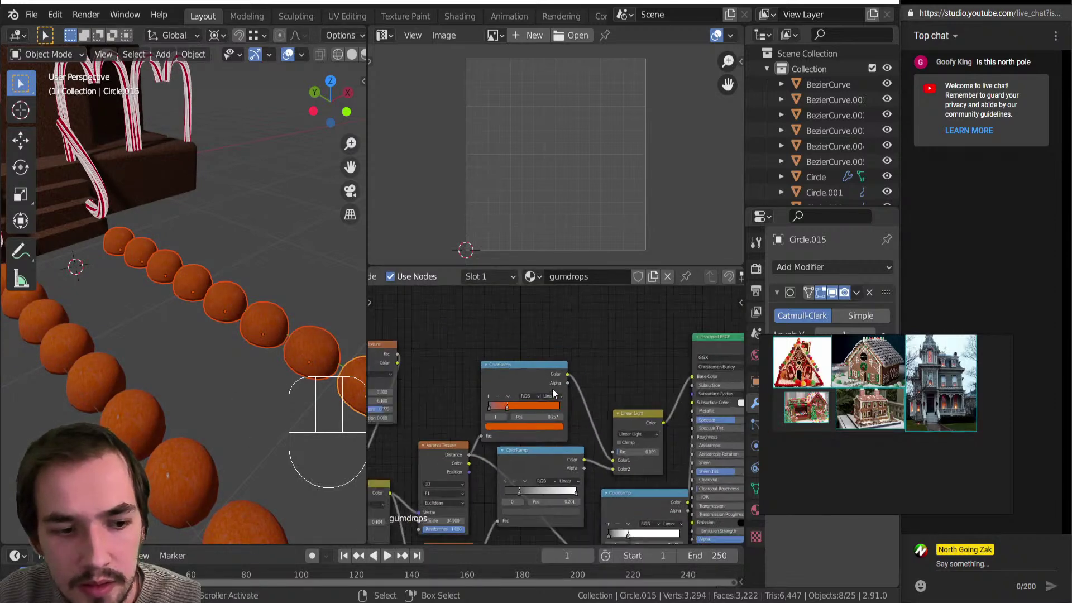
# Consult the gumdrop reference photo and add a Geometry node above the gumdrops material's color nodes.
pyautogui.scroll(5, 954, 425)
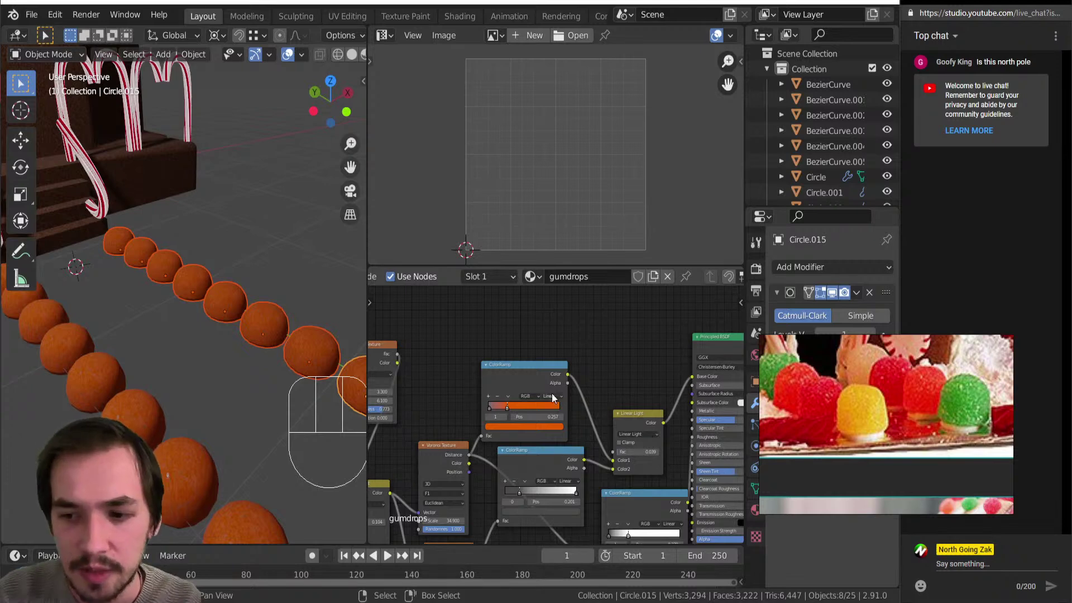
pyautogui.scroll(-4, 577, 396)
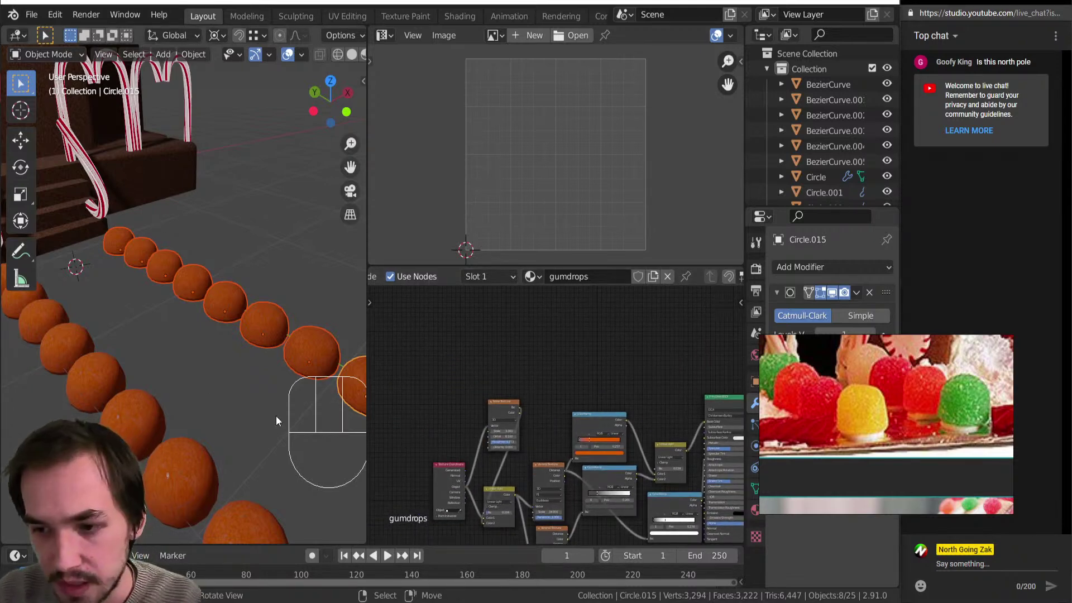
pyautogui.press('i')
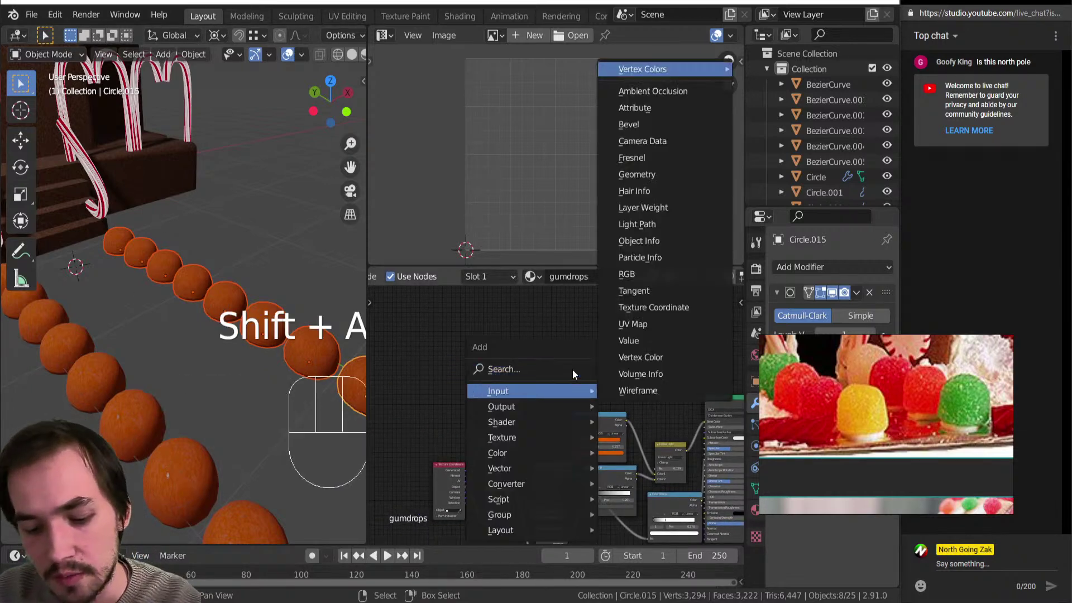
pyautogui.press('g')
pyautogui.click(546, 341)
pyautogui.scroll(7, 563, 343)
pyautogui.hotkey('shift', 'a')
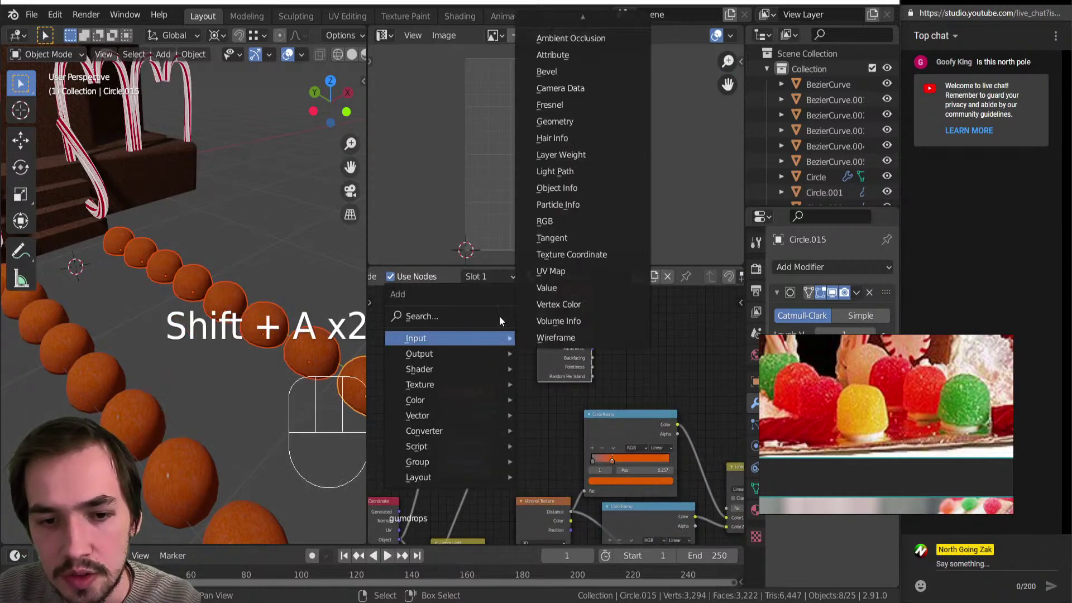
pyautogui.scroll(2, 558, 357)
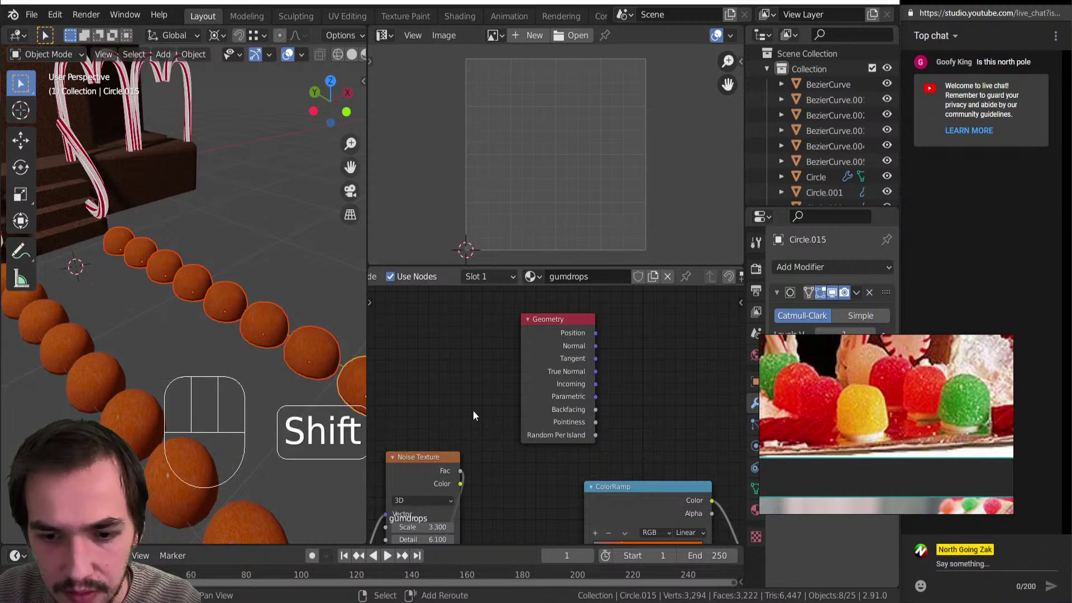
# Add an Object Info node above the Noise Texture and delete the Geometry node.
pyautogui.hotkey('shift', 'a')
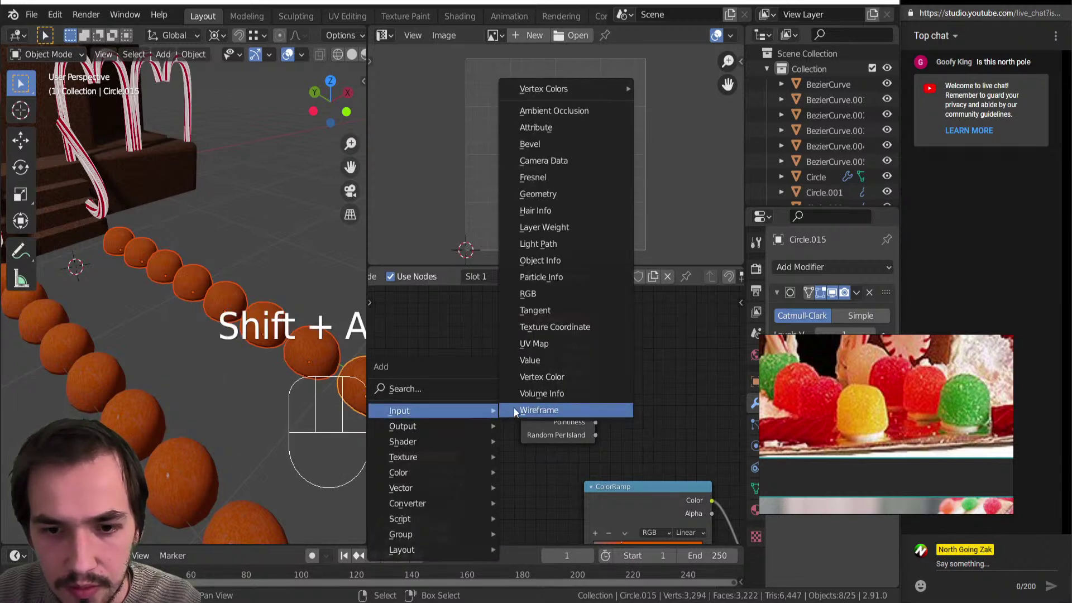
pyautogui.click(557, 260)
pyautogui.click(461, 339)
pyautogui.click(562, 327)
pyautogui.press('Delete')
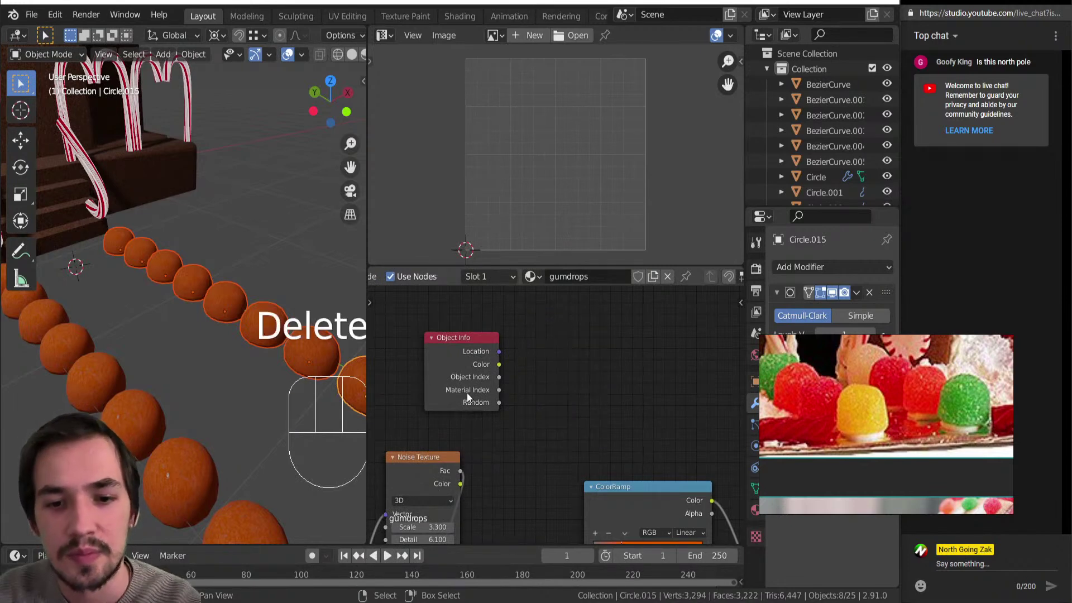
# Add a Hue Saturation Value node above the orange ColorRamp, between Object Info and the Principled BSDF.
pyautogui.scroll(-3, 466, 393)
pyautogui.moveTo(672, 451); pyautogui.dragTo(622, 421, button='middle')
pyautogui.hotkey('shift', 'a')
pyautogui.moveTo(621, 421)
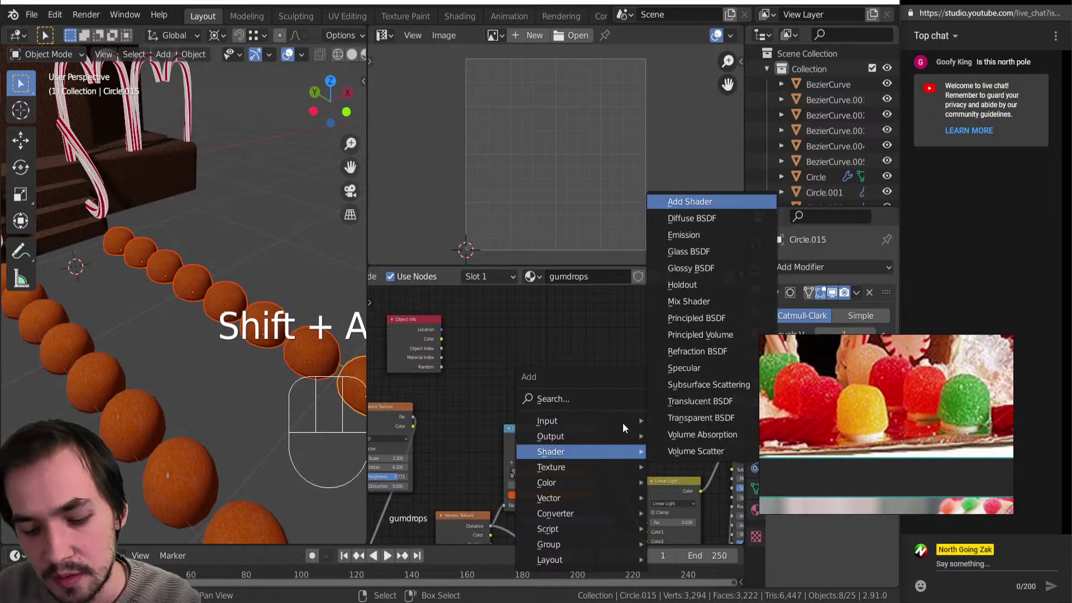
pyautogui.hotkey('shift', 'a')
pyautogui.moveTo(604, 340)
pyautogui.press('c')
pyautogui.press('h')
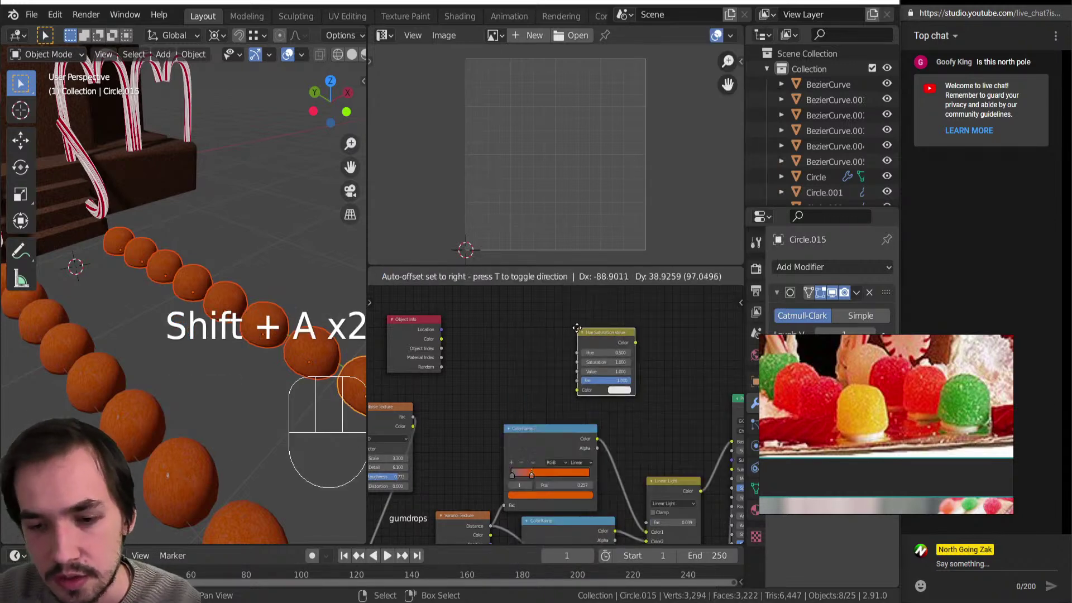
pyautogui.click(573, 327)
pyautogui.moveTo(723, 374); pyautogui.dragTo(696, 373, button='middle')
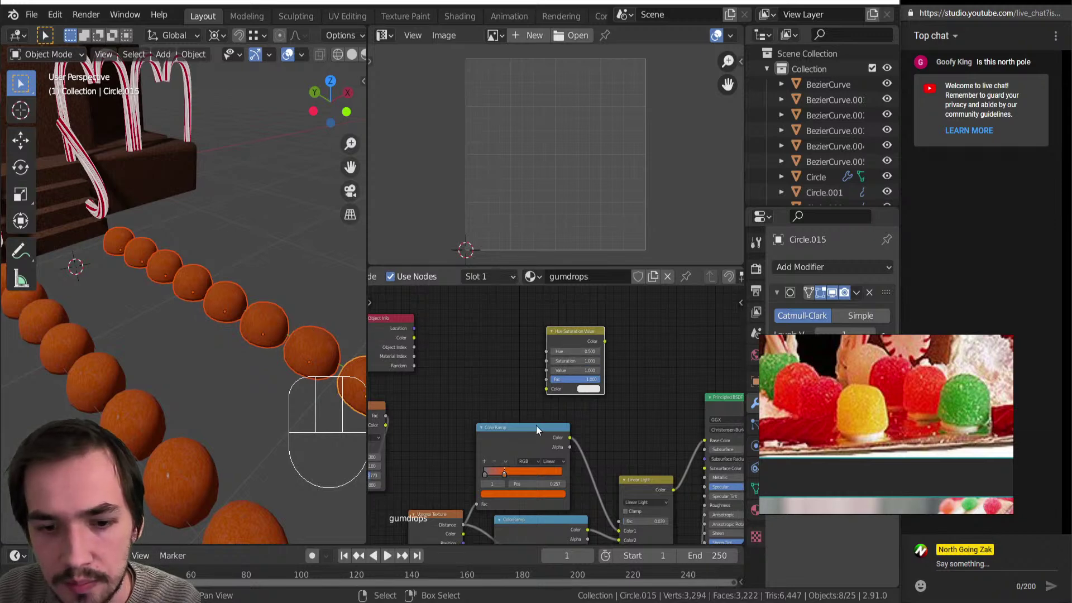
# Feed the orange ColorRamp's color into Hue Saturation Value, preview that node, and drive its Hue from Object Info's Random output.
pyautogui.moveTo(569, 440); pyautogui.dragTo(547, 389)
pyautogui.keyDown('ctrl'); pyautogui.keyDown('shift'); pyautogui.click(579, 334); pyautogui.keyUp('shift'); pyautogui.keyUp('ctrl')
pyautogui.moveTo(414, 368); pyautogui.dragTo(546, 352)
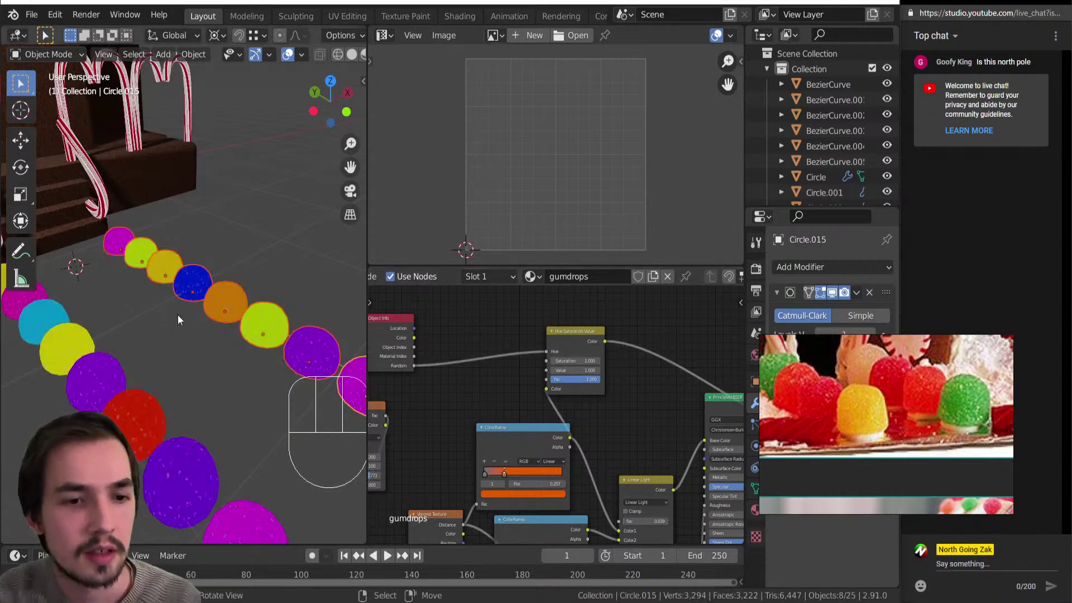
pyautogui.moveTo(210, 325); pyautogui.dragTo(225, 370, button='middle')
pyautogui.scroll(2, 501, 452)
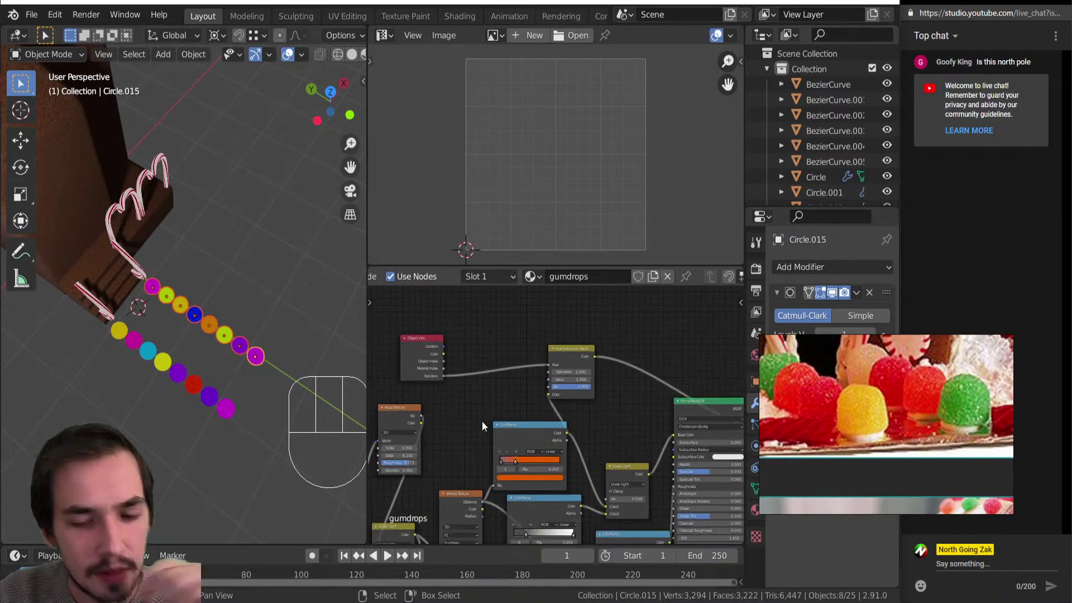
# Raise the Linear Light mix node's Fac to 1.000 in the gumdrops material.
pyautogui.moveTo(550, 482); pyautogui.dragTo(568, 367, button='middle')
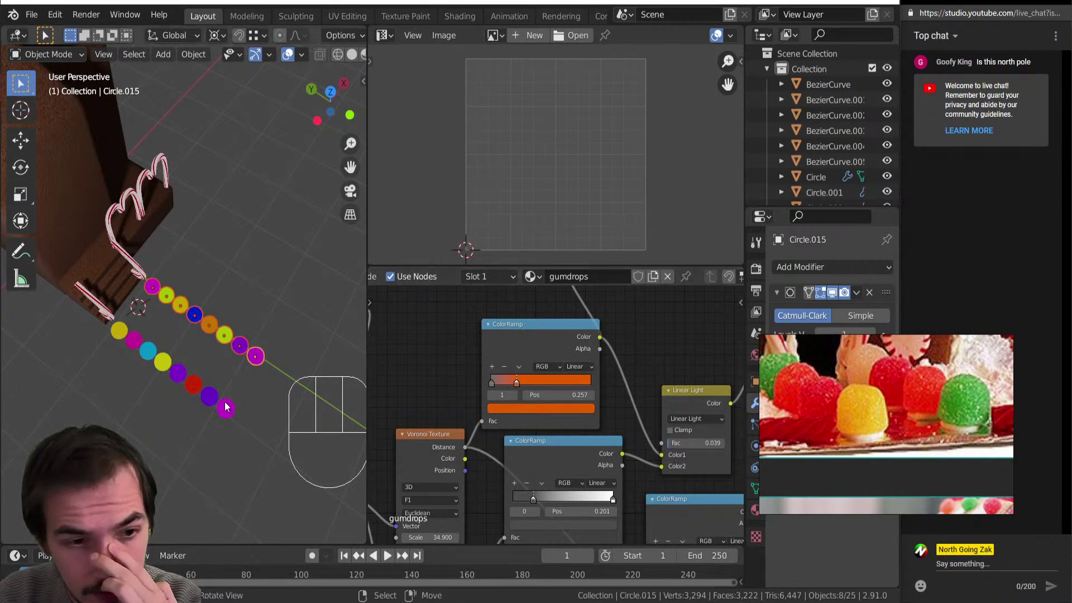
pyautogui.scroll(6, 271, 401)
pyautogui.scroll(7, 216, 401)
pyautogui.moveTo(677, 397); pyautogui.dragTo(635, 367, button='middle')
pyautogui.moveTo(651, 414); pyautogui.dragTo(701, 414)
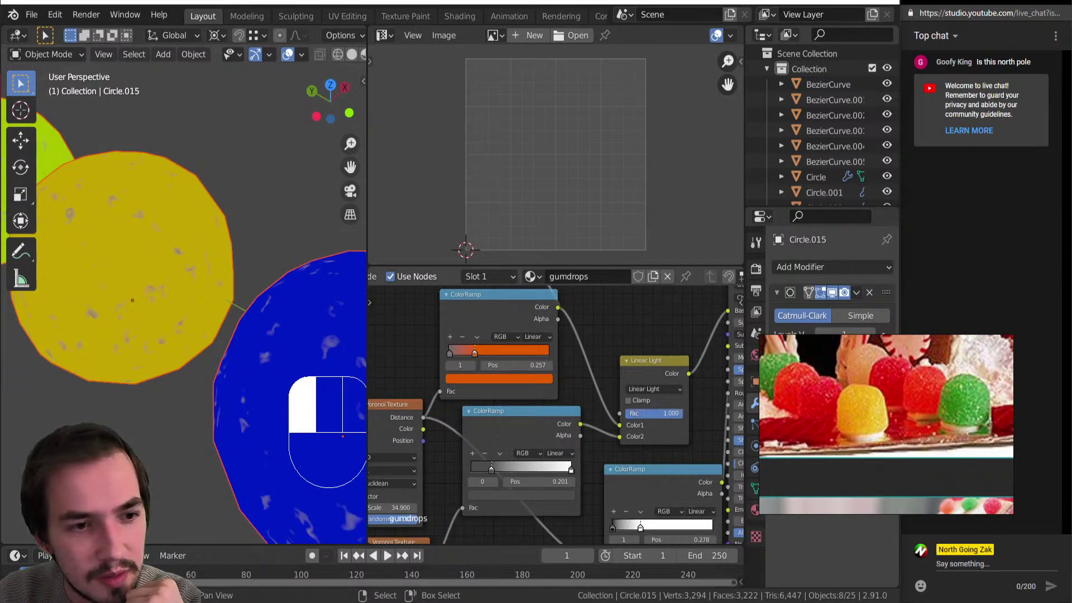
# Preview the Linear Light mix node feeding the Principled BSDF and lower its Fac to about 0.09.
pyautogui.moveTo(626, 414); pyautogui.dragTo(639, 414)
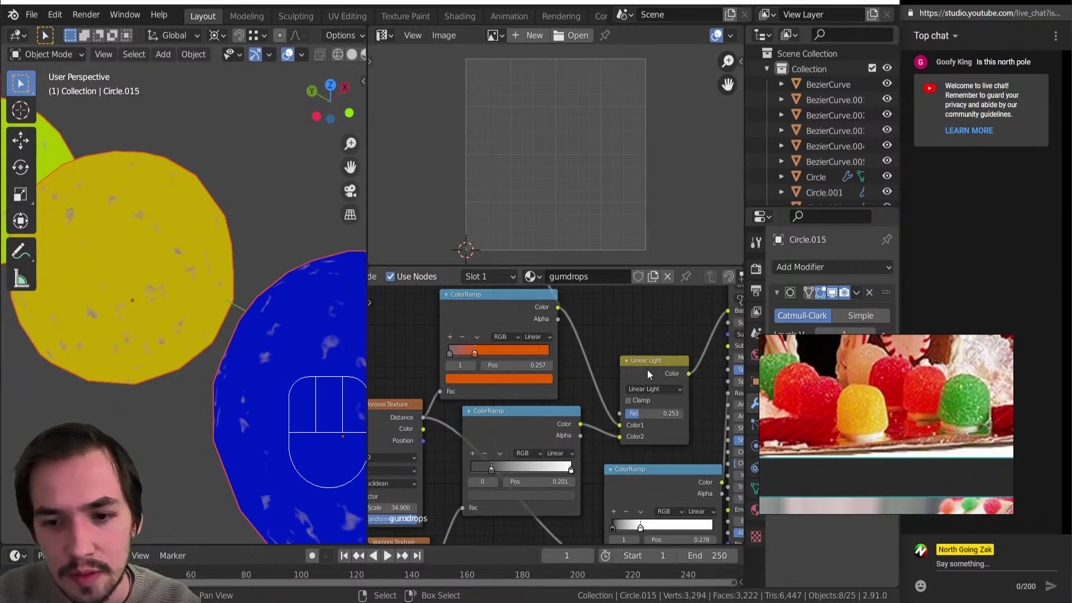
pyautogui.keyDown('ctrl'); pyautogui.keyDown('shift'); pyautogui.click(649, 369); pyautogui.keyUp('shift'); pyautogui.keyUp('ctrl')
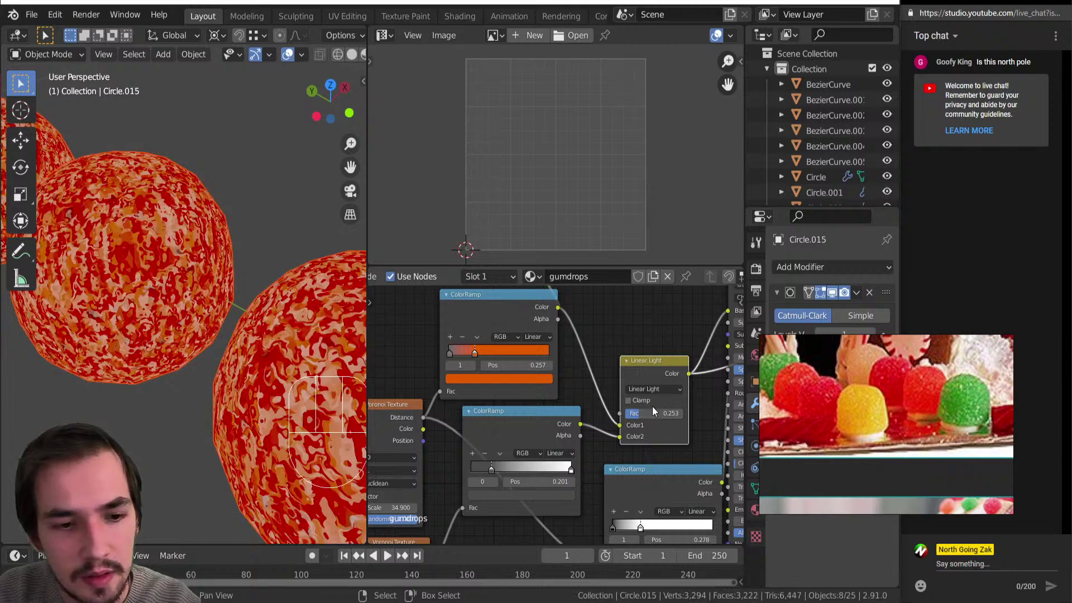
pyautogui.moveTo(661, 413); pyautogui.dragTo(628, 415)
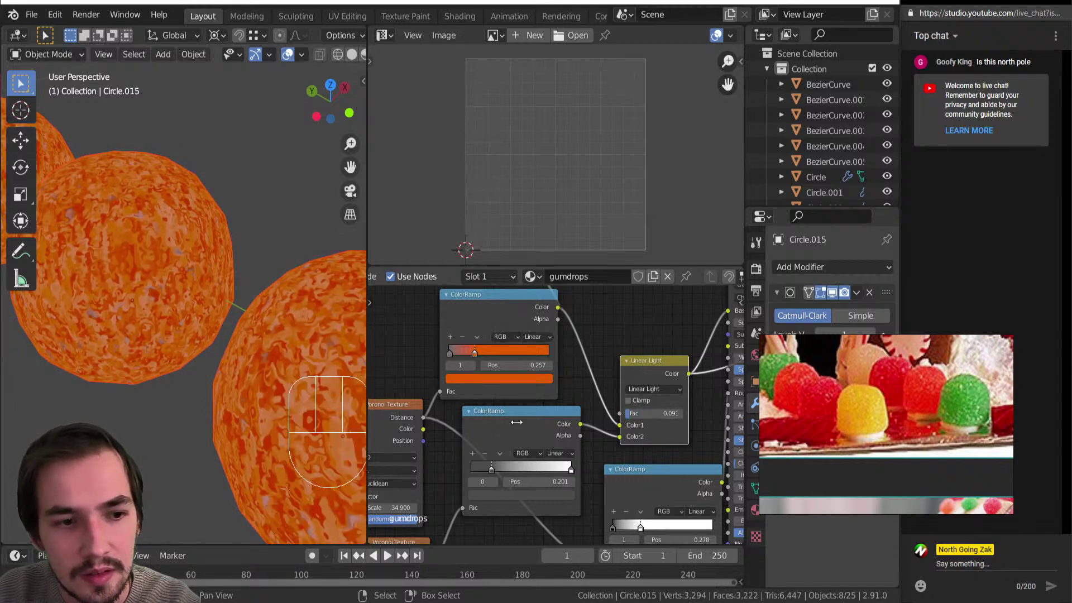
# Connect the Hue Saturation Value node's Color output to Color1 of the Linear Light mix feeding the Principled BSDF.
pyautogui.scroll(-7, 140, 381)
pyautogui.scroll(-3, 487, 358)
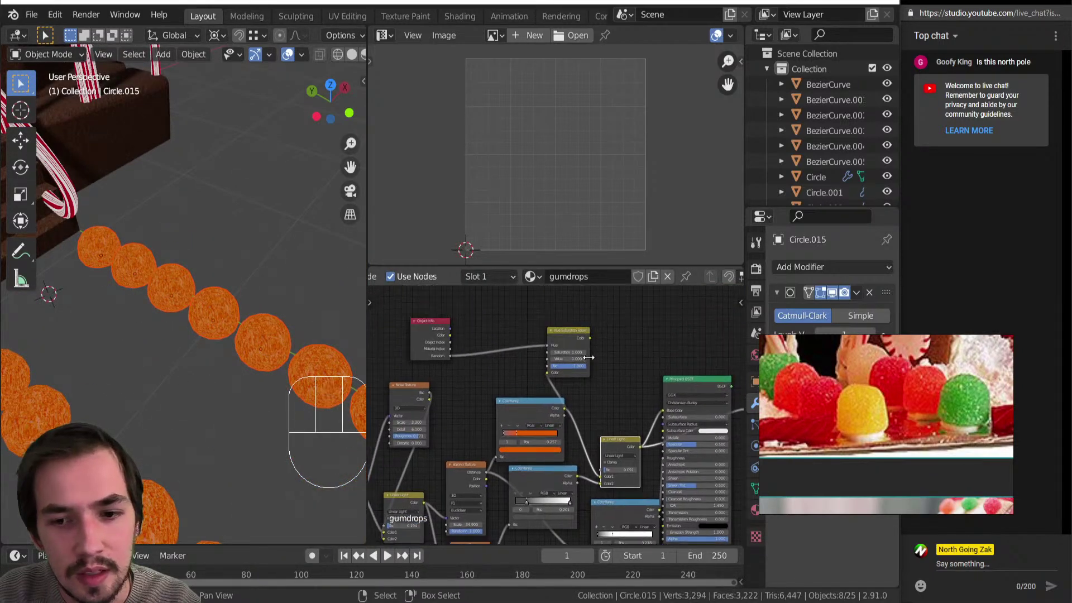
pyautogui.scroll(3, 586, 360)
pyautogui.moveTo(601, 309); pyautogui.dragTo(611, 493)
pyautogui.scroll(-3, 271, 464)
pyautogui.moveTo(201, 418); pyautogui.dragTo(206, 314, button='middle')
pyautogui.scroll(5, 196, 312)
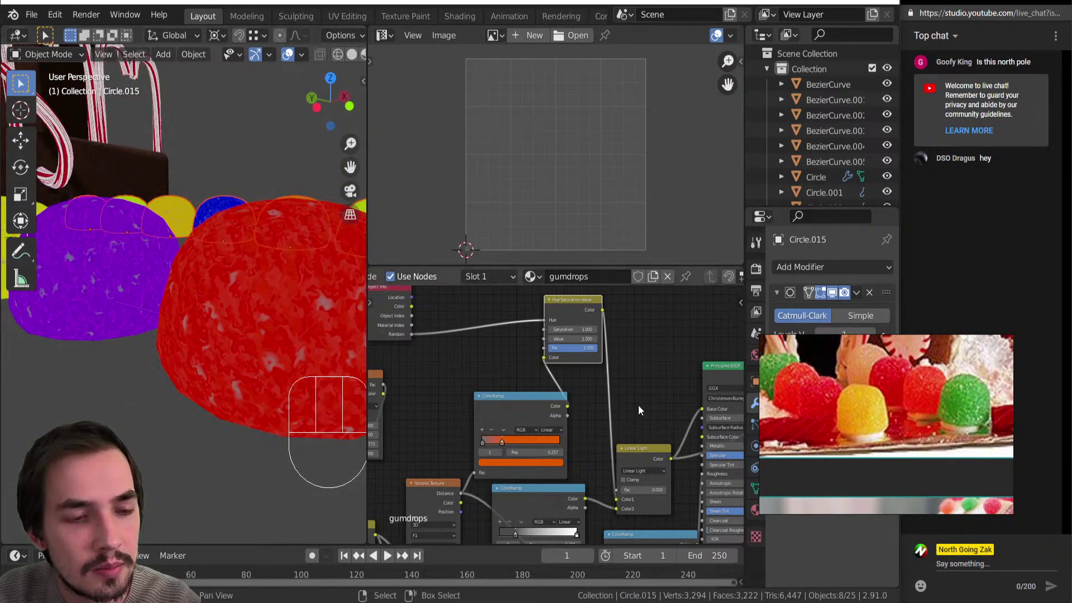
# Set the Fac of the Linear Light node distorting the Voronoi textures' coordinates to 0.036.
pyautogui.scroll(-2, 465, 395)
pyautogui.moveTo(465, 394); pyautogui.dragTo(608, 318, button='middle')
pyautogui.moveTo(524, 430); pyautogui.dragTo(555, 360, button='middle')
pyautogui.scroll(3, 555, 360)
pyautogui.keyDown('shift'); pyautogui.moveTo(556, 363); pyautogui.dragTo(521, 363); pyautogui.keyUp('shift')
# Examine the colored gumdrop rows beside the stairs up close and from several angles.
pyautogui.scroll(-6, 197, 317)
pyautogui.moveTo(197, 316); pyautogui.dragTo(202, 363, button='middle')
pyautogui.scroll(5, 202, 363)
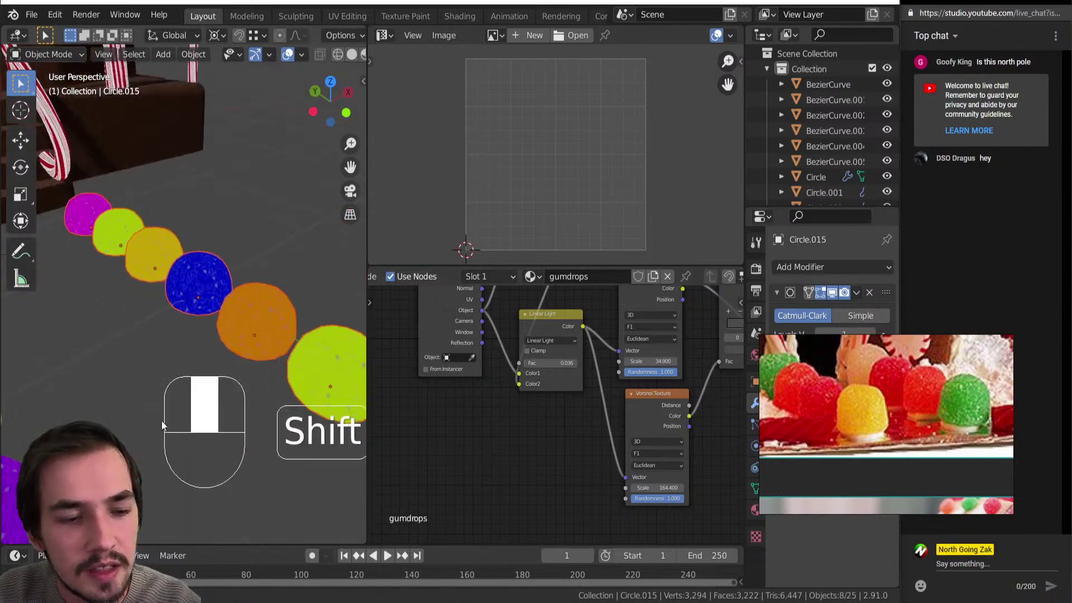
pyautogui.keyDown('shift'); pyautogui.moveTo(156, 426); pyautogui.dragTo(206, 357, button='middle'); pyautogui.keyUp('shift')
pyautogui.moveTo(205, 357); pyautogui.dragTo(209, 320, button='middle')
pyautogui.scroll(-6, 210, 286)
pyautogui.moveTo(200, 257); pyautogui.dragTo(165, 376, button='middle')
pyautogui.scroll(4, 204, 364)
pyautogui.scroll(-3, 149, 335)
# Delete the Hue Saturation Value node and the orange ColorRamp from the gumdrops material.
pyautogui.moveTo(558, 375); pyautogui.dragTo(585, 413, button='middle')
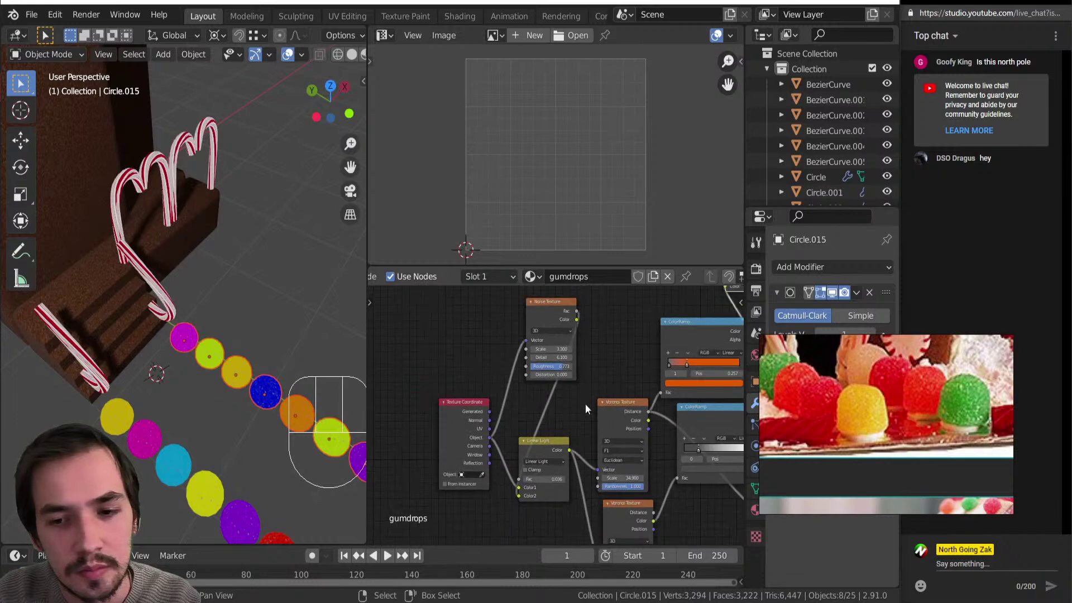
pyautogui.scroll(-2, 585, 413)
pyautogui.moveTo(535, 360); pyautogui.dragTo(425, 459, button='middle')
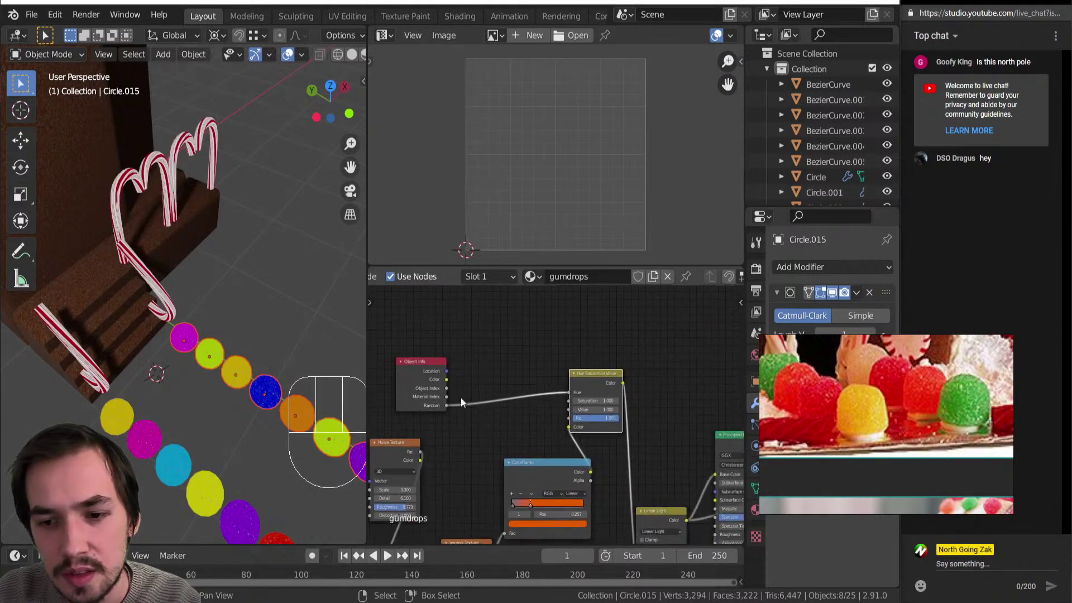
pyautogui.scroll(1, 547, 392)
pyautogui.keyDown('shift'); pyautogui.moveTo(538, 484); pyautogui.dragTo(541, 411, button='middle'); pyautogui.keyUp('shift')
pyautogui.press('Delete')
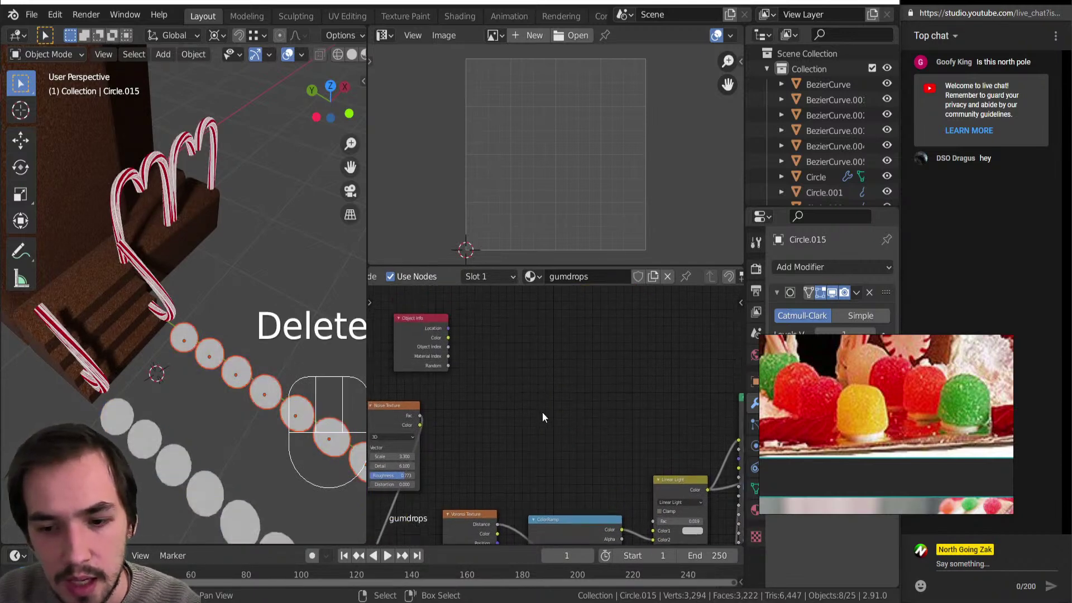
# Preview the Random output of the Object Info node on the gumdrops.
pyautogui.hotkey('shift', 'a')
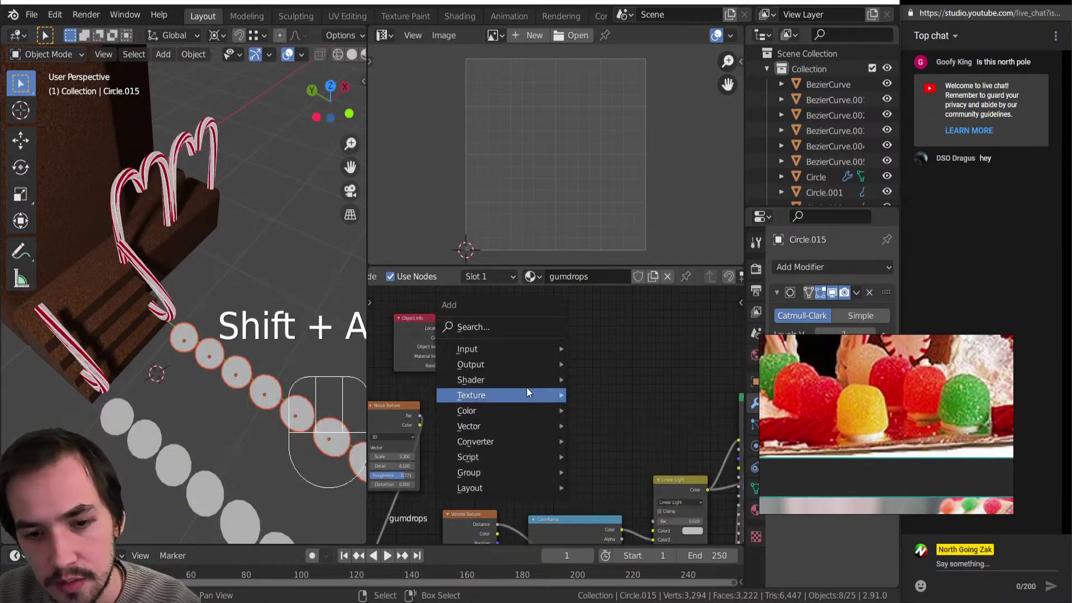
pyautogui.keyDown('ctrl'); pyautogui.keyDown('shift'); pyautogui.click(434, 358); pyautogui.keyUp('shift'); pyautogui.keyUp('ctrl')
pyautogui.keyDown('ctrl'); pyautogui.keyDown('shift'); pyautogui.click(434, 355); pyautogui.keyUp('shift'); pyautogui.keyUp('ctrl')
pyautogui.keyDown('ctrl'); pyautogui.keyDown('shift'); pyautogui.click(435, 356); pyautogui.keyUp('shift'); pyautogui.keyUp('ctrl')
pyautogui.keyDown('ctrl'); pyautogui.keyDown('shift'); pyautogui.click(434, 355); pyautogui.keyUp('shift'); pyautogui.keyUp('ctrl')
pyautogui.keyDown('ctrl'); pyautogui.keyDown('shift'); pyautogui.click(435, 356); pyautogui.keyUp('shift'); pyautogui.keyUp('ctrl')
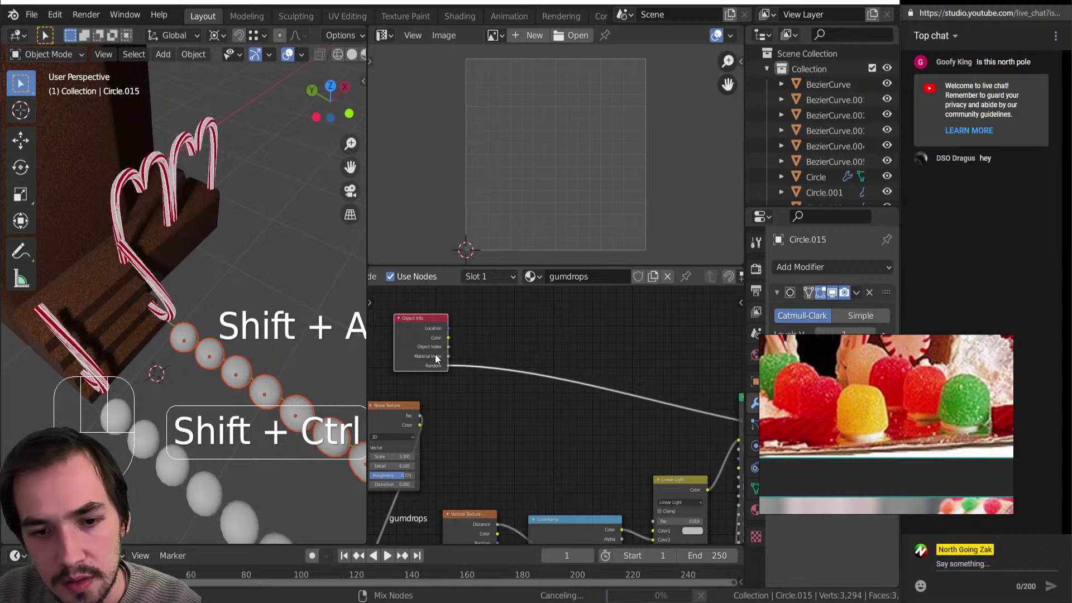
# Add a ColorRamp node on the link coming from Object Info's Random output.
pyautogui.click(500, 370)
pyautogui.hotkey('shift', 'a')
pyautogui.moveTo(501, 370)
pyautogui.click(564, 197)
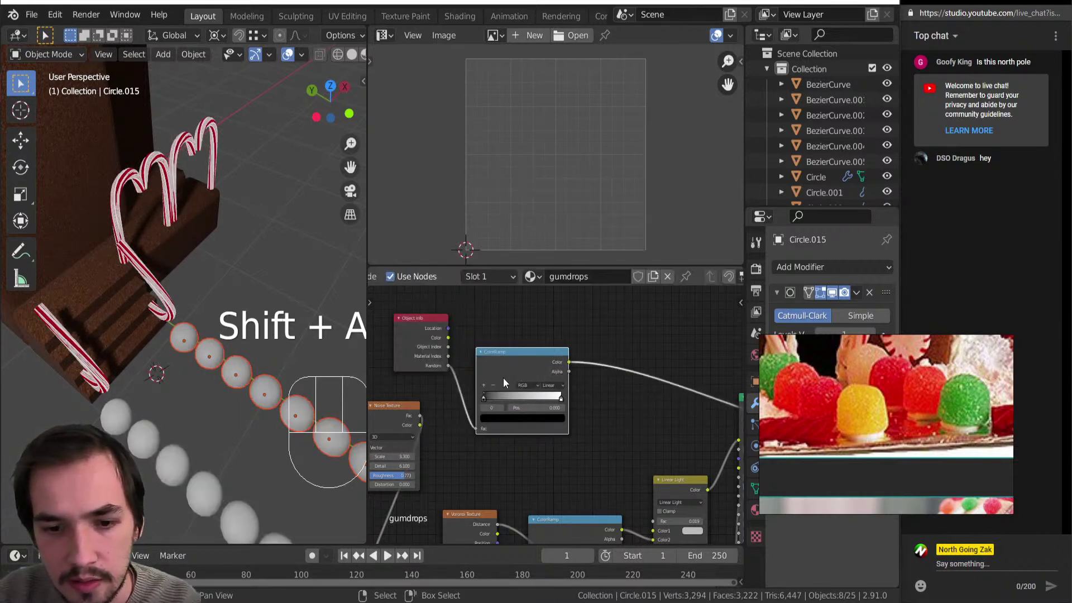
pyautogui.click(514, 377)
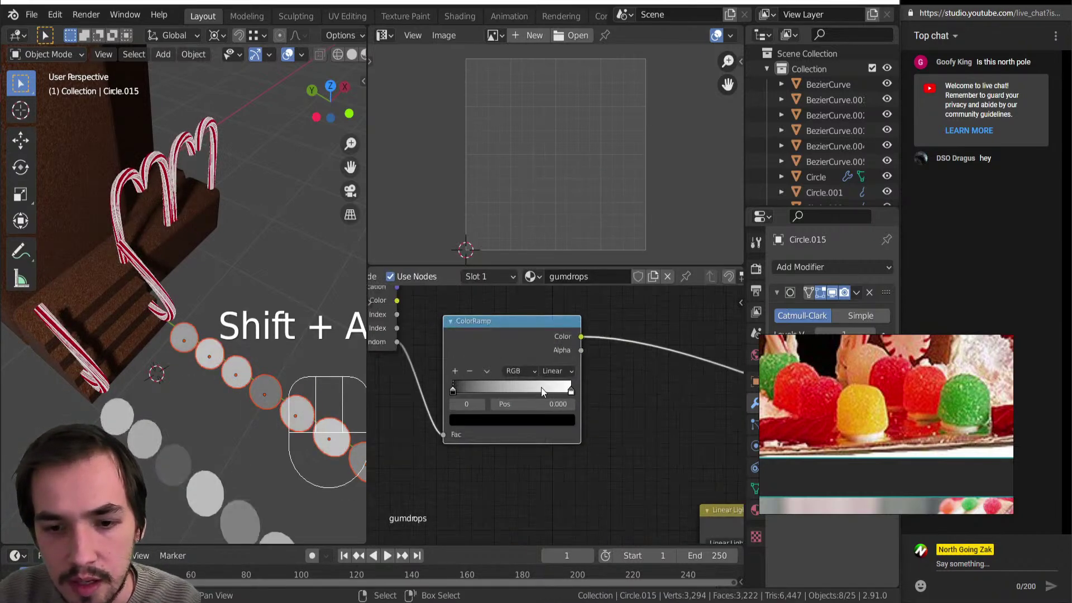
# Color the new ColorRamp's first stop yellow with hue 0.144, saturation 1.000 and value 1.000.
pyautogui.click(531, 421)
pyautogui.moveTo(551, 303); pyautogui.dragTo(548, 246)
pyautogui.click(469, 329)
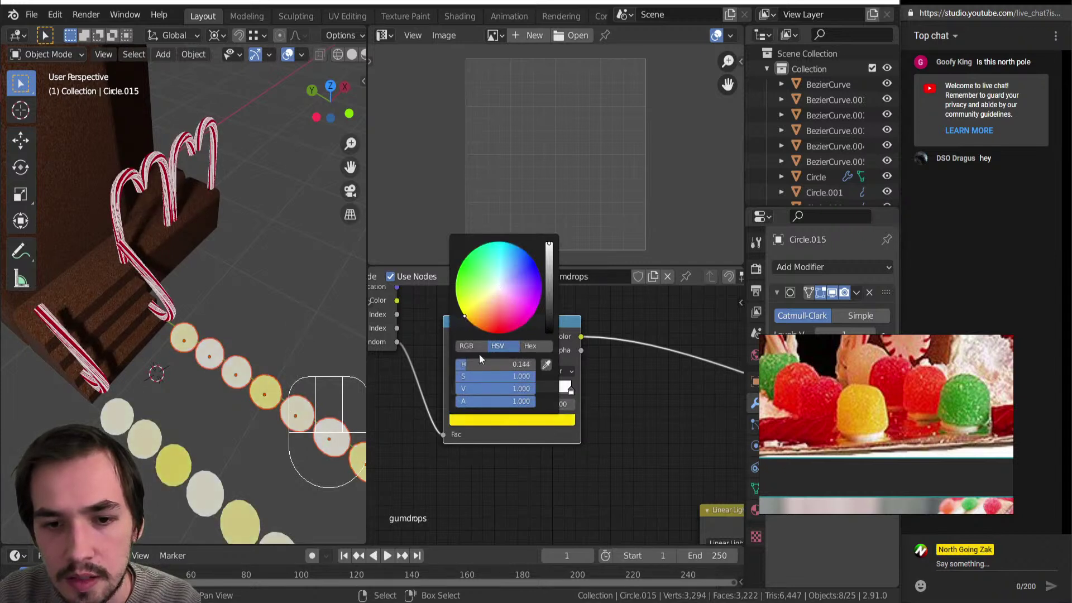
# Color the ColorRamp's end stop pure red and move it to position 0.609.
pyautogui.click(570, 391)
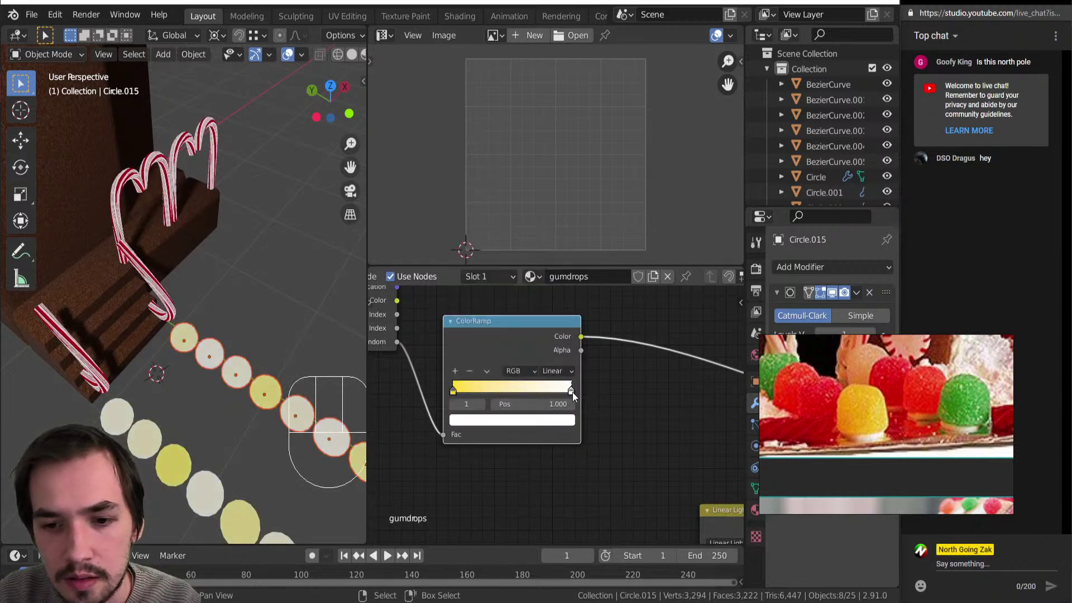
pyautogui.click(530, 419)
pyautogui.click(497, 316)
pyautogui.moveTo(498, 316); pyautogui.dragTo(498, 331)
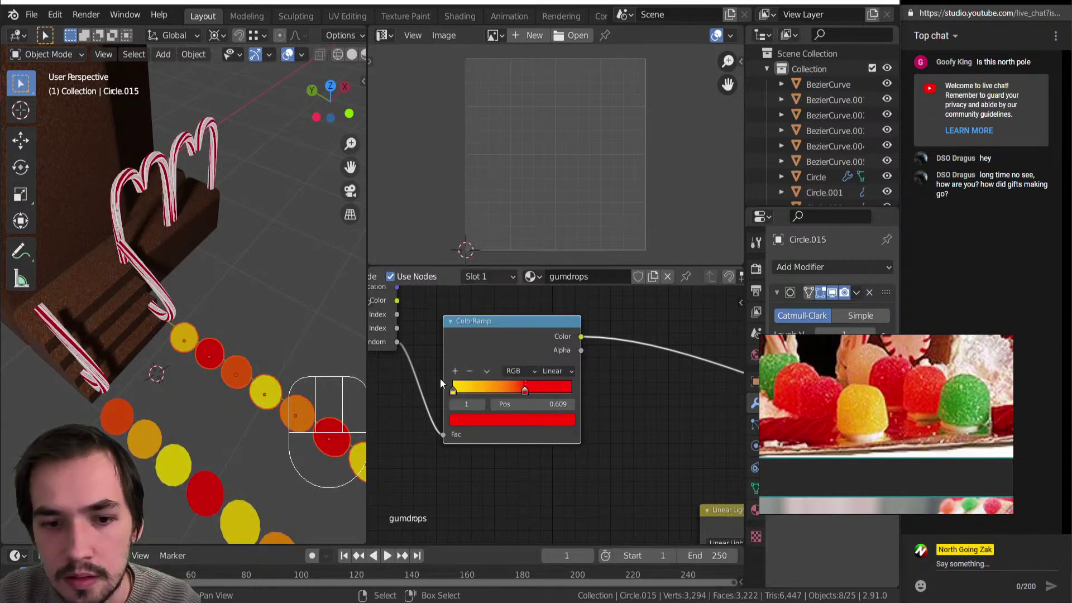
# Add a ColorRamp stop between the yellow and red ones at position 0.305 and color it bright green.
pyautogui.click(455, 370)
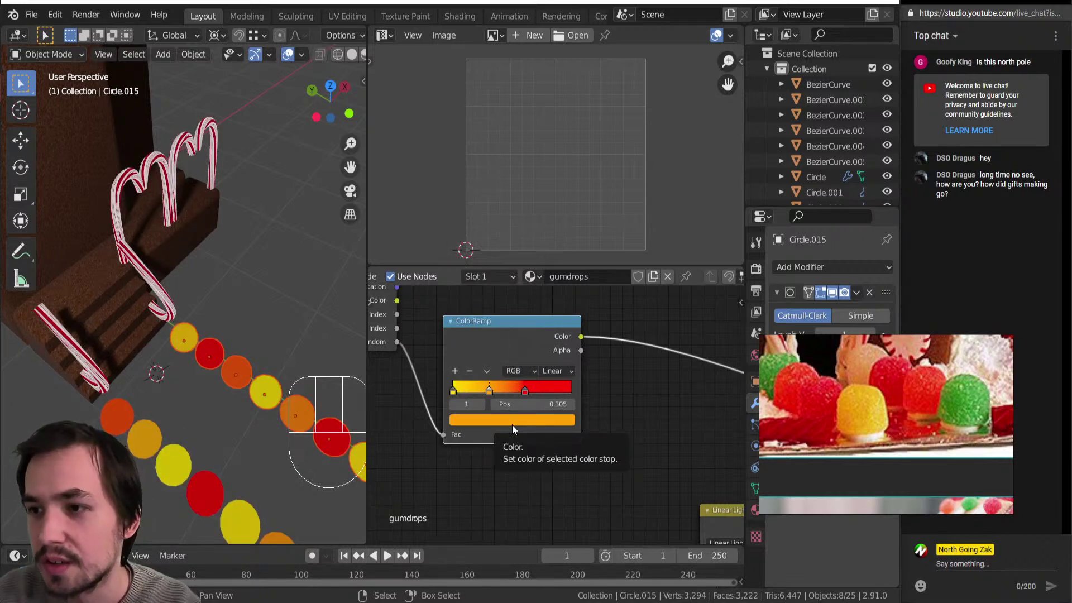
pyautogui.click(505, 423)
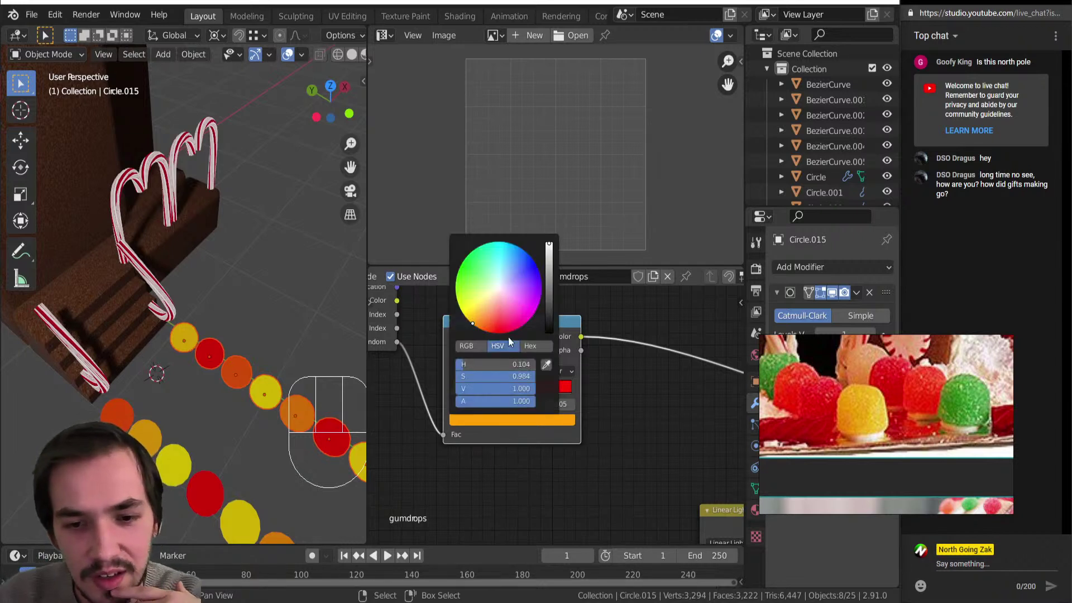
pyautogui.click(464, 281)
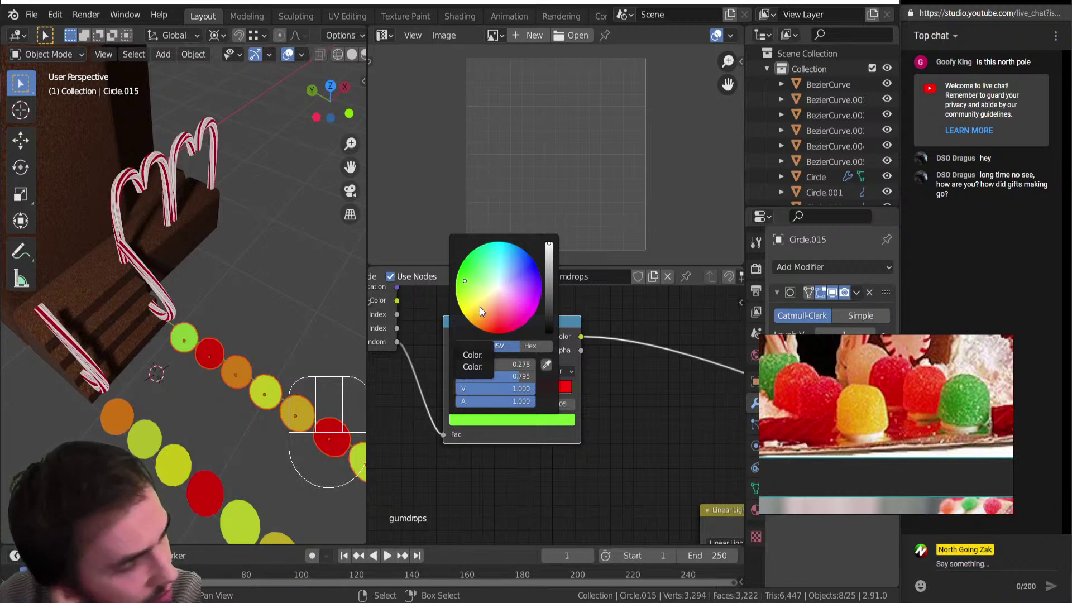
pyautogui.moveTo(468, 284); pyautogui.dragTo(468, 255)
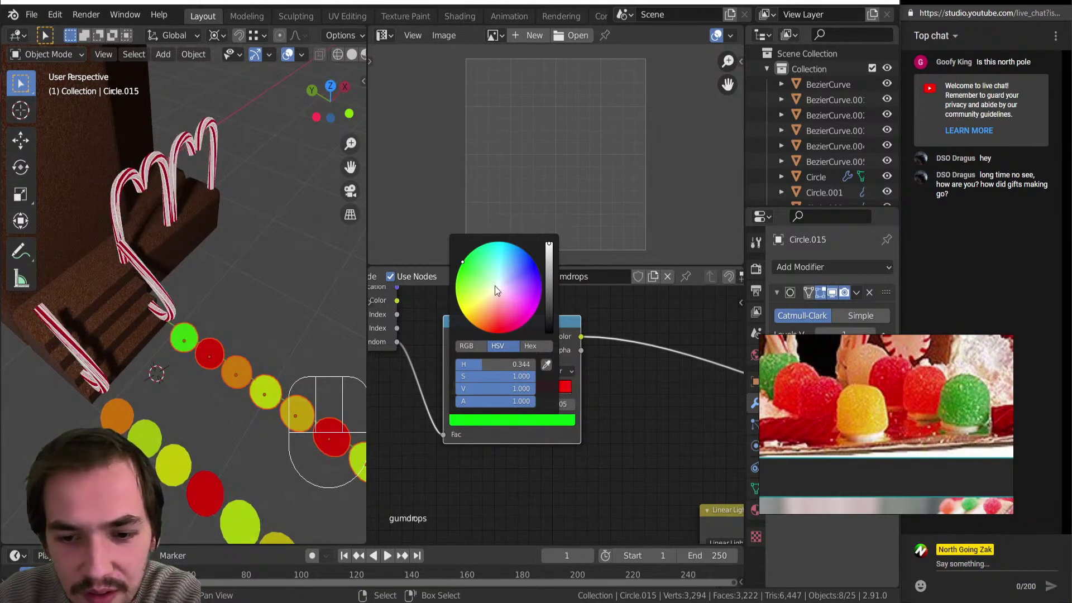
pyautogui.moveTo(514, 391)
pyautogui.mouseDown()
pyautogui.moveTo(500, 391)
pyautogui.moveTo(515, 379)
pyautogui.moveTo(504, 379)
pyautogui.moveTo(506, 366)
pyautogui.mouseUp()
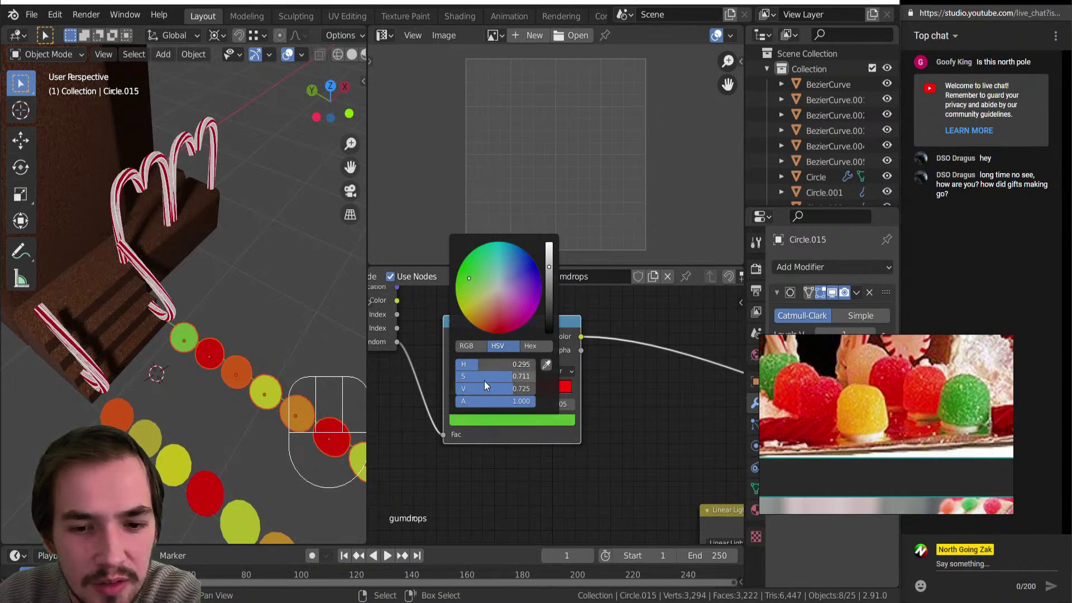
pyautogui.moveTo(478, 390); pyautogui.dragTo(501, 377)
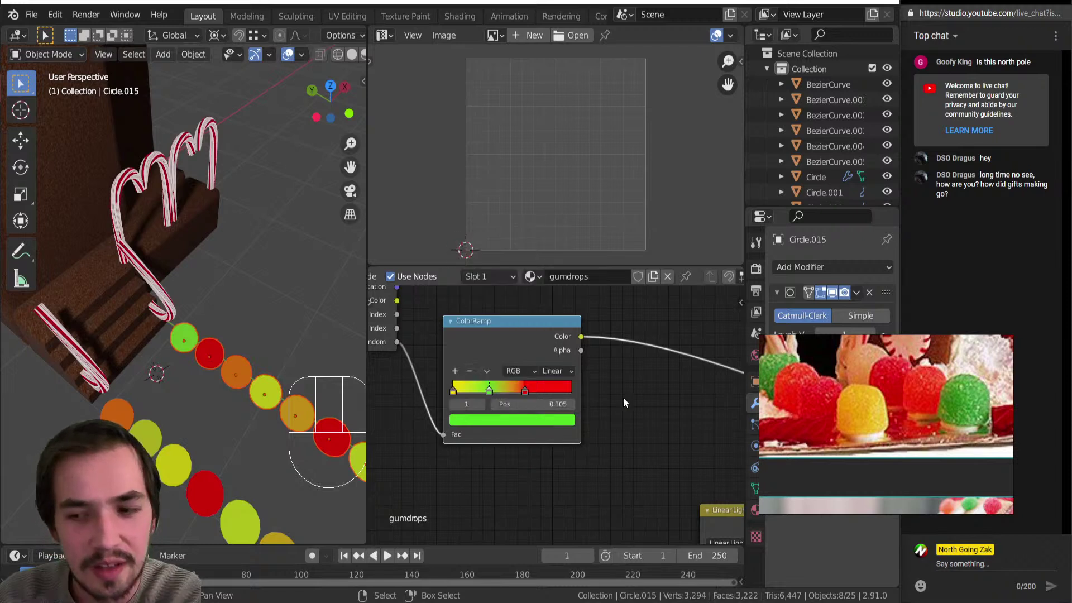
# Add a fourth ColorRamp stop beyond the red one at position 0.923 and color it pale pink.
pyautogui.click(455, 372)
pyautogui.moveTo(471, 390); pyautogui.dragTo(571, 392)
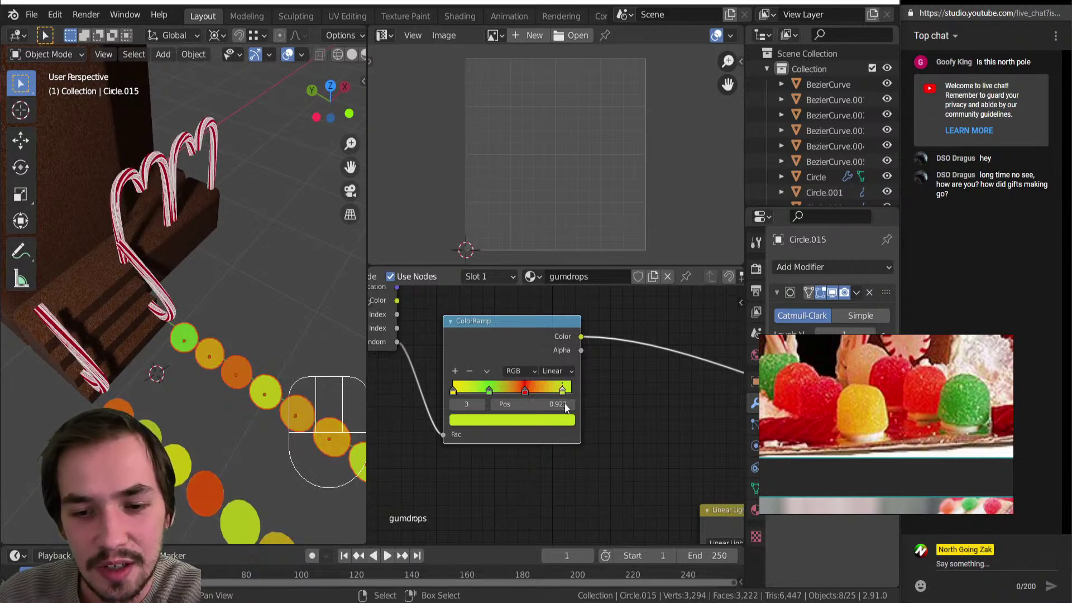
pyautogui.click(555, 425)
pyautogui.moveTo(491, 304); pyautogui.dragTo(509, 307)
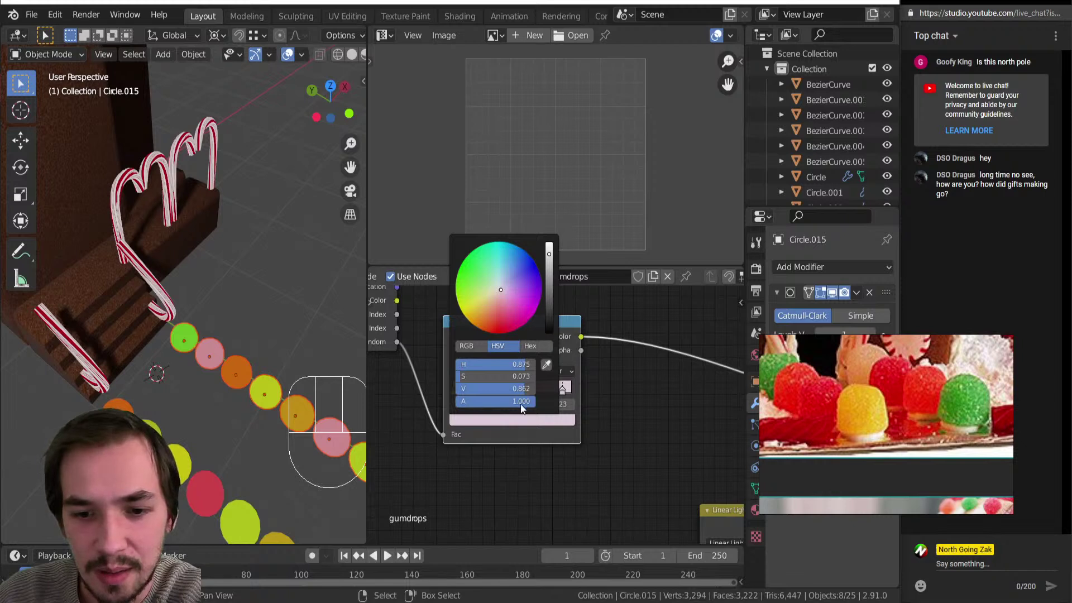
# Move the red ColorRamp stop to position 0.556 and the pale pink stop to 0.958.
pyautogui.moveTo(531, 389); pyautogui.dragTo(521, 393)
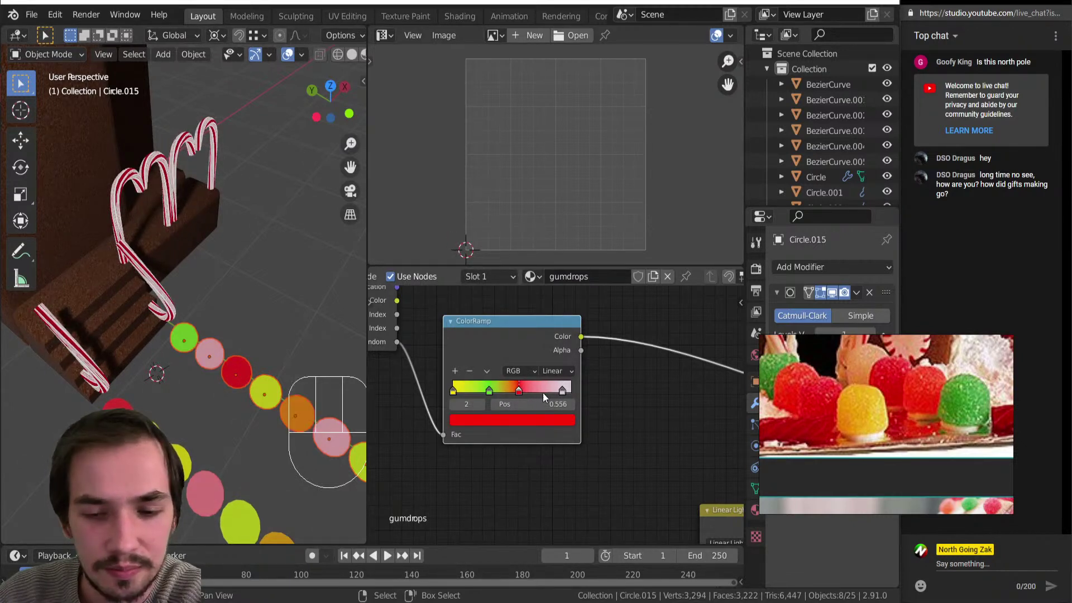
pyautogui.click(562, 390)
pyautogui.moveTo(561, 390); pyautogui.dragTo(564, 390)
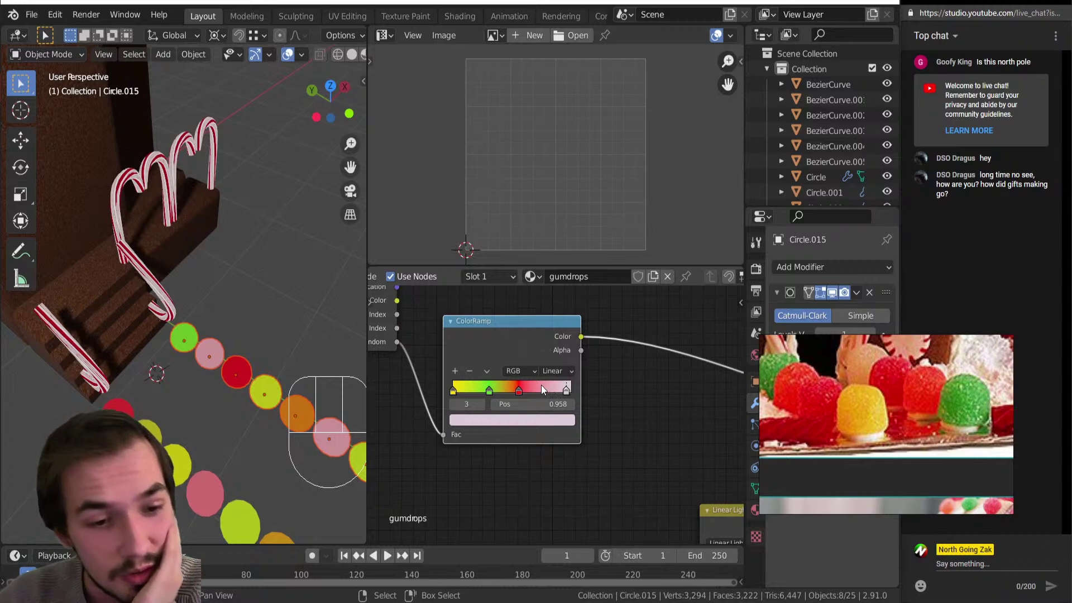
# Set the random-color ColorRamp's interpolation to Constant.
pyautogui.moveTo(166, 347); pyautogui.dragTo(166, 298, button='middle')
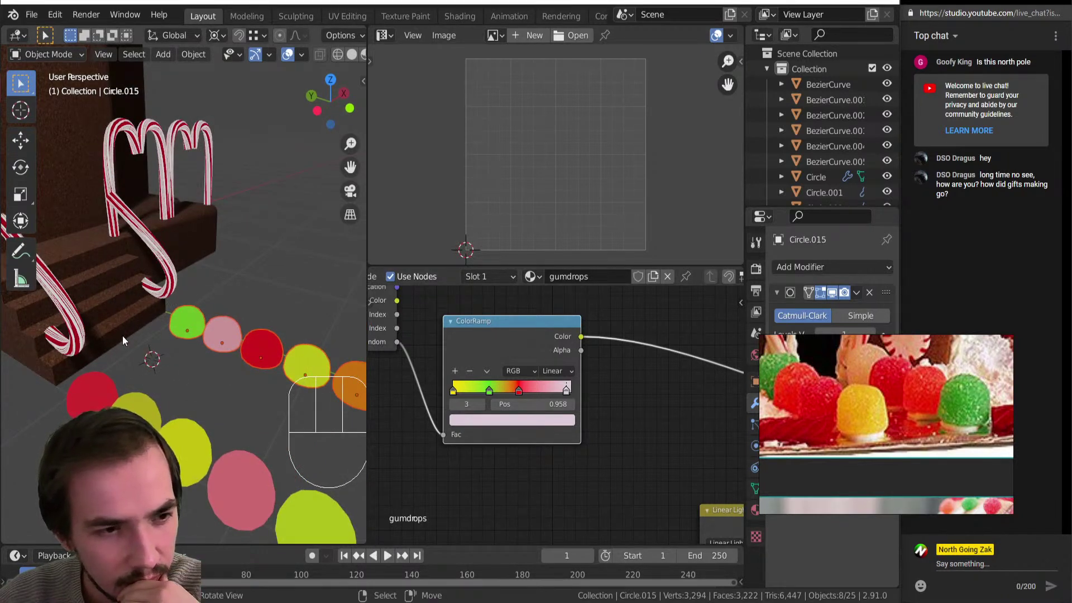
pyautogui.press('z')
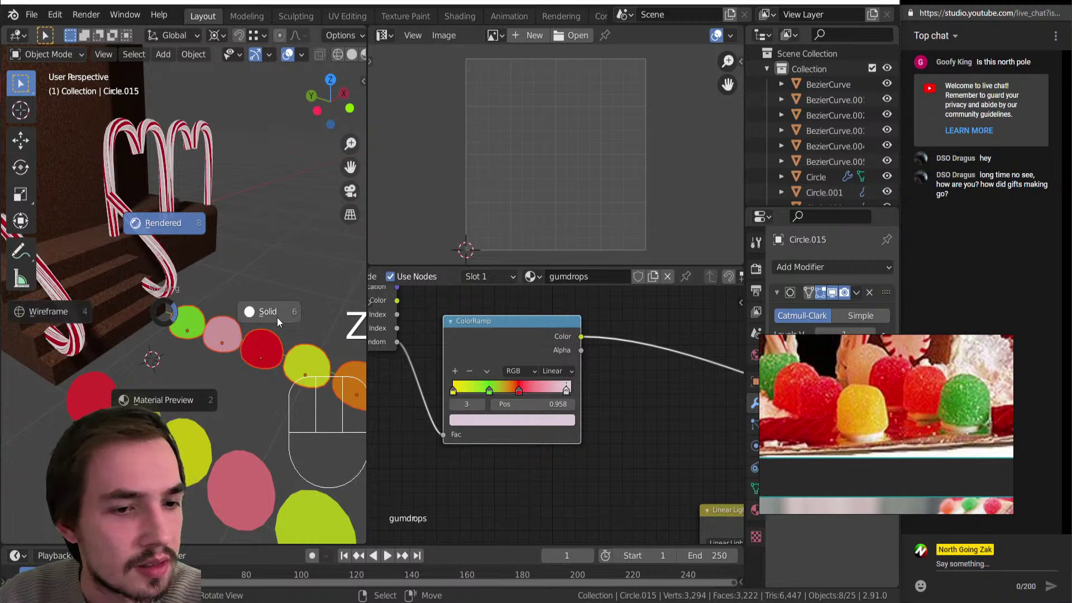
pyautogui.click(166, 312)
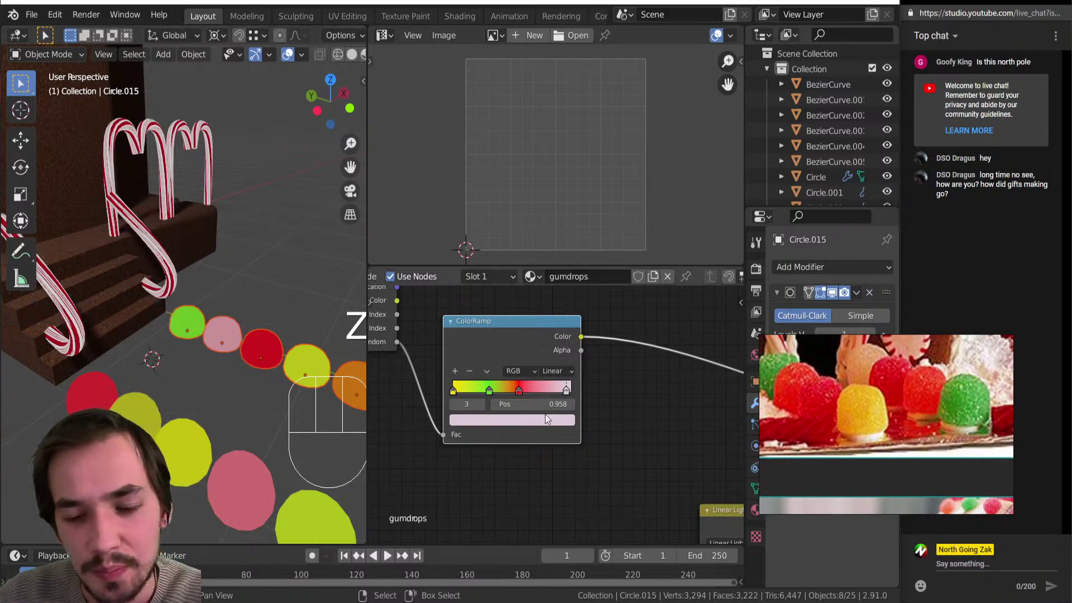
pyautogui.click(552, 371)
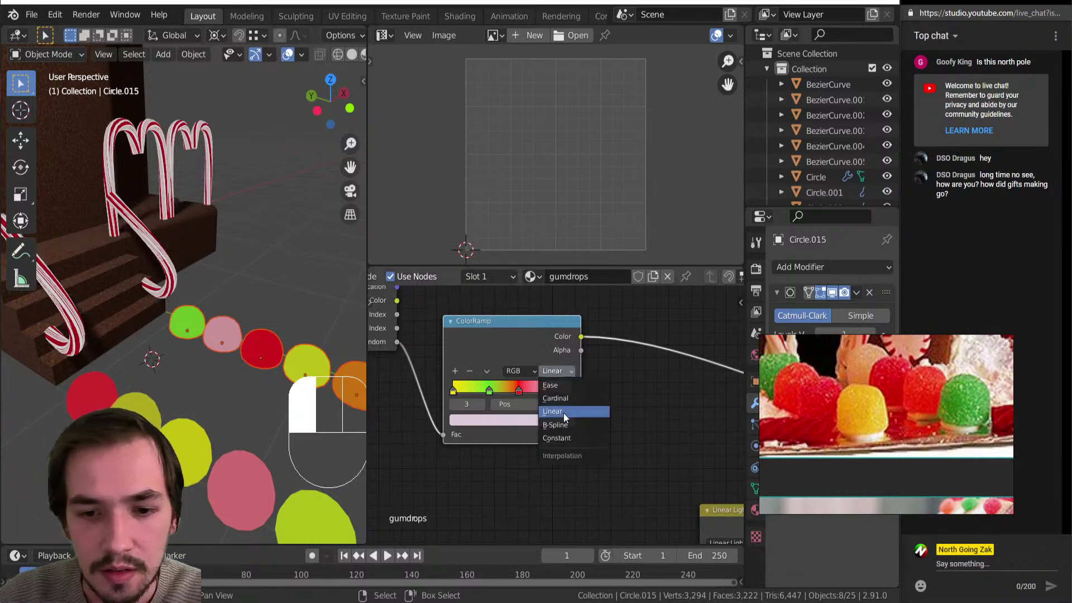
pyautogui.click(566, 439)
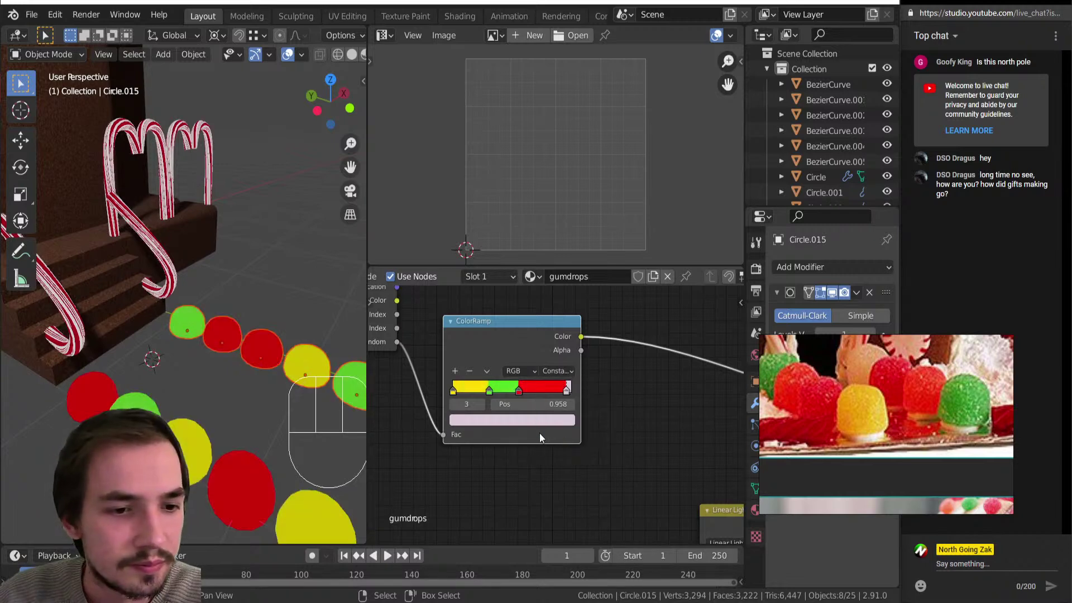
# Even out the color bands by moving the green stop toward yellow, the red stop to 0.465 and the pale pink stop to 0.694.
pyautogui.scroll(1, 553, 413)
pyautogui.moveTo(566, 384); pyautogui.dragTo(527, 391)
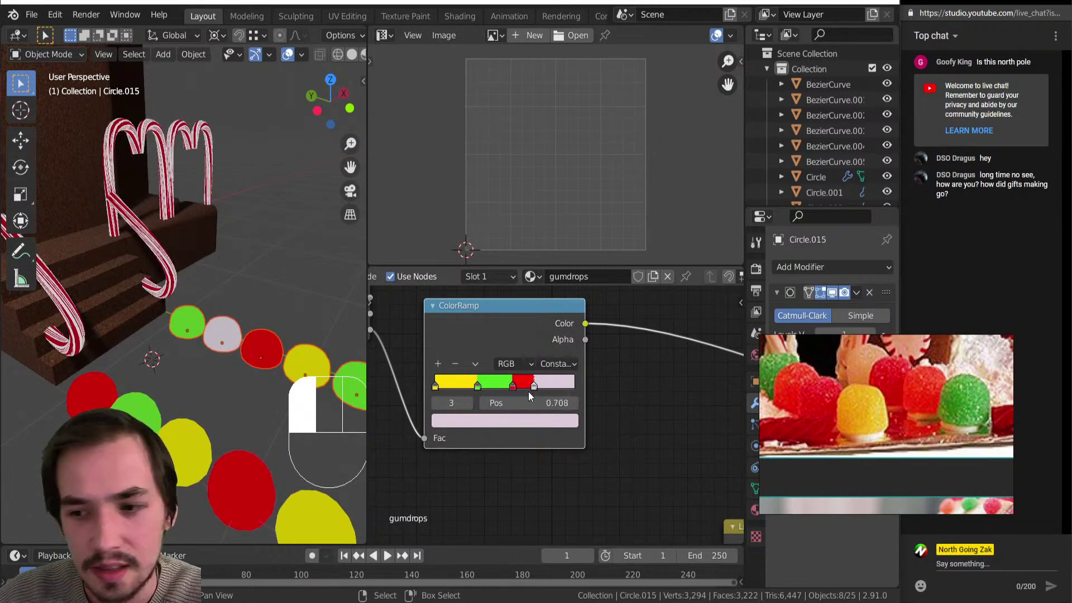
pyautogui.moveTo(381, 429); pyautogui.dragTo(235, 391, button='middle')
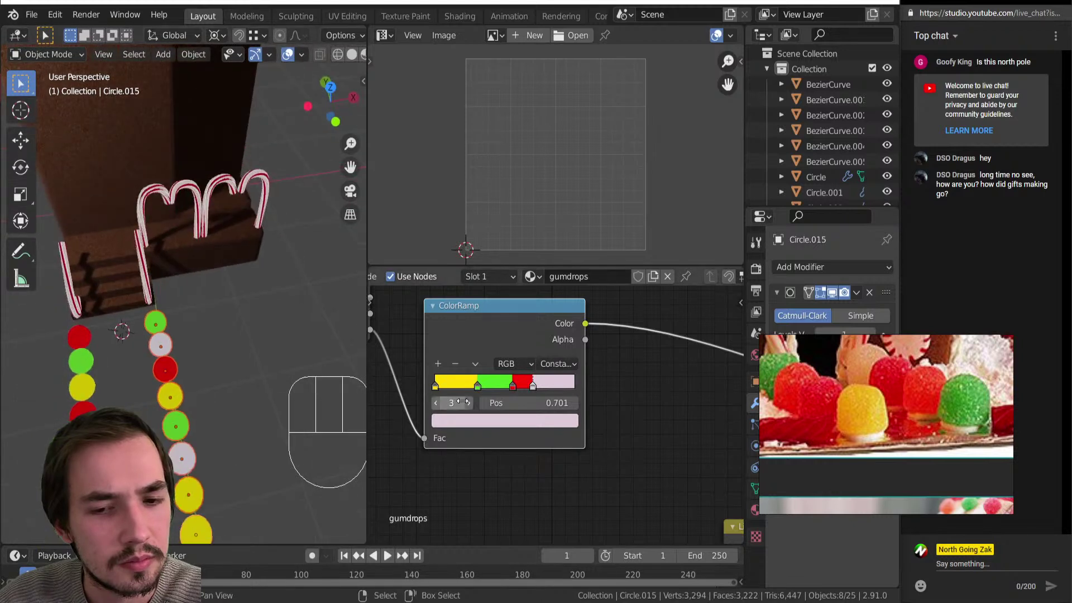
pyautogui.moveTo(476, 382); pyautogui.dragTo(498, 392)
pyautogui.click(512, 387)
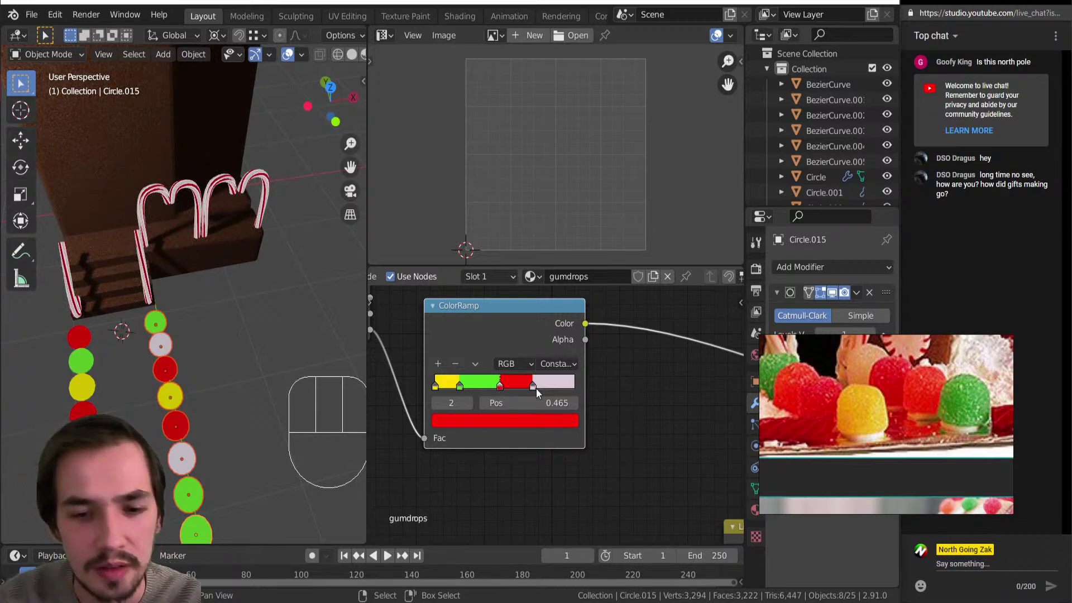
pyautogui.moveTo(534, 386); pyautogui.dragTo(536, 388)
pyautogui.moveTo(184, 335); pyautogui.dragTo(132, 330, button='middle')
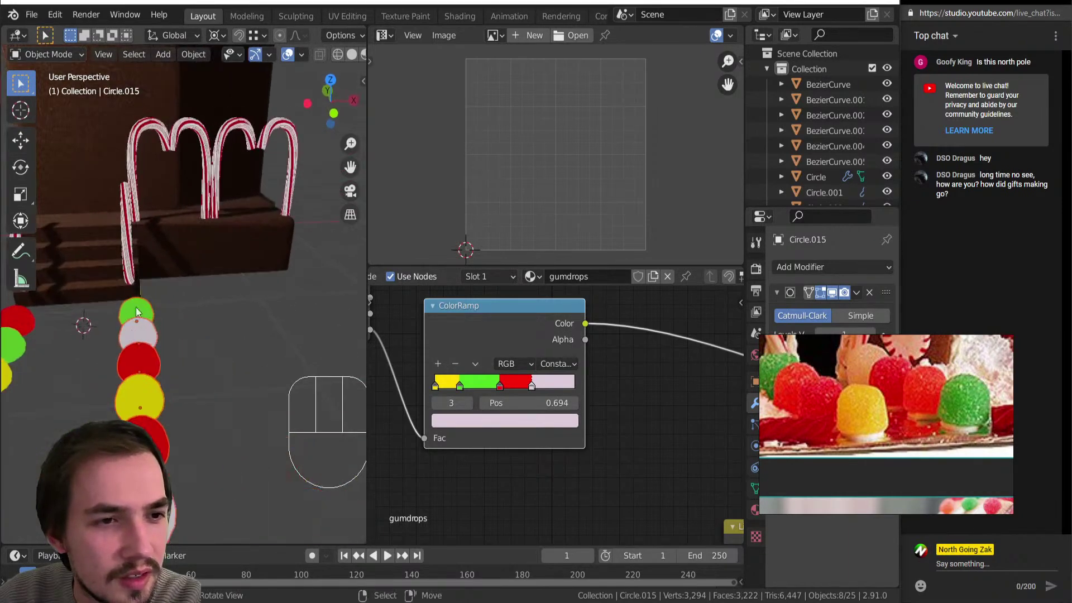
# Reposition the Principled BSDF node in the candy cane material and connect it to the Material Output.
pyautogui.click(139, 197)
pyautogui.scroll(-12, 589, 437)
pyautogui.moveTo(539, 424); pyautogui.dragTo(369, 409, button='middle')
pyautogui.scroll(6, 505, 431)
pyautogui.click(471, 454)
pyautogui.click(430, 509)
pyautogui.moveTo(481, 460); pyautogui.dragTo(564, 349, button='middle')
pyautogui.scroll(-1, 491, 405)
pyautogui.moveTo(488, 417); pyautogui.dragTo(485, 451, button='middle')
pyautogui.scroll(2, 484, 455)
pyautogui.press('g')
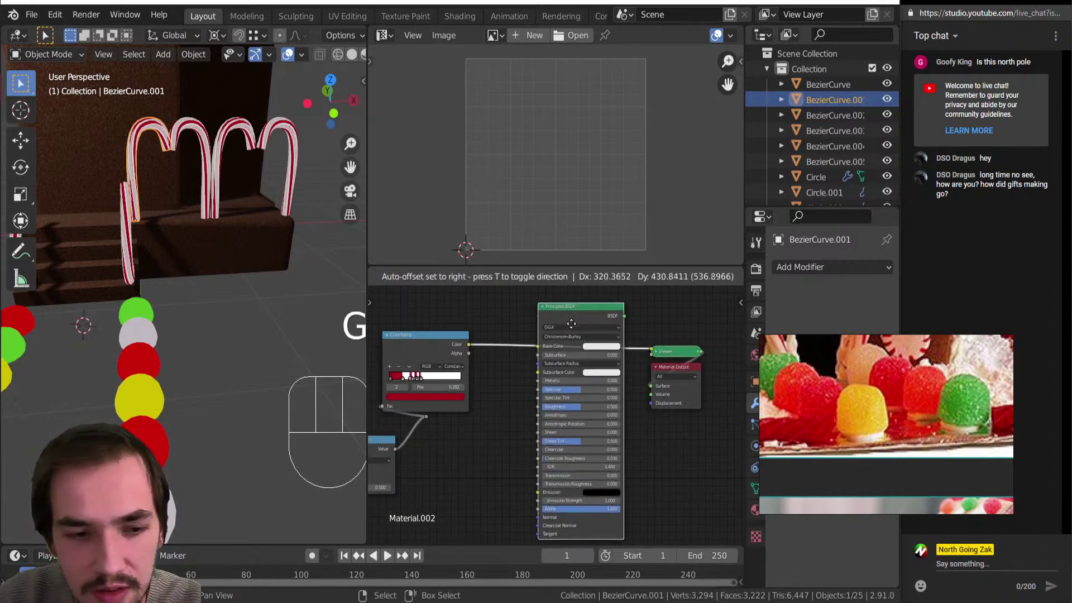
pyautogui.click(547, 352)
pyautogui.keyDown('ctrl'); pyautogui.keyDown('shift'); pyautogui.click(574, 332); pyautogui.keyUp('shift'); pyautogui.keyUp('ctrl')
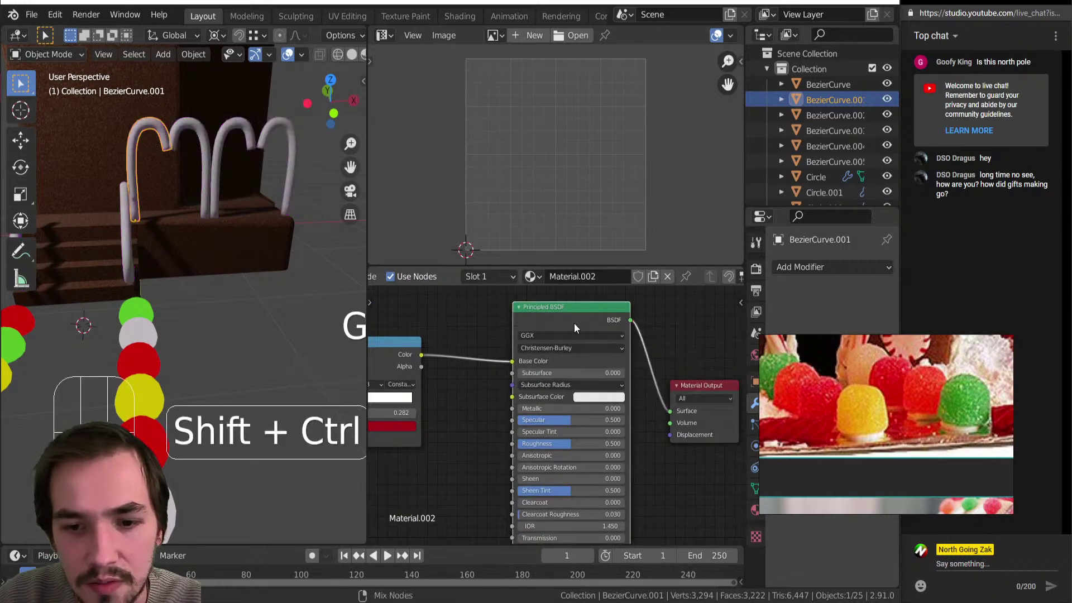
# Lower the candy cane material's roughness to about 0.151.
pyautogui.moveTo(106, 248); pyautogui.dragTo(150, 330, button='middle')
pyautogui.scroll(3, 150, 330)
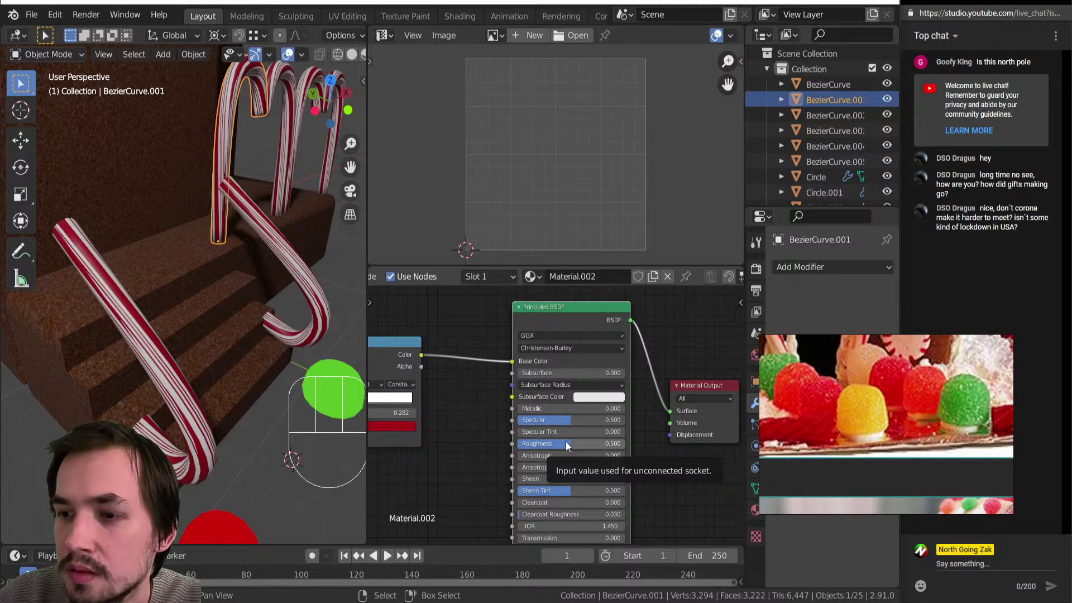
pyautogui.moveTo(566, 443); pyautogui.dragTo(536, 443)
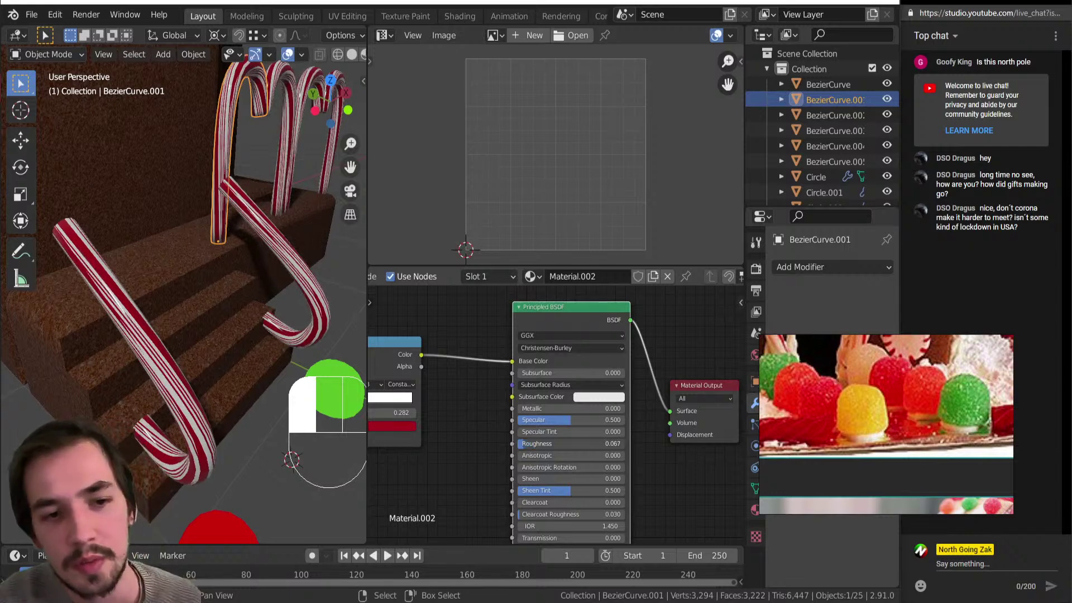
pyautogui.moveTo(523, 443)
pyautogui.mouseDown()
pyautogui.moveTo(550, 443)
pyautogui.moveTo(533, 444)
pyautogui.mouseUp()
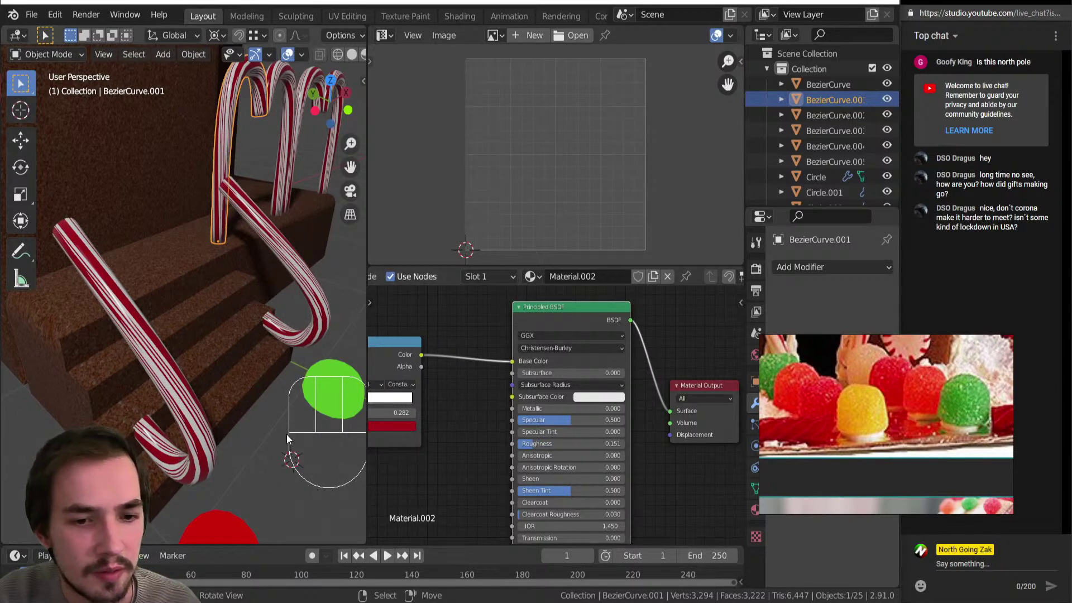
pyautogui.moveTo(263, 378); pyautogui.dragTo(206, 384, button='middle')
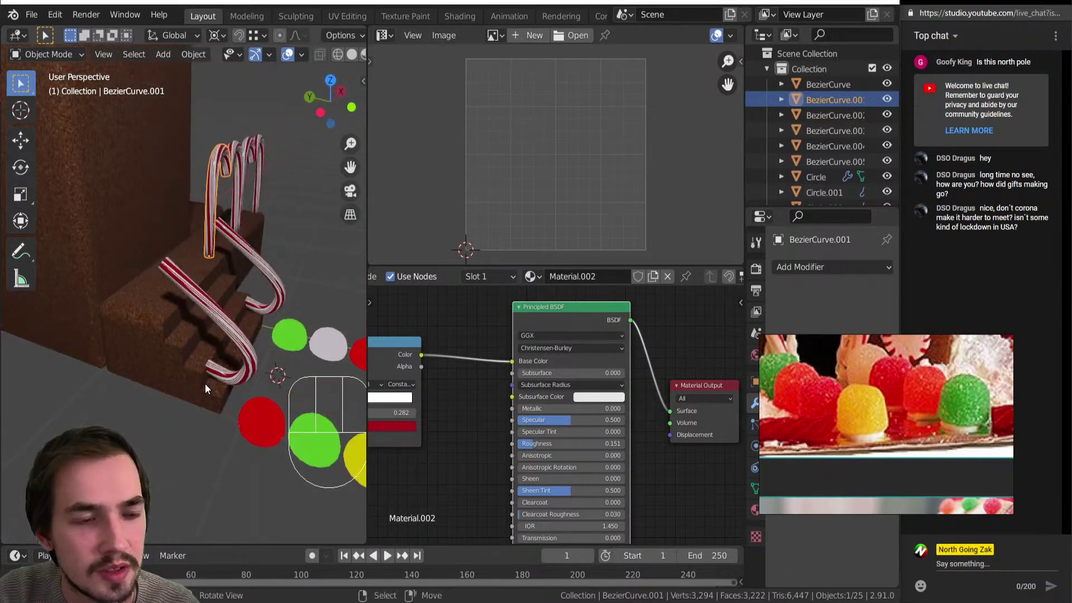
# Set the Subsurface value of the house body's gingerbread material to about 0.056.
pyautogui.press('shift')
pyautogui.keyDown('shift'); pyautogui.moveTo(158, 249); pyautogui.dragTo(182, 319, button='middle'); pyautogui.keyUp('shift')
pyautogui.click(183, 319)
pyautogui.scroll(-2, 639, 425)
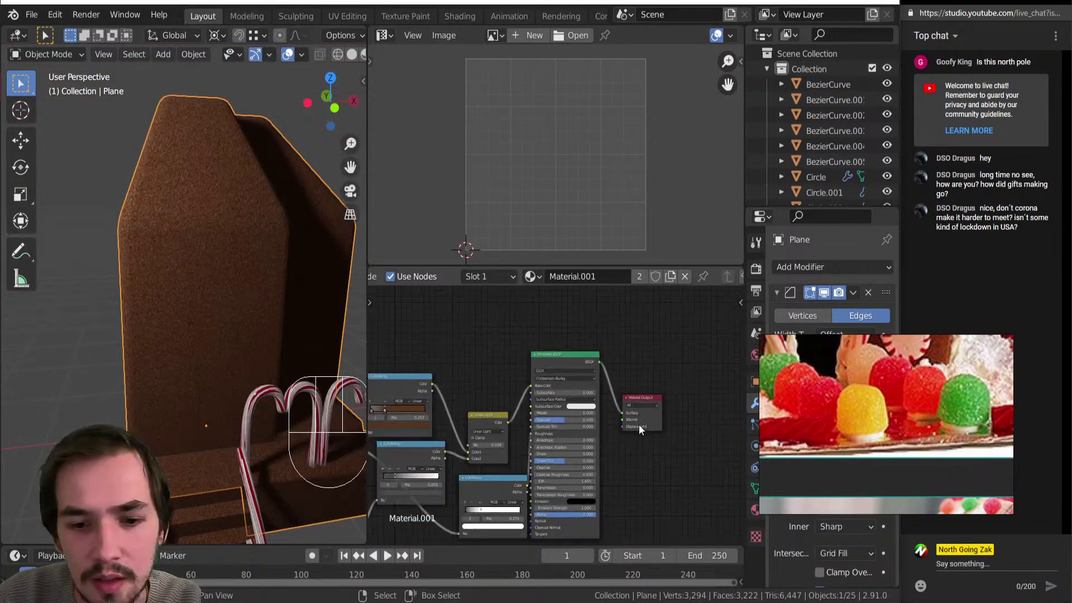
pyautogui.scroll(5, 548, 413)
pyautogui.moveTo(546, 361)
pyautogui.mouseDown()
pyautogui.moveTo(570, 361)
pyautogui.moveTo(507, 366)
pyautogui.mouseUp()
# Add a point light in front of the house's side wall with its power at about 48.3 W.
pyautogui.moveTo(298, 354); pyautogui.dragTo(235, 344, button='middle')
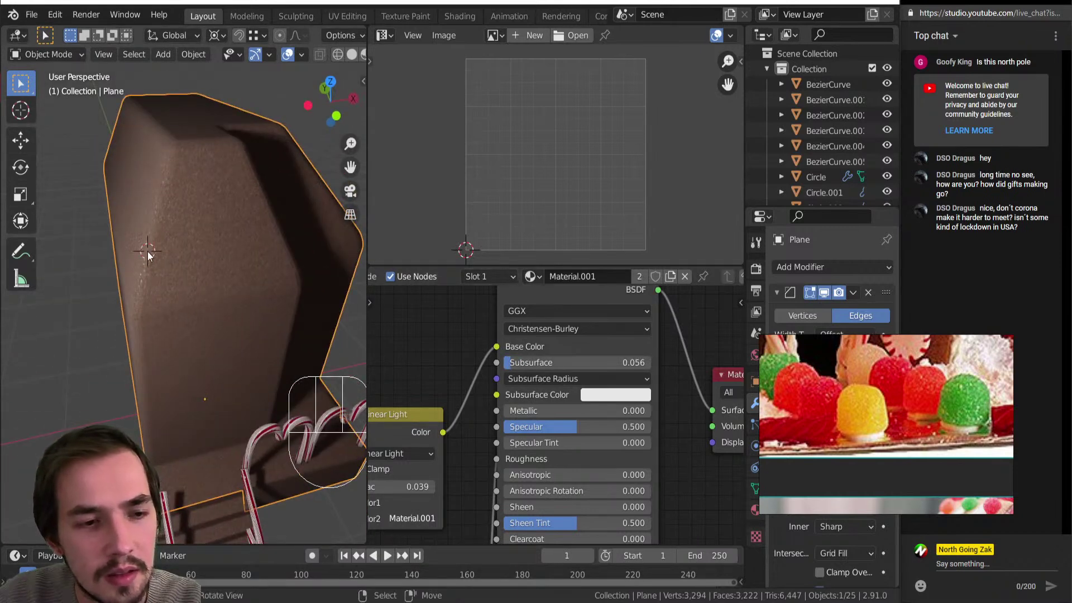
pyautogui.hotkey('shift', 'a')
pyautogui.moveTo(112, 440)
pyautogui.click(192, 440)
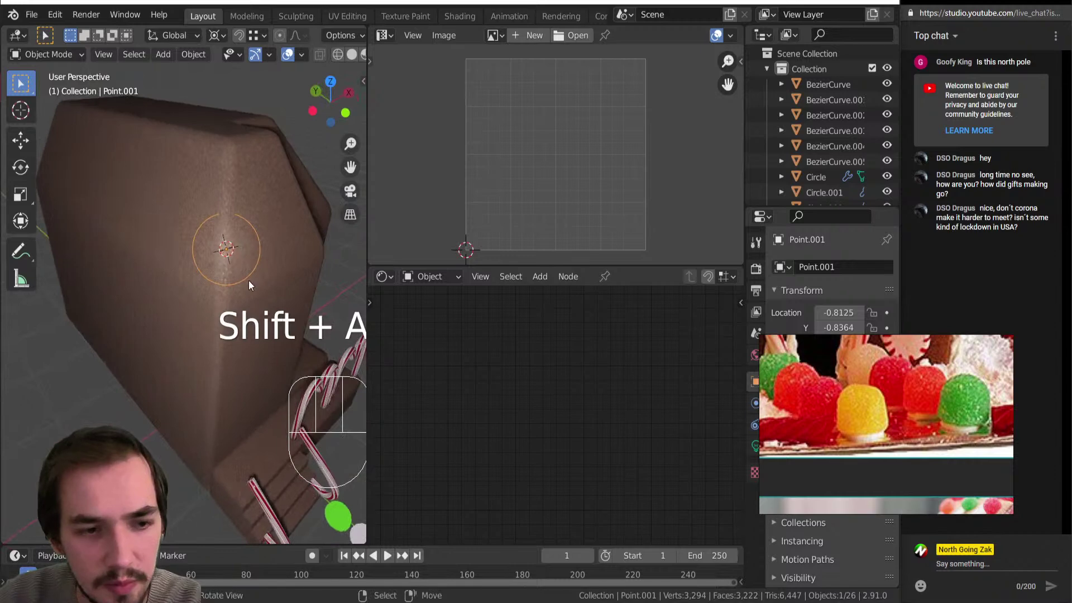
pyautogui.press('g')
pyautogui.click(179, 295)
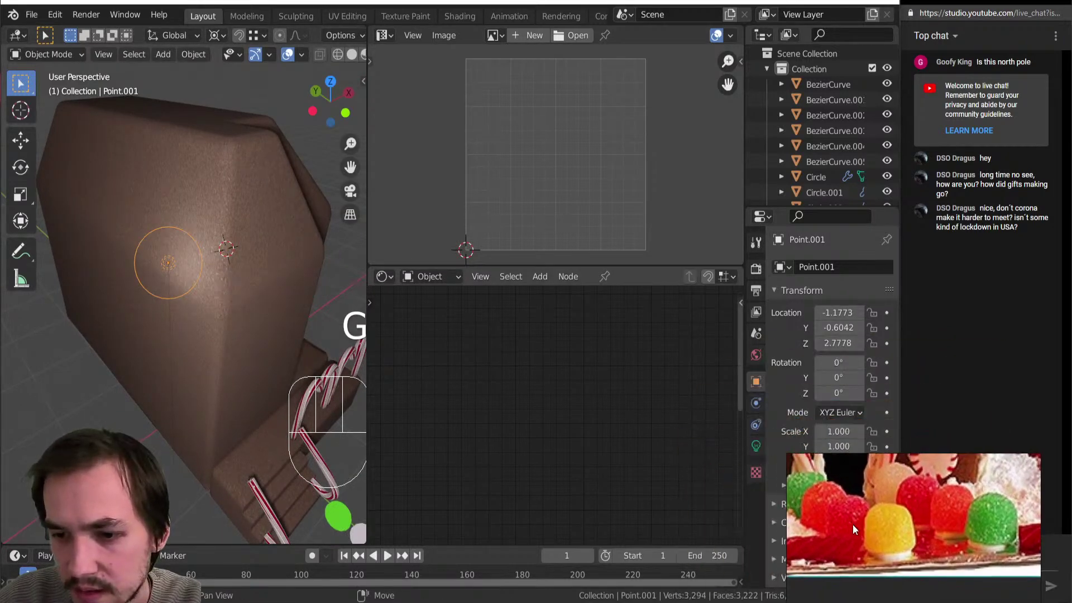
pyautogui.click(756, 446)
pyautogui.moveTo(845, 366); pyautogui.dragTo(860, 366)
pyautogui.moveTo(98, 279); pyautogui.dragTo(333, 276, button='middle')
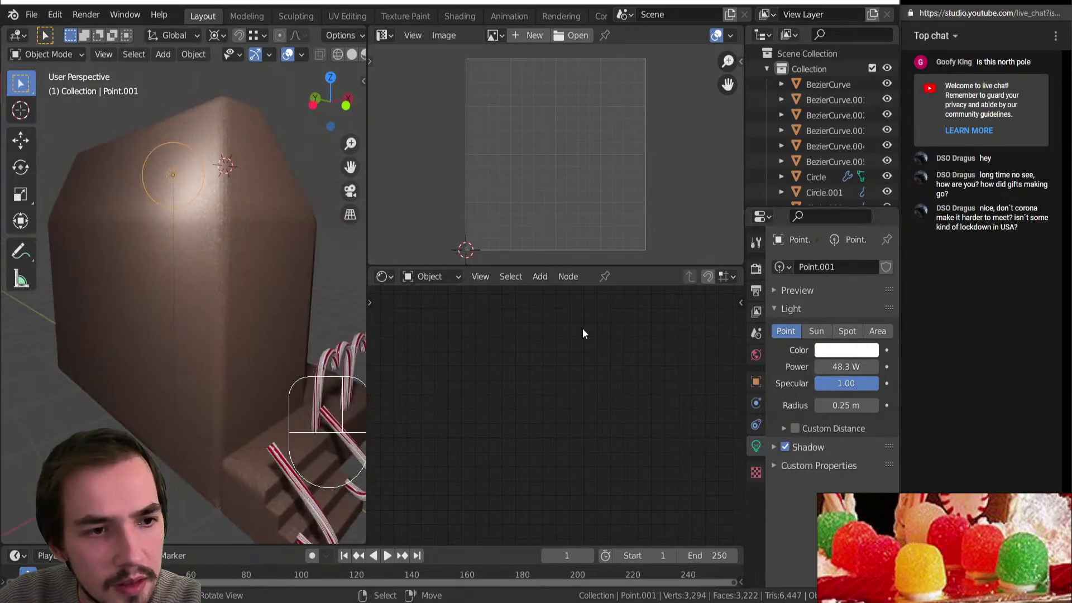
# Set the first two Subsurface Radius values of the house's gingerbread material to 1.
pyautogui.click(244, 245)
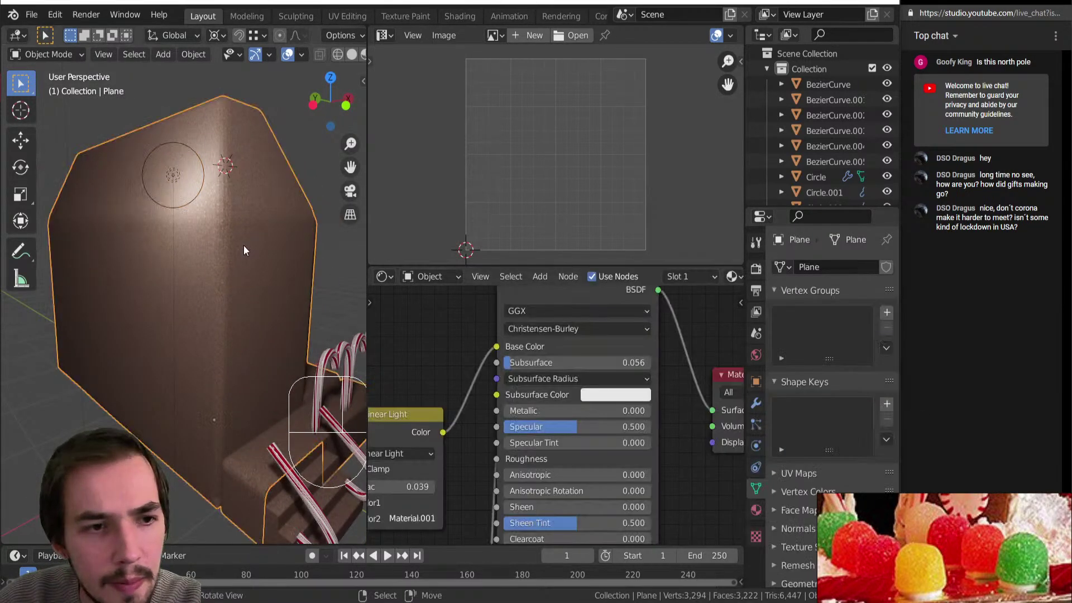
pyautogui.click(566, 384)
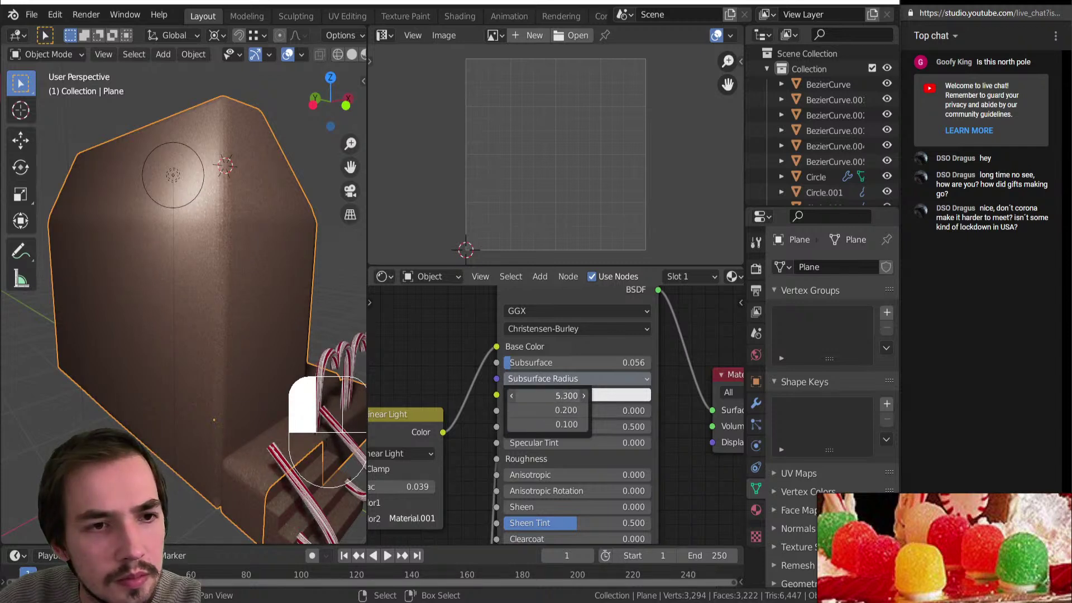
pyautogui.moveTo(547, 410); pyautogui.dragTo(574, 410)
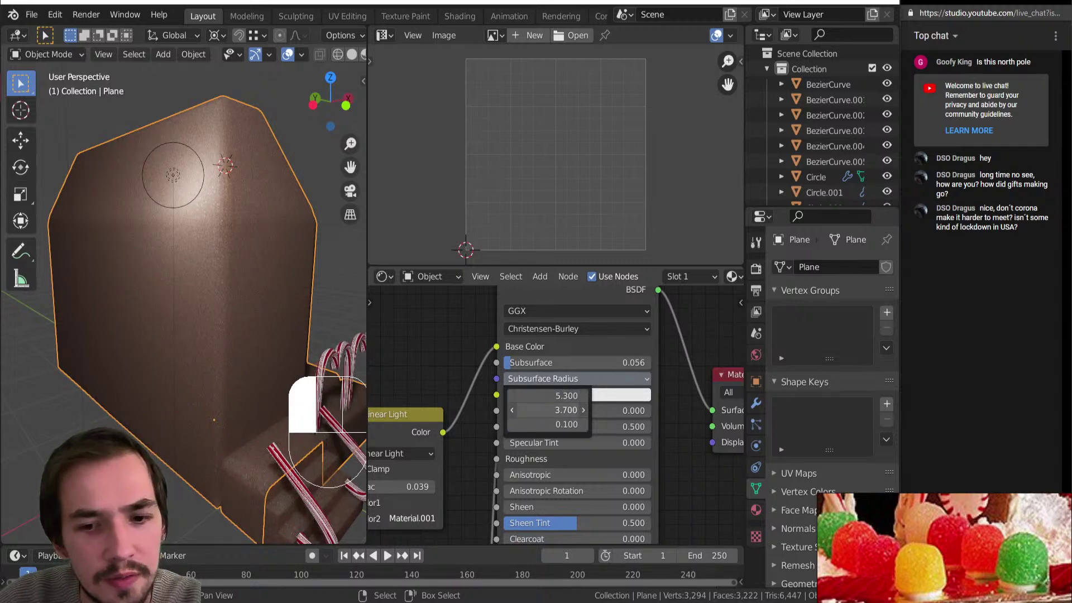
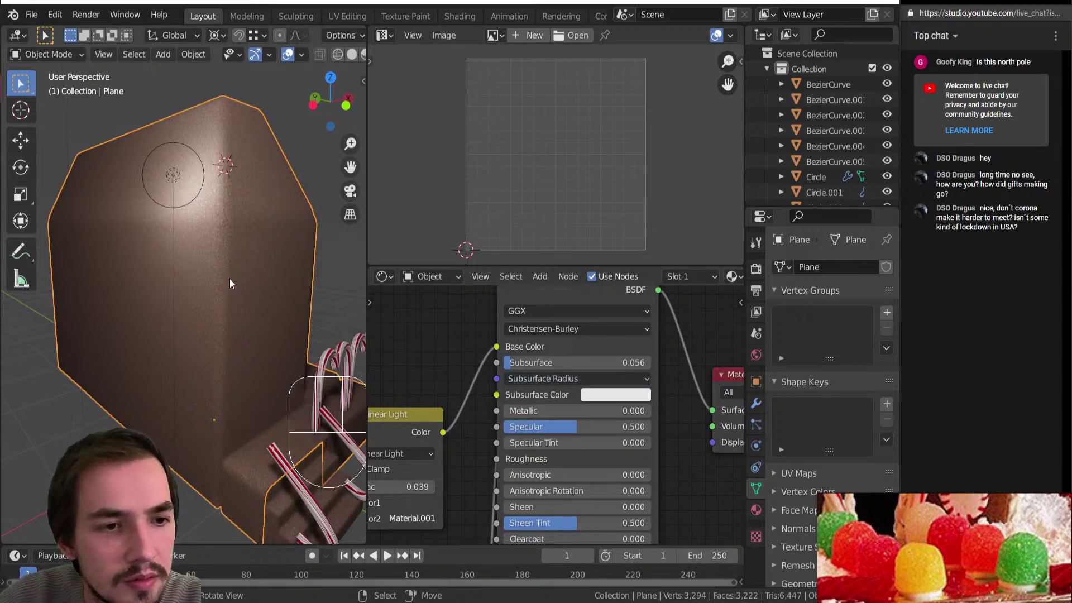
pyautogui.click(577, 381)
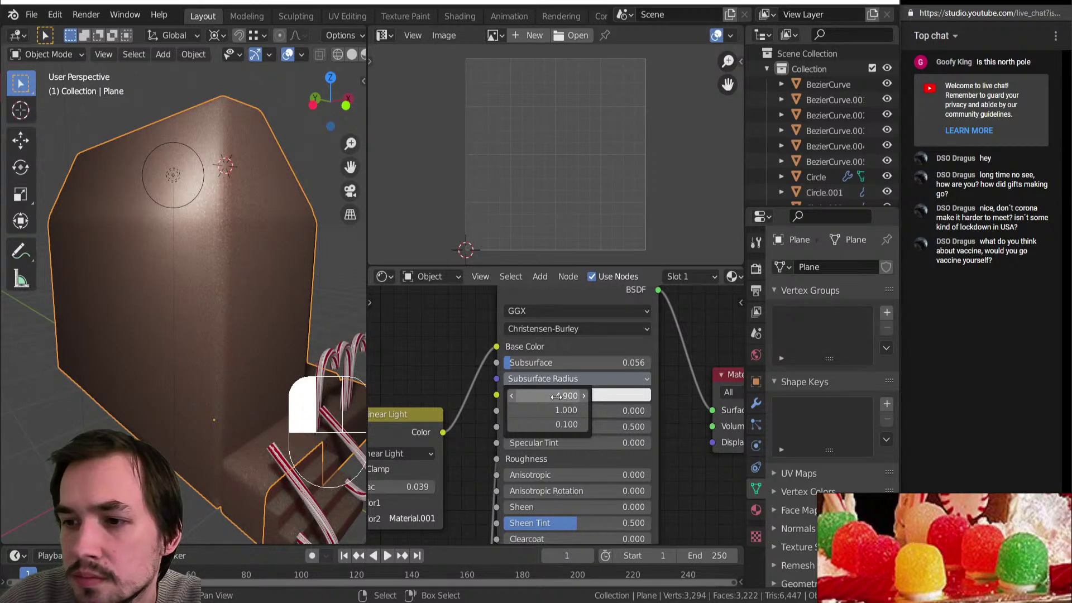
pyautogui.moveTo(555, 396); pyautogui.dragTo(556, 396)
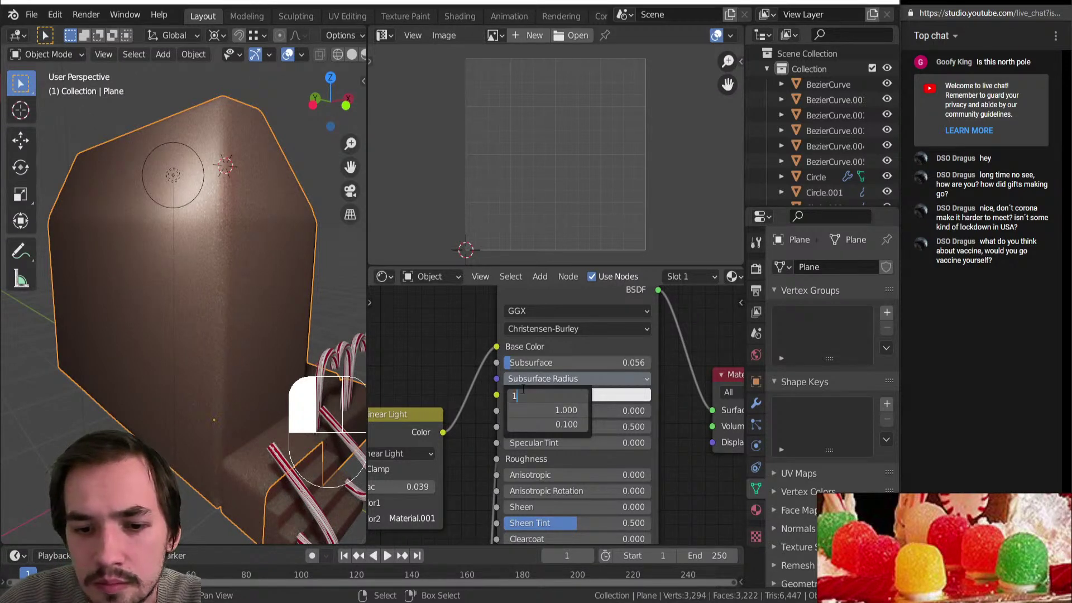
# Apply a shading command to the house body through the operator search with "shade".
pyautogui.moveTo(303, 307); pyautogui.dragTo(201, 335, button='middle')
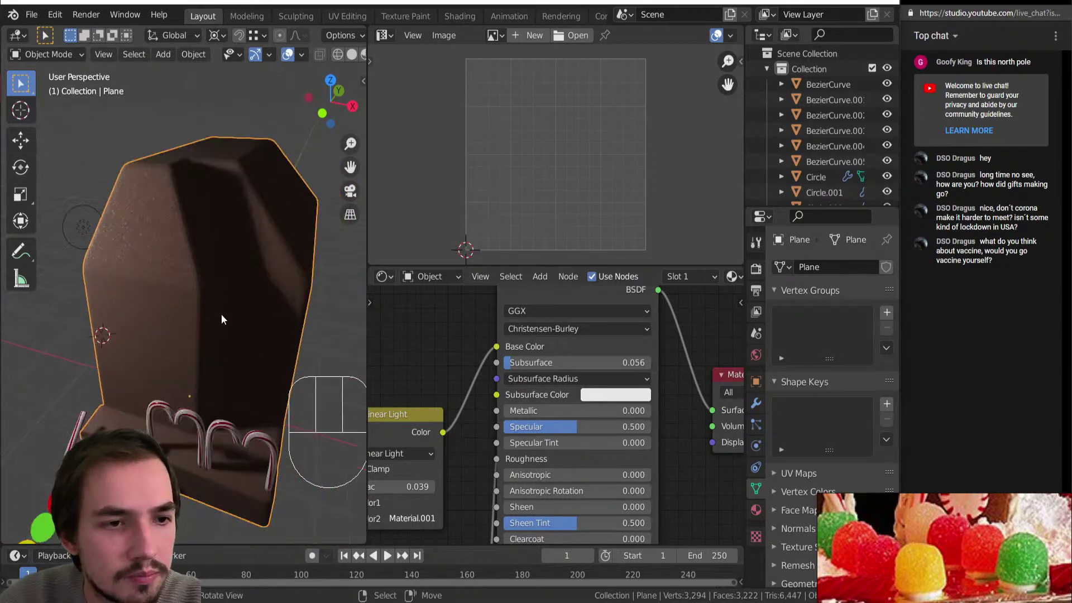
pyautogui.press('F3')
pyautogui.write('shade')
pyautogui.press('Down')
pyautogui.press('Return')
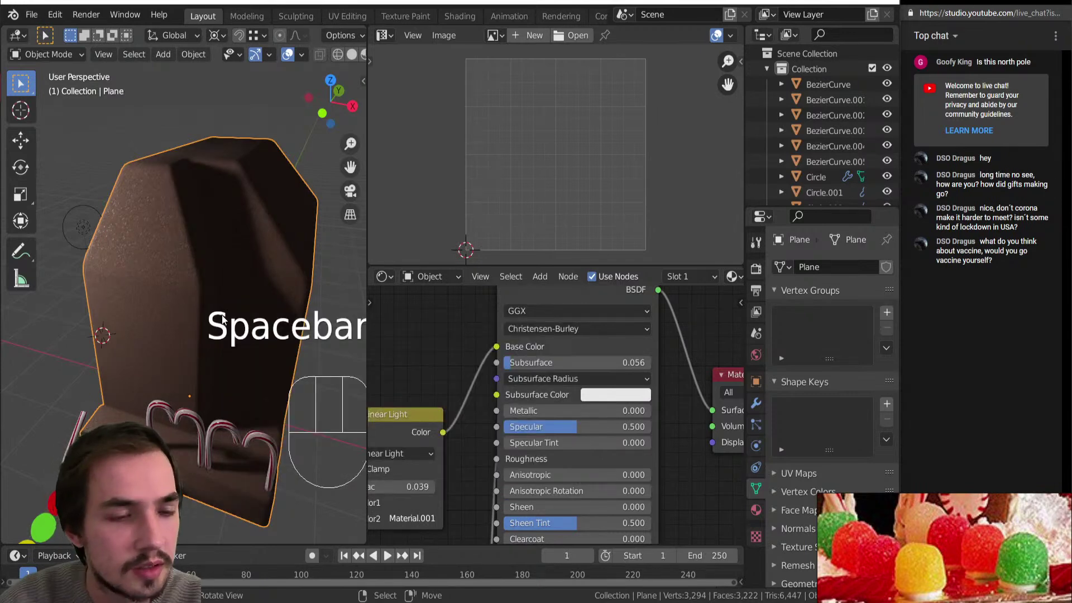
# Set the power of the point light near the house's side wall to 100 W.
pyautogui.scroll(4, 151, 256)
pyautogui.keyDown('shift'); pyautogui.moveTo(153, 268); pyautogui.dragTo(239, 335, button='middle'); pyautogui.keyUp('shift')
pyautogui.scroll(3, 184, 333)
pyautogui.scroll(-7, 184, 335)
pyautogui.keyDown('shift'); pyautogui.moveTo(239, 335); pyautogui.dragTo(114, 330, button='middle'); pyautogui.keyUp('shift')
pyautogui.moveTo(115, 329); pyautogui.dragTo(89, 259, button='middle')
pyautogui.click(76, 268)
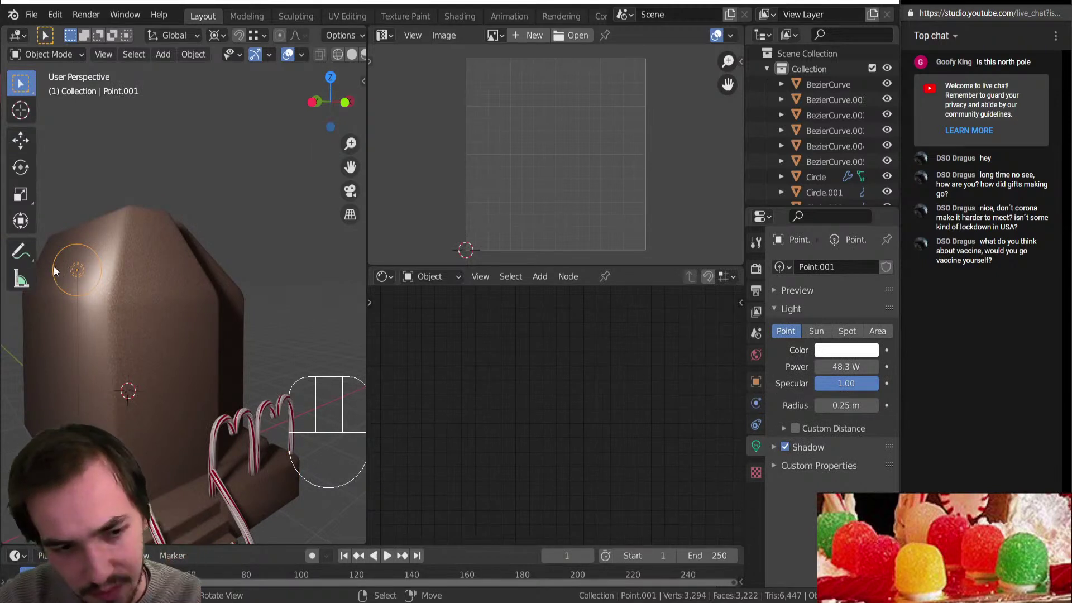
pyautogui.click(843, 366)
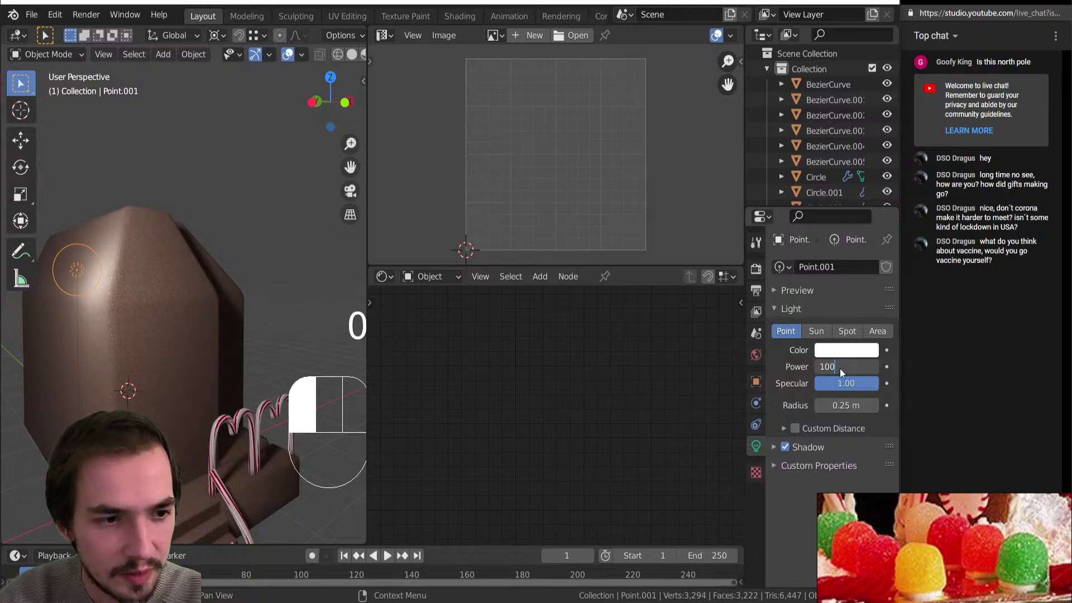
pyautogui.write('100')
pyautogui.press('Return')
# Move the point light away from the side wall to a position above the house.
pyautogui.moveTo(162, 343); pyautogui.dragTo(215, 343, button='middle')
pyautogui.press('g')
pyautogui.click(225, 282)
pyautogui.moveTo(226, 280); pyautogui.dragTo(129, 283, button='middle')
pyautogui.press('g')
pyautogui.click(320, 272)
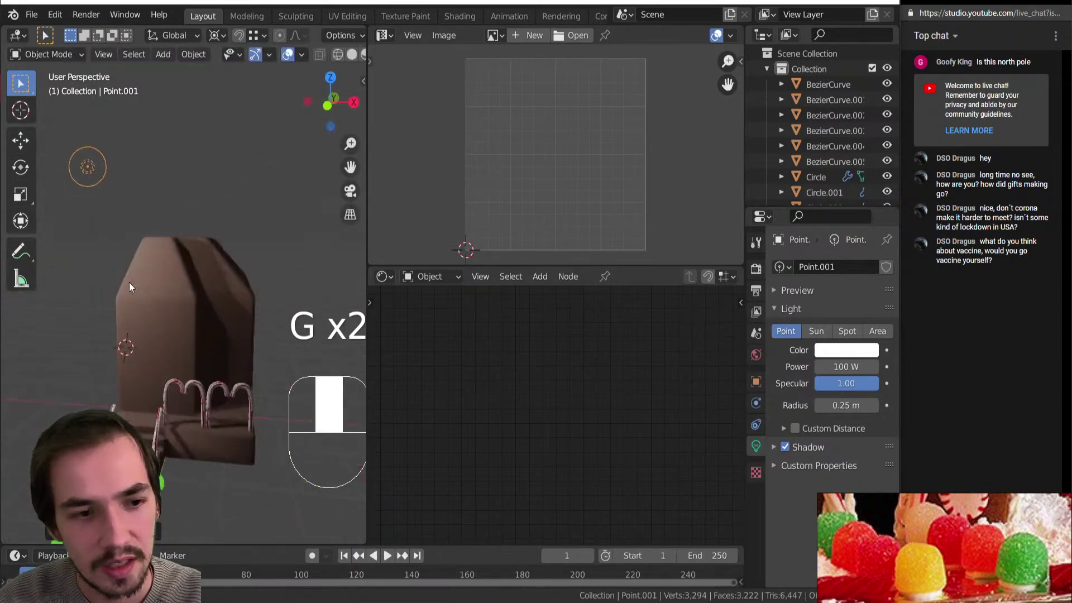
pyautogui.press('g')
pyautogui.click(107, 322)
pyautogui.moveTo(107, 323); pyautogui.dragTo(192, 326, button='middle')
pyautogui.press('g')
pyautogui.click(191, 328)
pyautogui.click(192, 337)
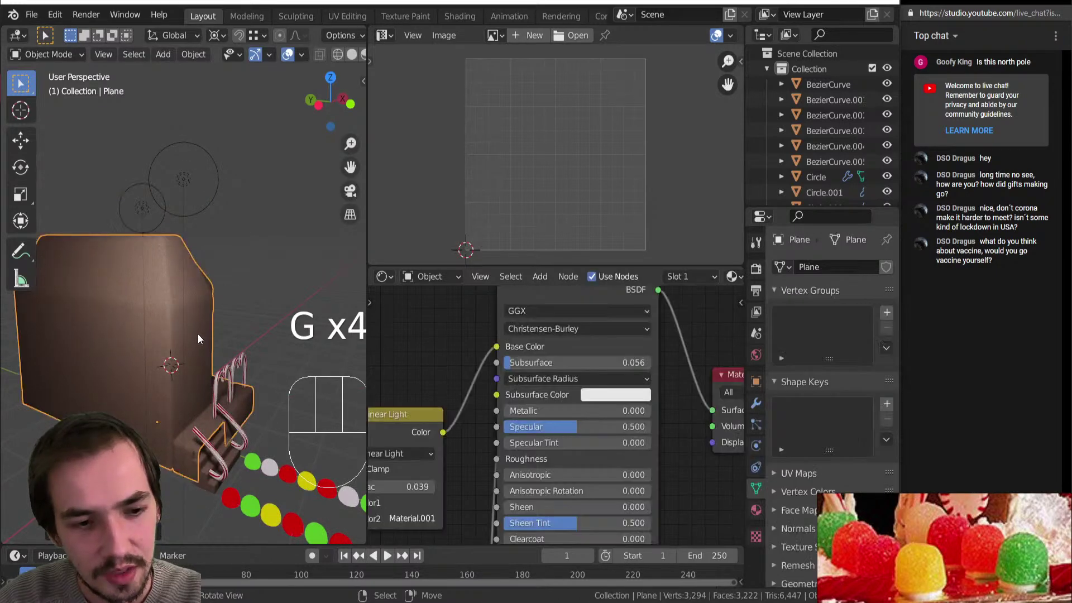
pyautogui.hotkey('ctrl', 'z')
# Connect the Principled BSDF to the Material Output in the gumdrops material.
pyautogui.moveTo(199, 338); pyautogui.dragTo(195, 149, button='middle')
pyautogui.scroll(4, 191, 392)
pyautogui.moveTo(189, 270); pyautogui.dragTo(244, 370, button='middle')
pyautogui.scroll(-3, 238, 306)
pyautogui.scroll(2, 244, 414)
pyautogui.moveTo(243, 414); pyautogui.dragTo(98, 317, button='middle')
pyautogui.scroll(-4, 193, 420)
pyautogui.scroll(4, 143, 363)
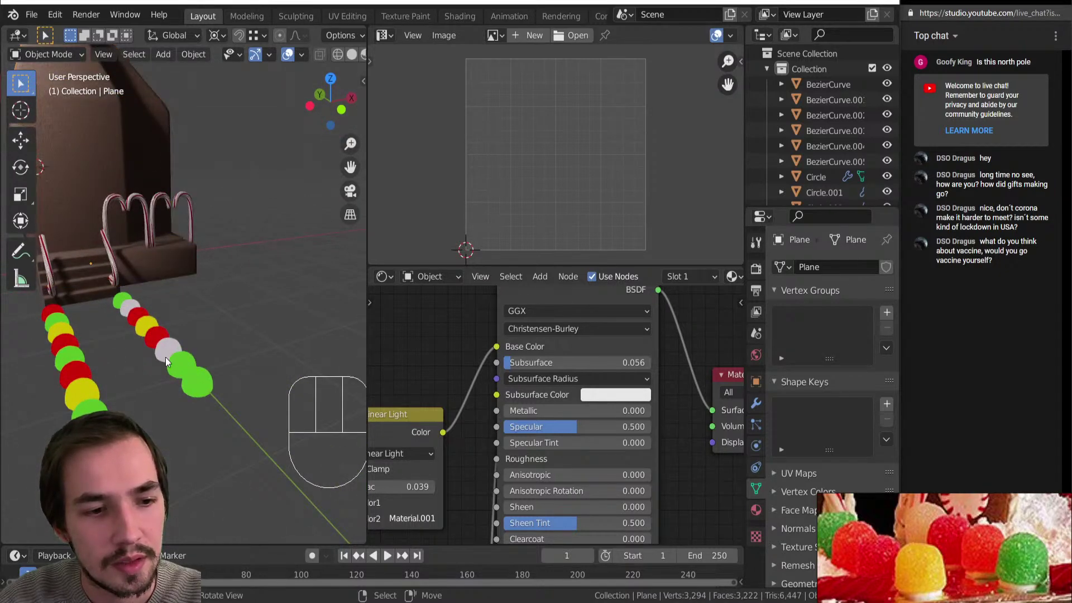
pyautogui.click(166, 356)
pyautogui.scroll(-3, 642, 373)
pyautogui.scroll(-3, 640, 372)
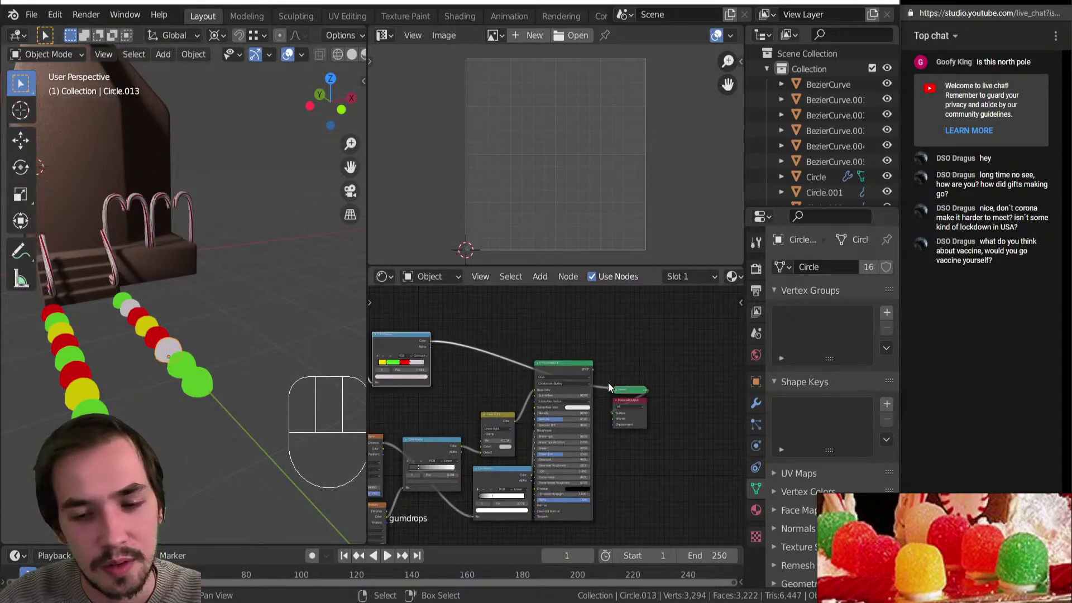
pyautogui.keyDown('ctrl'); pyautogui.keyDown('shift'); pyautogui.click(575, 364); pyautogui.keyUp('shift'); pyautogui.keyUp('ctrl')
# Link the random-color ColorRamp's Color output to Color1 of the Linear Light mix node.
pyautogui.moveTo(157, 391); pyautogui.dragTo(180, 382, button='middle')
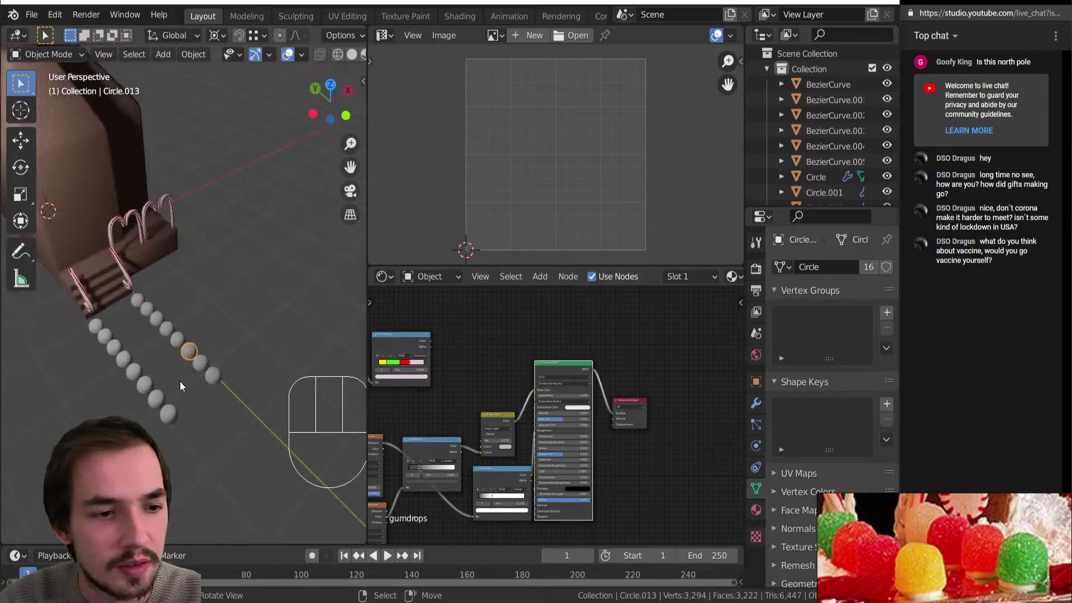
pyautogui.keyDown('shift'); pyautogui.moveTo(107, 299); pyautogui.dragTo(174, 386, button='middle'); pyautogui.keyUp('shift')
pyautogui.scroll(-5, 173, 386)
pyautogui.scroll(3, 482, 431)
pyautogui.moveTo(465, 302); pyautogui.dragTo(655, 373)
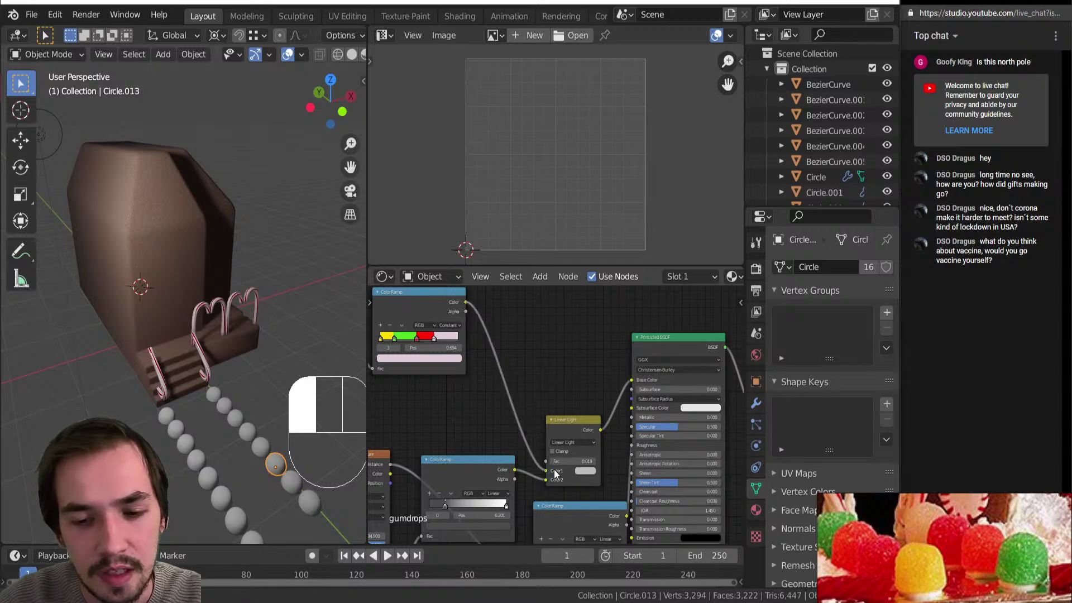
# Raise the Linear Light mix factor in the gumdrops material to about 0.065.
pyautogui.moveTo(167, 436); pyautogui.dragTo(152, 363, button='middle')
pyautogui.scroll(4, 152, 363)
pyautogui.keyDown('shift'); pyautogui.moveTo(234, 478); pyautogui.dragTo(158, 334, button='middle'); pyautogui.keyUp('shift')
pyautogui.scroll(3, 141, 305)
pyautogui.scroll(-2, 582, 418)
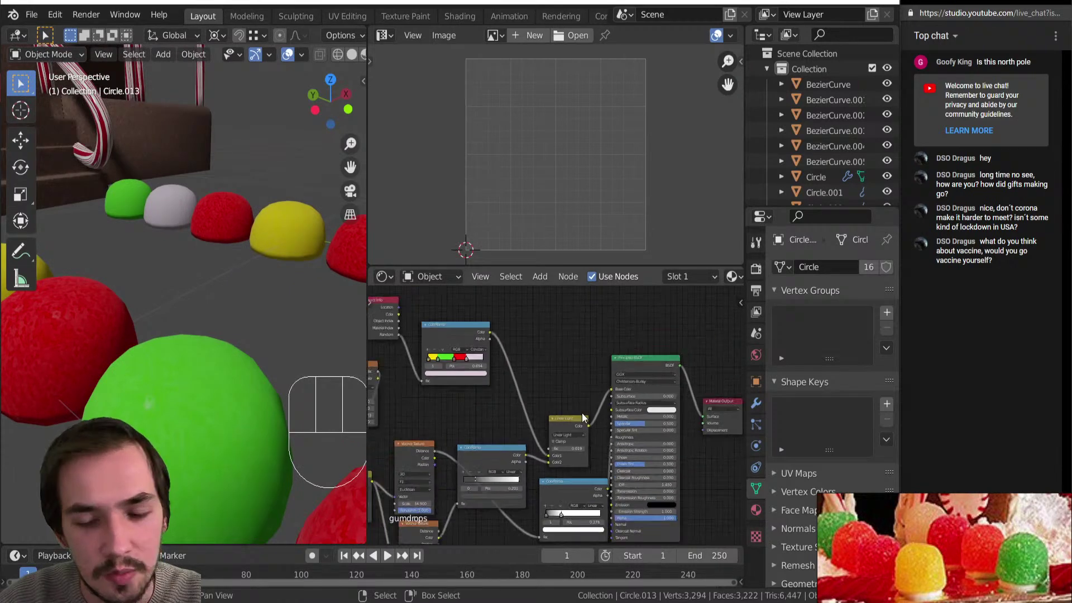
pyautogui.scroll(5, 582, 418)
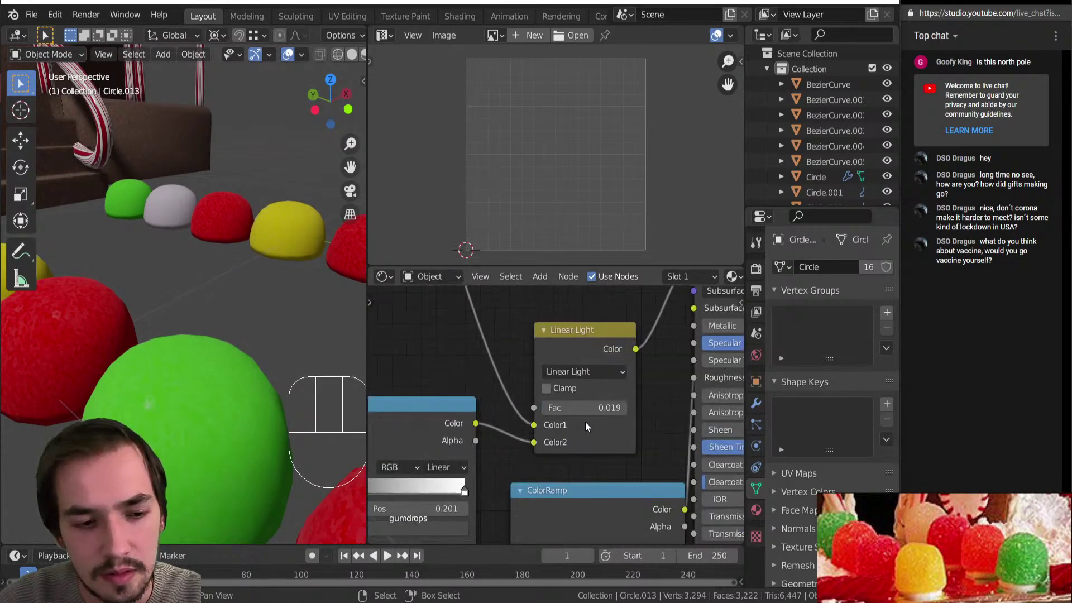
pyautogui.moveTo(574, 412); pyautogui.dragTo(573, 412)
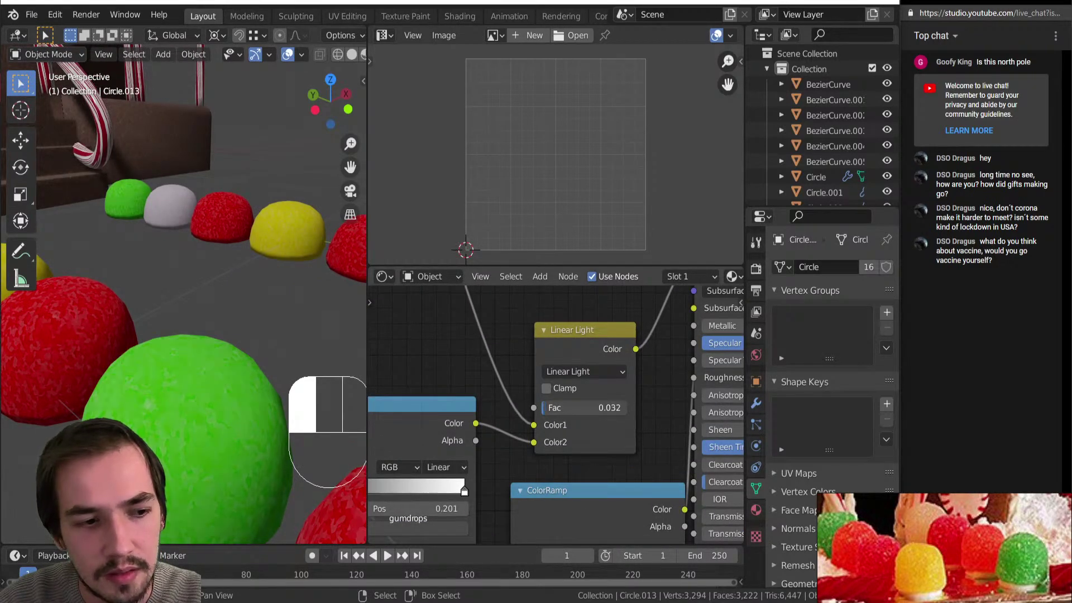
# Examine the sugary speckle on the differently colored gumdrops and the gumdrops material's node setup.
pyautogui.moveTo(212, 408); pyautogui.dragTo(129, 299, button='middle')
pyautogui.scroll(4, 169, 457)
pyautogui.scroll(-3, 167, 391)
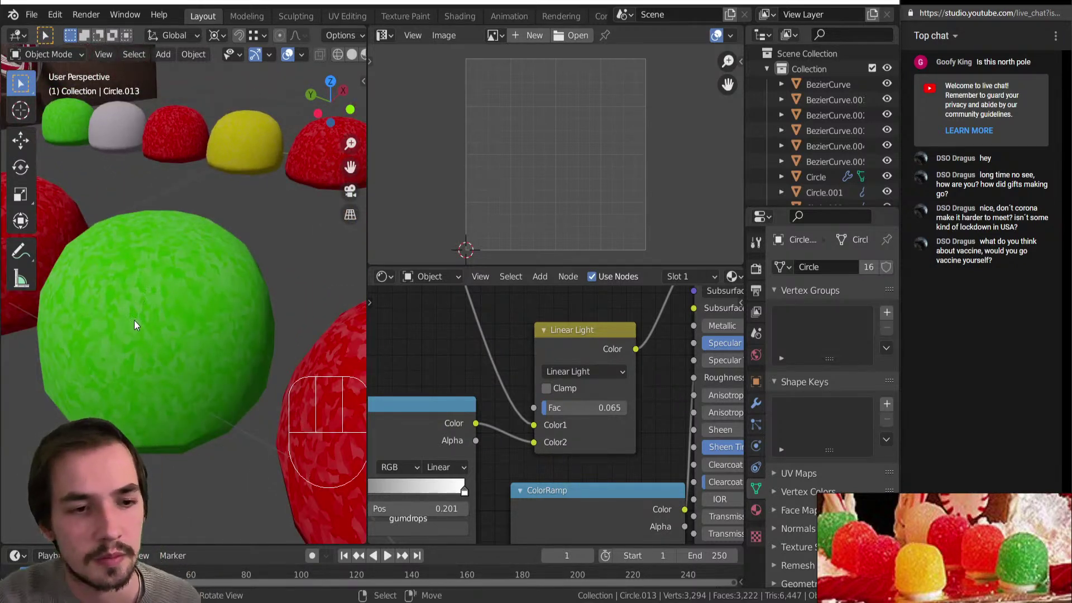
pyautogui.scroll(-10, 206, 252)
pyautogui.moveTo(193, 264)
pyautogui.mouseDown(button='middle')
pyautogui.moveTo(149, 273)
pyautogui.moveTo(147, 253)
pyautogui.moveTo(206, 257)
pyautogui.mouseUp(button='middle')
pyautogui.scroll(6, 200, 269)
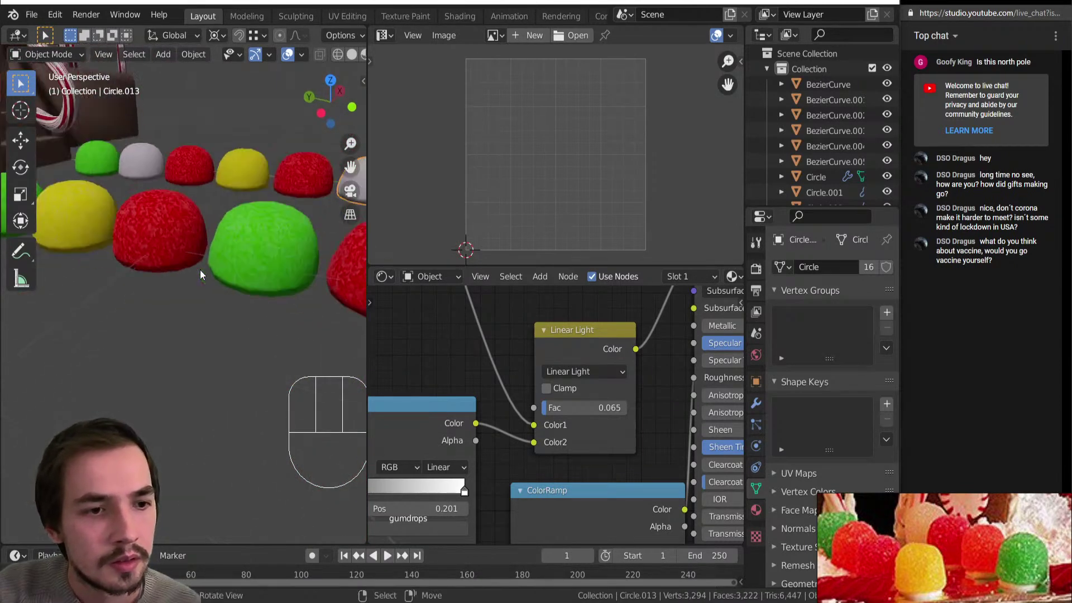
pyautogui.scroll(-2, 556, 414)
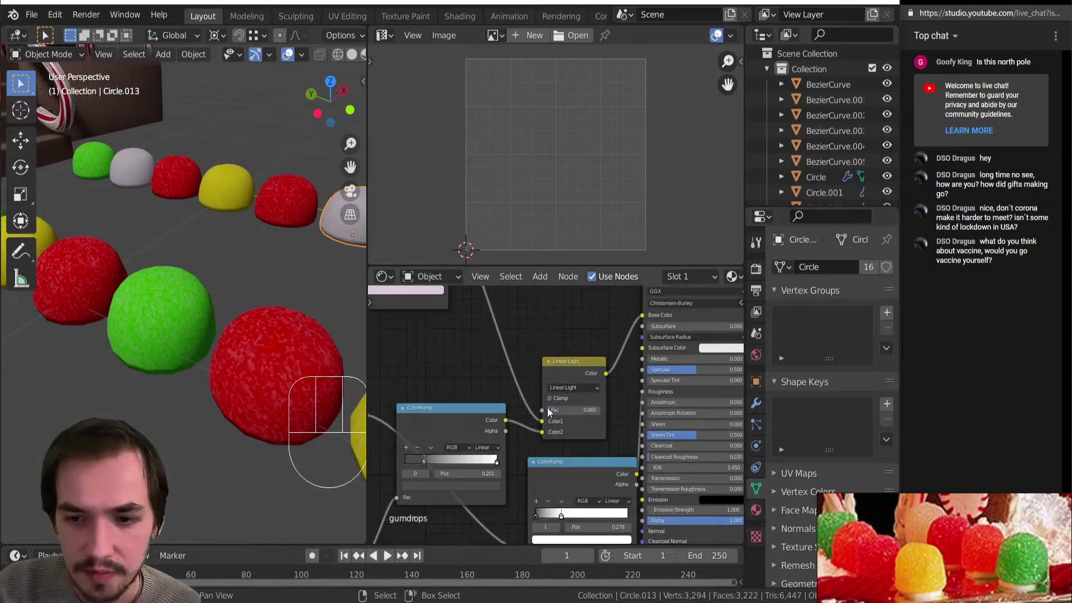
pyautogui.scroll(-4, 551, 381)
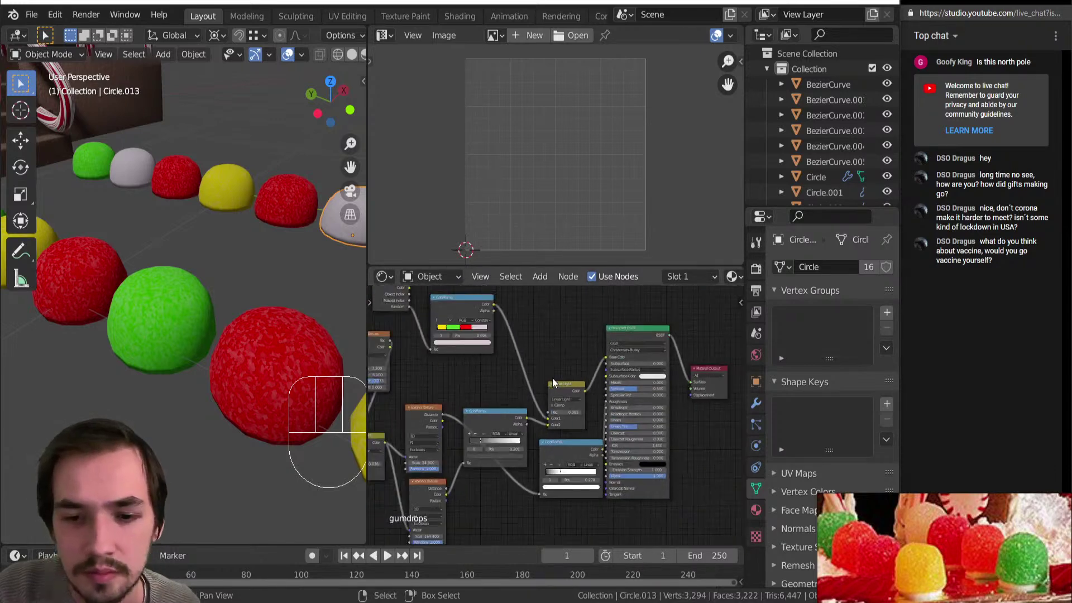
pyautogui.scroll(5, 183, 310)
pyautogui.scroll(-5, 182, 310)
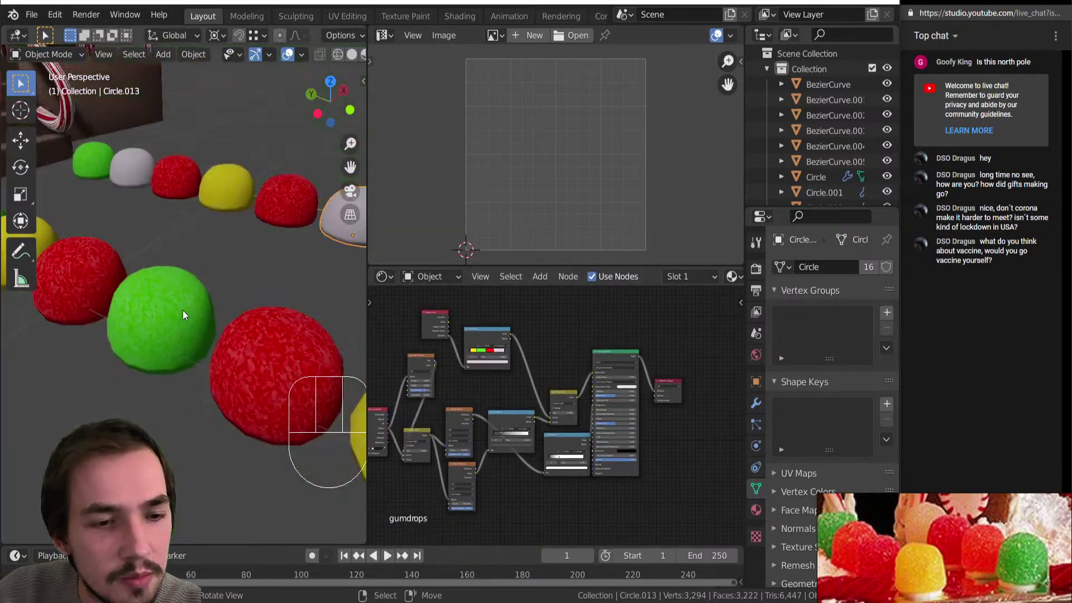
# Preview the outputs of the lower Voronoi Texture, its ColorRamp and the Linear Light mix on the gumdrops.
pyautogui.scroll(6, 607, 415)
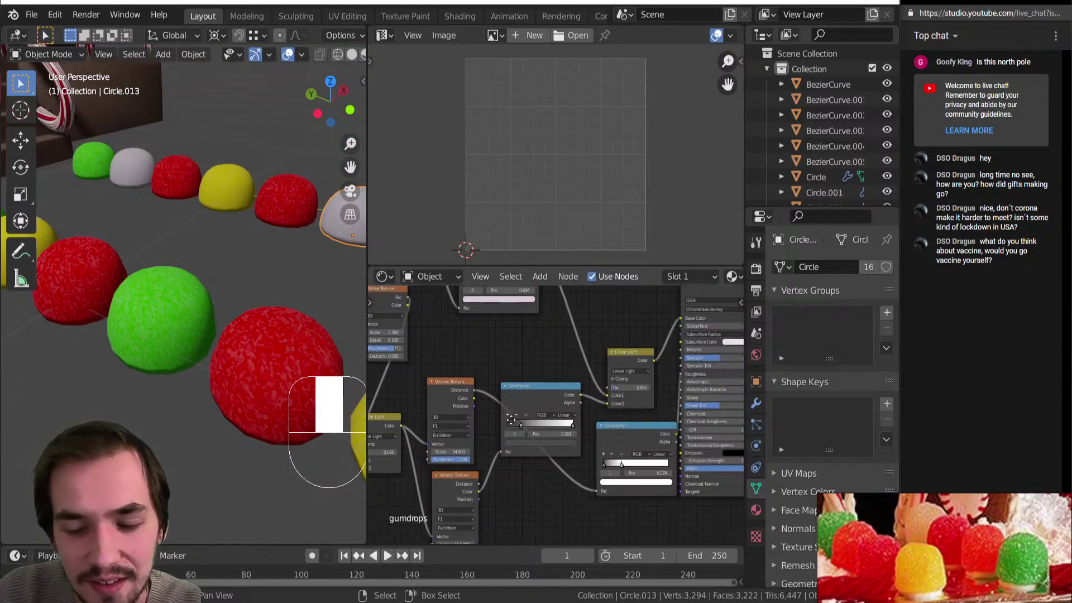
pyautogui.moveTo(535, 385); pyautogui.dragTo(536, 386)
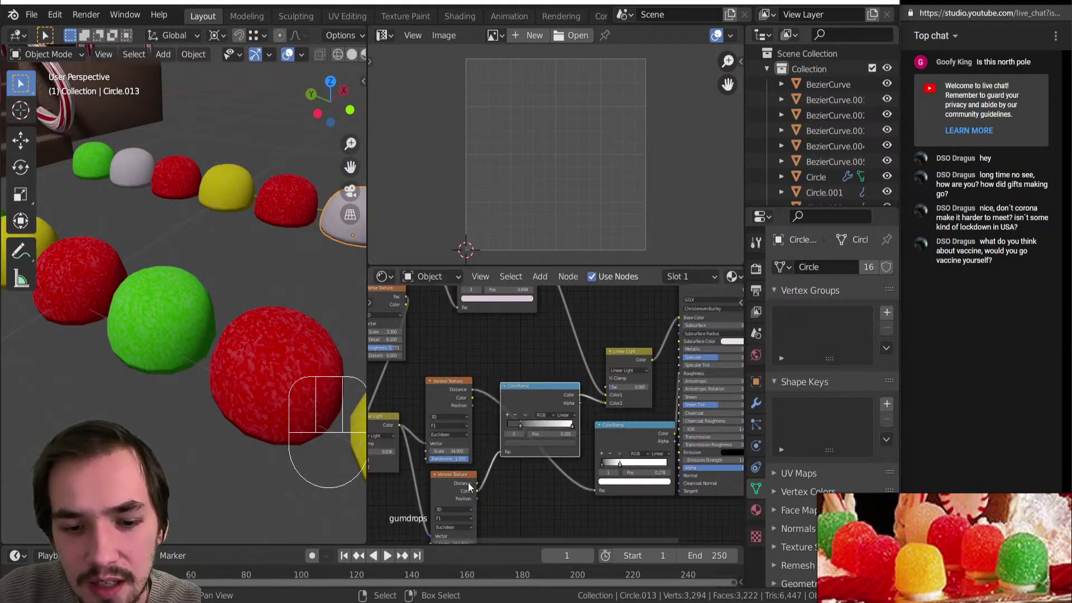
pyautogui.keyDown('ctrl'); pyautogui.keyDown('shift'); pyautogui.click(448, 486); pyautogui.keyUp('shift'); pyautogui.keyUp('ctrl')
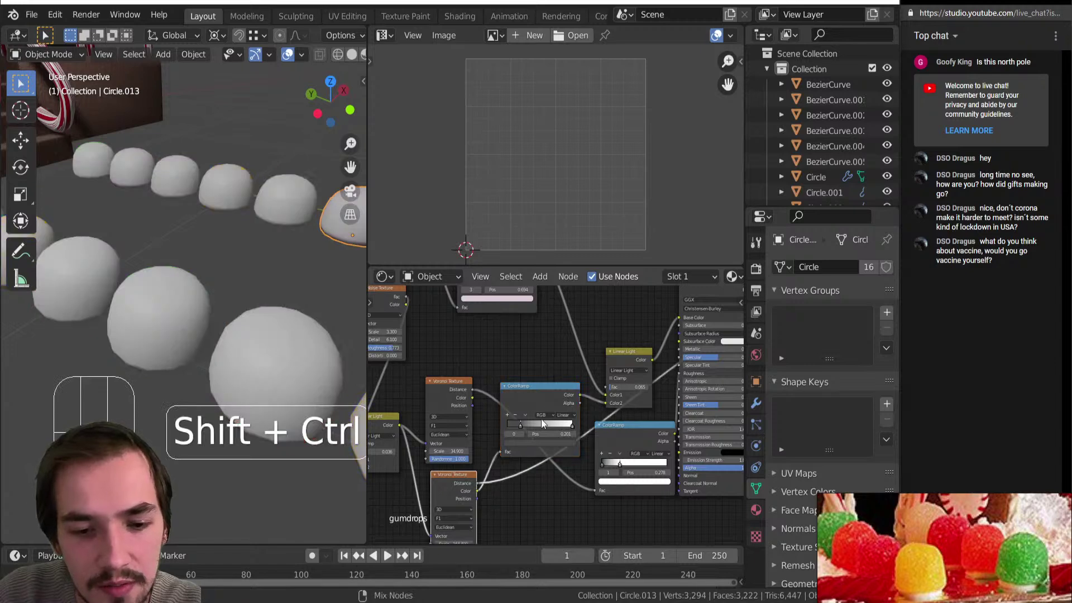
pyautogui.keyDown('ctrl'); pyautogui.keyDown('shift'); pyautogui.click(552, 388); pyautogui.keyUp('shift'); pyautogui.keyUp('ctrl')
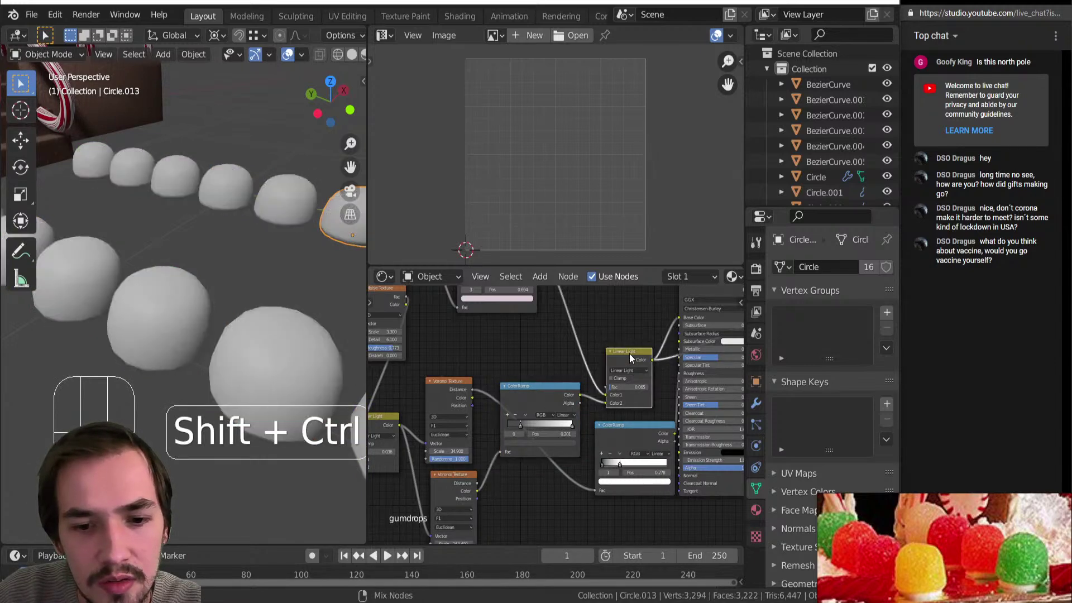
# Insert a MixRGB node between the Linear Light mix and the Principled BSDF's Base Color.
pyautogui.moveTo(641, 429); pyautogui.dragTo(604, 427)
pyautogui.moveTo(638, 348); pyautogui.dragTo(611, 387, button='middle')
pyautogui.moveTo(612, 387); pyautogui.dragTo(621, 357)
pyautogui.hotkey('shift', 'a')
pyautogui.write('mix')
pyautogui.press('Return')
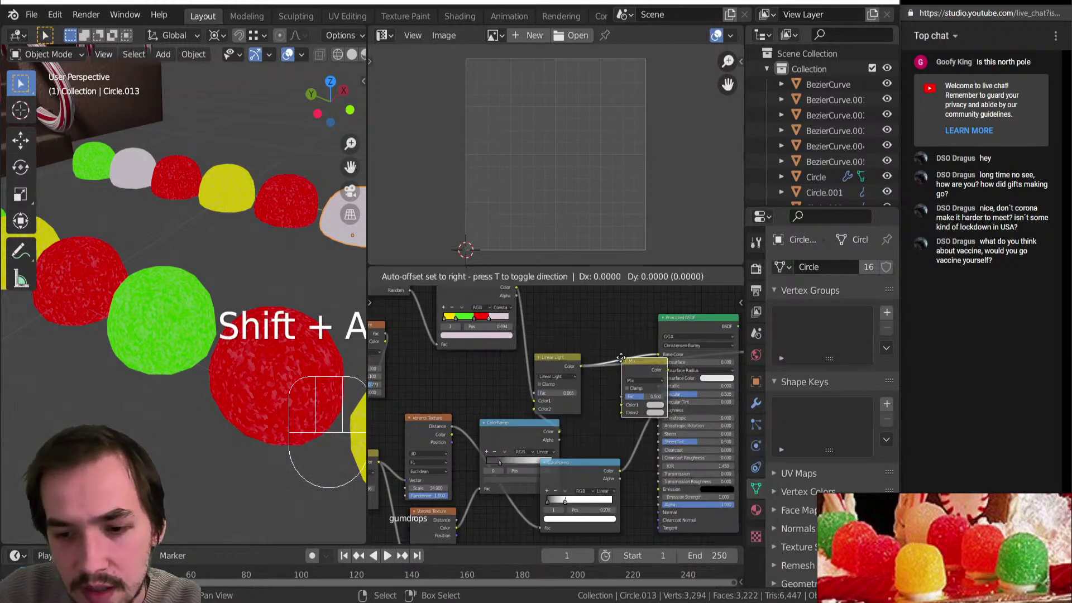
pyautogui.click(614, 347)
# Set the new mix node to Screen and link the upper Voronoi Texture's Distance output to its Color2.
pyautogui.moveTo(631, 362); pyautogui.dragTo(624, 319)
pyautogui.click(626, 322)
pyautogui.click(618, 369)
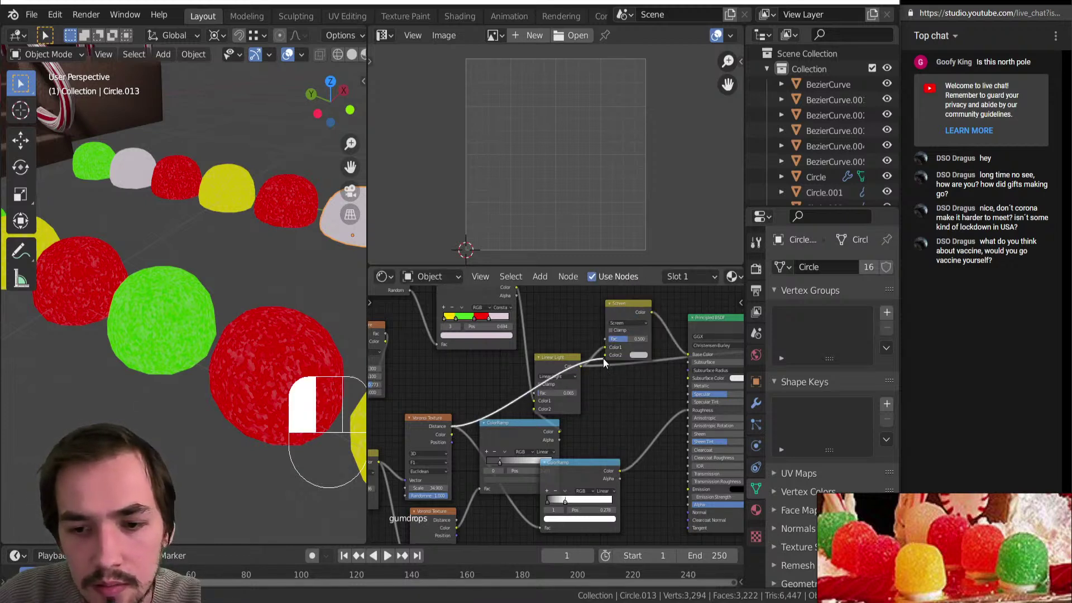
pyautogui.moveTo(631, 312); pyautogui.dragTo(699, 304)
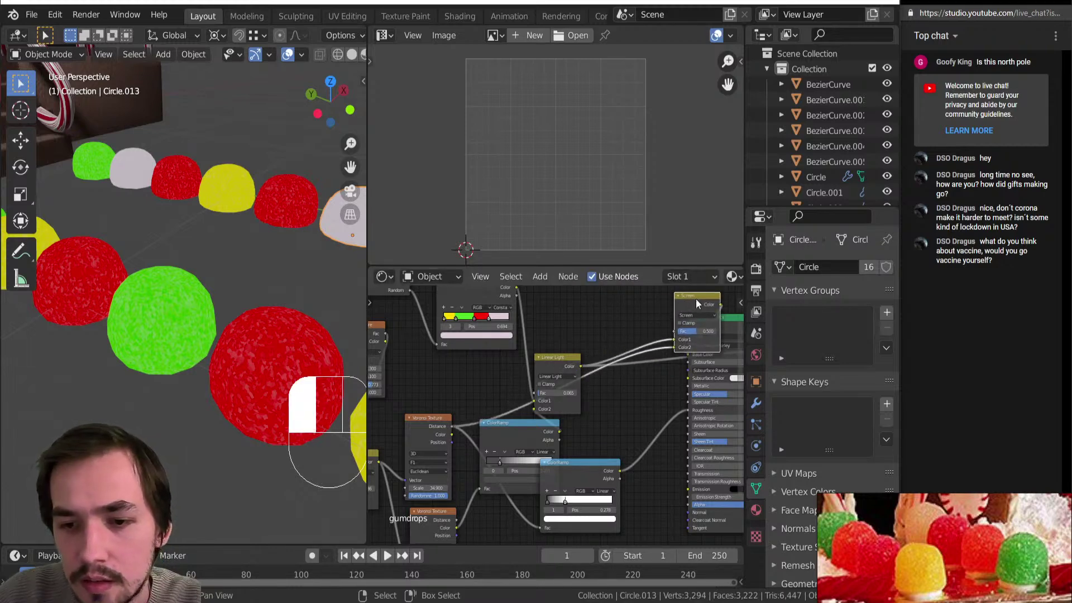
# Insert a ColorRamp between the Voronoi Distance output and the Screen mix's Color2, with its white stop at about 0.53.
pyautogui.hotkey('shift', 'a')
pyautogui.moveTo(629, 410)
pyautogui.click(698, 222)
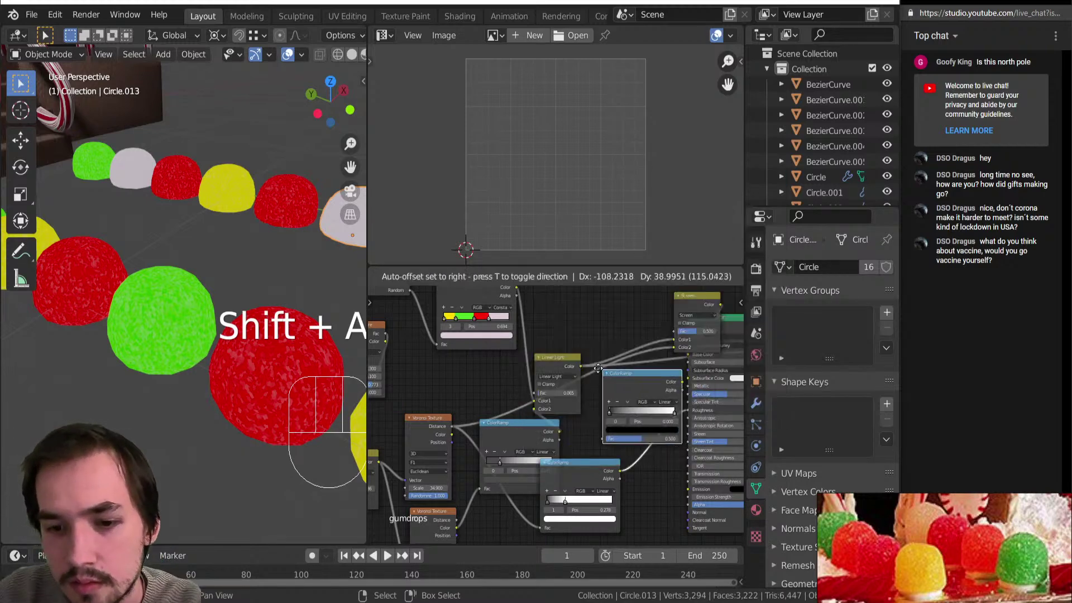
pyautogui.click(565, 368)
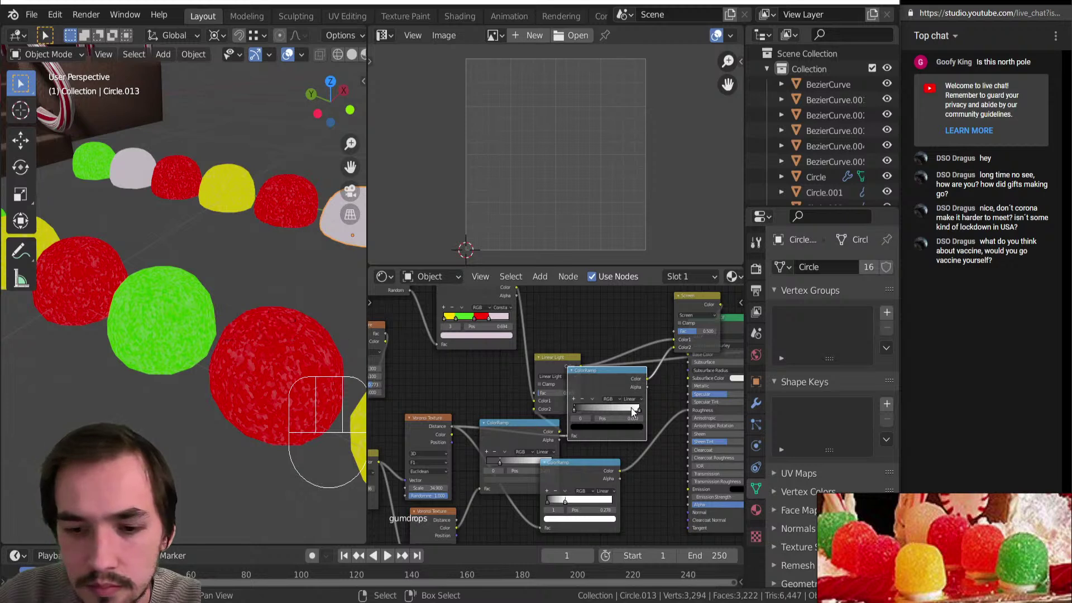
pyautogui.moveTo(630, 409); pyautogui.dragTo(617, 412)
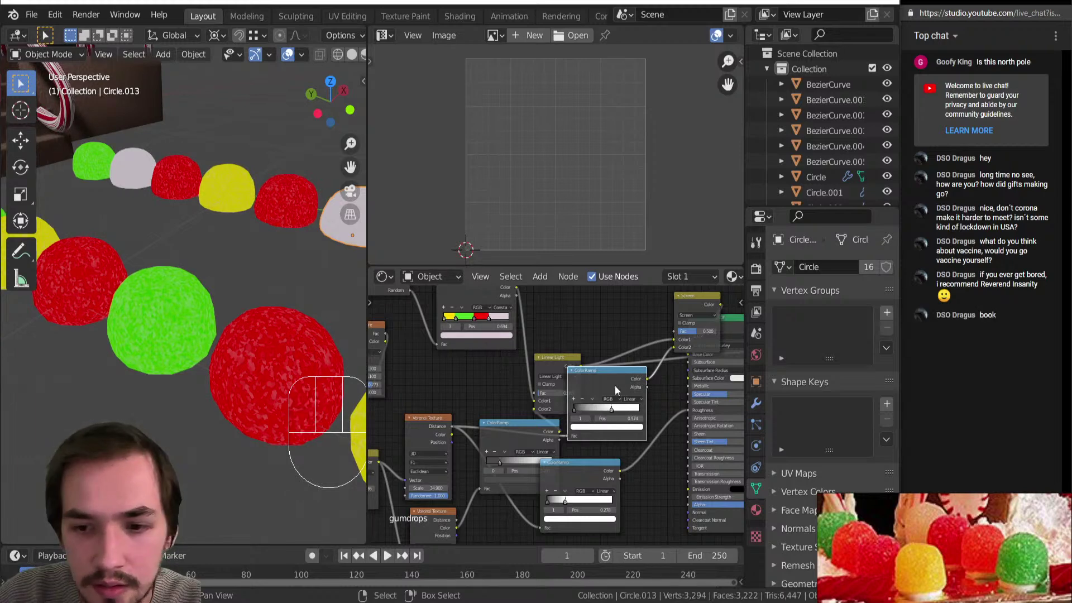
# Preview the Screen mix and reverse the new ColorRamp so white sits at 0 with the black stop close beside it.
pyautogui.keyDown('ctrl'); pyautogui.keyDown('shift'); pyautogui.click(693, 305); pyautogui.keyUp('shift'); pyautogui.keyUp('ctrl')
pyautogui.moveTo(692, 306); pyautogui.dragTo(632, 318)
pyautogui.scroll(2, 634, 393)
pyautogui.scroll(2, 634, 392)
pyautogui.moveTo(538, 415); pyautogui.dragTo(511, 410)
pyautogui.moveTo(124, 349); pyautogui.dragTo(167, 348, button='middle')
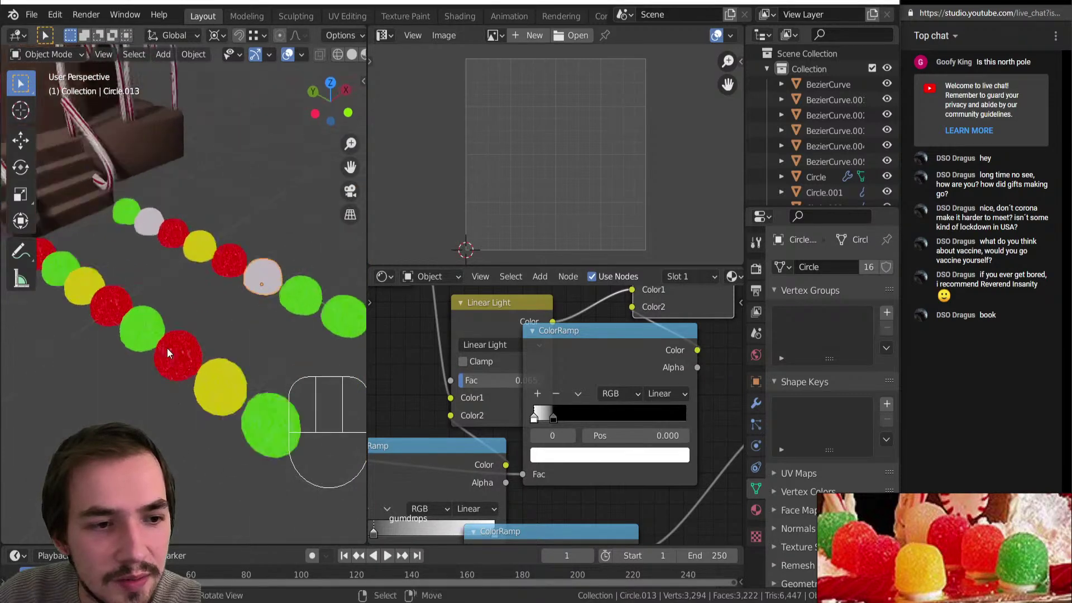
pyautogui.scroll(3, 166, 347)
pyautogui.scroll(-5, 544, 373)
# Reconnect the Principled BSDF to the Material Output and move the output node clear of the shader.
pyautogui.moveTo(675, 373); pyautogui.dragTo(480, 406, button='middle')
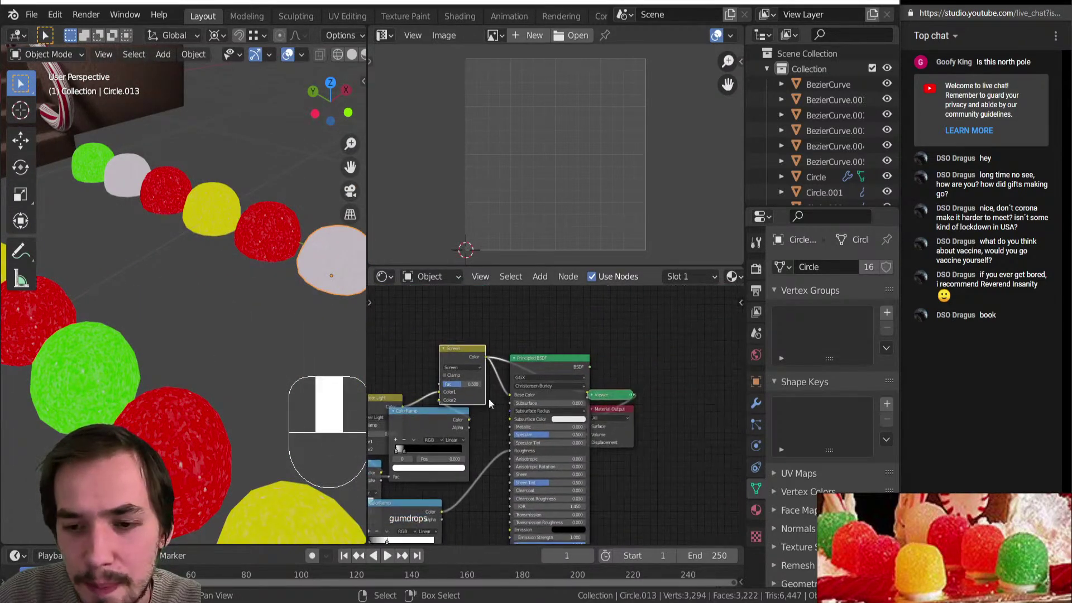
pyautogui.keyDown('ctrl'); pyautogui.keyDown('shift'); pyautogui.click(573, 358); pyautogui.keyUp('shift'); pyautogui.keyUp('ctrl')
pyautogui.moveTo(608, 366); pyautogui.dragTo(625, 457)
pyautogui.press('g')
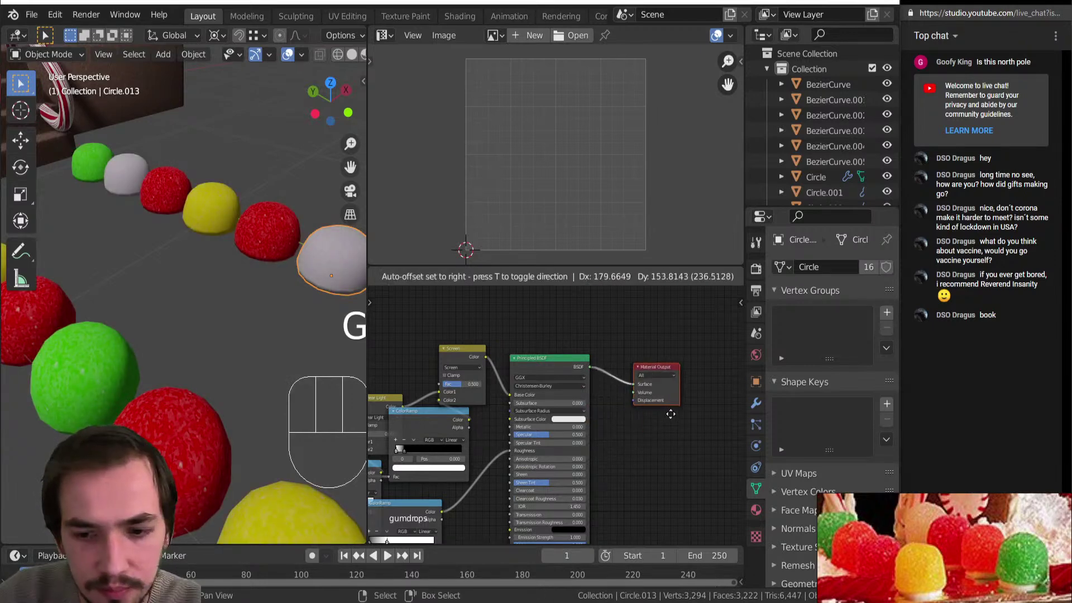
pyautogui.click(670, 415)
# Set the Screen mix's ColorRamp to a black stop at about 0.155 and a white stop at 0.102.
pyautogui.moveTo(129, 350); pyautogui.dragTo(109, 338, button='middle')
pyautogui.scroll(3, 558, 379)
pyautogui.moveTo(642, 345); pyautogui.dragTo(542, 363, button='middle')
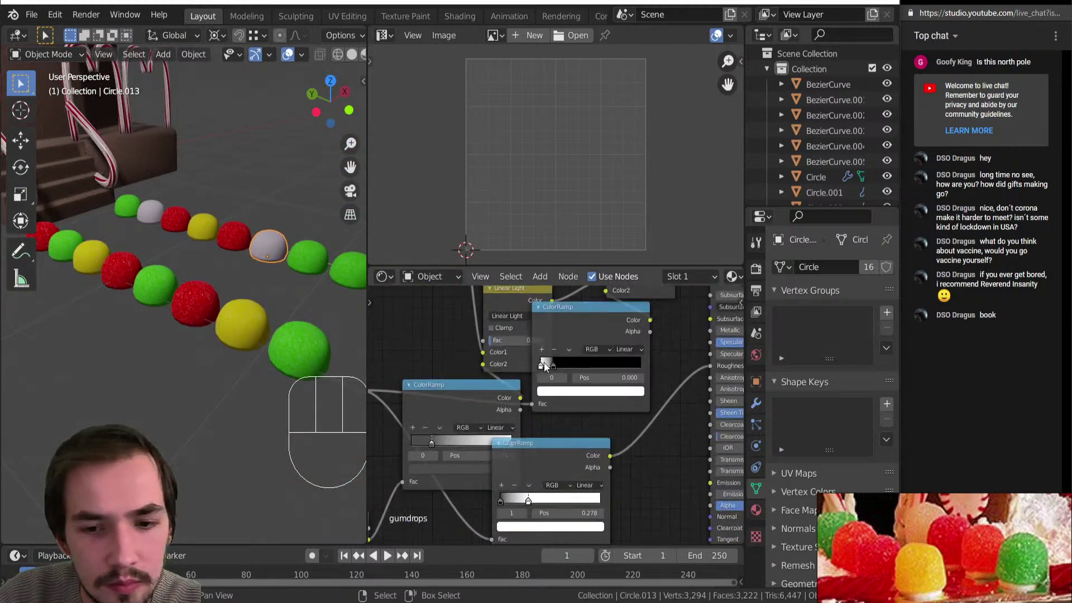
pyautogui.moveTo(554, 365)
pyautogui.mouseDown()
pyautogui.moveTo(569, 366)
pyautogui.moveTo(559, 367)
pyautogui.mouseUp()
pyautogui.moveTo(199, 293); pyautogui.dragTo(188, 335, button='middle')
pyautogui.scroll(-1, 485, 354)
pyautogui.moveTo(485, 354); pyautogui.dragTo(498, 365, button='middle')
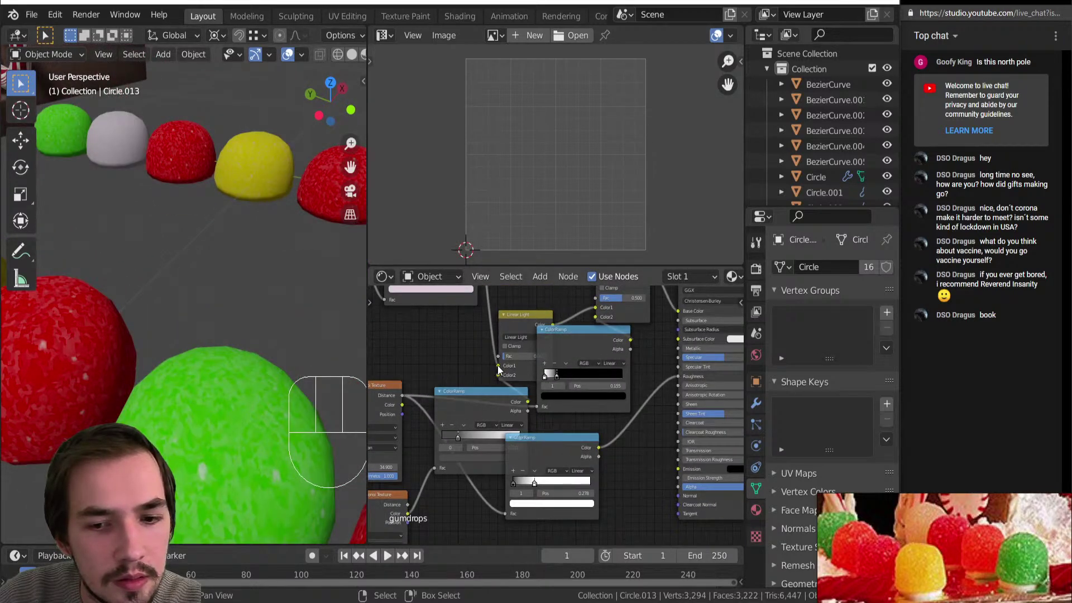
pyautogui.click(547, 374)
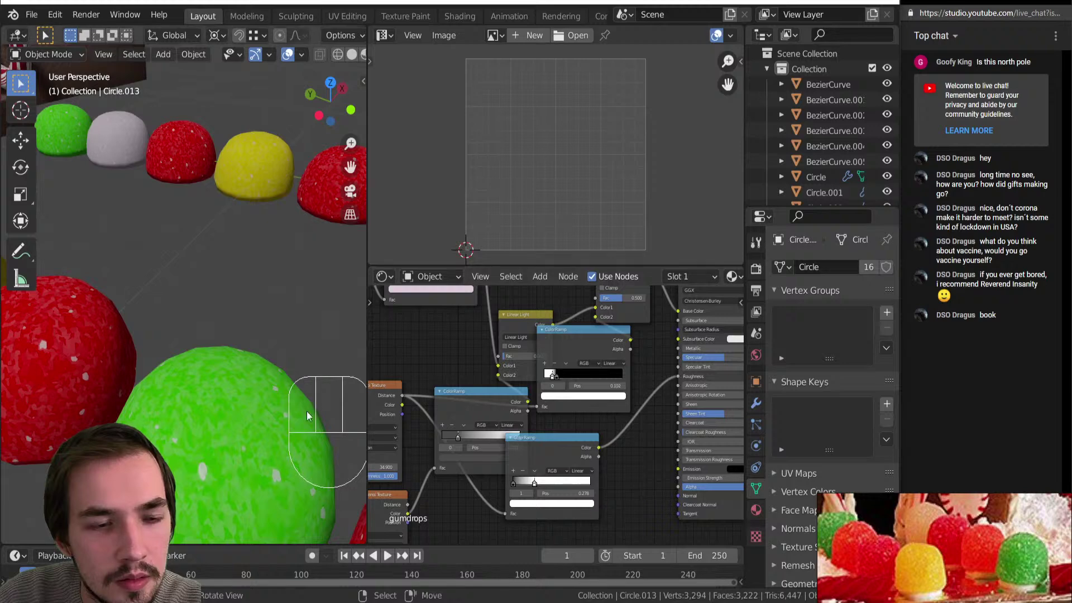
pyautogui.scroll(-6, 280, 397)
pyautogui.moveTo(261, 385); pyautogui.dragTo(228, 369, button='middle')
pyautogui.scroll(-4, 570, 375)
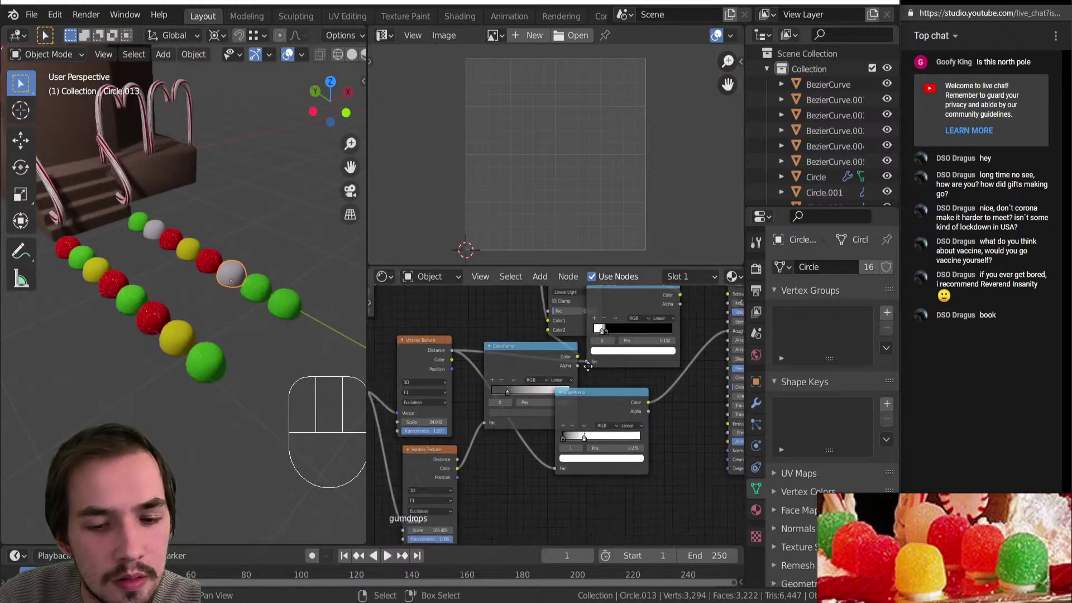
# Set the Principled BSDF's Subsurface to about 0.162 in the gumdrops material.
pyautogui.scroll(5, 182, 377)
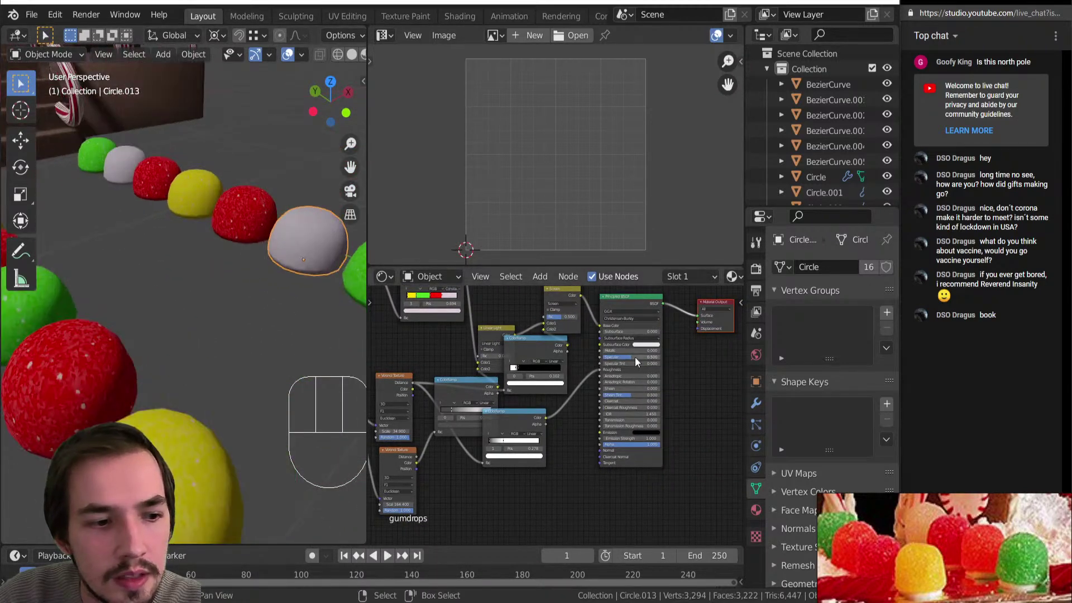
pyautogui.scroll(5, 570, 436)
pyautogui.moveTo(491, 368)
pyautogui.mouseDown()
pyautogui.moveTo(523, 368)
pyautogui.moveTo(474, 370)
pyautogui.mouseUp()
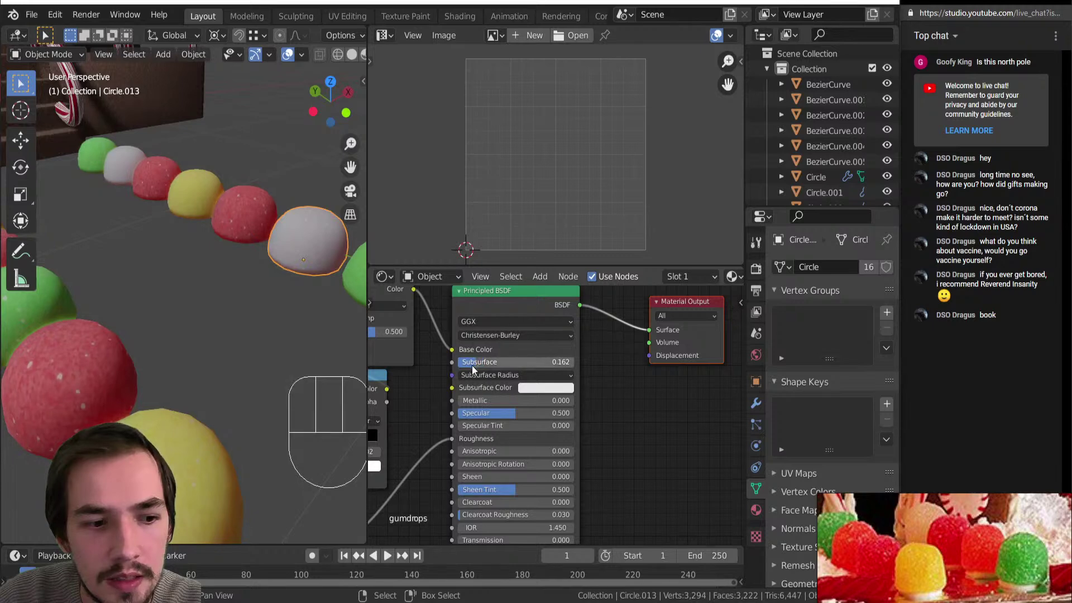
pyautogui.scroll(-5, 474, 370)
pyautogui.moveTo(332, 329); pyautogui.dragTo(176, 347, button='middle')
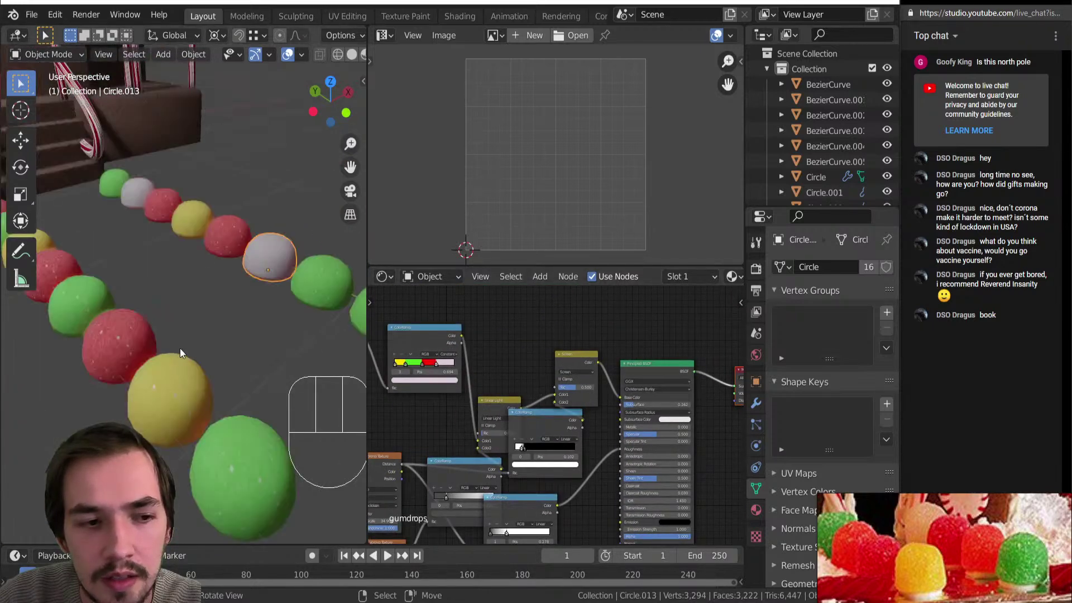
# Link the random-color ColorRamp's Color output to the Principled BSDF's Subsurface Radius and move the Screen node up.
pyautogui.scroll(3, 413, 340)
pyautogui.click(453, 308)
pyautogui.moveTo(454, 308); pyautogui.dragTo(672, 410)
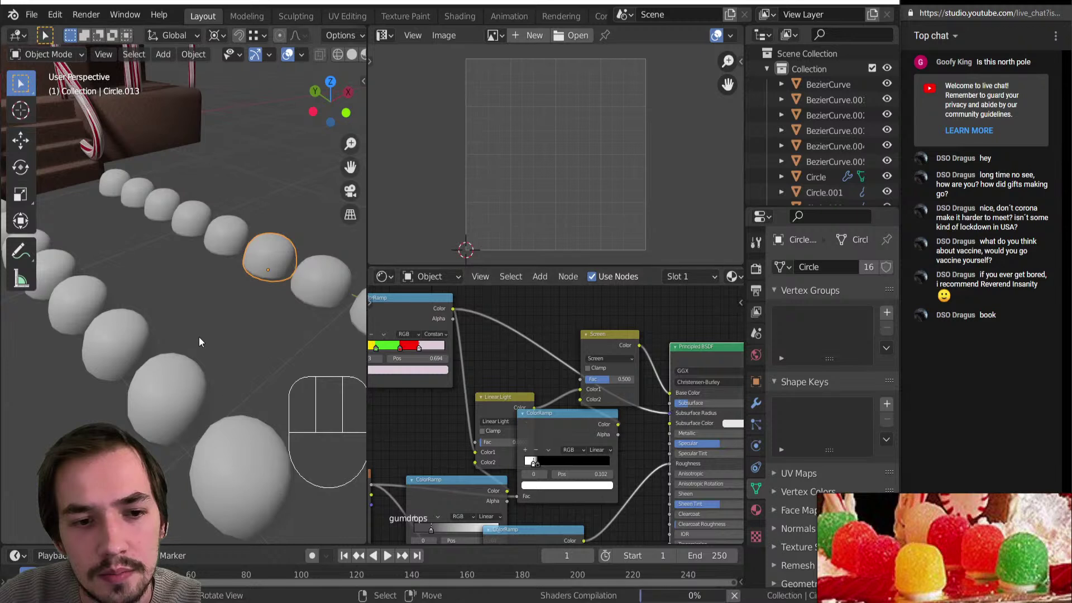
pyautogui.moveTo(602, 350); pyautogui.dragTo(601, 298)
# Insert a Hue Saturation Value node on the link between the random-color ColorRamp and the Subsurface Radius.
pyautogui.press('q')
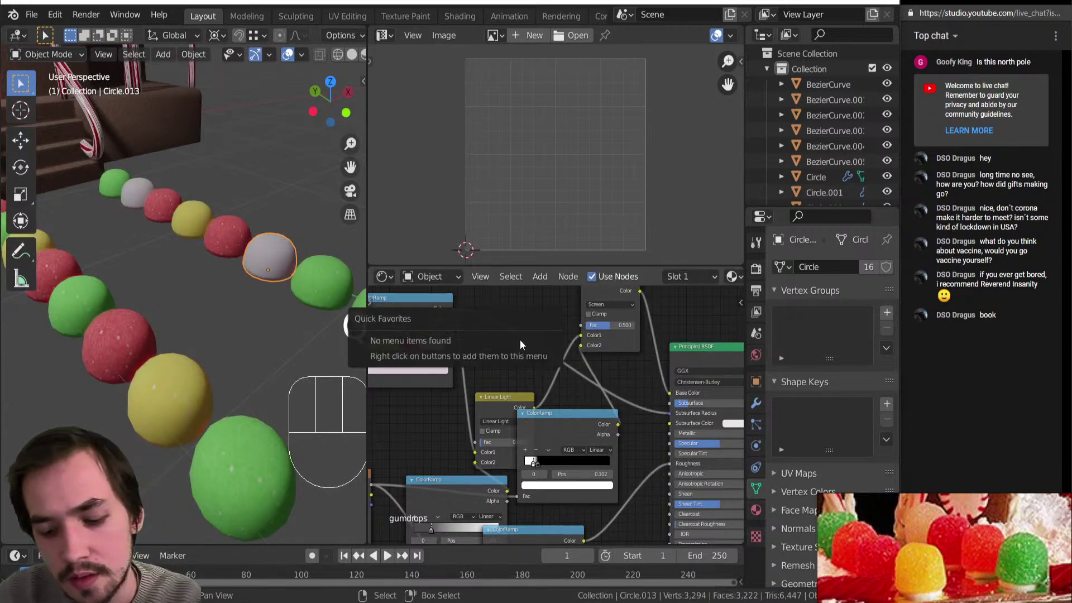
pyautogui.hotkey('shift', 'a')
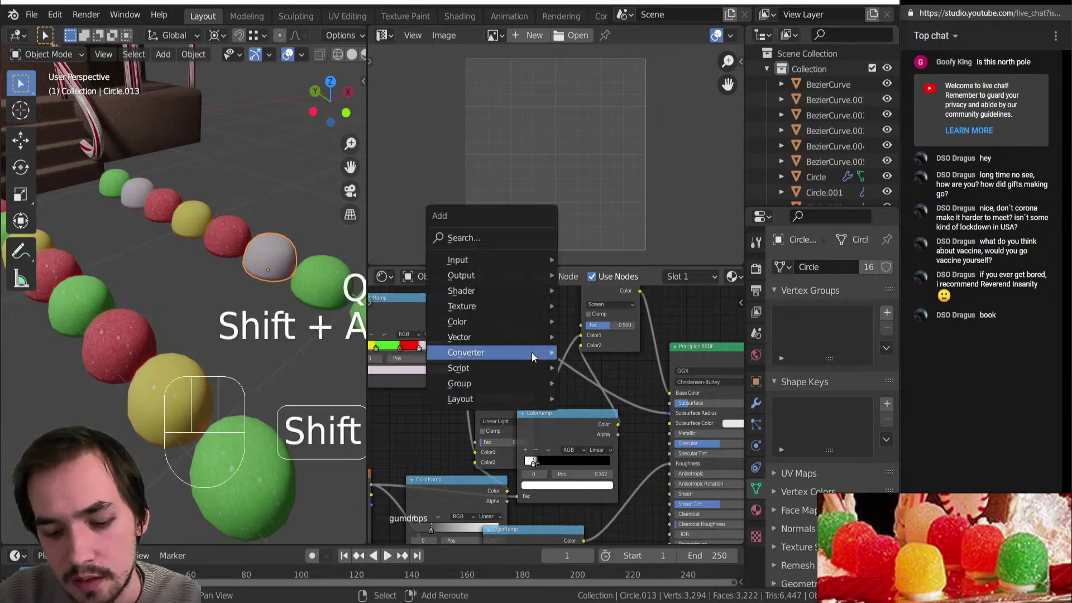
pyautogui.click(606, 354)
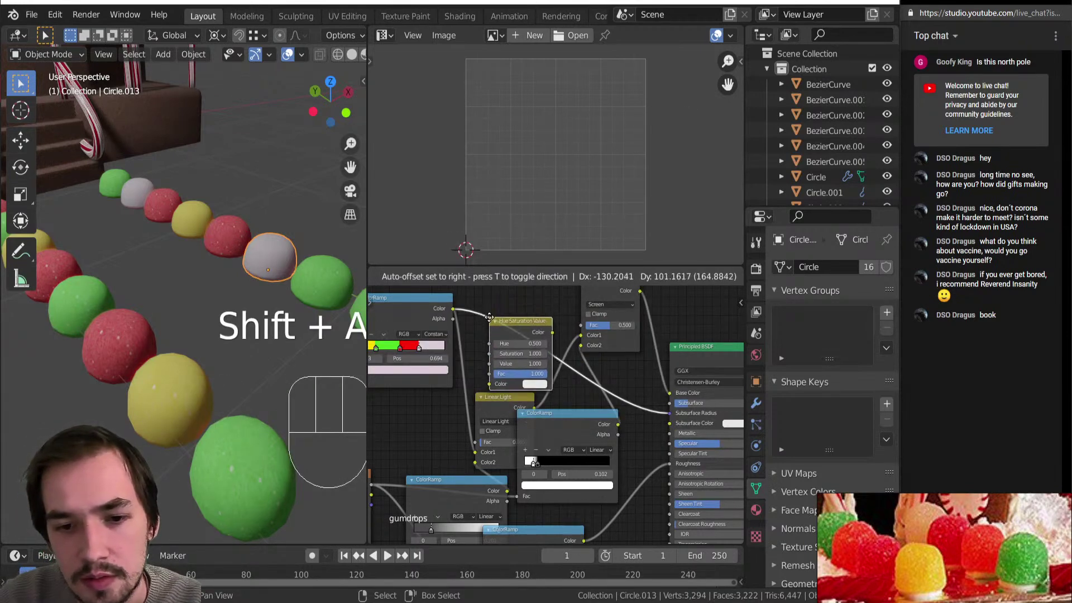
pyautogui.click(486, 316)
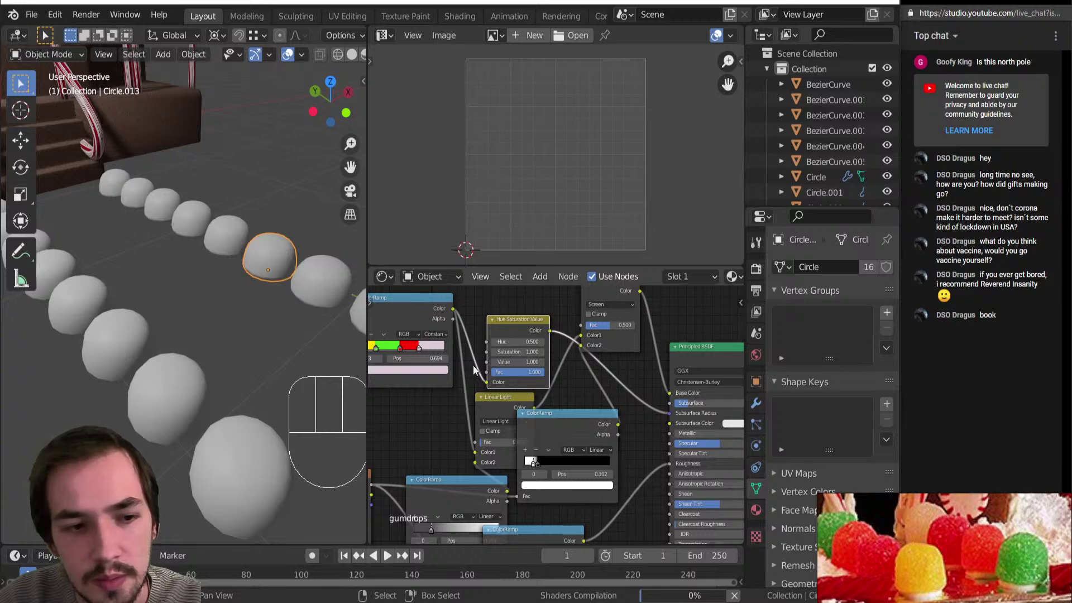
# Try a Value of 2 on the Hue Saturation Value node, undo it, and set its Hue to 0.
pyautogui.scroll(1, 480, 356)
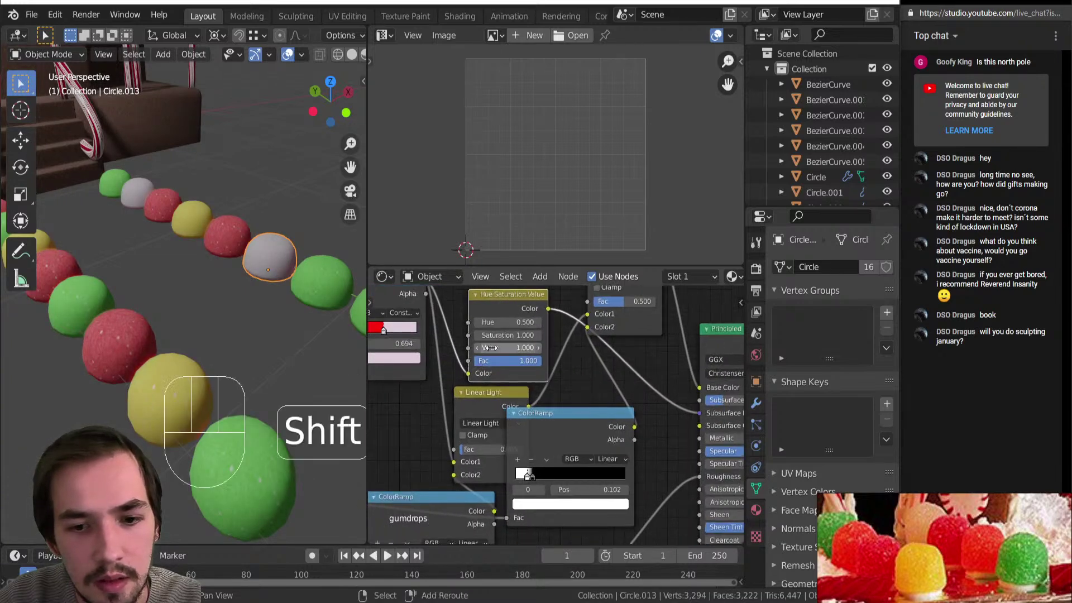
pyautogui.keyDown('shift'); pyautogui.moveTo(502, 347); pyautogui.dragTo(511, 348); pyautogui.keyUp('shift')
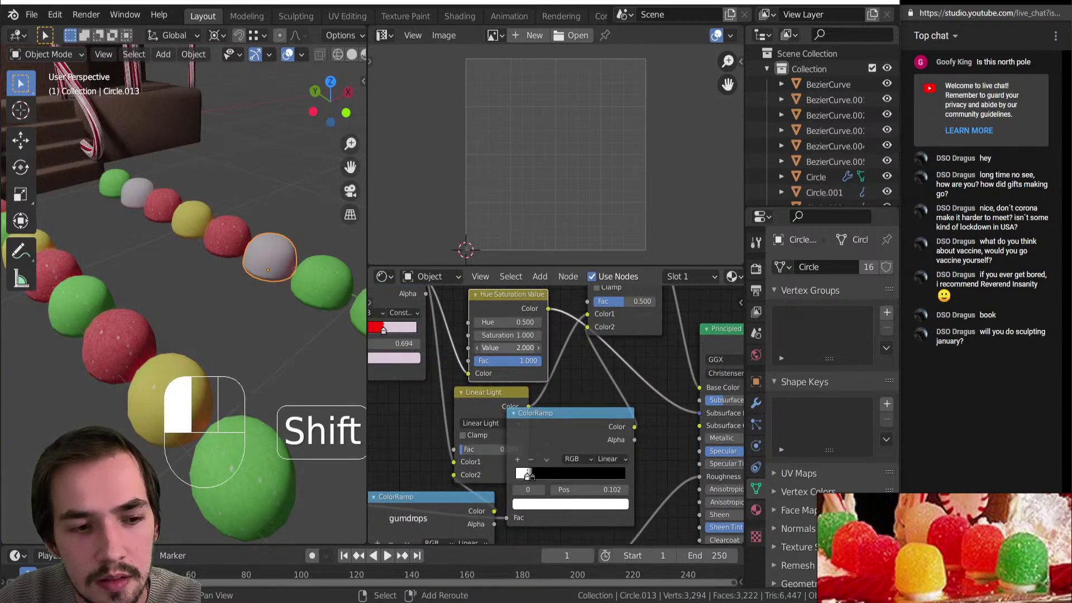
pyautogui.hotkey('ctrl', 'z')
pyautogui.moveTo(508, 322); pyautogui.dragTo(485, 322)
# Set Subsurface to about 0.363 and link the Hue Saturation Value node's Color output to Subsurface Color.
pyautogui.moveTo(734, 425); pyautogui.dragTo(657, 415, button='middle')
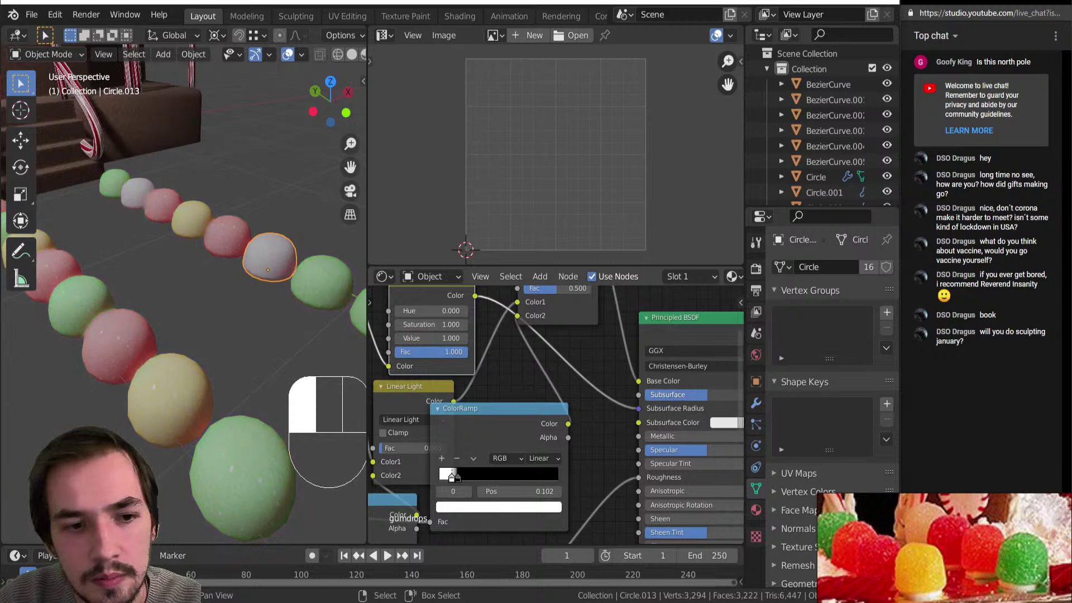
pyautogui.moveTo(704, 395); pyautogui.dragTo(689, 394)
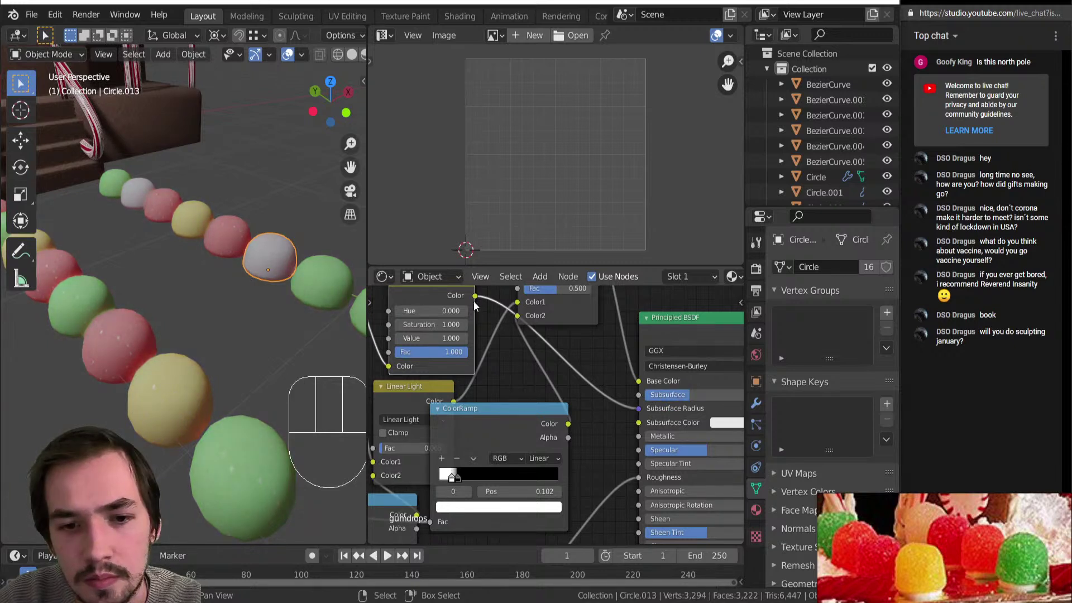
pyautogui.moveTo(476, 296); pyautogui.dragTo(515, 363)
pyautogui.moveTo(649, 429); pyautogui.dragTo(642, 422)
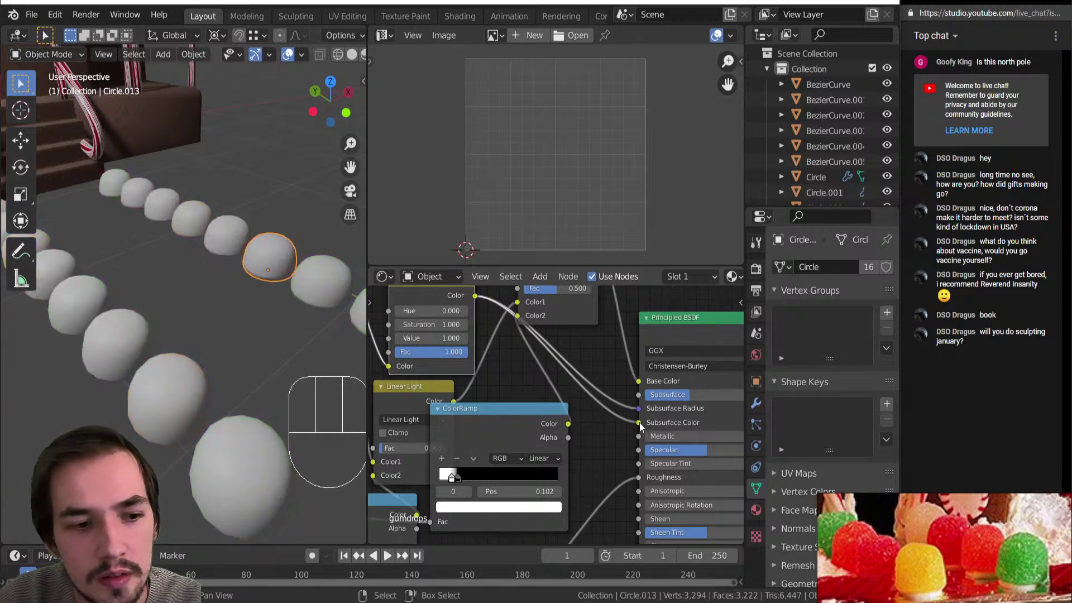
# Remove the Hue Saturation Value link from the Principled BSDF's Subsurface Radius input.
pyautogui.moveTo(145, 348)
pyautogui.mouseDown(button='middle')
pyautogui.moveTo(141, 334)
pyautogui.moveTo(129, 375)
pyautogui.moveTo(150, 334)
pyautogui.mouseUp(button='middle')
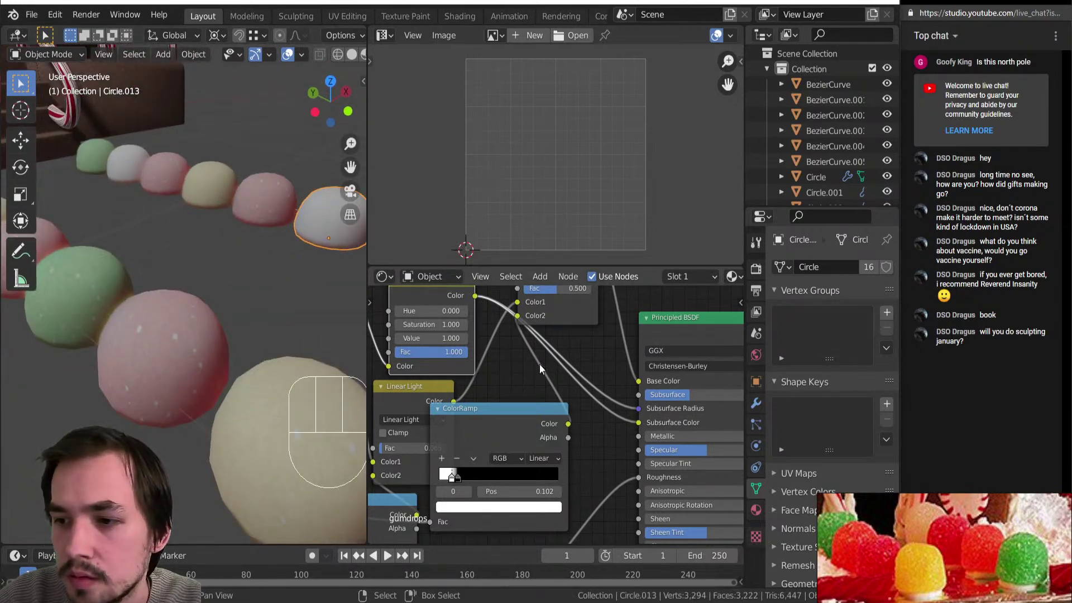
pyautogui.scroll(-2, 575, 384)
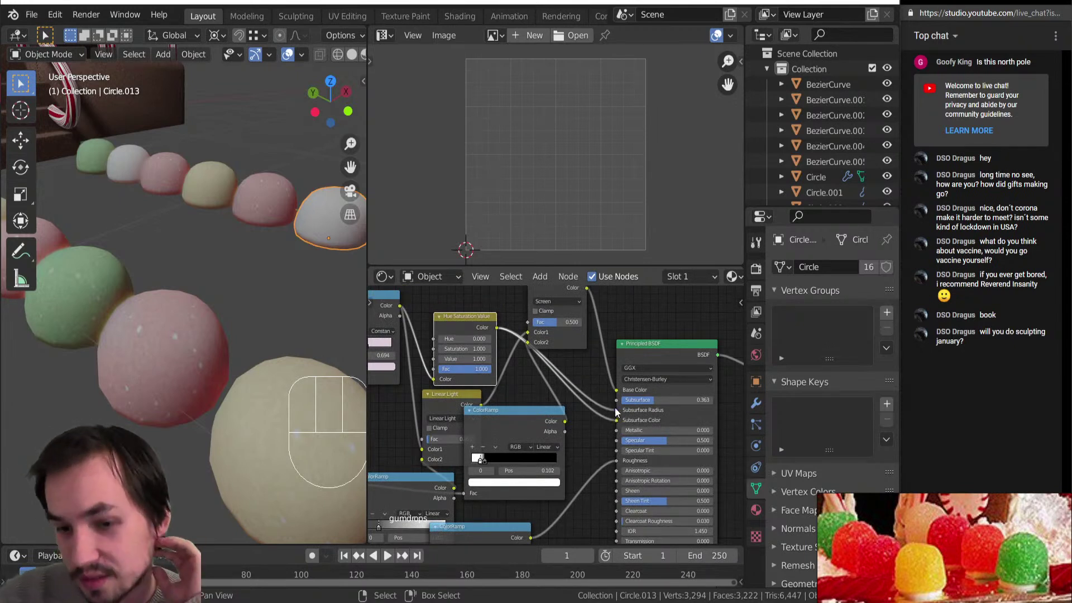
pyautogui.moveTo(618, 411)
pyautogui.mouseDown()
pyautogui.moveTo(602, 410)
pyautogui.moveTo(625, 418)
pyautogui.mouseUp()
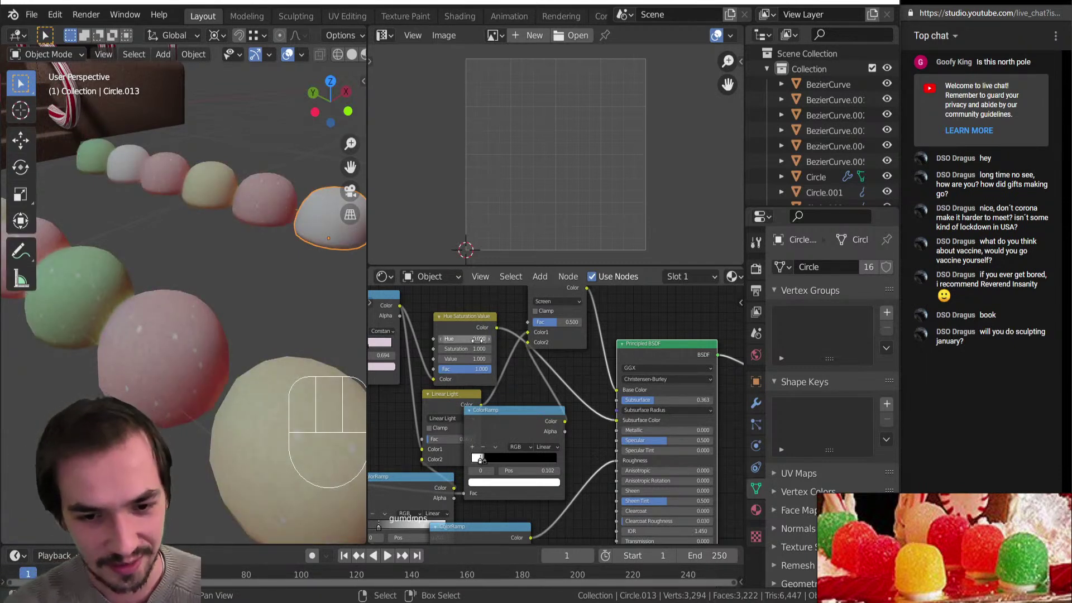
# Try raising the Saturation on the Hue Saturation Value node and undo the change.
pyautogui.keyDown('shift'); pyautogui.moveTo(468, 349); pyautogui.dragTo(491, 349); pyautogui.keyUp('shift')
pyautogui.hotkey('ctrl', 'z')
pyautogui.moveTo(135, 343); pyautogui.dragTo(207, 335, button='middle')
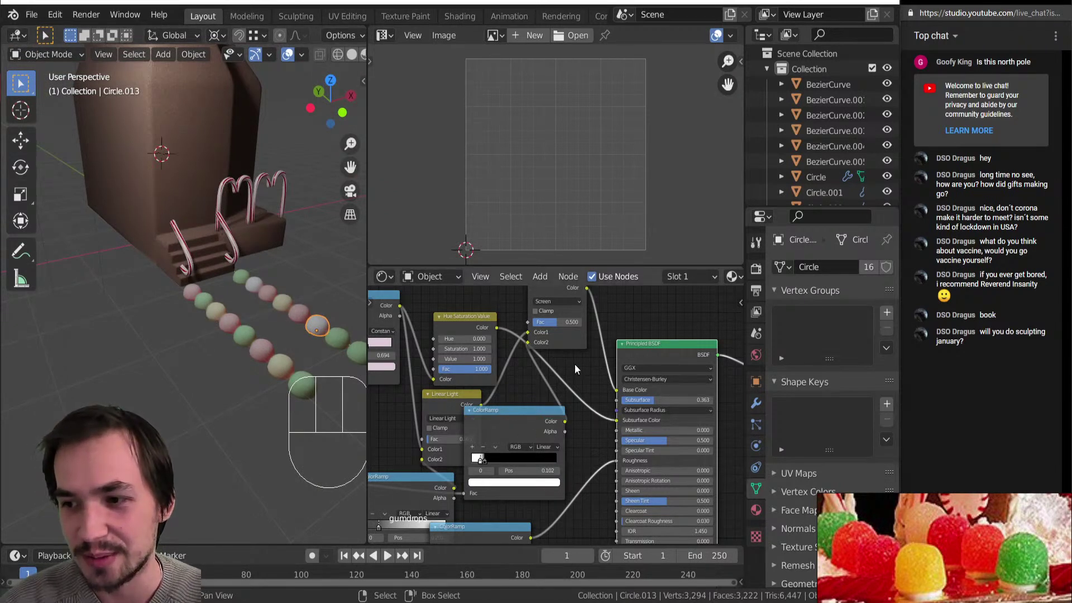
# Lower the Principled BSDF's Subsurface to about 0.144 in the gumdrops material.
pyautogui.moveTo(575, 363); pyautogui.dragTo(616, 390, button='middle')
pyautogui.moveTo(519, 382); pyautogui.dragTo(477, 382, button='middle')
pyautogui.moveTo(652, 427); pyautogui.dragTo(618, 434)
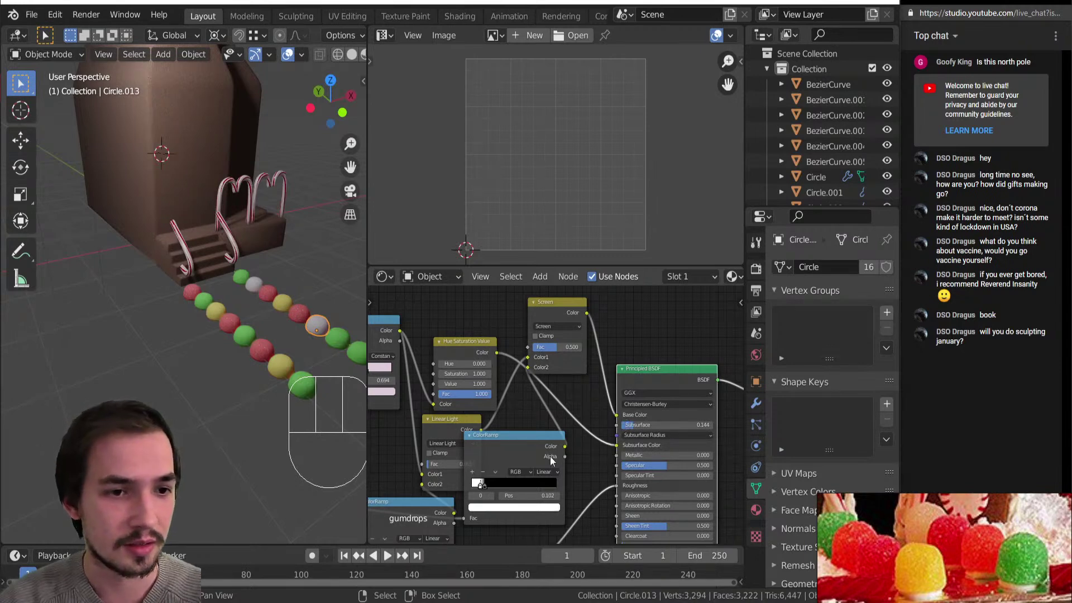
# Raise the Principled BSDF's Subsurface to about 0.165 in the gumdrops material.
pyautogui.scroll(5, 140, 327)
pyautogui.keyDown('shift'); pyautogui.moveTo(252, 320); pyautogui.dragTo(170, 260, button='middle'); pyautogui.keyUp('shift')
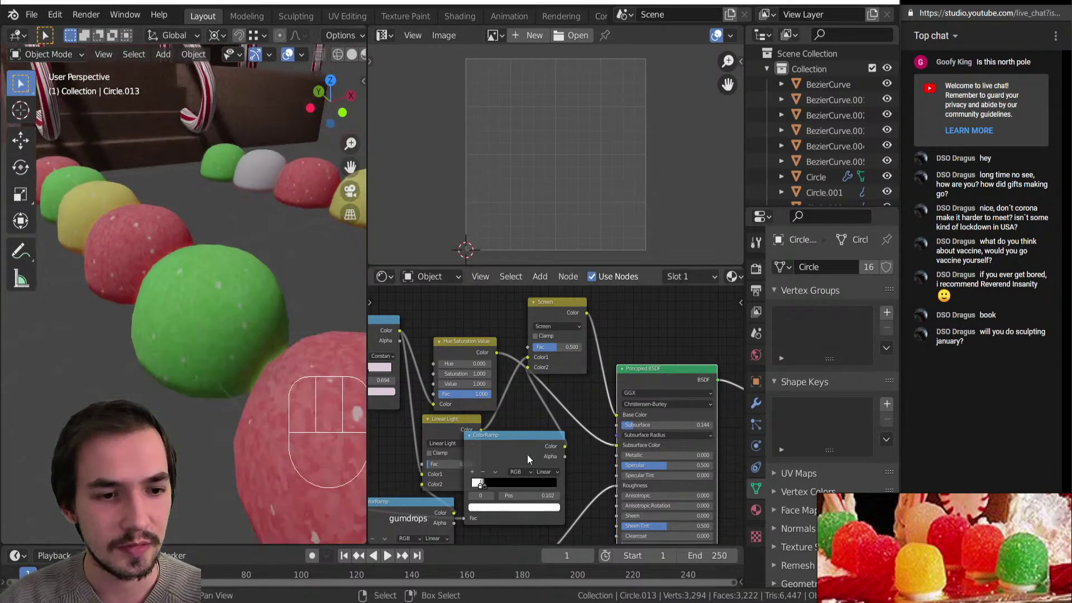
pyautogui.scroll(5, 550, 420)
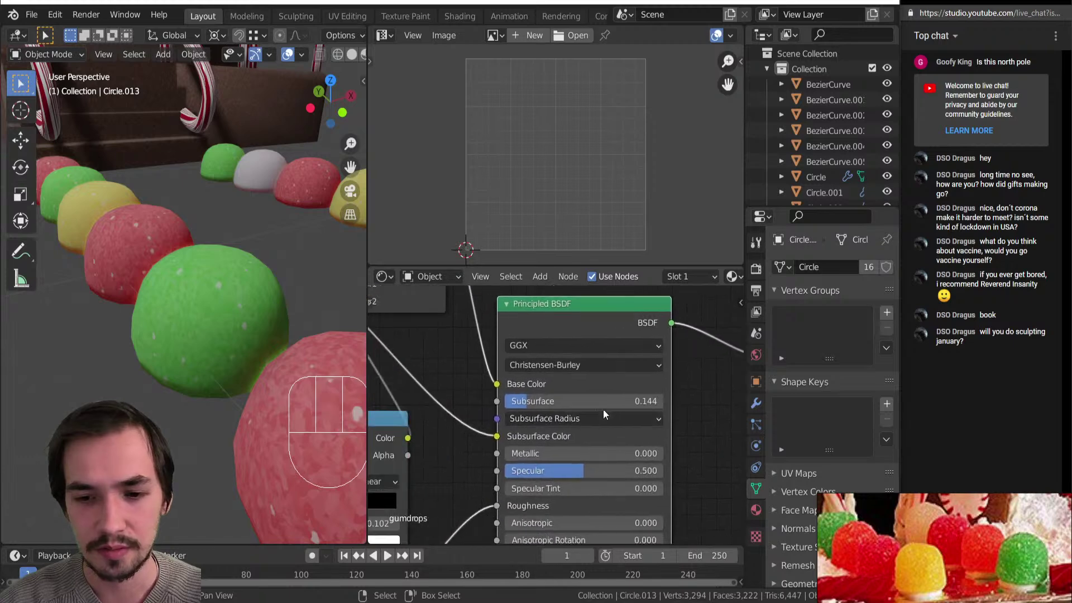
pyautogui.moveTo(601, 403)
pyautogui.mouseDown()
pyautogui.moveTo(576, 403)
pyautogui.moveTo(601, 403)
pyautogui.mouseUp()
# Tune the Subsurface Radius, setting its second component to 0.240 and trying about 0.630 for the first.
pyautogui.click(544, 419)
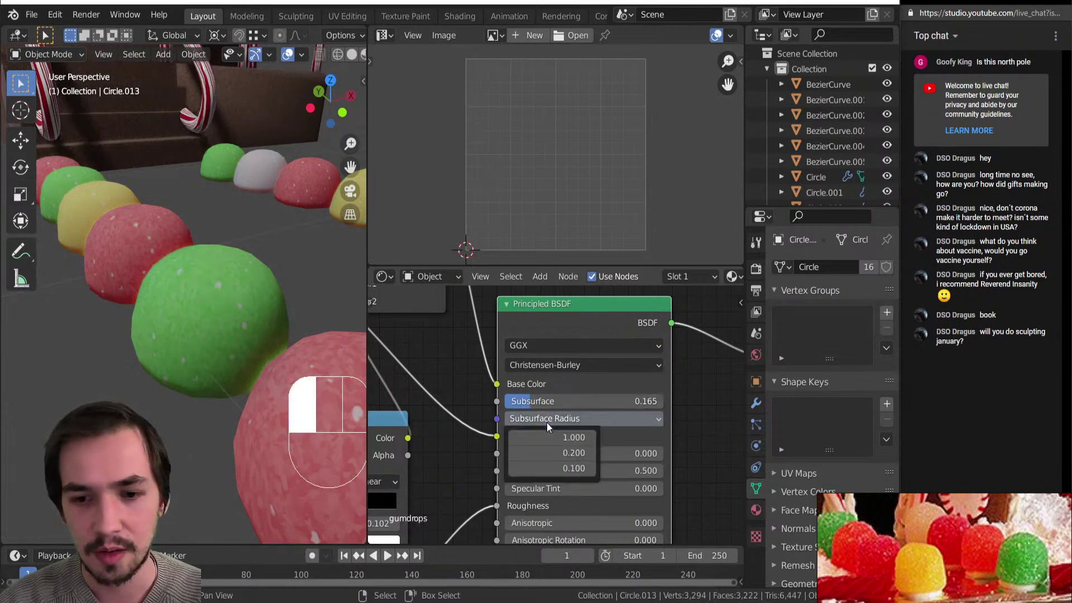
pyautogui.keyDown('shift'); pyautogui.moveTo(553, 453); pyautogui.dragTo(531, 453); pyautogui.keyUp('shift')
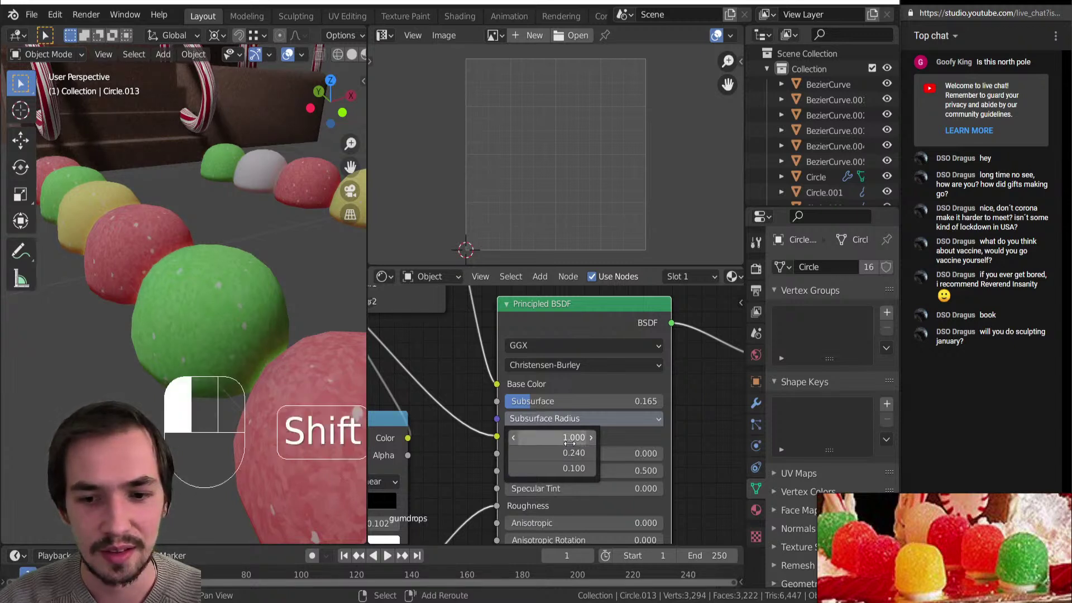
pyautogui.keyDown('shift'); pyautogui.moveTo(559, 437); pyautogui.dragTo(550, 437); pyautogui.keyUp('shift')
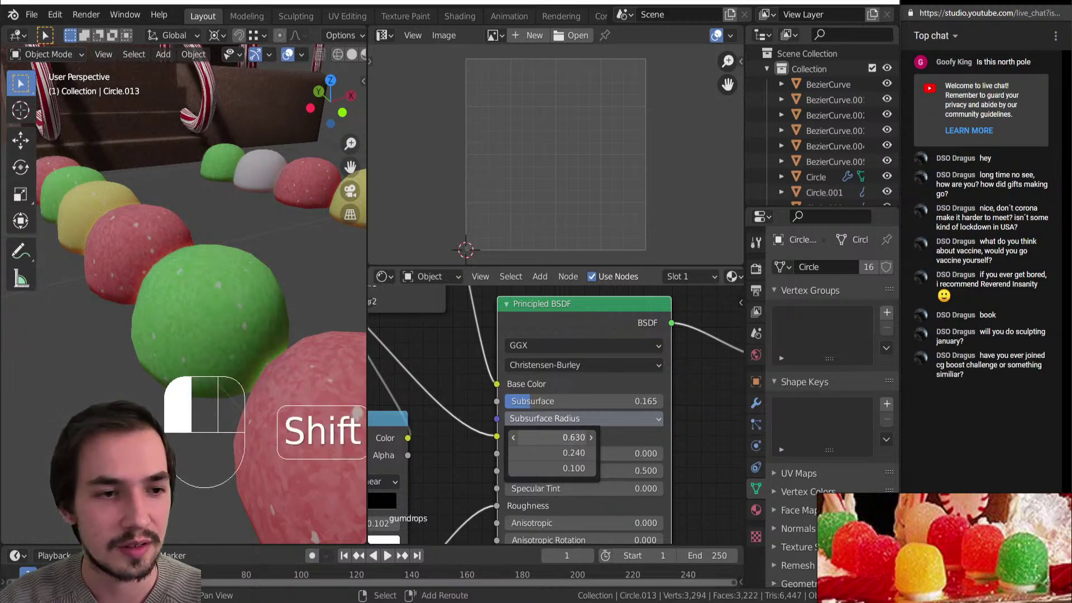
pyautogui.keyDown('shift'); pyautogui.moveTo(558, 437); pyautogui.dragTo(568, 443); pyautogui.keyUp('shift')
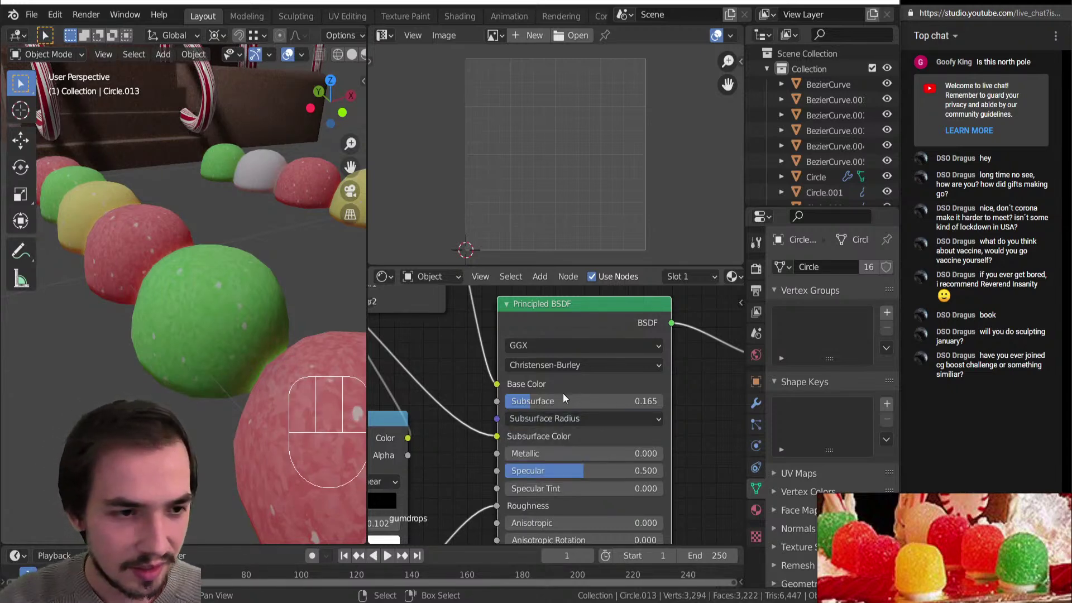
# Add a point light between the two gumdrop rows and set its Power to about 127 W.
pyautogui.scroll(-5, 273, 411)
pyautogui.hotkey('shift', 'a')
pyautogui.moveTo(240, 483)
pyautogui.click(380, 484)
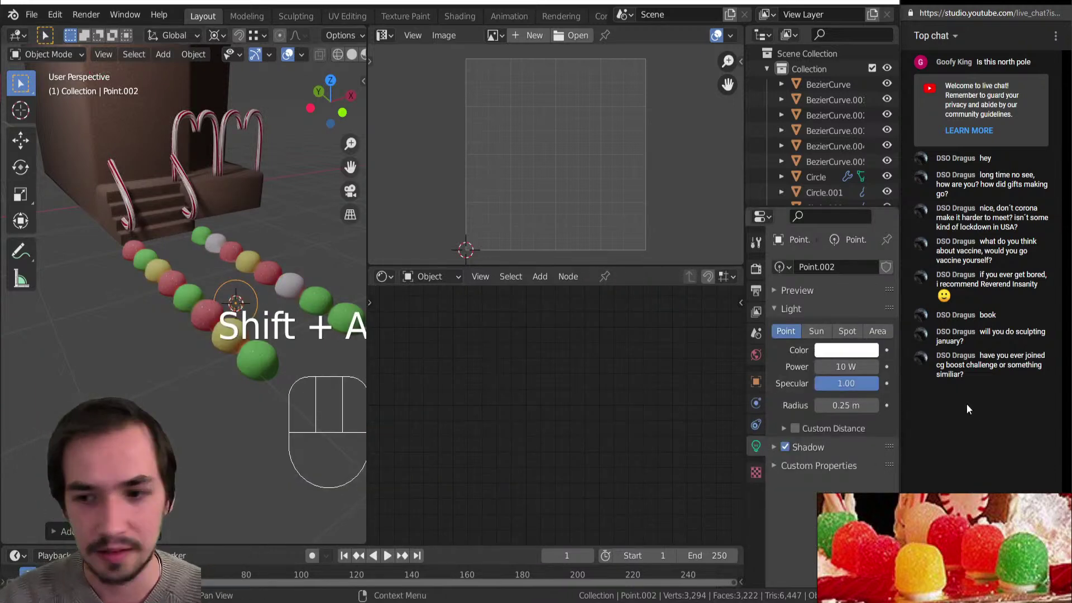
pyautogui.moveTo(851, 366); pyautogui.dragTo(874, 367)
# Move the new point light up beside the candy canes at the house steps.
pyautogui.moveTo(215, 363); pyautogui.dragTo(210, 296, button='middle')
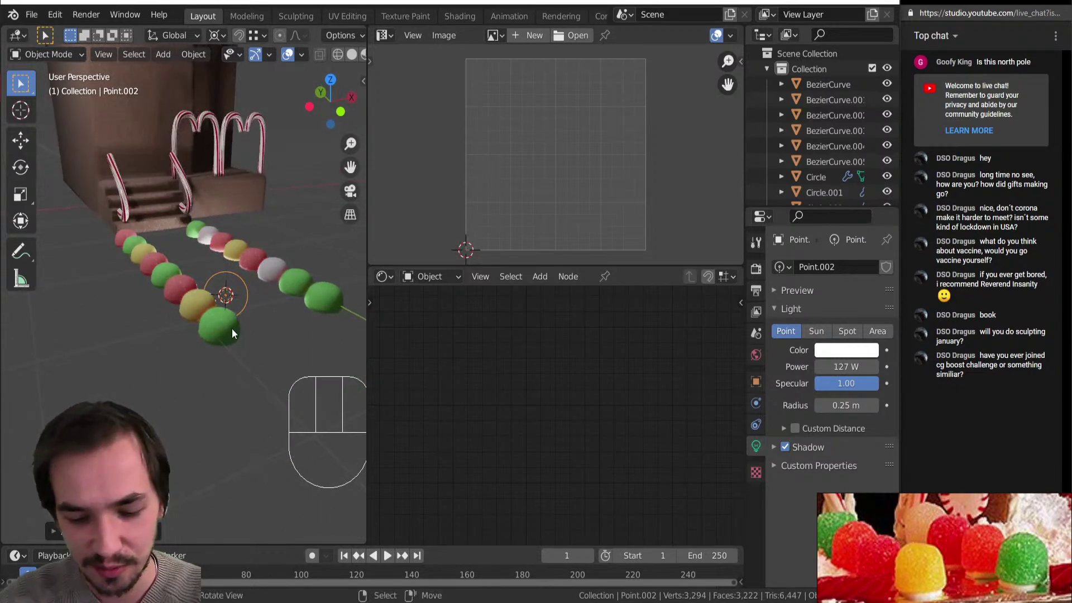
pyautogui.press('g')
pyautogui.click(244, 208)
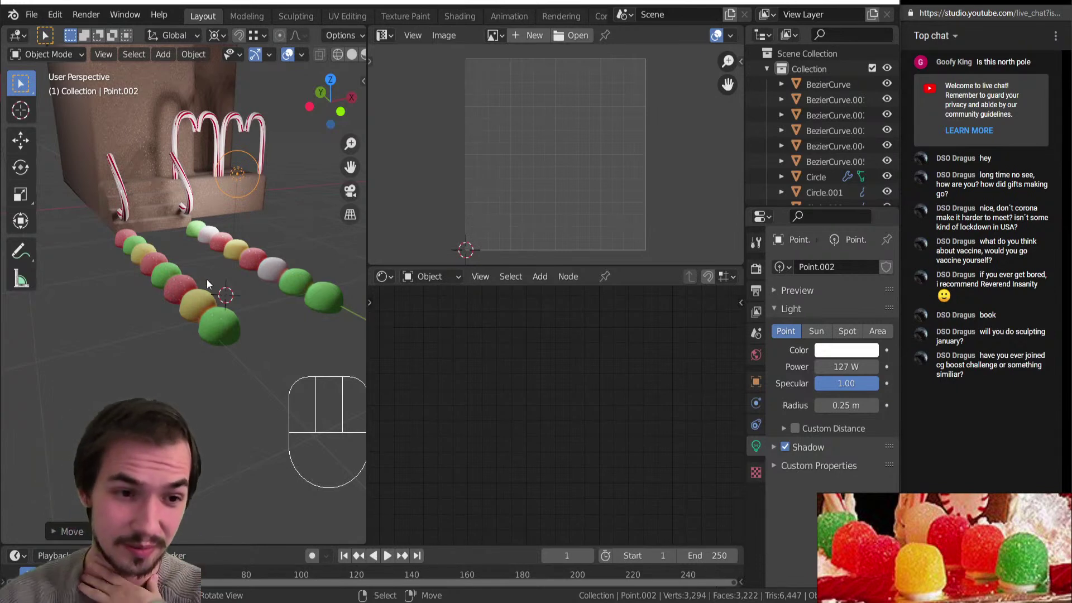
# Select a yellow path gumdrop and raise the Screen mix node's Fac to about 0.695 in its material.
pyautogui.click(196, 310)
pyautogui.scroll(4, 203, 329)
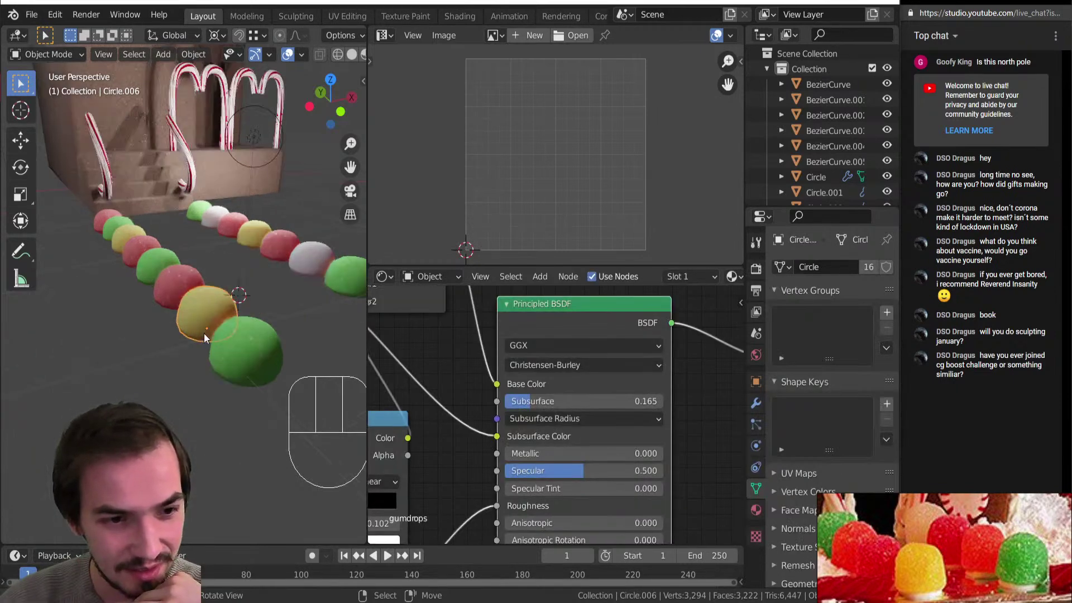
pyautogui.scroll(-5, 524, 386)
pyautogui.moveTo(466, 337); pyautogui.dragTo(505, 373, button='middle')
pyautogui.scroll(4, 505, 373)
pyautogui.moveTo(491, 340); pyautogui.dragTo(517, 348)
# Add a Bump node feeding the Principled BSDF's Normal and link the lower Voronoi Texture's Distance to its Height.
pyautogui.scroll(-5, 252, 323)
pyautogui.scroll(-4, 562, 412)
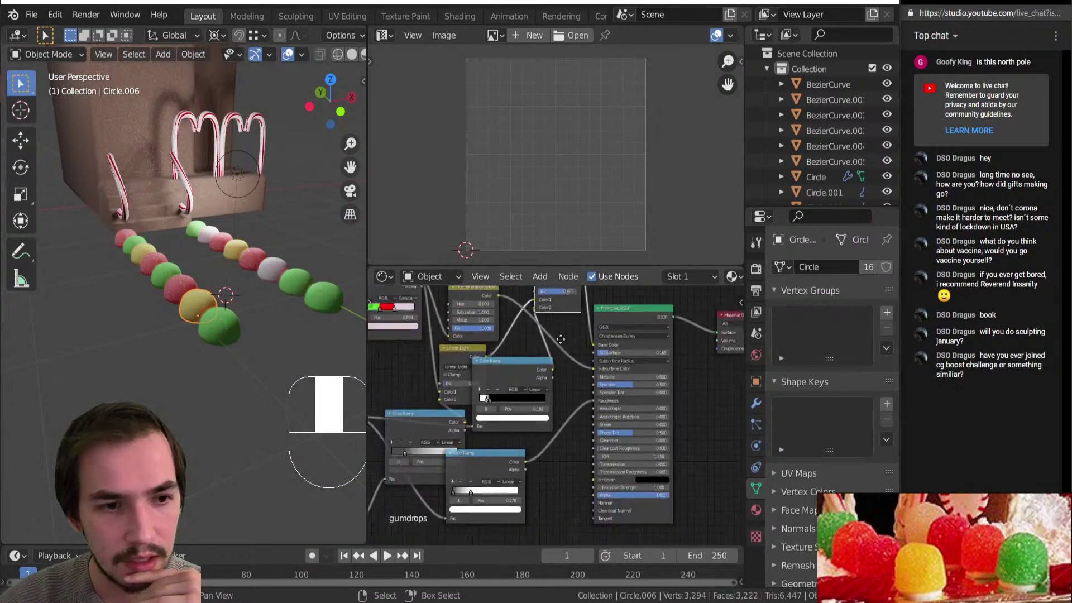
pyautogui.hotkey('shift', 'a')
pyautogui.press('v')
pyautogui.press('b')
pyautogui.click(536, 448)
pyautogui.moveTo(581, 460); pyautogui.dragTo(610, 450)
pyautogui.moveTo(418, 374); pyautogui.dragTo(541, 374, button='middle')
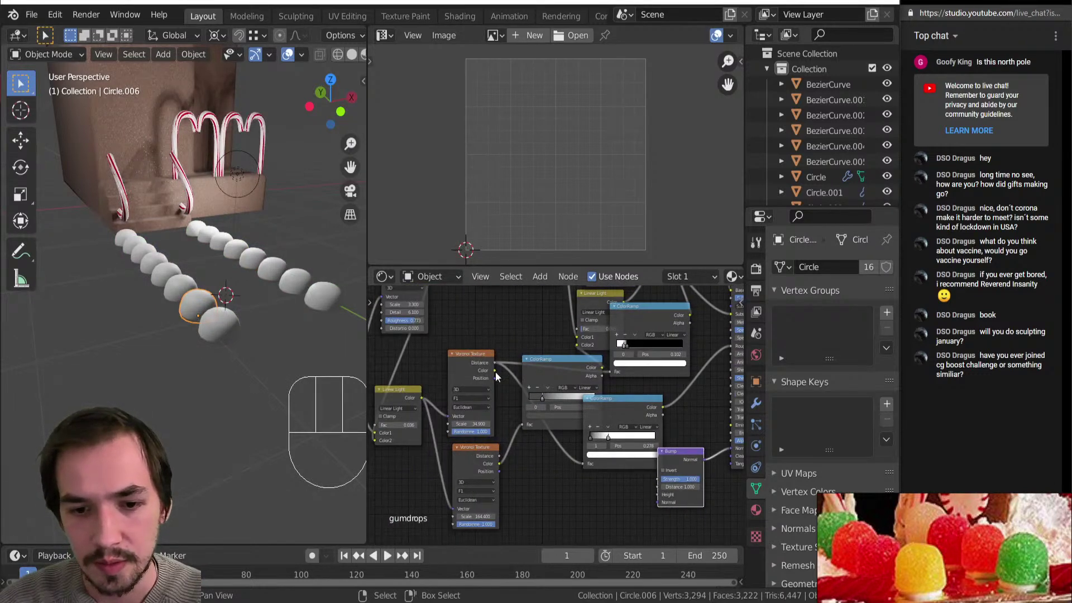
pyautogui.moveTo(498, 457); pyautogui.dragTo(659, 494)
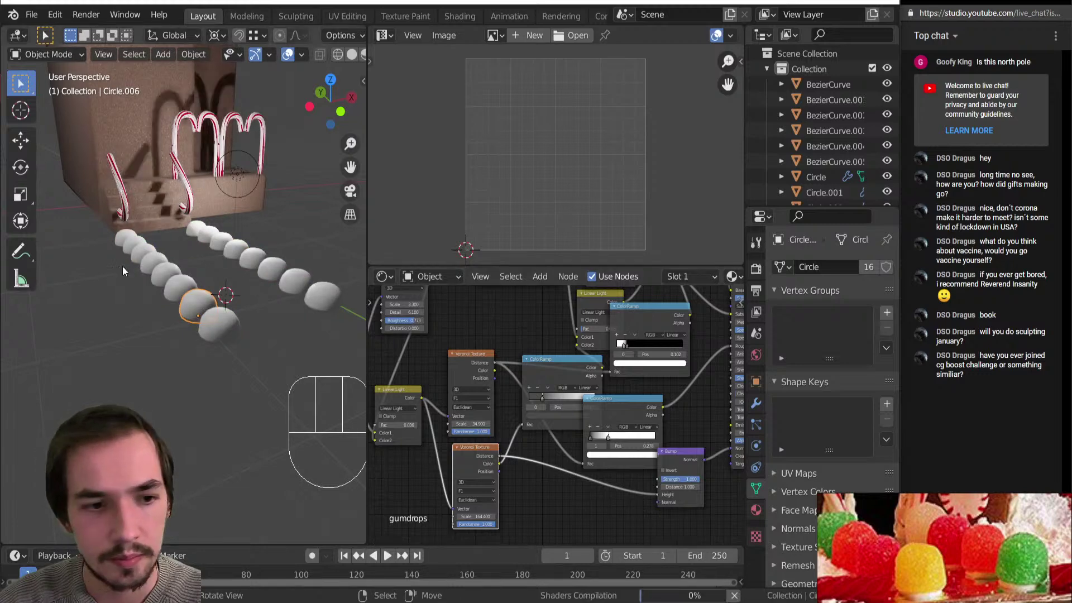
# Set the Bump node's Distance to about 2.010 and its Strength to about 0.409.
pyautogui.scroll(4, 128, 260)
pyautogui.moveTo(196, 320); pyautogui.dragTo(323, 394, button='middle')
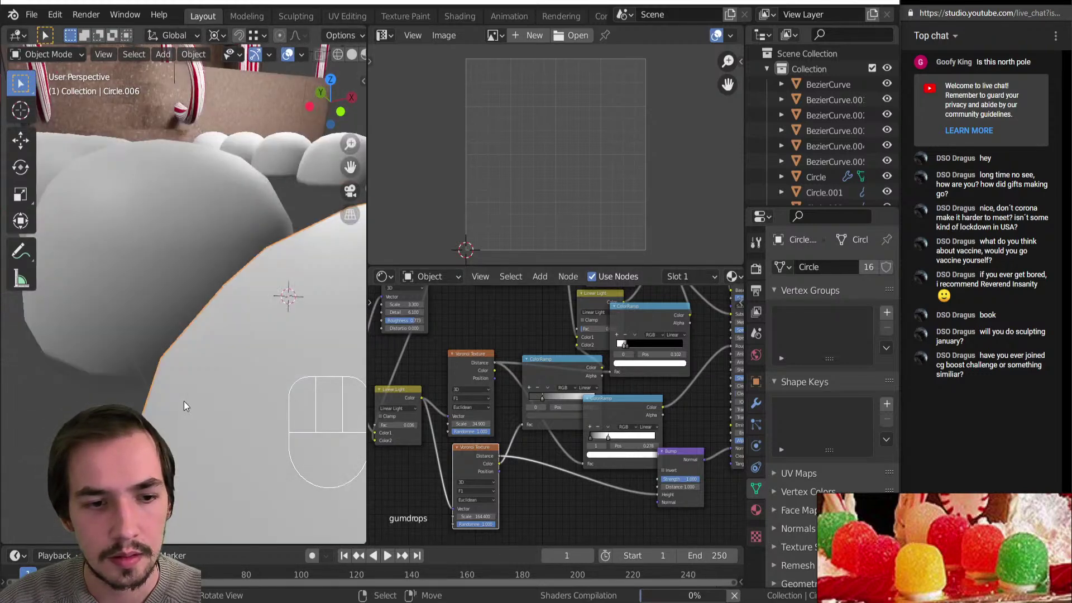
pyautogui.keyDown('ctrl'); pyautogui.moveTo(206, 383); pyautogui.dragTo(176, 386, button='middle'); pyautogui.keyUp('ctrl')
pyautogui.scroll(1, 575, 474)
pyautogui.scroll(3, 575, 473)
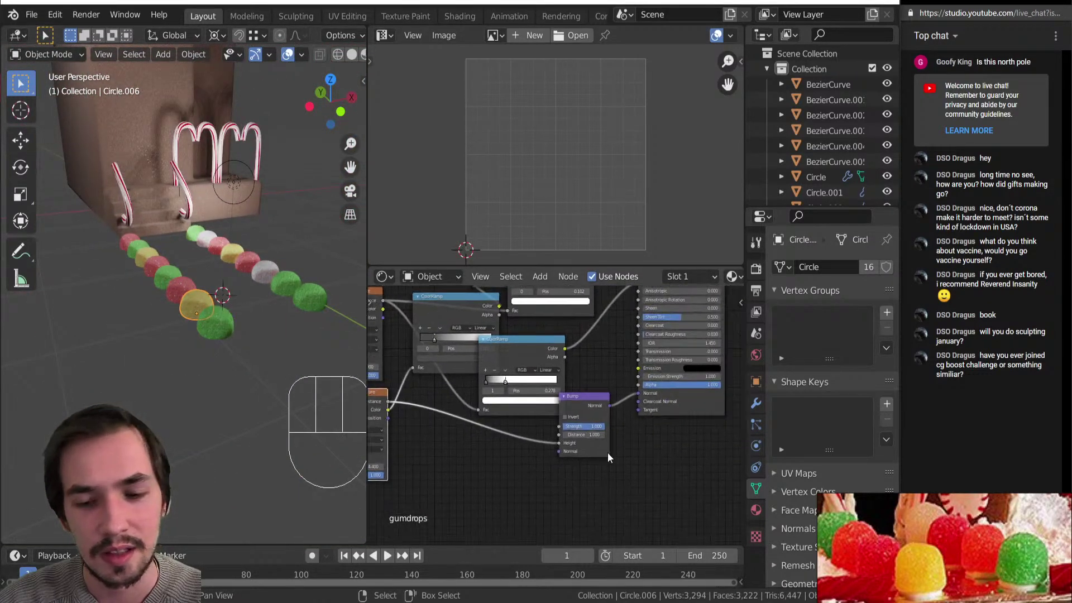
pyautogui.keyDown('shift'); pyautogui.click(610, 440); pyautogui.keyUp('shift')
pyautogui.keyDown('shift'); pyautogui.moveTo(601, 446); pyautogui.dragTo(614, 446); pyautogui.keyUp('shift')
pyautogui.moveTo(268, 358); pyautogui.dragTo(193, 301, button='middle')
pyautogui.scroll(2, 193, 301)
pyautogui.scroll(5, 162, 364)
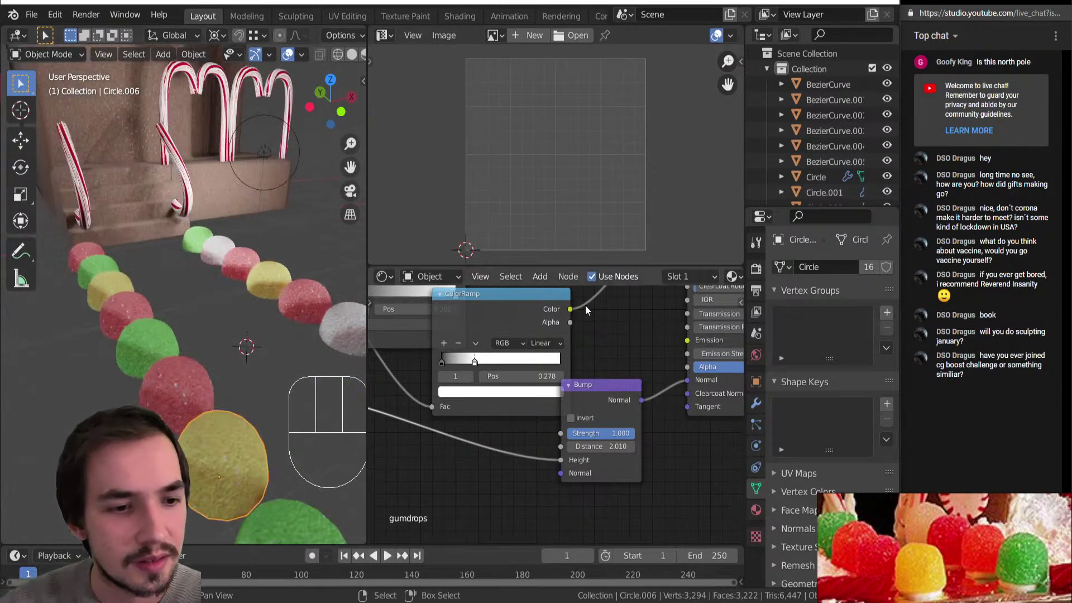
pyautogui.keyDown('shift'); pyautogui.moveTo(608, 437); pyautogui.dragTo(561, 437); pyautogui.keyUp('shift')
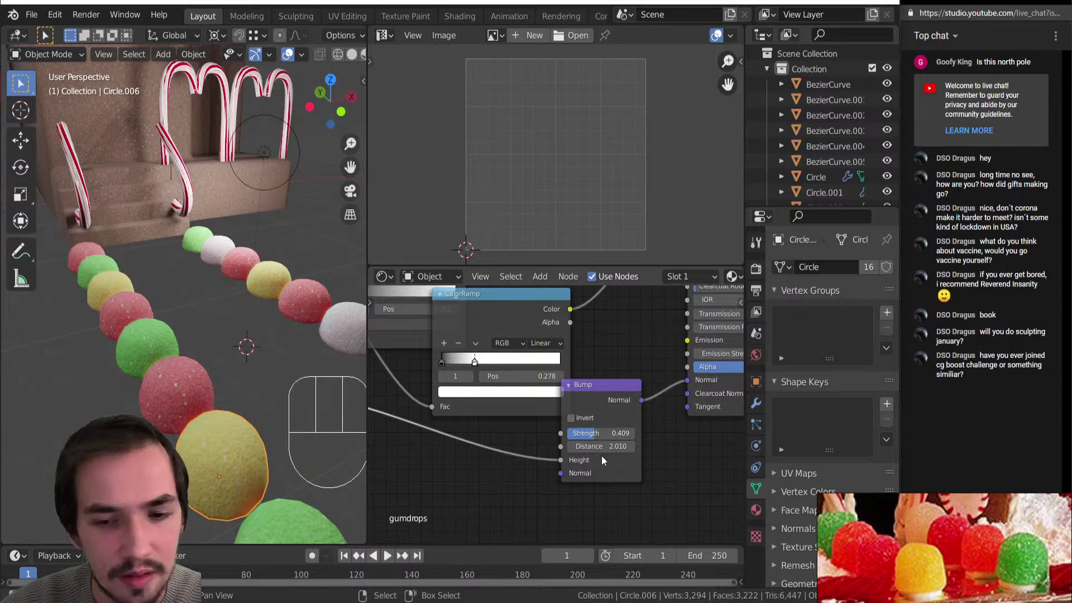
# Raise the Saturation on the Hue Saturation Value node to 2.000.
pyautogui.scroll(-7, 622, 371)
pyautogui.moveTo(611, 335); pyautogui.dragTo(629, 496, button='middle')
pyautogui.scroll(5, 558, 384)
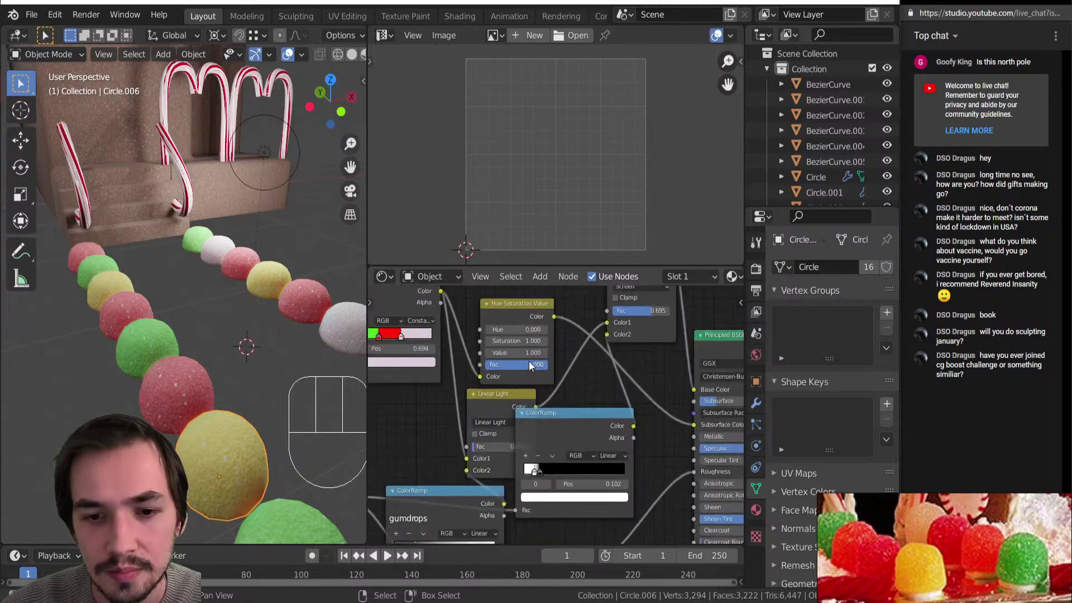
pyautogui.moveTo(517, 340); pyautogui.dragTo(536, 341)
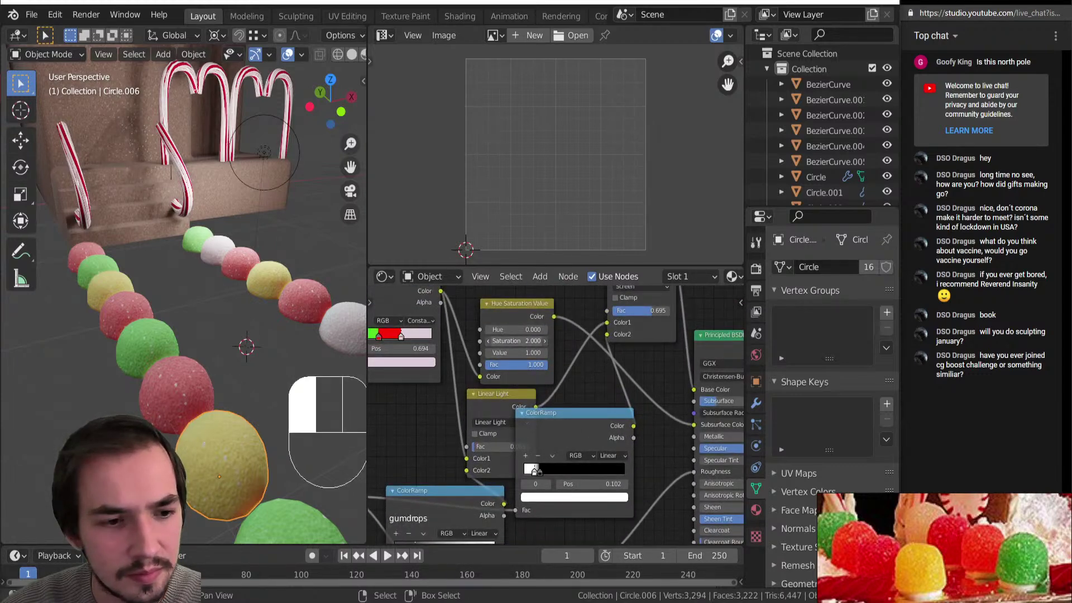
# Preview the Hue Saturation Value node's output, set its Hue to 0.5, and return to previewing the Principled BSDF.
pyautogui.keyDown('ctrl'); pyautogui.keyDown('shift'); pyautogui.click(496, 313); pyautogui.keyUp('shift'); pyautogui.keyUp('ctrl')
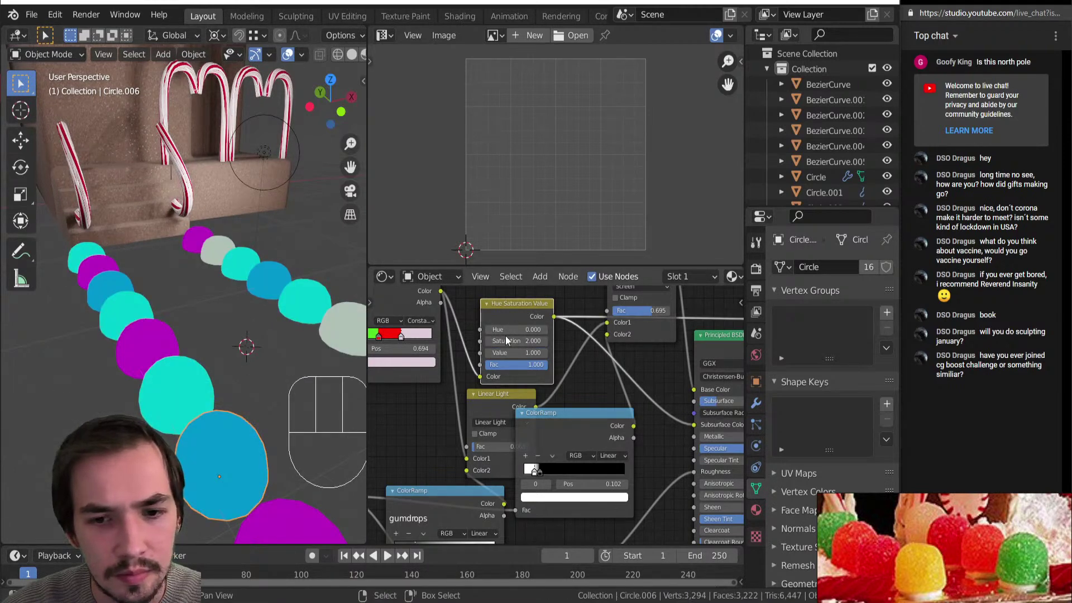
pyautogui.press('Return')
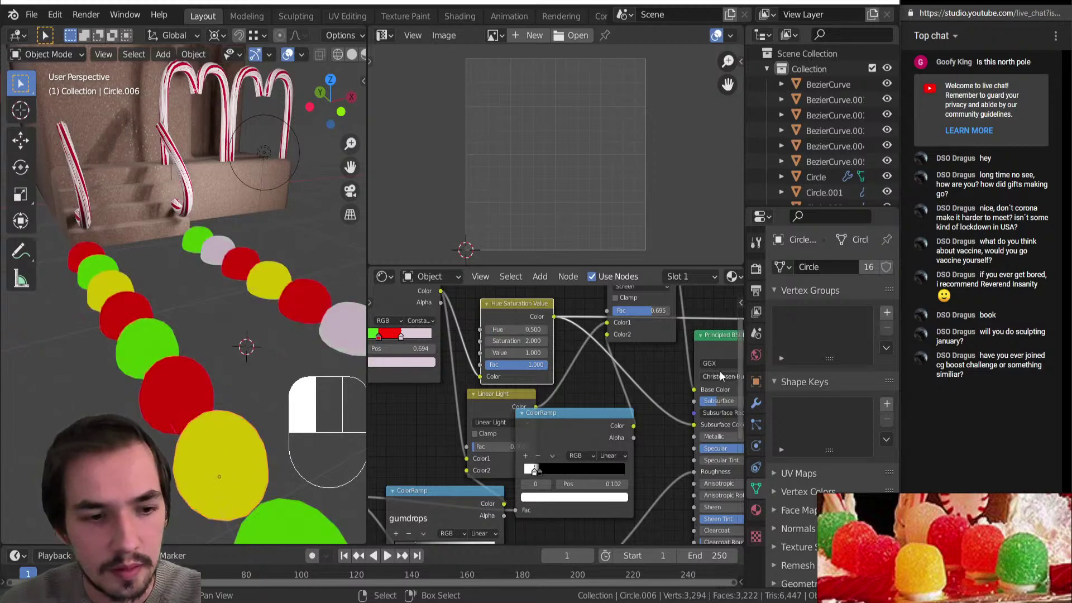
pyautogui.keyDown('ctrl'); pyautogui.keyDown('shift'); pyautogui.click(726, 348); pyautogui.keyUp('shift'); pyautogui.keyUp('ctrl')
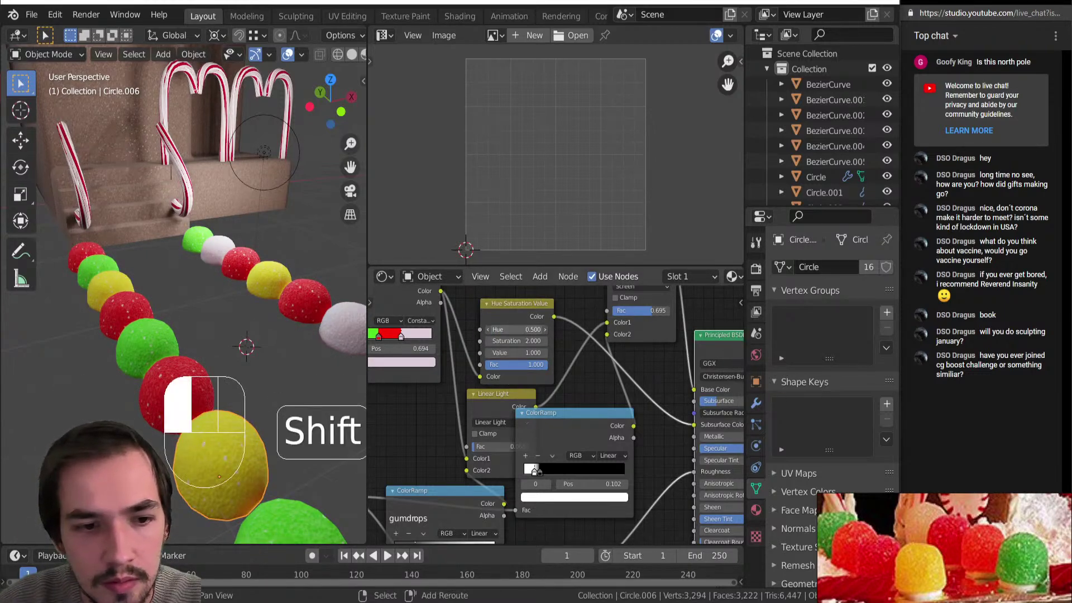
# Fine-tune the Hue Saturation Value node to Hue 0.460 and Saturation 1.960, checking the gumdrops in the viewport.
pyautogui.keyDown('shift'); pyautogui.moveTo(517, 331); pyautogui.dragTo(475, 335); pyautogui.keyUp('shift')
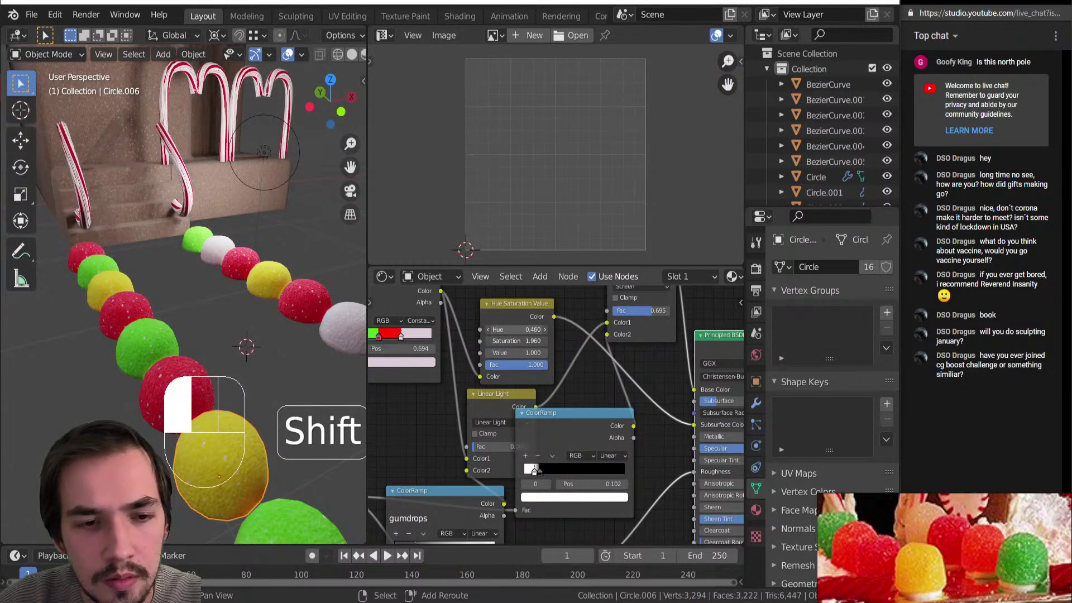
pyautogui.scroll(-6, 213, 334)
pyautogui.scroll(2, 173, 339)
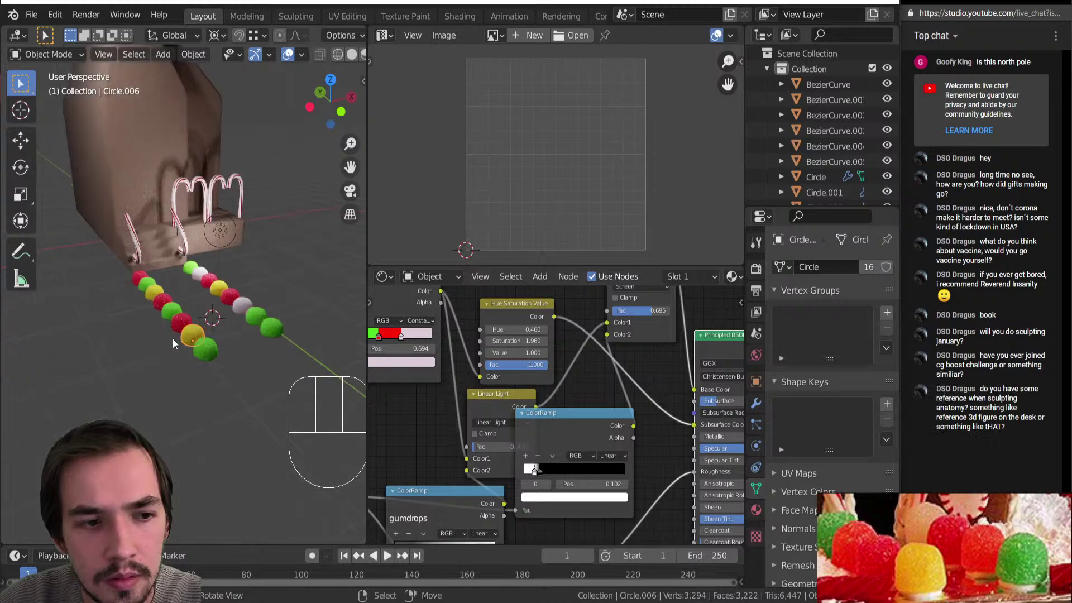
pyautogui.scroll(3, 204, 367)
# Disconnect the Hue Saturation Value link from the Principled BSDF's Subsurface Color input.
pyautogui.scroll(3, 642, 424)
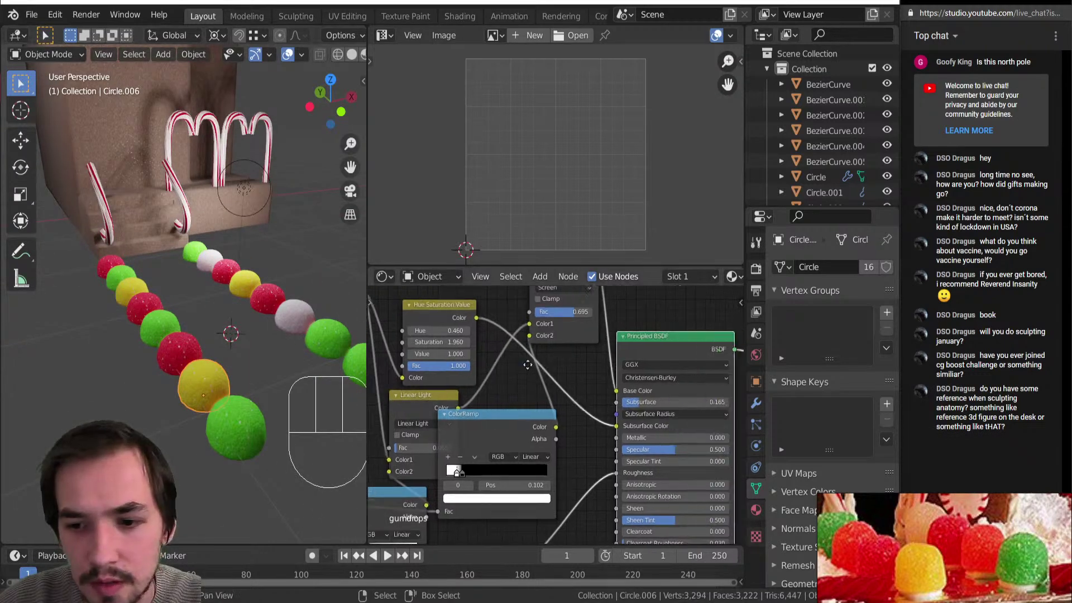
pyautogui.scroll(2, 925, 557)
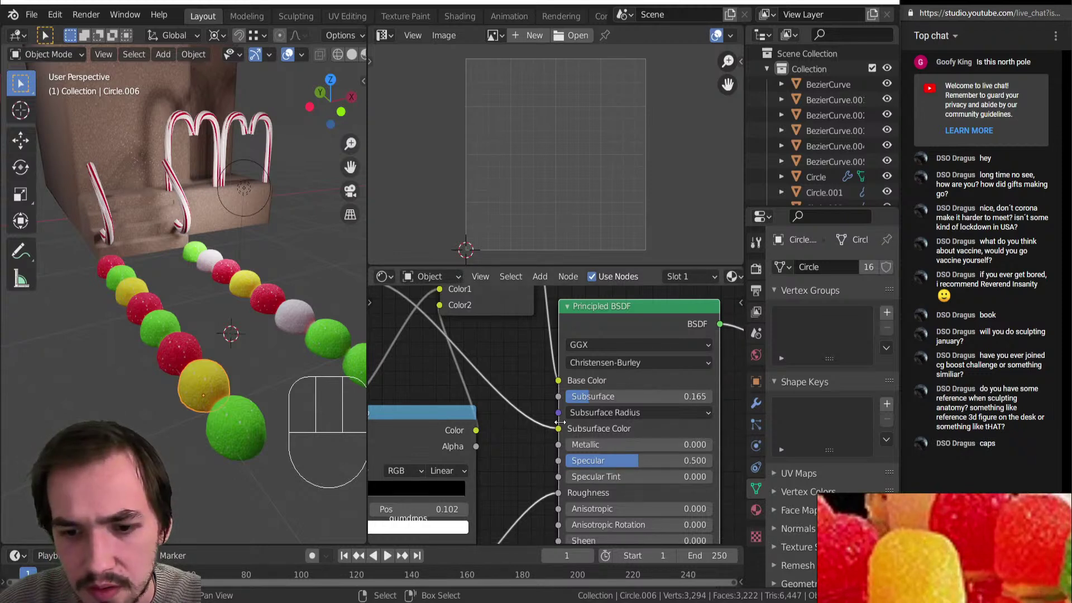
pyautogui.moveTo(559, 429); pyautogui.dragTo(535, 427)
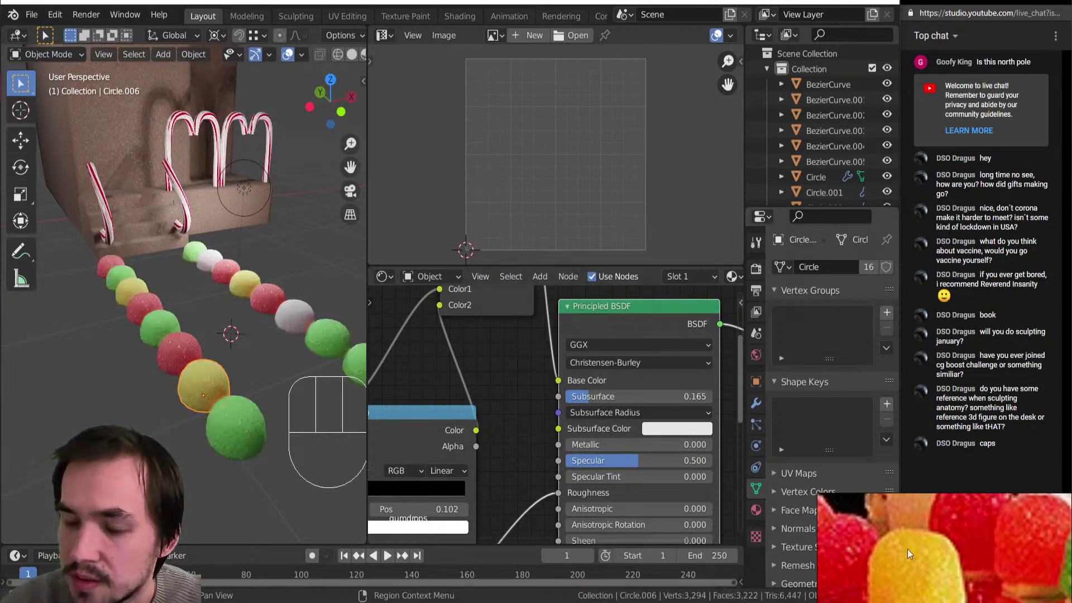
# Move the floating reference board over the empty image editor and bring the gingerbread house photos into view.
pyautogui.scroll(-3, 913, 540)
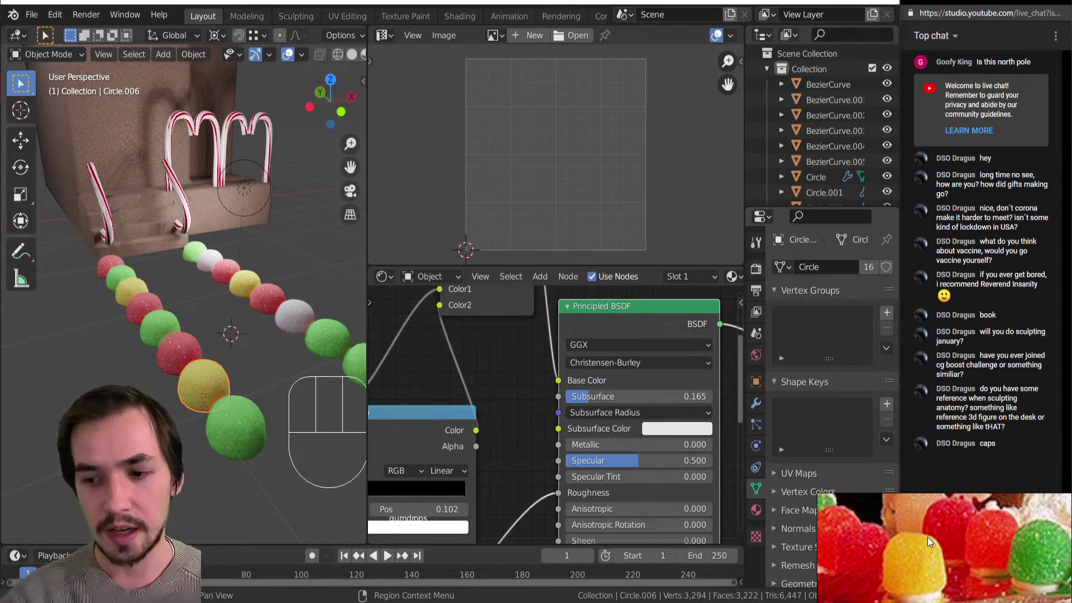
pyautogui.moveTo(928, 548); pyautogui.dragTo(441, 369)
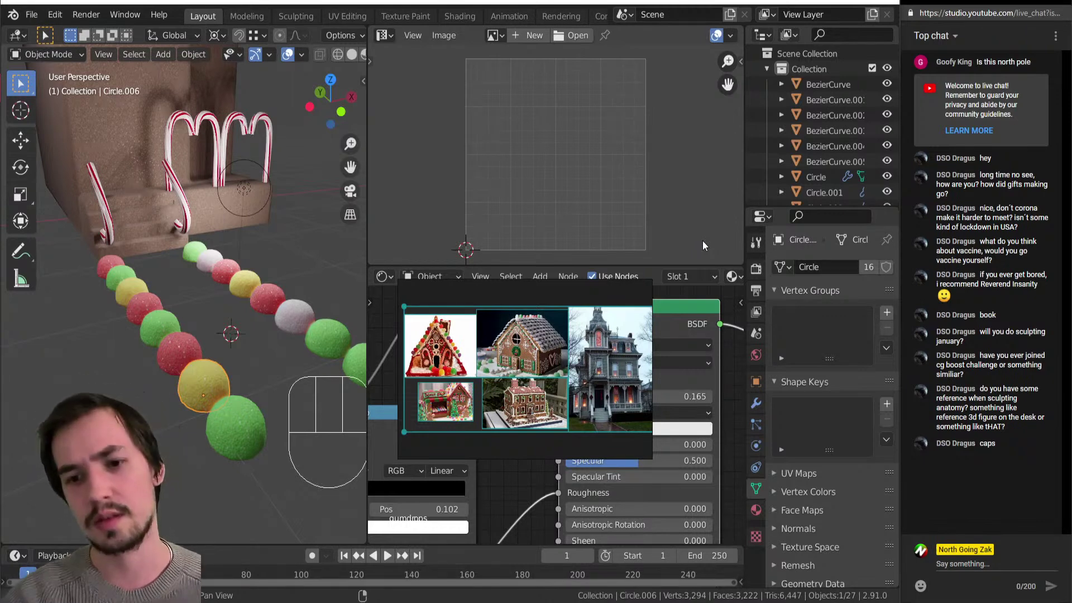
pyautogui.scroll(-6, 501, 412)
pyautogui.scroll(7, 501, 412)
pyautogui.moveTo(501, 412); pyautogui.dragTo(545, 223)
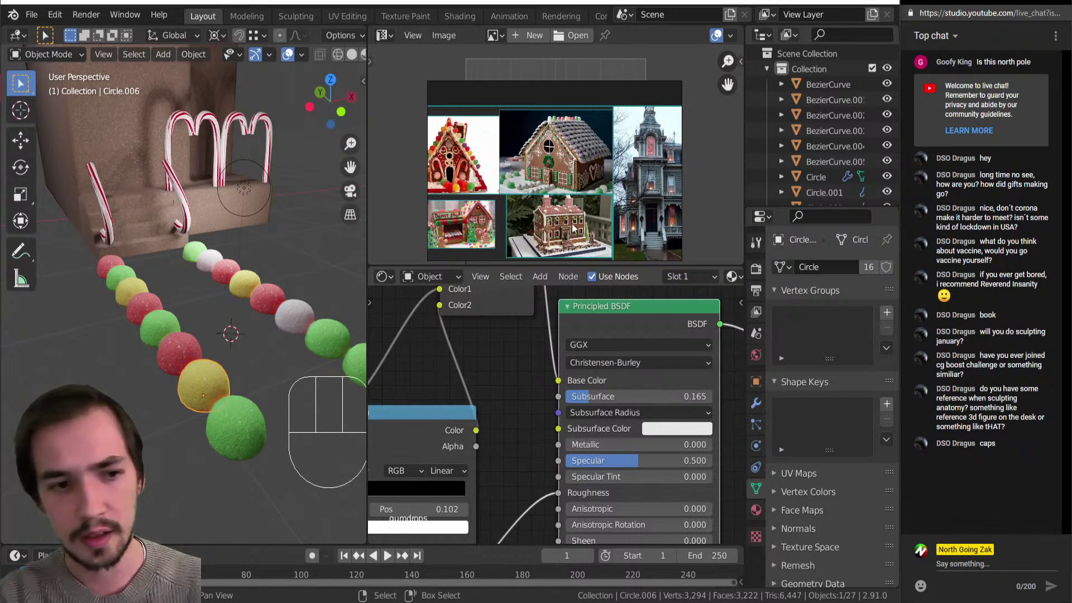
# Link the Hue Saturation Value node's Color output to the Principled BSDF's Subsurface Radius.
pyautogui.scroll(-4, 538, 335)
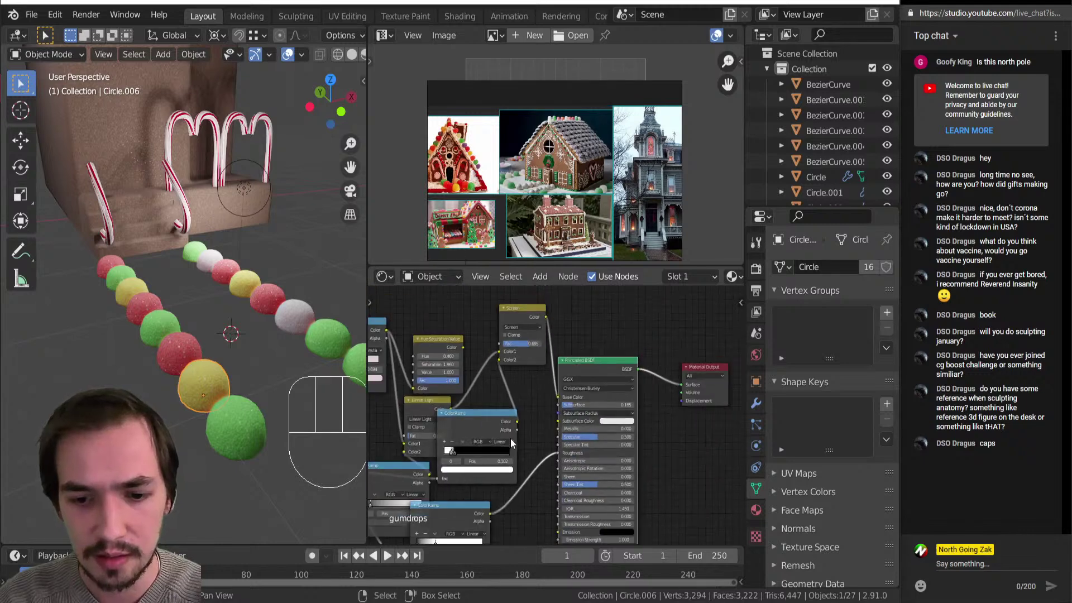
pyautogui.moveTo(557, 373); pyautogui.dragTo(567, 372, button='middle')
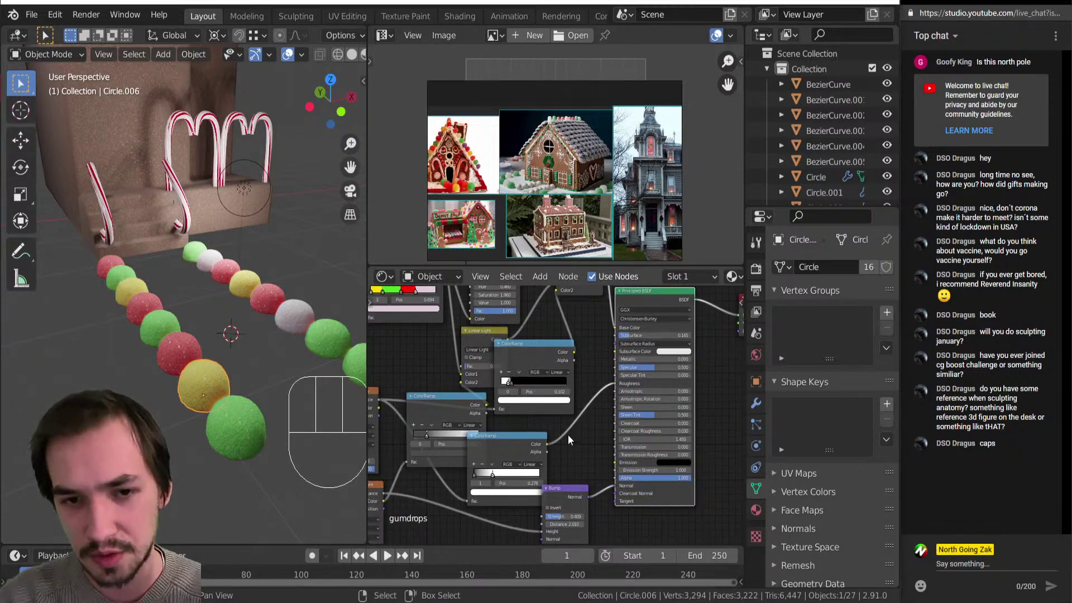
pyautogui.moveTo(493, 353); pyautogui.dragTo(538, 445, button='middle')
pyautogui.scroll(6, 540, 441)
pyautogui.scroll(4, 572, 383)
pyautogui.moveTo(567, 382); pyautogui.dragTo(477, 384, button='middle')
pyautogui.scroll(-5, 483, 430)
pyautogui.scroll(-1, 514, 413)
pyautogui.moveTo(464, 354); pyautogui.dragTo(604, 450)
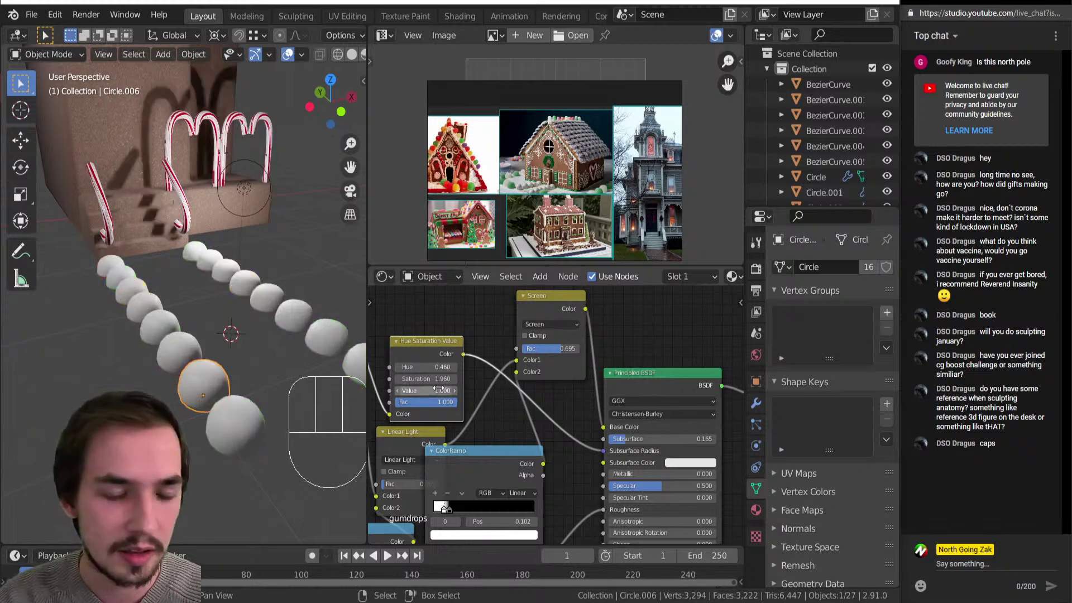
# Set the Hue Saturation Value node's Saturation to 2.000 and its Hue to 0.000.
pyautogui.moveTo(465, 383); pyautogui.dragTo(574, 384, button='middle')
pyautogui.scroll(6, 539, 384)
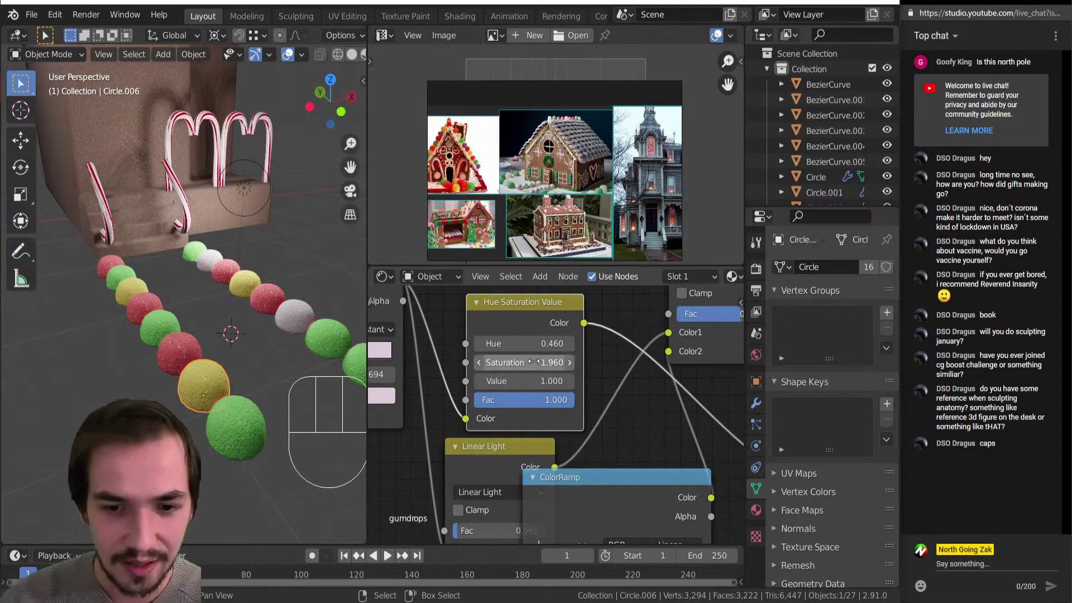
pyautogui.keyDown('shift'); pyautogui.moveTo(528, 362); pyautogui.dragTo(446, 363); pyautogui.keyUp('shift')
pyautogui.keyDown('shift'); pyautogui.moveTo(524, 363); pyautogui.dragTo(418, 363); pyautogui.keyUp('shift')
pyautogui.keyDown('shift'); pyautogui.moveTo(523, 343); pyautogui.dragTo(491, 343); pyautogui.keyUp('shift')
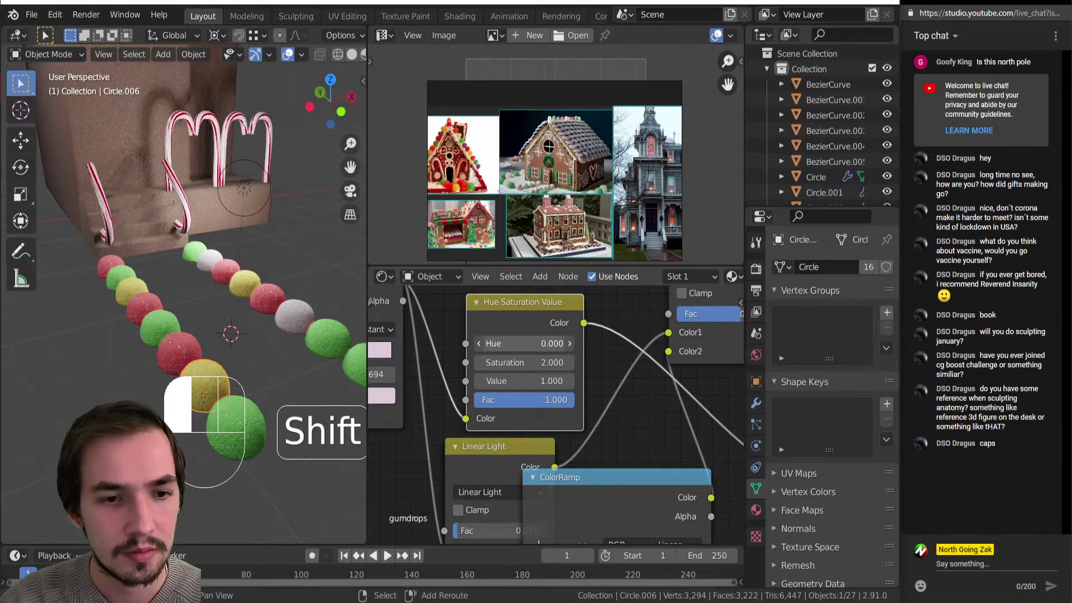
# Set the Hue Saturation Value node's Hue to 1.000 and Value to 2.000, and the Principled BSDF's Subsurface to 0.144.
pyautogui.moveTo(158, 285); pyautogui.dragTo(177, 258, button='middle')
pyautogui.scroll(-6, 139, 348)
pyautogui.scroll(6, 177, 259)
pyautogui.keyDown('shift'); pyautogui.moveTo(167, 395); pyautogui.dragTo(166, 310, button='middle'); pyautogui.keyUp('shift')
pyautogui.scroll(-7, 664, 468)
pyautogui.scroll(7, 458, 369)
pyautogui.moveTo(523, 387); pyautogui.dragTo(569, 387)
pyautogui.scroll(-3, 558, 391)
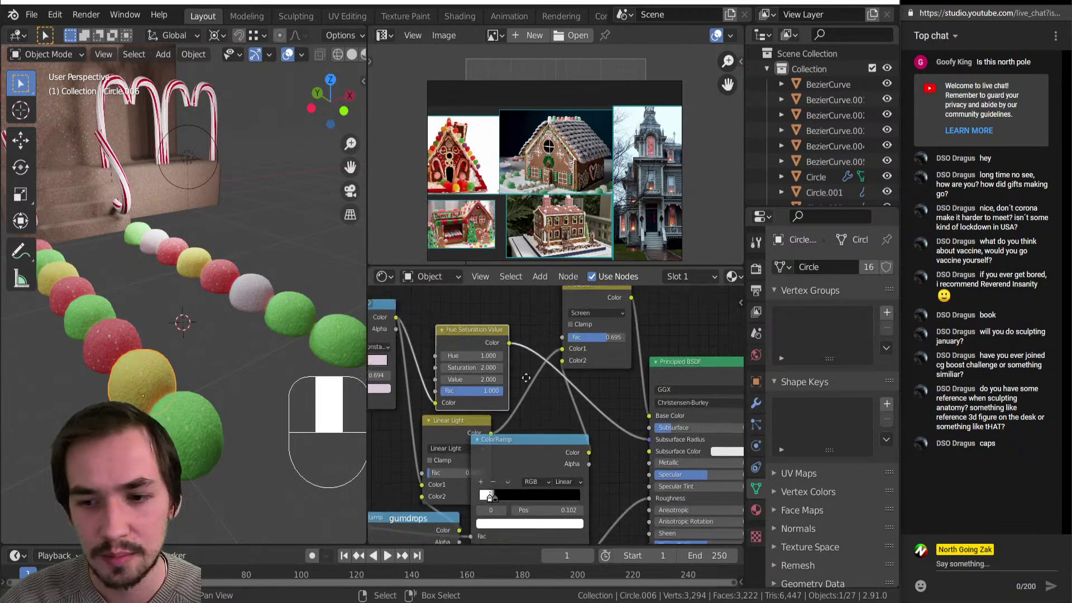
pyautogui.moveTo(675, 422); pyautogui.dragTo(650, 422)
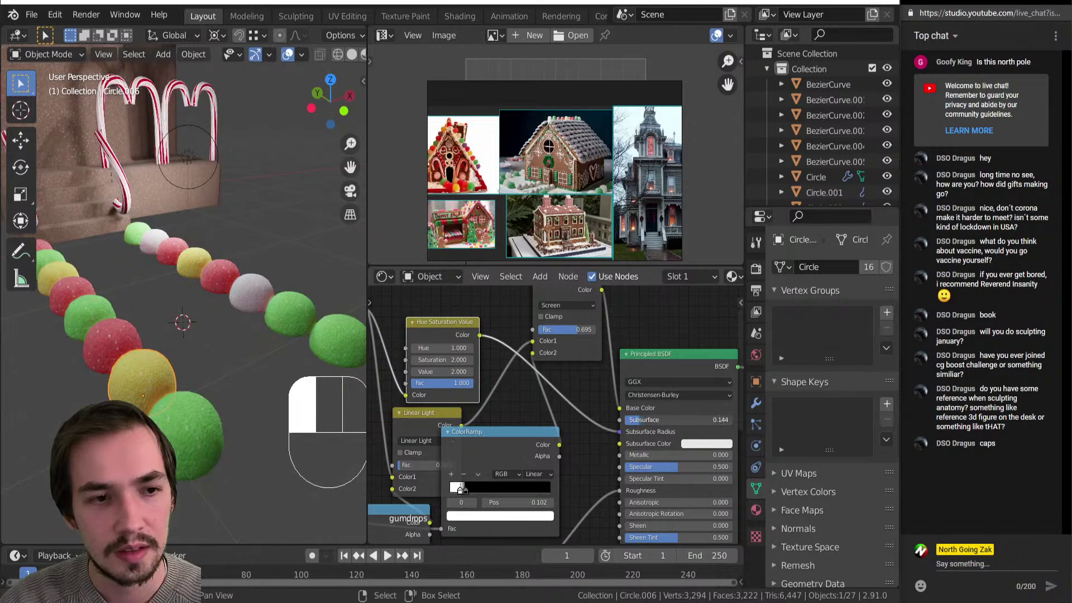
# Switch the scene's render engine from Eevee to Cycles.
pyautogui.click(756, 268)
pyautogui.click(836, 267)
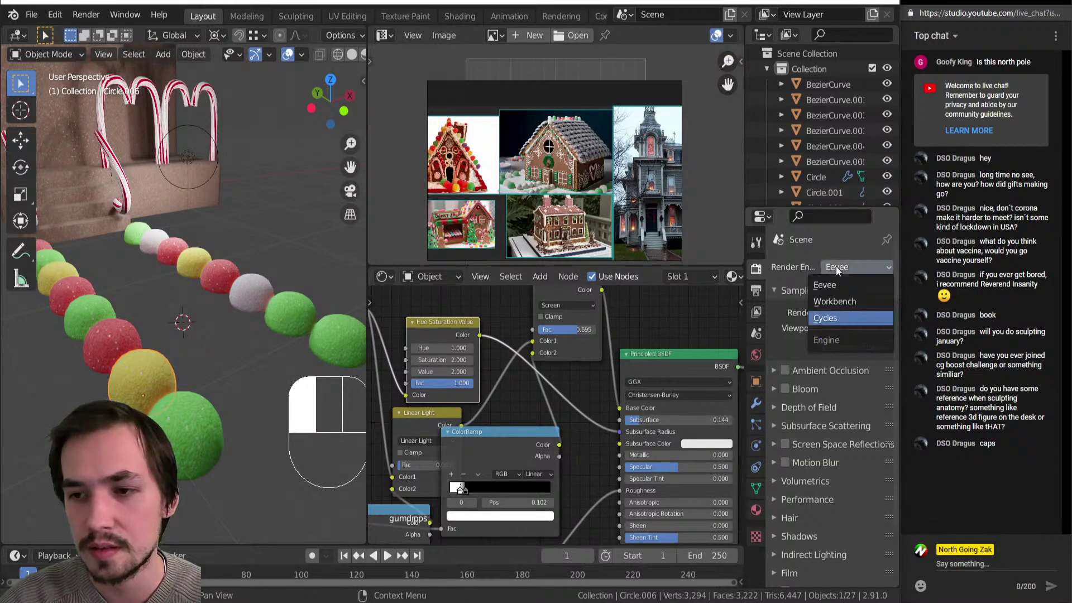
pyautogui.click(836, 317)
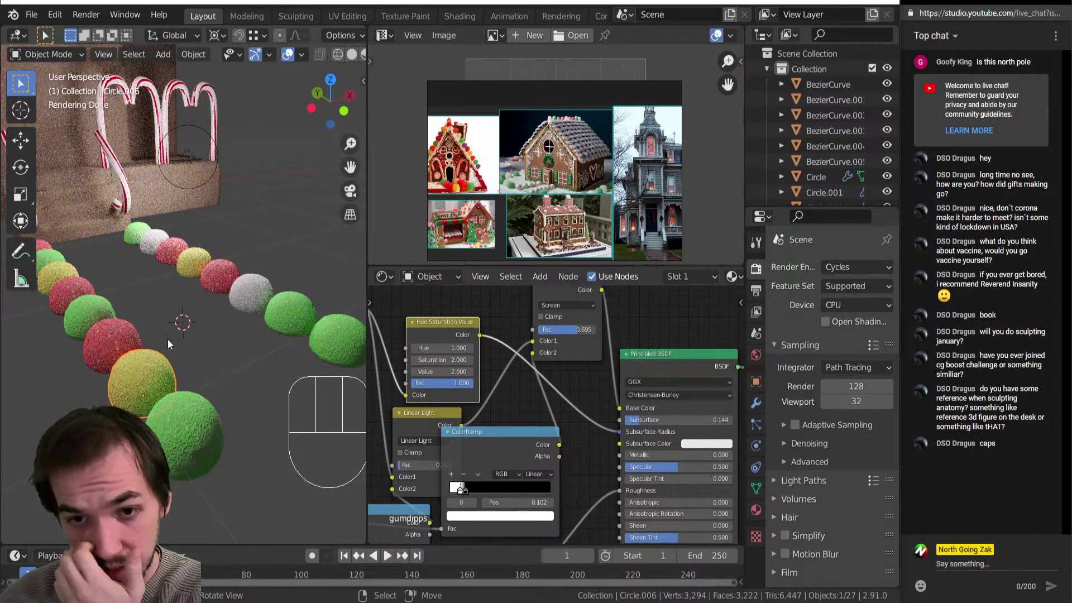
# Examine the gumdrops, candy canes and house in the Cycles rendered view from close up and from a distance.
pyautogui.scroll(-5, 159, 348)
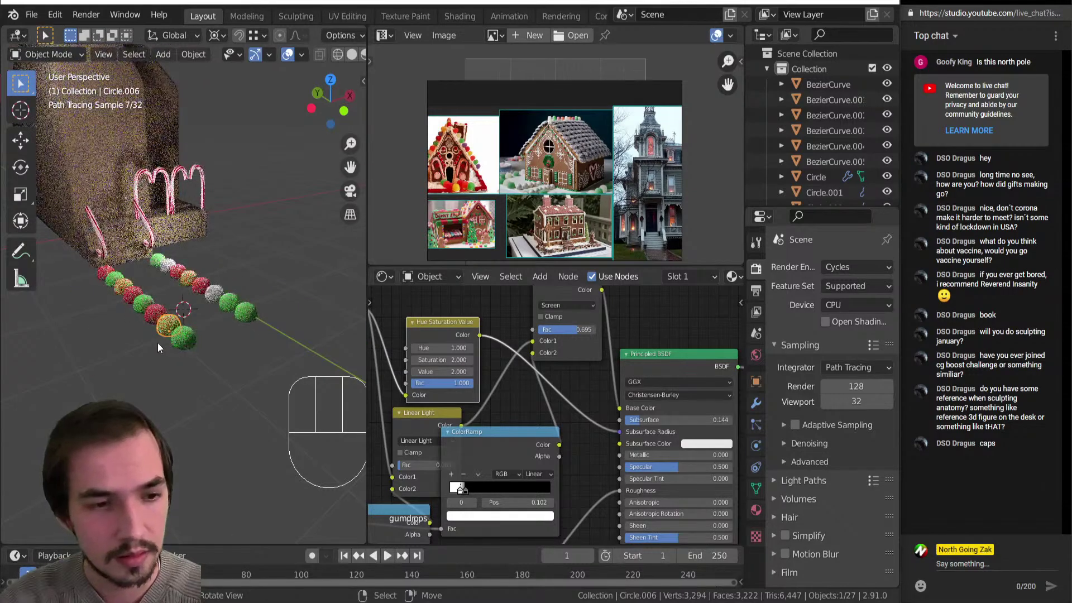
pyautogui.scroll(5, 157, 343)
pyautogui.keyDown('shift'); pyautogui.moveTo(157, 343); pyautogui.dragTo(117, 341, button='middle'); pyautogui.keyUp('shift')
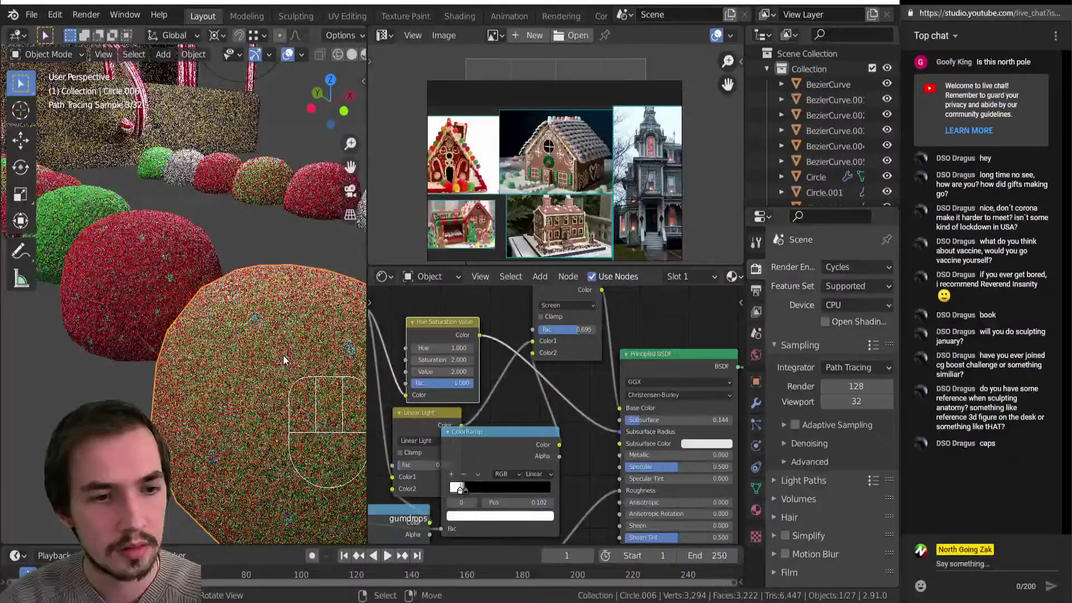
pyautogui.scroll(-8, 283, 355)
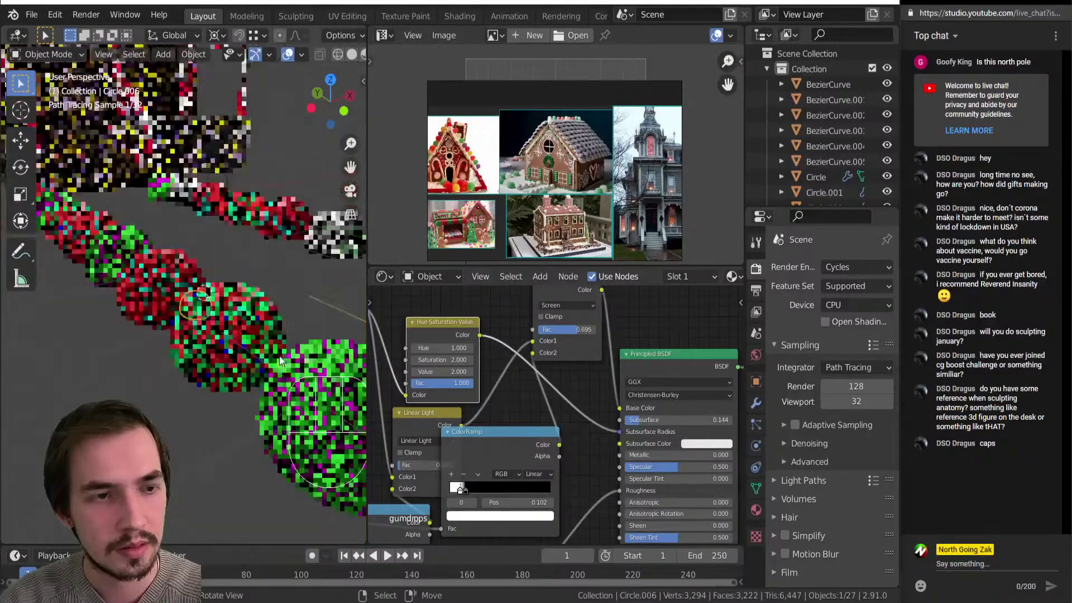
pyautogui.moveTo(236, 314); pyautogui.dragTo(235, 364, button='middle')
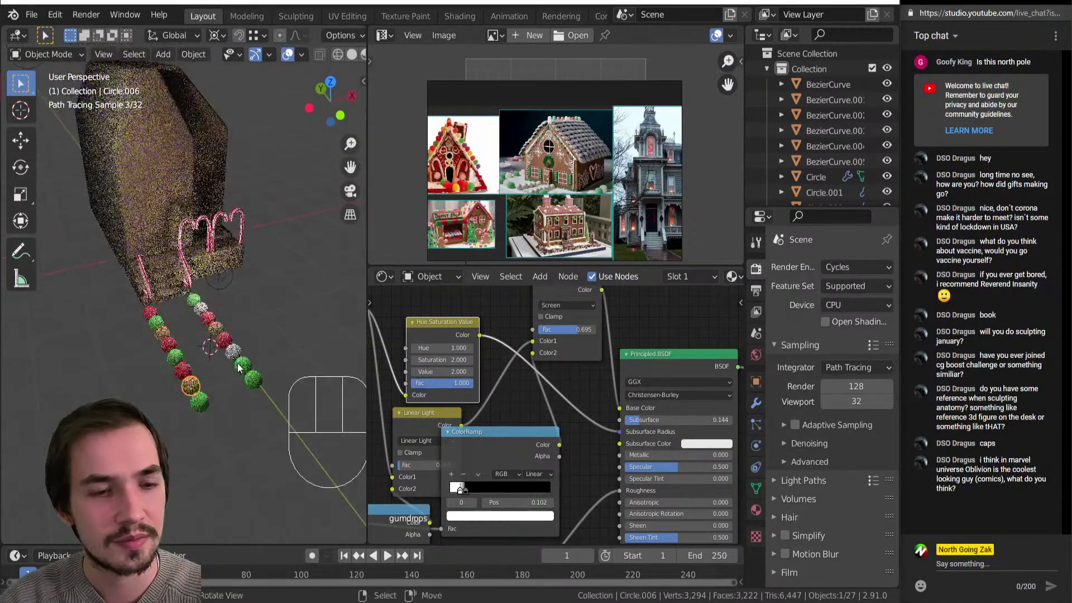
pyautogui.keyDown('shift'); pyautogui.moveTo(198, 277); pyautogui.dragTo(221, 408, button='middle'); pyautogui.keyUp('shift')
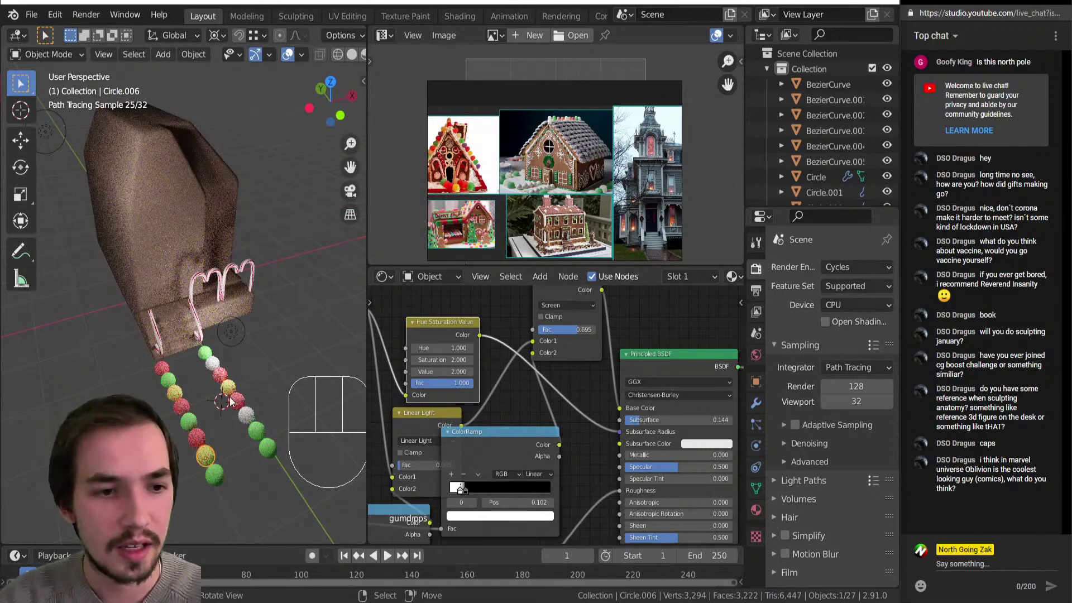
pyautogui.scroll(3, 473, 189)
pyautogui.scroll(-3, 473, 190)
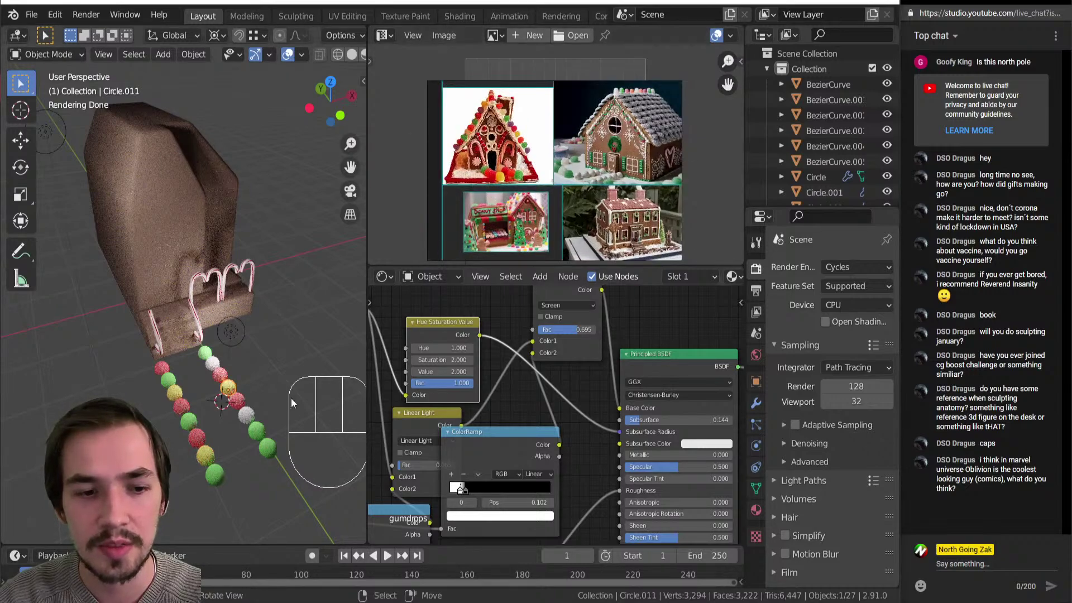
# Snap the 3D cursor to the yellow gumdrop in the row beside the candy cane arches.
pyautogui.scroll(5, 229, 396)
pyautogui.press('Tab')
pyautogui.keyDown('shift'); pyautogui.moveTo(231, 410); pyautogui.dragTo(175, 285, button='middle'); pyautogui.keyUp('shift')
pyautogui.press('Tab')
pyautogui.hotkey('shift', 's')
pyautogui.hotkey('shift', 's')
# Scale the whole gumdrop mesh to about 0.78 with Z locked, and stretch it to about 1.22 along Z.
pyautogui.press('Tab')
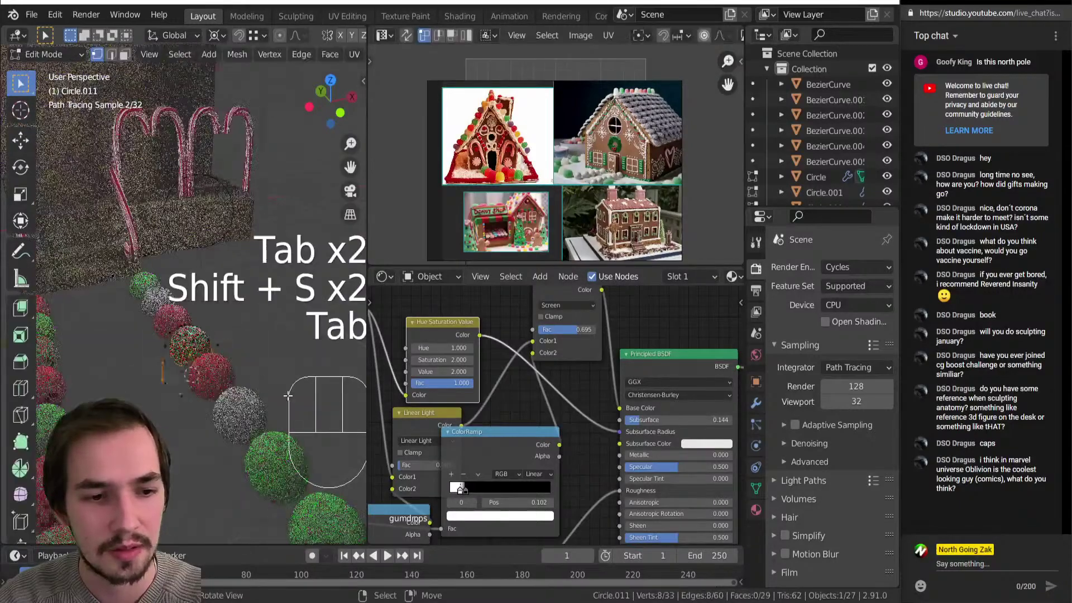
pyautogui.press('a')
pyautogui.press('s')
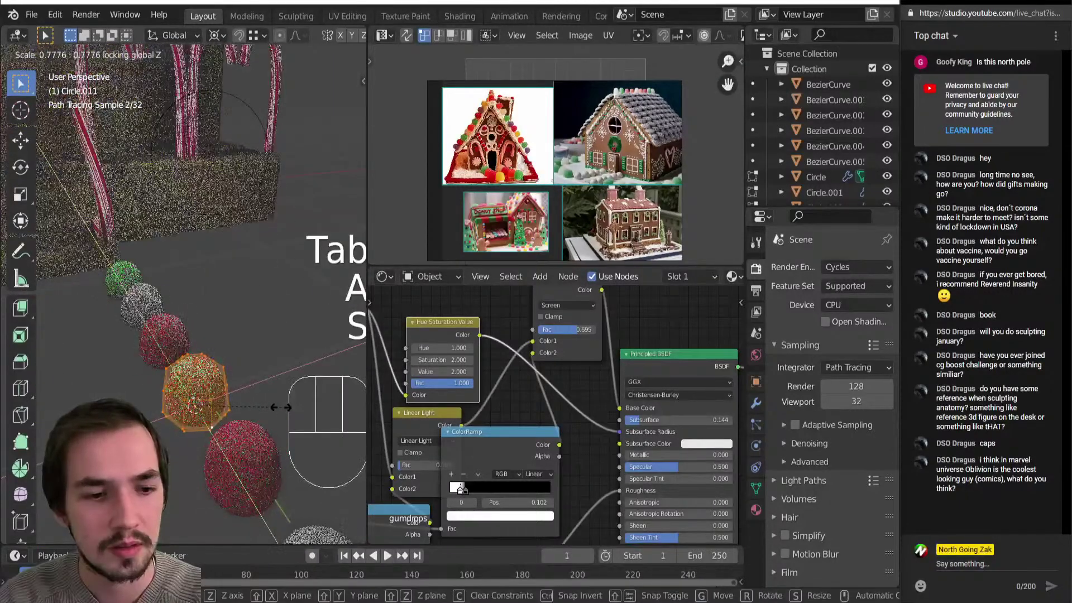
pyautogui.click(281, 409)
pyautogui.press('s')
pyautogui.press('s')
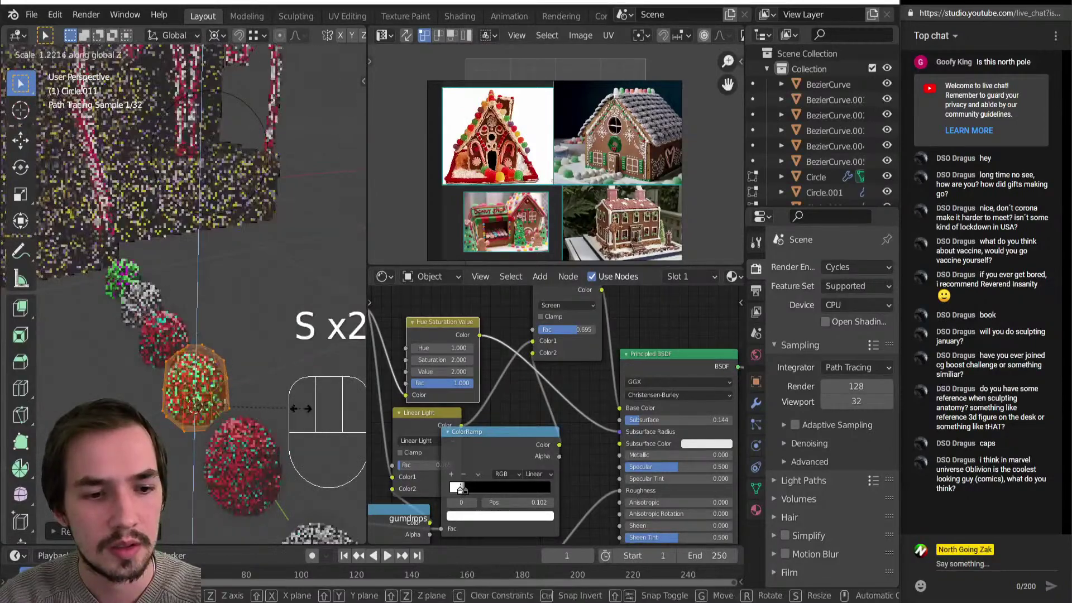
pyautogui.press('Tab')
# Enable Scene Lights and Scene World for Material Preview shading, compare with the rendered view, and return to Material Preview.
pyautogui.moveTo(61, 405); pyautogui.dragTo(110, 362, button='middle')
pyautogui.scroll(-6, 78, 392)
pyautogui.press('z')
pyautogui.press('z')
pyautogui.press('z')
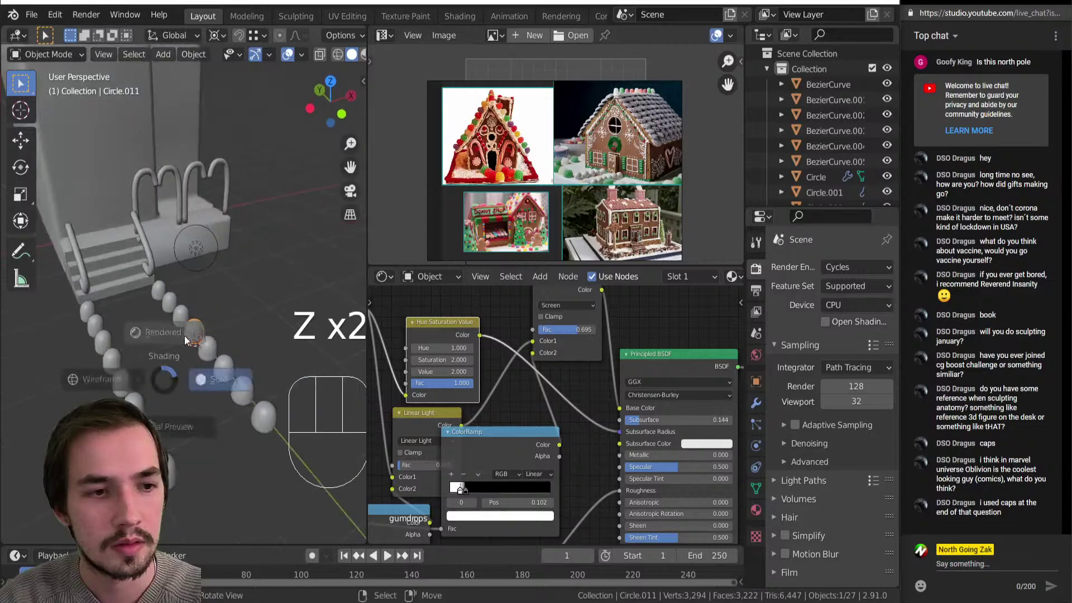
pyautogui.scroll(-2, 263, 54)
pyautogui.click(355, 56)
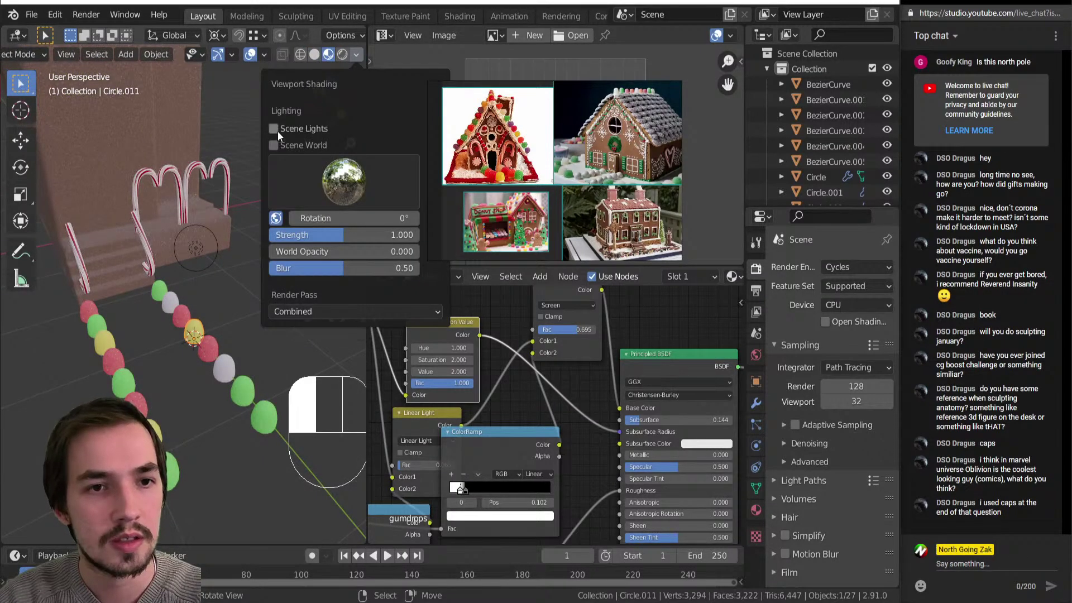
pyautogui.moveTo(275, 129); pyautogui.dragTo(274, 146)
pyautogui.press('z')
pyautogui.click(167, 219)
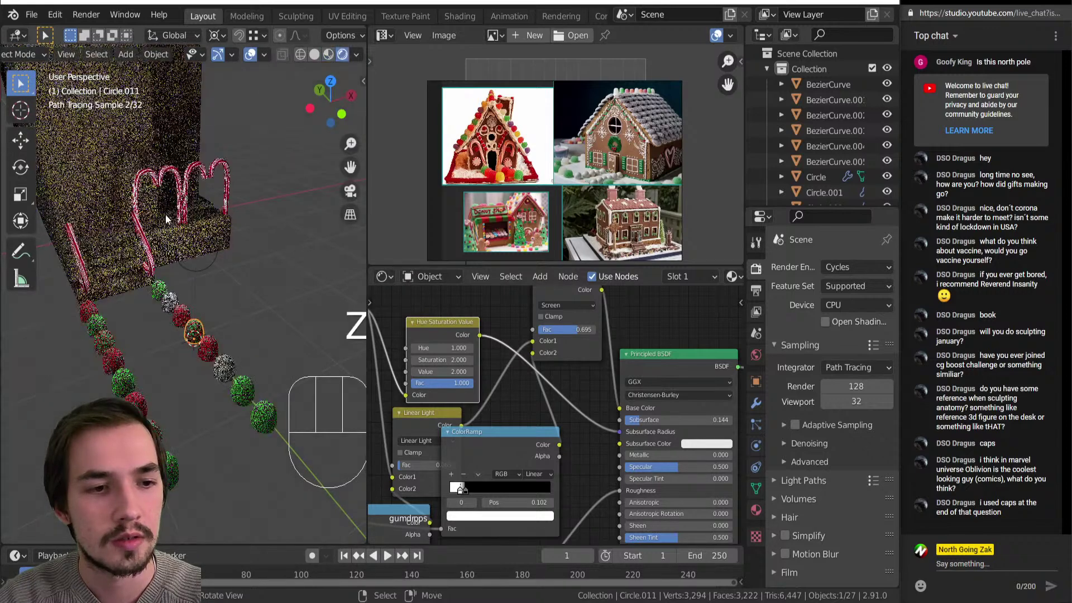
pyautogui.press('z')
pyautogui.click(168, 323)
# Add a plane, reset its location to the world origin and open its mesh for editing.
pyautogui.scroll(-3, 170, 352)
pyautogui.keyDown('shift'); pyautogui.moveTo(174, 357); pyautogui.dragTo(153, 301, button='middle'); pyautogui.keyUp('shift')
pyautogui.moveTo(220, 269); pyautogui.dragTo(220, 279, button='middle')
pyautogui.hotkey('shift', 's')
pyautogui.click(233, 341)
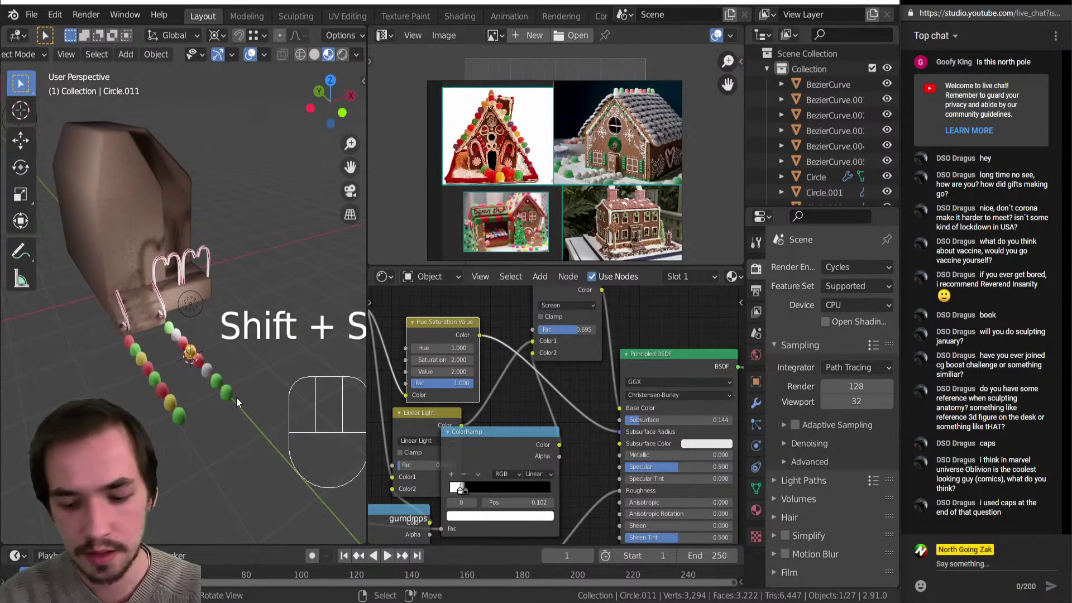
pyautogui.press('m')
pyautogui.keyDown('shift'); pyautogui.rightClick(262, 321); pyautogui.keyUp('shift')
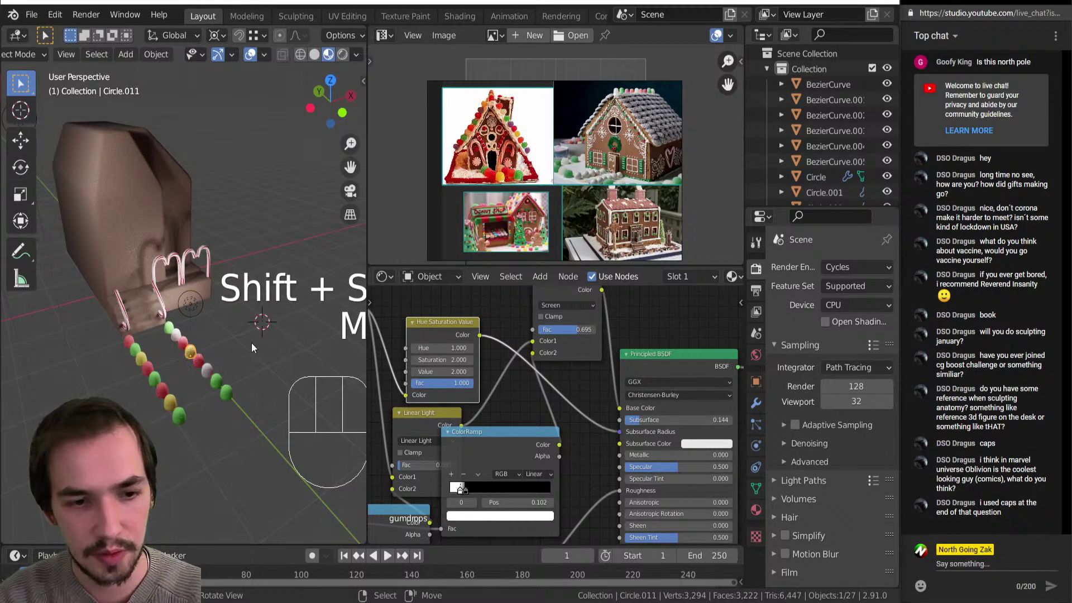
pyautogui.hotkey('shift', 'a')
pyautogui.click(251, 343)
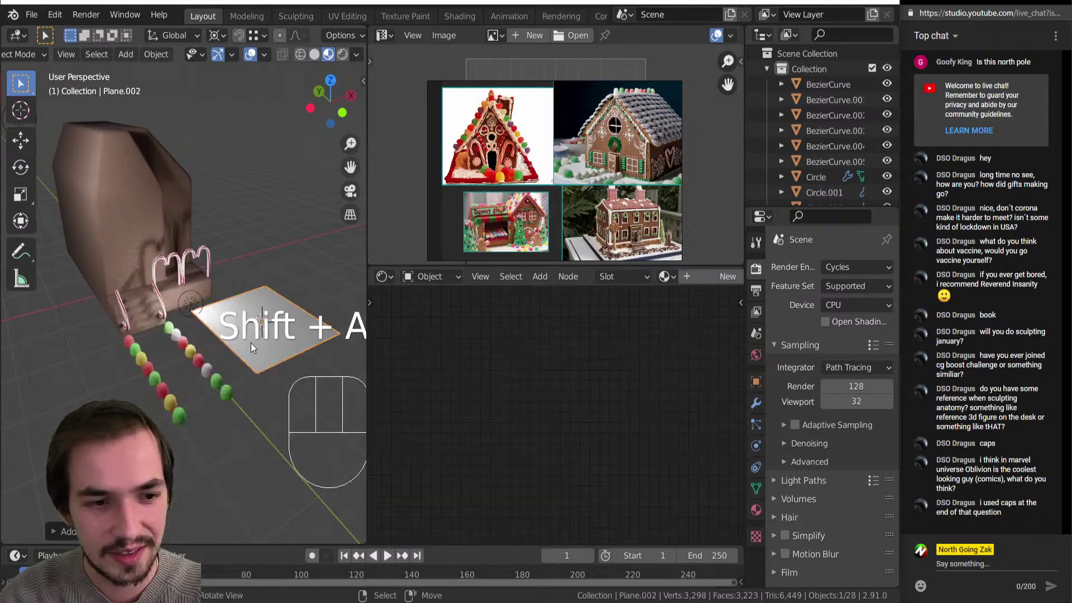
pyautogui.hotkey('alt', 'g')
pyautogui.press('Tab')
pyautogui.moveTo(166, 296); pyautogui.dragTo(189, 322, button='middle')
# Try to scale the plane's mesh by 10 around the misplaced 3D cursor, and undo it.
pyautogui.write('s')
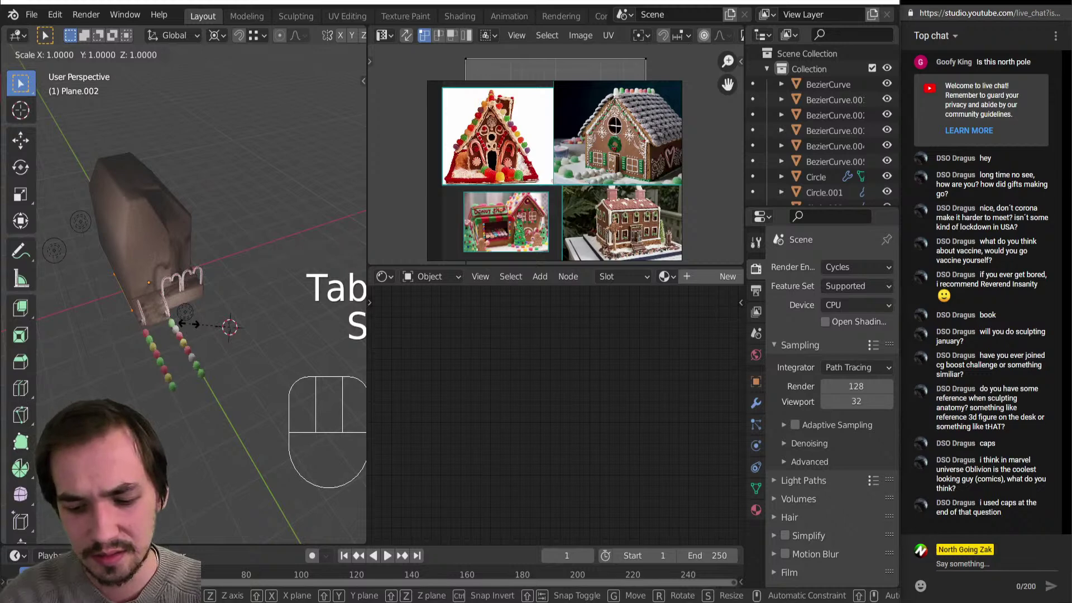
pyautogui.write('10')
pyautogui.click(189, 324)
pyautogui.hotkey('ctrl', 'z')
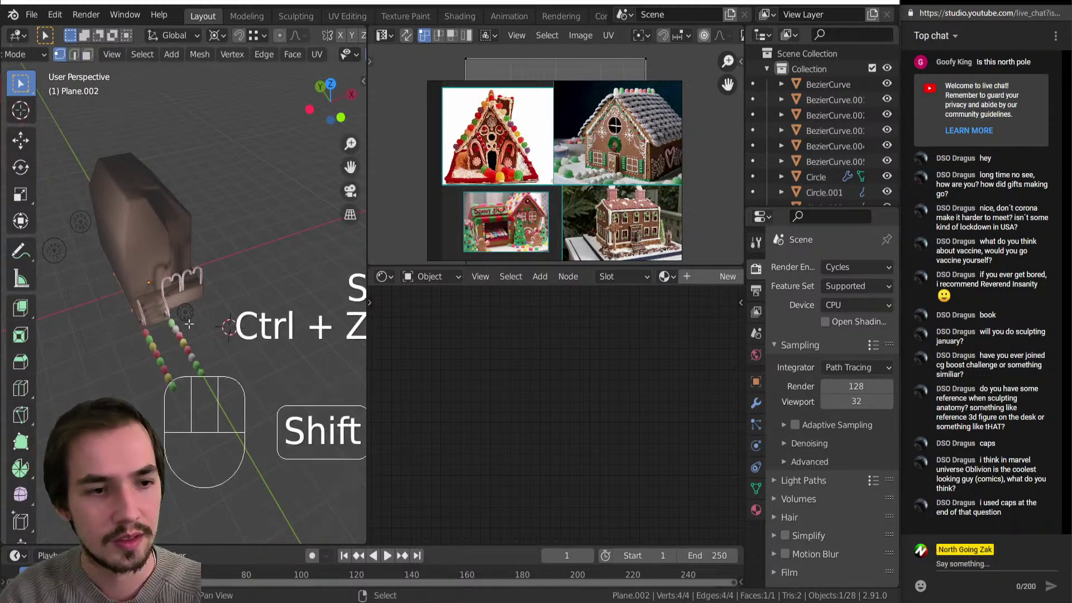
# Snap the 3D cursor to the plane's centre and scale the plane up into a large ground beneath the house.
pyautogui.hotkey('shift', 's')
pyautogui.hotkey('shift', 's')
pyautogui.click(218, 435)
pyautogui.press('s')
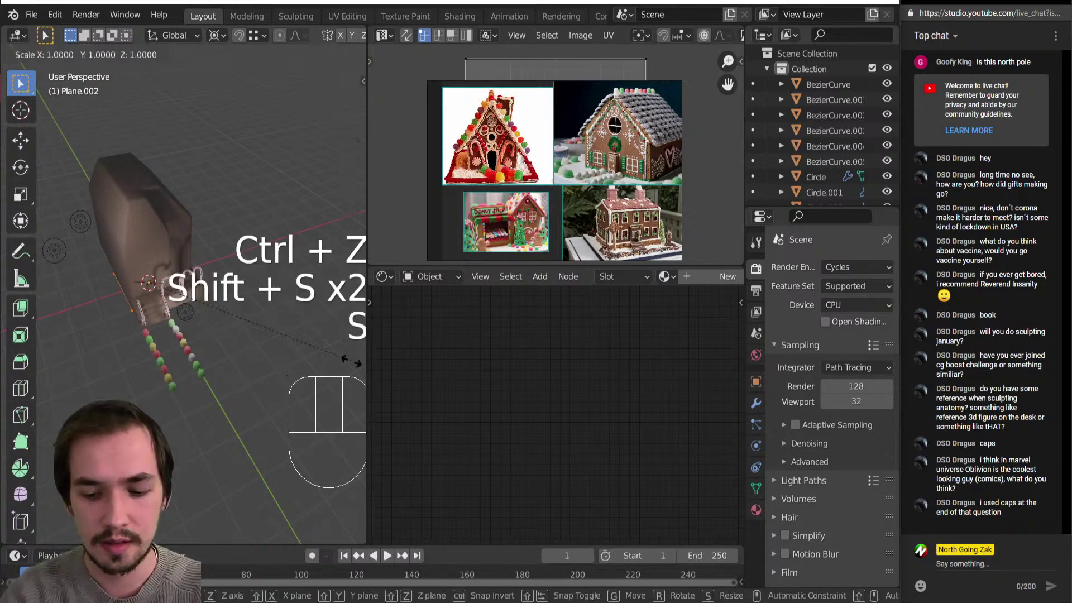
pyautogui.click(349, 362)
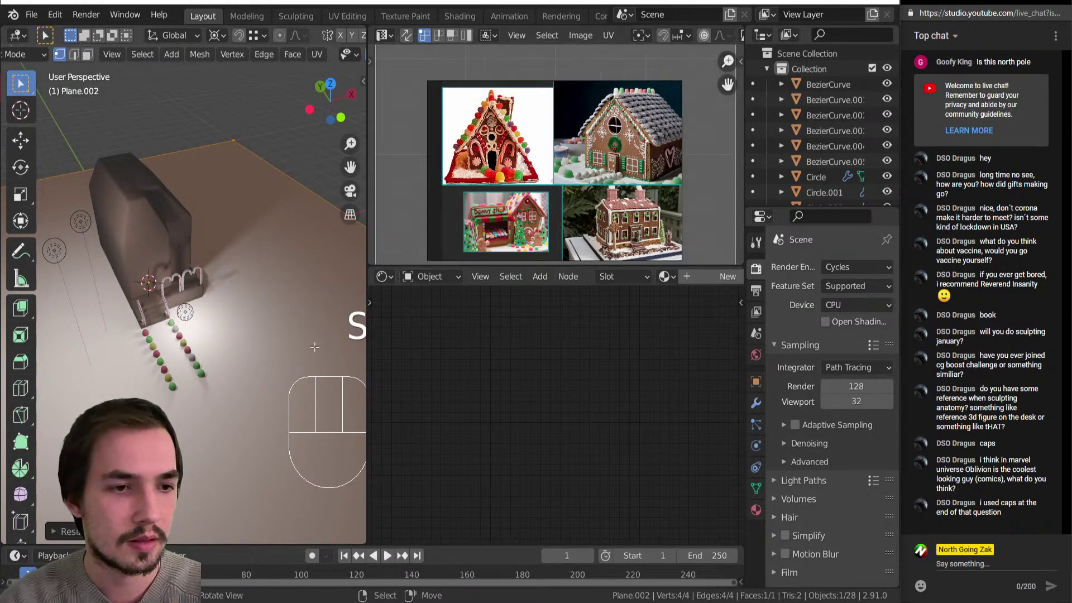
# Scale the ground plane's mesh down to about 0.51 of its size around the house.
pyautogui.scroll(2, 235, 371)
pyautogui.press('Tab')
pyautogui.click(114, 370)
pyautogui.moveTo(192, 326); pyautogui.dragTo(192, 353, button='middle')
pyautogui.scroll(-3, 192, 352)
pyautogui.press('Tab')
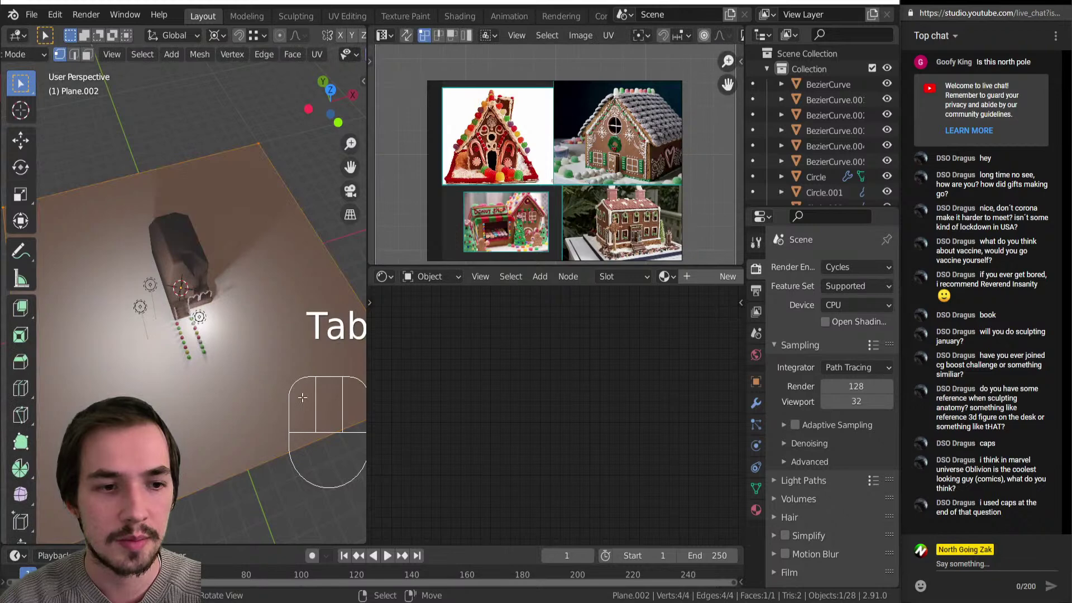
pyautogui.press('s')
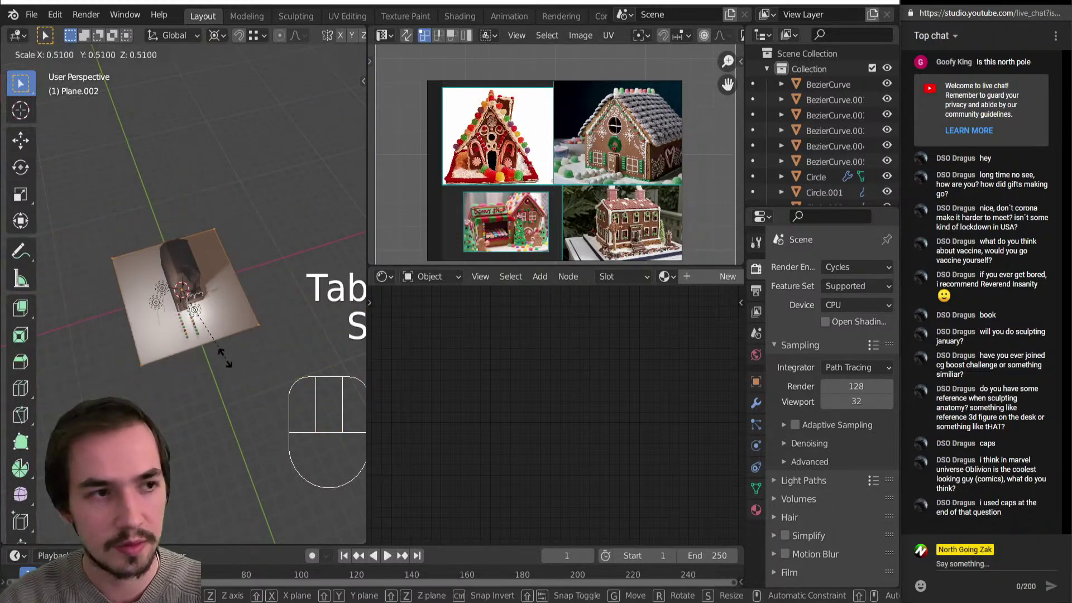
pyautogui.click(237, 362)
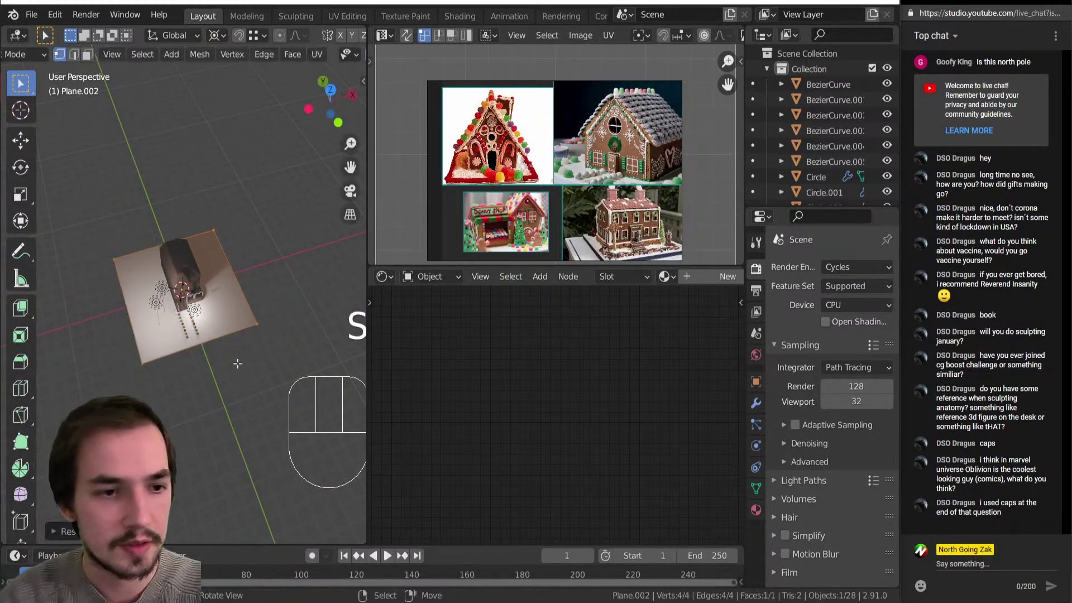
pyautogui.scroll(6, 212, 348)
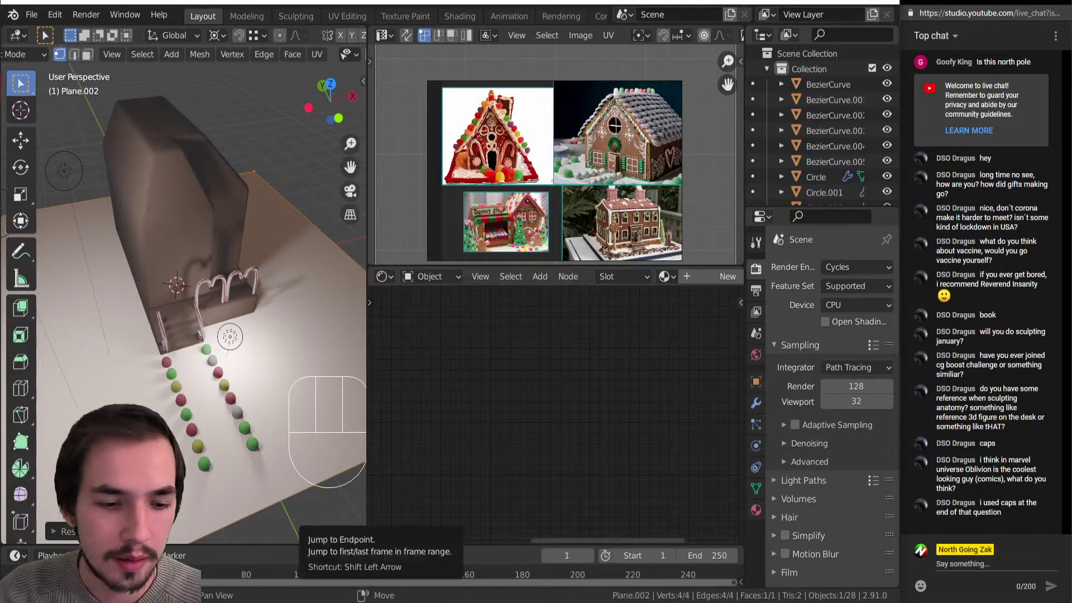
# Switch to a new Google Chrome window and search for "oblivion marvel".
pyautogui.rightClick(288, 602)
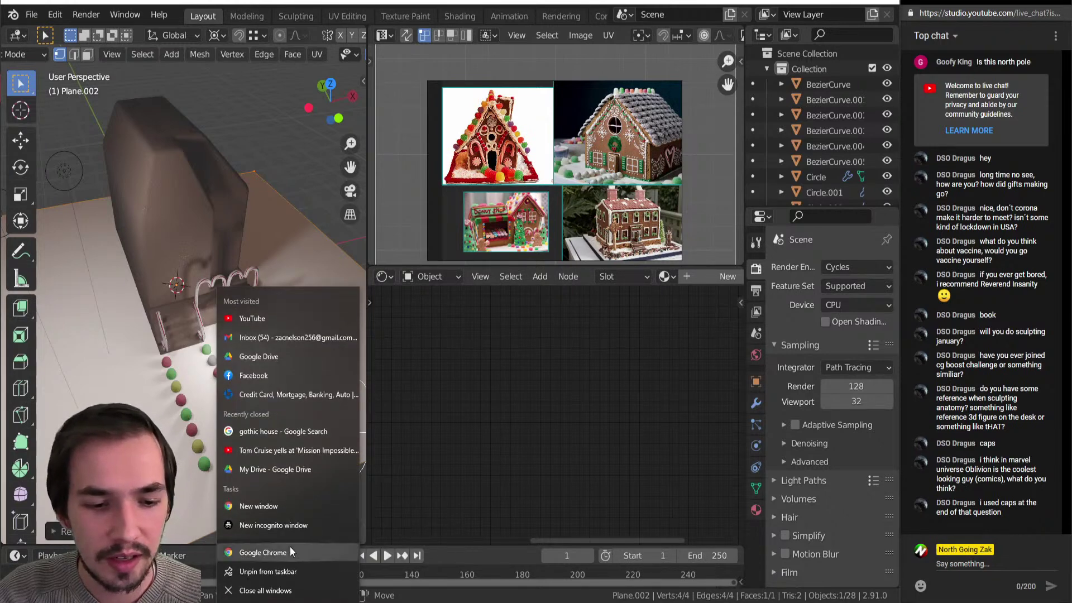
pyautogui.click(287, 553)
pyautogui.moveTo(404, 26); pyautogui.dragTo(314, 73)
pyautogui.write('obl')
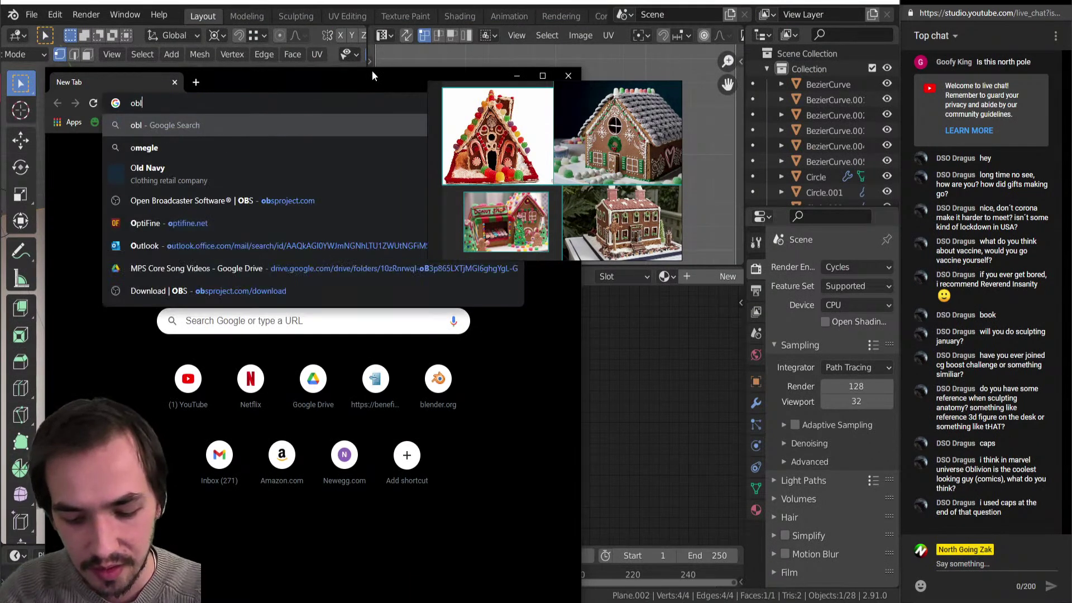
pyautogui.write('ivion')
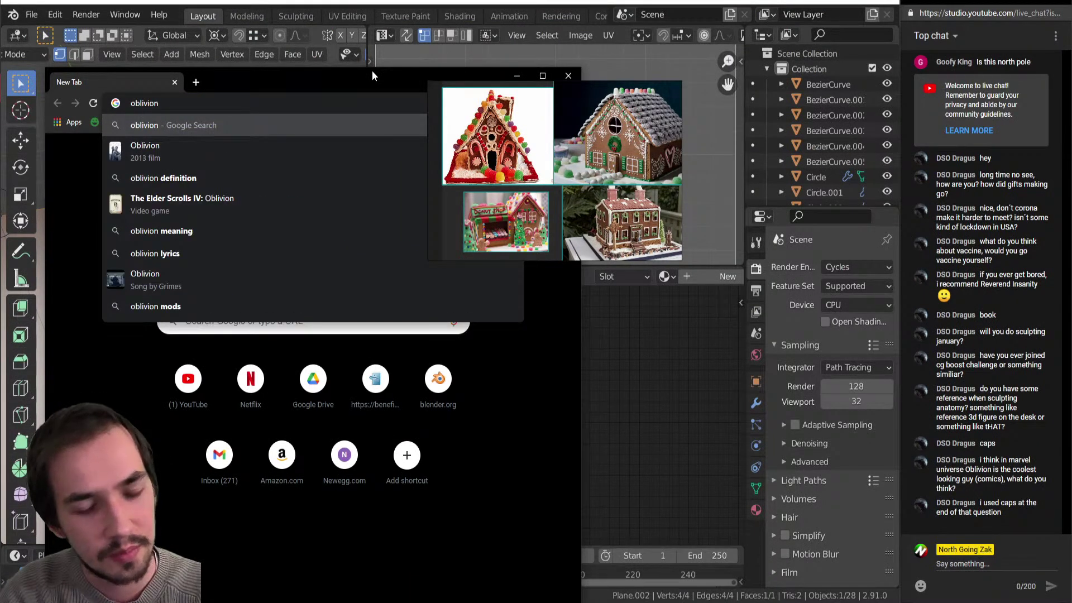
pyautogui.write(' marvel')
pyautogui.press('Return')
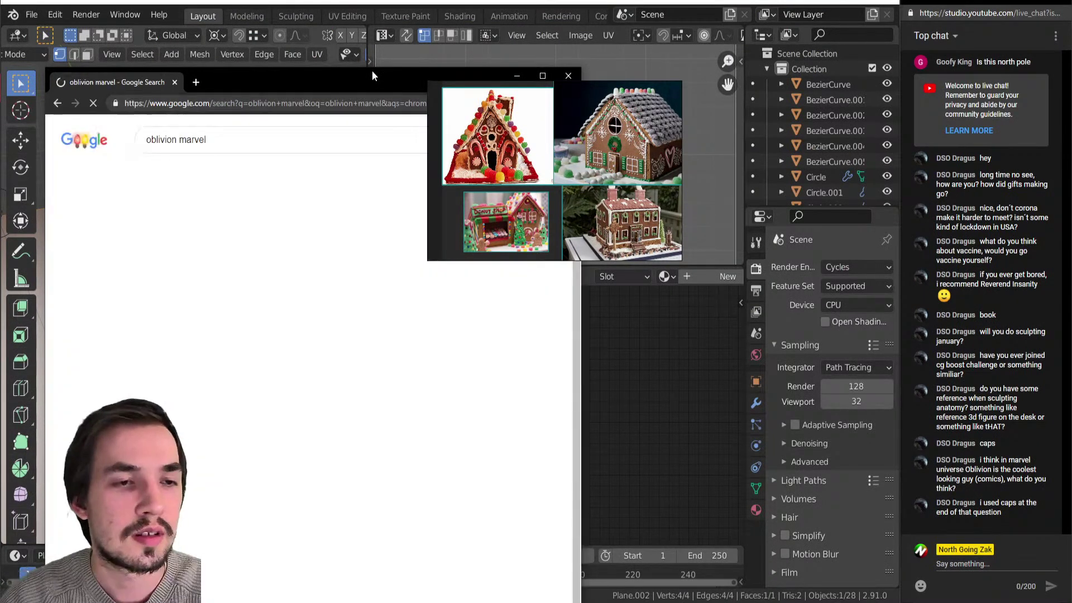
# Show the image results for the Marvel character Oblivion and look through the pictures.
pyautogui.click(203, 178)
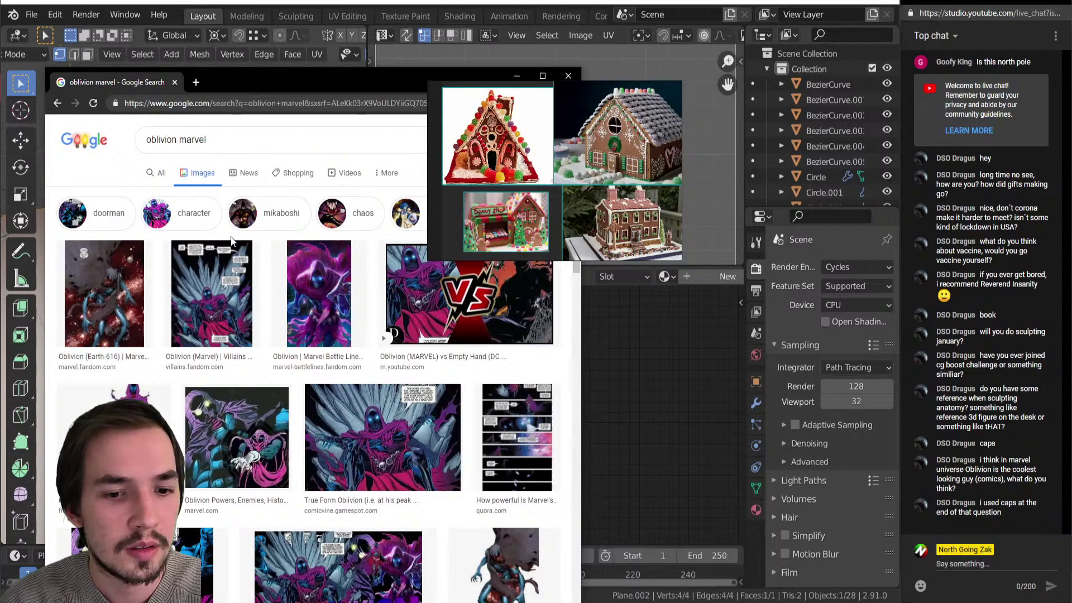
pyautogui.scroll(-4, 231, 241)
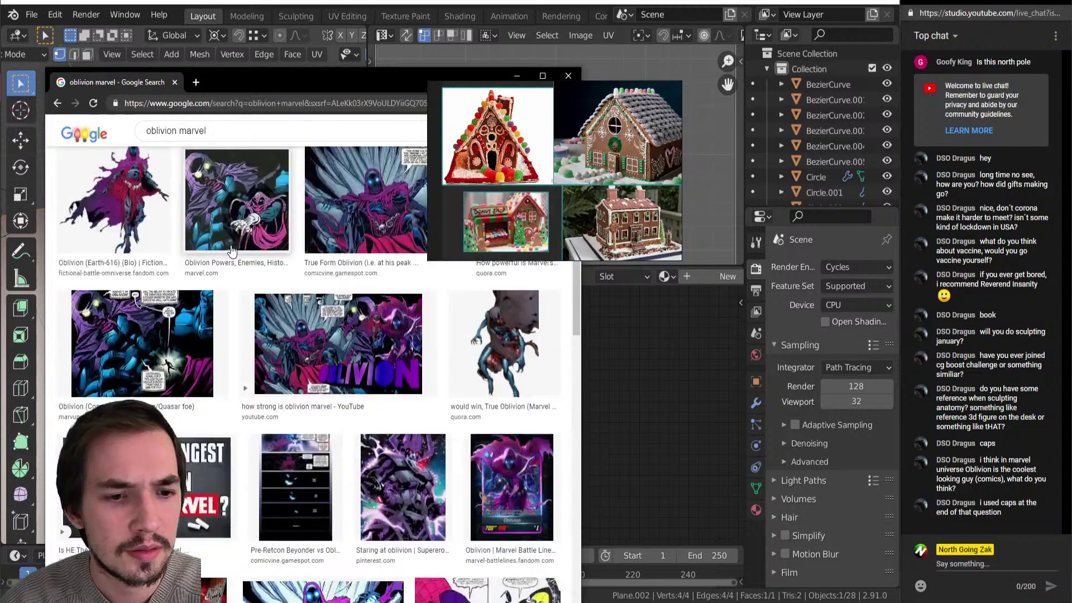
pyautogui.scroll(-3, 233, 247)
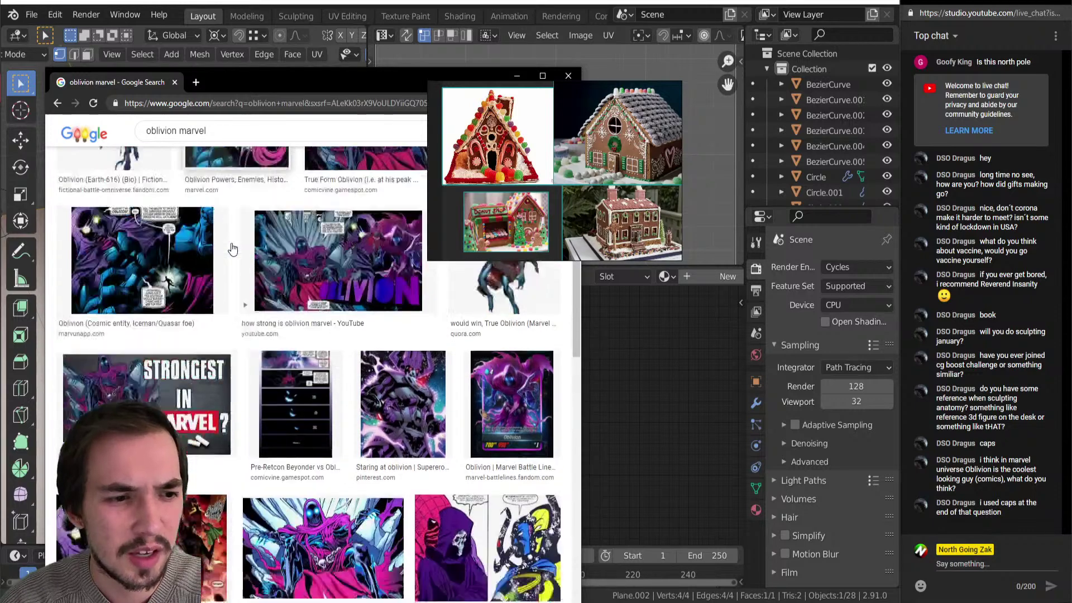
pyautogui.scroll(-1, 233, 248)
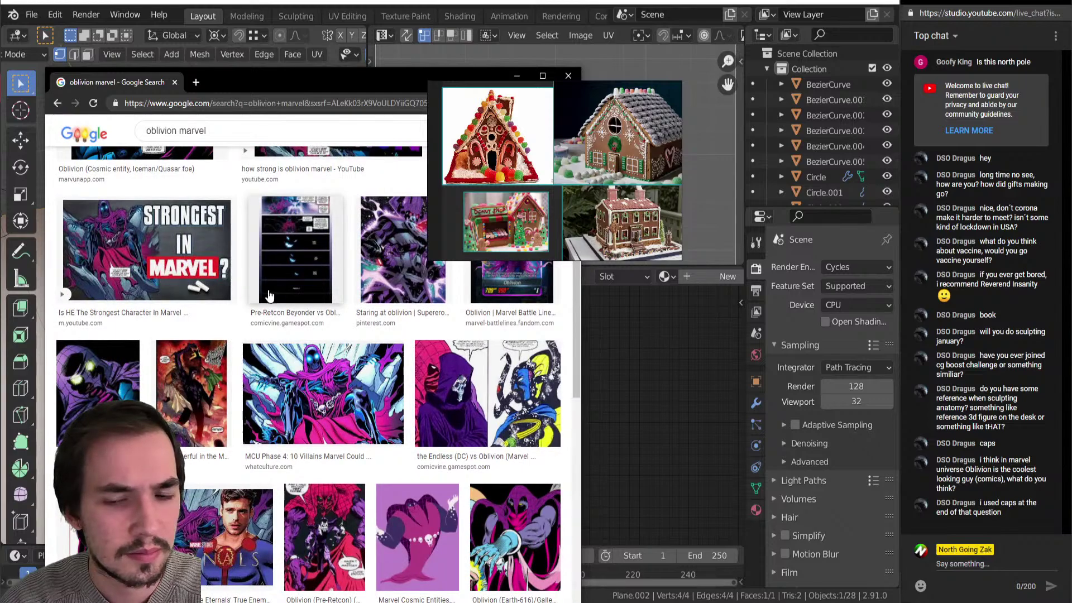
# Look through the Oblivion image results, preview the Death of the Endless vs Oblivion picture, and close the search tab.
pyautogui.scroll(10, 272, 295)
pyautogui.scroll(-8, 448, 392)
pyautogui.scroll(-2, 517, 527)
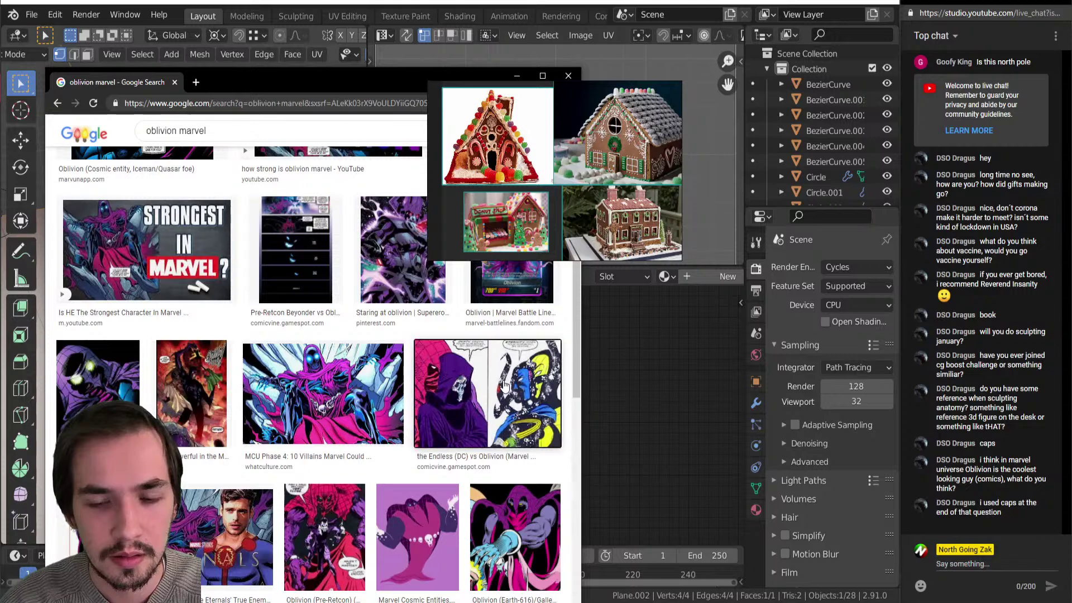
pyautogui.click(504, 385)
pyautogui.moveTo(501, 214); pyautogui.dragTo(668, 250)
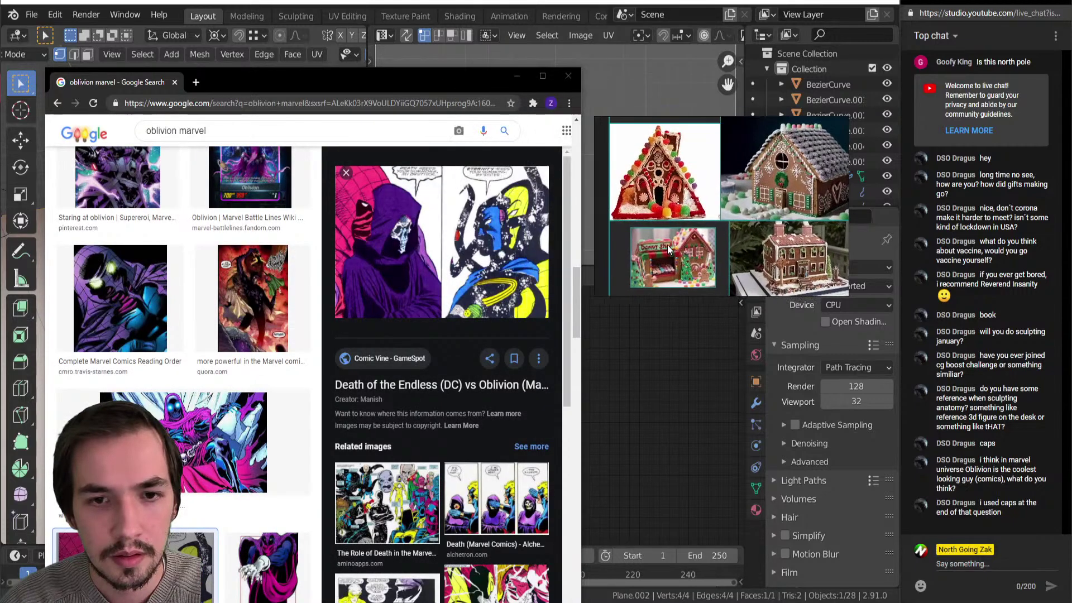
pyautogui.click(175, 83)
# Leave Edit Mode on the ground plane and examine the gingerbread house and candy canes from several angles.
pyautogui.moveTo(196, 363); pyautogui.dragTo(185, 261, button='middle')
pyautogui.scroll(6, 193, 323)
pyautogui.press('Tab')
pyautogui.click(45, 296)
pyautogui.scroll(-5, 162, 298)
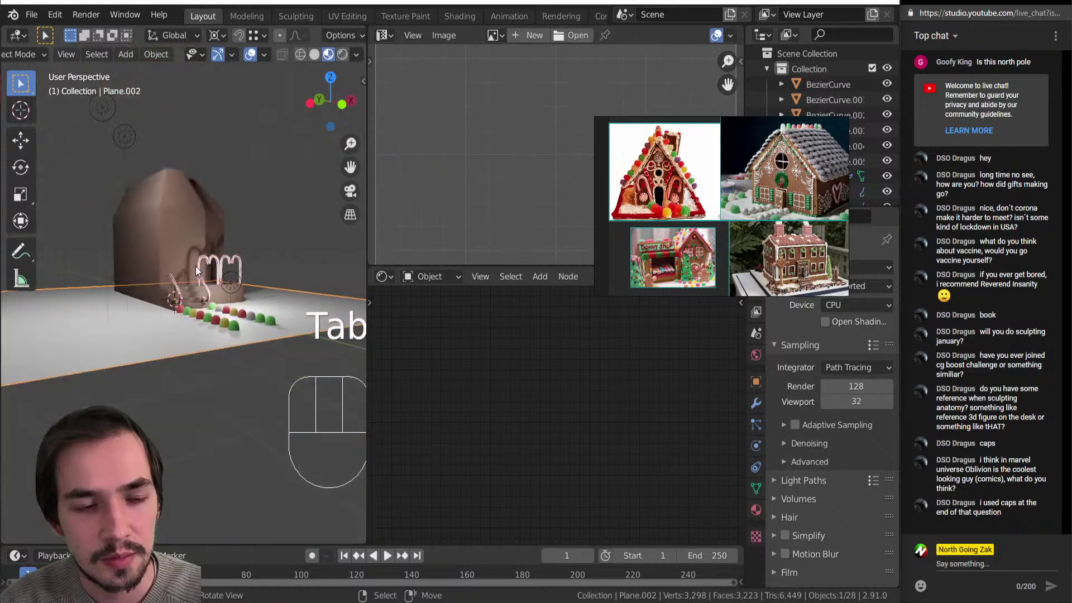
pyautogui.moveTo(168, 302); pyautogui.dragTo(177, 342, button='middle')
pyautogui.moveTo(213, 290); pyautogui.dragTo(99, 331, button='middle')
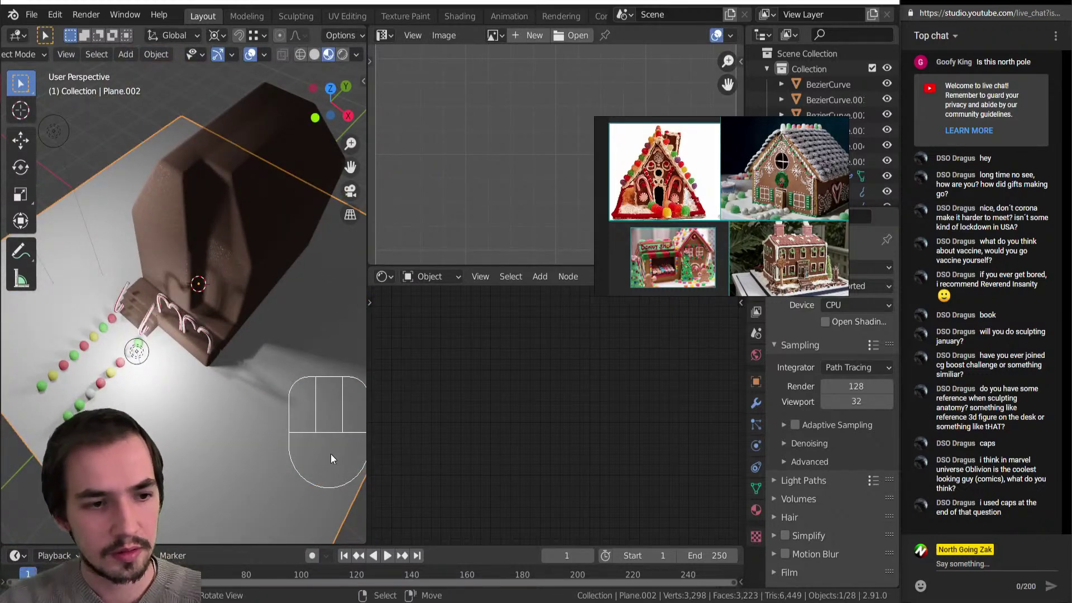
pyautogui.moveTo(333, 414); pyautogui.dragTo(290, 282, button='middle')
pyautogui.scroll(4, 296, 357)
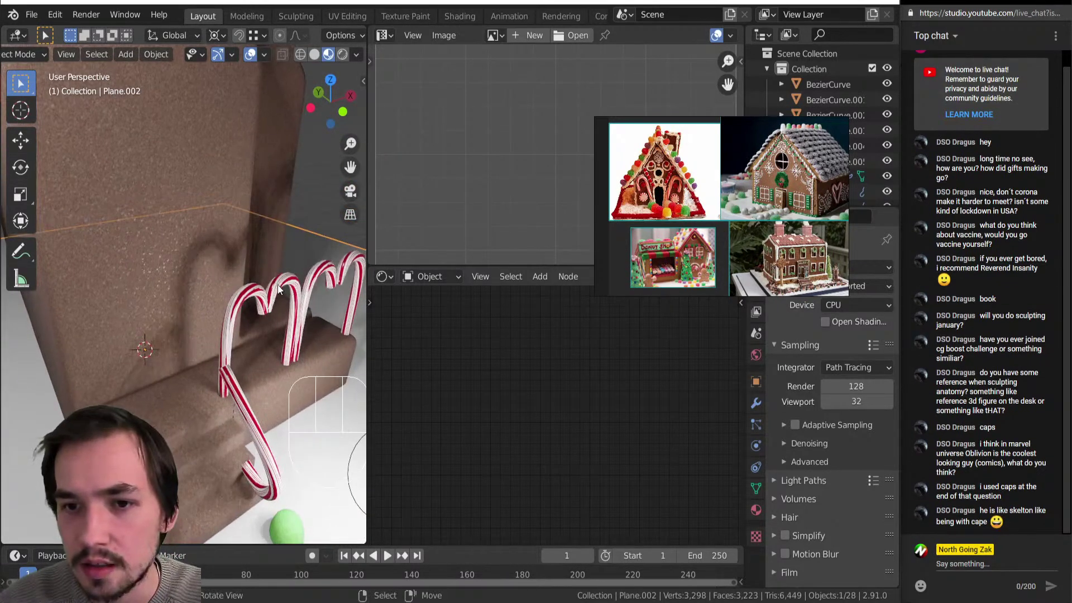
pyautogui.scroll(2, 246, 352)
# Give the candy cane material a subsurface amount of 0.102 and a salmon-orange subsurface colour.
pyautogui.click(274, 364)
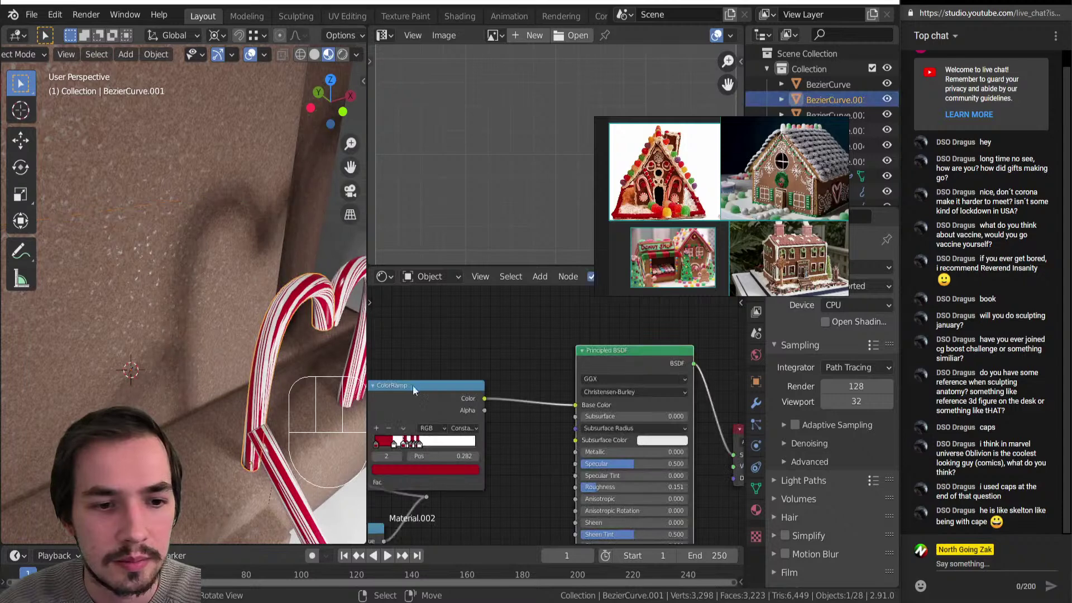
pyautogui.moveTo(607, 420); pyautogui.dragTo(618, 420)
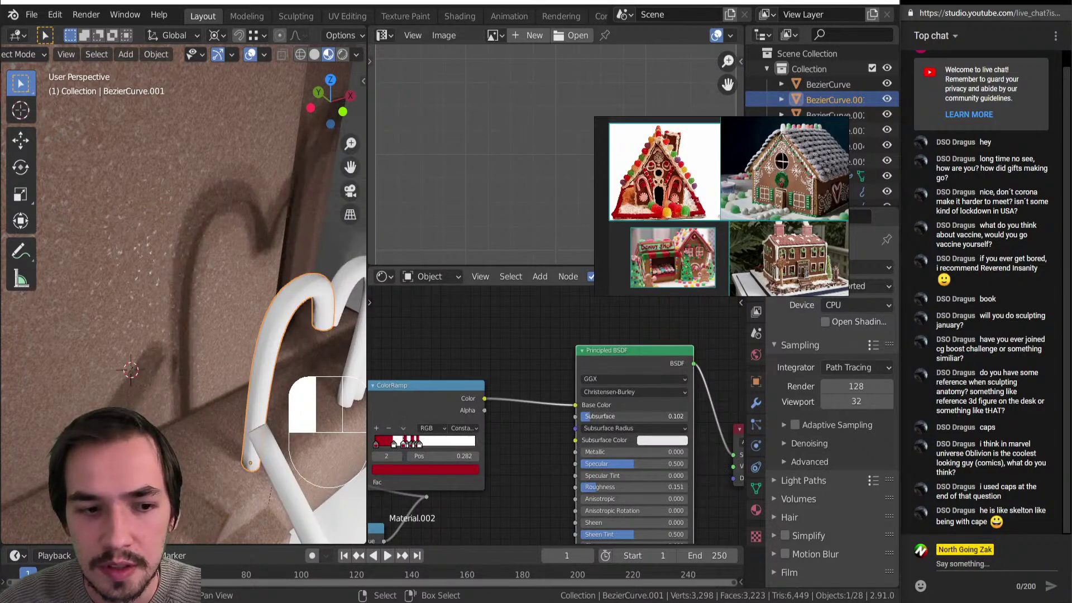
pyautogui.click(648, 441)
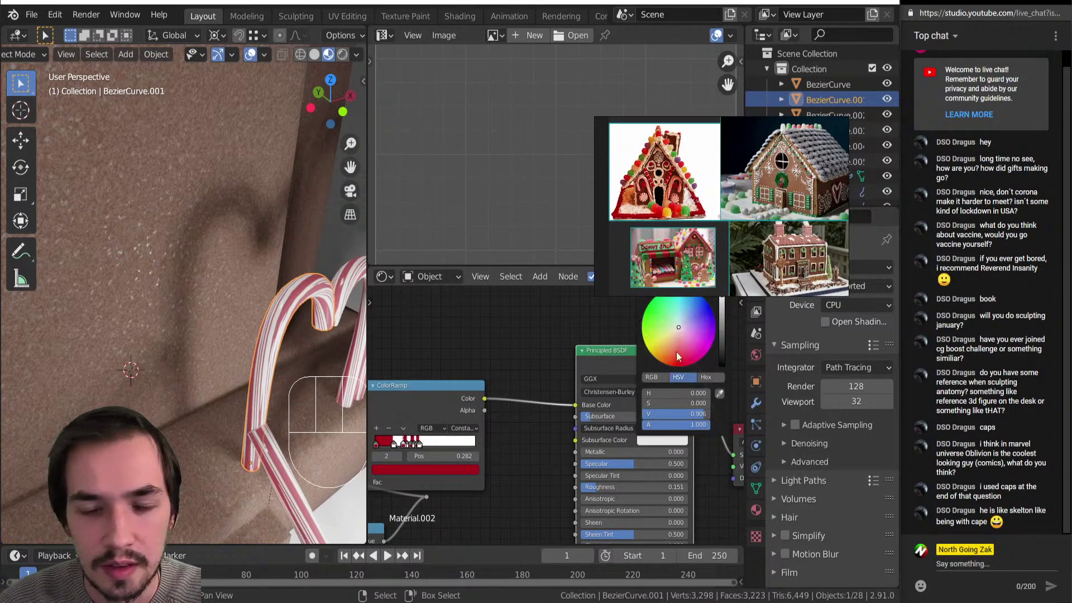
pyautogui.moveTo(681, 332); pyautogui.dragTo(676, 346)
pyautogui.click(614, 428)
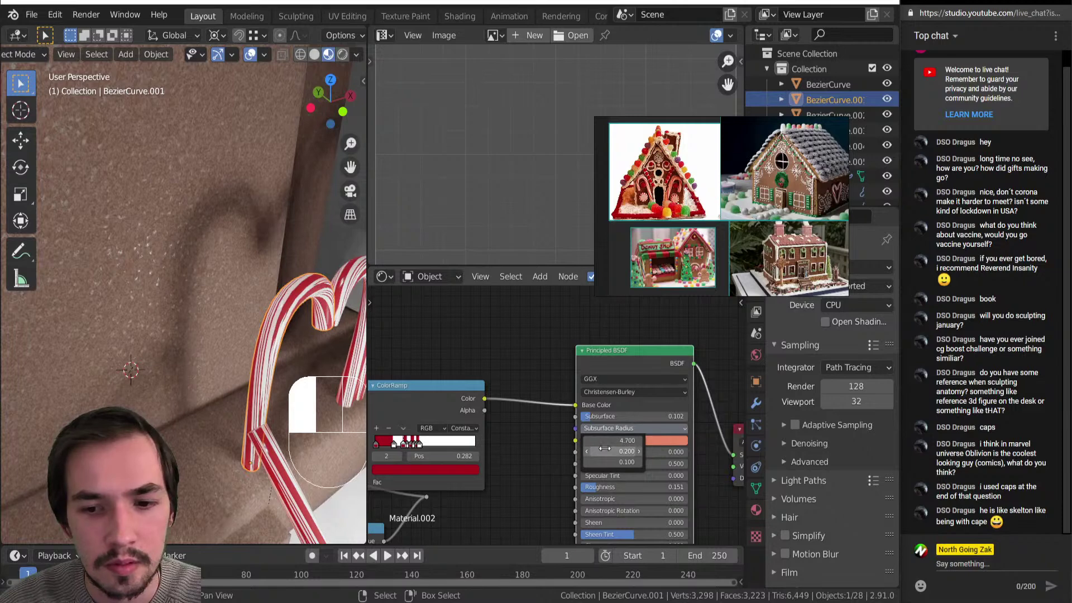
# Examine the candy canes' translucent look up close and in the context of the whole house.
pyautogui.scroll(-2, 251, 362)
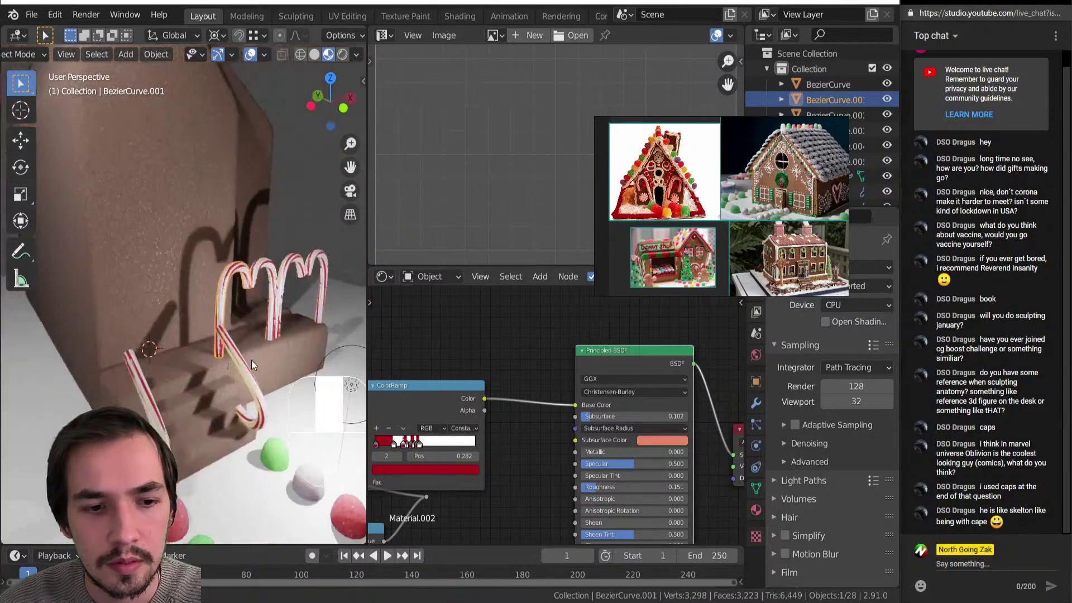
pyautogui.scroll(3, 254, 349)
pyautogui.keyDown('shift'); pyautogui.moveTo(244, 383); pyautogui.dragTo(147, 280, button='middle'); pyautogui.keyUp('shift')
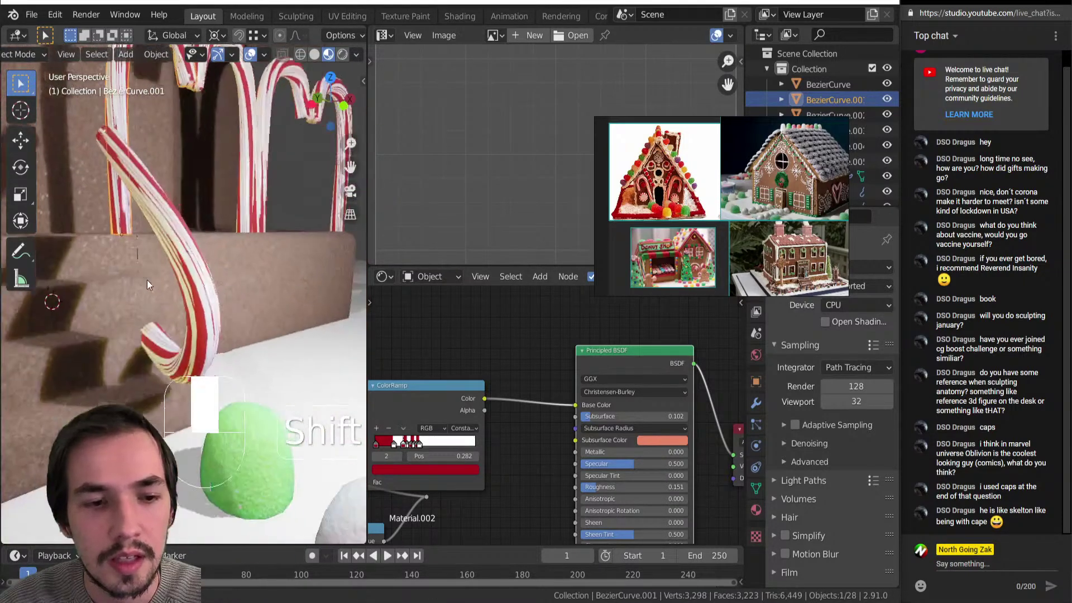
pyautogui.scroll(2, 162, 275)
pyautogui.scroll(-4, 301, 266)
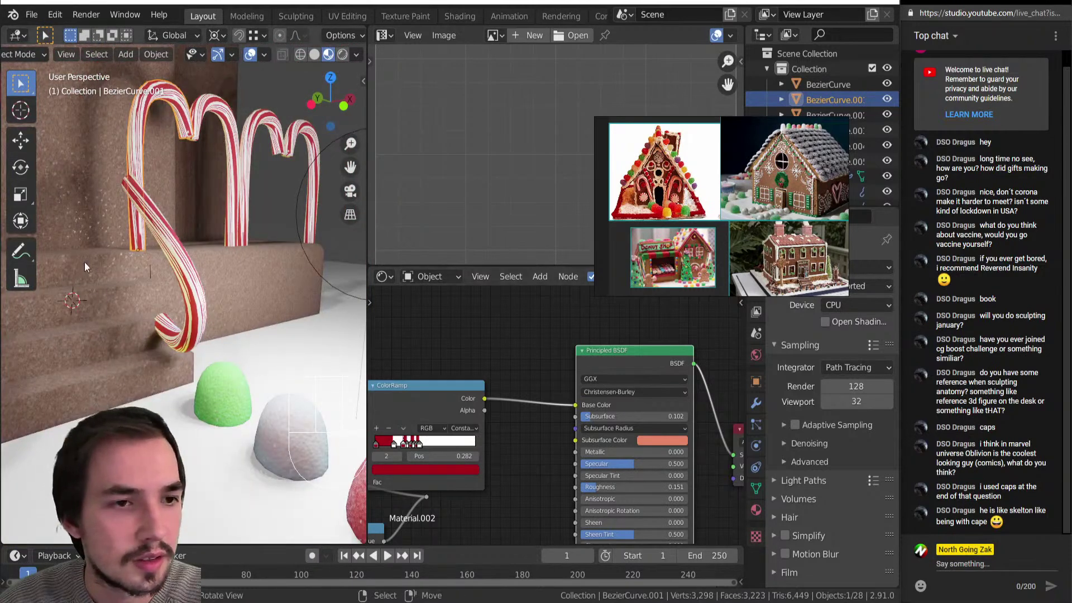
pyautogui.scroll(-5, 111, 276)
pyautogui.moveTo(125, 281); pyautogui.dragTo(187, 356, button='middle')
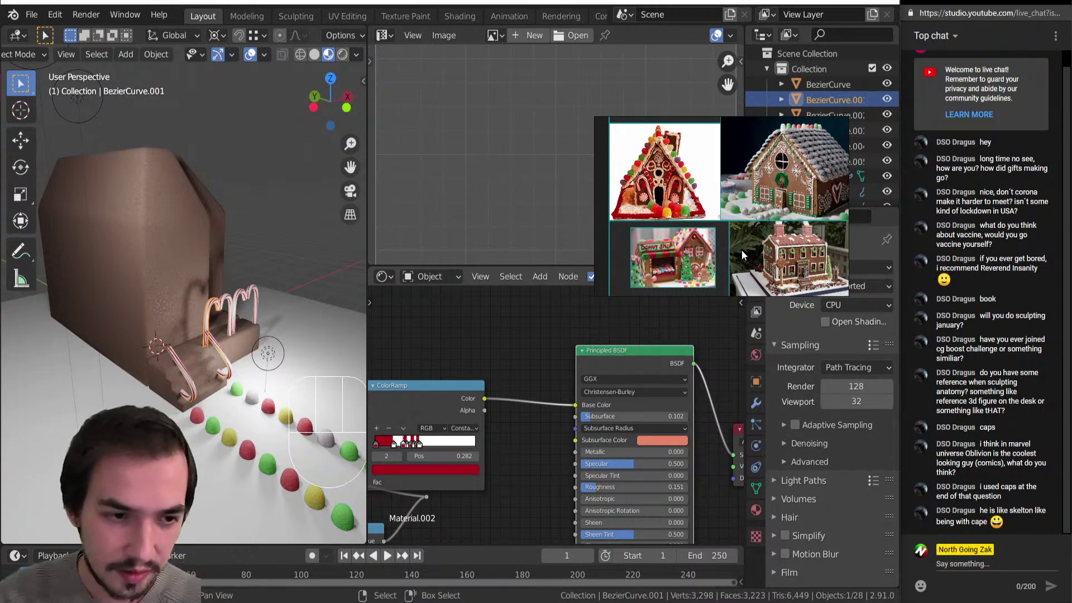
# Select both slanted stair-railing candy canes, shift them slightly along Y, and lower them about 0.05 m along Z.
pyautogui.scroll(3, 157, 376)
pyautogui.moveTo(160, 378); pyautogui.dragTo(165, 334, button='middle')
pyautogui.scroll(2, 219, 364)
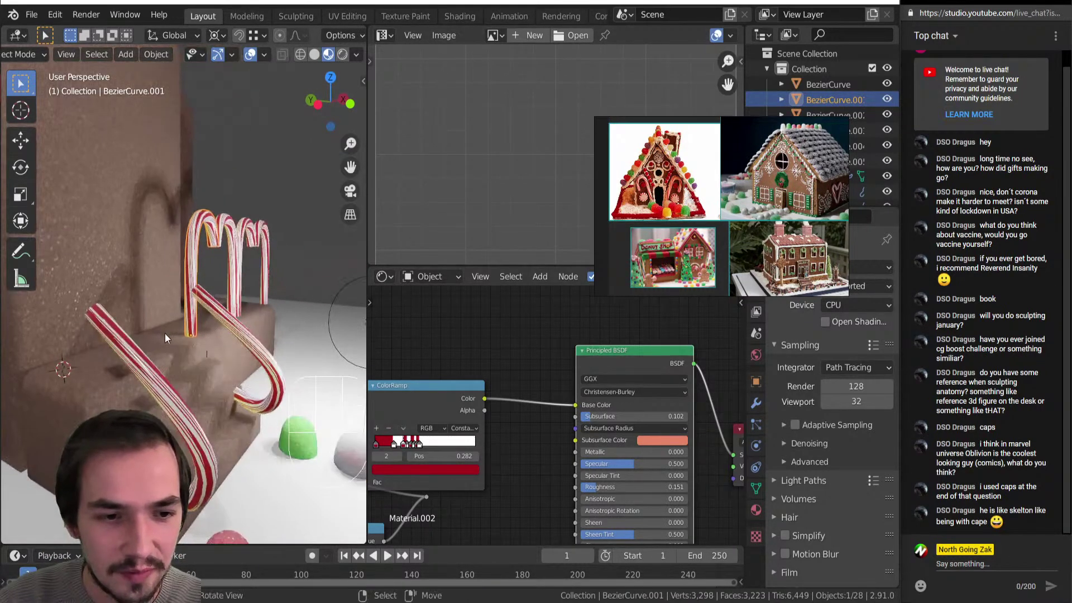
pyautogui.click(139, 381)
pyautogui.keyDown('shift'); pyautogui.click(263, 363); pyautogui.keyUp('shift')
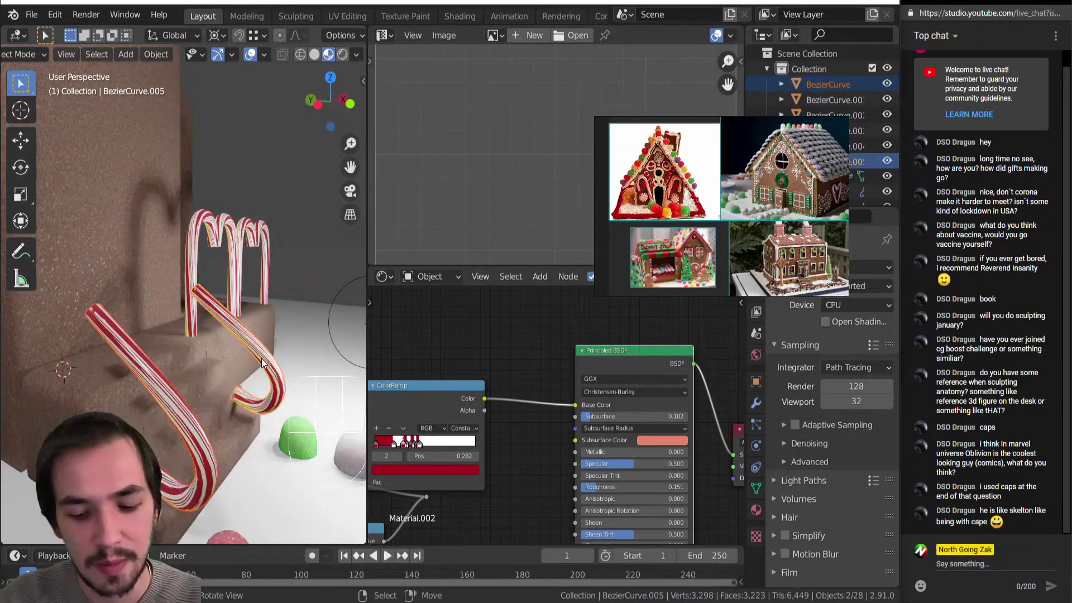
pyautogui.press('g')
pyautogui.press('y')
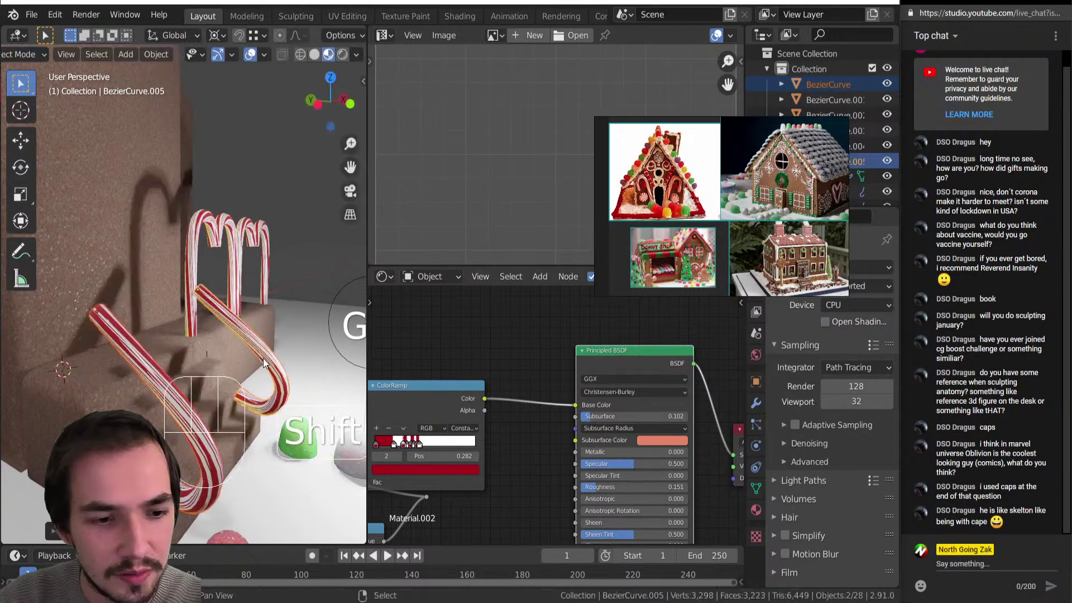
pyautogui.press('g')
pyautogui.press('z')
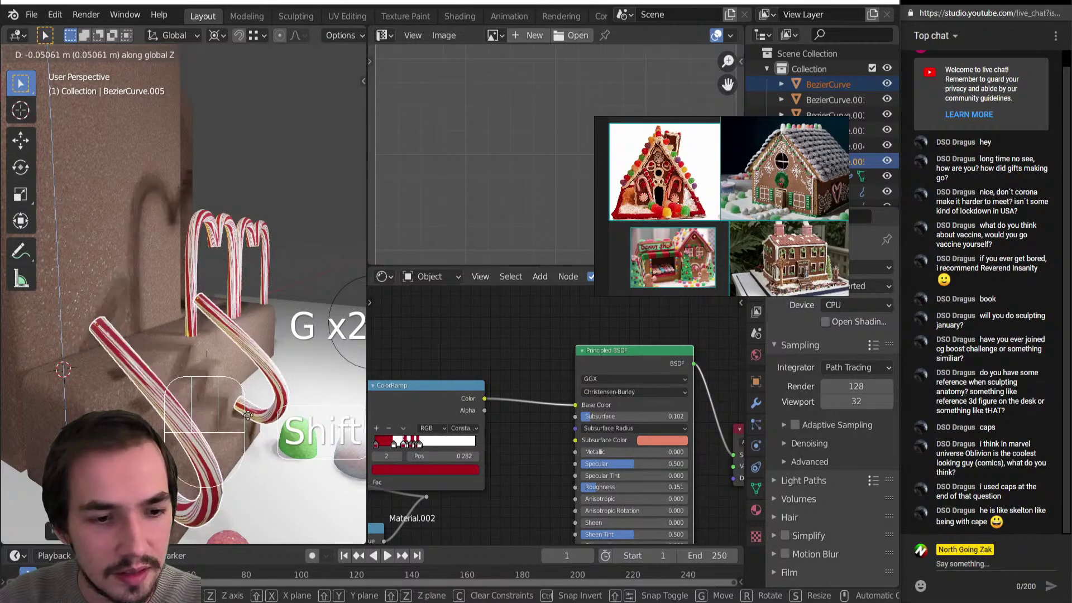
pyautogui.click(189, 397)
# Examine the house front from several angles and compare it with the Victorian house porch on the reference board.
pyautogui.moveTo(188, 397)
pyautogui.mouseDown(button='middle')
pyautogui.moveTo(360, 444)
pyautogui.moveTo(204, 411)
pyautogui.mouseUp(button='middle')
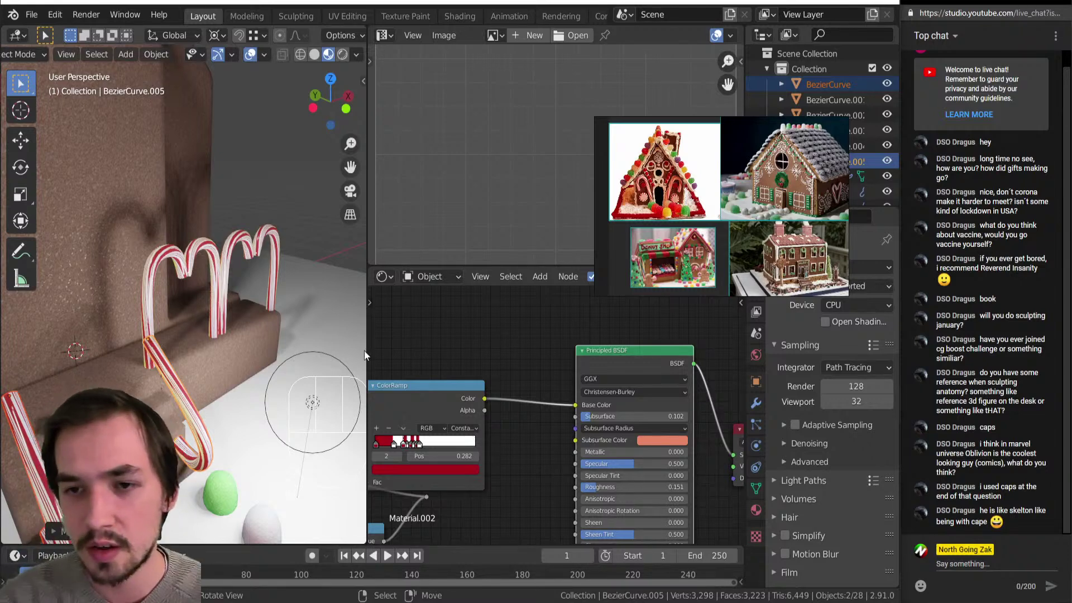
pyautogui.scroll(-5, 145, 243)
pyautogui.scroll(5, 145, 263)
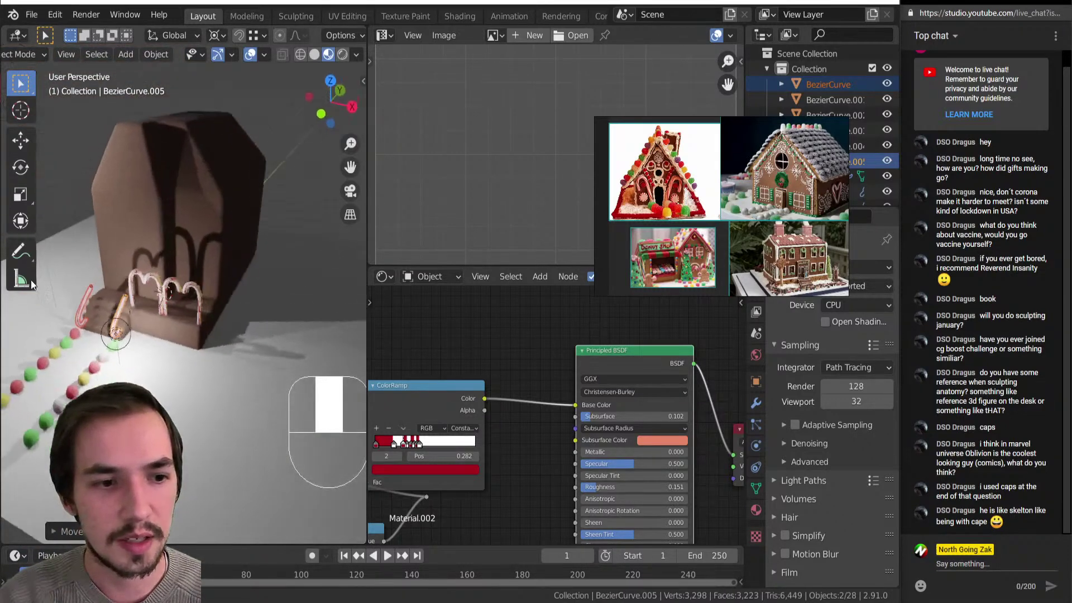
pyautogui.keyDown('shift'); pyautogui.moveTo(176, 270); pyautogui.dragTo(272, 347, button='middle'); pyautogui.keyUp('shift')
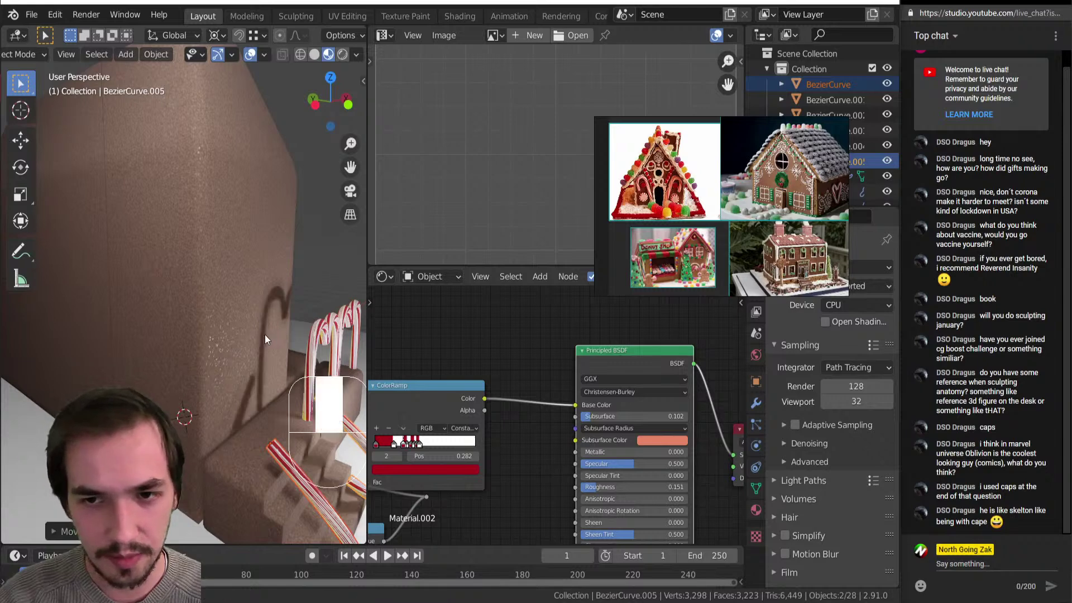
pyautogui.moveTo(270, 333); pyautogui.dragTo(195, 344, button='middle')
pyautogui.scroll(-3, 193, 351)
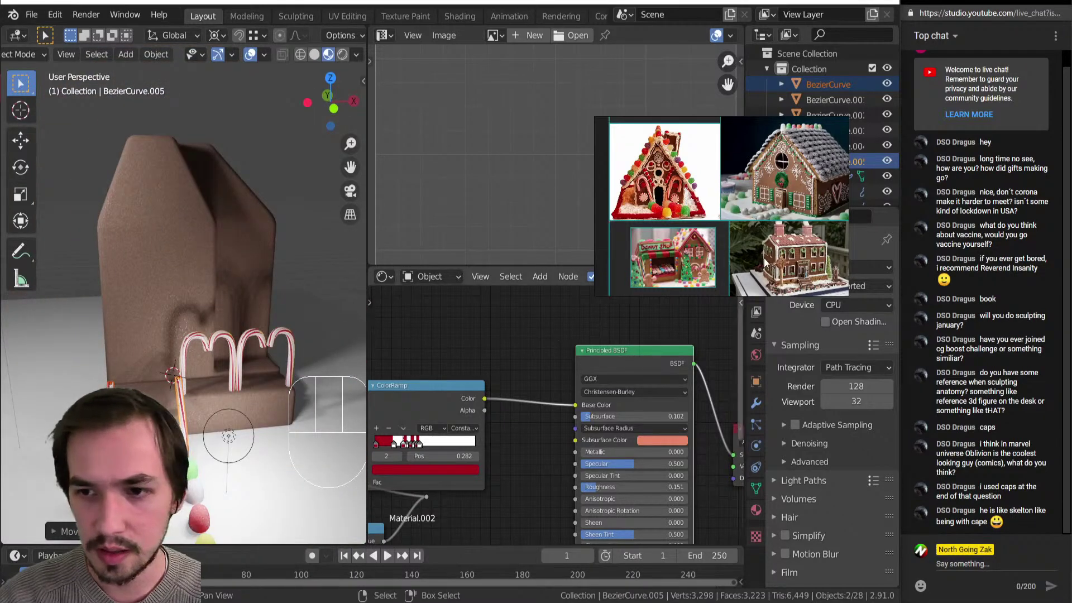
pyautogui.moveTo(763, 259); pyautogui.dragTo(619, 260, button='middle')
pyautogui.scroll(2, 786, 243)
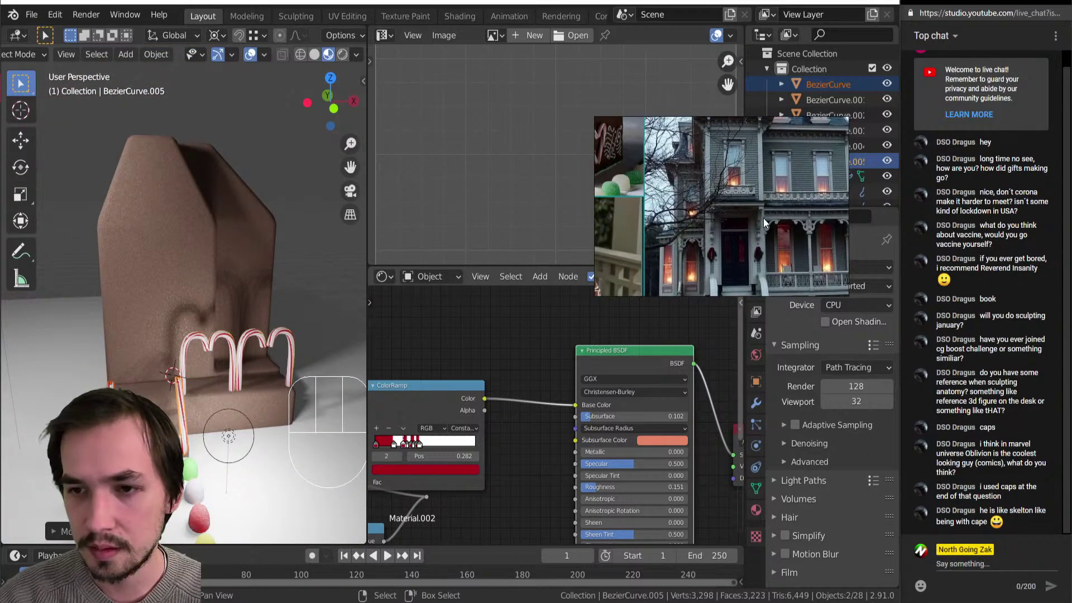
pyautogui.moveTo(145, 296); pyautogui.dragTo(164, 336, button='middle')
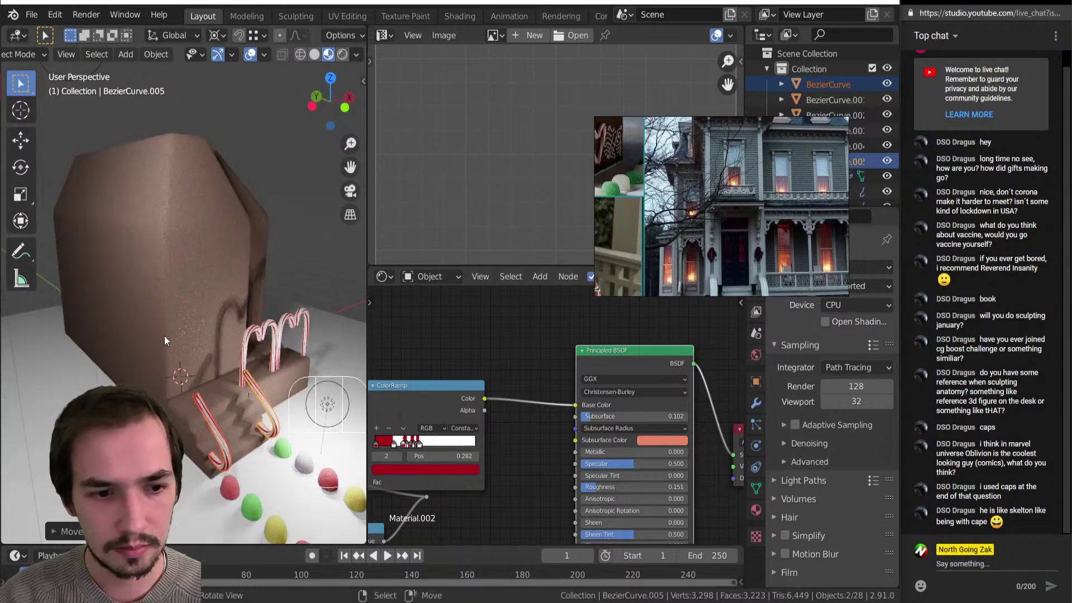
# Duplicate a porch floor face of the house mesh about 1 m up along Z and extrude it upward into a thin slab.
pyautogui.click(220, 394)
pyautogui.press('Tab')
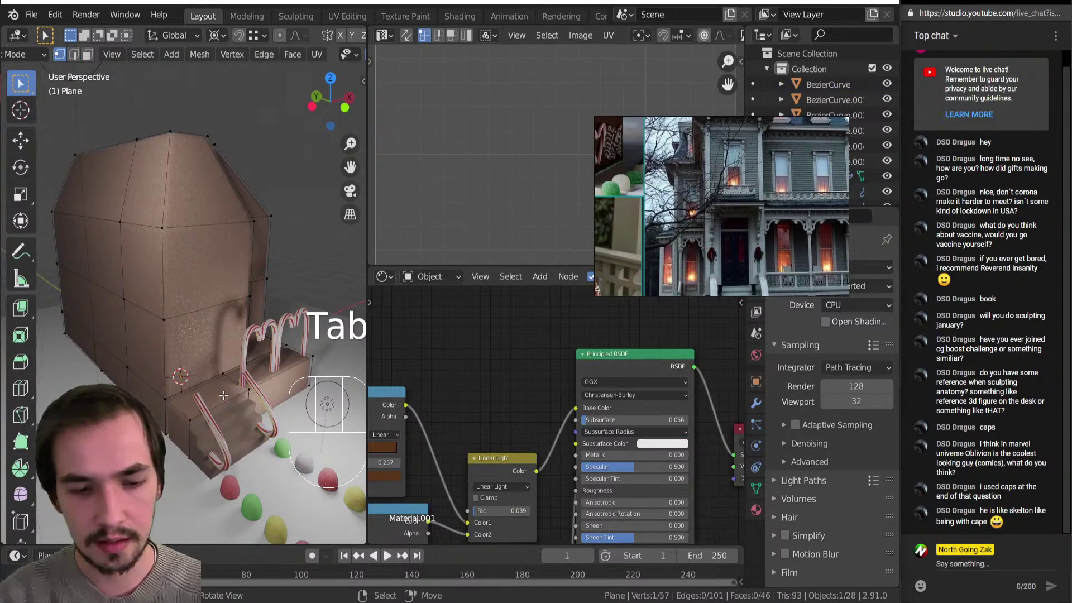
pyautogui.press('3')
pyautogui.keyDown('shift'); pyautogui.click(223, 394); pyautogui.keyUp('shift')
pyautogui.hotkey('shift', 'd')
pyautogui.press('z')
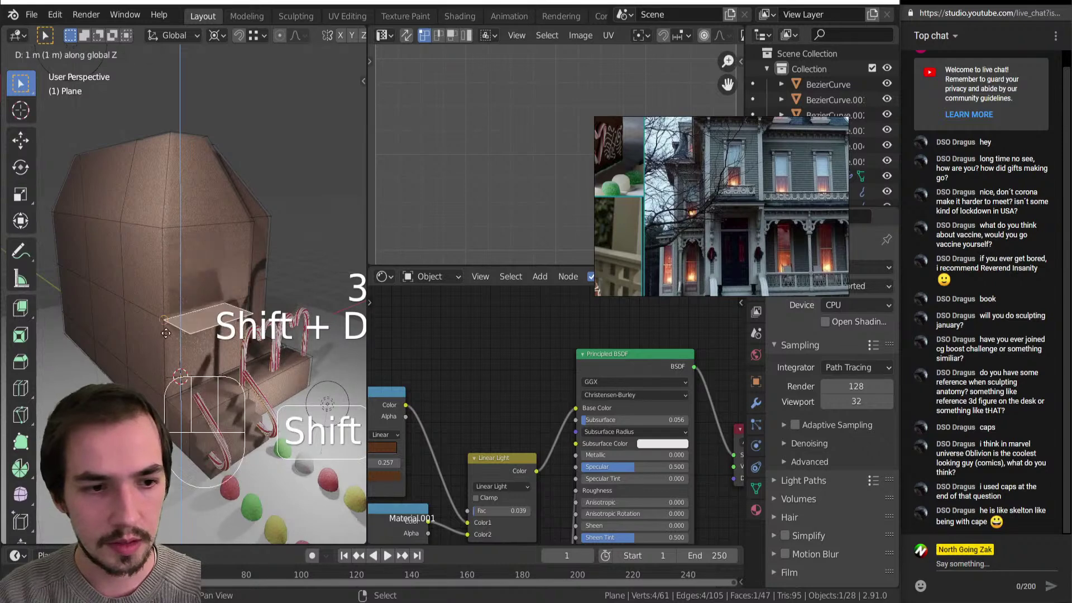
pyautogui.click(201, 327)
pyautogui.press('e')
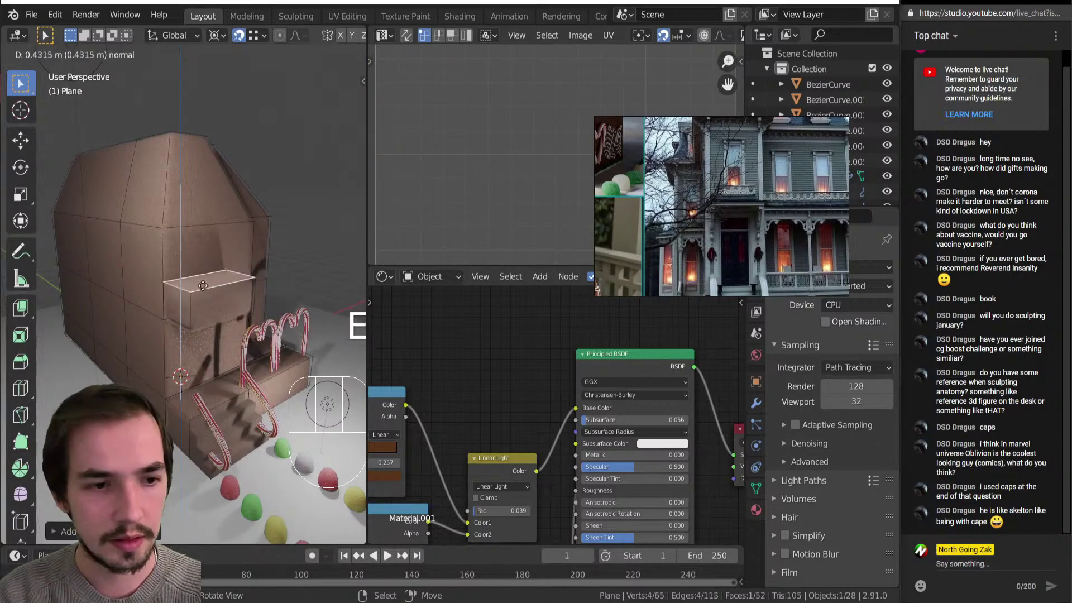
pyautogui.click(174, 310)
# Raise the porch roof slab's top face along Z to make the slab thicker.
pyautogui.press('Tab')
pyautogui.moveTo(175, 309); pyautogui.dragTo(81, 316, button='middle')
pyautogui.scroll(4, 187, 299)
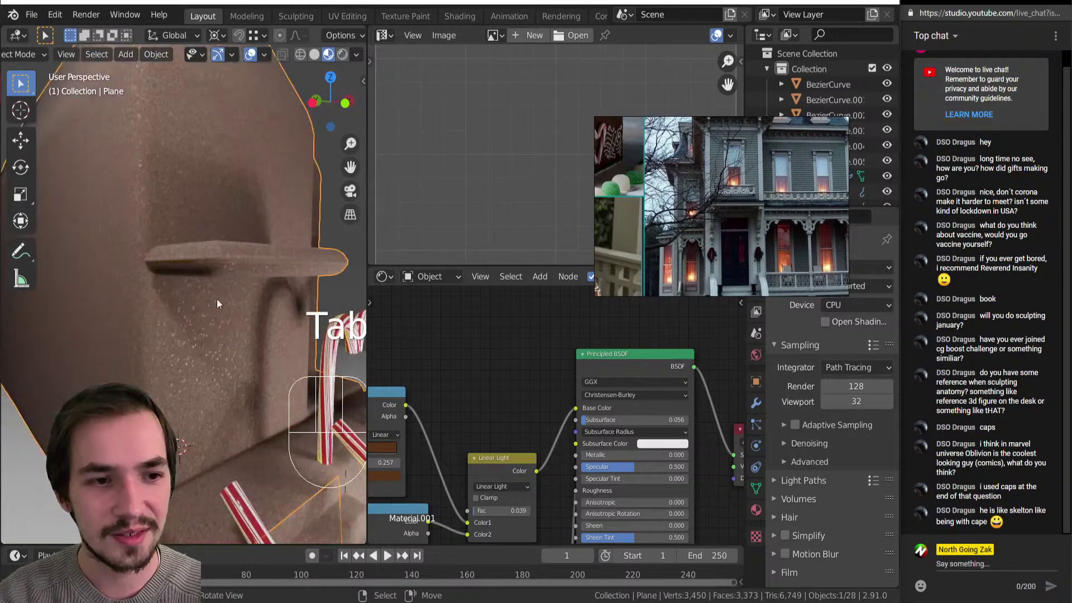
pyautogui.hotkey('ctrl', 'Tab')
pyautogui.click(393, 327)
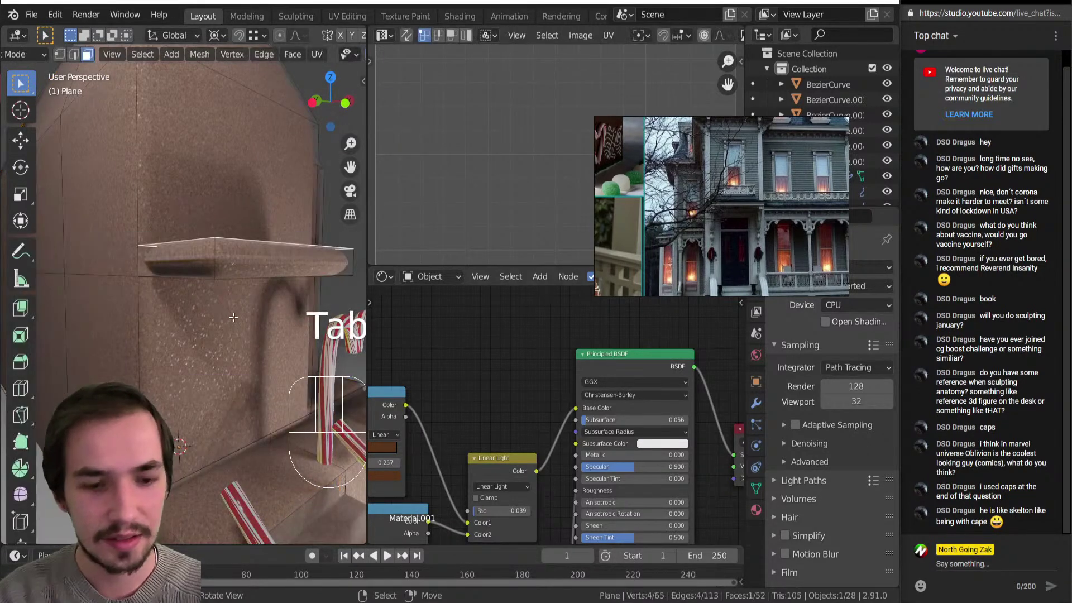
pyautogui.press('g')
pyautogui.press('z')
pyautogui.click(231, 312)
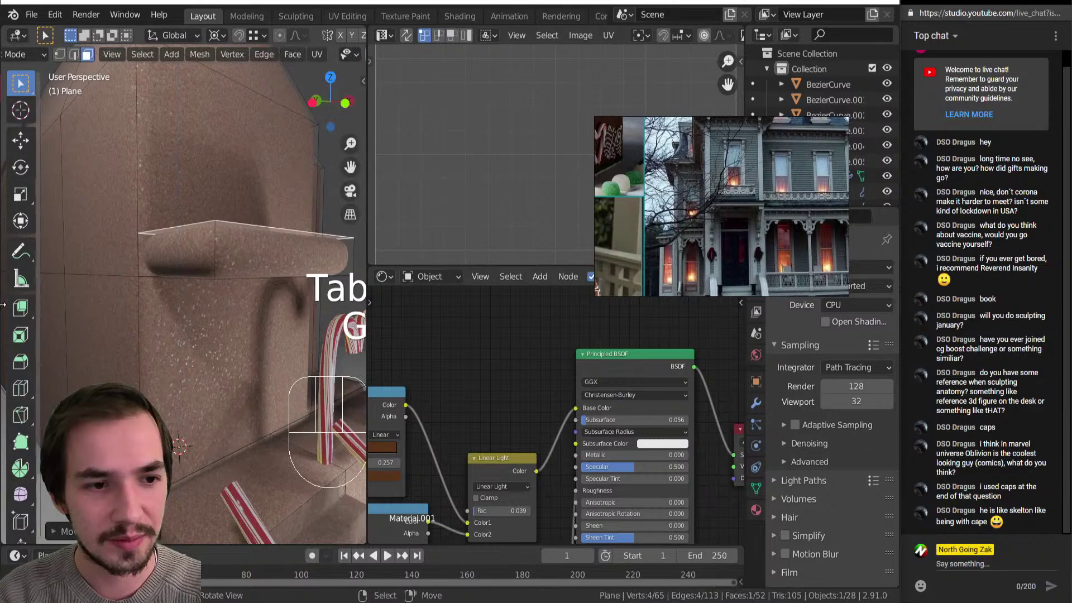
# Extend the porch roof slab's inner end face along X with snapping so it spans the front of the house.
pyautogui.hotkey('ctrl', 'Tab')
pyautogui.click(58, 310)
pyautogui.scroll(-5, 73, 332)
pyautogui.moveTo(82, 349); pyautogui.dragTo(145, 302, button='middle')
pyautogui.press('Tab')
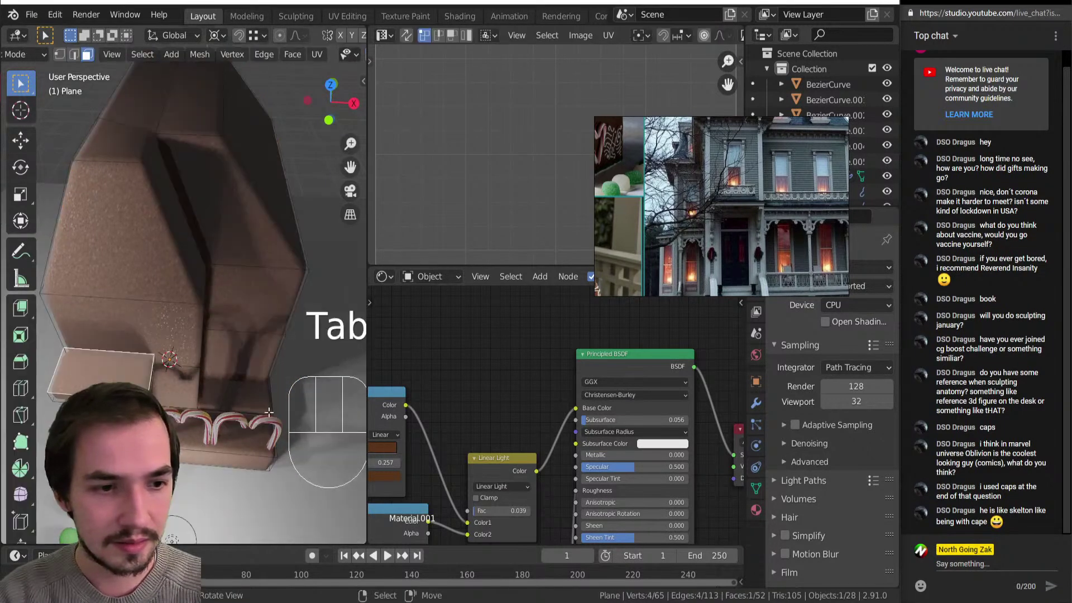
pyautogui.moveTo(123, 357); pyautogui.dragTo(139, 368, button='middle')
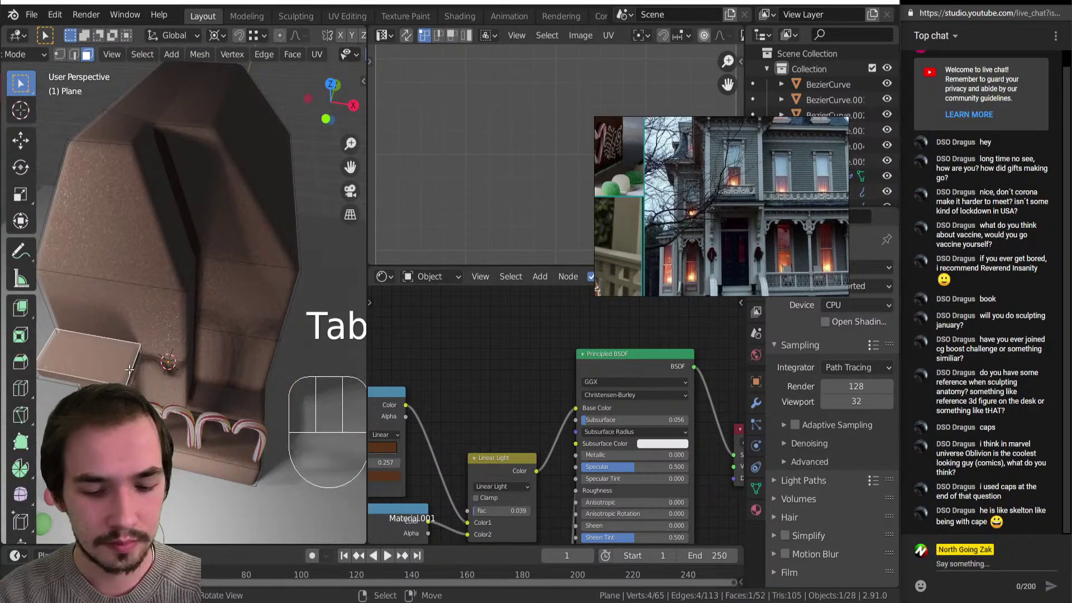
pyautogui.rightClick(136, 373)
pyautogui.rightClick(135, 371)
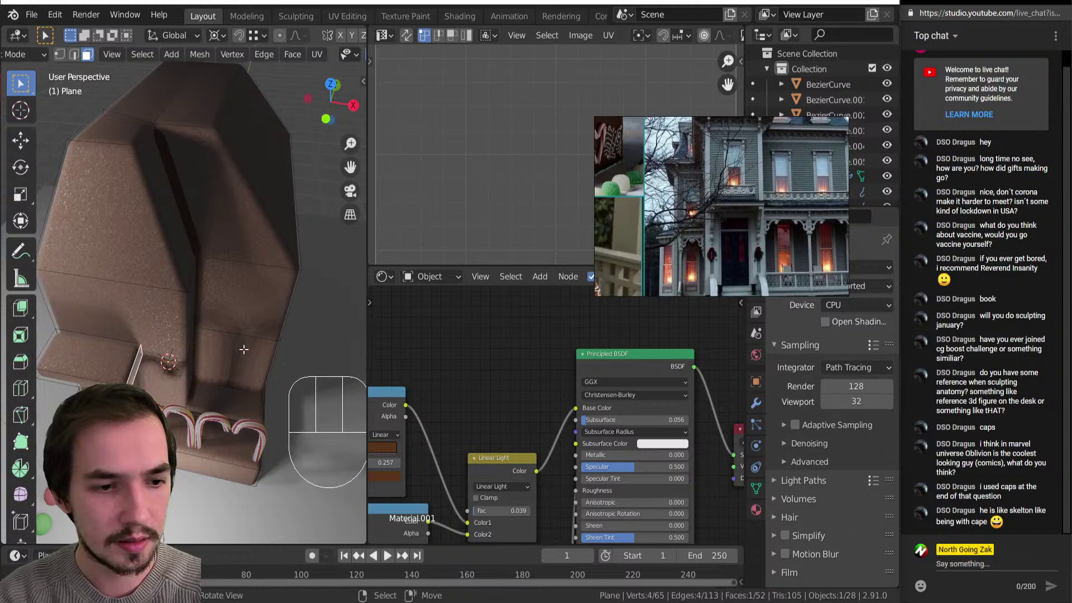
pyautogui.press('g')
pyautogui.press('x')
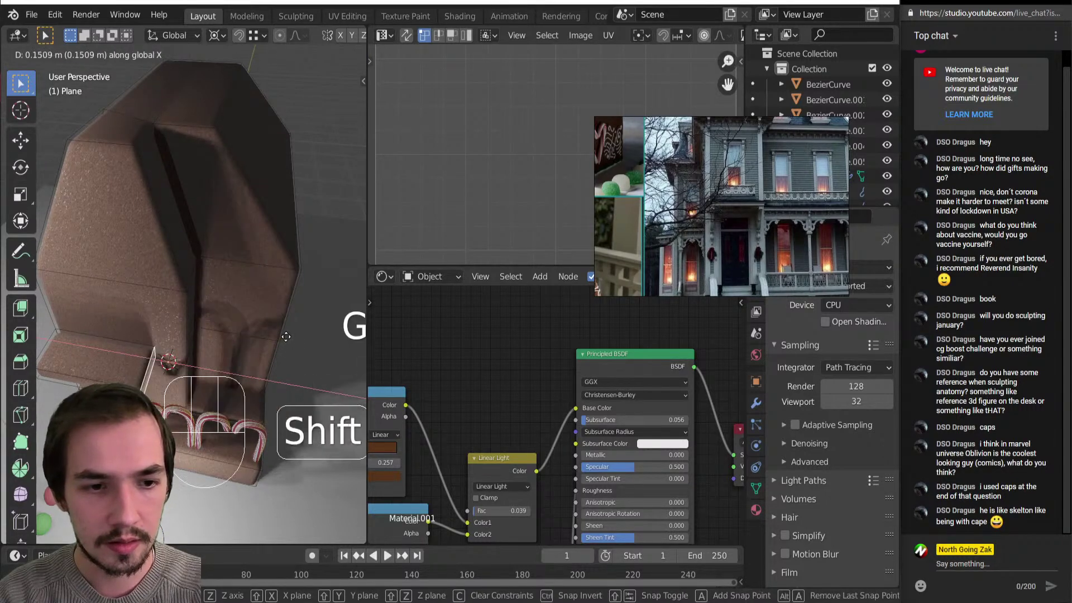
pyautogui.hotkey('shift', 'Tab')
pyautogui.click(282, 338)
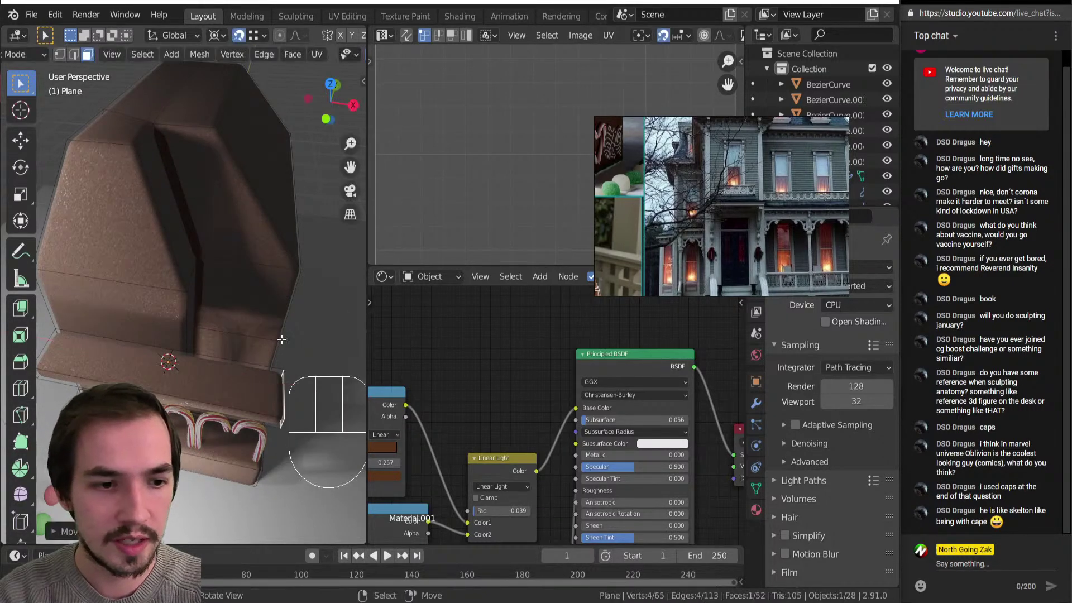
# Examine the extended porch roof in Object Mode from several sides of the house.
pyautogui.moveTo(281, 339); pyautogui.dragTo(277, 282, button='middle')
pyautogui.scroll(-5, 251, 301)
pyautogui.moveTo(201, 314); pyautogui.dragTo(233, 320, button='middle')
pyautogui.press('Tab')
pyautogui.moveTo(32, 310); pyautogui.dragTo(93, 347, button='middle')
pyautogui.press('Tab')
pyautogui.press('r')
pyautogui.hotkey('ctrl', 'z')
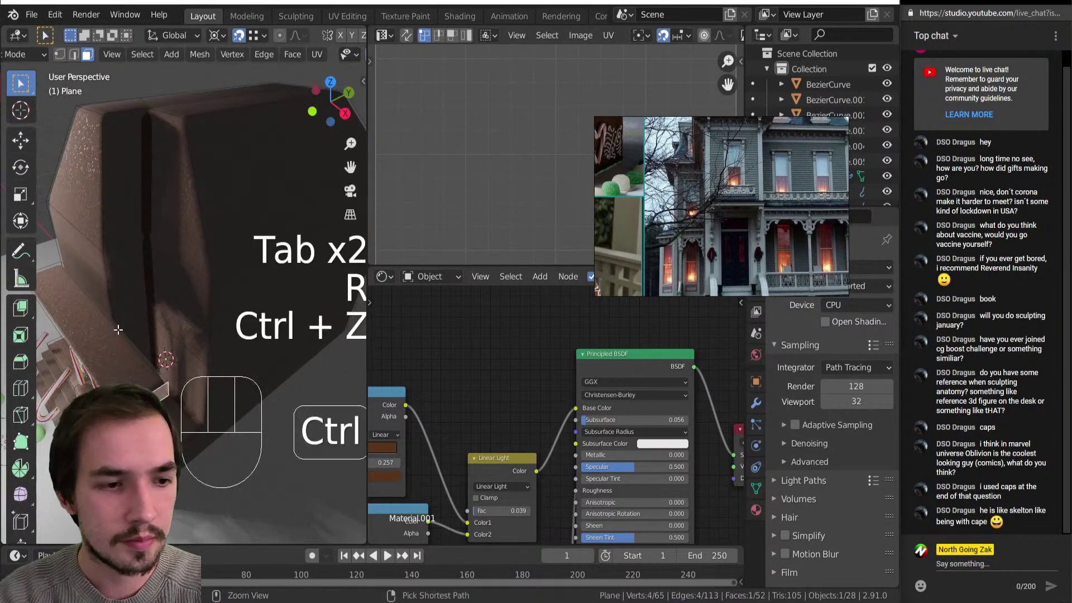
# Add a loop cut across the porch roof slab and shift it along X by about 0.06 m to the wall's inner corner.
pyautogui.hotkey('ctrl', 'r')
pyautogui.click(111, 324)
pyautogui.click(124, 316)
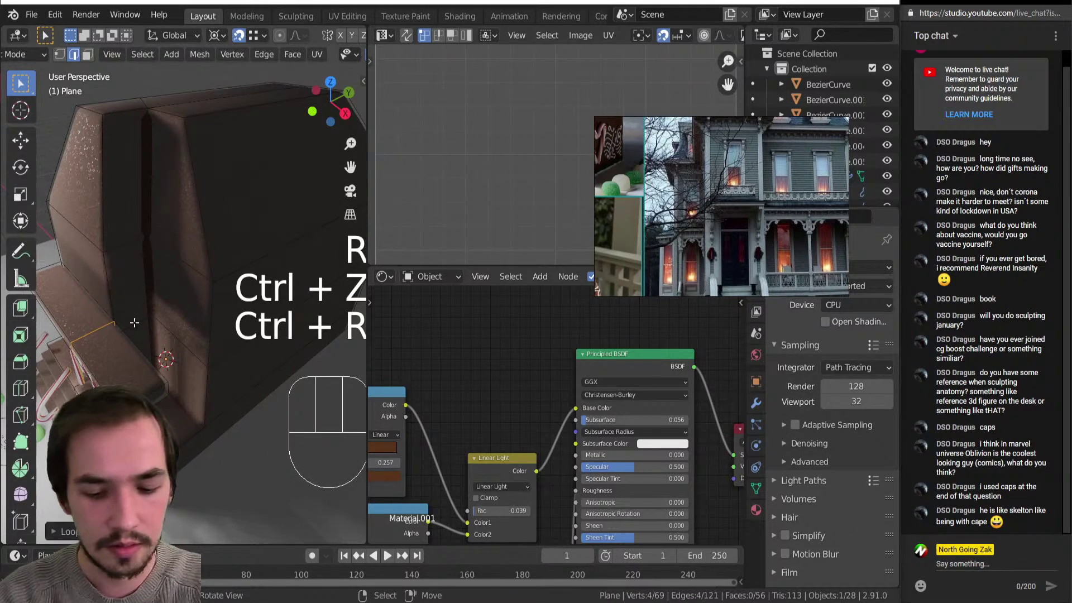
pyautogui.press('g')
pyautogui.press('x')
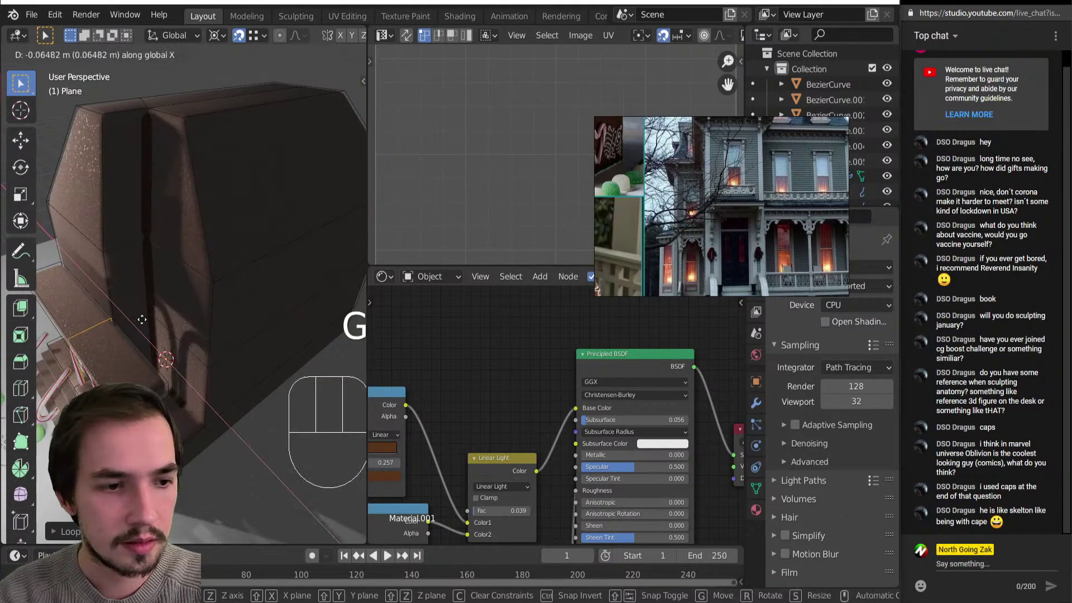
pyautogui.click(139, 317)
# Extrude the back face of the porch roof section beside the loop cut to meet the recessed house wall.
pyautogui.moveTo(139, 317); pyautogui.dragTo(200, 344, button='middle')
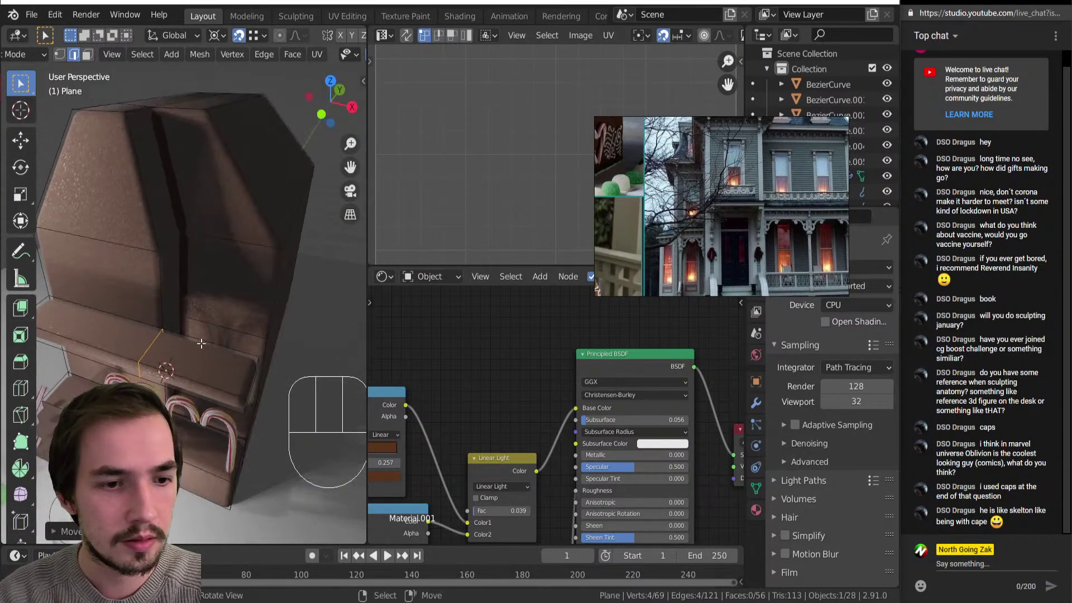
pyautogui.click(209, 349)
pyautogui.hotkey('alt', 'z')
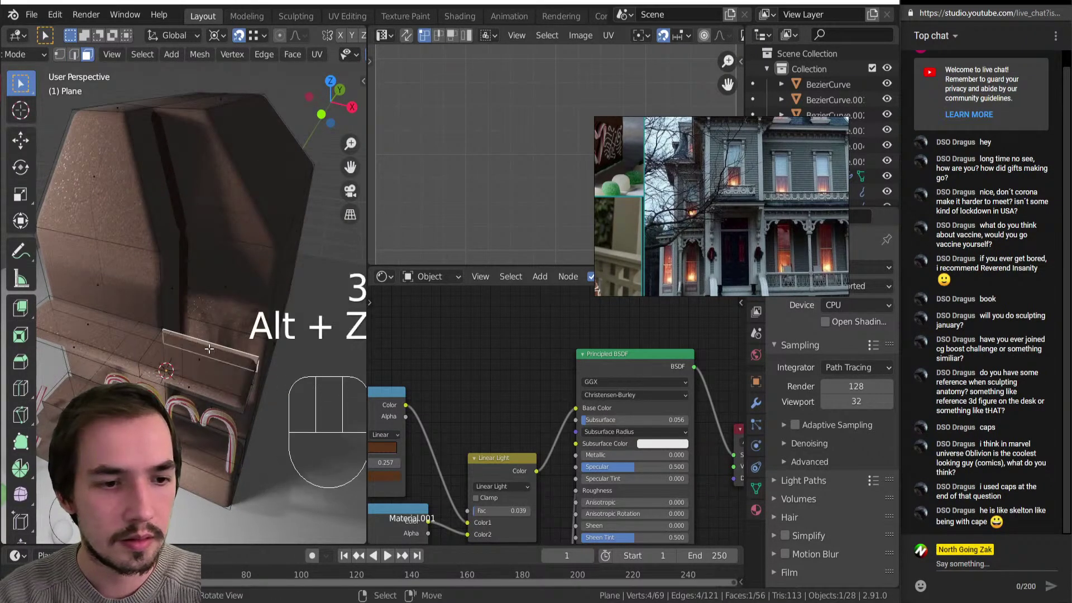
pyautogui.hotkey('alt', 'z')
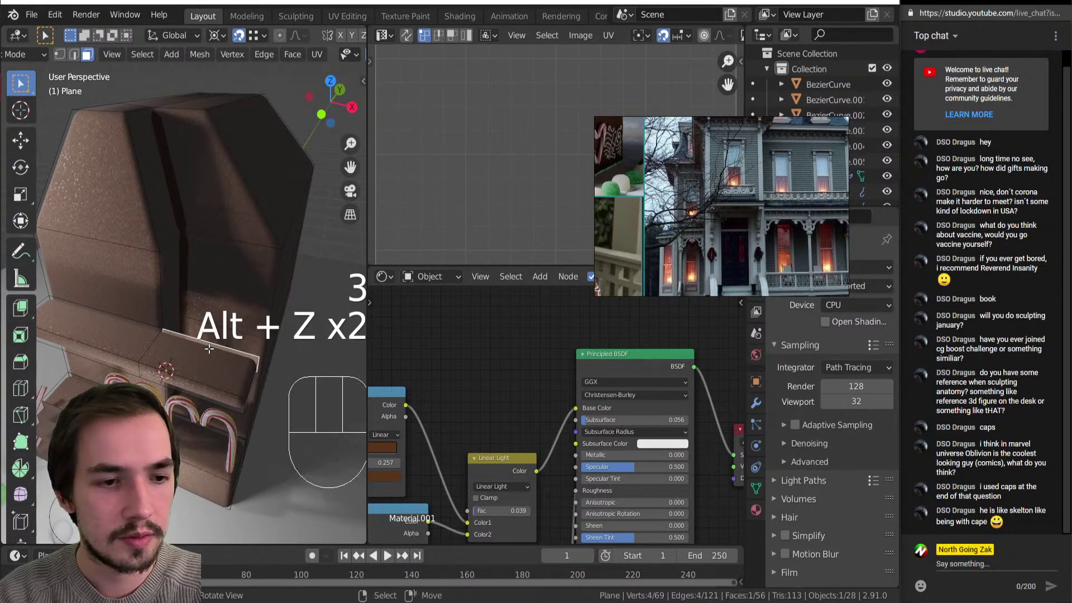
pyautogui.press('e')
pyautogui.click(240, 347)
pyautogui.press('Tab')
pyautogui.moveTo(240, 346); pyautogui.dragTo(181, 257, button='middle')
pyautogui.moveTo(204, 349); pyautogui.dragTo(229, 303, button='middle')
# Select all linked geometry of the porch roof slab in Edit Mode.
pyautogui.press('Tab')
pyautogui.hotkey('alt', 'a')
pyautogui.scroll(5, 243, 287)
pyautogui.press('l')
pyautogui.scroll(-4, 269, 270)
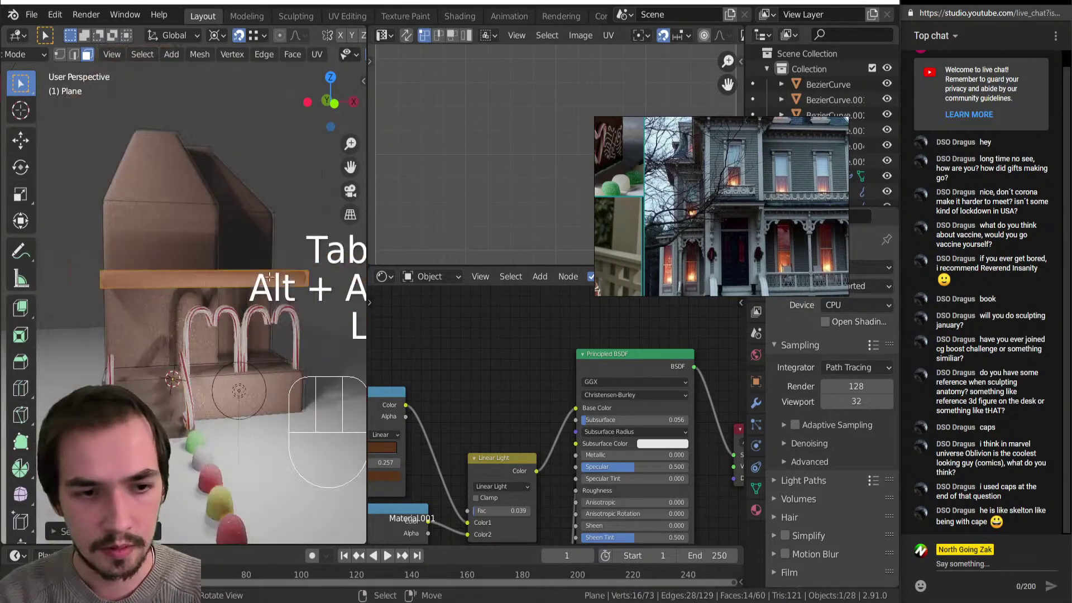
pyautogui.moveTo(243, 304); pyautogui.dragTo(224, 282, button='middle')
pyautogui.press('g')
pyautogui.press('z')
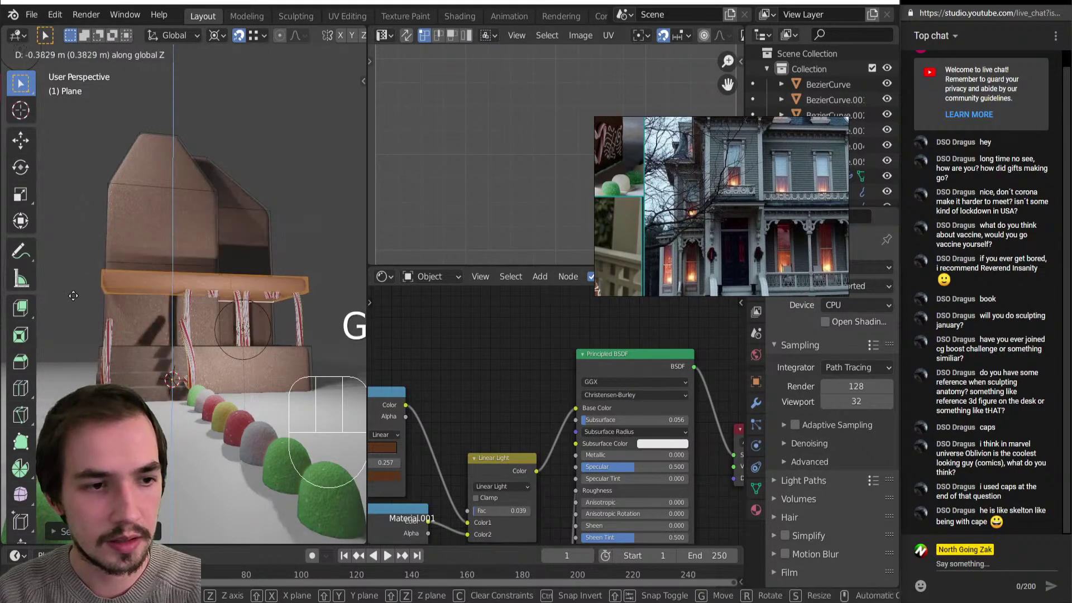
pyautogui.click(141, 256)
pyautogui.hotkey('ctrl', 'z')
# Lower the whole porch roof slab along Z by about 0.2 m so it sits just above the candy cane arches.
pyautogui.moveTo(146, 265); pyautogui.dragTo(180, 267, button='middle')
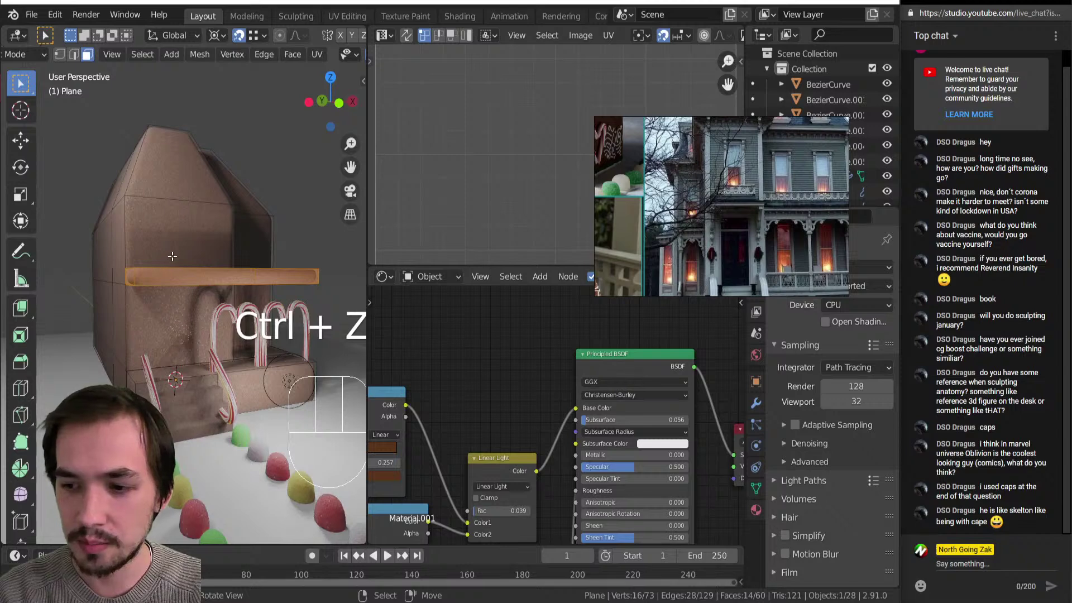
pyautogui.scroll(4, 215, 297)
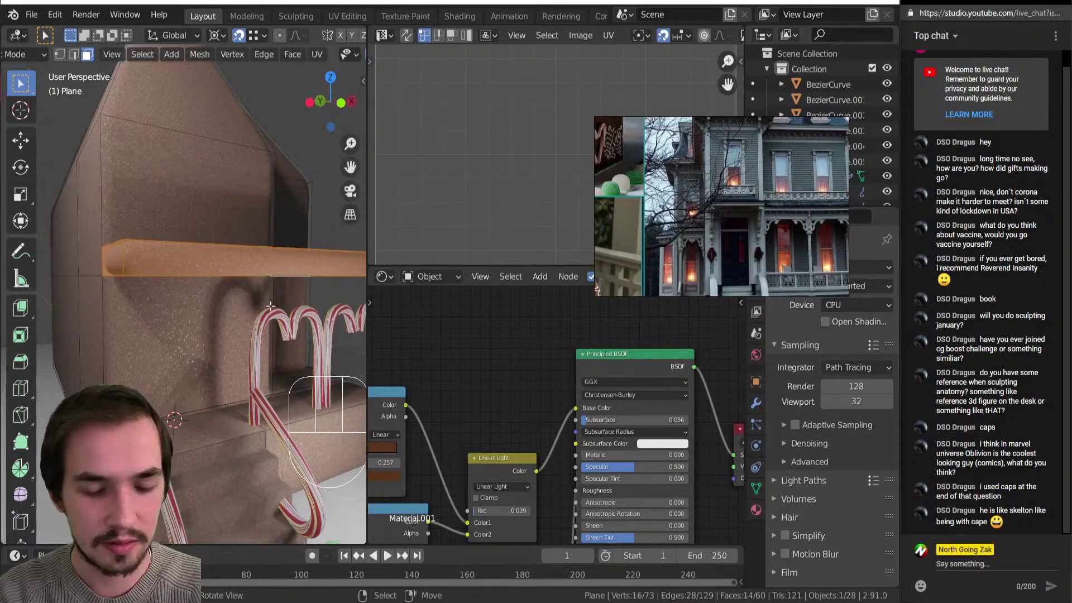
pyautogui.press('g')
pyautogui.press('z')
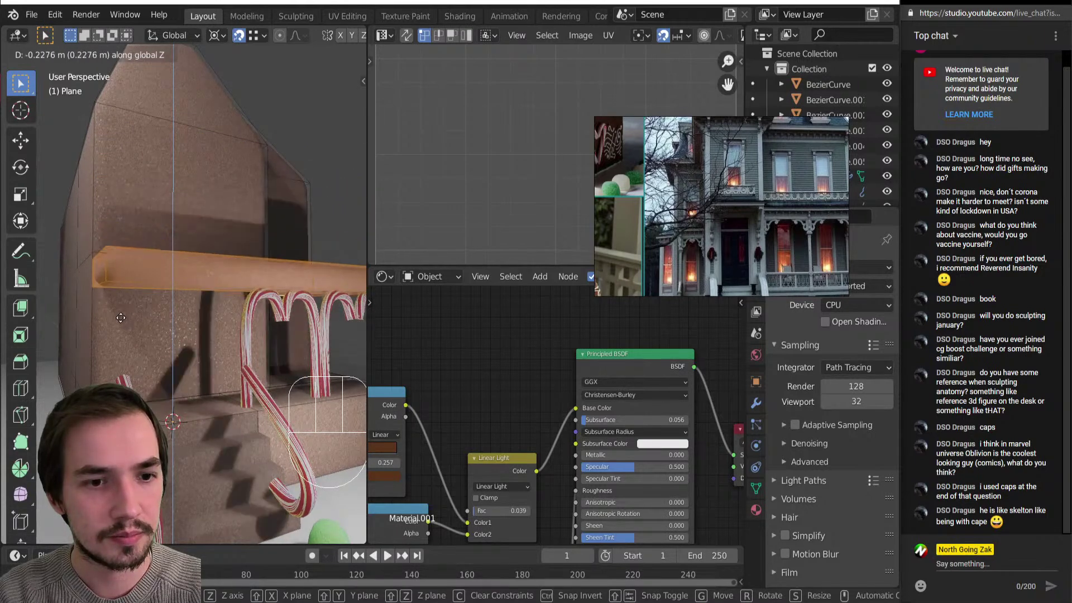
pyautogui.click(126, 314)
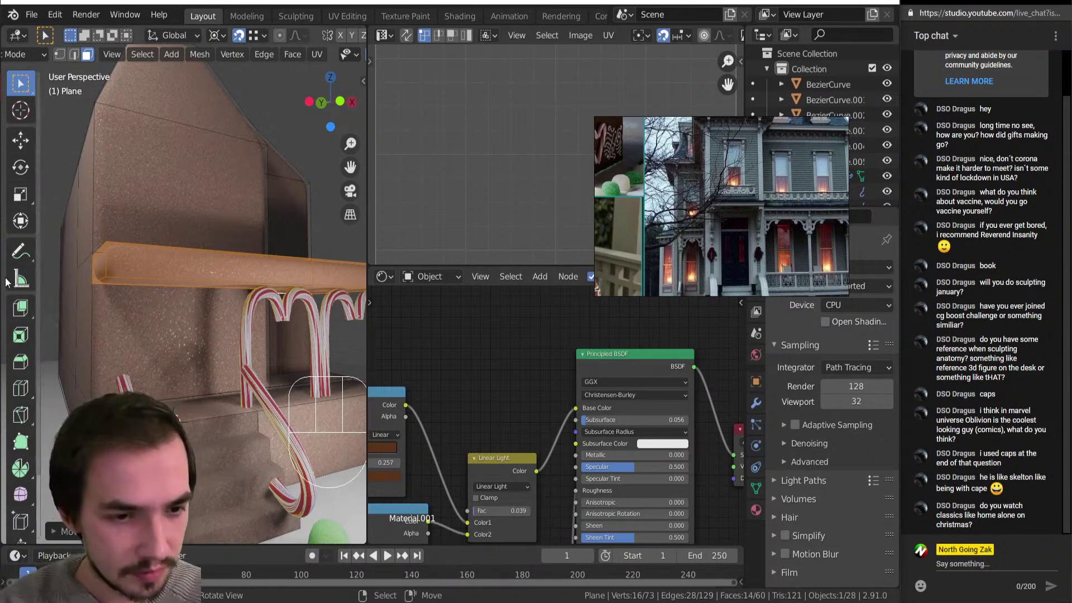
# Examine the porch roof in Object Mode from several sides of the house.
pyautogui.scroll(-6, 109, 281)
pyautogui.moveTo(109, 280); pyautogui.dragTo(58, 317, button='middle')
pyautogui.scroll(4, 59, 317)
pyautogui.press('Tab')
pyautogui.moveTo(154, 317); pyautogui.dragTo(153, 320, button='middle')
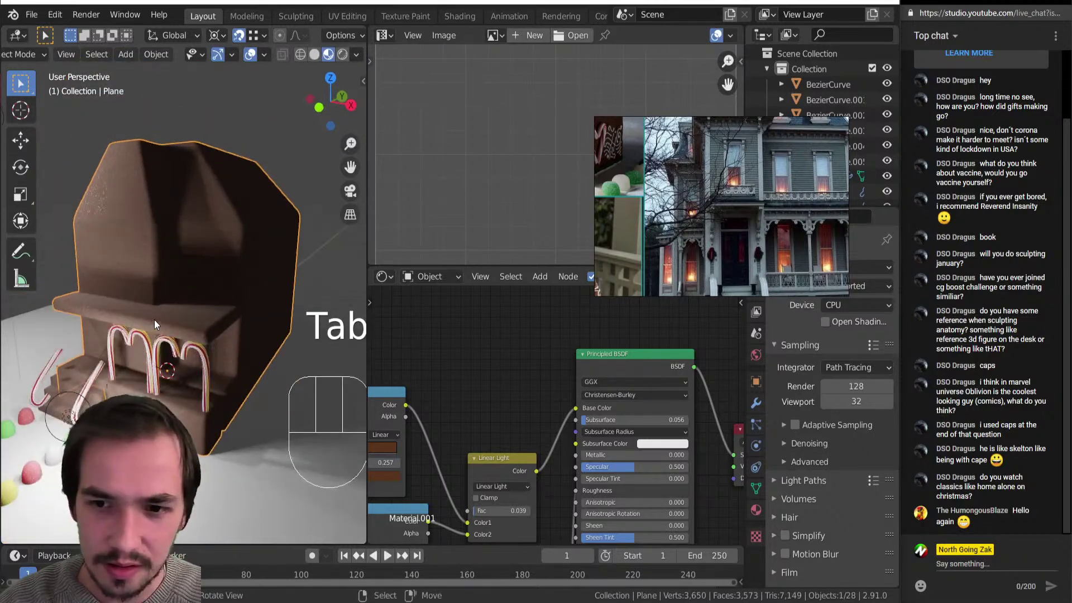
pyautogui.scroll(-3, 724, 190)
pyautogui.moveTo(90, 295); pyautogui.dragTo(202, 341, button='middle')
pyautogui.scroll(2, 85, 297)
# Select the edge loop running around the house at the base of the main roof and duplicate it in place.
pyautogui.press('Tab')
pyautogui.click(239, 242)
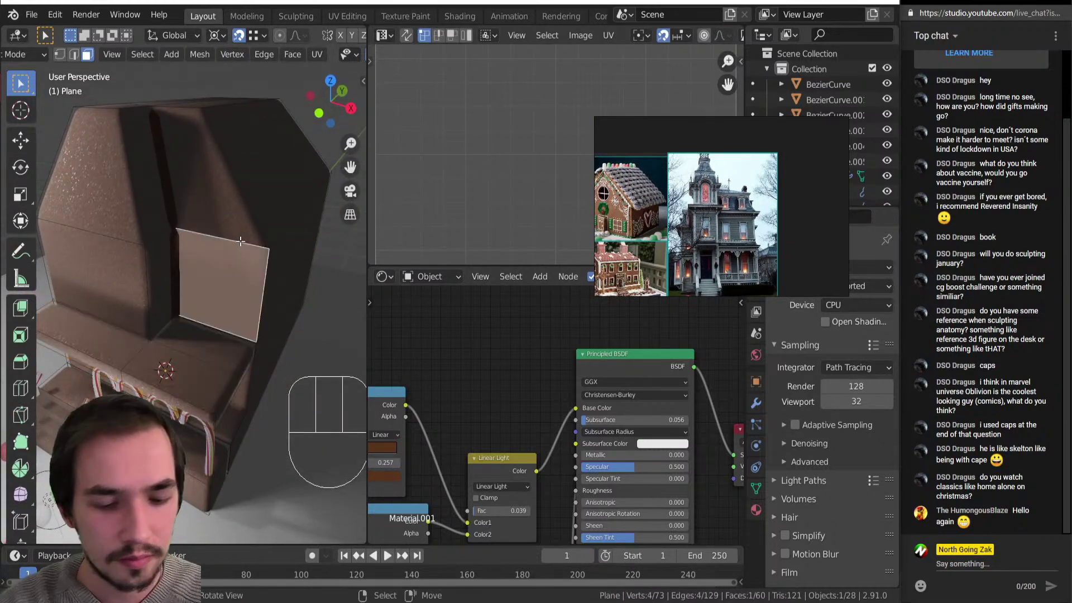
pyautogui.press('2')
pyautogui.keyDown('alt'); pyautogui.click(240, 241); pyautogui.keyUp('alt')
pyautogui.moveTo(240, 242); pyautogui.dragTo(207, 316, button='middle')
pyautogui.hotkey('shift', 'd')
pyautogui.rightClick(159, 248)
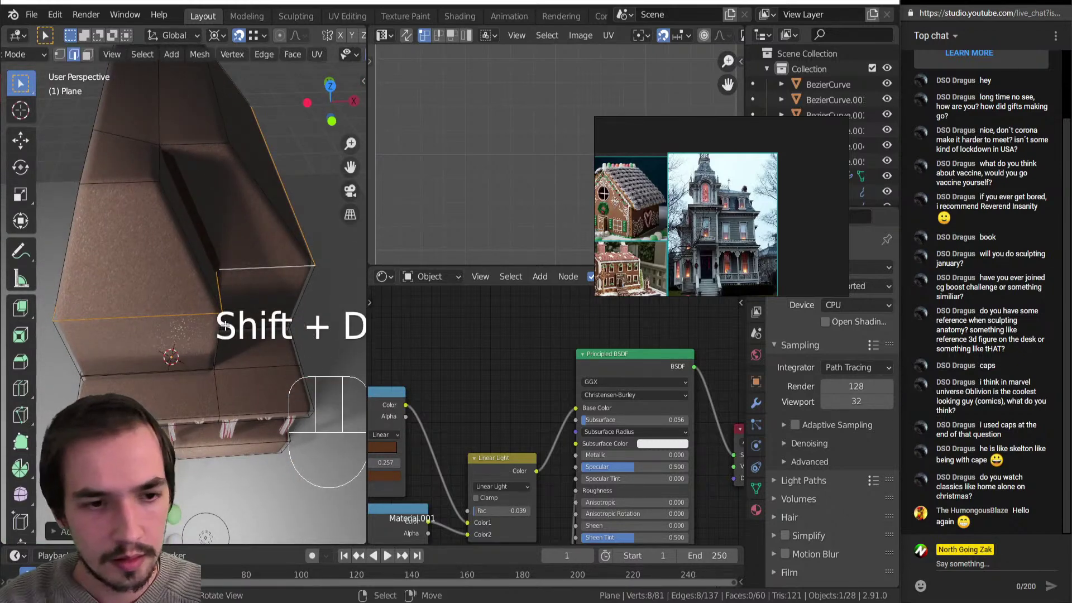
# Try to extrude the duplicated roof-base loop outward by about 0.28 using Shrink/Fatten with snapping off.
pyautogui.press('e')
pyautogui.hotkey('ctrl', 'z')
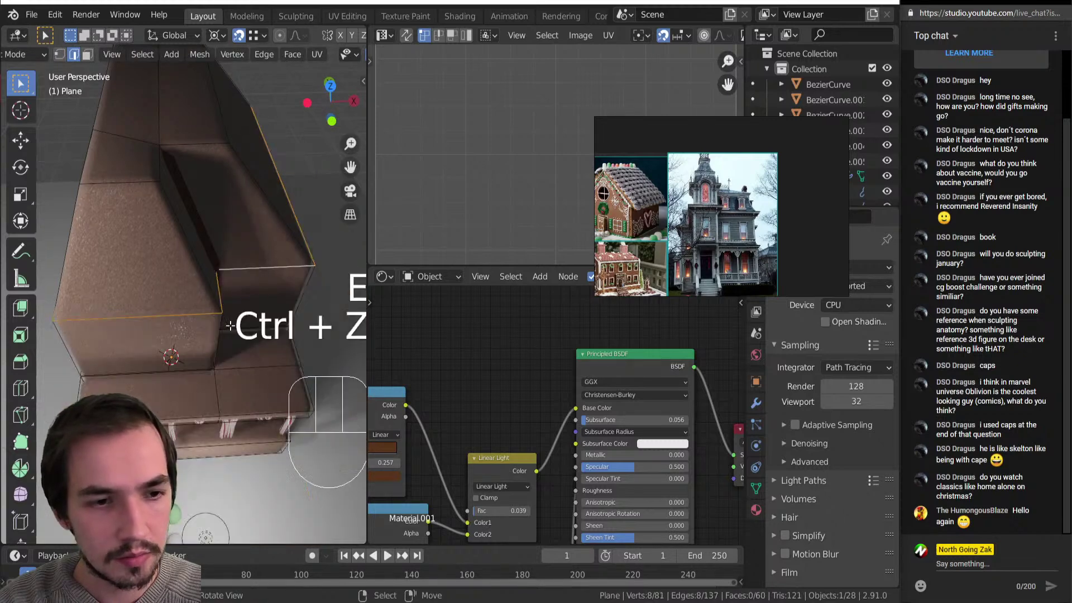
pyautogui.hotkey('shift', 'Tab')
pyautogui.press('e')
pyautogui.hotkey('alt', 's')
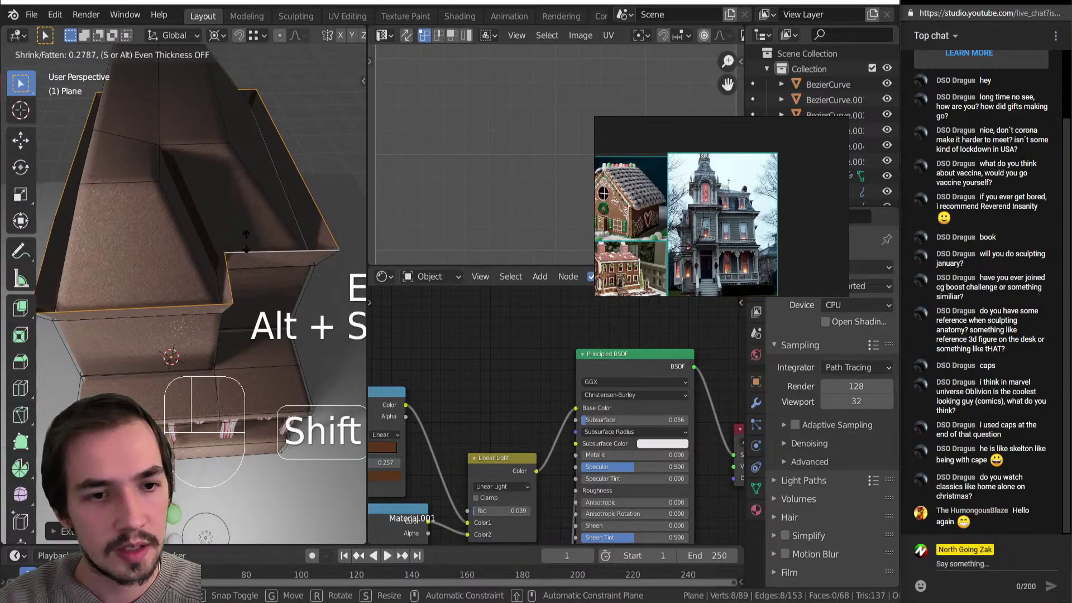
pyautogui.click(246, 239)
pyautogui.moveTo(246, 239); pyautogui.dragTo(177, 288, button='middle')
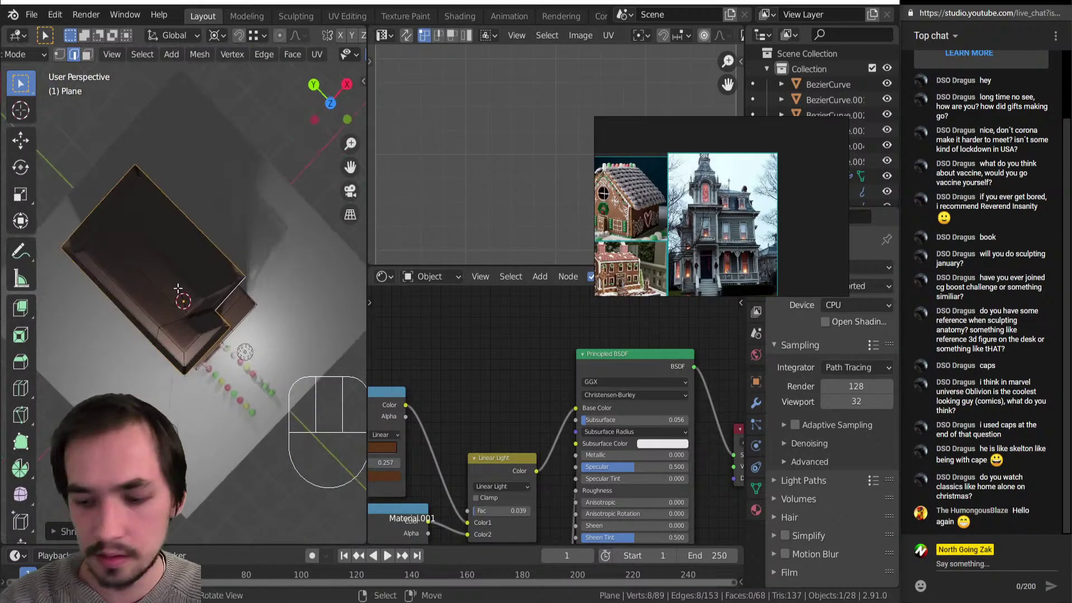
pyautogui.press('KP_7')
pyautogui.scroll(2, 184, 335)
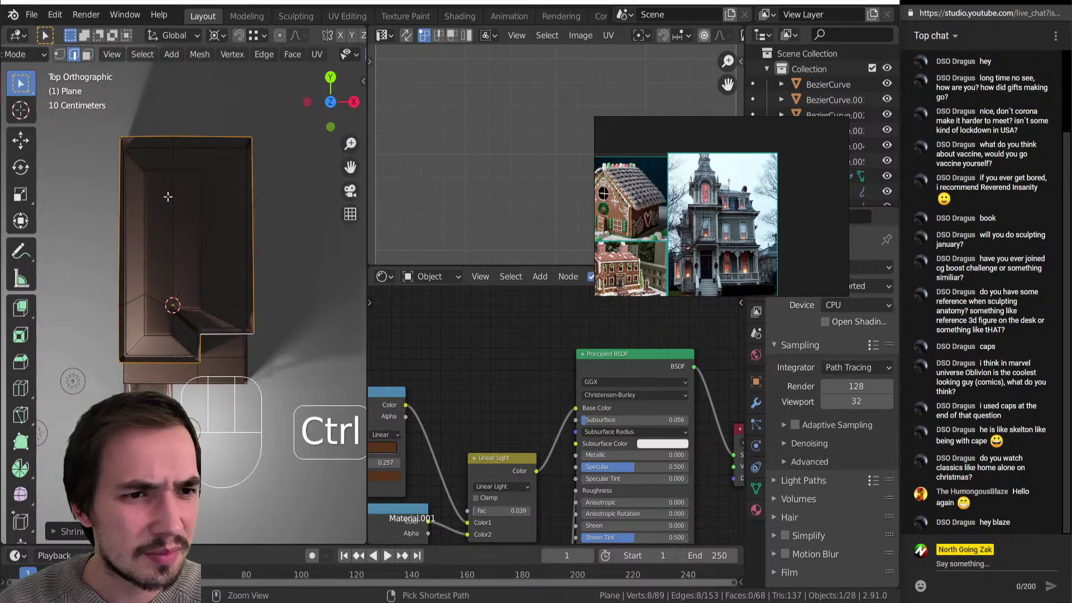
# Undo the Shrink/Fatten and the extrusion of the duplicated roof-base loop.
pyautogui.hotkey('ctrl', 'z')
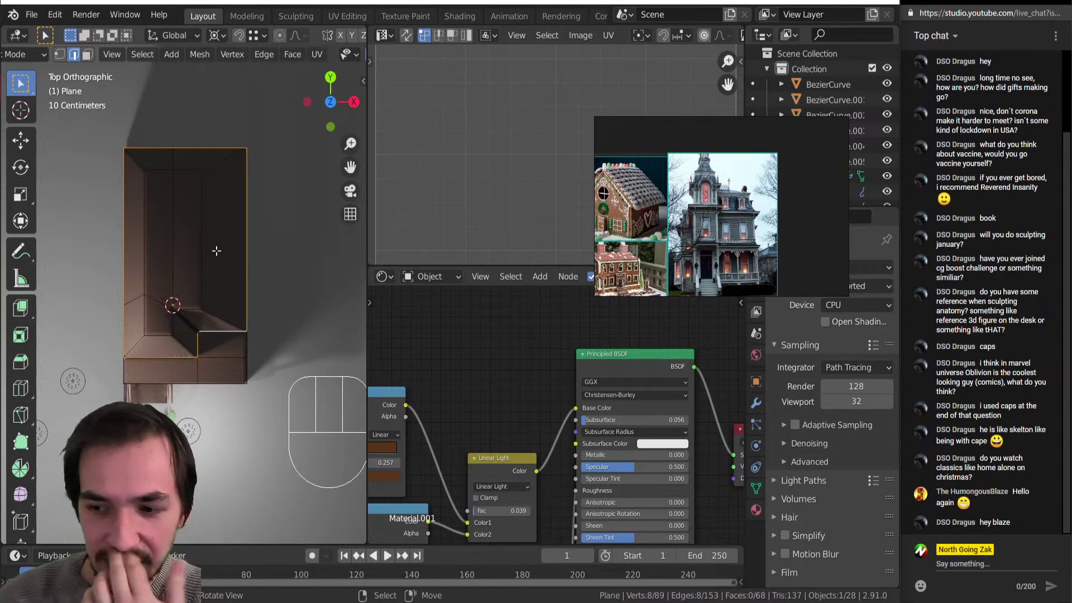
pyautogui.moveTo(238, 211); pyautogui.dragTo(229, 348, button='middle')
pyautogui.scroll(3, 213, 313)
pyautogui.scroll(-5, 213, 314)
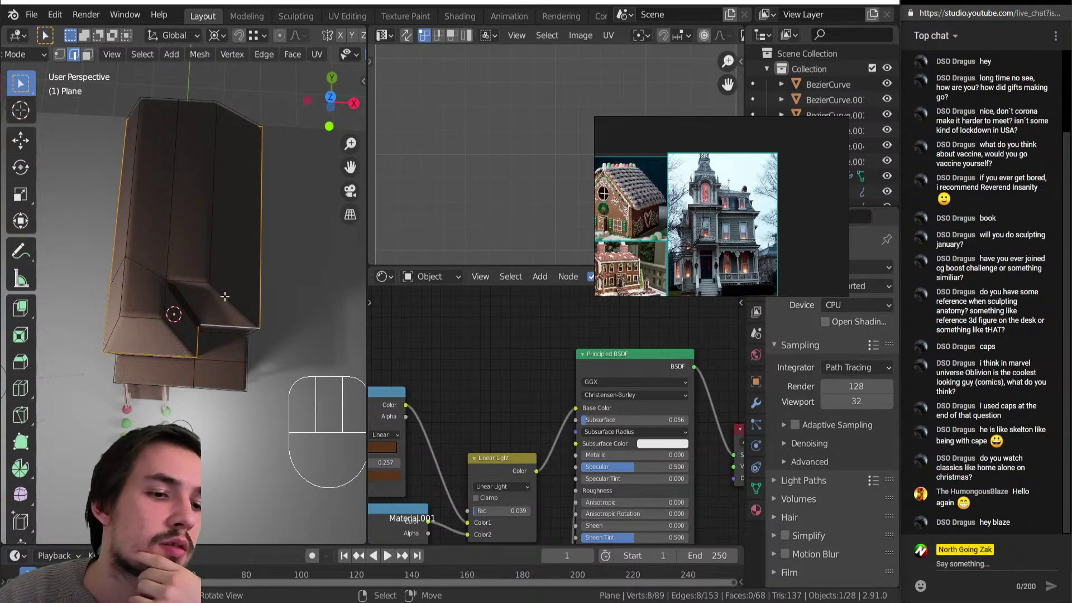
pyautogui.hotkey('ctrl', 'z')
pyautogui.moveTo(234, 253); pyautogui.dragTo(245, 302, button='middle')
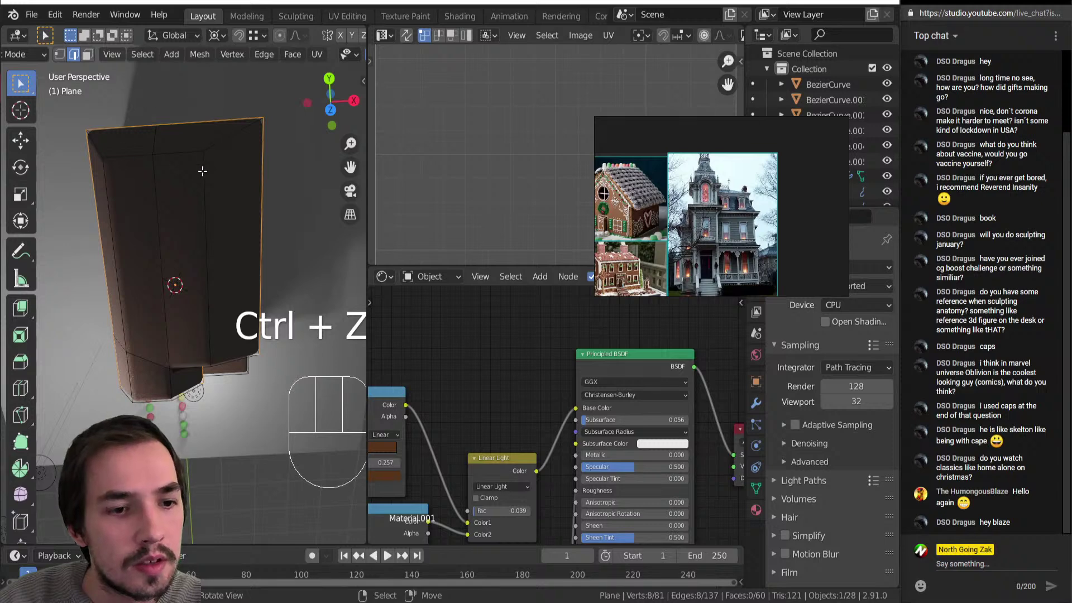
pyautogui.moveTo(143, 167); pyautogui.dragTo(214, 371, button='middle')
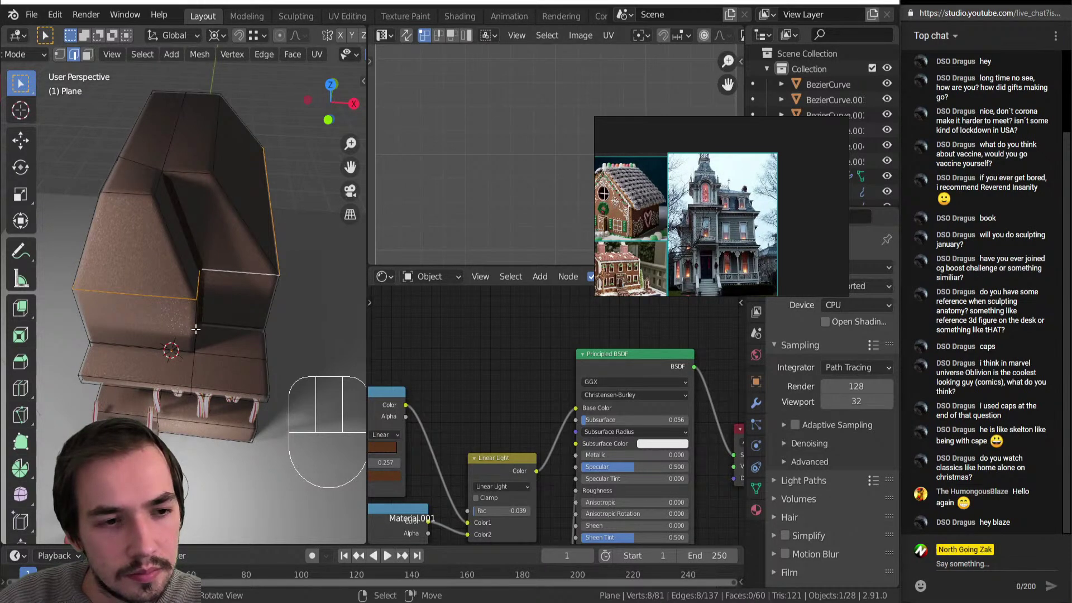
# Try to fill the duplicated roof-base loop with a face, and undo the fill.
pyautogui.press('e')
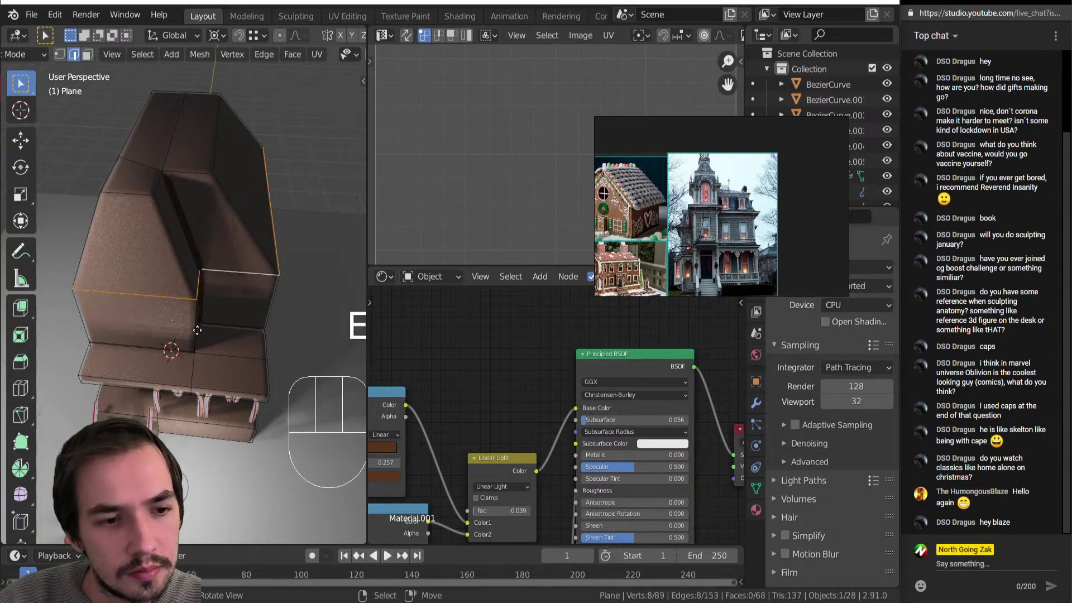
pyautogui.hotkey('ctrl', 'z')
pyautogui.press('g')
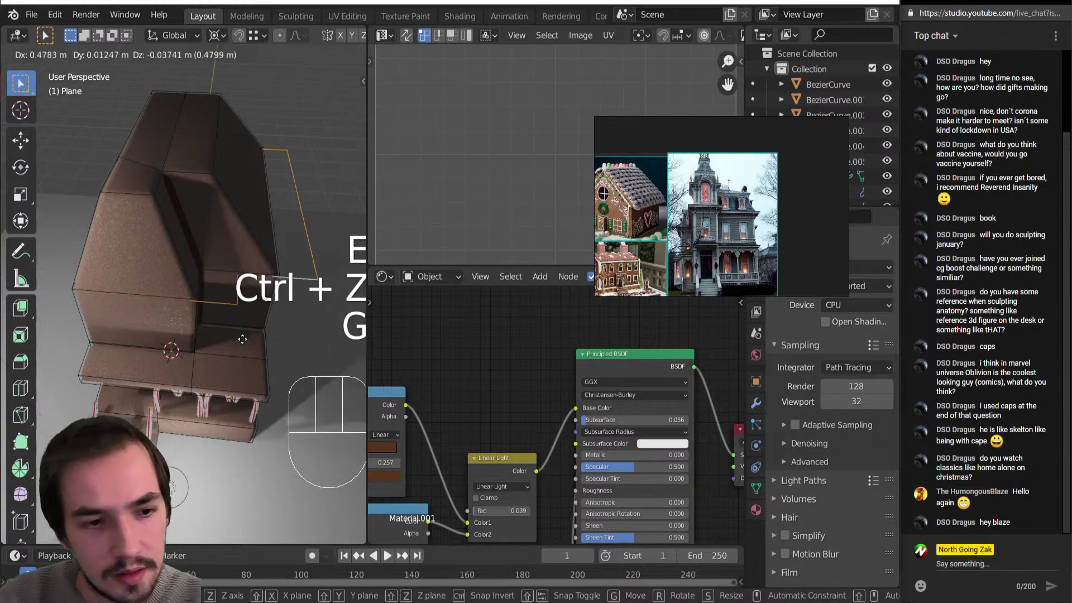
pyautogui.rightClick(226, 334)
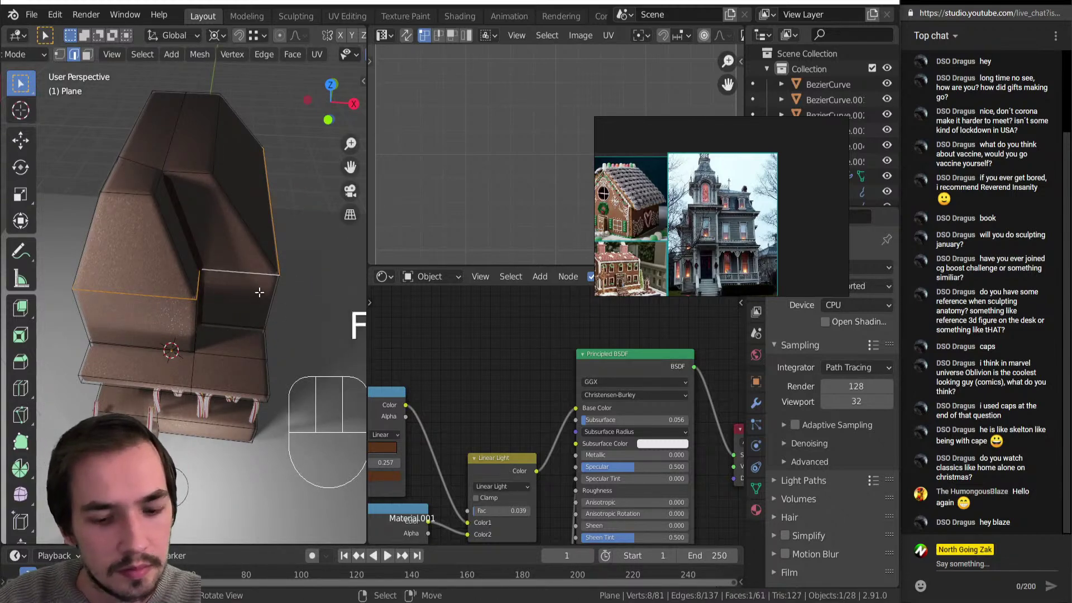
pyautogui.hotkey('ctrl', 'z')
pyautogui.press('g')
pyautogui.rightClick(279, 255)
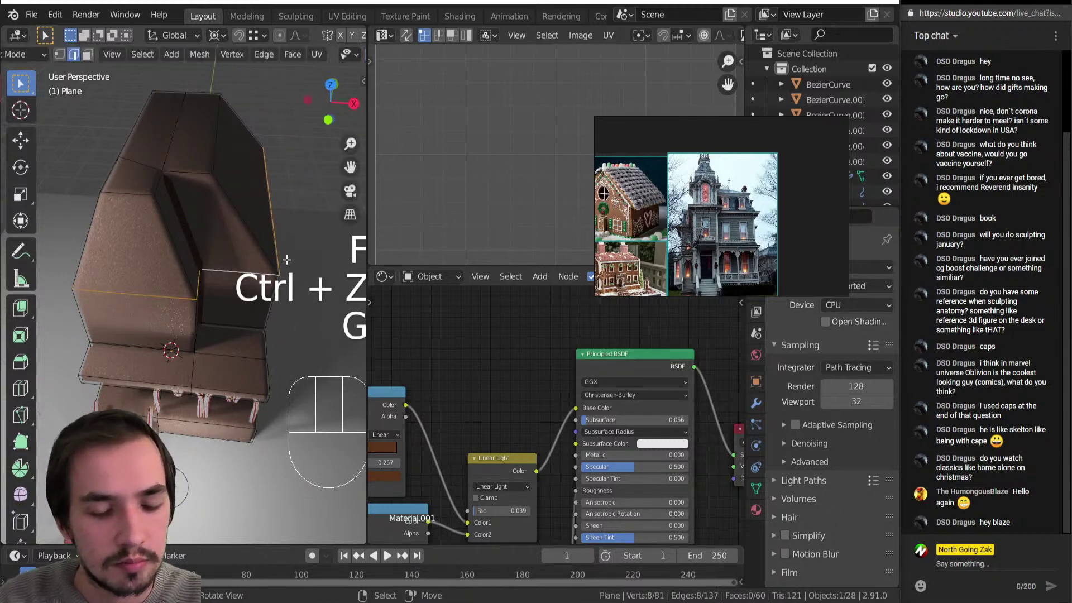
pyautogui.moveTo(279, 255); pyautogui.dragTo(290, 302, button='middle')
pyautogui.press('f')
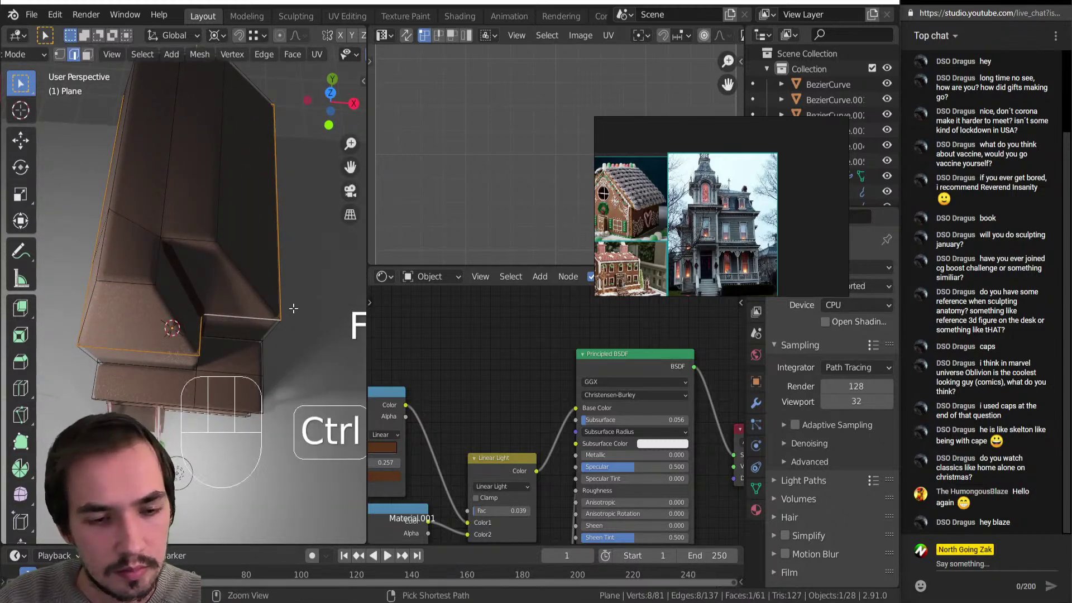
pyautogui.hotkey('ctrl', 'z')
# Extrude the duplicated roof-base loop and push it outward with Shrink/Fatten to form a narrow eave, then turn snapping back on.
pyautogui.press('e')
pyautogui.hotkey('alt', 's')
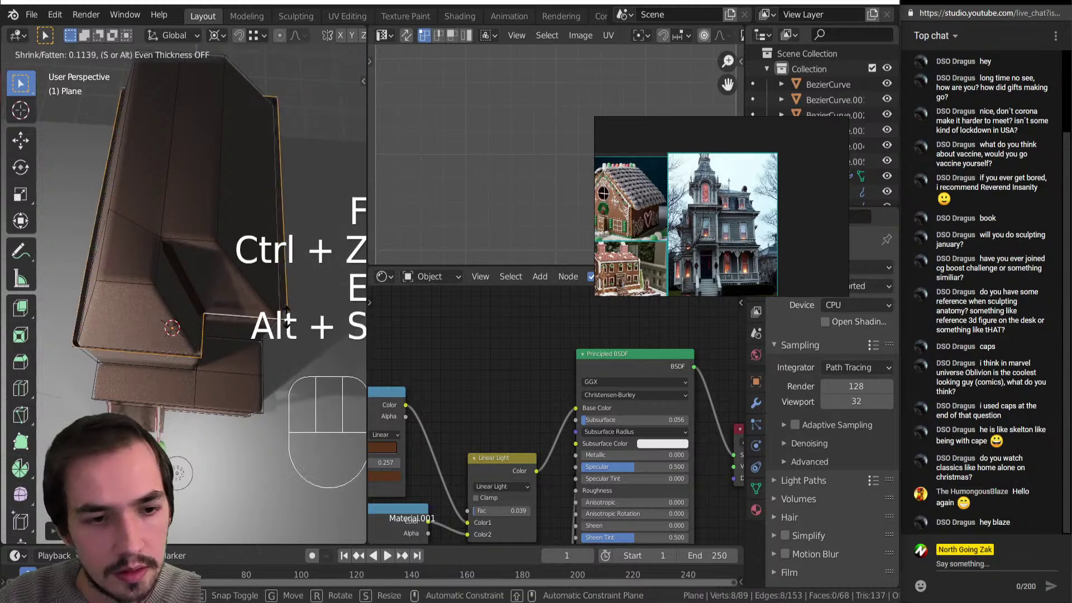
pyautogui.click(290, 296)
pyautogui.moveTo(290, 296); pyautogui.dragTo(157, 268, button='middle')
pyautogui.hotkey('shift', 'Tab')
pyautogui.press('g')
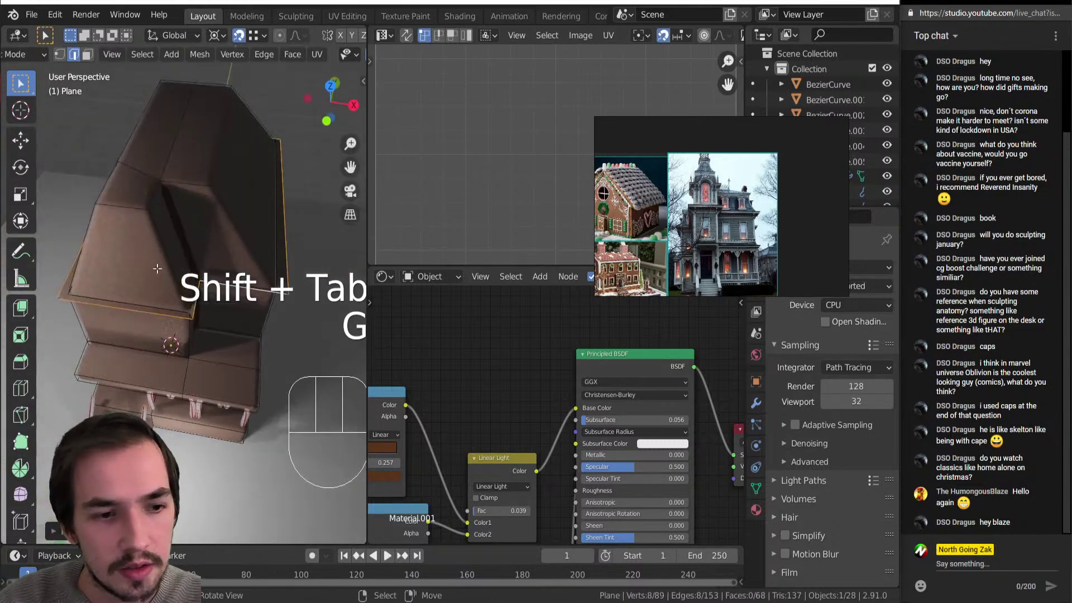
# Widen the eave on both long sides of the house by moving its outer side edges outward from the top view.
pyautogui.press('KP_7')
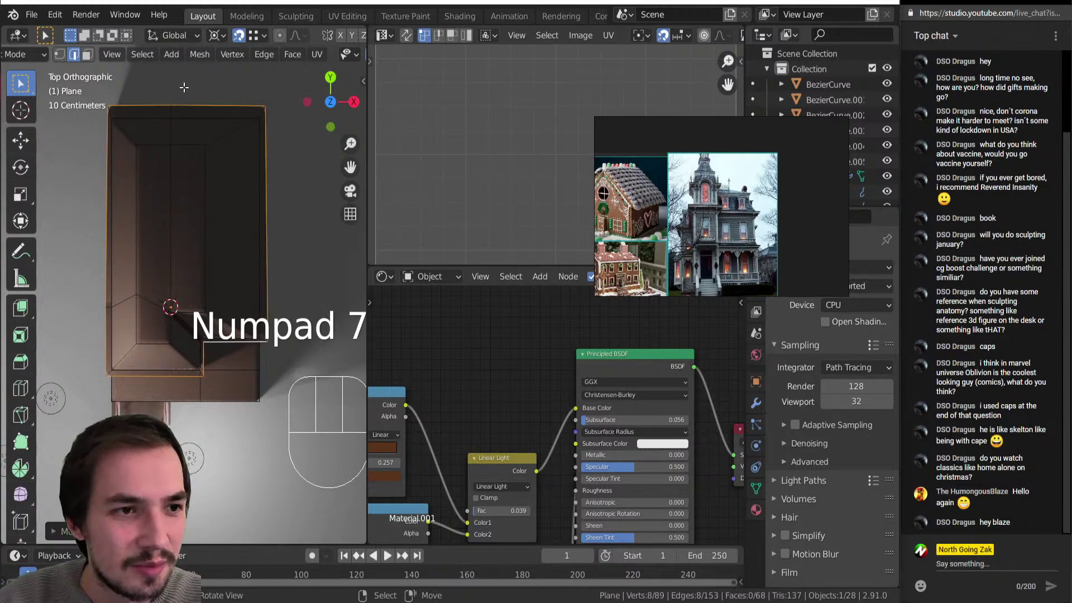
pyautogui.press('2')
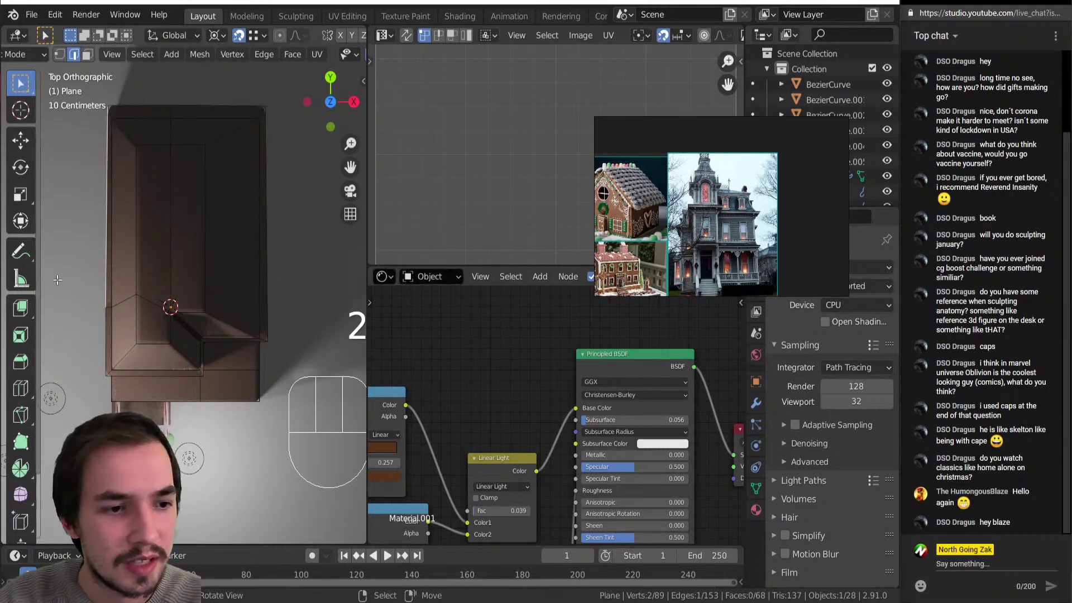
pyautogui.keyDown('alt'); pyautogui.rightClick(98, 261); pyautogui.keyUp('alt')
pyautogui.rightClick(98, 329)
pyautogui.keyDown('shift'); pyautogui.rightClick(93, 269); pyautogui.keyUp('shift')
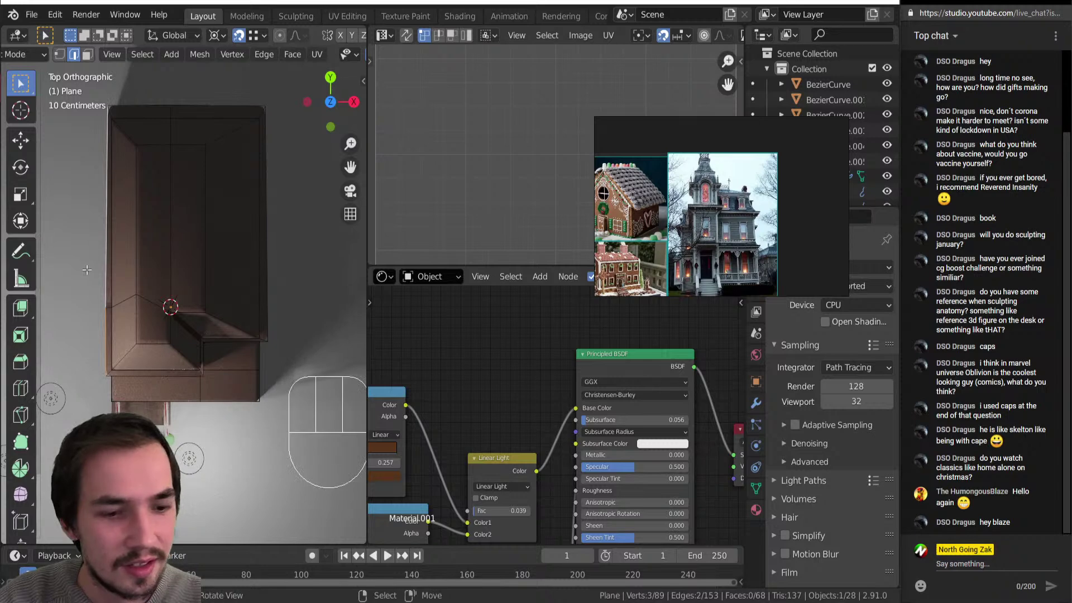
pyautogui.press('g')
pyautogui.click(79, 269)
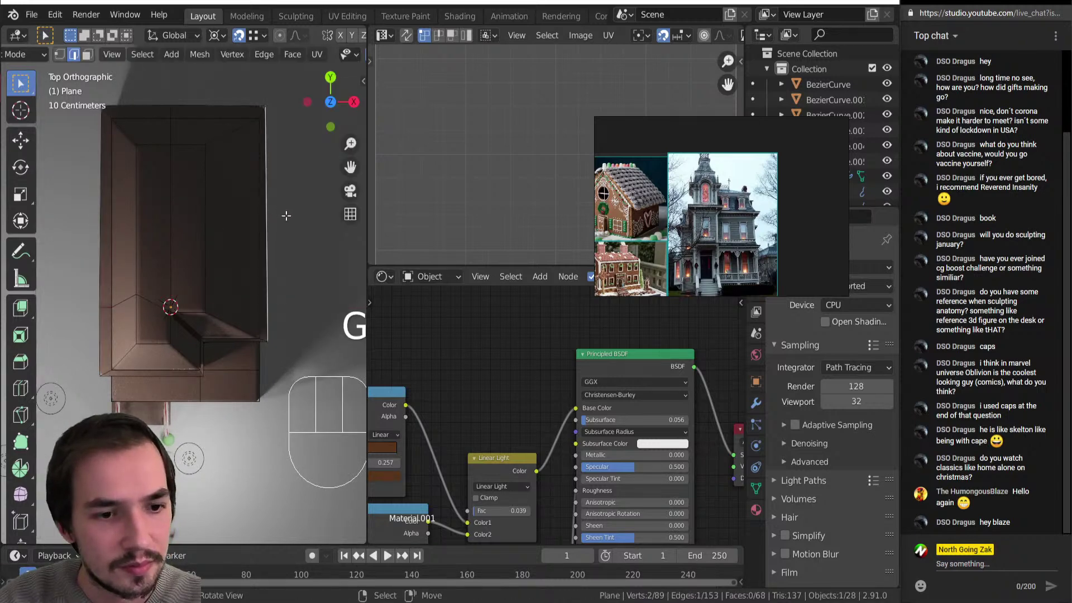
pyautogui.press('g')
pyautogui.click(299, 279)
# Move the eave's two front edges outward together and check the roof in Object Mode.
pyautogui.rightClick(243, 342)
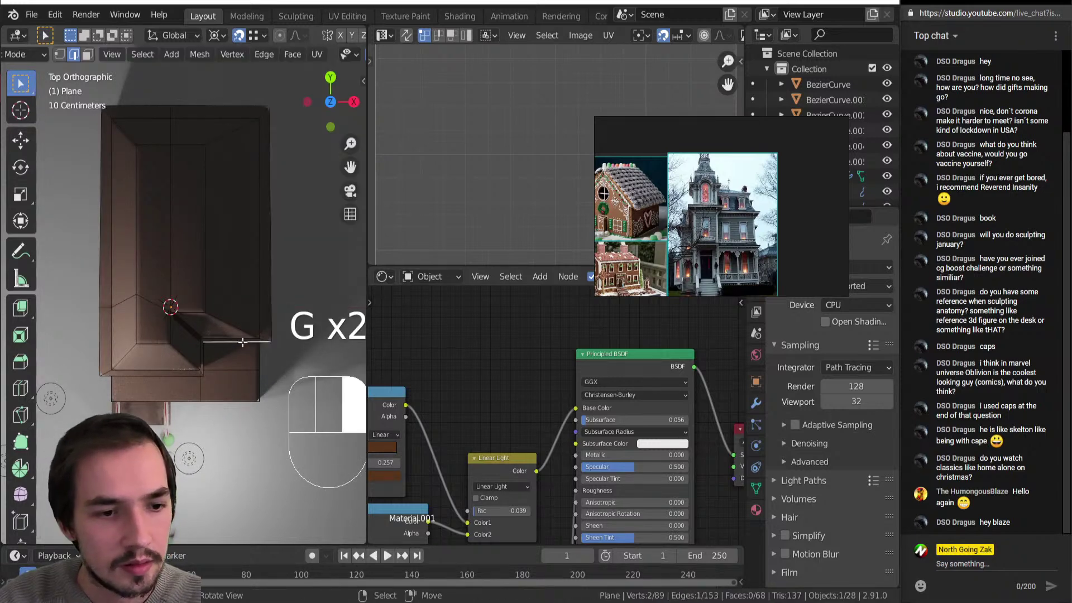
pyautogui.keyDown('shift'); pyautogui.rightClick(174, 376); pyautogui.keyUp('shift')
pyautogui.press('g')
pyautogui.click(226, 337)
pyautogui.press('Tab')
pyautogui.moveTo(226, 338); pyautogui.dragTo(206, 218, button='middle')
pyautogui.moveTo(398, 601)
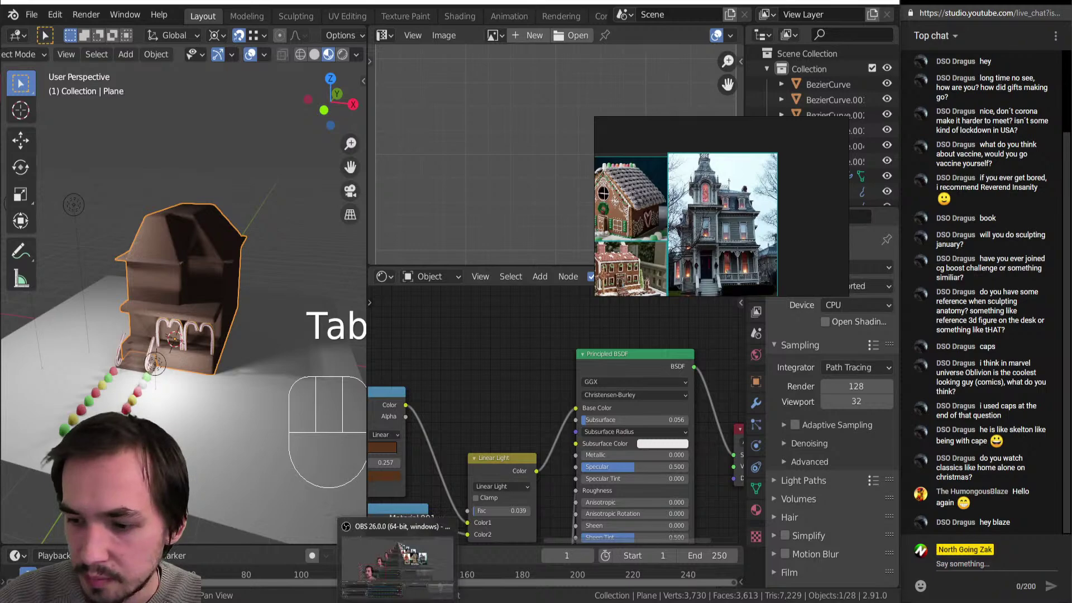
pyautogui.click(407, 560)
pyautogui.click(399, 601)
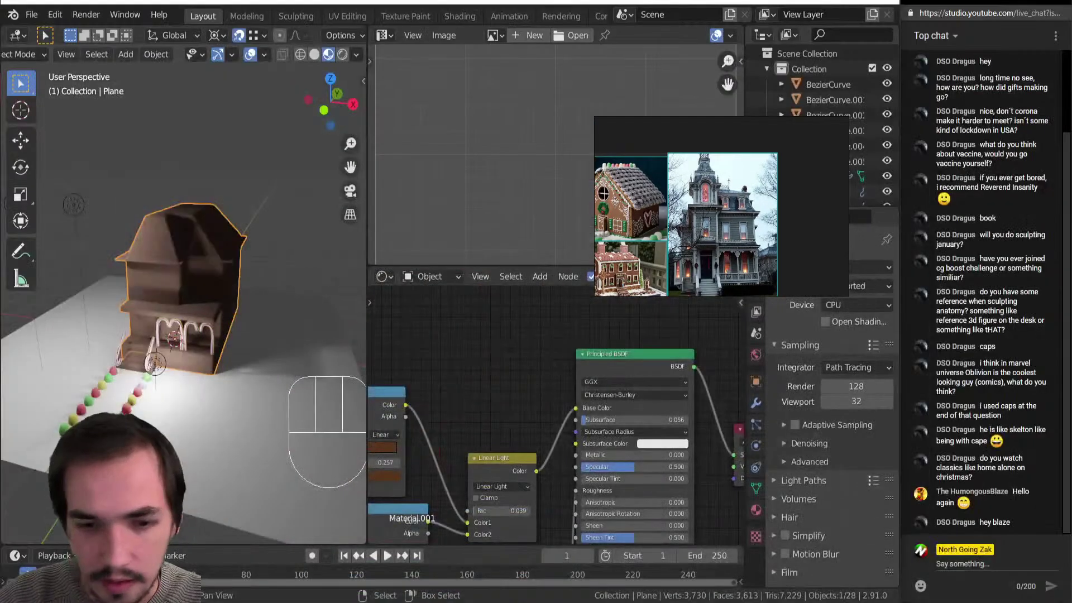
# Extrude the whole linked eave strip downward into a solid band around the base of the main roof.
pyautogui.moveTo(182, 341); pyautogui.dragTo(259, 281, button='middle')
pyautogui.scroll(2, 154, 337)
pyautogui.press('Tab')
pyautogui.scroll(-4, 199, 316)
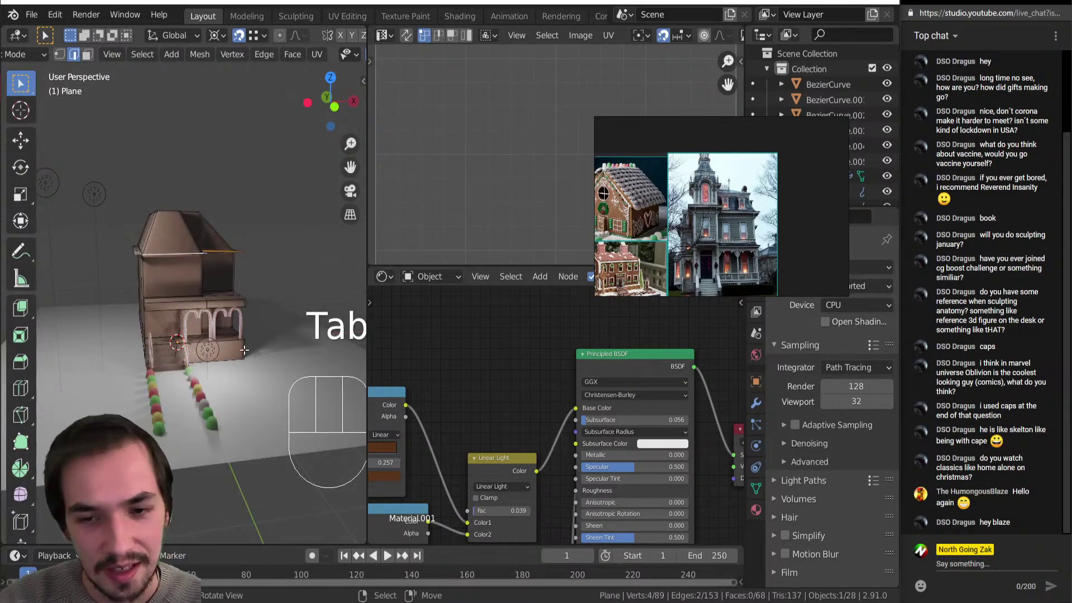
pyautogui.scroll(3, 258, 281)
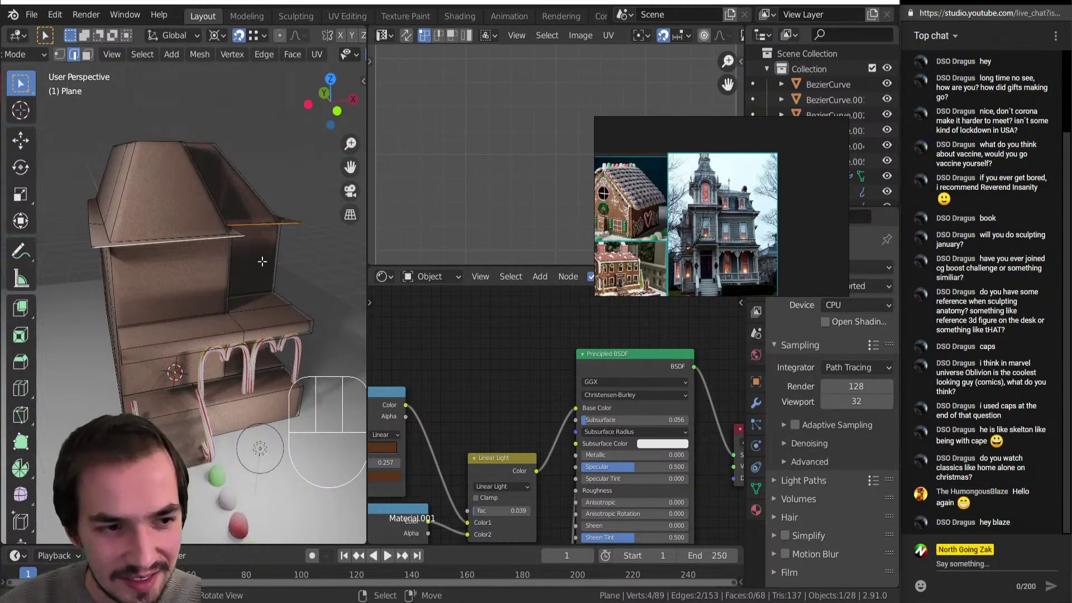
pyautogui.press('l')
pyautogui.press('e')
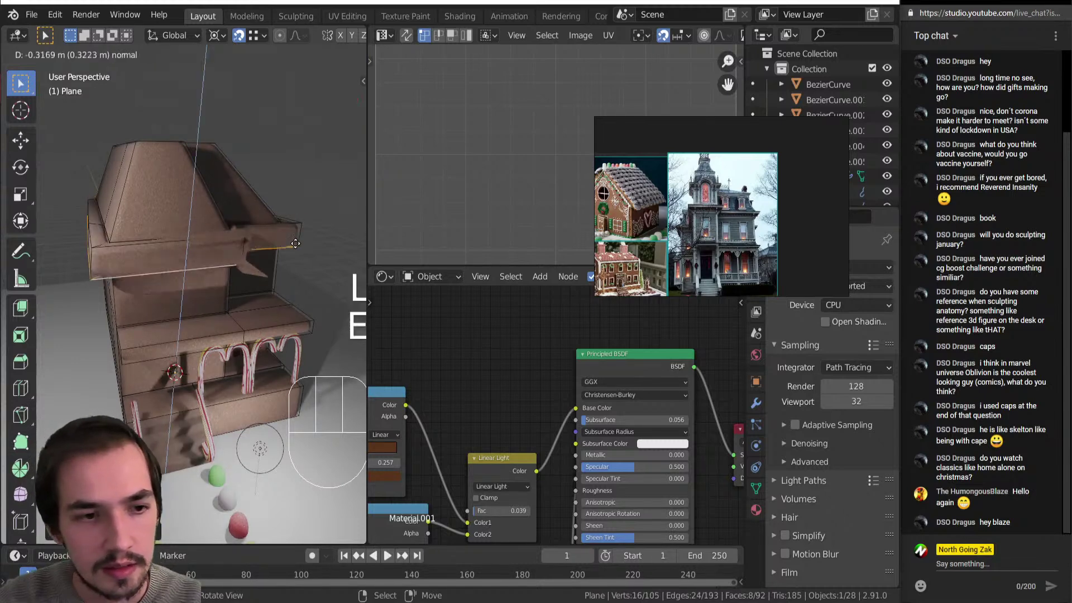
pyautogui.click(334, 230)
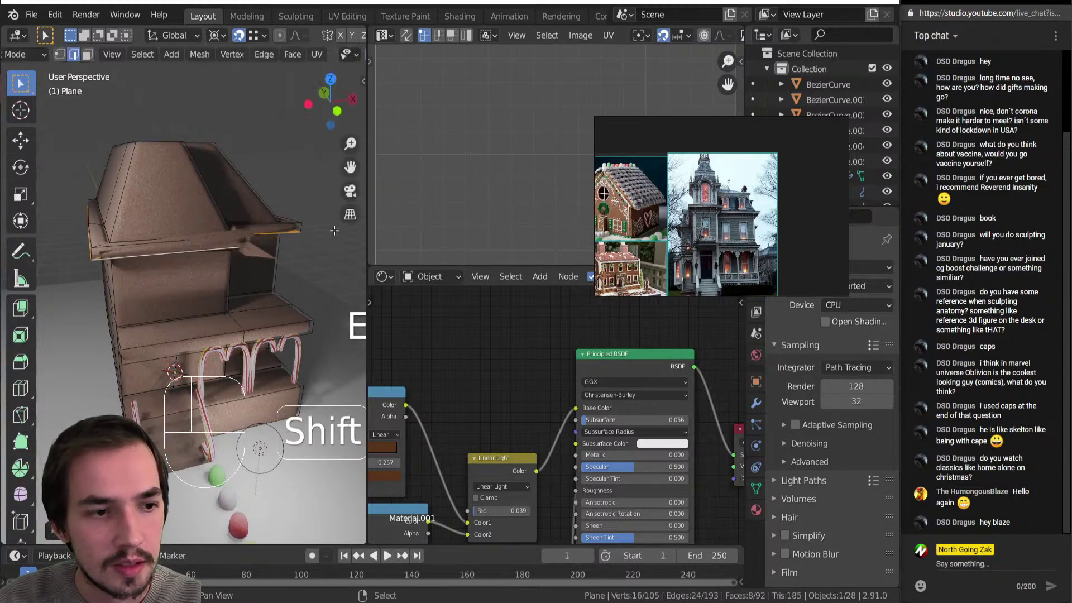
# Clear the selection, select all of the linked eave geometry, and recalculate its normals outward.
pyautogui.press('ctrl+KP_Subtract')
pyautogui.press('ctrl+KP_Subtract')
pyautogui.press('ctrl+KP_Subtract')
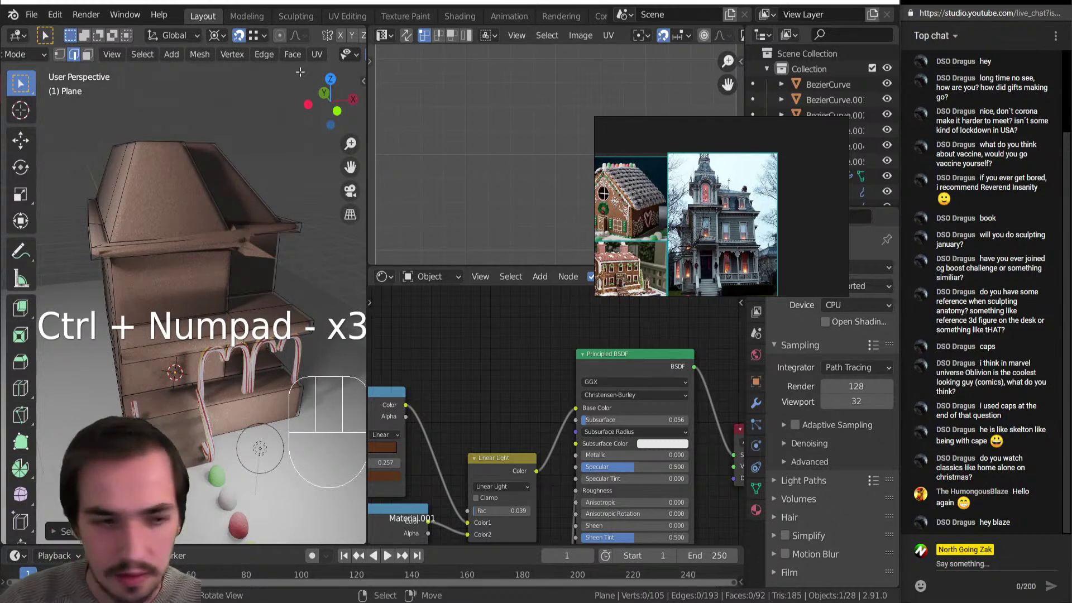
pyautogui.press('l')
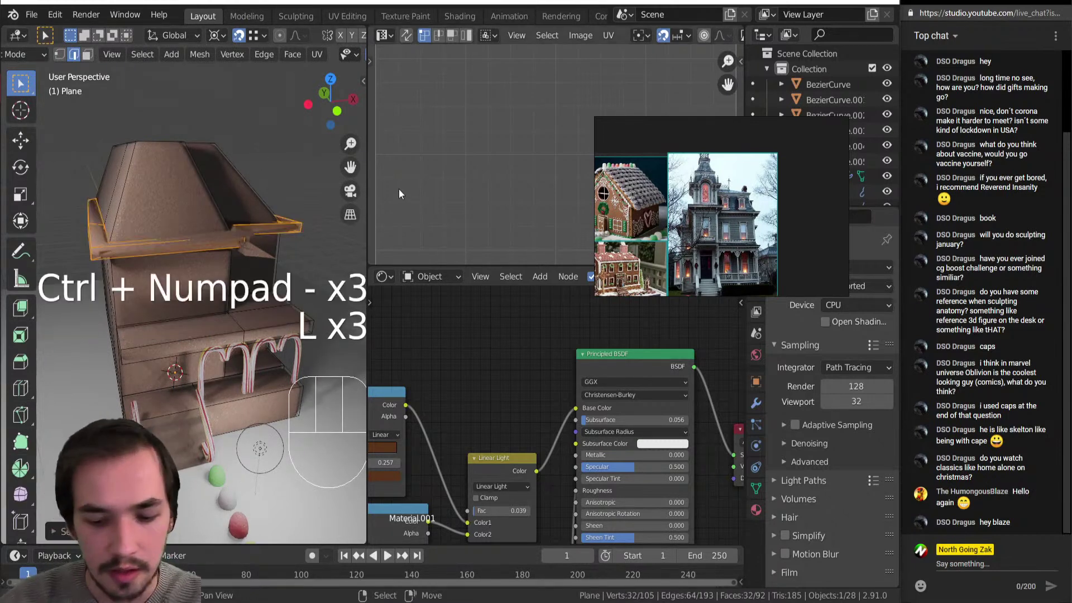
pyautogui.hotkey('shift', 'n')
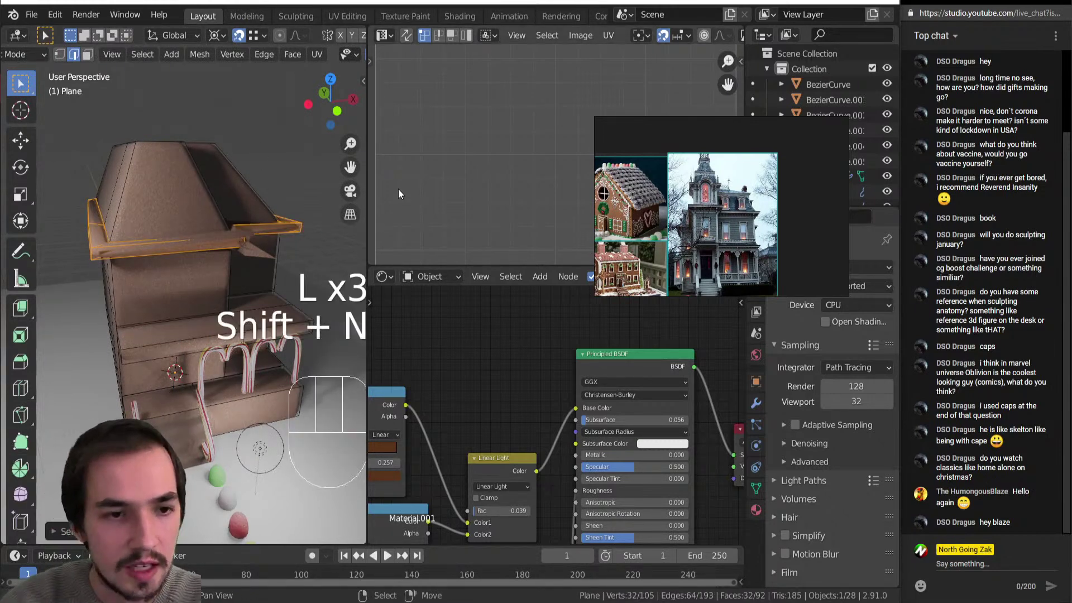
# Move the short connecting face at the eave's front notch about 0.05 m along the global X axis, using X-ray for selection.
pyautogui.moveTo(239, 260)
pyautogui.mouseDown(button='middle')
pyautogui.moveTo(210, 268)
pyautogui.moveTo(196, 293)
pyautogui.moveTo(173, 286)
pyautogui.mouseUp(button='middle')
pyautogui.hotkey('alt', 'z')
pyautogui.scroll(5, 204, 279)
pyautogui.press('3')
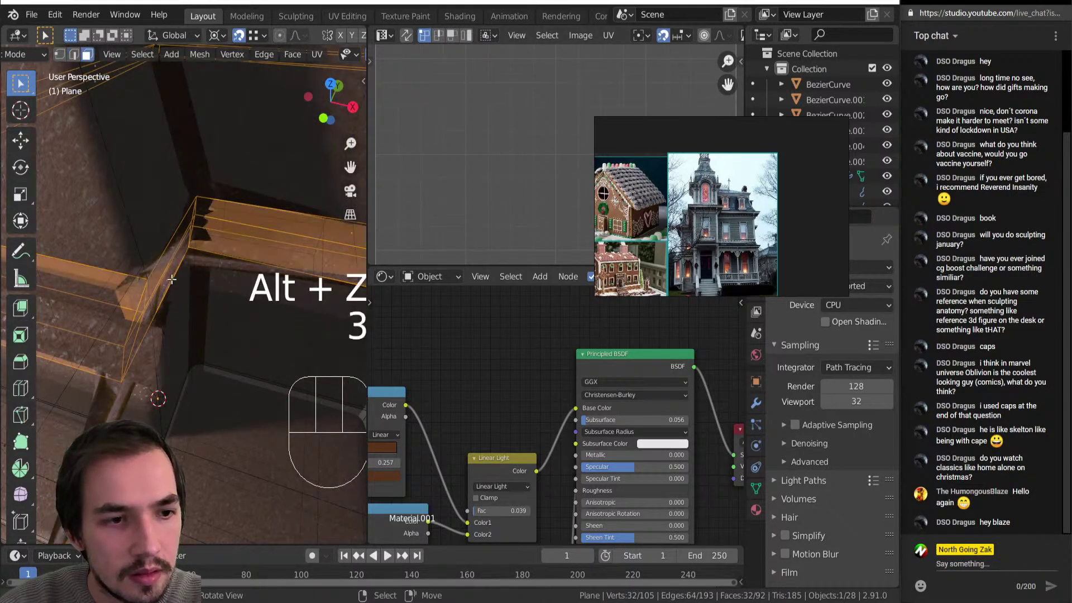
pyautogui.press('4')
pyautogui.rightClick(166, 285)
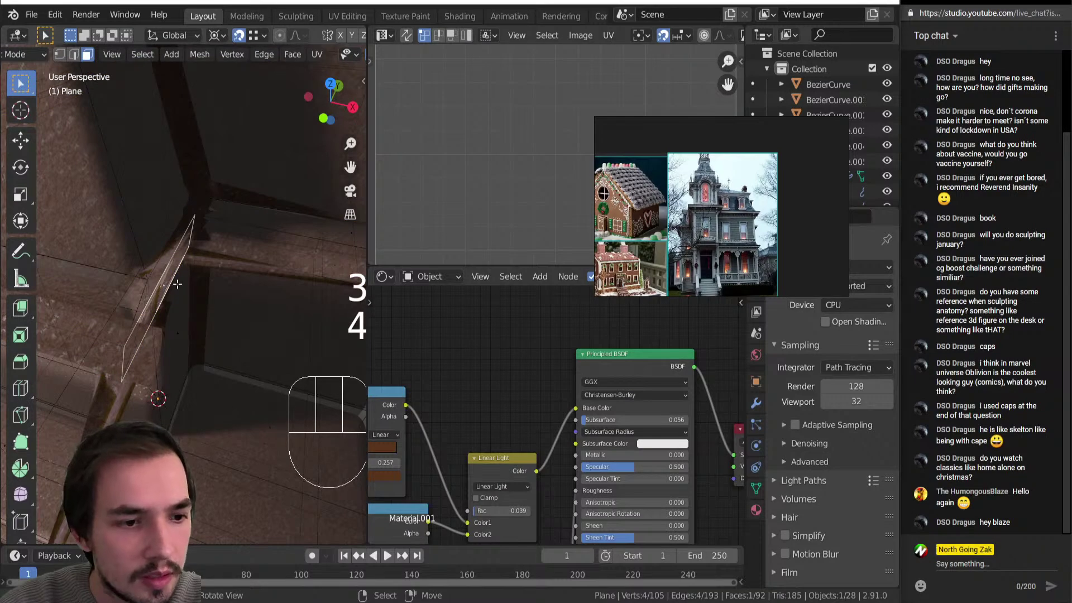
pyautogui.press('g')
pyautogui.press('x')
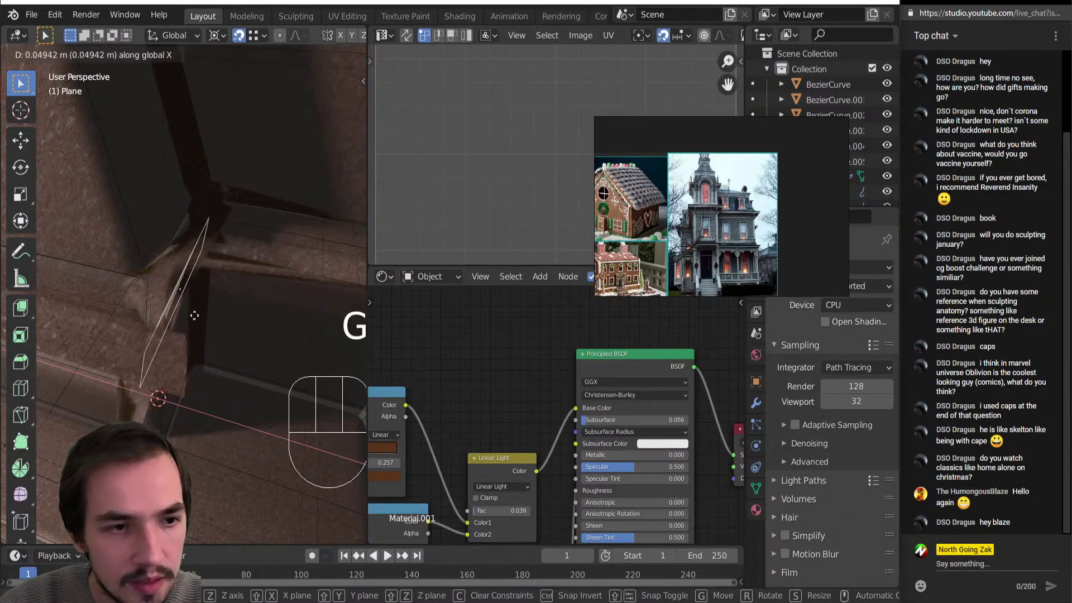
pyautogui.click(197, 316)
pyautogui.moveTo(197, 315); pyautogui.dragTo(197, 253, button='middle')
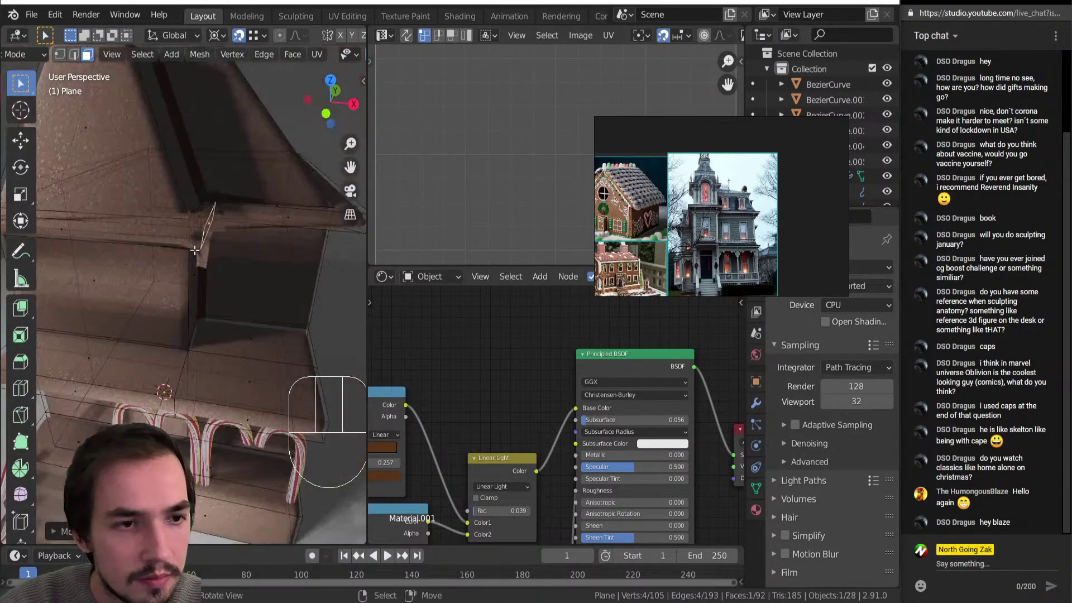
# Isolate the eave by hiding all the other house geometry.
pyautogui.press('l')
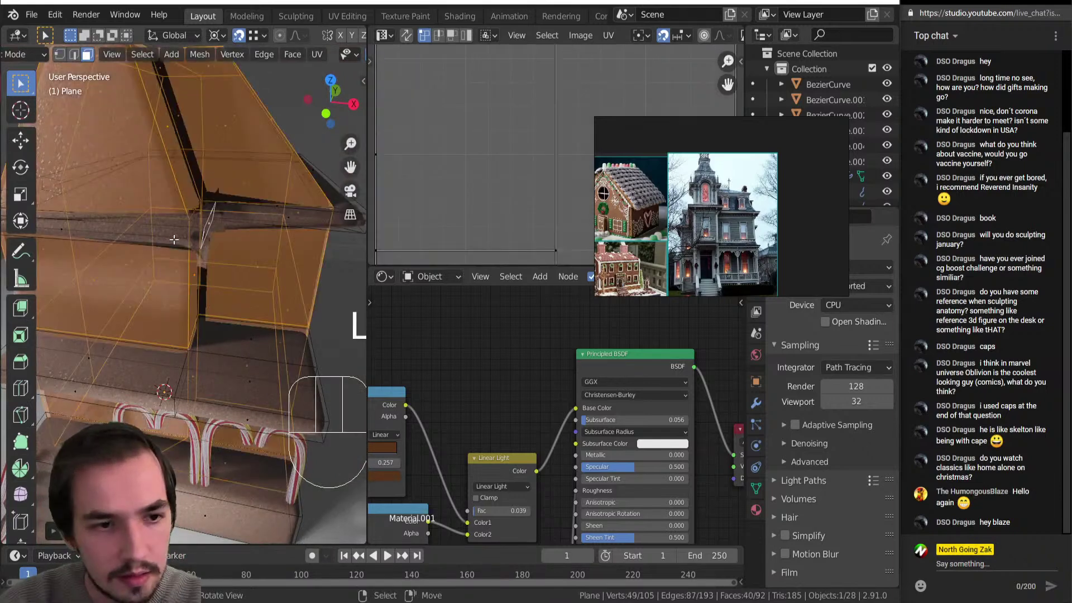
pyautogui.hotkey('alt', 'a')
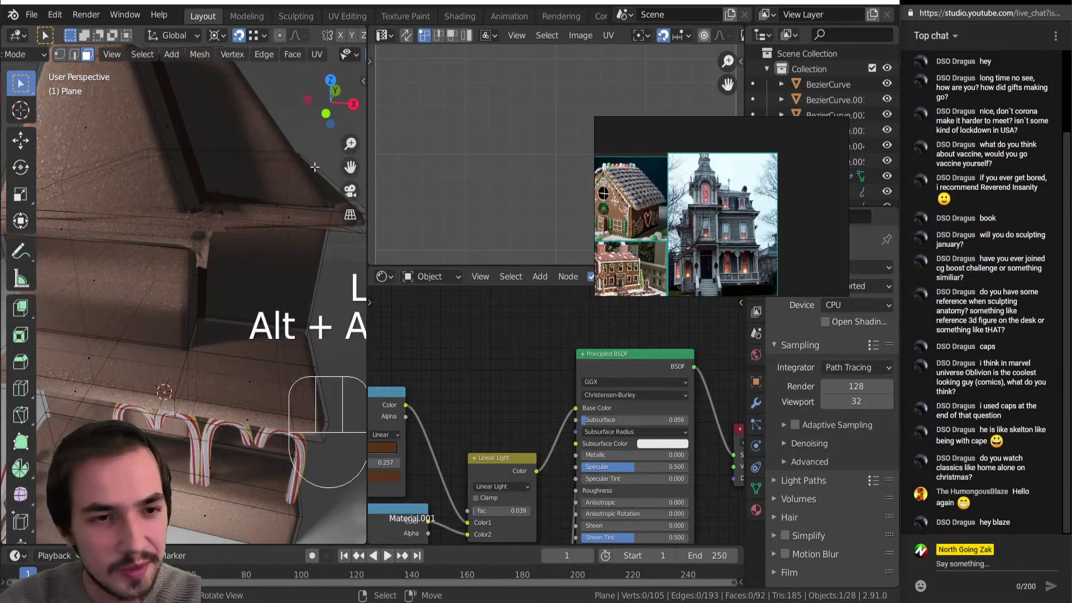
pyautogui.press('l')
pyautogui.press('ctrl')
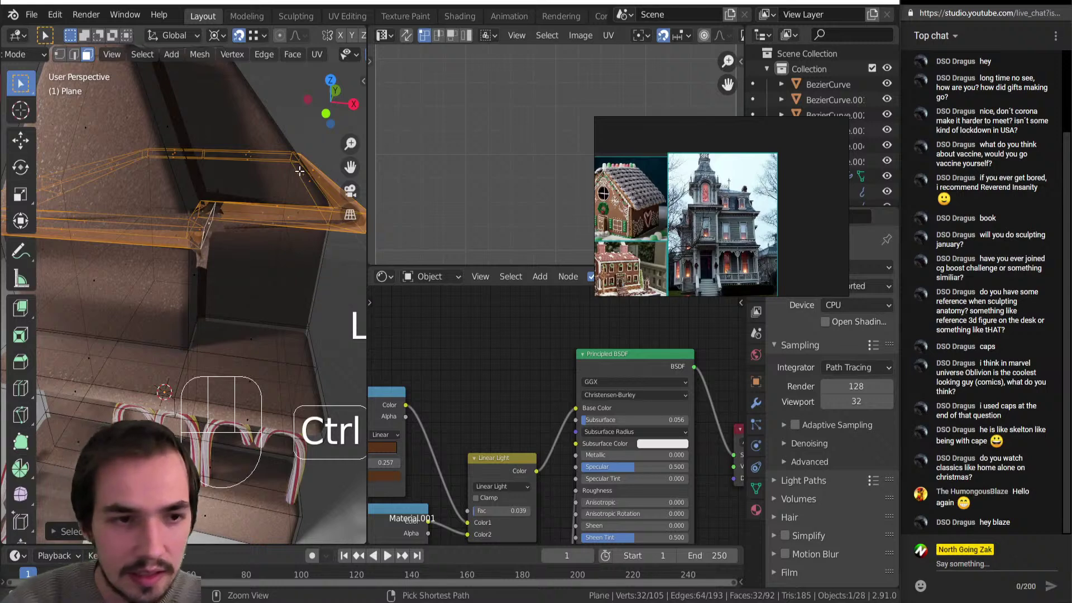
pyautogui.hotkey('ctrl', 'l')
pyautogui.press('h')
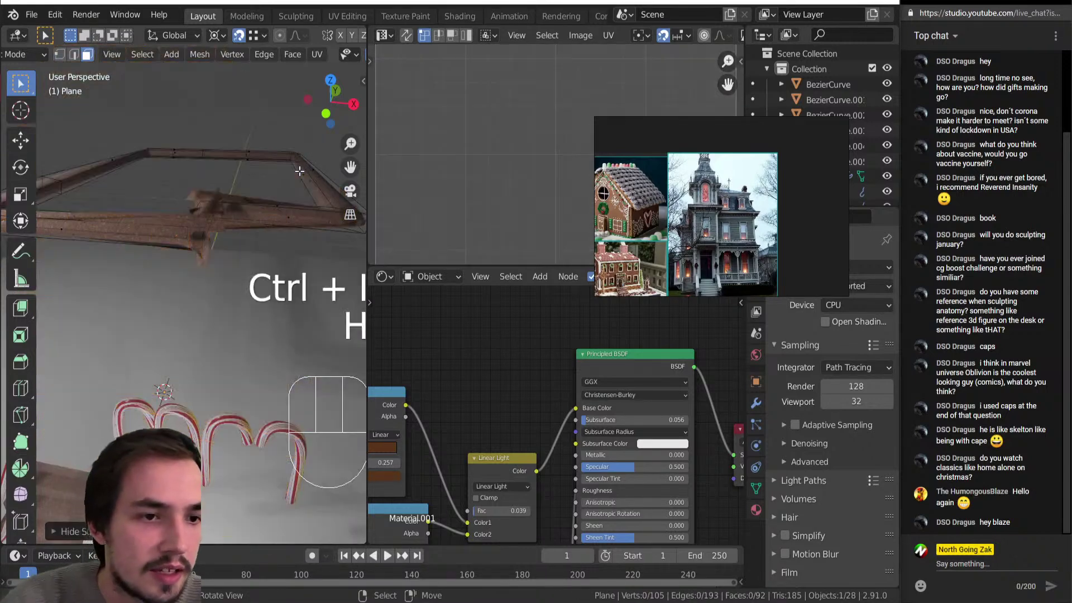
# Switch the viewport to solid shading with X-ray and recalculate the isolated eave's normals outward.
pyautogui.moveTo(201, 212); pyautogui.dragTo(208, 290, button='middle')
pyautogui.hotkey('alt', 'z')
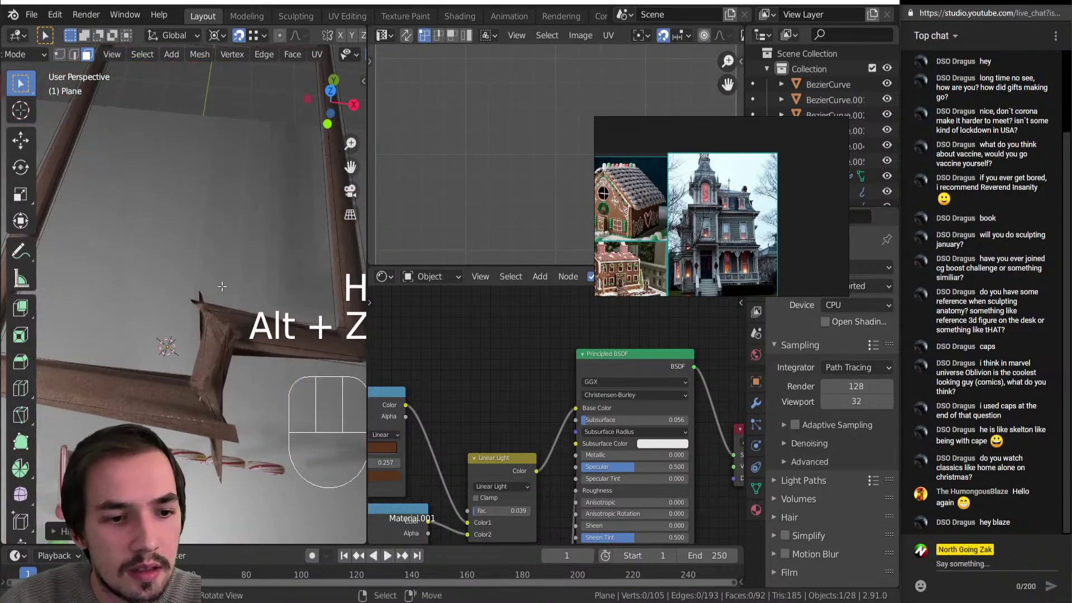
pyautogui.scroll(-4, 215, 293)
pyautogui.hotkey('alt', 'z')
pyautogui.scroll(10, 208, 309)
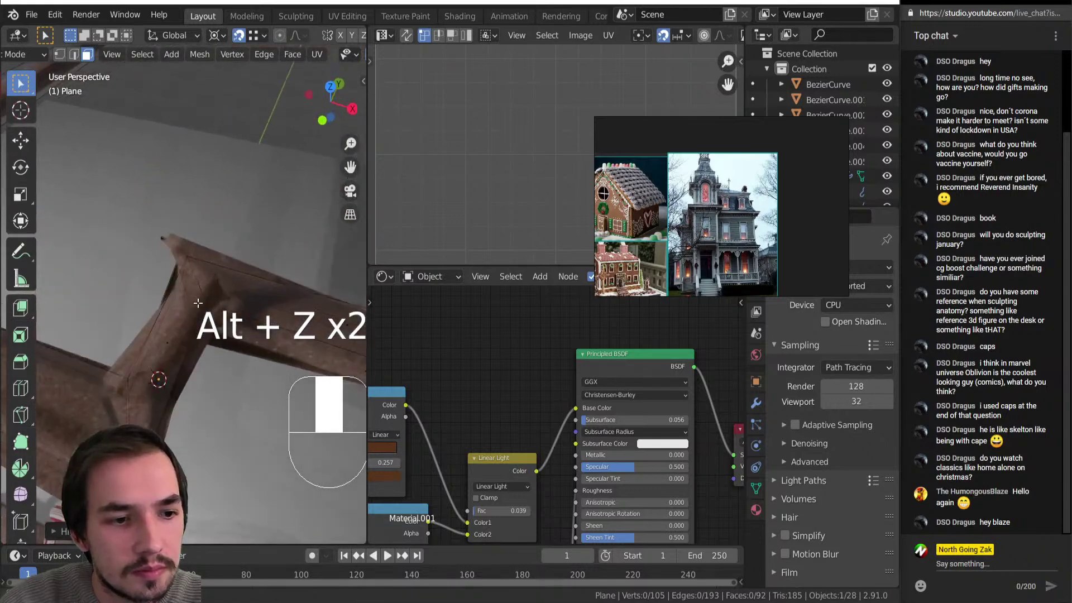
pyautogui.moveTo(204, 313); pyautogui.dragTo(199, 319, button='middle')
pyautogui.press('z')
pyautogui.click(283, 331)
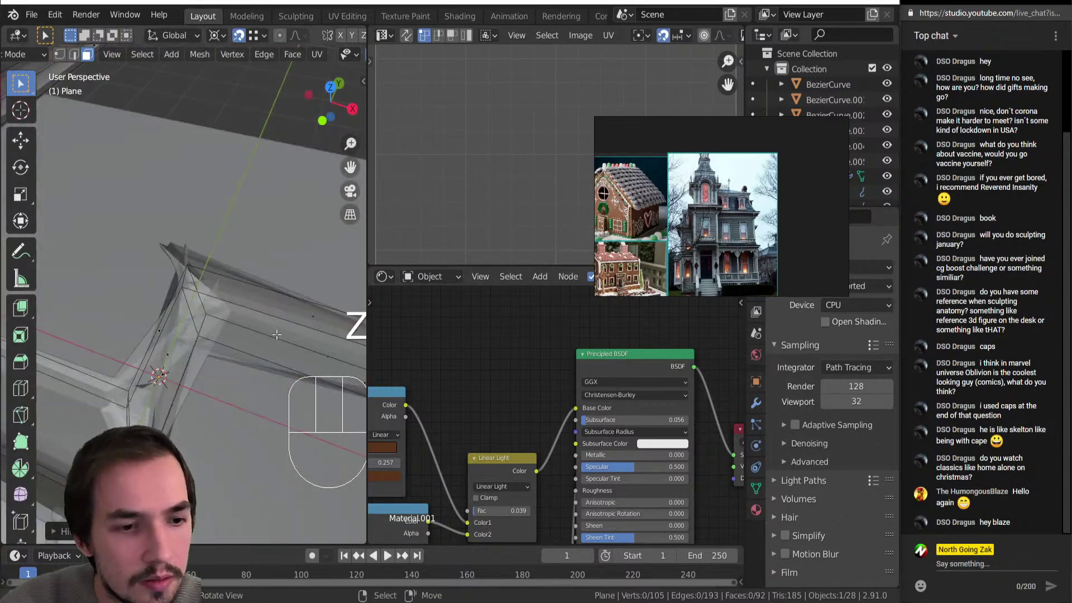
pyautogui.moveTo(167, 256); pyautogui.dragTo(222, 239, button='middle')
pyautogui.press('a')
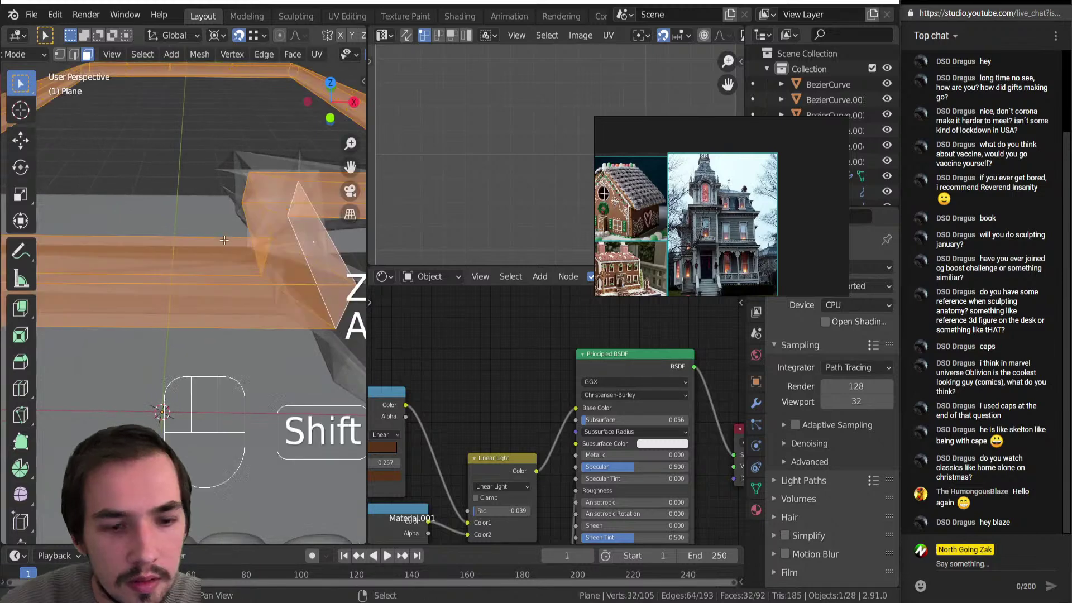
pyautogui.hotkey('shift', 'n')
pyautogui.scroll(-5, 231, 218)
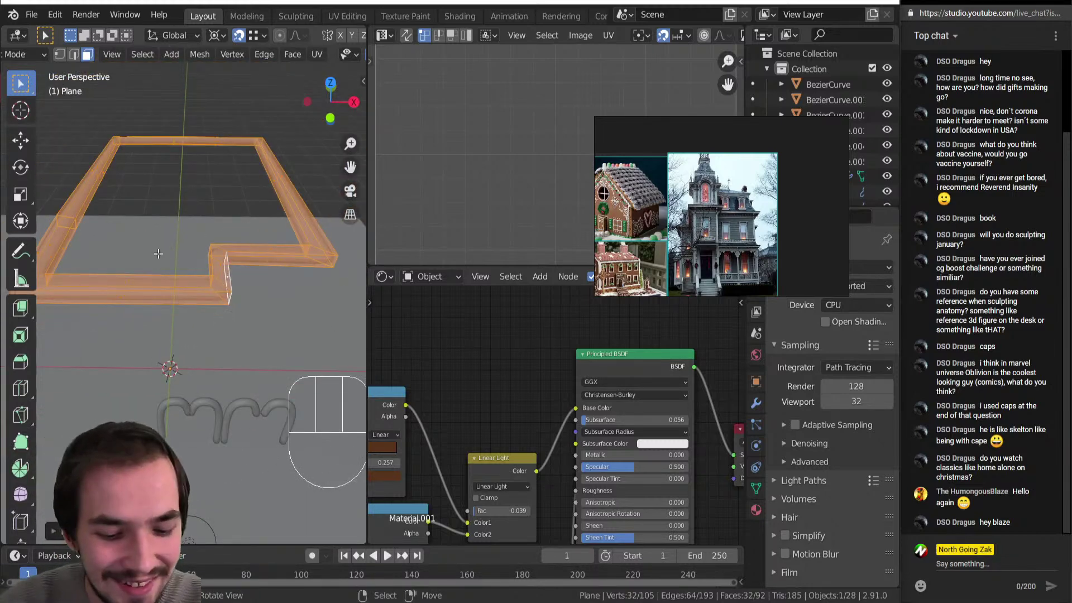
# Reveal the hidden house geometry and display it in opaque solid shading.
pyautogui.press('z')
pyautogui.press('z')
pyautogui.press('z')
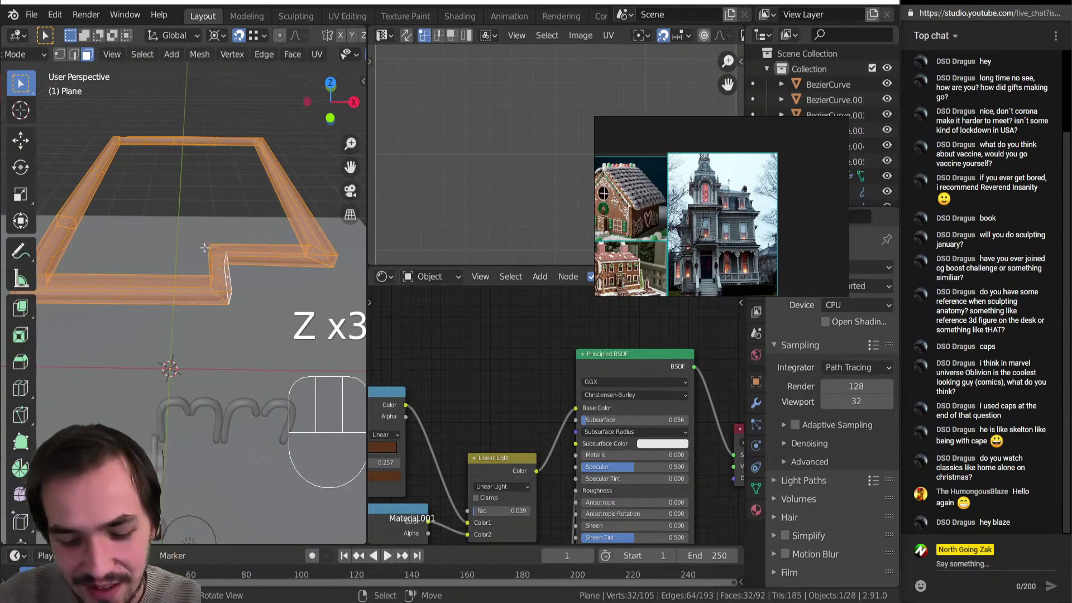
pyautogui.hotkey('alt', 'h')
pyautogui.press('z')
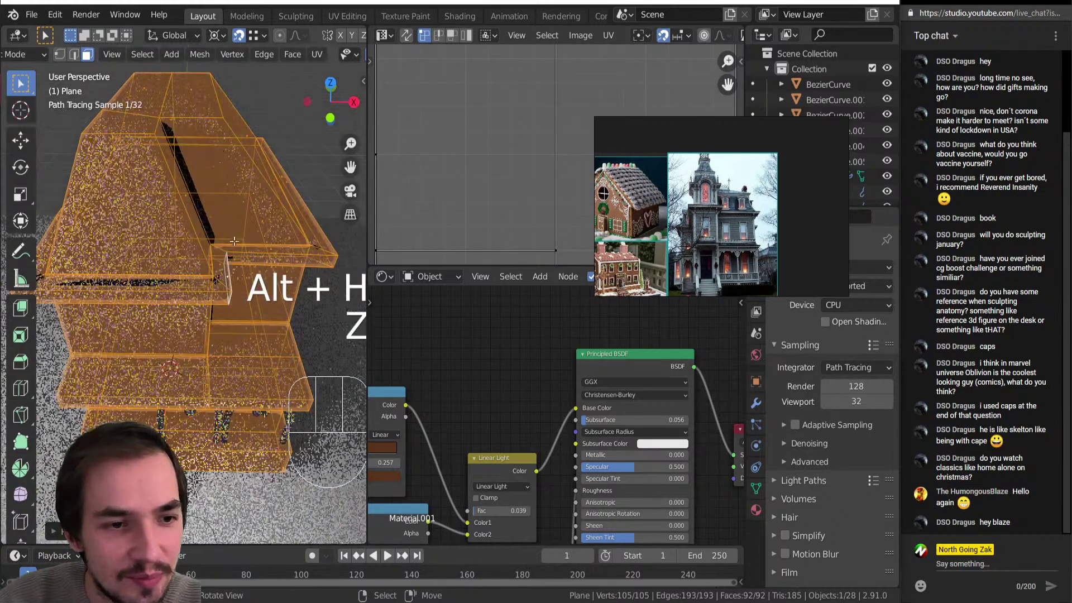
pyautogui.press('z')
pyautogui.moveTo(234, 239); pyautogui.dragTo(163, 256, button='middle')
pyautogui.hotkey('alt', 'z')
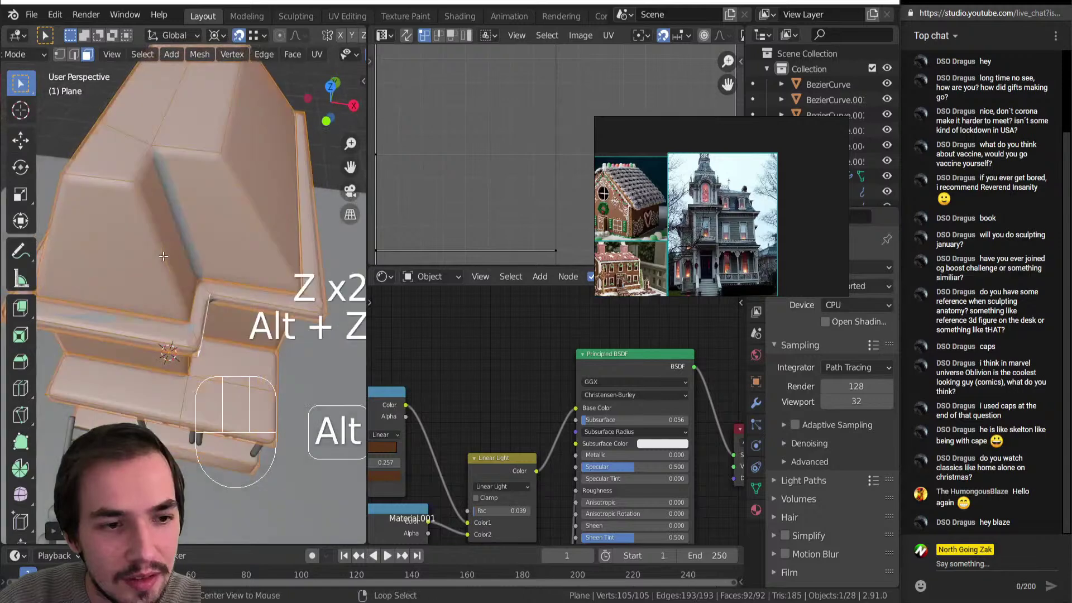
# Select the face loop around the eave's outer side and pull it inward about 0.024 with Shrink/Fatten.
pyautogui.moveTo(199, 305); pyautogui.dragTo(245, 323, button='middle')
pyautogui.hotkey('alt', 'a')
pyautogui.keyDown('alt'); pyautogui.click(319, 238); pyautogui.keyUp('alt')
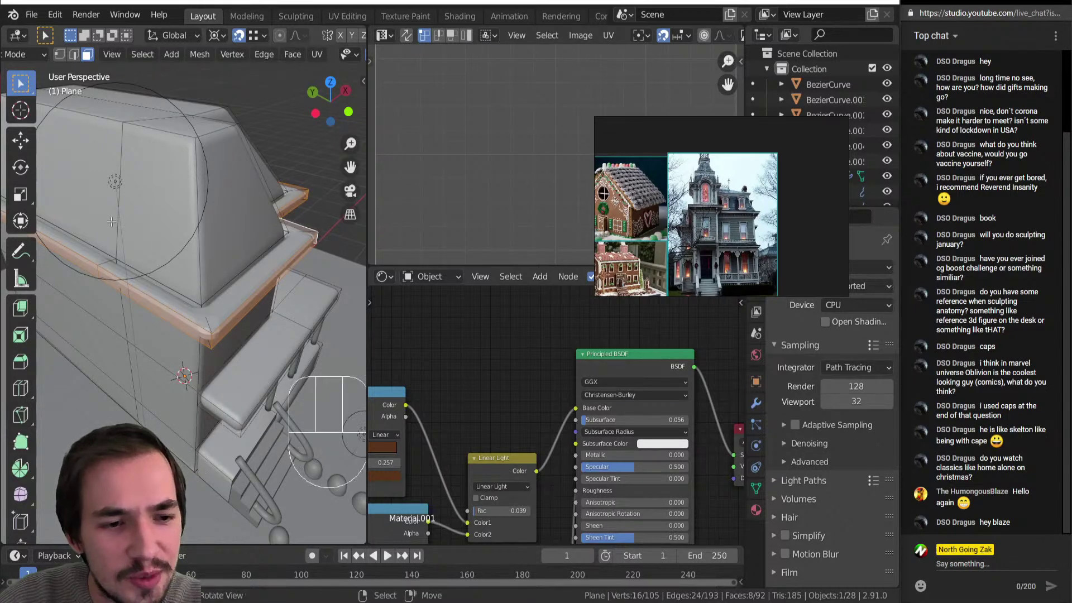
pyautogui.moveTo(300, 299); pyautogui.dragTo(321, 406, button='middle')
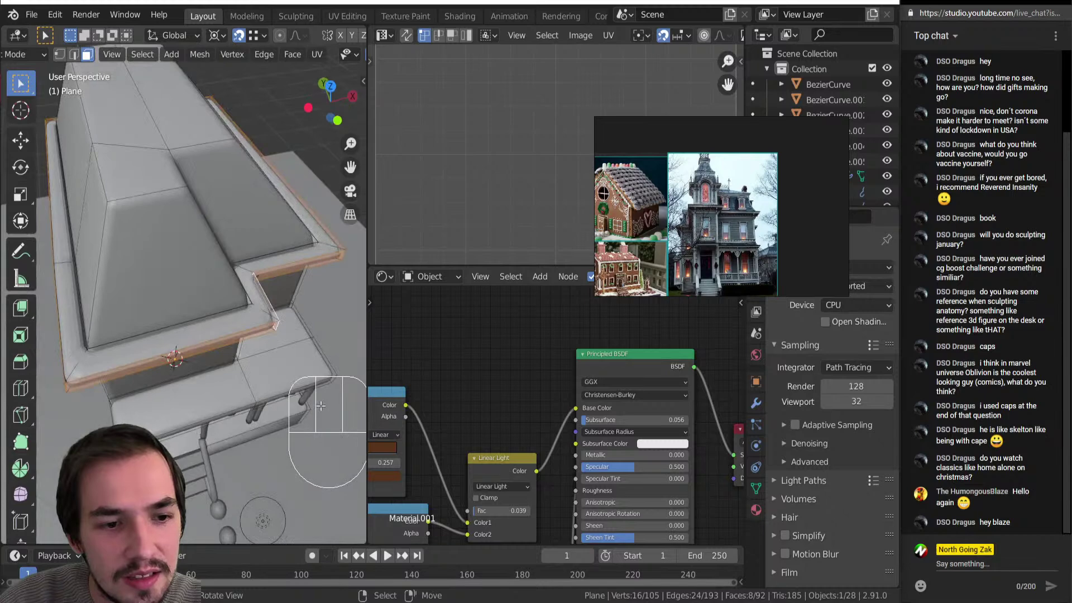
pyautogui.hotkey('alt', 's')
pyautogui.press('shift')
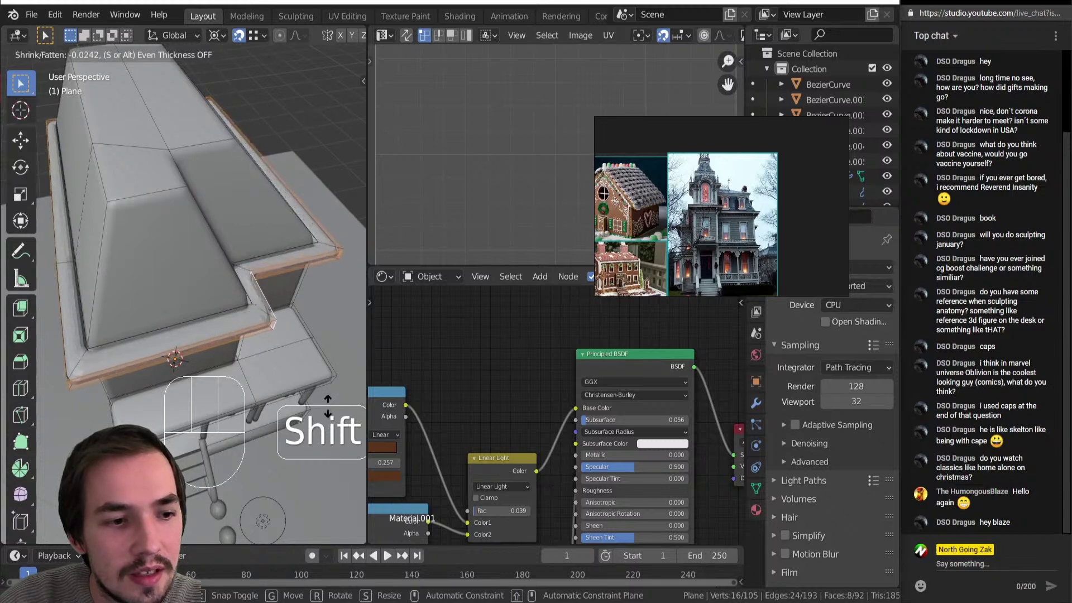
pyautogui.click(328, 407)
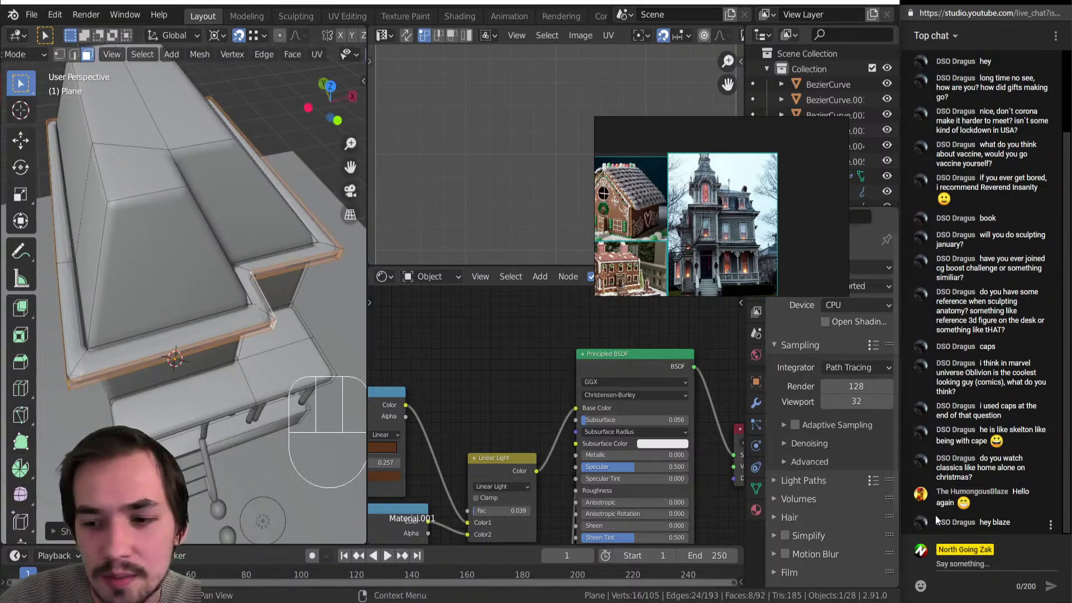
# Try the Bevel modifier's Percent width type on the house with a width of 43.72%.
pyautogui.click(756, 403)
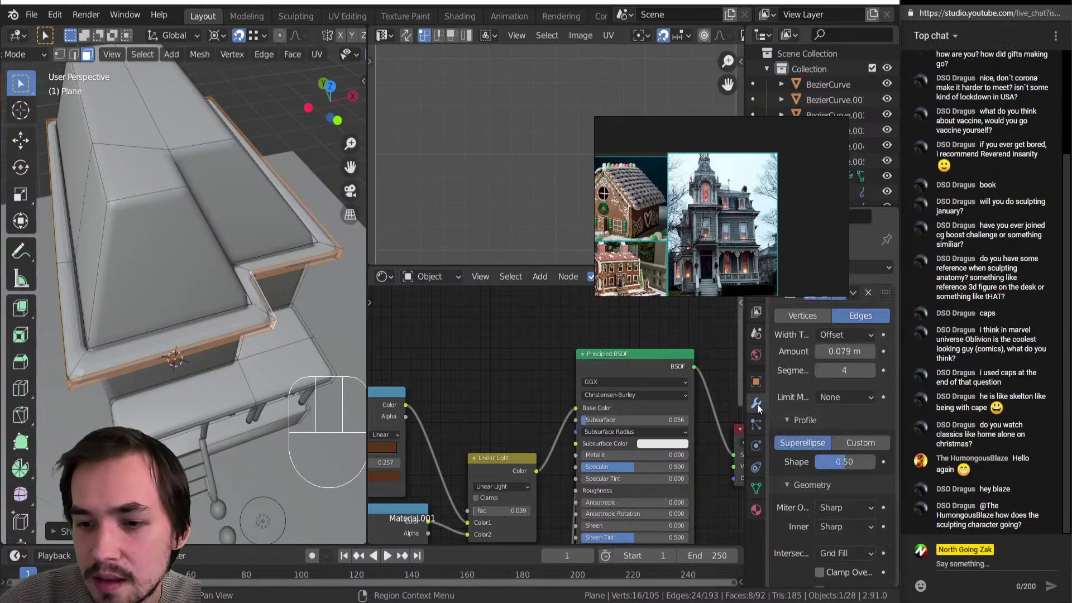
pyautogui.click(860, 335)
pyautogui.click(825, 402)
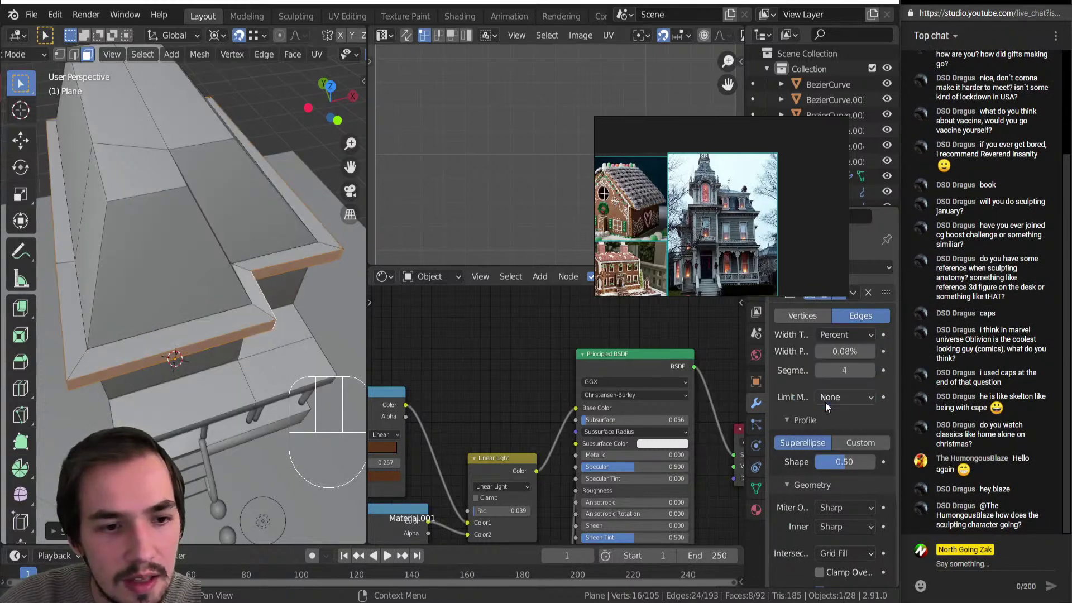
pyautogui.moveTo(840, 354); pyautogui.dragTo(871, 354)
# Undo the recent mesh edits back to the isolated eave, and redo three of the undone steps.
pyautogui.hotkey('ctrl', 'z')
pyautogui.hotkey('ctrl', 'z')
pyautogui.hotkey('ctrl', 'z')
pyautogui.hotkey('ctrl', 'z')
pyautogui.hotkey('ctrl', 'z')
pyautogui.hotkey('ctrl', 'z')
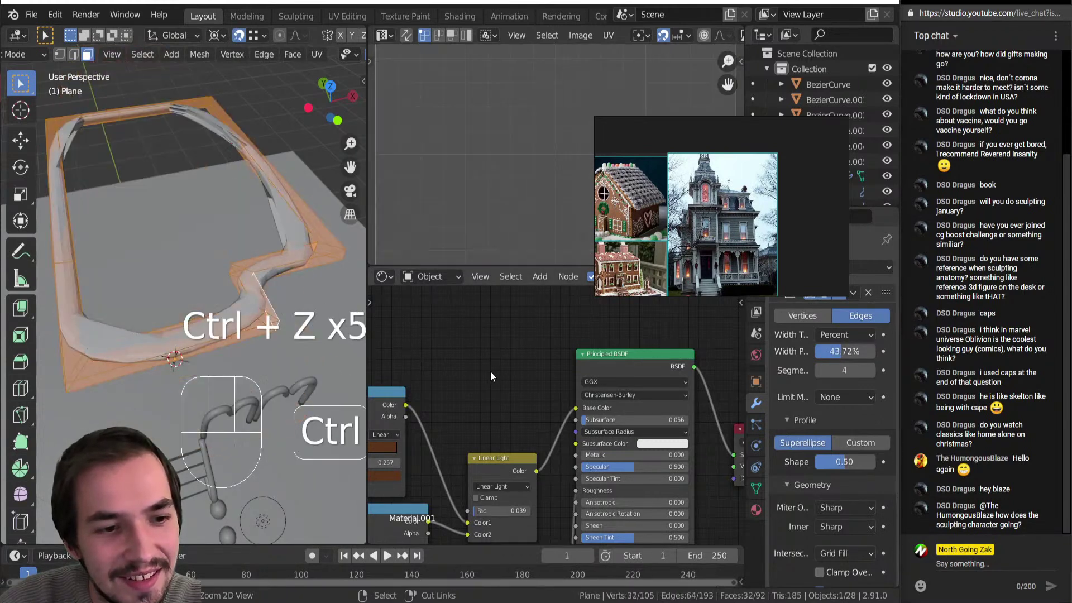
pyautogui.hotkey('ctrl', 'z')
pyautogui.hotkey('ctrl', 'shift', 'z')
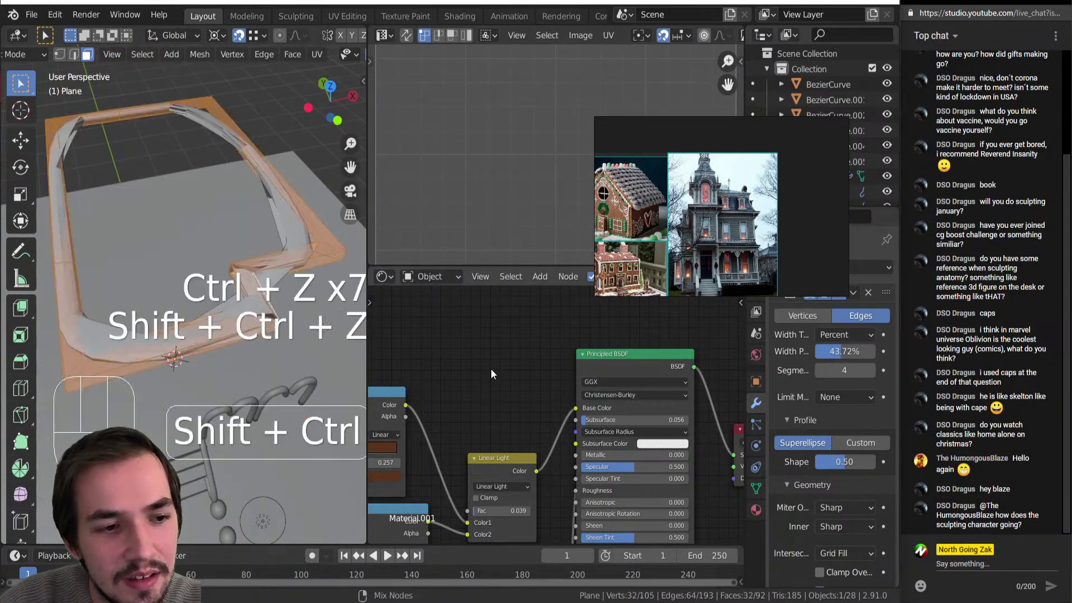
pyautogui.hotkey('ctrl', 'shift', 'z')
pyautogui.hotkey('ctrl', 'shift', 'z')
# Set the house's Bevel modifier to the Offset width type with an amount of 0.07136 m and check the house.
pyautogui.click(857, 335)
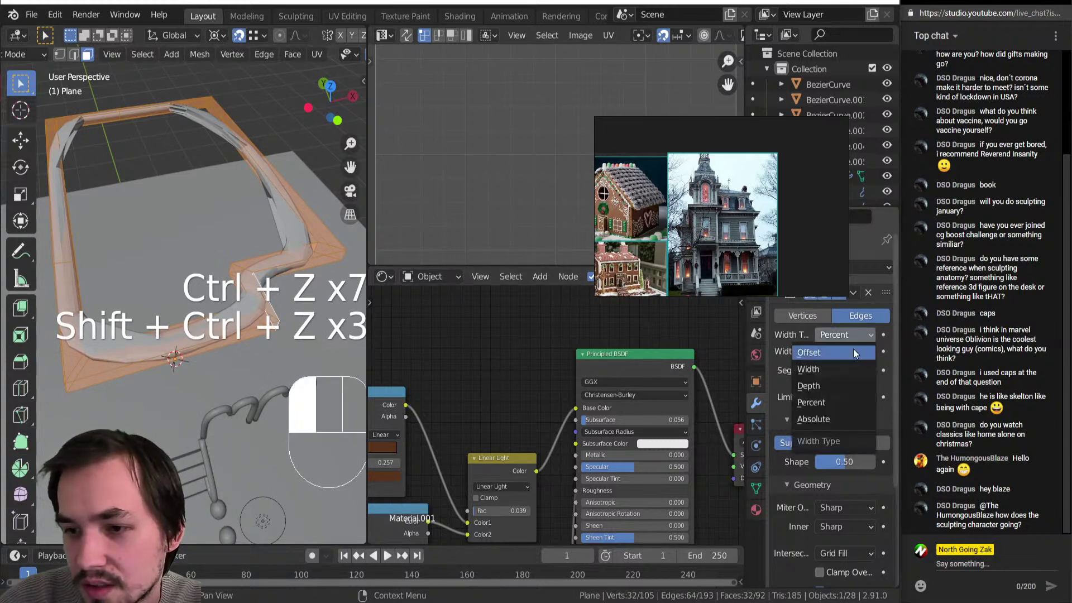
pyautogui.click(849, 353)
pyautogui.scroll(-8, 237, 343)
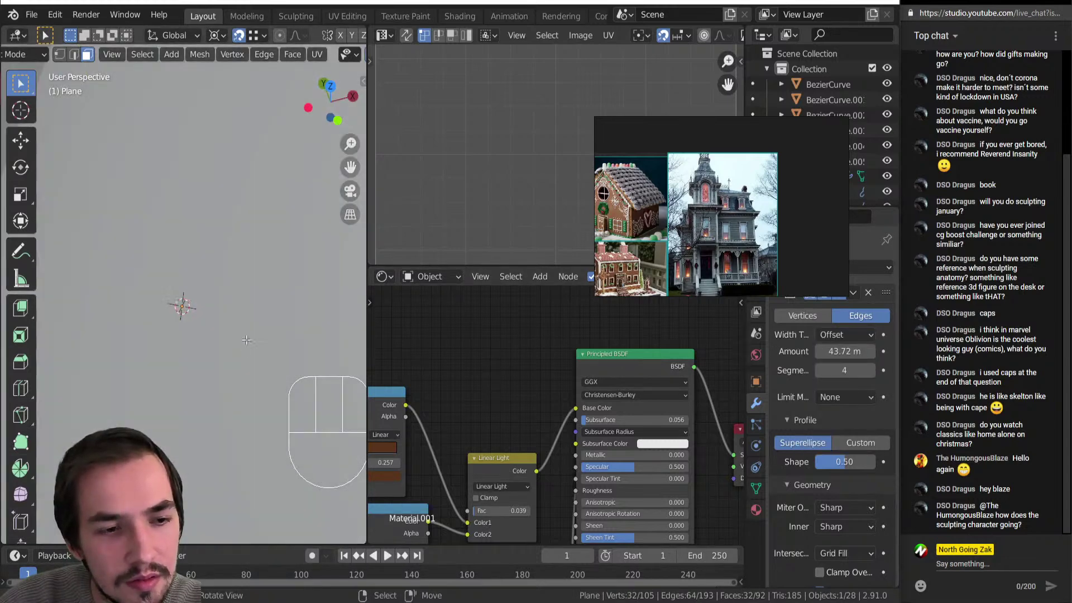
pyautogui.scroll(5, 238, 343)
pyautogui.keyDown('shift'); pyautogui.moveTo(844, 351); pyautogui.dragTo(774, 352); pyautogui.keyUp('shift')
pyautogui.scroll(10, 185, 296)
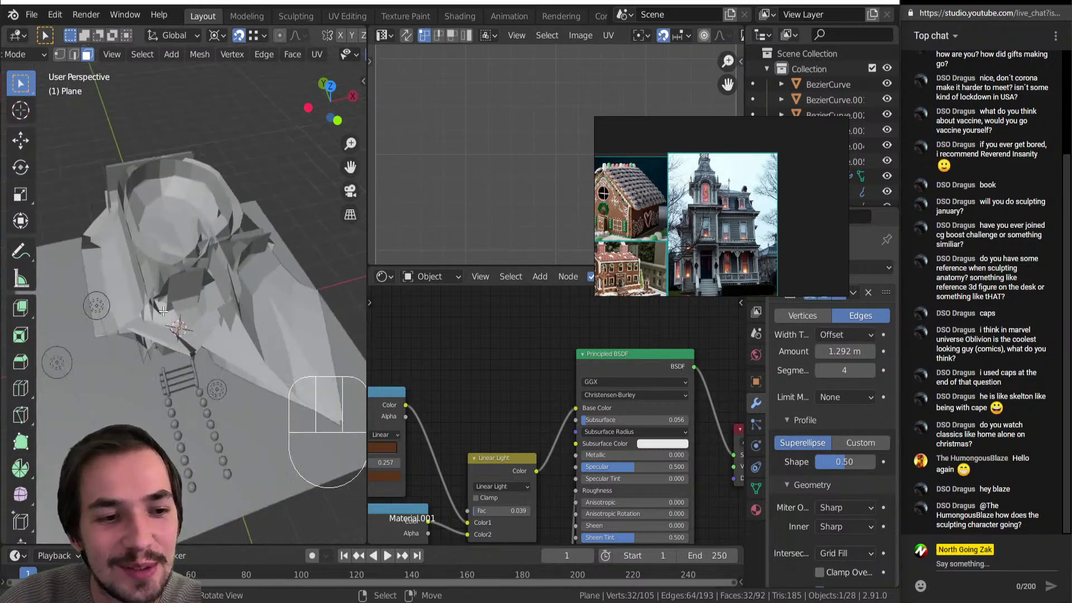
pyautogui.press('shift')
pyautogui.keyDown('shift'); pyautogui.moveTo(851, 351); pyautogui.dragTo(842, 351); pyautogui.keyUp('shift')
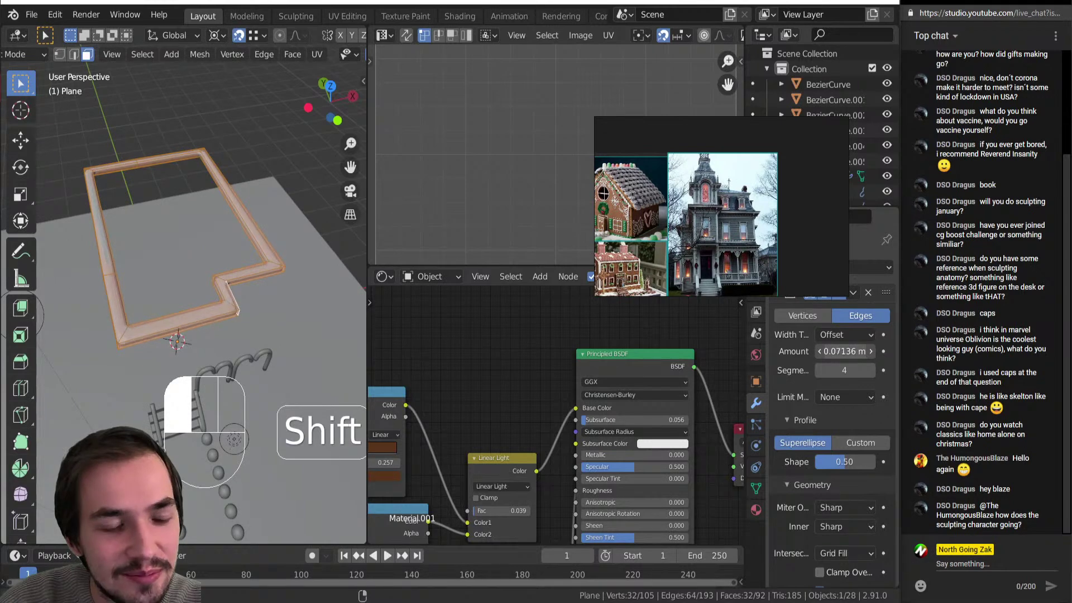
pyautogui.moveTo(212, 313); pyautogui.dragTo(230, 243, button='middle')
pyautogui.press('Tab')
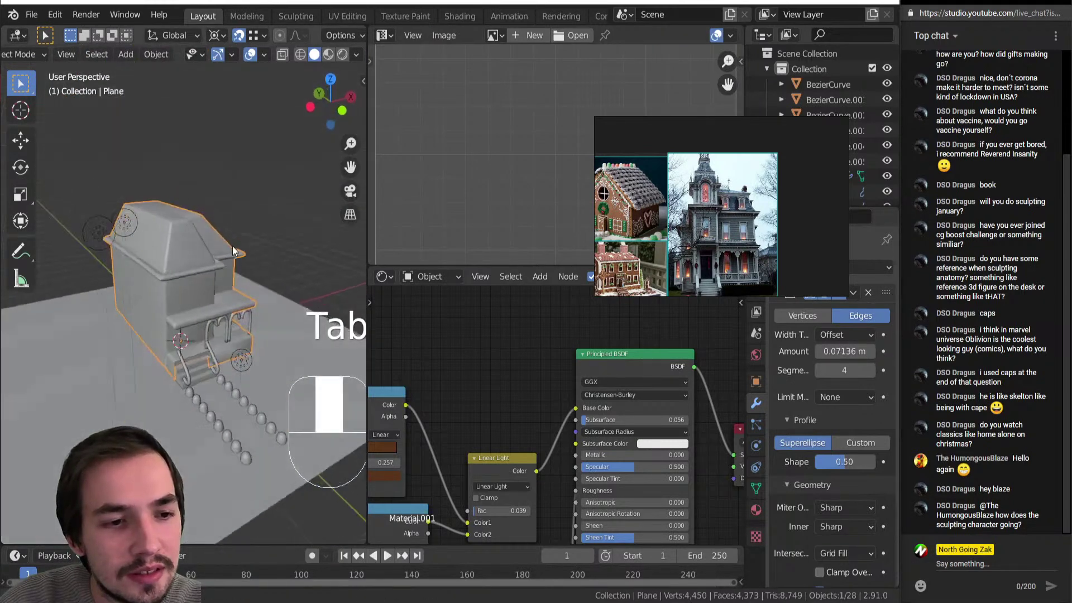
pyautogui.scroll(5, 230, 242)
# Select the face loop around the eave's inner side and expand it toward the roof's centre with Shrink/Fatten.
pyautogui.press('Tab')
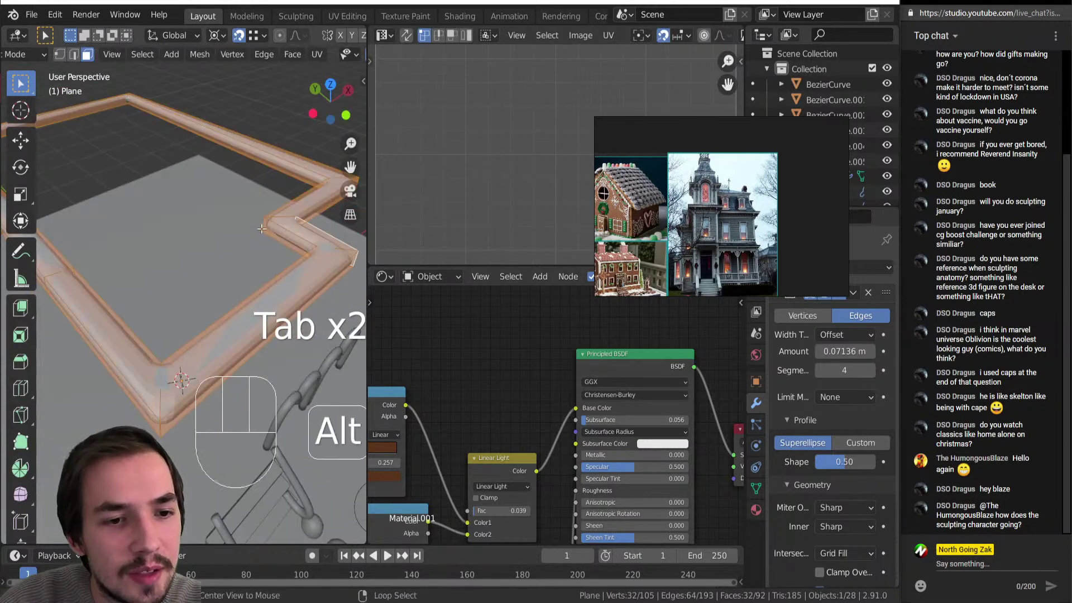
pyautogui.keyDown('alt'); pyautogui.click(261, 229); pyautogui.keyUp('alt')
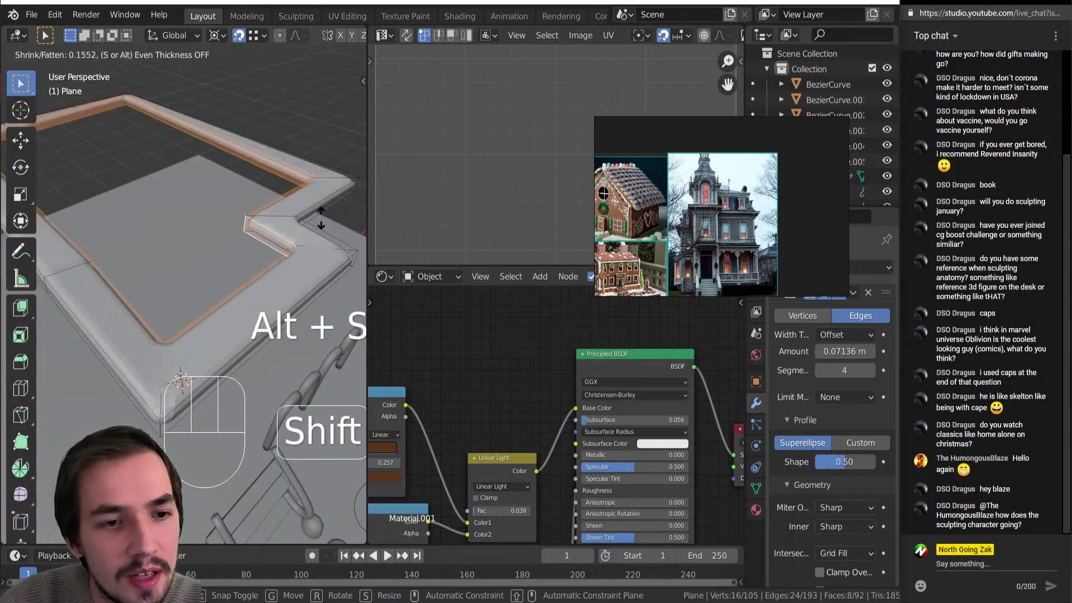
pyautogui.click(315, 270)
pyautogui.press('Tab')
pyautogui.moveTo(316, 271); pyautogui.dragTo(266, 373, button='middle')
pyautogui.press('Tab')
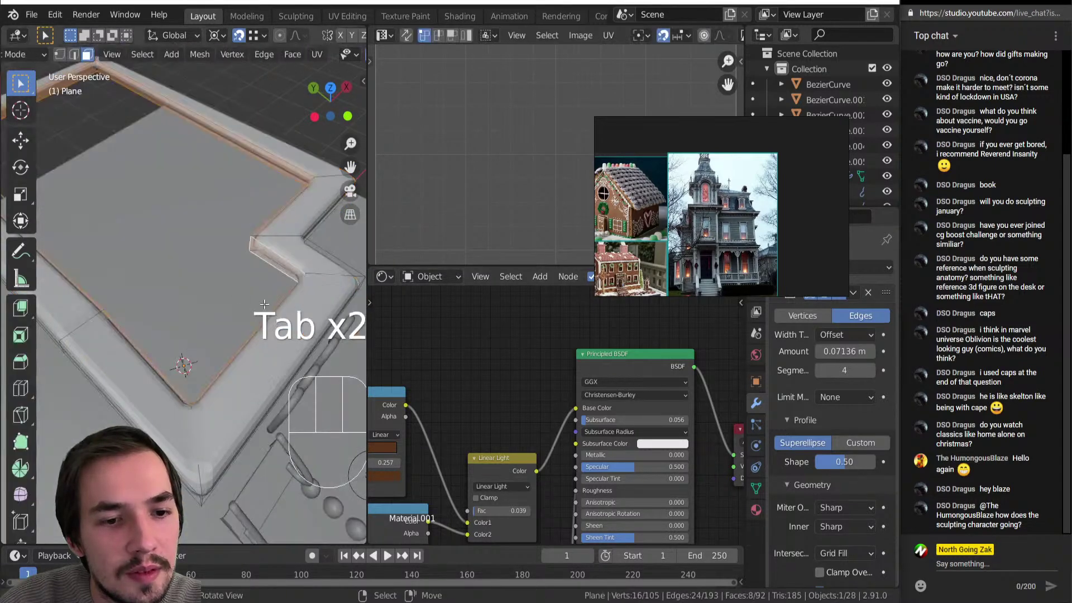
# Select the face loop around the eave's outer side and pull it inward with two passes of Shrink/Fatten.
pyautogui.scroll(-3, 266, 297)
pyautogui.keyDown('alt'); pyautogui.rightClick(286, 279); pyautogui.keyUp('alt')
pyautogui.keyDown('alt'); pyautogui.rightClick(288, 289); pyautogui.keyUp('alt')
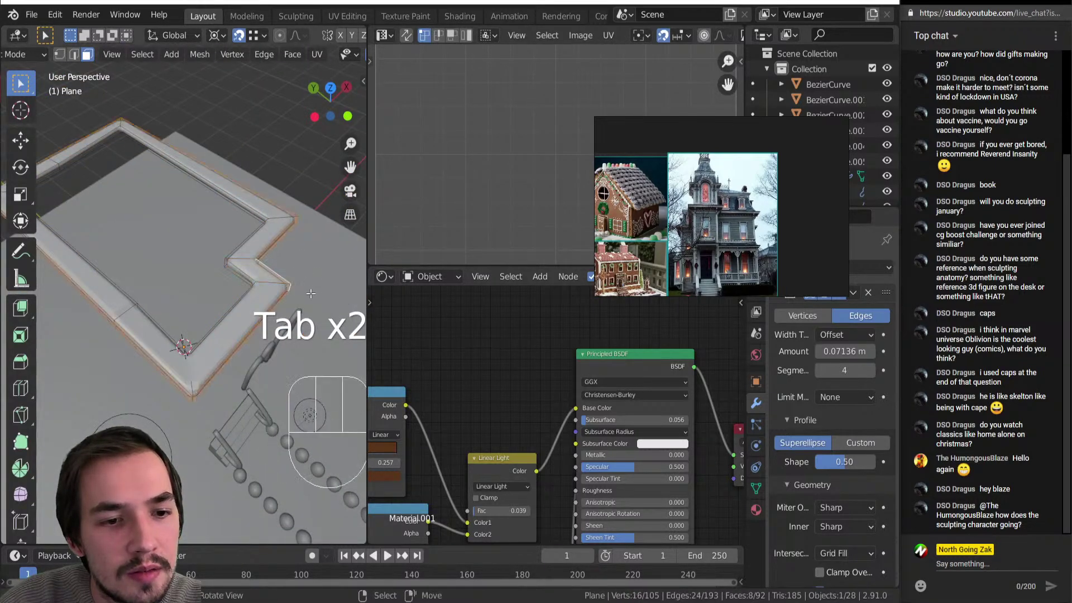
pyautogui.hotkey('alt', 's')
pyautogui.click(230, 333)
pyautogui.press('Tab')
pyautogui.click(166, 333)
pyautogui.scroll(5, 173, 318)
pyautogui.moveTo(173, 318); pyautogui.dragTo(227, 323, button='middle')
pyautogui.press('Tab')
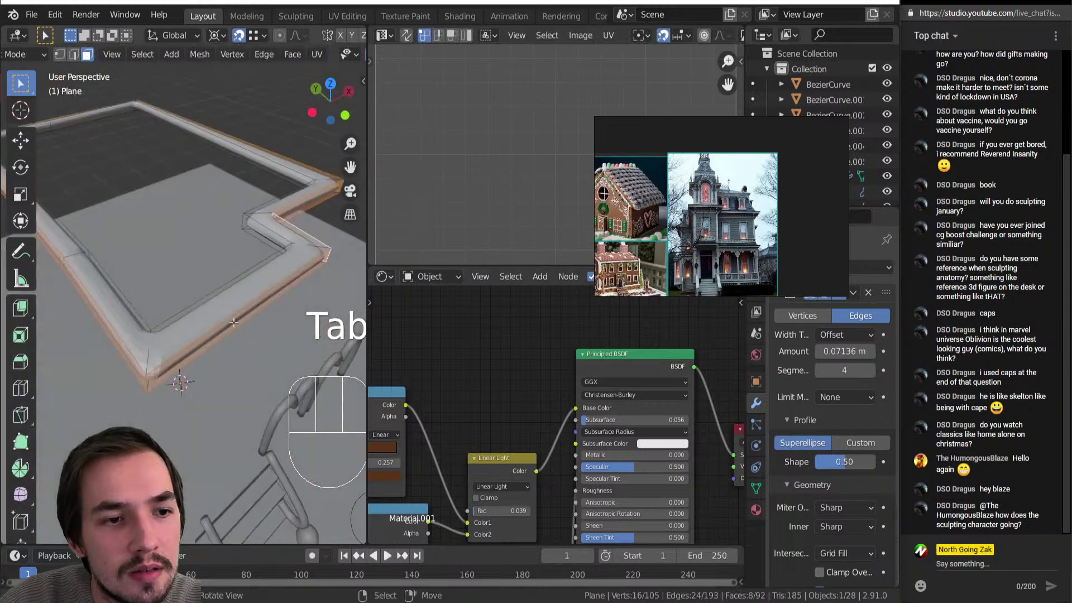
pyautogui.hotkey('alt', 's')
pyautogui.click(253, 334)
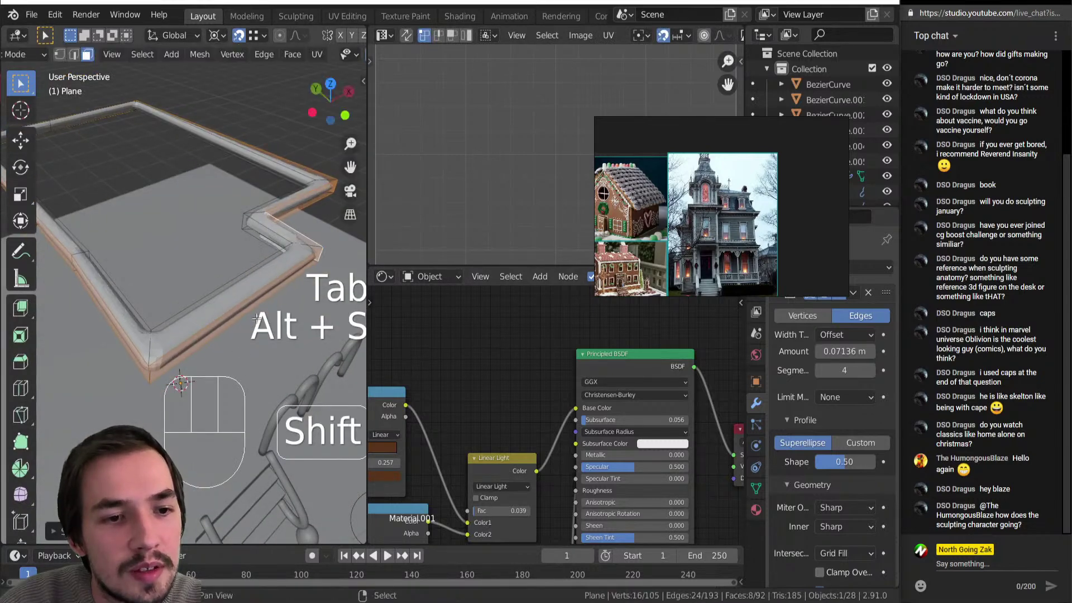
# Push the eave's inner face loop deeper into the house with Shrink/Fatten and compare it with the whole house.
pyautogui.hotkey('alt', 's')
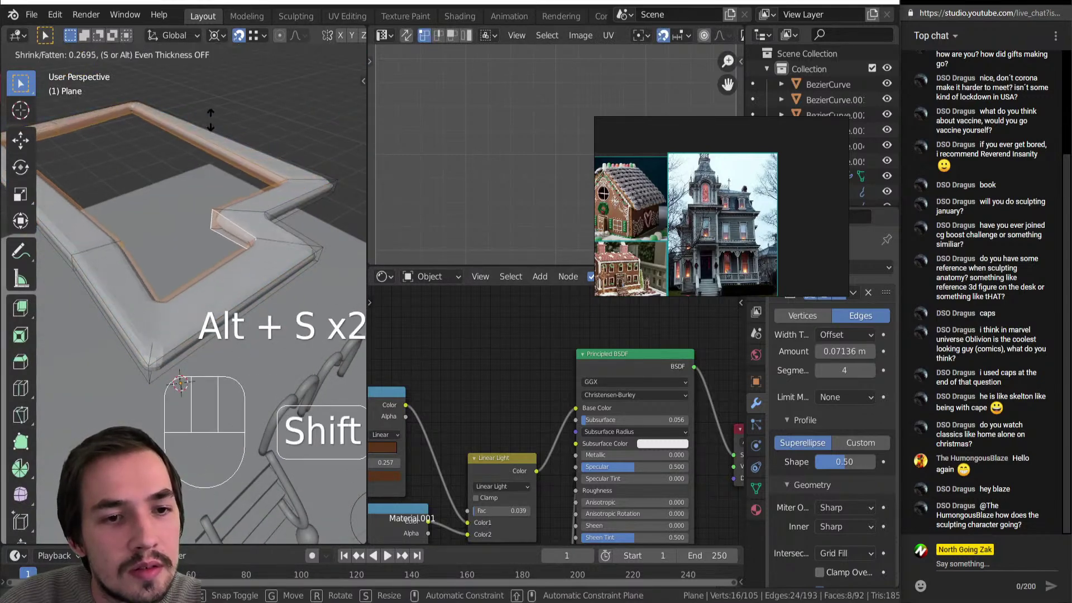
pyautogui.click(109, 152)
pyautogui.press('Tab')
pyautogui.moveTo(89, 218); pyautogui.dragTo(111, 202, button='middle')
pyautogui.scroll(-5, 107, 230)
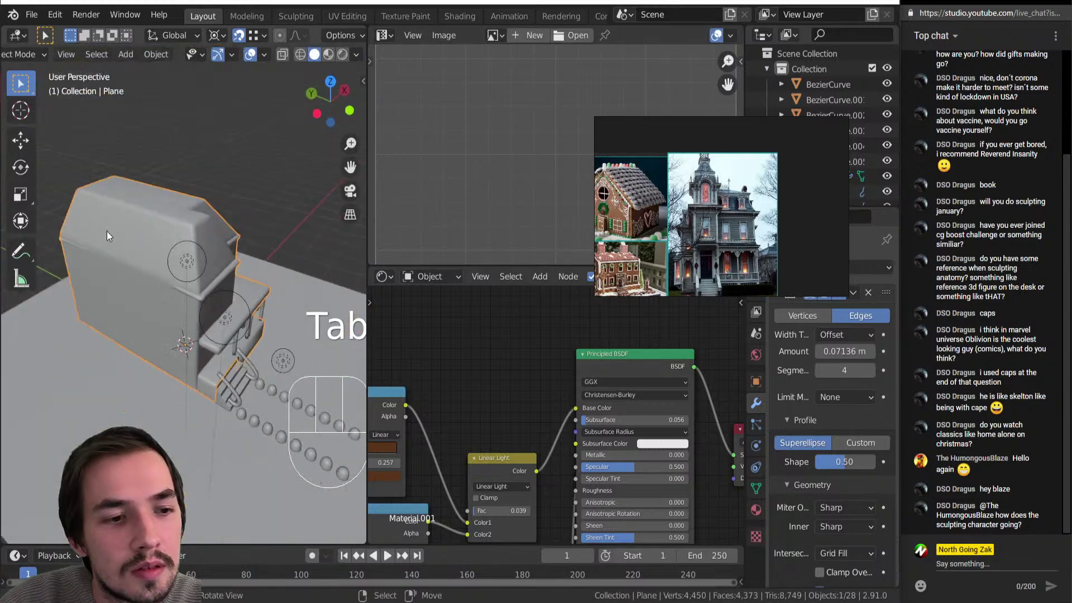
pyautogui.press('Tab')
pyautogui.moveTo(154, 264); pyautogui.dragTo(201, 358, button='middle')
pyautogui.scroll(5, 205, 368)
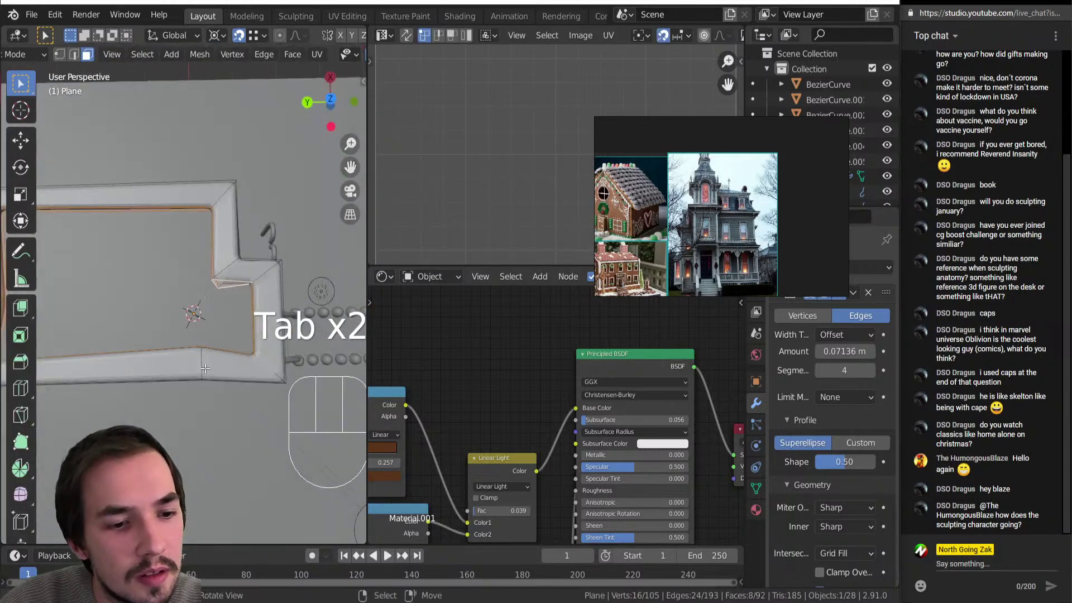
# View the isolated eave straight from above with X-ray enabled and vertex selection active.
pyautogui.press('KP_7')
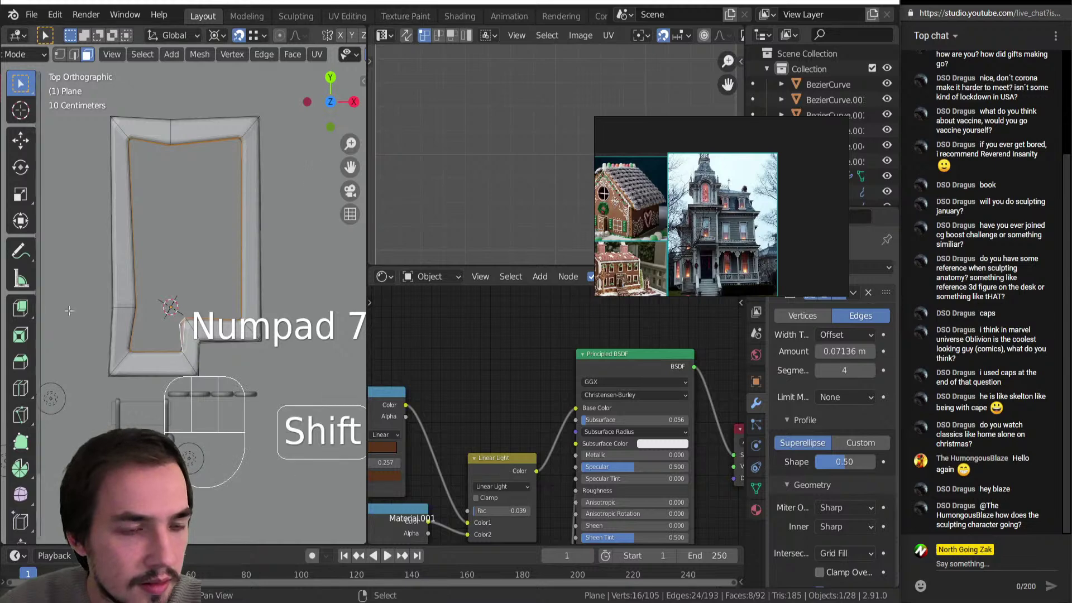
pyautogui.keyDown('shift'); pyautogui.moveTo(239, 349); pyautogui.dragTo(278, 362, button='middle'); pyautogui.keyUp('shift')
pyautogui.hotkey('alt', 'z')
pyautogui.moveTo(137, 282); pyautogui.dragTo(156, 319)
pyautogui.press('1')
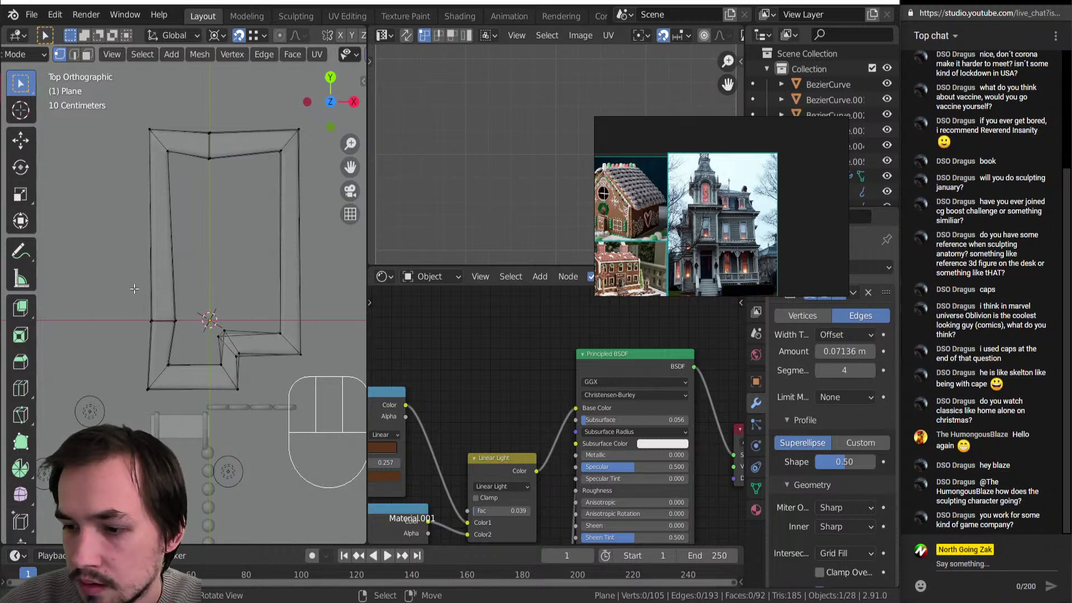
# Try to straighten the eave's negative-X side by moving its middle vertices along global X and shifting the far corner vertices outward.
pyautogui.moveTo(134, 288); pyautogui.dragTo(140, 297)
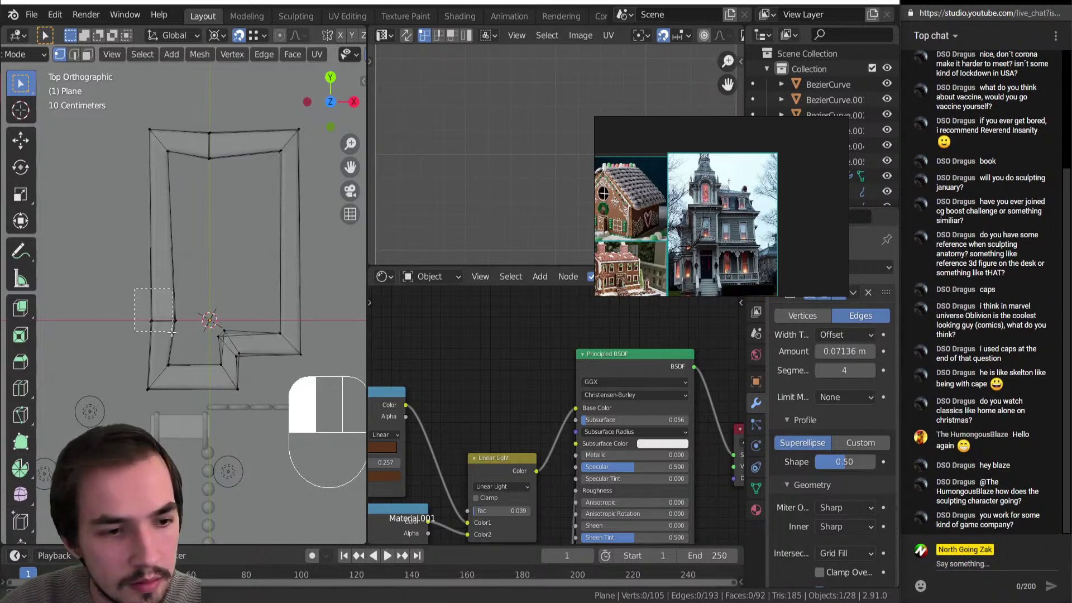
pyautogui.moveTo(177, 331); pyautogui.dragTo(178, 329)
pyautogui.press('g')
pyautogui.press('x')
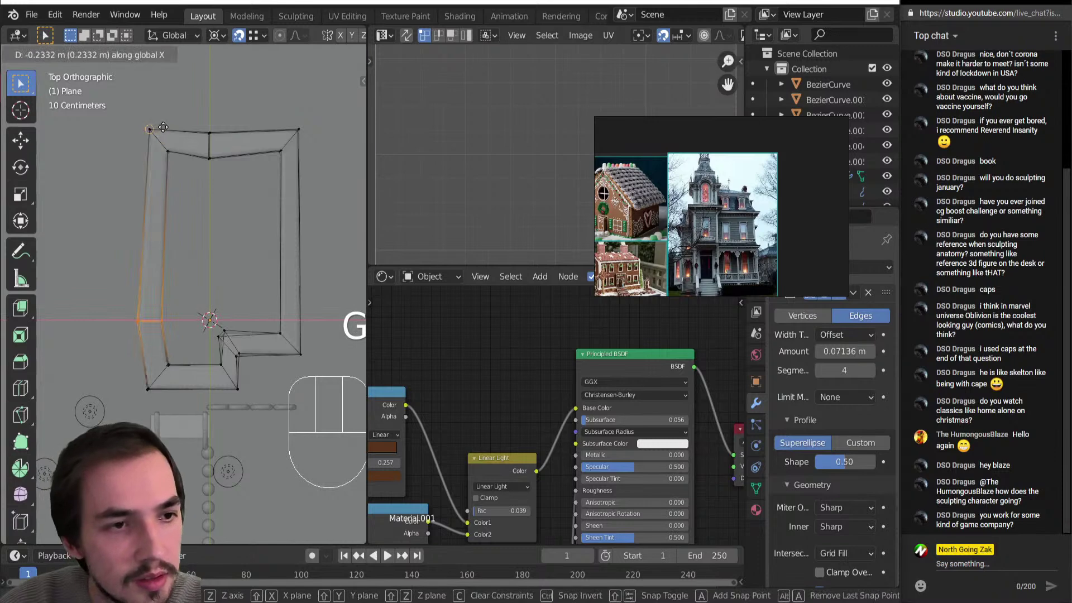
pyautogui.click(151, 127)
pyautogui.moveTo(135, 116); pyautogui.dragTo(198, 158)
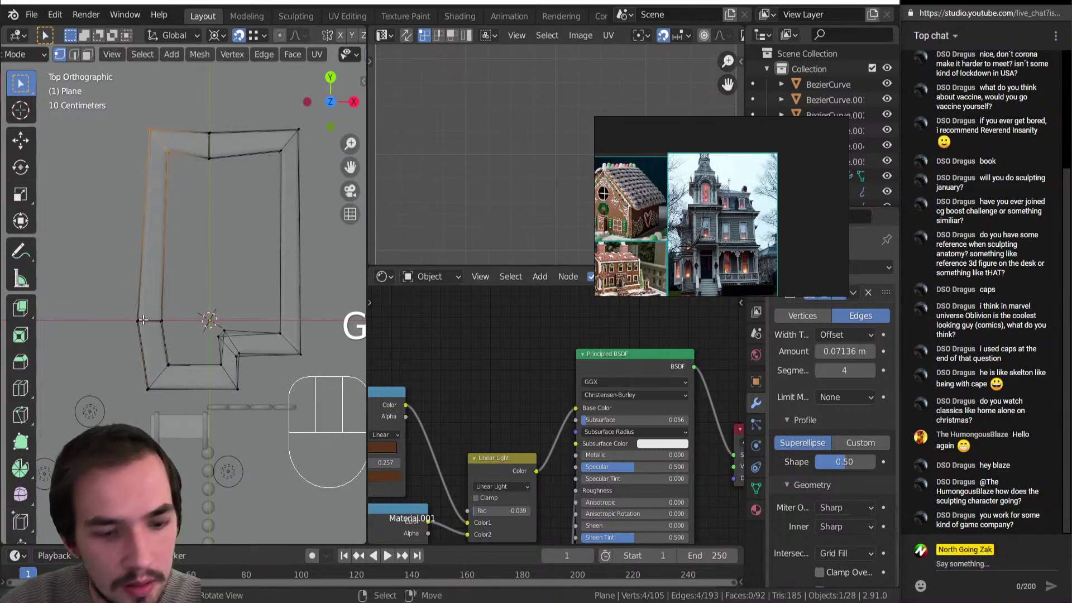
pyautogui.press('g')
pyautogui.click(138, 309)
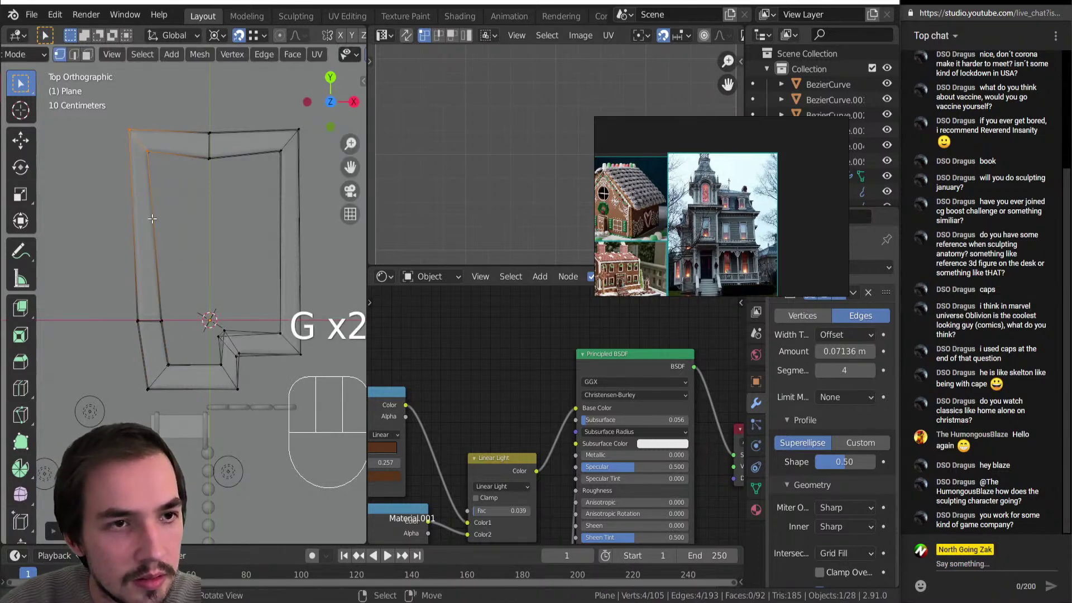
# Undo the vertex moves on the eave's negative-X side, keeping the top view.
pyautogui.moveTo(141, 346); pyautogui.dragTo(134, 272, button='middle')
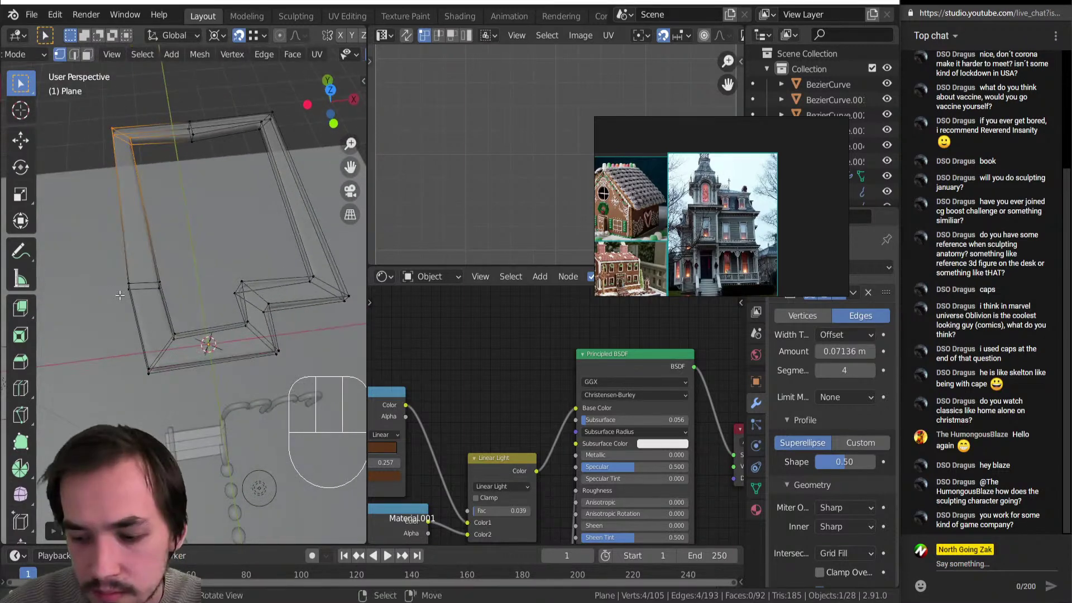
pyautogui.press('KP_7')
pyautogui.hotkey('ctrl', 'z')
pyautogui.hotkey('ctrl', 'z')
pyautogui.hotkey('ctrl', 'z')
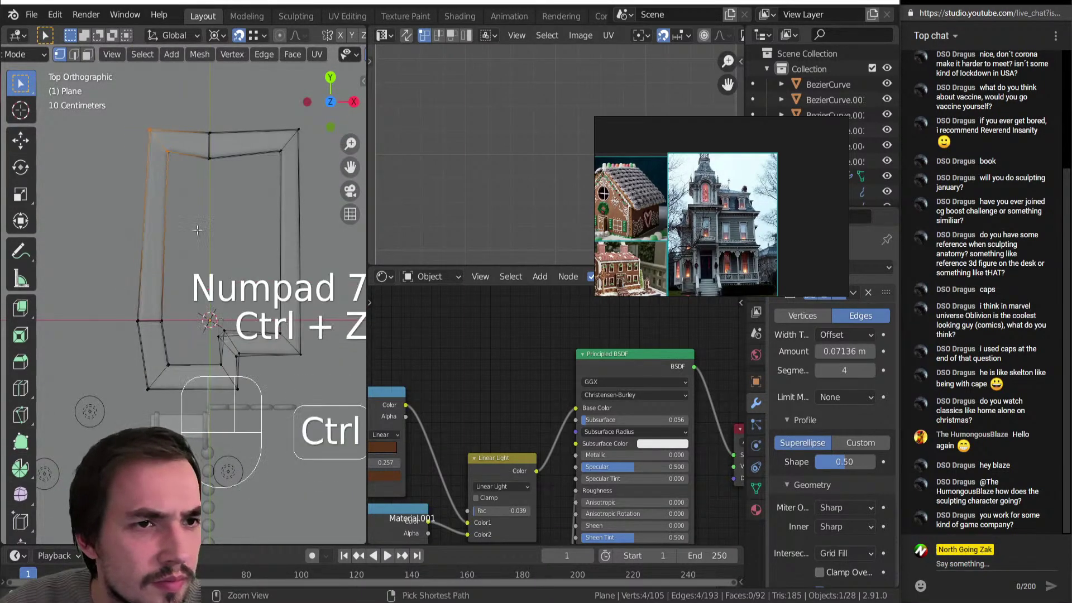
# Snap the 3D cursor to the outer vertices at the far negative-X corner of the eave.
pyautogui.scroll(-1, 194, 247)
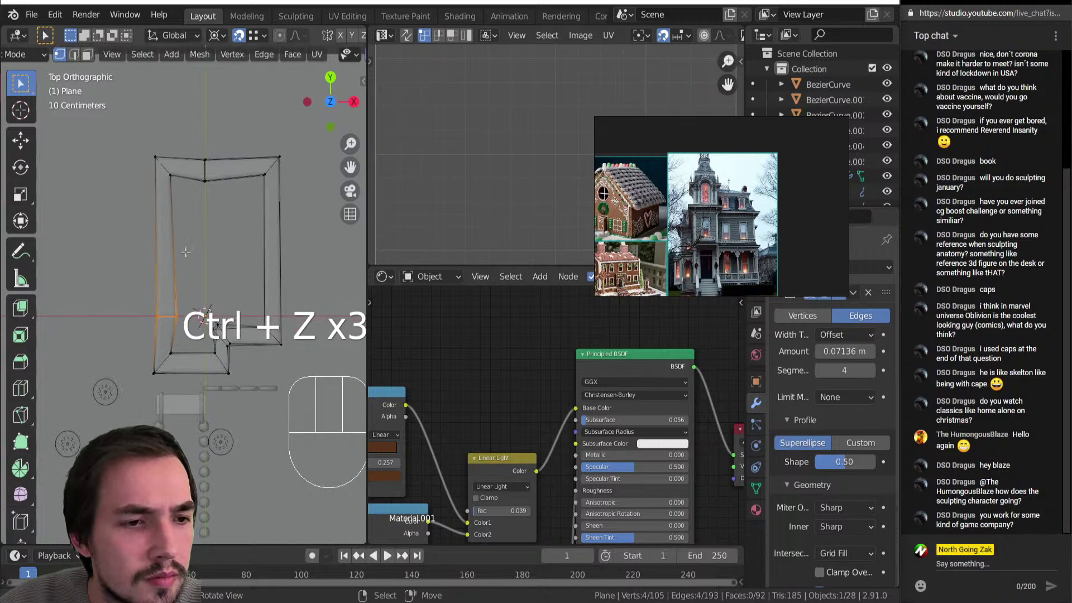
pyautogui.moveTo(138, 133); pyautogui.dragTo(128, 354)
pyautogui.moveTo(155, 429); pyautogui.dragTo(157, 391)
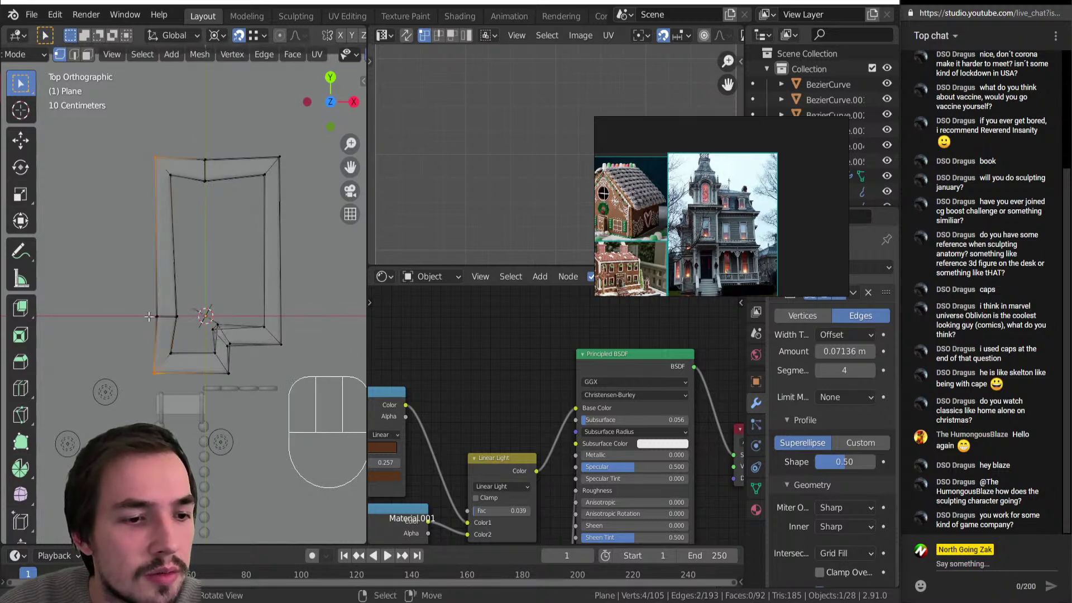
pyautogui.click(145, 147)
pyautogui.hotkey('shift', 's')
pyautogui.click(192, 167)
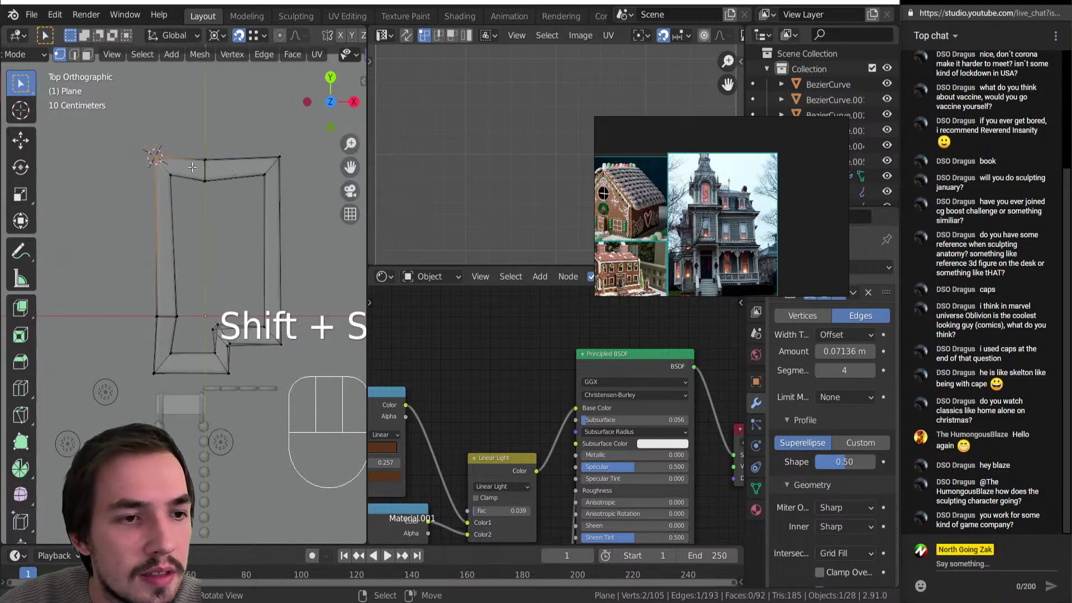
# Straighten the outer vertices of the eave's negative-X side by flattening them along X about the 3D cursor.
pyautogui.moveTo(142, 135); pyautogui.dragTo(163, 411)
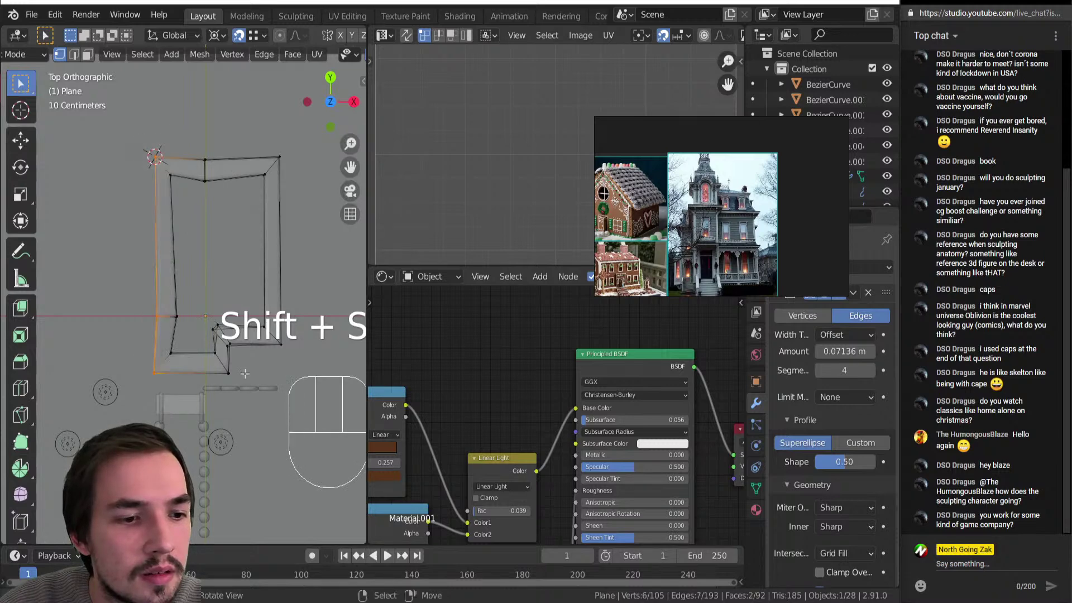
pyautogui.press('s')
pyautogui.press('x')
pyautogui.press('Return')
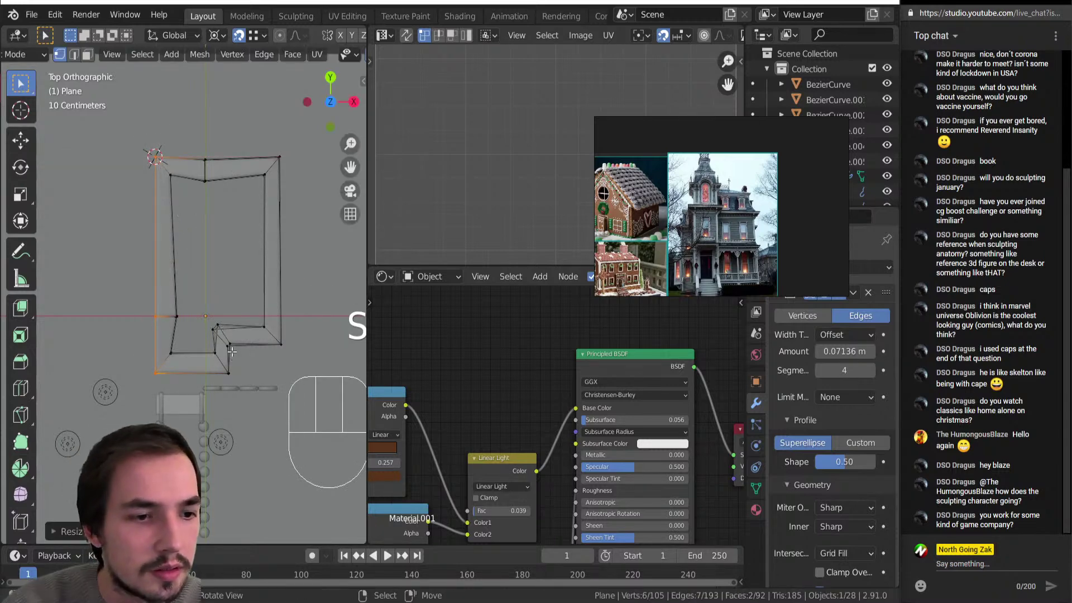
# Scale the inner vertices of the negative-X side to 0 along X and move them about 0.33 m inward along X.
pyautogui.moveTo(167, 166); pyautogui.dragTo(187, 366)
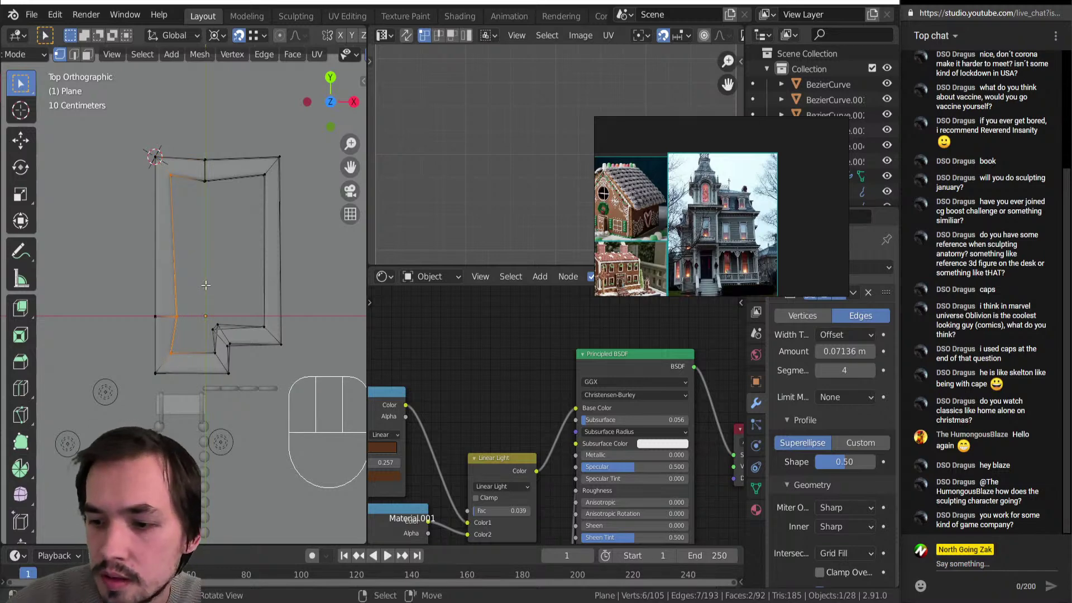
pyautogui.press('s')
pyautogui.press('x')
pyautogui.press('0')
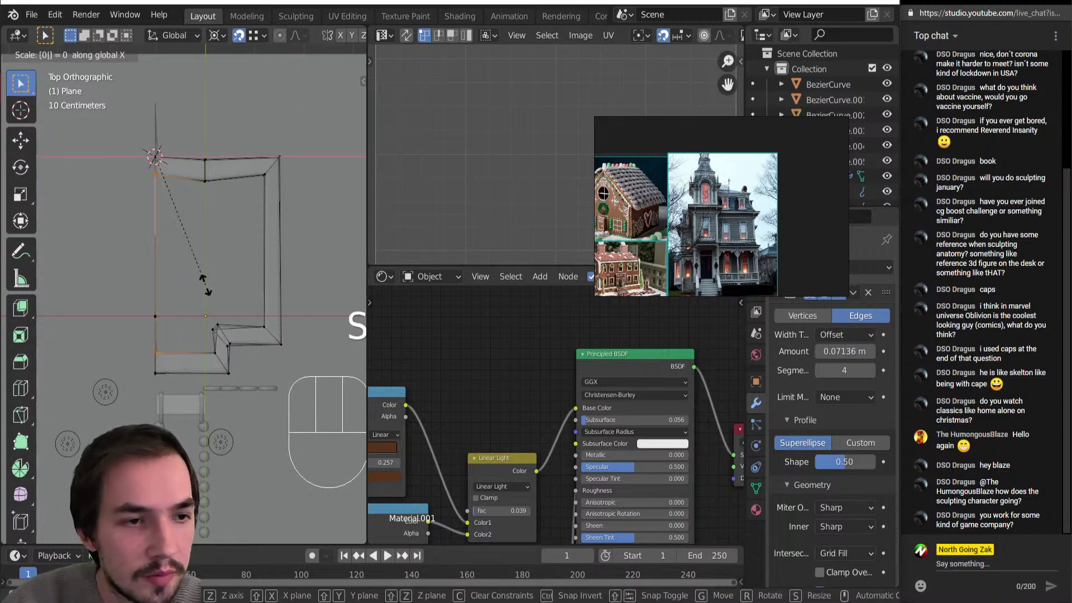
pyautogui.press('Return')
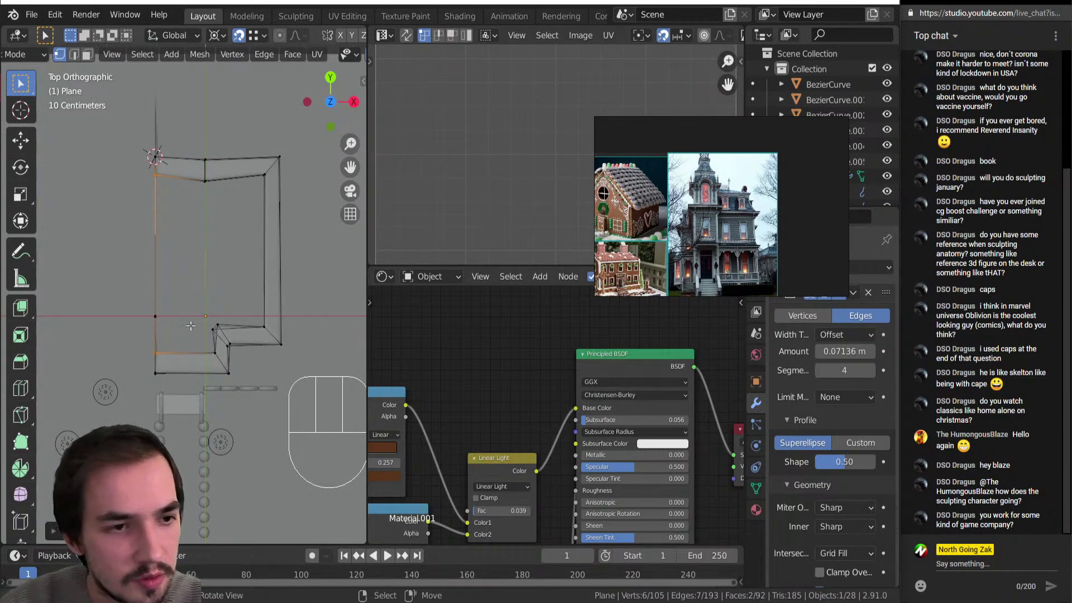
pyautogui.press('g')
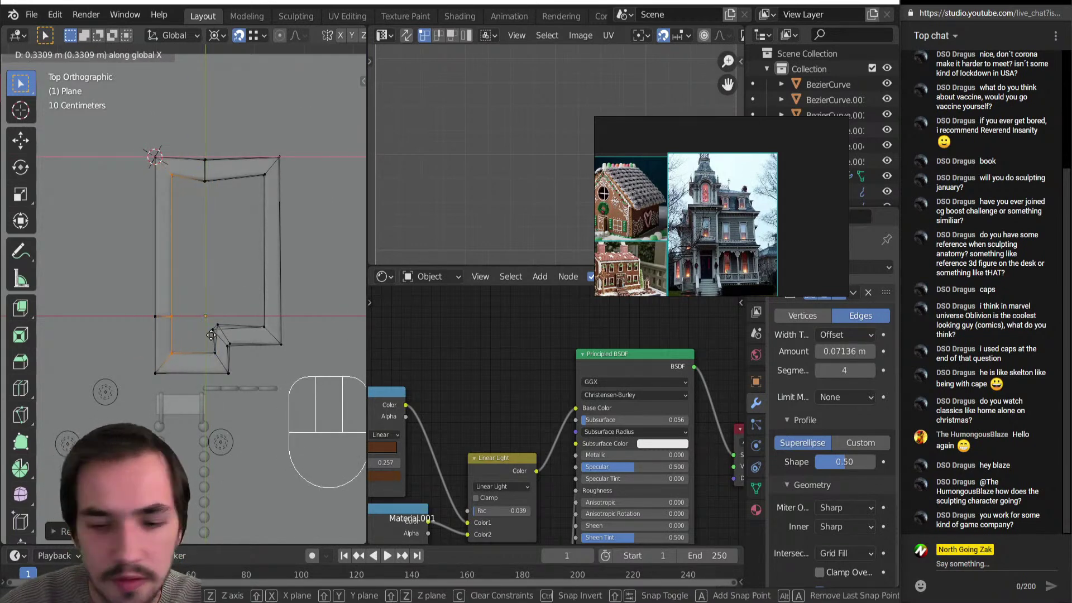
pyautogui.click(212, 334)
pyautogui.moveTo(213, 334); pyautogui.dragTo(211, 324, button='middle')
# Snap the 3D cursor to the inner vertices along the notch and flatten those vertices into a straight row along Y.
pyautogui.moveTo(208, 317); pyautogui.dragTo(288, 346)
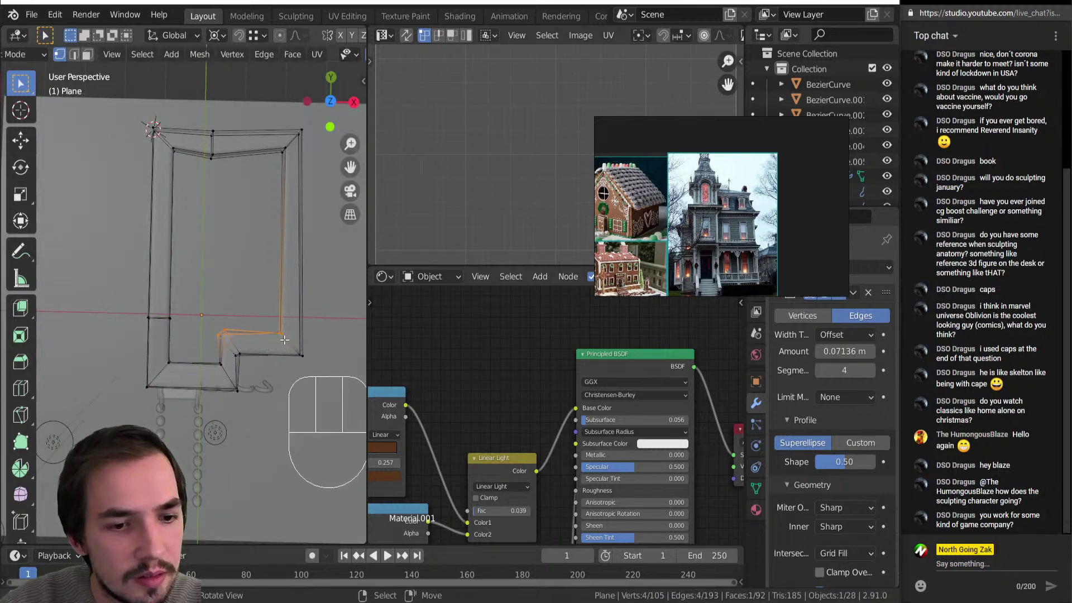
pyautogui.hotkey('shift', 's')
pyautogui.click(295, 456)
pyautogui.press('KP_7')
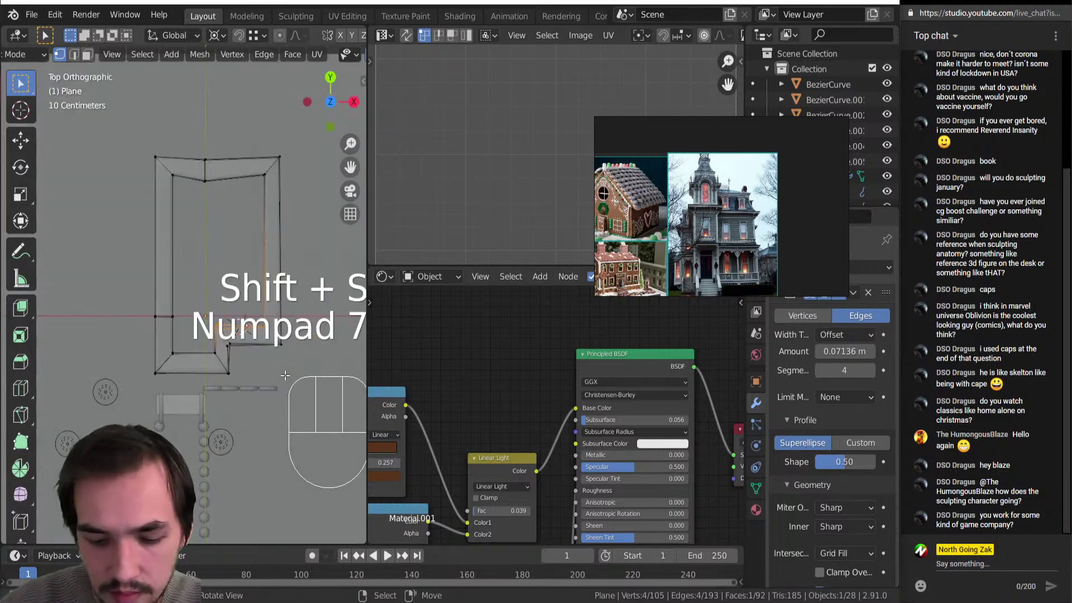
pyautogui.press('s')
pyautogui.click(285, 375)
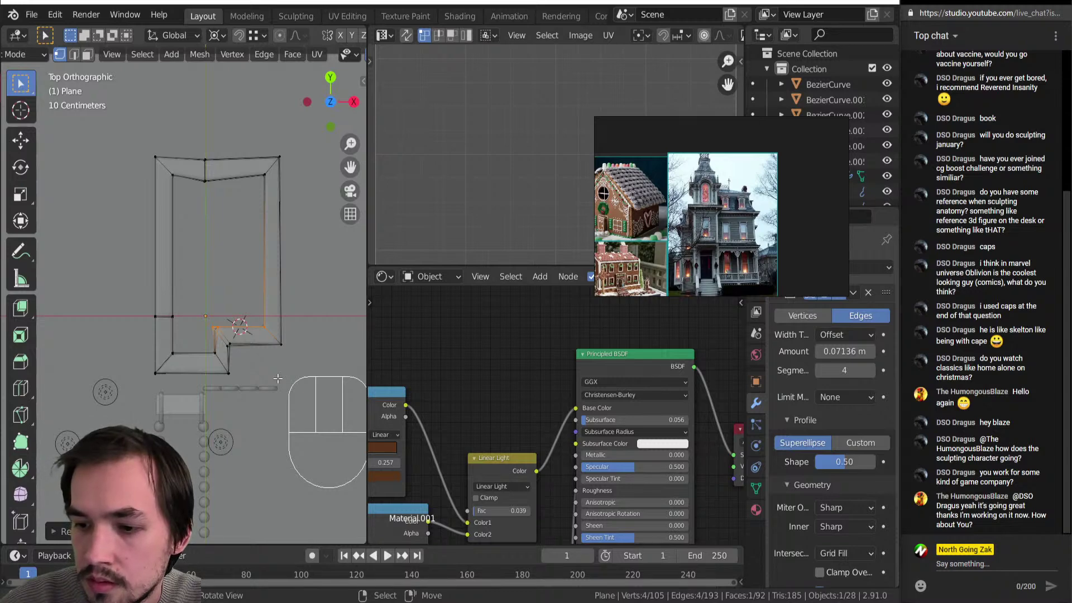
# Snap the 3D cursor to the inner vertices on the notch's short Y-running side and flatten them along X.
pyautogui.click(210, 350)
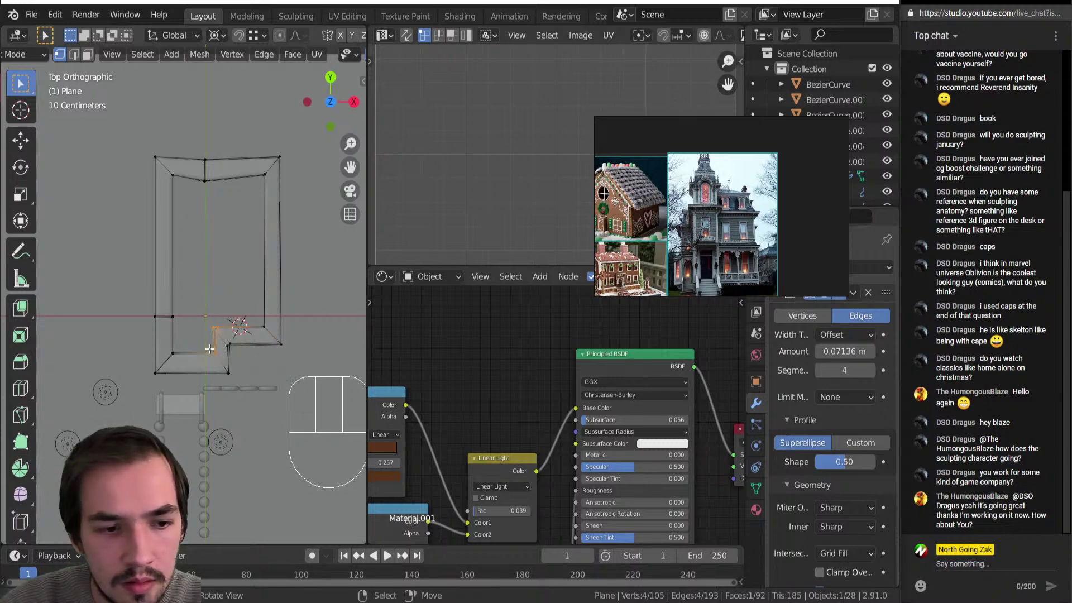
pyautogui.click(211, 341)
pyautogui.press('s')
pyautogui.click(316, 329)
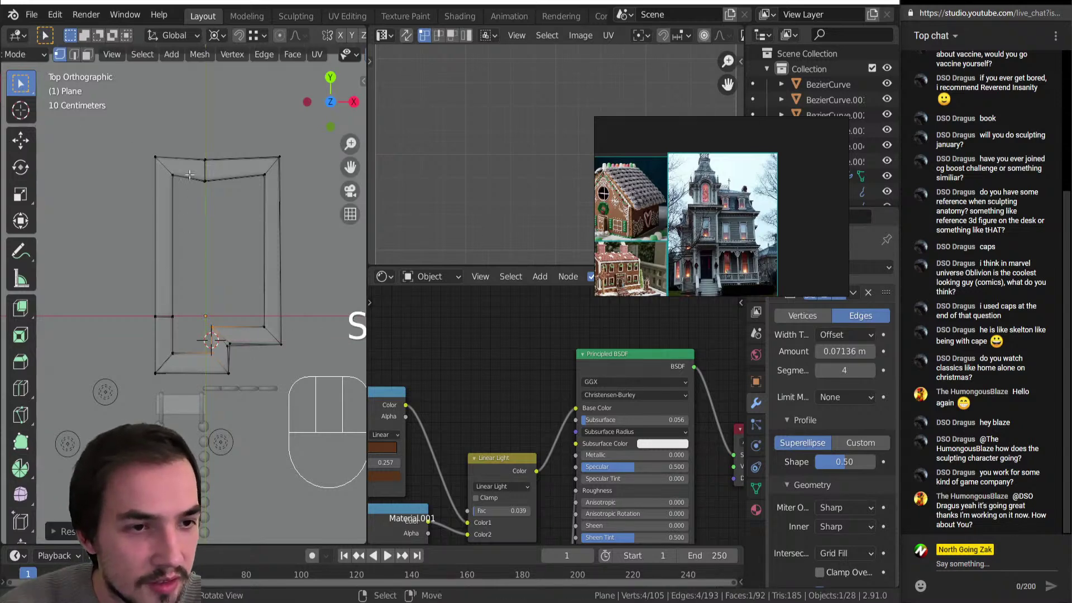
# Snap the 3D cursor to the outer vertices at the eave's positive-Y end and flatten that row along Y.
pyautogui.moveTo(148, 142); pyautogui.dragTo(217, 161)
pyautogui.moveTo(309, 160); pyautogui.dragTo(310, 160)
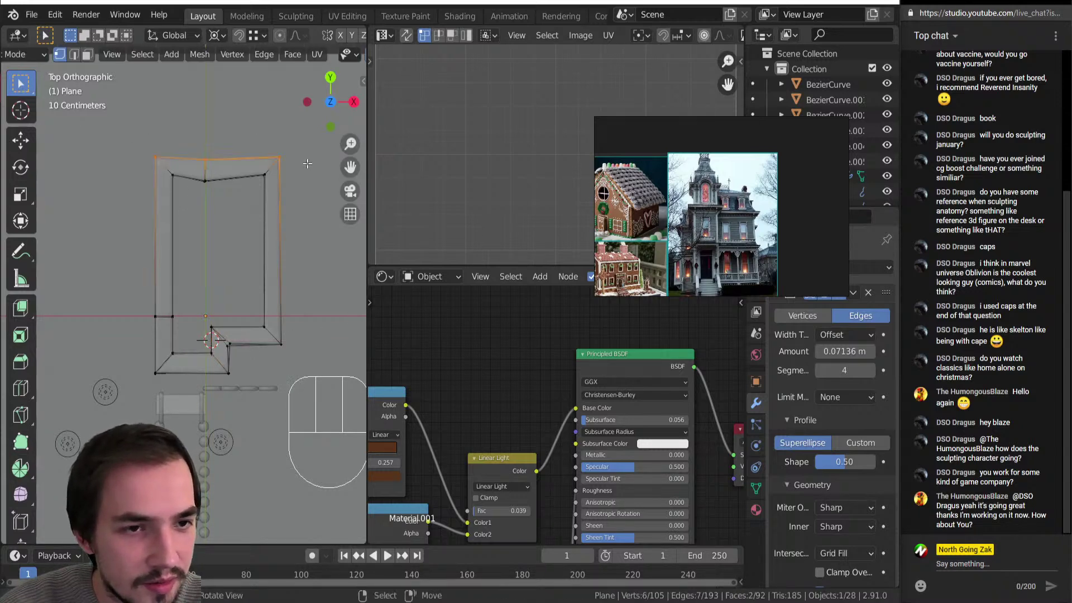
pyautogui.hotkey('shift', 's')
pyautogui.click(317, 252)
pyautogui.press('s')
pyautogui.press('y')
pyautogui.press('Return')
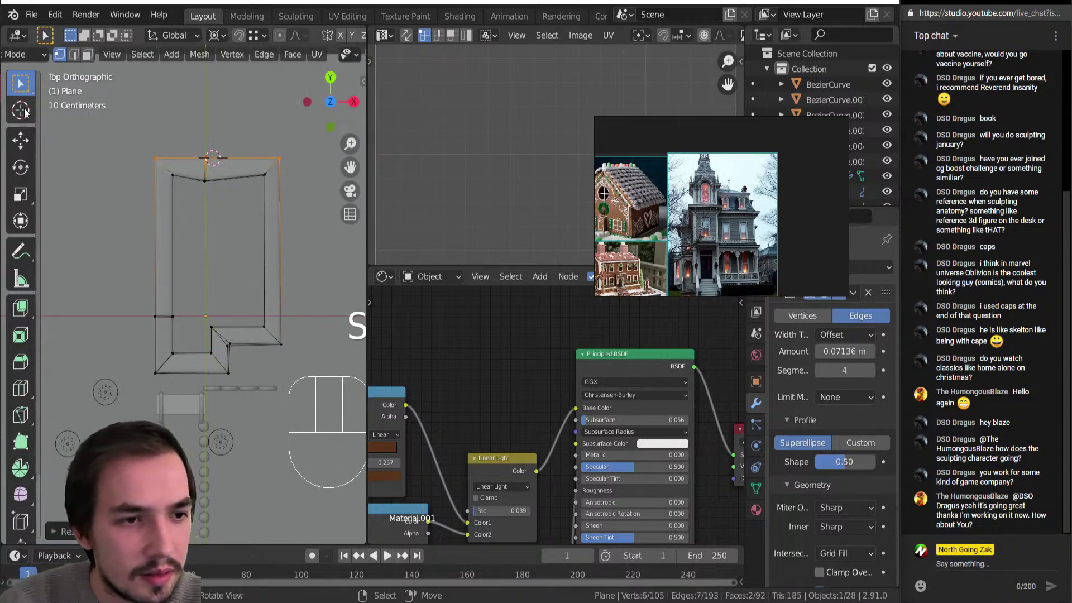
# Snap the 3D cursor to the inner vertices at the positive-Y end and scale them to 0 along Y.
pyautogui.moveTo(171, 168); pyautogui.dragTo(270, 203)
pyautogui.hotkey('shift', 's')
pyautogui.click(226, 277)
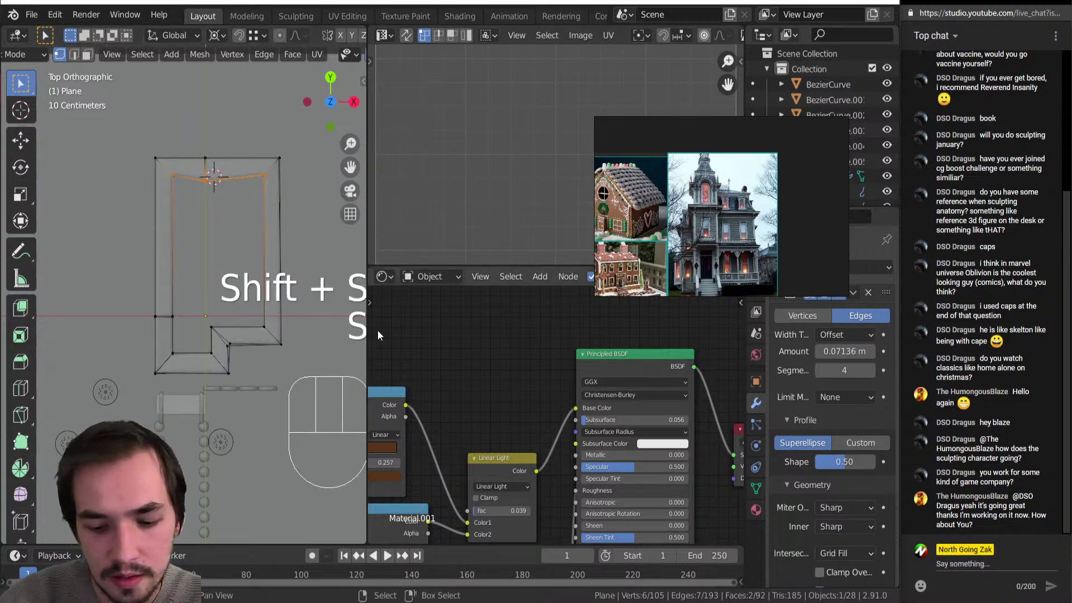
pyautogui.press('y')
pyautogui.press('0')
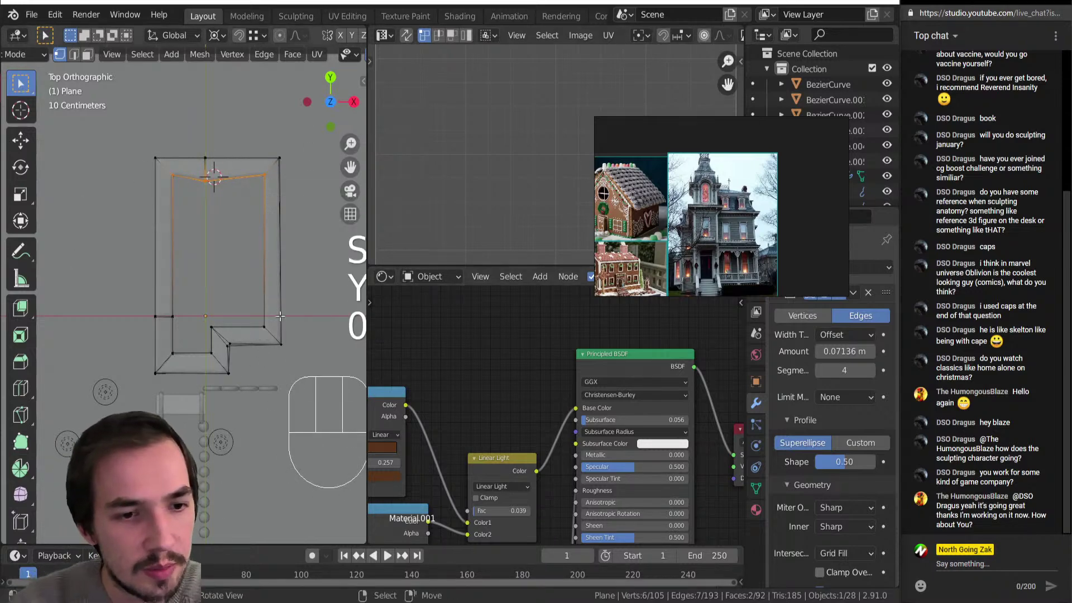
pyautogui.hotkey('shift', 's')
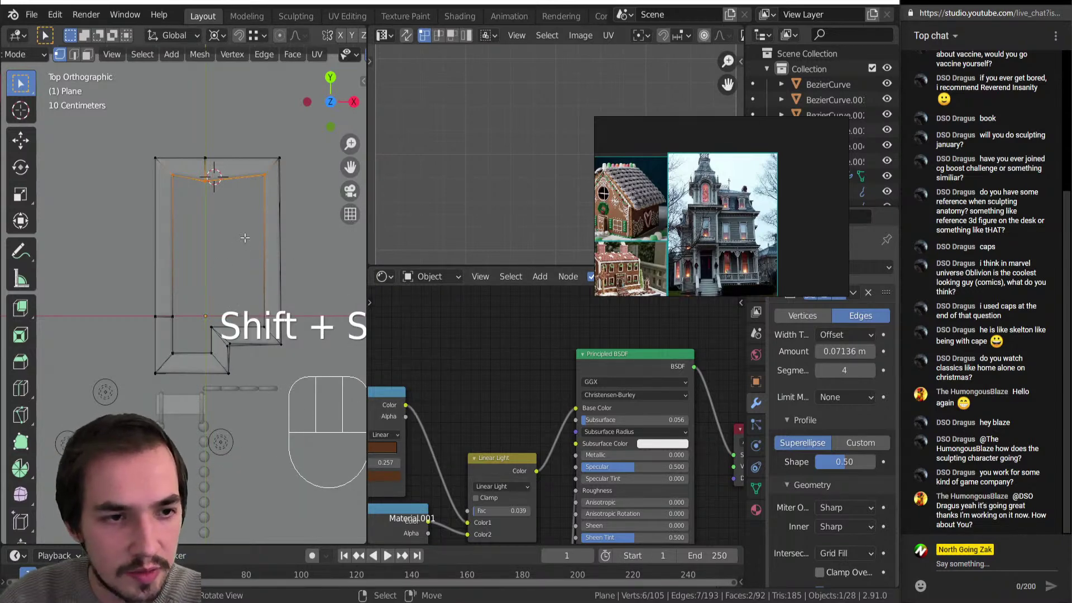
pyautogui.press('s')
pyautogui.press('y')
pyautogui.press('0')
pyautogui.press('Return')
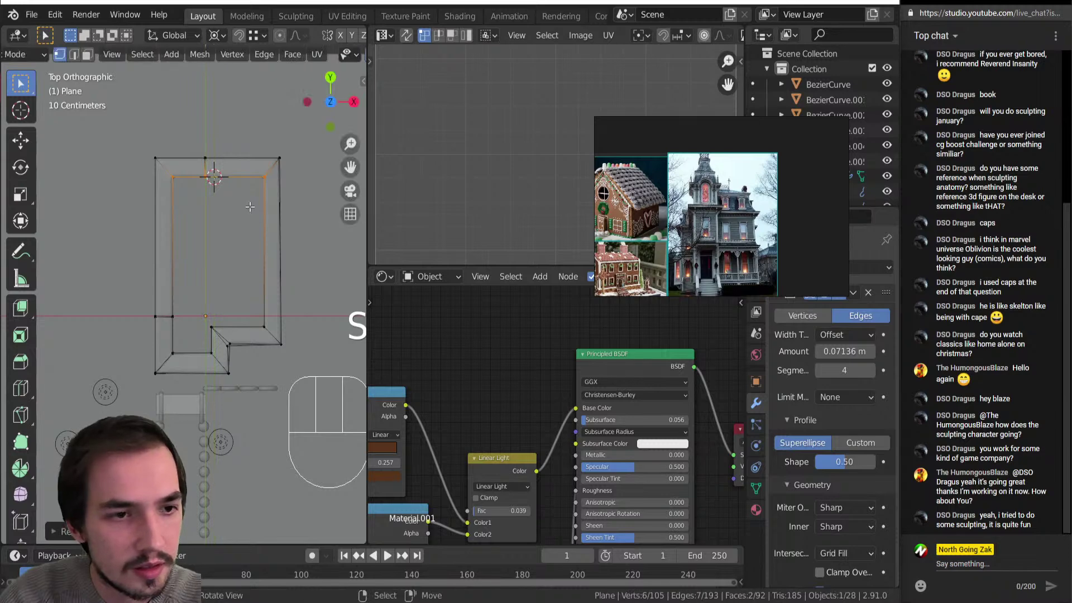
# Snap the 3D cursor to the outer vertices along the notch's X-running side and scale them to 0 along Y.
pyautogui.click(223, 339)
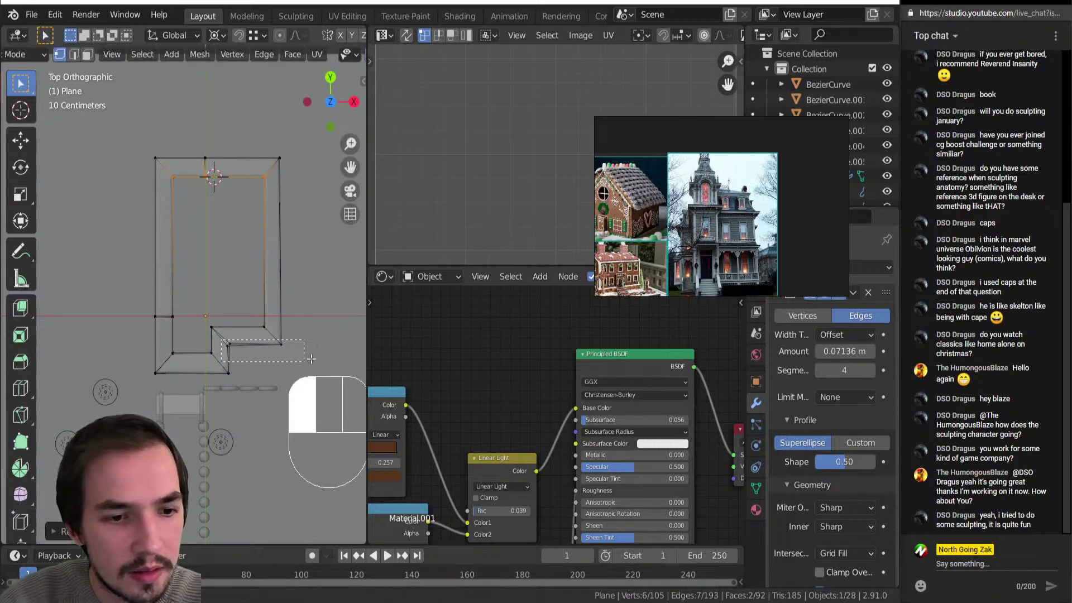
pyautogui.hotkey('shift', 's')
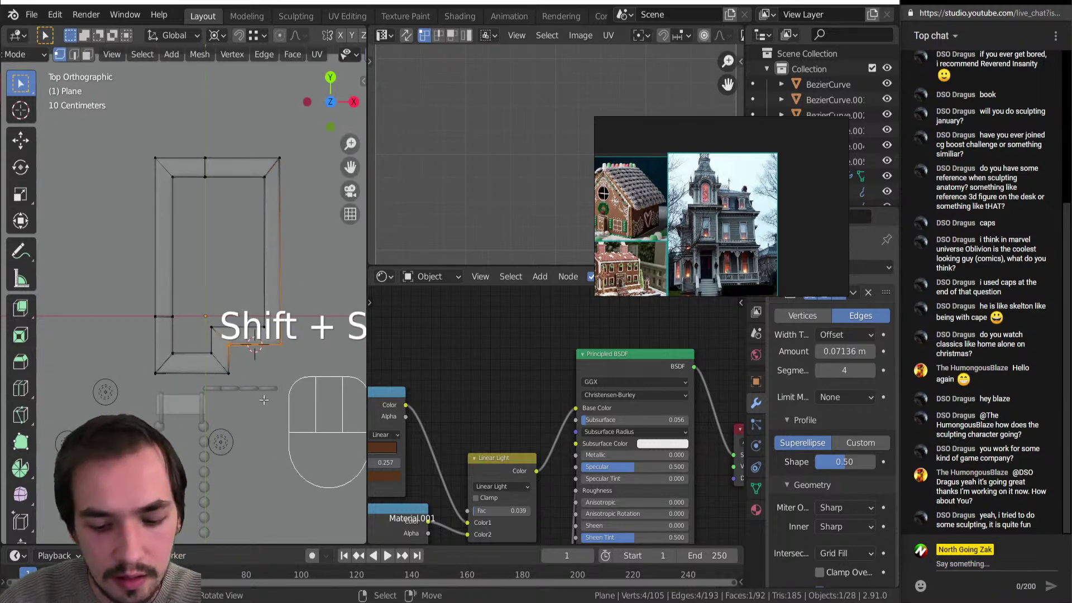
pyautogui.press('s')
pyautogui.press('y')
pyautogui.press('0')
pyautogui.press('Return')
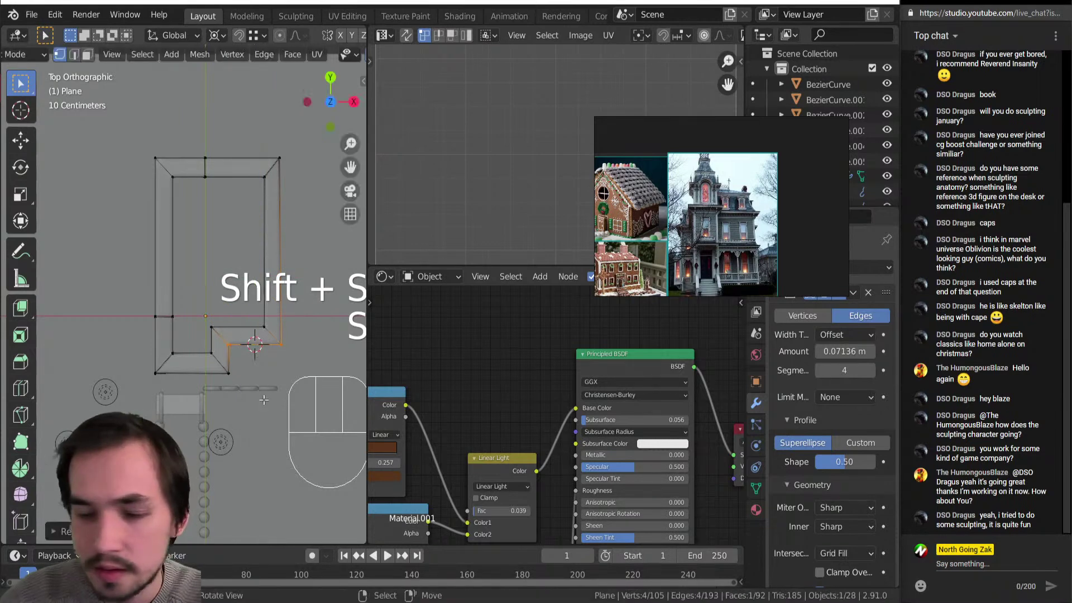
# Snap the 3D cursor to the outer vertices on the notch's short Y-running side and scale them to 0 along X.
pyautogui.moveTo(217, 338); pyautogui.dragTo(231, 378)
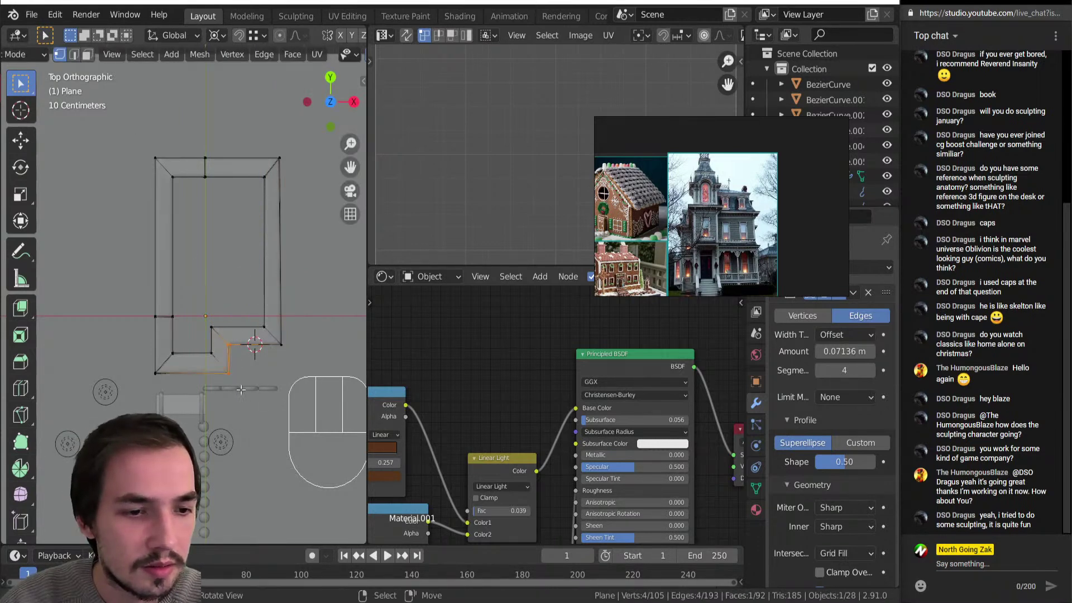
pyautogui.hotkey('shift', 's')
pyautogui.press('s')
pyautogui.press('x')
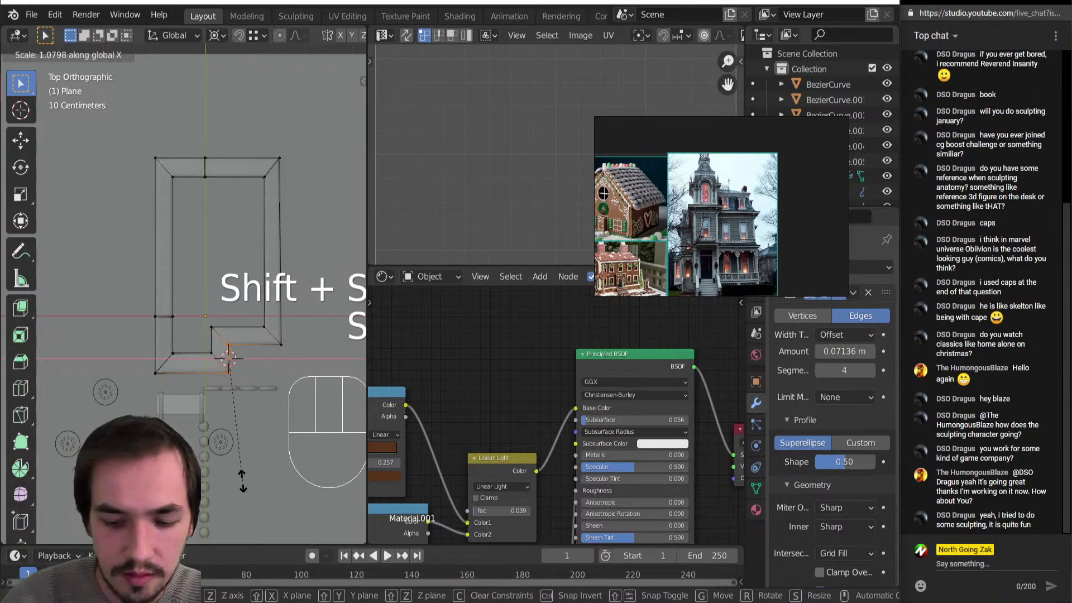
pyautogui.press('0')
pyautogui.press('Return')
# Reveal the hidden geometry of the house mesh around the straightened eave.
pyautogui.moveTo(292, 399); pyautogui.dragTo(43, 296, button='middle')
pyautogui.press('z')
pyautogui.hotkey('alt', 'g')
pyautogui.hotkey('alt', 'h')
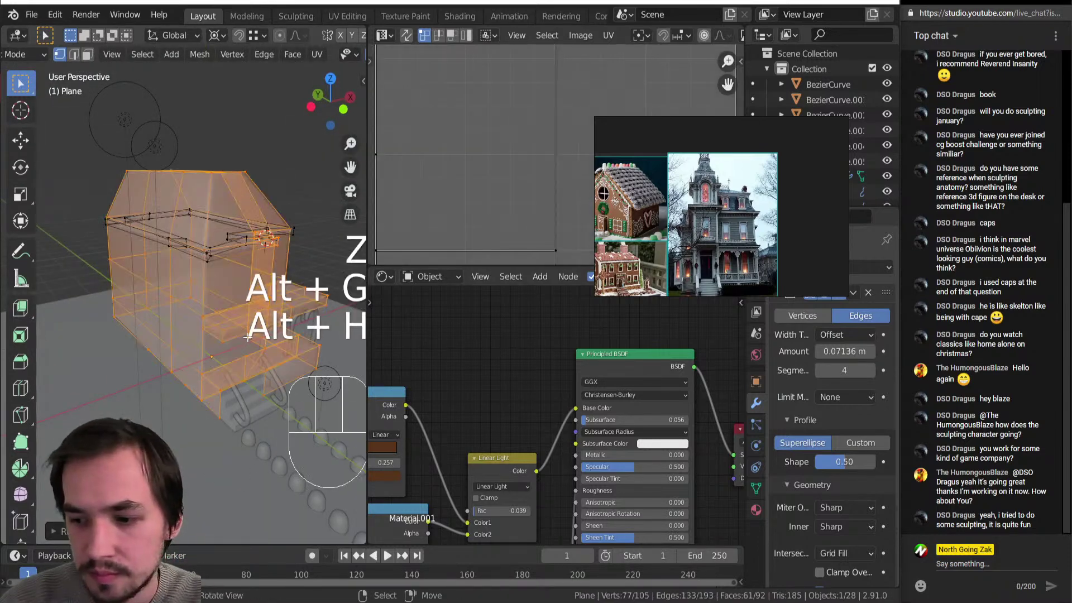
# Inspect the house's roof and eaves in Object Mode with Material Preview shading, and return to Edit Mode.
pyautogui.press('Tab')
pyautogui.press('z')
pyautogui.click(177, 117)
pyautogui.press('z')
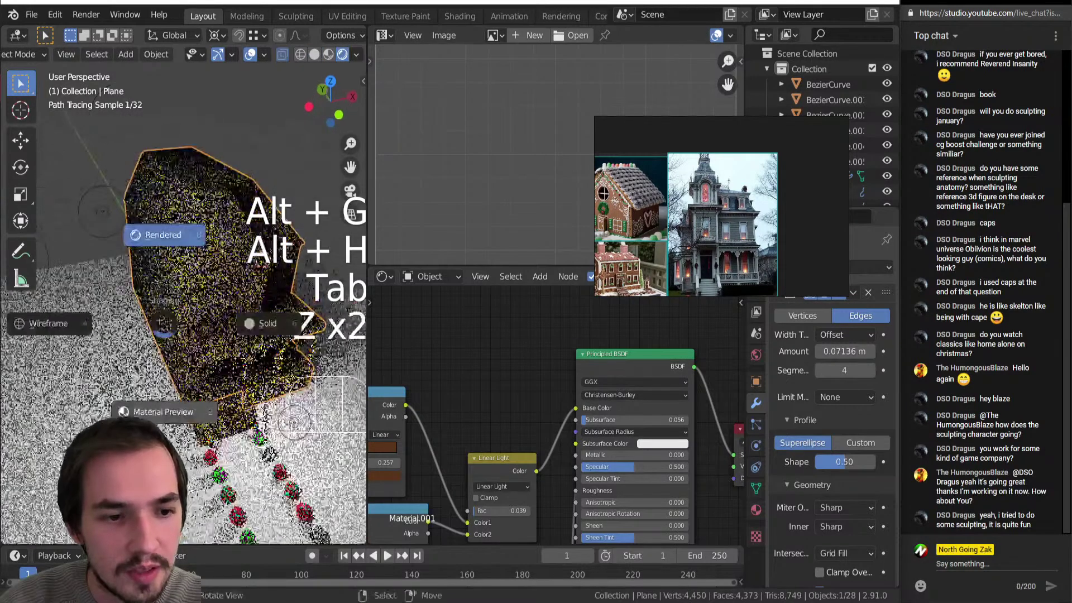
pyautogui.click(158, 407)
pyautogui.moveTo(154, 376)
pyautogui.mouseDown(button='middle')
pyautogui.moveTo(105, 382)
pyautogui.moveTo(103, 350)
pyautogui.moveTo(119, 353)
pyautogui.mouseUp(button='middle')
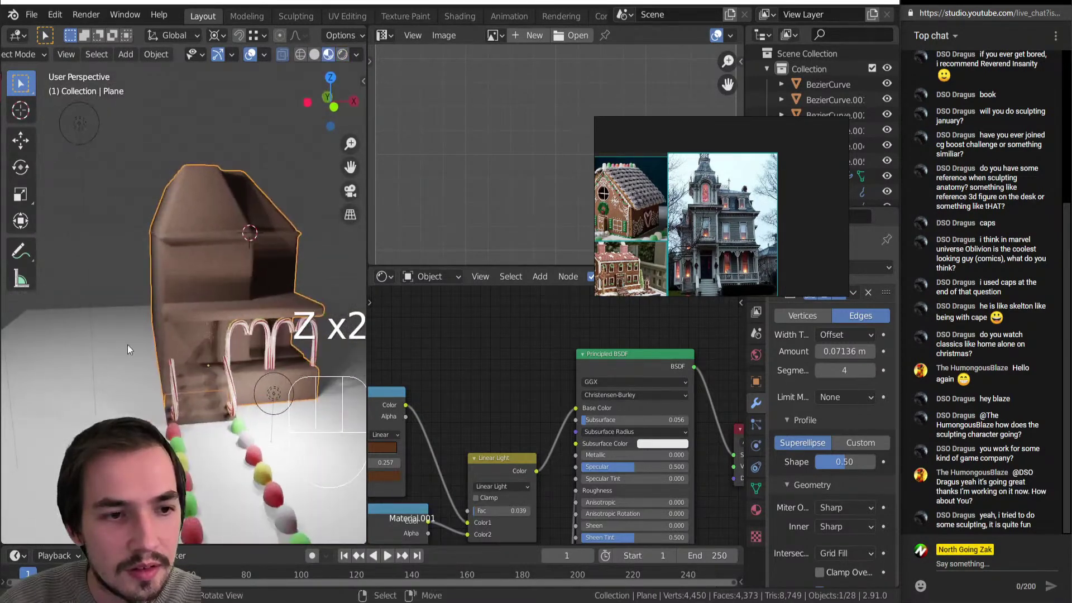
pyautogui.moveTo(11, 323); pyautogui.dragTo(104, 350, button='middle')
pyautogui.press('Tab')
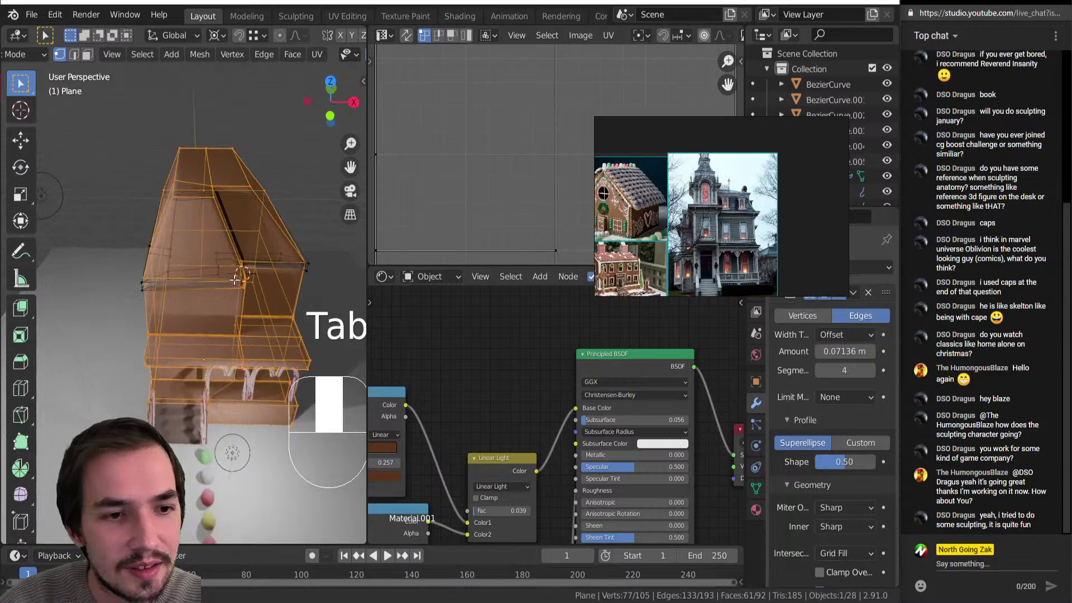
# Select only the connected trim band that runs around the base of the upper roof in the house mesh.
pyautogui.moveTo(233, 252); pyautogui.dragTo(234, 234, button='middle')
pyautogui.moveTo(160, 221); pyautogui.dragTo(193, 295, button='middle')
pyautogui.press('Tab')
pyautogui.press('Tab')
pyautogui.hotkey('alt', 'a')
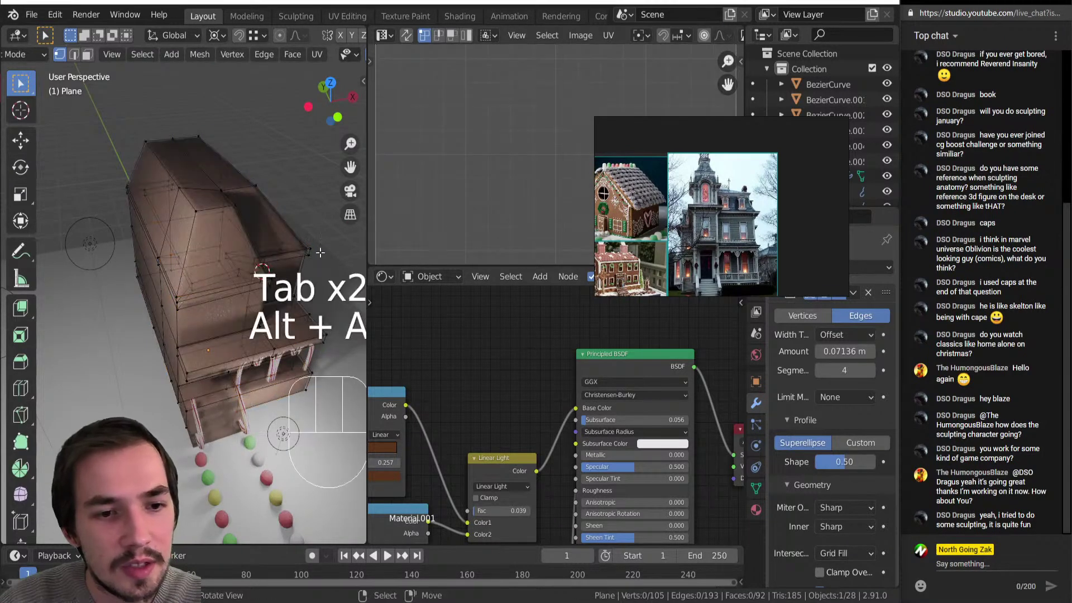
pyautogui.press('l')
pyautogui.scroll(-1, 500, 324)
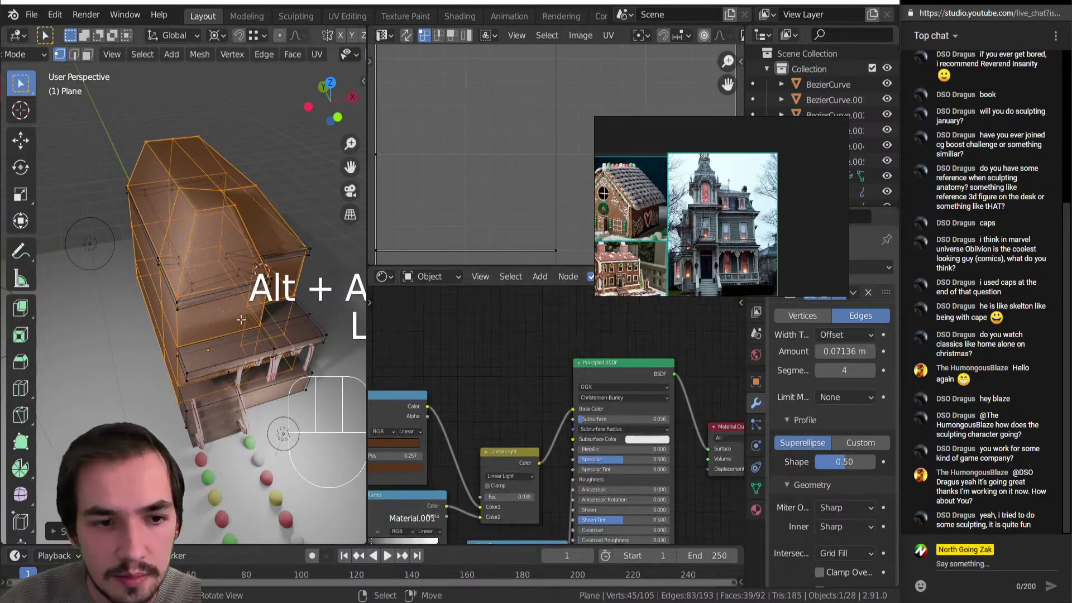
pyautogui.hotkey('alt', 'a')
pyautogui.press('l')
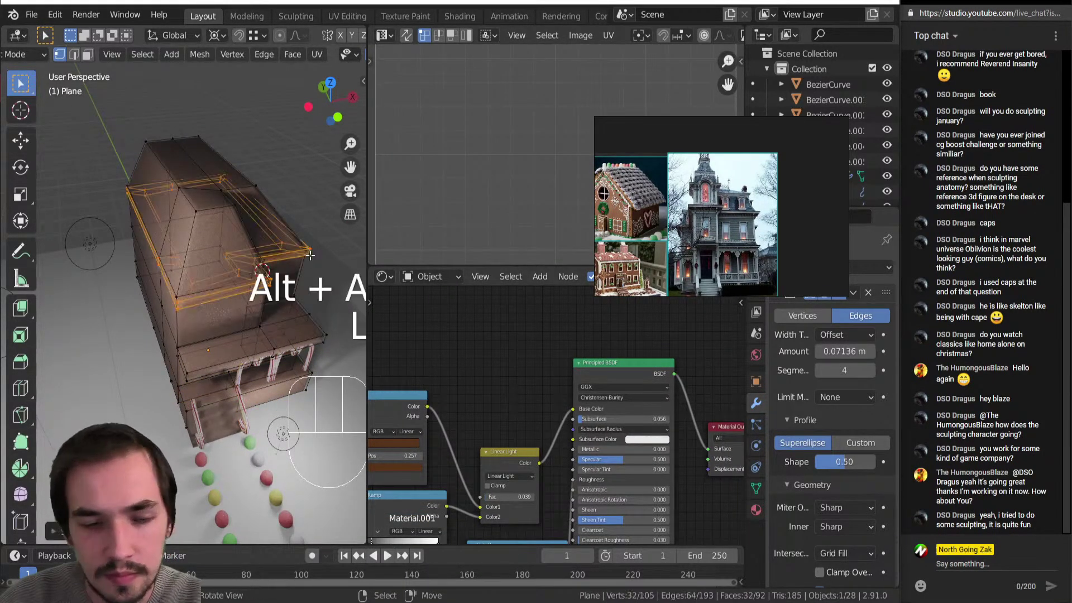
# Reposition the reference image board over the empty UV area and show the house's material settings.
pyautogui.scroll(-1, 480, 240)
pyautogui.scroll(-3, 481, 240)
pyautogui.moveTo(706, 185); pyautogui.dragTo(746, 191)
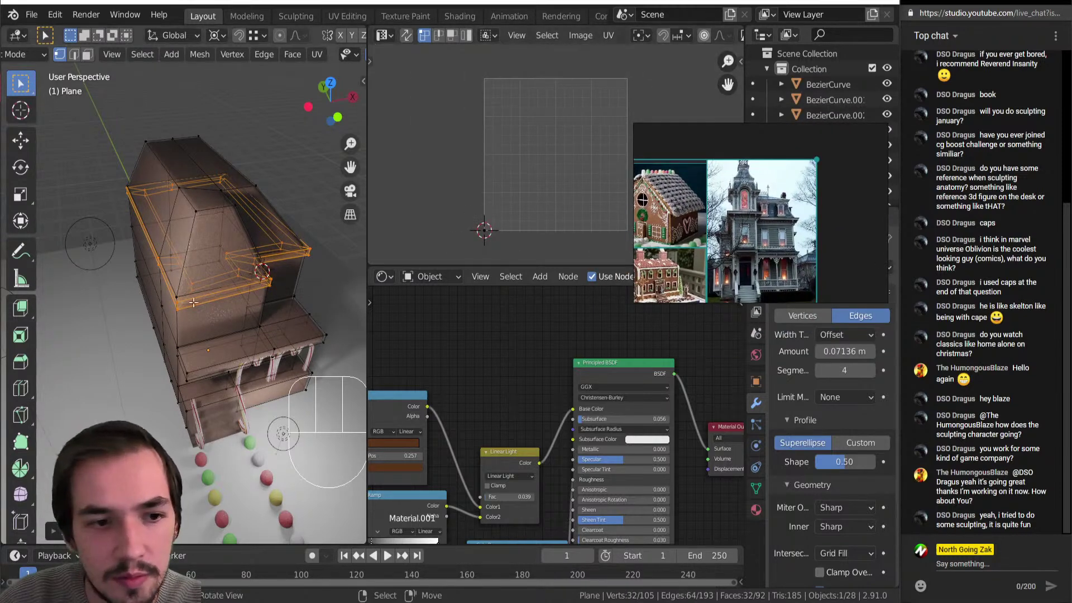
pyautogui.moveTo(202, 288); pyautogui.dragTo(208, 304, button='middle')
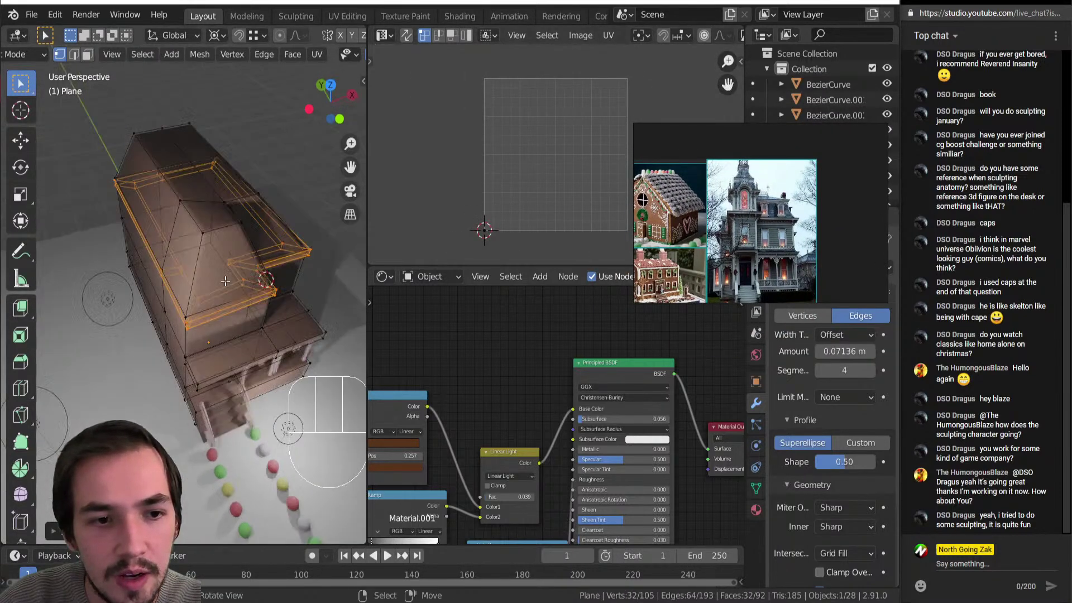
pyautogui.click(642, 35)
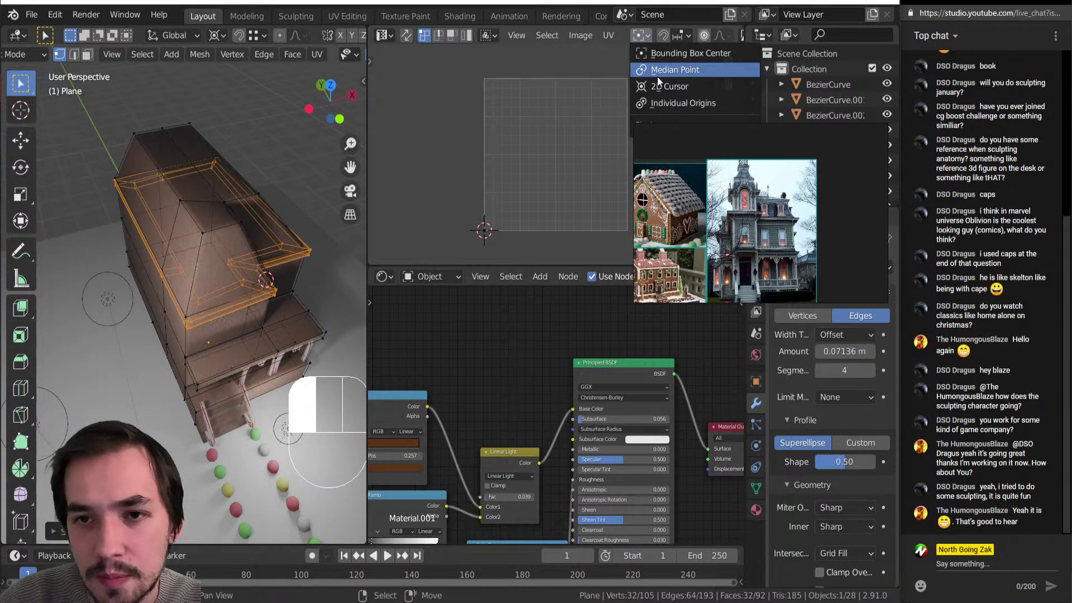
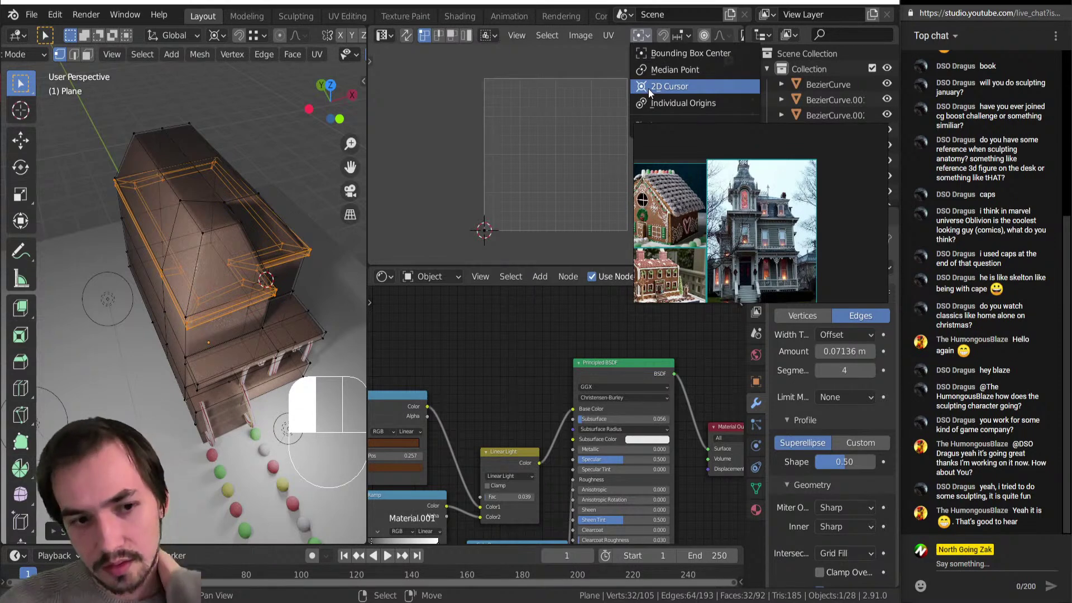
pyautogui.scroll(-1, 580, 222)
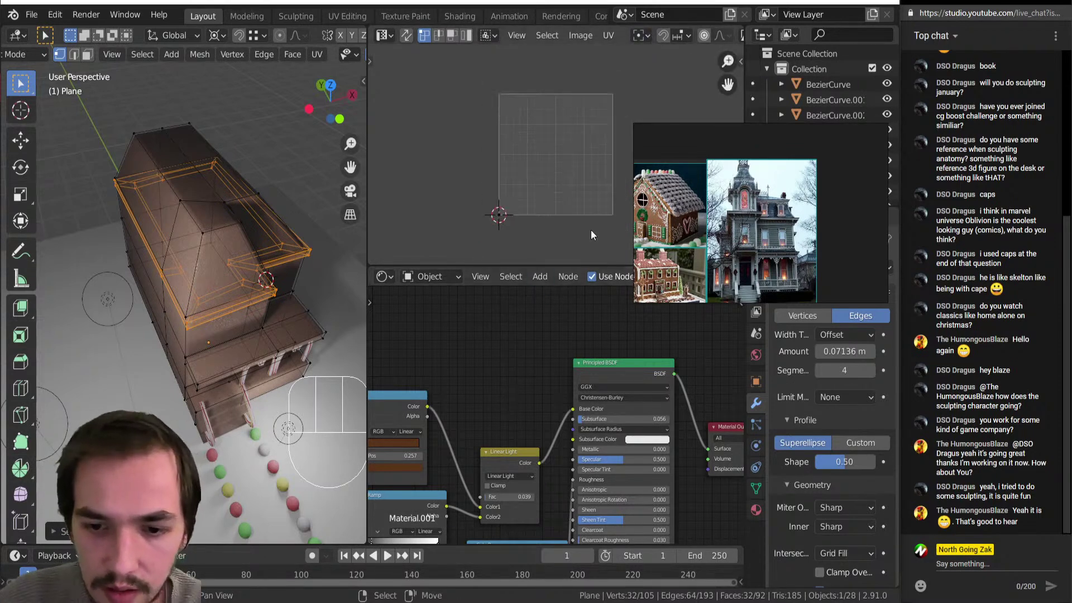
pyautogui.moveTo(676, 240); pyautogui.dragTo(796, 212)
pyautogui.scroll(-1, 664, 292)
pyautogui.scroll(-5, 615, 277)
pyautogui.click(755, 510)
pyautogui.moveTo(837, 195); pyautogui.dragTo(540, 192)
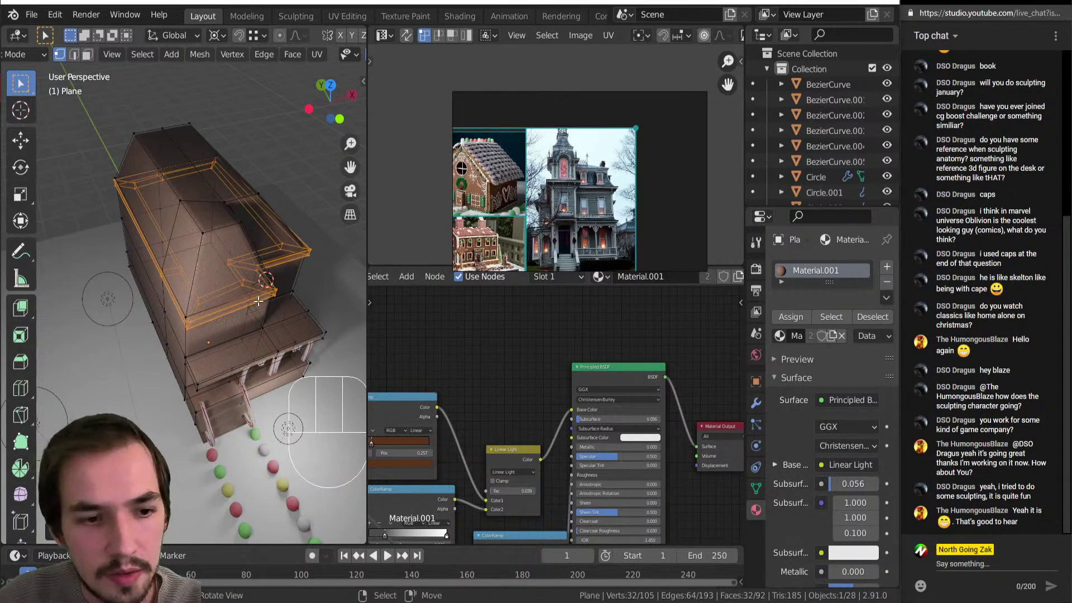
# Separate the selected roof trim into its own object, leave Edit Mode and select the new trim object.
pyautogui.moveTo(258, 302); pyautogui.dragTo(184, 313, button='middle')
pyautogui.press('p')
pyautogui.click(185, 285)
pyautogui.press('Tab')
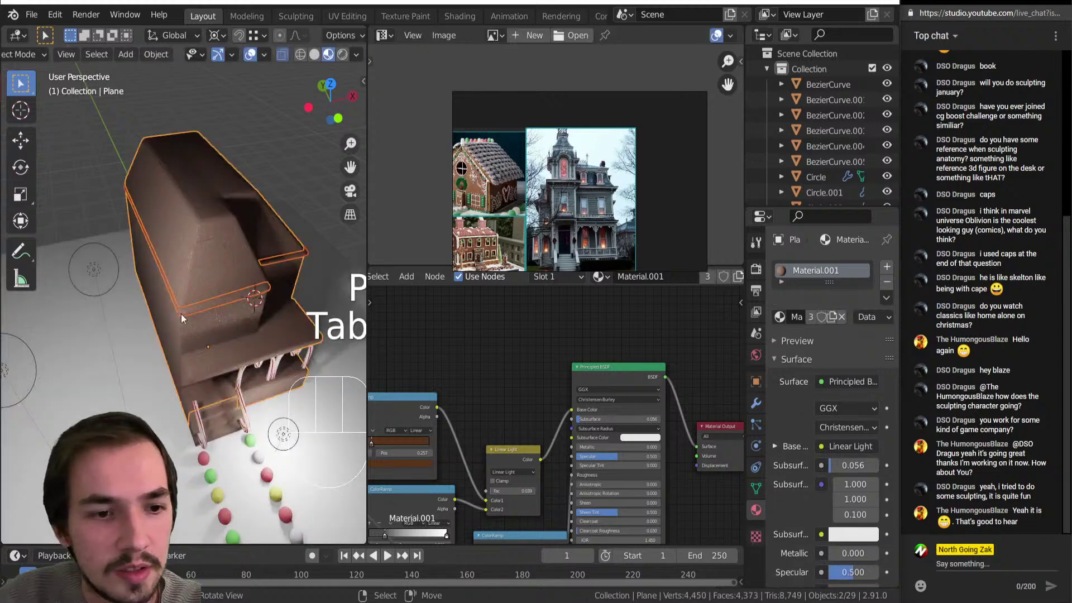
pyautogui.click(296, 253)
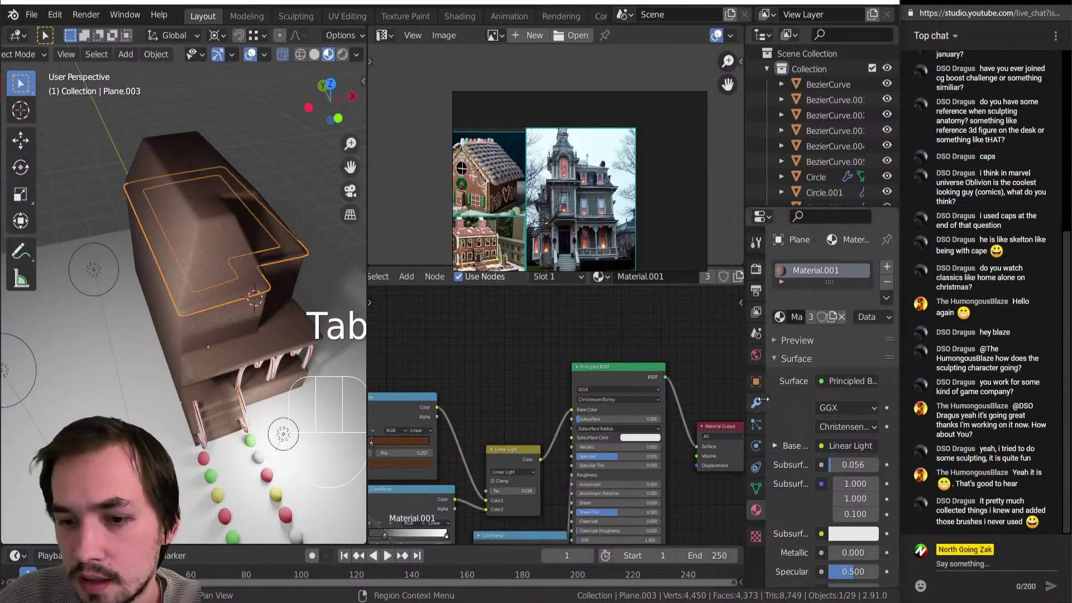
# Make the trim's material a single-user copy and disconnect the Linear Light node from the Base Color.
pyautogui.click(737, 277)
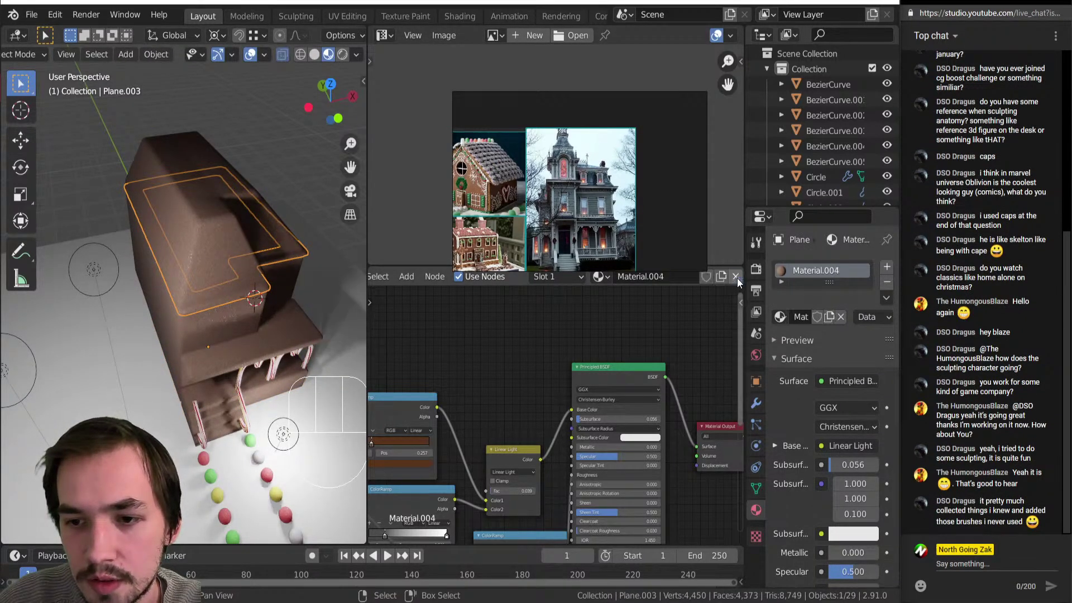
pyautogui.scroll(-5, 547, 417)
pyautogui.moveTo(460, 436); pyautogui.dragTo(503, 398, button='middle')
pyautogui.scroll(6, 554, 419)
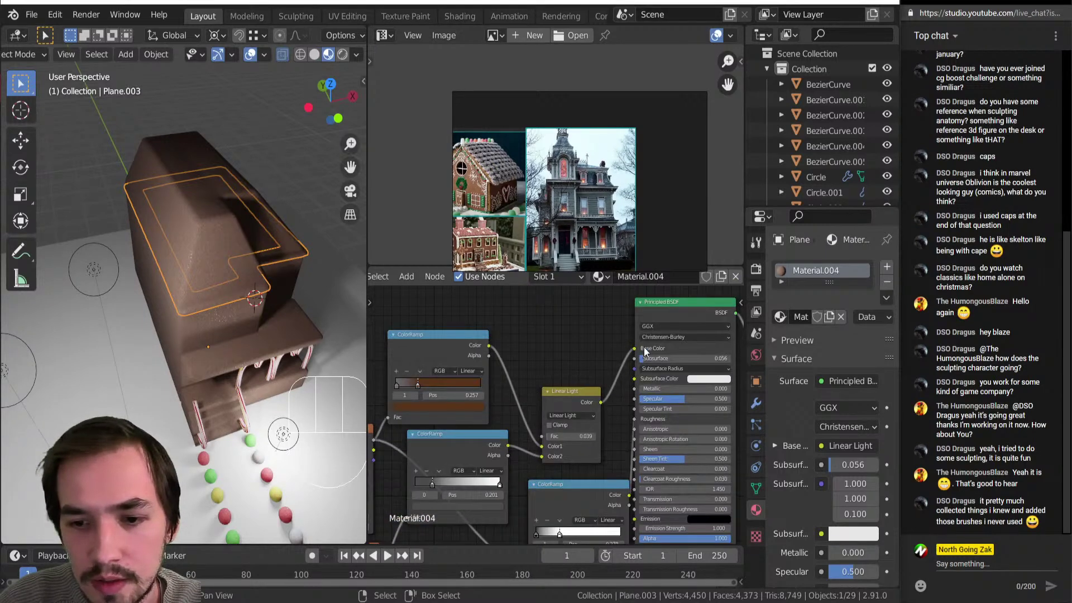
pyautogui.moveTo(637, 351); pyautogui.dragTo(592, 357)
pyautogui.scroll(8, 200, 294)
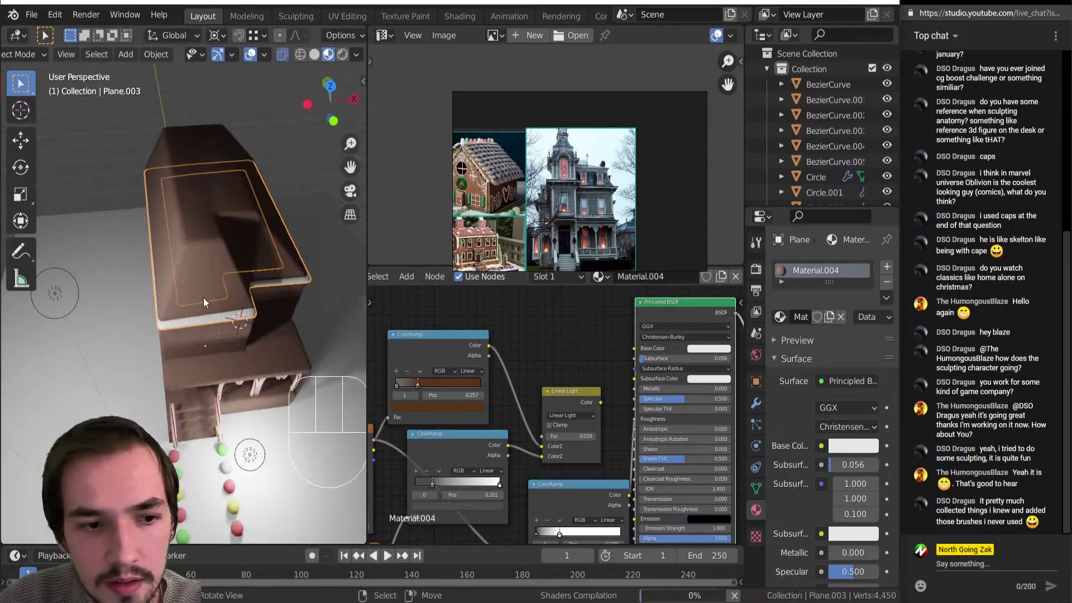
pyautogui.moveTo(198, 282)
pyautogui.mouseDown(button='middle')
pyautogui.moveTo(226, 247)
pyautogui.moveTo(209, 283)
pyautogui.mouseUp(button='middle')
pyautogui.scroll(3, 207, 283)
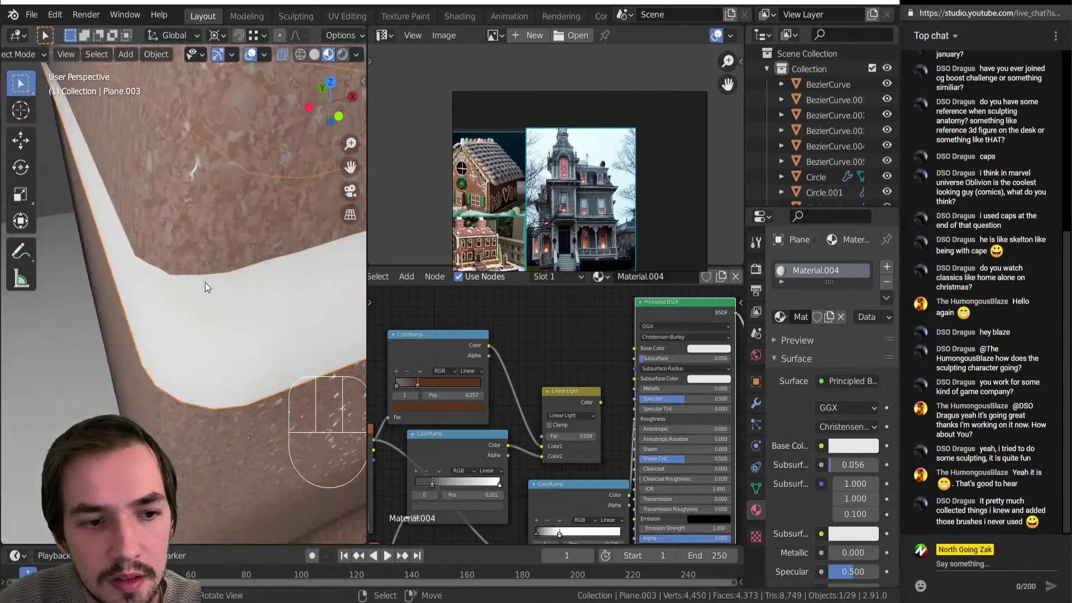
# Preview the roughness ColorRamp on the trim, shift its dark stop slightly and restore the Principled BSDF output.
pyautogui.scroll(-5, 568, 451)
pyautogui.moveTo(569, 471); pyautogui.dragTo(574, 428, button='middle')
pyautogui.scroll(4, 575, 392)
pyautogui.moveTo(574, 429); pyautogui.dragTo(554, 424)
pyautogui.keyDown('ctrl'); pyautogui.keyDown('shift'); pyautogui.click(554, 424); pyautogui.keyUp('shift'); pyautogui.keyUp('ctrl')
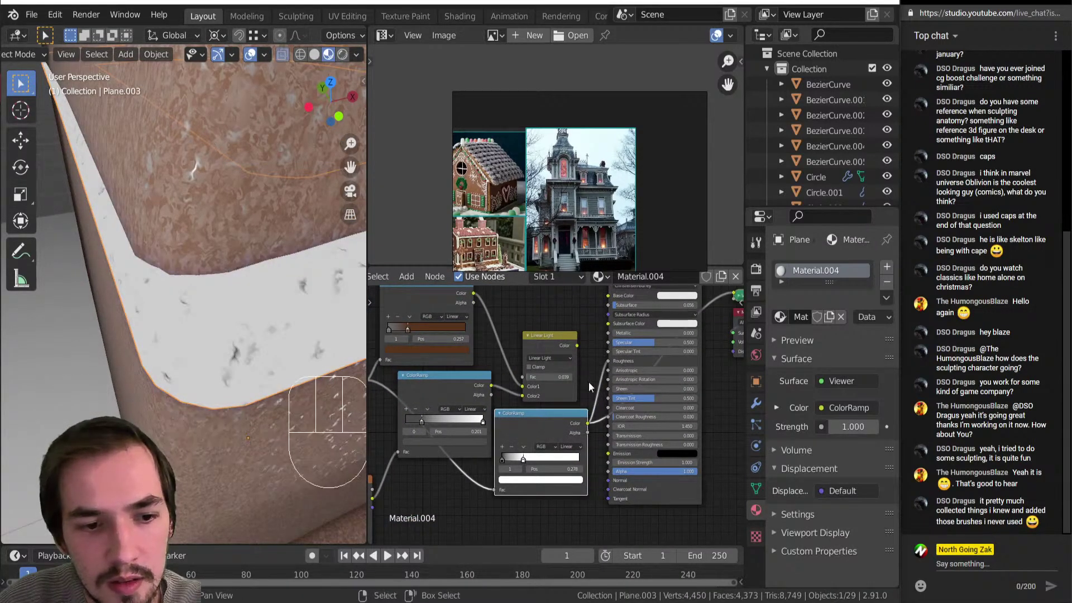
pyautogui.scroll(2, 565, 448)
pyautogui.moveTo(483, 473); pyautogui.dragTo(490, 474)
pyautogui.scroll(-2, 561, 391)
pyautogui.moveTo(642, 288); pyautogui.dragTo(605, 363, button='middle')
pyautogui.keyDown('ctrl'); pyautogui.keyDown('shift'); pyautogui.click(605, 363); pyautogui.keyUp('shift'); pyautogui.keyUp('ctrl')
# Examine the white roof trim on the model and the icing edges in the gingerbread house reference photo.
pyautogui.moveTo(212, 295)
pyautogui.mouseDown(button='middle')
pyautogui.moveTo(176, 292)
pyautogui.moveTo(216, 272)
pyautogui.moveTo(213, 301)
pyautogui.mouseUp(button='middle')
pyautogui.scroll(3, 213, 300)
pyautogui.scroll(1, 452, 406)
pyautogui.scroll(3, 452, 406)
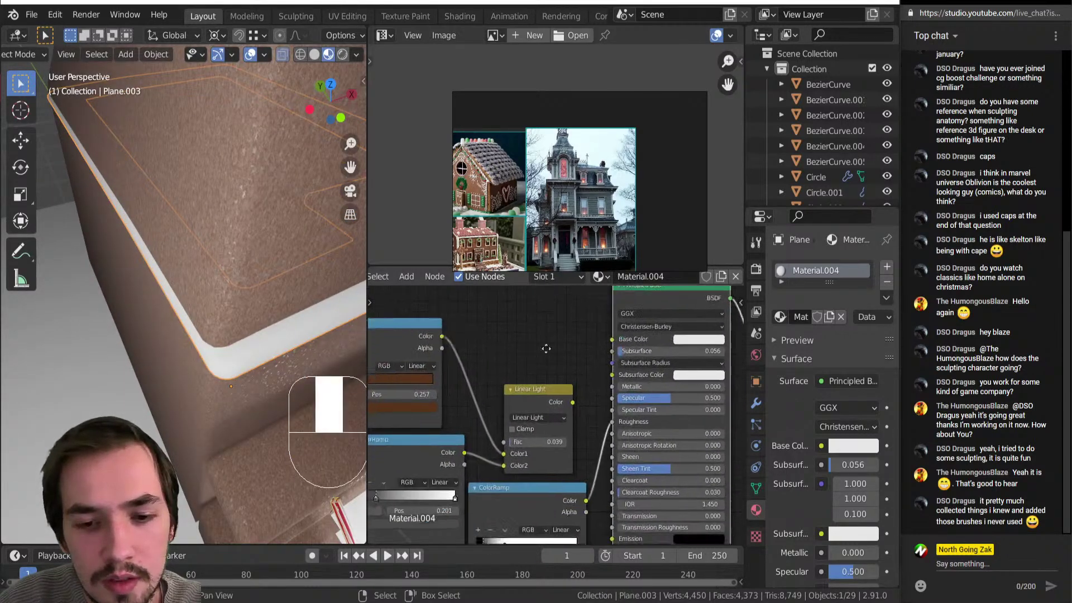
pyautogui.moveTo(453, 407); pyautogui.dragTo(433, 371, button='middle')
pyautogui.scroll(6, 472, 267)
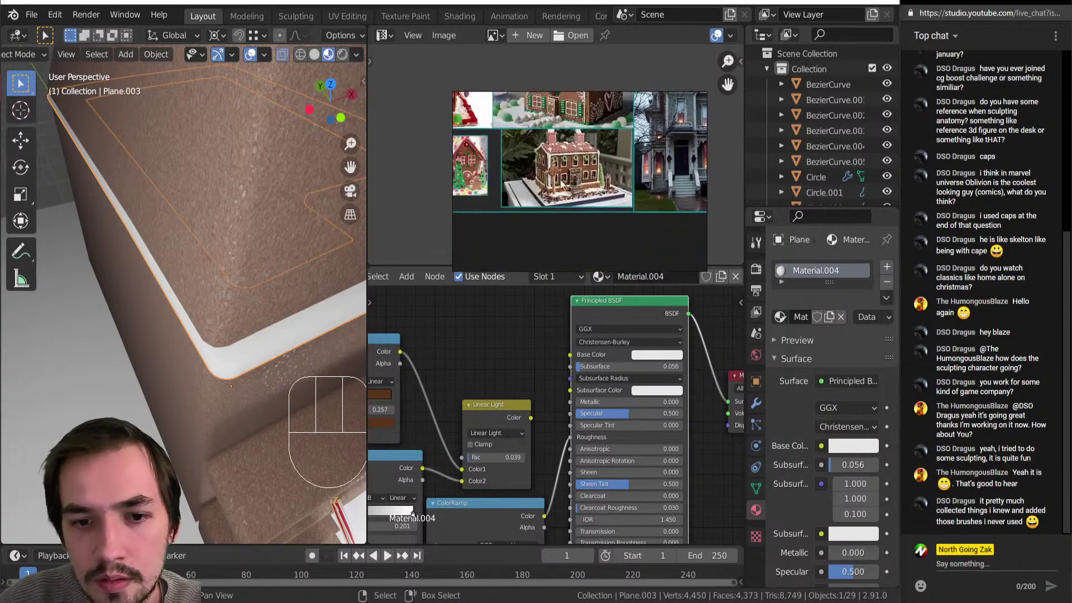
pyautogui.scroll(4, 575, 174)
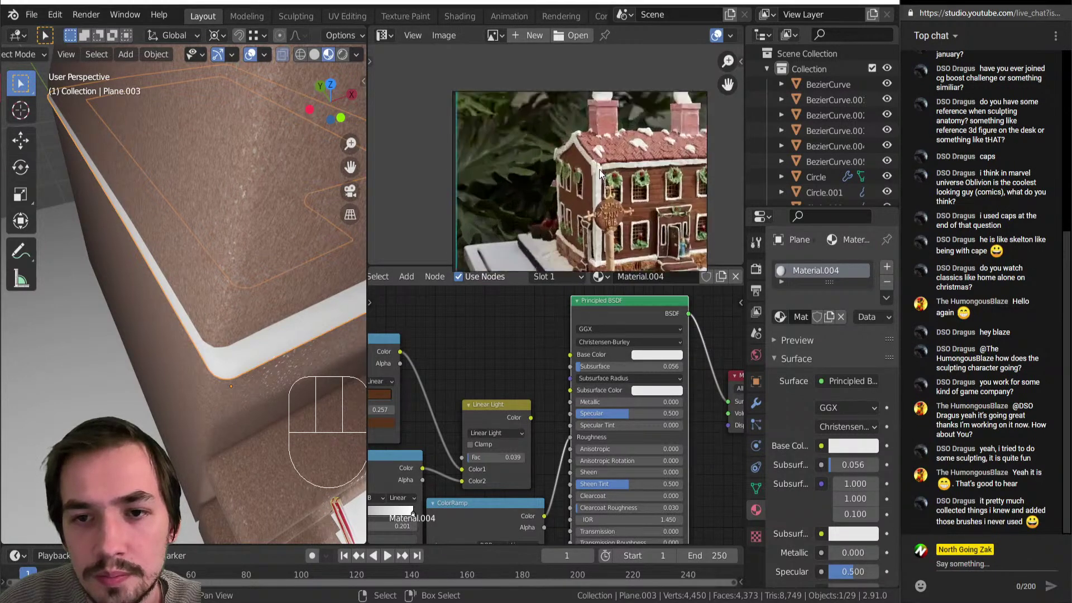
pyautogui.scroll(-2, 540, 422)
# Insert a MixRGB node set to Multiply between the lower ColorRamp and the Principled BSDF's Roughness input.
pyautogui.moveTo(430, 486); pyautogui.dragTo(492, 439, button='middle')
pyautogui.scroll(-1, 511, 417)
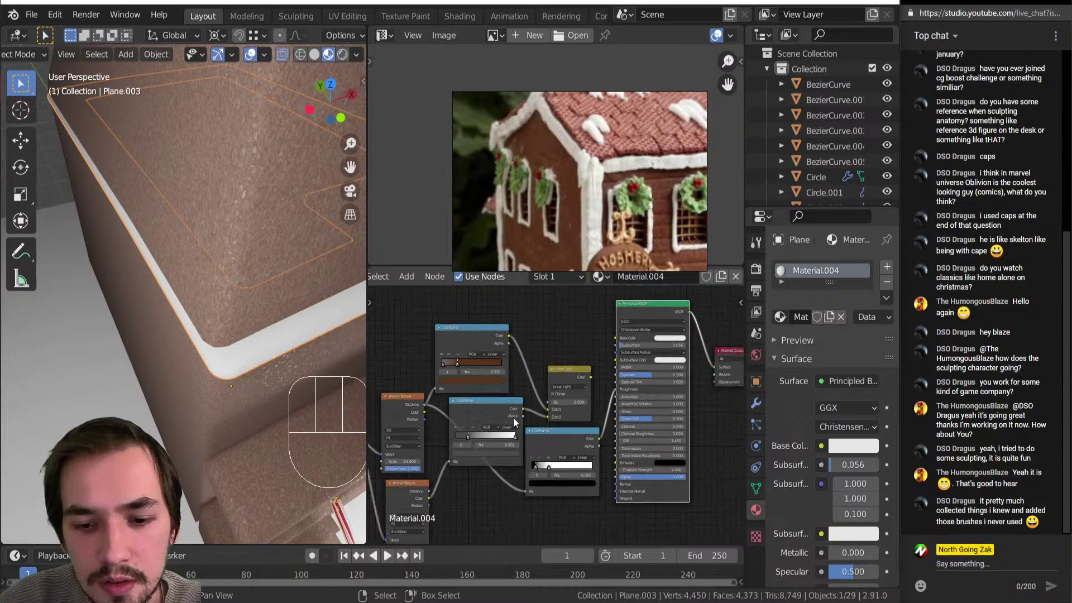
pyautogui.moveTo(553, 431); pyautogui.dragTo(510, 470)
pyautogui.click(571, 449)
pyautogui.hotkey('shift', 'a')
pyautogui.moveTo(536, 505)
pyautogui.click(637, 502)
pyautogui.click(594, 462)
pyautogui.keyDown('ctrl'); pyautogui.scroll(-2, 592, 471); pyautogui.keyUp('ctrl')
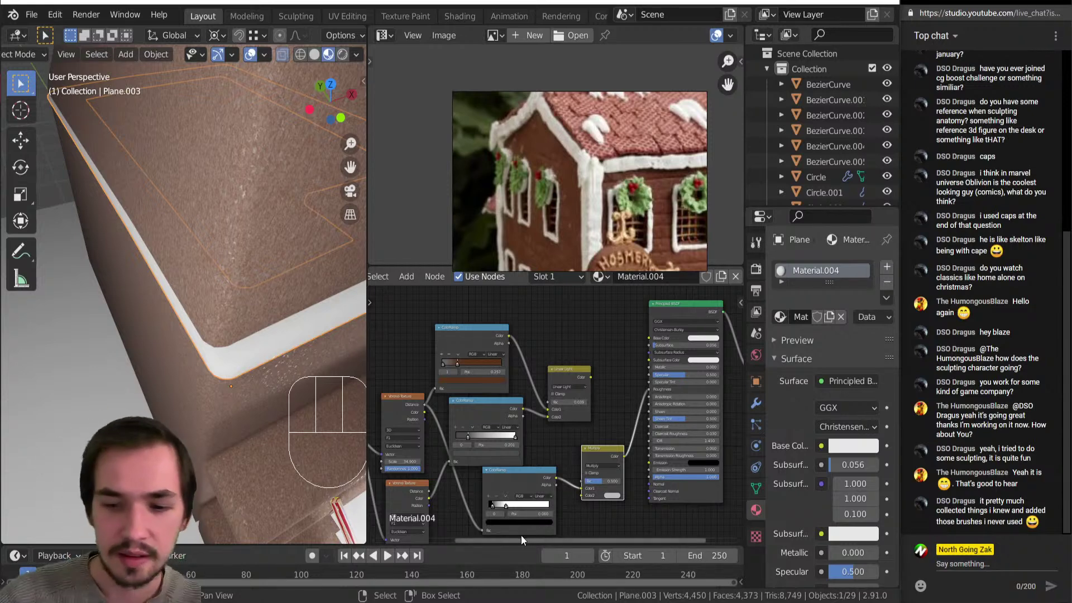
# Edit the trim mesh in top view and move its outer vertices on the negative X side slightly outward.
pyautogui.moveTo(223, 360); pyautogui.dragTo(206, 350, button='middle')
pyautogui.press('Tab')
pyautogui.click(423, 368)
pyautogui.moveTo(233, 344); pyautogui.dragTo(279, 364, button='middle')
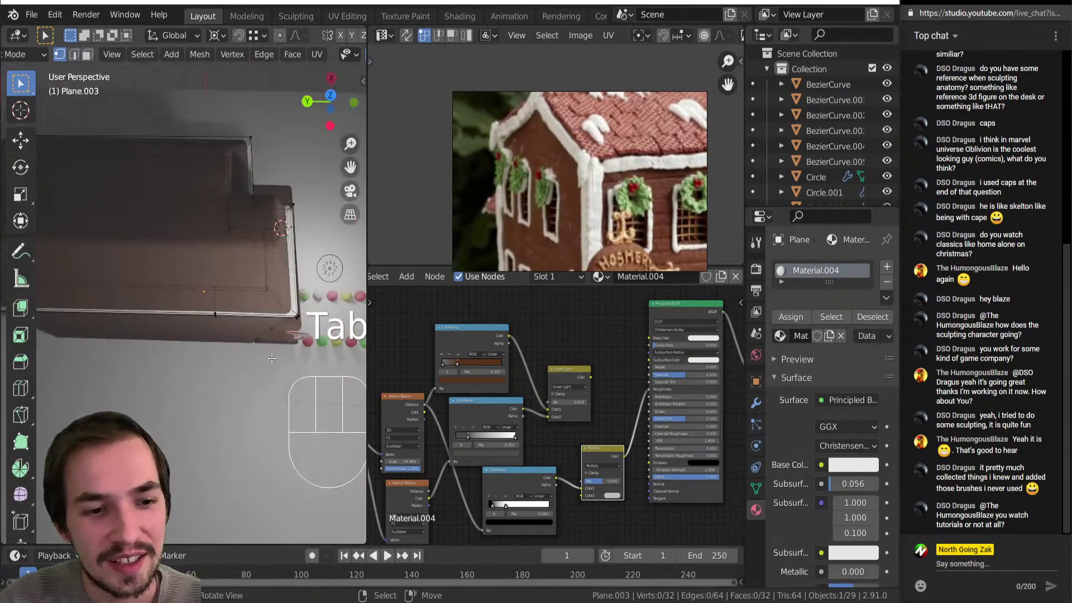
pyautogui.press('KP_7')
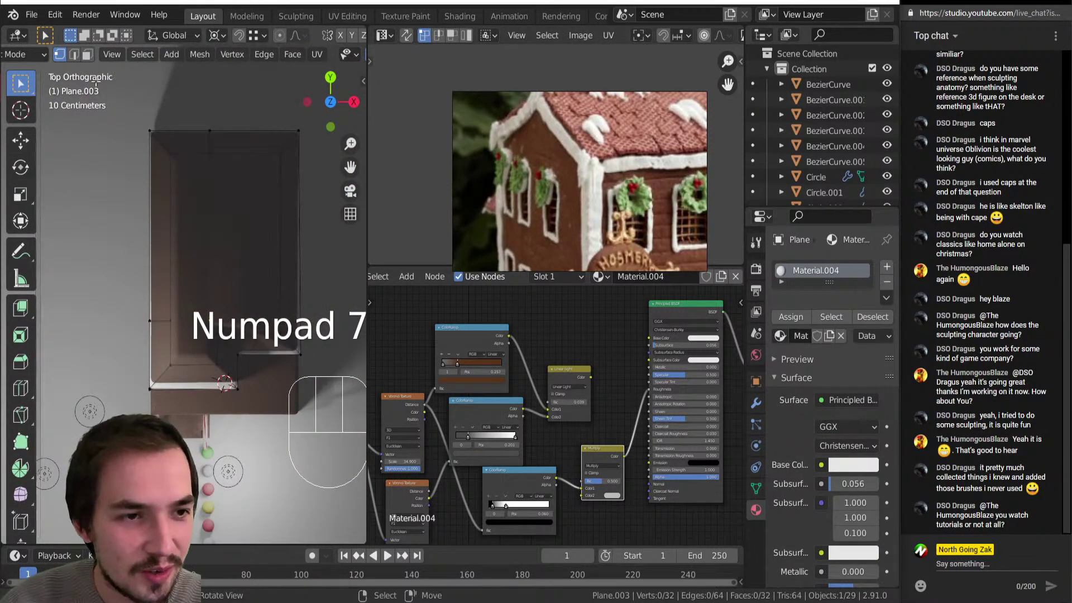
pyautogui.moveTo(161, 418); pyautogui.dragTo(160, 418)
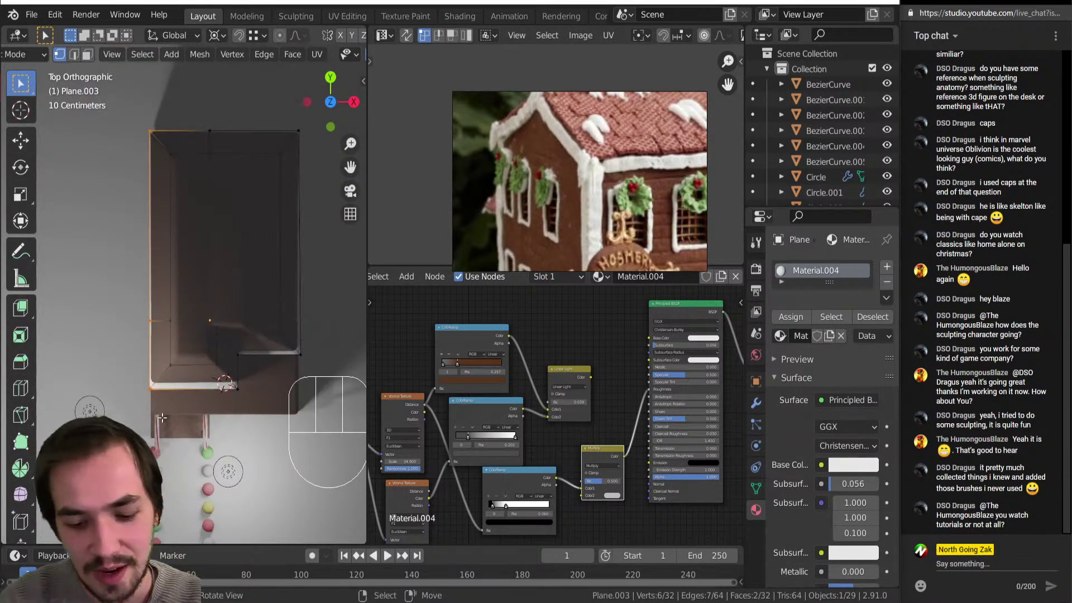
pyautogui.press('g')
pyautogui.click(157, 424)
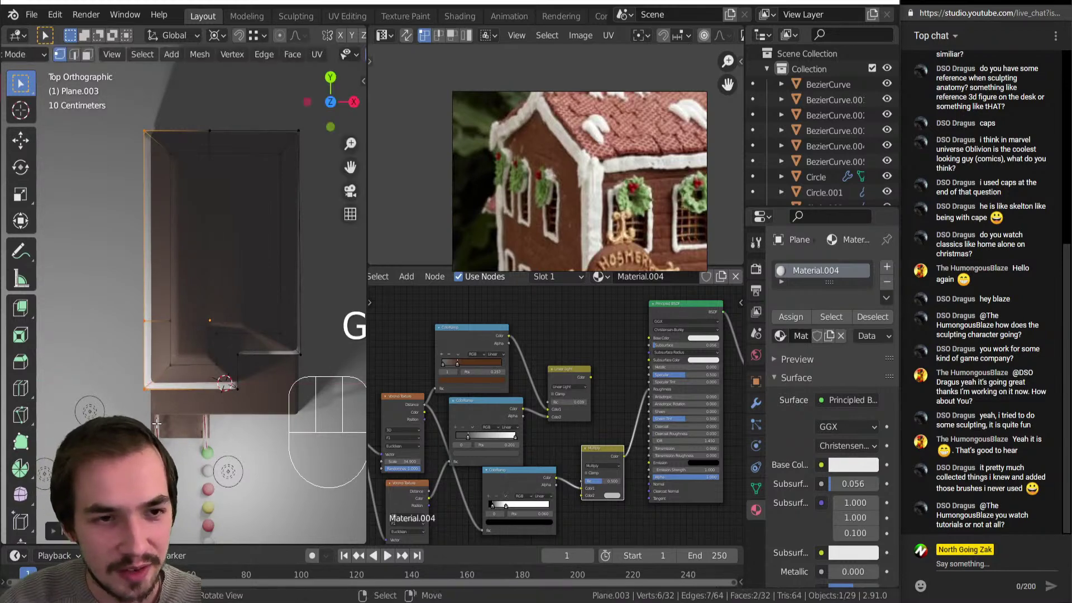
# Move the vertices along the back end of the trim slightly outward along the Y axis.
pyautogui.keyDown('shift'); pyautogui.moveTo(109, 144); pyautogui.dragTo(95, 234, button='middle'); pyautogui.keyUp('shift')
pyautogui.keyDown('shift'); pyautogui.moveTo(108, 196); pyautogui.dragTo(297, 267); pyautogui.keyUp('shift')
pyautogui.press('g')
pyautogui.press('y')
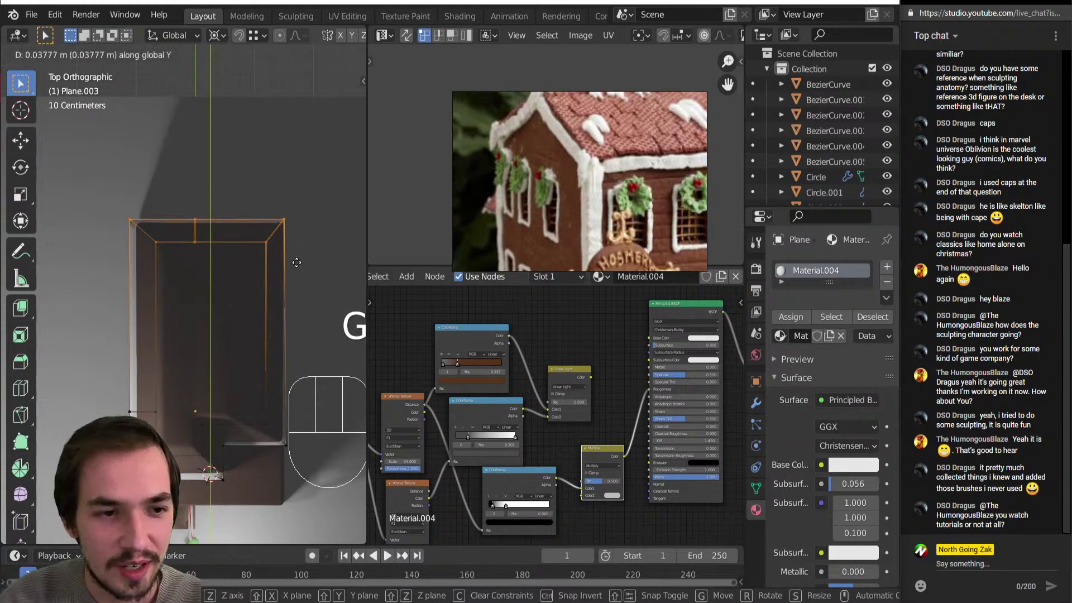
pyautogui.click(296, 261)
# Move the vertices on the positive X side of the trim slightly outward along X, and leave Edit Mode.
pyautogui.keyDown('shift'); pyautogui.moveTo(292, 287); pyautogui.dragTo(225, 168, button='middle'); pyautogui.keyUp('shift')
pyautogui.moveTo(204, 144); pyautogui.dragTo(272, 420)
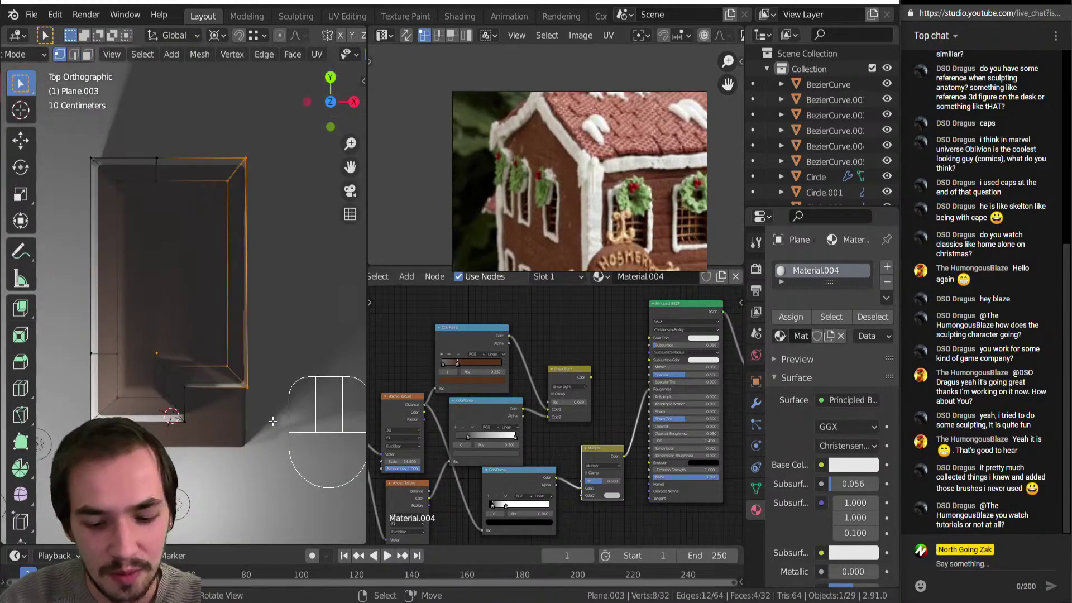
pyautogui.press('g')
pyautogui.press('x')
pyautogui.click(281, 411)
pyautogui.moveTo(281, 411); pyautogui.dragTo(179, 390, button='middle')
pyautogui.press('Tab')
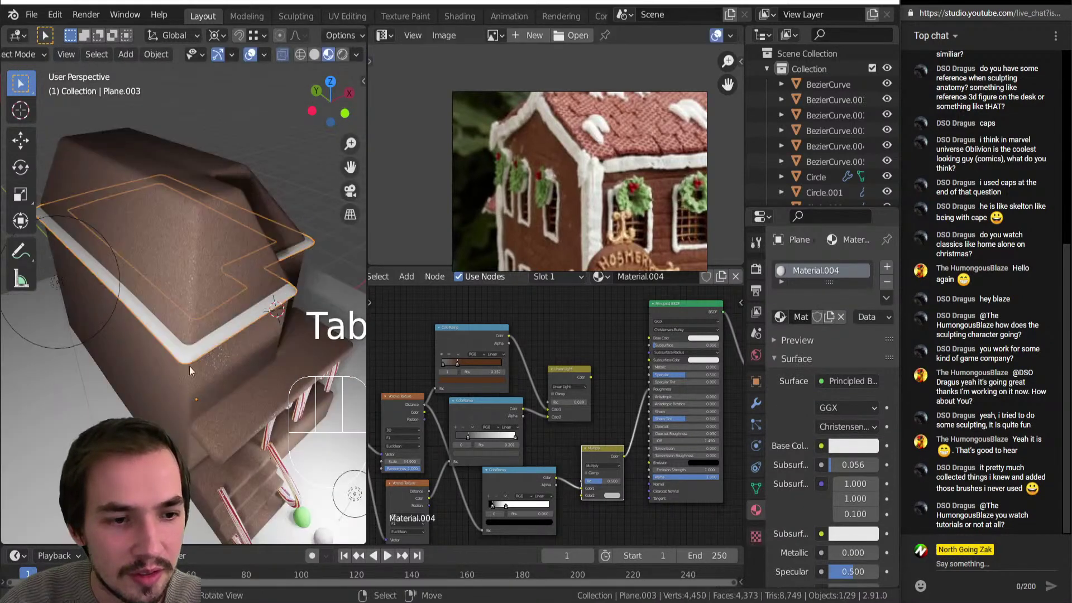
# Connect the lower Voronoi Texture's Distance output to the Color2 input of the Multiply node.
pyautogui.scroll(-5, 179, 390)
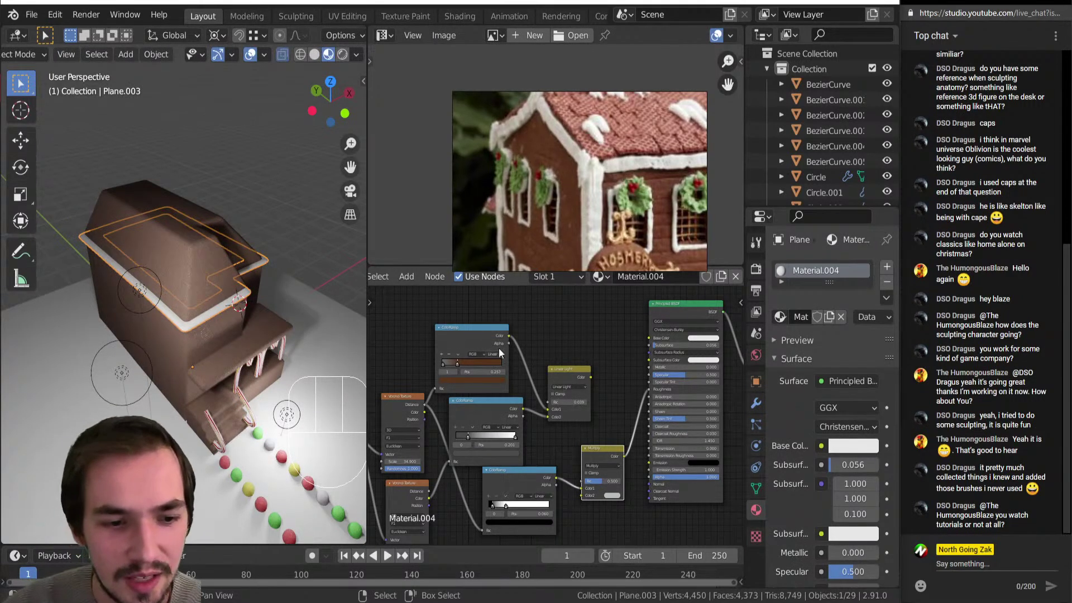
pyautogui.scroll(-1, 558, 391)
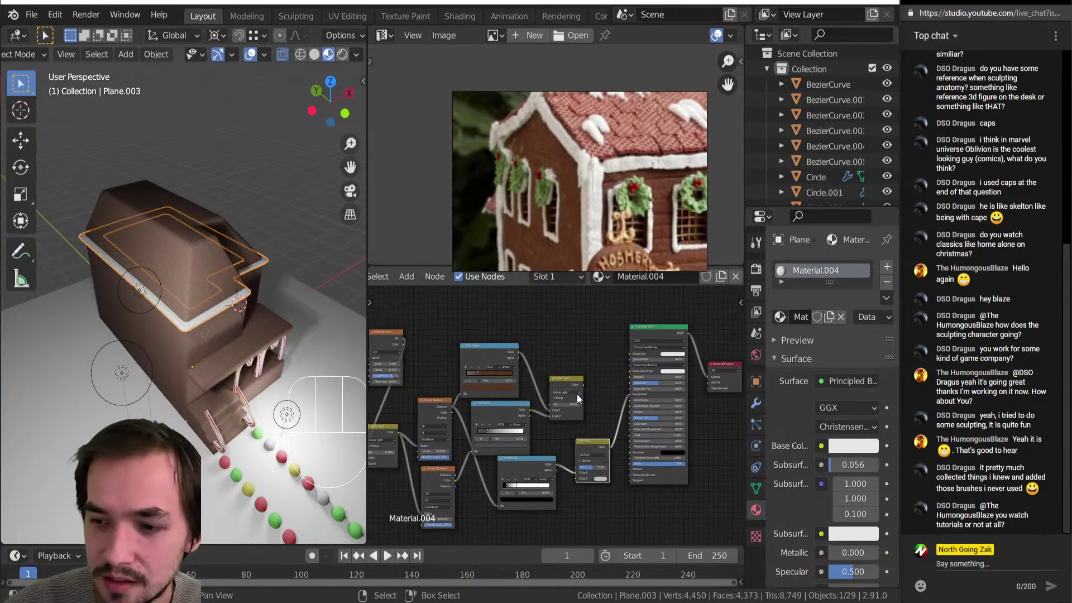
pyautogui.scroll(2, 577, 393)
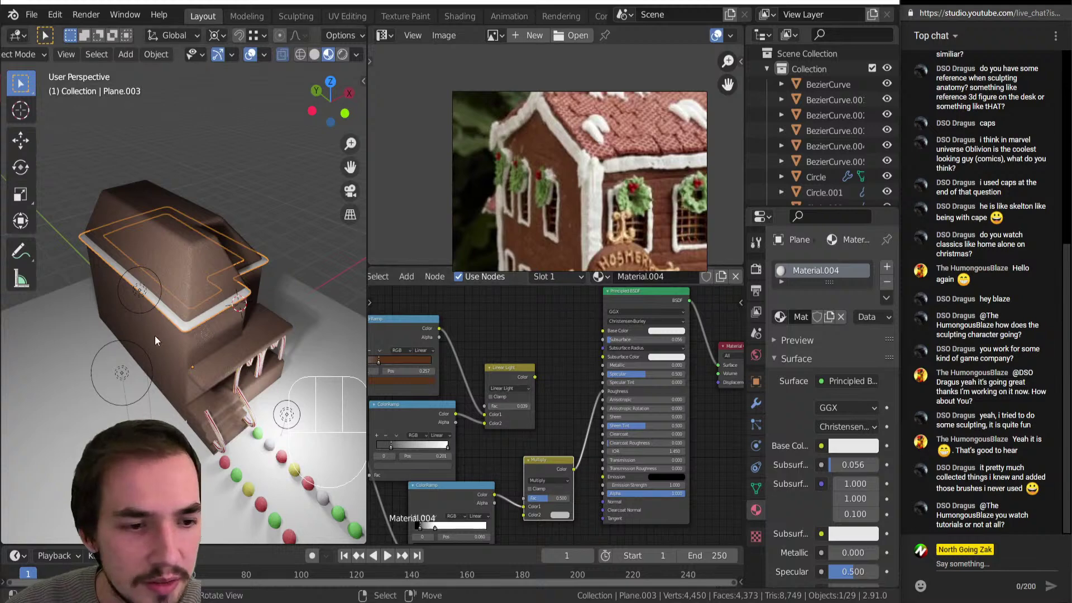
pyautogui.moveTo(157, 337); pyautogui.dragTo(152, 282, button='middle')
pyautogui.scroll(2, 152, 283)
pyautogui.moveTo(380, 517); pyautogui.dragTo(487, 463, button='middle')
pyautogui.moveTo(452, 465); pyautogui.dragTo(631, 462)
pyautogui.scroll(5, 259, 296)
# Apply Shade Flat to the roof trim object.
pyautogui.moveTo(259, 296)
pyautogui.mouseDown(button='middle')
pyautogui.moveTo(258, 330)
pyautogui.moveTo(273, 300)
pyautogui.mouseUp(button='middle')
pyautogui.press('space')
pyautogui.write('shade flat')
pyautogui.press('Return')
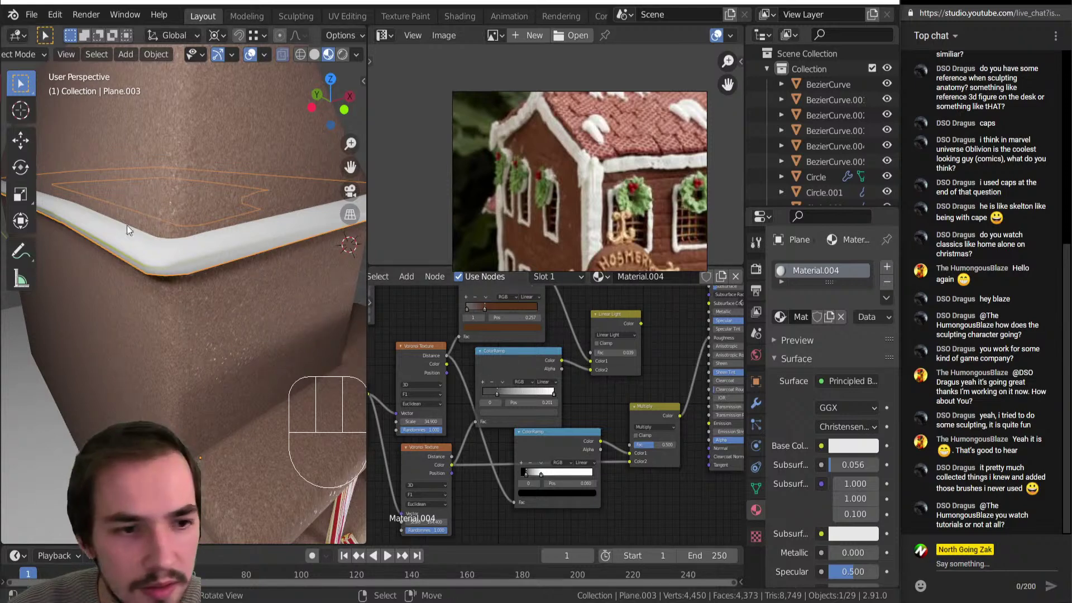
# Set the first two Subsurface Radius values of the trim's Principled BSDF to 0.2.
pyautogui.moveTo(644, 368); pyautogui.dragTo(460, 458, button='middle')
pyautogui.scroll(9, 645, 357)
pyautogui.click(612, 357)
pyautogui.click(577, 356)
pyautogui.click(563, 375)
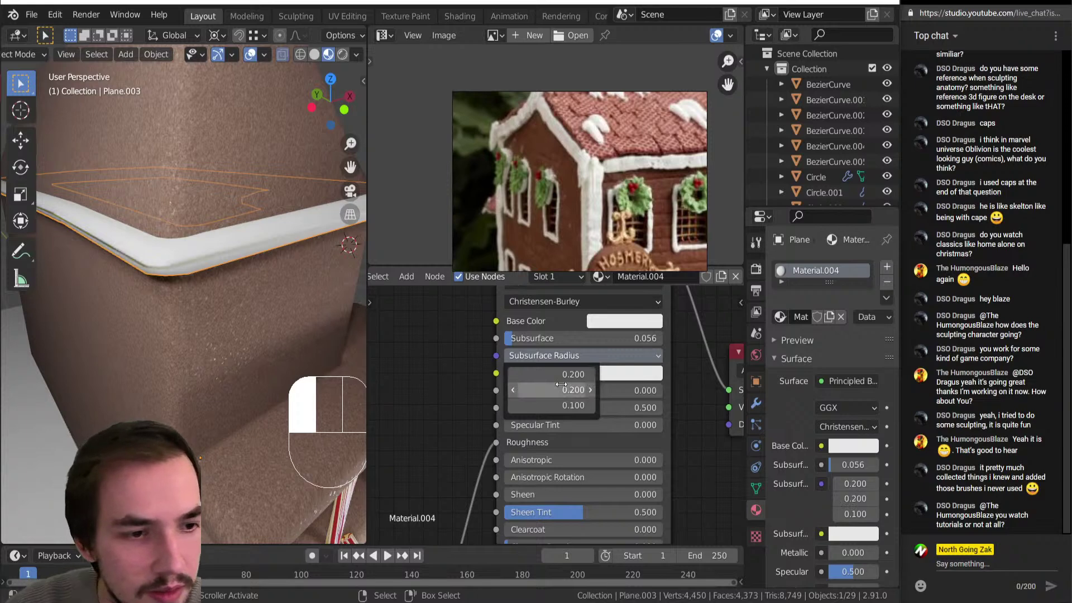
# Set the third Subsurface Radius value of the trim's material to 0.6.
pyautogui.click(562, 354)
pyautogui.click(553, 405)
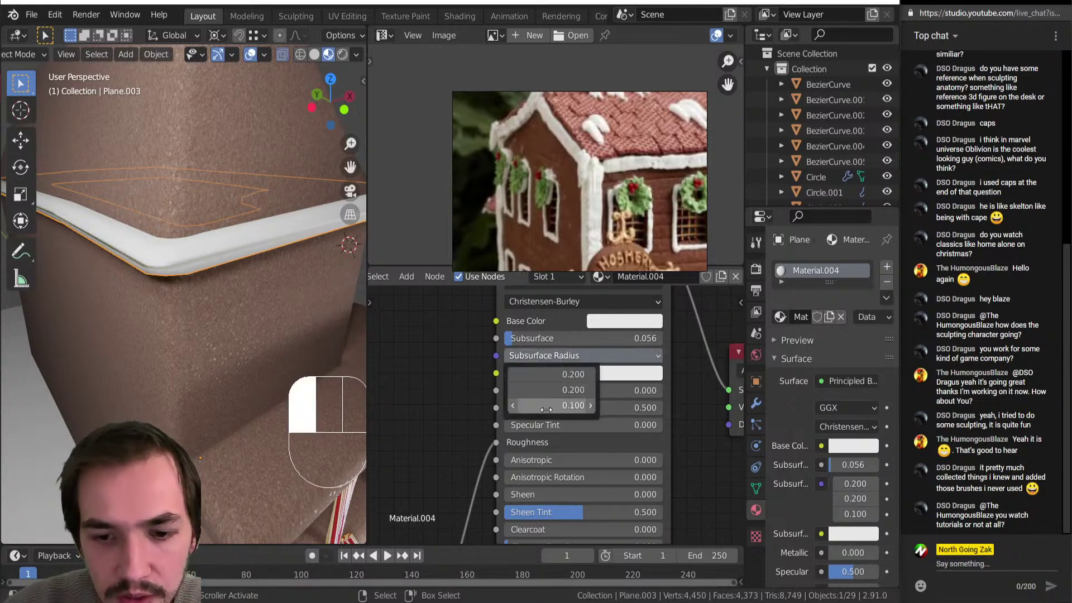
pyautogui.write('0.5')
pyautogui.press('Return')
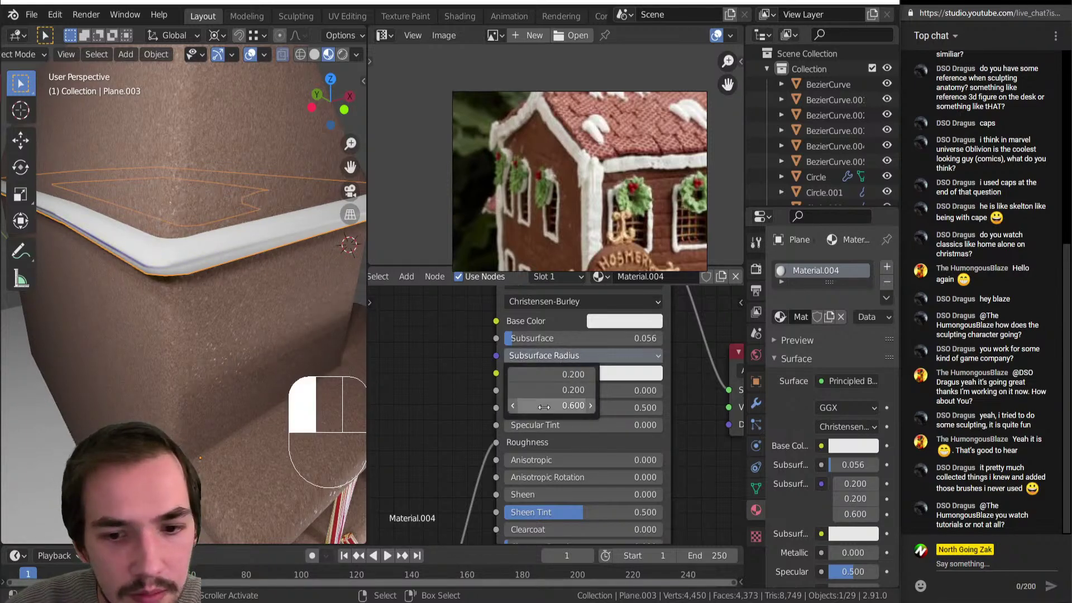
# Set the first two Subsurface Radius values of the trim's Principled BSDF to 0.3 and 0.9.
pyautogui.moveTo(553, 390); pyautogui.dragTo(581, 389)
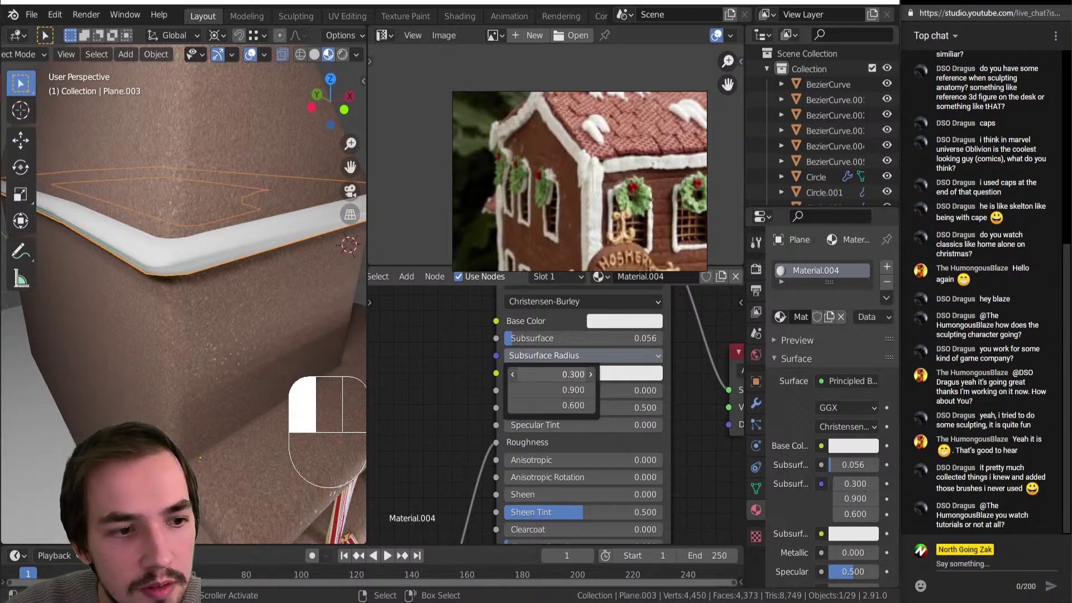
pyautogui.scroll(-6, 190, 335)
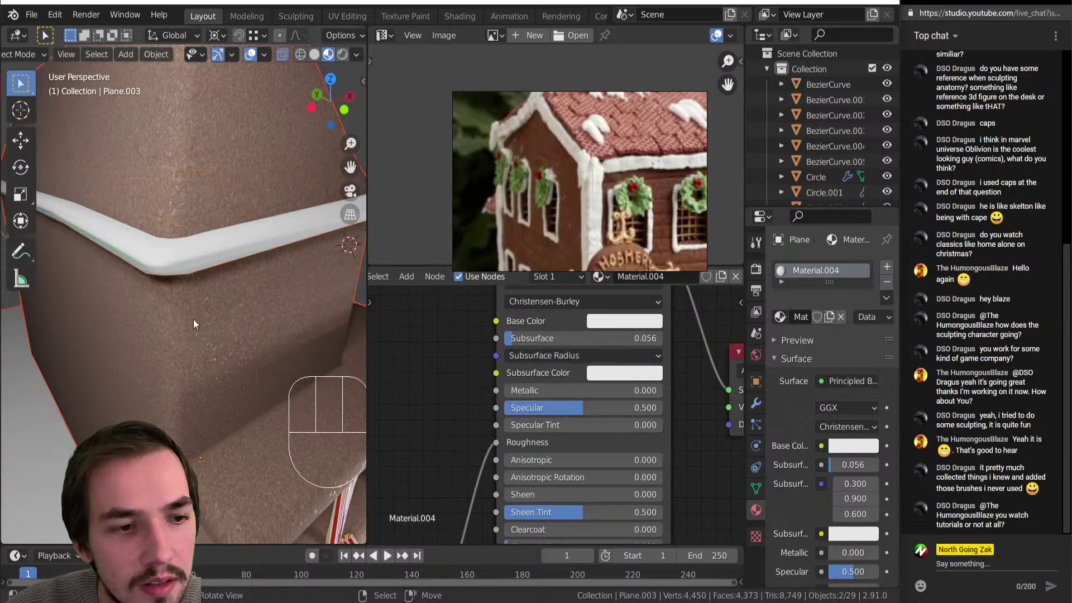
pyautogui.moveTo(205, 331); pyautogui.dragTo(223, 326, button='middle')
# Adjust the Subsurface amount of the trim's Principled BSDF to 0.222.
pyautogui.moveTo(573, 338); pyautogui.dragTo(609, 339)
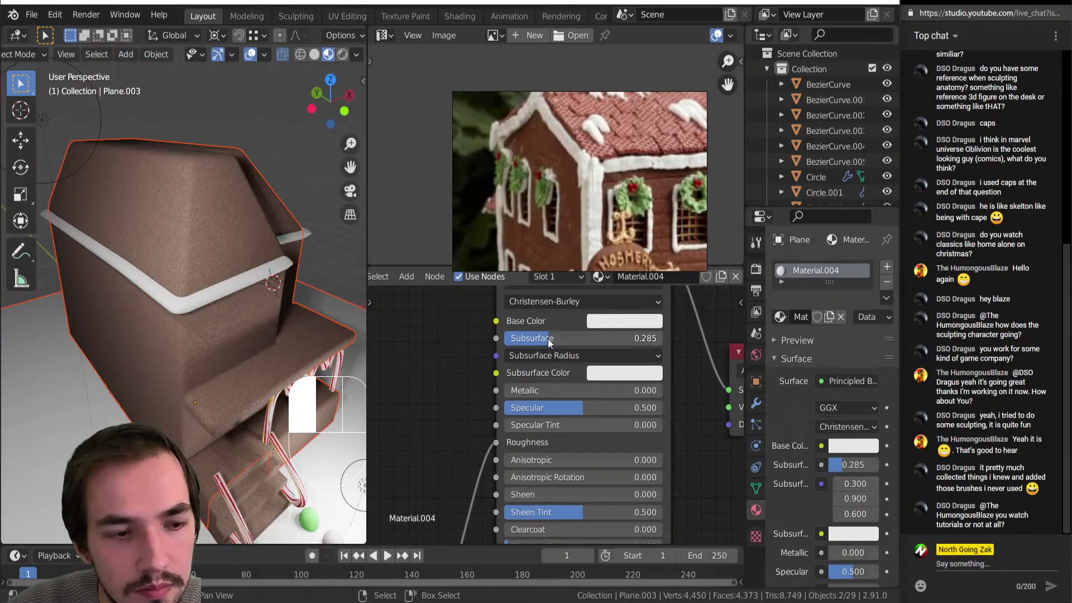
pyautogui.scroll(-4, 102, 330)
pyautogui.moveTo(608, 338); pyautogui.dragTo(593, 339)
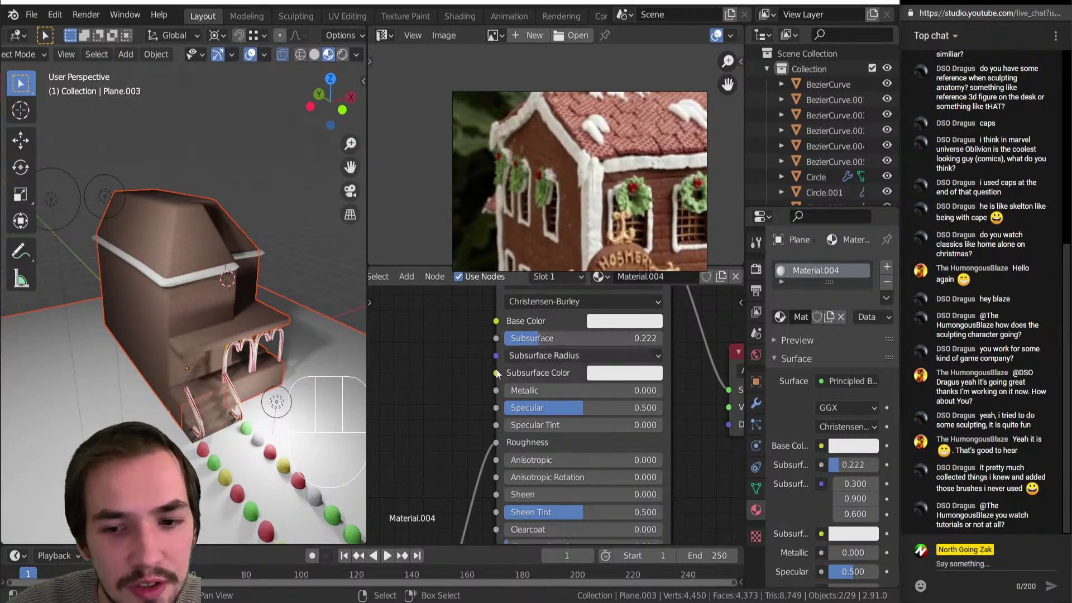
pyautogui.scroll(4, 156, 323)
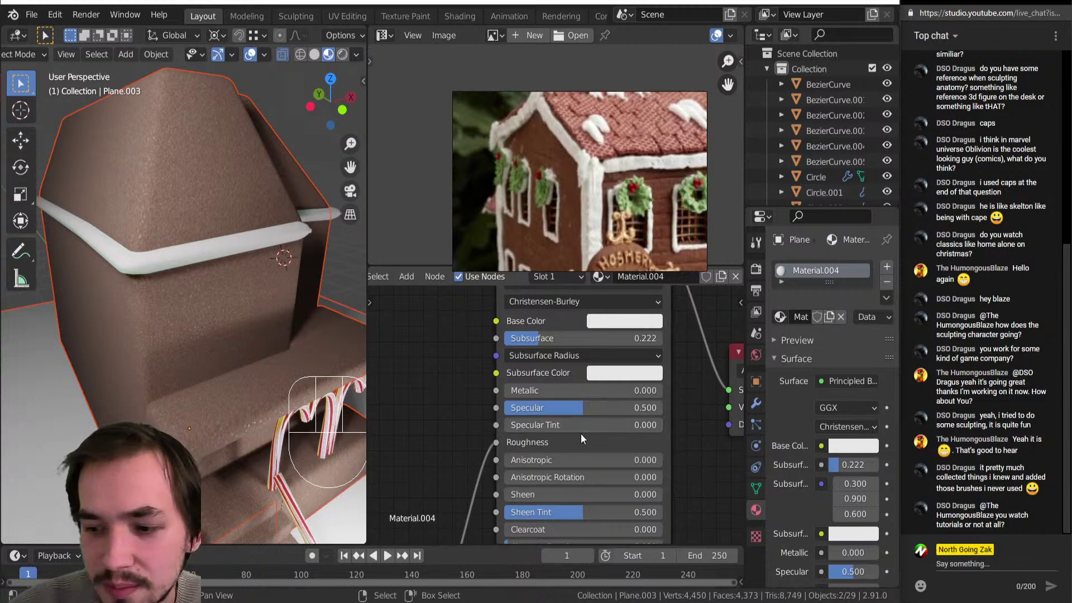
# Set the Fac of the Multiply node feeding the trim material's Roughness to 0.104.
pyautogui.scroll(-5, 457, 405)
pyautogui.scroll(2, 498, 494)
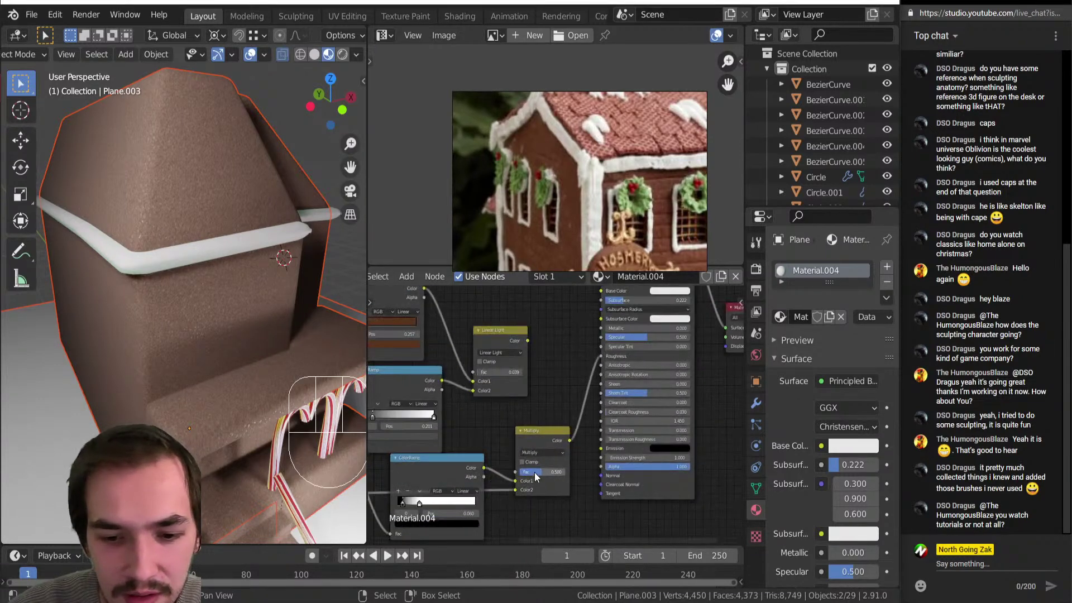
pyautogui.scroll(-2, 542, 472)
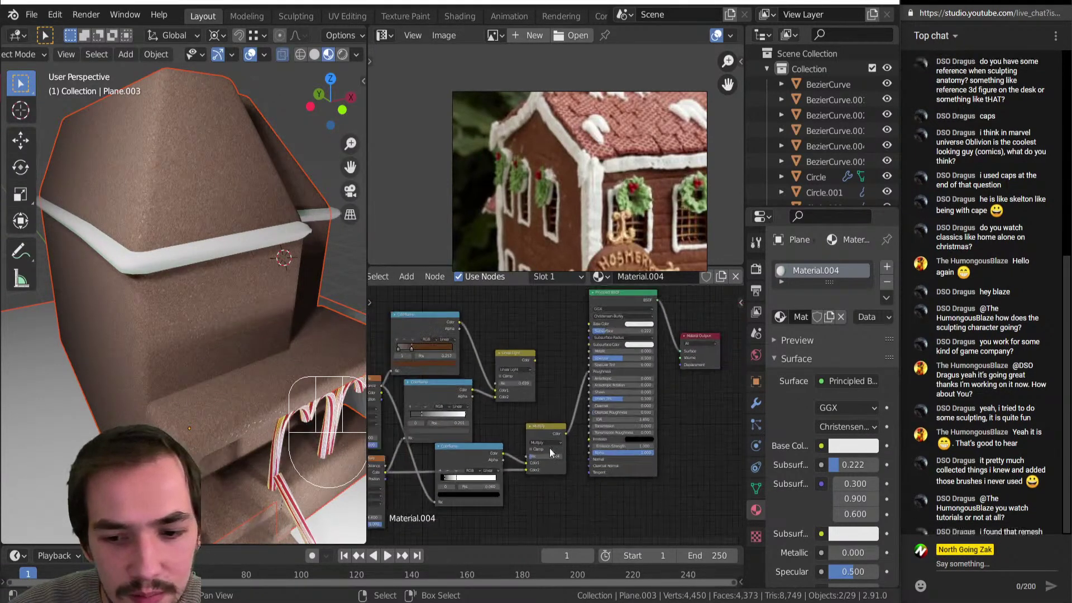
# Add a Bump node below the Multiply node and connect its Normal output to the Principled BSDF's Normal input.
pyautogui.hotkey('shift', 'a')
pyautogui.press('v')
pyautogui.press('b')
pyautogui.click(518, 467)
pyautogui.scroll(5, 553, 477)
pyautogui.moveTo(553, 477)
pyautogui.mouseDown(button='middle')
pyautogui.moveTo(550, 505)
pyautogui.moveTo(553, 486)
pyautogui.mouseUp(button='middle')
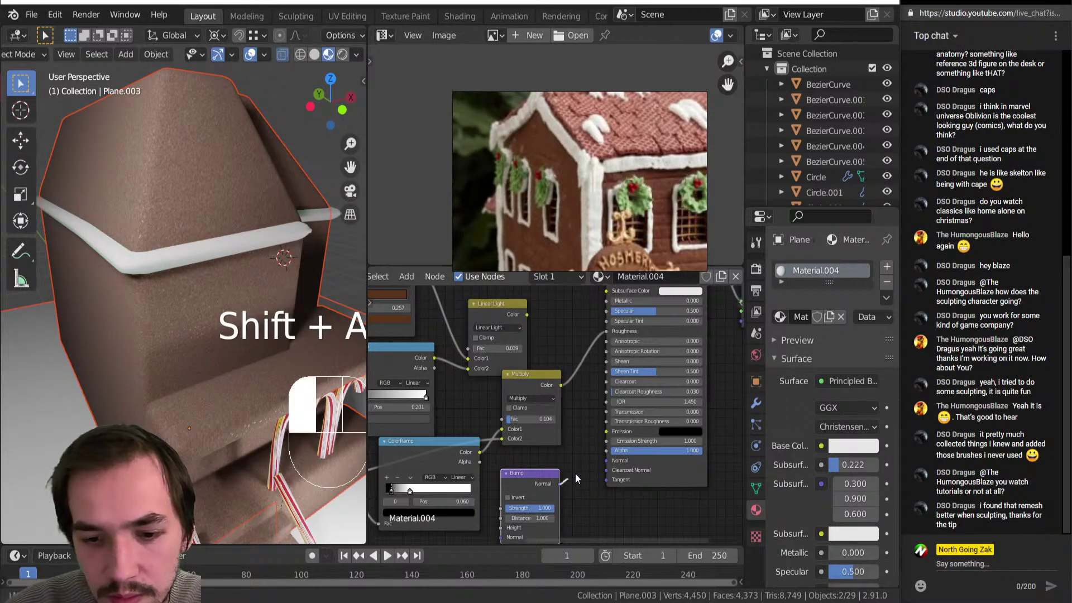
# Connect the lower Voronoi Texture's Distance output to the Height input of the Bump node.
pyautogui.scroll(-3, 515, 464)
pyautogui.scroll(2, 538, 407)
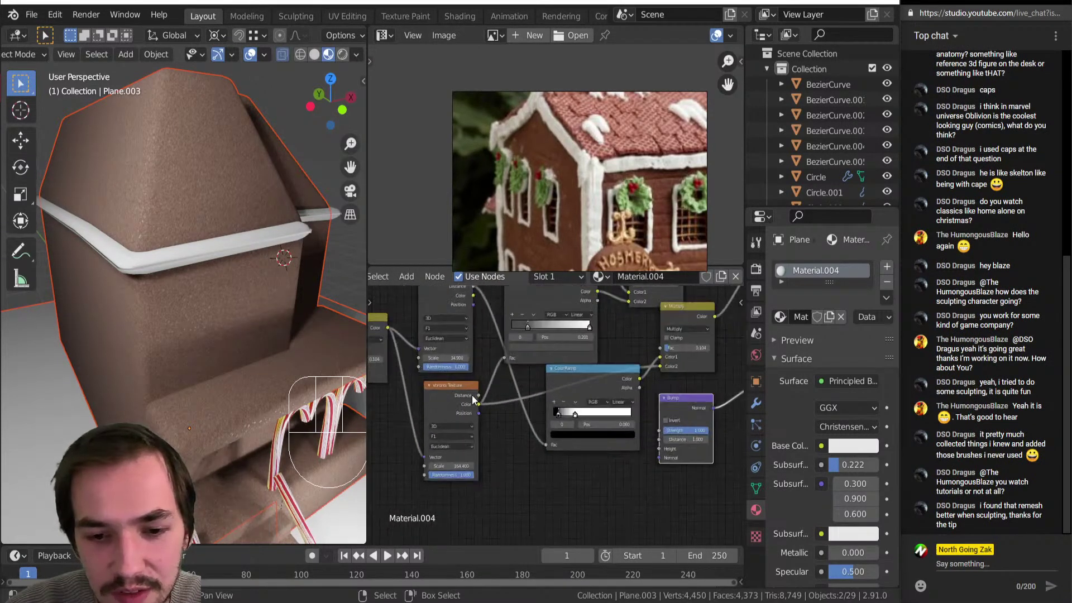
pyautogui.moveTo(479, 404); pyautogui.dragTo(659, 448)
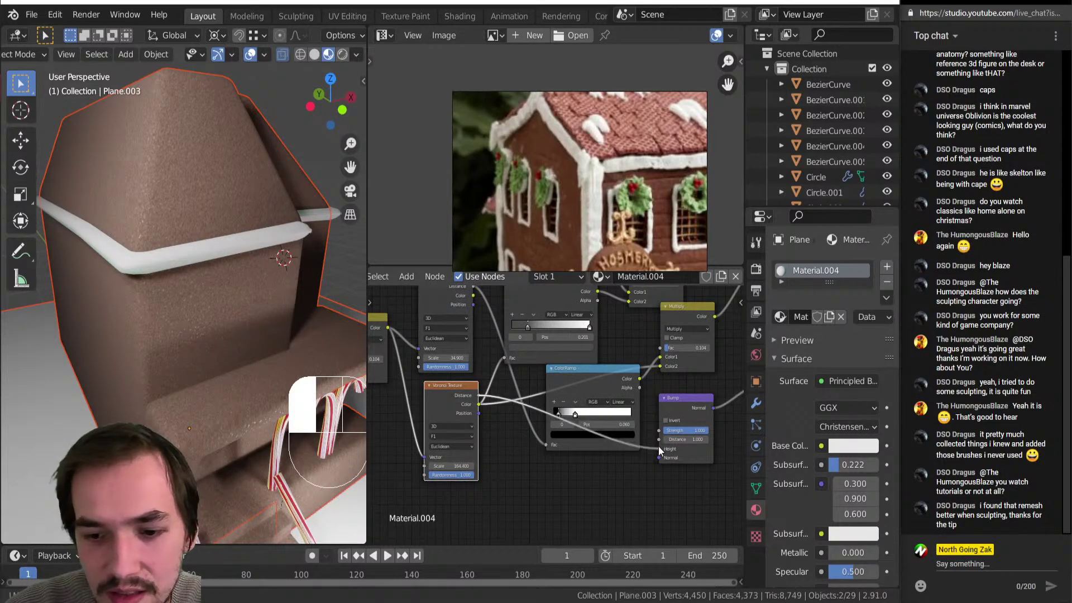
# Check the bump on the white trim up close and lower the Bump node's Strength to about 0.73.
pyautogui.moveTo(360, 323); pyautogui.dragTo(156, 409, button='middle')
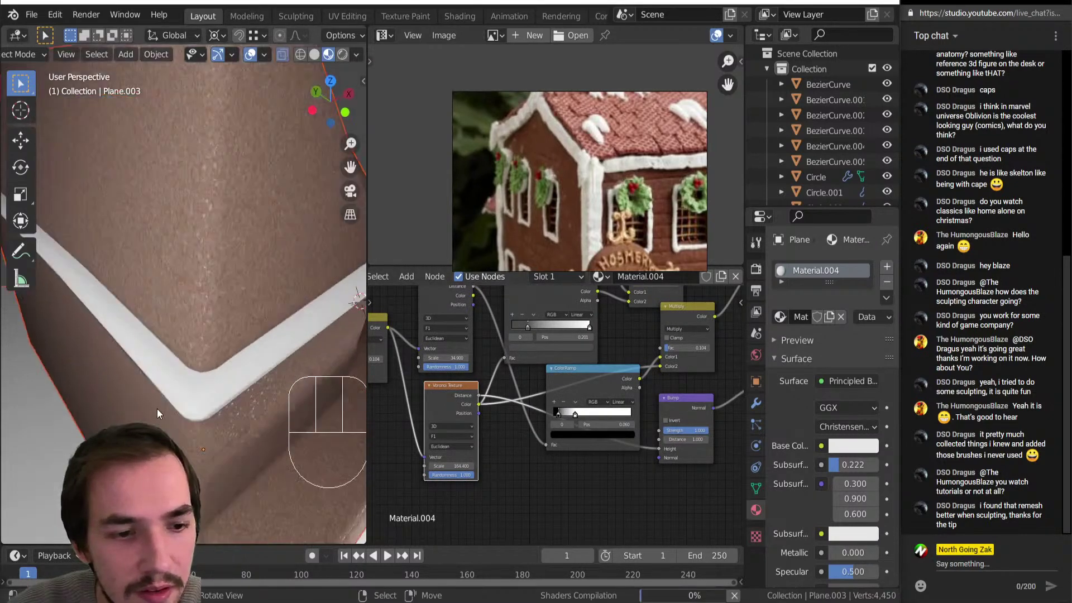
pyautogui.scroll(3, 162, 391)
pyautogui.scroll(-4, 169, 375)
pyautogui.scroll(3, 161, 357)
pyautogui.moveTo(157, 340)
pyautogui.keyDown('shift'); pyautogui.mouseDown(button='middle')
pyautogui.moveTo(169, 347)
pyautogui.moveTo(173, 333)
pyautogui.moveTo(160, 389)
pyautogui.moveTo(163, 340)
pyautogui.mouseUp(button='middle'); pyautogui.keyUp('shift')
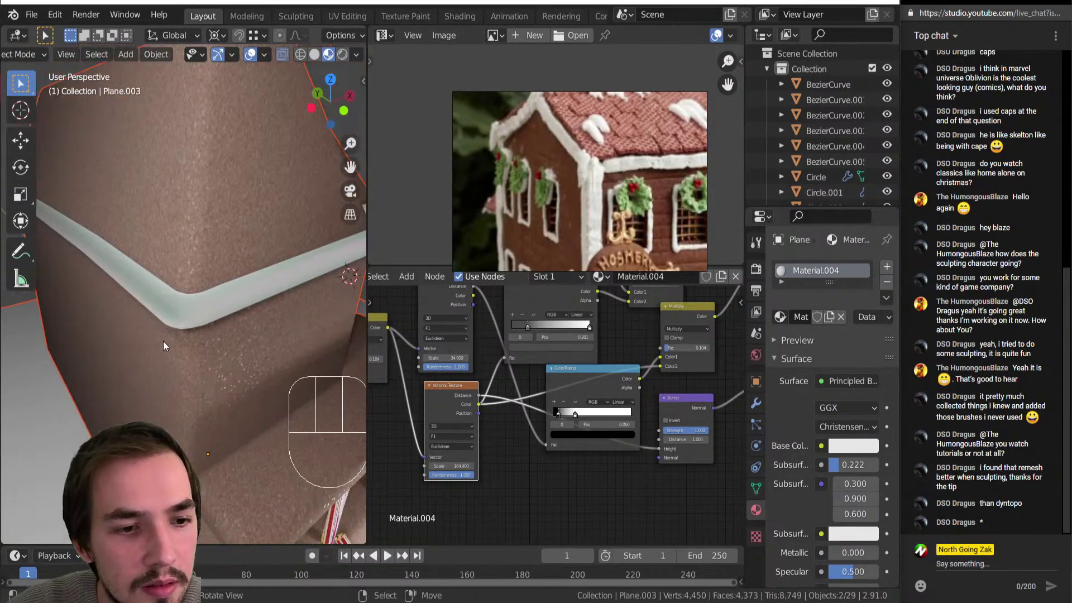
pyautogui.scroll(1, 163, 340)
pyautogui.moveTo(680, 406); pyautogui.dragTo(634, 407, button='middle')
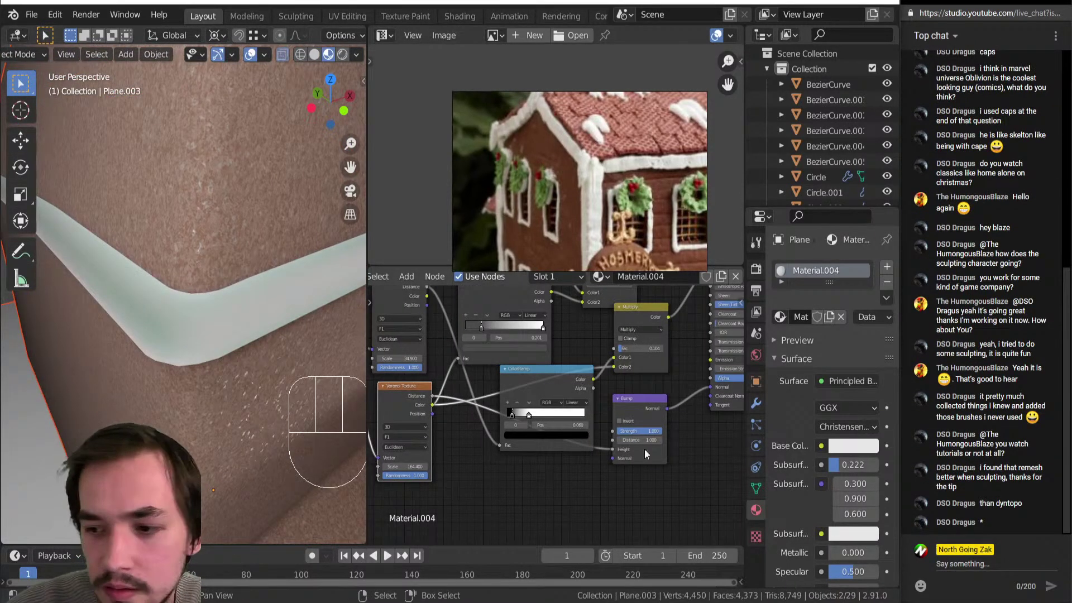
pyautogui.moveTo(651, 430); pyautogui.dragTo(664, 430)
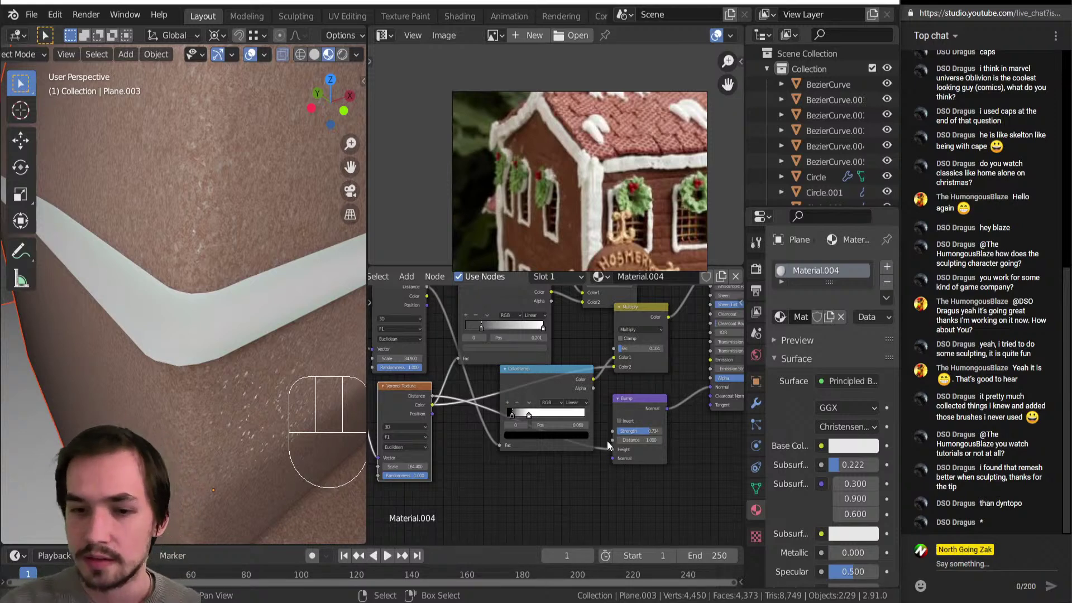
pyautogui.scroll(-6, 335, 279)
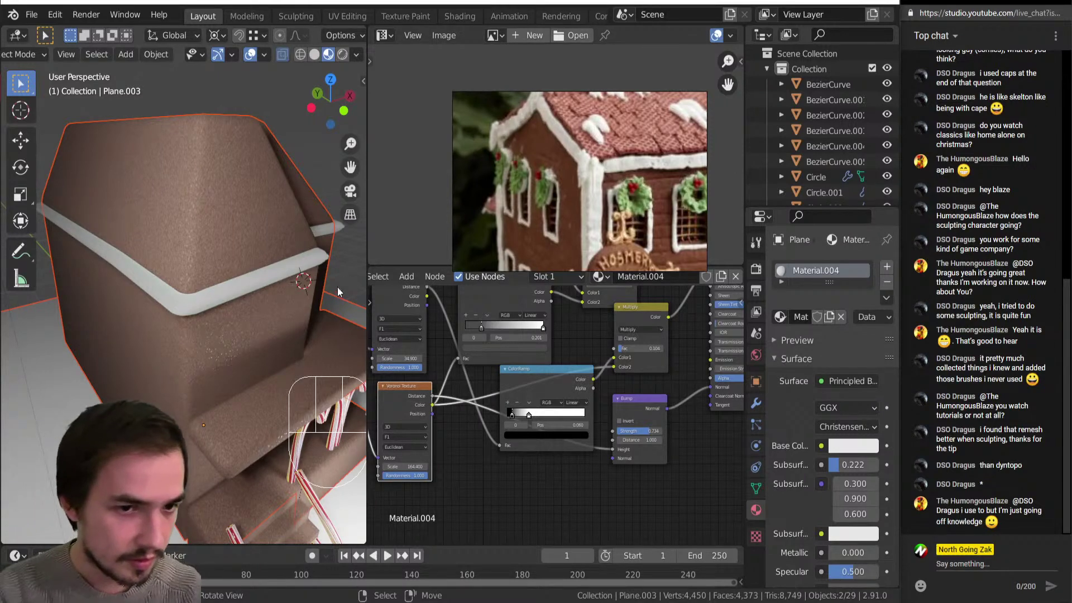
# Select the trim's side face loop in Edit Mode and push it outward slightly with Shrink/Fatten.
pyautogui.click(277, 274)
pyautogui.press('Tab')
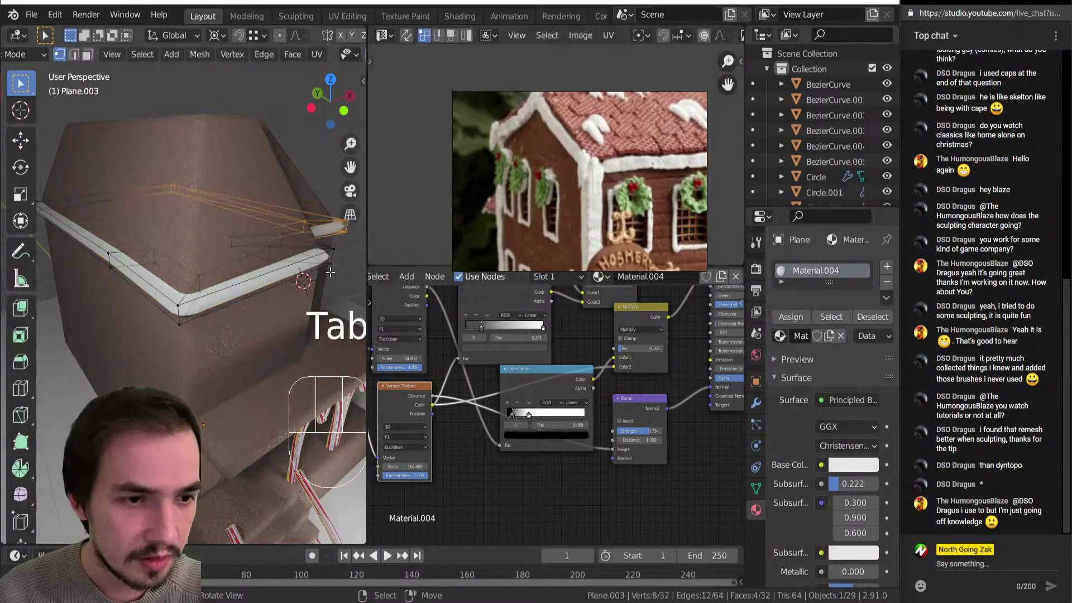
pyautogui.press('3')
pyautogui.keyDown('alt'); pyautogui.click(334, 257); pyautogui.keyUp('alt')
pyautogui.moveTo(334, 258); pyautogui.dragTo(316, 352, button='middle')
pyautogui.hotkey('alt', 's')
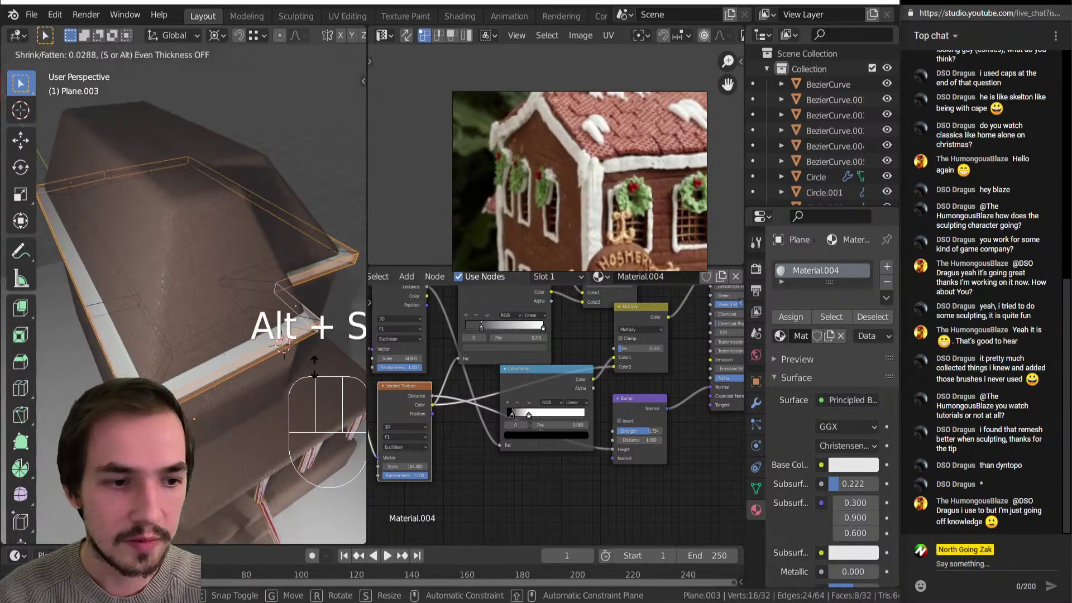
pyautogui.click(272, 421)
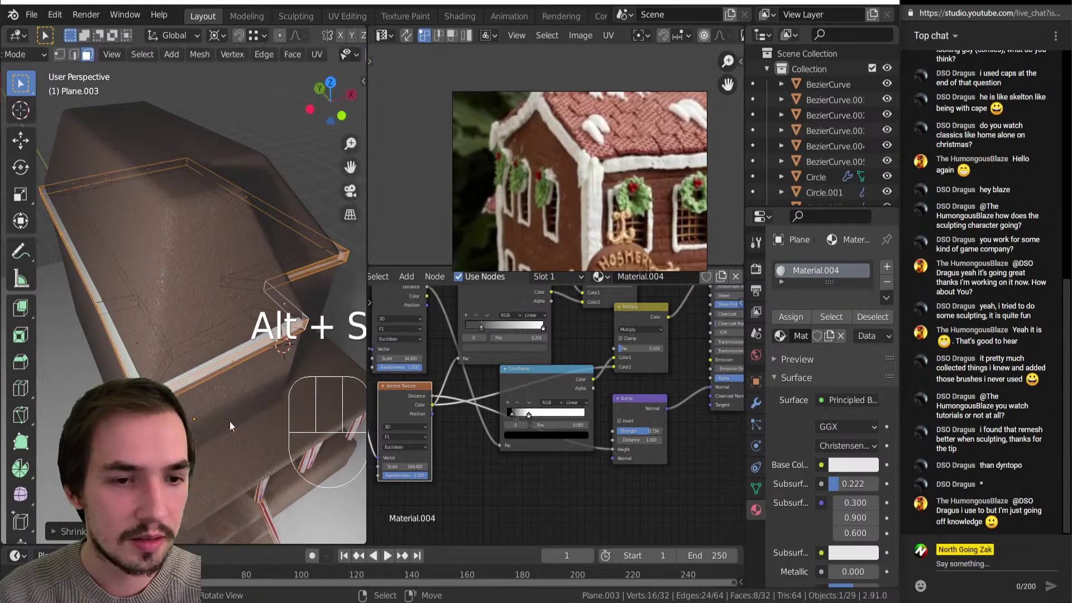
pyautogui.press('Tab')
pyautogui.scroll(-5, 142, 362)
pyautogui.moveTo(142, 362); pyautogui.dragTo(153, 310, button='middle')
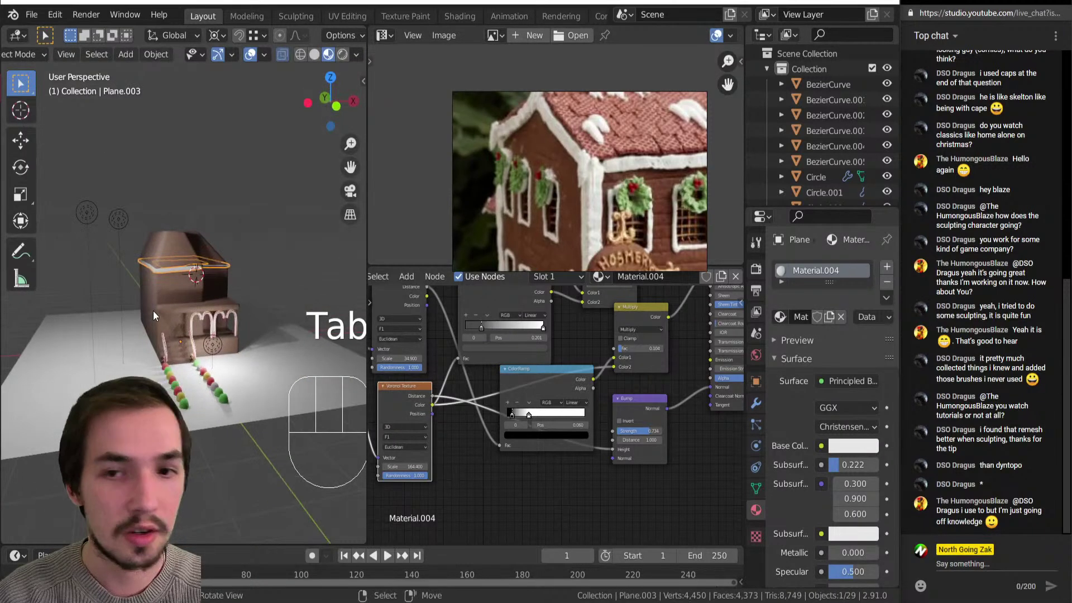
# Consult the haunted house porch reference, then make a linked duplicate of the porch's corner candy cane about -0.14 m along X.
pyautogui.scroll(-5, 588, 179)
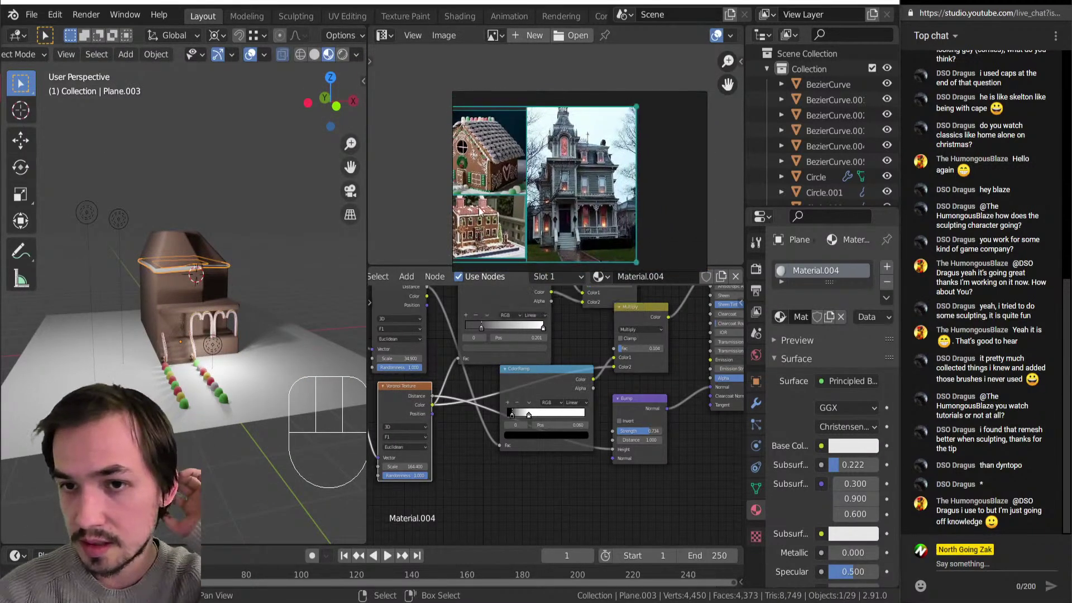
pyautogui.scroll(5, 607, 219)
pyautogui.scroll(2, 487, 186)
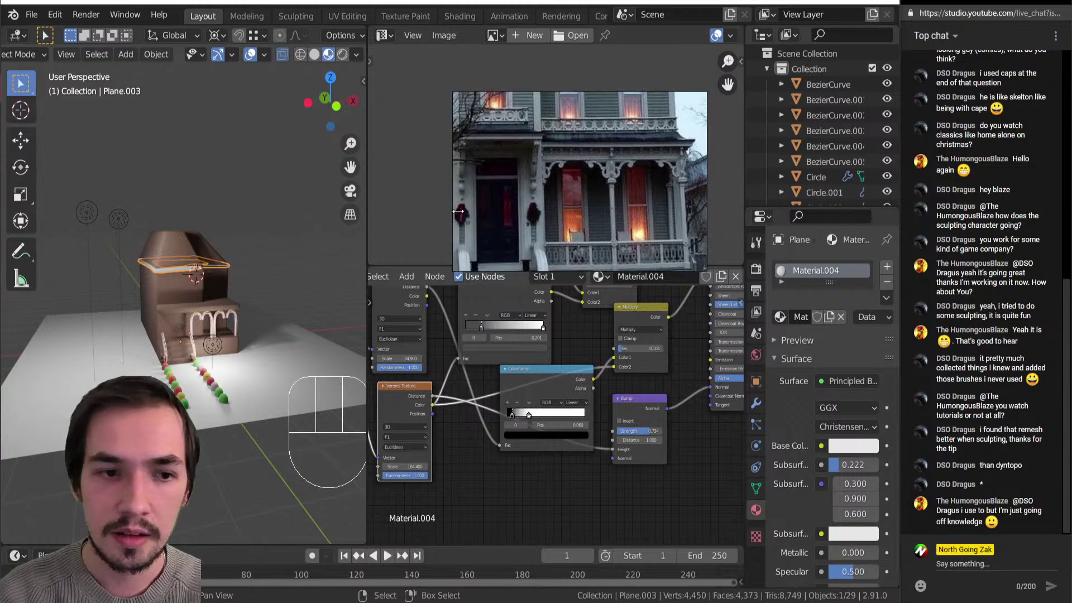
pyautogui.scroll(5, 215, 316)
pyautogui.moveTo(226, 350); pyautogui.dragTo(184, 356, button='middle')
pyautogui.click(221, 350)
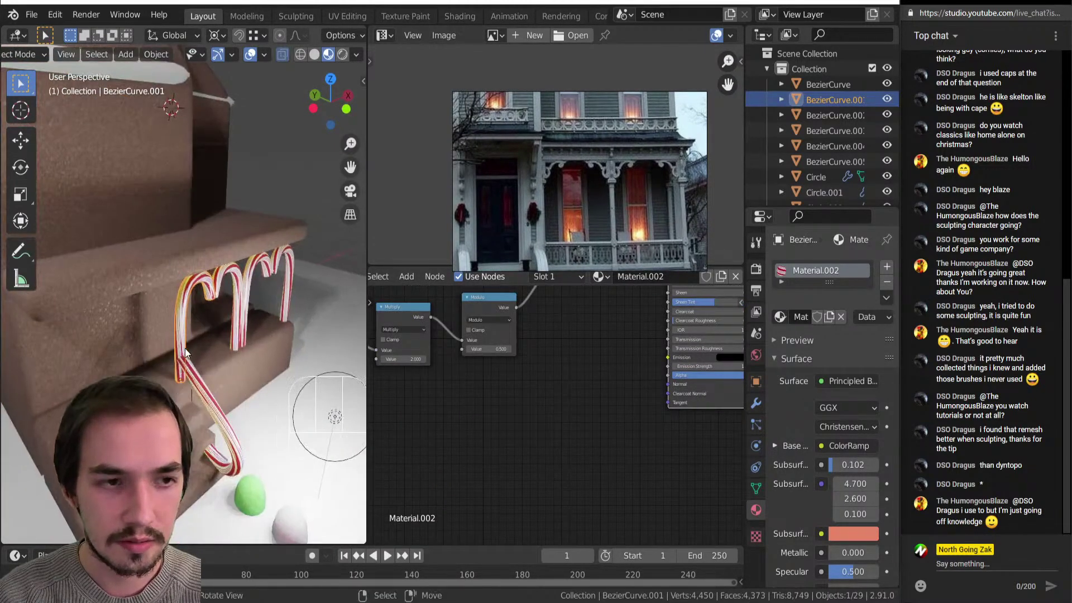
pyautogui.hotkey('shift', 'Tab')
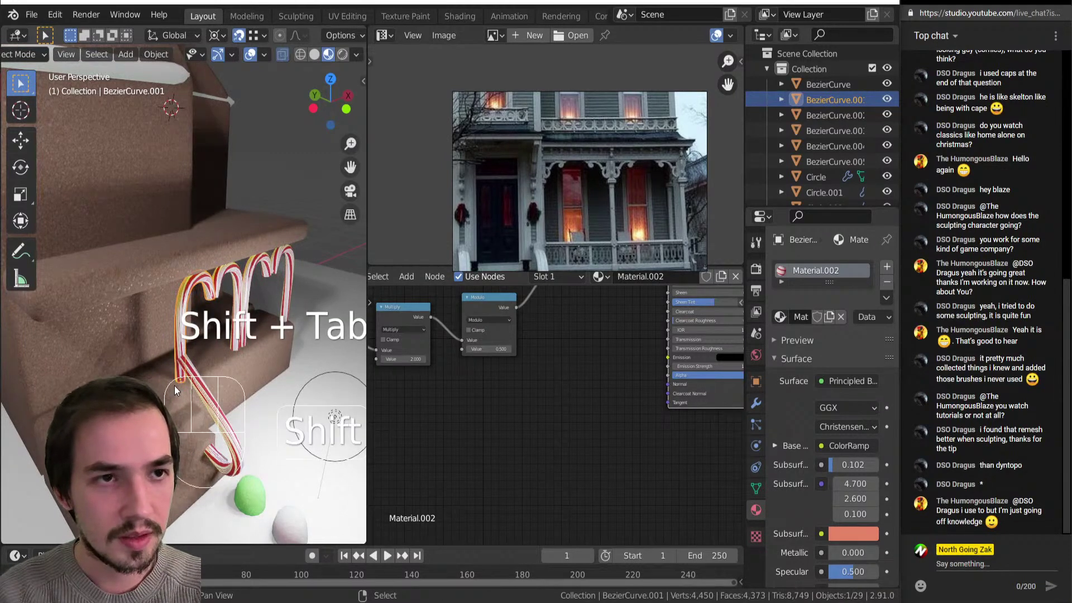
pyautogui.hotkey('shift', 'Tab')
pyautogui.hotkey('alt', 'd')
pyautogui.press('x')
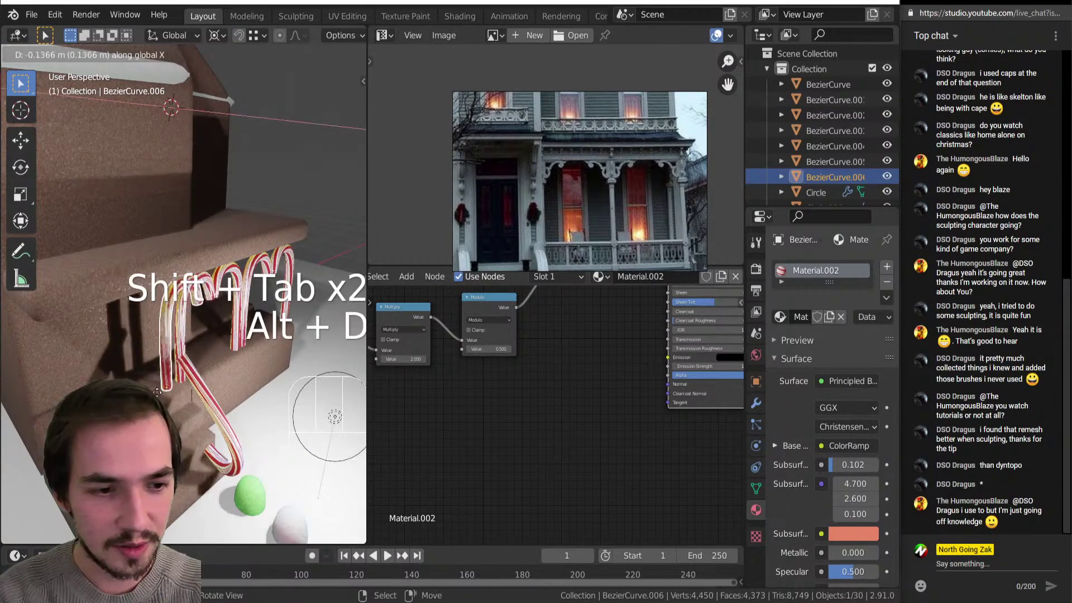
pyautogui.click(159, 391)
# Snap the 3D cursor to the duplicated candy cane and rotate the cane 90° about Z.
pyautogui.hotkey('shift', 's')
pyautogui.click(222, 446)
pyautogui.hotkey('shift', 's')
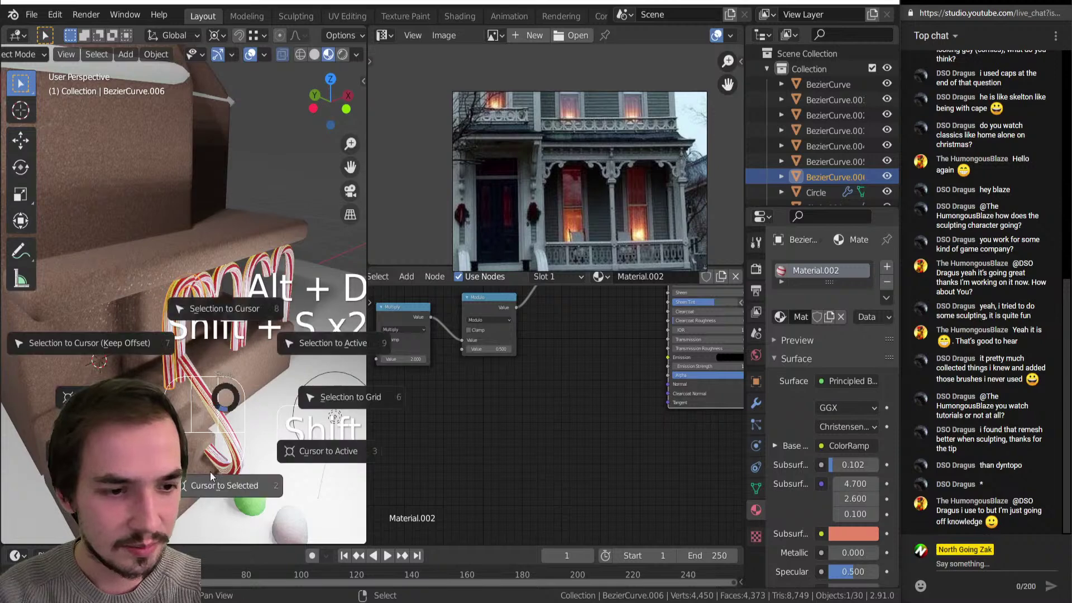
pyautogui.click(218, 456)
pyautogui.write('rz90')
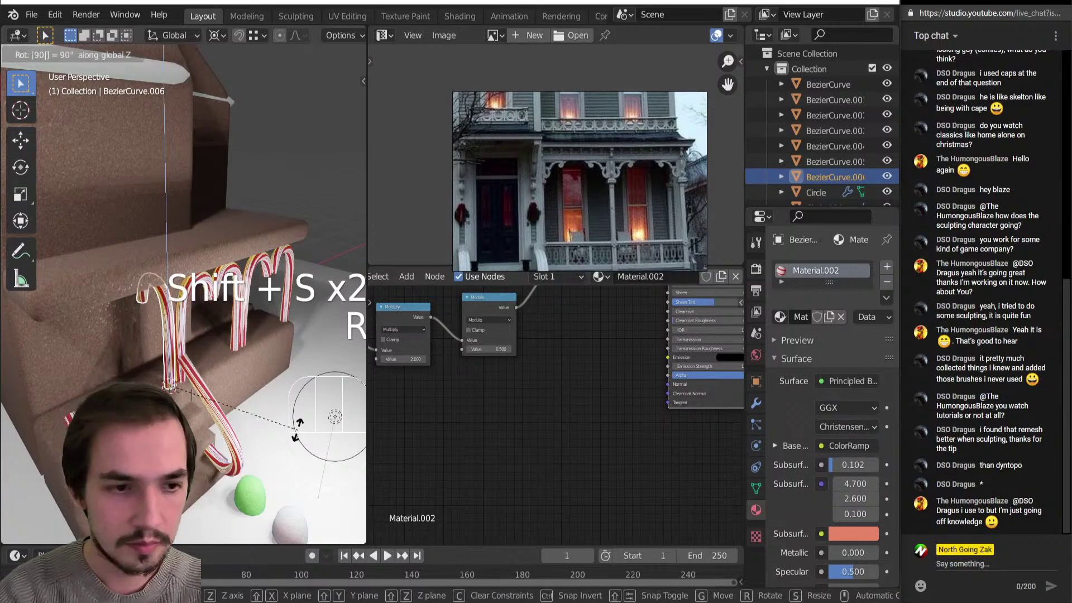
pyautogui.click(298, 427)
# Make a linked duplicate of the rotated candy cane and move it along X to the other side of the porch steps.
pyautogui.moveTo(296, 428); pyautogui.dragTo(280, 425, button='middle')
pyautogui.keyDown('shift'); pyautogui.moveTo(159, 381); pyautogui.dragTo(232, 394, button='middle'); pyautogui.keyUp('shift')
pyautogui.hotkey('alt', 'd')
pyautogui.press('x')
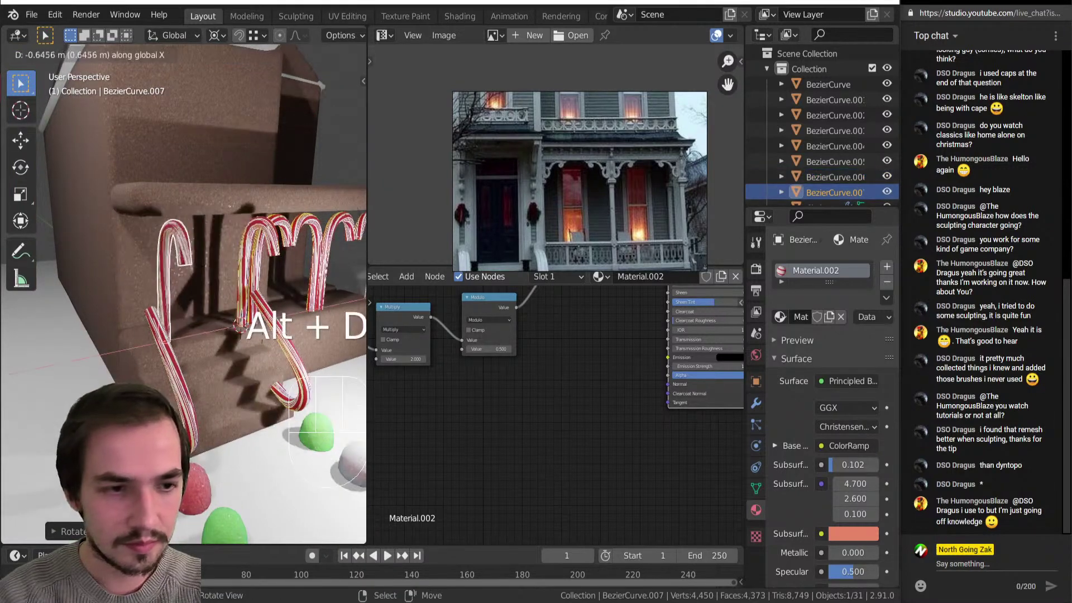
pyautogui.click(167, 377)
pyautogui.moveTo(167, 377); pyautogui.dragTo(161, 353, button='middle')
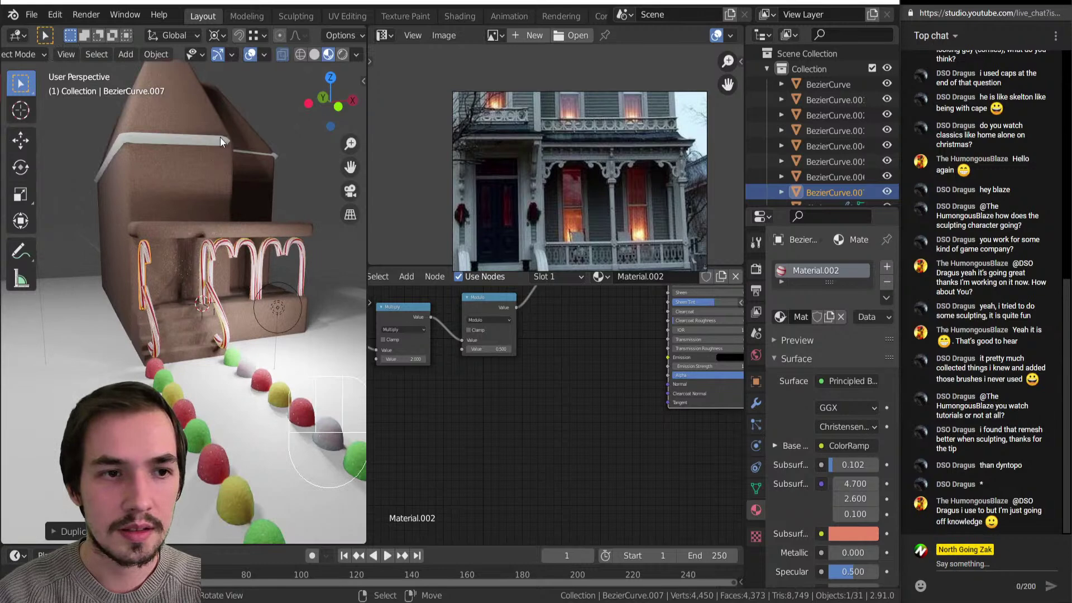
# Duplicate the white roof trim in place and hide the copy.
pyautogui.click(220, 138)
pyautogui.scroll(5, 216, 162)
pyautogui.press('Tab')
pyautogui.press('Tab')
pyautogui.press('Tab')
pyautogui.press('a')
pyautogui.press('Tab')
pyautogui.scroll(-3, 200, 243)
pyautogui.hotkey('shift', 'd')
pyautogui.rightClick(200, 244)
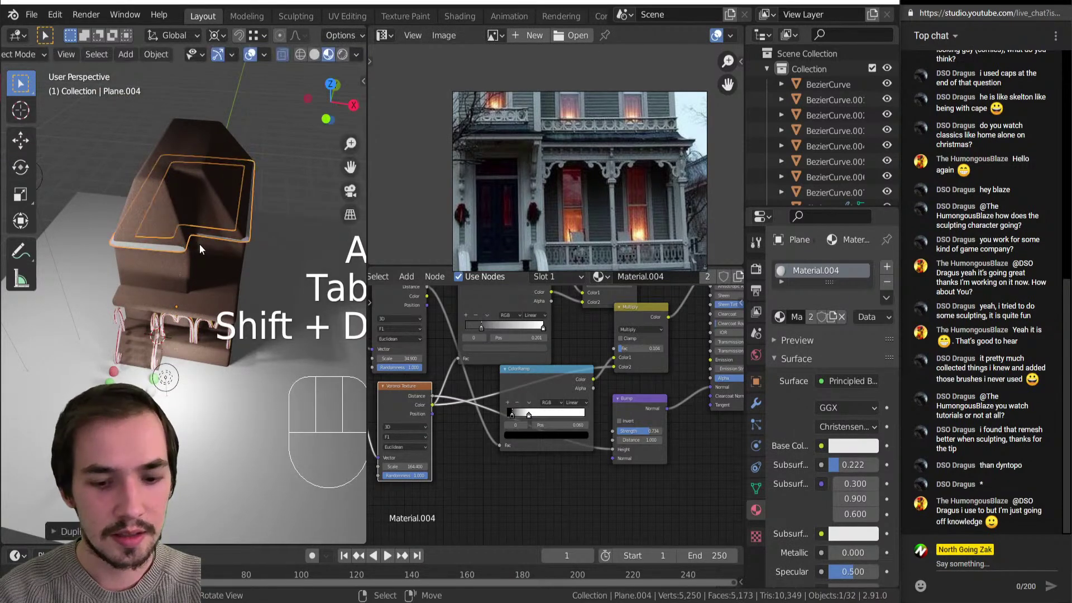
pyautogui.press('h')
# Try a voxel remesh of the roof trim in Sculpt Mode with a fine voxel size, then undo it and return to Object Mode.
pyautogui.press('Tab')
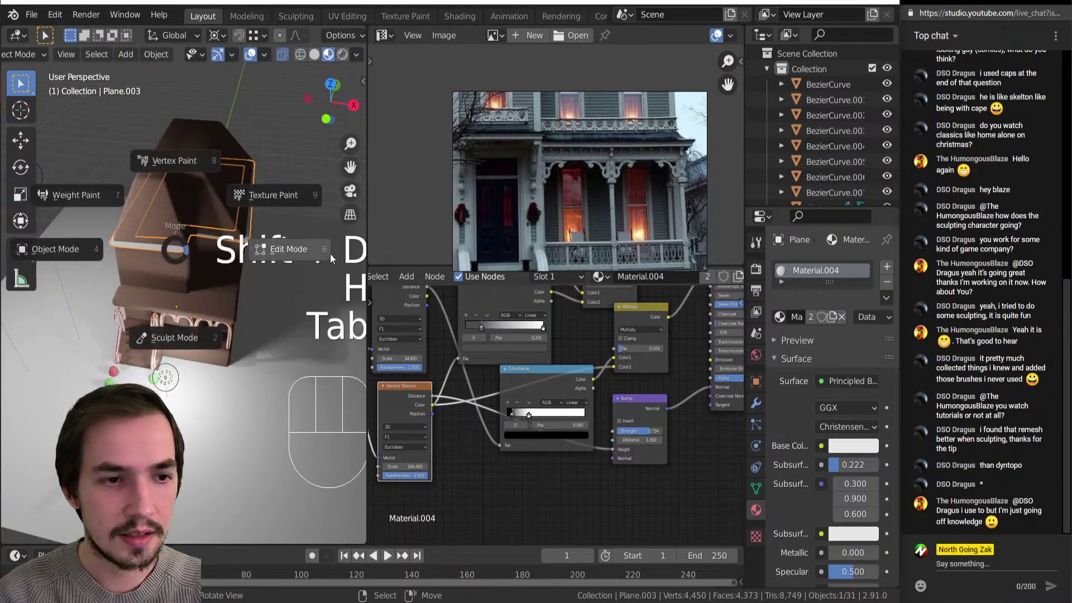
pyautogui.press('Tab')
pyautogui.press('Tab')
pyautogui.click(229, 400)
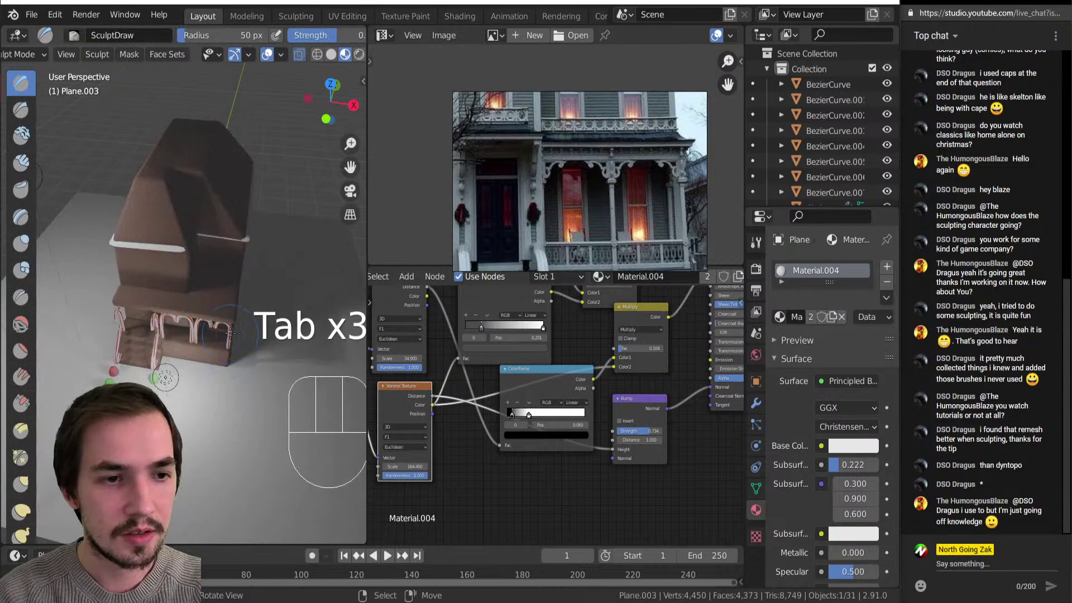
pyautogui.hotkey('shift', 'r')
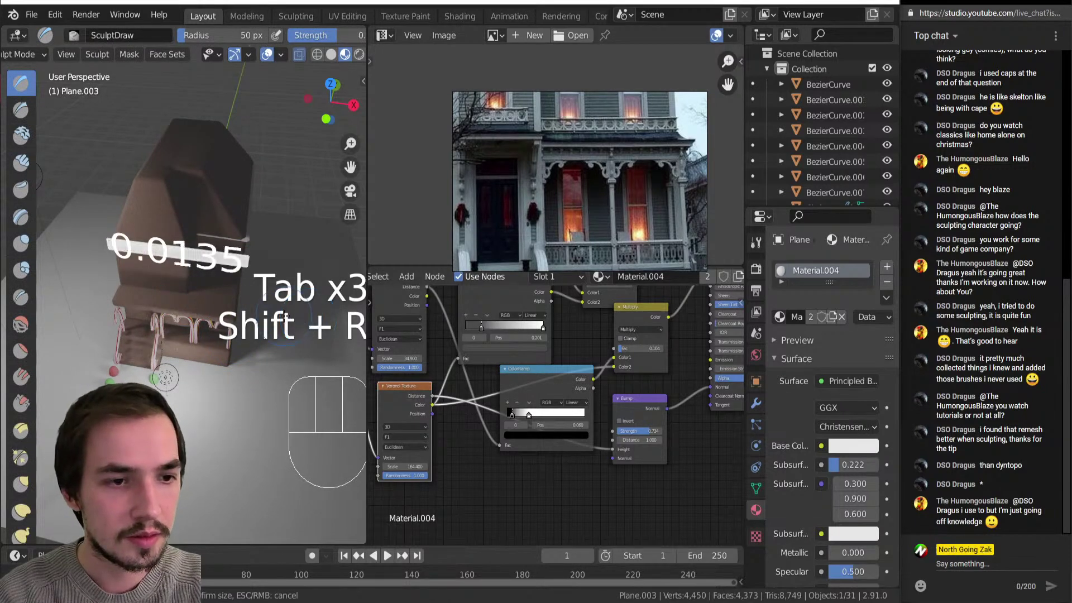
pyautogui.click(272, 319)
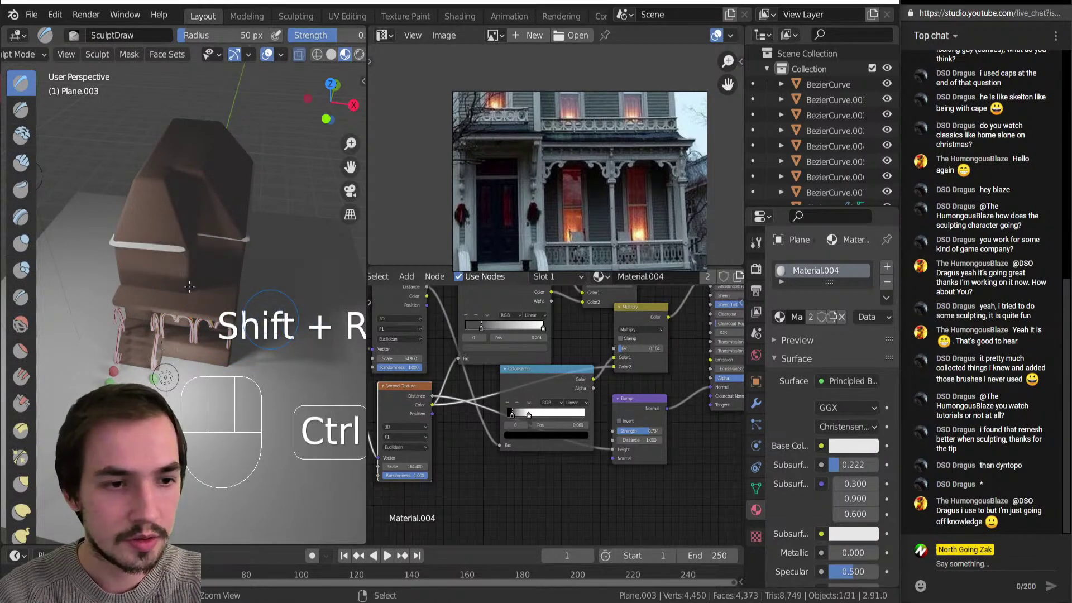
pyautogui.hotkey('ctrl', 'r')
pyautogui.moveTo(190, 281); pyautogui.dragTo(236, 274, button='middle')
pyautogui.hotkey('ctrl', 'z')
pyautogui.press('Tab')
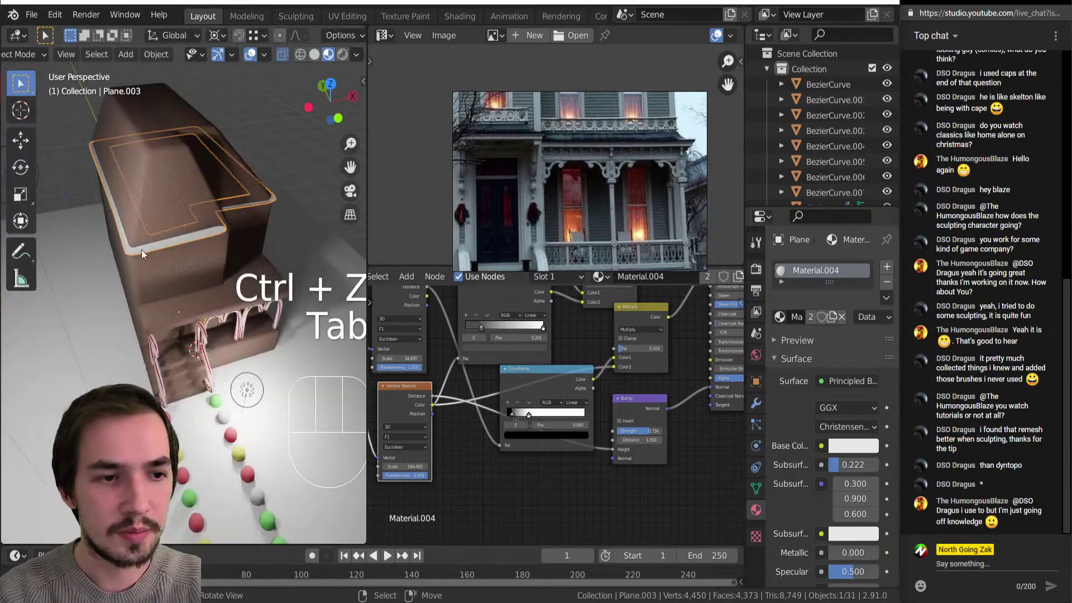
# Apply the Bevel modifier on the white roof trim and voxel-remesh the trim in Sculpt Mode.
pyautogui.click(756, 403)
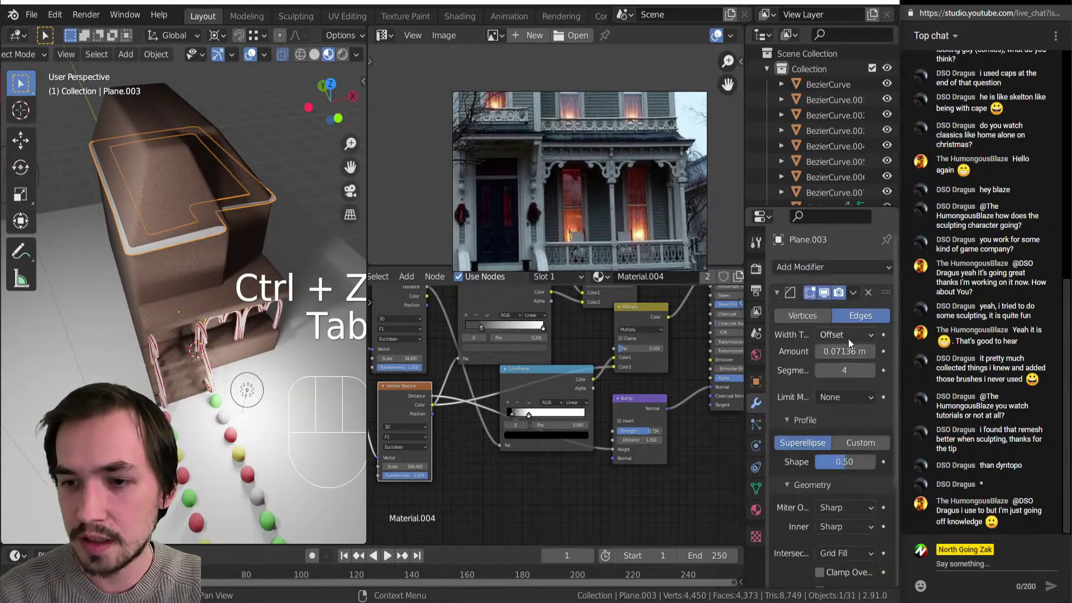
pyautogui.hotkey('ctrl', 'a')
pyautogui.hotkey('ctrl', 'Tab')
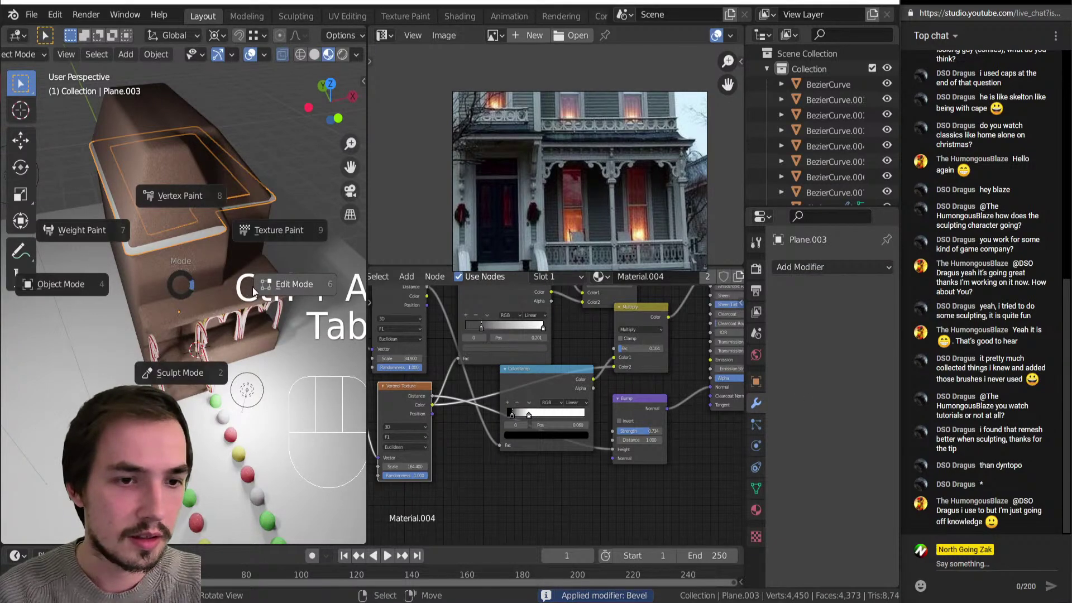
pyautogui.click(197, 379)
pyautogui.hotkey('ctrl', 'r')
# Switch the viewport to see-through solid shading and undo the test brush stroke on the roof trim.
pyautogui.moveTo(200, 243)
pyautogui.keyDown('shift'); pyautogui.mouseDown(button='middle')
pyautogui.moveTo(180, 239)
pyautogui.moveTo(186, 251)
pyautogui.moveTo(209, 245)
pyautogui.moveTo(208, 225)
pyautogui.mouseUp(button='middle'); pyautogui.keyUp('shift')
pyautogui.press('z')
pyautogui.click(269, 249)
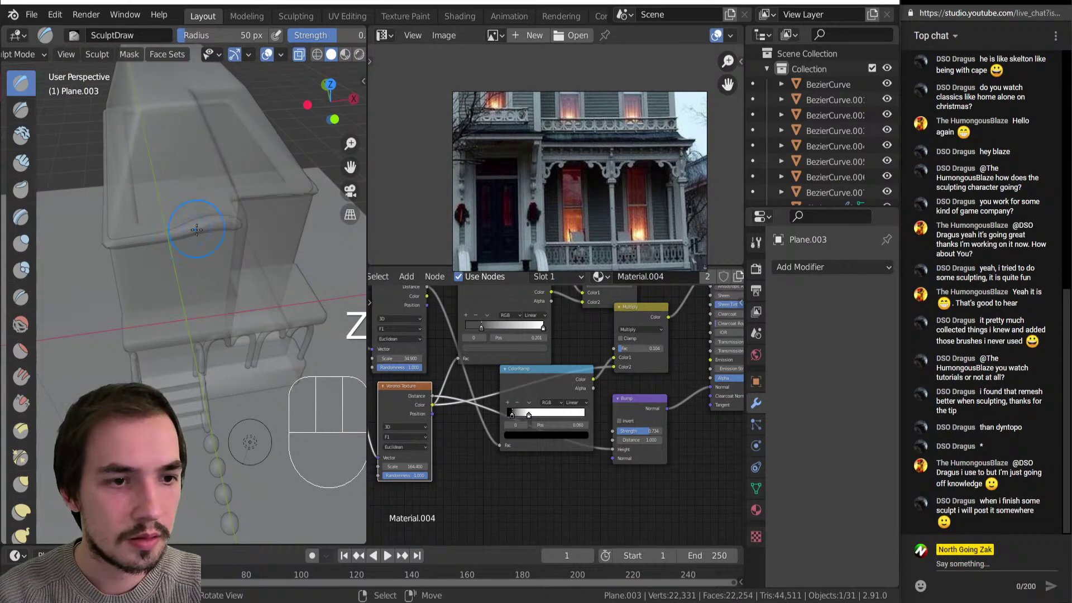
pyautogui.hotkey('ctrl', 'z')
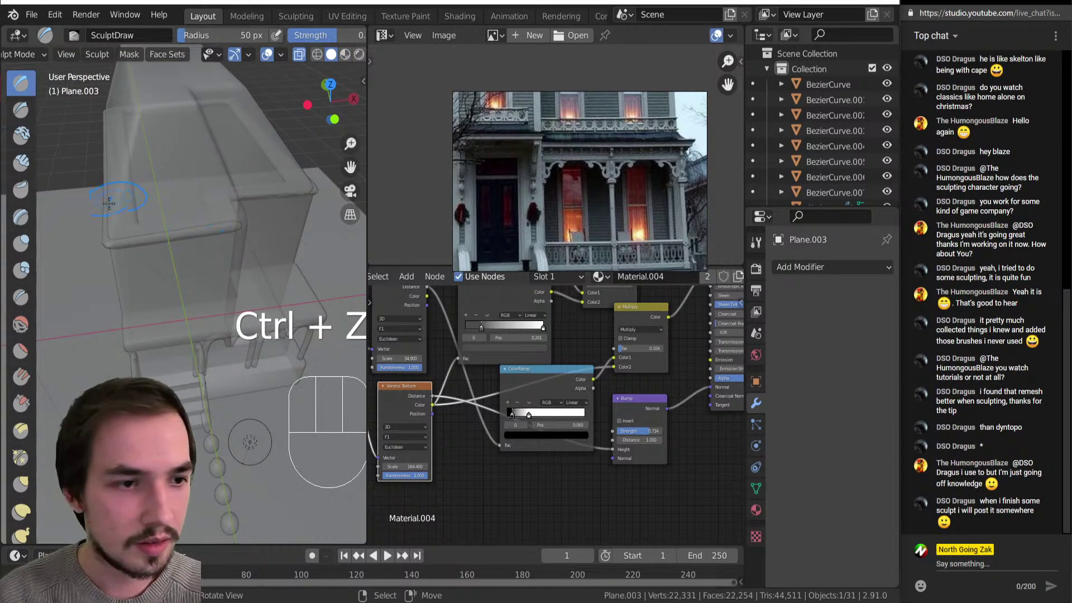
# Swell the front run of the roof trim with the Inflate/Deflate brush and set the brush radius to 54 px.
pyautogui.press(']')
pyautogui.press(']')
pyautogui.press('i')
pyautogui.press(']')
pyautogui.moveTo(108, 240)
pyautogui.mouseDown()
pyautogui.moveTo(239, 221)
pyautogui.moveTo(264, 192)
pyautogui.mouseUp()
pyautogui.press('[')
pyautogui.press('[')
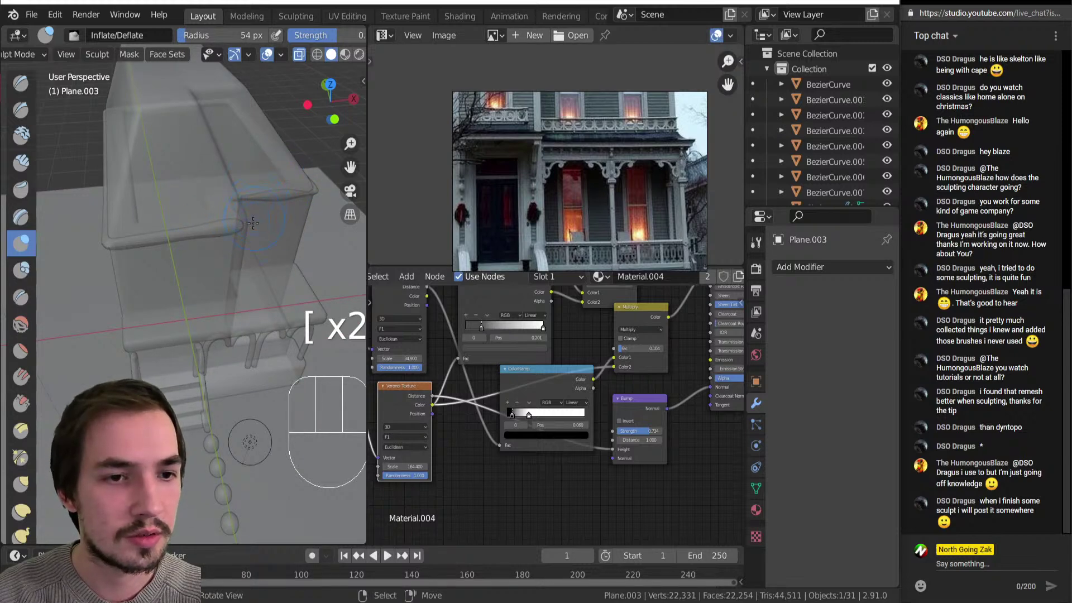
# Undo the most recent changes made to the roof trim.
pyautogui.moveTo(312, 234); pyautogui.dragTo(55, 405, button='middle')
pyautogui.hotkey('ctrl', 'z')
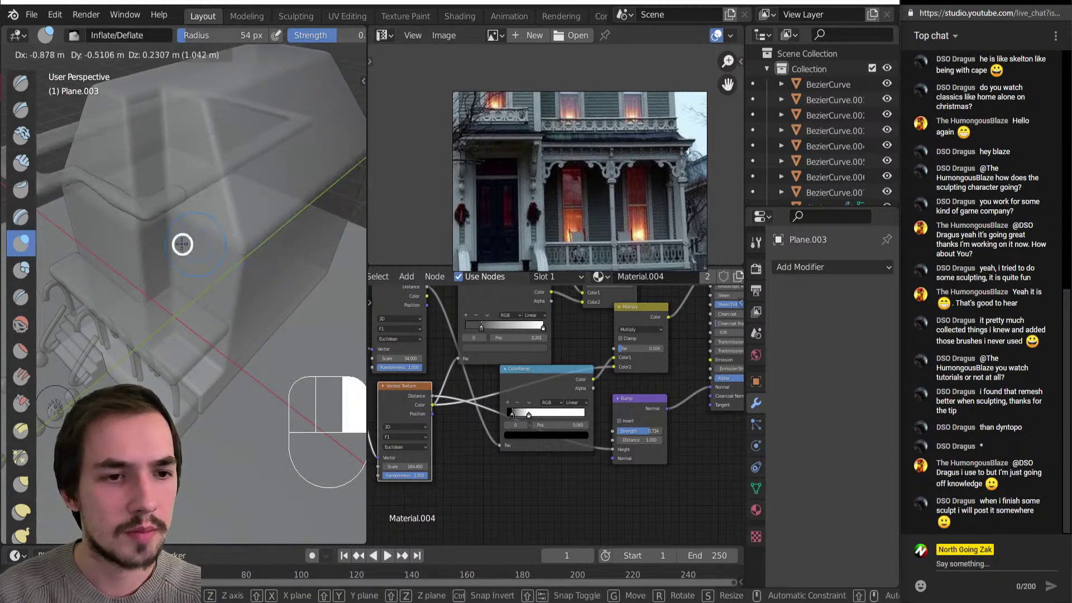
pyautogui.hotkey('ctrl', 'z')
pyautogui.hotkey('ctrl', 'z')
pyautogui.hotkey('ctrl', 'z')
pyautogui.hotkey('ctrl', 'z')
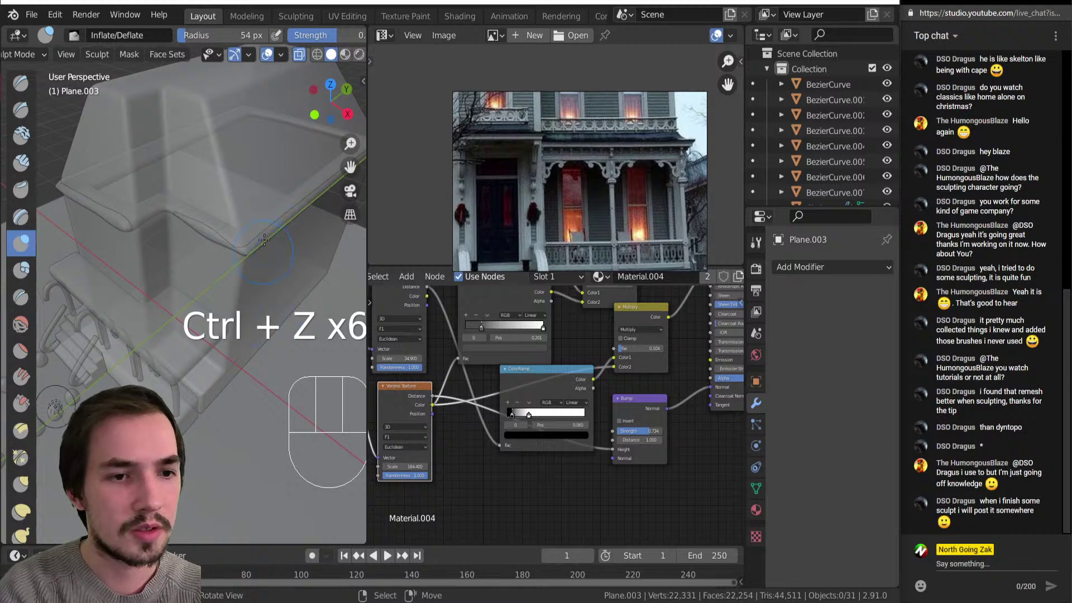
# Reshape the front corner of the roof trim with the Grab brush and continue inflating the adjoining edge.
pyautogui.moveTo(245, 246); pyautogui.dragTo(240, 253)
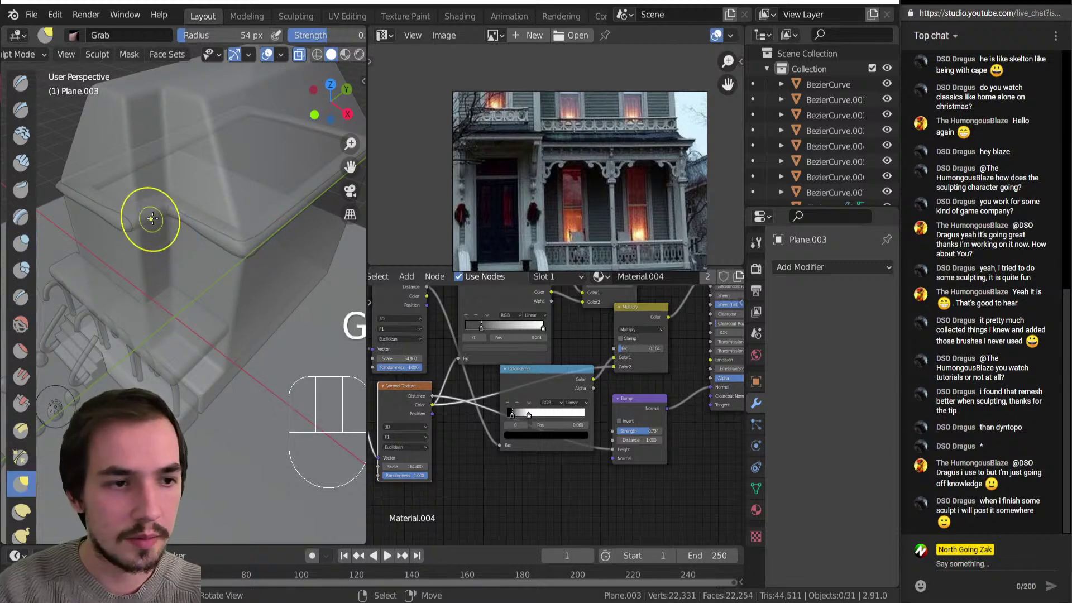
pyautogui.moveTo(320, 101)
pyautogui.mouseDown()
pyautogui.moveTo(203, 196)
pyautogui.moveTo(195, 226)
pyautogui.mouseUp()
pyautogui.moveTo(195, 226); pyautogui.dragTo(219, 198)
pyautogui.moveTo(337, 112)
pyautogui.mouseDown()
pyautogui.moveTo(196, 240)
pyautogui.moveTo(208, 240)
pyautogui.mouseUp()
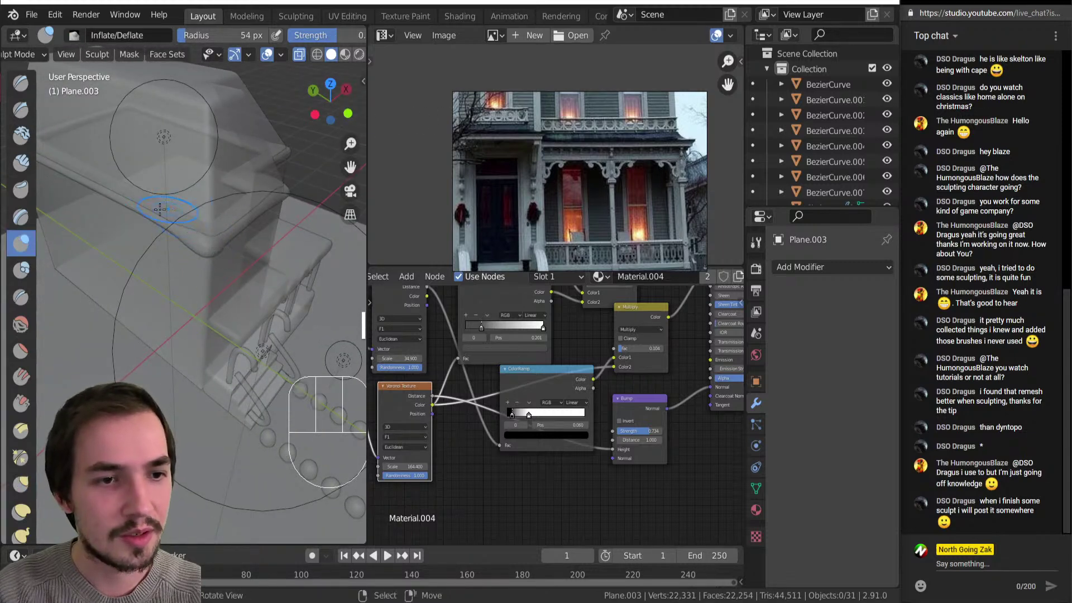
# Inflate the roof trim unevenly along the side wall toward the rear of the house.
pyautogui.moveTo(324, 102); pyautogui.dragTo(388, 103)
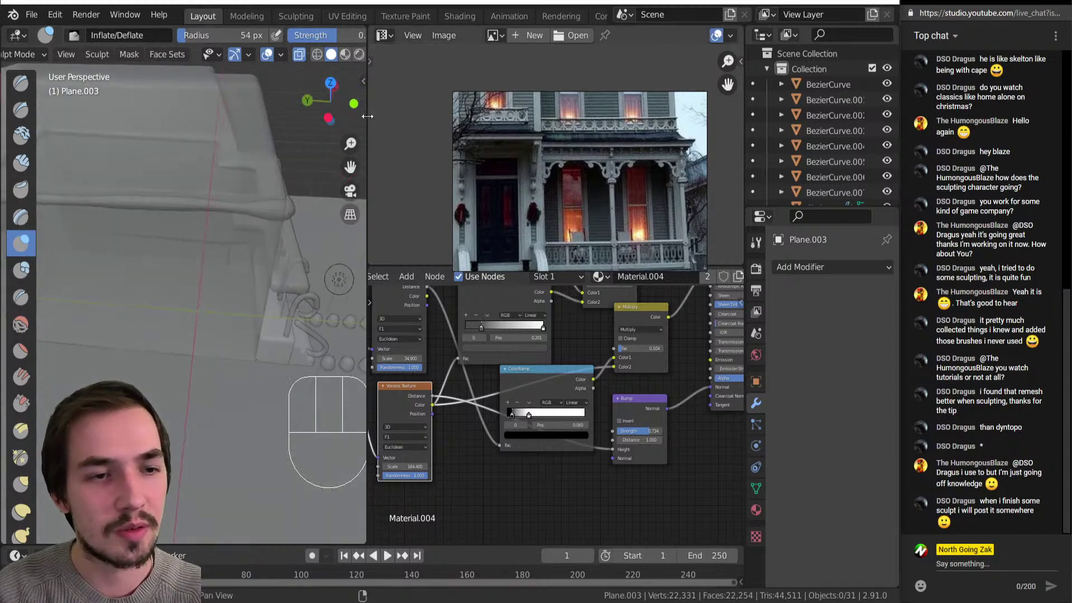
pyautogui.keyDown('shift'); pyautogui.moveTo(230, 141); pyautogui.dragTo(231, 141, button='middle'); pyautogui.keyUp('shift')
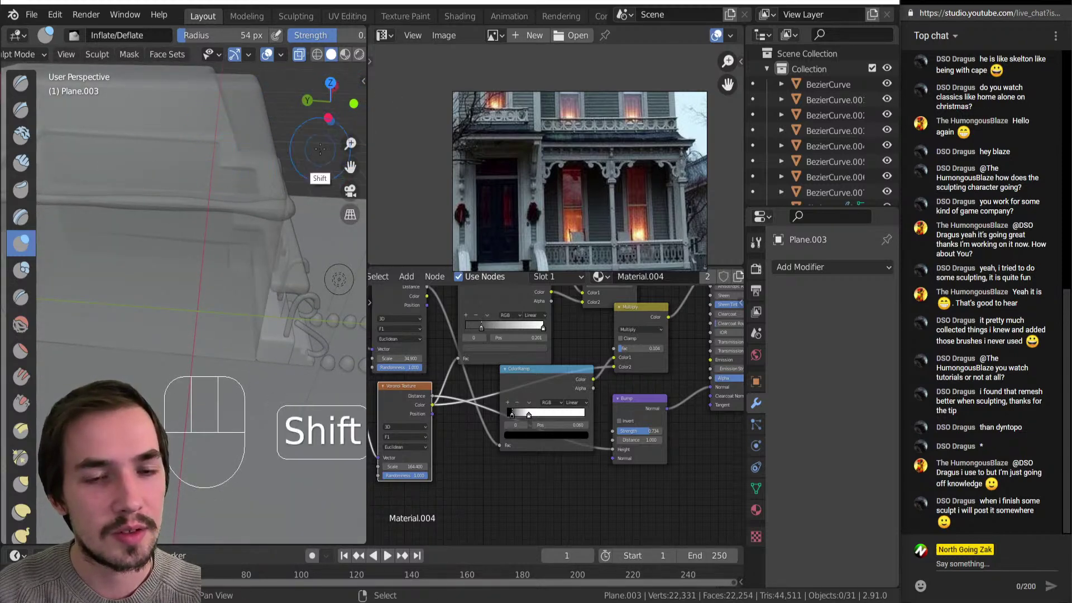
pyautogui.moveTo(350, 167); pyautogui.dragTo(177, 189)
pyautogui.moveTo(303, 191); pyautogui.dragTo(293, 189)
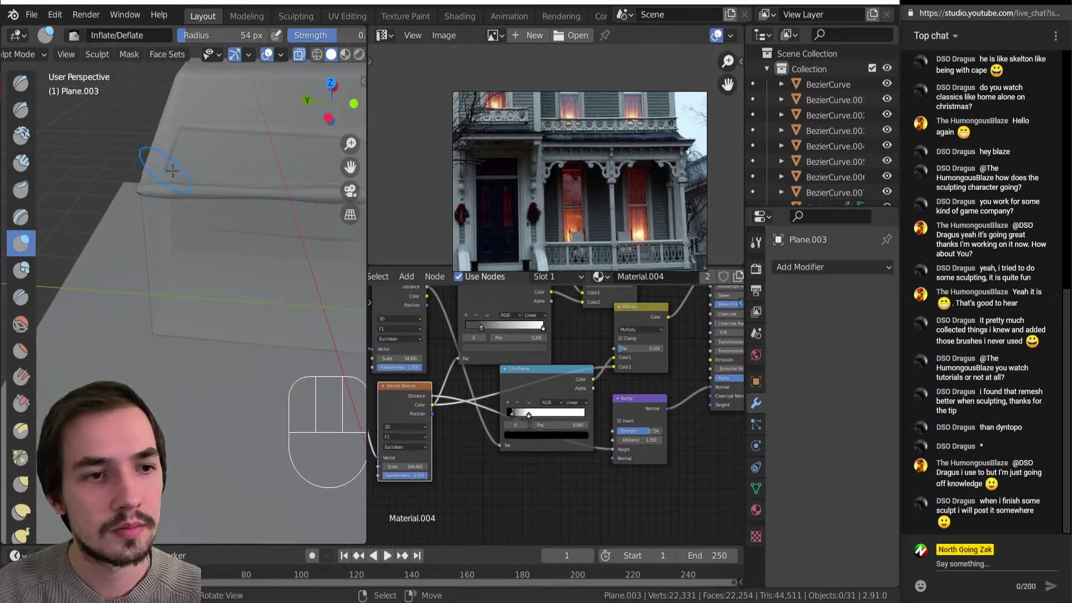
pyautogui.moveTo(329, 117); pyautogui.dragTo(400, 117)
pyautogui.moveTo(210, 187); pyautogui.dragTo(184, 182)
pyautogui.moveTo(146, 162); pyautogui.dragTo(76, 146)
# Inflate the roof trim around the rear corner and along the opposite side wall.
pyautogui.moveTo(343, 109); pyautogui.dragTo(519, 106)
pyautogui.moveTo(350, 162); pyautogui.dragTo(456, 173)
pyautogui.moveTo(134, 222); pyautogui.dragTo(224, 231)
pyautogui.moveTo(145, 209)
pyautogui.mouseDown()
pyautogui.moveTo(108, 194)
pyautogui.moveTo(134, 207)
pyautogui.mouseUp()
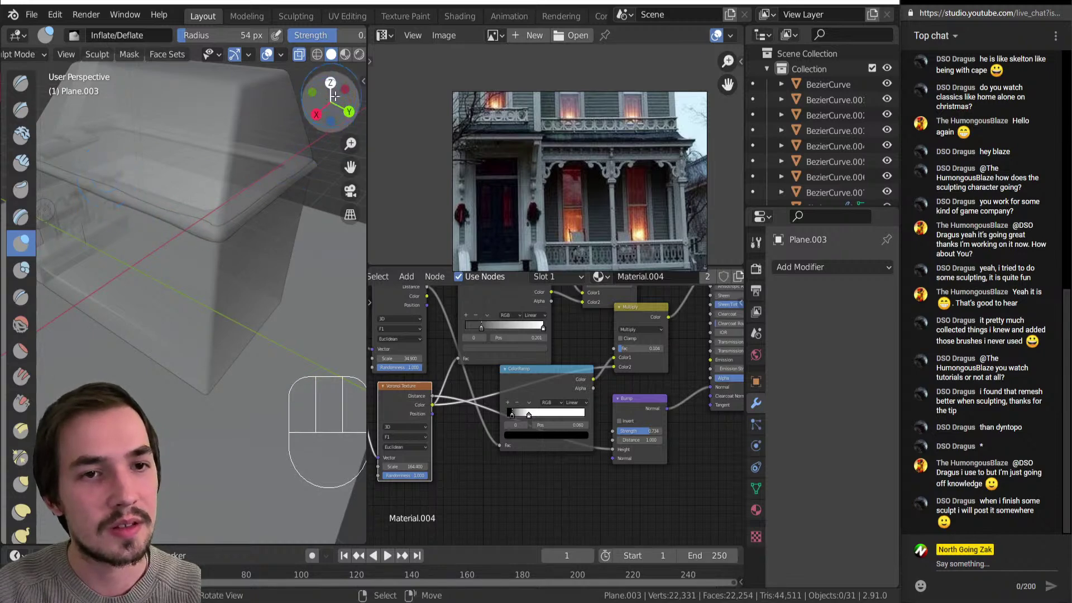
pyautogui.moveTo(329, 100); pyautogui.dragTo(356, 105)
pyautogui.moveTo(349, 166); pyautogui.dragTo(423, 180)
pyautogui.moveTo(192, 194); pyautogui.dragTo(192, 184)
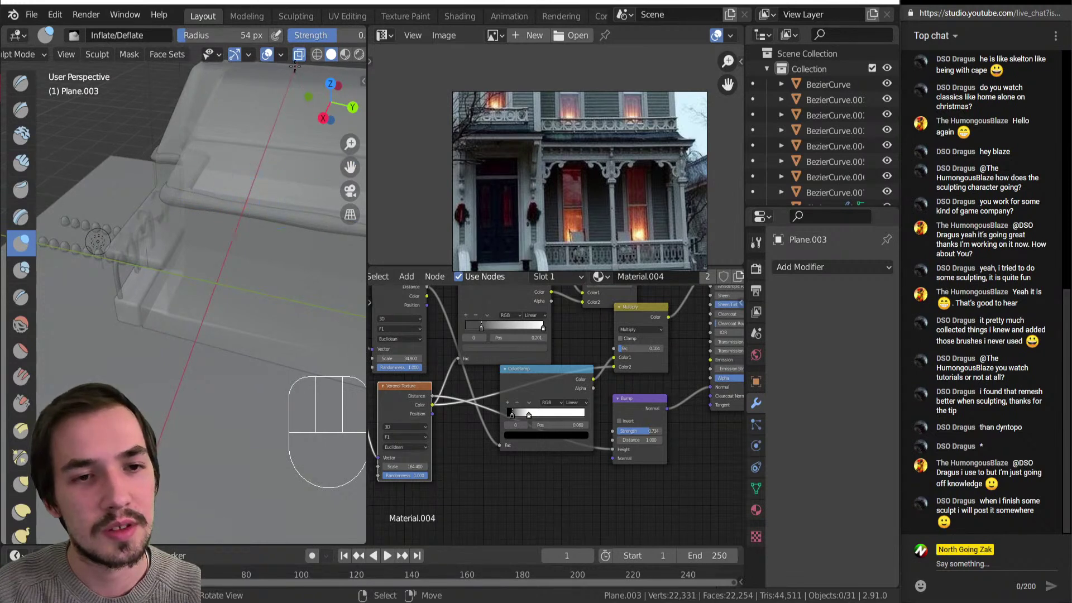
# Inflate the trim around the front recess of the house and return to Object Mode.
pyautogui.moveTo(333, 100); pyautogui.dragTo(455, 127)
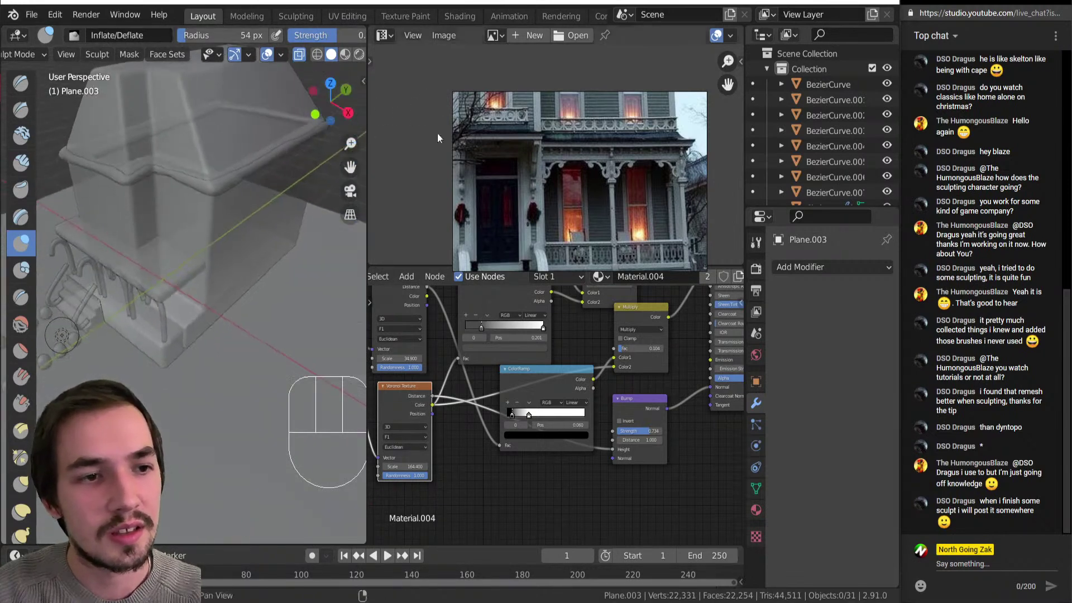
pyautogui.moveTo(161, 174); pyautogui.dragTo(209, 190)
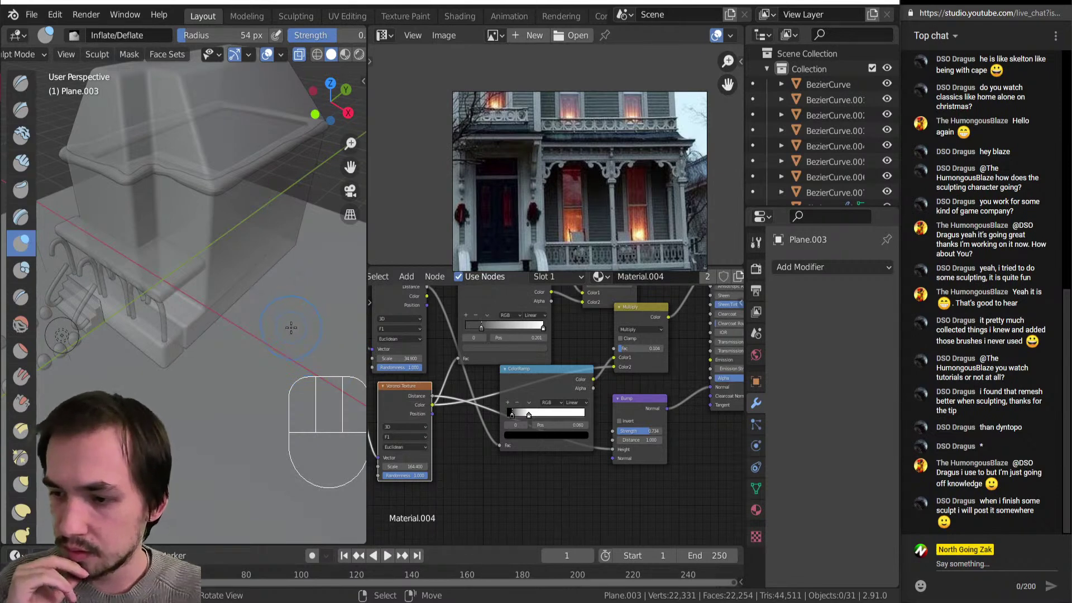
pyautogui.moveTo(331, 102); pyautogui.dragTo(394, 77)
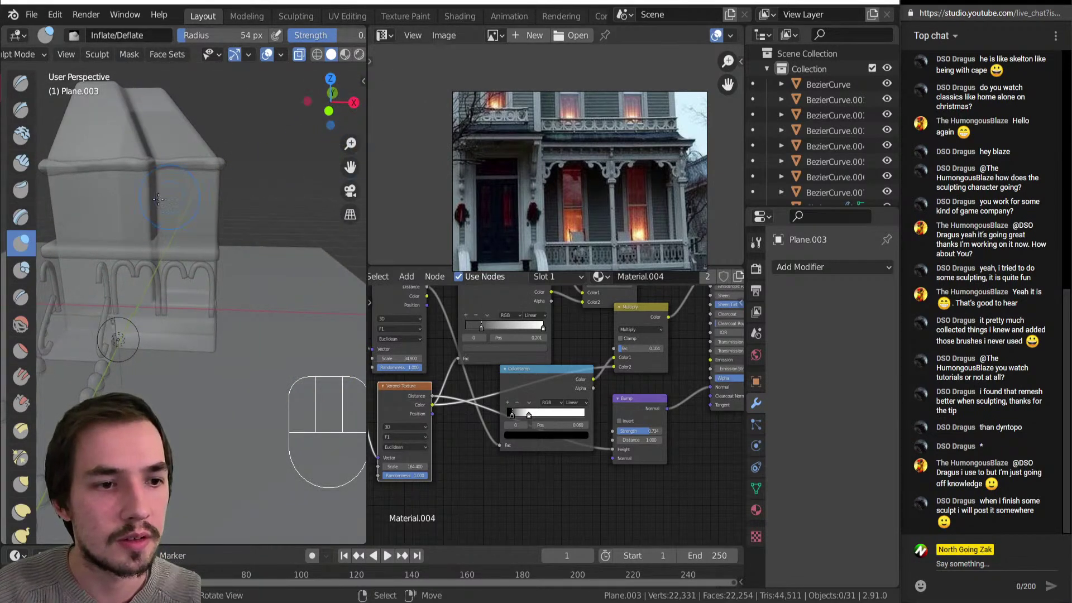
pyautogui.moveTo(329, 99); pyautogui.dragTo(345, 94)
pyautogui.press('Tab')
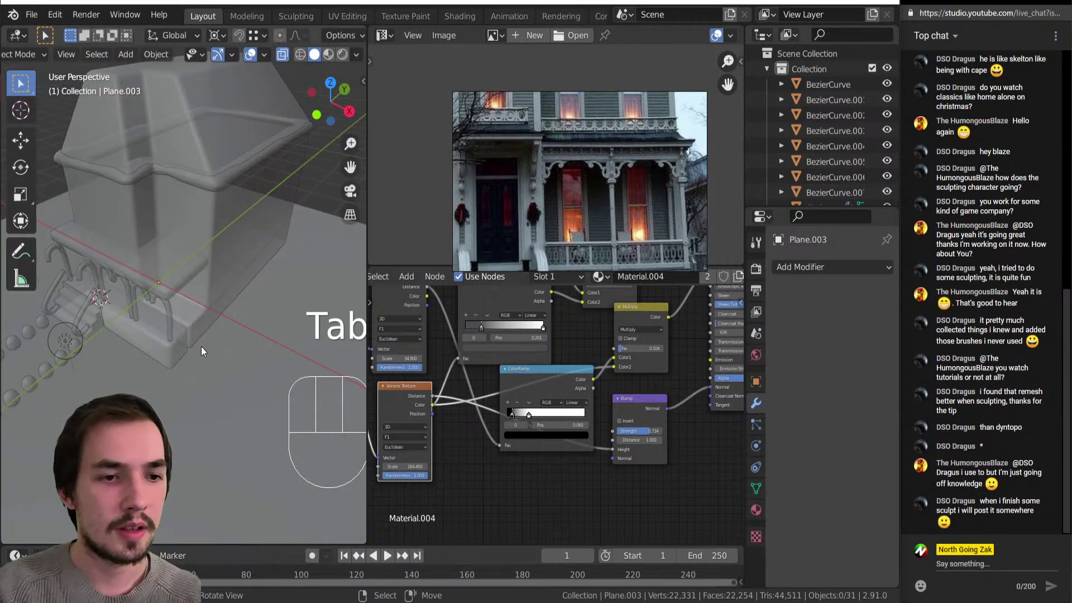
# Switch the viewport back to material preview and inspect the sculpted icing trim from several angles.
pyautogui.scroll(-3, 146, 320)
pyautogui.moveTo(145, 319); pyautogui.dragTo(202, 283, button='middle')
pyautogui.press('z')
pyautogui.moveTo(219, 196); pyautogui.dragTo(223, 289, button='middle')
pyautogui.scroll(1, 224, 290)
pyautogui.press('z')
pyautogui.moveTo(220, 370)
pyautogui.mouseDown(button='middle')
pyautogui.moveTo(163, 342)
pyautogui.moveTo(262, 341)
pyautogui.mouseUp(button='middle')
pyautogui.scroll(3, 163, 342)
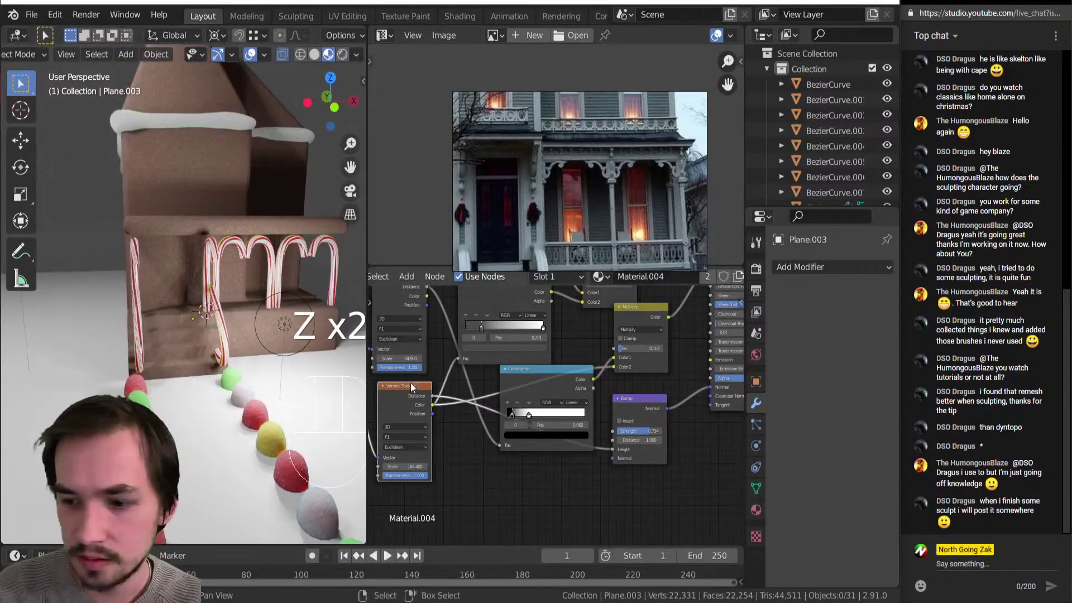
pyautogui.scroll(-2, 629, 424)
pyautogui.moveTo(343, 317); pyautogui.dragTo(160, 216, button='middle')
# Select all geometry of the gingerbread house body in Edit Mode.
pyautogui.click(160, 222)
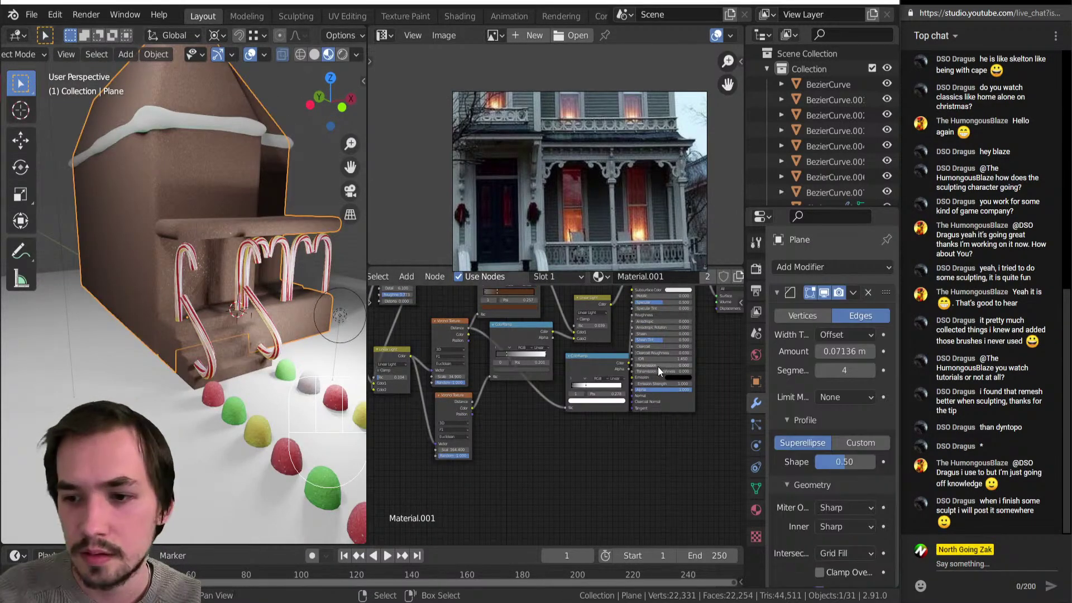
pyautogui.moveTo(221, 253); pyautogui.dragTo(178, 232, button='middle')
pyautogui.moveTo(133, 270); pyautogui.dragTo(180, 365, button='middle')
pyautogui.press('Tab')
pyautogui.press('a')
pyautogui.moveTo(171, 244); pyautogui.dragTo(195, 209, button='middle')
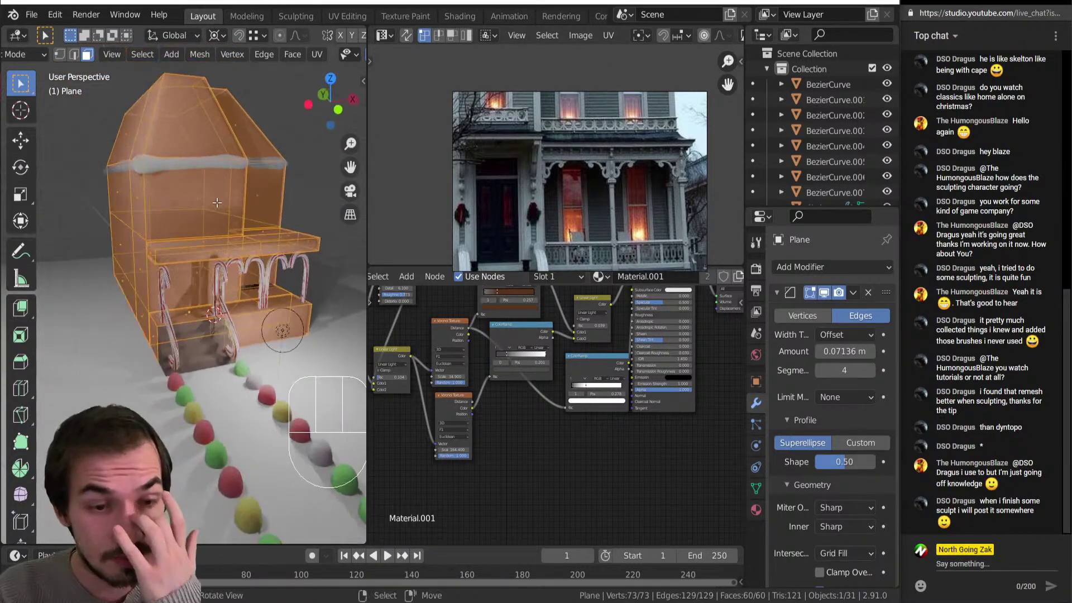
# Examine the decorated gingerbread house examples on the reference board.
pyautogui.scroll(-5, 568, 179)
pyautogui.moveTo(568, 180); pyautogui.dragTo(702, 191, button='middle')
pyautogui.scroll(4, 626, 235)
pyautogui.moveTo(571, 177); pyautogui.dragTo(831, 279, button='middle')
pyautogui.scroll(-3, 661, 203)
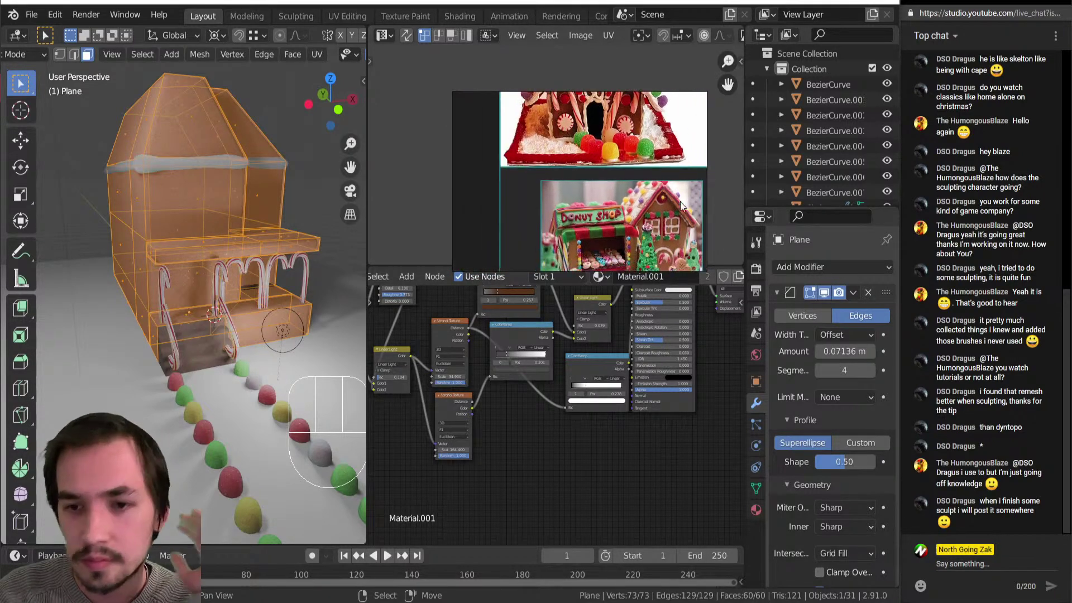
pyautogui.scroll(-5, 243, 255)
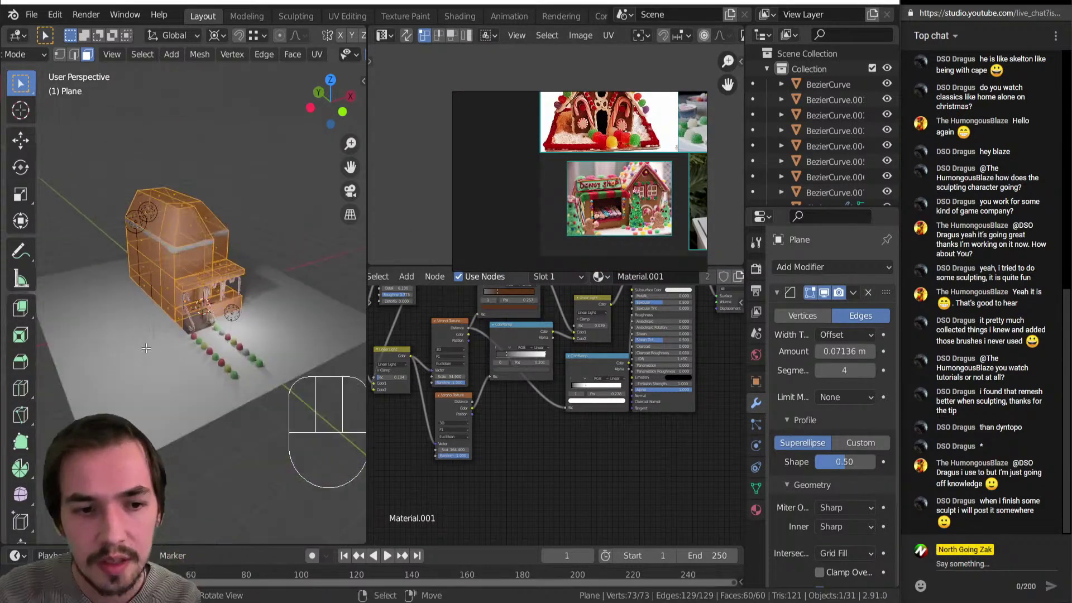
# Return to Object Mode, place the 3D cursor beside the gumdrop path and add an eight-vertex mesh circle there.
pyautogui.moveTo(251, 313); pyautogui.dragTo(265, 360, button='middle')
pyautogui.press('Tab')
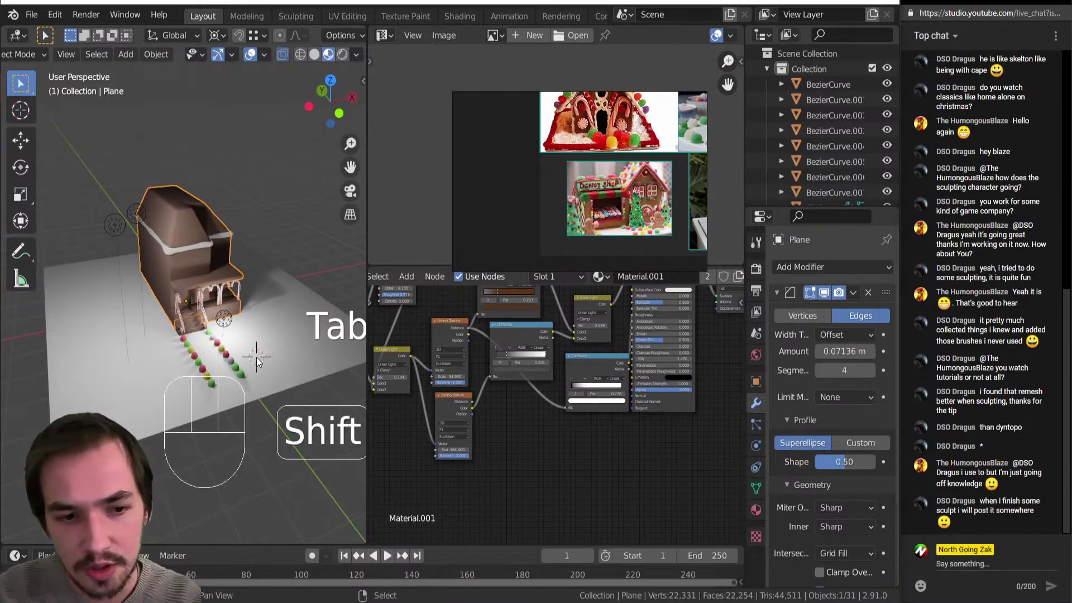
pyautogui.hotkey('shift', 'a')
pyautogui.moveTo(252, 290)
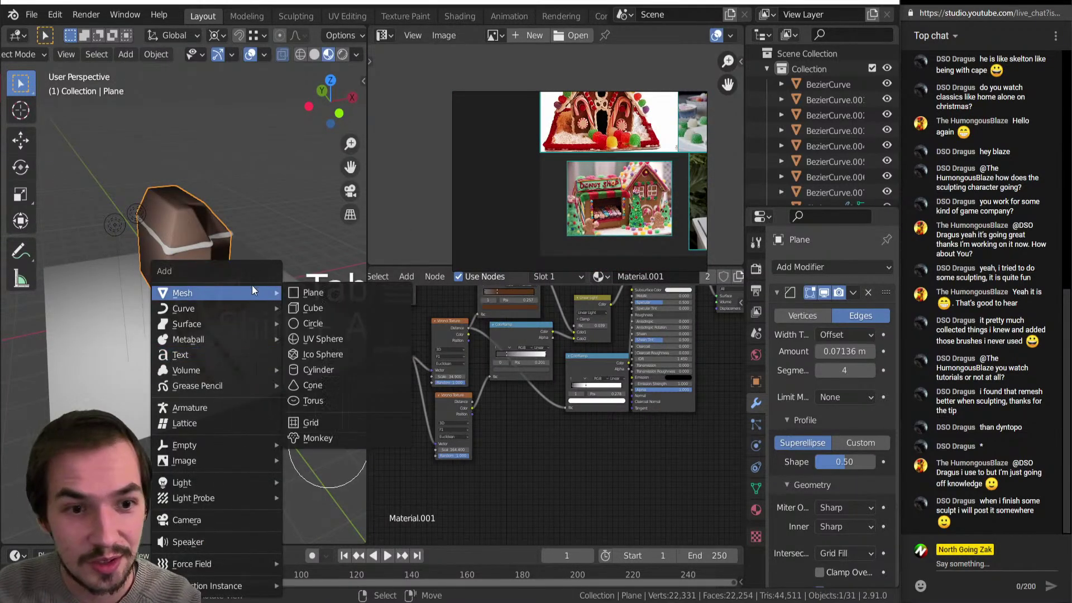
pyautogui.click(317, 324)
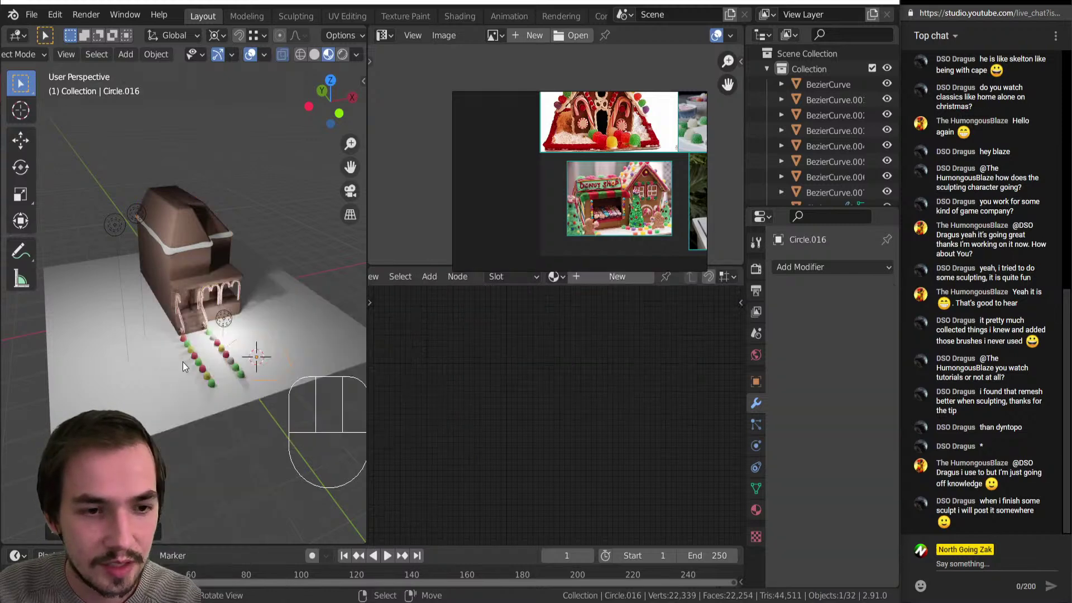
# Fill the circle, extrude it upward and scale down the top face to form a tall tapered cone.
pyautogui.press('Tab')
pyautogui.press('f')
pyautogui.press('e')
pyautogui.click(316, 302)
pyautogui.hotkey('shift', 's')
pyautogui.press('s')
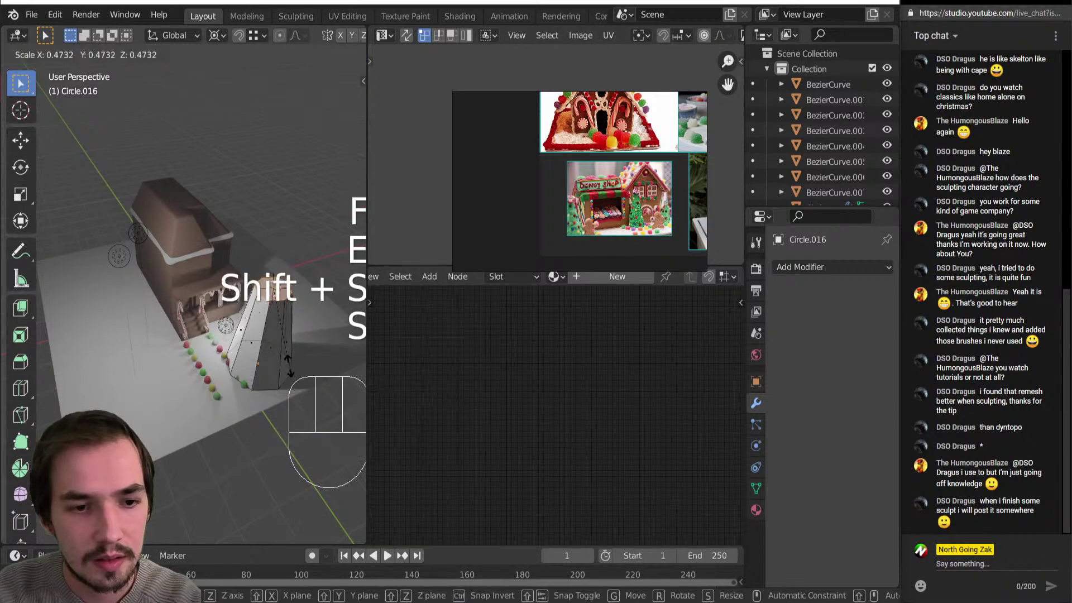
pyautogui.click(260, 313)
# Voxel-remesh the tapered cone in Sculpt Mode, redoing the remesh with a finer voxel size.
pyautogui.press('Tab')
pyautogui.click(260, 334)
pyautogui.moveTo(260, 334); pyautogui.dragTo(210, 342, button='middle')
pyautogui.hotkey('ctrl', 'r')
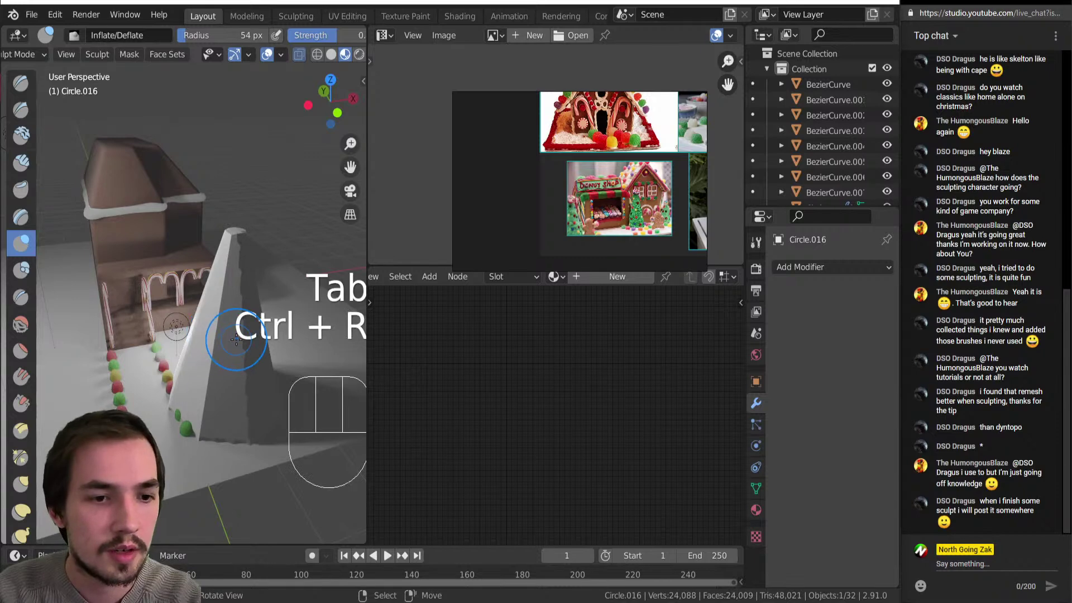
pyautogui.hotkey('ctrl', 'z')
pyautogui.hotkey('shift', 'r')
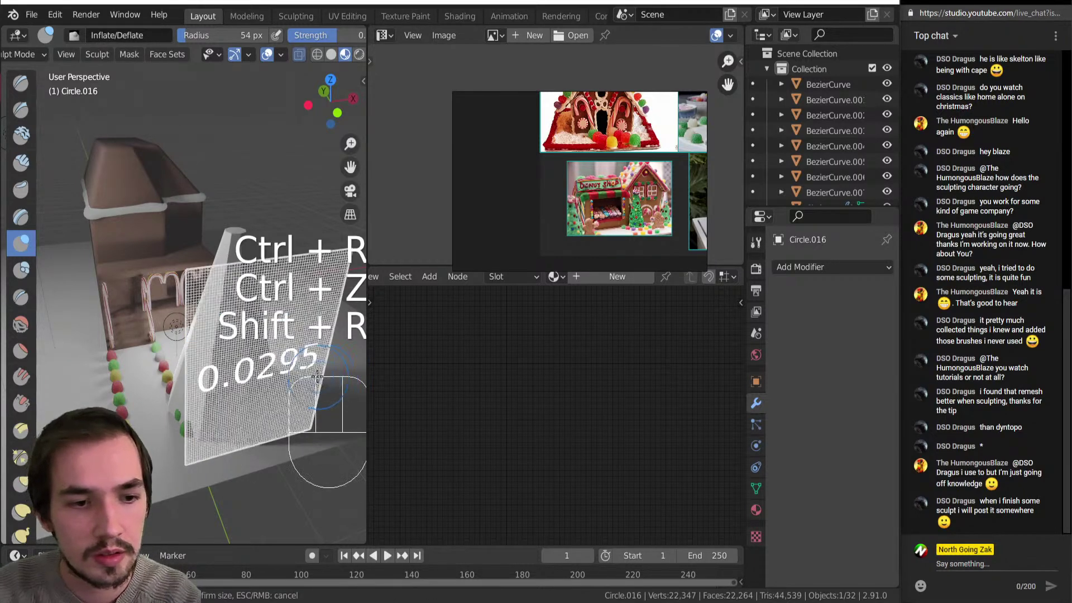
pyautogui.click(306, 366)
pyautogui.hotkey('ctrl', 'r')
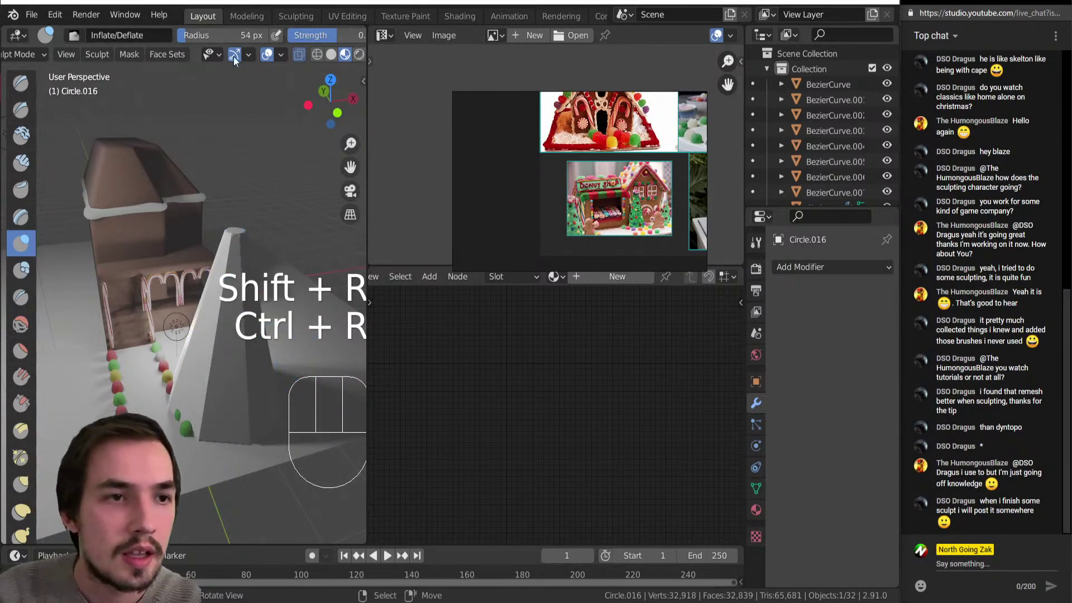
# Set the sculpt symmetry's radial Z count to 8 and try a brush stroke on the cone.
pyautogui.moveTo(348, 53); pyautogui.dragTo(329, 53, button='middle')
pyautogui.scroll(-8, 298, 35)
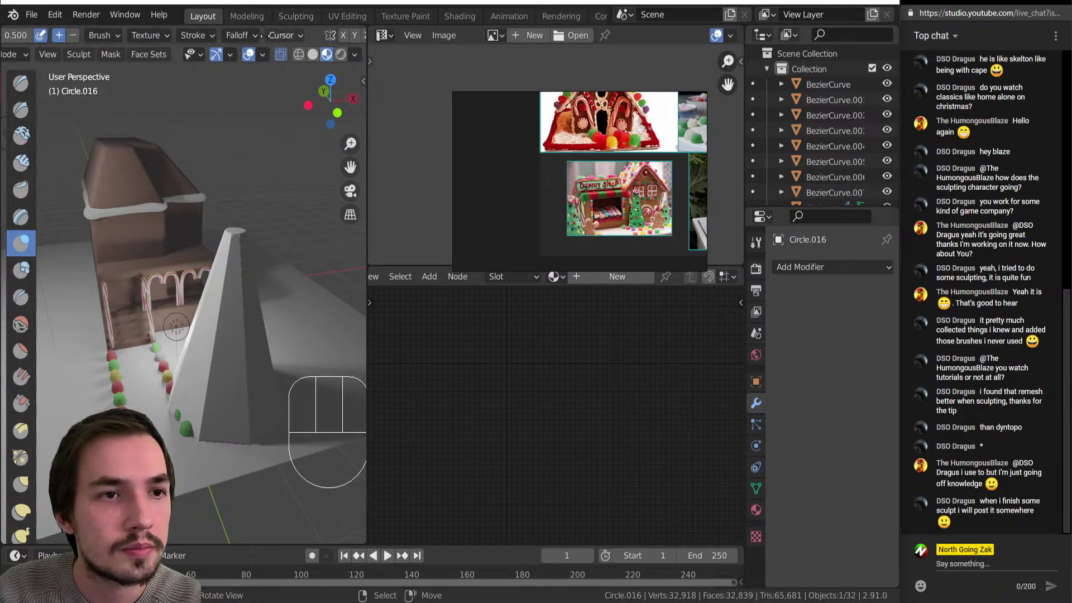
pyautogui.scroll(-5, 149, 34)
pyautogui.click(252, 35)
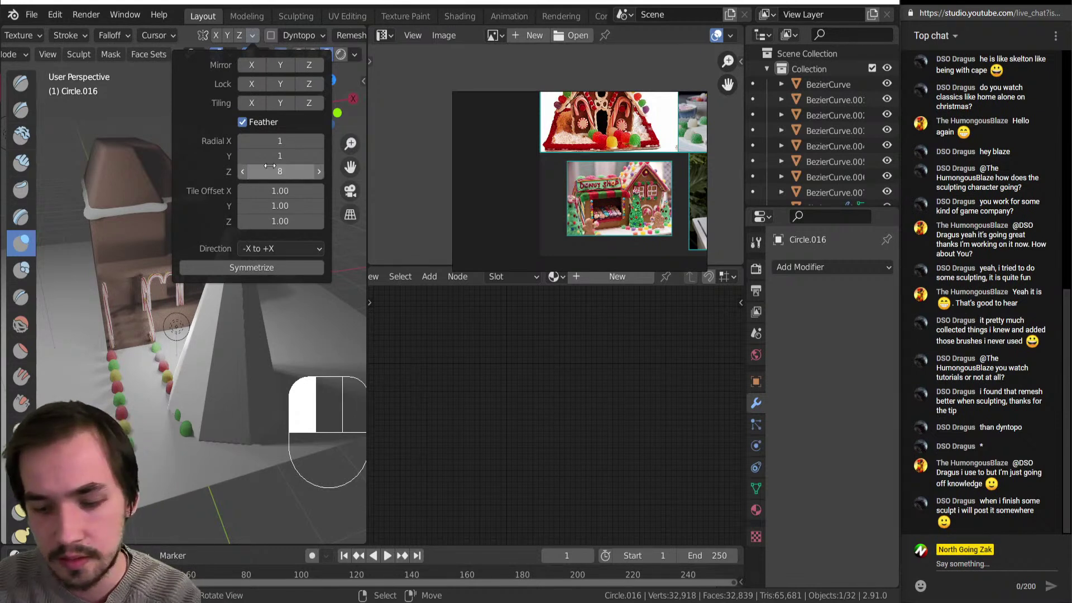
pyautogui.click(239, 268)
pyautogui.moveTo(224, 387); pyautogui.dragTo(201, 418)
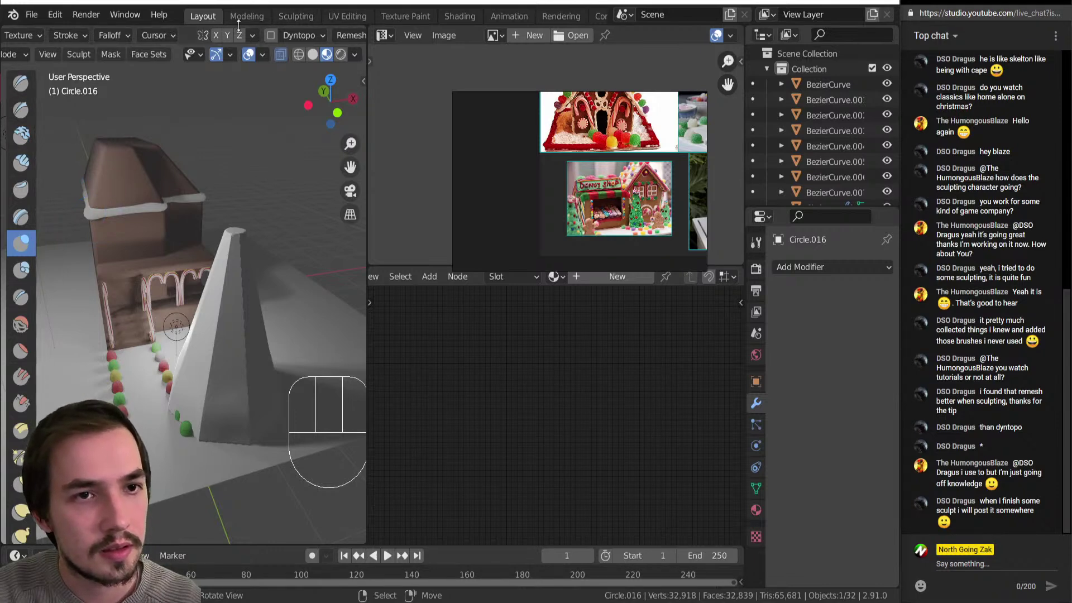
# Check the stroke settings, switch to the Draw brush and set its falloff curve to Sphere.
pyautogui.click(68, 35)
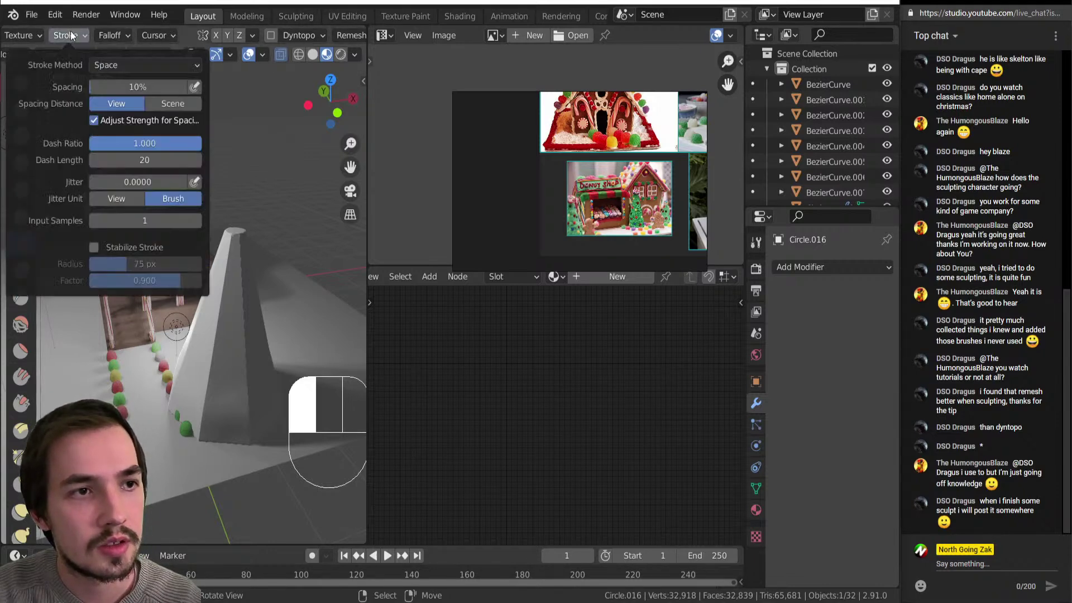
pyautogui.click(71, 36)
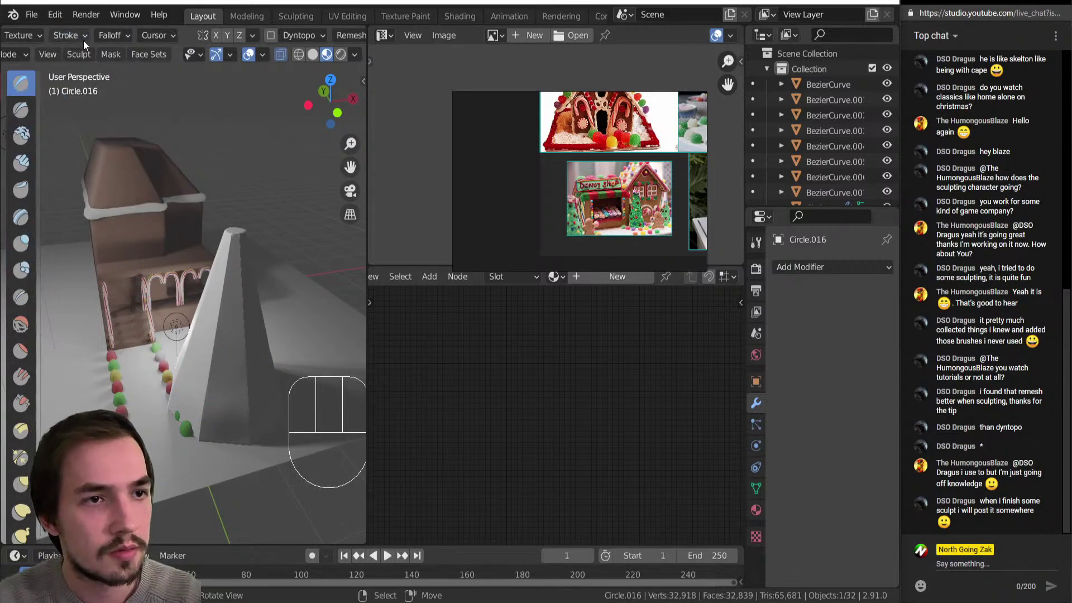
pyautogui.click(69, 36)
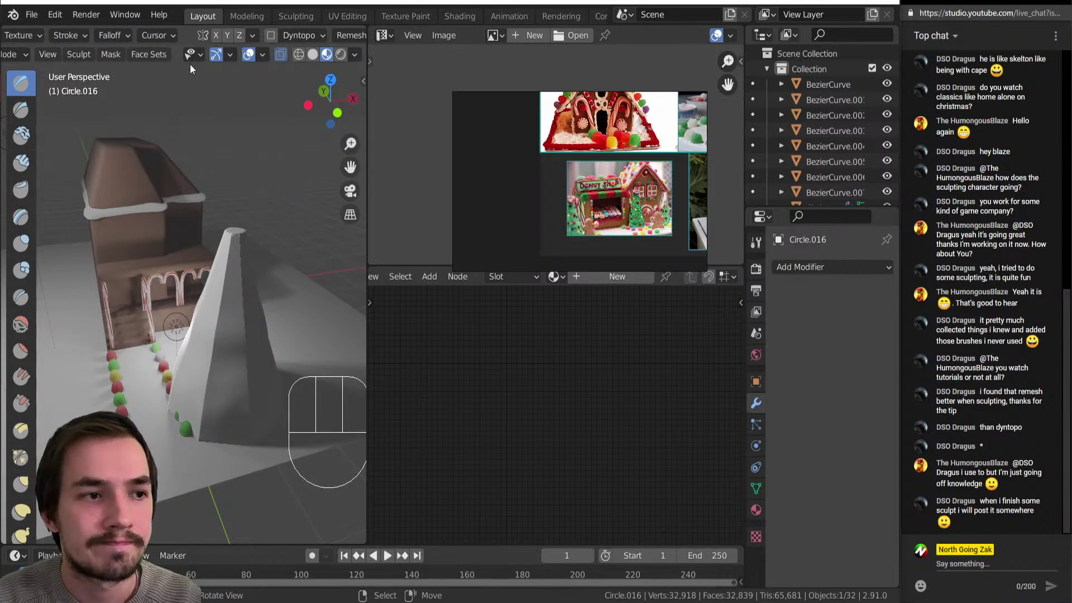
pyautogui.rightClick(137, 54)
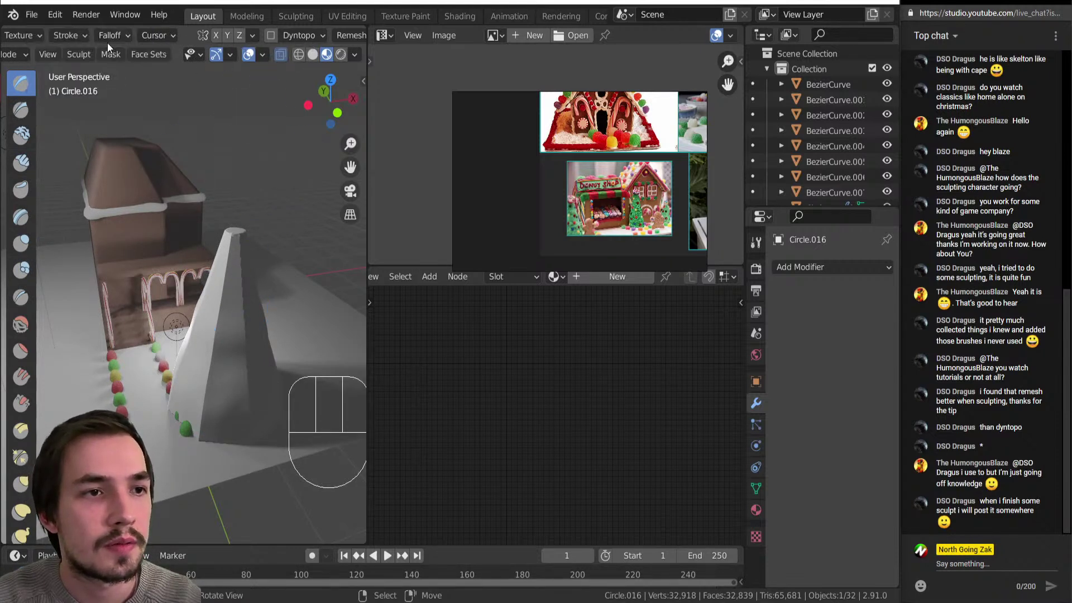
pyautogui.click(110, 38)
pyautogui.click(110, 65)
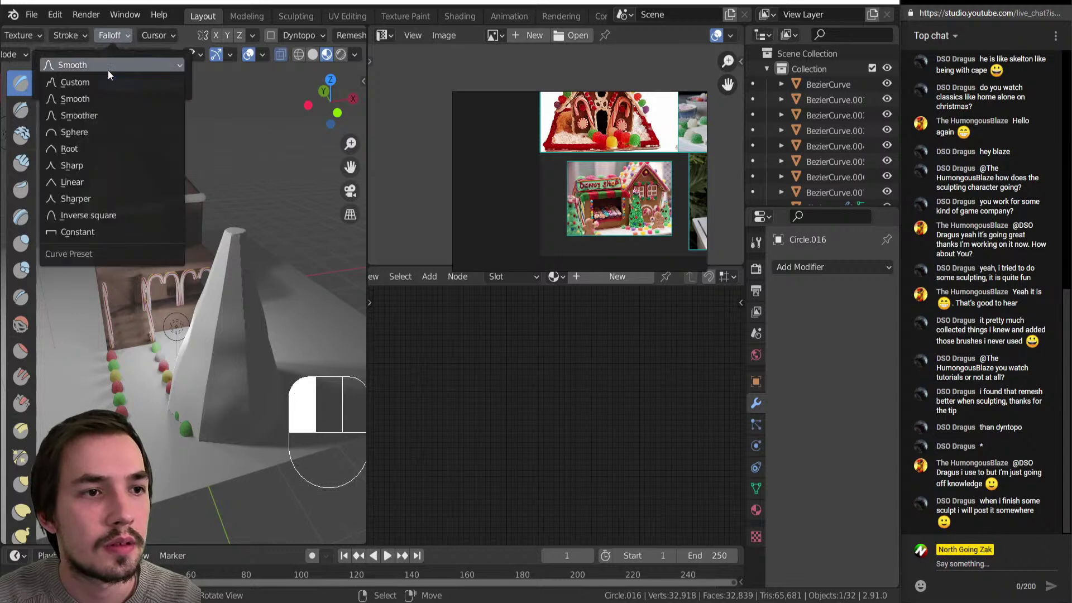
pyautogui.click(77, 133)
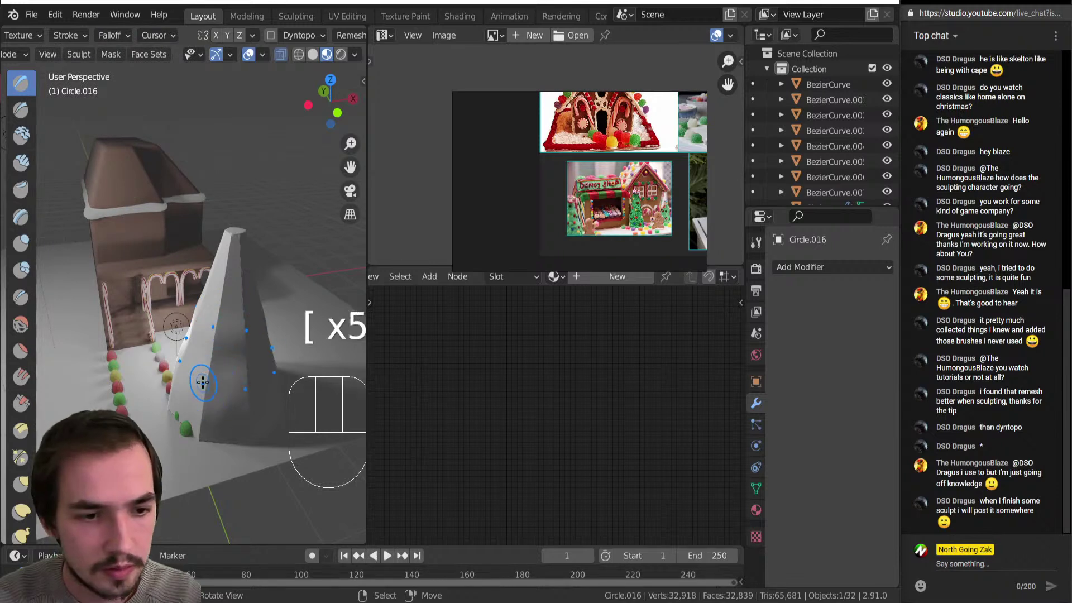
# Sculpt lumpy raised and carved areas over the sides of the cone with radially symmetric Draw brush strokes, smoothing between them.
pyautogui.moveTo(202, 383); pyautogui.dragTo(221, 386)
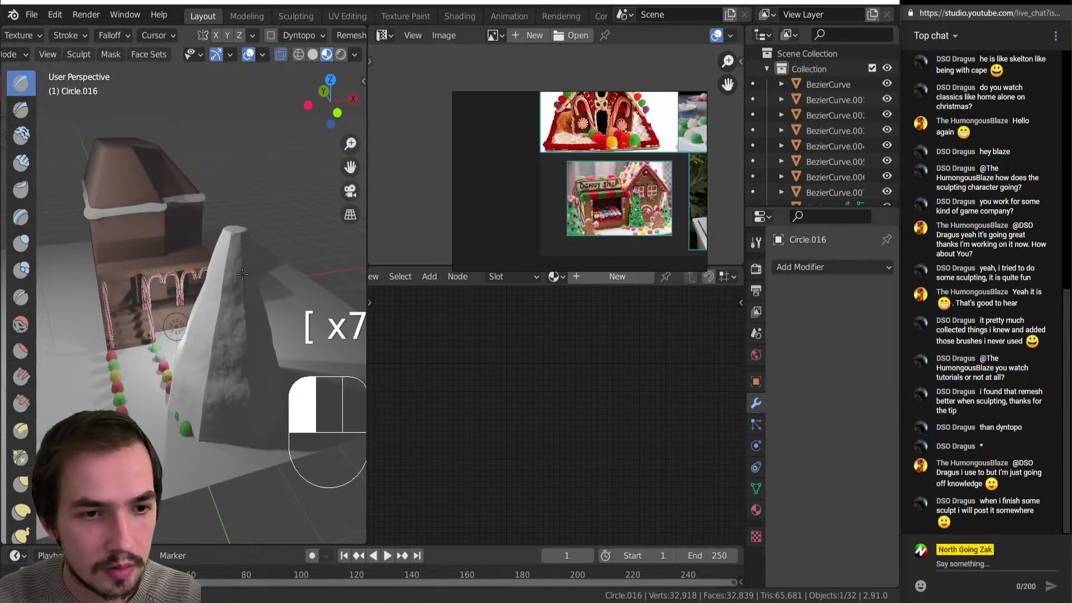
pyautogui.moveTo(234, 276); pyautogui.dragTo(227, 288)
pyautogui.keyDown('ctrl'); pyautogui.moveTo(210, 365); pyautogui.dragTo(204, 351); pyautogui.keyUp('ctrl')
pyautogui.moveTo(231, 252)
pyautogui.keyDown('ctrl'); pyautogui.mouseDown()
pyautogui.moveTo(237, 291)
pyautogui.moveTo(206, 428)
pyautogui.mouseUp(); pyautogui.keyUp('ctrl')
pyautogui.keyDown('shift'); pyautogui.moveTo(243, 295); pyautogui.dragTo(235, 335); pyautogui.keyUp('shift')
pyautogui.moveTo(222, 382)
pyautogui.mouseDown()
pyautogui.moveTo(193, 343)
pyautogui.moveTo(219, 292)
pyautogui.mouseUp()
pyautogui.moveTo(239, 236); pyautogui.dragTo(241, 241)
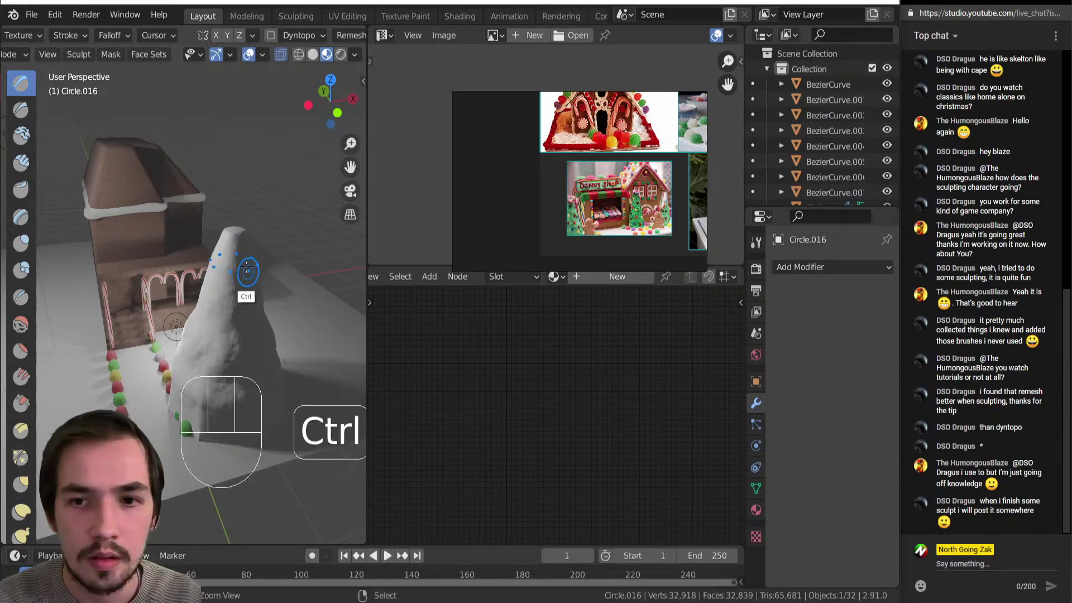
pyautogui.moveTo(231, 279)
pyautogui.mouseDown()
pyautogui.moveTo(231, 290)
pyautogui.moveTo(240, 239)
pyautogui.moveTo(202, 304)
pyautogui.mouseUp()
# Pull the cone's flat top up into a rounded point with an enlarged Snake Hook brush.
pyautogui.press('k')
pyautogui.press(']')
pyautogui.press(']')
pyautogui.press(']')
pyautogui.press(']')
pyautogui.press(']')
pyautogui.press(']')
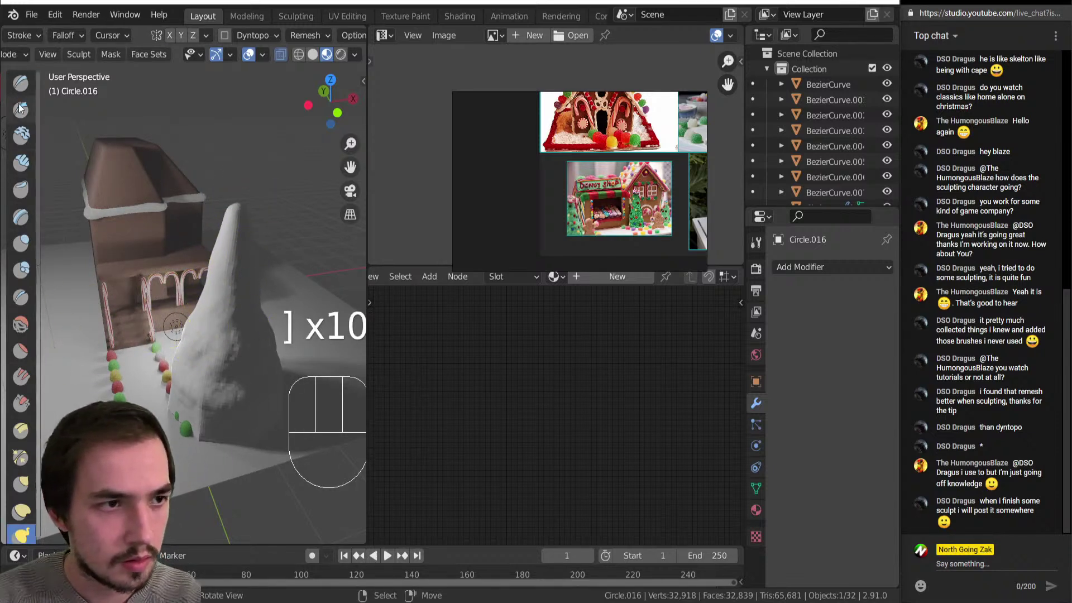
# Build up the cone's upper and lower sides with more Draw brush strokes, using a smaller brush for the lower part.
pyautogui.click(21, 83)
pyautogui.moveTo(262, 318); pyautogui.dragTo(239, 281)
pyautogui.moveTo(340, 80); pyautogui.dragTo(383, 116)
pyautogui.press('shift')
pyautogui.moveTo(349, 166); pyautogui.dragTo(215, 168)
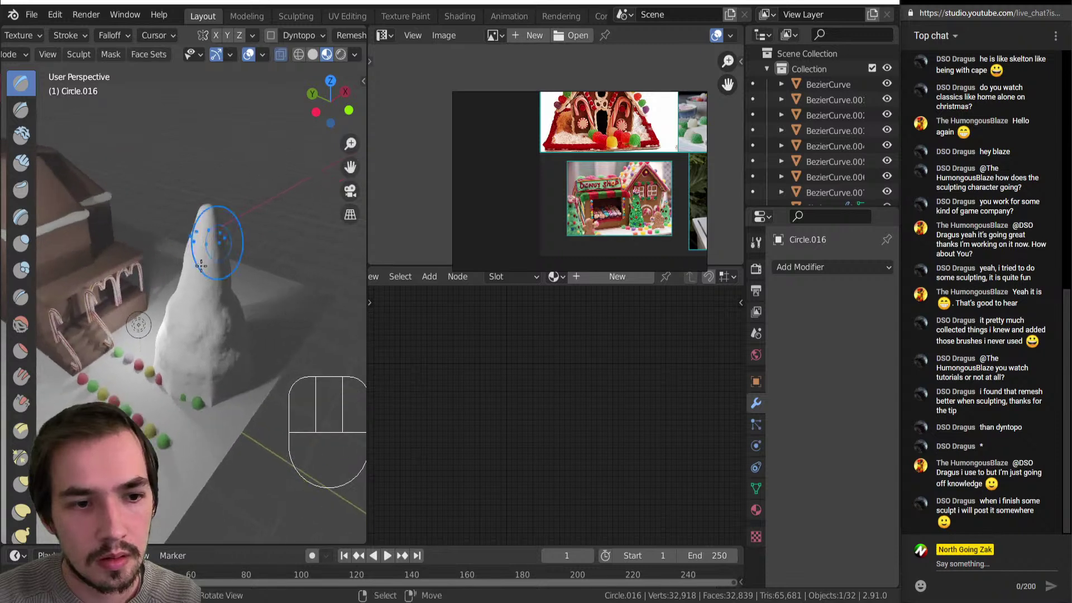
pyautogui.moveTo(198, 314); pyautogui.dragTo(197, 237)
pyautogui.moveTo(195, 337)
pyautogui.mouseDown()
pyautogui.moveTo(189, 352)
pyautogui.moveTo(174, 346)
pyautogui.mouseUp()
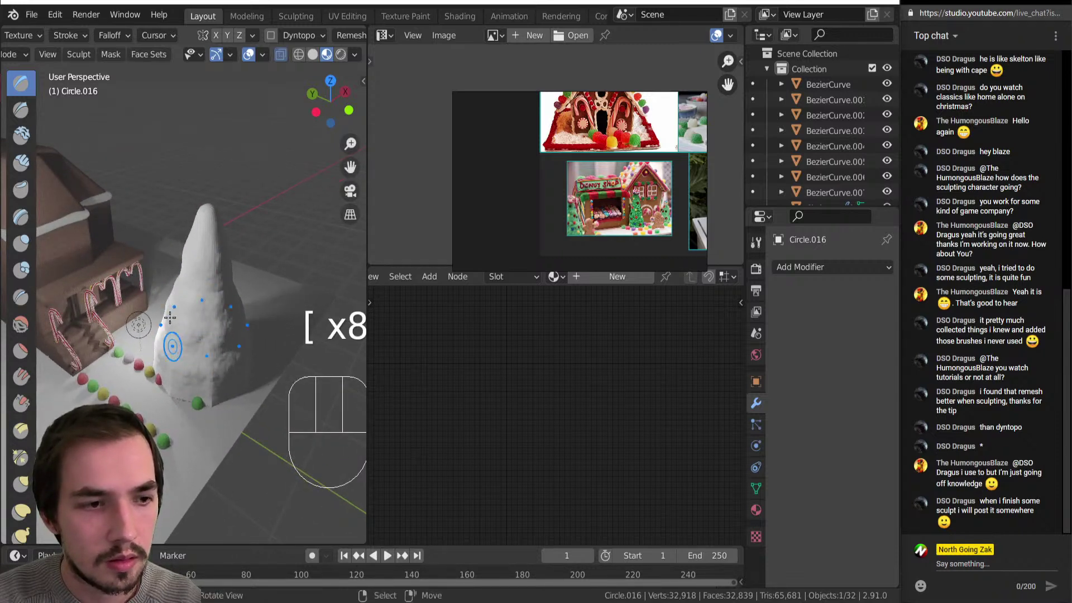
# Roughen the whole surface of the tree cone with fine Draw Sharp brush strokes.
pyautogui.click(24, 111)
pyautogui.click(85, 35)
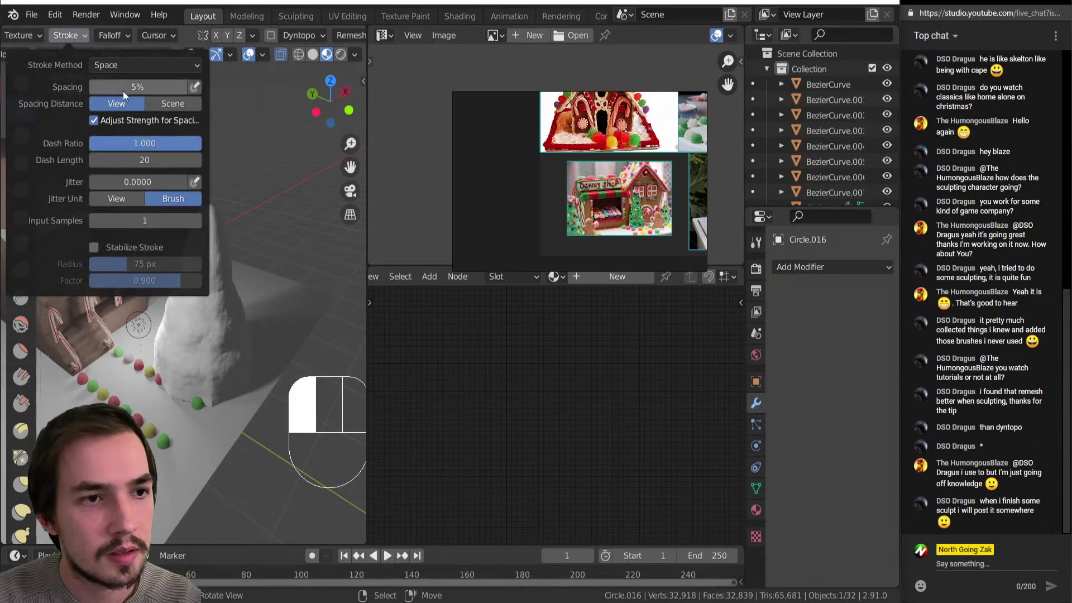
pyautogui.moveTo(174, 359); pyautogui.dragTo(188, 327)
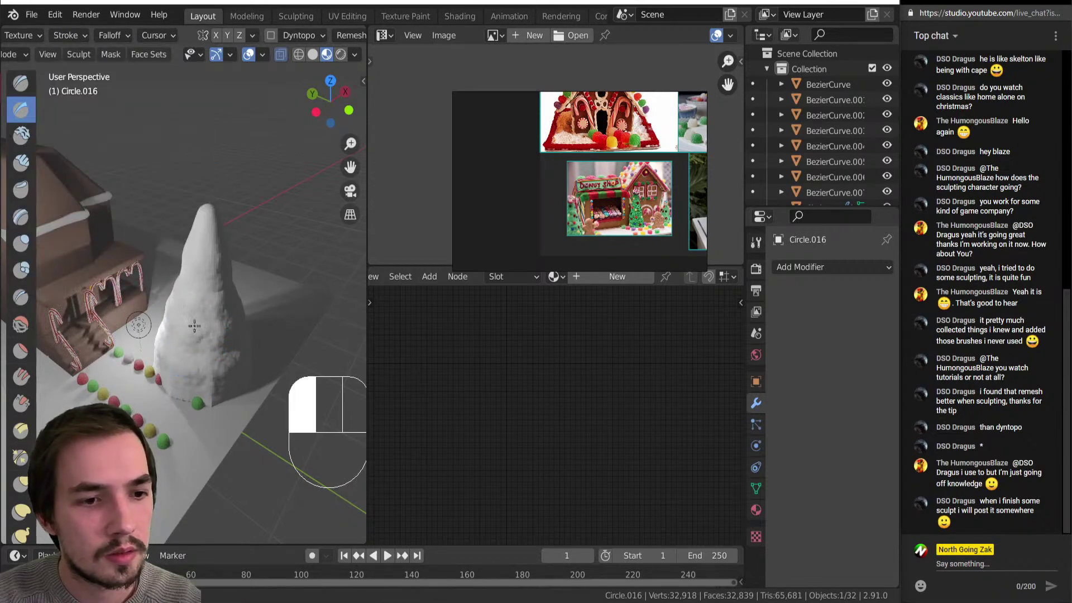
pyautogui.moveTo(207, 257)
pyautogui.mouseDown()
pyautogui.moveTo(187, 251)
pyautogui.moveTo(205, 358)
pyautogui.moveTo(232, 382)
pyautogui.moveTo(223, 330)
pyautogui.mouseUp()
pyautogui.moveTo(219, 302); pyautogui.dragTo(228, 347)
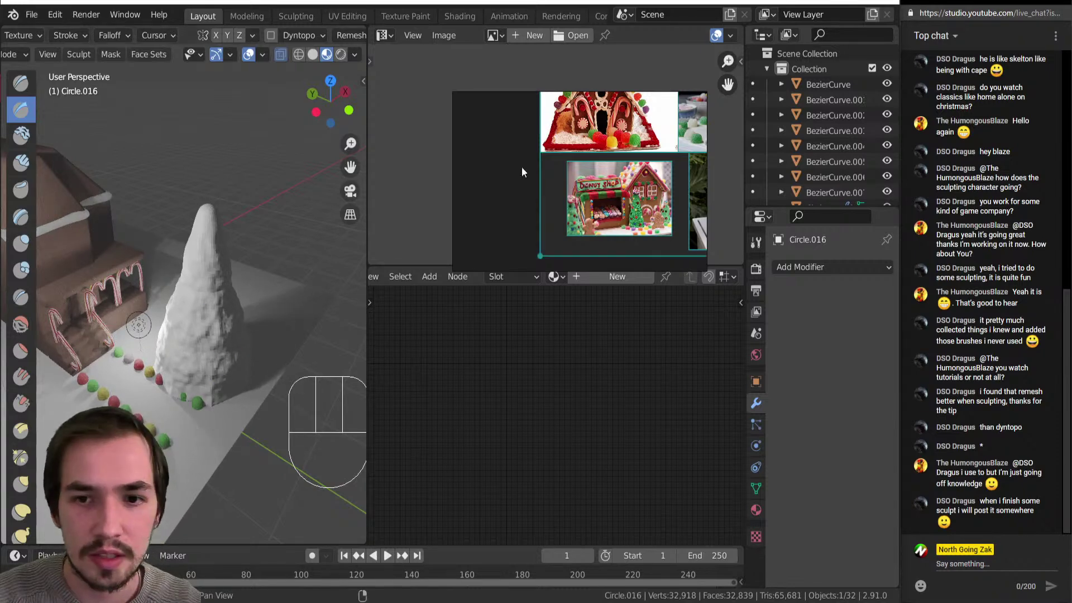
# Return to Object Mode and scale the sculpted tree down beside the gumdrop path.
pyautogui.press('Tab')
pyautogui.moveTo(234, 262); pyautogui.dragTo(124, 301, button='middle')
pyautogui.hotkey('shift', 's')
pyautogui.hotkey('shift', 's')
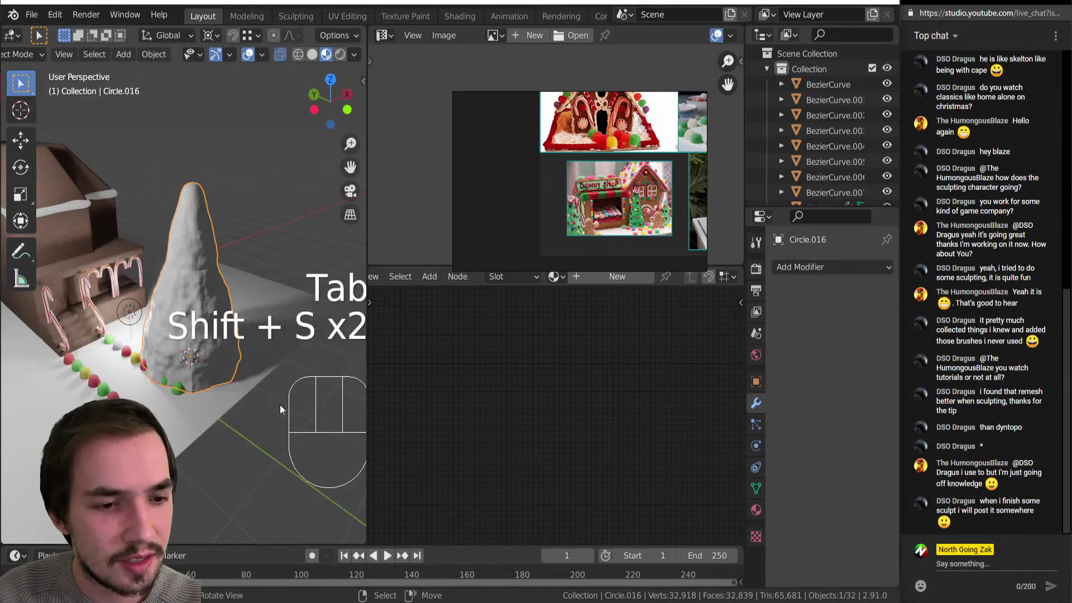
pyautogui.press('s')
pyautogui.click(235, 383)
pyautogui.moveTo(214, 380)
pyautogui.mouseDown(button='middle')
pyautogui.moveTo(239, 374)
pyautogui.moveTo(232, 368)
pyautogui.mouseUp(button='middle')
# Move the tree across the ground to the opposite side of the gumdrop path and snap the 3D cursor to it.
pyautogui.press('g')
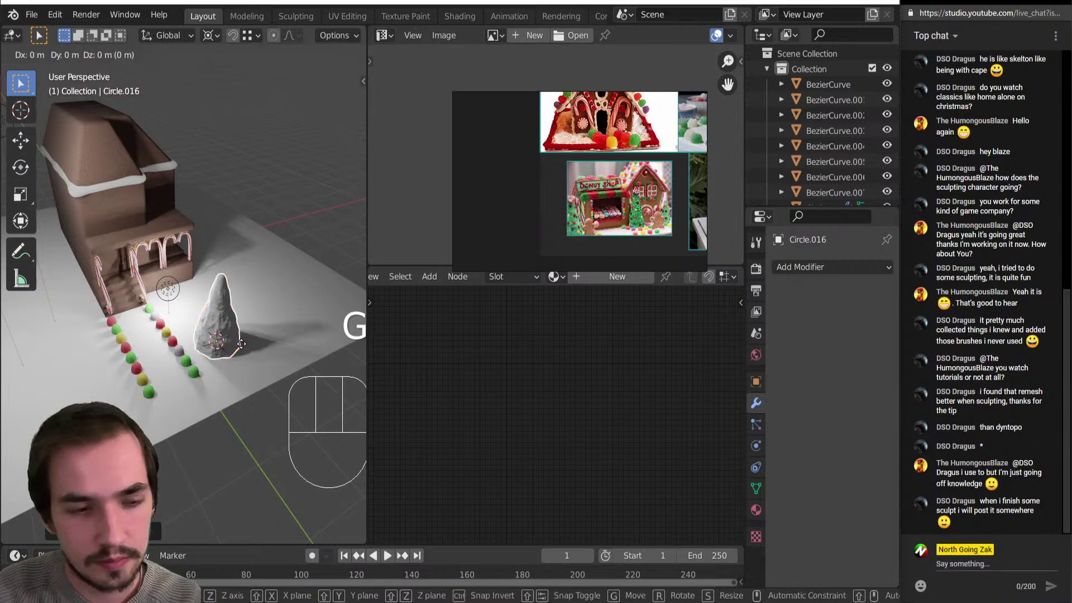
pyautogui.hotkey('shift', 'z')
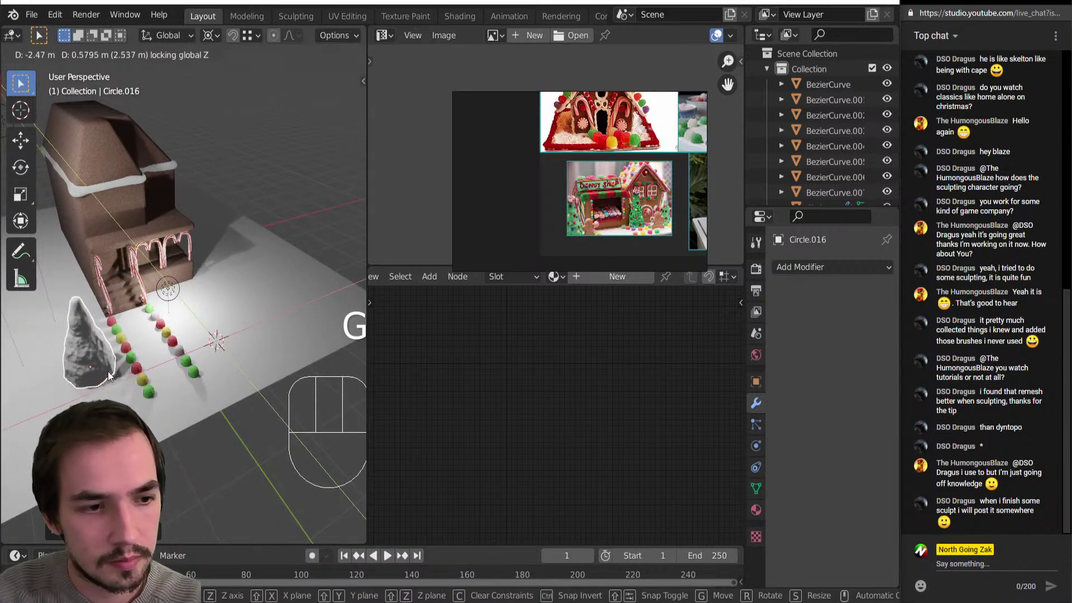
pyautogui.click(132, 356)
pyautogui.hotkey('shift', 's')
pyautogui.click(221, 441)
pyautogui.hotkey('shift', 's')
pyautogui.click(255, 491)
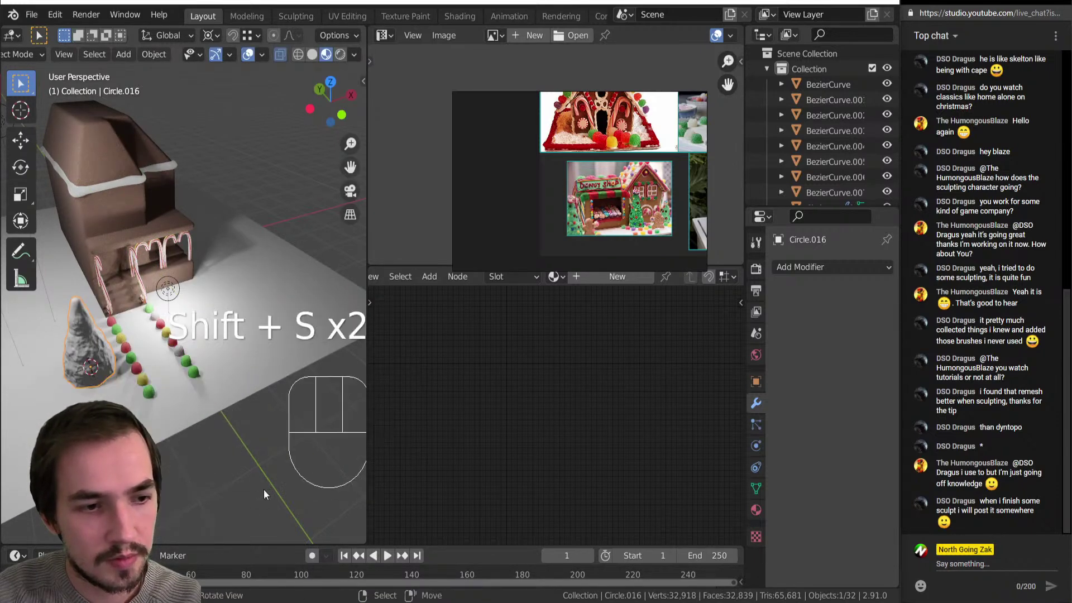
# Scale the tree narrower in X and Y only, keeping its height.
pyautogui.press('s')
pyautogui.hotkey('shift', 'z')
pyautogui.click(209, 371)
# Make two linked duplicates of the tree and place them next to each other across the path, constrained to the ground plane.
pyautogui.moveTo(209, 371); pyautogui.dragTo(186, 375, button='middle')
pyautogui.hotkey('alt', 'd')
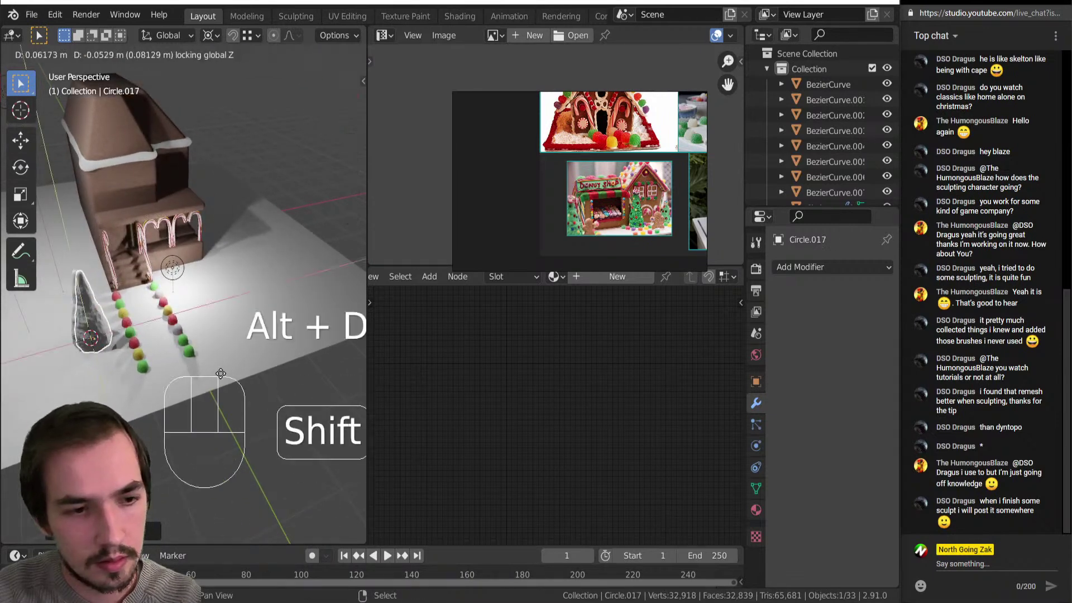
pyautogui.hotkey('shift', 'z')
pyautogui.click(13, 358)
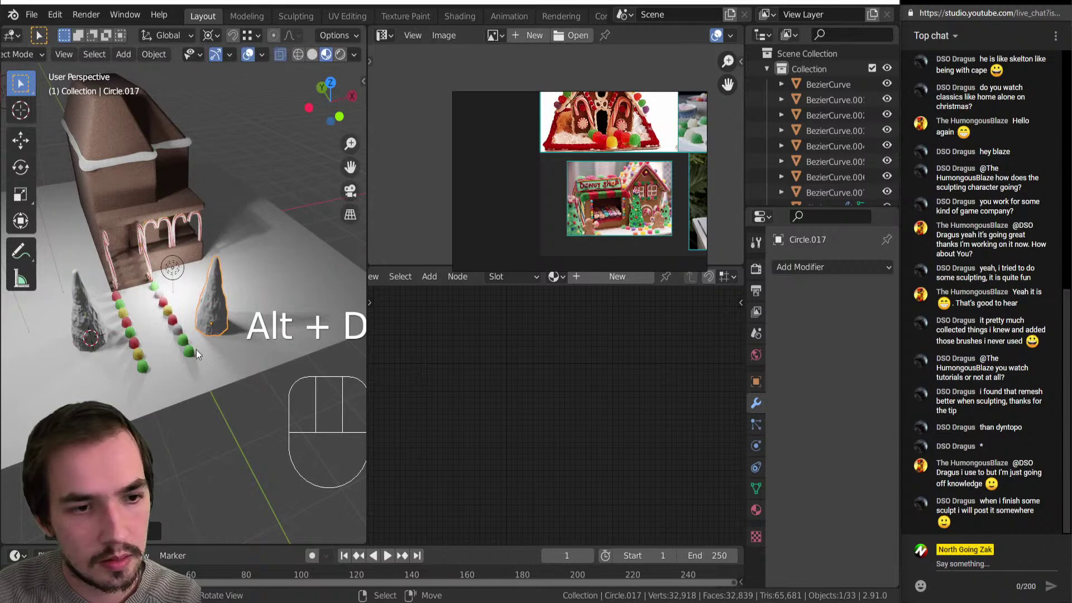
pyautogui.moveTo(193, 357); pyautogui.dragTo(176, 354, button='middle')
pyautogui.hotkey('alt', 'd')
pyautogui.hotkey('shift', 'z')
pyautogui.click(288, 363)
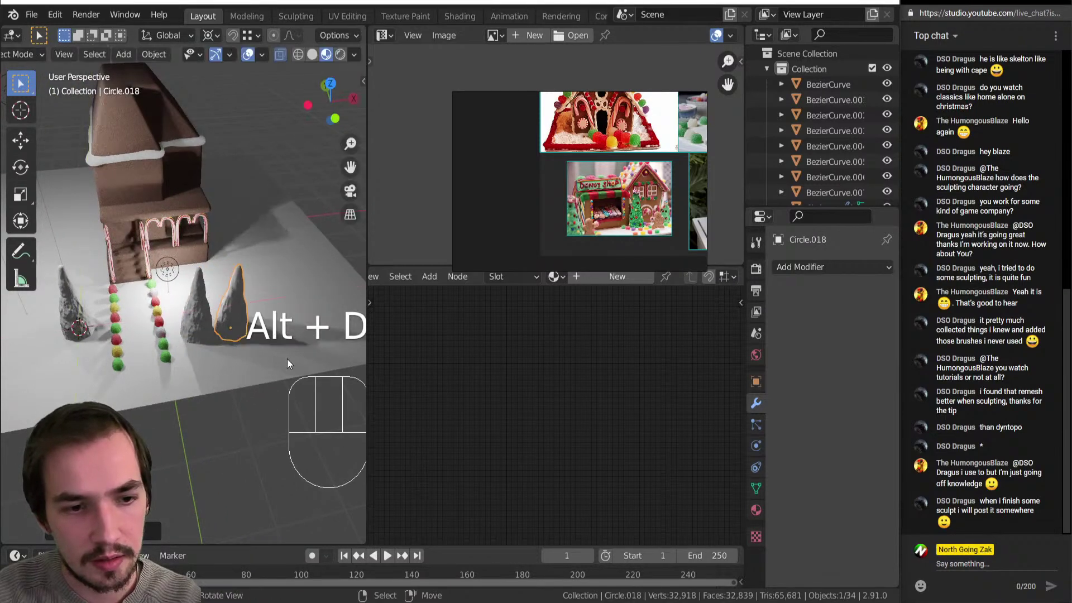
# Snap the 3D cursor to the duplicate nearest the path and scale that tree up.
pyautogui.rightClick(204, 323)
pyautogui.hotkey('shift', 's')
pyautogui.click(202, 429)
pyautogui.press('s')
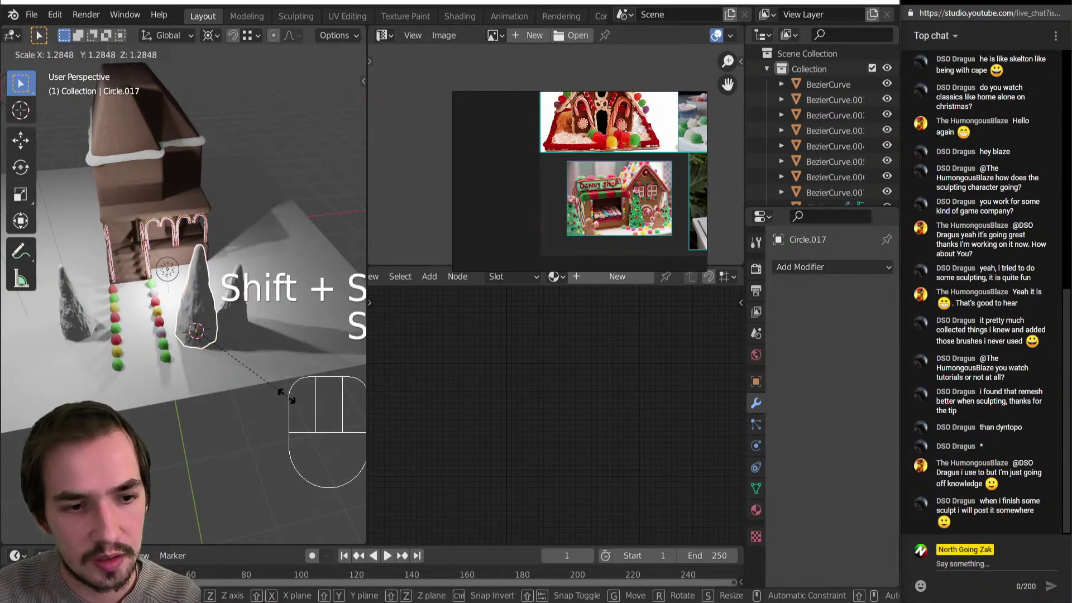
pyautogui.press('s')
pyautogui.click(286, 376)
# Snap the 3D cursor to the outermost tree, scale it down and shorten it along Z.
pyautogui.rightClick(238, 310)
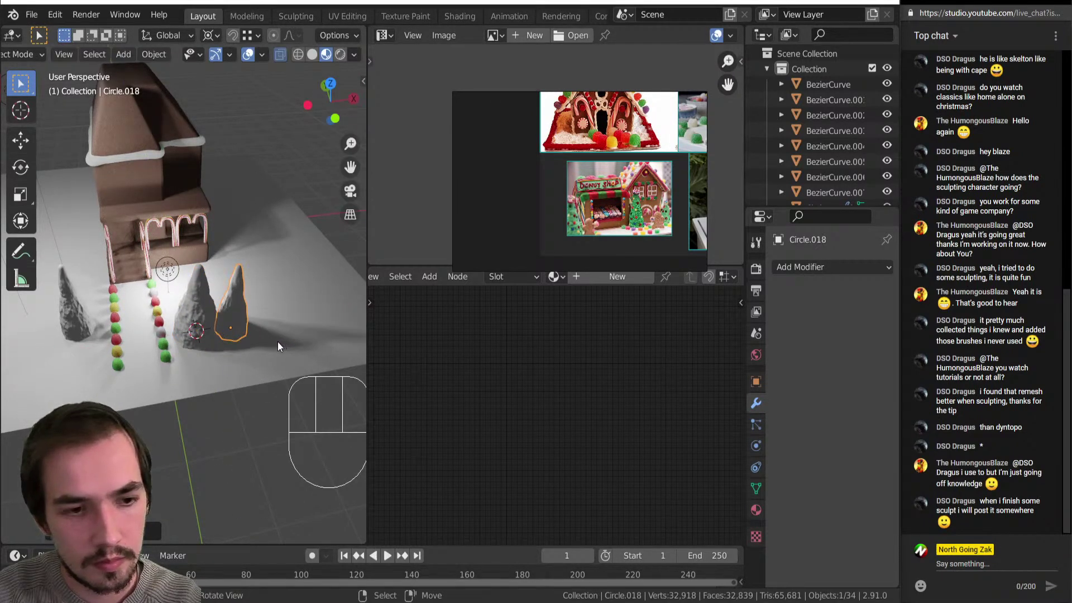
pyautogui.press('alt')
pyautogui.hotkey('shift', 's')
pyautogui.click(272, 463)
pyautogui.press('s')
pyautogui.press('s')
pyautogui.press('z')
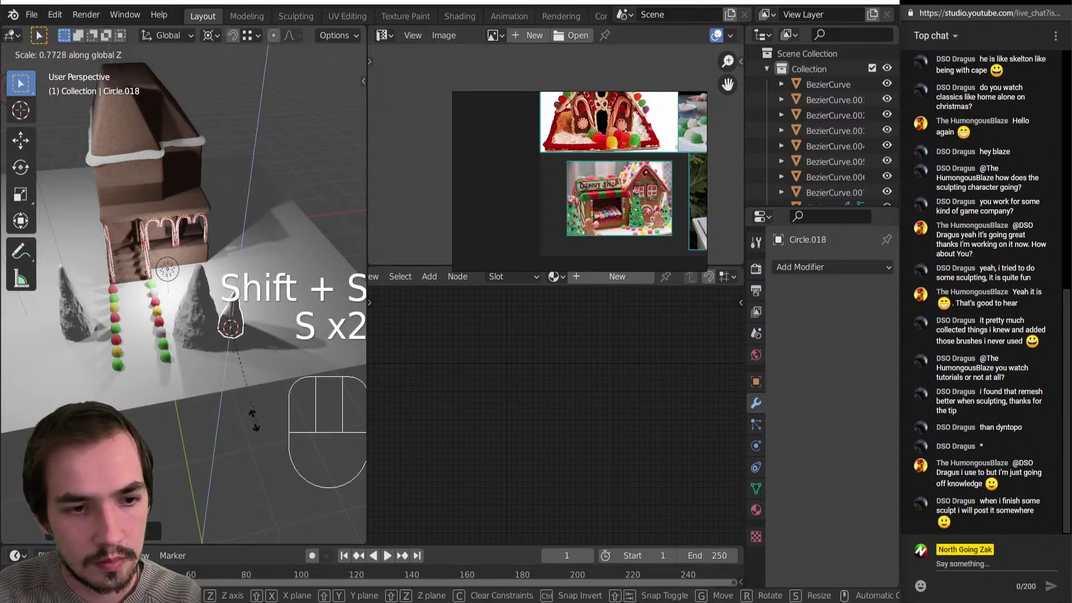
pyautogui.click(225, 402)
pyautogui.moveTo(227, 375); pyautogui.dragTo(255, 276, button='middle')
pyautogui.click(210, 366)
pyautogui.press('g')
pyautogui.rightClick(206, 371)
pyautogui.scroll(5, 213, 246)
pyautogui.scroll(-3, 237, 267)
pyautogui.moveTo(146, 386); pyautogui.dragTo(313, 324, button='middle')
# Make a linked duplicate of the small tree and place it in front of the tree across the path, using face snapping.
pyautogui.click(323, 317)
pyautogui.click(316, 313)
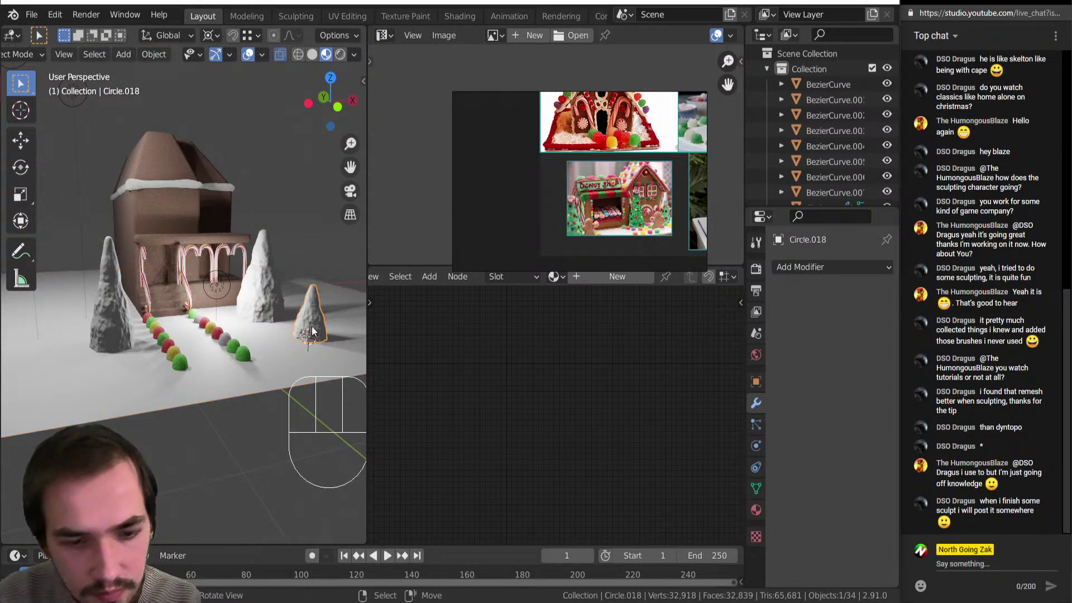
pyautogui.hotkey('alt', 'd')
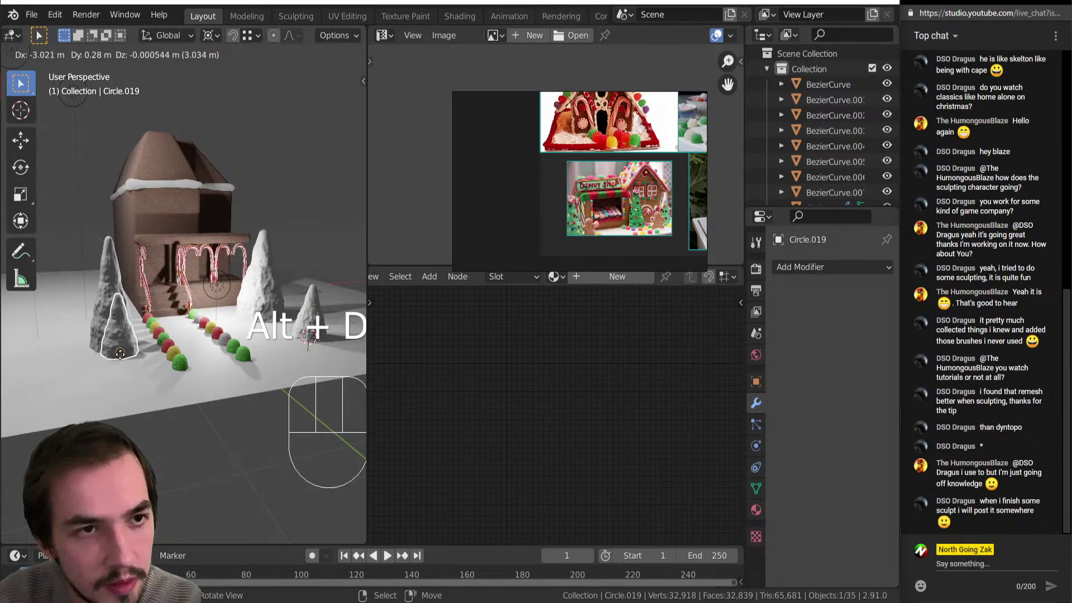
pyautogui.rightClick(79, 393)
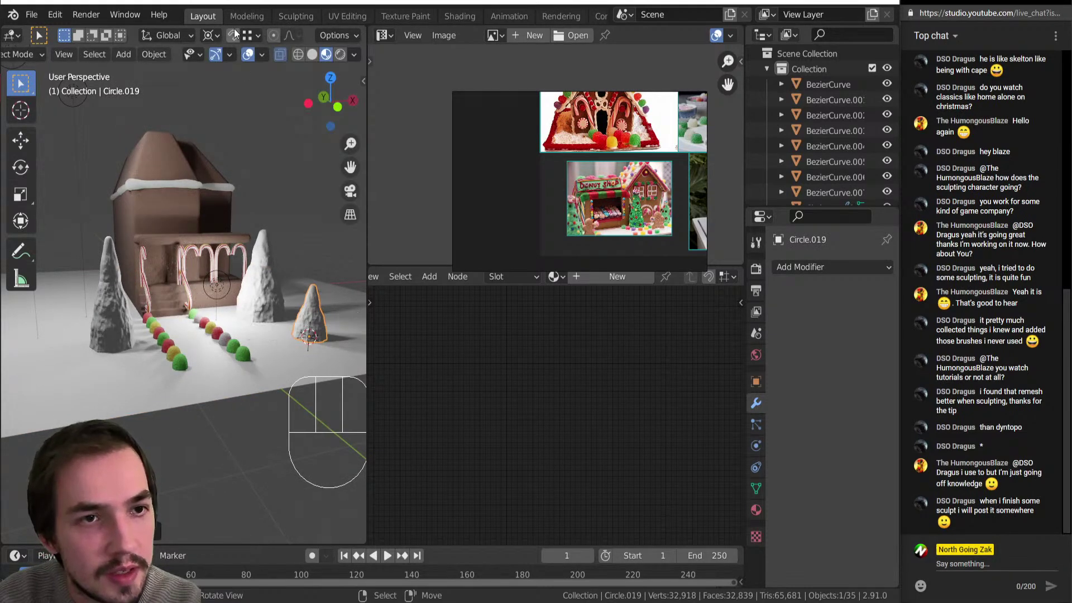
pyautogui.click(245, 38)
pyautogui.click(200, 129)
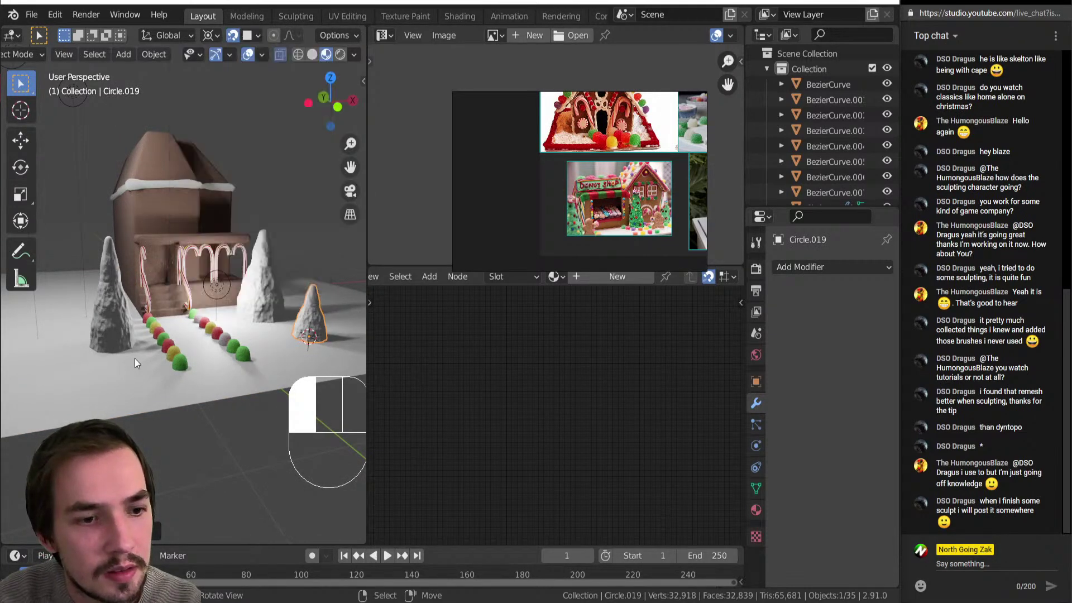
pyautogui.press('g')
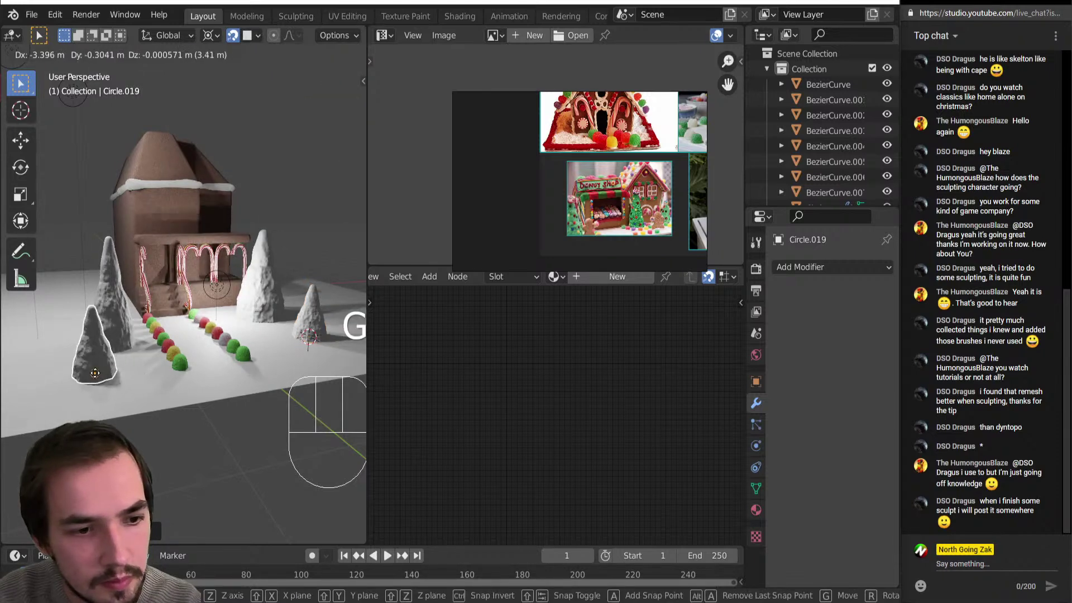
pyautogui.click(95, 369)
# Select the large tree beside the porch, give it a new material and set the base color to green.
pyautogui.scroll(4, 137, 316)
pyautogui.moveTo(140, 315); pyautogui.dragTo(180, 228, button='middle')
pyautogui.scroll(-5, 179, 251)
pyautogui.click(340, 300)
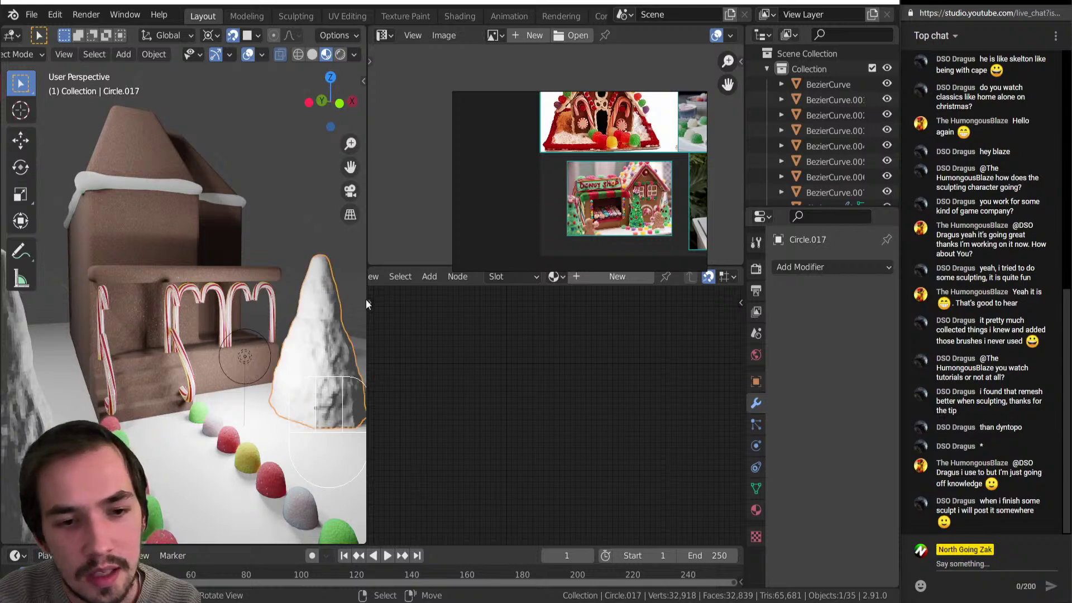
pyautogui.moveTo(340, 300); pyautogui.dragTo(301, 325, button='middle')
pyautogui.press('Tab')
pyautogui.press('Tab')
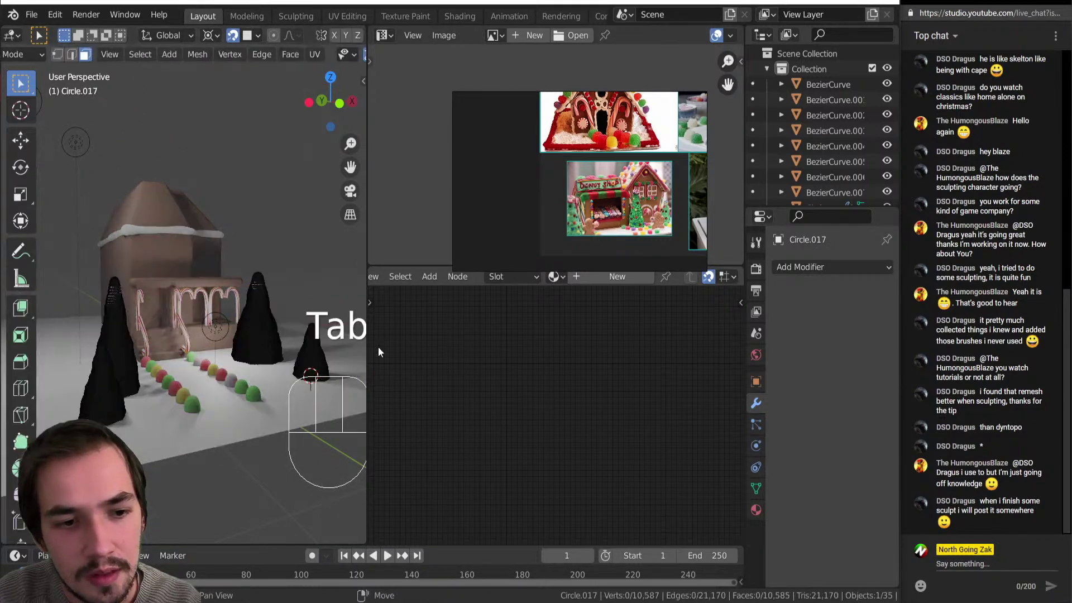
pyautogui.click(592, 283)
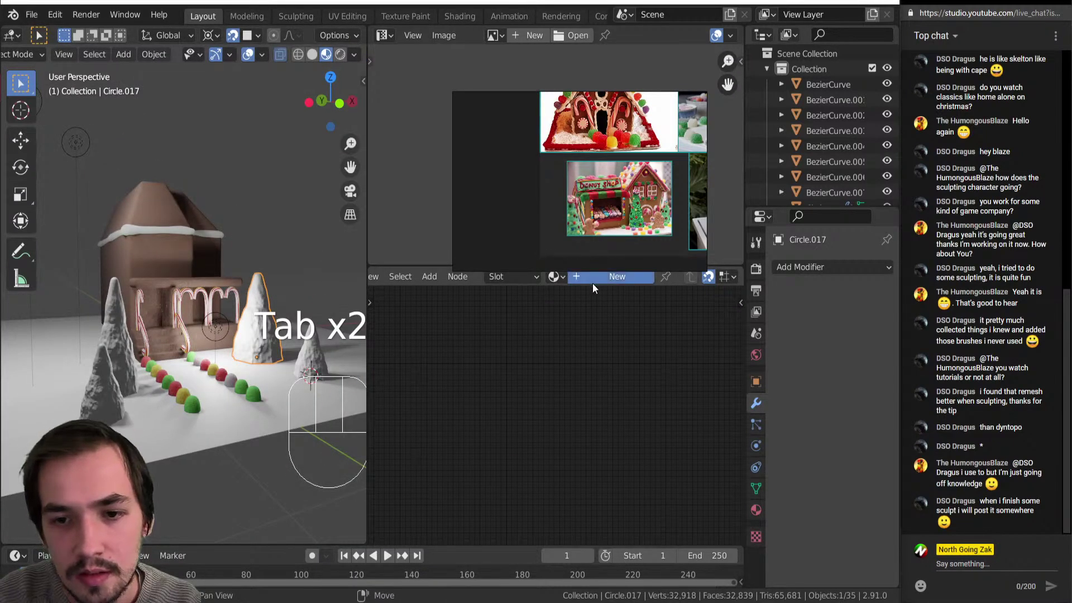
pyautogui.scroll(3, 675, 398)
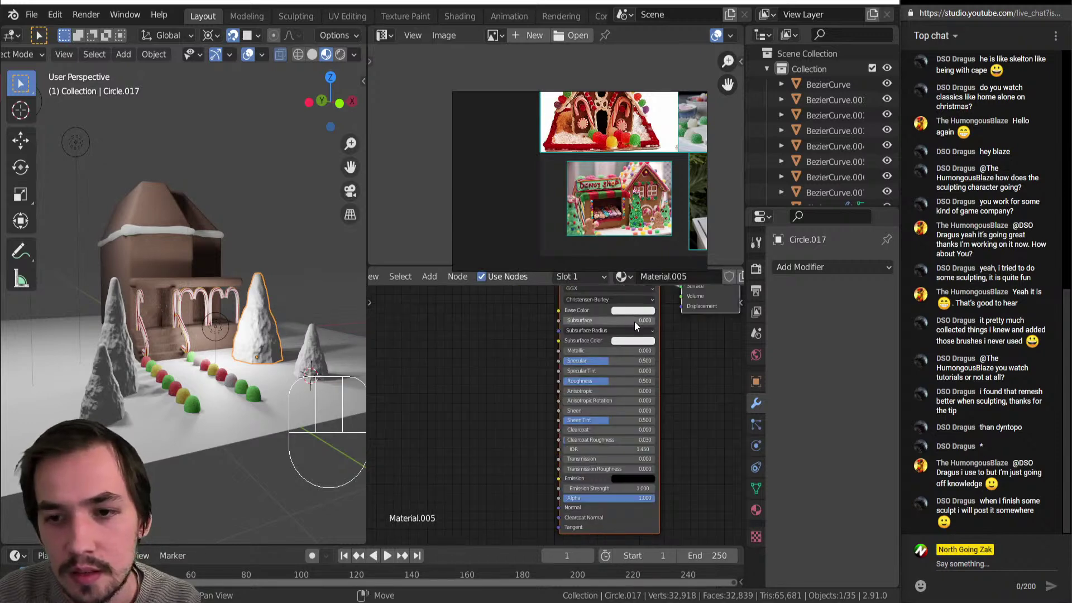
pyautogui.click(634, 322)
pyautogui.click(639, 311)
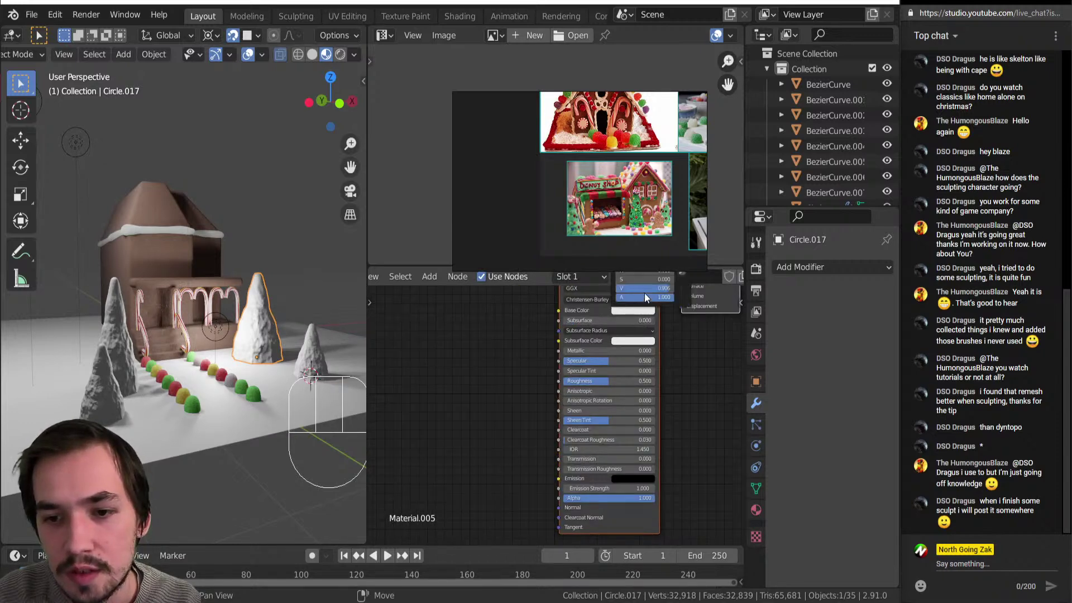
pyautogui.moveTo(641, 280)
pyautogui.mouseDown()
pyautogui.moveTo(599, 276)
pyautogui.moveTo(646, 289)
pyautogui.mouseUp()
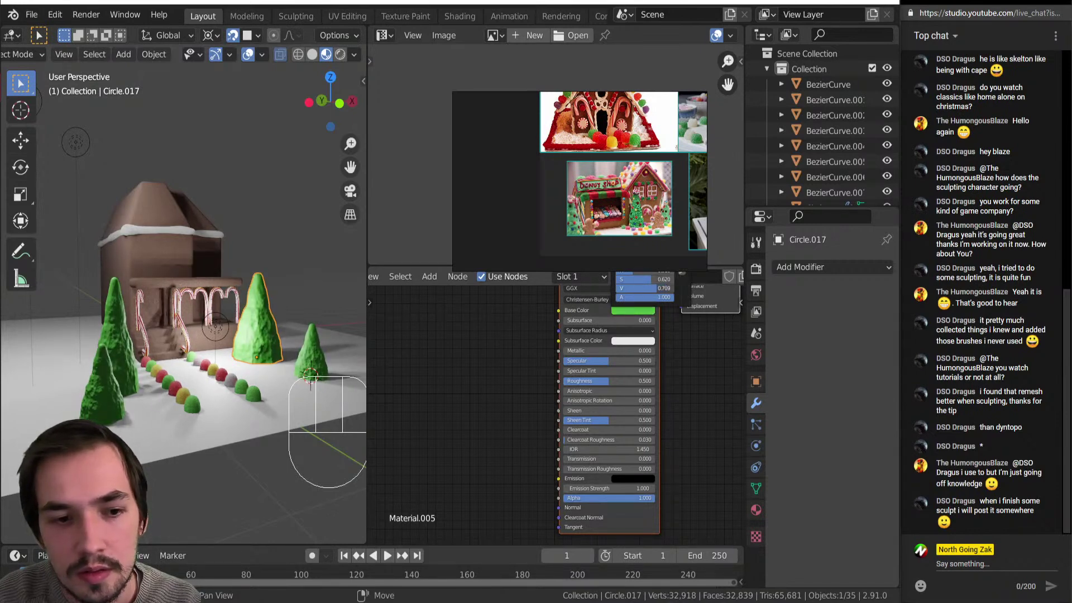
# Set the tree material's roughness to 0.609 and its subsurface to 0.063.
pyautogui.scroll(2, 686, 389)
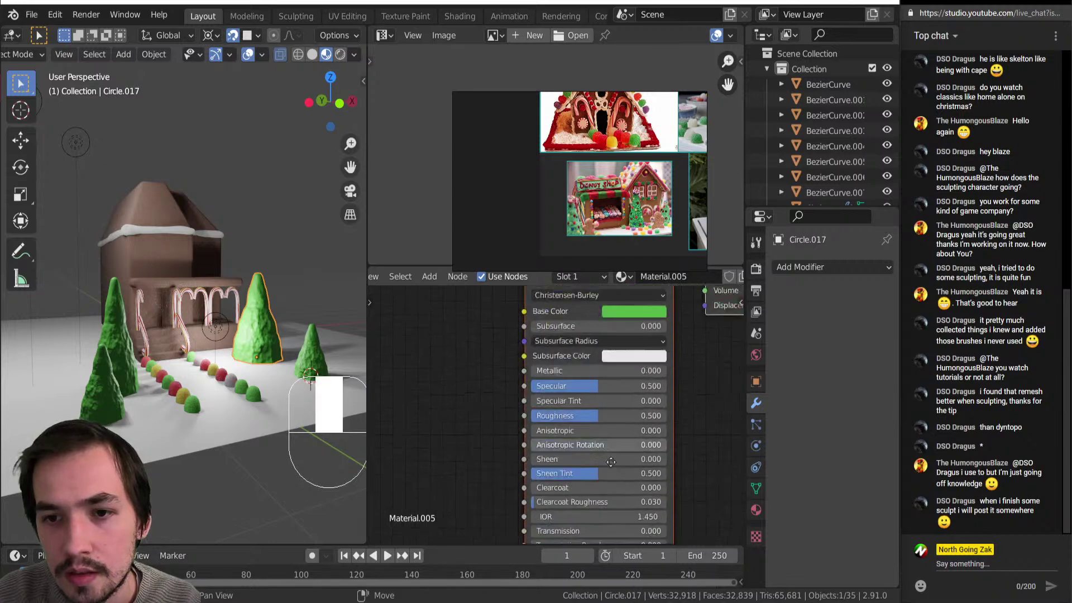
pyautogui.moveTo(535, 453); pyautogui.dragTo(544, 432, button='middle')
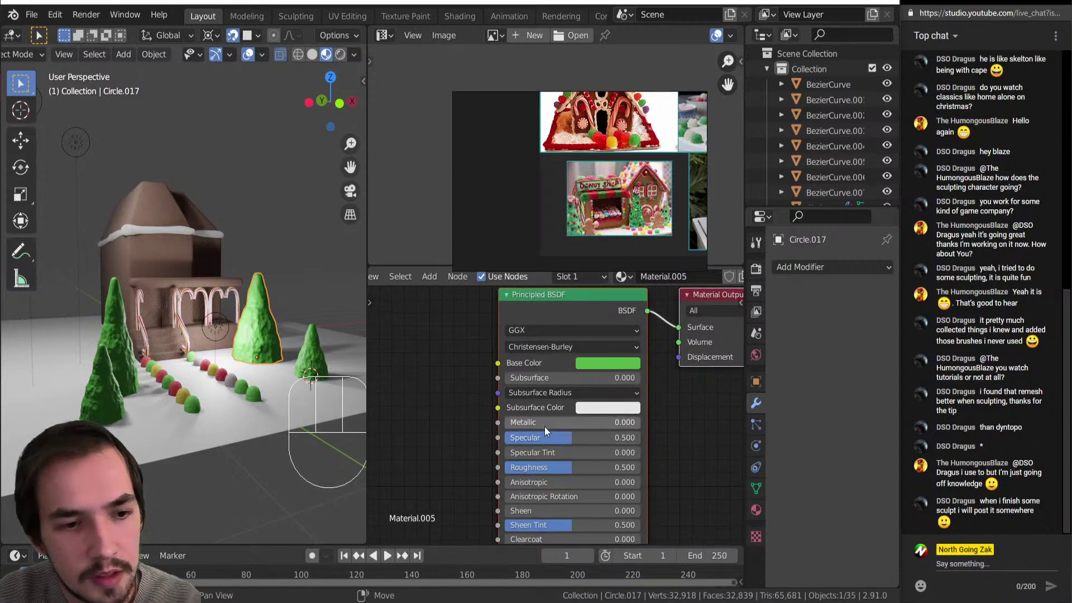
pyautogui.click(625, 224)
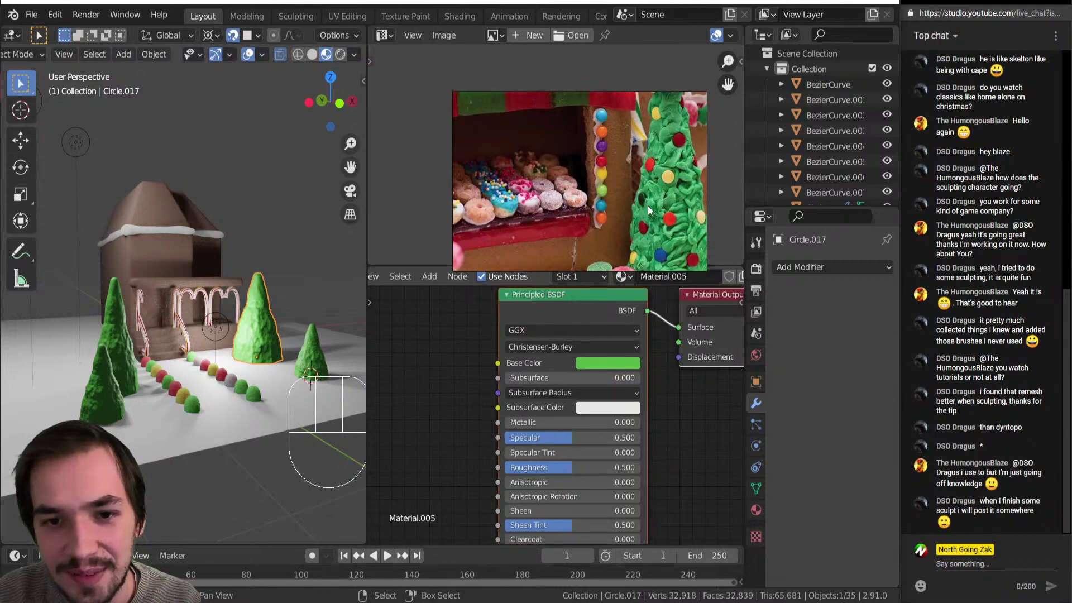
pyautogui.moveTo(561, 377)
pyautogui.mouseDown(button='middle')
pyautogui.moveTo(537, 447)
pyautogui.moveTo(580, 375)
pyautogui.mouseUp(button='middle')
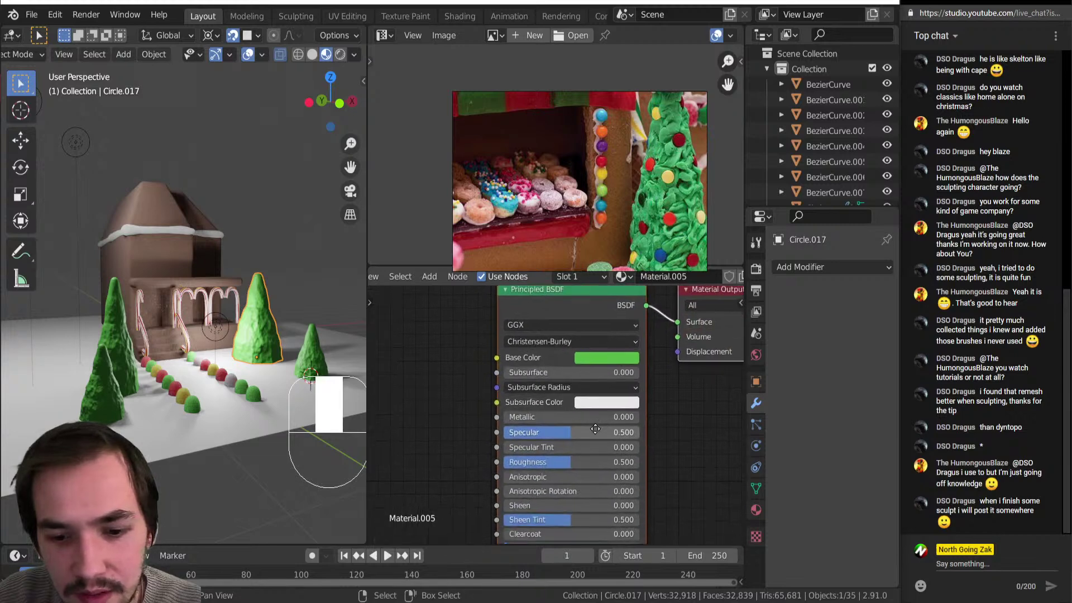
pyautogui.moveTo(555, 461); pyautogui.dragTo(586, 461)
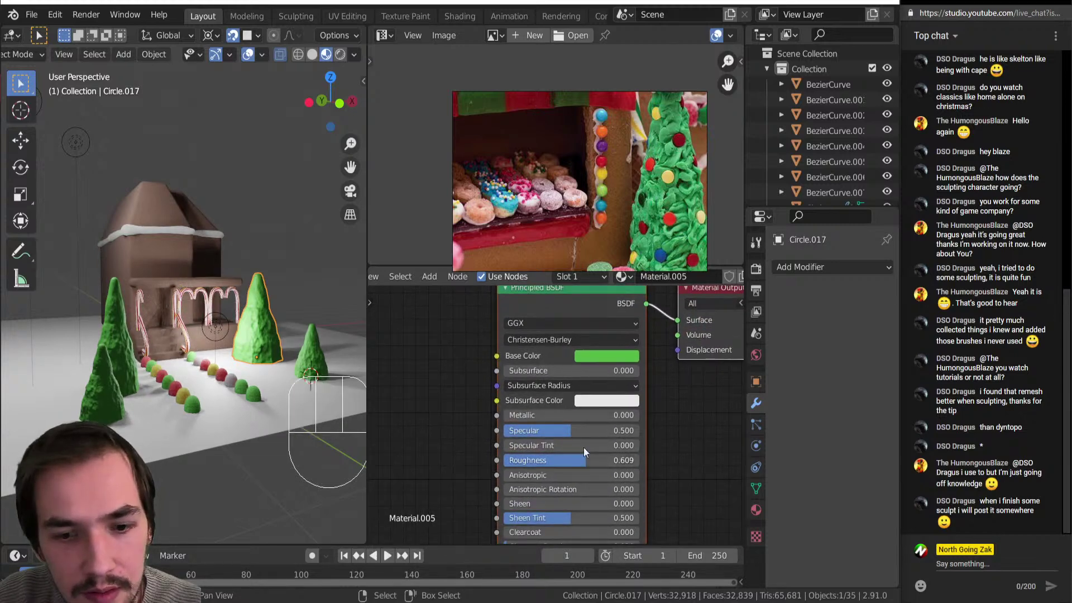
pyautogui.moveTo(559, 372); pyautogui.dragTo(569, 371)
# Select the gingerbread house and switch it to Edit Mode.
pyautogui.moveTo(180, 333); pyautogui.dragTo(165, 366, button='middle')
pyautogui.scroll(3, 130, 325)
pyautogui.moveTo(165, 366); pyautogui.dragTo(189, 288, button='middle')
pyautogui.scroll(2, 178, 302)
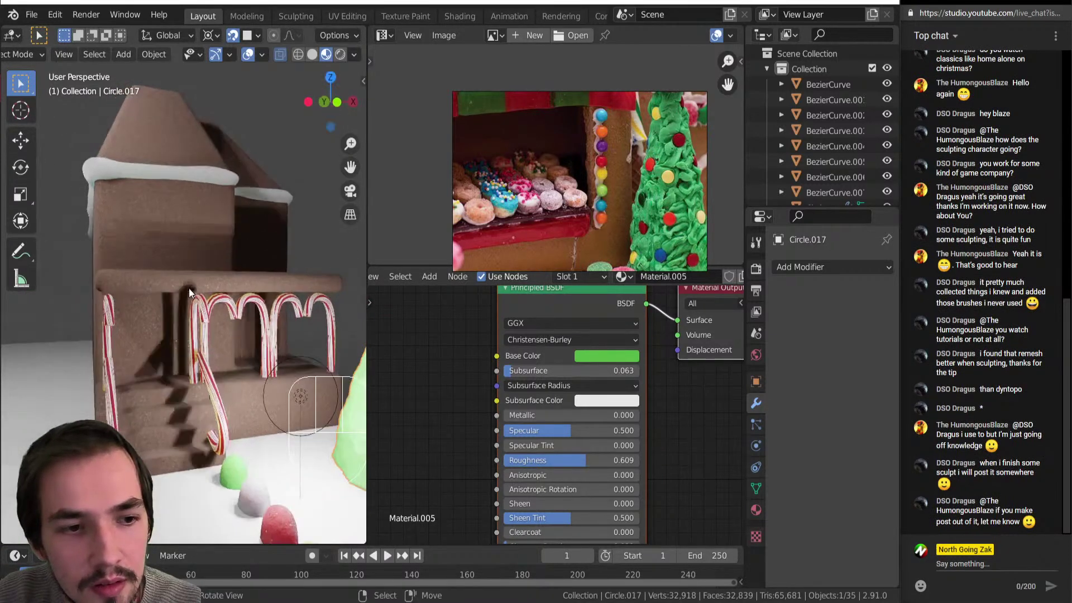
pyautogui.click(179, 273)
pyautogui.press('Tab')
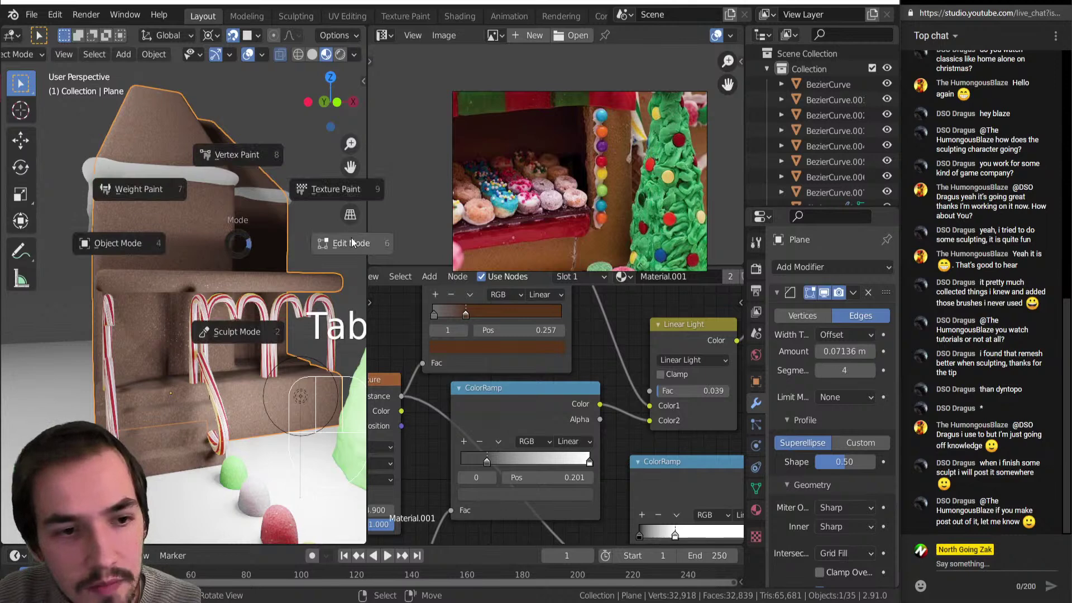
pyautogui.scroll(-2, 185, 278)
pyautogui.moveTo(169, 235); pyautogui.dragTo(173, 263, button='middle')
pyautogui.scroll(-3, 532, 92)
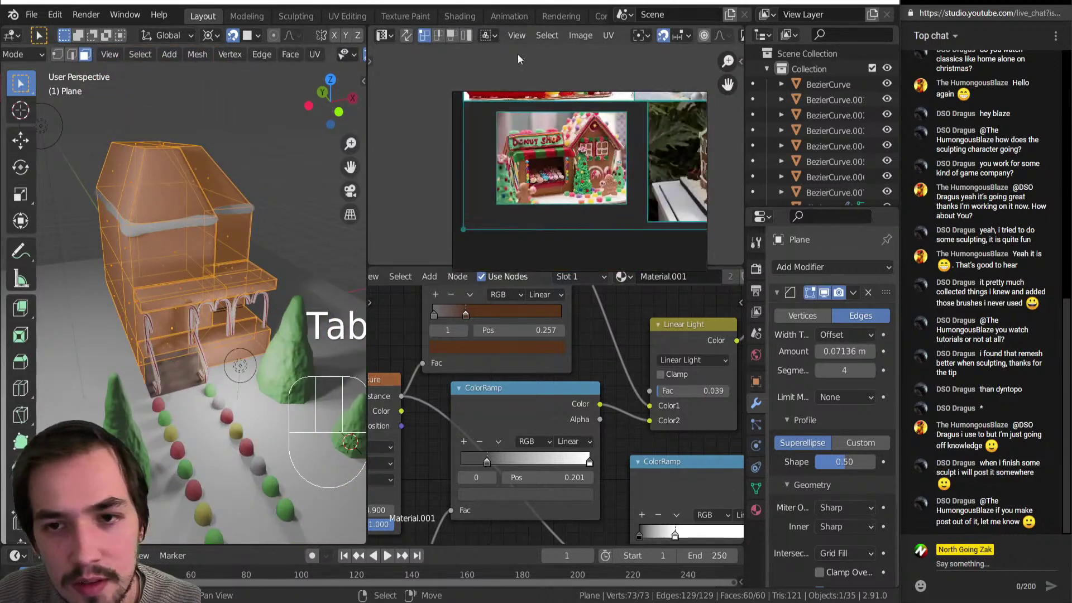
# Move the reference images off the UV editor to uncover the house's UV layout.
pyautogui.moveTo(532, 96); pyautogui.dragTo(883, 279)
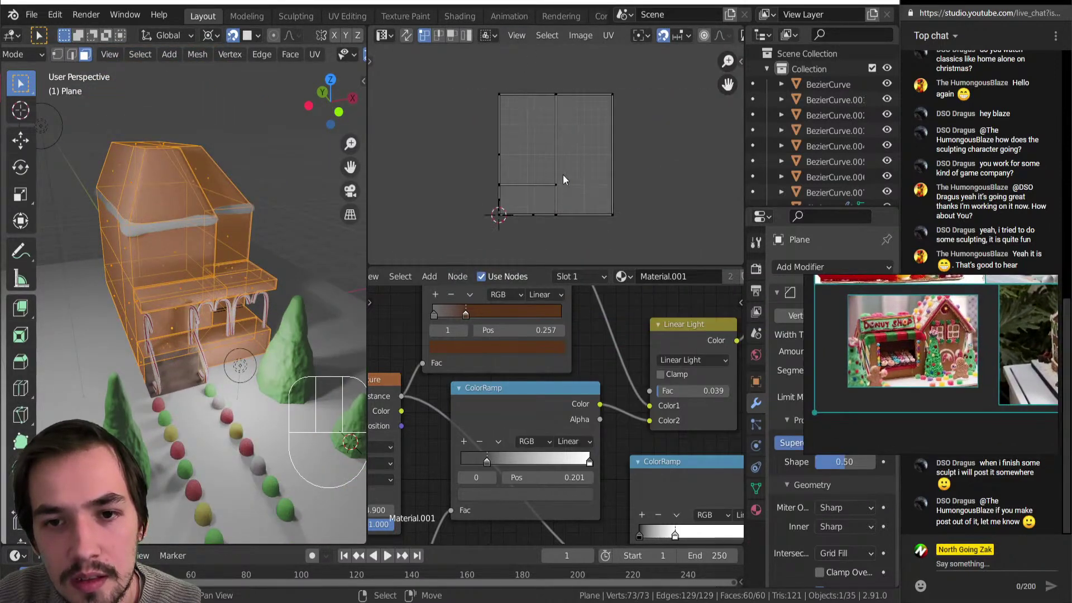
pyautogui.moveTo(910, 324); pyautogui.dragTo(610, 399, button='right')
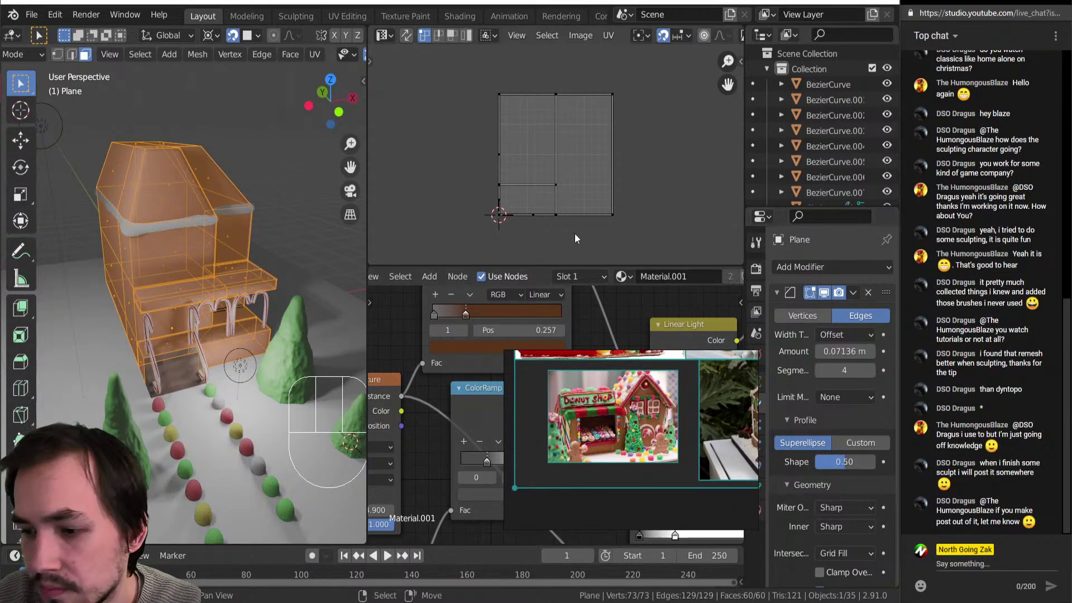
pyautogui.scroll(2, 483, 138)
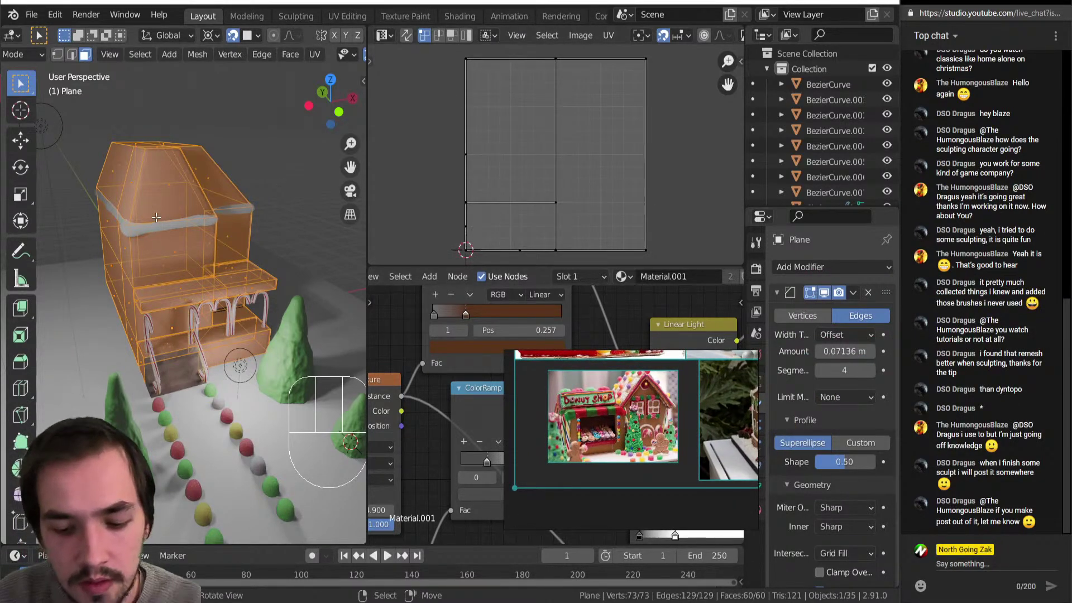
pyautogui.moveTo(146, 235); pyautogui.dragTo(170, 246, button='middle')
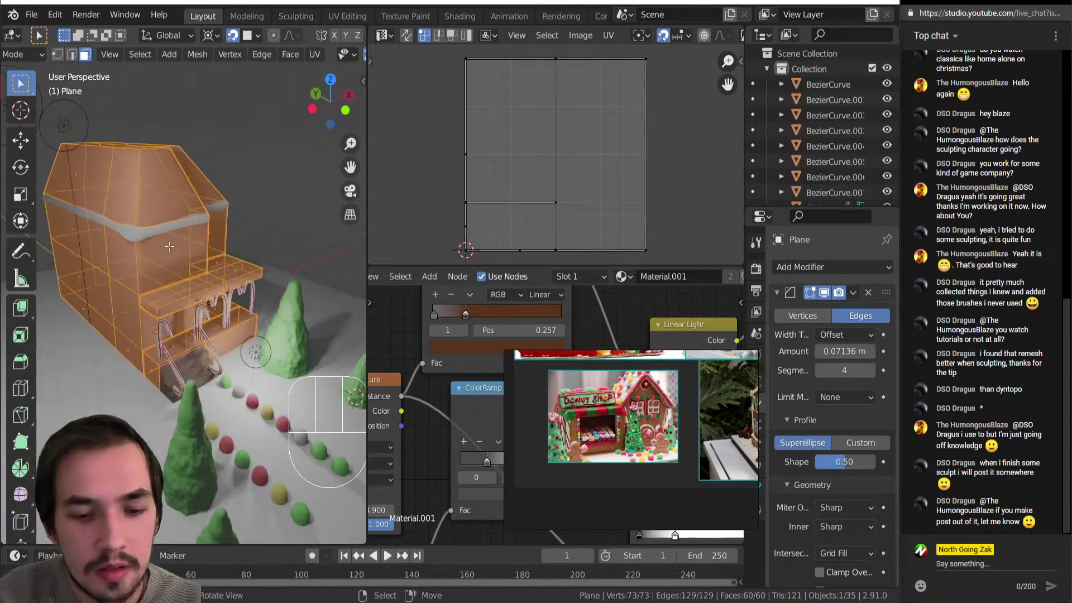
pyautogui.press('u')
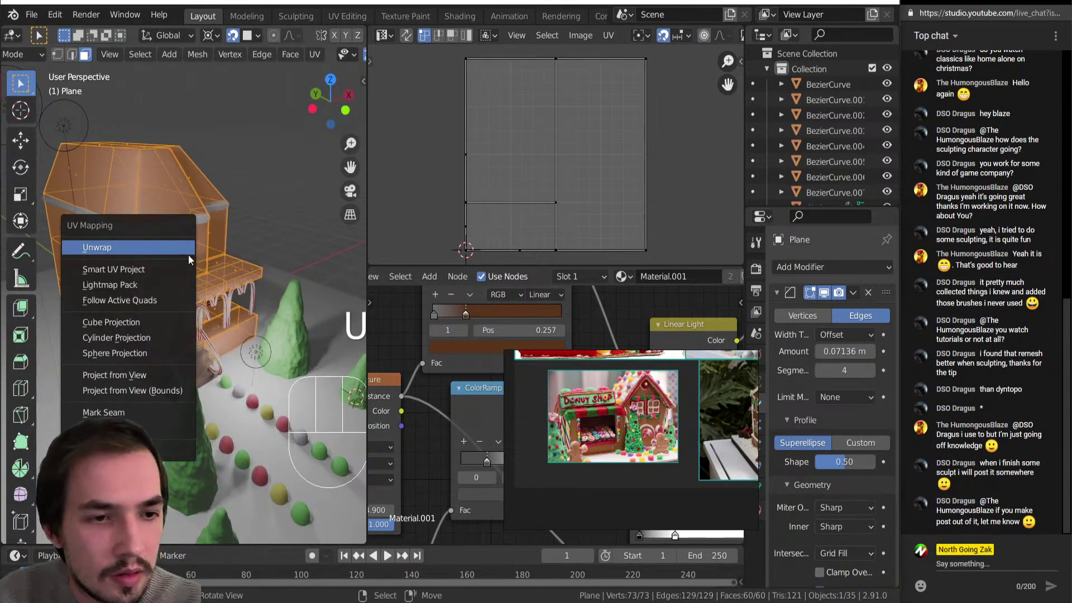
# Delete the strip of three faces where the porch roof meets the house wall.
pyautogui.scroll(4, 200, 294)
pyautogui.rightClick(190, 274)
pyautogui.moveTo(190, 272); pyautogui.dragTo(184, 263, button='middle')
pyautogui.keyDown('ctrl'); pyautogui.rightClick(232, 243); pyautogui.keyUp('ctrl')
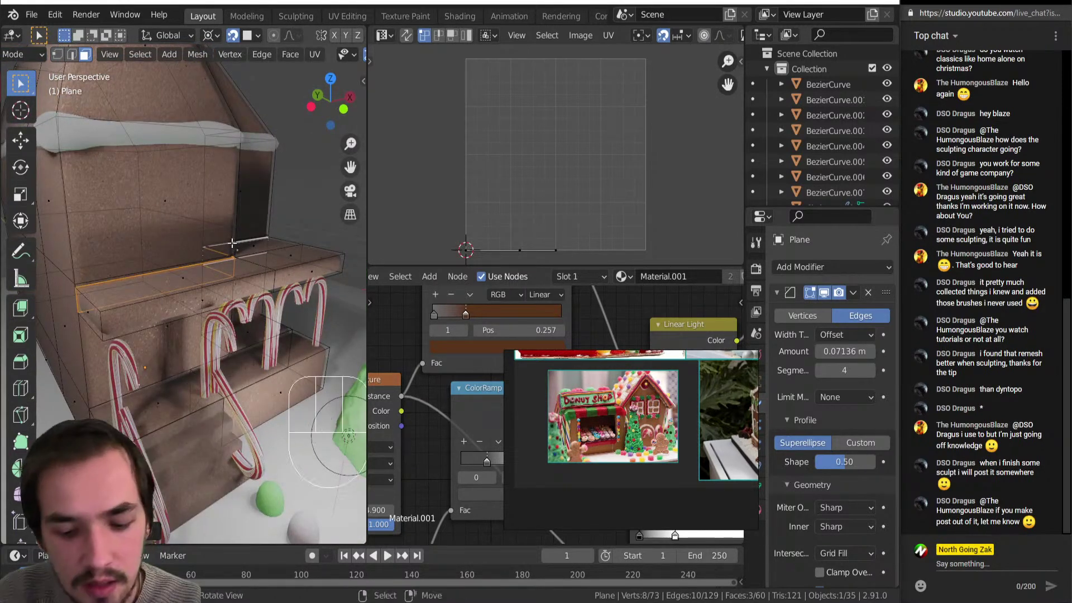
pyautogui.press('Delete')
# Delete two more house faces in the porch area behind the candy canes.
pyautogui.moveTo(145, 354); pyautogui.dragTo(115, 439, button='middle')
pyautogui.rightClick(224, 352)
pyautogui.moveTo(223, 351); pyautogui.dragTo(184, 324, button='middle')
pyautogui.keyDown('shift'); pyautogui.rightClick(257, 335); pyautogui.keyUp('shift')
pyautogui.moveTo(258, 336); pyautogui.dragTo(228, 345, button='middle')
pyautogui.press('Delete')
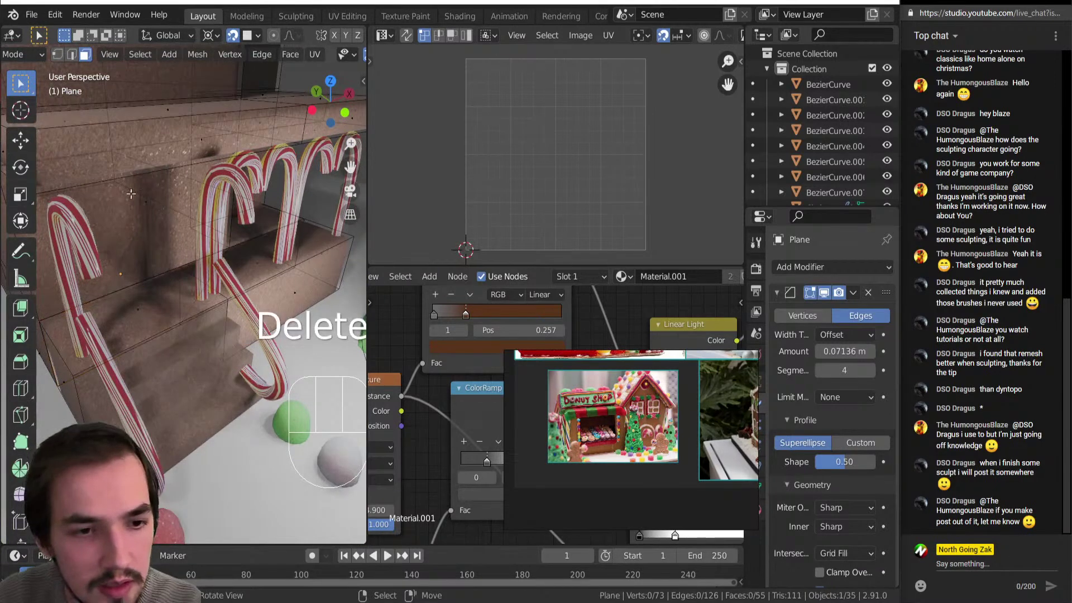
# Switch the viewport to solid see-through shading and delete the two hidden faces behind the stairs and at the porch base.
pyautogui.rightClick(130, 295)
pyautogui.moveTo(131, 296); pyautogui.dragTo(93, 313, button='middle')
pyautogui.moveTo(260, 308)
pyautogui.keyDown('shift'); pyautogui.mouseDown(button='middle')
pyautogui.moveTo(299, 251)
pyautogui.moveTo(202, 357)
pyautogui.mouseUp(button='middle'); pyautogui.keyUp('shift')
pyautogui.press('z')
pyautogui.keyDown('shift'); pyautogui.moveTo(75, 284); pyautogui.dragTo(155, 248, button='middle'); pyautogui.keyUp('shift')
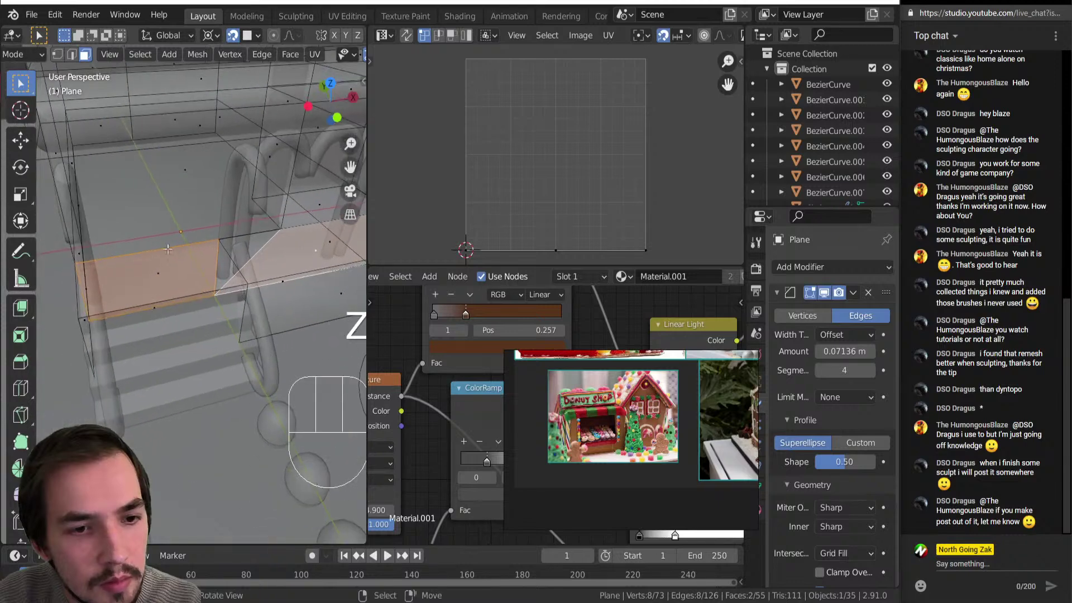
pyautogui.keyDown('shift'); pyautogui.moveTo(177, 197); pyautogui.dragTo(156, 263, button='middle'); pyautogui.keyUp('shift')
pyautogui.scroll(-4, 156, 263)
pyautogui.press('Delete')
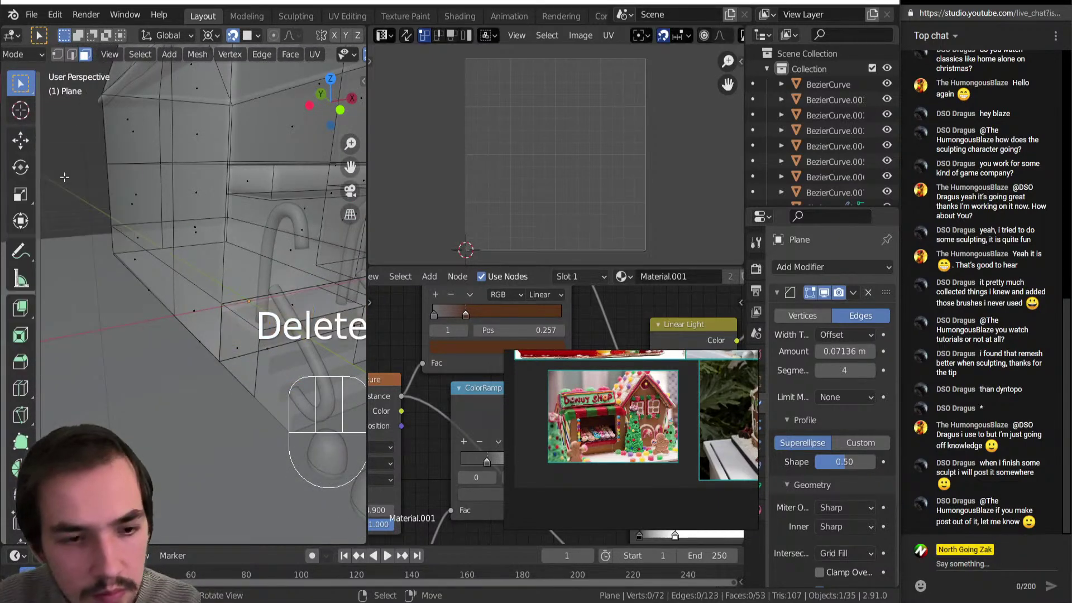
# Select the four faces along the underside of the house and delete them.
pyautogui.scroll(-1, 39, 24)
pyautogui.keyDown('shift'); pyautogui.moveTo(160, 335); pyautogui.dragTo(108, 308, button='middle'); pyautogui.keyUp('shift')
pyautogui.moveTo(107, 309); pyautogui.dragTo(182, 308, button='middle')
pyautogui.keyDown('shift'); pyautogui.click(118, 296); pyautogui.keyUp('shift')
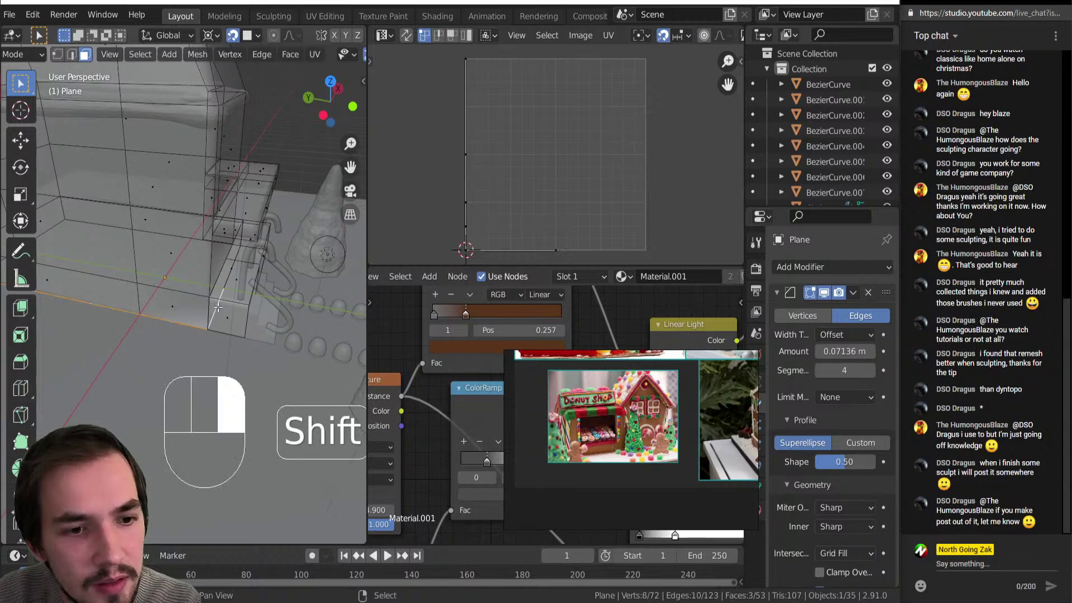
pyautogui.keyDown('shift'); pyautogui.click(229, 273); pyautogui.keyUp('shift')
pyautogui.moveTo(229, 273); pyautogui.dragTo(159, 285, button='middle')
pyautogui.press('Delete')
# Select the whole house mesh and unwrap it with Smart UV Project at a 66° angle limit and zero island margin.
pyautogui.scroll(-5, 159, 283)
pyautogui.keyDown('shift'); pyautogui.moveTo(159, 285); pyautogui.dragTo(154, 315, button='middle'); pyautogui.keyUp('shift')
pyautogui.scroll(4, 112, 314)
pyautogui.scroll(2, 154, 314)
pyautogui.scroll(2, 210, 328)
pyautogui.click(210, 326)
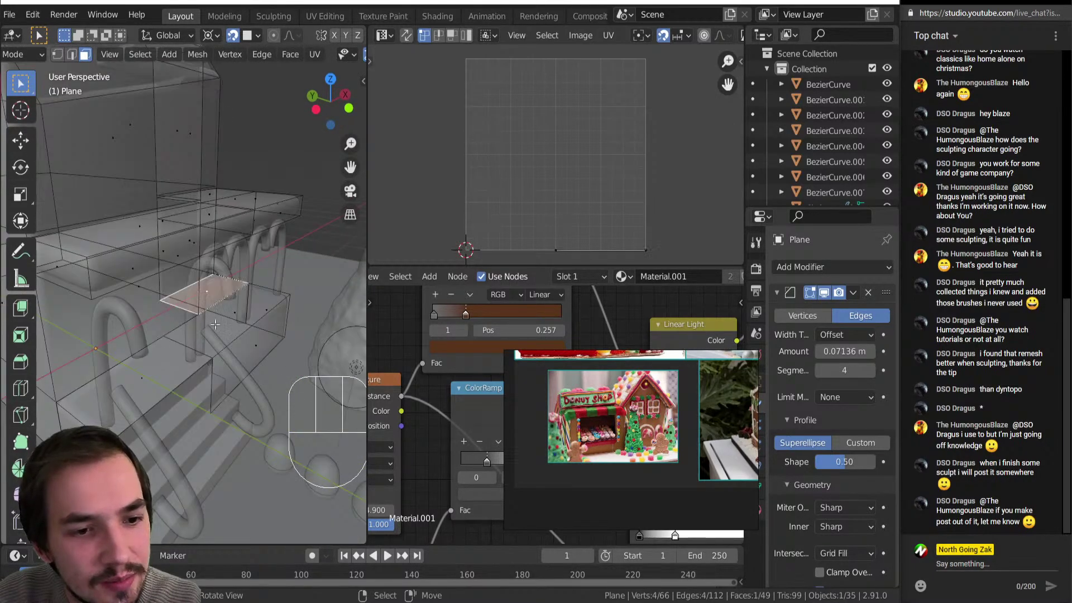
pyautogui.scroll(-4, 225, 312)
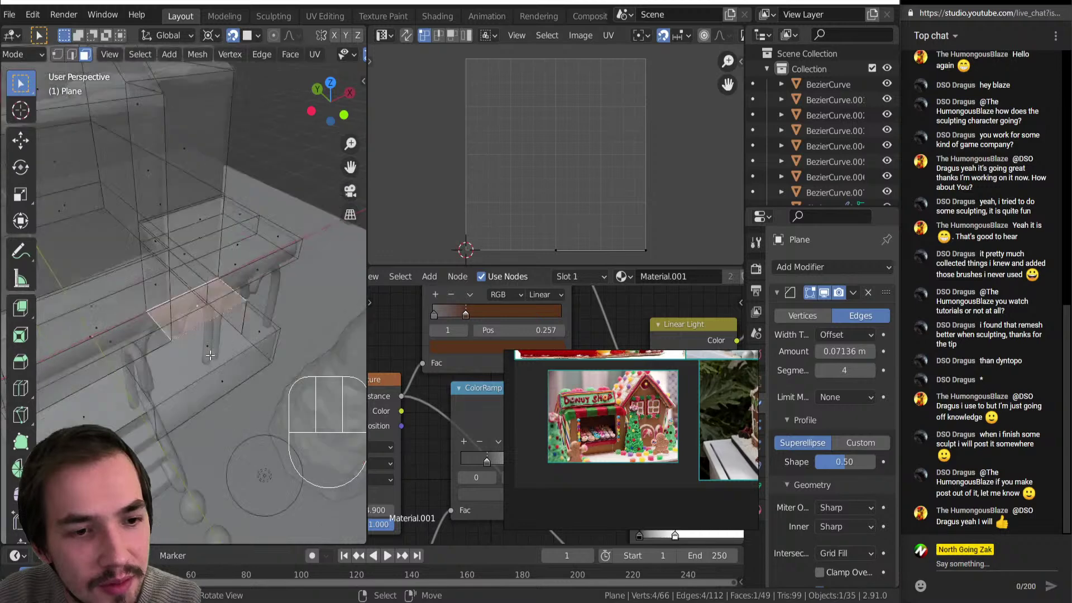
pyautogui.press('a')
pyautogui.press('u')
pyautogui.click(249, 305)
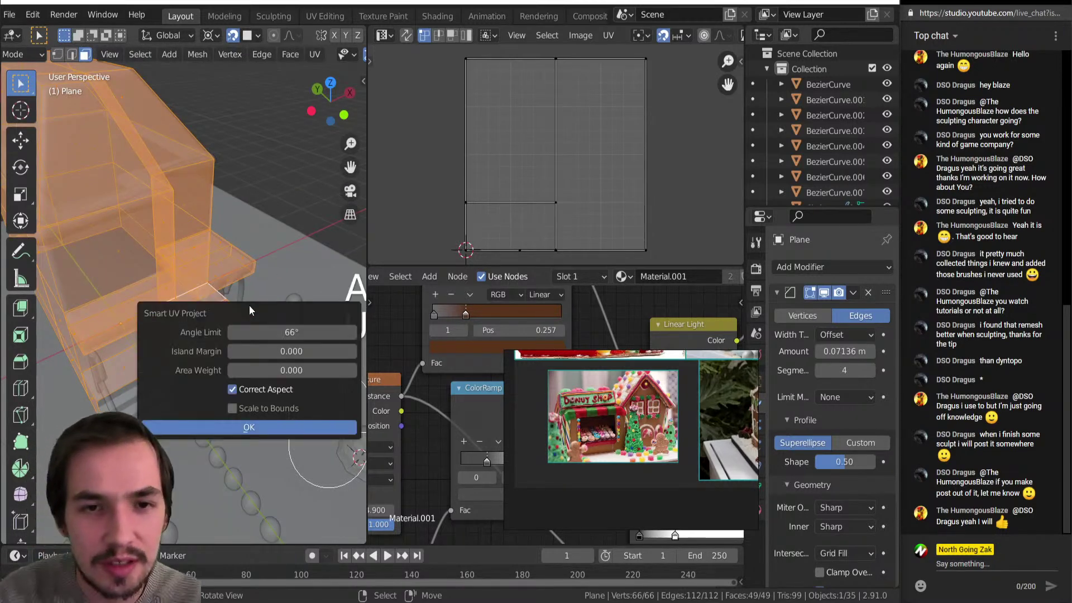
pyautogui.press('Return')
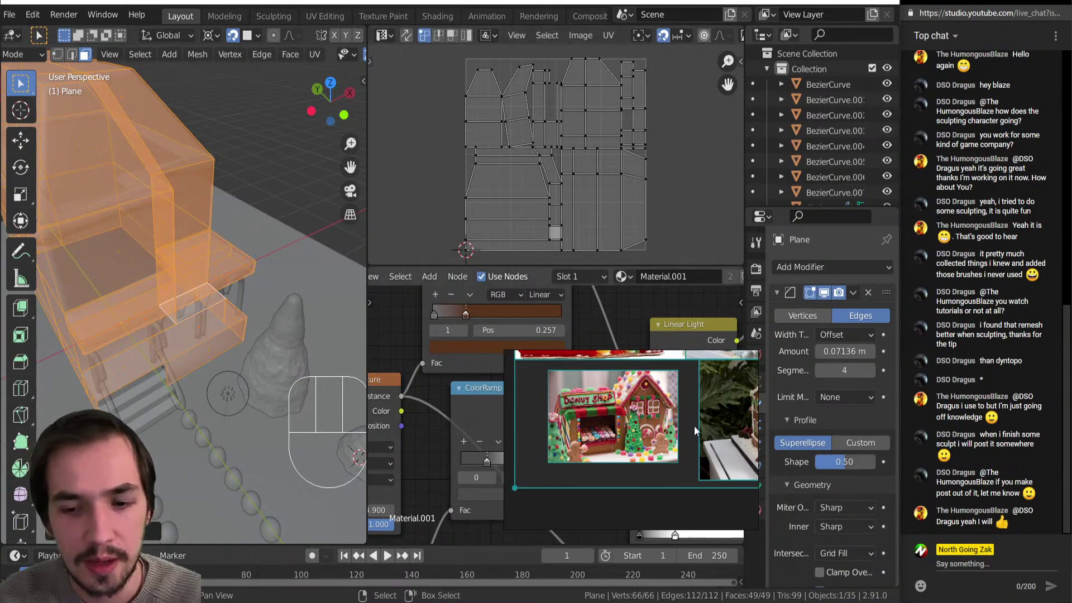
# Move the reference images away from the middle of the node editor and return the house to Object Mode.
pyautogui.moveTo(542, 388); pyautogui.dragTo(688, 409)
pyautogui.moveTo(688, 408); pyautogui.dragTo(702, 403, button='right')
pyautogui.scroll(-7, 129, 368)
pyautogui.moveTo(123, 369); pyautogui.dragTo(245, 310, button='middle')
pyautogui.scroll(7, 122, 314)
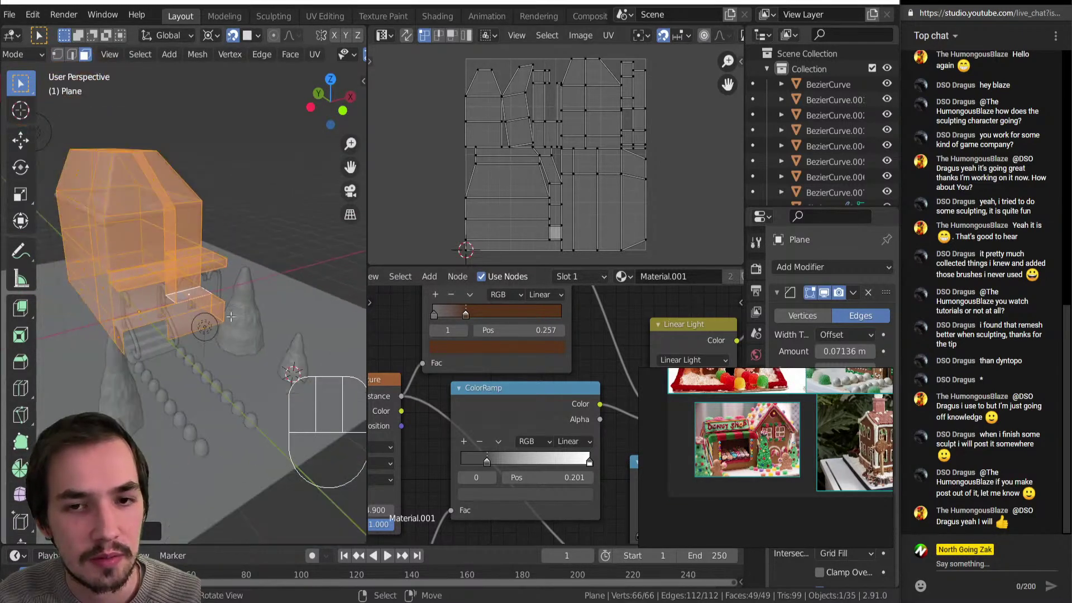
pyautogui.press('Tab')
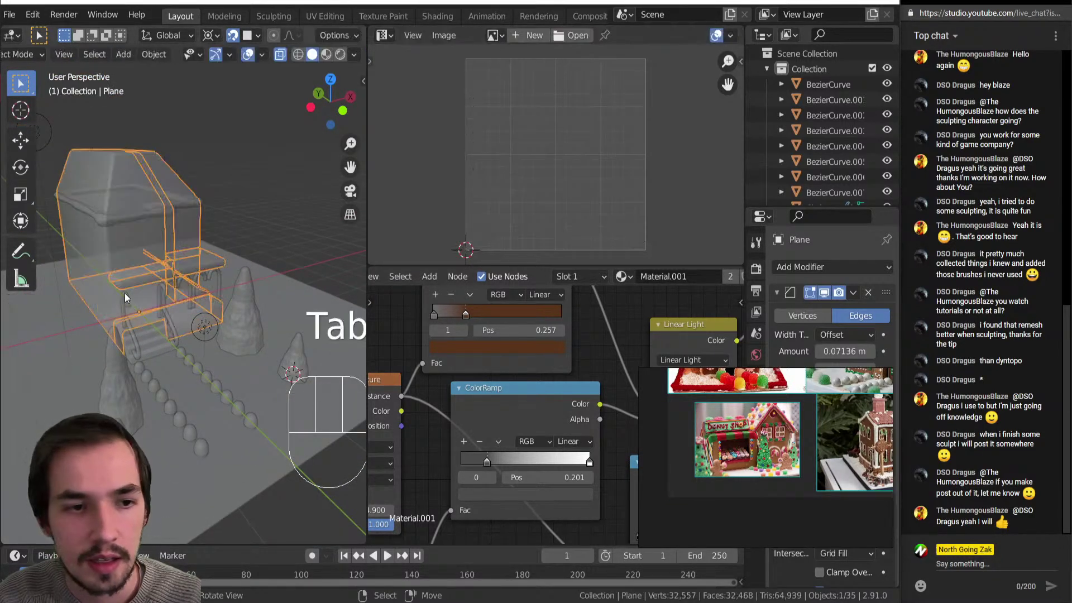
# Add a second Principled BSDF and an Image Texture node above the existing nodes of the house material.
pyautogui.scroll(-1, 547, 335)
pyautogui.scroll(-6, 547, 336)
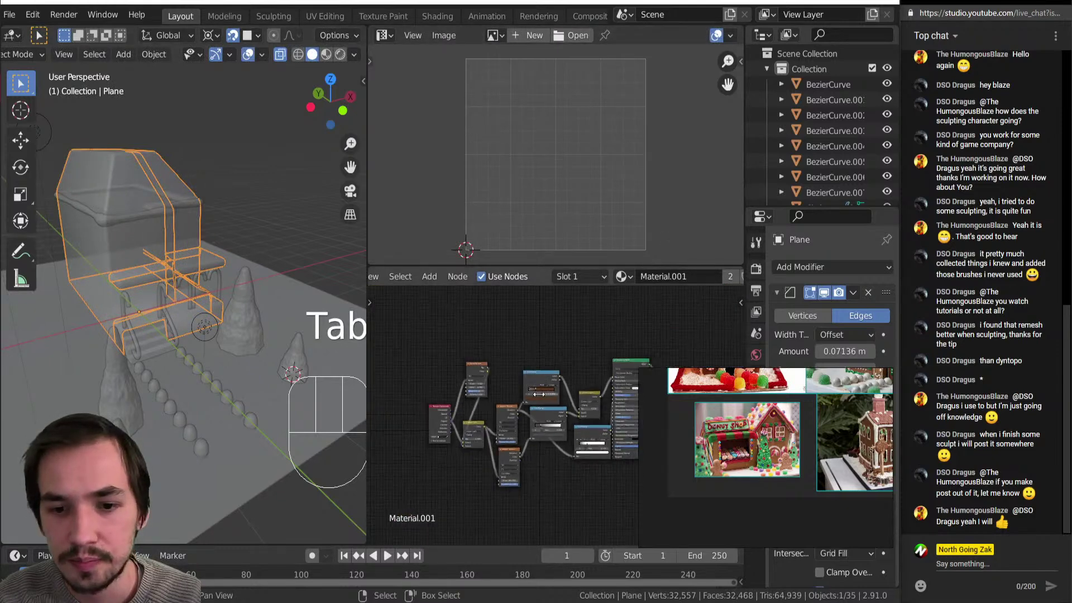
pyautogui.scroll(3, 508, 384)
pyautogui.hotkey('shift', 'a')
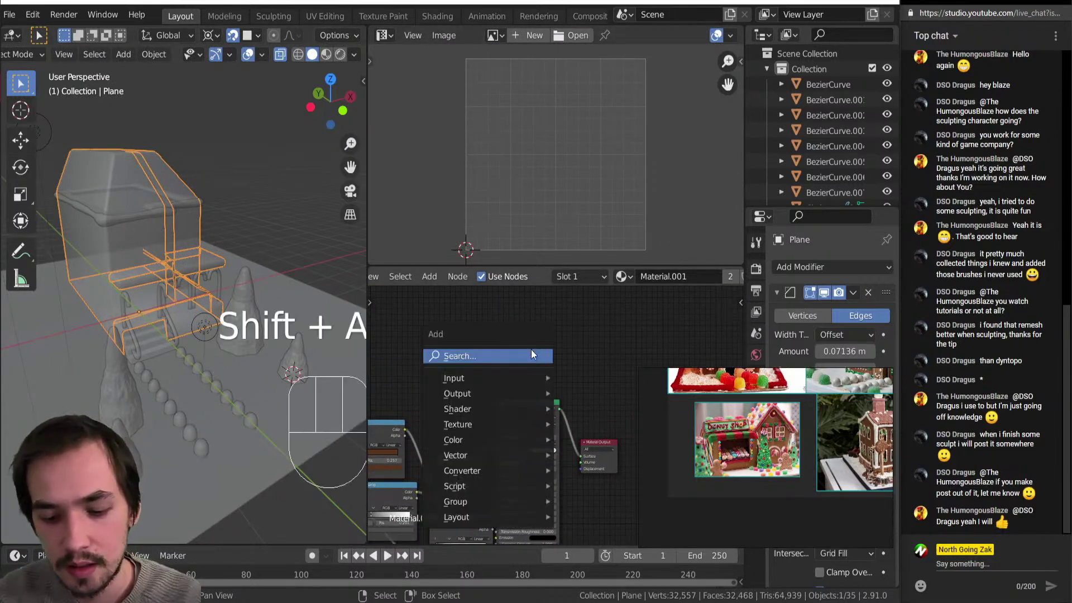
pyautogui.press('p')
pyautogui.click(504, 466)
pyautogui.click(434, 369)
pyautogui.hotkey('shift', 'a')
pyautogui.click(475, 391)
pyautogui.click(424, 354)
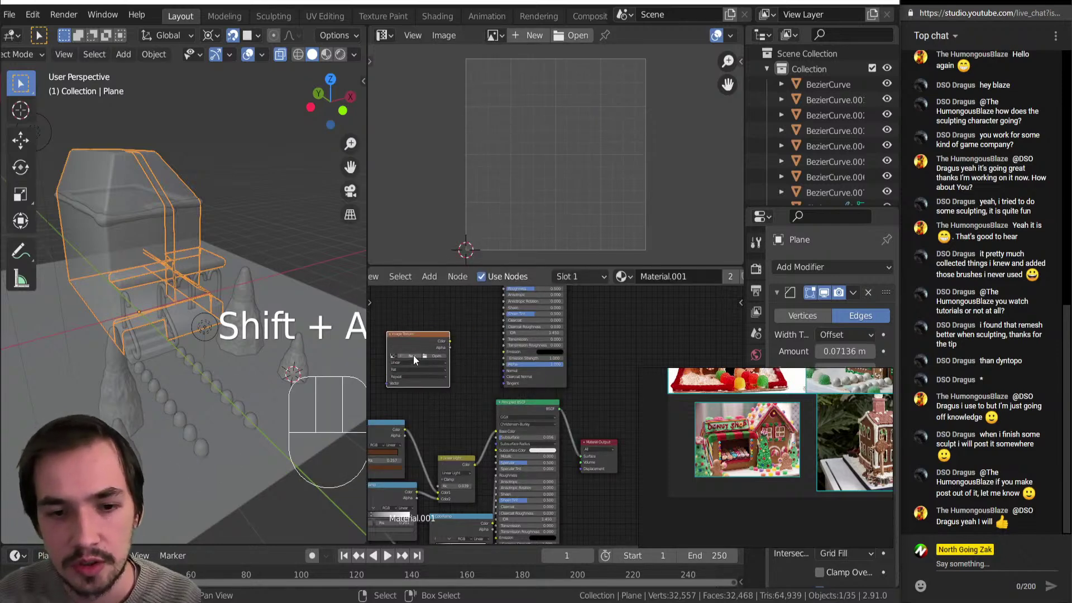
# Create a blank 1024 x 1024 px image named gfdsa in the Image Texture node.
pyautogui.click(411, 356)
pyautogui.click(434, 383)
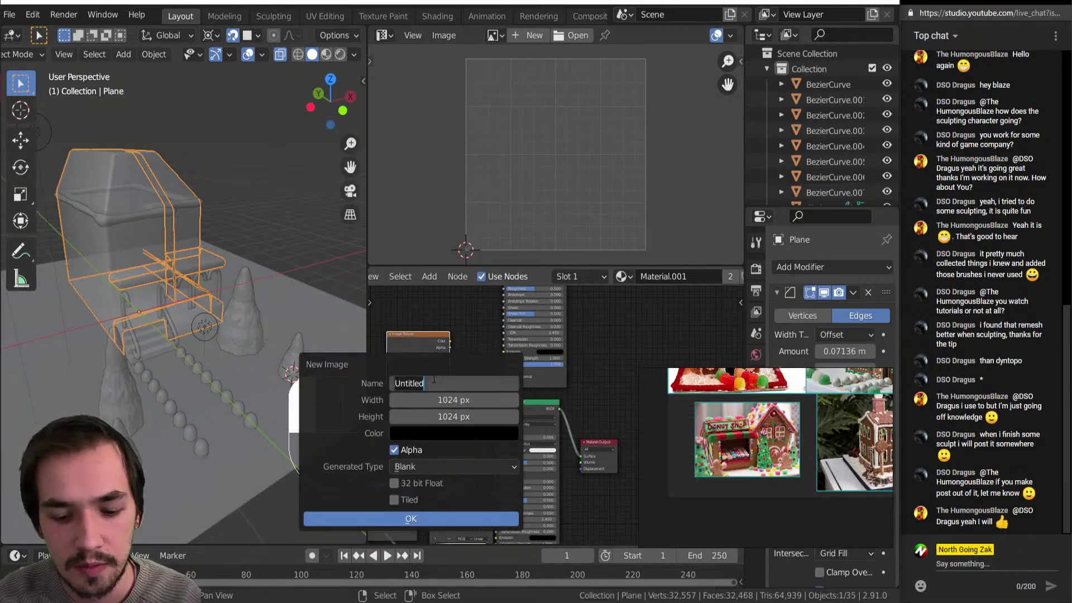
pyautogui.write('gfdsa')
pyautogui.press('Return')
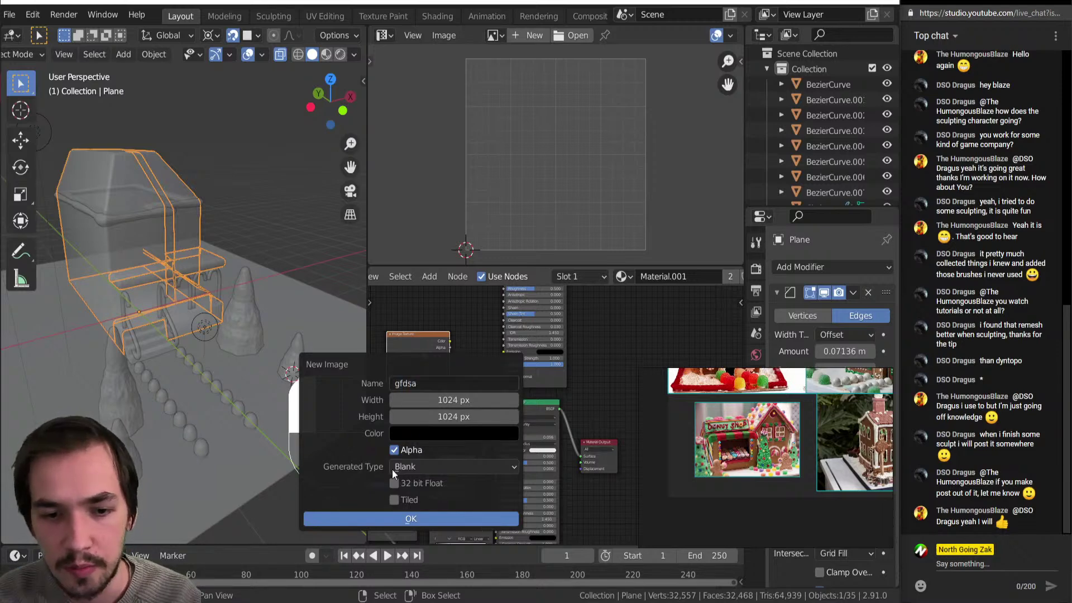
pyautogui.click(407, 513)
# Connect the gfdsa image's color to the new Principled BSDF's normal through a Bump node, using its height input.
pyautogui.moveTo(443, 397); pyautogui.dragTo(463, 414, button='middle')
pyautogui.moveTo(461, 415); pyautogui.dragTo(516, 440)
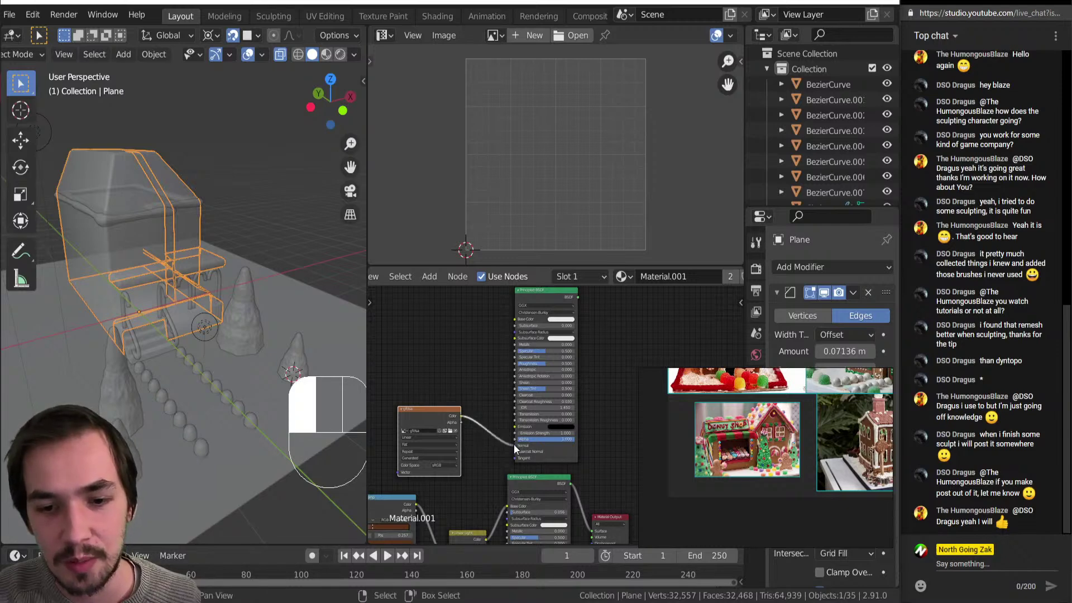
pyautogui.hotkey('shift', 'a')
pyautogui.click(484, 422)
pyautogui.click(493, 410)
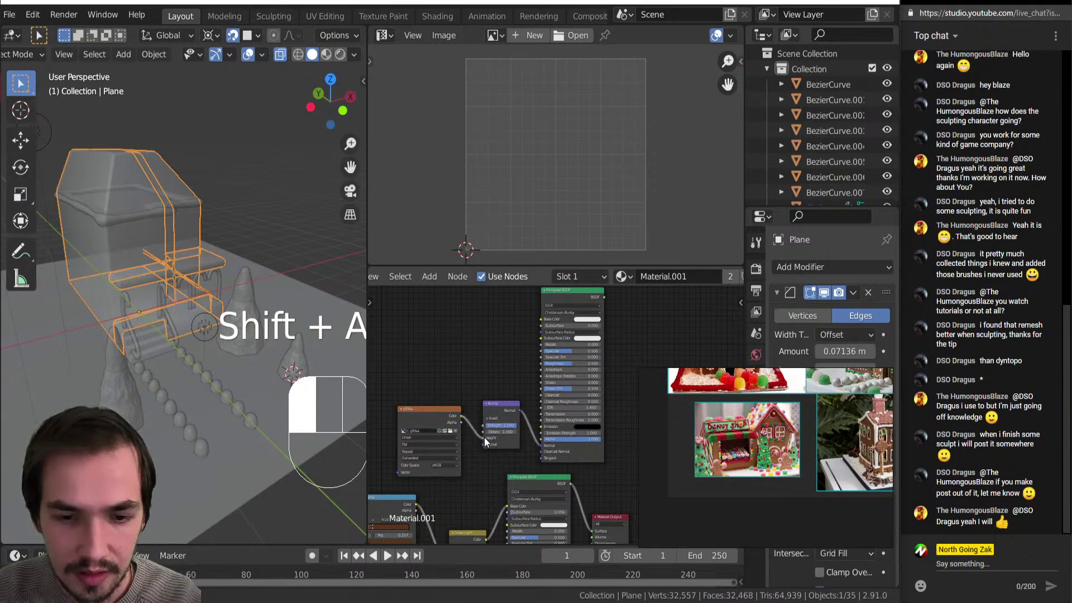
pyautogui.hotkey('shift', 'a')
pyautogui.press('c')
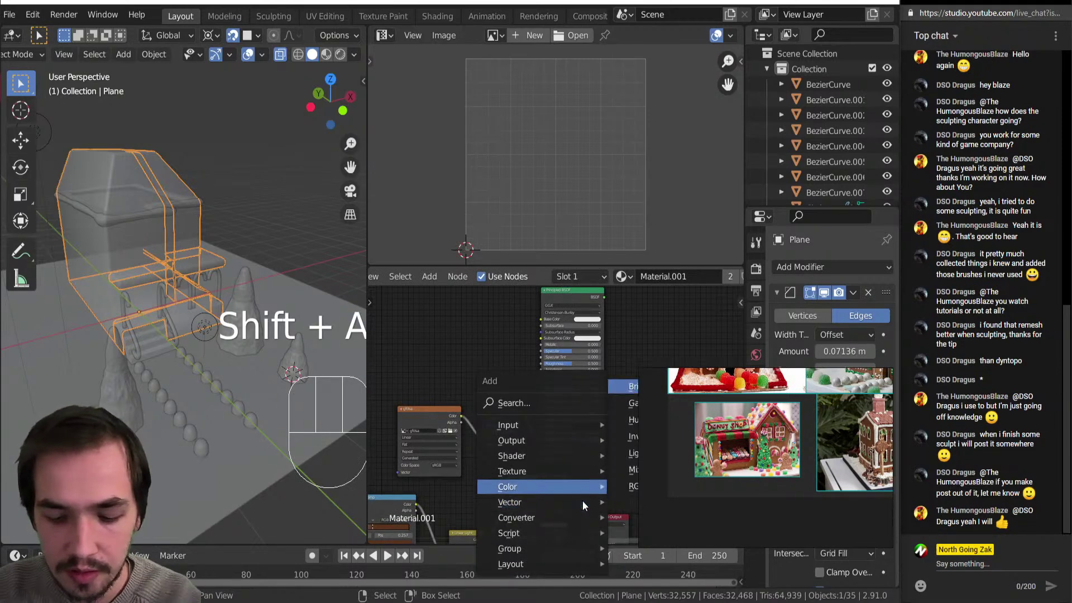
pyautogui.press('m')
pyautogui.rightClick(593, 437)
# Insert a Mix Shader between the original Principled BSDF and the material output, and connect the gfdsa image to its factor.
pyautogui.hotkey('shift', 'a')
pyautogui.press('s')
pyautogui.press('m')
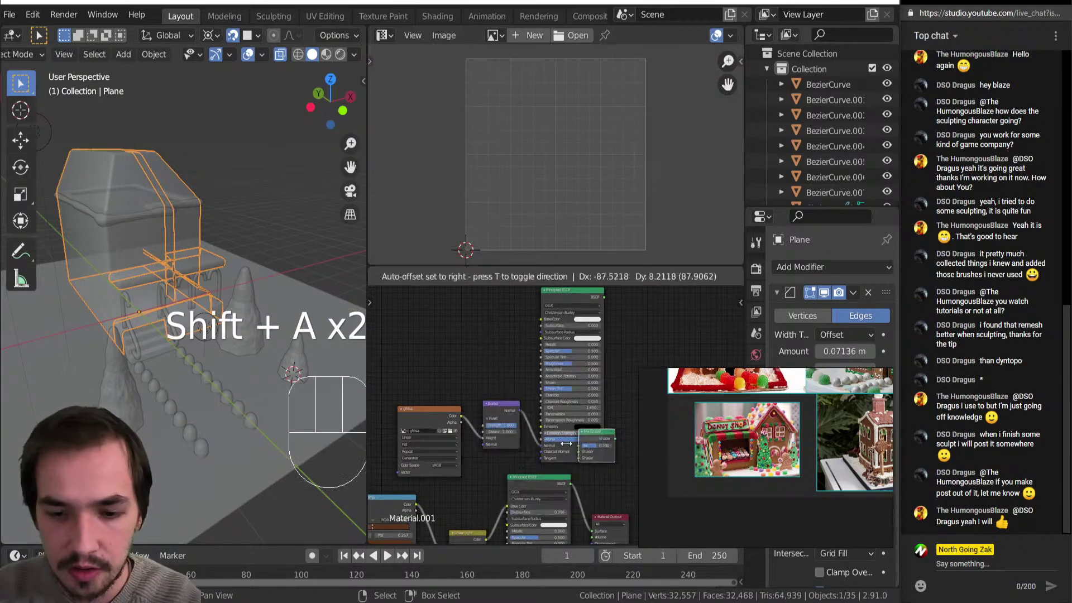
pyautogui.click(577, 491)
pyautogui.moveTo(456, 428); pyautogui.dragTo(410, 396, button='middle')
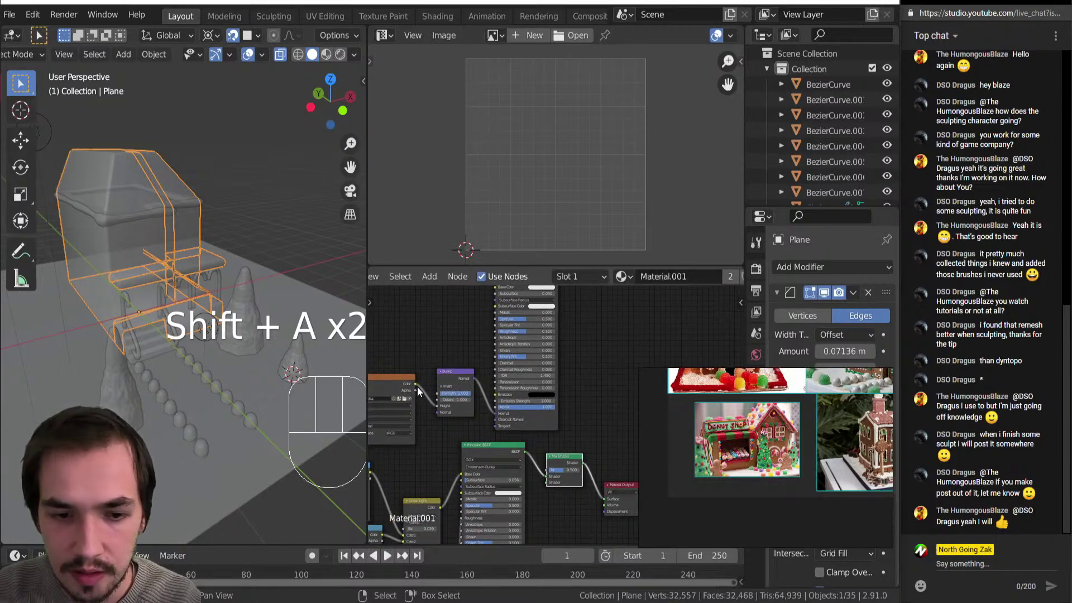
pyautogui.moveTo(417, 387); pyautogui.dragTo(548, 470)
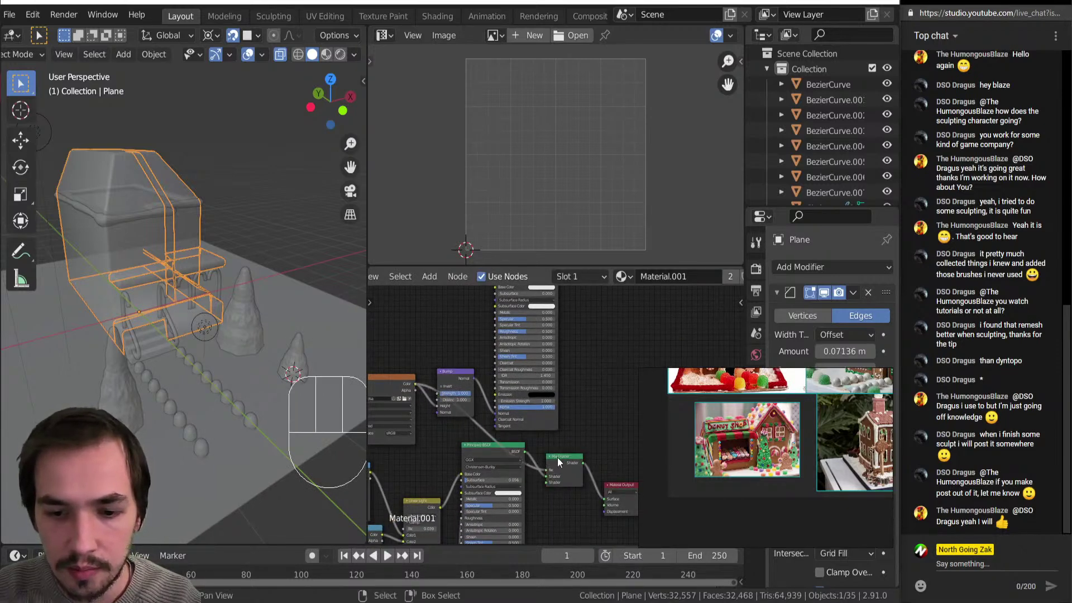
# Insert a Math node set to Greater Than between the gfdsa image's color and the Mix Shader's factor.
pyautogui.hotkey('shift', 'a')
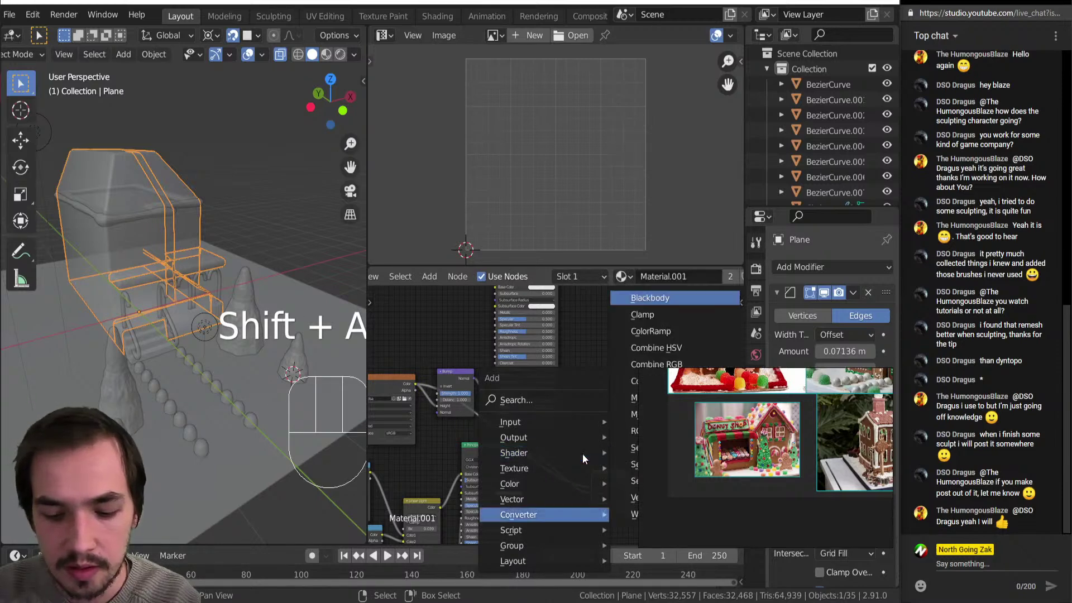
pyautogui.press('a')
pyautogui.click(520, 420)
pyautogui.moveTo(546, 442); pyautogui.dragTo(590, 437)
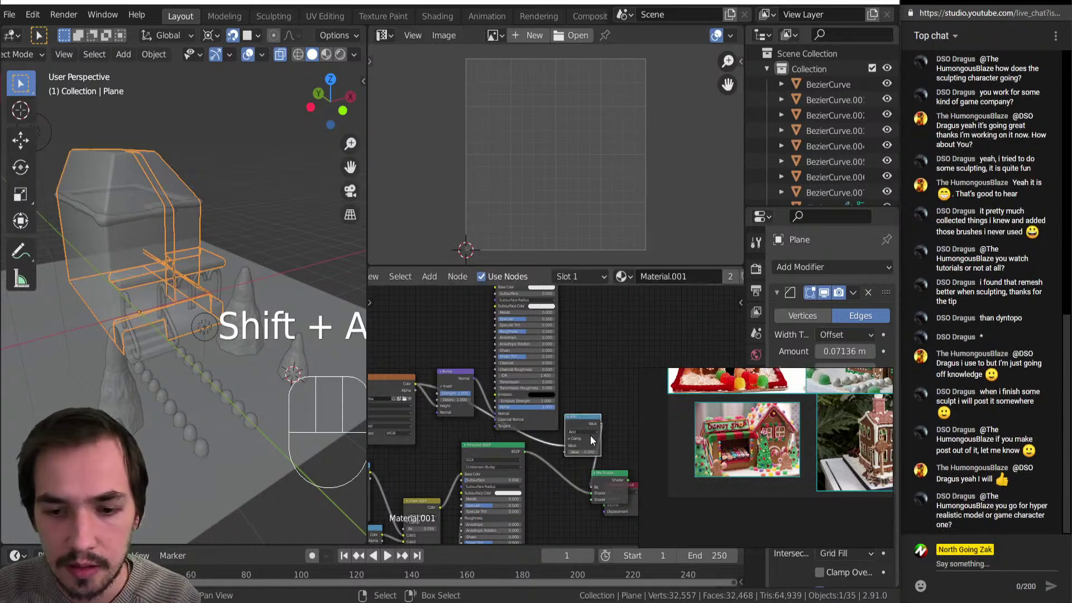
pyautogui.click(585, 432)
pyautogui.press('g')
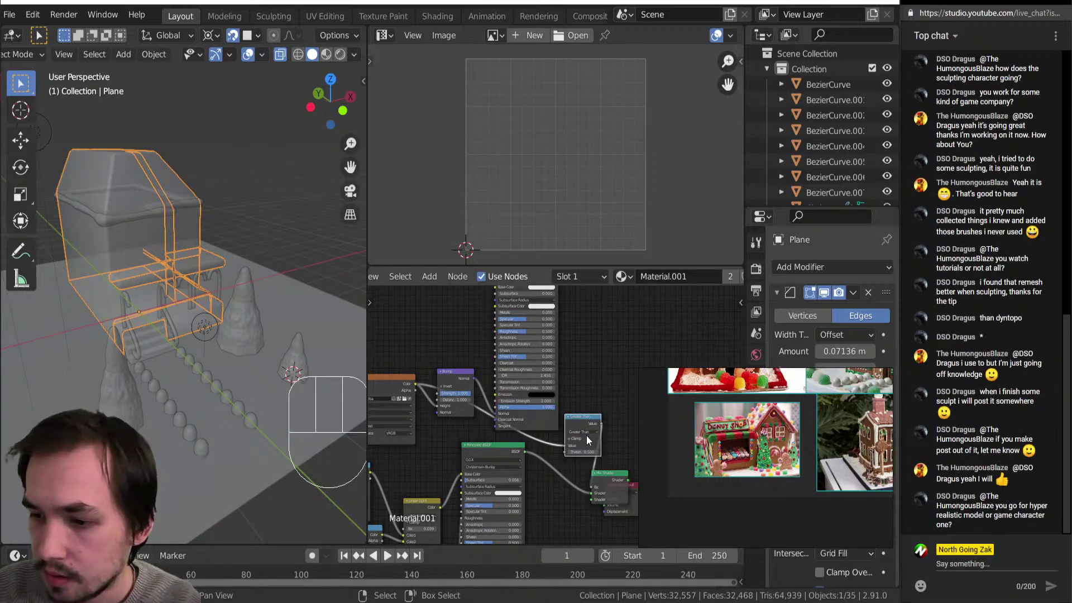
pyautogui.scroll(-1, 568, 430)
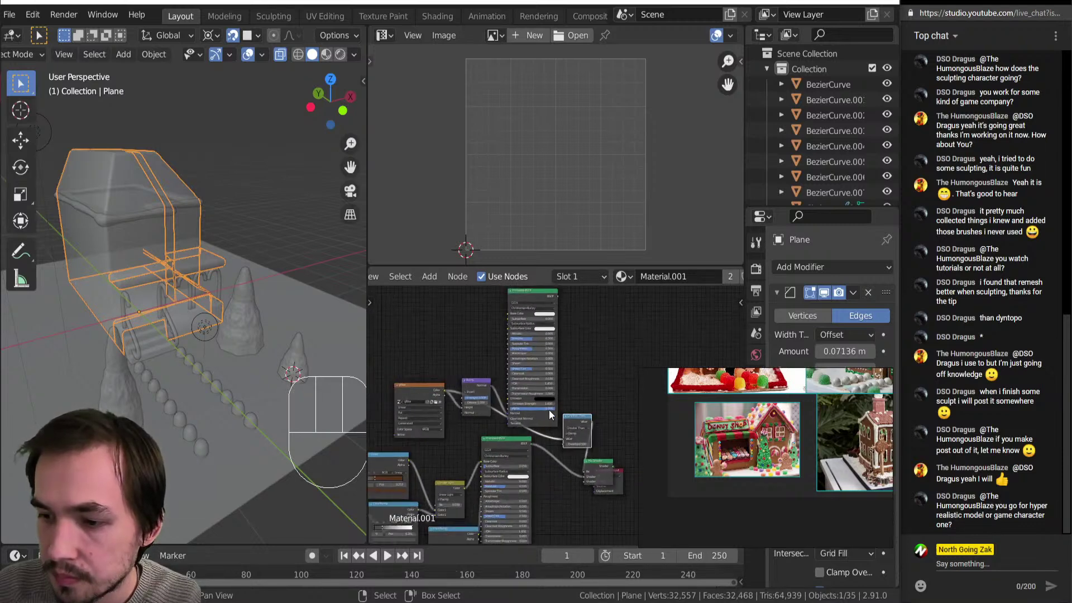
# Connect the second Principled BSDF's output to the free shader input of the Mix Shader.
pyautogui.moveTo(542, 404); pyautogui.dragTo(520, 385, button='middle')
pyautogui.moveTo(500, 303); pyautogui.dragTo(528, 527)
pyautogui.scroll(-1, 528, 385)
pyautogui.moveTo(530, 381); pyautogui.dragTo(528, 389, button='middle')
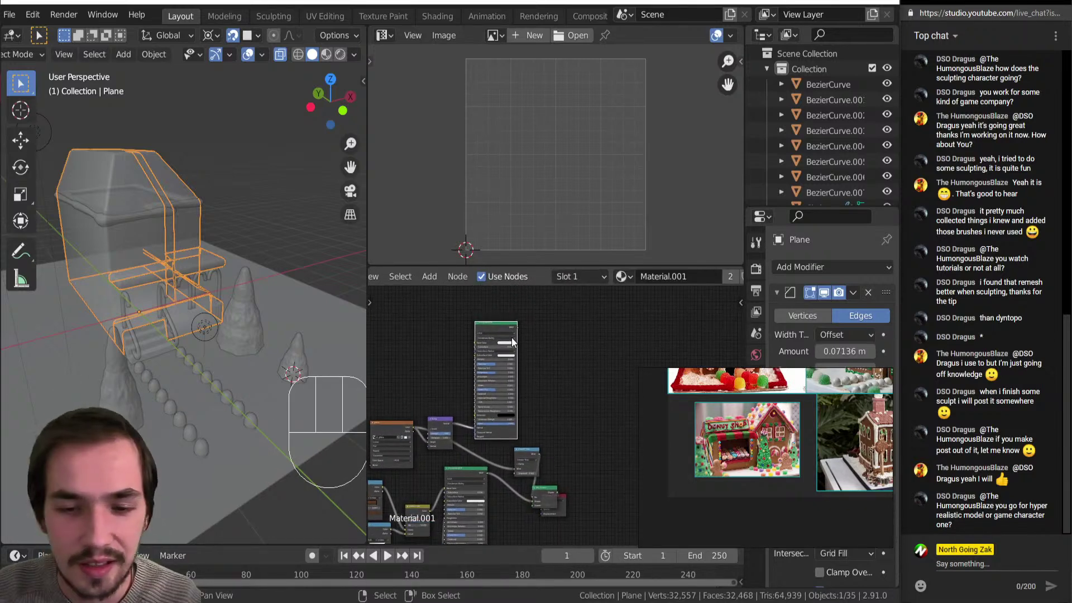
pyautogui.moveTo(517, 326)
pyautogui.mouseDown()
pyautogui.moveTo(516, 481)
pyautogui.moveTo(530, 501)
pyautogui.mouseUp()
# Show the scene in Material Preview and examine how the mixed shaders look on the house.
pyautogui.moveTo(218, 360); pyautogui.dragTo(197, 341, button='middle')
pyautogui.press('z')
pyautogui.click(221, 259)
pyautogui.press('z')
pyautogui.click(126, 349)
pyautogui.moveTo(126, 350); pyautogui.dragTo(234, 340, button='middle')
pyautogui.scroll(2, 551, 444)
pyautogui.keyDown('shift'); pyautogui.moveTo(552, 446); pyautogui.dragTo(553, 474, button='middle'); pyautogui.keyUp('shift')
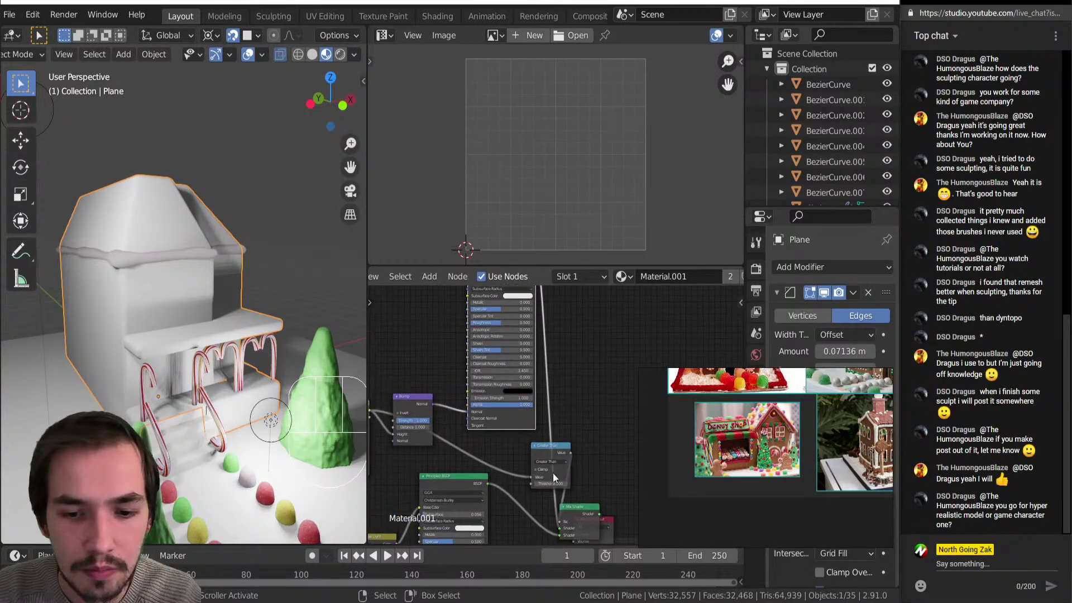
pyautogui.moveTo(192, 289); pyautogui.dragTo(173, 316, button='middle')
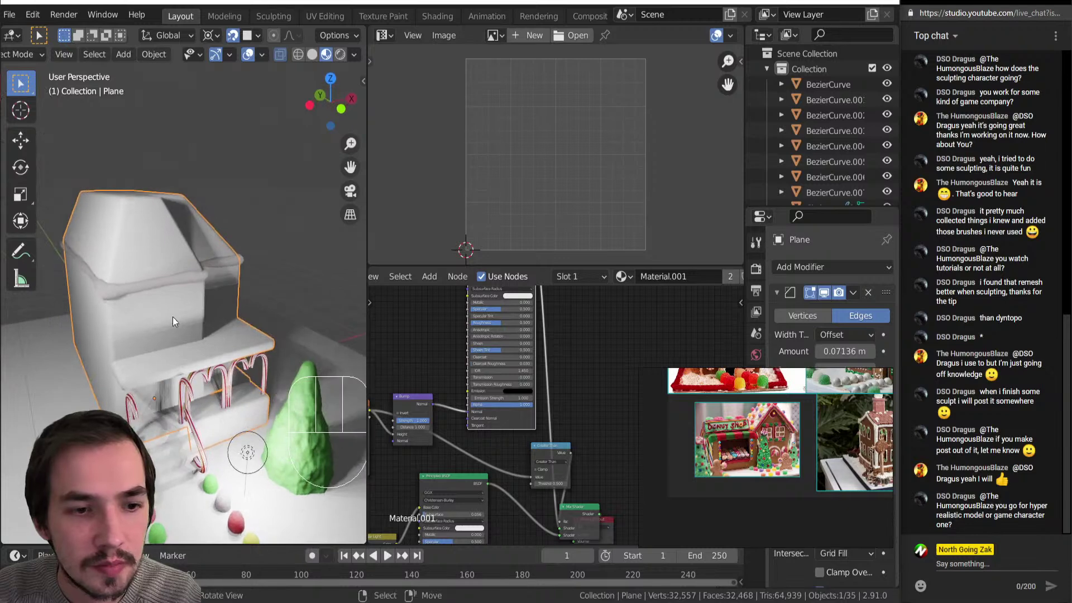
# Lower the roughness of the second Principled BSDF slightly.
pyautogui.click(533, 37)
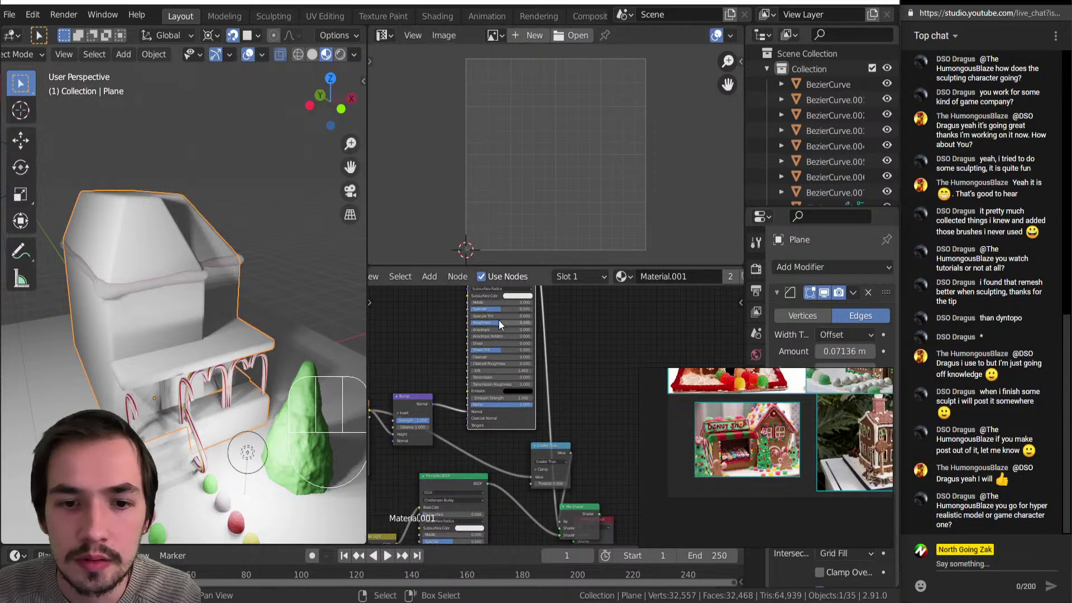
pyautogui.moveTo(498, 320); pyautogui.dragTo(495, 320)
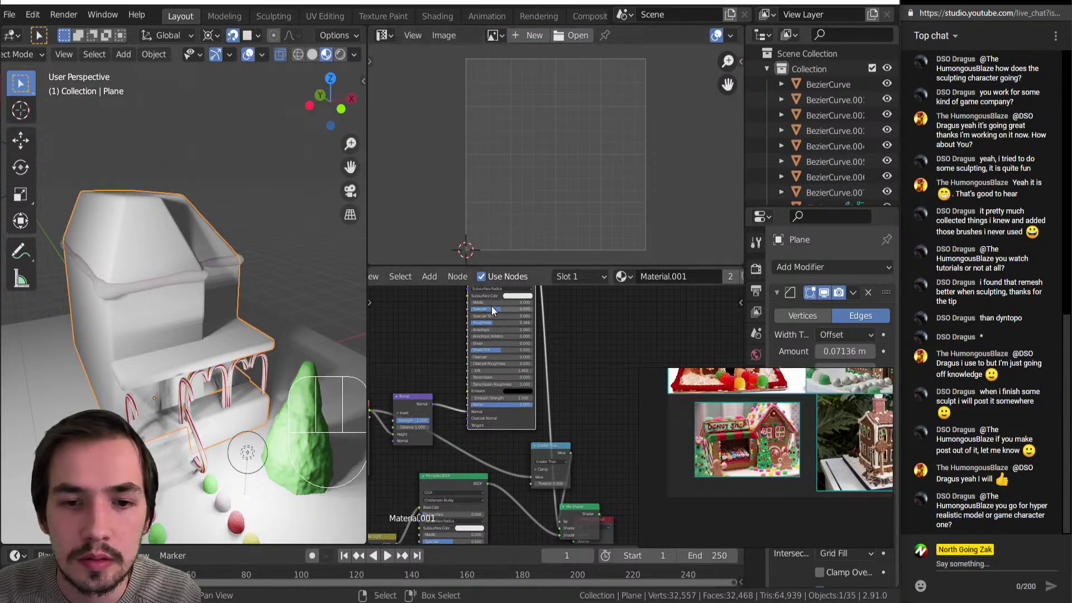
pyautogui.moveTo(488, 300); pyautogui.dragTo(493, 348, button='middle')
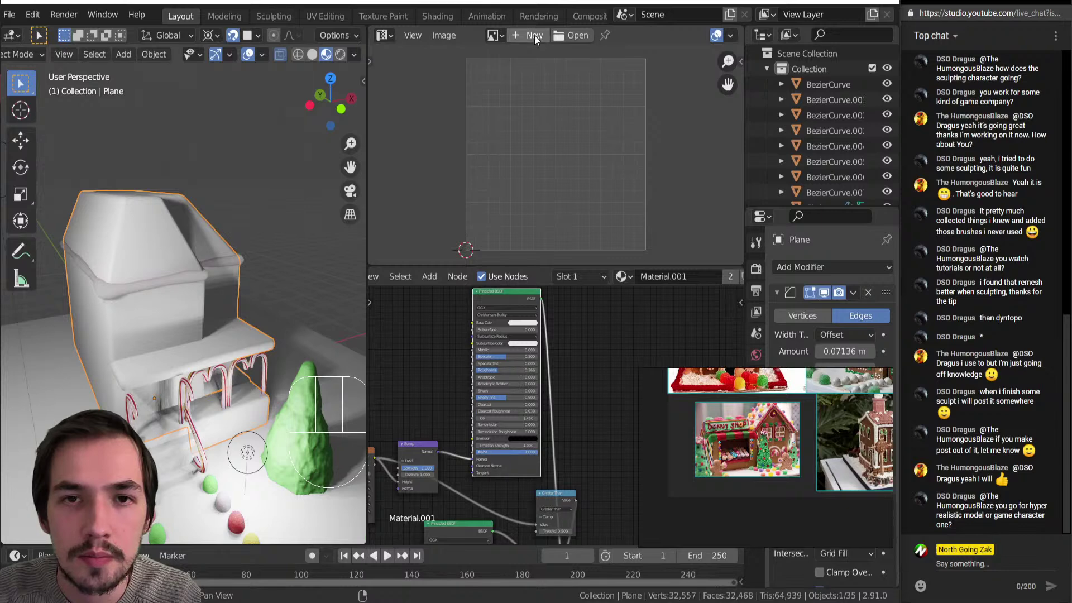
# Display the gfdsa image in the image editor and put the house in Texture Paint mode with Solid shading.
pyautogui.click(495, 35)
pyautogui.click(518, 58)
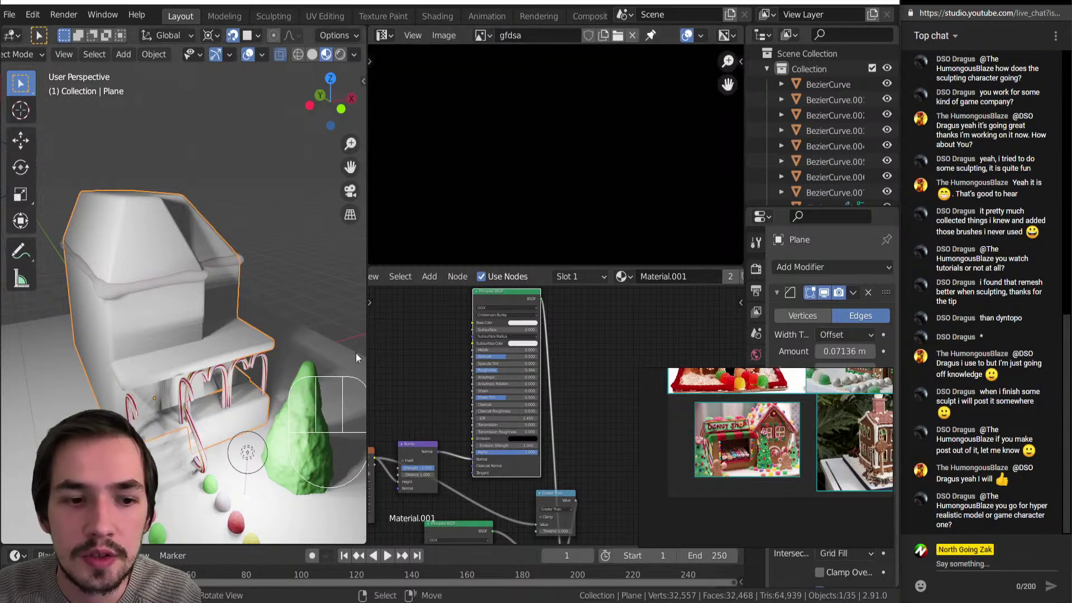
pyautogui.scroll(-2, 511, 408)
pyautogui.hotkey('ctrl', 'Tab')
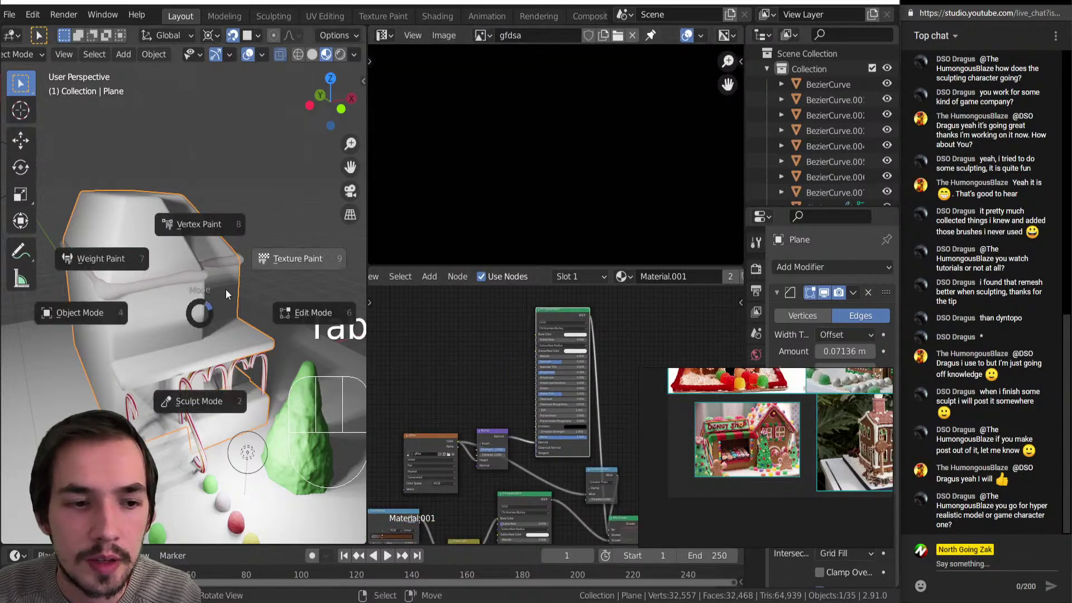
pyautogui.click(276, 257)
pyautogui.scroll(3, 154, 300)
pyautogui.hotkey('alt', 'z')
pyautogui.scroll(-2, 160, 300)
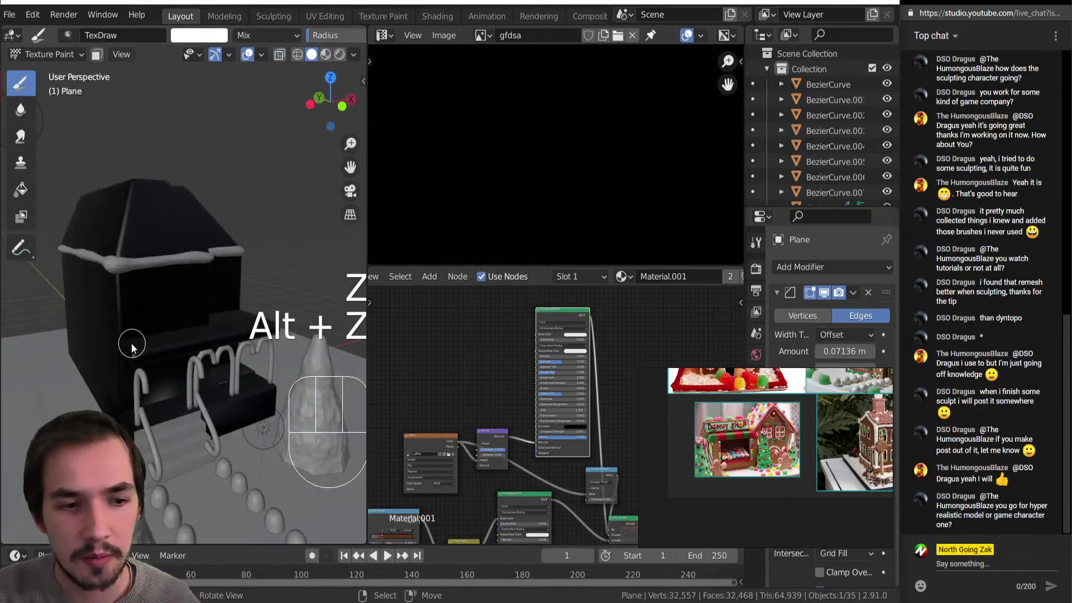
# Study the gingerbread house and Victorian mansion reference images for the icing and window details.
pyautogui.scroll(-5, 724, 384)
pyautogui.moveTo(762, 398); pyautogui.dragTo(698, 499, button='middle')
pyautogui.scroll(3, 710, 422)
pyautogui.scroll(2, 699, 498)
pyautogui.scroll(2, 709, 459)
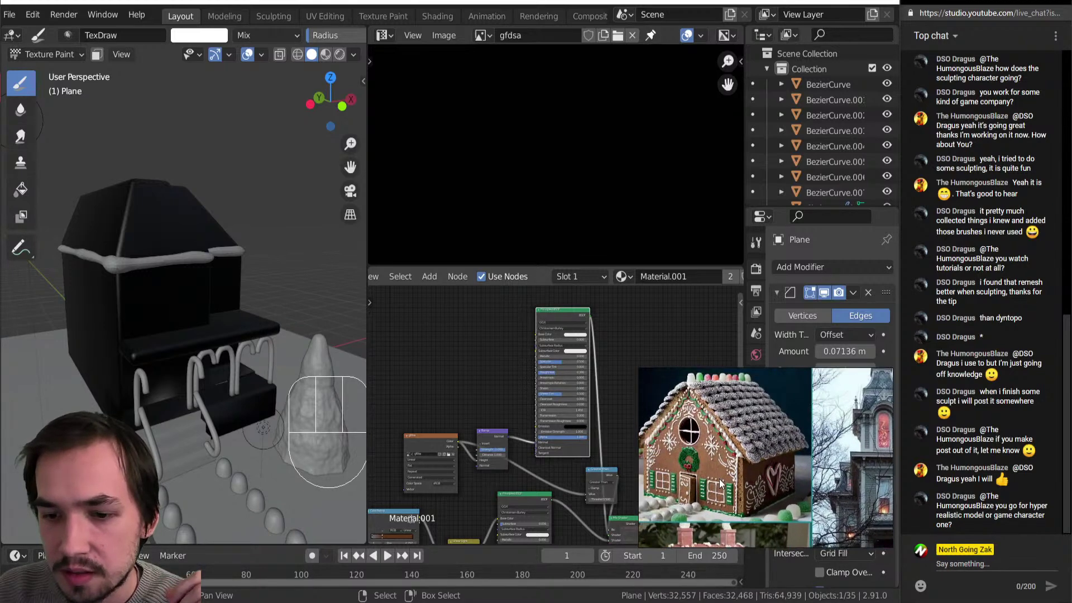
pyautogui.moveTo(793, 444); pyautogui.dragTo(748, 433, button='middle')
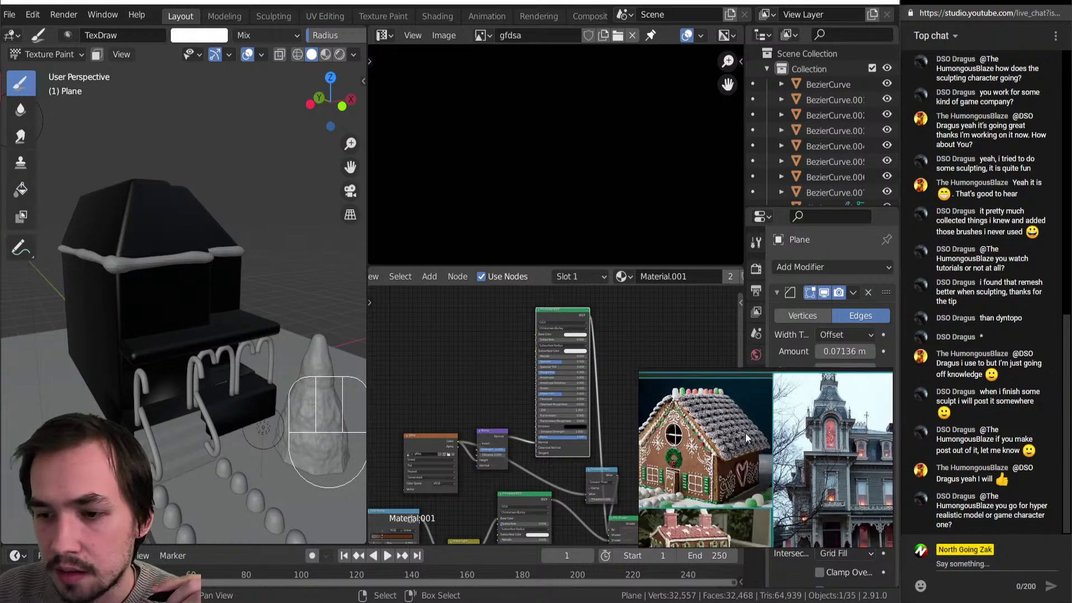
pyautogui.moveTo(819, 455); pyautogui.dragTo(766, 429, button='middle')
pyautogui.moveTo(262, 427); pyautogui.dragTo(278, 437, button='middle')
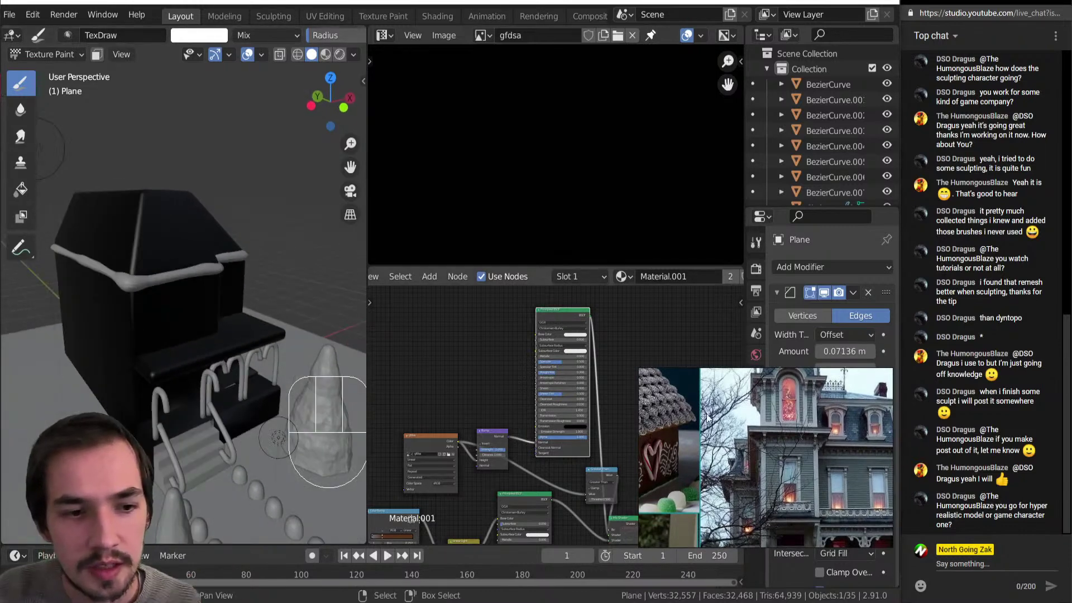
pyautogui.moveTo(817, 451); pyautogui.dragTo(801, 531, button='middle')
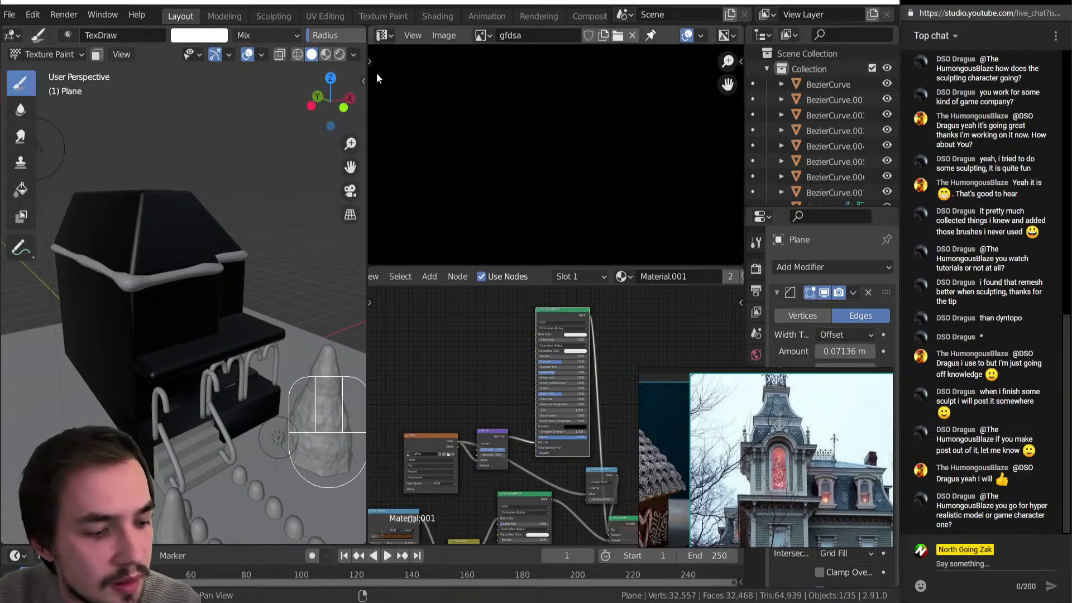
# Paint a small white test dab near the top of the front roof face and view it in Rendered shading.
pyautogui.moveTo(334, 109); pyautogui.dragTo(283, 121)
pyautogui.scroll(4, 67, 264)
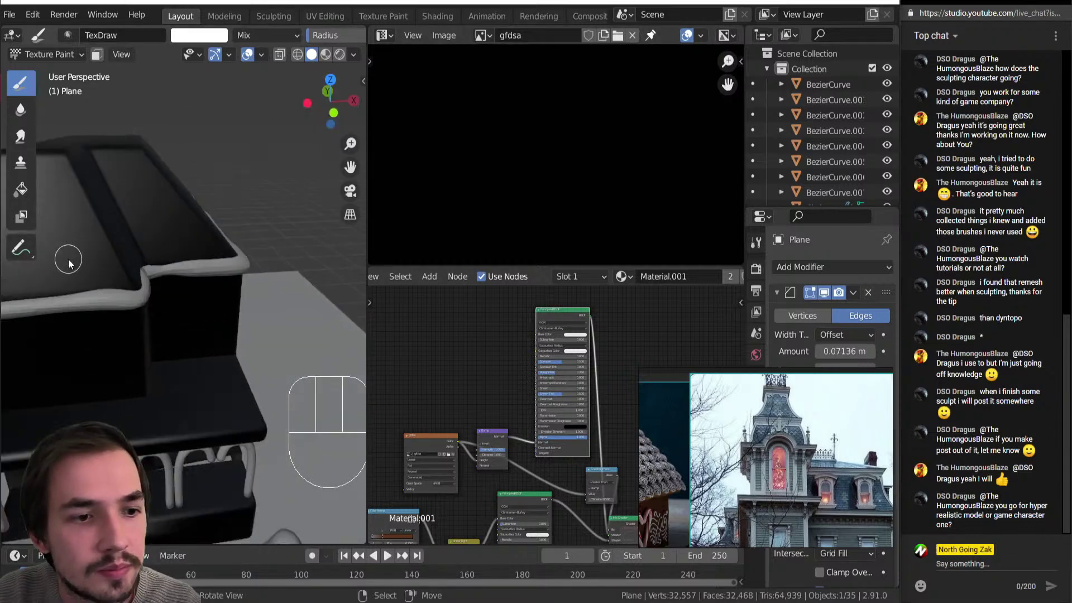
pyautogui.keyDown('shift'); pyautogui.moveTo(95, 270); pyautogui.dragTo(172, 217, button='middle'); pyautogui.keyUp('shift')
pyautogui.scroll(-2, 183, 234)
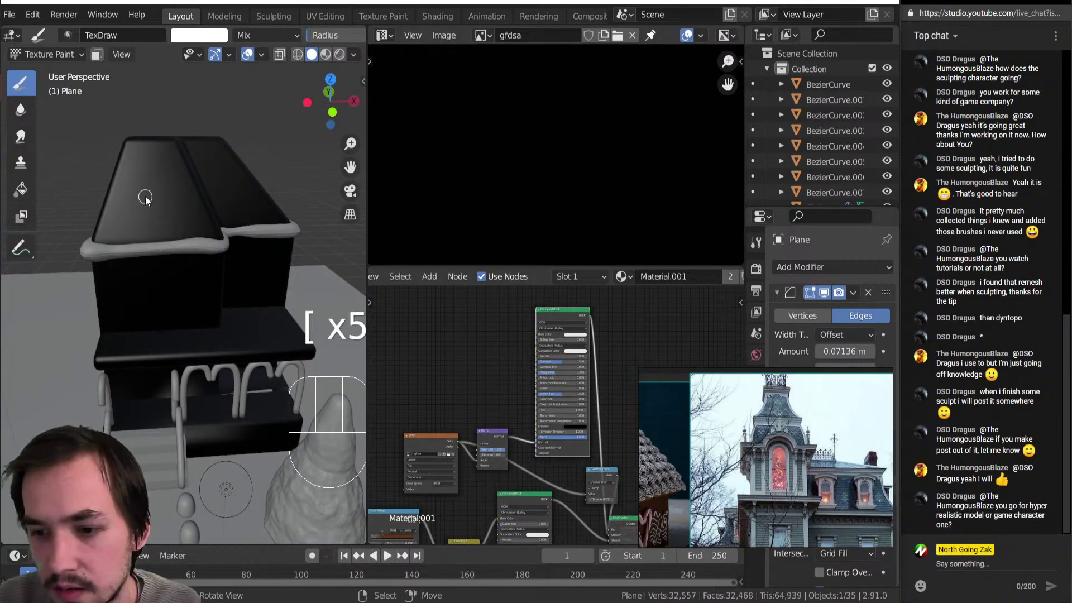
pyautogui.click(149, 148)
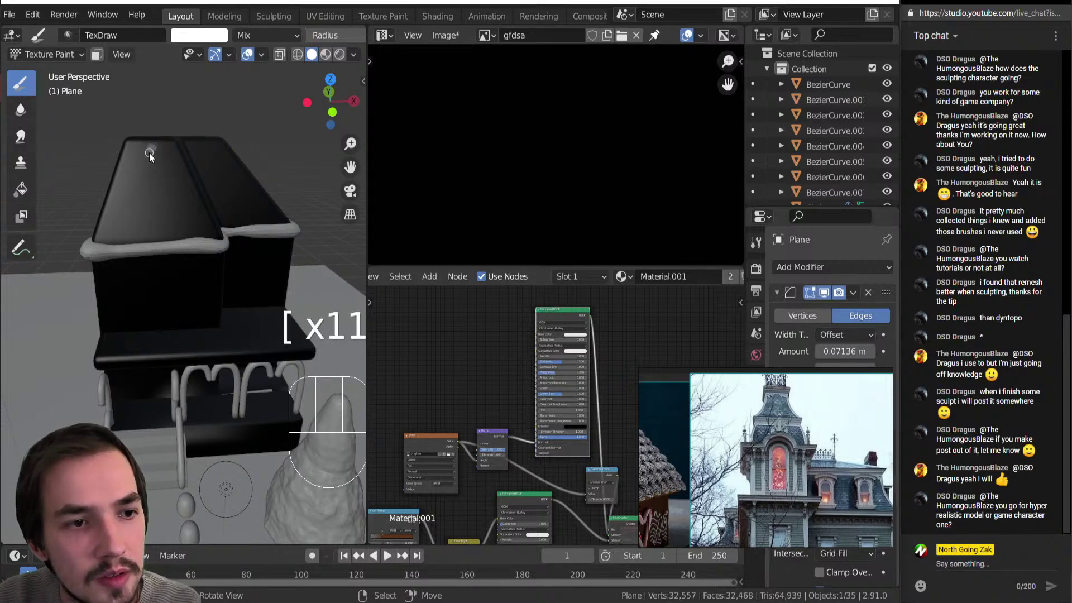
pyautogui.press(']')
pyautogui.press(']')
pyautogui.press(']')
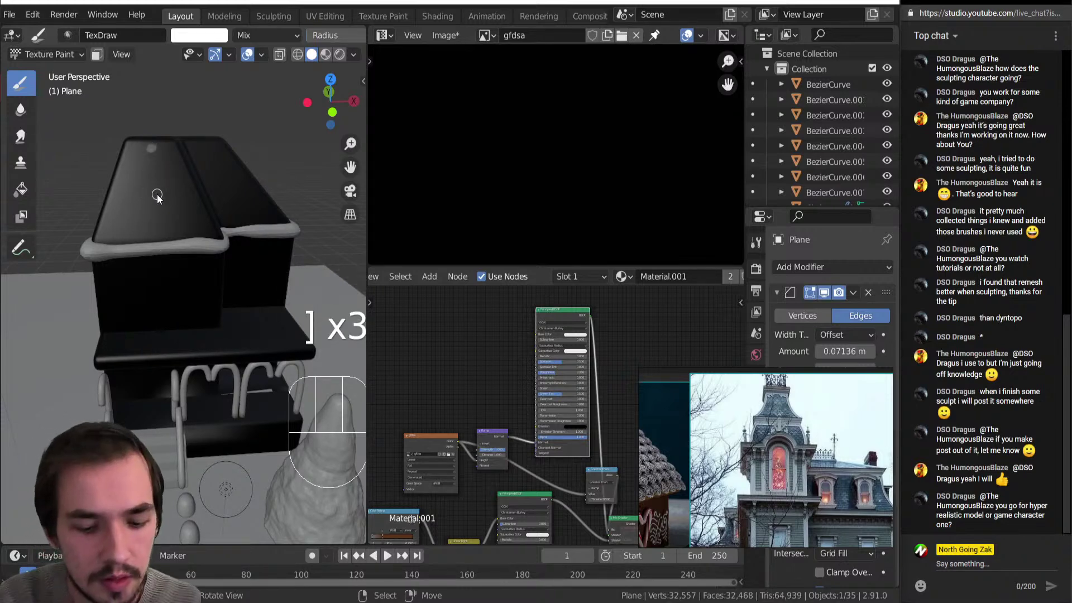
pyautogui.press('z')
pyautogui.click(153, 119)
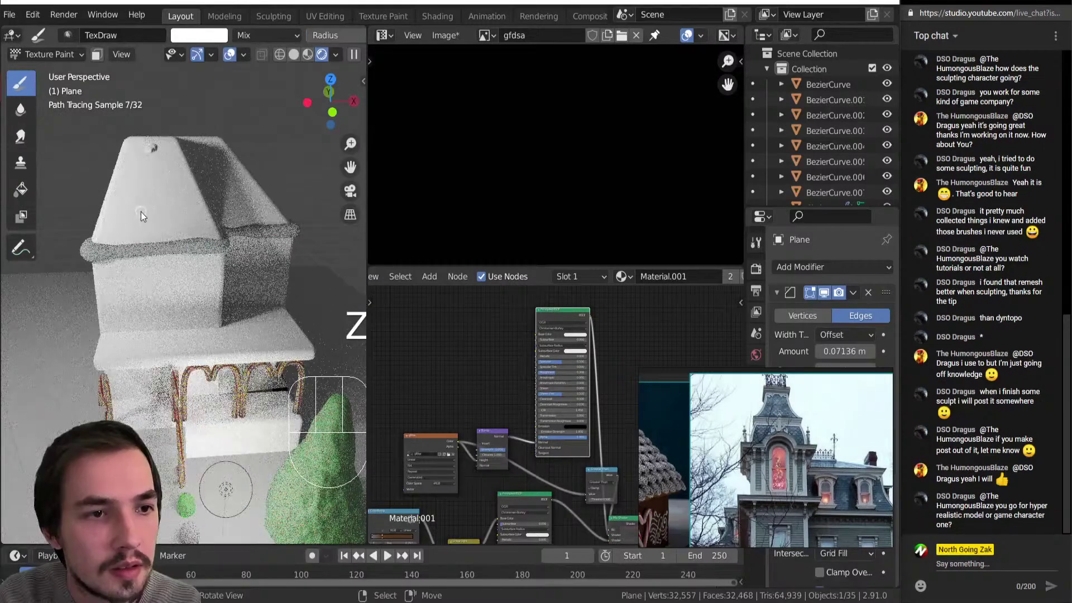
# Set the Math node's threshold to 0.030 and its operation to Less Than.
pyautogui.moveTo(657, 531); pyautogui.dragTo(561, 485, button='middle')
pyautogui.scroll(2, 517, 464)
pyautogui.scroll(2, 517, 464)
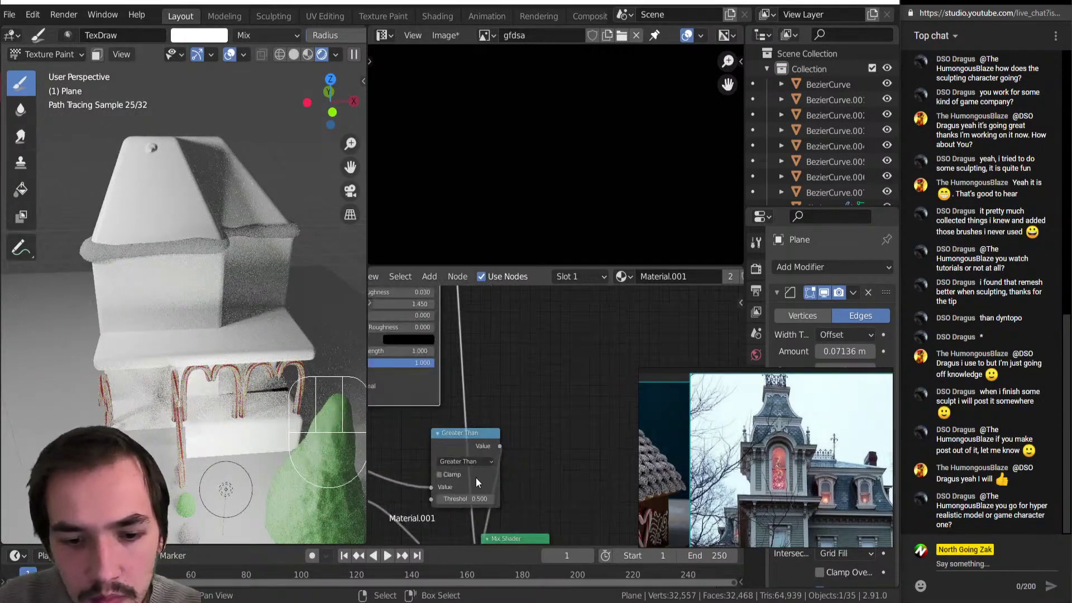
pyautogui.moveTo(479, 498)
pyautogui.mouseDown()
pyautogui.moveTo(536, 499)
pyautogui.moveTo(478, 499)
pyautogui.mouseUp()
pyautogui.click(466, 461)
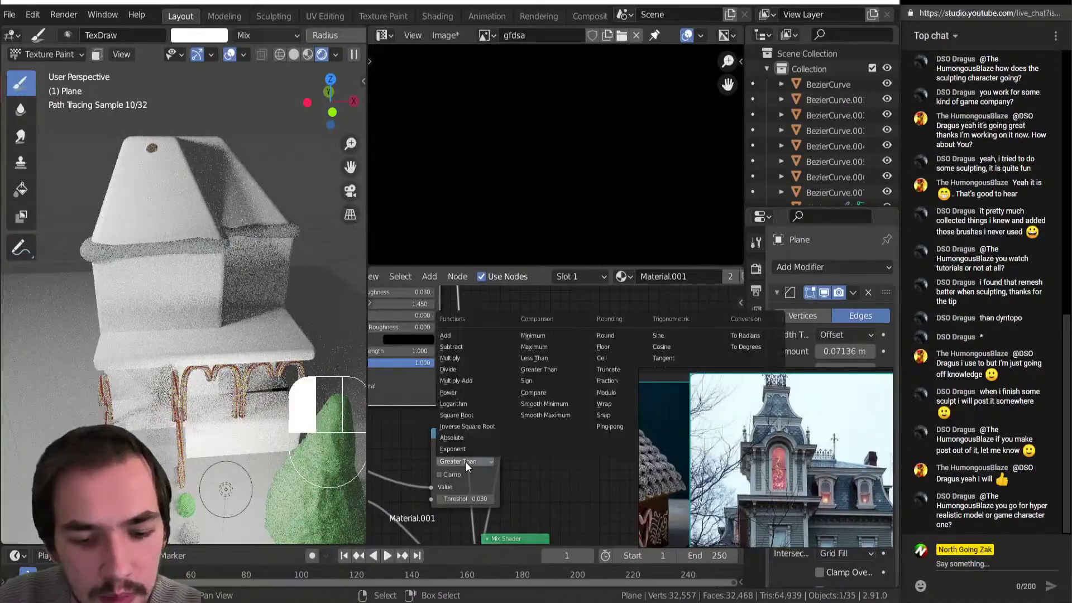
pyautogui.click(534, 358)
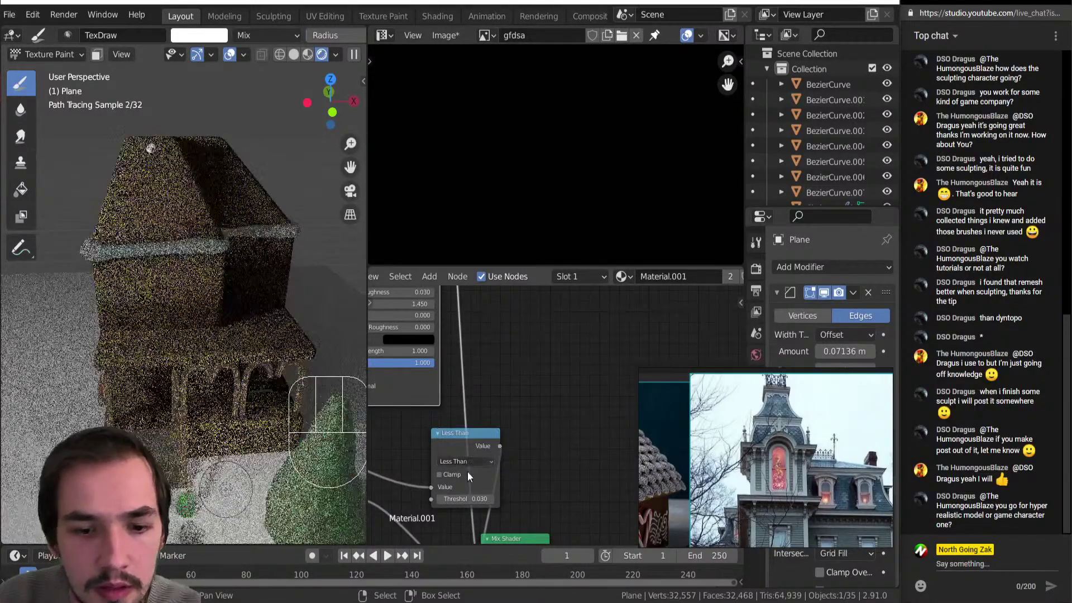
# Examine the icing dab on the gingerbread roof in Material Preview and compare it with the reference images.
pyautogui.moveTo(128, 279); pyautogui.dragTo(160, 269, button='middle')
pyautogui.press('z')
pyautogui.click(161, 359)
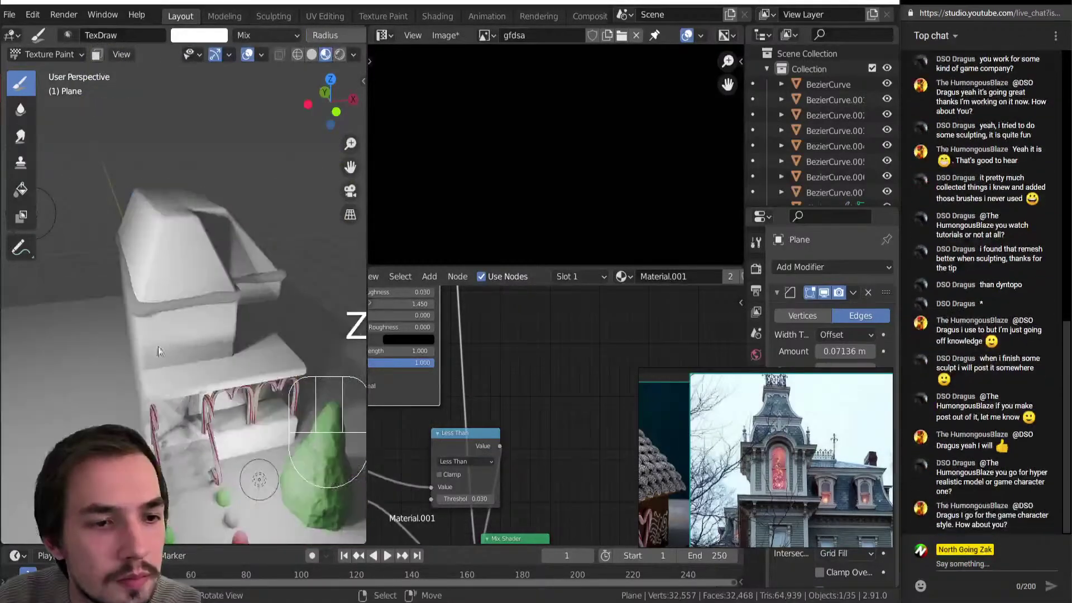
pyautogui.scroll(-1, 179, 354)
pyautogui.moveTo(140, 352); pyautogui.dragTo(140, 343, button='middle')
pyautogui.scroll(3, 200, 313)
pyautogui.moveTo(202, 317)
pyautogui.keyDown('shift'); pyautogui.mouseDown(button='middle')
pyautogui.moveTo(195, 330)
pyautogui.moveTo(201, 320)
pyautogui.mouseUp(button='middle'); pyautogui.keyUp('shift')
pyautogui.scroll(1, 194, 330)
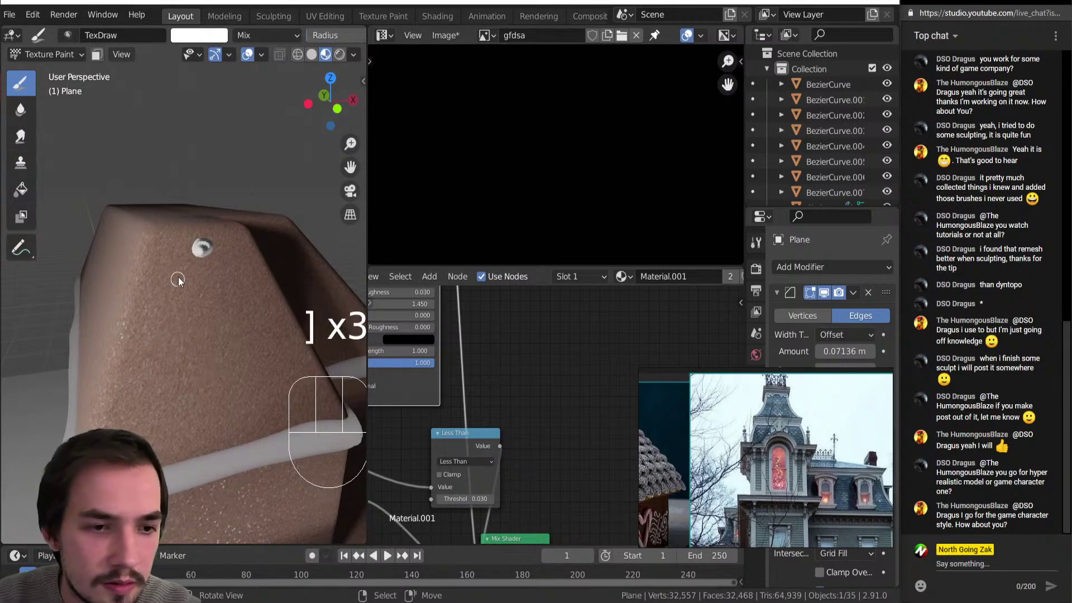
pyautogui.scroll(-3, 795, 447)
pyautogui.moveTo(795, 446); pyautogui.dragTo(787, 423, button='middle')
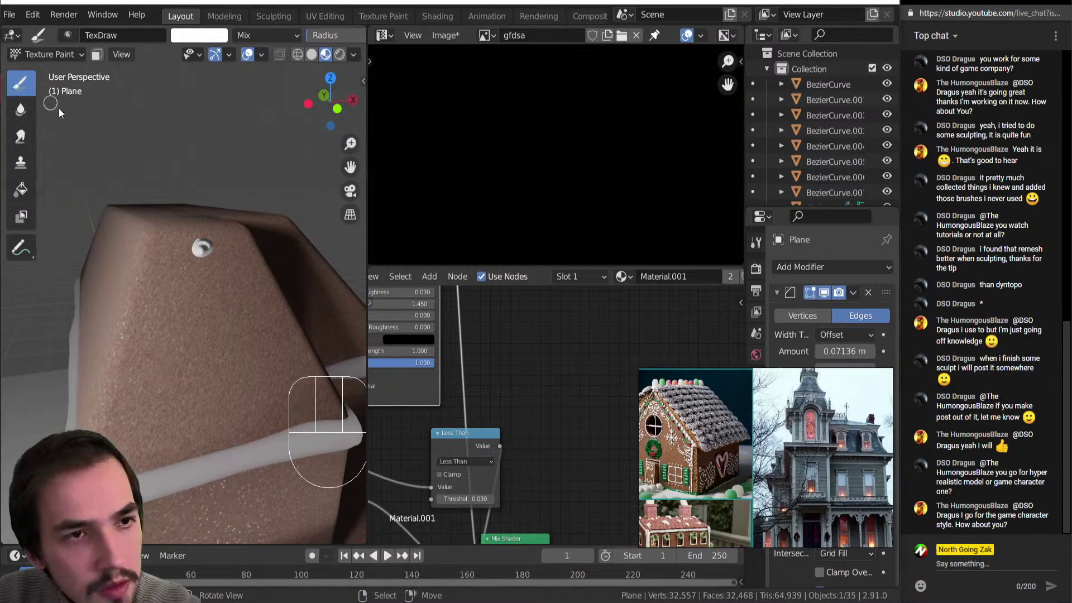
# Enlarge the brush and paint a white icing arch for the window's sides and top on the front roof face.
pyautogui.press('f')
pyautogui.click(228, 293)
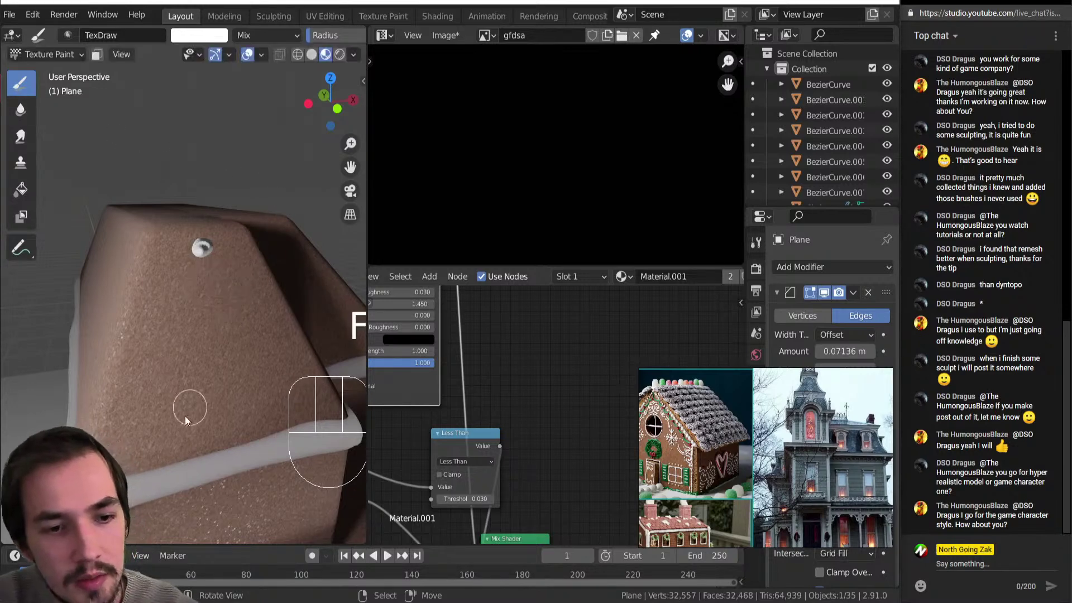
pyautogui.click(181, 431)
pyautogui.moveTo(179, 309)
pyautogui.mouseDown()
pyautogui.moveTo(175, 297)
pyautogui.moveTo(233, 276)
pyautogui.moveTo(249, 364)
pyautogui.moveTo(243, 401)
pyautogui.mouseUp()
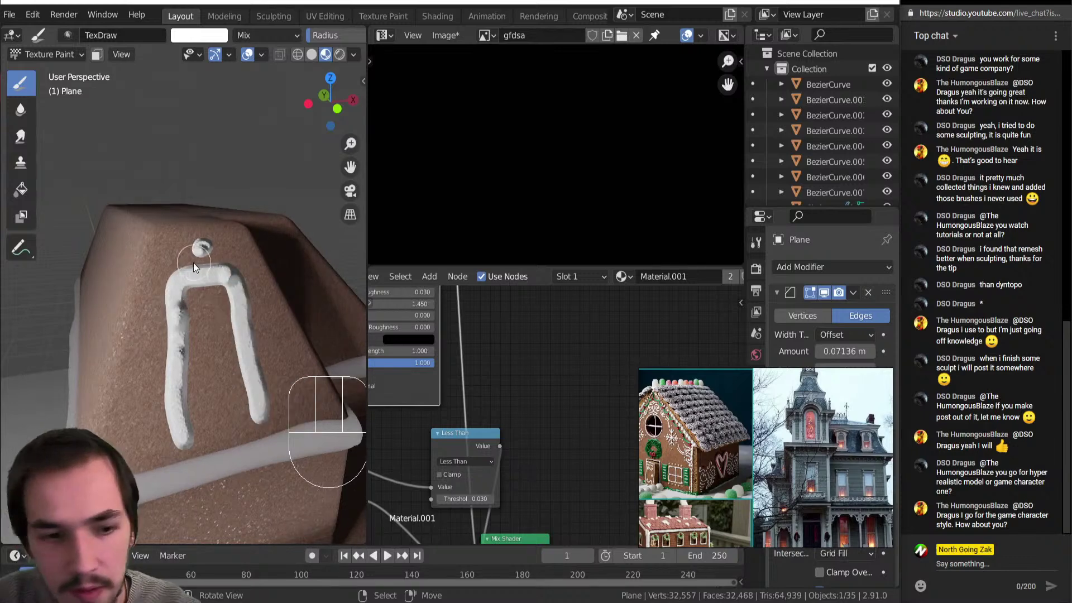
# Switch to an orthographic view and paint a thinner icing sill across the base of the roof window.
pyautogui.press('KP_5')
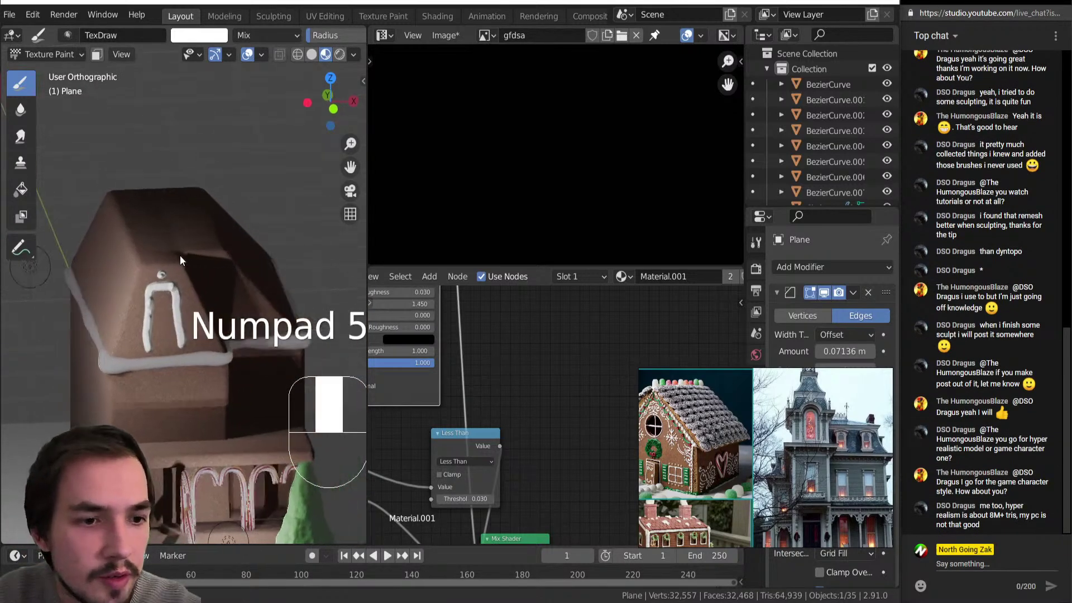
pyautogui.scroll(5, 180, 255)
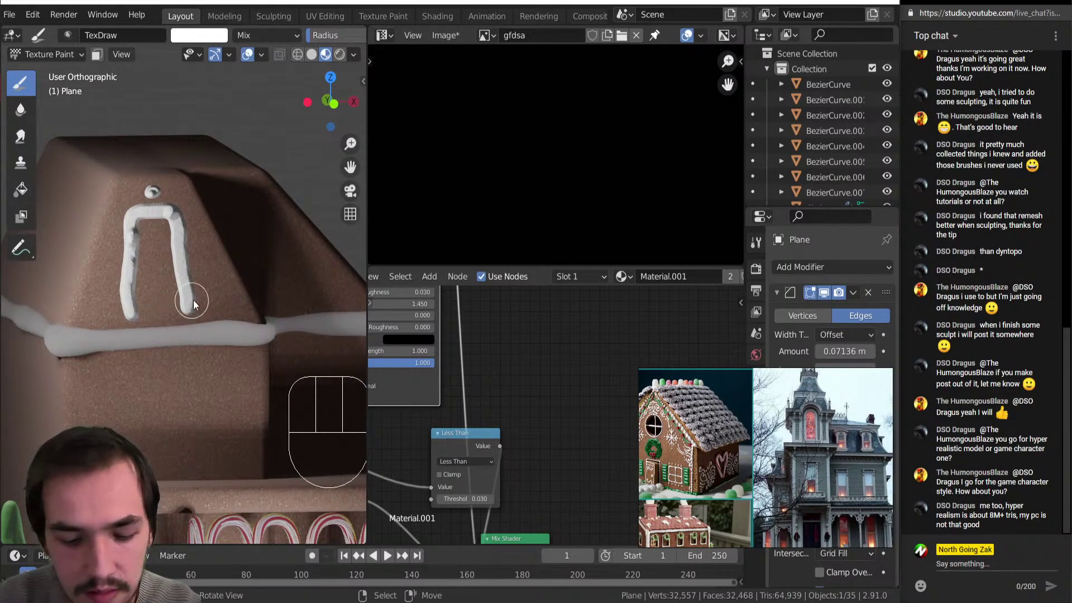
pyautogui.press('f')
pyautogui.press('f')
pyautogui.moveTo(202, 303); pyautogui.dragTo(106, 310)
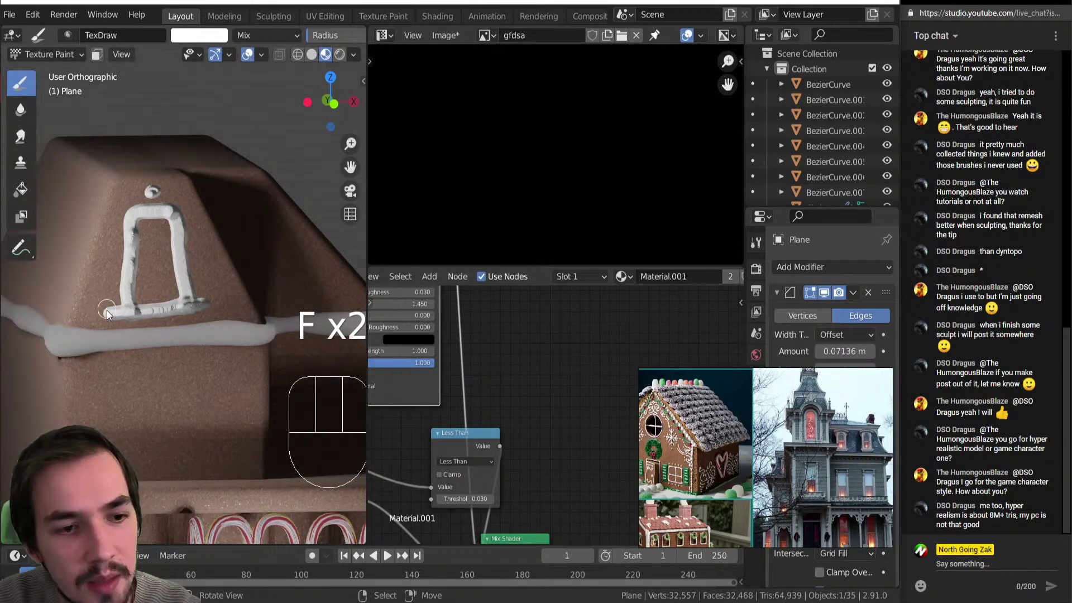
# Paint a thin horizontal icing crossbar across the middle of the roof window with a smaller brush, and readjust the brush radius.
pyautogui.press('f')
pyautogui.click(134, 267)
pyautogui.moveTo(177, 253); pyautogui.dragTo(126, 258)
pyautogui.press('f')
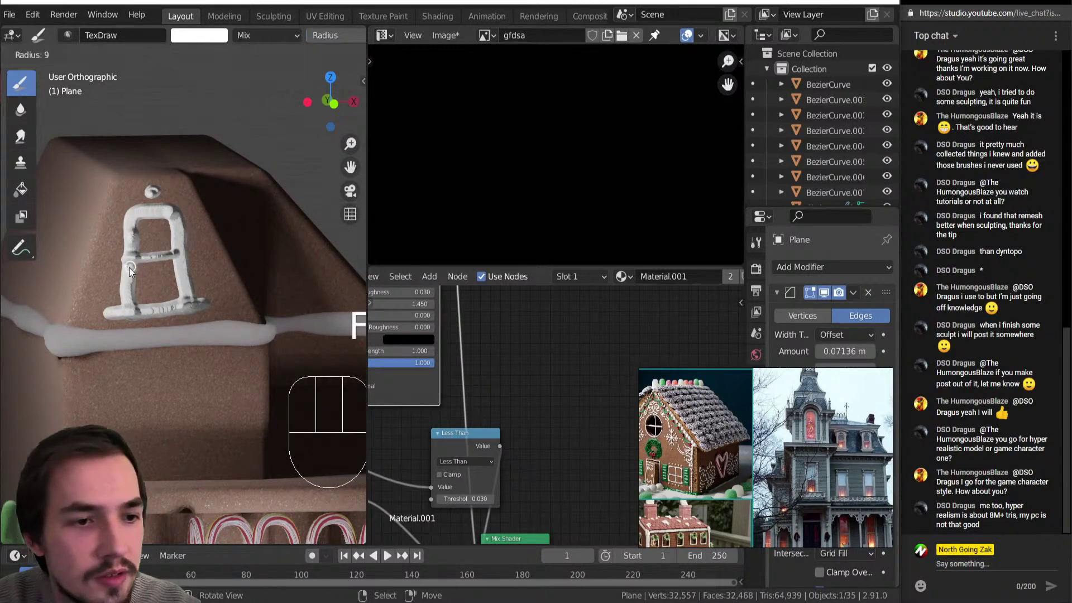
pyautogui.click(135, 264)
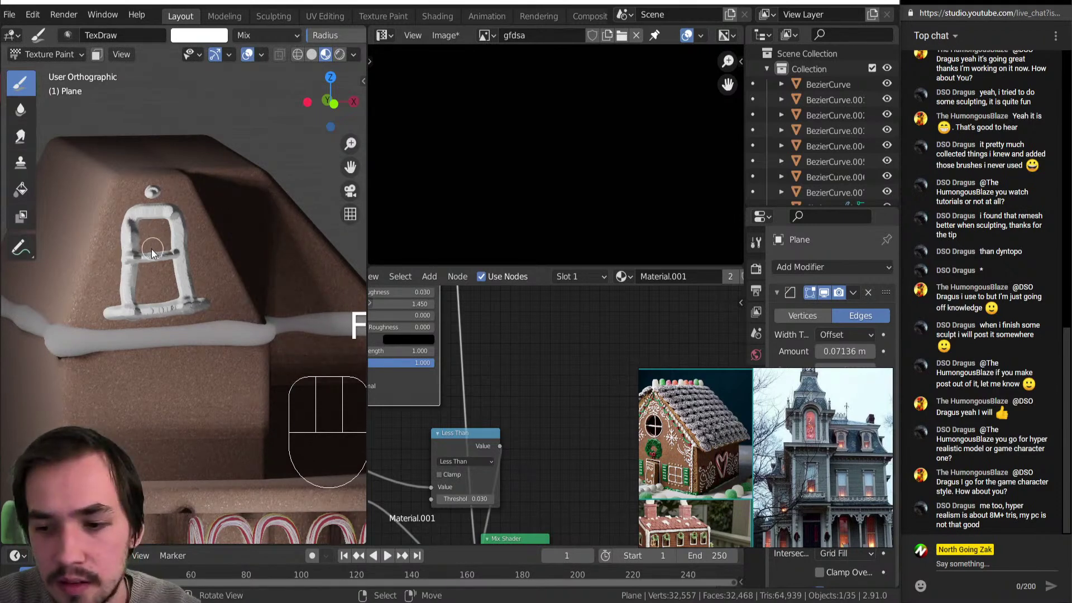
# Paint an icing line along the roof's front top edge and the full length of its adjoining side ridge.
pyautogui.moveTo(124, 235)
pyautogui.mouseDown()
pyautogui.moveTo(148, 198)
pyautogui.moveTo(160, 204)
pyautogui.moveTo(148, 177)
pyautogui.moveTo(180, 177)
pyautogui.moveTo(77, 152)
pyautogui.moveTo(81, 160)
pyautogui.mouseUp()
pyautogui.moveTo(328, 104); pyautogui.dragTo(301, 168)
pyautogui.click(192, 231)
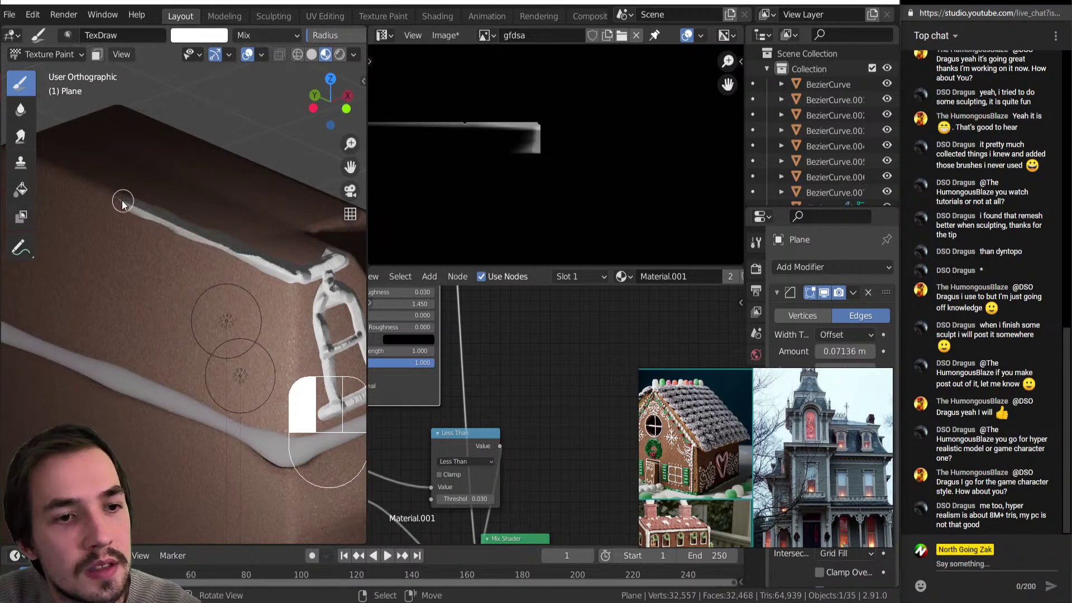
pyautogui.moveTo(329, 102); pyautogui.dragTo(380, 106)
pyautogui.moveTo(479, 150); pyautogui.dragTo(487, 150)
pyautogui.moveTo(128, 311); pyautogui.dragTo(36, 226)
pyautogui.click(343, 116)
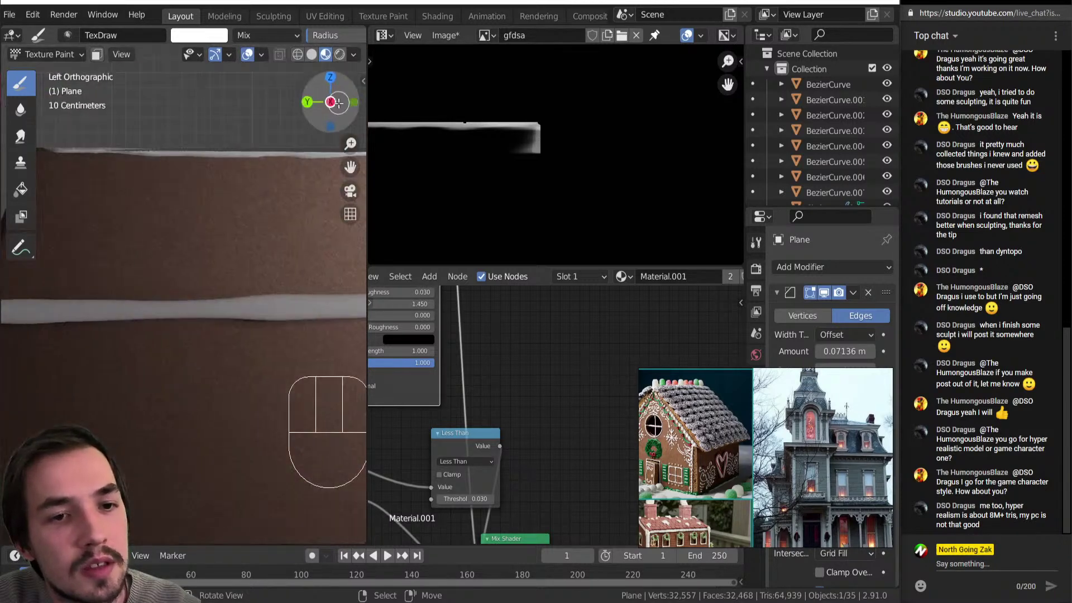
# Paint icing along the opposite top ridge of the roof with a smaller brush and connect it around the inner roof corner.
pyautogui.moveTo(331, 98)
pyautogui.mouseDown()
pyautogui.moveTo(256, 175)
pyautogui.moveTo(95, 187)
pyautogui.mouseUp()
pyautogui.moveTo(351, 143); pyautogui.dragTo(238, 200)
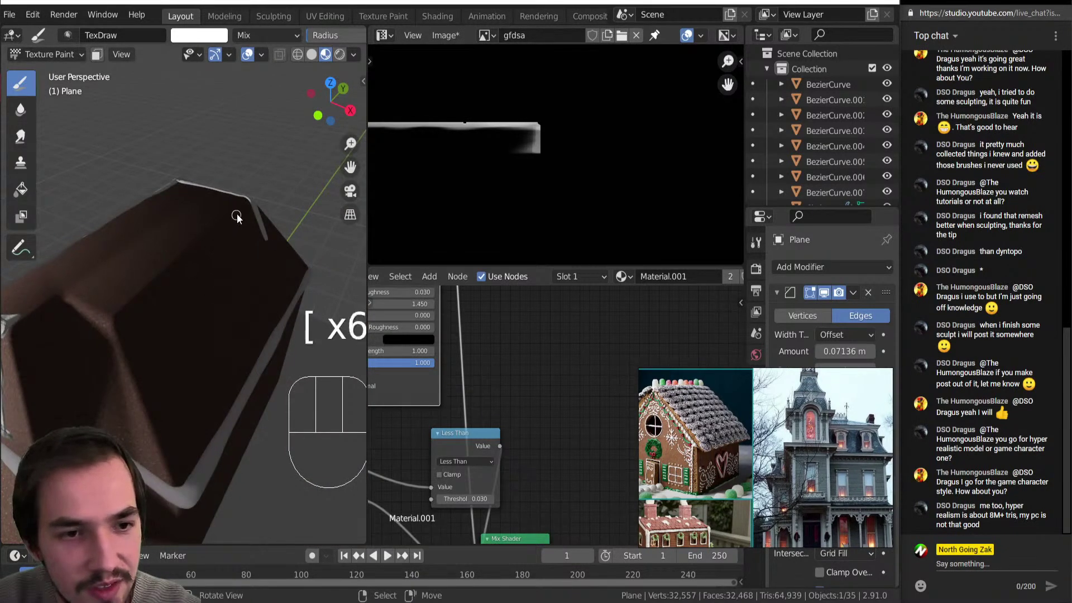
pyautogui.press('[')
pyautogui.press('[')
pyautogui.press('[')
pyautogui.press('[')
pyautogui.press('[')
pyautogui.moveTo(244, 200); pyautogui.dragTo(219, 222)
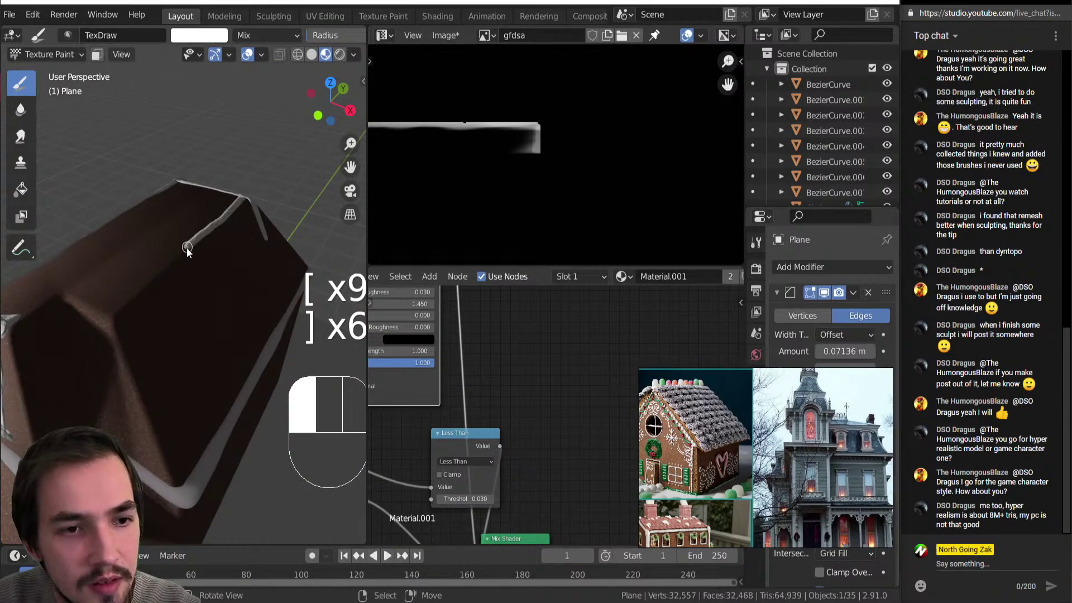
pyautogui.moveTo(117, 317); pyautogui.dragTo(114, 319)
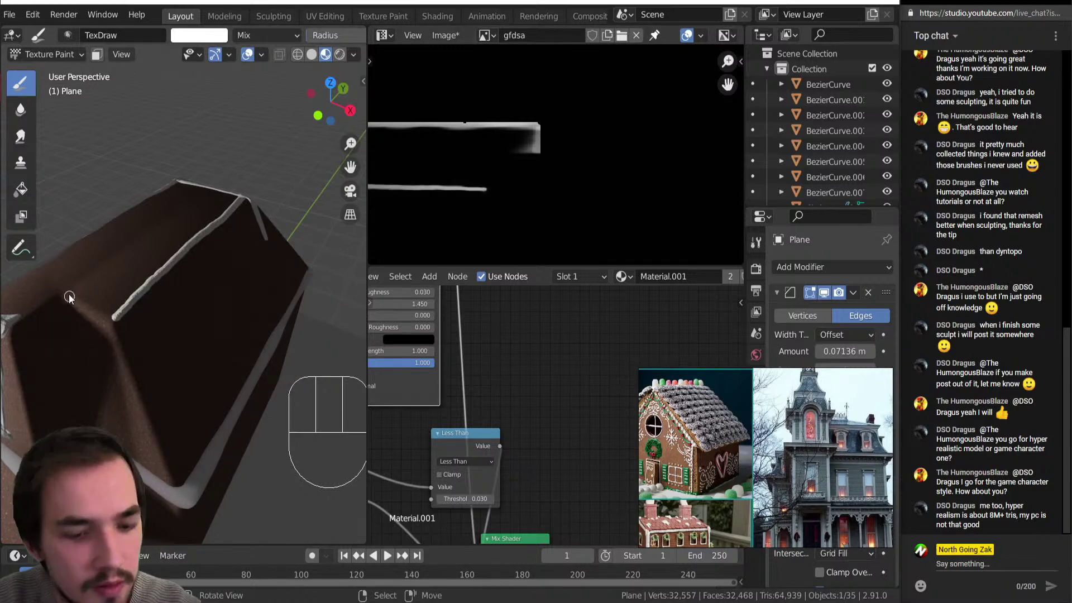
pyautogui.press('f')
pyautogui.moveTo(60, 294)
pyautogui.mouseDown()
pyautogui.moveTo(89, 325)
pyautogui.moveTo(45, 304)
pyautogui.moveTo(6, 327)
pyautogui.mouseUp()
pyautogui.moveTo(333, 97)
pyautogui.mouseDown()
pyautogui.moveTo(368, 82)
pyautogui.moveTo(363, 203)
pyautogui.mouseUp()
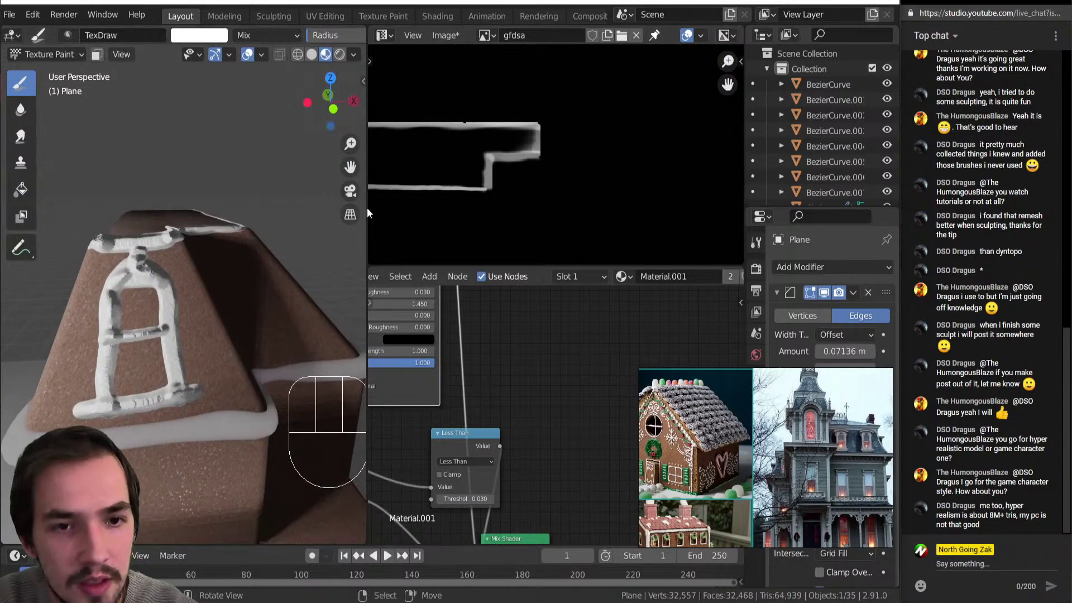
# Refine the roof window's icing with a small brush, erasing excess along its right side, base and outer edges.
pyautogui.moveTo(352, 144); pyautogui.dragTo(352, 184)
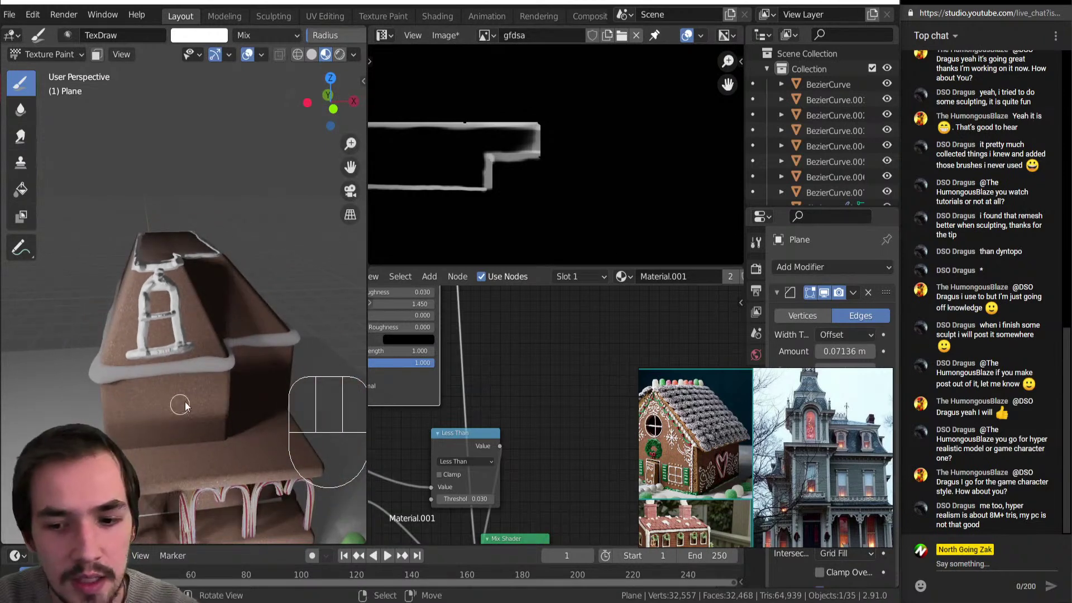
pyautogui.press('f')
pyautogui.press('f')
pyautogui.press('f')
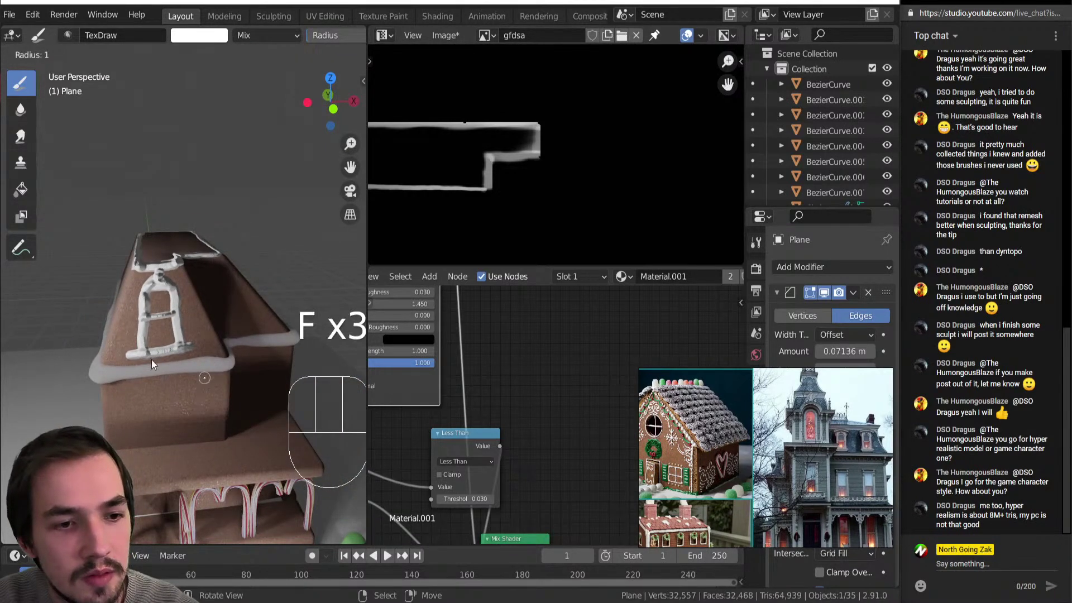
pyautogui.click(202, 379)
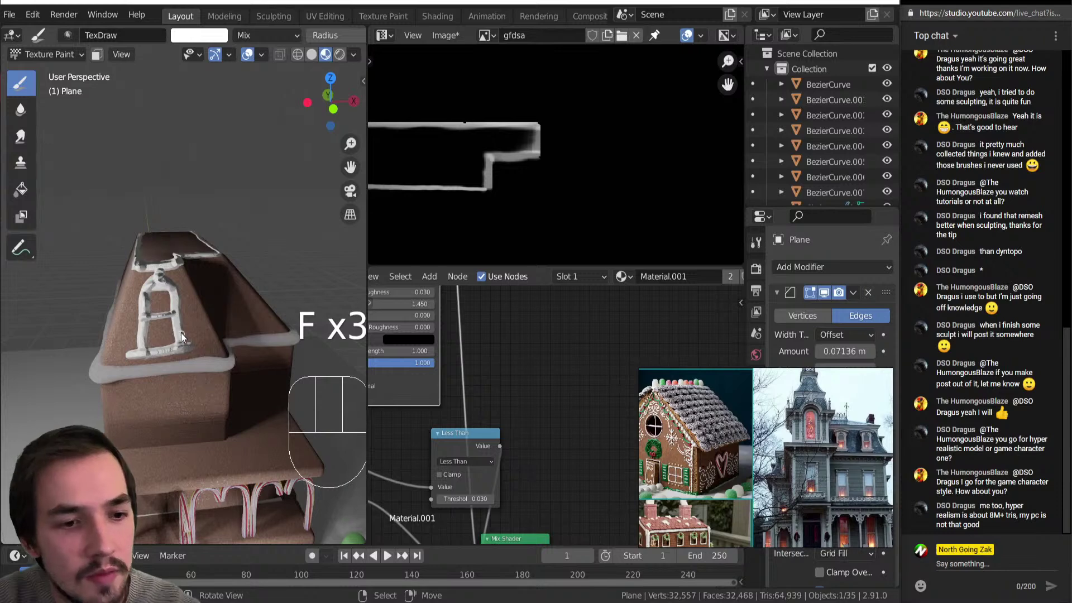
pyautogui.press('f')
pyautogui.click(202, 320)
pyautogui.press('f')
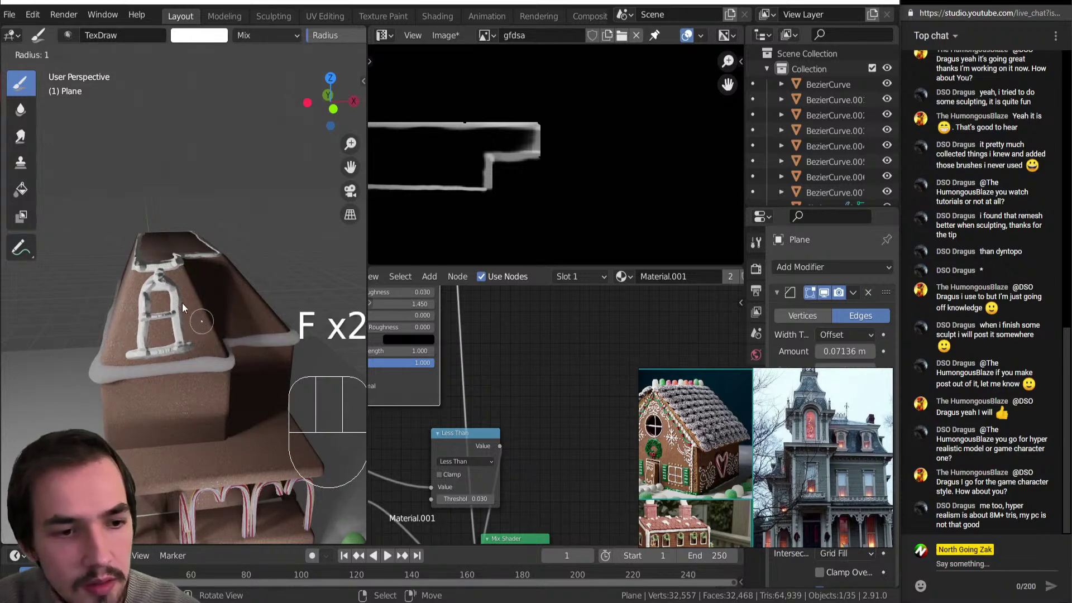
pyautogui.click(182, 300)
pyautogui.moveTo(182, 303)
pyautogui.keyDown('ctrl'); pyautogui.mouseDown()
pyautogui.moveTo(176, 318)
pyautogui.moveTo(178, 291)
pyautogui.mouseUp(); pyautogui.keyUp('ctrl')
pyautogui.keyDown('ctrl'); pyautogui.moveTo(179, 291); pyautogui.dragTo(182, 314); pyautogui.keyUp('ctrl')
pyautogui.press('x')
pyautogui.press('x')
pyautogui.press('x')
pyautogui.press('x')
pyautogui.press('x')
pyautogui.keyDown('ctrl'); pyautogui.moveTo(175, 279); pyautogui.dragTo(190, 338); pyautogui.keyUp('ctrl')
pyautogui.keyDown('ctrl'); pyautogui.click(190, 338); pyautogui.keyUp('ctrl')
pyautogui.moveTo(143, 363)
pyautogui.keyDown('ctrl'); pyautogui.mouseDown()
pyautogui.moveTo(132, 364)
pyautogui.moveTo(131, 344)
pyautogui.moveTo(138, 360)
pyautogui.mouseUp(); pyautogui.keyUp('ctrl')
# Check the painted icing in Solid shading and return to Material Preview.
pyautogui.press('z')
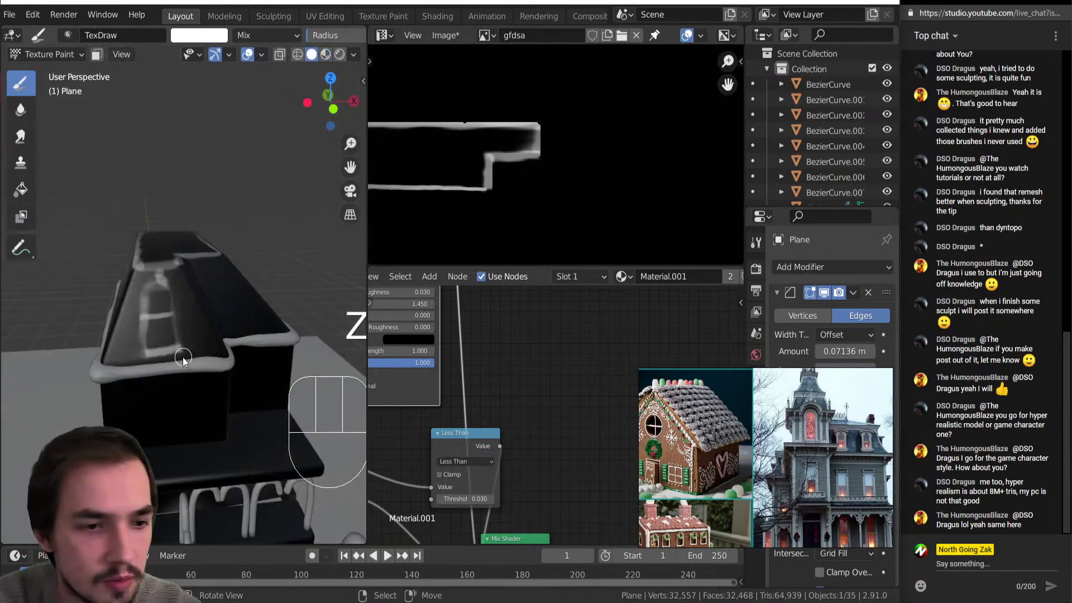
pyautogui.press('z')
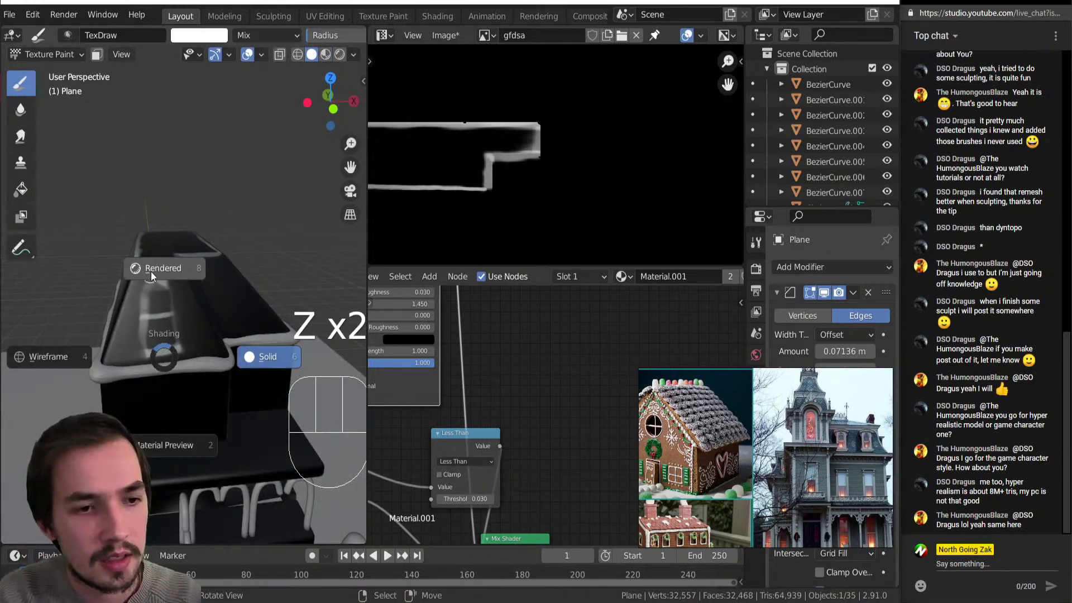
pyautogui.click(167, 402)
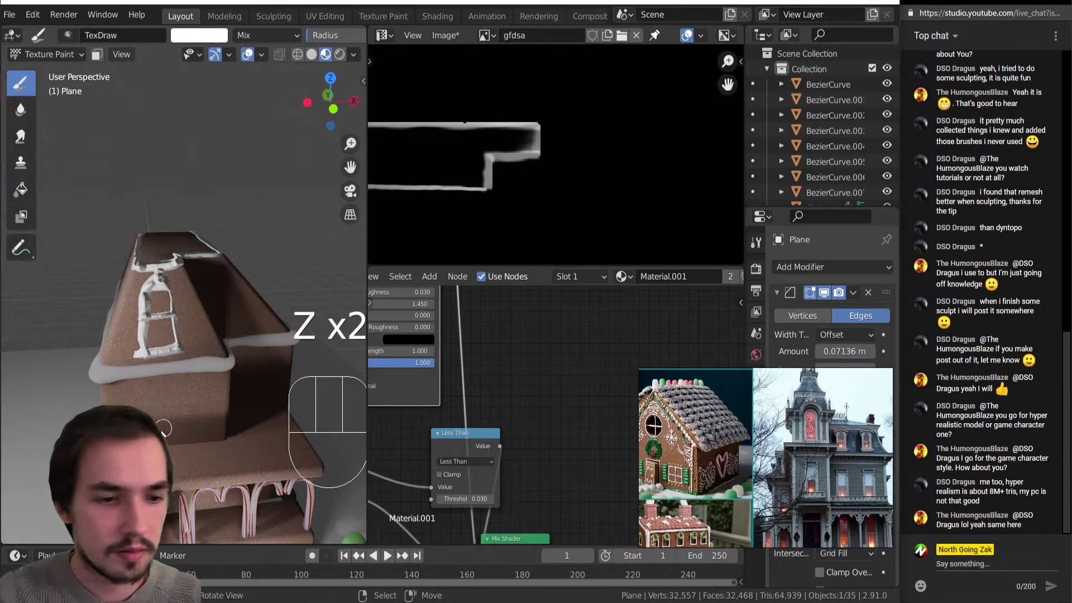
# Paint a rectangular icing window frame with a crossbar on the front wall below the thick icing band.
pyautogui.click(332, 113)
pyautogui.moveTo(332, 113); pyautogui.dragTo(326, 142)
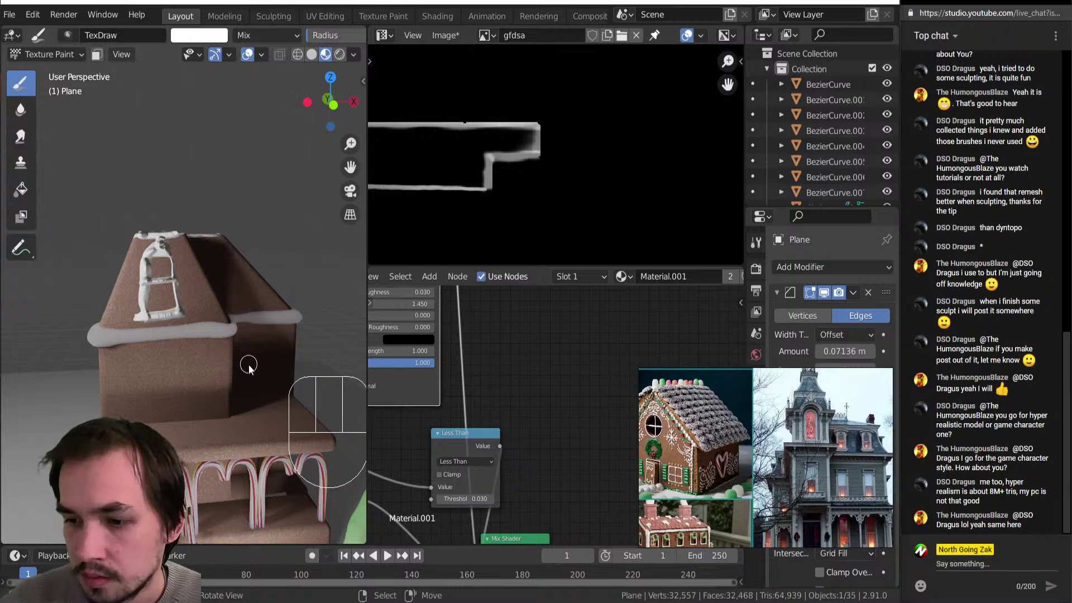
pyautogui.press('f')
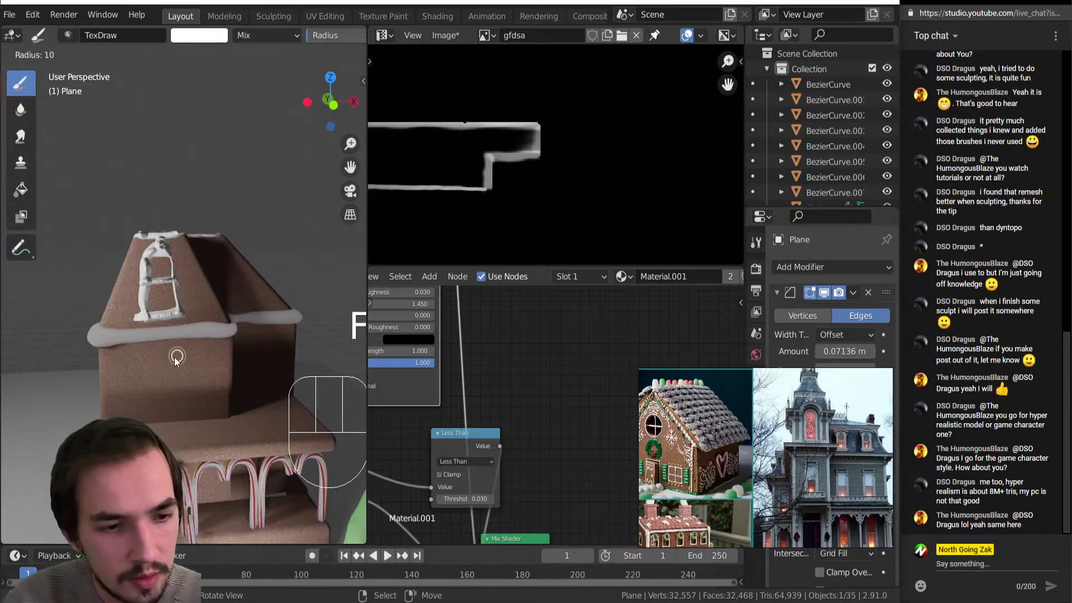
pyautogui.press('f')
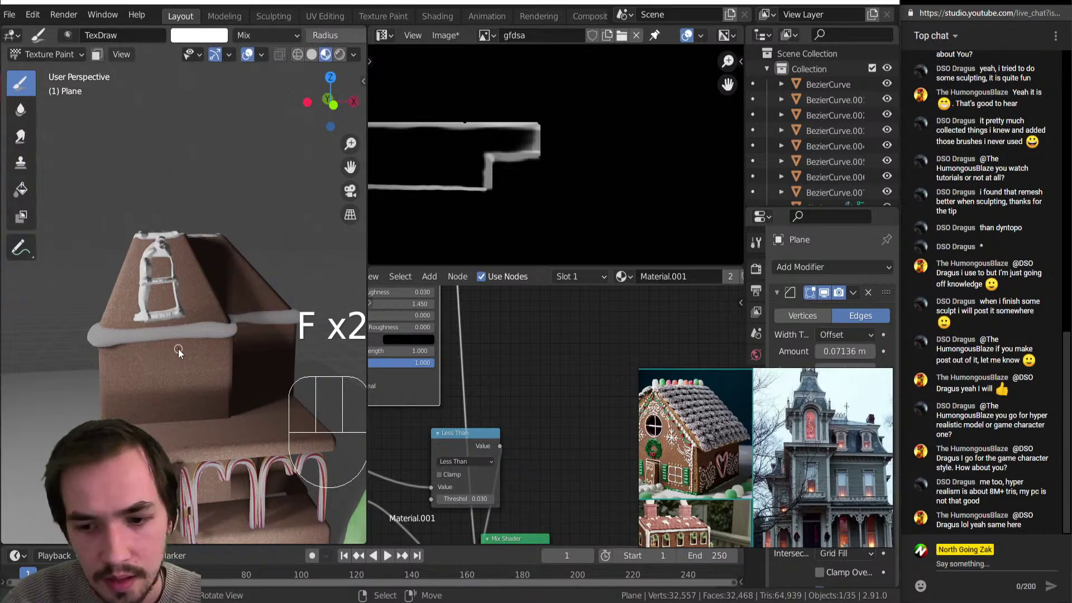
pyautogui.moveTo(175, 351)
pyautogui.mouseDown()
pyautogui.moveTo(142, 354)
pyautogui.moveTo(141, 380)
pyautogui.moveTo(143, 414)
pyautogui.moveTo(176, 413)
pyautogui.mouseUp()
pyautogui.moveTo(176, 353)
pyautogui.mouseDown()
pyautogui.moveTo(178, 414)
pyautogui.moveTo(172, 352)
pyautogui.moveTo(173, 394)
pyautogui.mouseUp()
pyautogui.moveTo(143, 356); pyautogui.dragTo(147, 411)
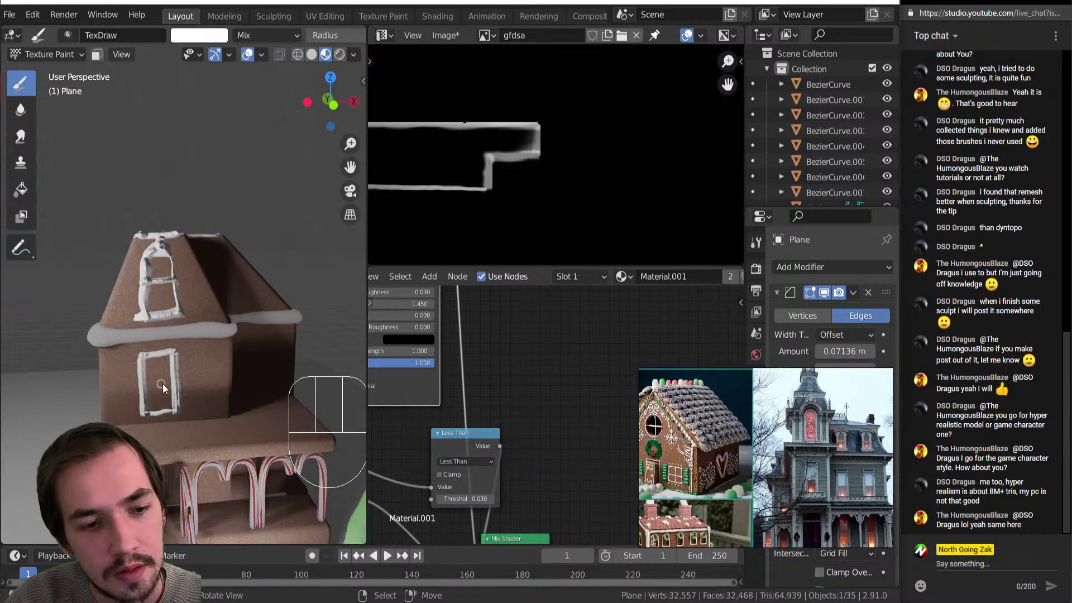
pyautogui.moveTo(144, 382)
pyautogui.mouseDown()
pyautogui.moveTo(177, 382)
pyautogui.moveTo(175, 350)
pyautogui.moveTo(132, 361)
pyautogui.moveTo(184, 364)
pyautogui.moveTo(174, 353)
pyautogui.moveTo(168, 390)
pyautogui.moveTo(173, 362)
pyautogui.mouseUp()
# Thicken the upper corners of the front wall window with a larger brush and touch up its base with a smaller one.
pyautogui.press('f')
pyautogui.press('f')
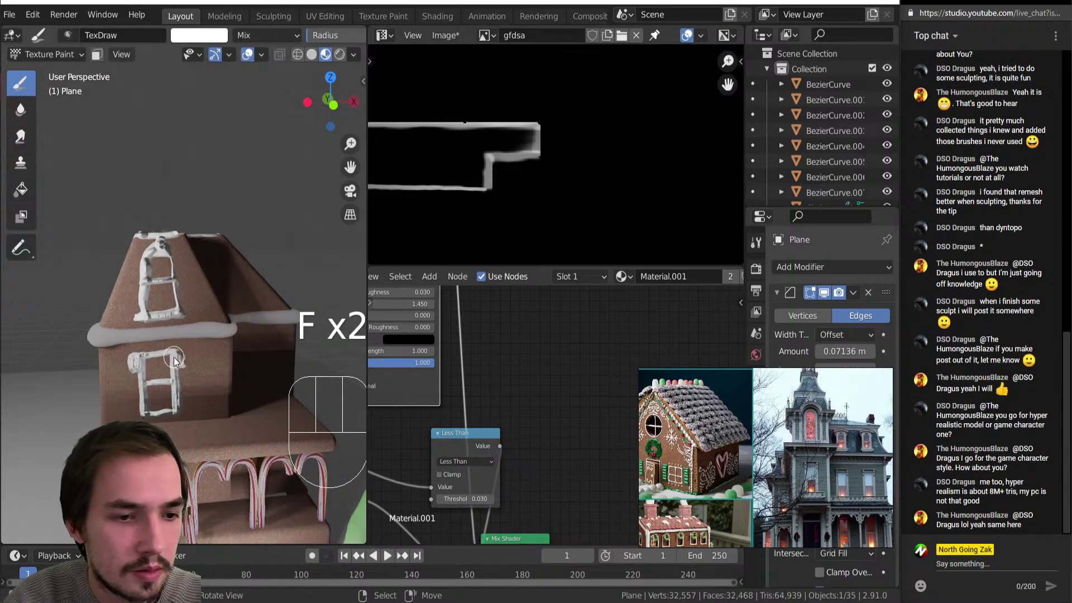
pyautogui.press('f')
pyautogui.press('f')
pyautogui.press('f')
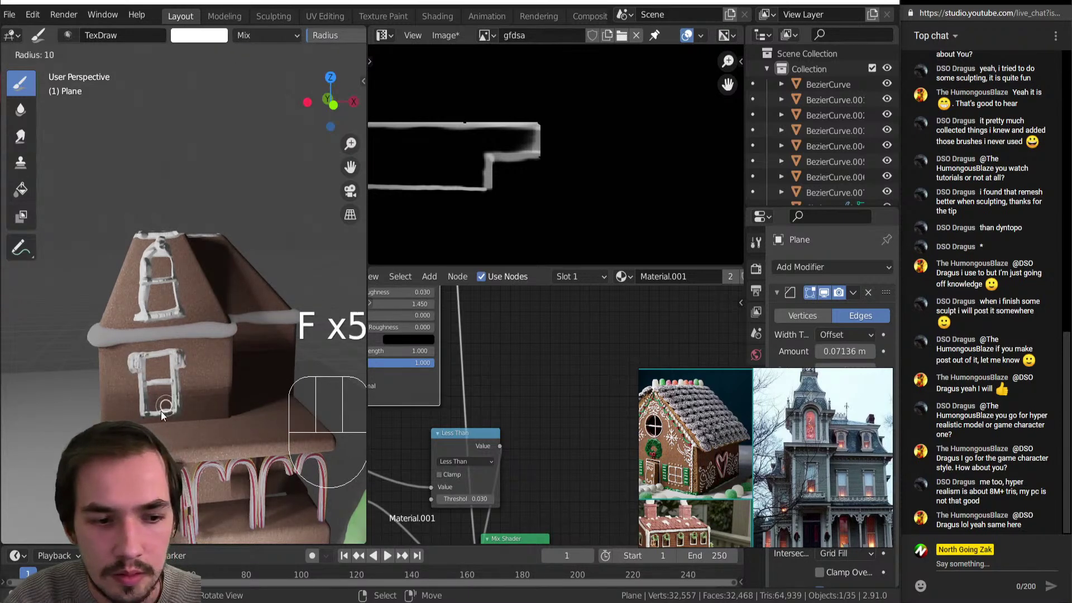
pyautogui.click(163, 411)
pyautogui.moveTo(169, 411)
pyautogui.mouseDown()
pyautogui.moveTo(142, 410)
pyautogui.moveTo(182, 403)
pyautogui.mouseUp()
# Paint an icing snowflake with dots to the right of the front wall window and curved strokes to its left.
pyautogui.press('f')
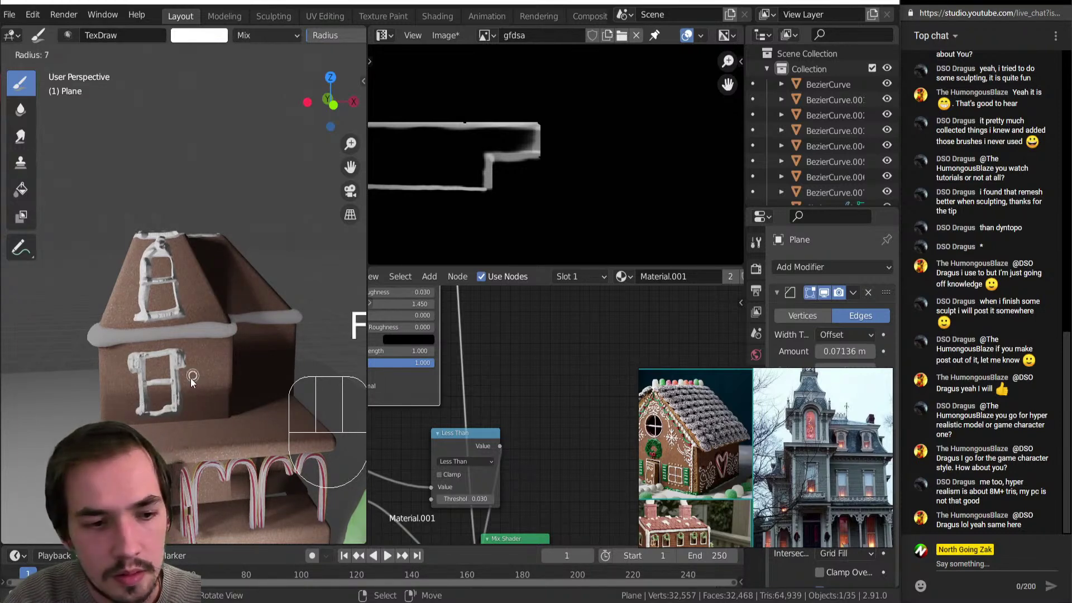
pyautogui.press('f')
pyautogui.click(189, 378)
pyautogui.moveTo(199, 363)
pyautogui.mouseDown()
pyautogui.moveTo(204, 383)
pyautogui.moveTo(211, 373)
pyautogui.moveTo(191, 369)
pyautogui.moveTo(212, 358)
pyautogui.moveTo(216, 371)
pyautogui.moveTo(205, 400)
pyautogui.moveTo(219, 385)
pyautogui.mouseUp()
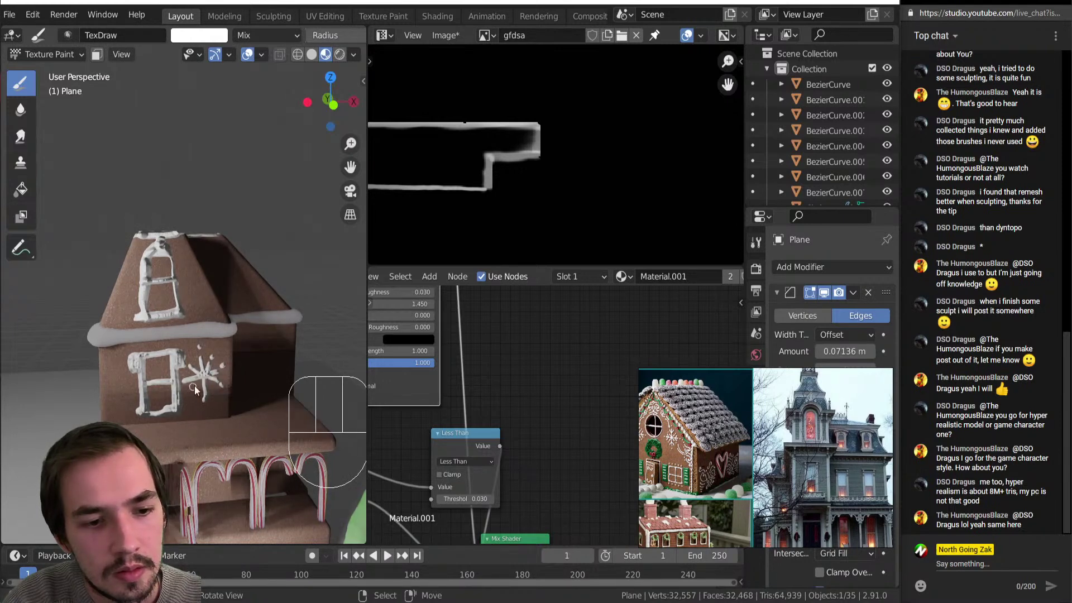
pyautogui.moveTo(331, 96); pyautogui.dragTo(312, 98)
pyautogui.moveTo(350, 168)
pyautogui.mouseDown()
pyautogui.moveTo(144, 310)
pyautogui.moveTo(153, 314)
pyautogui.moveTo(148, 299)
pyautogui.moveTo(140, 306)
pyautogui.moveTo(141, 291)
pyautogui.moveTo(152, 294)
pyautogui.moveTo(143, 260)
pyautogui.moveTo(141, 287)
pyautogui.moveTo(158, 276)
pyautogui.mouseUp()
pyautogui.moveTo(324, 110); pyautogui.dragTo(122, 299)
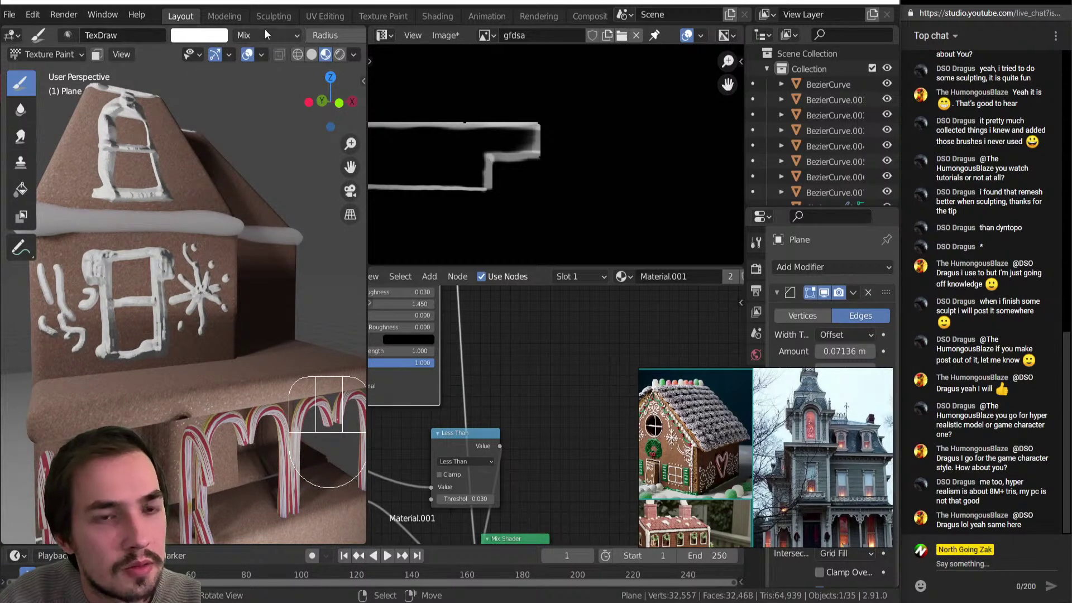
# Enable pen-pressure sensitivity for the brush radius.
pyautogui.rightClick(312, 39)
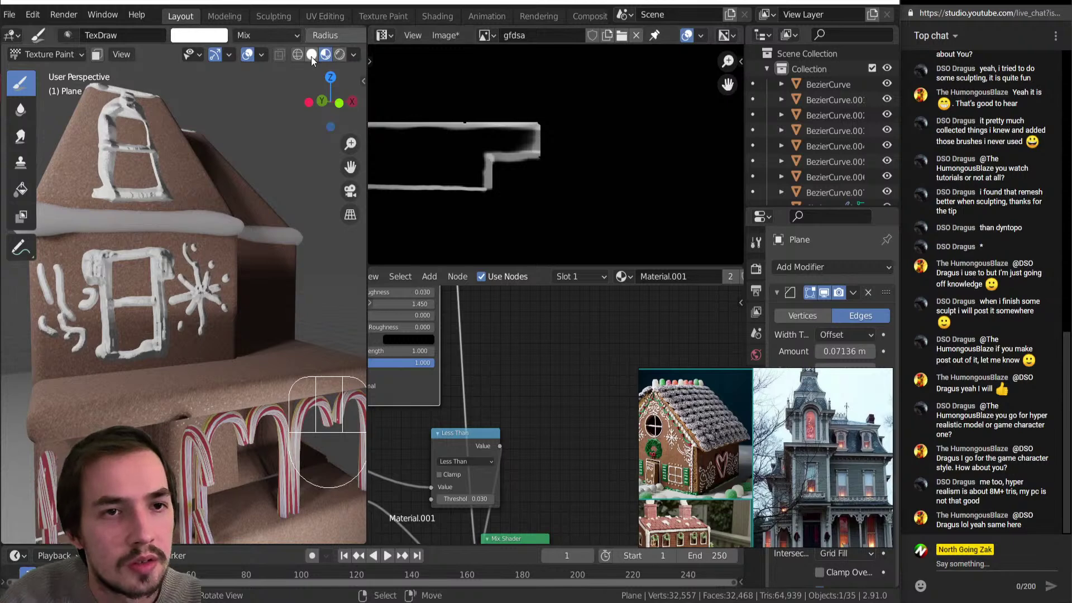
pyautogui.scroll(-3, 296, 38)
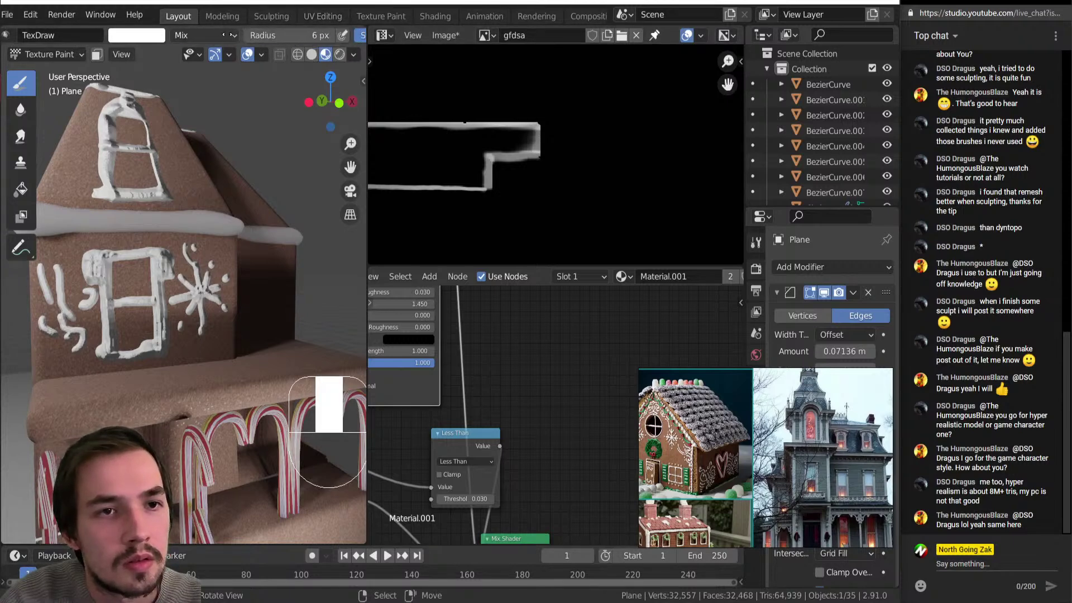
pyautogui.click(333, 35)
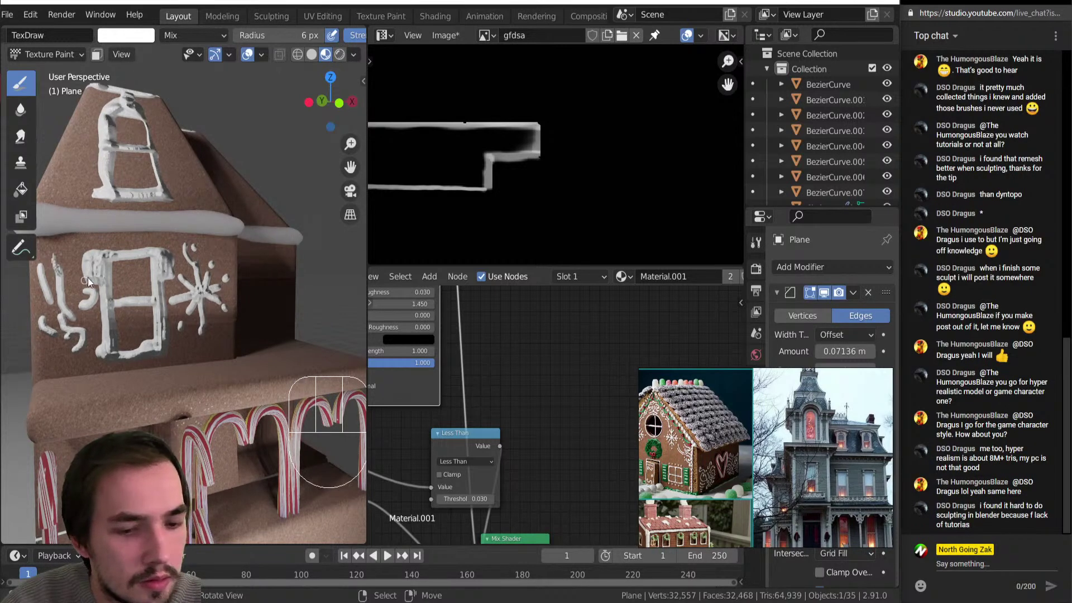
# Set the brush radius to 14 px and add pressure-varied icing strokes to the branch ornament left of the wall window.
pyautogui.press('f')
pyautogui.click(89, 259)
pyautogui.moveTo(53, 249)
pyautogui.mouseDown()
pyautogui.moveTo(61, 273)
pyautogui.moveTo(68, 263)
pyautogui.moveTo(55, 297)
pyautogui.mouseUp()
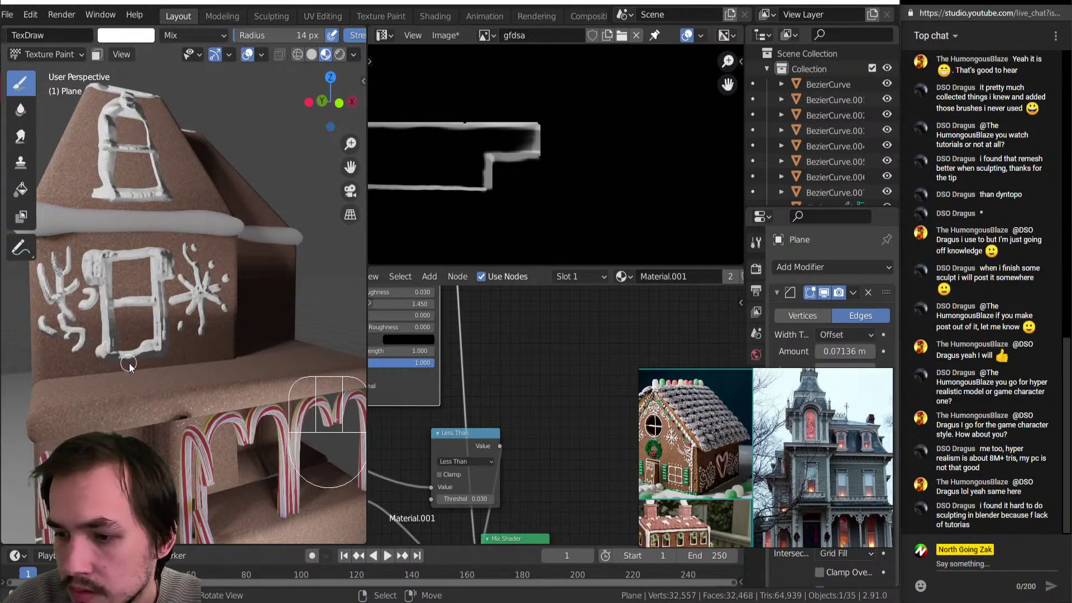
pyautogui.moveTo(97, 332); pyautogui.dragTo(86, 338)
pyautogui.moveTo(88, 339); pyautogui.dragTo(91, 336)
pyautogui.moveTo(94, 335); pyautogui.dragTo(92, 336)
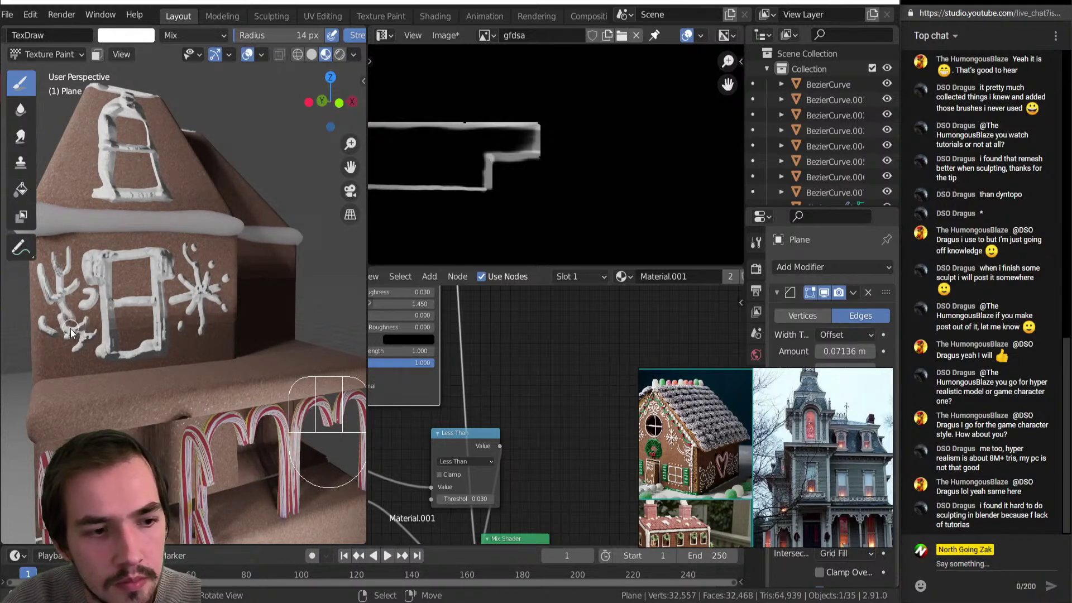
# Erase stray icing between the branch ornament and the wall window, and clean up the ornament's lower strokes.
pyautogui.keyDown('ctrl'); pyautogui.click(94, 307); pyautogui.keyUp('ctrl')
pyautogui.keyDown('ctrl'); pyautogui.click(96, 306); pyautogui.keyUp('ctrl')
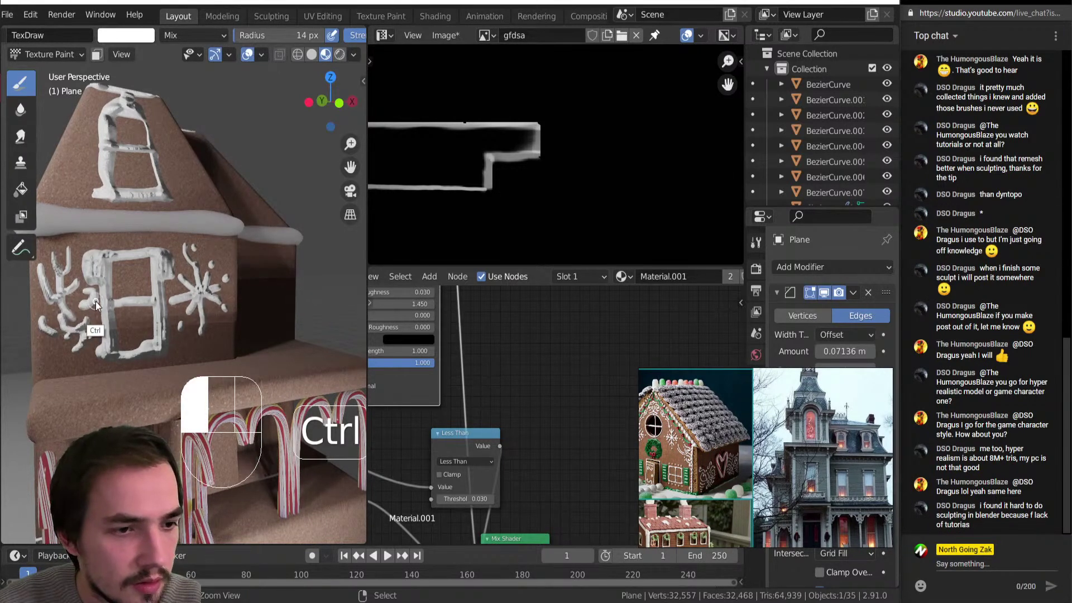
pyautogui.keyDown('ctrl'); pyautogui.click(95, 305); pyautogui.keyUp('ctrl')
pyautogui.keyDown('ctrl'); pyautogui.click(97, 300); pyautogui.keyUp('ctrl')
pyautogui.moveTo(96, 296)
pyautogui.keyDown('ctrl'); pyautogui.mouseDown()
pyautogui.moveTo(88, 290)
pyautogui.moveTo(54, 353)
pyautogui.moveTo(64, 350)
pyautogui.moveTo(48, 338)
pyautogui.mouseUp(); pyautogui.keyUp('ctrl')
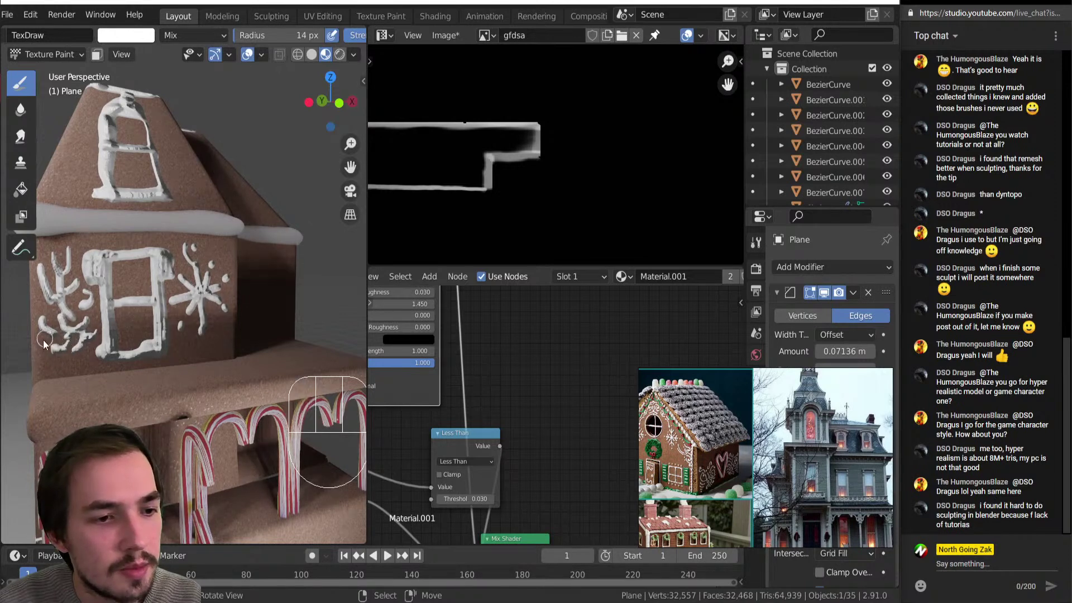
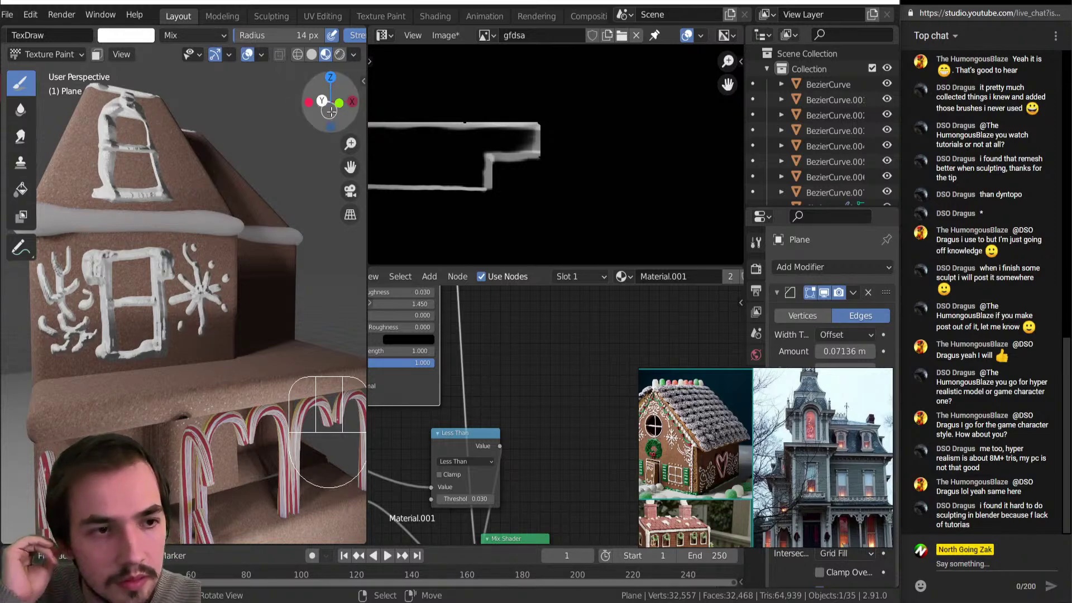
# Erase excess icing along the left side and base of the roof window.
pyautogui.moveTo(326, 112); pyautogui.dragTo(292, 137)
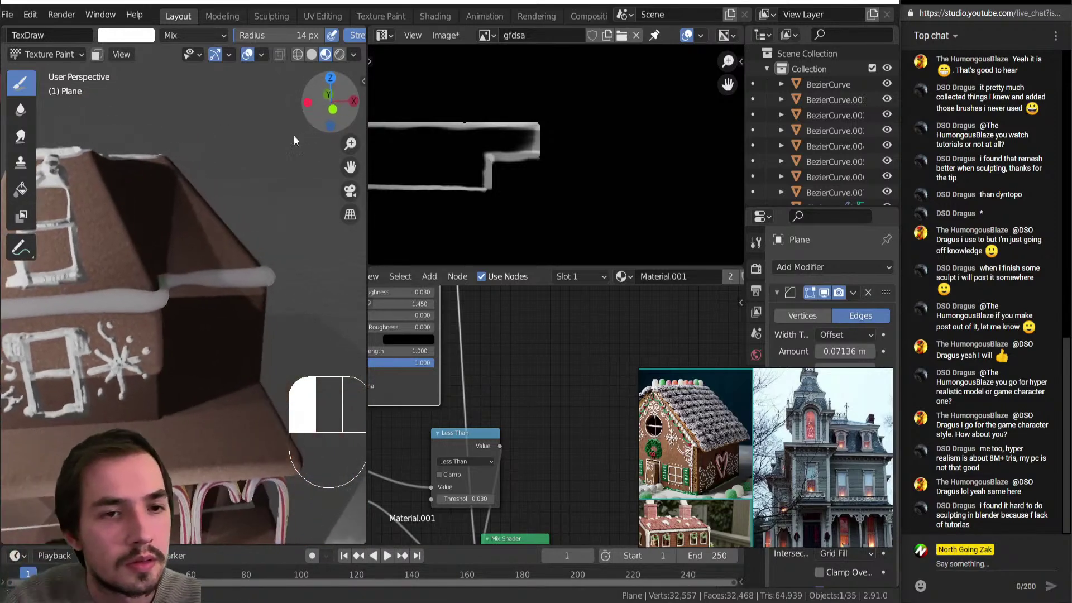
pyautogui.moveTo(350, 167); pyautogui.dragTo(436, 170)
pyautogui.keyDown('ctrl'); pyautogui.moveTo(121, 237); pyautogui.dragTo(120, 253); pyautogui.keyUp('ctrl')
pyautogui.keyDown('ctrl'); pyautogui.moveTo(121, 218); pyautogui.dragTo(119, 269); pyautogui.keyUp('ctrl')
pyautogui.moveTo(119, 262)
pyautogui.keyDown('ctrl'); pyautogui.mouseDown()
pyautogui.moveTo(114, 296)
pyautogui.moveTo(124, 295)
pyautogui.mouseUp(); pyautogui.keyUp('ctrl')
pyautogui.keyDown('ctrl'); pyautogui.moveTo(119, 296); pyautogui.dragTo(184, 289); pyautogui.keyUp('ctrl')
# Paint a large icing window with crossed bars on the ground-floor wall behind the candy canes using a 20 px brush.
pyautogui.moveTo(332, 103)
pyautogui.mouseDown()
pyautogui.moveTo(308, 70)
pyautogui.moveTo(303, 79)
pyautogui.mouseUp()
pyautogui.moveTo(351, 145)
pyautogui.mouseDown()
pyautogui.moveTo(351, 164)
pyautogui.moveTo(408, 133)
pyautogui.moveTo(404, 115)
pyautogui.mouseUp()
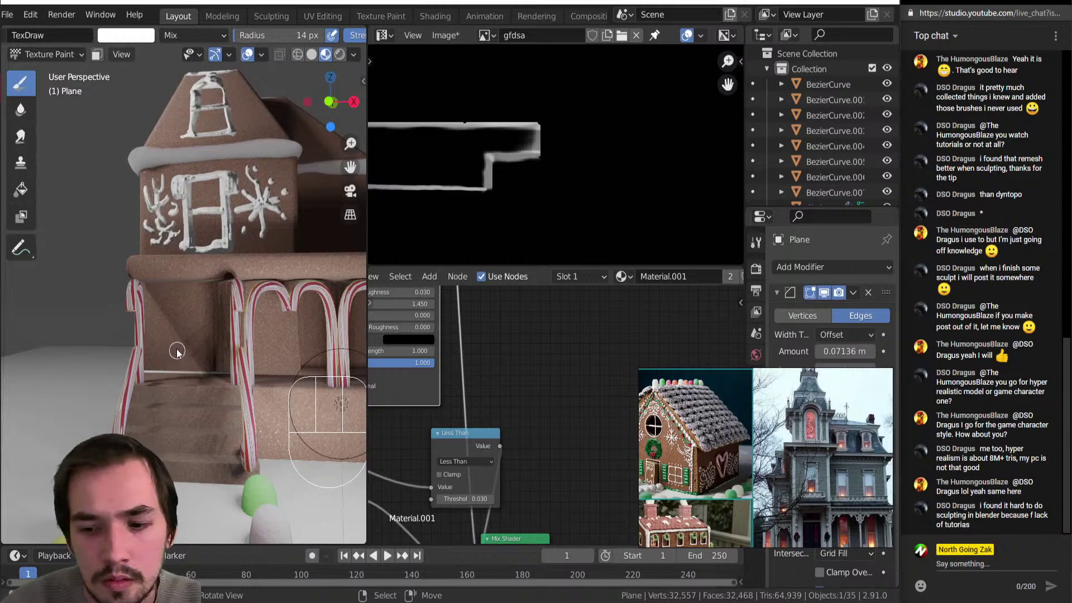
pyautogui.press(']')
pyautogui.press(']')
pyautogui.press(']')
pyautogui.press(']')
pyautogui.press(']')
pyautogui.moveTo(183, 365)
pyautogui.mouseDown()
pyautogui.moveTo(188, 287)
pyautogui.moveTo(215, 294)
pyautogui.moveTo(214, 375)
pyautogui.moveTo(212, 295)
pyautogui.moveTo(151, 304)
pyautogui.moveTo(150, 368)
pyautogui.moveTo(179, 346)
pyautogui.moveTo(160, 337)
pyautogui.moveTo(187, 329)
pyautogui.moveTo(185, 368)
pyautogui.moveTo(190, 302)
pyautogui.moveTo(180, 362)
pyautogui.mouseUp()
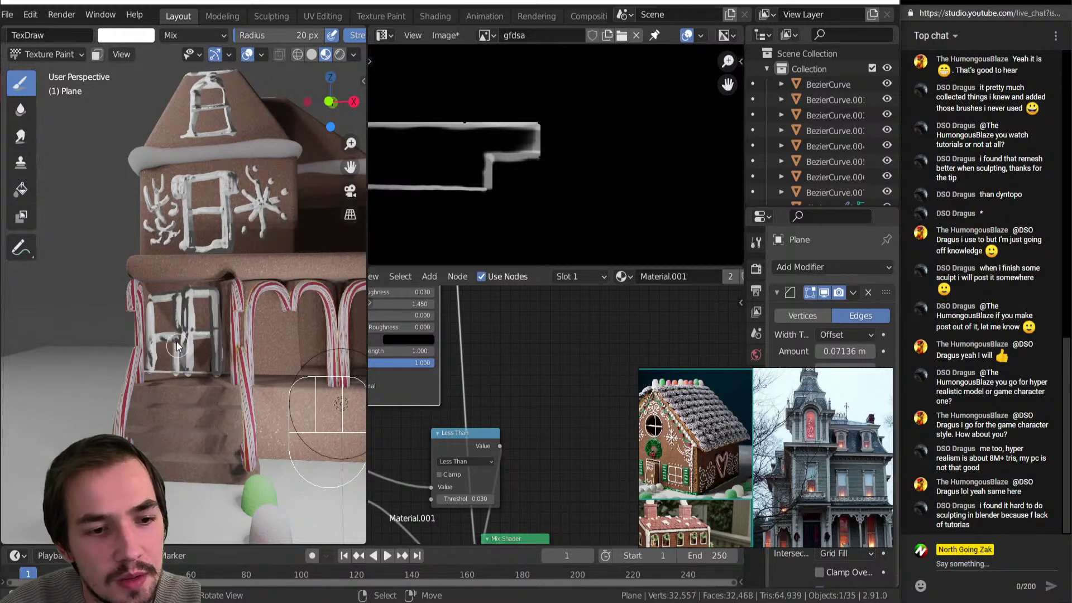
# Reduce the brush radius to 10 px and paint a thin icing window outline on the shaded side slope of the roof.
pyautogui.press('[')
pyautogui.press('[')
pyautogui.press('[')
pyautogui.press('[')
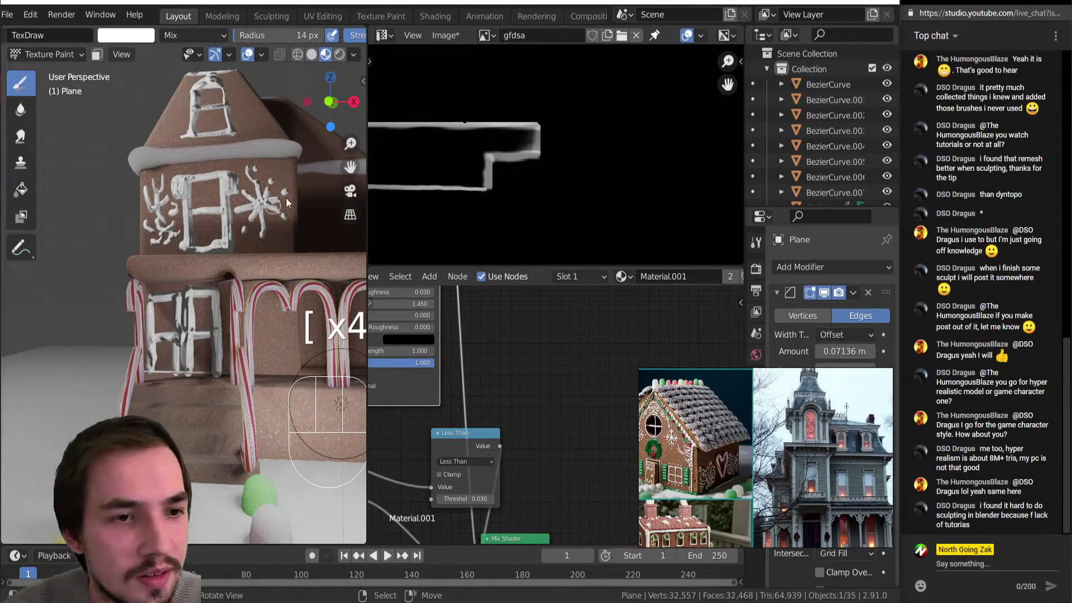
pyautogui.moveTo(273, 205); pyautogui.dragTo(290, 142, button='middle')
pyautogui.press('[')
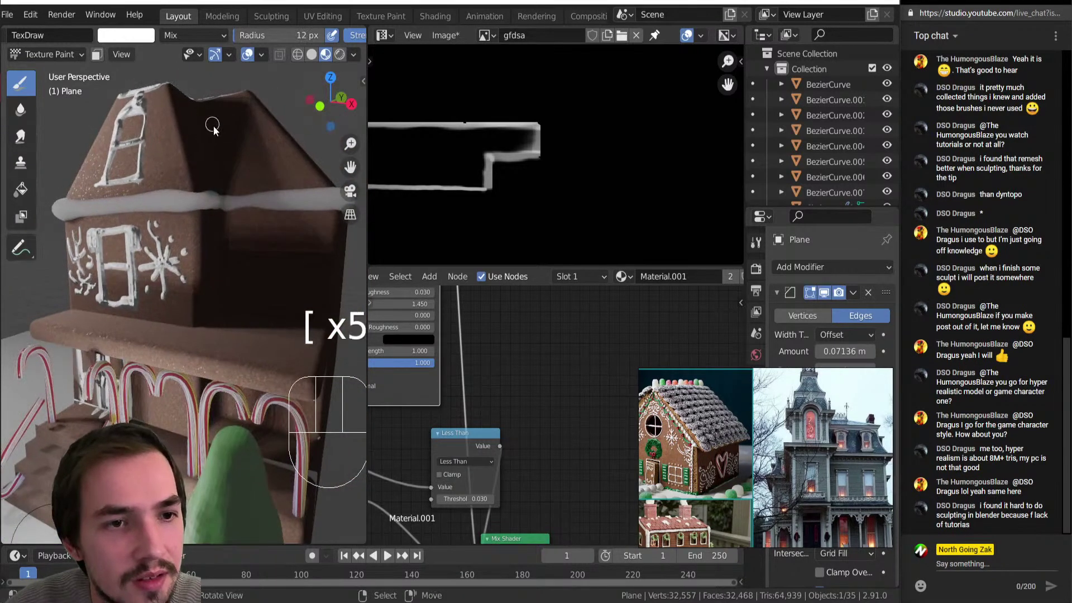
pyautogui.press('[')
pyautogui.press('[')
pyautogui.moveTo(215, 117)
pyautogui.mouseDown()
pyautogui.moveTo(227, 165)
pyautogui.moveTo(272, 165)
pyautogui.moveTo(235, 108)
pyautogui.mouseUp()
pyautogui.moveTo(236, 108); pyautogui.dragTo(208, 118)
pyautogui.moveTo(327, 105); pyautogui.dragTo(399, 101)
# Inspect the icing on the front wall and roof in Object Mode, and return to Texture Paint mode.
pyautogui.scroll(-2, 289, 324)
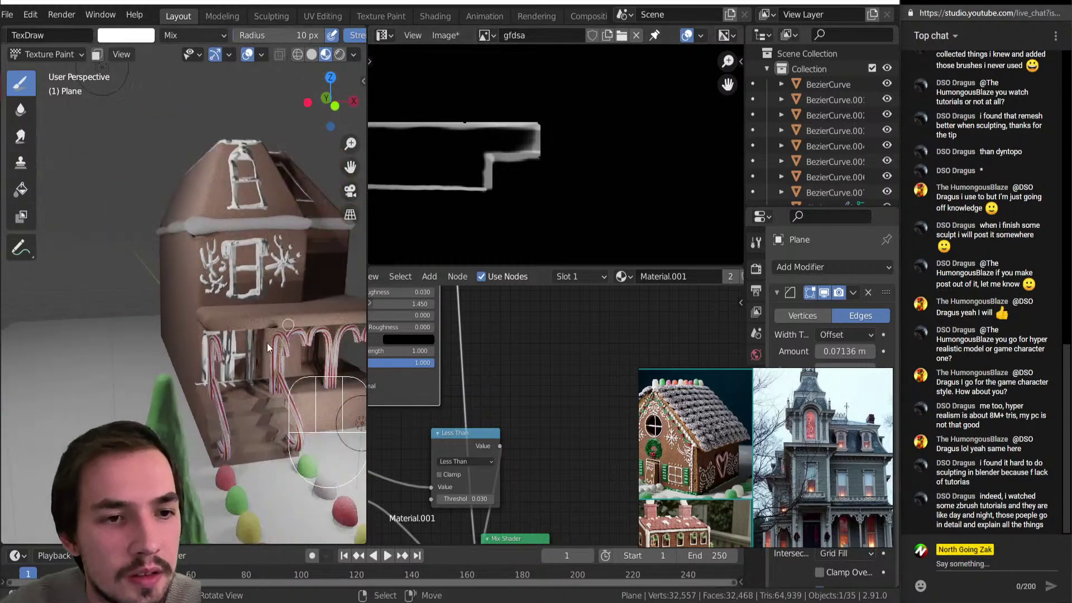
pyautogui.scroll(-3, 288, 325)
pyautogui.press('Tab')
pyautogui.scroll(6, 179, 301)
pyautogui.keyDown('shift'); pyautogui.moveTo(179, 302); pyautogui.dragTo(189, 342, button='middle'); pyautogui.keyUp('shift')
pyautogui.scroll(2, 202, 346)
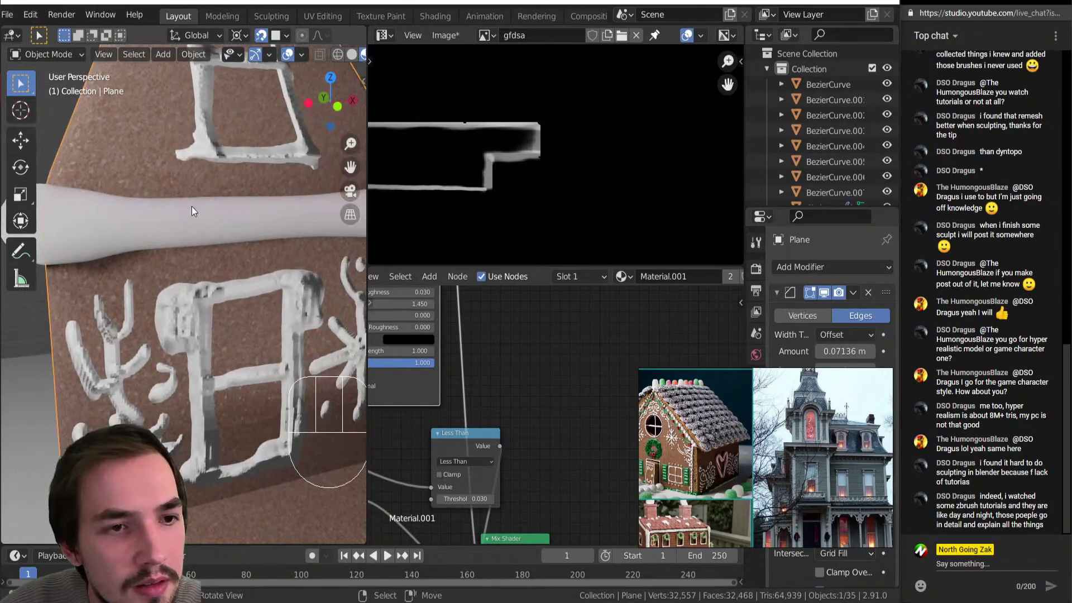
pyautogui.scroll(-3, 192, 207)
pyautogui.hotkey('ctrl', 'Tab')
pyautogui.click(235, 287)
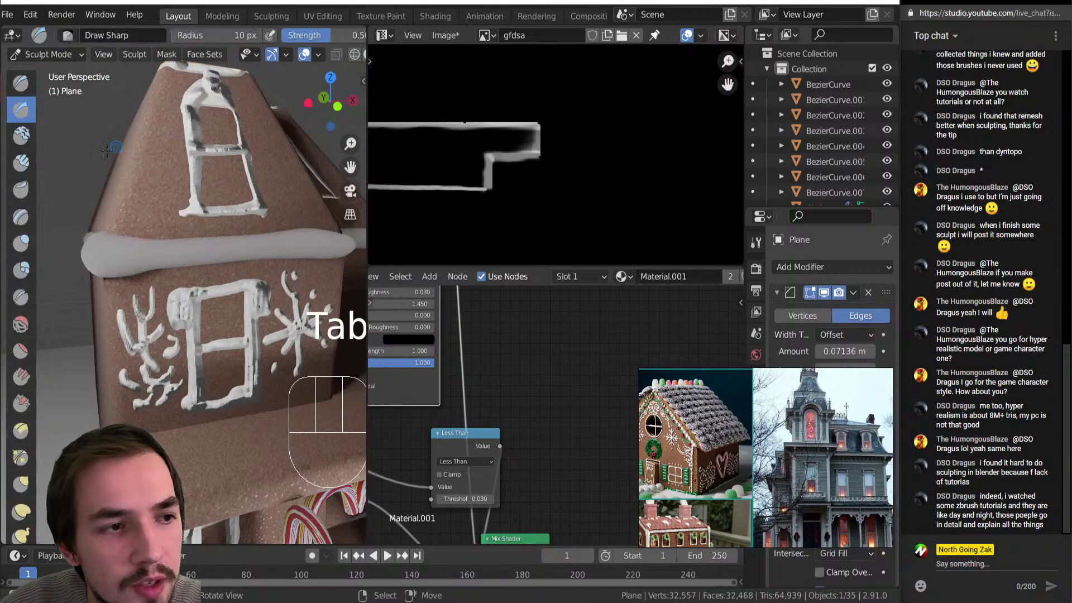
pyautogui.hotkey('ctrl', 'Tab')
pyautogui.click(274, 65)
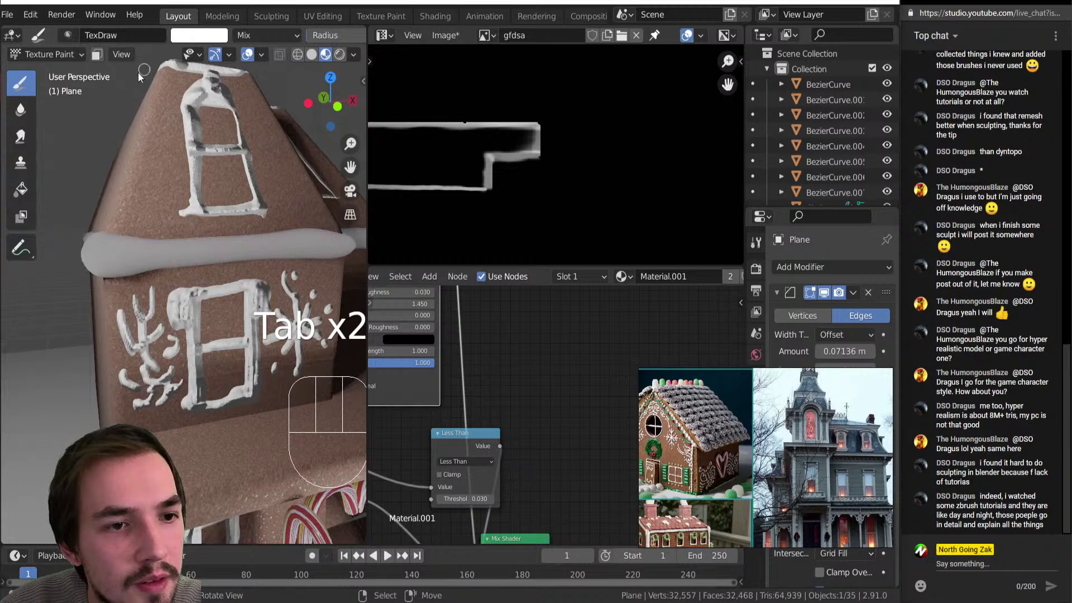
# Try the Round brush falloff curve with a test stroke beside the front roof window, and undo the stroke.
pyautogui.scroll(-5, 84, 35)
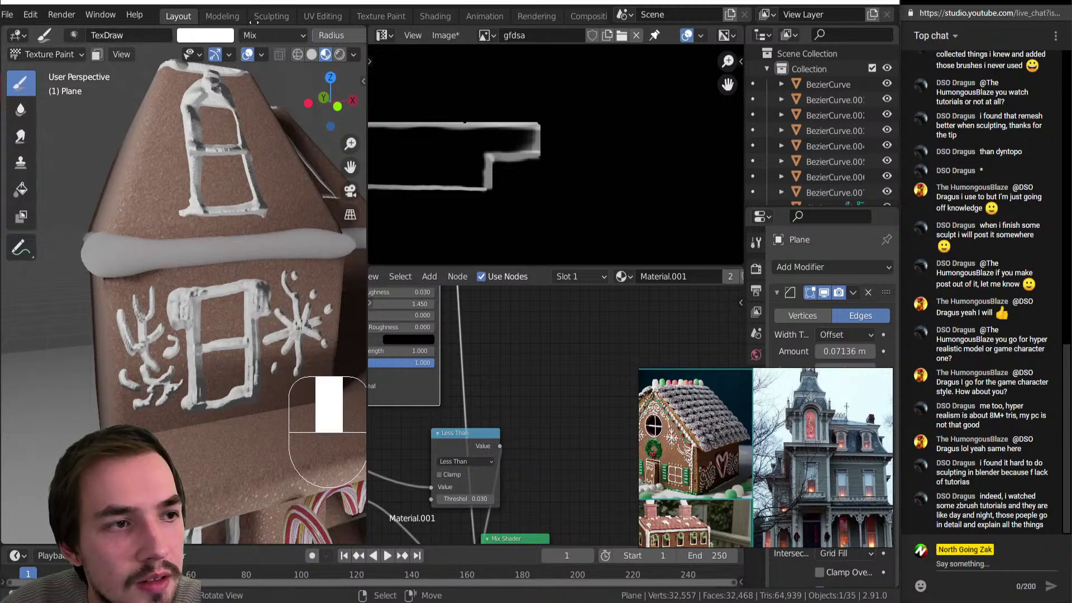
pyautogui.scroll(-4, 280, 35)
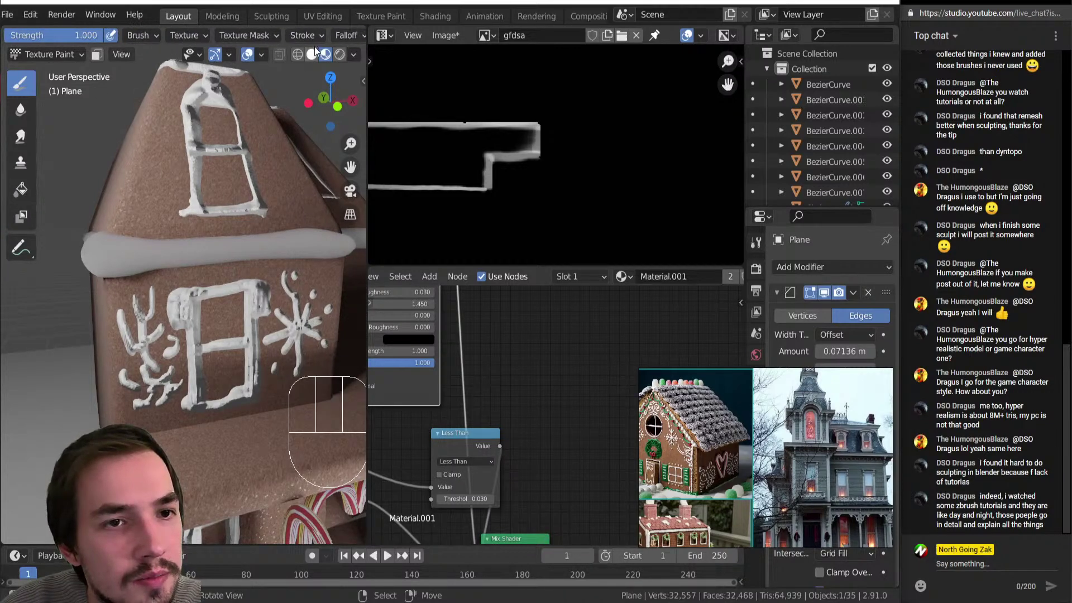
pyautogui.click(346, 35)
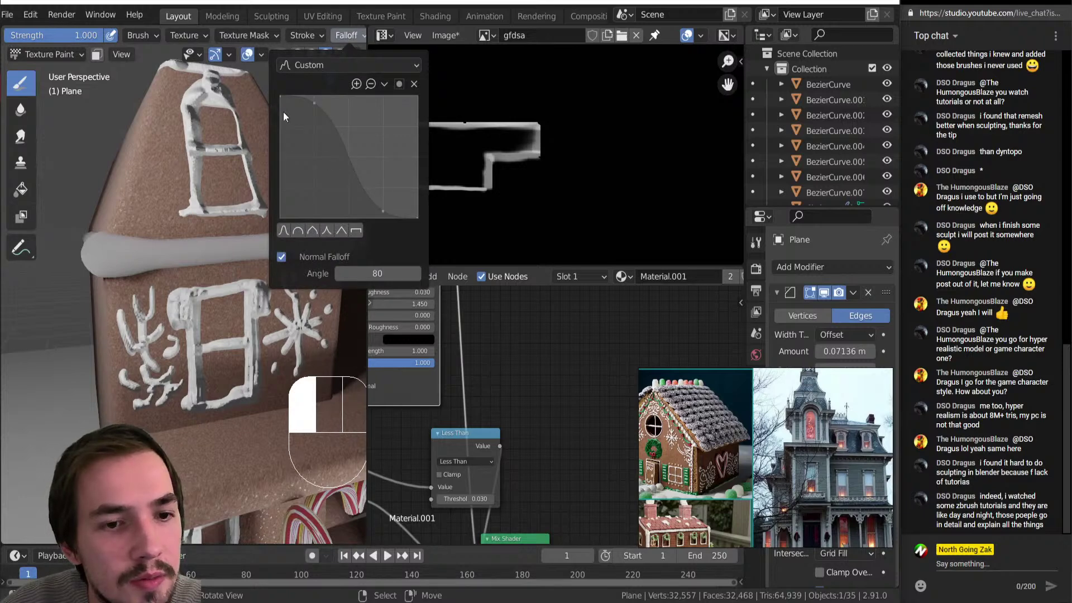
pyautogui.click(306, 235)
pyautogui.moveTo(173, 159); pyautogui.dragTo(167, 219)
pyautogui.hotkey('ctrl', 'z')
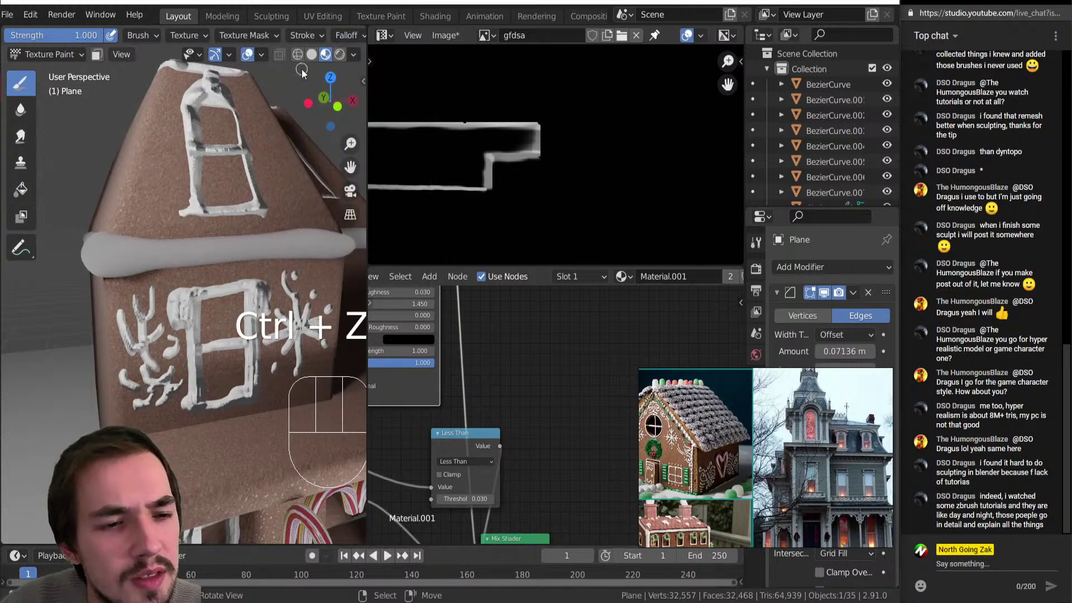
# Set the brush falloff to the Sharp curve and paint a test stroke along the left edge of the front roof window.
pyautogui.click(345, 37)
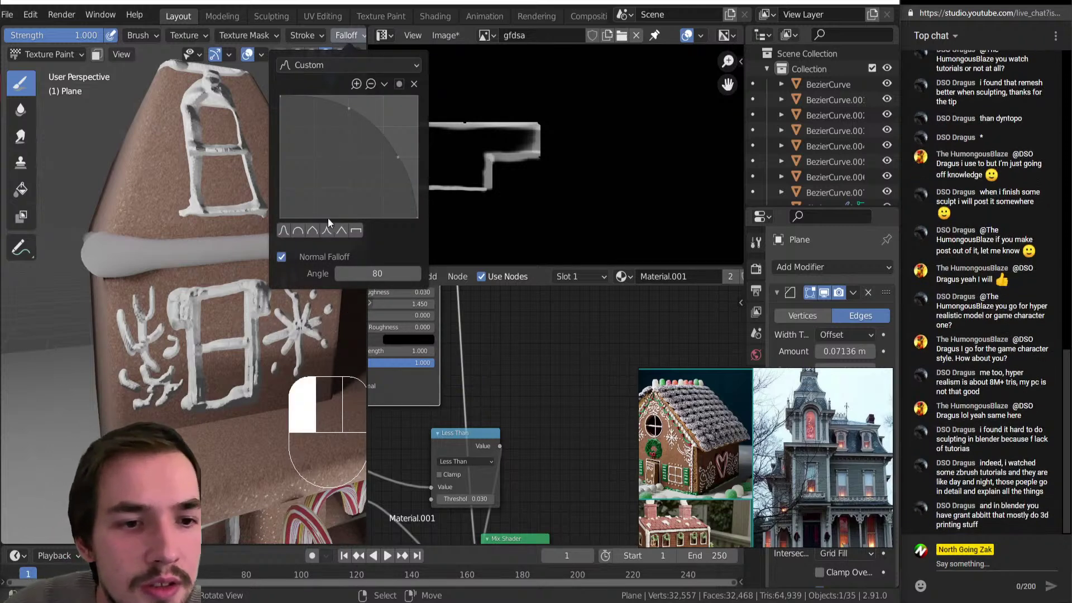
pyautogui.click(327, 232)
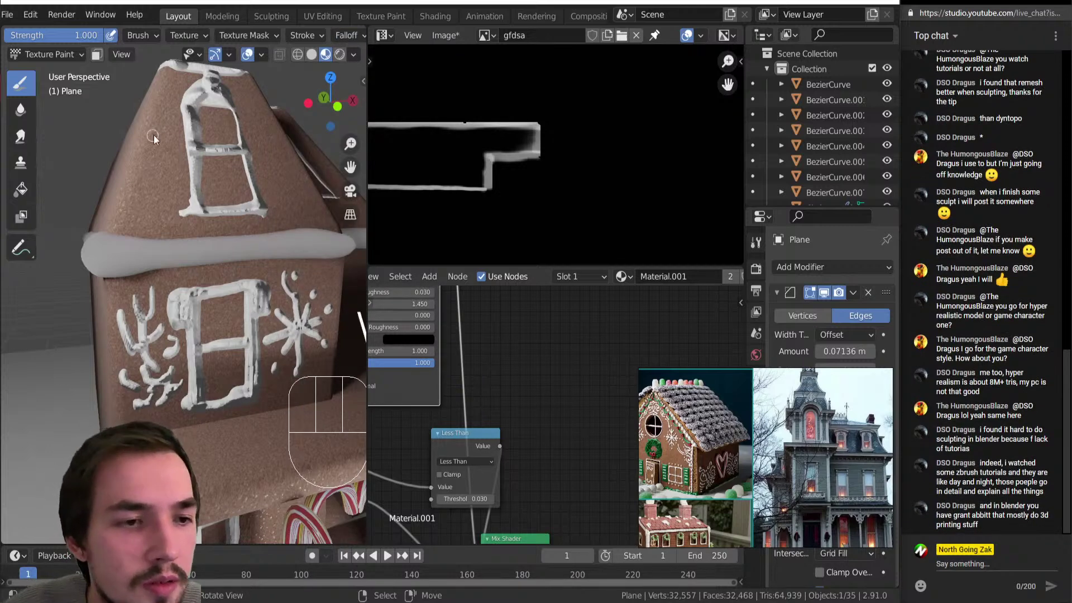
pyautogui.moveTo(185, 150); pyautogui.dragTo(175, 210)
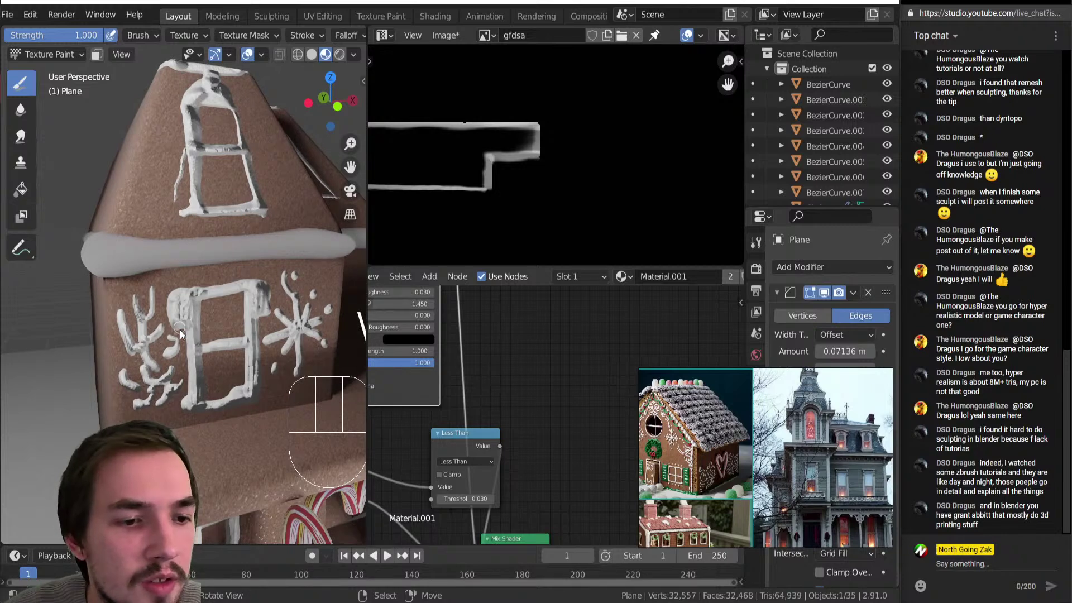
# Enlarge the brush in stages and paint curved test strokes of icing to the left of the front roof window.
pyautogui.press(']')
pyautogui.press(']')
pyautogui.press(']')
pyautogui.press(']')
pyautogui.press(']')
pyautogui.press(']')
pyautogui.press(']')
pyautogui.moveTo(150, 144); pyautogui.dragTo(174, 202)
pyautogui.press(']')
pyautogui.press(']')
pyautogui.press(']')
pyautogui.press(']')
pyautogui.press(']')
pyautogui.press(']')
pyautogui.moveTo(150, 158); pyautogui.dragTo(187, 214)
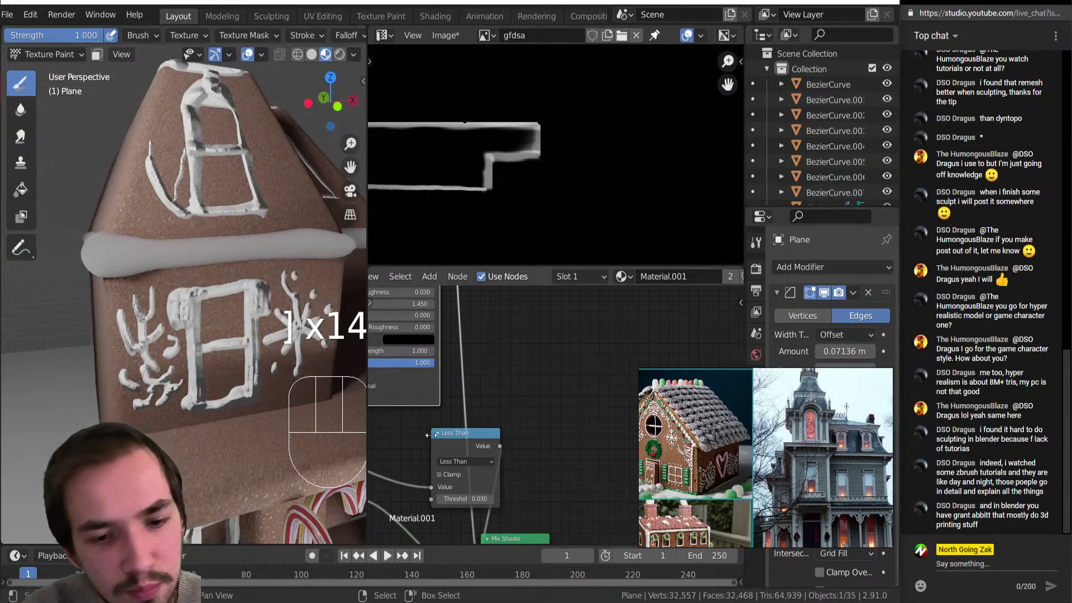
# Set the Distance of the icing material's Bump node to 0.070.
pyautogui.moveTo(478, 386); pyautogui.dragTo(513, 447, button='middle')
pyautogui.doubleClick(446, 461)
pyautogui.write('0.1')
pyautogui.press('Return')
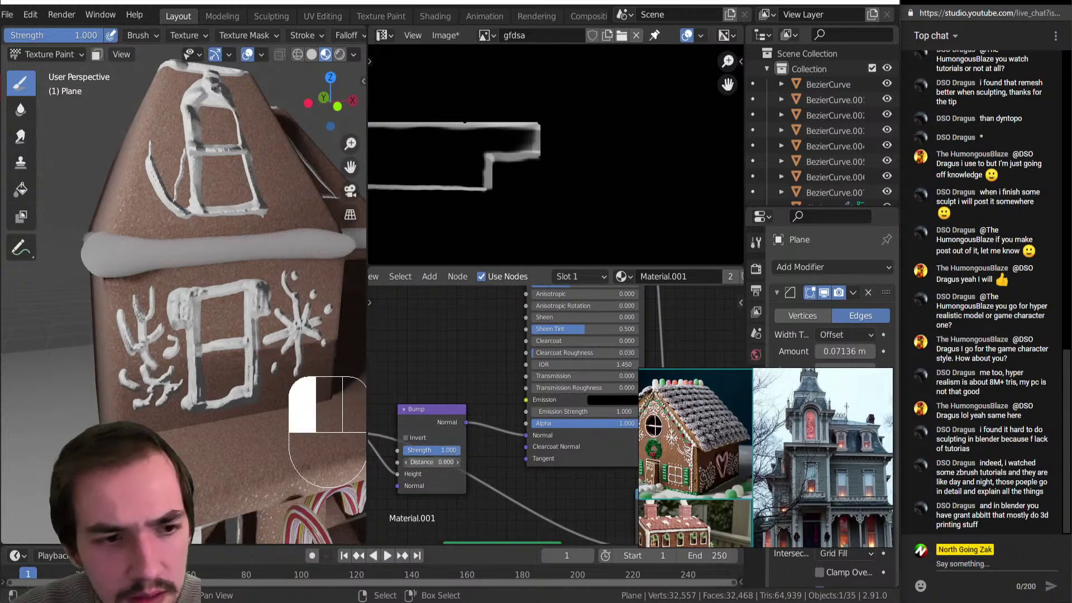
pyautogui.moveTo(441, 463)
pyautogui.keyDown('shift'); pyautogui.mouseDown()
pyautogui.moveTo(454, 462)
pyautogui.moveTo(427, 462)
pyautogui.moveTo(457, 462)
pyautogui.mouseUp(); pyautogui.keyUp('shift')
pyautogui.click(431, 450)
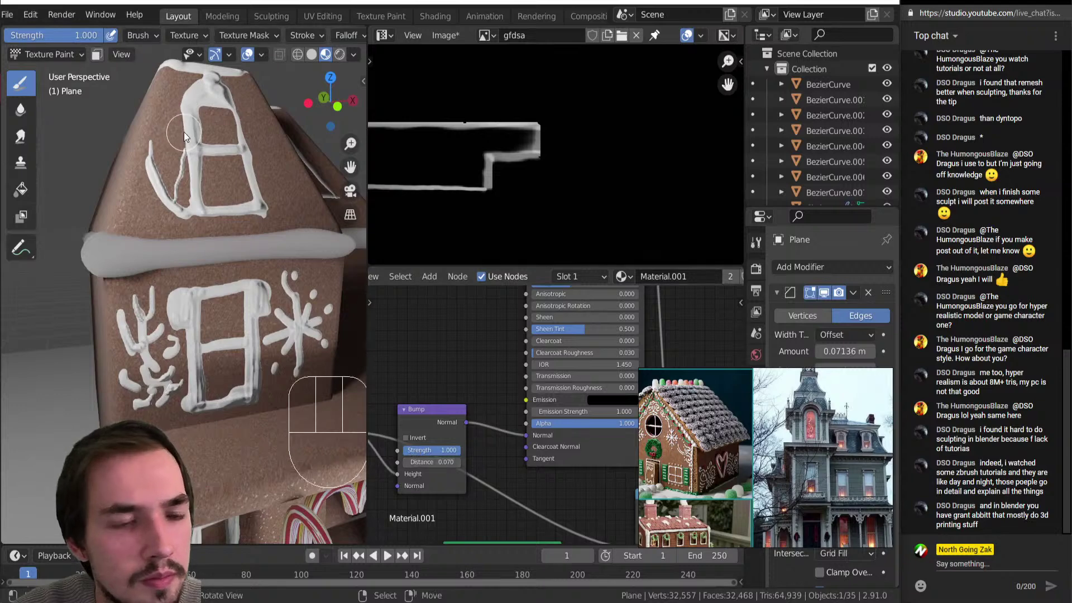
# Shrink the brush and erase excess icing along the left frame of the front roof window.
pyautogui.press('[')
pyautogui.press('[')
pyautogui.press('[')
pyautogui.press('[')
pyautogui.press('[')
pyautogui.press('[')
pyautogui.press('[')
pyautogui.press('ctrl')
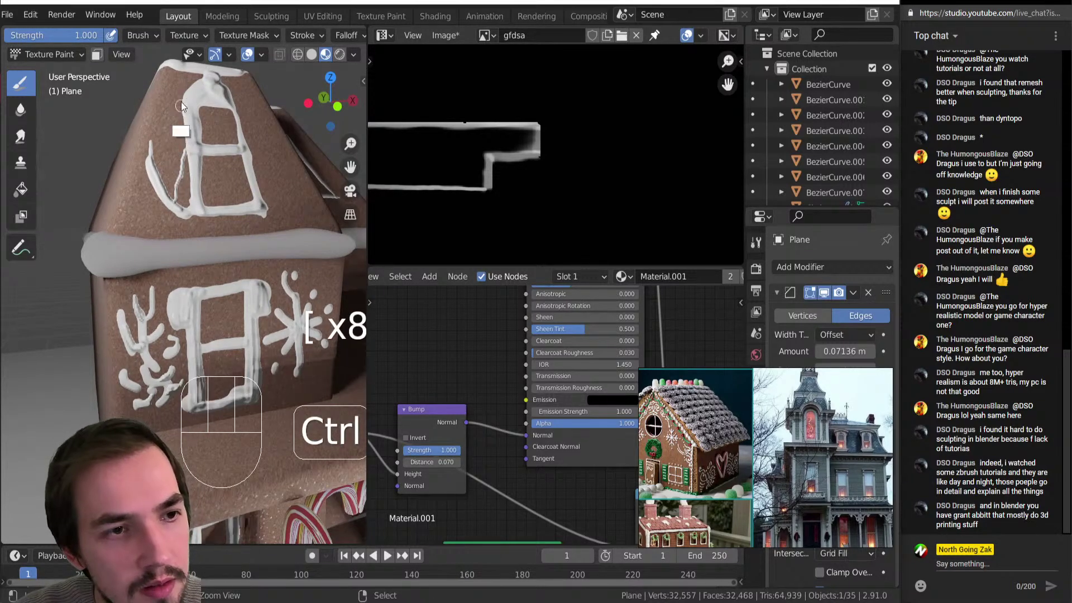
pyautogui.moveTo(197, 100)
pyautogui.keyDown('ctrl'); pyautogui.mouseDown()
pyautogui.moveTo(204, 197)
pyautogui.moveTo(257, 219)
pyautogui.moveTo(197, 203)
pyautogui.mouseUp(); pyautogui.keyUp('ctrl')
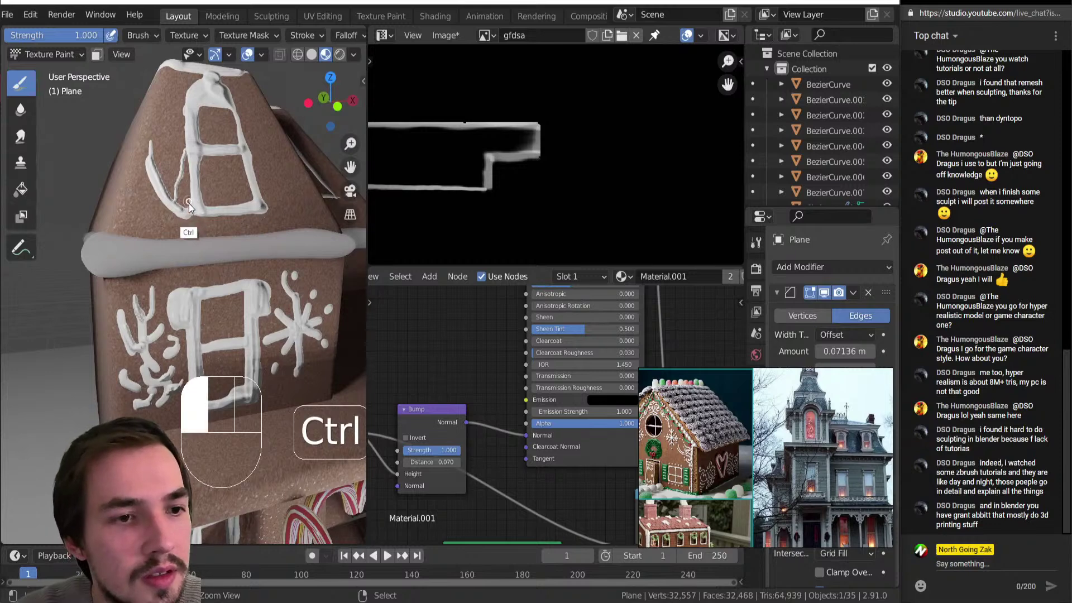
# Erase parts of the test strokes beside the front roof window, and refine its lower corner and arched top.
pyautogui.keyDown('ctrl'); pyautogui.click(177, 162); pyautogui.keyUp('ctrl')
pyautogui.moveTo(177, 163)
pyautogui.keyDown('ctrl'); pyautogui.mouseDown()
pyautogui.moveTo(173, 194)
pyautogui.moveTo(163, 180)
pyautogui.moveTo(166, 209)
pyautogui.mouseUp(); pyautogui.keyUp('ctrl')
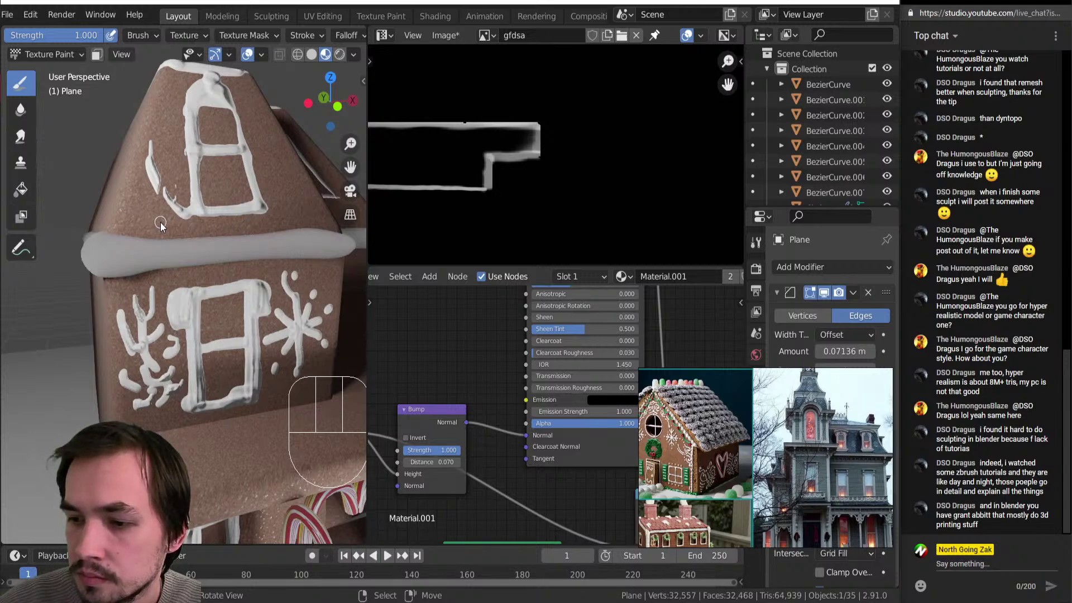
pyautogui.keyDown('ctrl'); pyautogui.moveTo(159, 197); pyautogui.dragTo(161, 197); pyautogui.keyUp('ctrl')
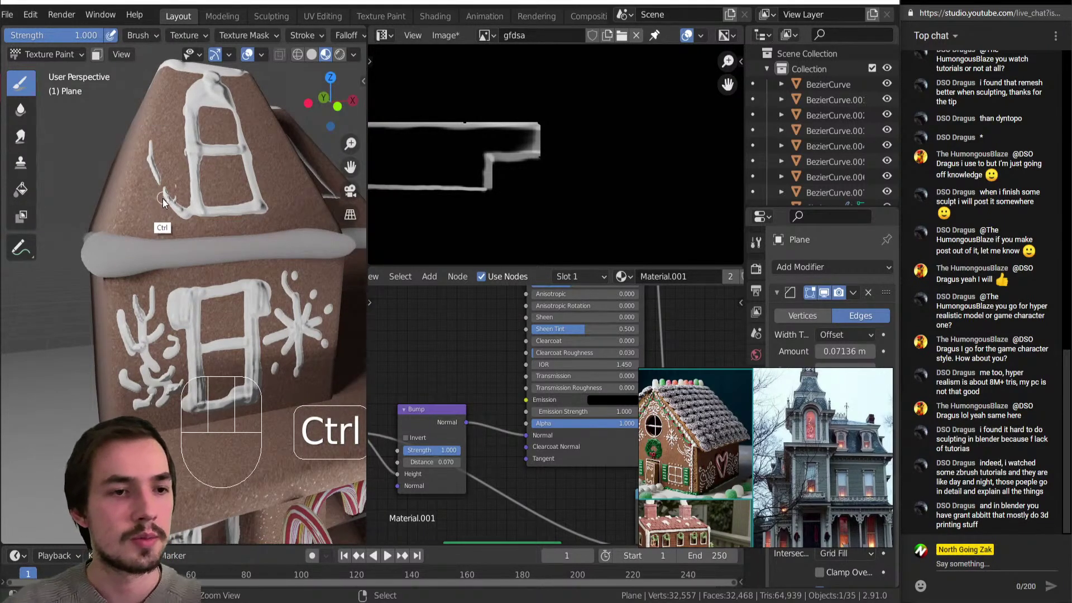
pyautogui.keyDown('ctrl'); pyautogui.moveTo(262, 185); pyautogui.dragTo(266, 219); pyautogui.keyUp('ctrl')
pyautogui.moveTo(266, 219); pyautogui.dragTo(116, 153, button='middle')
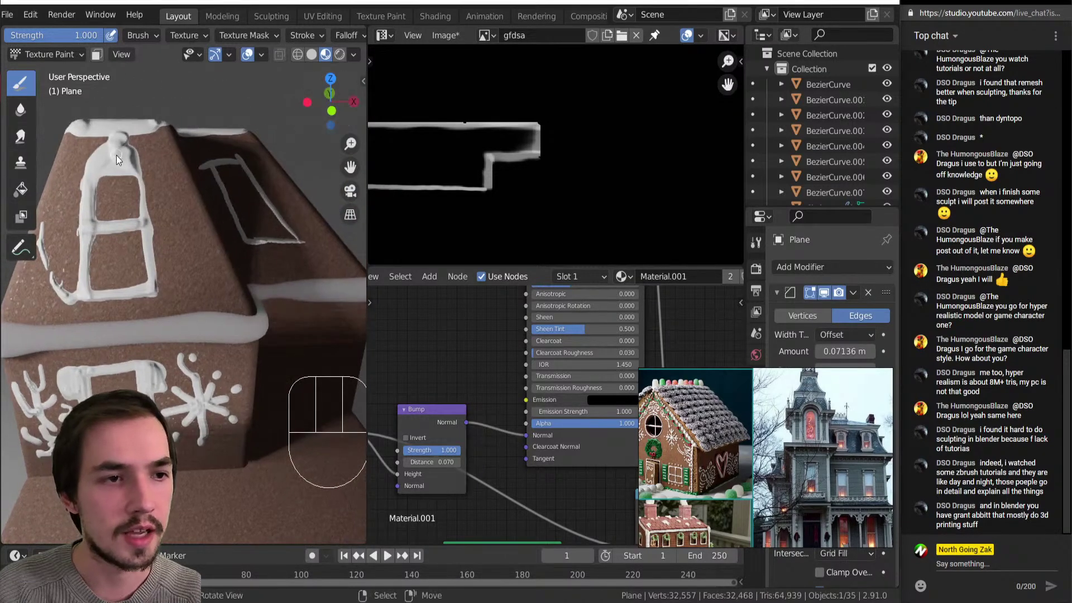
pyautogui.moveTo(106, 160)
pyautogui.mouseDown()
pyautogui.moveTo(115, 170)
pyautogui.moveTo(124, 163)
pyautogui.moveTo(99, 155)
pyautogui.moveTo(130, 158)
pyautogui.moveTo(135, 170)
pyautogui.mouseUp()
pyautogui.press('ctrl')
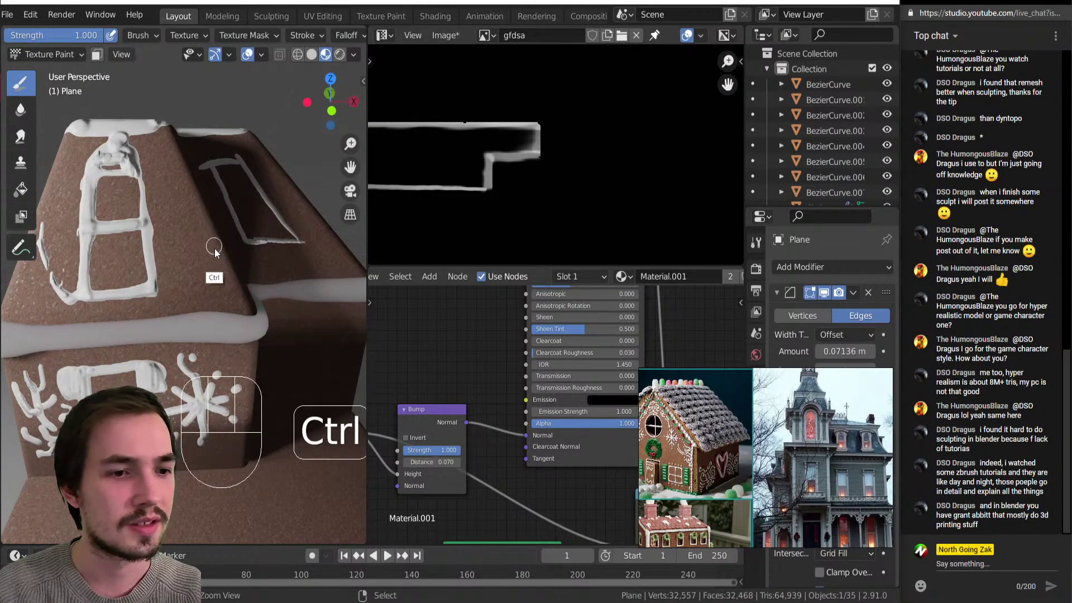
# Add icing strokes to the side roof window and paint a small snowflake on the shaded upper side wall.
pyautogui.moveTo(330, 104); pyautogui.dragTo(265, 270)
pyautogui.moveTo(239, 158)
pyautogui.mouseDown()
pyautogui.moveTo(251, 189)
pyautogui.moveTo(265, 187)
pyautogui.moveTo(235, 156)
pyautogui.mouseUp()
pyautogui.moveTo(281, 341); pyautogui.dragTo(264, 325)
pyautogui.moveTo(282, 326); pyautogui.dragTo(268, 341)
pyautogui.moveTo(284, 334); pyautogui.dragTo(256, 337)
# Dab small icing dots around the snowflake on the shaded side wall.
pyautogui.click(244, 362)
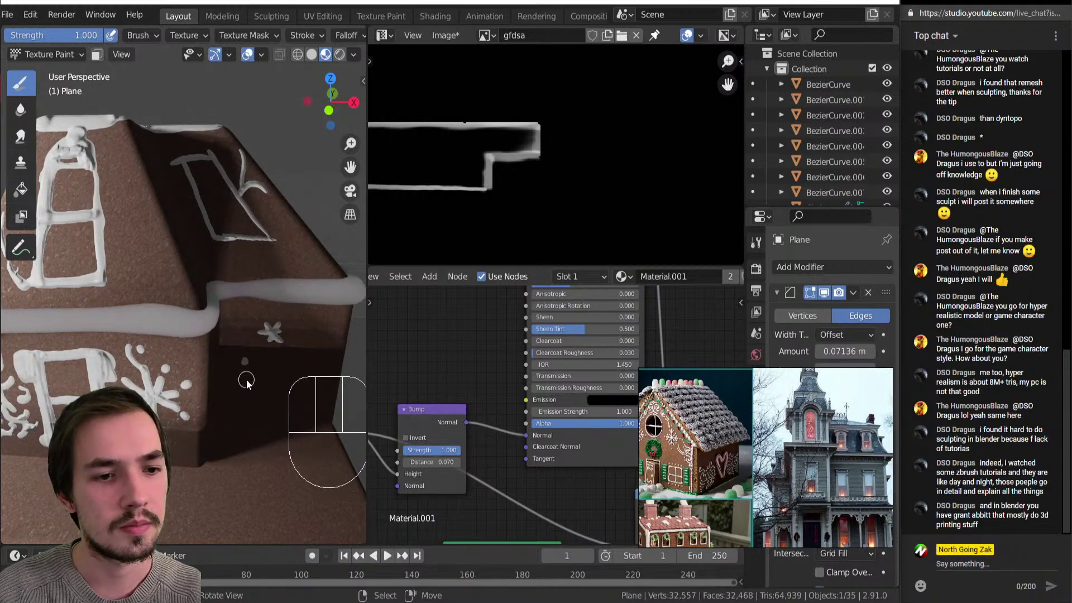
pyautogui.click(277, 364)
pyautogui.click(292, 344)
pyautogui.click(237, 330)
pyautogui.click(247, 400)
# Inspect the decorated house in Object Mode from several distances and compare it with the gingerbread reference photo's windows.
pyautogui.moveTo(335, 101); pyautogui.dragTo(363, 98)
pyautogui.scroll(-9, 172, 323)
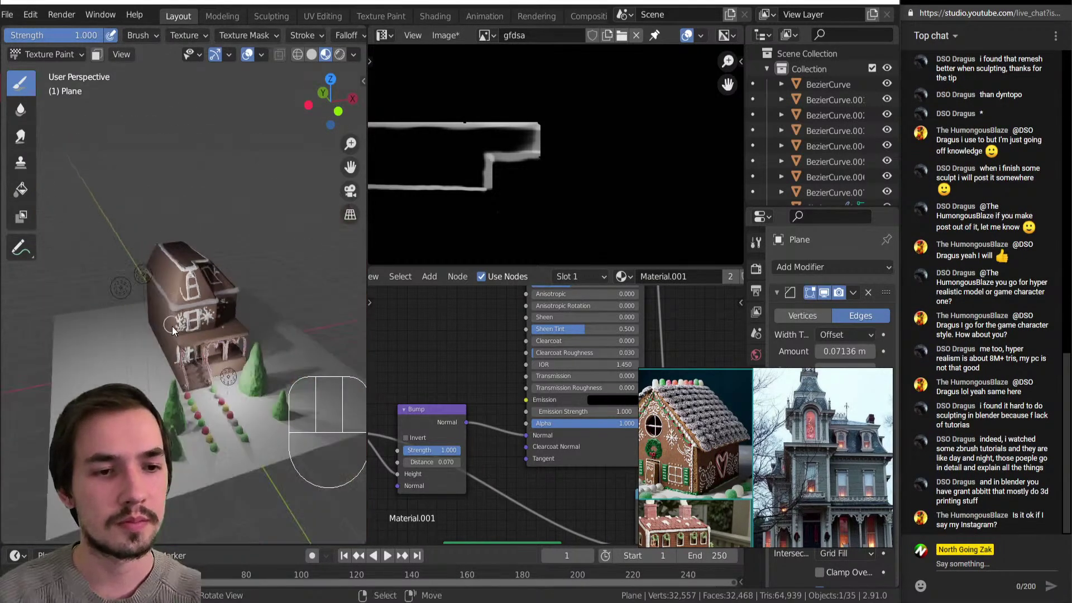
pyautogui.press('Tab')
pyautogui.scroll(4, 117, 370)
pyautogui.moveTo(182, 391)
pyautogui.keyDown('shift'); pyautogui.mouseDown(button='middle')
pyautogui.moveTo(161, 293)
pyautogui.moveTo(152, 349)
pyautogui.mouseUp(button='middle'); pyautogui.keyUp('shift')
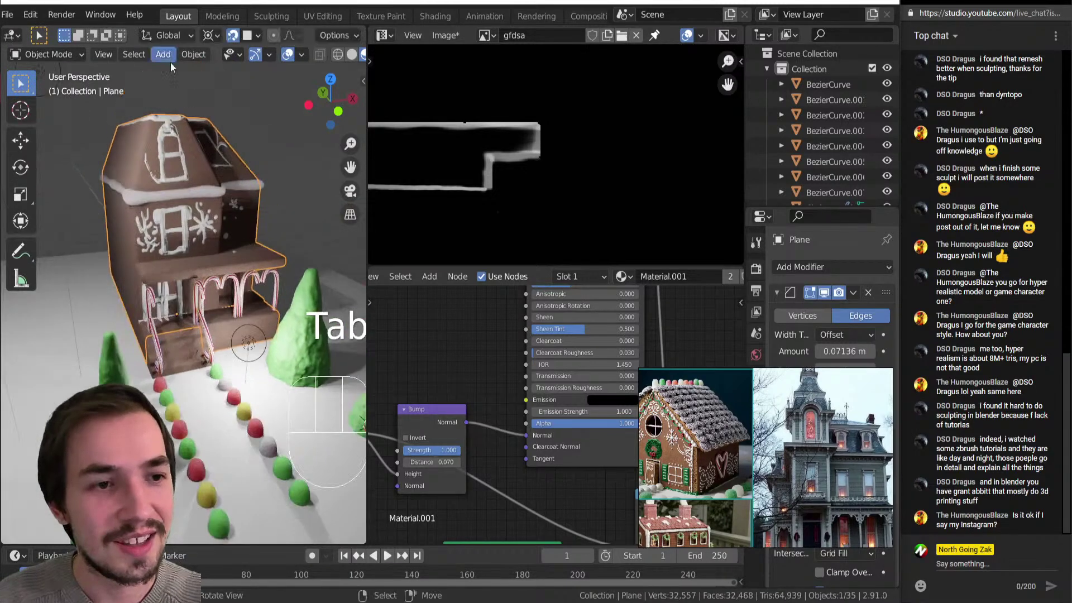
pyautogui.scroll(3, 134, 311)
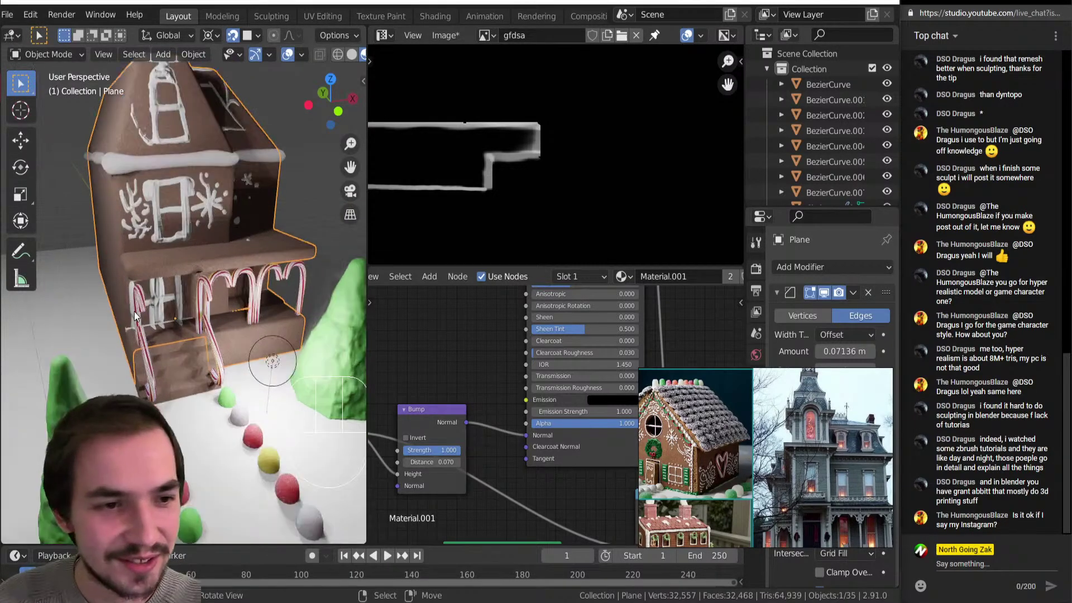
pyautogui.moveTo(134, 311); pyautogui.dragTo(82, 302, button='middle')
pyautogui.scroll(3, 101, 299)
pyautogui.keyDown('shift'); pyautogui.moveTo(103, 170); pyautogui.dragTo(157, 274, button='middle'); pyautogui.keyUp('shift')
pyautogui.scroll(5, 684, 475)
pyautogui.moveTo(678, 400); pyautogui.dragTo(701, 448, button='middle')
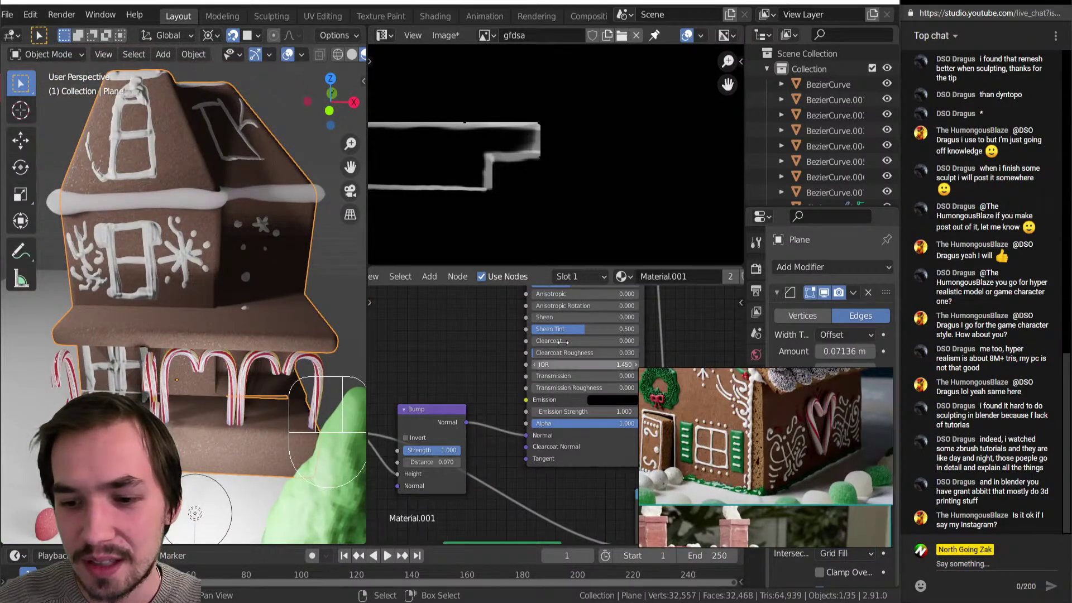
pyautogui.scroll(-2, 220, 212)
pyautogui.moveTo(212, 218); pyautogui.dragTo(219, 216, button='middle')
# Return to Texture Paint mode, enlarge the brush and erase the whole icing window from the front roof slope.
pyautogui.press('Tab')
pyautogui.click(279, 231)
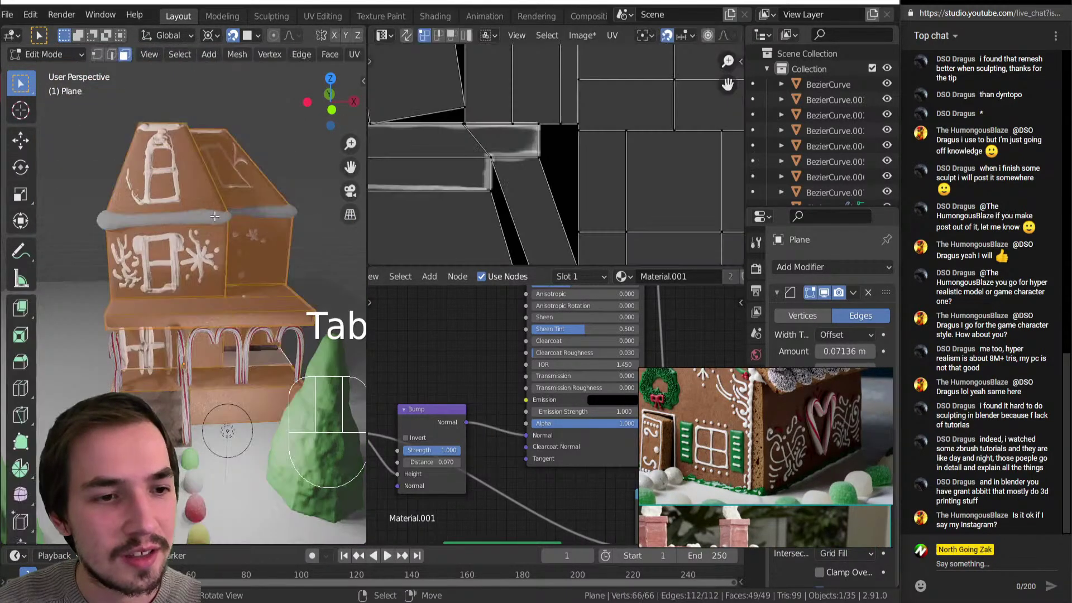
pyautogui.press('Tab')
pyautogui.click(304, 158)
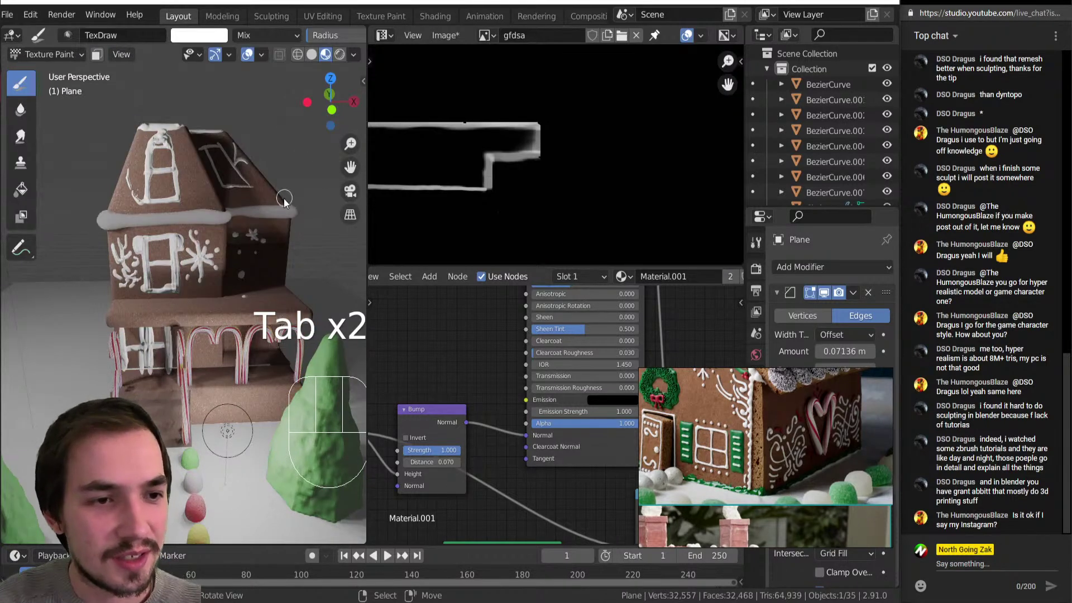
pyautogui.press('[')
pyautogui.press('[')
pyautogui.press('[')
pyautogui.press('[')
pyautogui.press('[')
pyautogui.press('[')
pyautogui.press('[')
pyautogui.press('[')
pyautogui.press('[')
pyautogui.press('[')
pyautogui.press(']')
pyautogui.press(']')
pyautogui.press(']')
pyautogui.press(']')
pyautogui.press(']')
pyautogui.press(']')
pyautogui.press(']')
pyautogui.press(']')
pyautogui.press(']')
pyautogui.press(']')
pyautogui.press(']')
pyautogui.press(']')
pyautogui.press(']')
pyautogui.press(']')
pyautogui.press(']')
pyautogui.press(']')
pyautogui.press(']')
pyautogui.press(']')
pyautogui.press(']')
pyautogui.press(']')
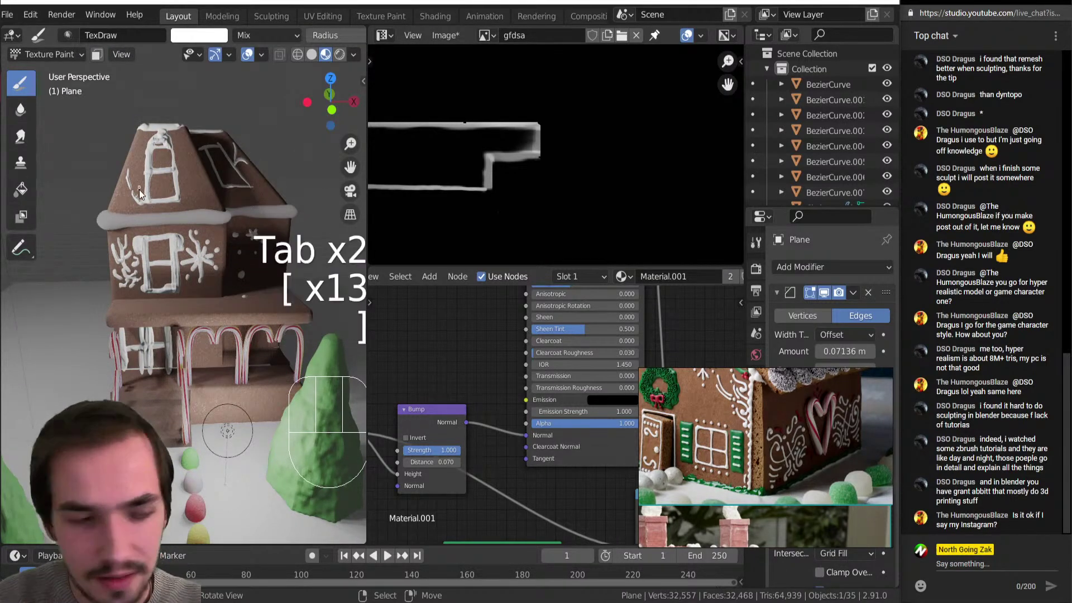
pyautogui.press('ctrl')
pyautogui.moveTo(141, 206)
pyautogui.keyDown('ctrl'); pyautogui.mouseDown()
pyautogui.moveTo(129, 187)
pyautogui.moveTo(157, 168)
pyautogui.moveTo(171, 167)
pyautogui.moveTo(151, 170)
pyautogui.moveTo(151, 188)
pyautogui.moveTo(132, 180)
pyautogui.moveTo(166, 194)
pyautogui.mouseUp(); pyautogui.keyUp('ctrl')
# Shrink the brush and paint a rectangular icing window with crossed bars on the front roof slope.
pyautogui.press('[')
pyautogui.press('[')
pyautogui.press('[')
pyautogui.press('[')
pyautogui.press('[')
pyautogui.press('[')
pyautogui.press('[')
pyautogui.press('[')
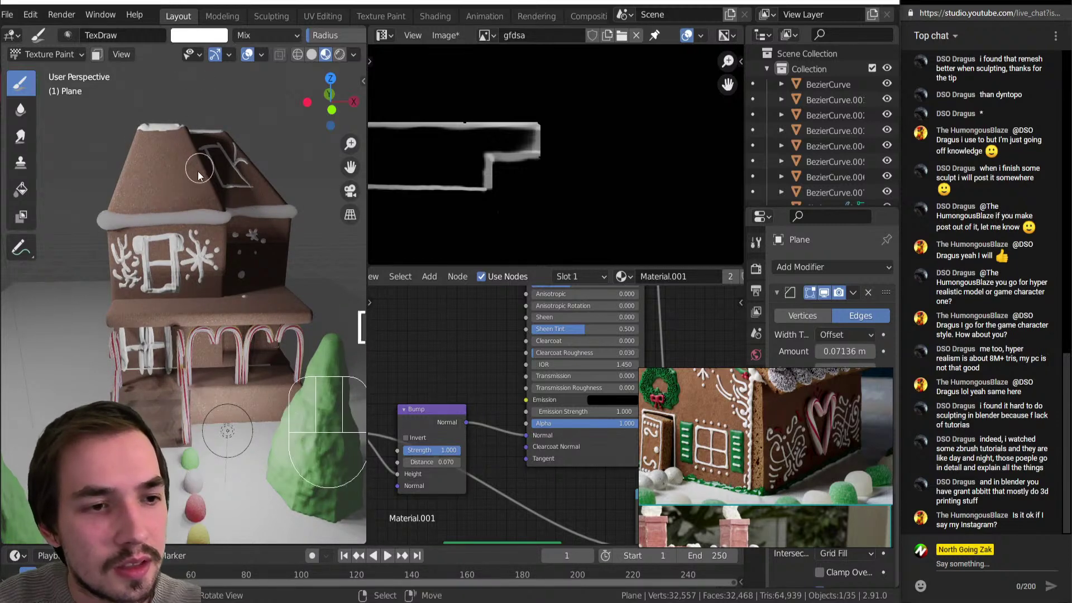
pyautogui.moveTo(144, 156)
pyautogui.mouseDown()
pyautogui.moveTo(148, 195)
pyautogui.moveTo(174, 156)
pyautogui.mouseUp()
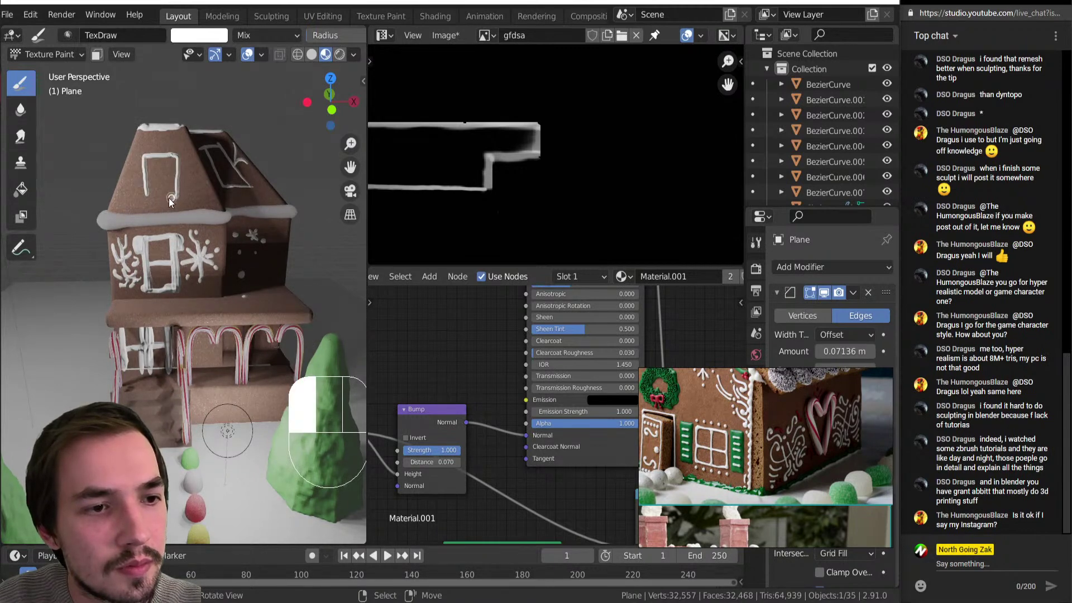
pyautogui.moveTo(159, 158); pyautogui.dragTo(161, 195)
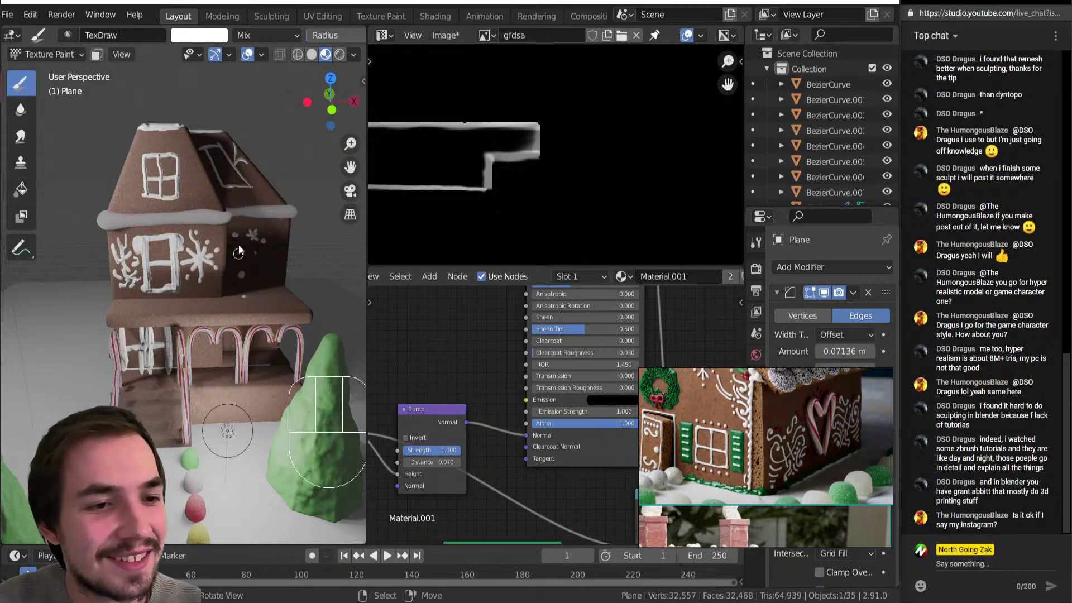
# Switch to Object Mode and select a gumdrop in the path row near the porch steps.
pyautogui.moveTo(331, 84); pyautogui.dragTo(335, 80)
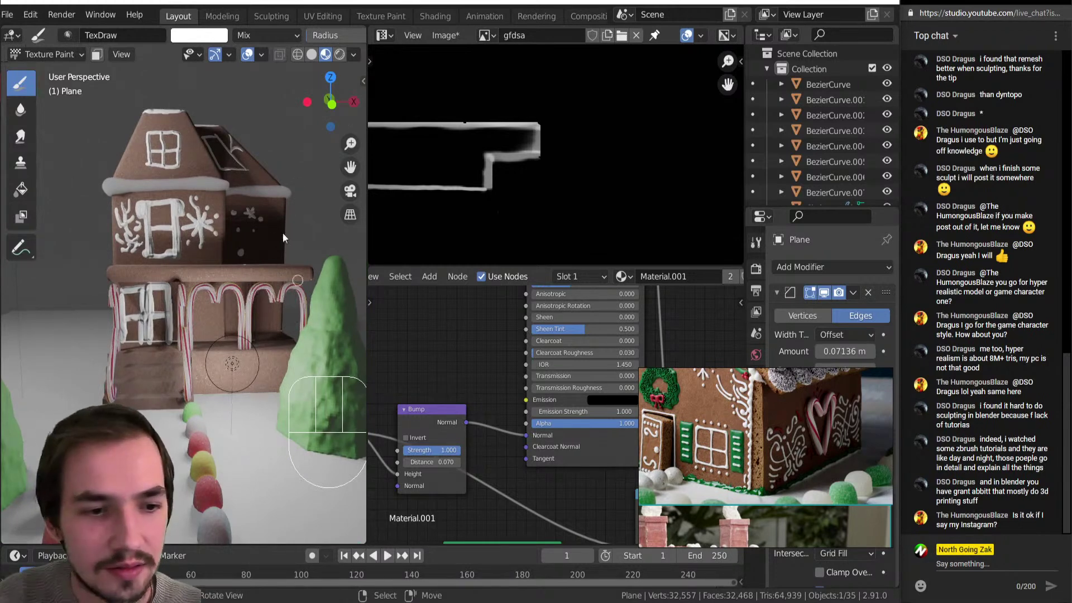
pyautogui.press('Tab')
pyautogui.click(204, 424)
pyautogui.moveTo(180, 417); pyautogui.dragTo(273, 217, button='middle')
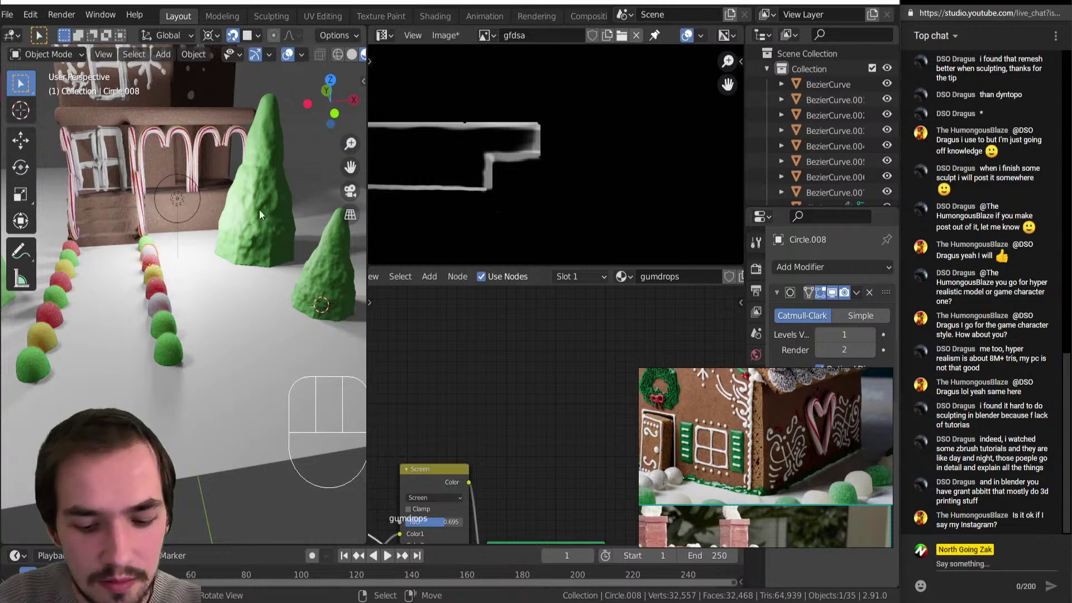
# Place three linked duplicates of the path gumdrop on the surface of the large tree beside the porch.
pyautogui.click(249, 35)
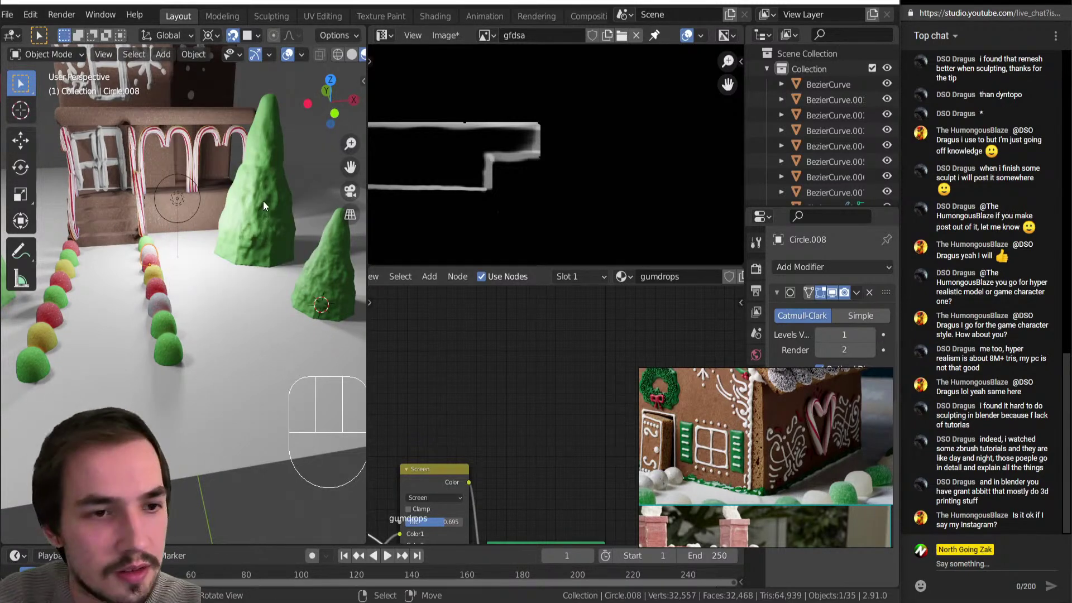
pyautogui.hotkey('alt', 'd')
pyautogui.click(264, 201)
pyautogui.hotkey('alt', 'd')
pyautogui.click(243, 197)
pyautogui.hotkey('alt', 'd')
pyautogui.click(254, 134)
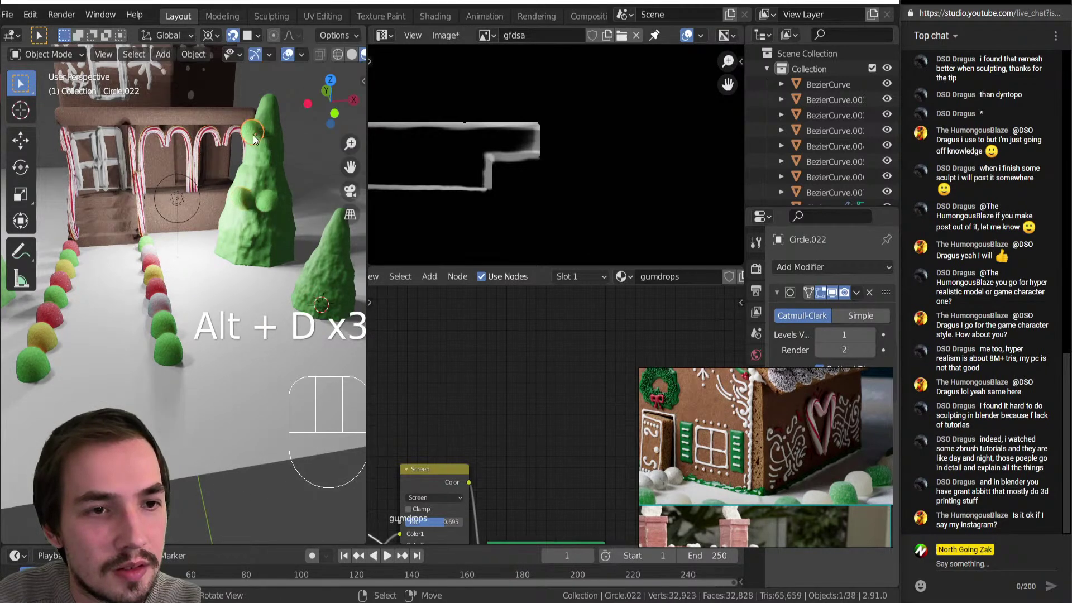
# Make another linked gumdrop duplicate and move it from the porch roof onto the tree beside the porch.
pyautogui.moveTo(196, 217); pyautogui.dragTo(223, 251, button='middle')
pyautogui.hotkey('alt', 'd')
pyautogui.click(184, 160)
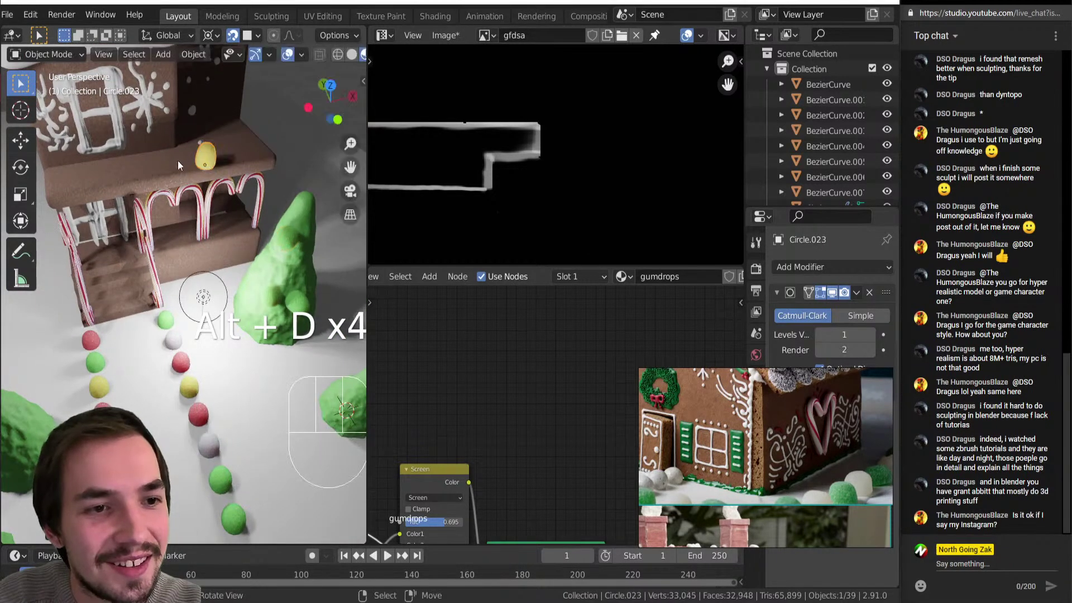
pyautogui.press('g')
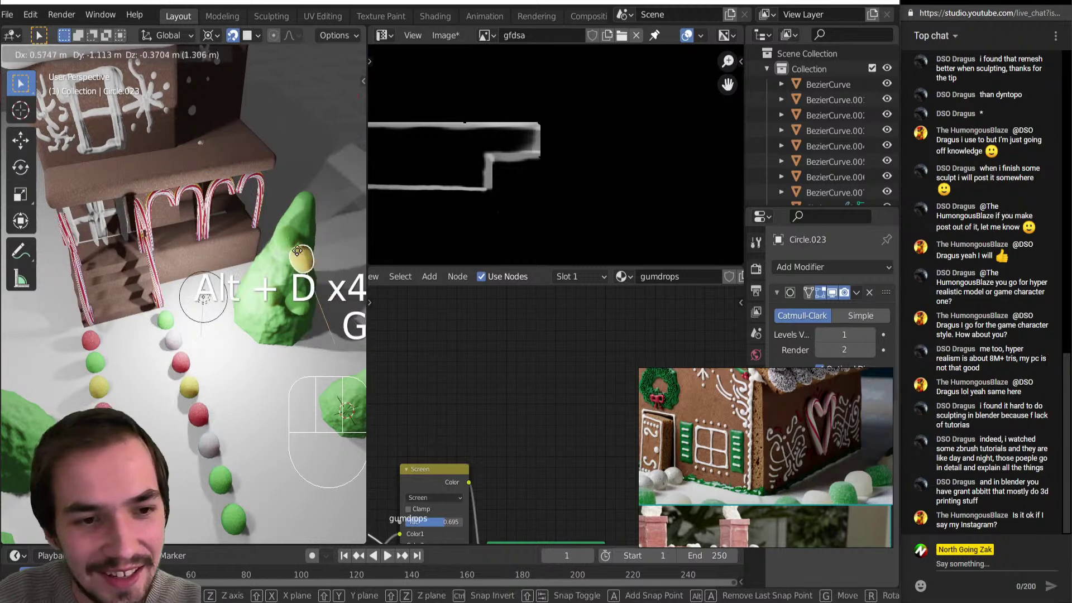
pyautogui.click(301, 270)
# Select the uppermost of the first three tree gumdrops and move it onto the porch roof.
pyautogui.rightClick(284, 235)
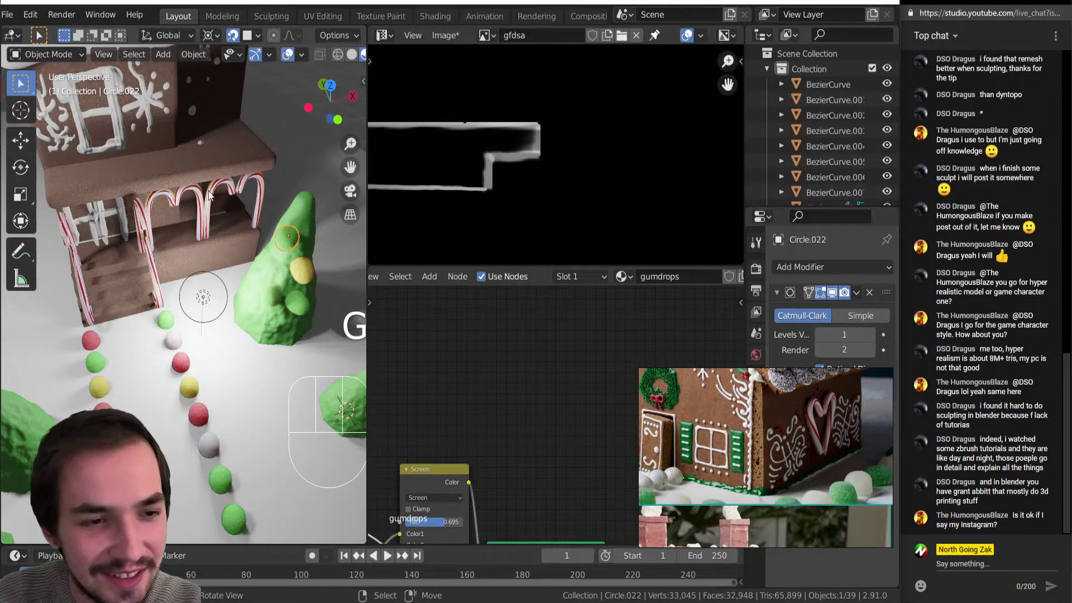
pyautogui.press('g')
pyautogui.click(187, 162)
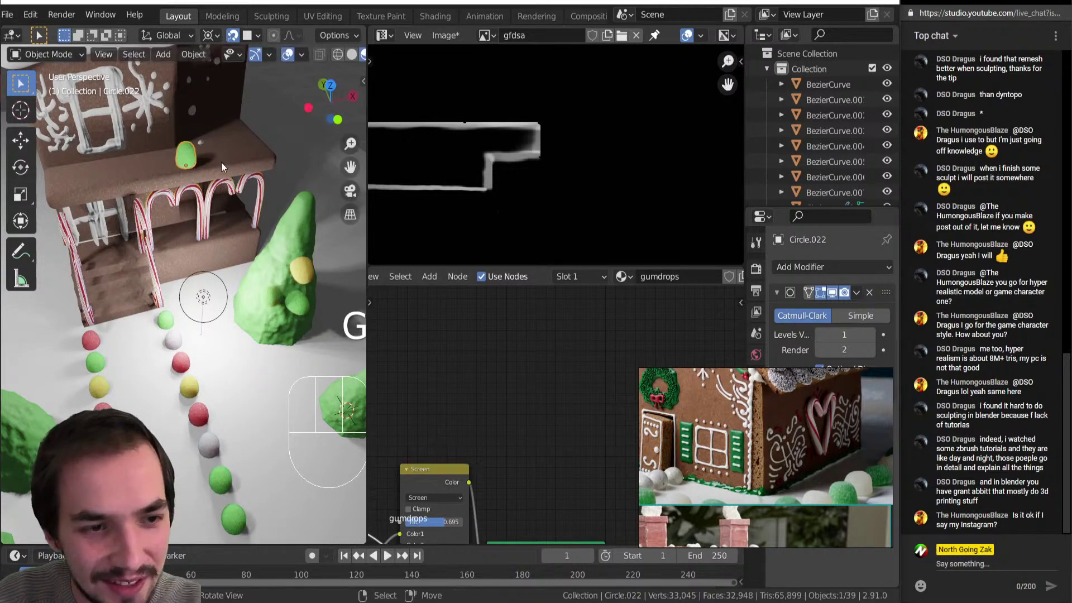
# Line the porch roof's front edge with six more linked gumdrop duplicates, spaced evenly from end to end.
pyautogui.hotkey('alt', 'd')
pyautogui.click(256, 154)
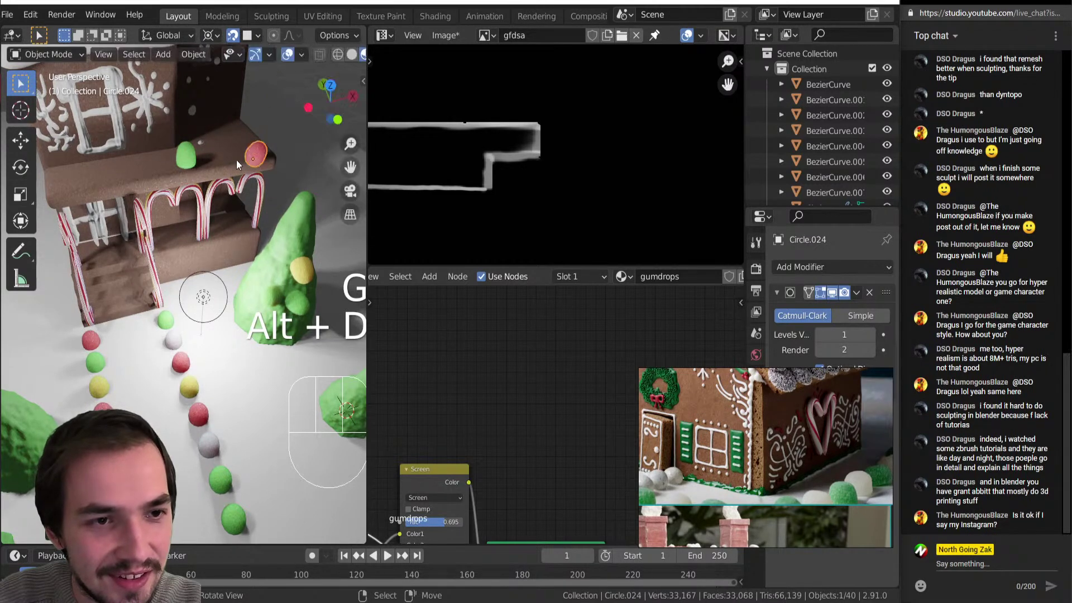
pyautogui.hotkey('alt', 'd')
pyautogui.click(221, 160)
pyautogui.hotkey('alt', 'd')
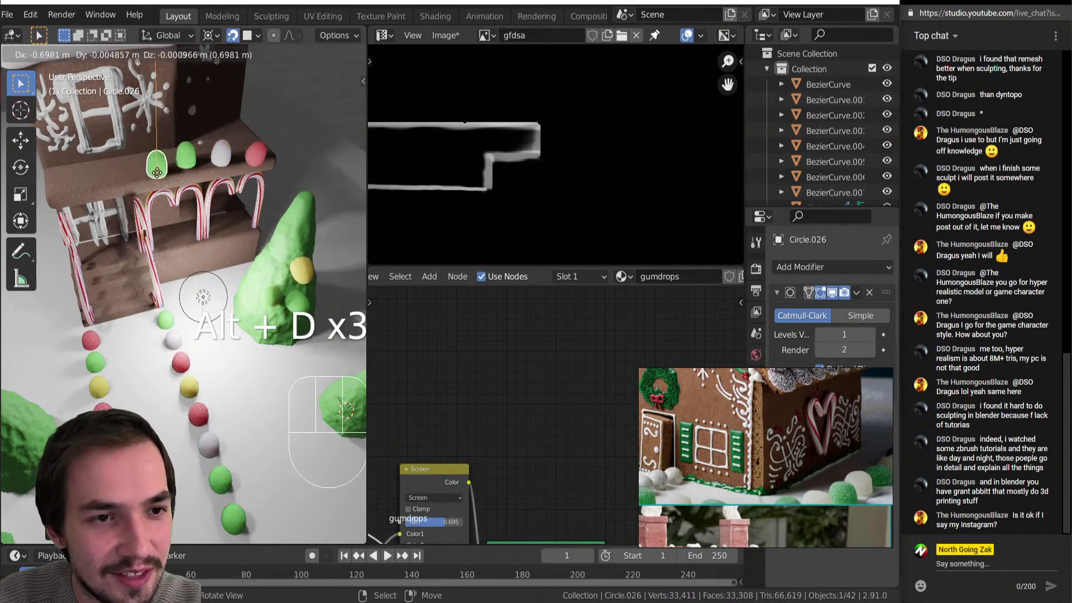
pyautogui.click(157, 173)
pyautogui.hotkey('alt', 'd')
pyautogui.click(126, 177)
pyautogui.hotkey('alt', 'd')
pyautogui.click(98, 182)
pyautogui.hotkey('alt', 'd')
pyautogui.click(73, 187)
pyautogui.moveTo(76, 186); pyautogui.dragTo(198, 145, button='middle')
pyautogui.scroll(-4, 199, 145)
pyautogui.keyDown('shift'); pyautogui.moveTo(253, 169); pyautogui.dragTo(226, 295, button='middle'); pyautogui.keyUp('shift')
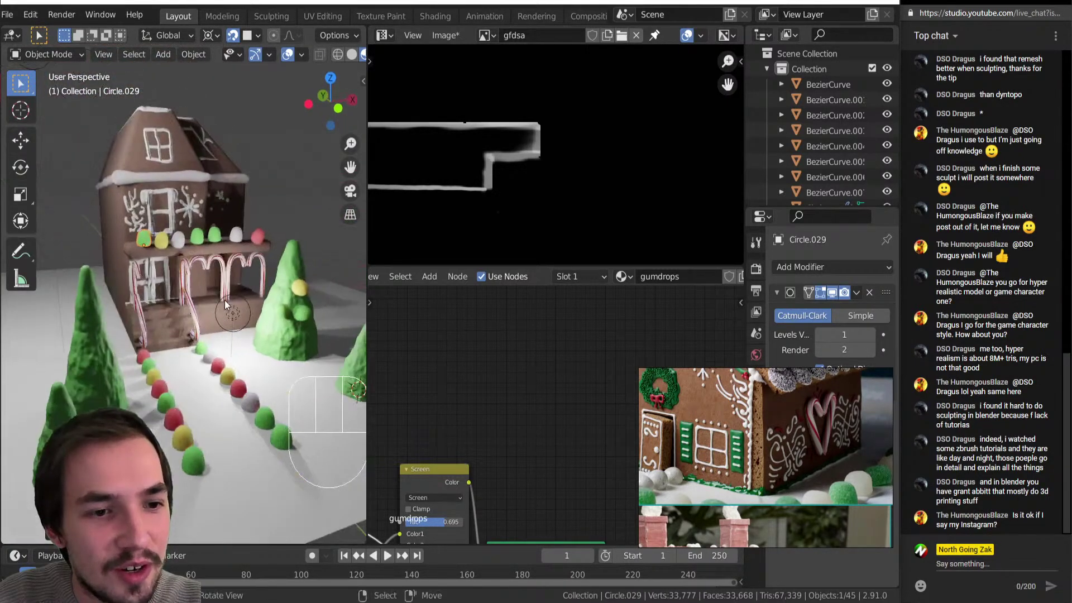
# Place four linked gumdrop duplicates along the porch floor edge beneath the candy-cane arches.
pyautogui.scroll(5, 239, 288)
pyautogui.hotkey('alt', 'd')
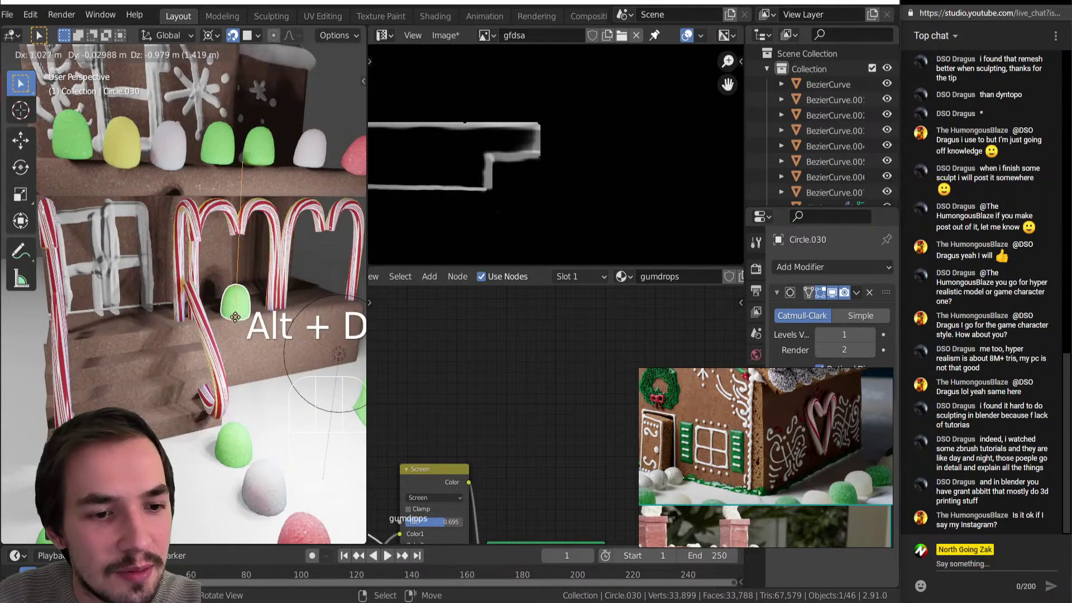
pyautogui.click(223, 315)
pyautogui.hotkey('alt', 'd')
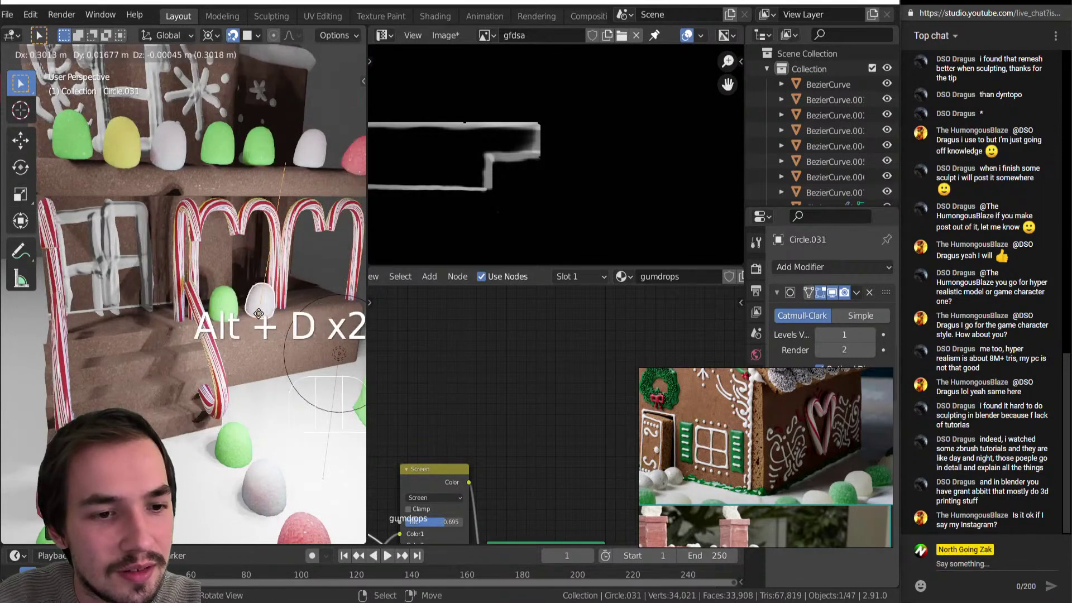
pyautogui.click(277, 309)
pyautogui.hotkey('alt', 'd')
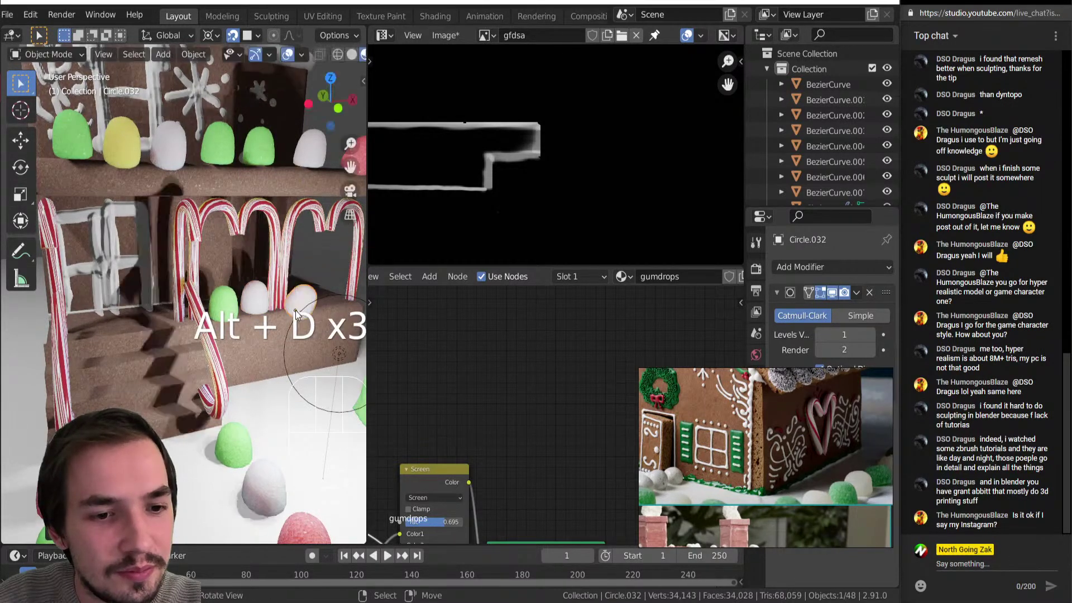
pyautogui.click(312, 307)
pyautogui.hotkey('alt', 'd')
pyautogui.click(327, 305)
pyautogui.scroll(-8, 218, 236)
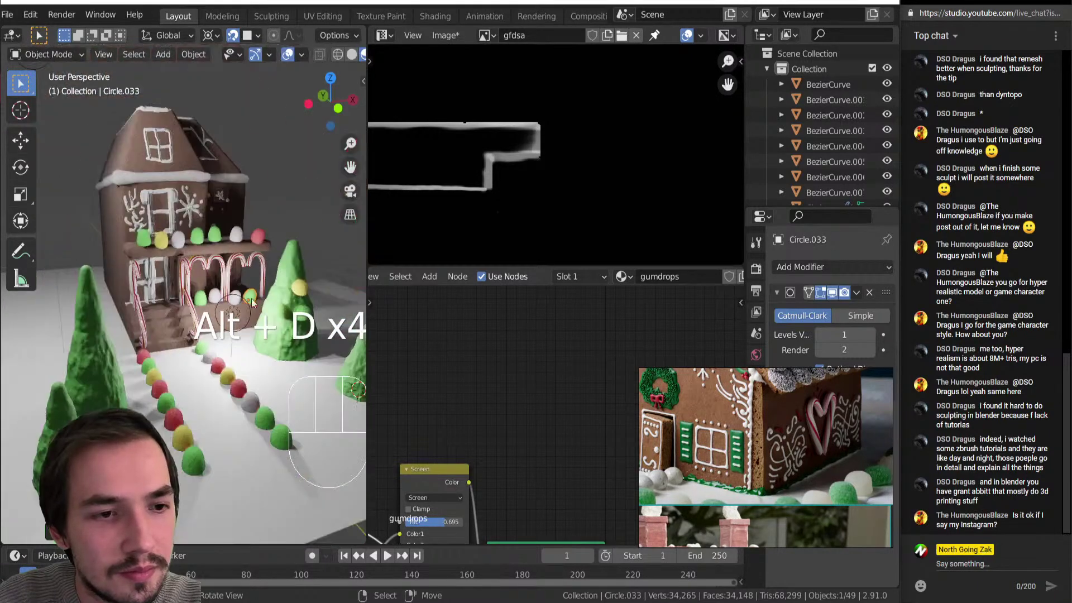
# Place a linked gumdrop duplicate on the icing at the front end of the roof's top edge.
pyautogui.scroll(4, 218, 237)
pyautogui.moveTo(176, 200); pyautogui.dragTo(204, 236, button='middle')
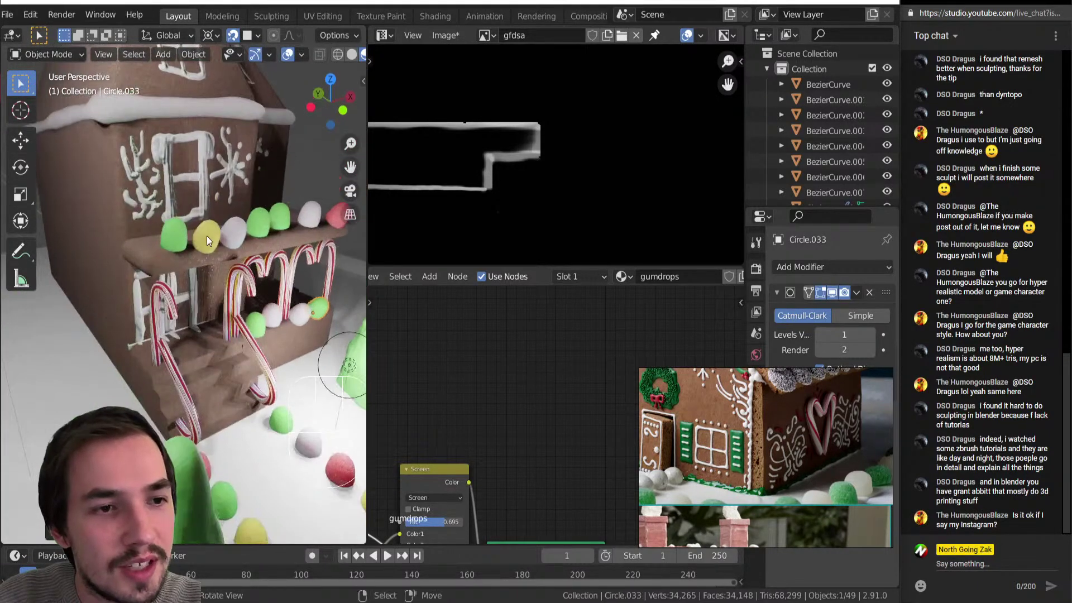
pyautogui.scroll(-4, 204, 235)
pyautogui.hotkey('alt', 'd')
pyautogui.click(165, 118)
pyautogui.moveTo(166, 117); pyautogui.dragTo(261, 185, button='middle')
# Place two linked gumdrops at the front of the side roof's lower edge and repeat the duplication along the edge towards the rear.
pyautogui.hotkey('alt', 'd')
pyautogui.click(241, 238)
pyautogui.hotkey('alt', 'd')
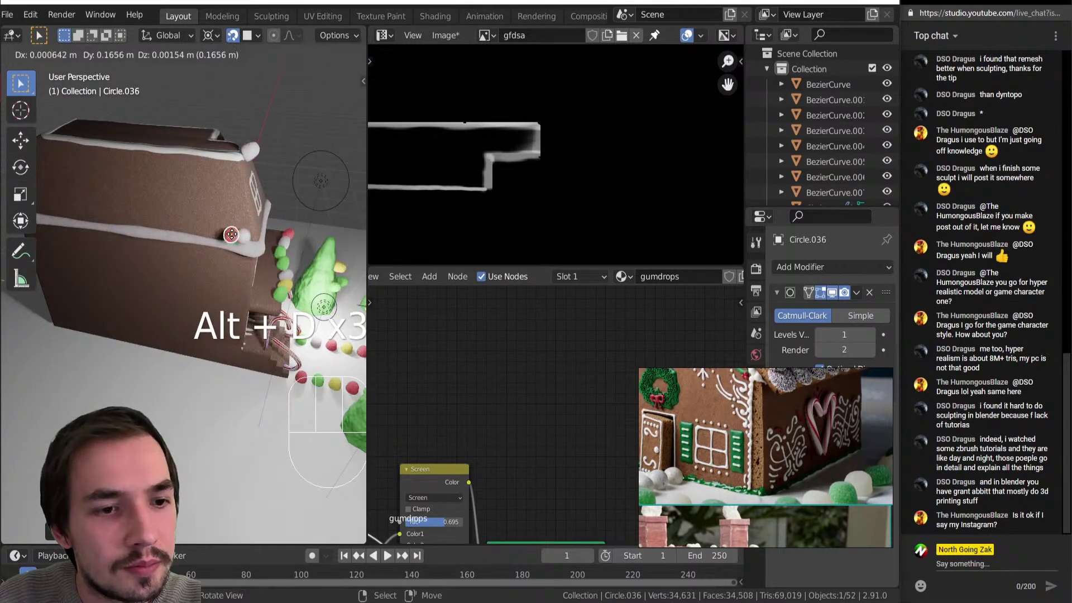
pyautogui.click(227, 233)
pyautogui.hotkey('shift', 'r')
pyautogui.hotkey('shift', 'r')
pyautogui.hotkey('shift', 'r')
pyautogui.hotkey('shift', 'r')
pyautogui.hotkey('shift', 'r')
pyautogui.hotkey('shift', 'r')
pyautogui.hotkey('shift', 'r')
pyautogui.hotkey('shift', 'r')
pyautogui.hotkey('shift', 'r')
pyautogui.hotkey('shift', 'r')
pyautogui.hotkey('shift', 'r')
pyautogui.hotkey('shift', 'r')
pyautogui.hotkey('shift', 'r')
pyautogui.hotkey('shift', 'r')
pyautogui.hotkey('shift', 'r')
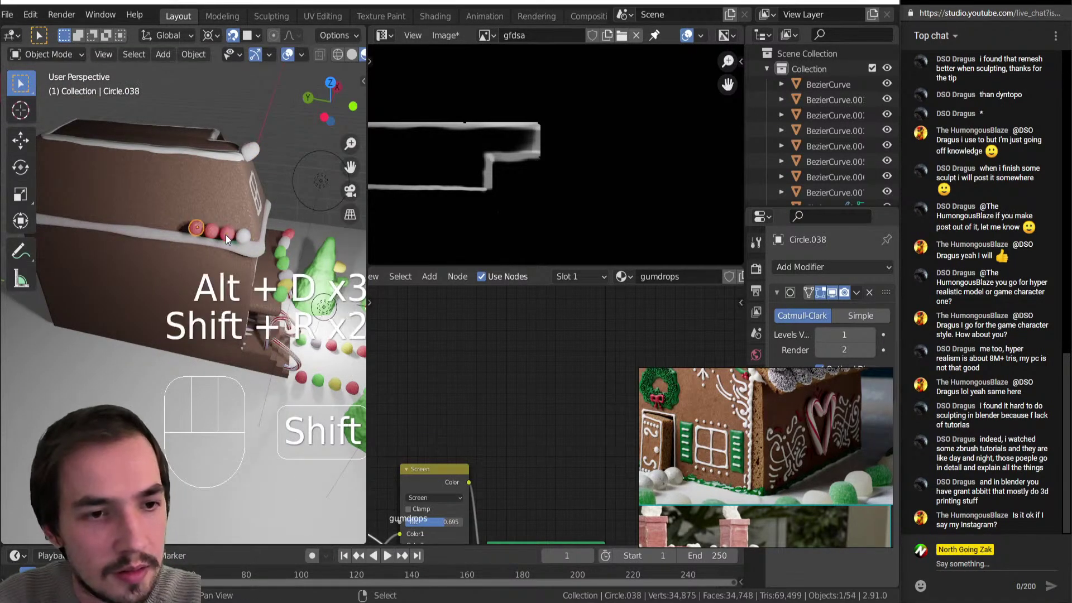
pyautogui.hotkey('shift', 'r')
pyautogui.hotkey('shift', 'r')
pyautogui.hotkey('shift', 'r')
pyautogui.hotkey('shift', 'r')
# Undo the surplus repeated gumdrops at the rear end of the side roof row.
pyautogui.hotkey('ctrl', 'z')
pyautogui.hotkey('ctrl', 'z')
pyautogui.moveTo(229, 221); pyautogui.dragTo(227, 213, button='middle')
pyautogui.scroll(4, 226, 215)
pyautogui.hotkey('ctrl', 'z')
pyautogui.hotkey('ctrl', 'z')
pyautogui.hotkey('ctrl', 'z')
pyautogui.scroll(-4, 229, 231)
pyautogui.scroll(4, 230, 231)
# Add a second, staggered row of linked gumdrops above the first on the side roof and delete the gumdrop overhanging its rear end.
pyautogui.hotkey('alt', 'd')
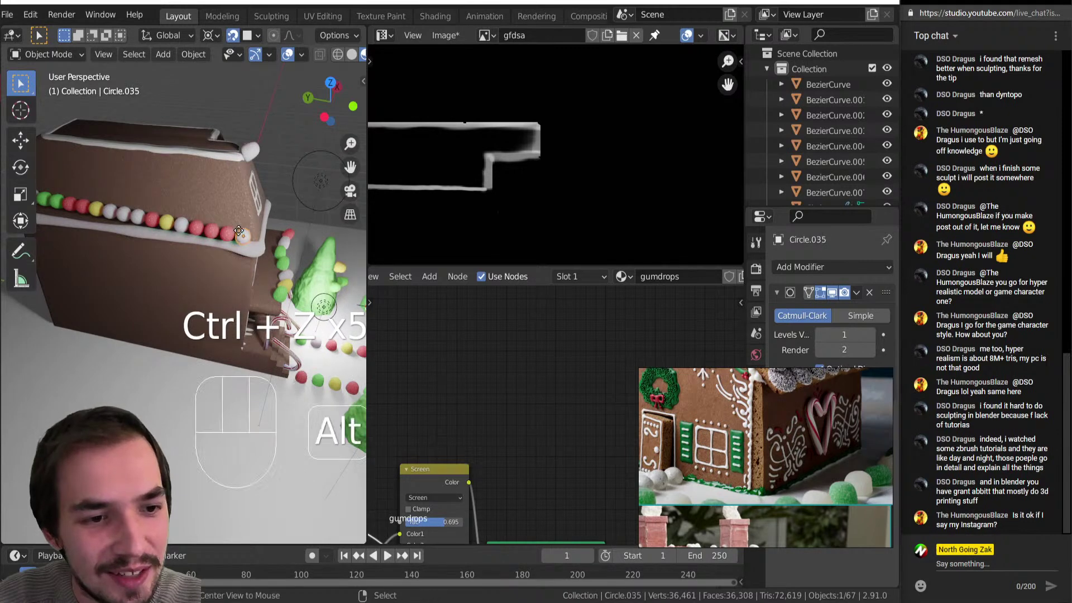
pyautogui.click(238, 220)
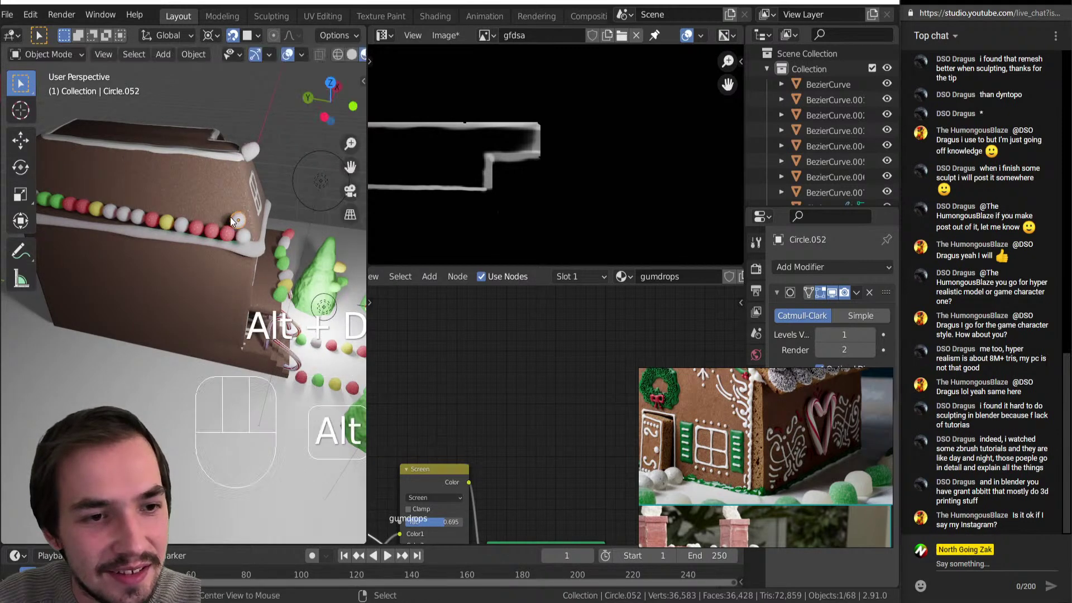
pyautogui.hotkey('alt', 'd')
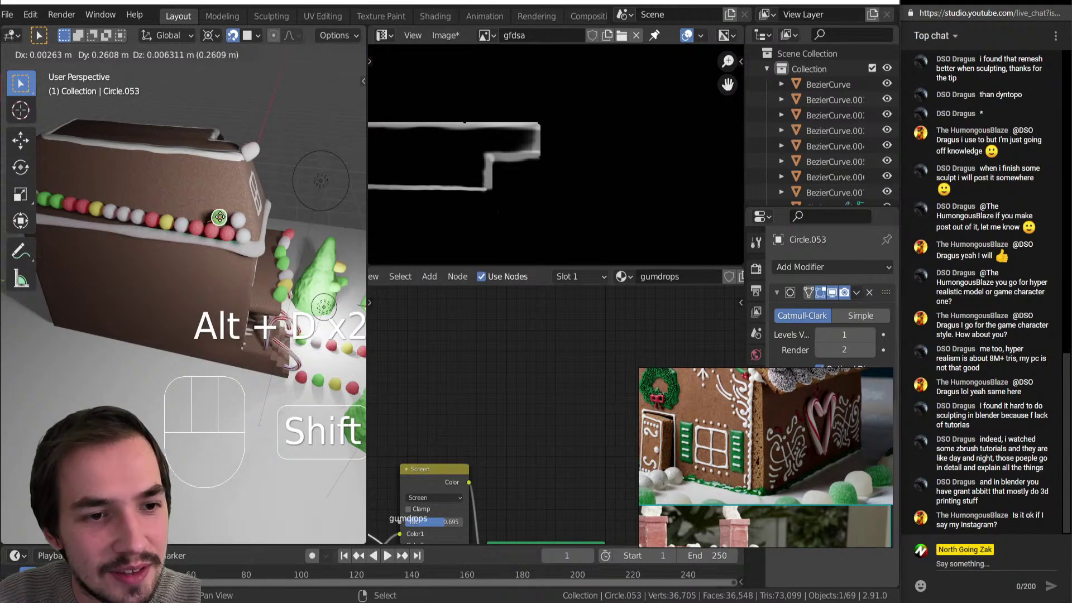
pyautogui.click(219, 217)
pyautogui.hotkey('shift', 'r')
pyautogui.hotkey('shift', 'r')
pyautogui.hotkey('shift', 'r')
pyautogui.hotkey('shift', 'r')
pyautogui.hotkey('shift', 'r')
pyautogui.hotkey('shift', 'r')
pyautogui.hotkey('shift', 'r')
pyautogui.hotkey('shift', 'r')
pyautogui.hotkey('shift', 'r')
pyautogui.hotkey('shift', 'r')
pyautogui.hotkey('shift', 'r')
pyautogui.hotkey('shift', 'r')
pyautogui.hotkey('shift', 'r')
pyautogui.moveTo(220, 217); pyautogui.dragTo(216, 283, button='middle')
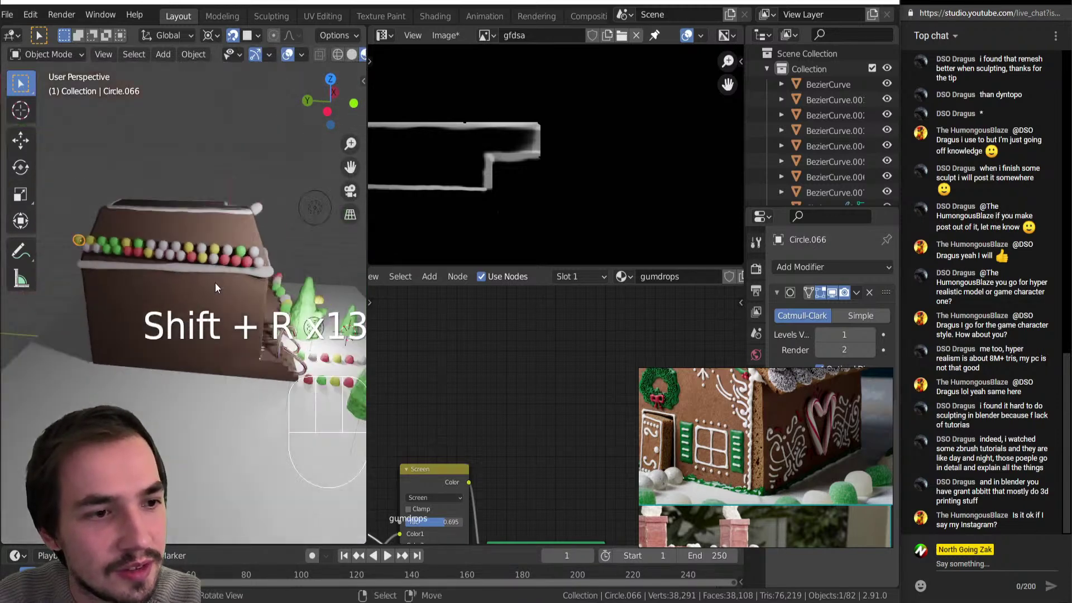
pyautogui.press('Delete')
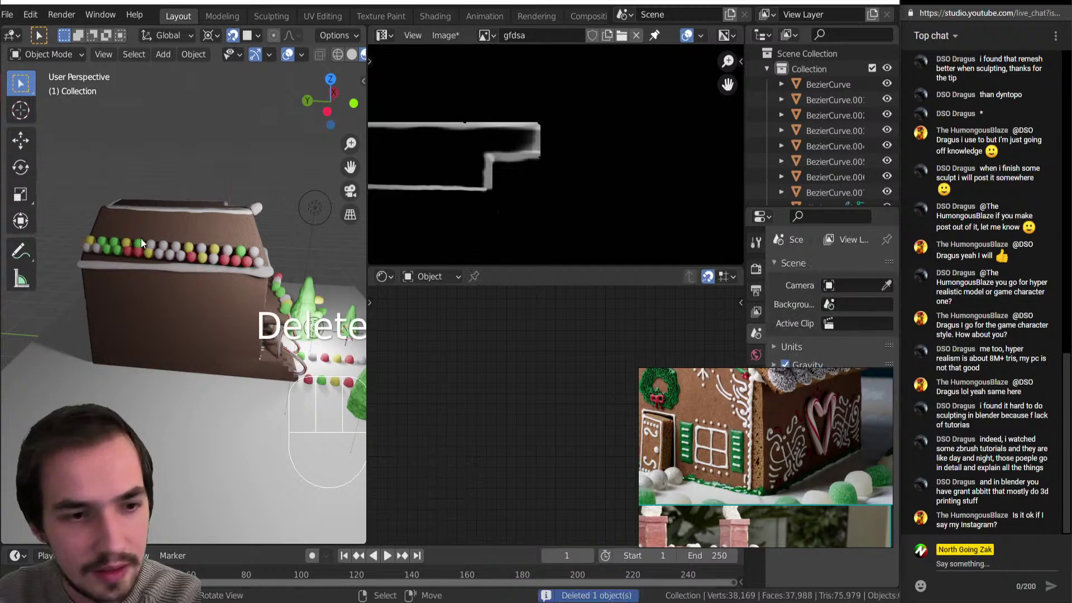
# Add a third staggered row of linked gumdrops above the second, repeated from rear to front, and undo the two surplus ones.
pyautogui.click(91, 239)
pyautogui.hotkey('alt', 'd')
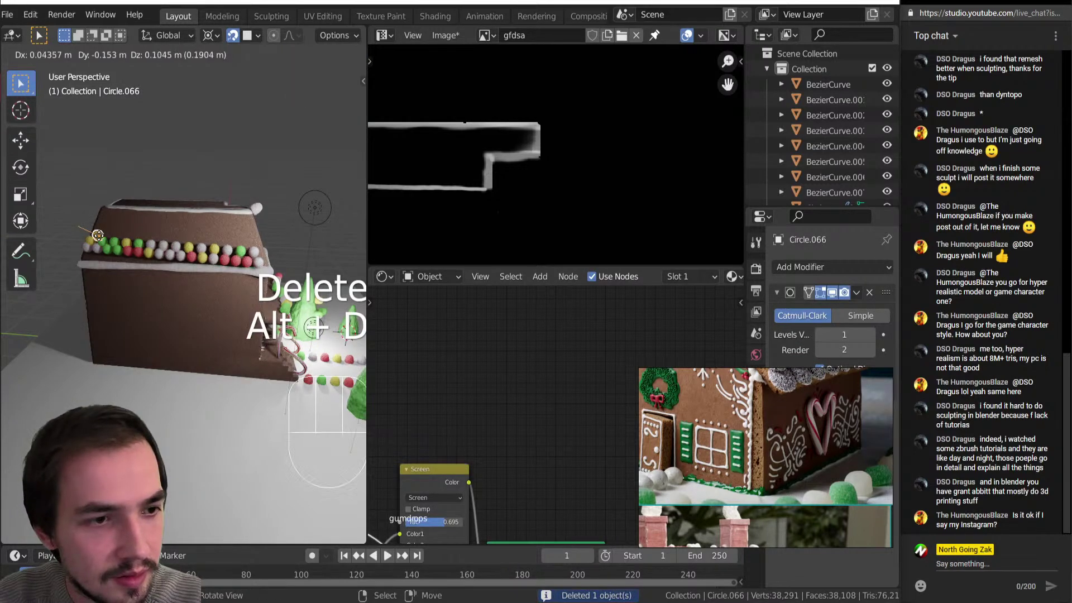
pyautogui.click(97, 230)
pyautogui.hotkey('alt', 'd')
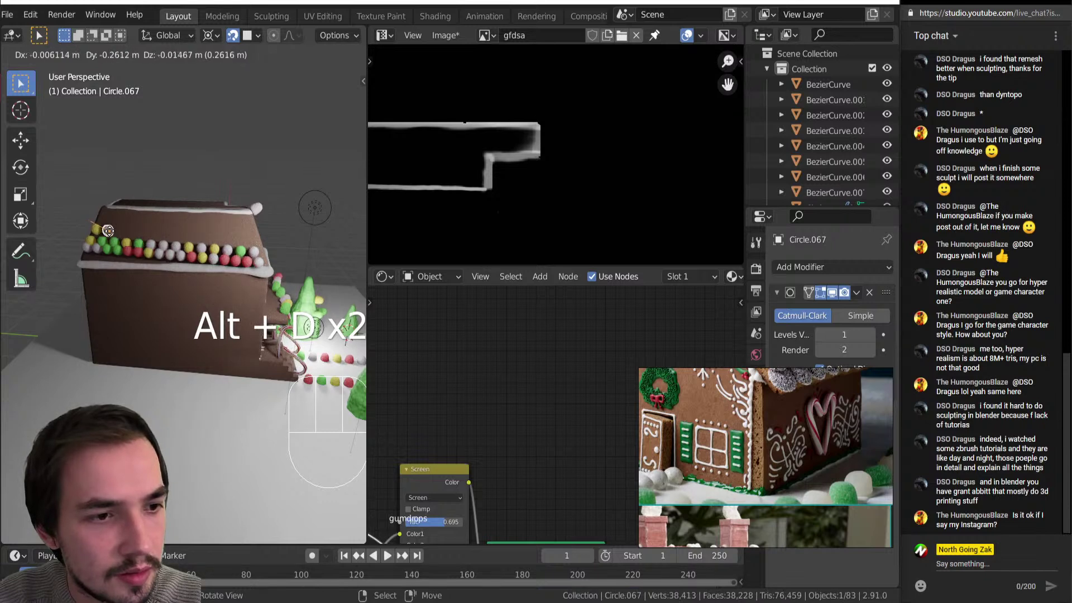
pyautogui.click(108, 231)
pyautogui.hotkey('shift', 'r')
pyautogui.hotkey('shift', 'r')
pyautogui.hotkey('shift', 'r')
pyautogui.hotkey('shift', 'r')
pyautogui.hotkey('shift', 'r')
pyautogui.hotkey('shift', 'r')
pyautogui.hotkey('shift', 'r')
pyautogui.hotkey('shift', 'r')
pyautogui.hotkey('shift', 'r')
pyautogui.hotkey('shift', 'r')
pyautogui.hotkey('shift', 'r')
pyautogui.hotkey('shift', 'r')
pyautogui.hotkey('shift', 'r')
pyautogui.hotkey('shift', 'r')
pyautogui.hotkey('ctrl', 'z')
pyautogui.hotkey('ctrl', 'z')
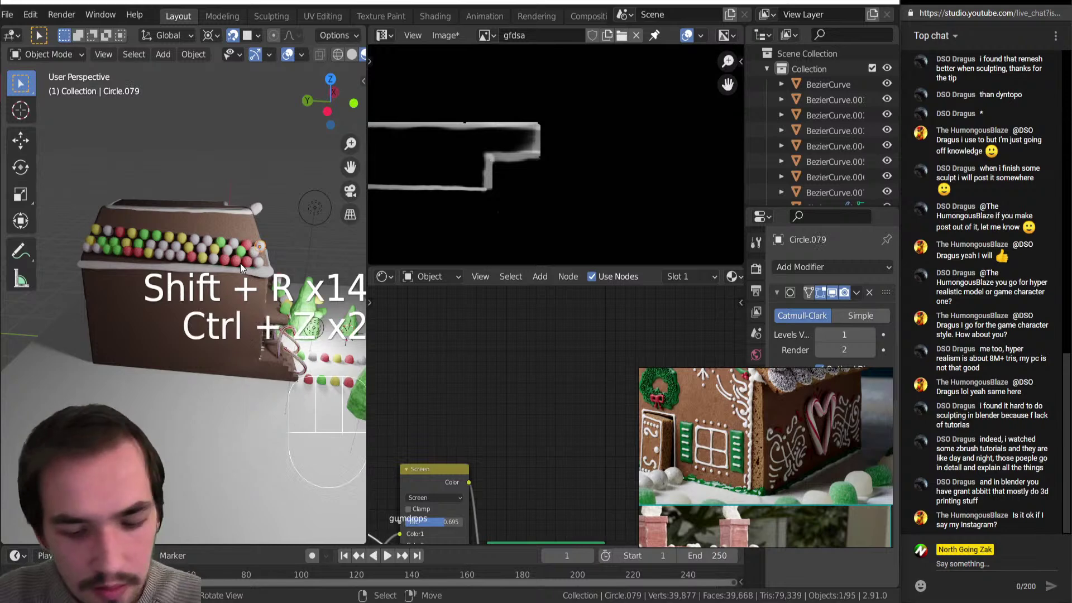
# Select all gumdrops sharing the same object data and deselect those outside the three side roof rows.
pyautogui.hotkey('shift', 'l')
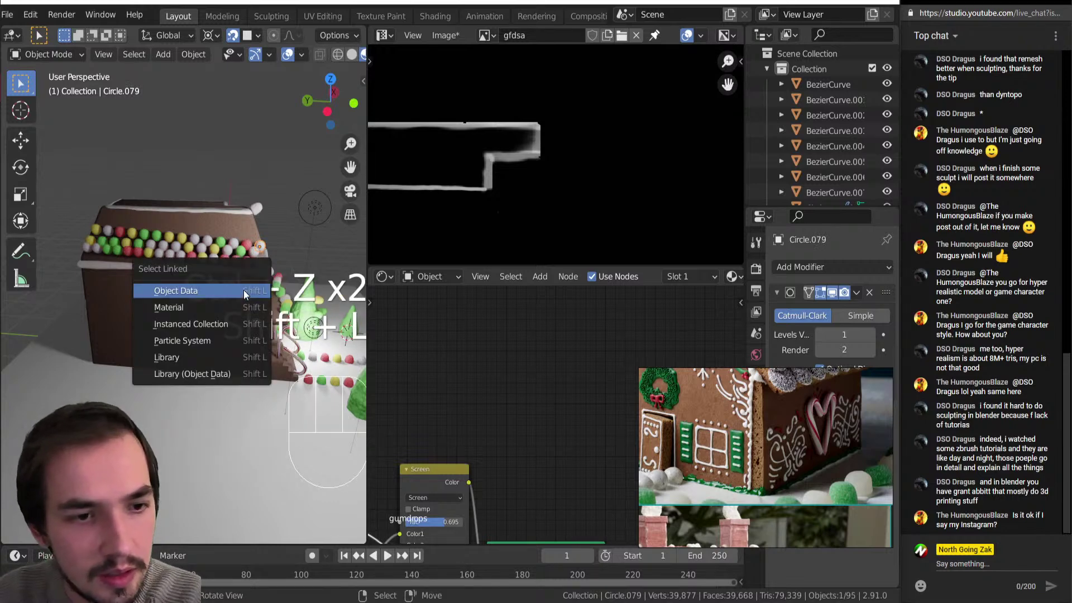
pyautogui.click(243, 290)
pyautogui.scroll(-3, 213, 280)
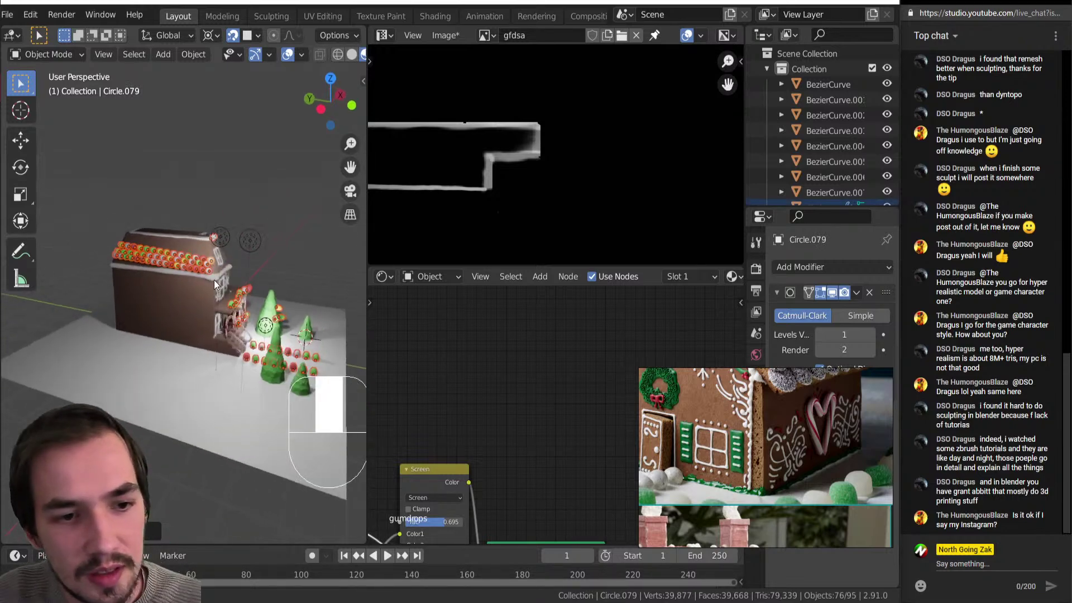
pyautogui.keyDown('ctrl'); pyautogui.moveTo(222, 227); pyautogui.dragTo(347, 437); pyautogui.keyUp('ctrl')
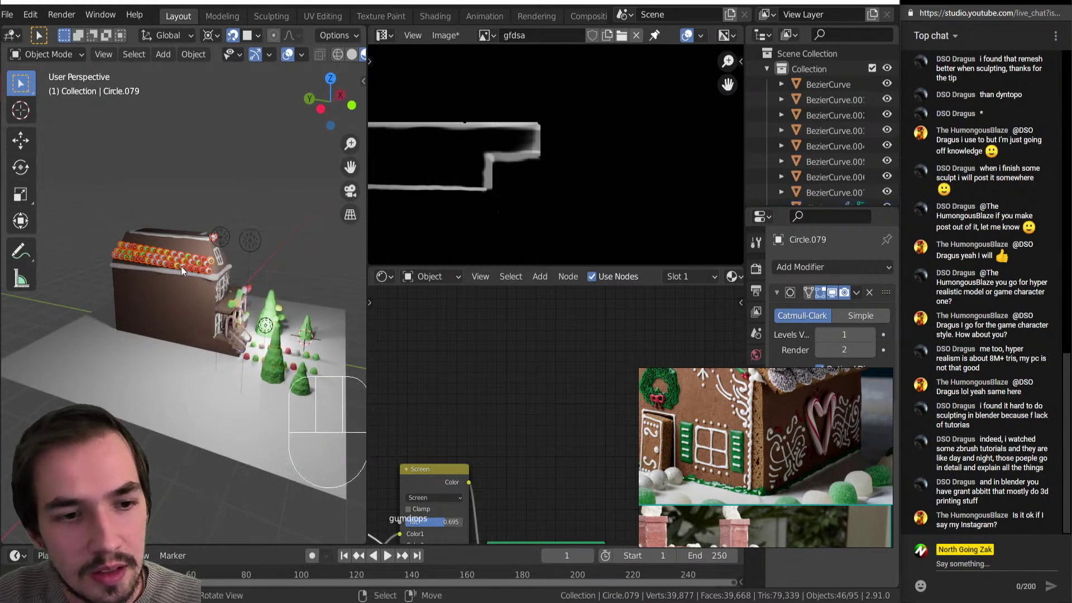
pyautogui.scroll(3, 179, 269)
pyautogui.keyDown('ctrl'); pyautogui.moveTo(228, 171); pyautogui.dragTo(264, 224); pyautogui.keyUp('ctrl')
# Create linked duplicates of the three selected gumdrop rows and place them higher up the side roof slope.
pyautogui.moveTo(235, 243); pyautogui.dragTo(273, 264, button='middle')
pyautogui.scroll(3, 163, 247)
pyautogui.keyDown('shift'); pyautogui.moveTo(164, 247); pyautogui.dragTo(152, 277, button='middle'); pyautogui.keyUp('shift')
pyautogui.scroll(-2, 150, 276)
pyautogui.hotkey('alt', 's')
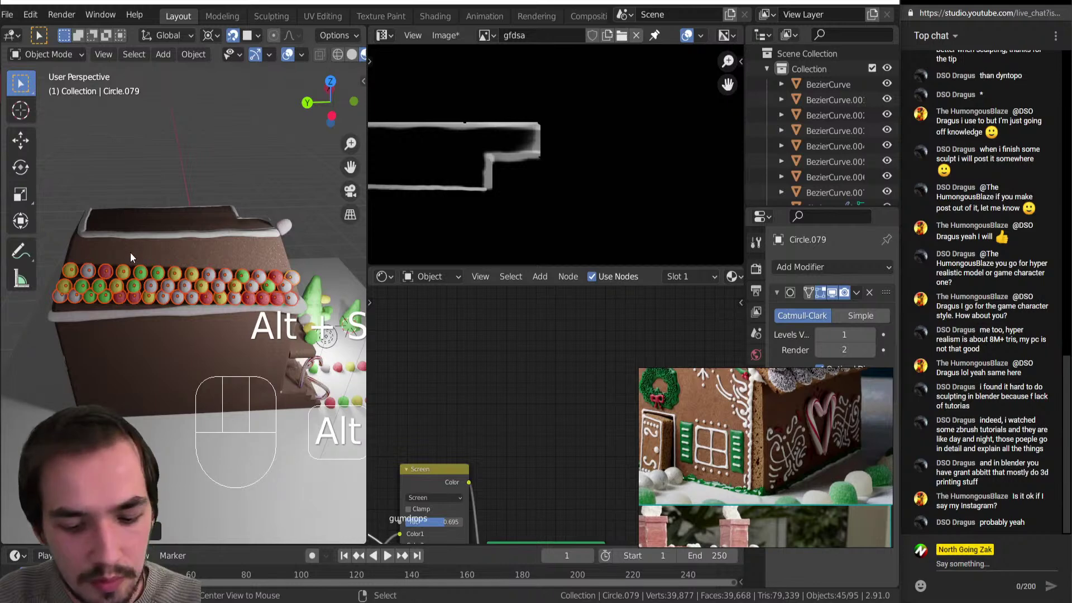
pyautogui.hotkey('alt', 'd')
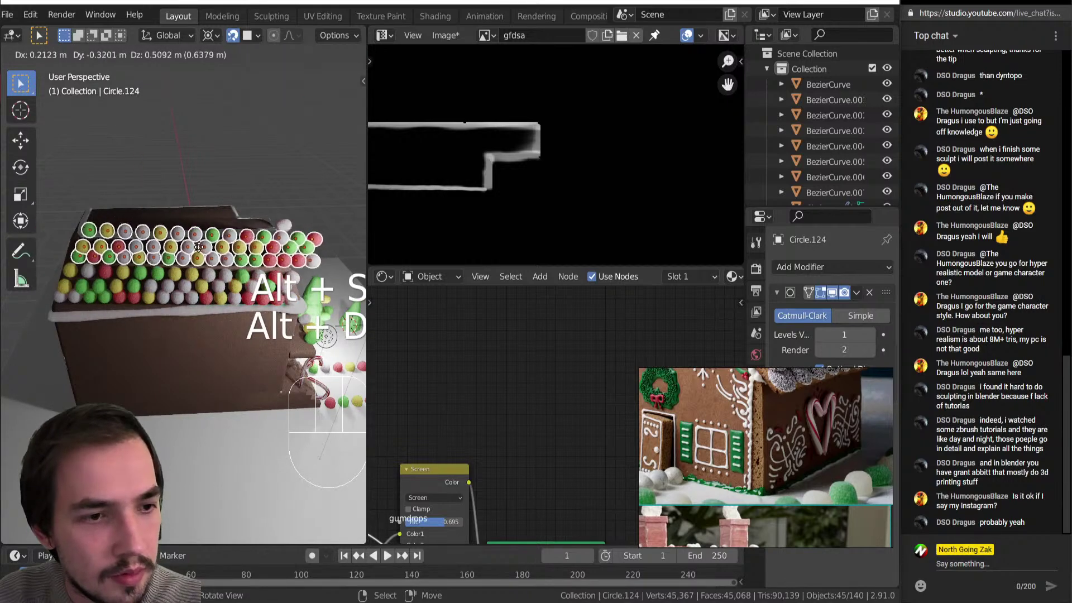
pyautogui.click(196, 247)
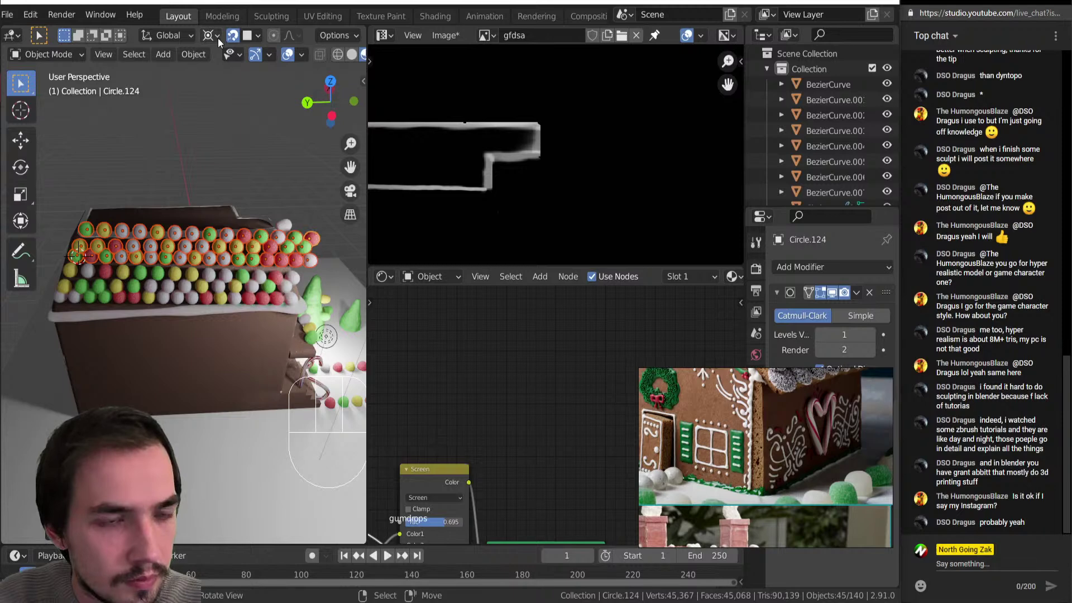
# Make a gumdrop at the rear end of the duplicated rows active and rotate the rows about 0.81° around local Z.
pyautogui.press('shift')
pyautogui.keyDown('shift'); pyautogui.click(82, 244); pyautogui.keyUp('shift')
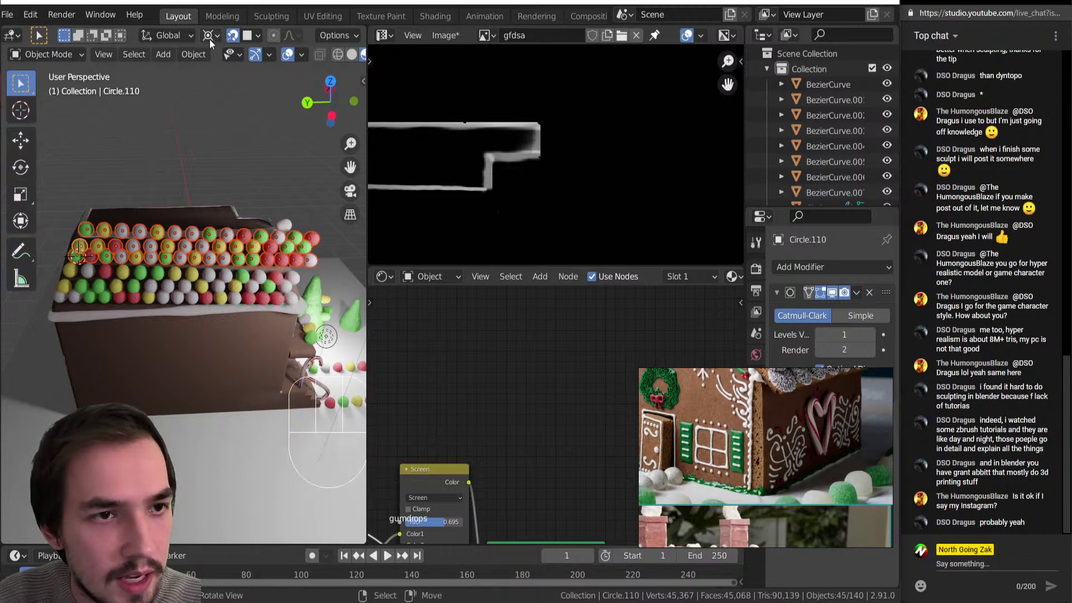
pyautogui.press('r')
pyautogui.press('z')
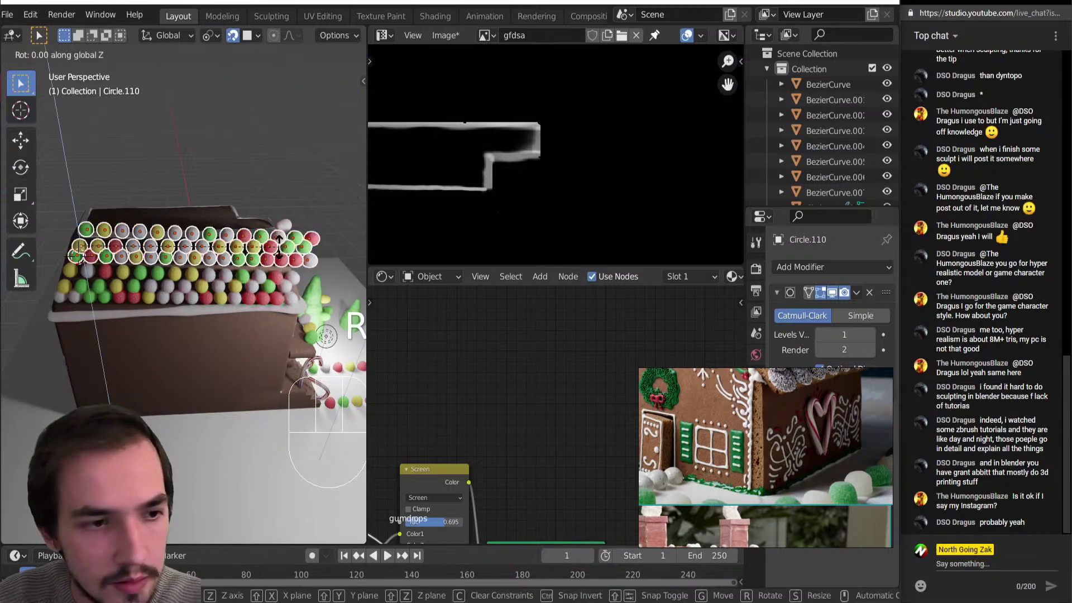
pyautogui.press('z')
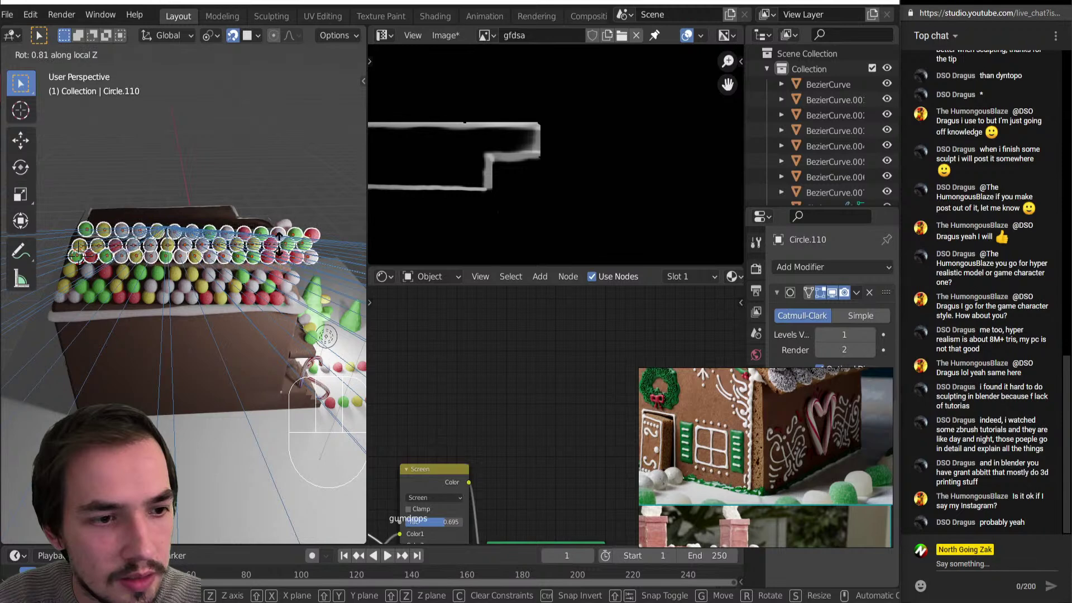
pyautogui.click(277, 249)
# Delete the eight gumdrops at the rear end of the top row on the side roof slope.
pyautogui.rightClick(88, 227)
pyautogui.keyDown('shift'); pyautogui.rightClick(107, 233); pyautogui.keyUp('shift')
pyautogui.keyDown('shift'); pyautogui.rightClick(124, 233); pyautogui.keyUp('shift')
pyautogui.keyDown('shift'); pyautogui.rightClick(140, 234); pyautogui.keyUp('shift')
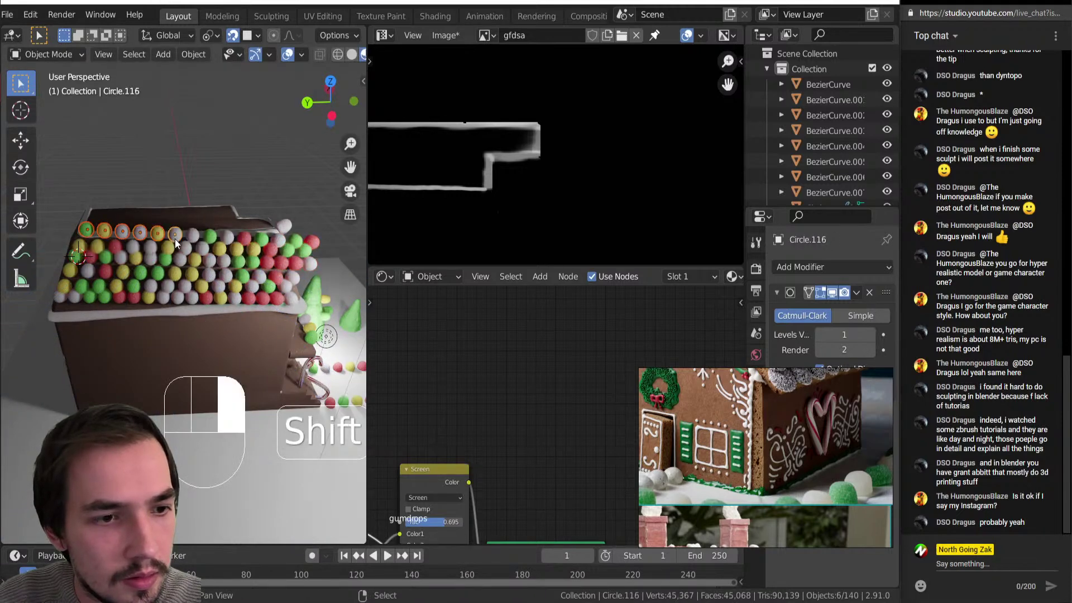
pyautogui.keyDown('shift'); pyautogui.rightClick(210, 236); pyautogui.keyUp('shift')
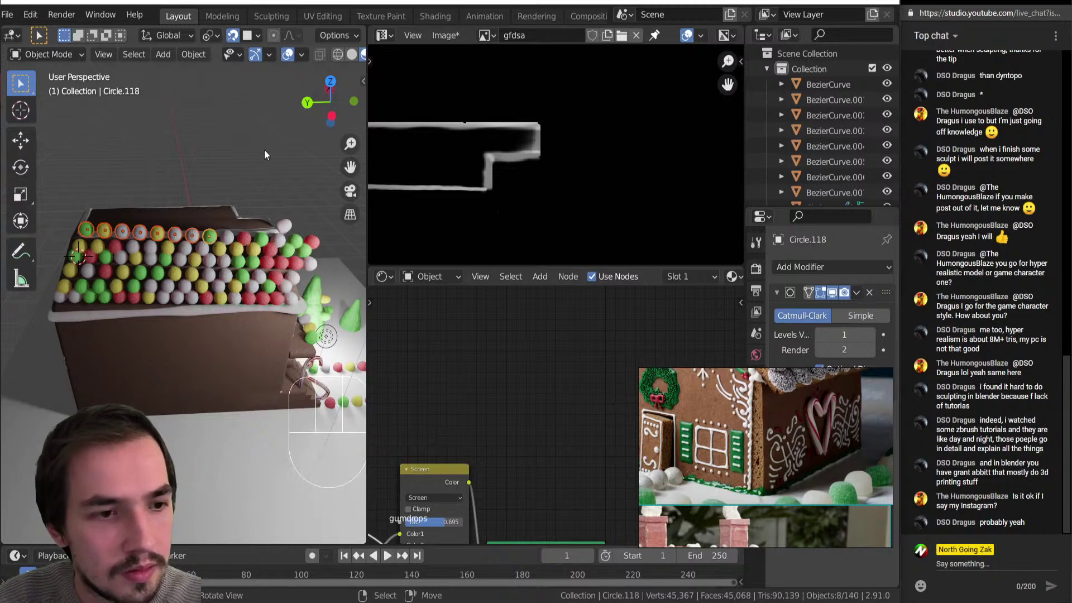
pyautogui.press('Delete')
# Delete the five gumdrops that overhang the front end of the side roof slope.
pyautogui.moveTo(256, 212); pyautogui.dragTo(215, 250, button='middle')
pyautogui.scroll(4, 216, 252)
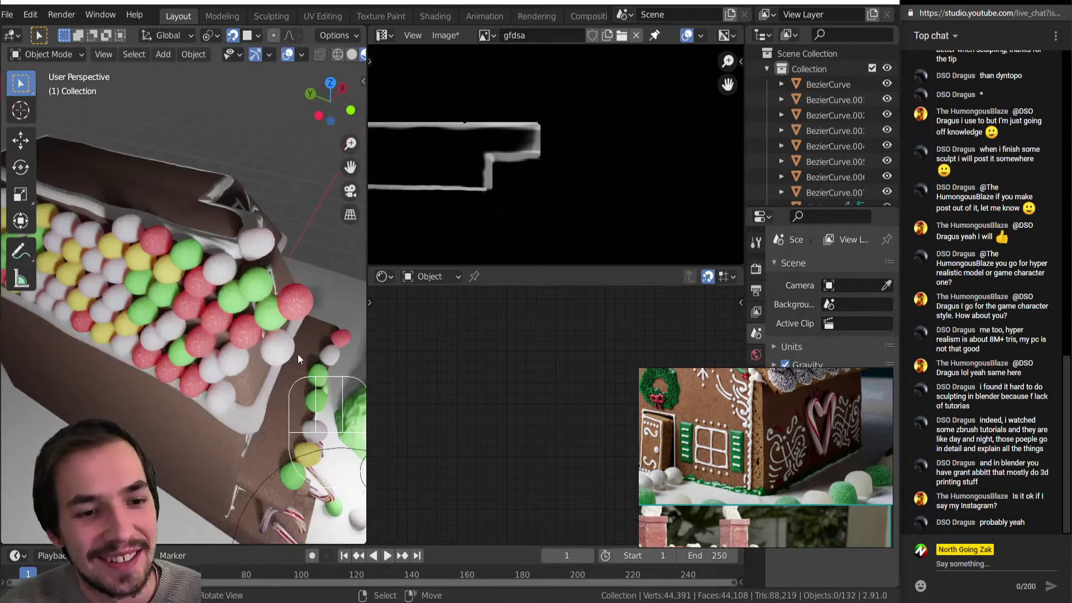
pyautogui.keyDown('shift'); pyautogui.rightClick(277, 345); pyautogui.keyUp('shift')
pyautogui.keyDown('shift'); pyautogui.rightClick(263, 320); pyautogui.keyUp('shift')
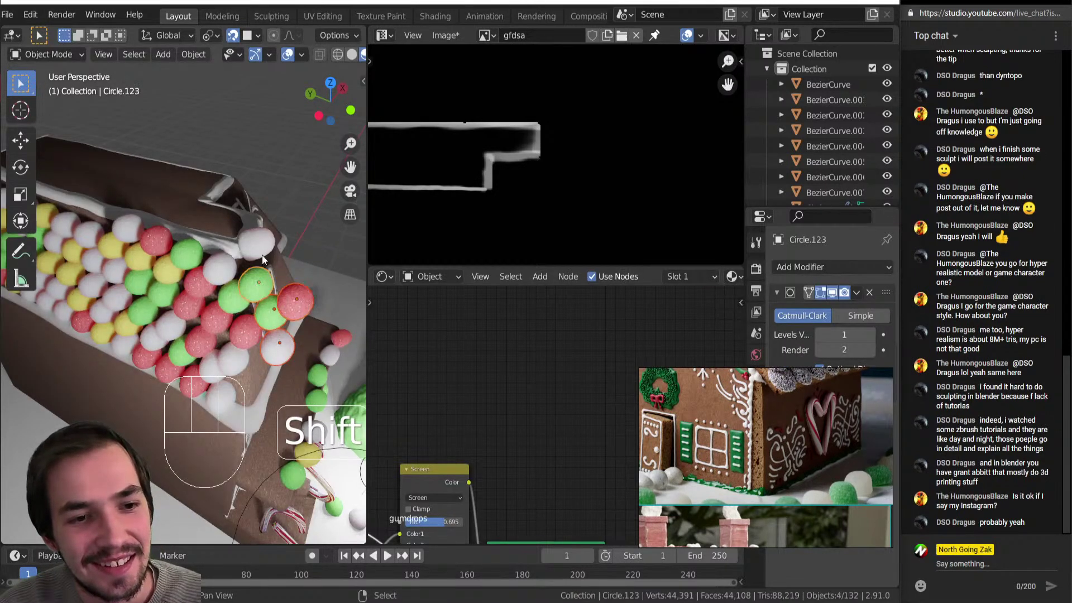
pyautogui.press('Delete')
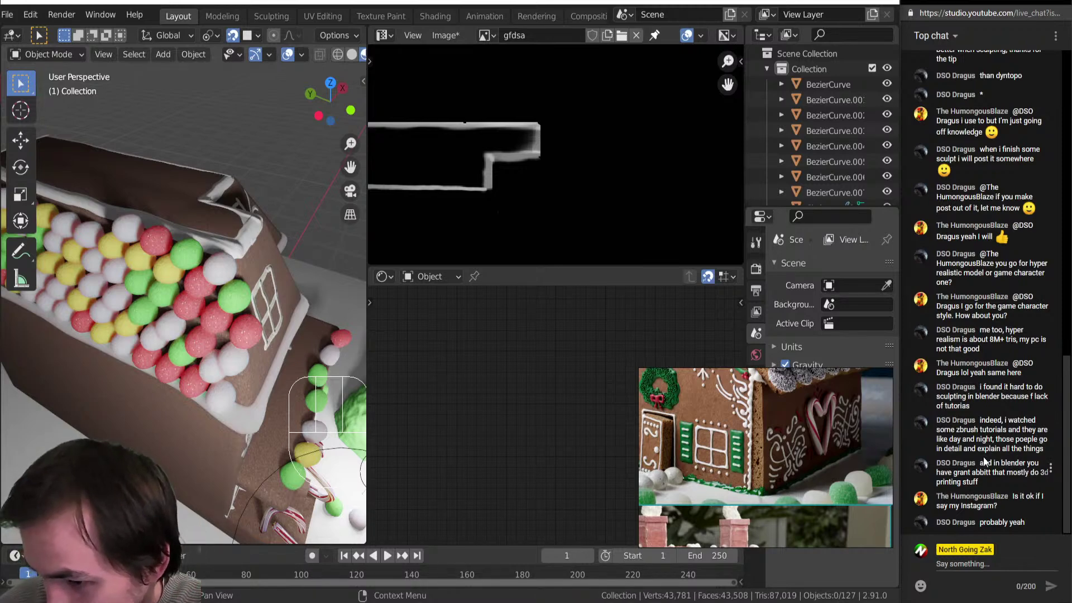
# Scatter eighteen linked duplicates of a gumdrop loosely across the bare upper roof surface beside the dense rows.
pyautogui.moveTo(273, 362); pyautogui.dragTo(178, 357, button='middle')
pyautogui.click(159, 324)
pyautogui.hotkey('alt', 'd')
pyautogui.hotkey('alt', 'd')
pyautogui.hotkey('alt', 'd')
pyautogui.hotkey('alt', 'd')
pyautogui.hotkey('alt', 'd')
pyautogui.hotkey('alt', 'd')
pyautogui.hotkey('alt', 'd')
pyautogui.hotkey('alt', 'd')
pyautogui.hotkey('alt', 'd')
pyautogui.hotkey('alt', 'd')
pyautogui.hotkey('alt', 'd')
pyautogui.hotkey('alt', 'd')
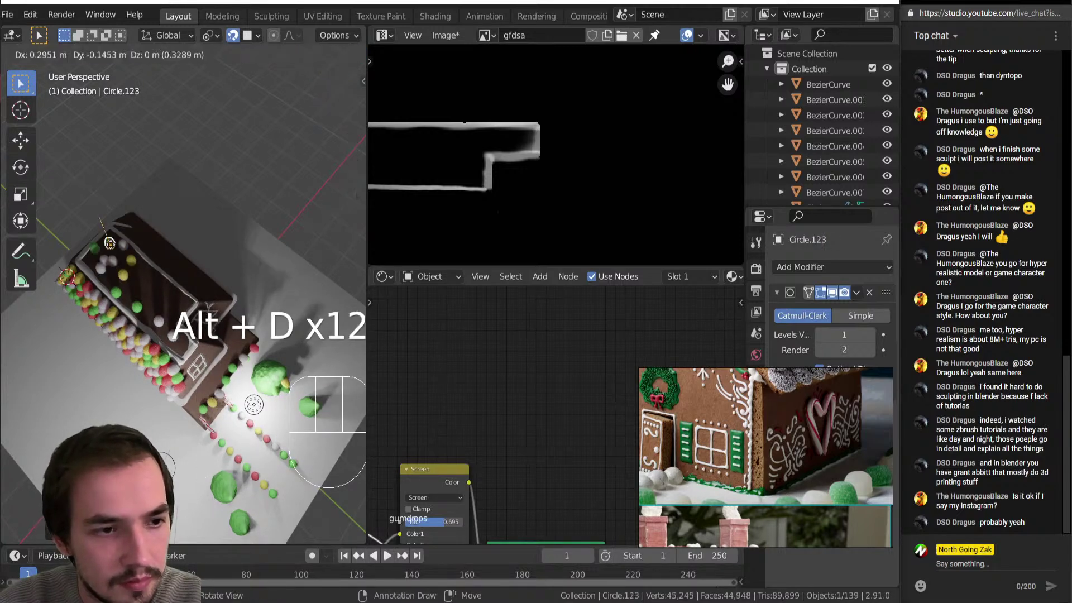
pyautogui.hotkey('alt', 'd')
pyautogui.hotkey('alt', 'd')
pyautogui.hotkey('alt', 'd')
pyautogui.hotkey('alt', 'd')
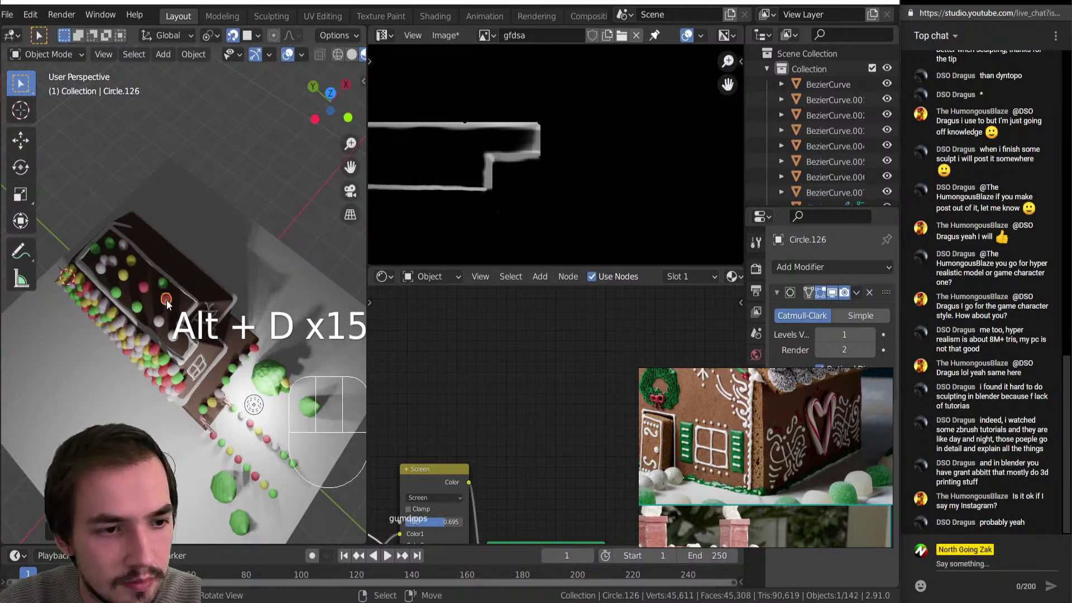
pyautogui.hotkey('alt', 'd')
pyautogui.hotkey('alt', 'd')
# Make the ground plane active for sculpting, choose the Clay Strips brush, and open the plane's mesh in Edit Mode.
pyautogui.moveTo(308, 420); pyautogui.dragTo(237, 327, button='middle')
pyautogui.press('Tab')
pyautogui.click(255, 401)
pyautogui.press('Tab')
pyautogui.moveTo(254, 401); pyautogui.dragTo(253, 472, button='middle')
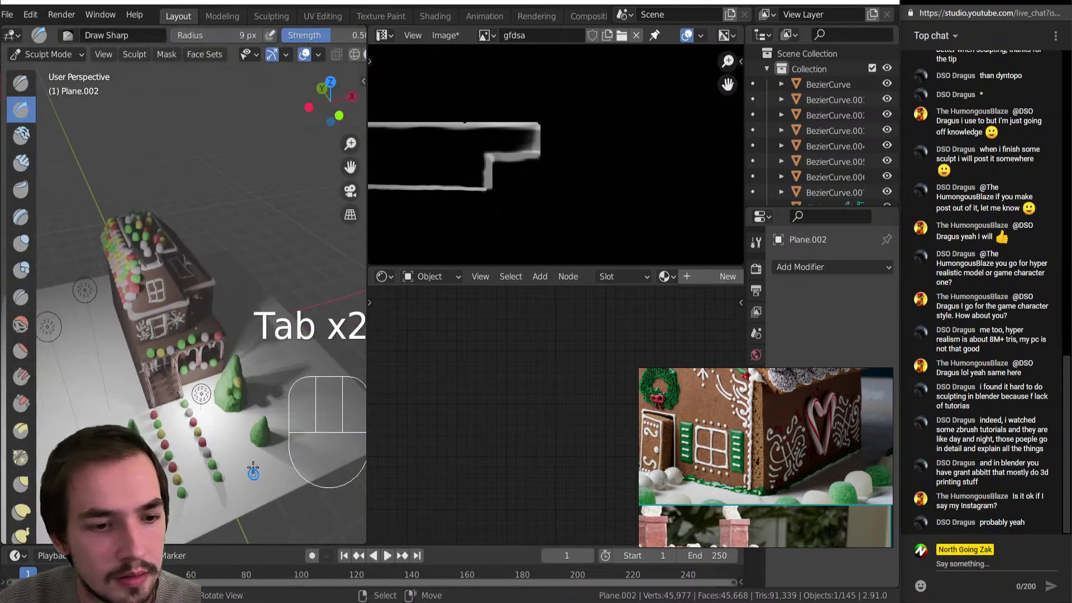
pyautogui.click(26, 163)
pyautogui.press('Tab')
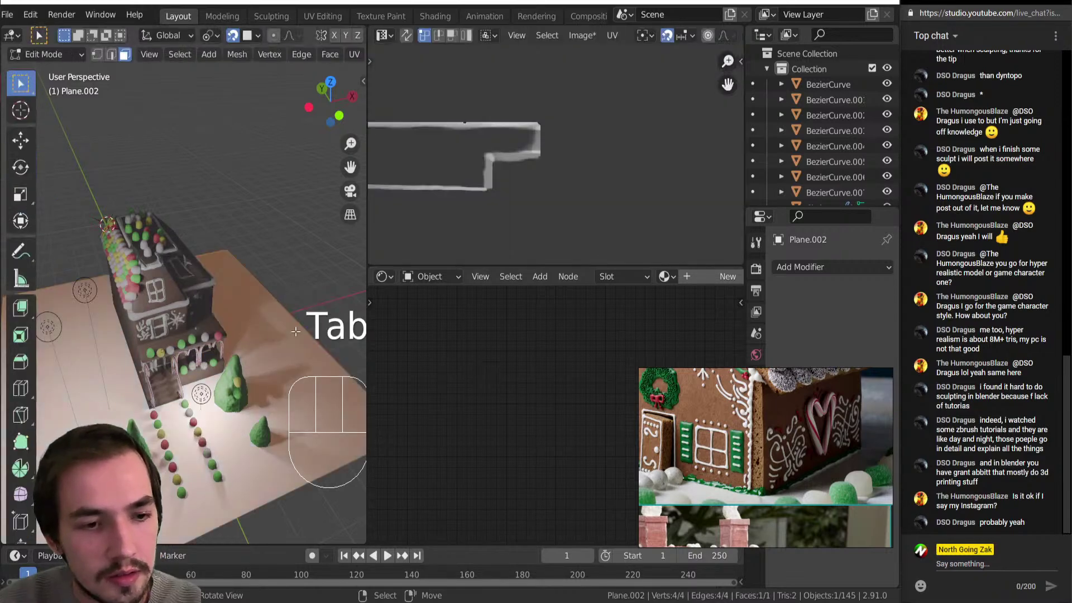
pyautogui.press('w')
pyautogui.click(282, 318)
pyautogui.press('w')
pyautogui.click(280, 357)
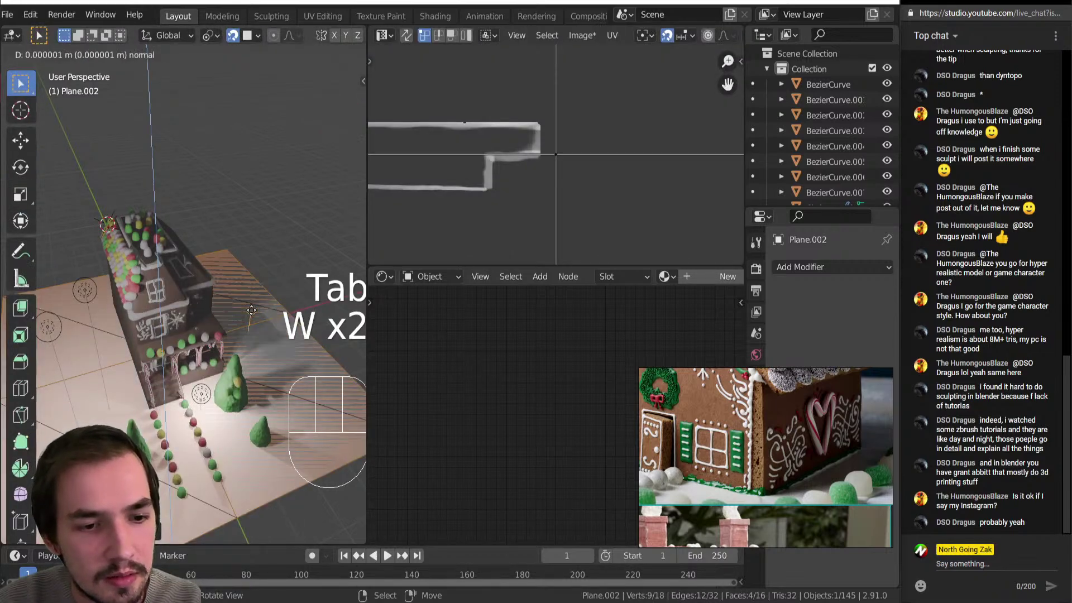
pyautogui.click(262, 346)
pyautogui.hotkey('ctrl', 'z')
pyautogui.hotkey('ctrl', 'z')
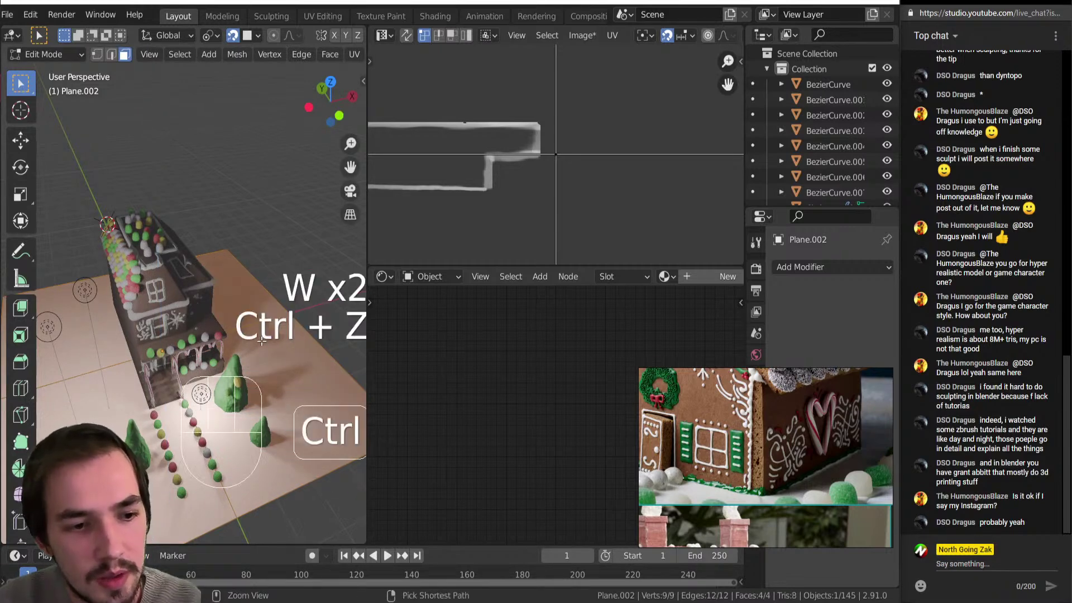
# Subdivide the ground plane with 24 cuts.
pyautogui.press('w')
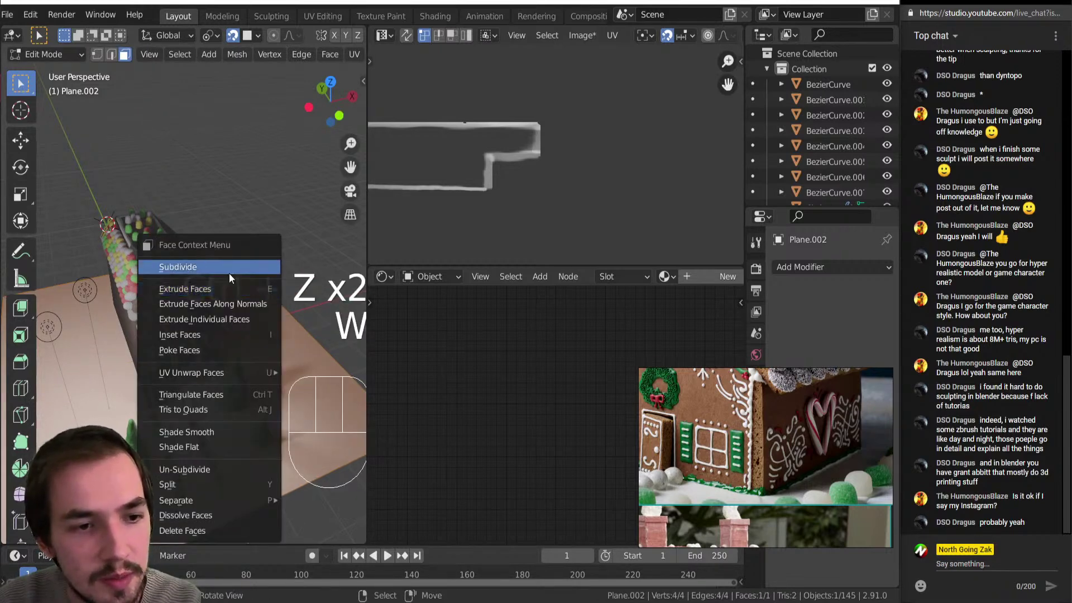
pyautogui.click(229, 268)
pyautogui.click(191, 426)
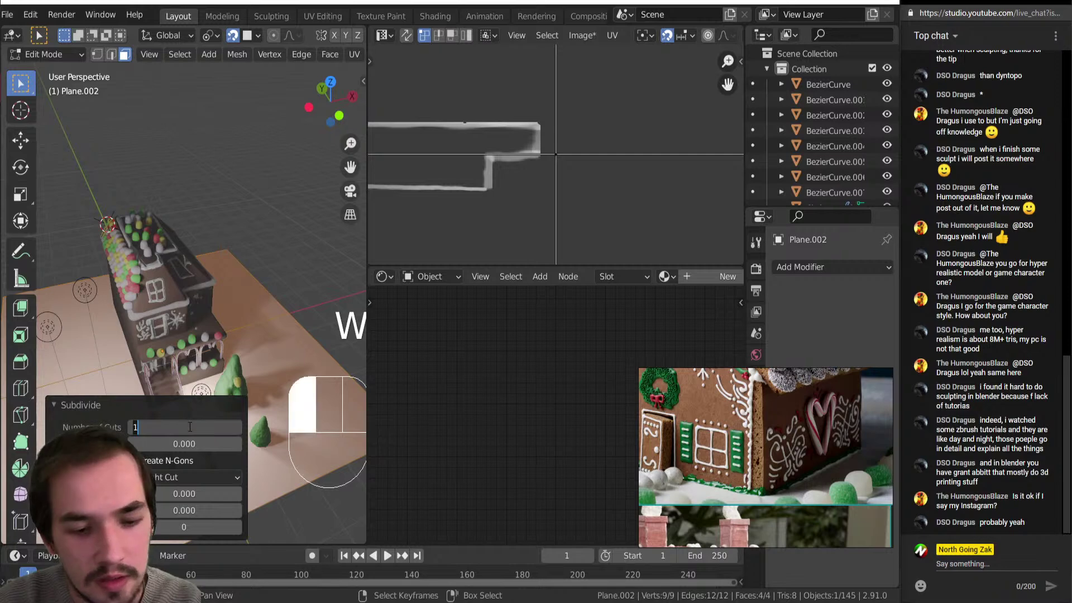
pyautogui.write('12')
pyautogui.press('Return')
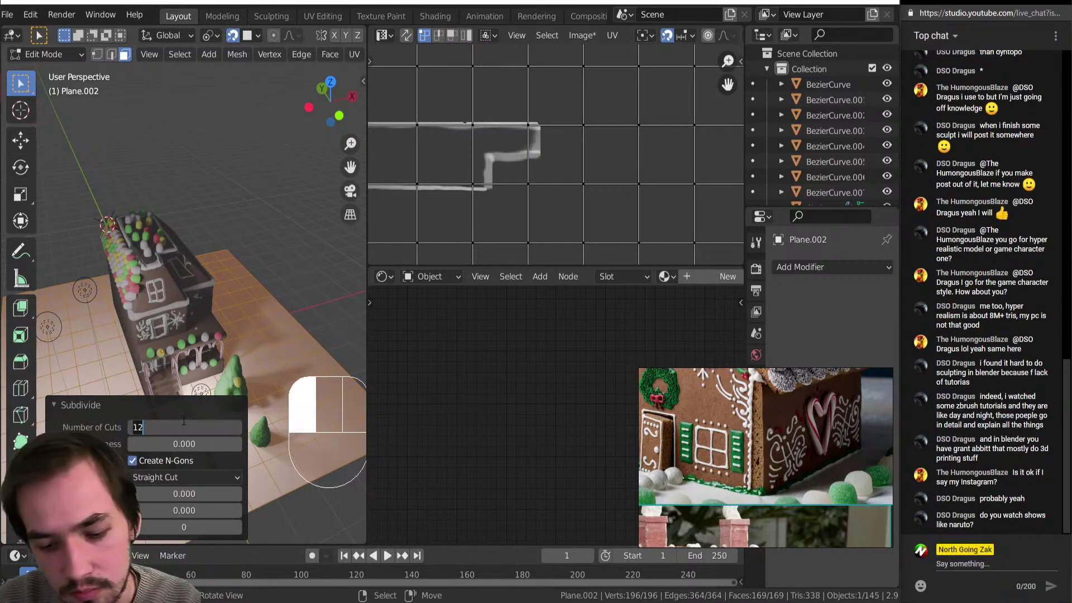
pyautogui.press('Return')
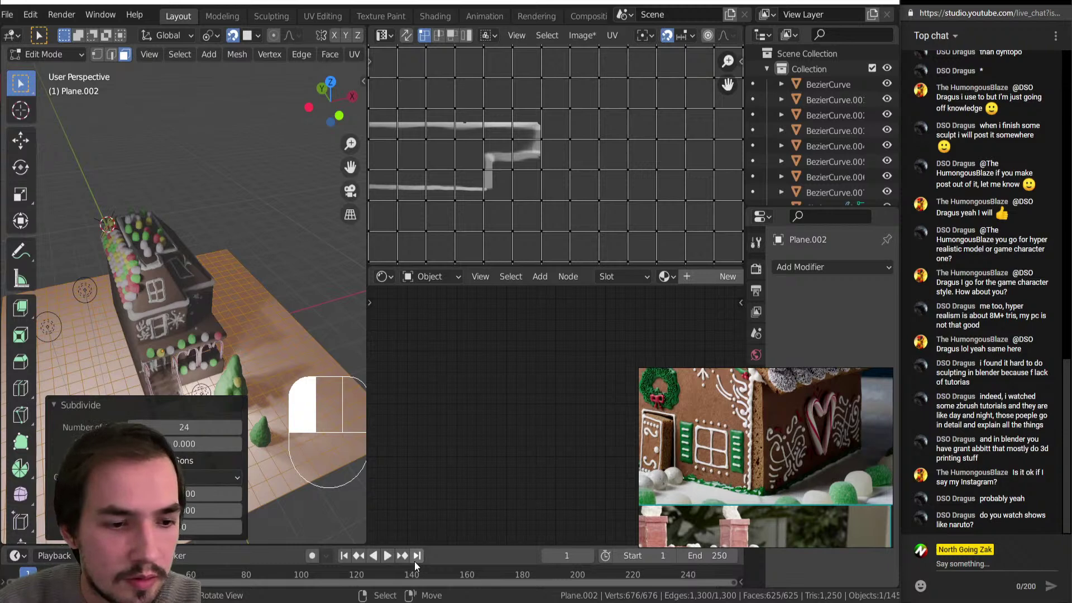
# Subdivide the ground plane three more times with one cut each for a dense sculpting mesh.
pyautogui.press('w')
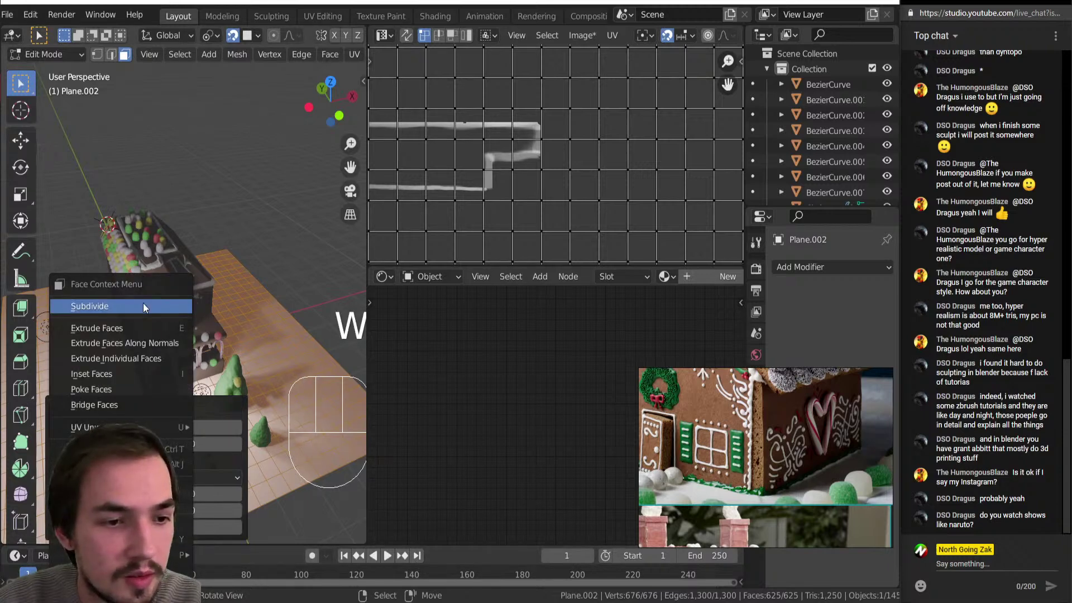
pyautogui.click(143, 304)
pyautogui.moveTo(180, 329); pyautogui.dragTo(197, 328, button='middle')
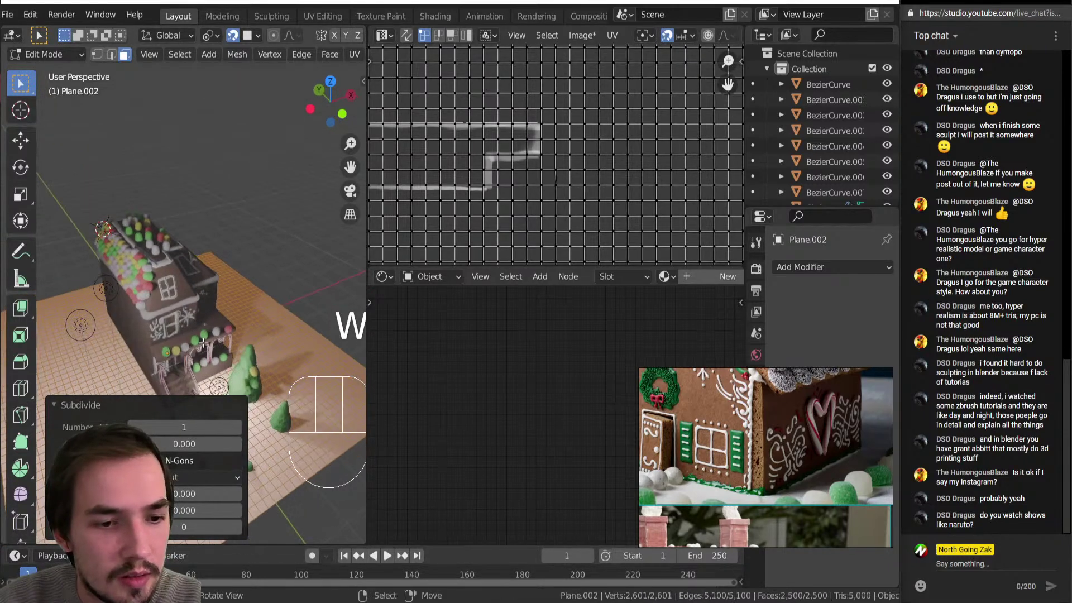
pyautogui.press('w')
pyautogui.click(169, 307)
pyautogui.press('w')
pyautogui.click(169, 308)
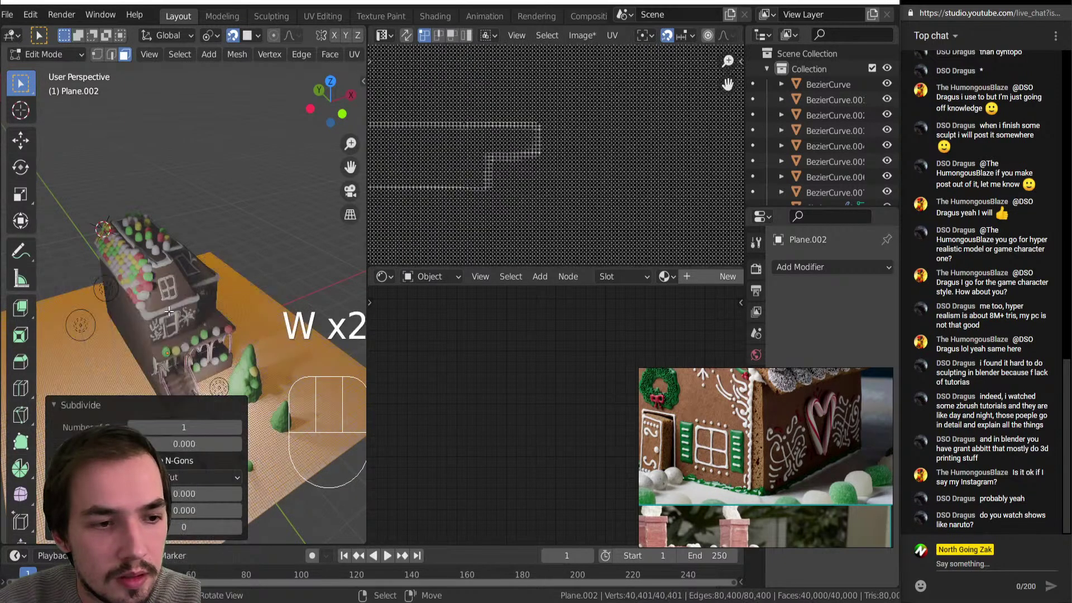
# Enlarge the Clay Strips brush to 41 px in Sculpt Mode and build up broad snow drifts on the ground around the house.
pyautogui.press('Tab')
pyautogui.click(177, 463)
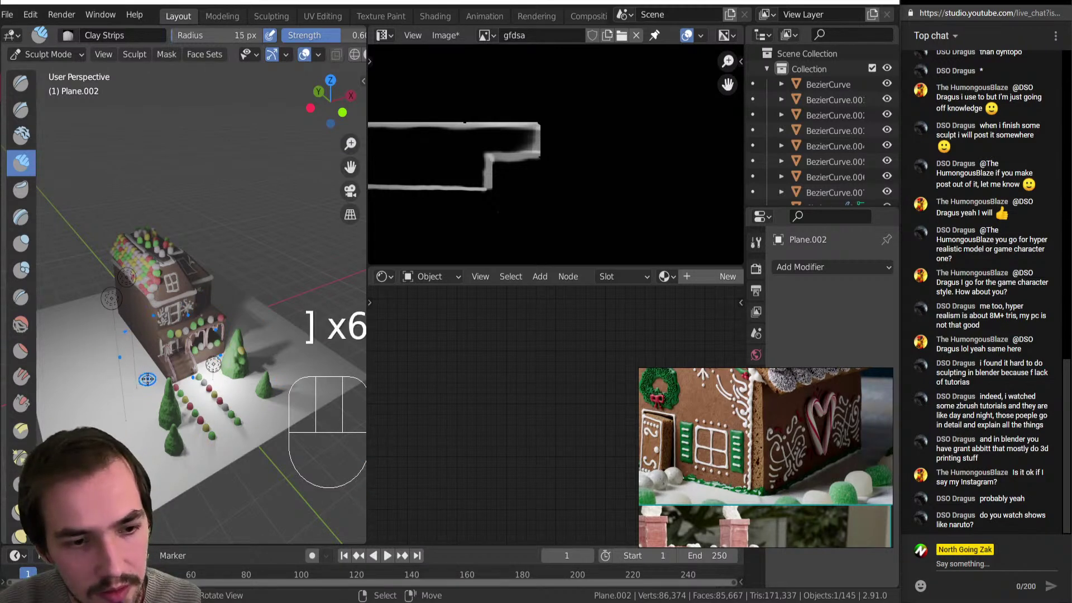
pyautogui.press(']')
pyautogui.press(']')
pyautogui.press(']')
pyautogui.press(']')
pyautogui.press(']')
pyautogui.press(']')
pyautogui.press(']')
pyautogui.press(']')
pyautogui.press(']')
pyautogui.press(']')
pyautogui.press(']')
pyautogui.press(']')
pyautogui.click(161, 384)
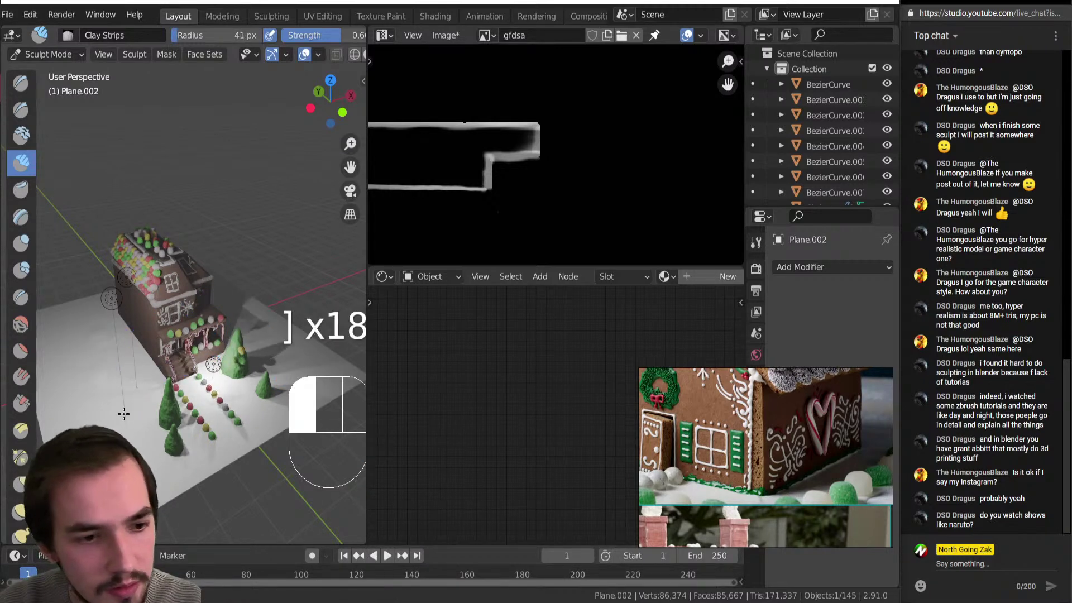
pyautogui.moveTo(135, 392); pyautogui.dragTo(148, 366)
pyautogui.moveTo(96, 340); pyautogui.dragTo(75, 351)
# Reduce the Clay Strips brush to 32 px and smaller and sculpt finer snow mounds beside and in front of the house.
pyautogui.press('[')
pyautogui.press('[')
pyautogui.press('[')
pyautogui.moveTo(92, 388); pyautogui.dragTo(109, 423)
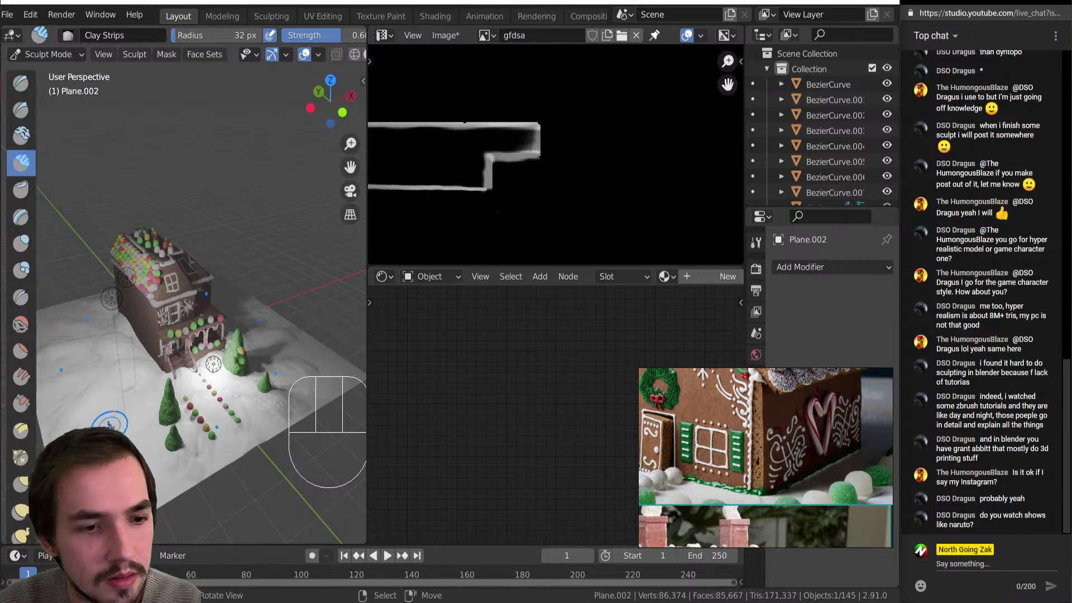
pyautogui.press('[')
pyautogui.press('[')
pyautogui.press('[')
pyautogui.moveTo(213, 364); pyautogui.dragTo(213, 364)
pyautogui.moveTo(132, 430)
pyautogui.mouseDown()
pyautogui.moveTo(92, 443)
pyautogui.moveTo(122, 413)
pyautogui.moveTo(121, 366)
pyautogui.mouseUp()
# Switch to the Draw brush and solid shading, and sculpt raised snow ridges on the ground in front of the house.
pyautogui.press('x')
pyautogui.press('z')
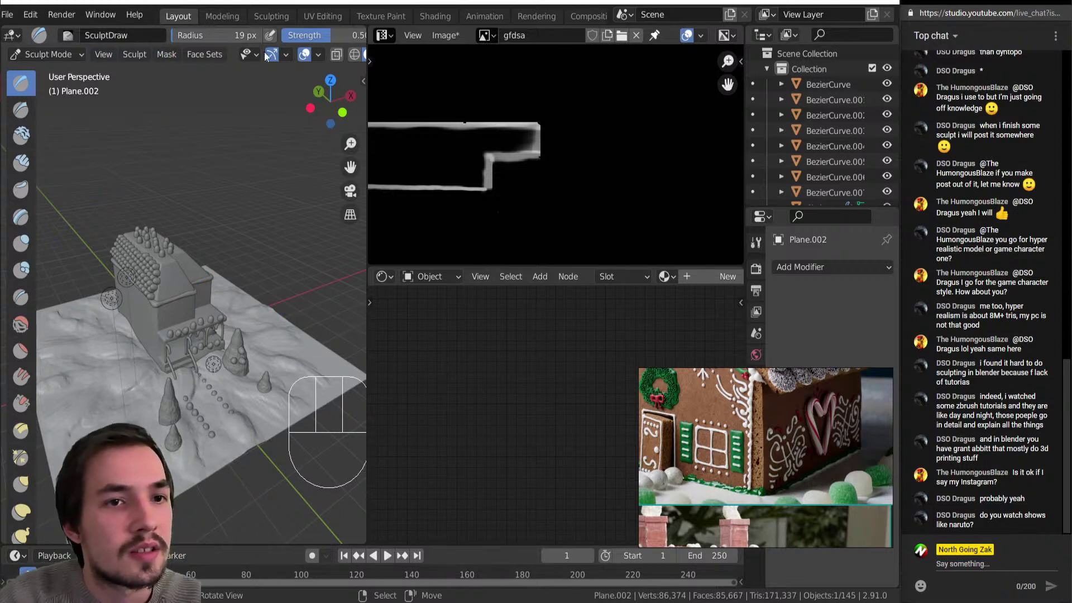
pyautogui.scroll(-5, 280, 36)
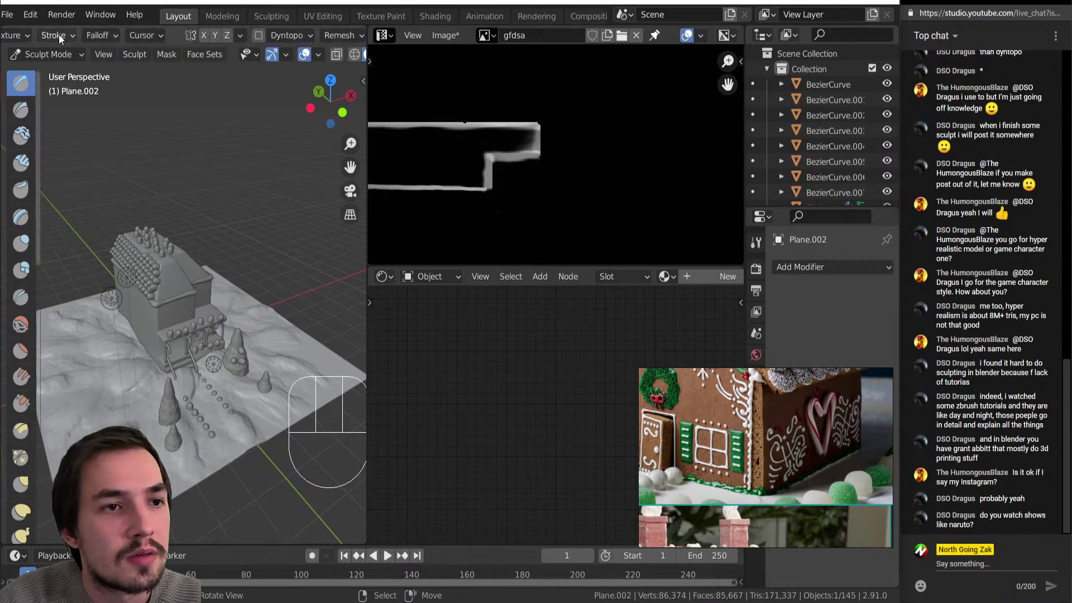
pyautogui.click(64, 33)
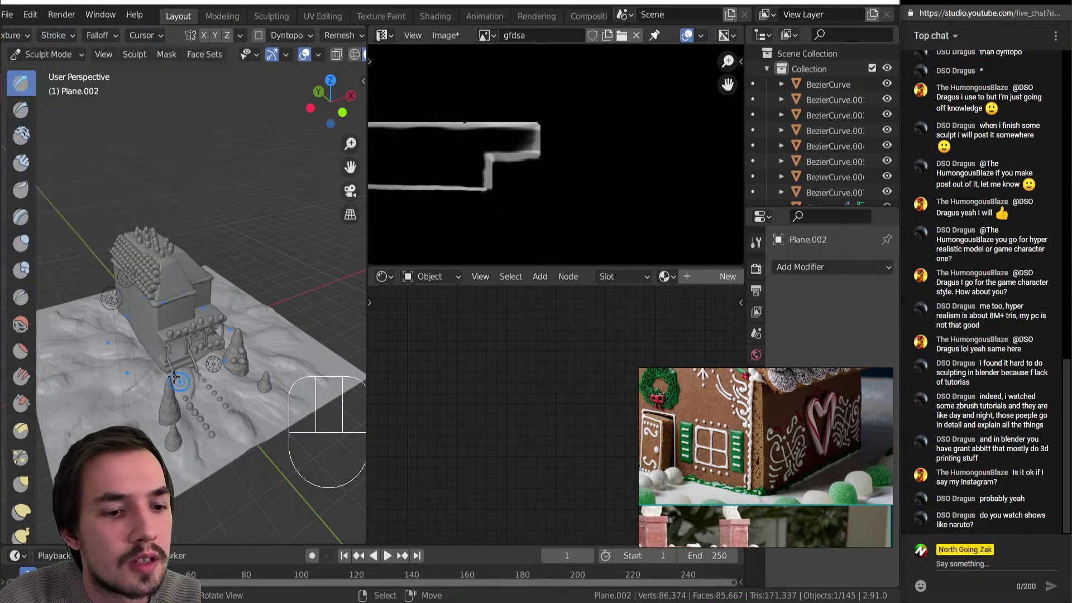
pyautogui.moveTo(144, 392); pyautogui.dragTo(133, 431)
pyautogui.moveTo(213, 364); pyautogui.dragTo(213, 364)
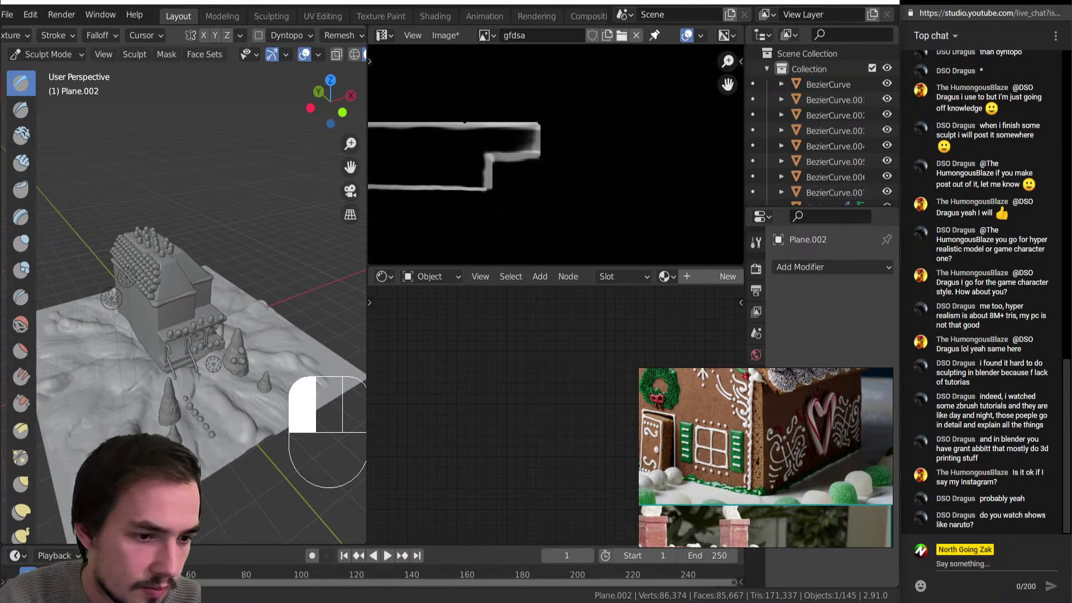
pyautogui.moveTo(124, 438); pyautogui.dragTo(117, 448)
pyautogui.moveTo(122, 438); pyautogui.dragTo(109, 456)
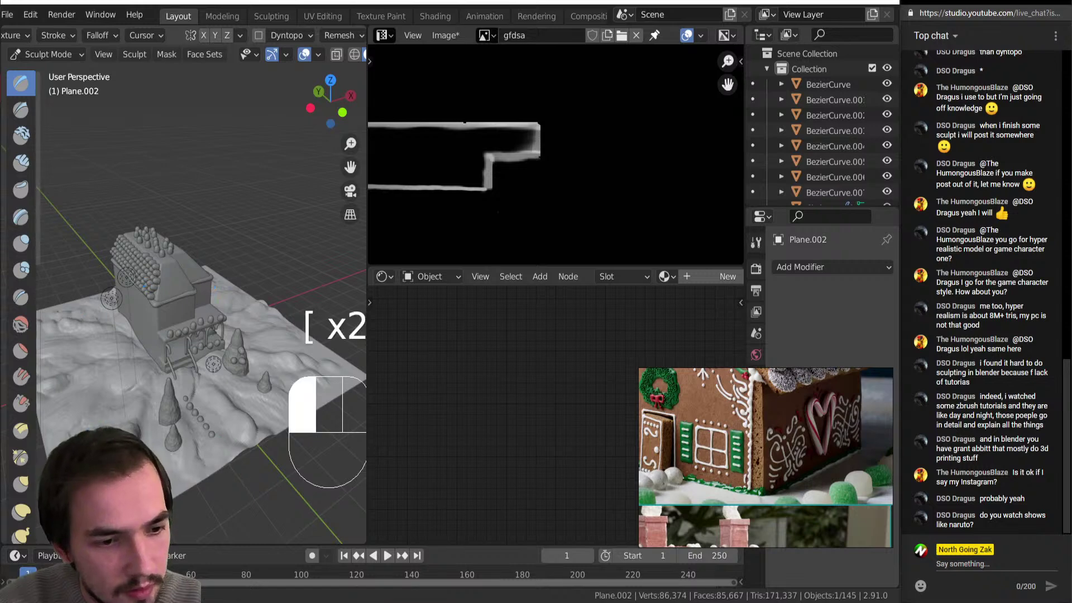
# Sculpt narrower snow ridges beside the front path with a smaller Draw brush, seen from above.
pyautogui.moveTo(331, 101); pyautogui.dragTo(339, 175)
pyautogui.press('[')
pyautogui.press('[')
pyautogui.press('[')
pyautogui.moveTo(143, 403); pyautogui.dragTo(121, 439)
pyautogui.moveTo(137, 419); pyautogui.dragTo(121, 439)
pyautogui.moveTo(135, 420)
pyautogui.mouseDown()
pyautogui.moveTo(119, 439)
pyautogui.moveTo(102, 402)
pyautogui.mouseUp()
# Enlarge the Draw brush and raise the snow along the side wall of the house.
pyautogui.press(']')
pyautogui.press(']')
pyautogui.press(']')
pyautogui.press(']')
pyautogui.press(']')
pyautogui.press(']')
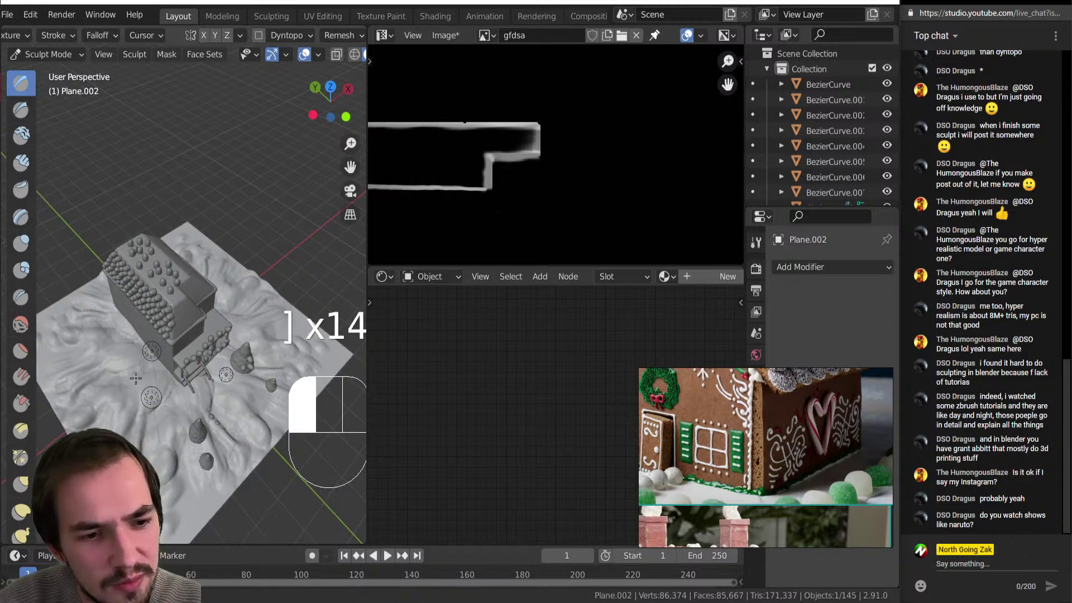
pyautogui.moveTo(152, 361); pyautogui.dragTo(168, 363)
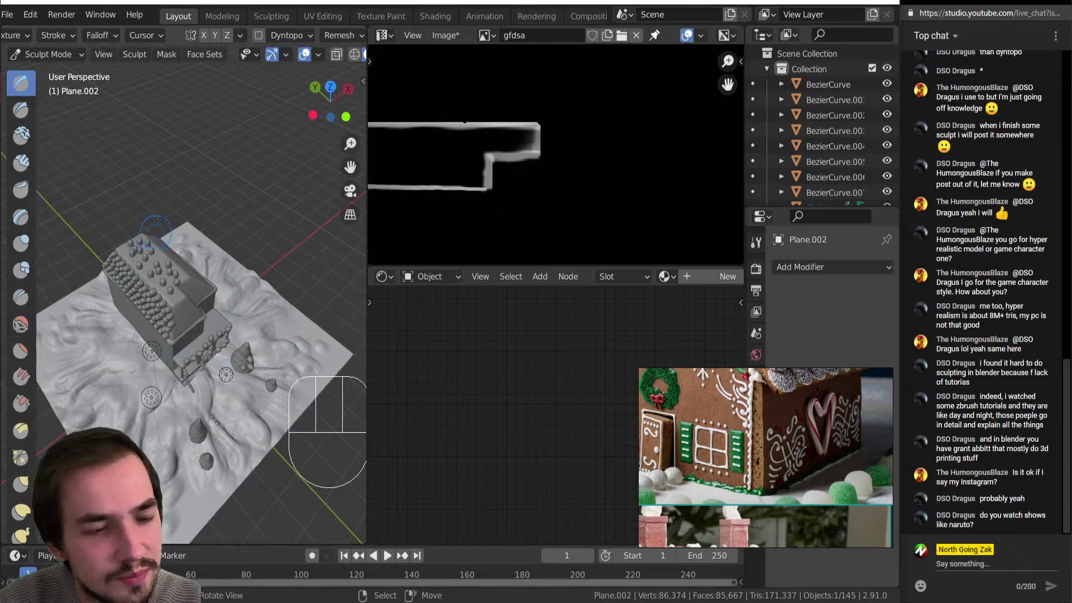
# Check the sculpt symmetry settings, greatly enlarge the Draw brush, and raise wide snow drifts around the house.
pyautogui.click(240, 35)
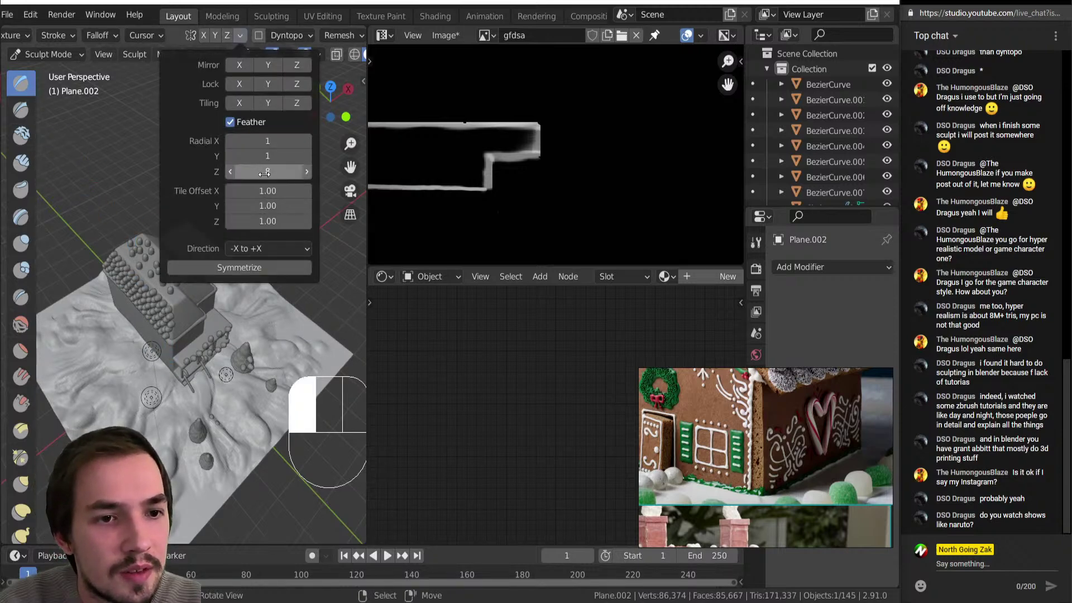
pyautogui.click(156, 209)
pyautogui.press(']')
pyautogui.press(']')
pyautogui.press(']')
pyautogui.press(']')
pyautogui.press(']')
pyautogui.press(']')
pyautogui.press(']')
pyautogui.press(']')
pyautogui.press(']')
pyautogui.press(']')
pyautogui.press(']')
pyautogui.moveTo(144, 400)
pyautogui.mouseDown()
pyautogui.moveTo(95, 329)
pyautogui.moveTo(140, 313)
pyautogui.mouseUp()
# Reduce the Draw brush slightly and sculpt more snow drifts in the front yard and along the ground's outer area.
pyautogui.press('[')
pyautogui.press('[')
pyautogui.press('[')
pyautogui.moveTo(275, 368)
pyautogui.mouseDown()
pyautogui.moveTo(249, 384)
pyautogui.moveTo(218, 437)
pyautogui.mouseUp()
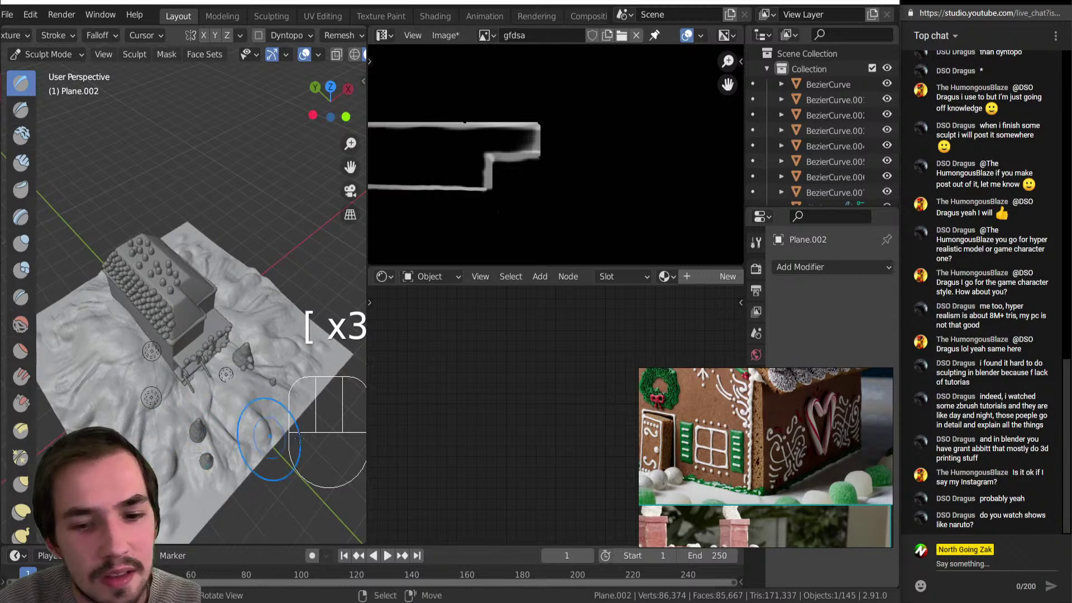
pyautogui.moveTo(329, 101); pyautogui.dragTo(319, 27)
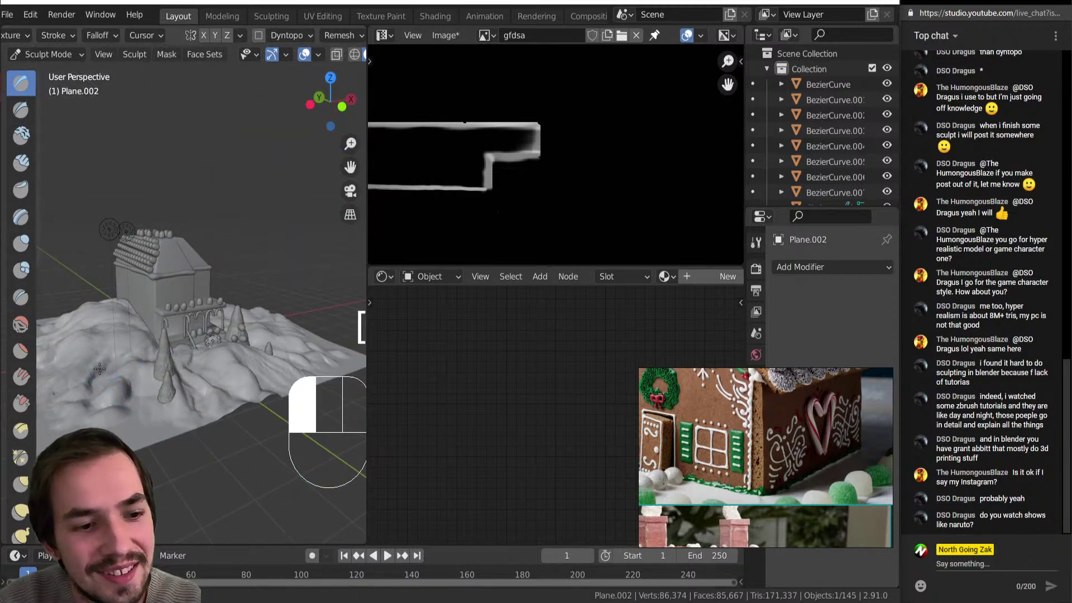
pyautogui.moveTo(348, 93)
pyautogui.mouseDown()
pyautogui.moveTo(322, 112)
pyautogui.moveTo(324, 129)
pyautogui.mouseUp()
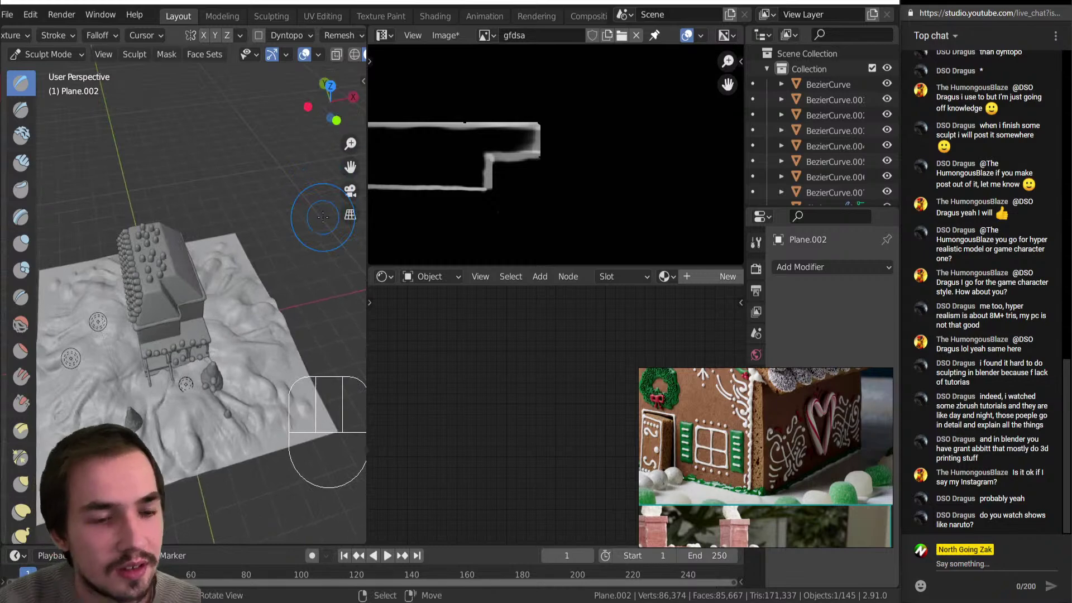
# In Edit Mode on the ground plane, circle-select only the faces of the front path strip, from the porch steps to the plane's edge.
pyautogui.press('Tab')
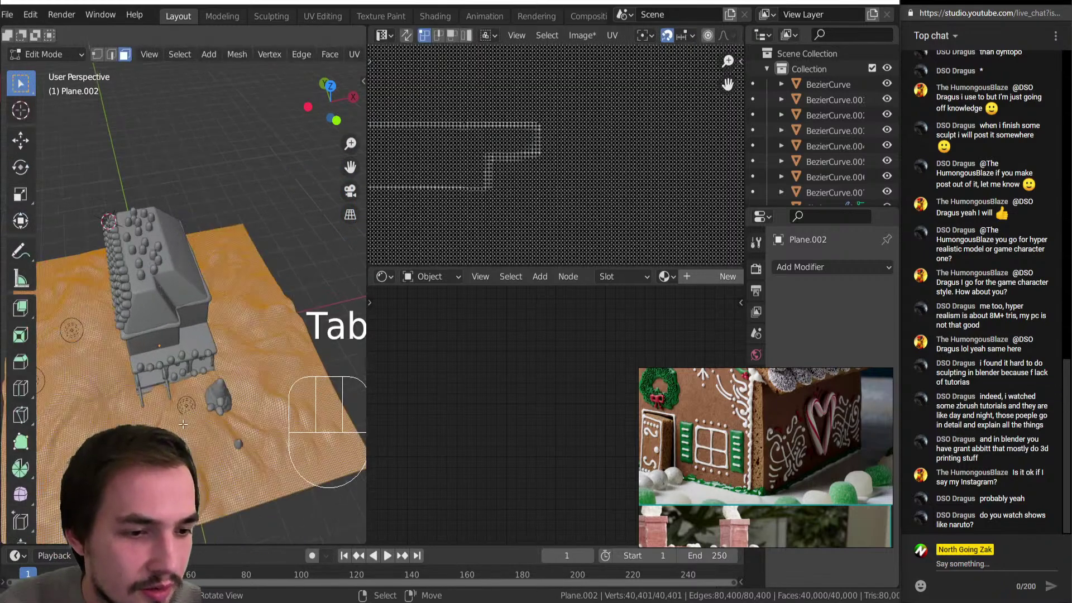
pyautogui.keyDown('shift'); pyautogui.moveTo(279, 251); pyautogui.dragTo(204, 294, button='middle'); pyautogui.keyUp('shift')
pyautogui.press('KP_7')
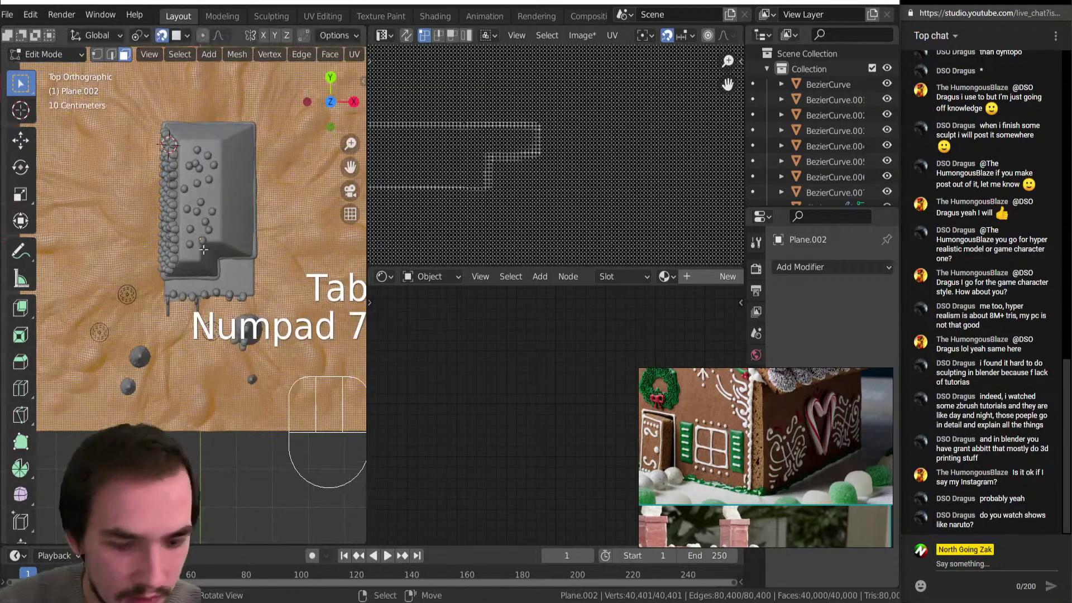
pyautogui.hotkey('alt', 'a')
pyautogui.press('c')
pyautogui.moveTo(172, 315); pyautogui.dragTo(185, 405)
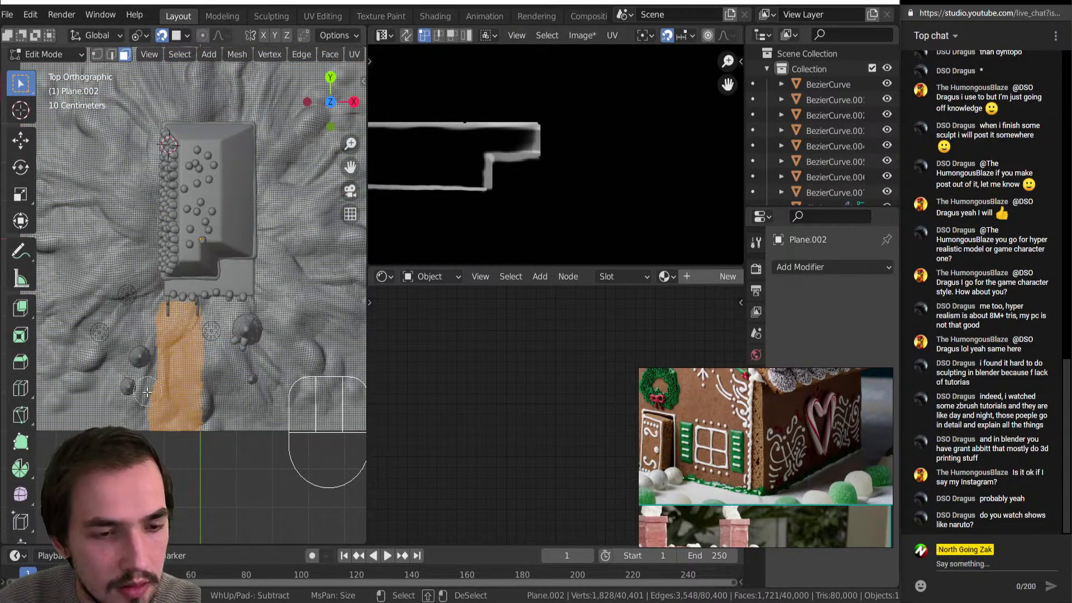
pyautogui.press('Escape')
pyautogui.moveTo(200, 389); pyautogui.dragTo(159, 375, button='middle')
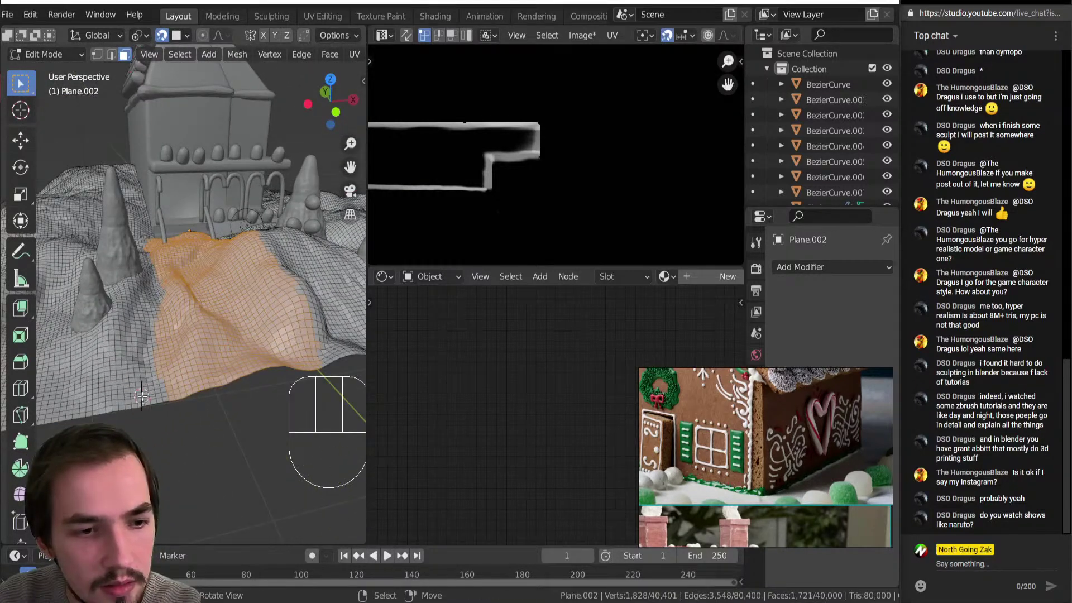
# Snap the 3D cursor to the world origin and turn on proportional editing for the ground mesh.
pyautogui.moveTo(182, 204); pyautogui.dragTo(190, 229, button='middle')
pyautogui.press('Tab')
pyautogui.hotkey('shift', 's')
pyautogui.click(195, 249)
pyautogui.press('Tab')
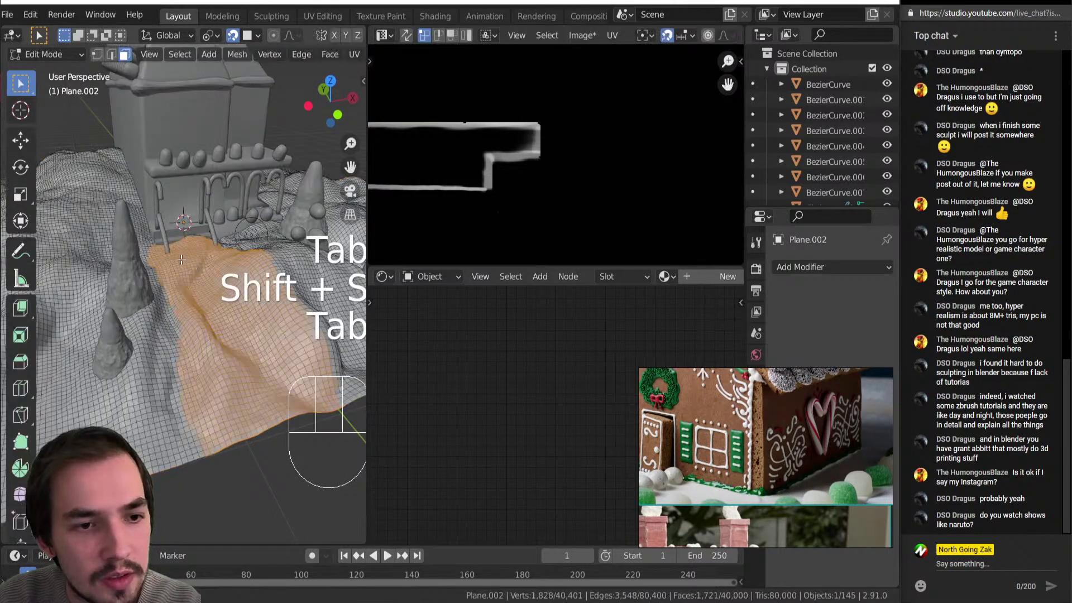
pyautogui.press('Tab')
pyautogui.hotkey('shift', 's')
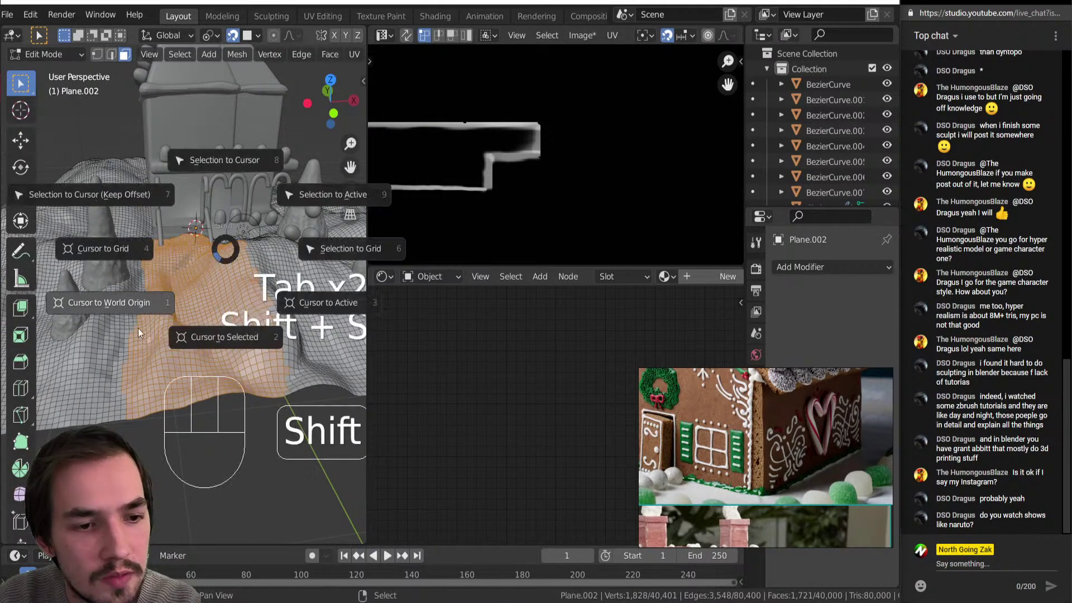
pyautogui.moveTo(254, 286); pyautogui.dragTo(246, 292, button='middle')
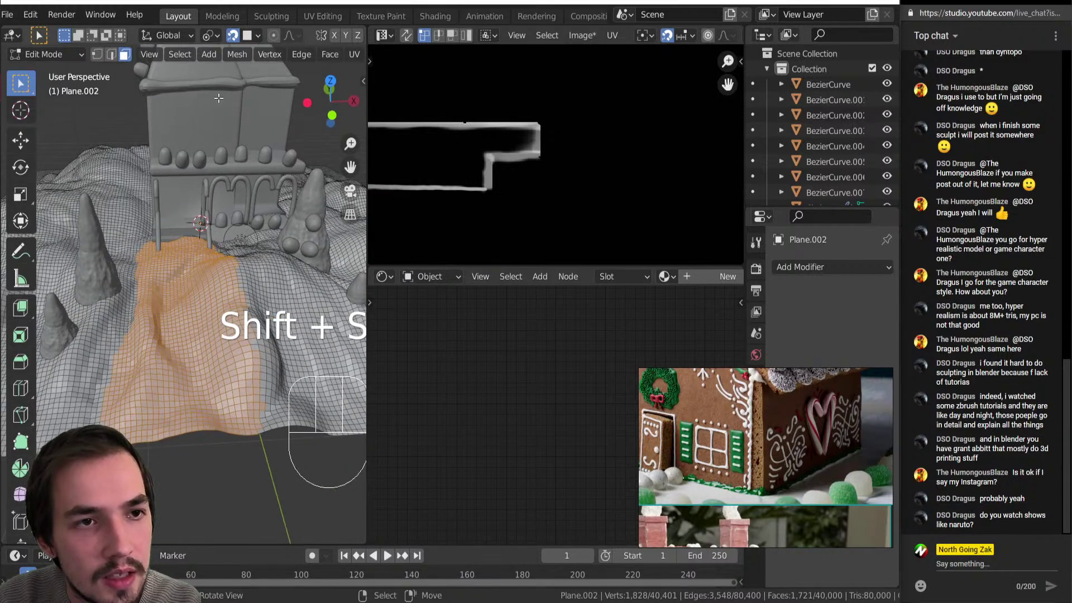
pyautogui.click(273, 36)
pyautogui.click(294, 35)
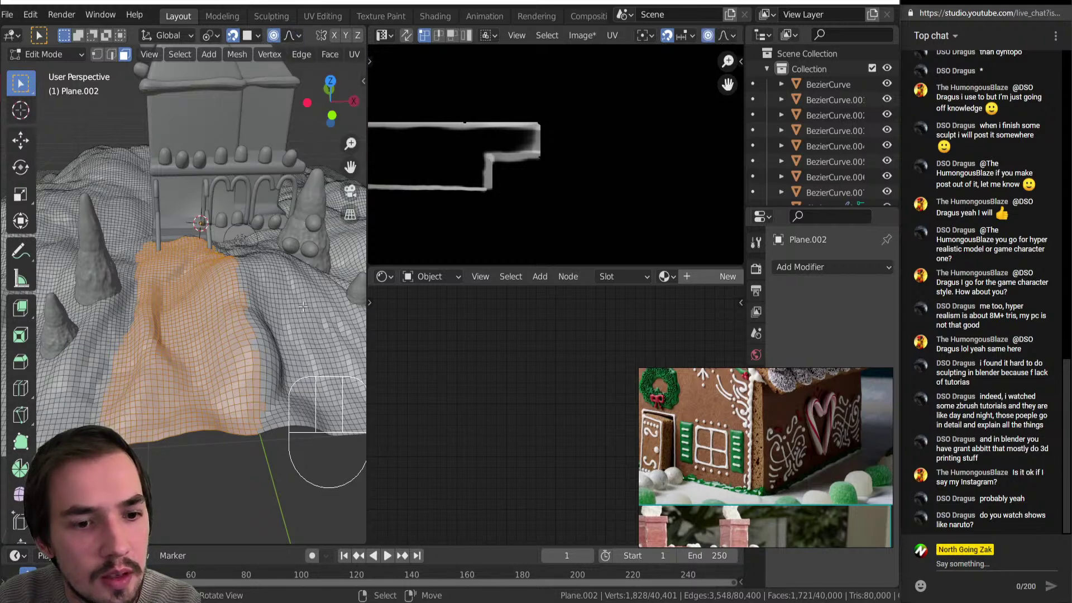
pyautogui.press('s')
pyautogui.press('z')
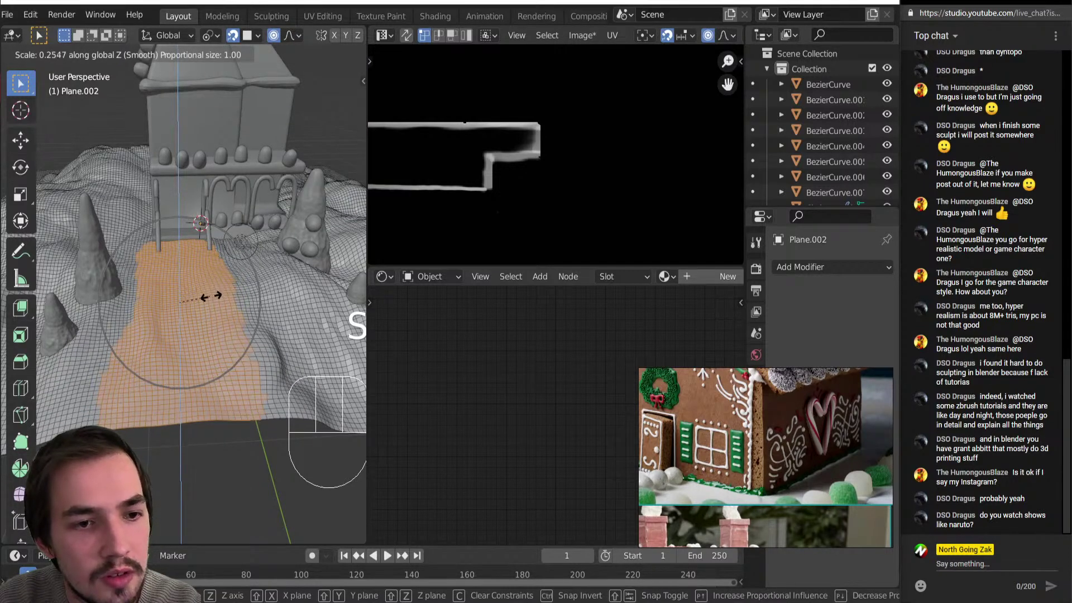
pyautogui.click(205, 65)
# Set the transform pivot to 3D Cursor and flatten the selected path faces along Z with smooth proportional editing.
pyautogui.click(212, 35)
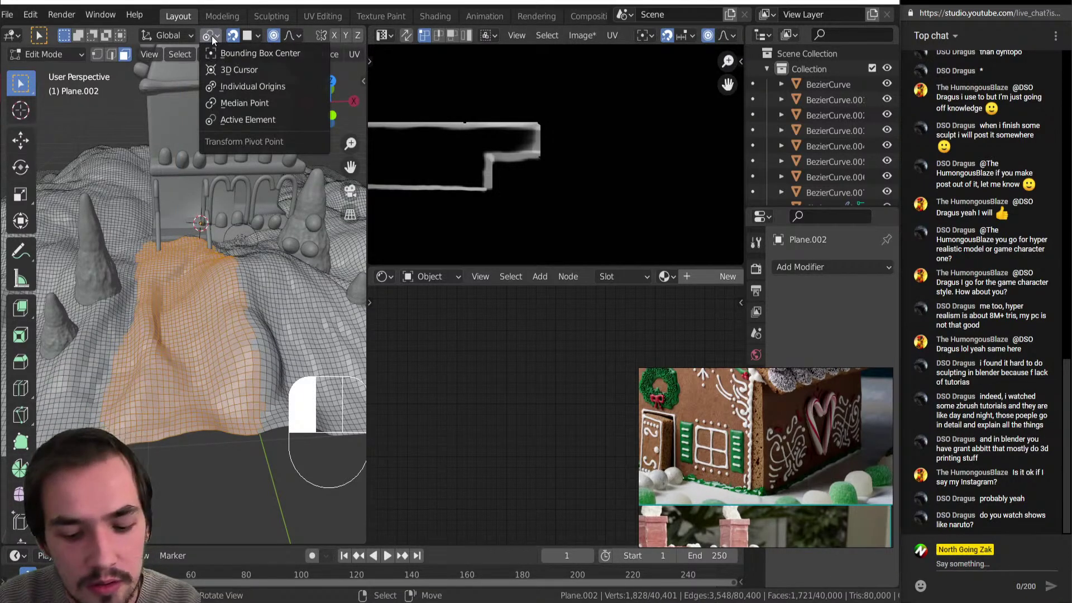
pyautogui.click(240, 67)
pyautogui.press('s')
pyautogui.press('z')
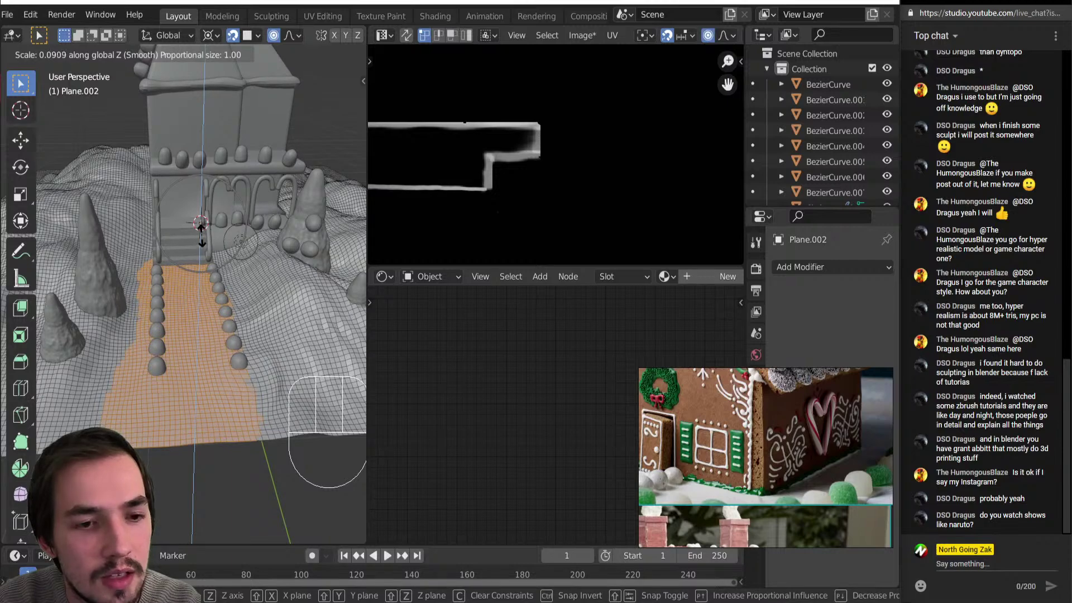
pyautogui.click(201, 224)
pyautogui.moveTo(201, 224); pyautogui.dragTo(162, 270, button='middle')
# Return to Object Mode, preview the scene in rendered shading, and shade the snowy ground smooth.
pyautogui.press('Tab')
pyautogui.press('z')
pyautogui.moveTo(199, 239)
pyautogui.mouseDown(button='middle')
pyautogui.moveTo(194, 225)
pyautogui.moveTo(254, 299)
pyautogui.moveTo(194, 358)
pyautogui.mouseUp(button='middle')
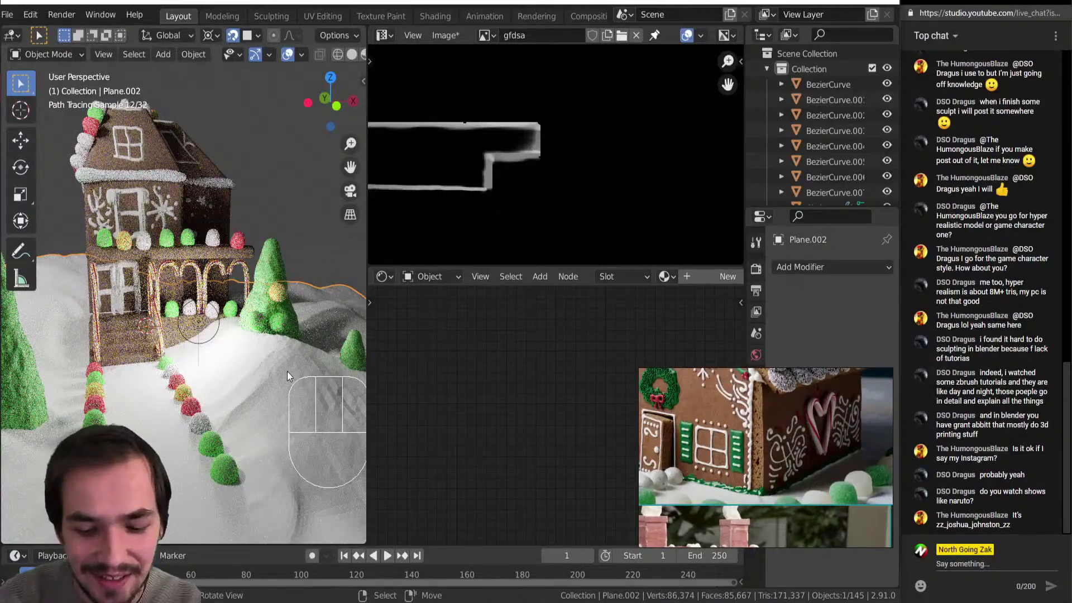
pyautogui.press('space')
pyautogui.write('shade smooth')
pyautogui.press('Return')
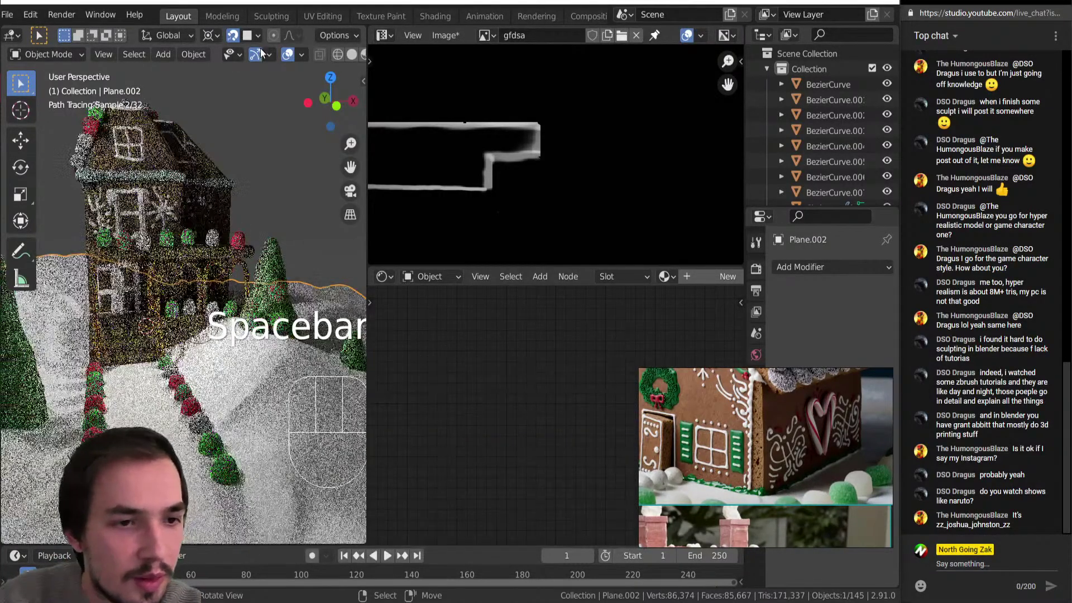
# Try the existing materials Material and Material.003 on the snowy ground plane.
pyautogui.scroll(-1, 670, 274)
pyautogui.moveTo(665, 273); pyautogui.dragTo(569, 276, button='middle')
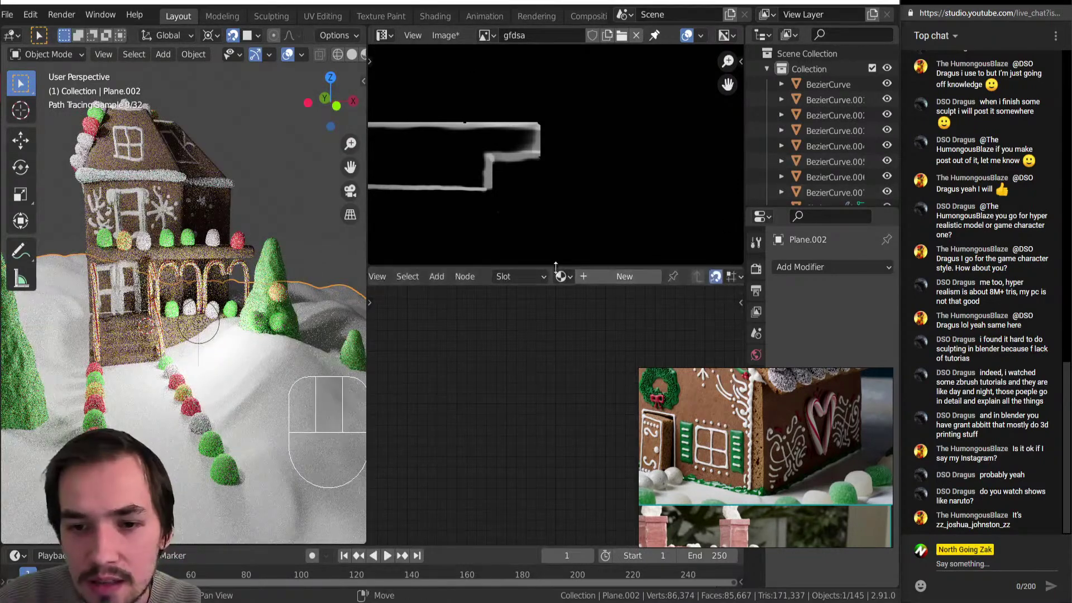
pyautogui.click(569, 277)
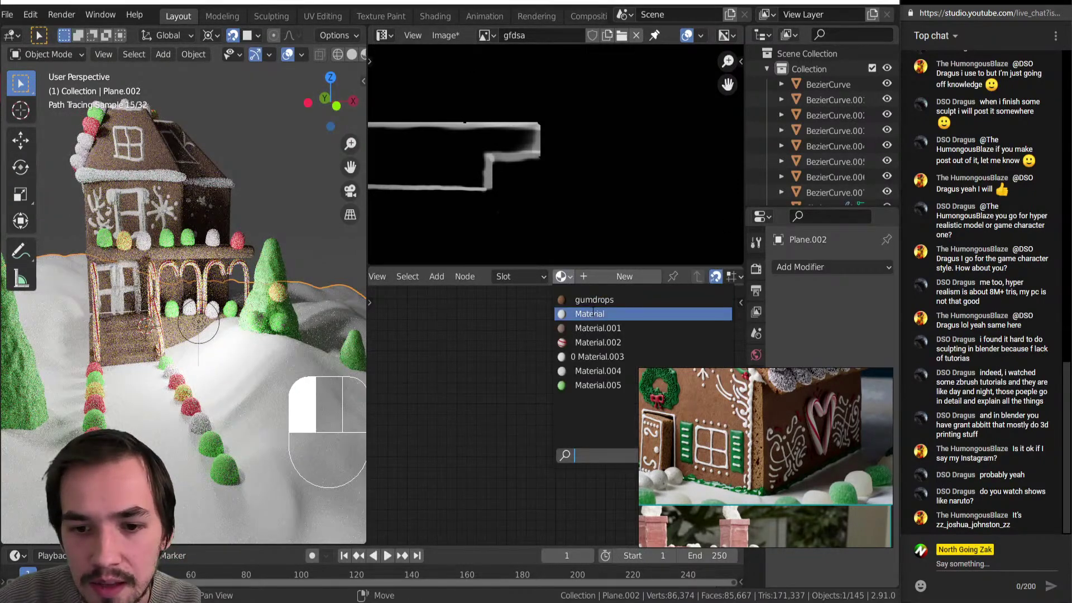
pyautogui.click(590, 313)
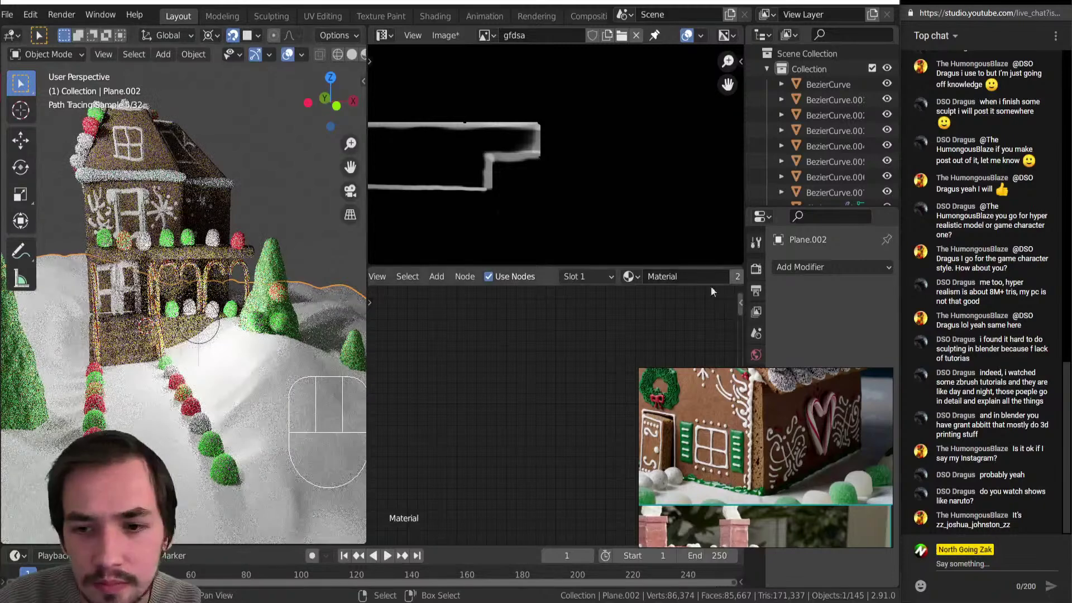
pyautogui.scroll(-6, 502, 415)
pyautogui.moveTo(486, 429); pyautogui.dragTo(532, 379, button='middle')
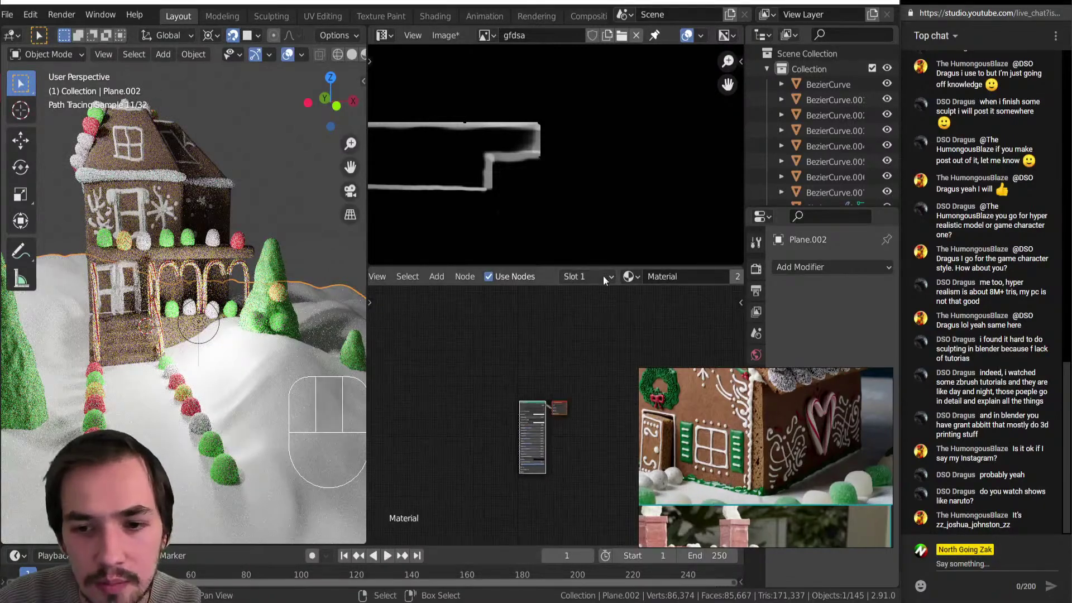
pyautogui.click(632, 277)
pyautogui.click(656, 352)
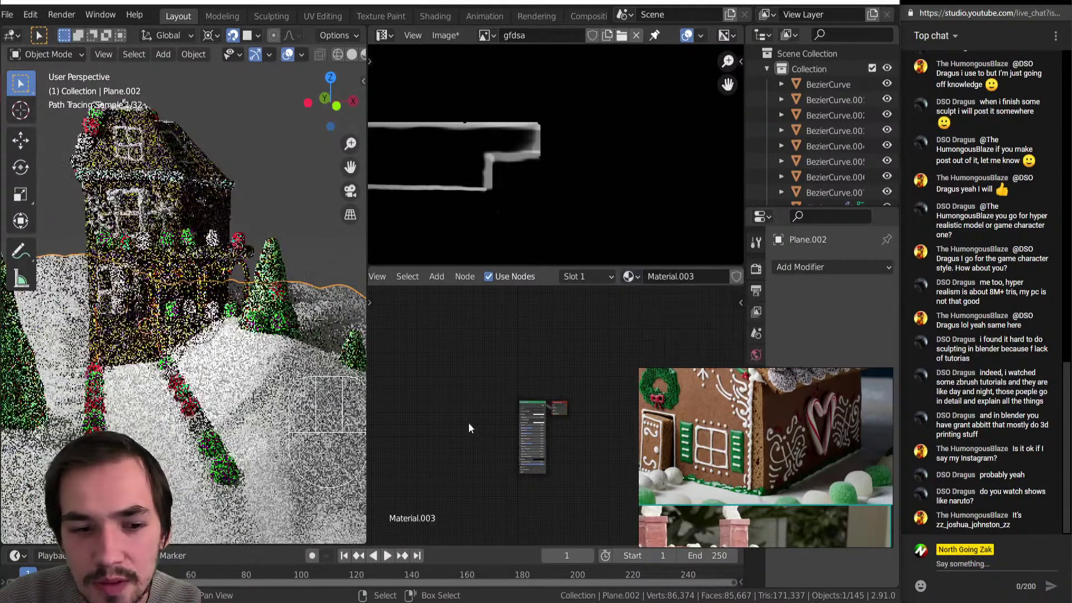
pyautogui.scroll(2, 499, 433)
pyautogui.moveTo(613, 331); pyautogui.dragTo(644, 297, button='middle')
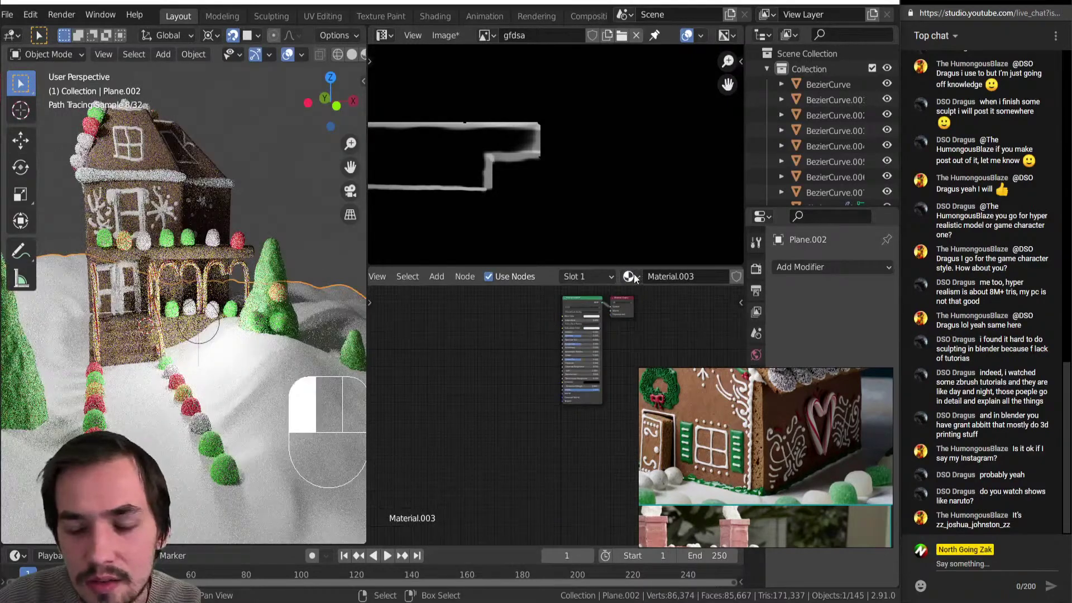
# Assign the existing Material.004 to the snowy ground plane and check it in the rendered view.
pyautogui.click(630, 277)
pyautogui.click(627, 370)
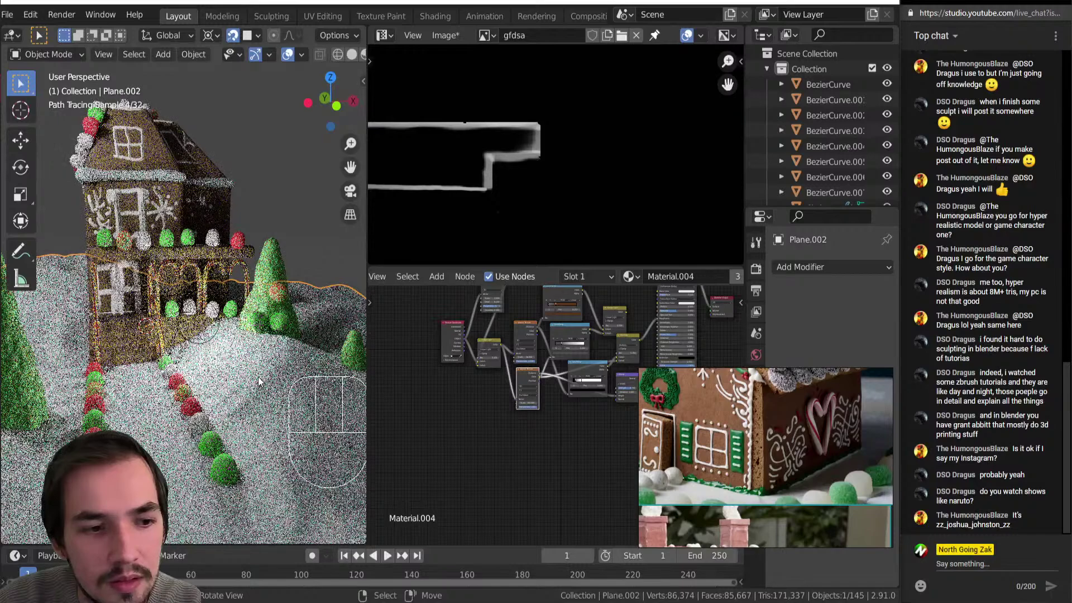
pyautogui.scroll(-3, 243, 379)
pyautogui.moveTo(161, 347); pyautogui.dragTo(178, 347, button='middle')
pyautogui.scroll(3, 179, 348)
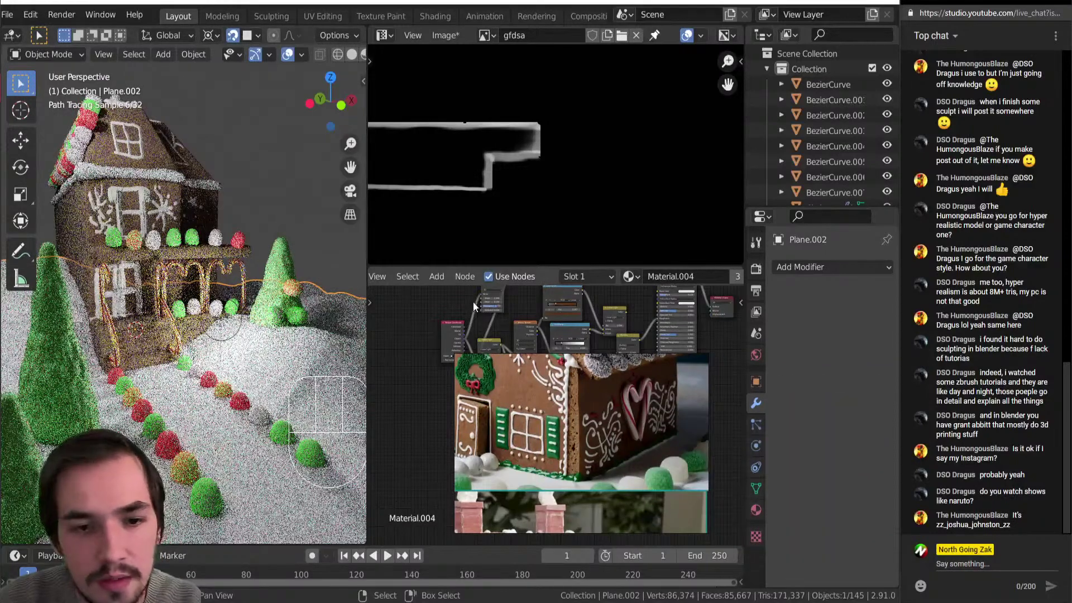
# Cancel the stray PureRef scene save and save the Blender file.
pyautogui.hotkey('ctrl', 's')
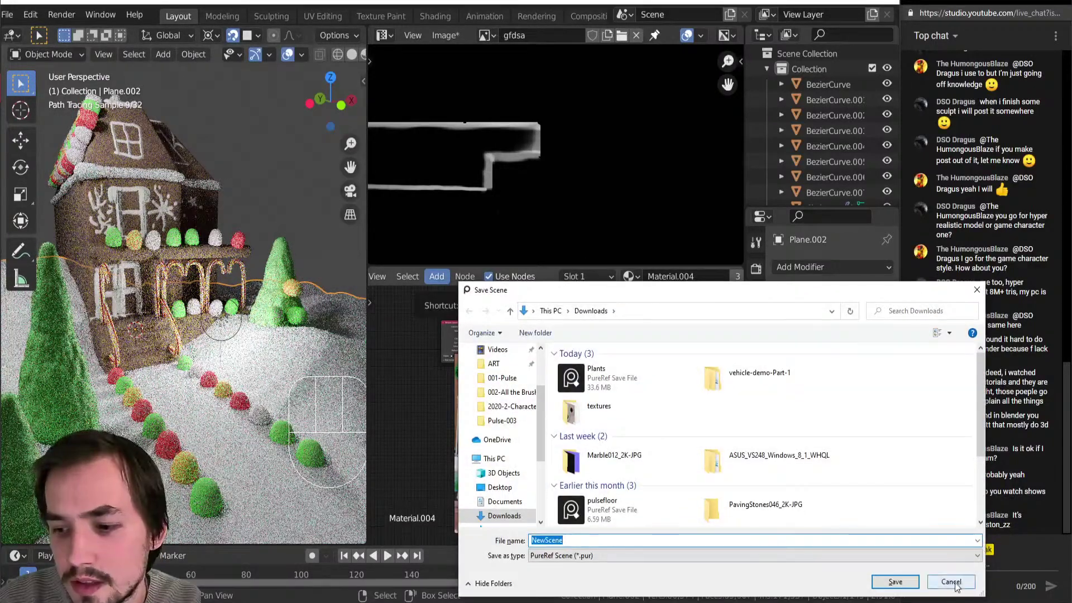
pyautogui.click(953, 583)
pyautogui.hotkey('ctrl', 's')
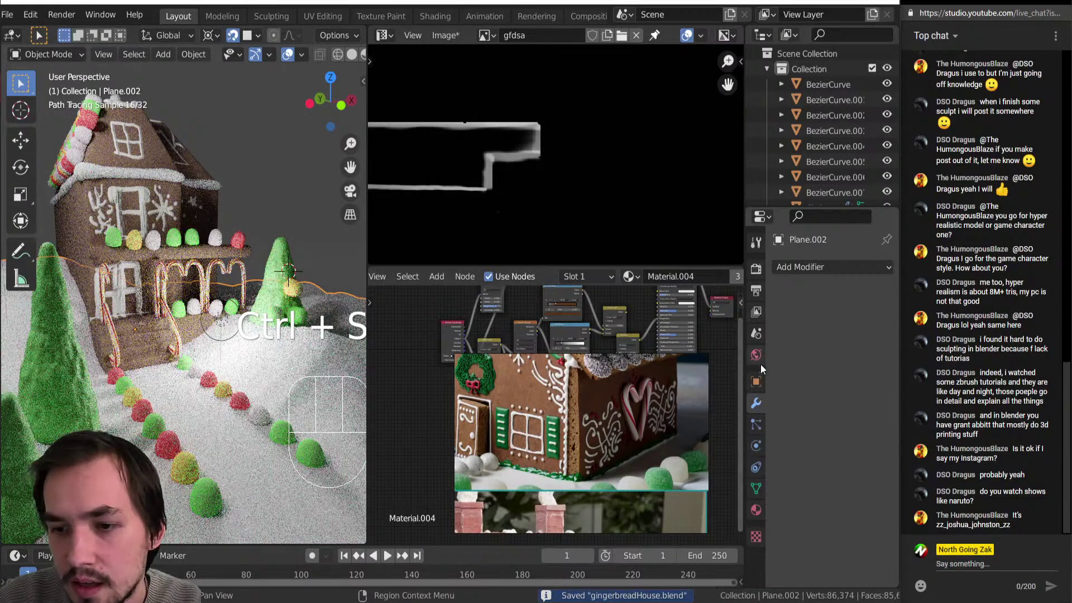
# Add a camera and align it to the current view of the house front.
pyautogui.click(756, 291)
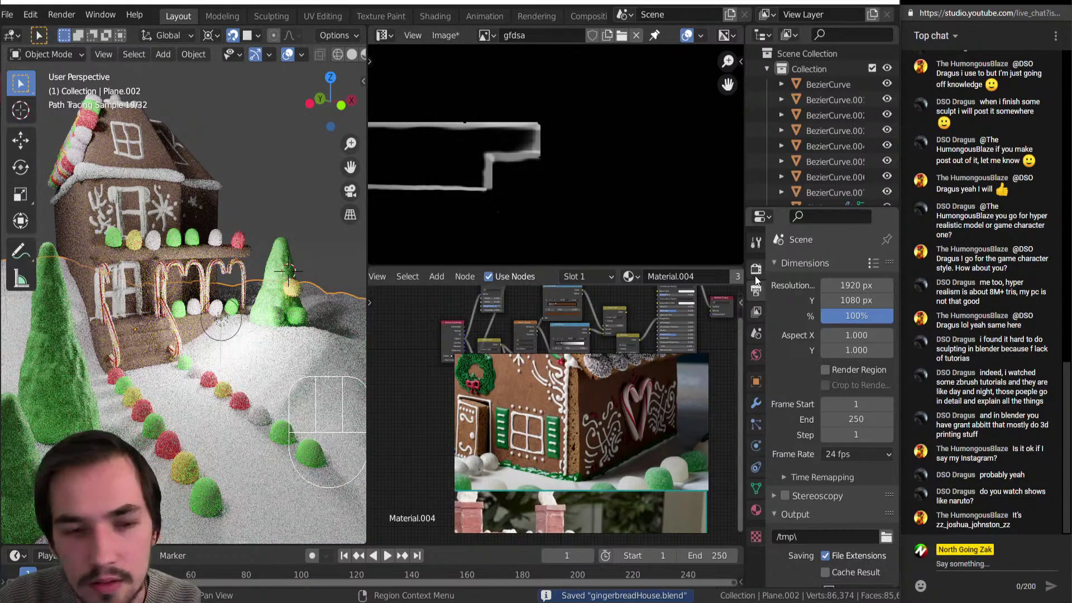
pyautogui.click(756, 271)
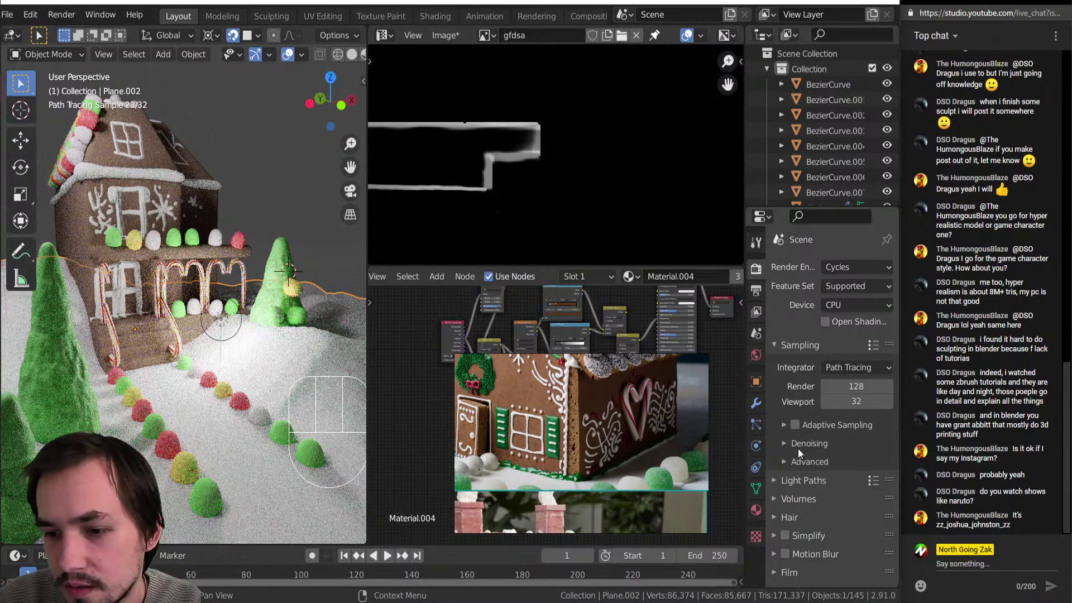
pyautogui.press('ctrl+alt+KP_0')
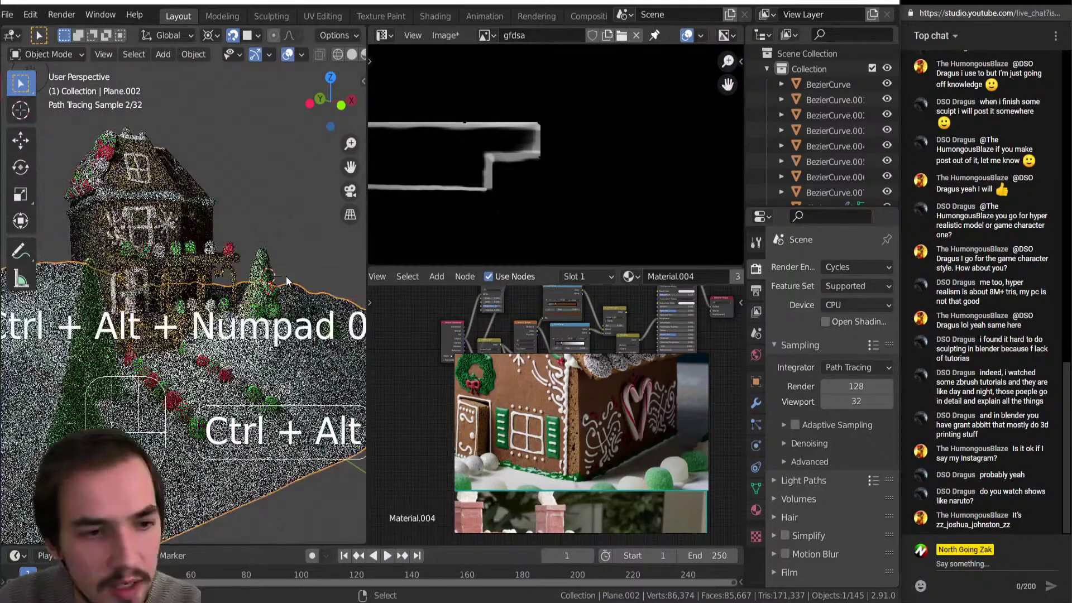
pyautogui.hotkey('shift', 'a')
pyautogui.click(226, 503)
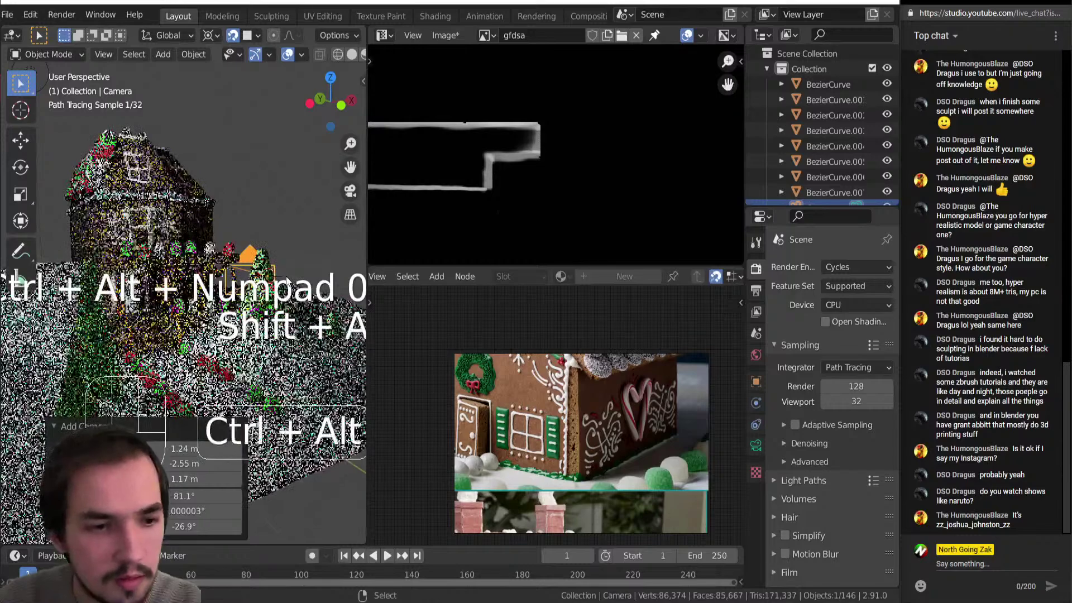
pyautogui.press('ctrl+alt+KP_0')
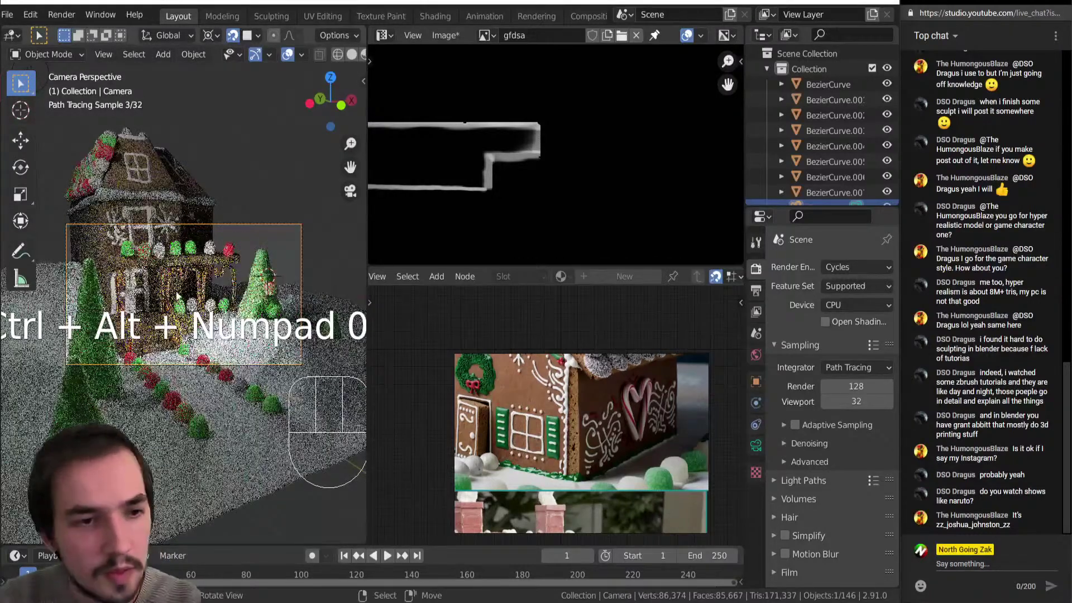
# Move the camera back 3 m along its local Z axis to fit more of the house in frame.
pyautogui.press('g')
pyautogui.press('z')
pyautogui.press('z')
pyautogui.press('3')
pyautogui.press('Return')
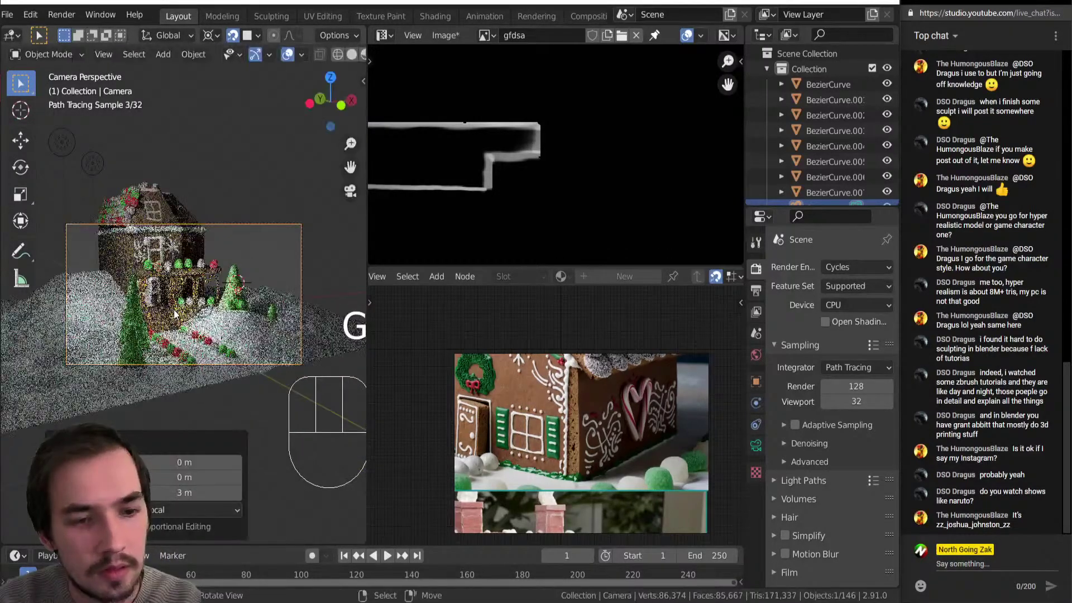
pyautogui.press('g')
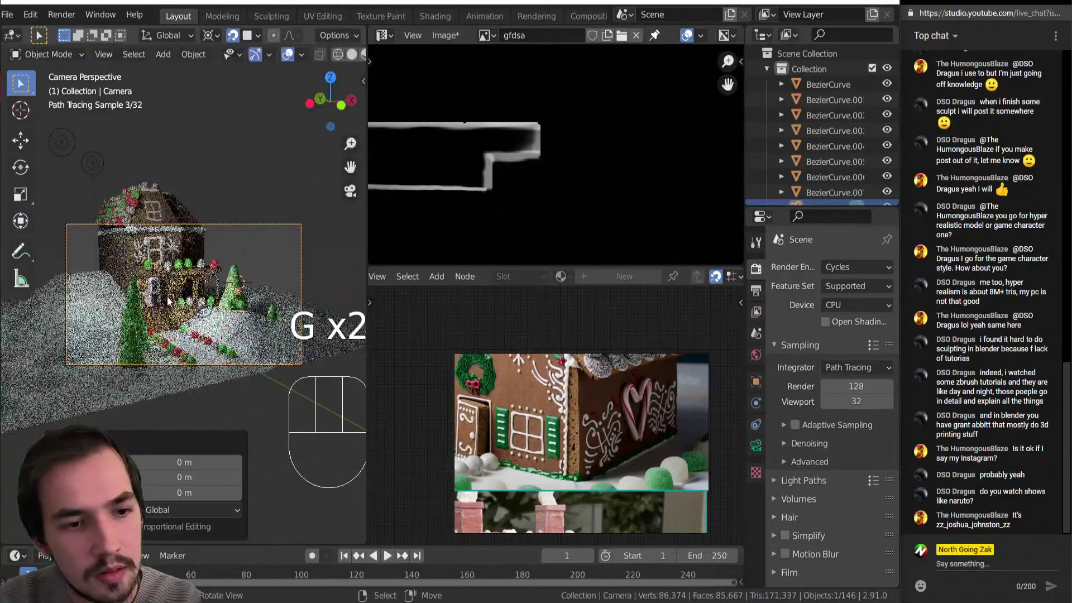
pyautogui.scroll(-1, 167, 301)
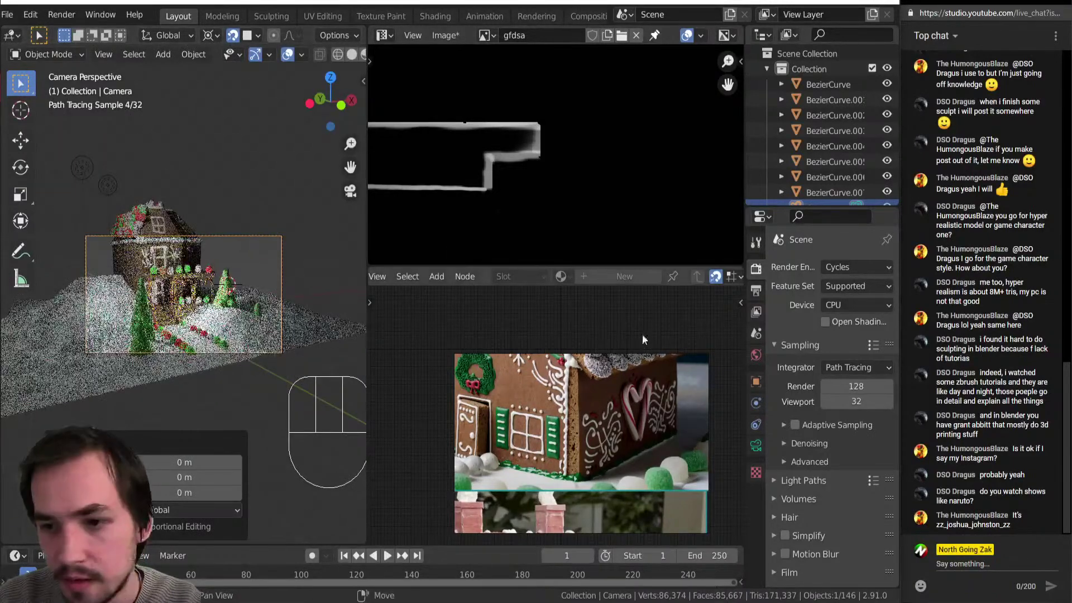
# Set the output resolution to 1080 px in X and 1920 px in Y for a portrait frame.
pyautogui.click(756, 291)
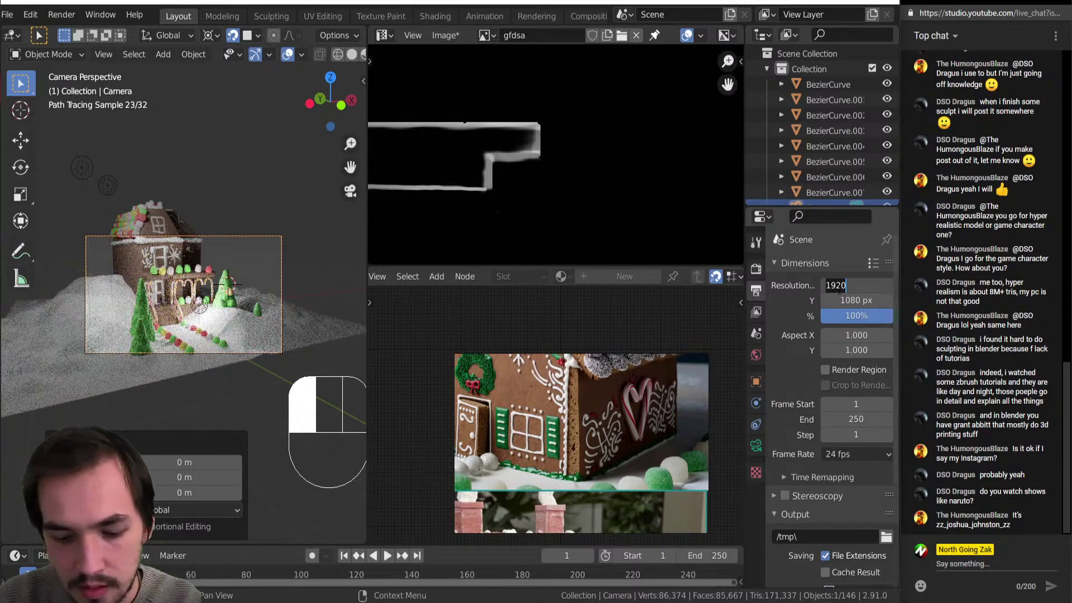
pyautogui.click(839, 285)
pyautogui.write('1080')
pyautogui.press('Tab')
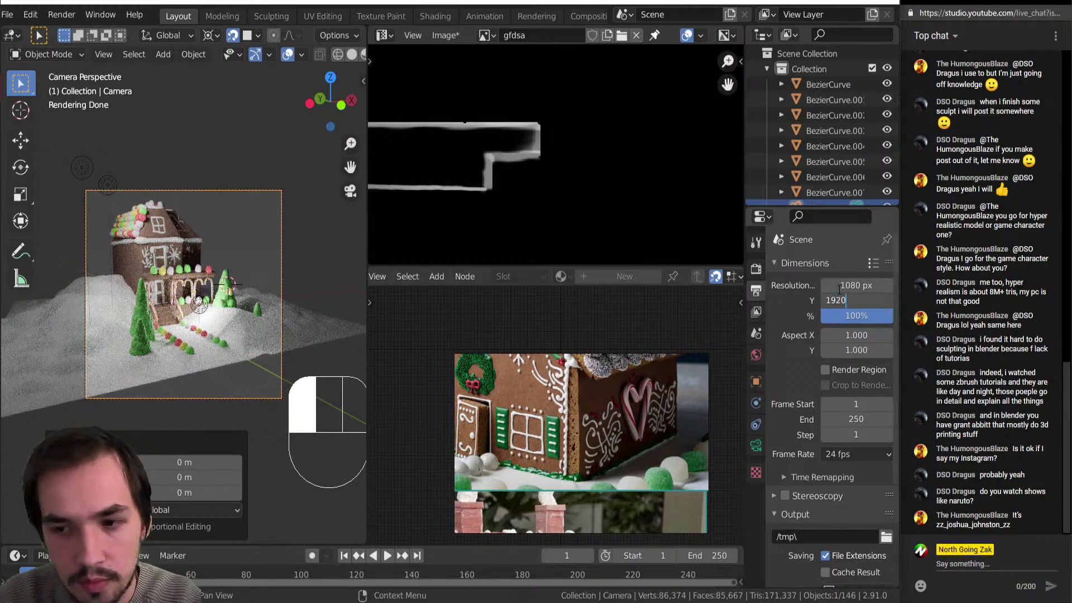
pyautogui.press('Return')
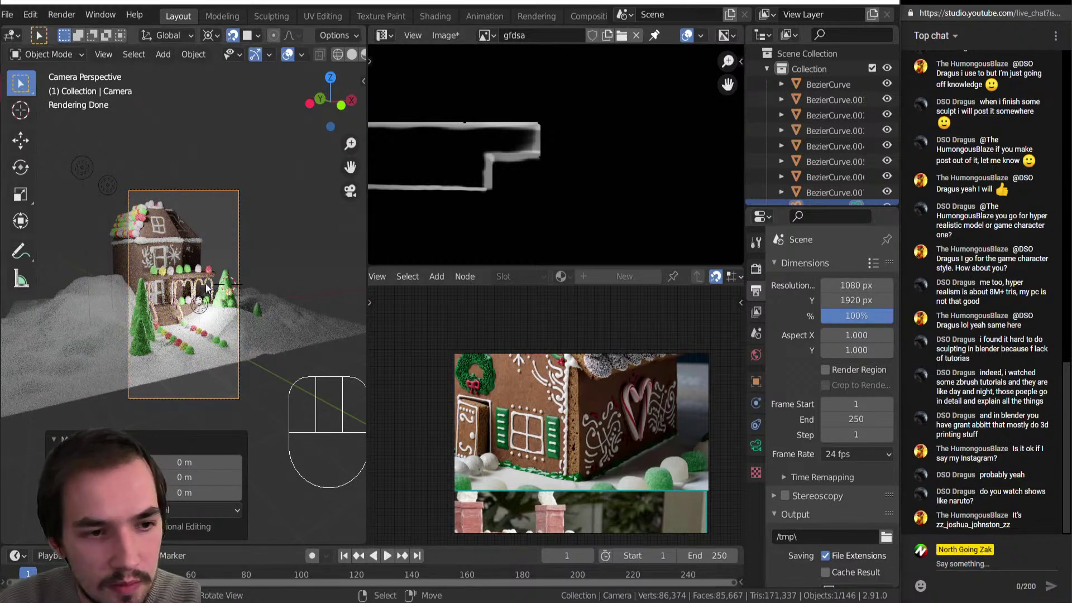
# Trackball-rotate the camera by about -1.72° and 12° and move it 1 m forward along its local Z axis.
pyautogui.press('r')
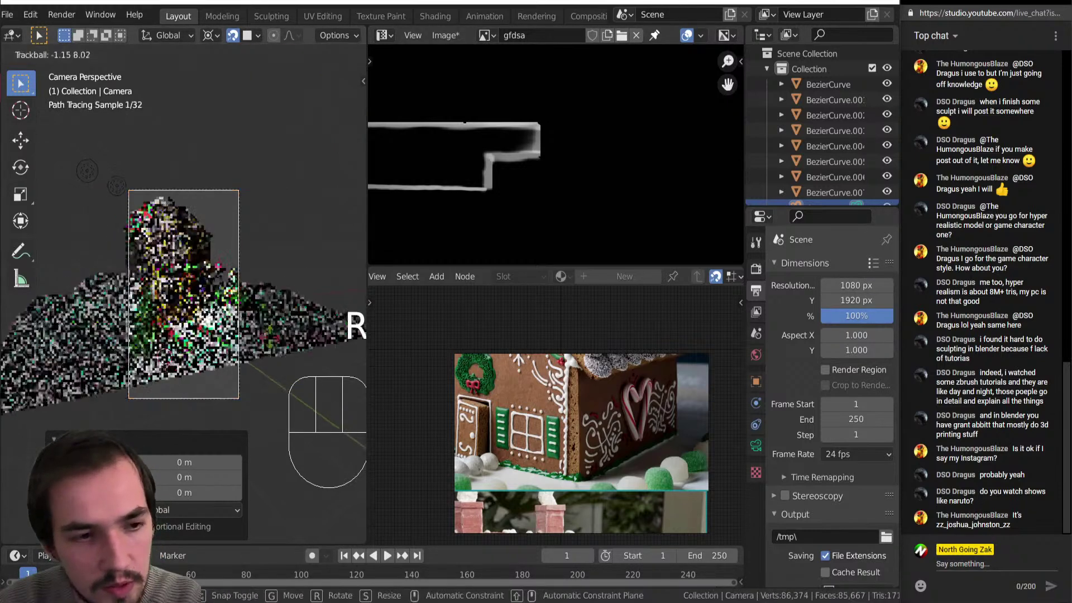
pyautogui.click(267, 338)
pyautogui.press('g')
pyautogui.press('z')
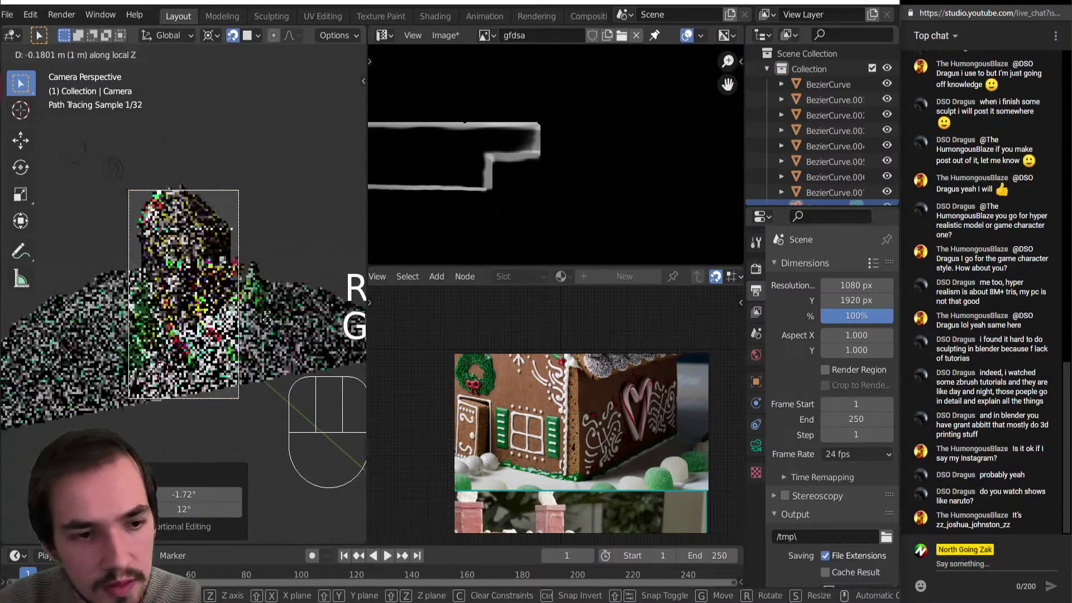
pyautogui.click(267, 326)
# With snapping off, raise the camera about 0.5 m and move it back about 2.3 m along its local Z axis.
pyautogui.press('g')
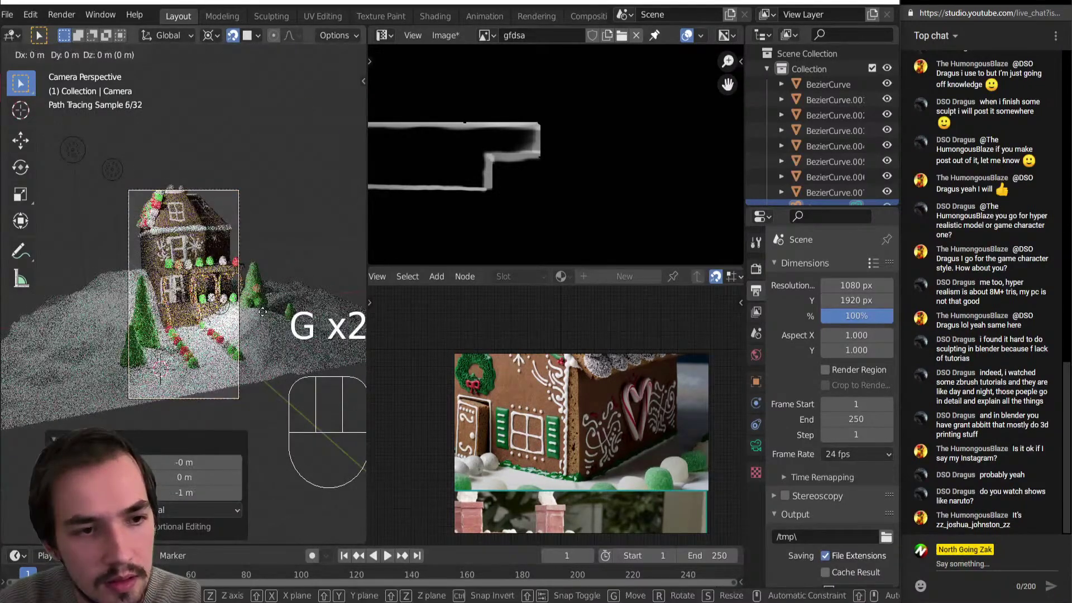
pyautogui.click(266, 313)
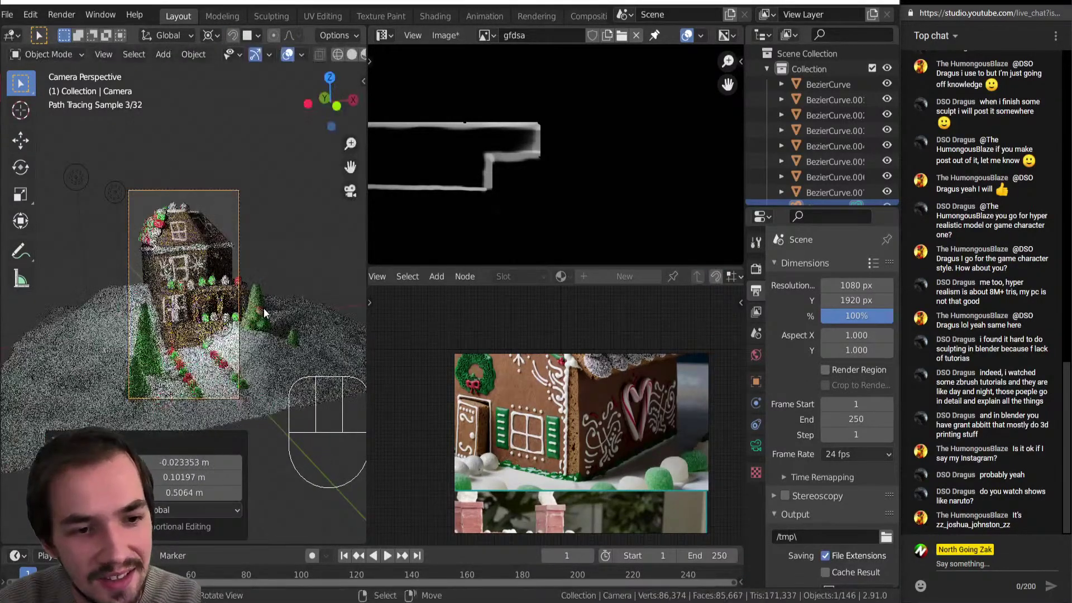
pyautogui.press('g')
pyautogui.press('z')
pyautogui.press('z')
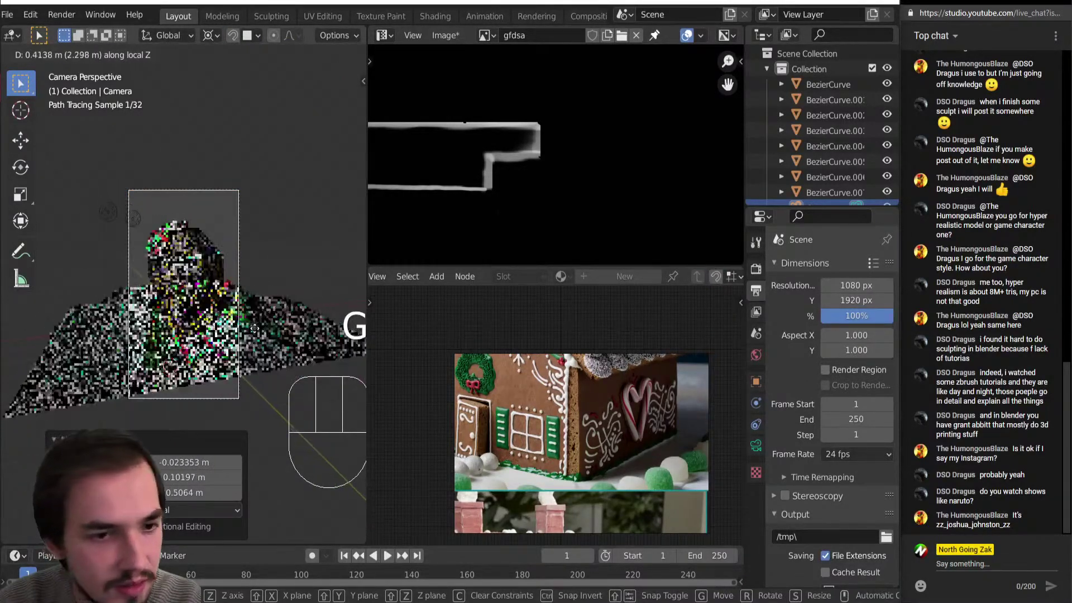
pyautogui.click(257, 354)
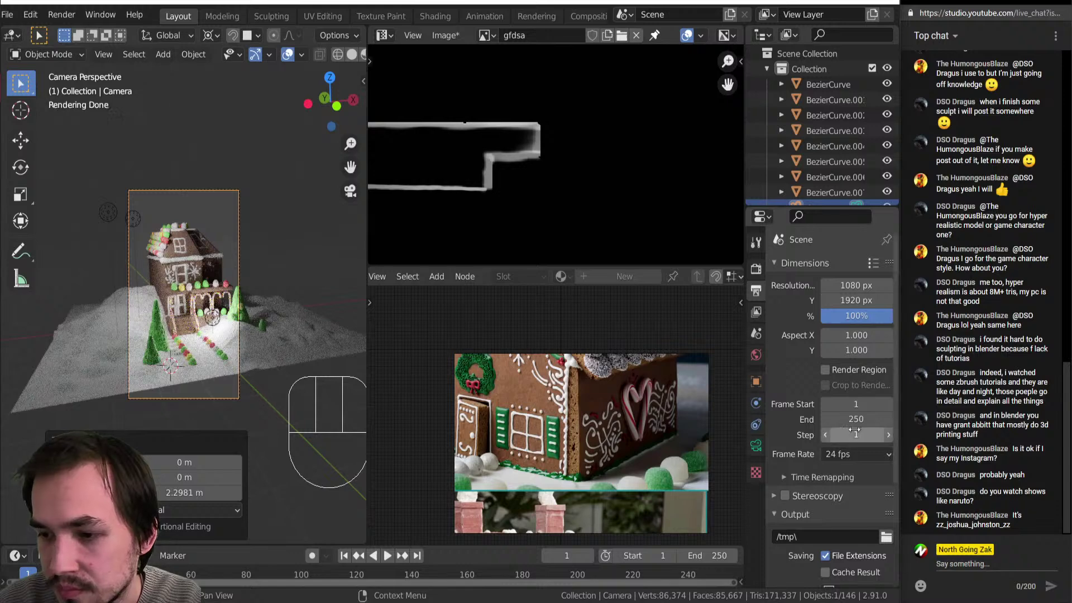
# Save the file and enable OpenImageDenoise denoising for both the viewport and the final render.
pyautogui.scroll(-5, 829, 414)
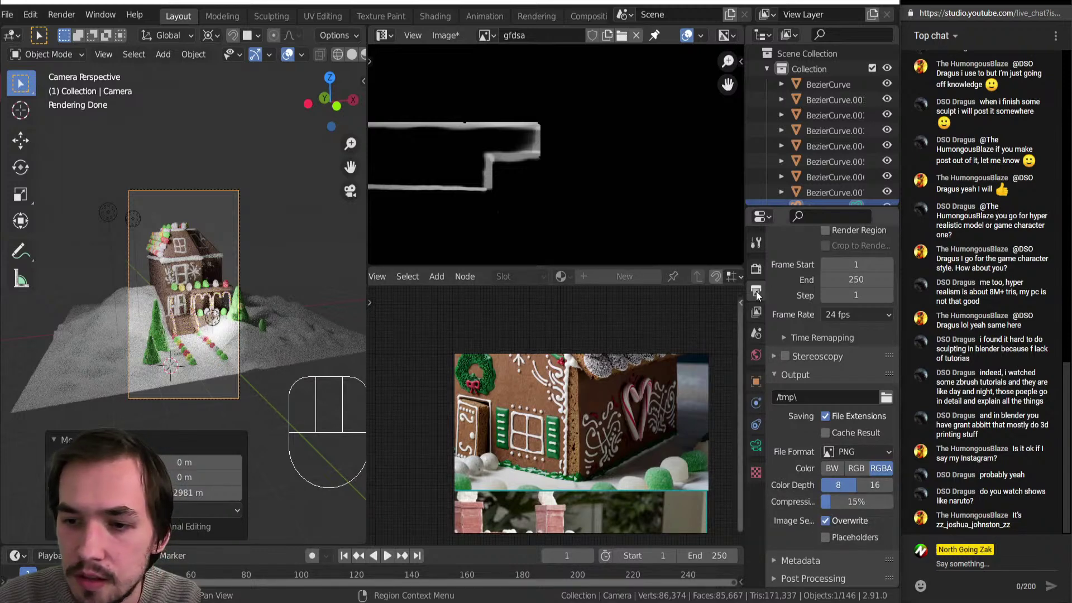
pyautogui.click(756, 270)
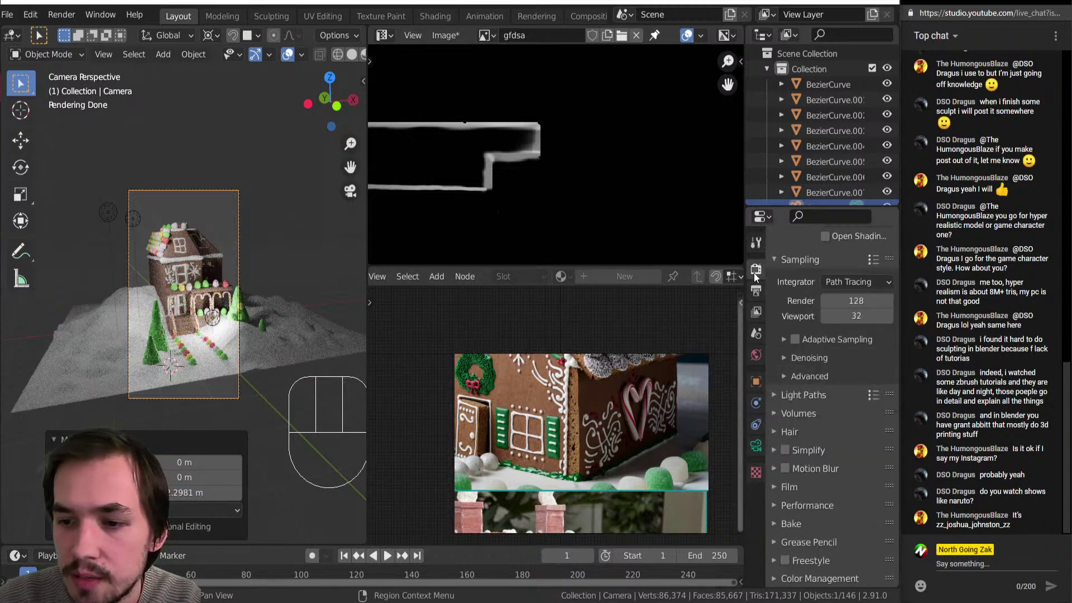
pyautogui.hotkey('ctrl', 's')
pyautogui.click(808, 358)
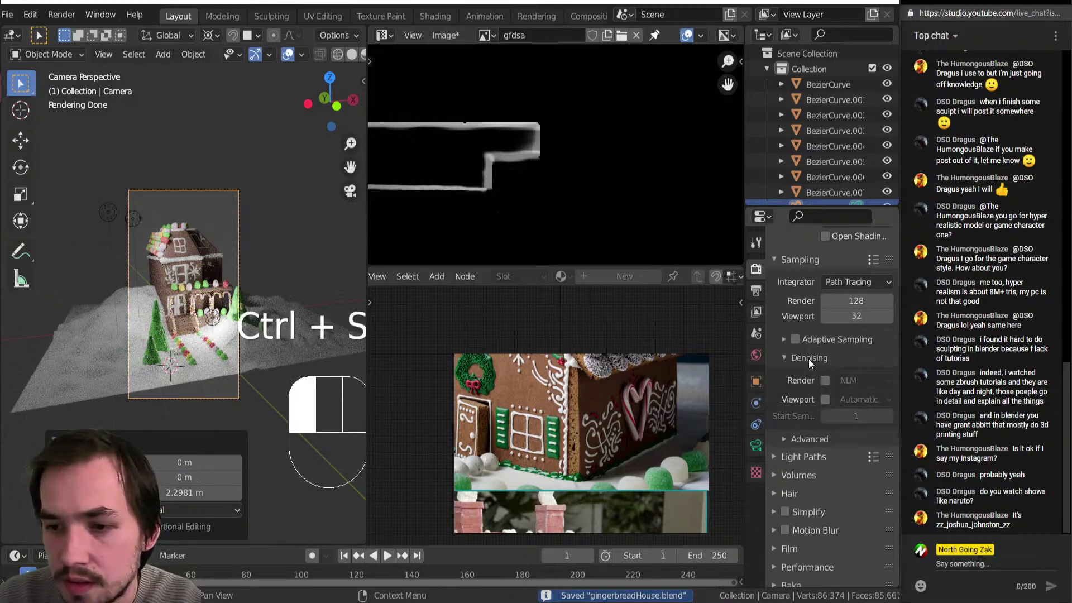
pyautogui.moveTo(853, 403); pyautogui.dragTo(831, 447)
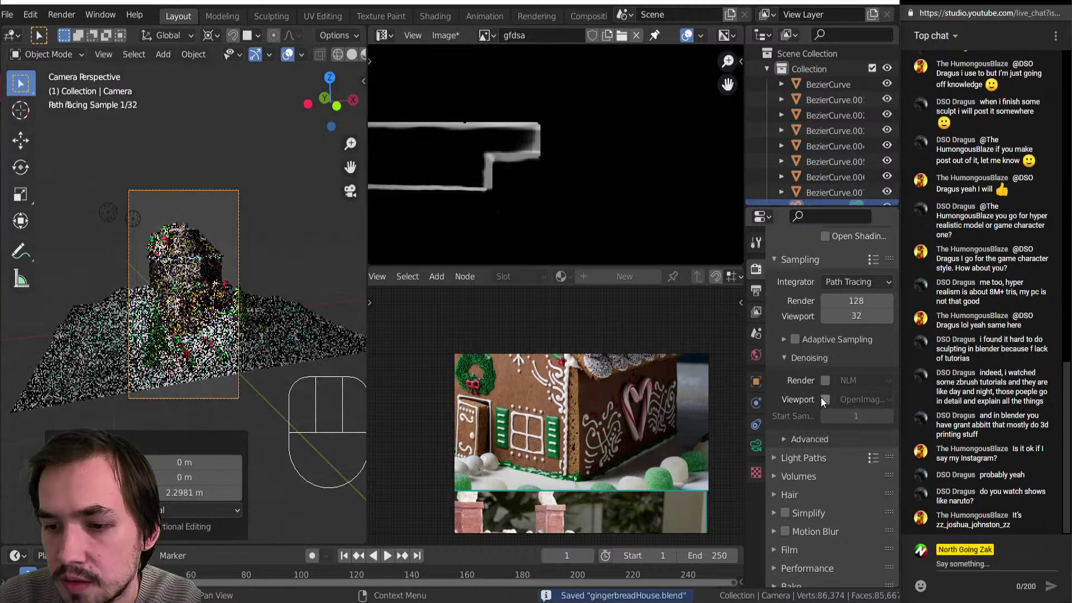
pyautogui.click(826, 400)
pyautogui.click(855, 381)
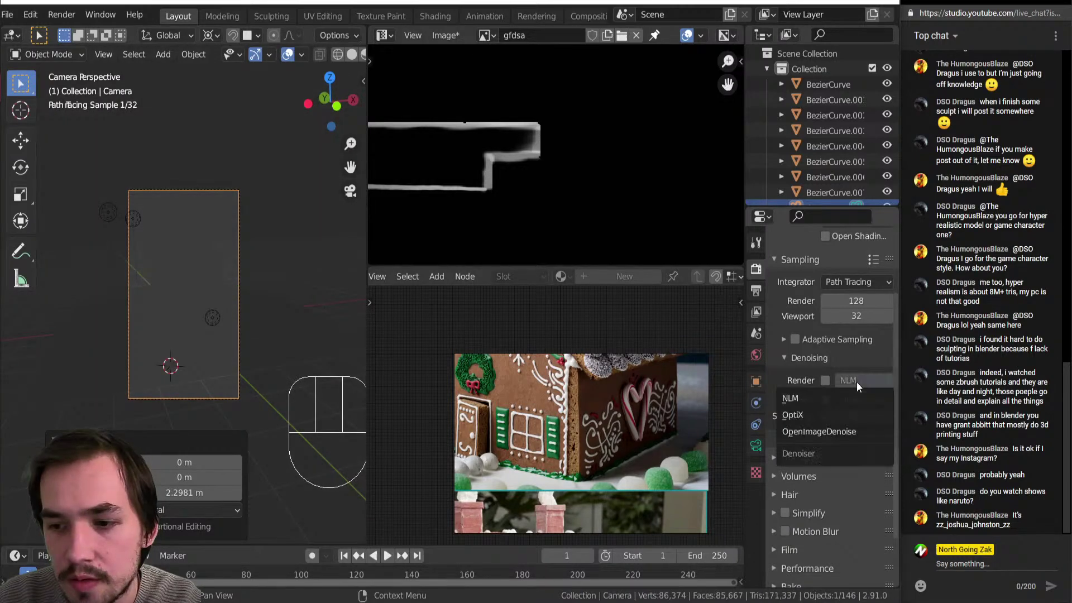
pyautogui.click(835, 427)
pyautogui.click(826, 380)
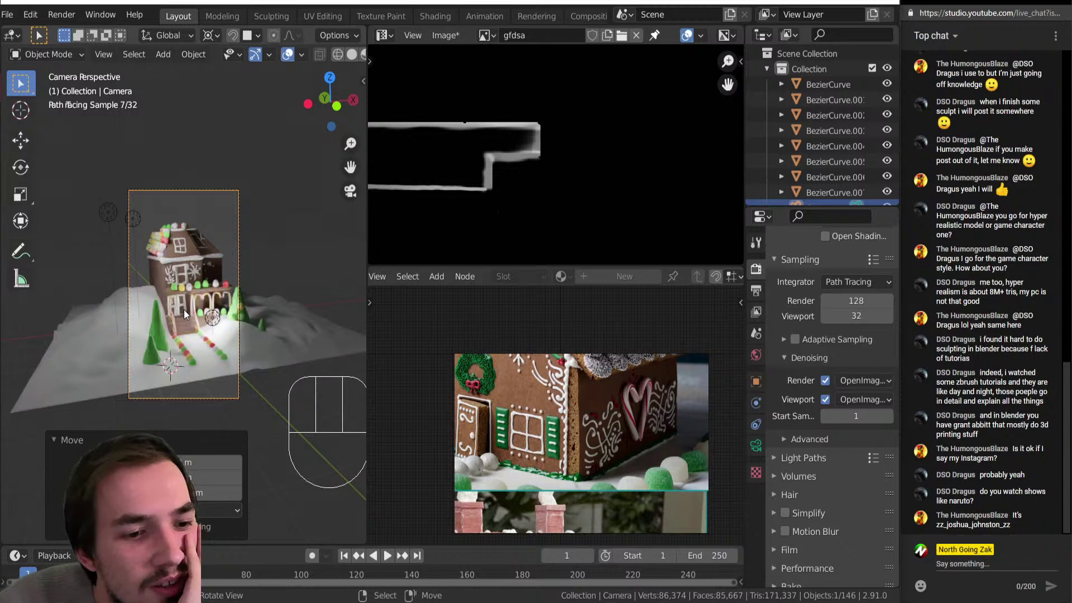
# Enlarge the camera frame in the viewport, collapse the Move operator settings and widen the properties editor.
pyautogui.scroll(4, 183, 307)
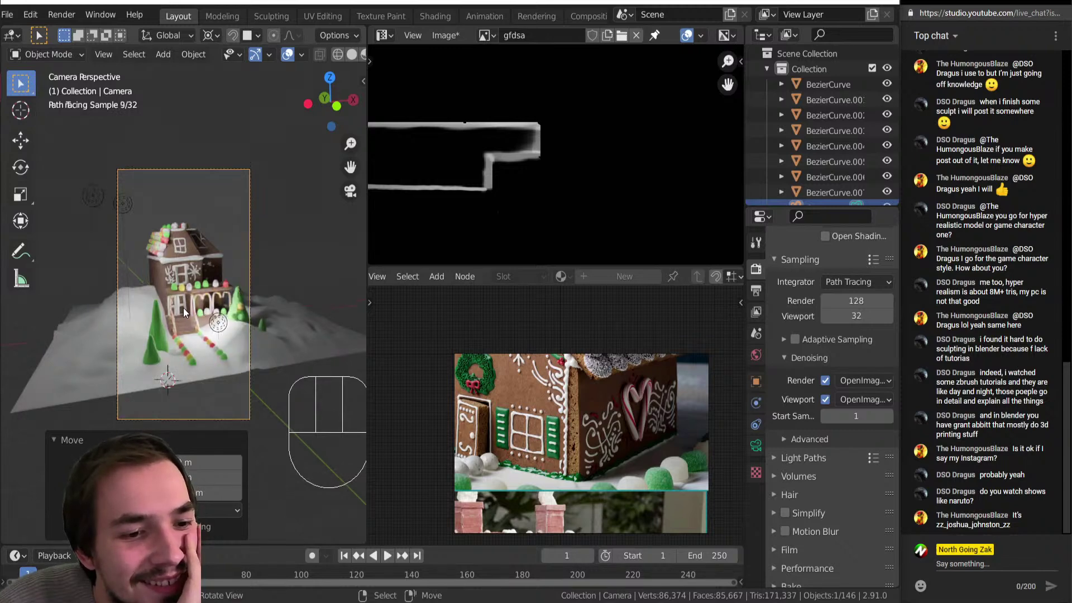
pyautogui.click(56, 441)
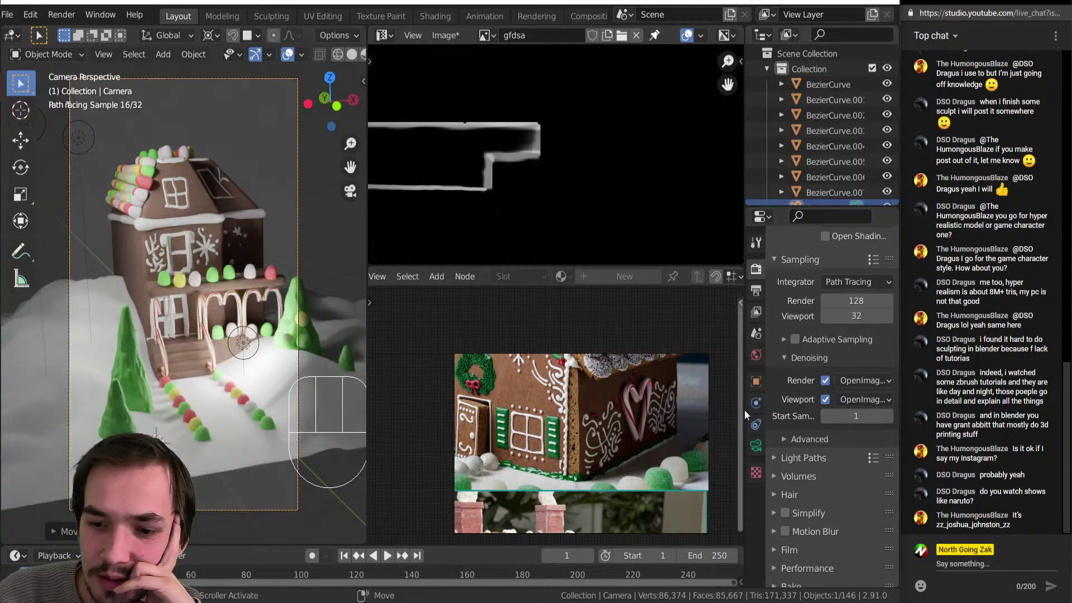
pyautogui.moveTo(745, 409); pyautogui.dragTo(702, 411)
# Set the denoising start sample to 16 and the viewport samples to 64.
pyautogui.click(854, 419)
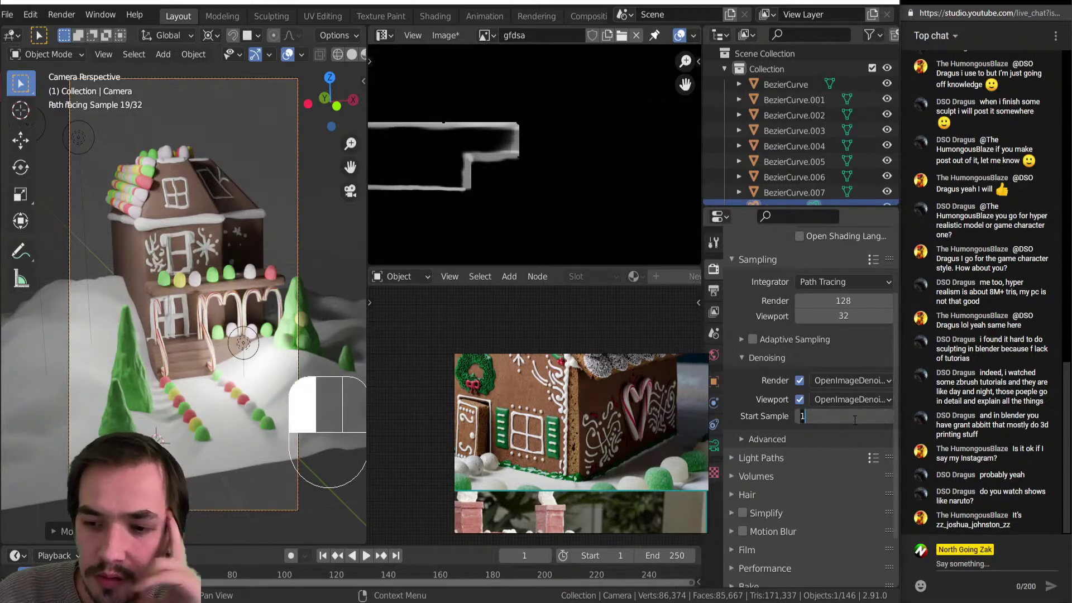
pyautogui.write('16')
pyautogui.press('Return')
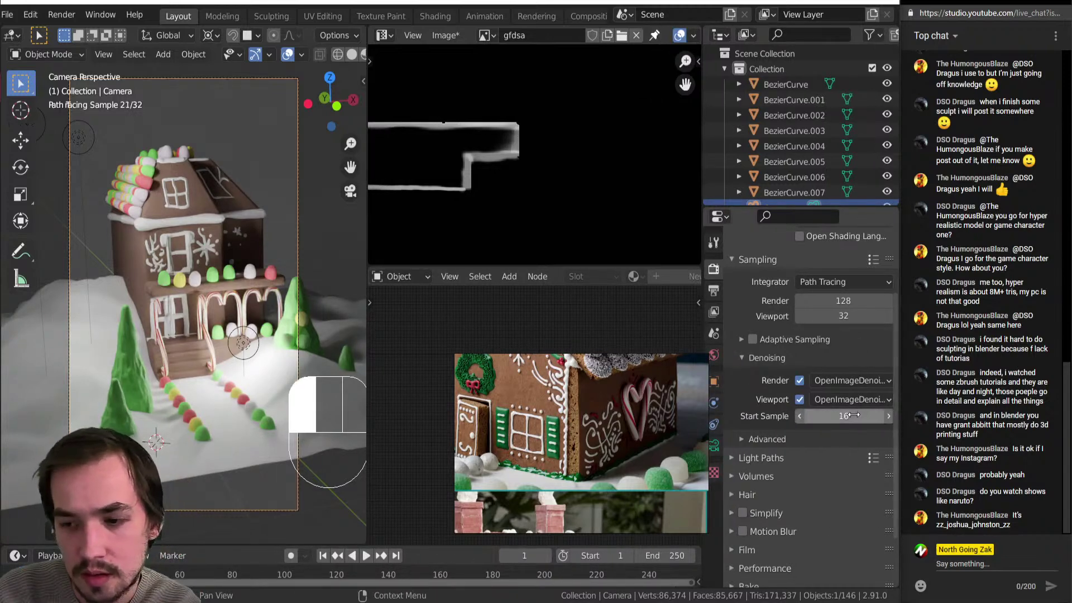
pyautogui.click(852, 317)
pyautogui.write('64')
pyautogui.press('Return')
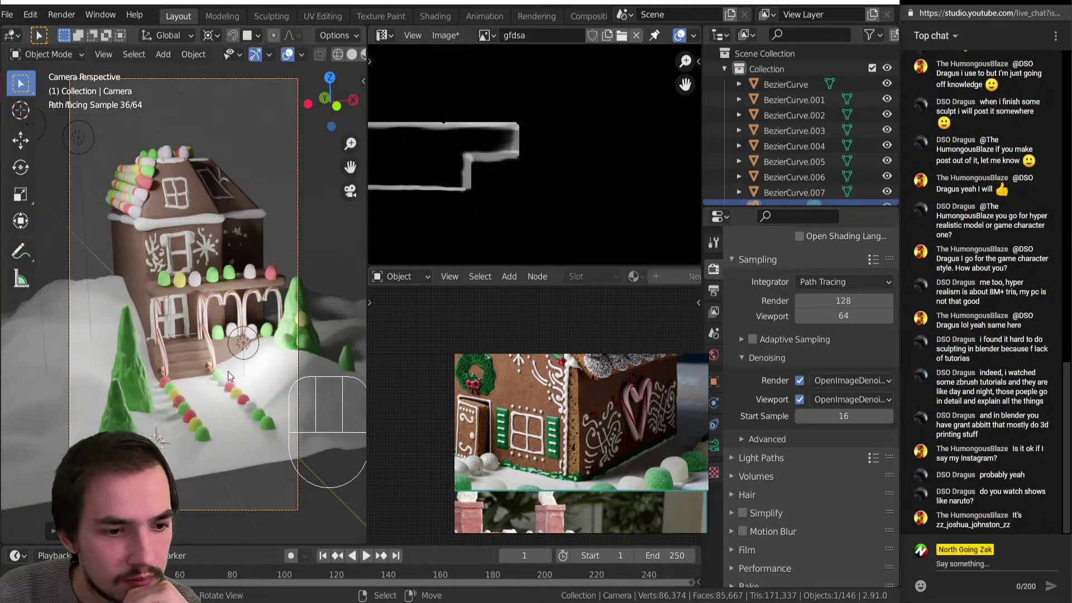
pyautogui.moveTo(229, 376); pyautogui.dragTo(281, 338, button='middle')
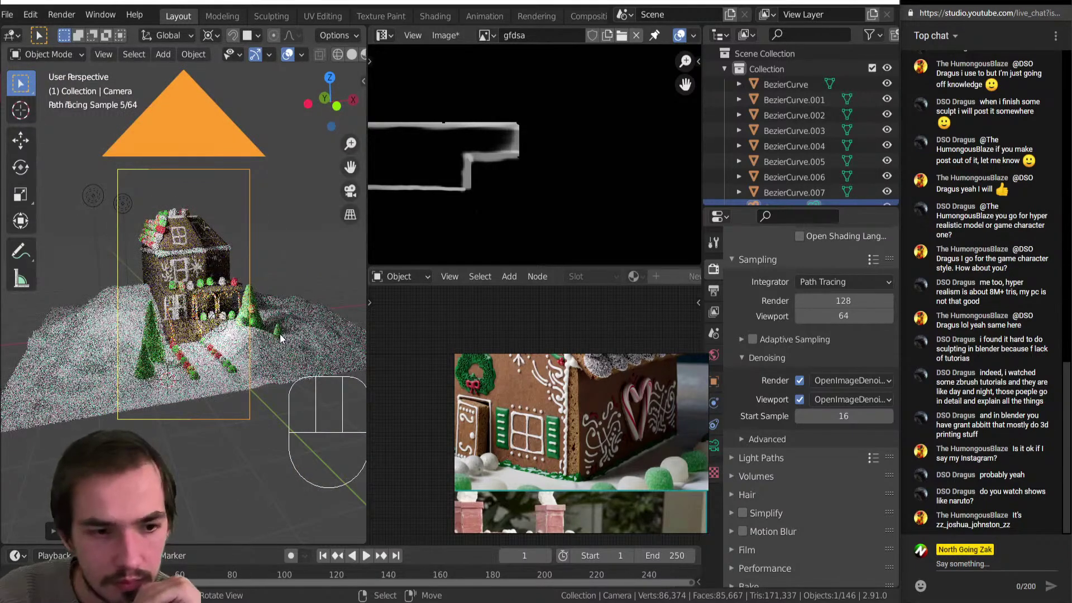
pyautogui.press('KP_0')
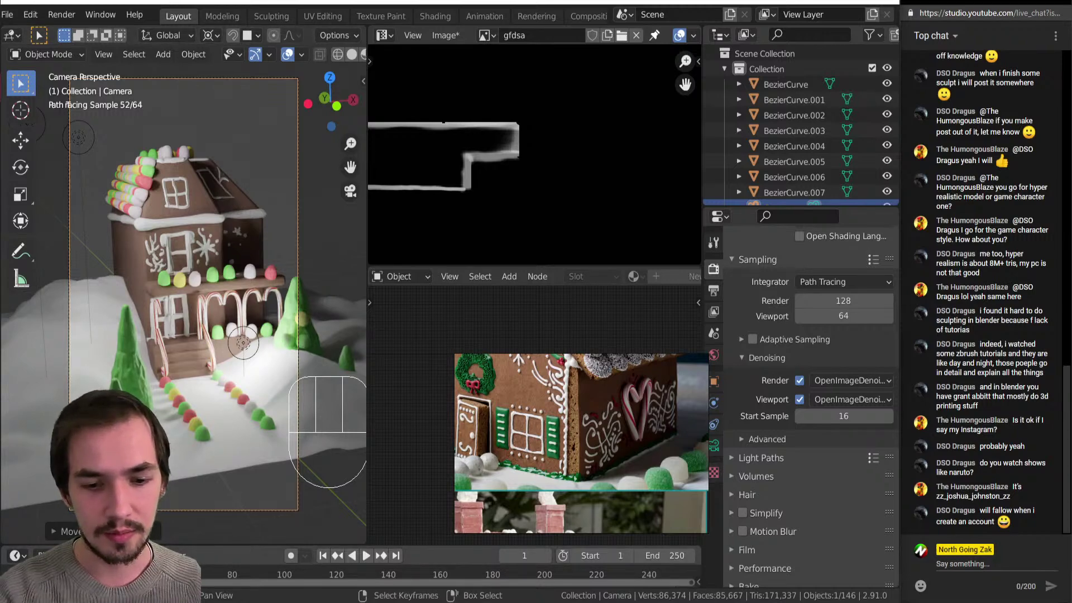
pyautogui.moveTo(396, 602)
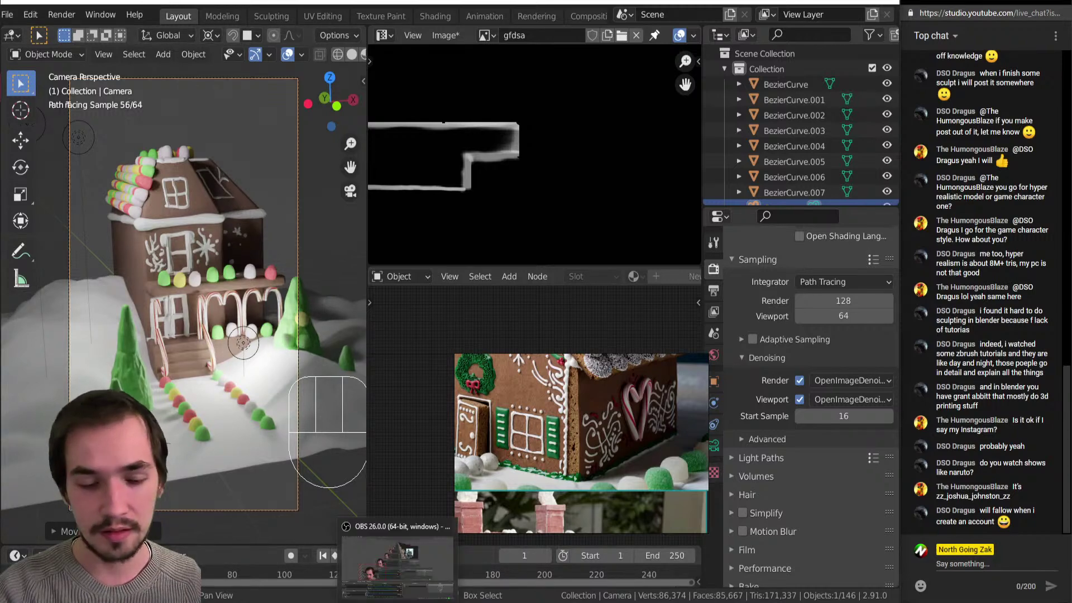